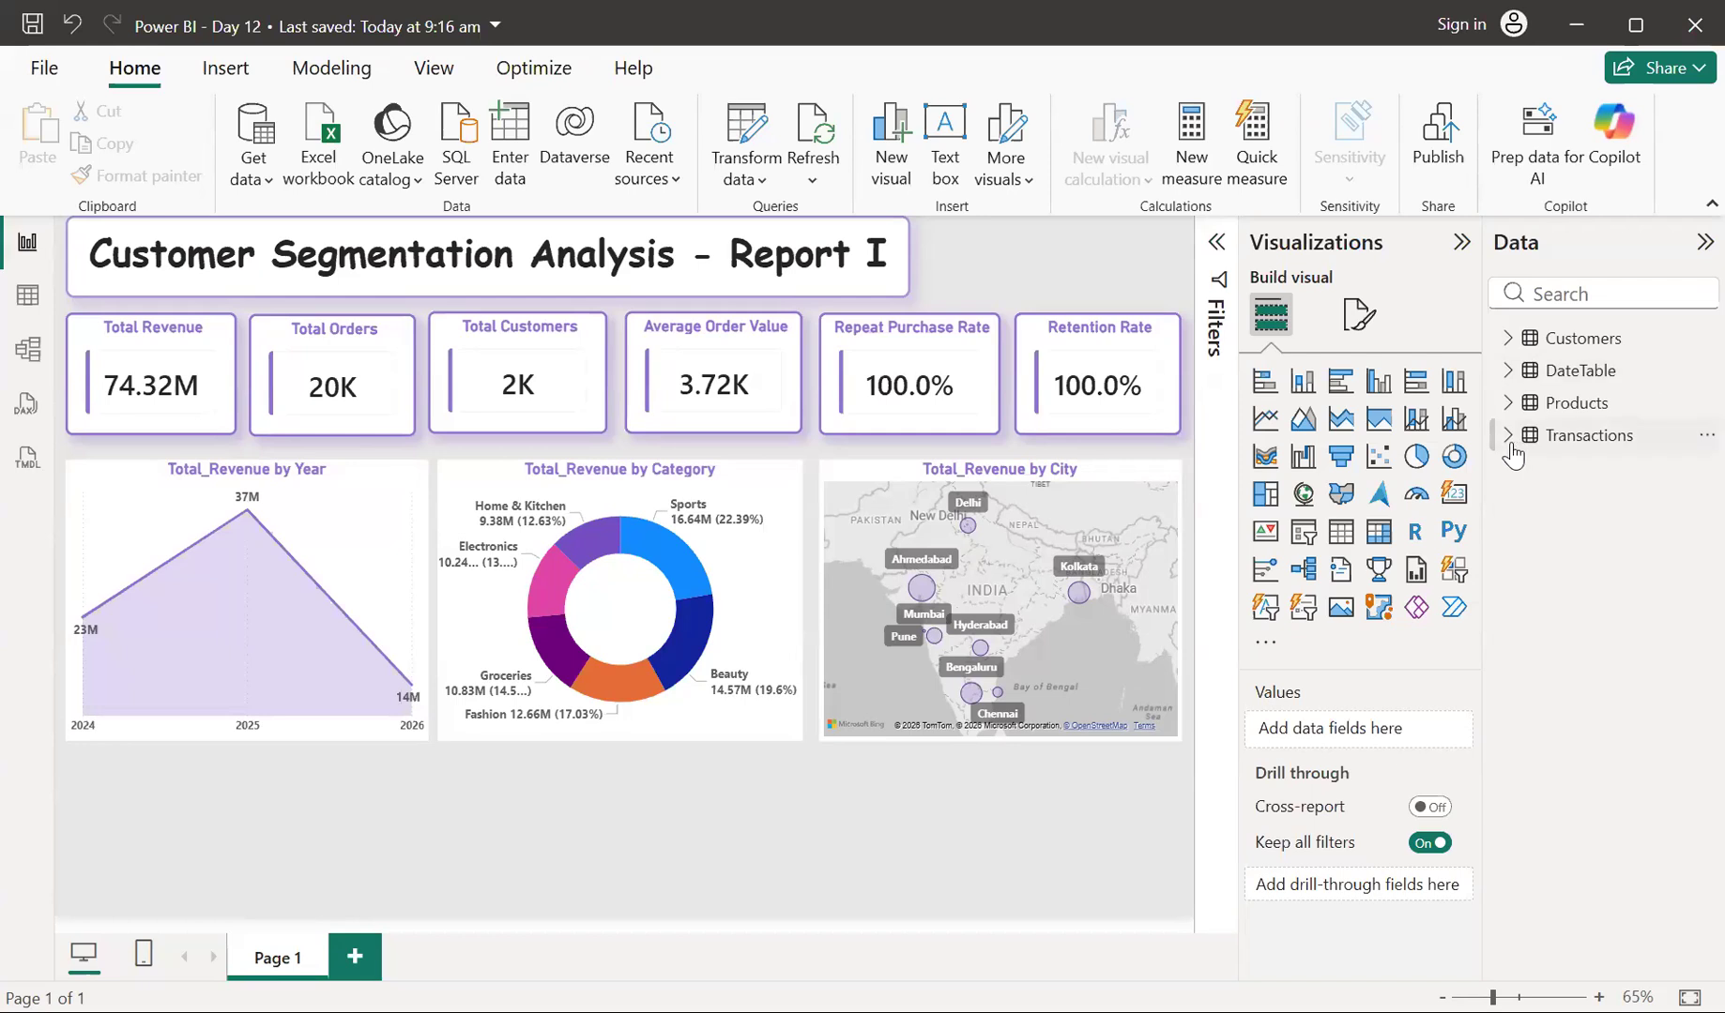
# Look through the fields of the Transactions table, collapse it, and expand the Products table's fields
pyautogui.moveTo(1512, 456)
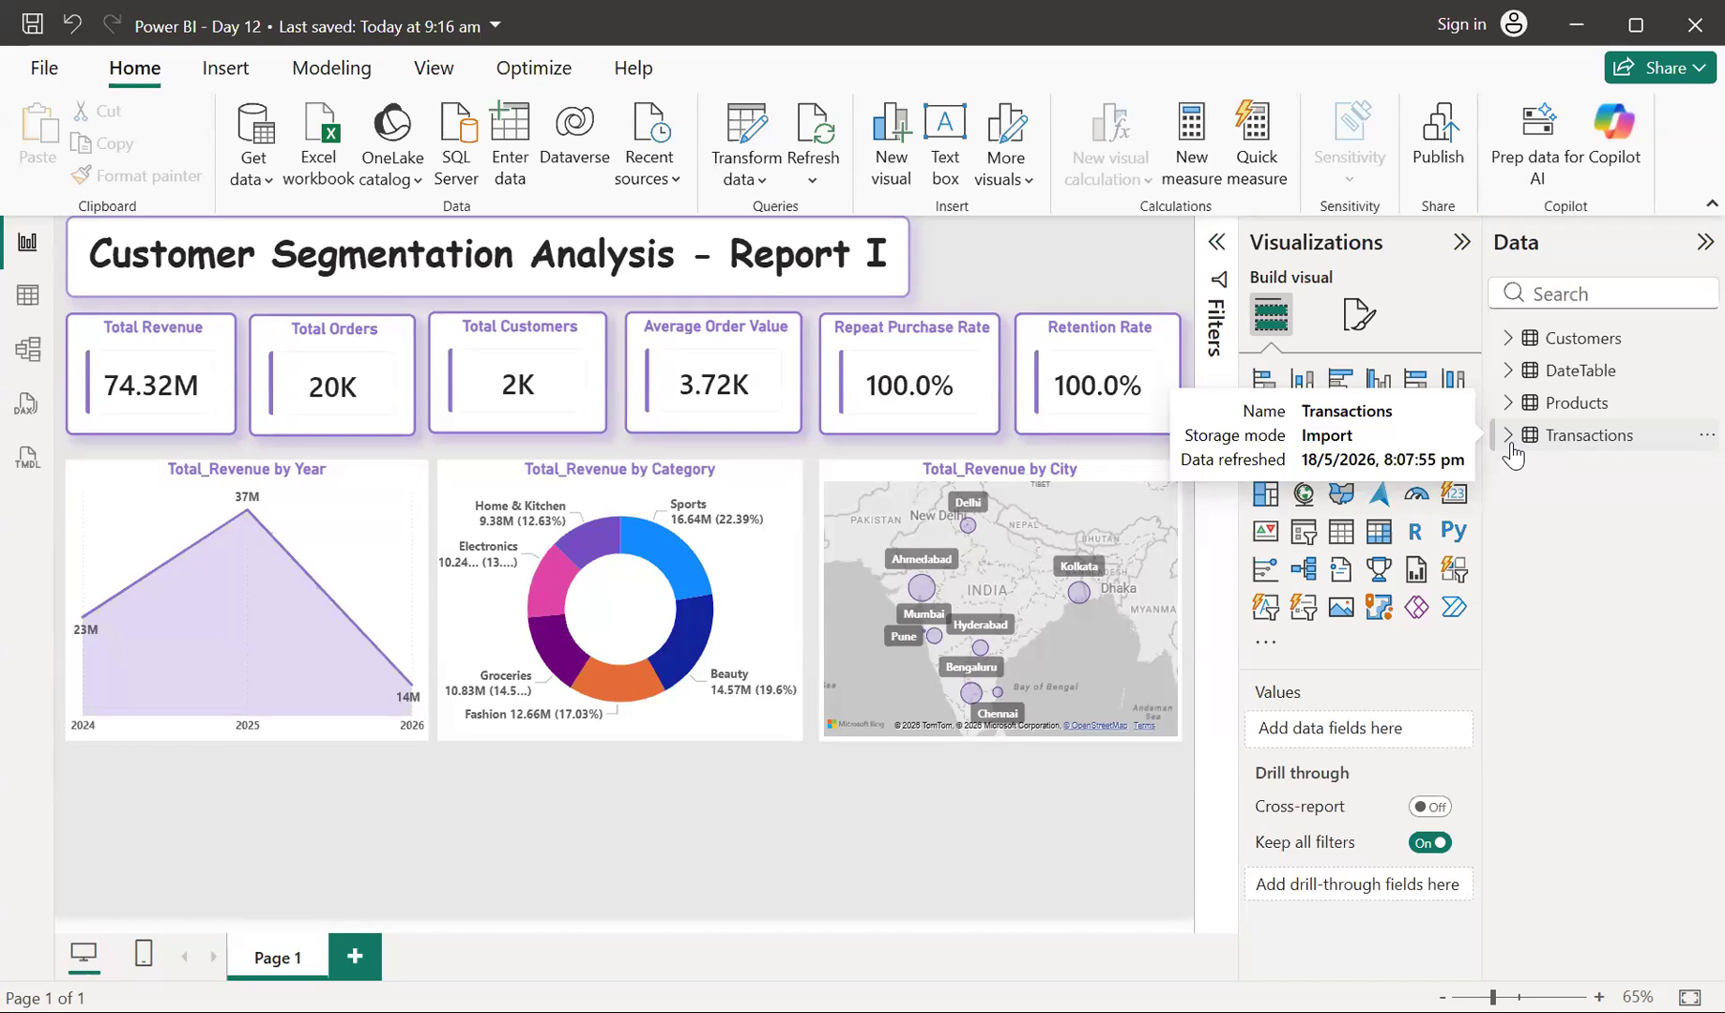
pyautogui.click(1509, 437)
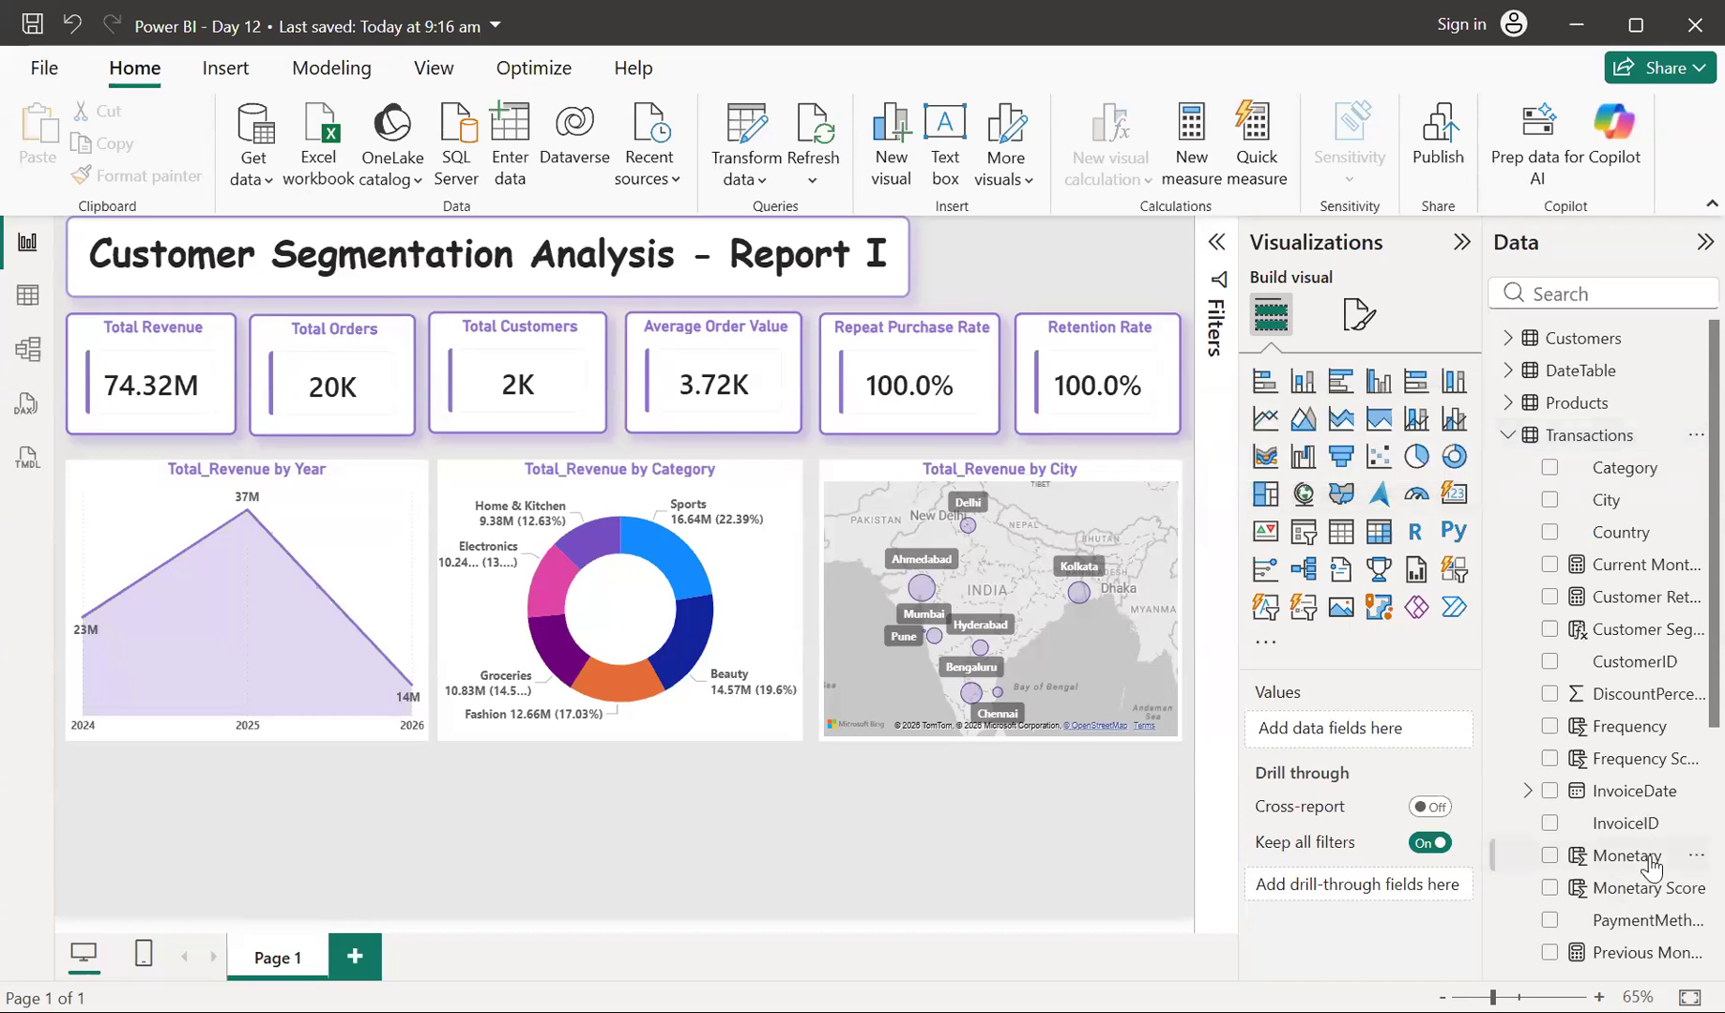
pyautogui.scroll(-1, 1652, 868)
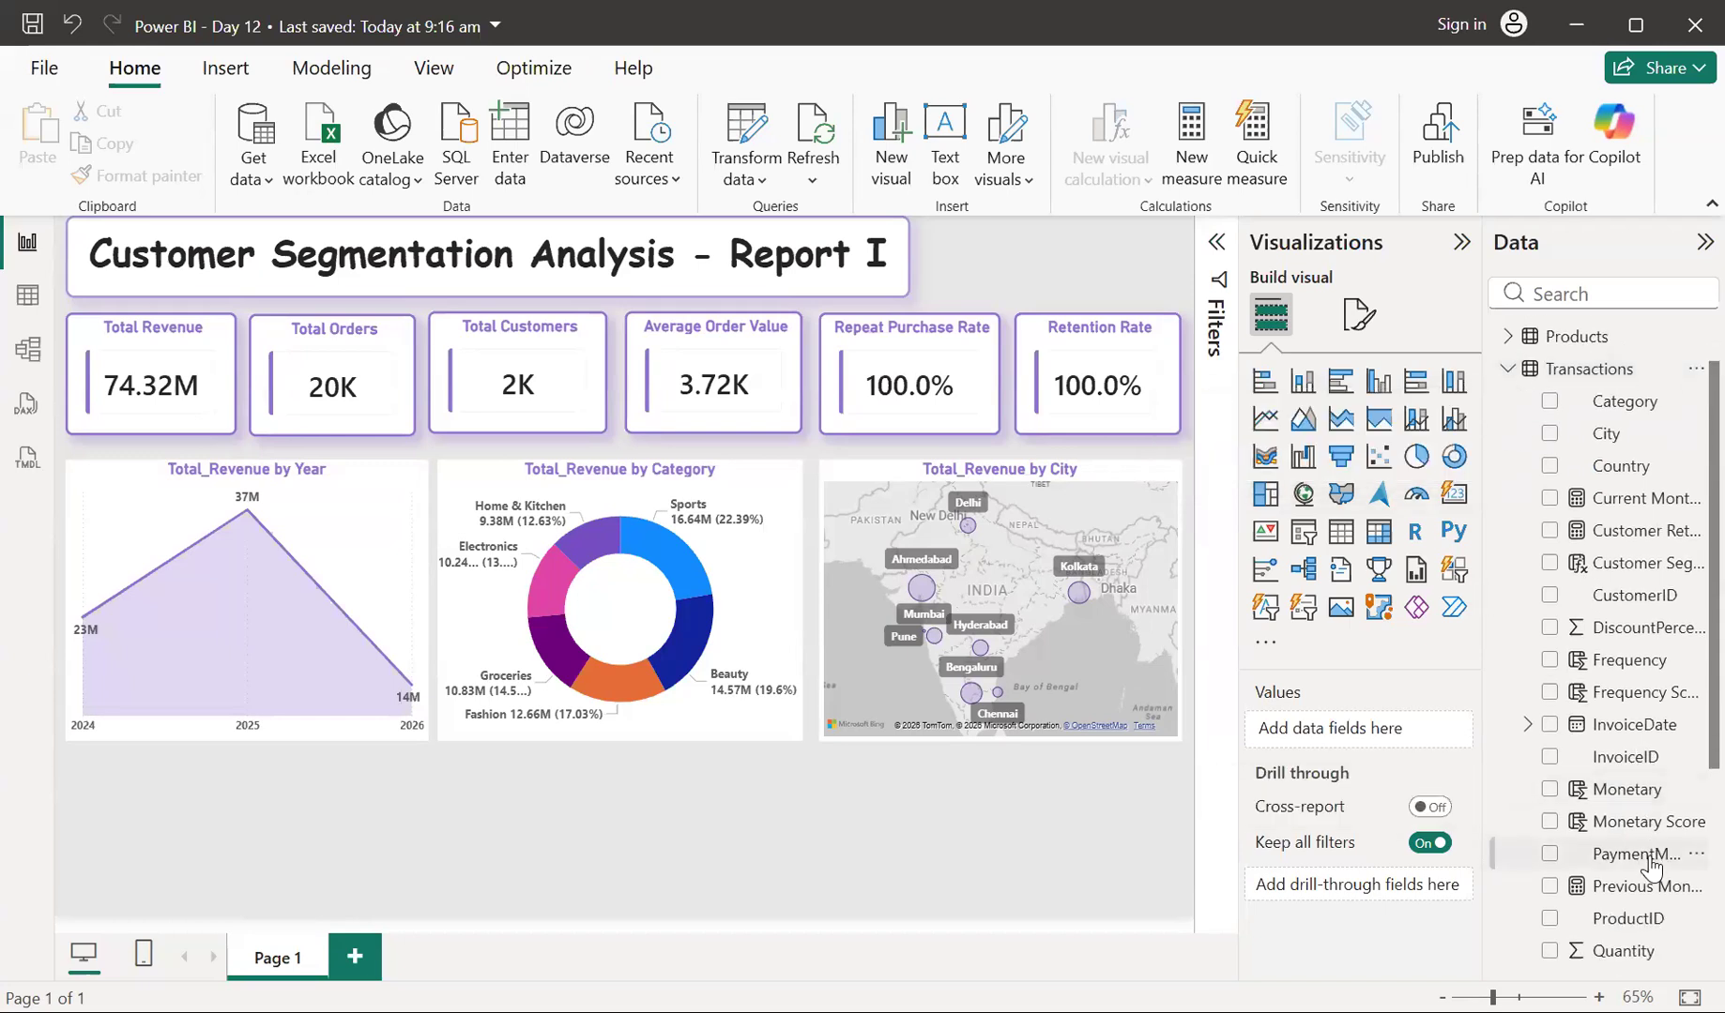
pyautogui.scroll(-4, 1651, 868)
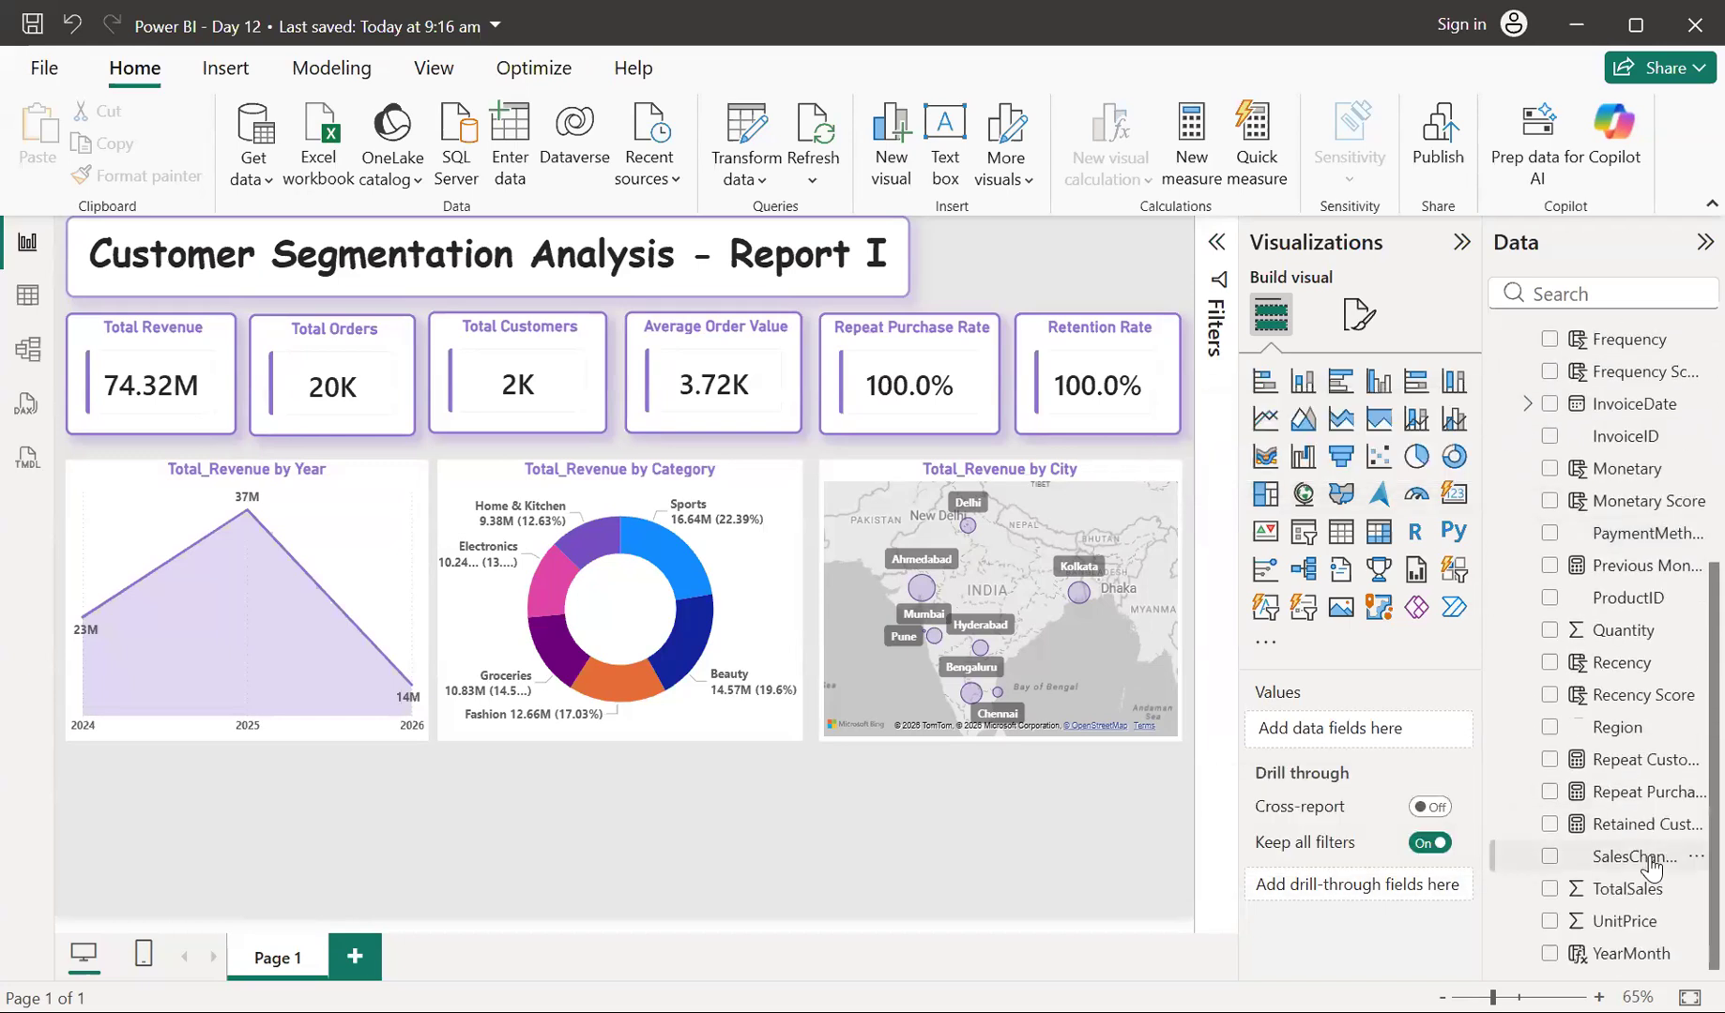
pyautogui.scroll(5, 1651, 868)
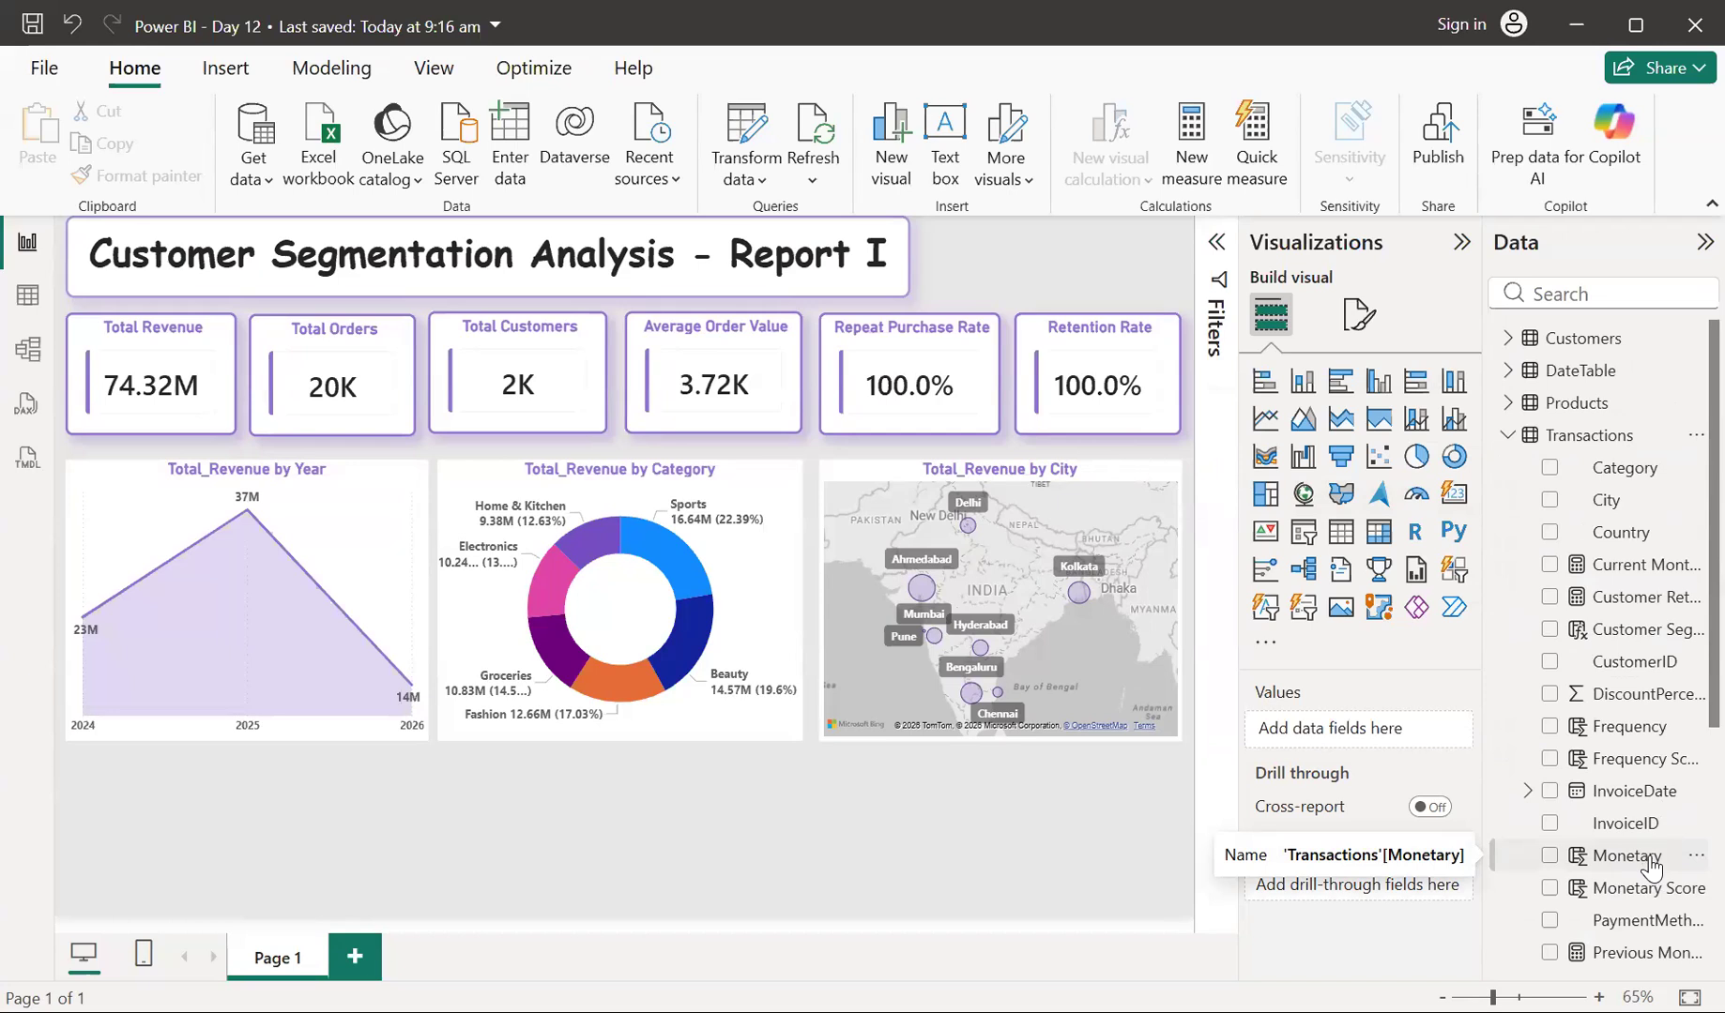
pyautogui.click(1506, 435)
pyautogui.click(1508, 404)
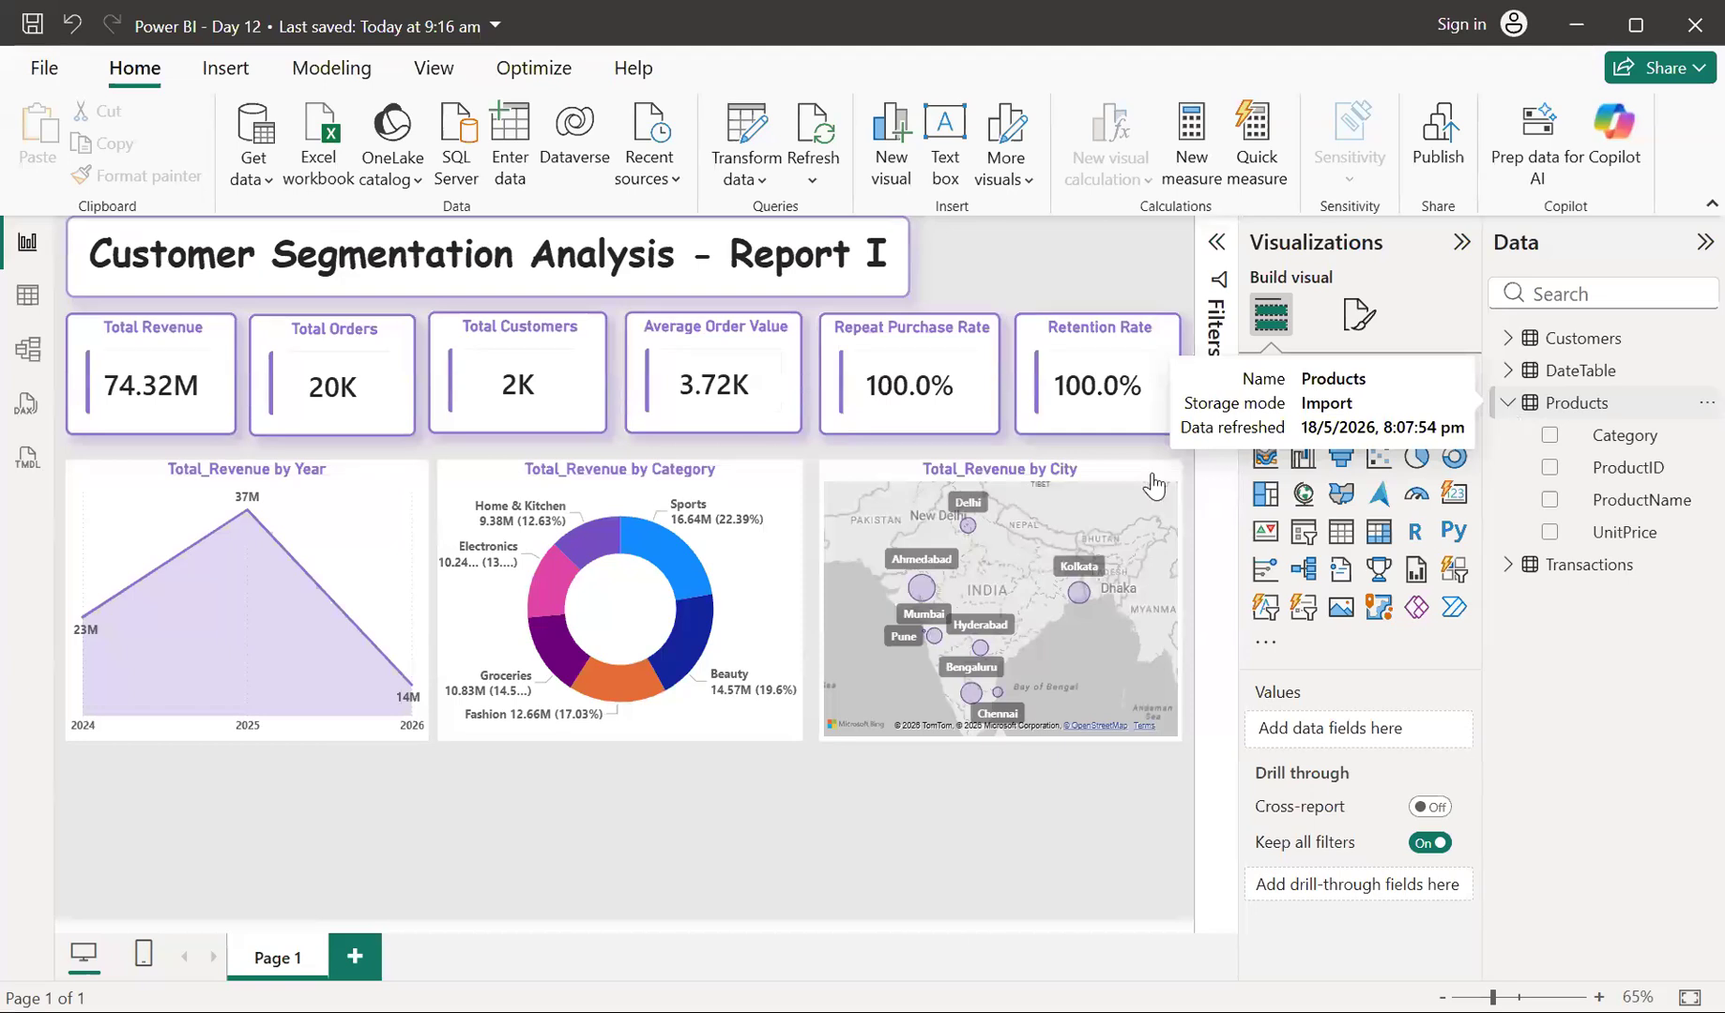
# Shorten the Total Revenue, Total Orders and Total Customers cards from below so their lower edges line up
pyautogui.click(183, 421)
pyautogui.moveTo(154, 416); pyautogui.dragTo(154, 414)
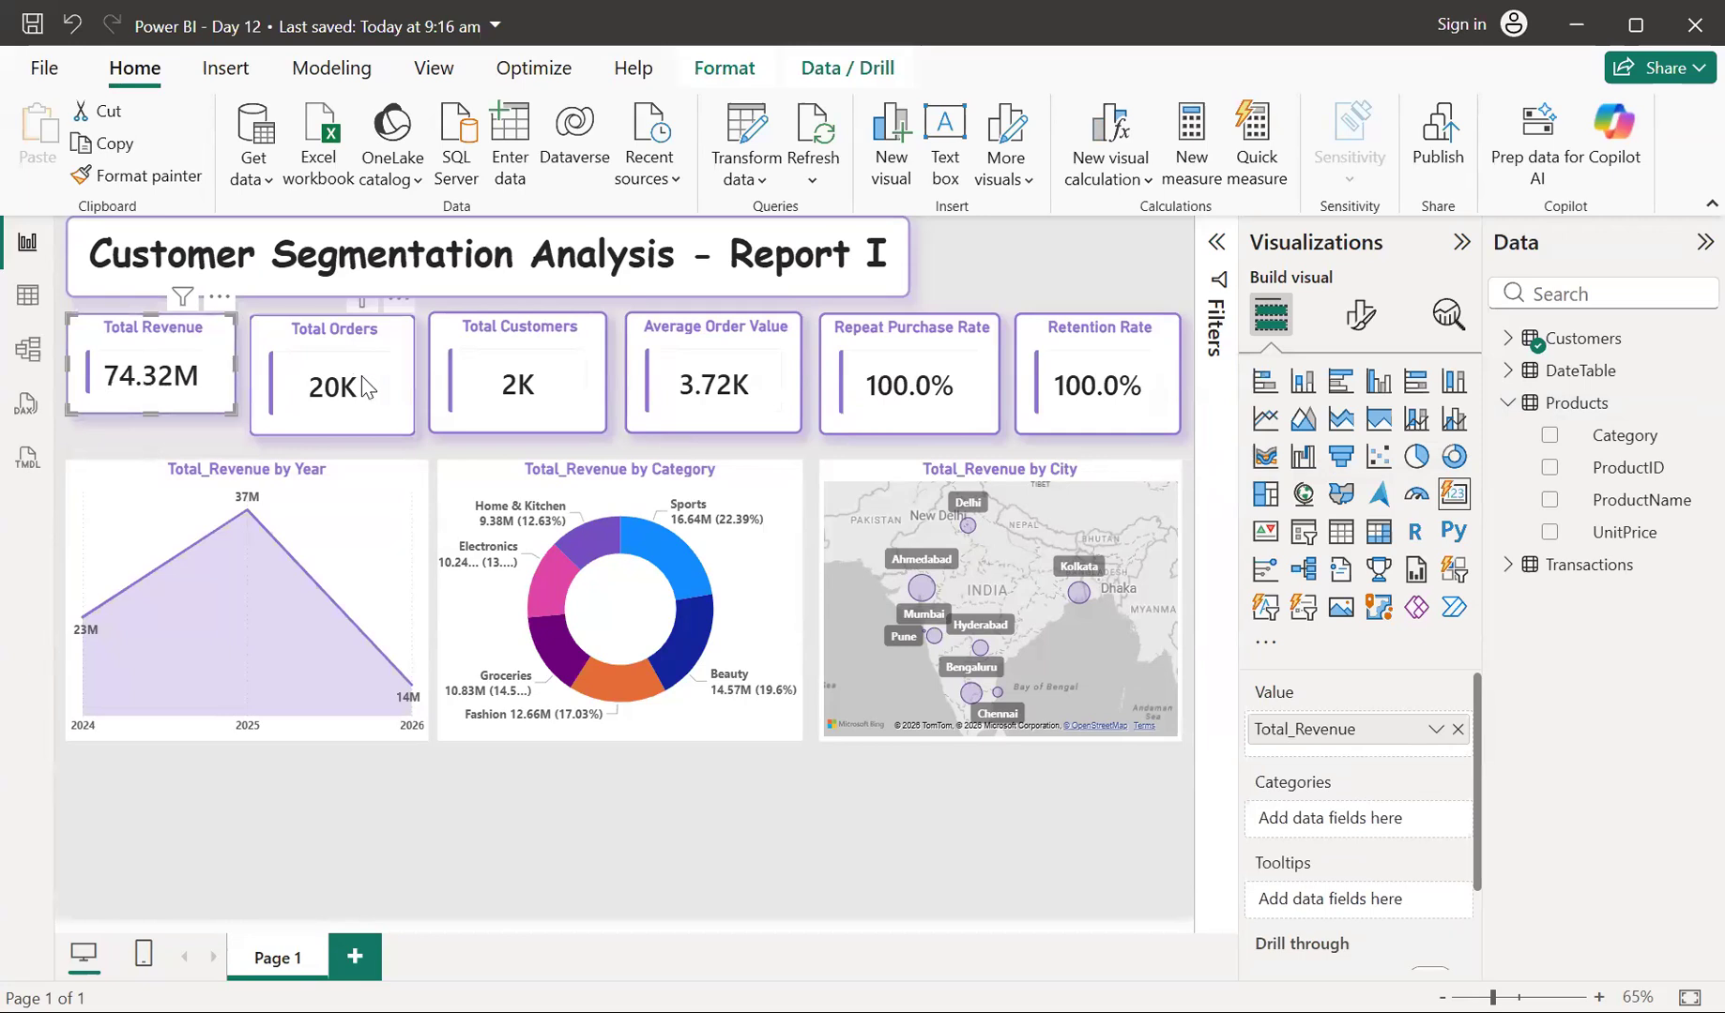
pyautogui.click(328, 427)
pyautogui.moveTo(326, 412); pyautogui.dragTo(325, 404)
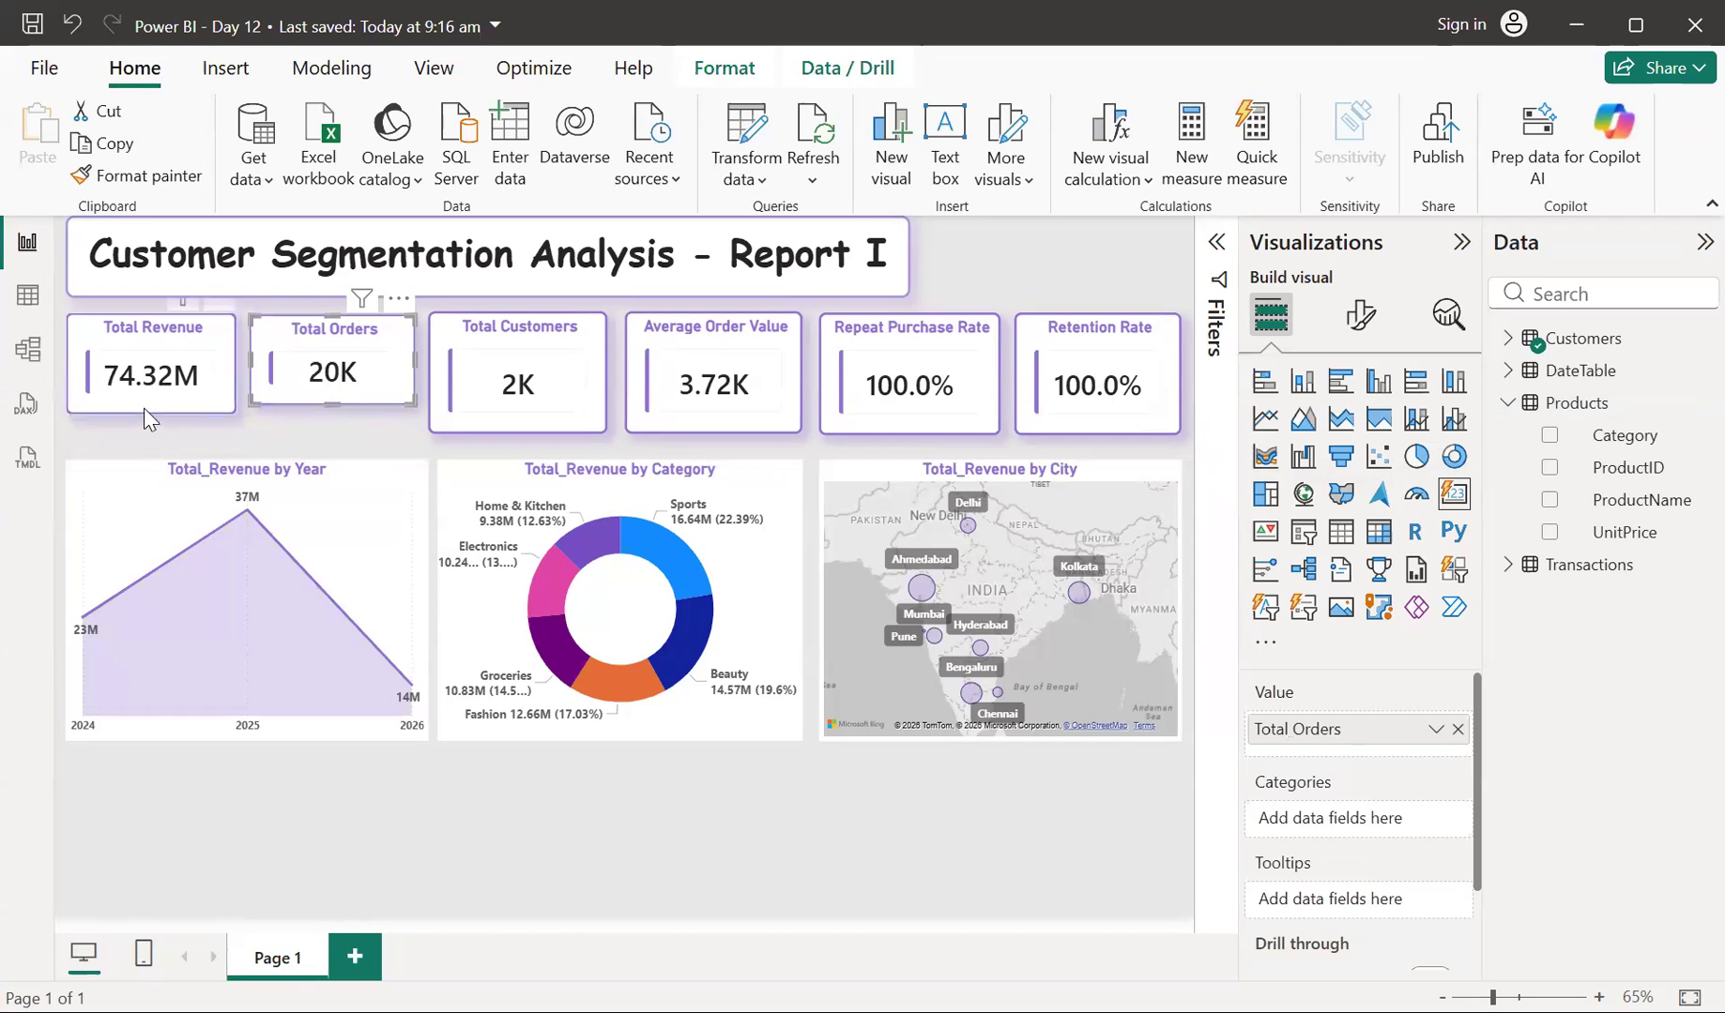
pyautogui.moveTo(145, 403); pyautogui.dragTo(145, 403)
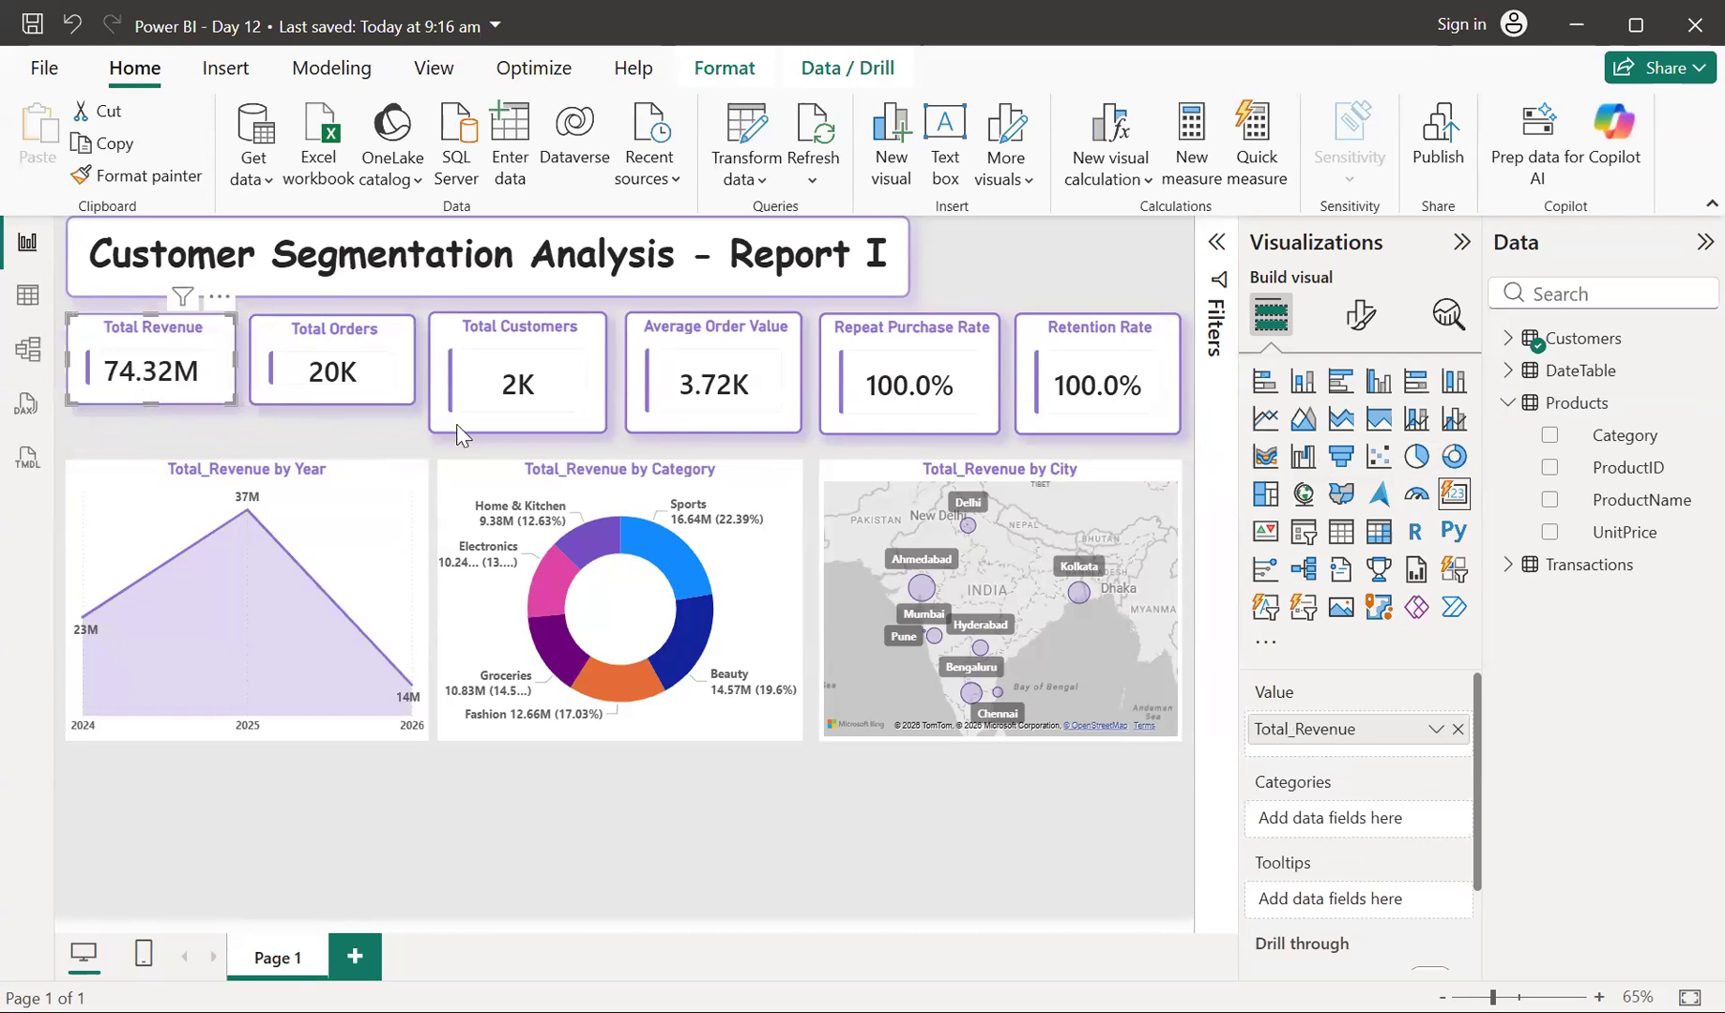
pyautogui.click(515, 422)
pyautogui.moveTo(513, 431); pyautogui.dragTo(507, 398)
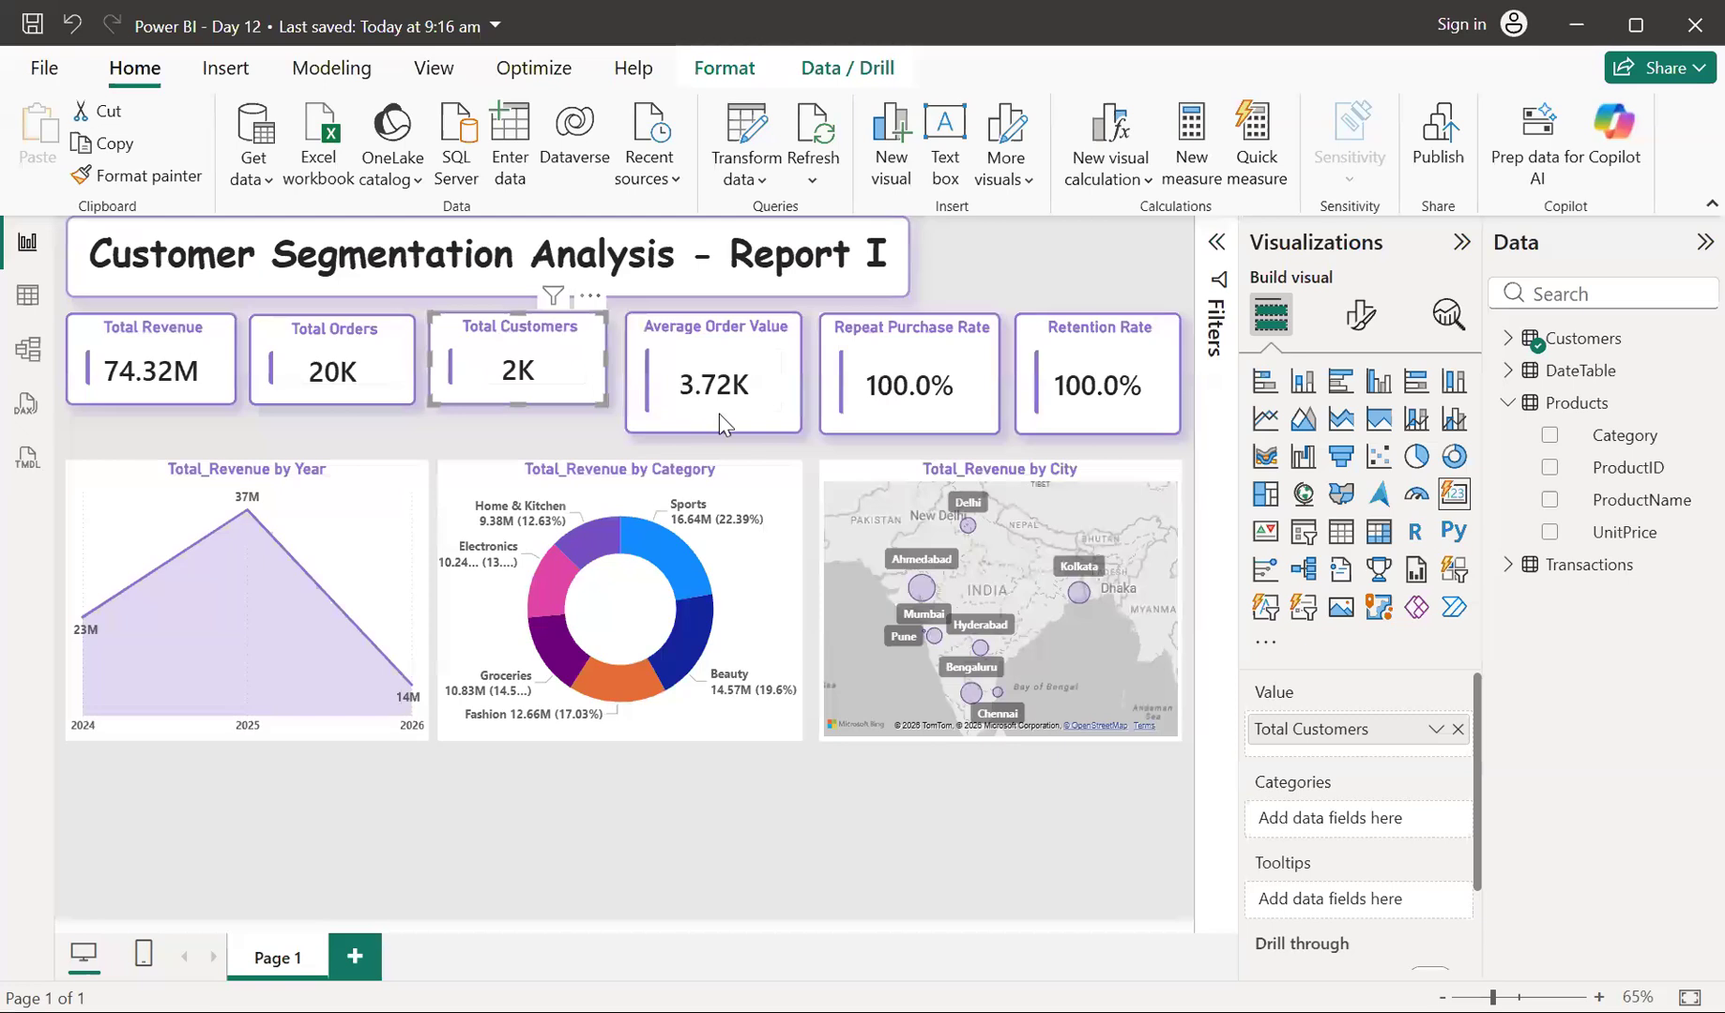
# Shorten the Average Order Value, Repeat Purchase Rate and Retention Rate cards to match the other three cards
pyautogui.click(721, 422)
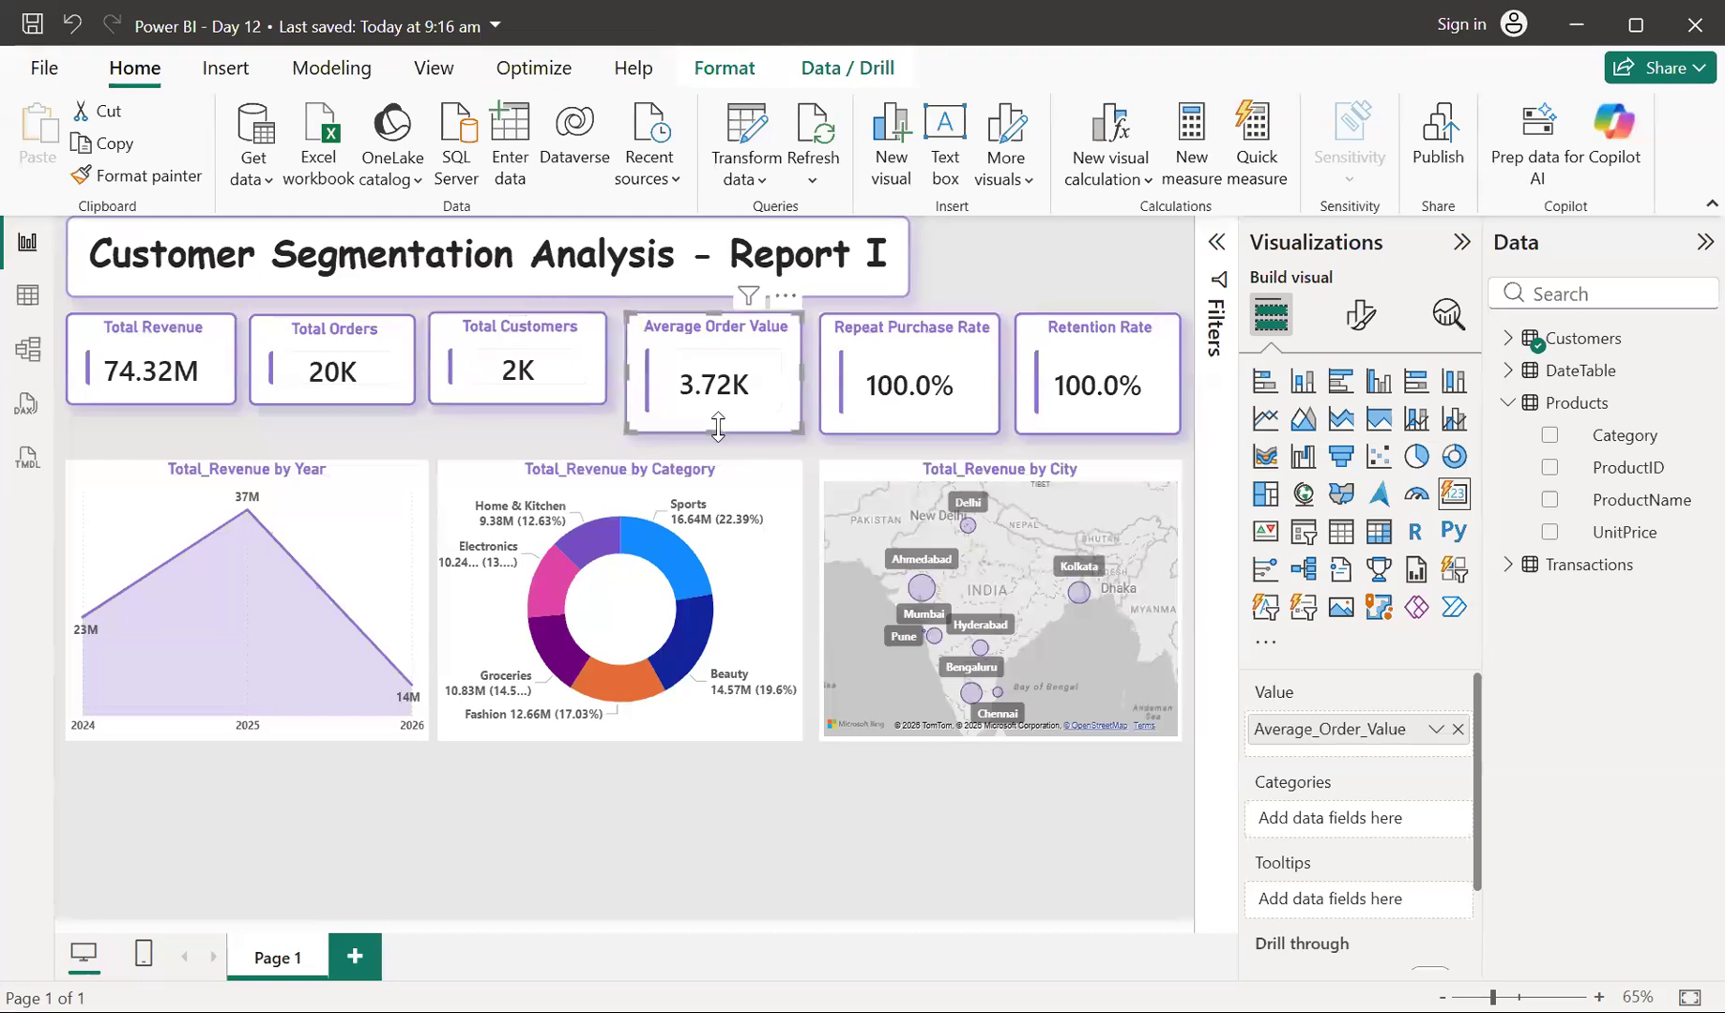
pyautogui.moveTo(716, 407); pyautogui.dragTo(711, 400)
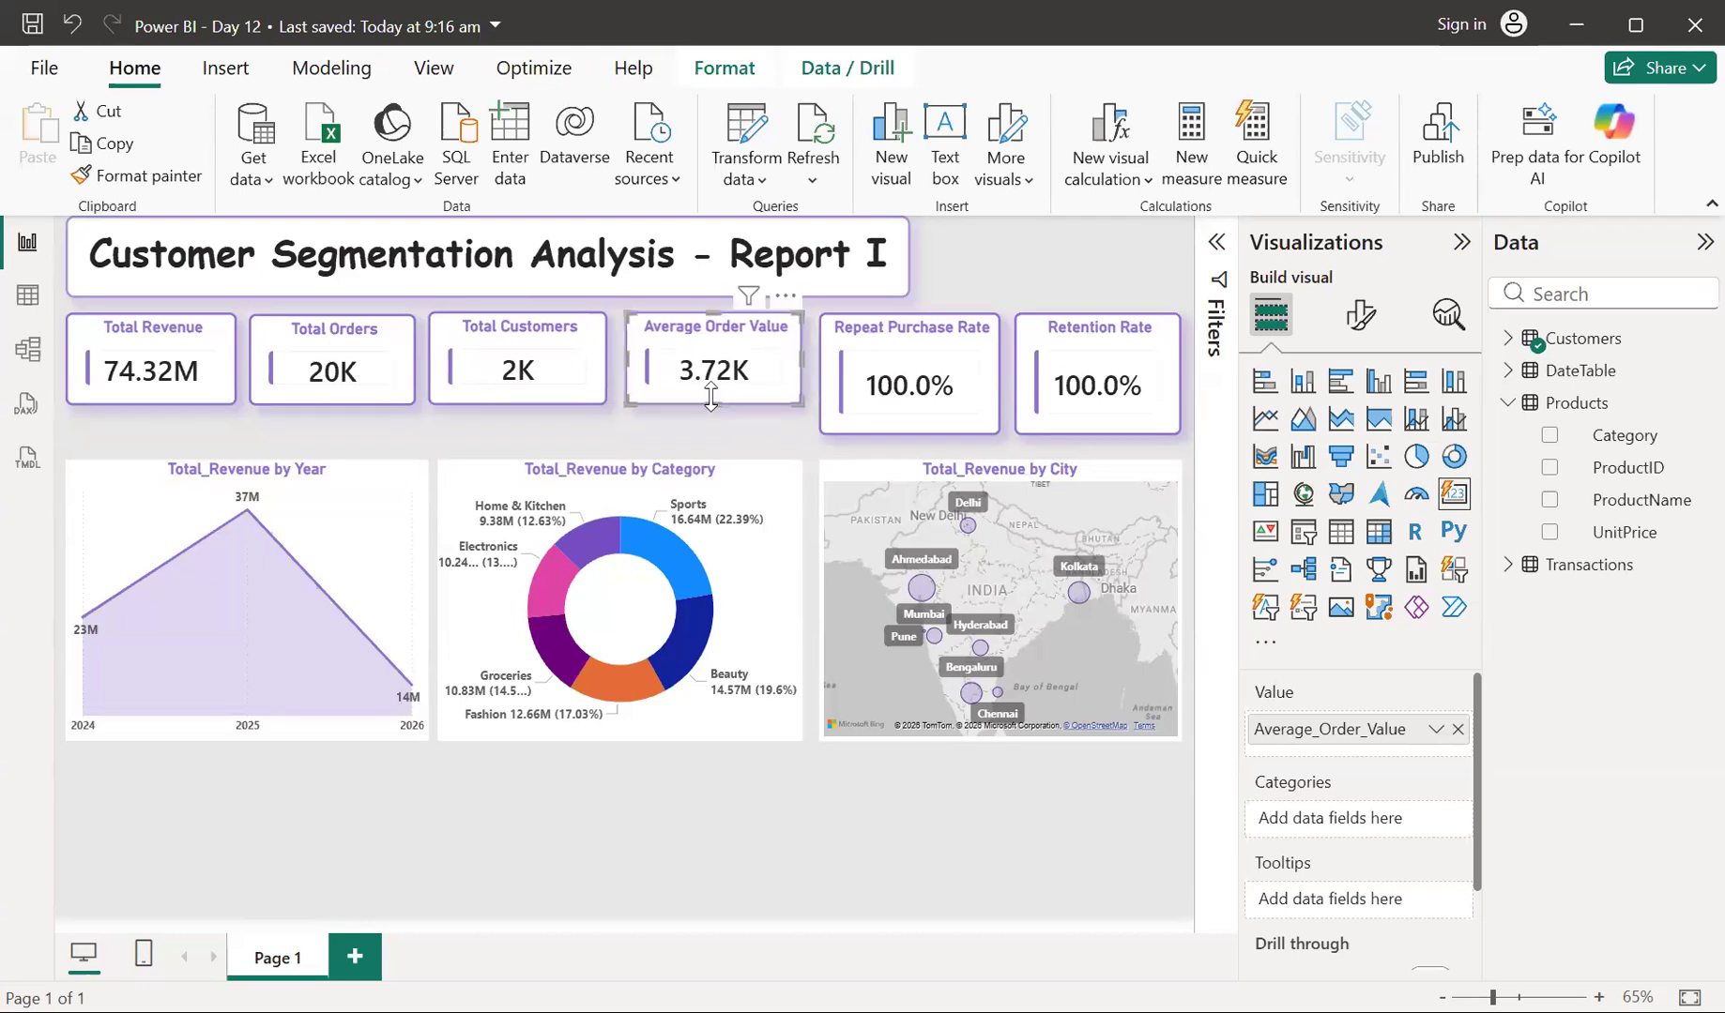
pyautogui.click(873, 362)
pyautogui.moveTo(907, 411); pyautogui.dragTo(906, 398)
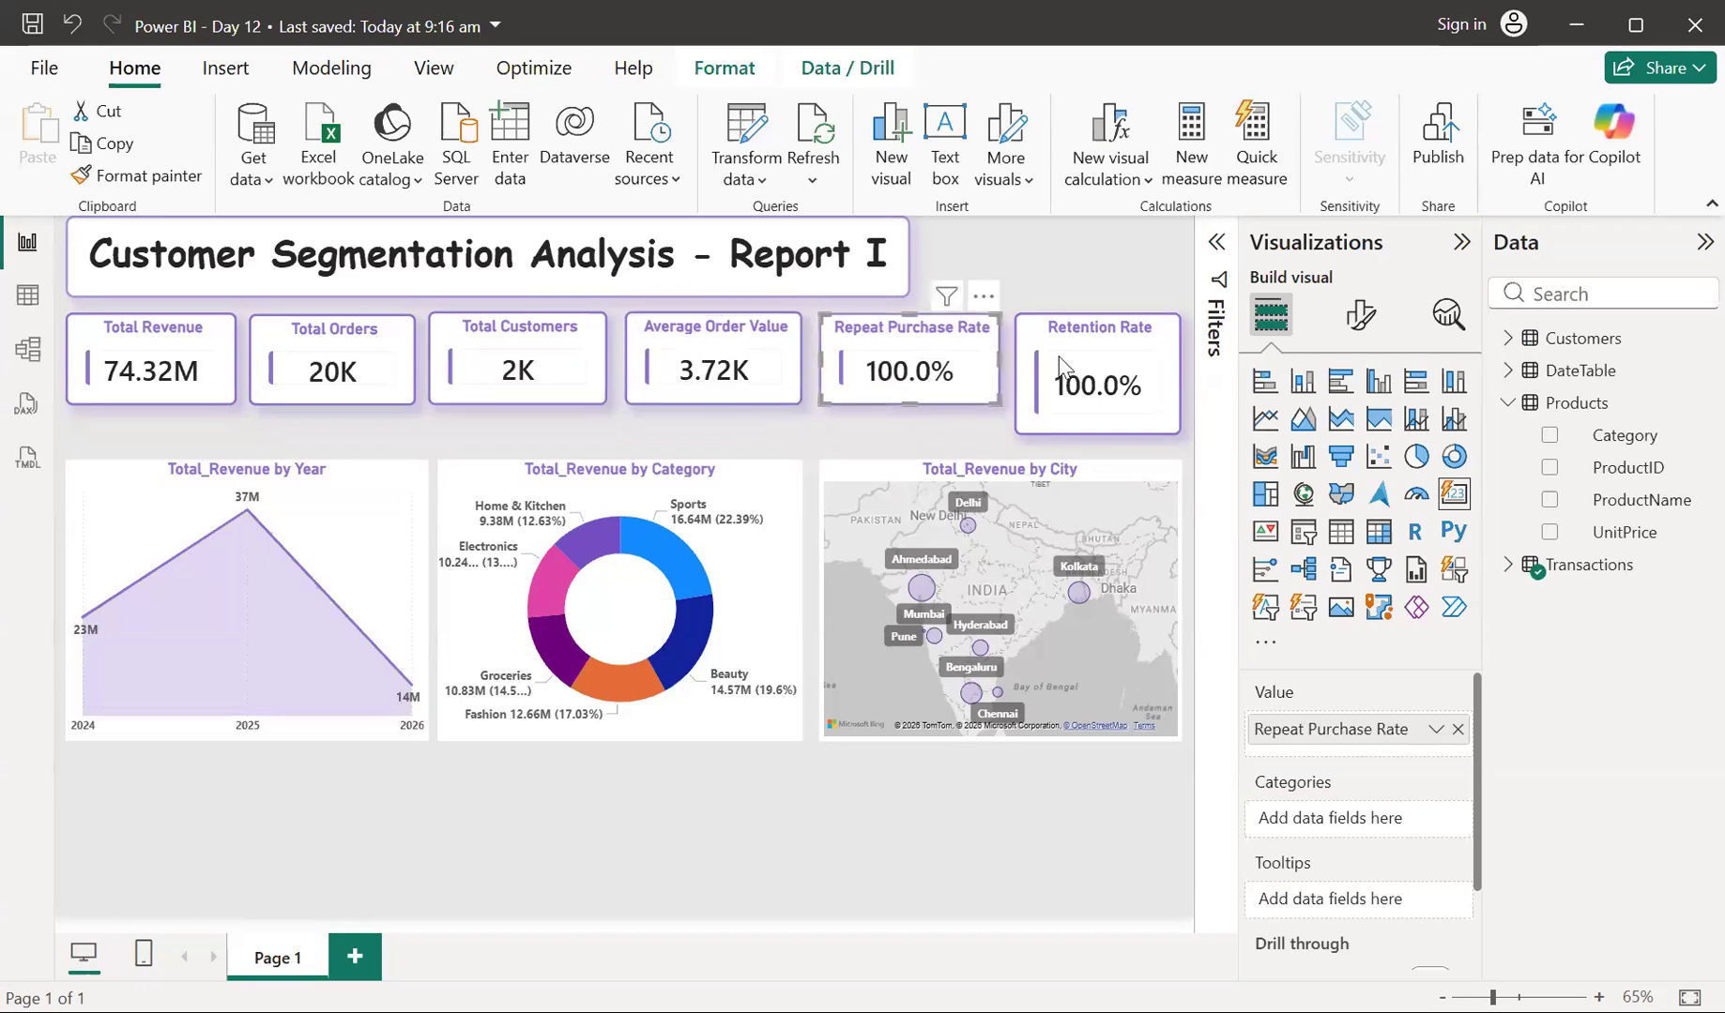
pyautogui.click(1079, 405)
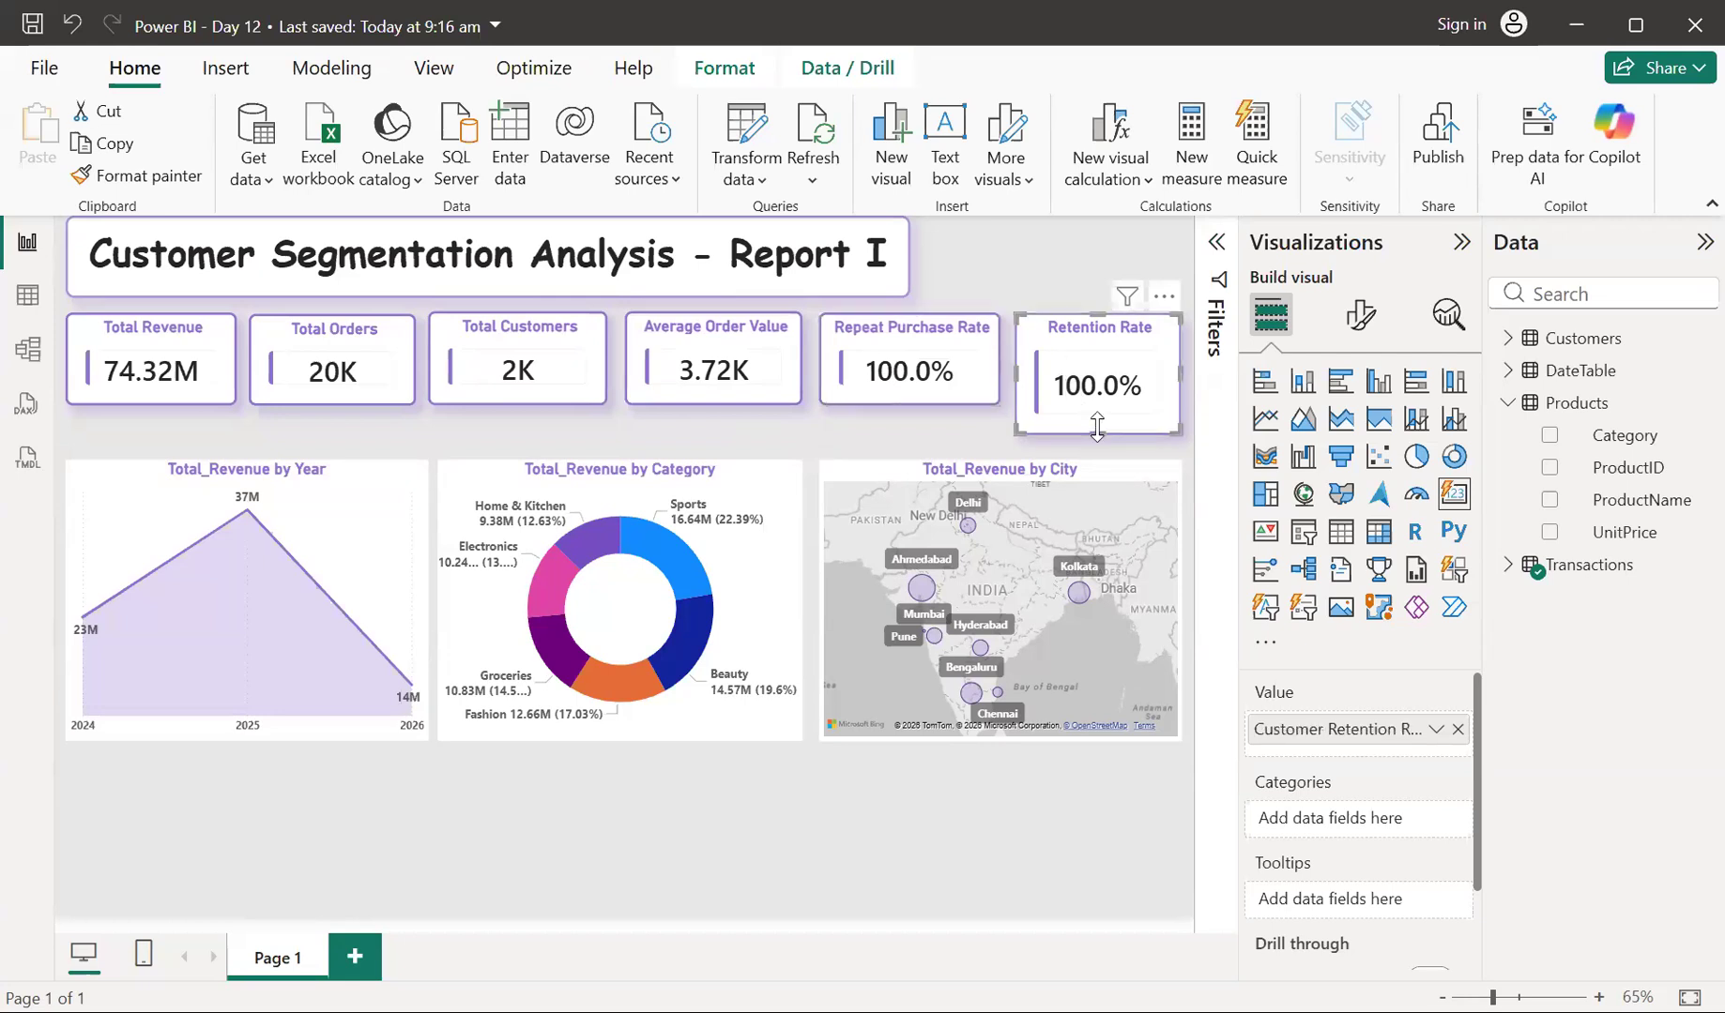
pyautogui.moveTo(1098, 405); pyautogui.dragTo(1097, 405)
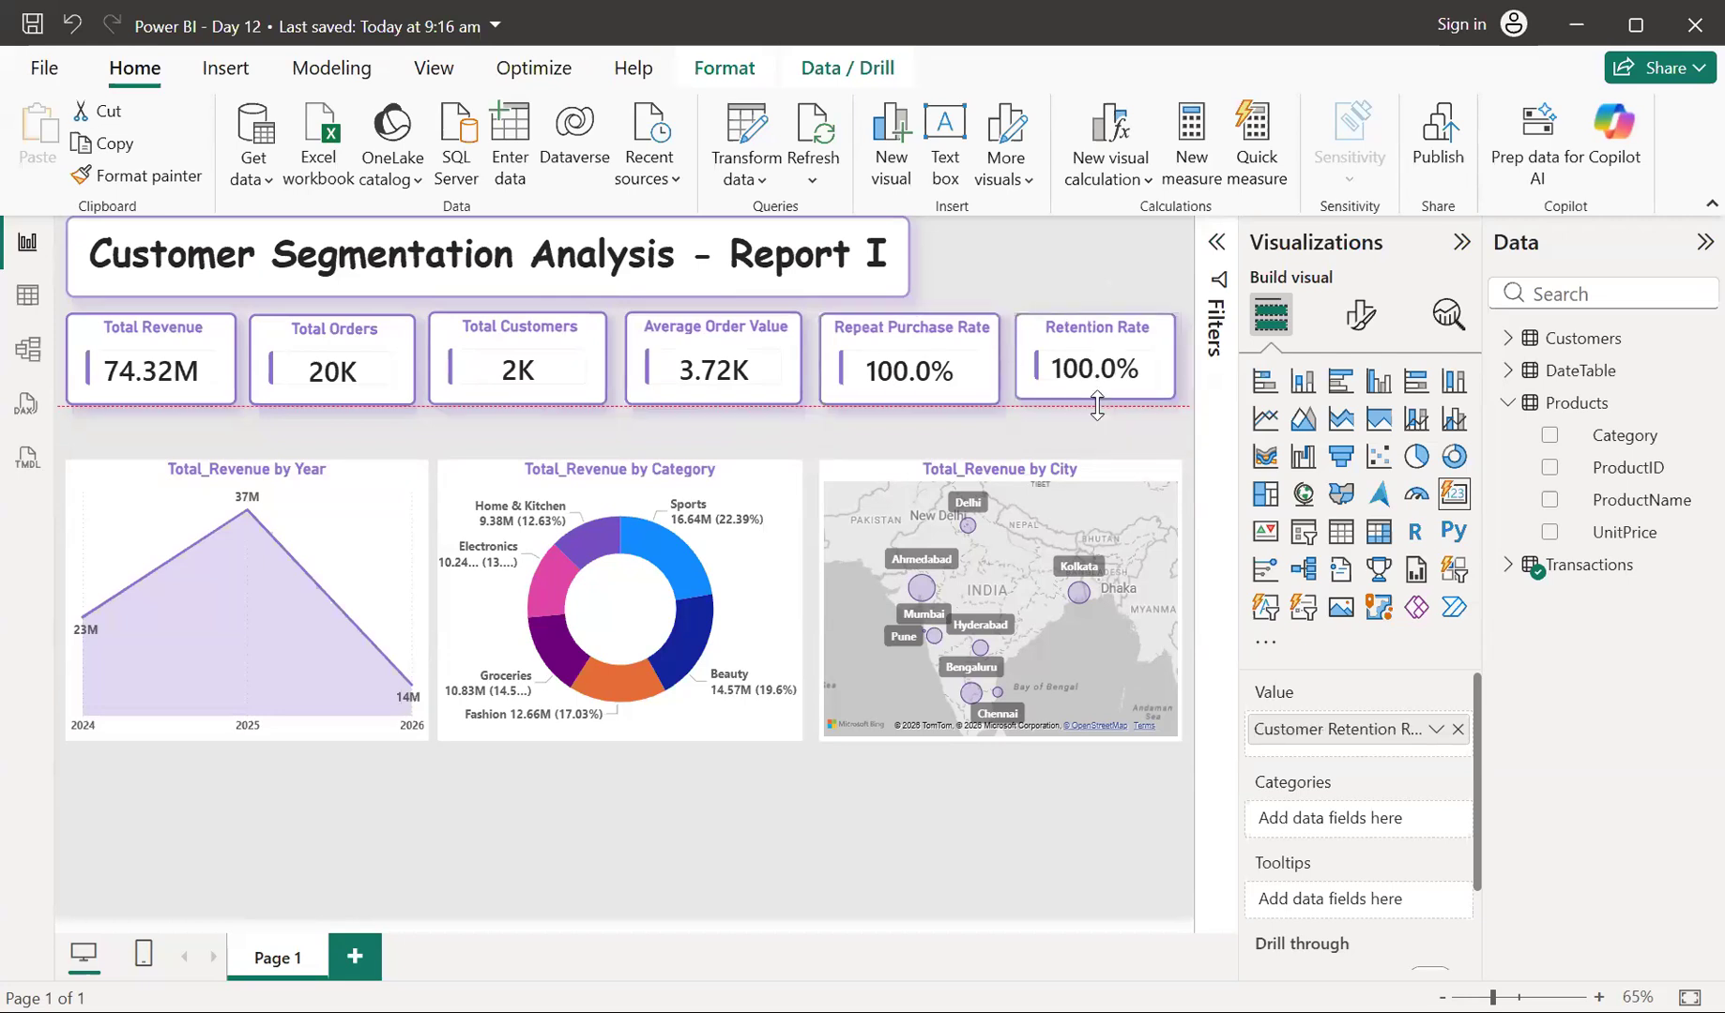
# Move the Total_Revenue by Year area chart up beneath the cards and reduce its height
pyautogui.click(353, 464)
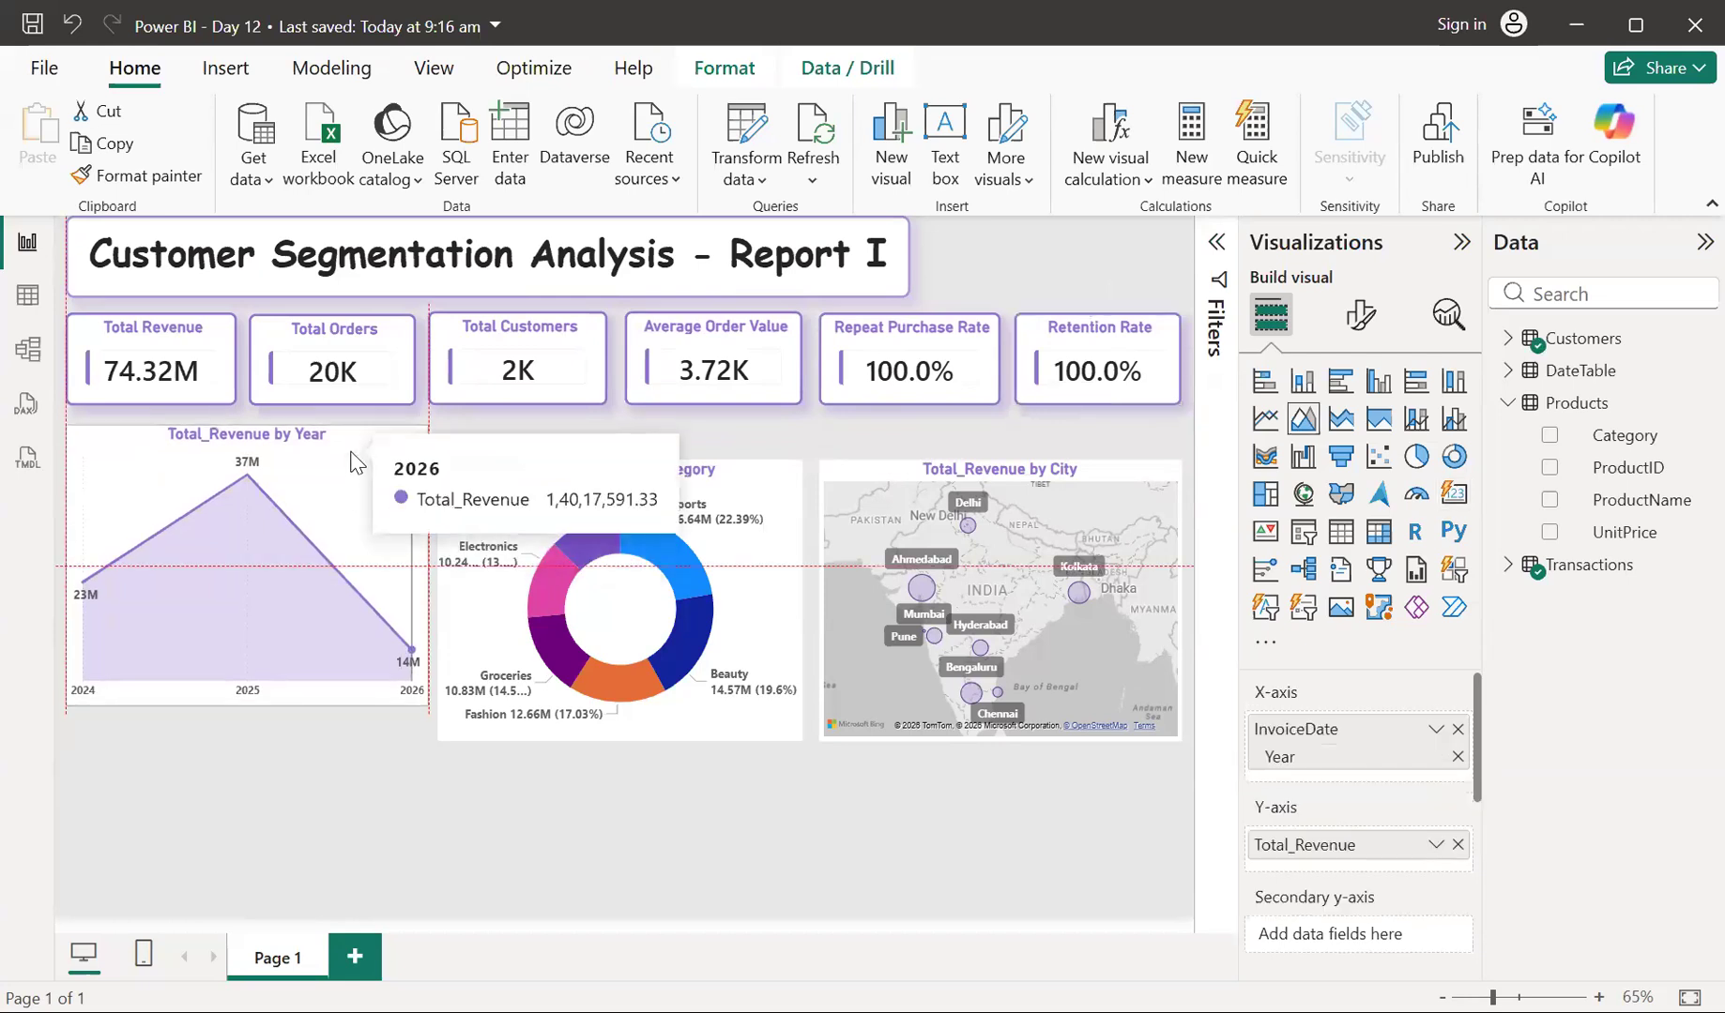
pyautogui.moveTo(354, 460)
pyautogui.mouseDown()
pyautogui.moveTo(352, 438)
pyautogui.moveTo(355, 453)
pyautogui.mouseUp()
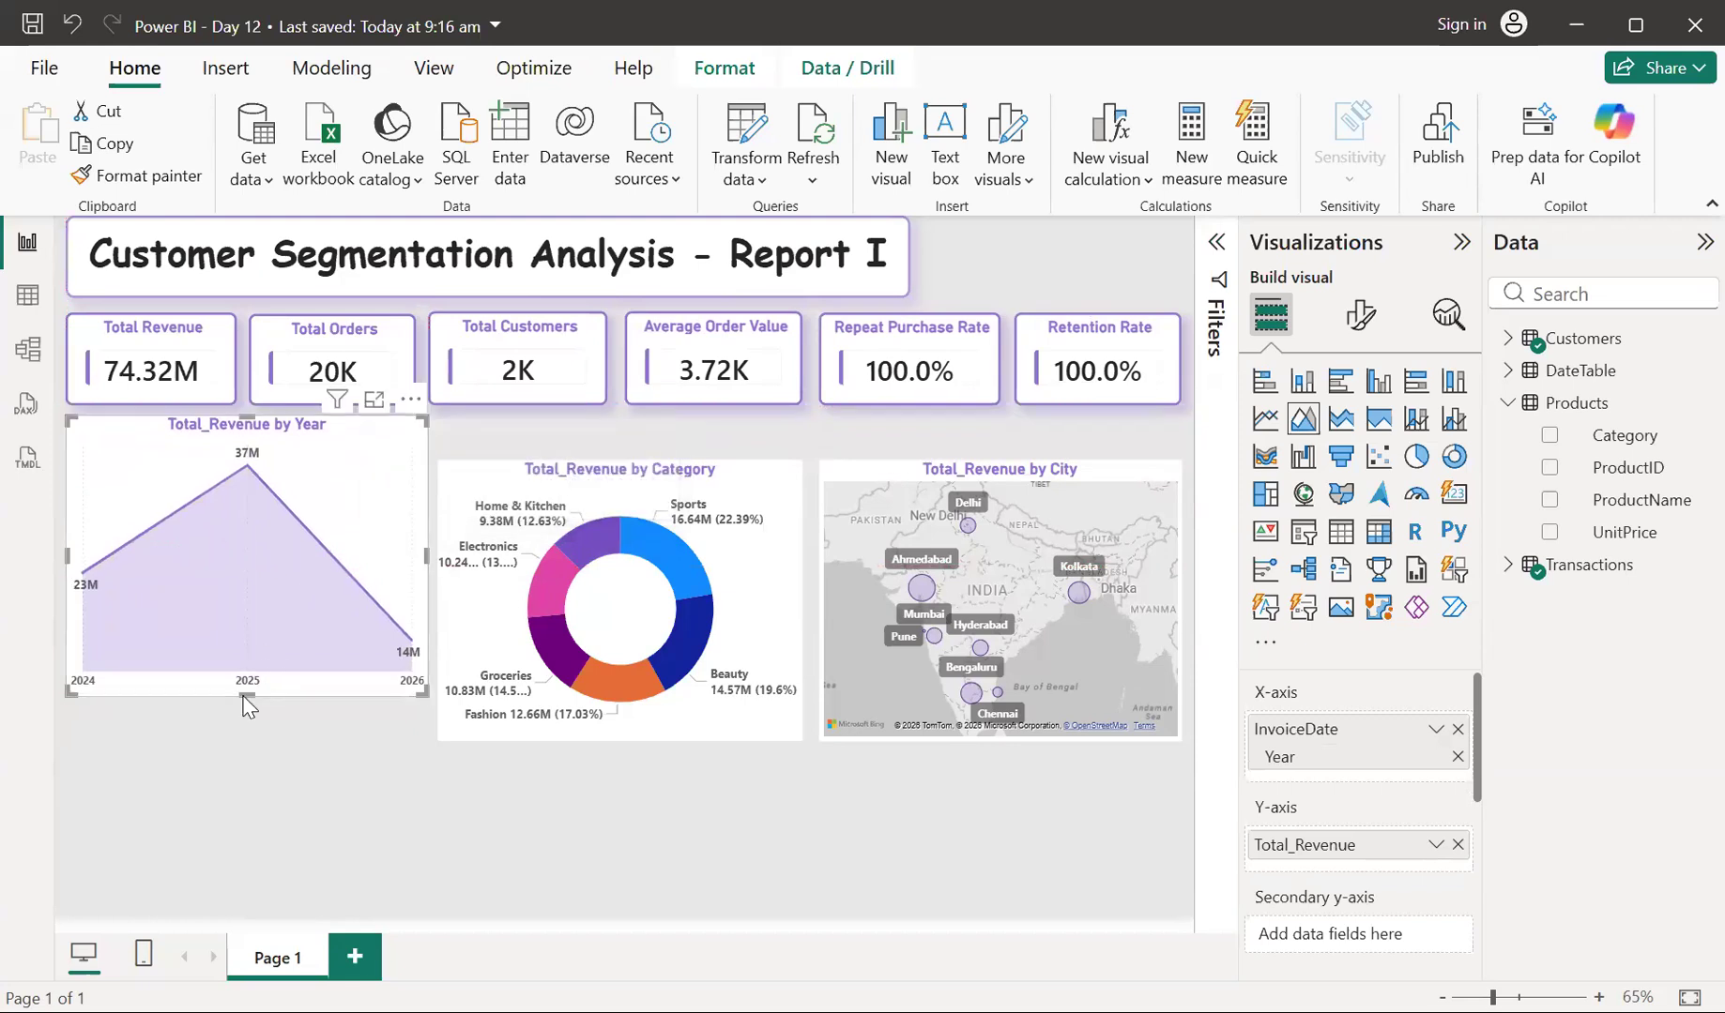
pyautogui.moveTo(247, 694); pyautogui.dragTo(245, 665)
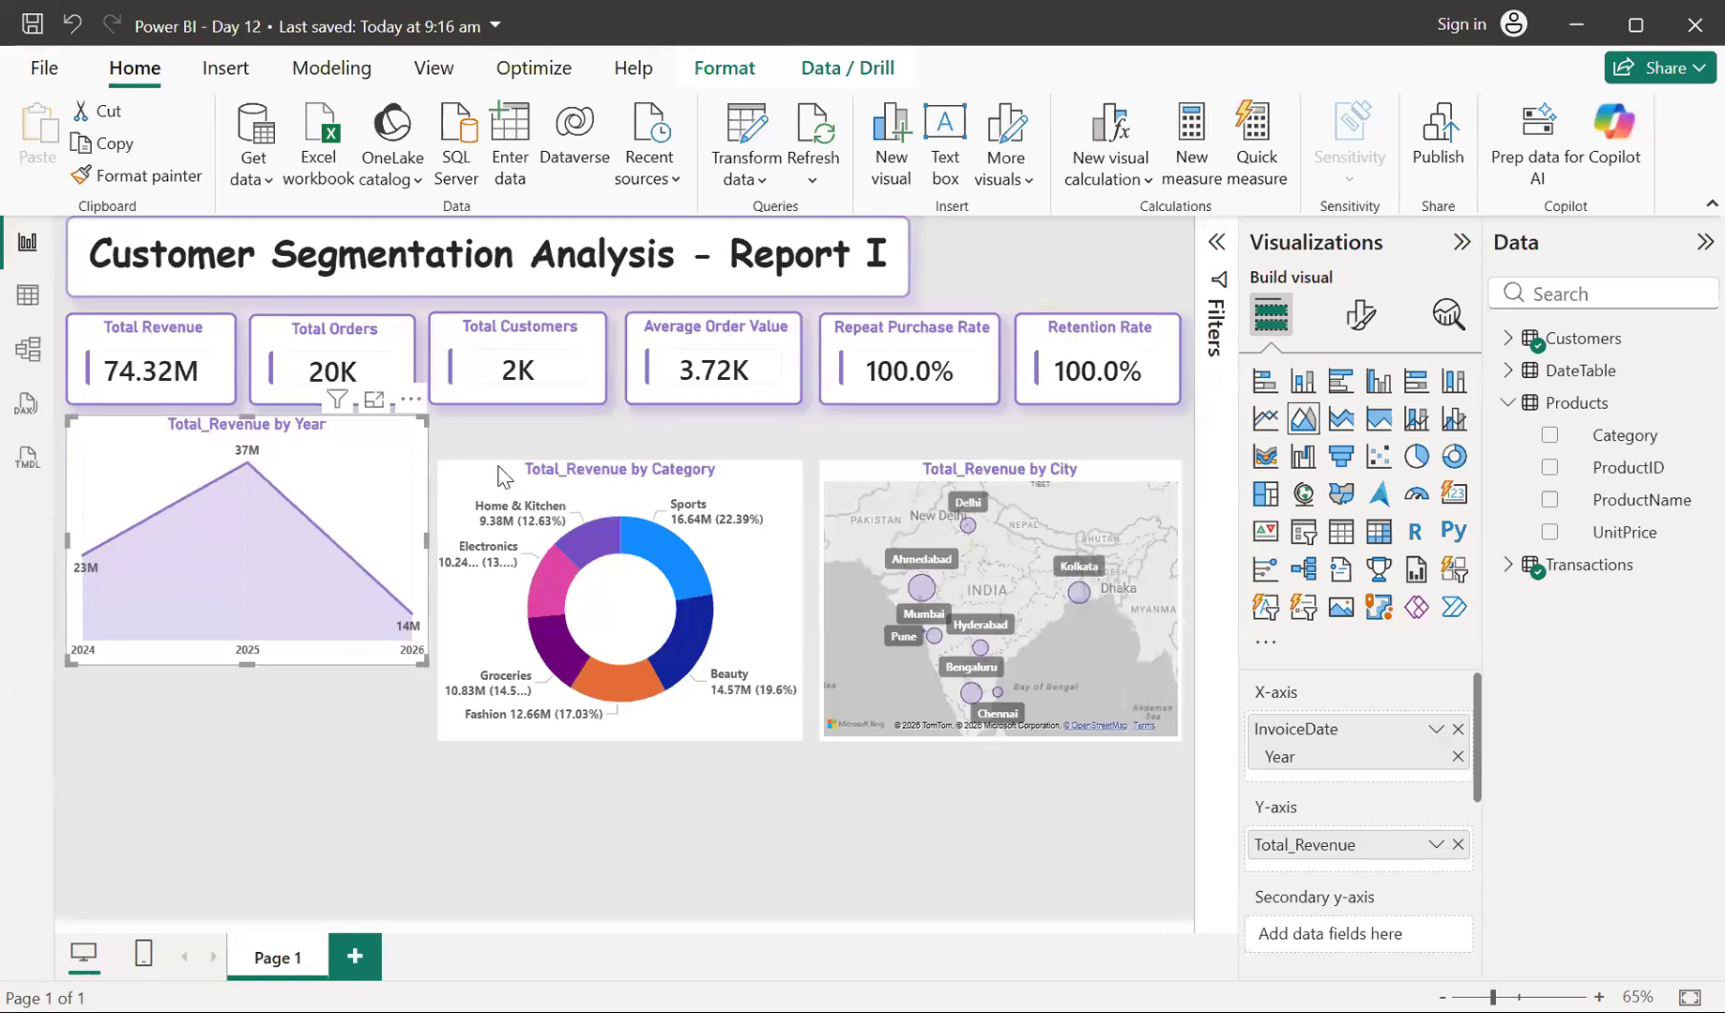
# Move the Total_Revenue by Category donut and the Total_Revenue by City map up level with the year chart and shorten both to its height
pyautogui.moveTo(504, 476); pyautogui.dragTo(498, 424)
pyautogui.moveTo(613, 672); pyautogui.dragTo(610, 667)
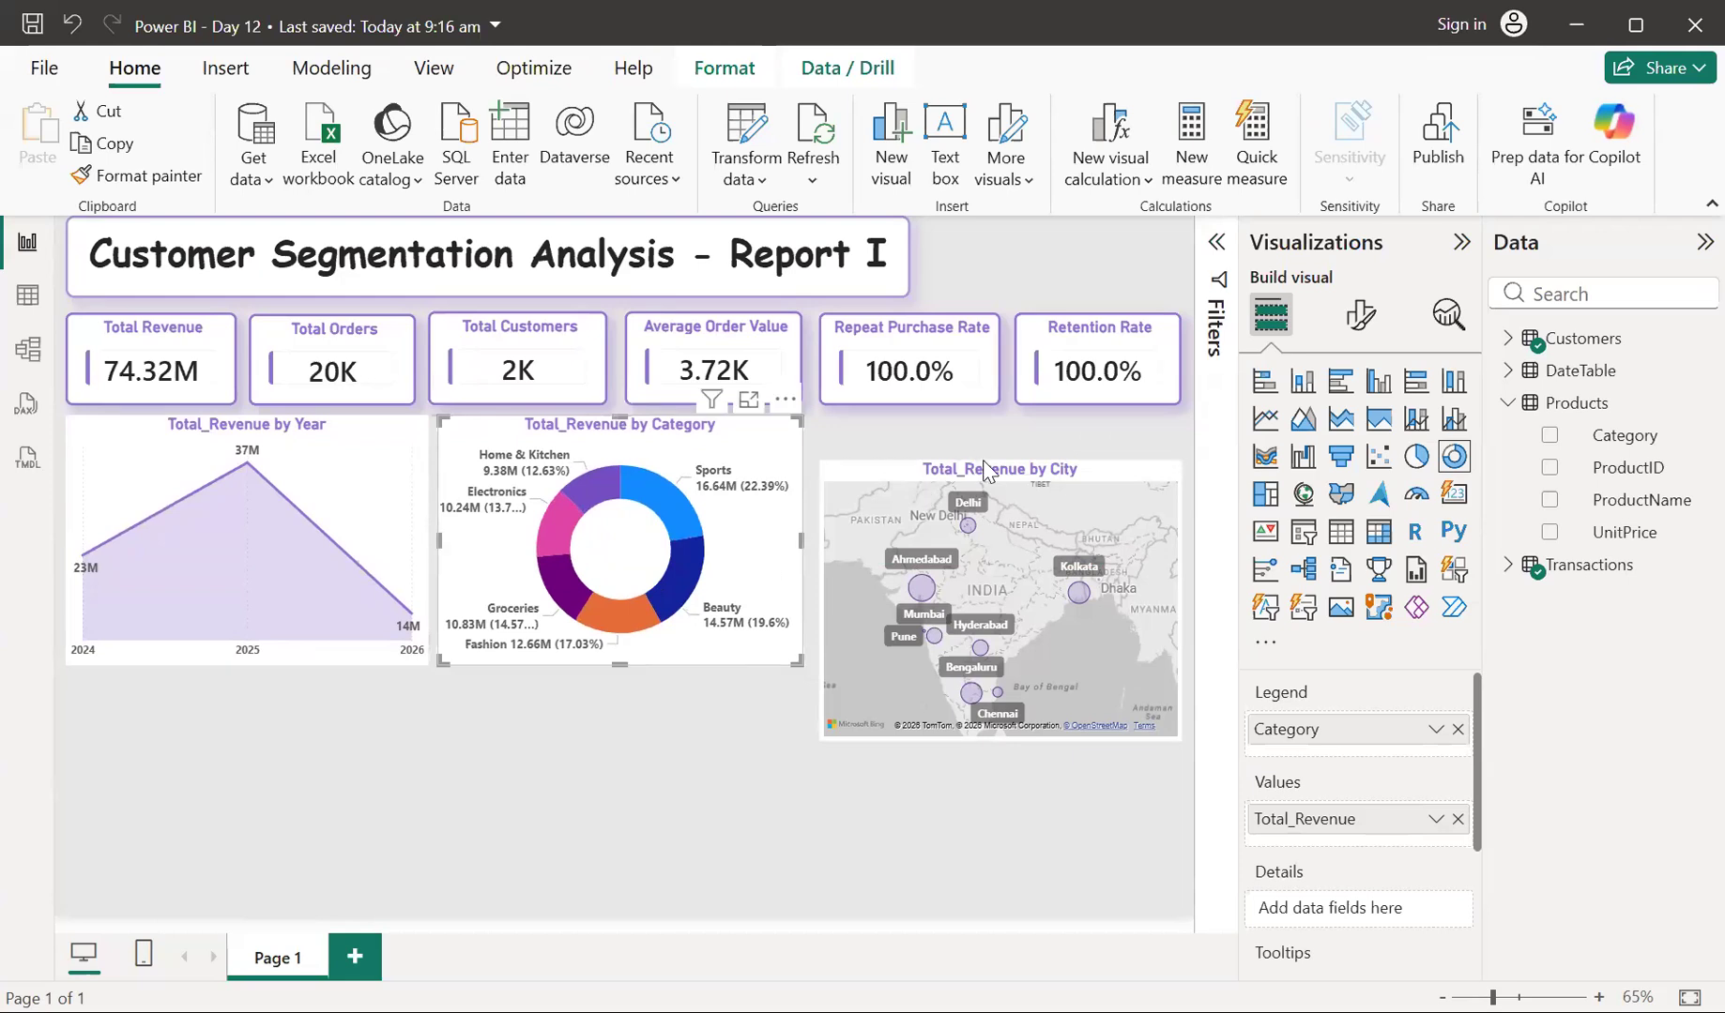
pyautogui.moveTo(988, 441); pyautogui.dragTo(988, 420)
pyautogui.moveTo(1000, 696); pyautogui.dragTo(1006, 679)
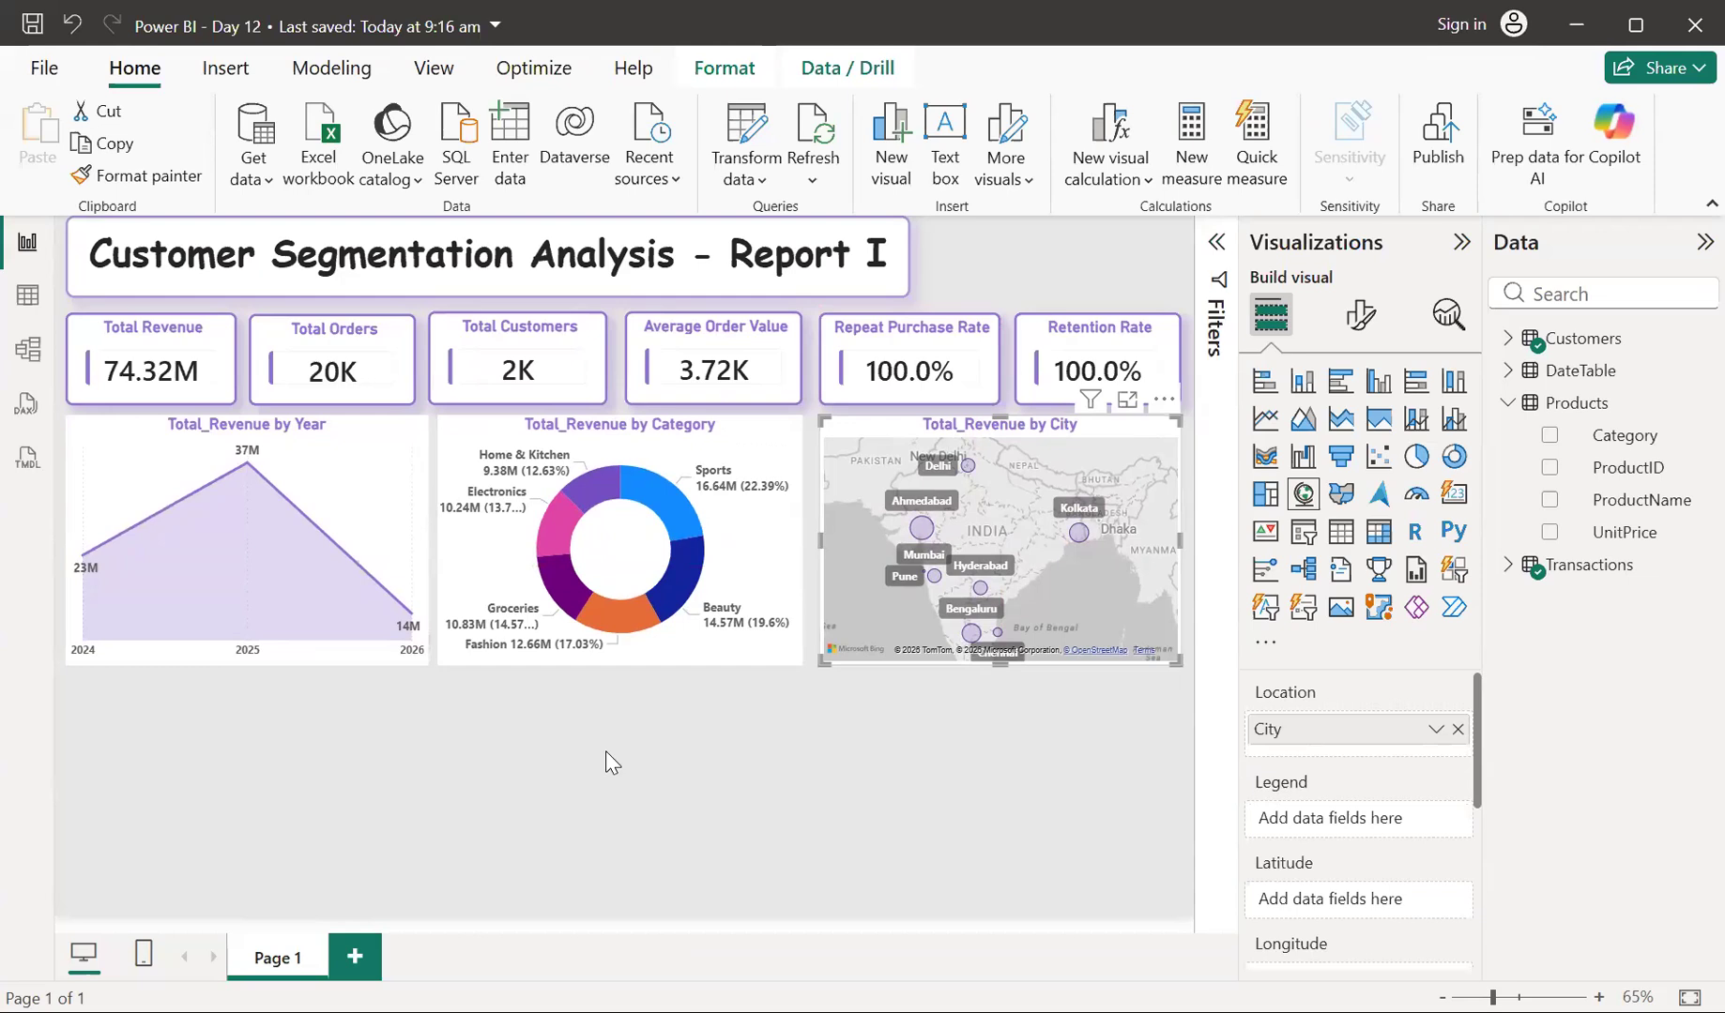
# Reduce the report title box's height slightly and move all six KPI cards up closer beneath it in one aligned row
pyautogui.click(475, 289)
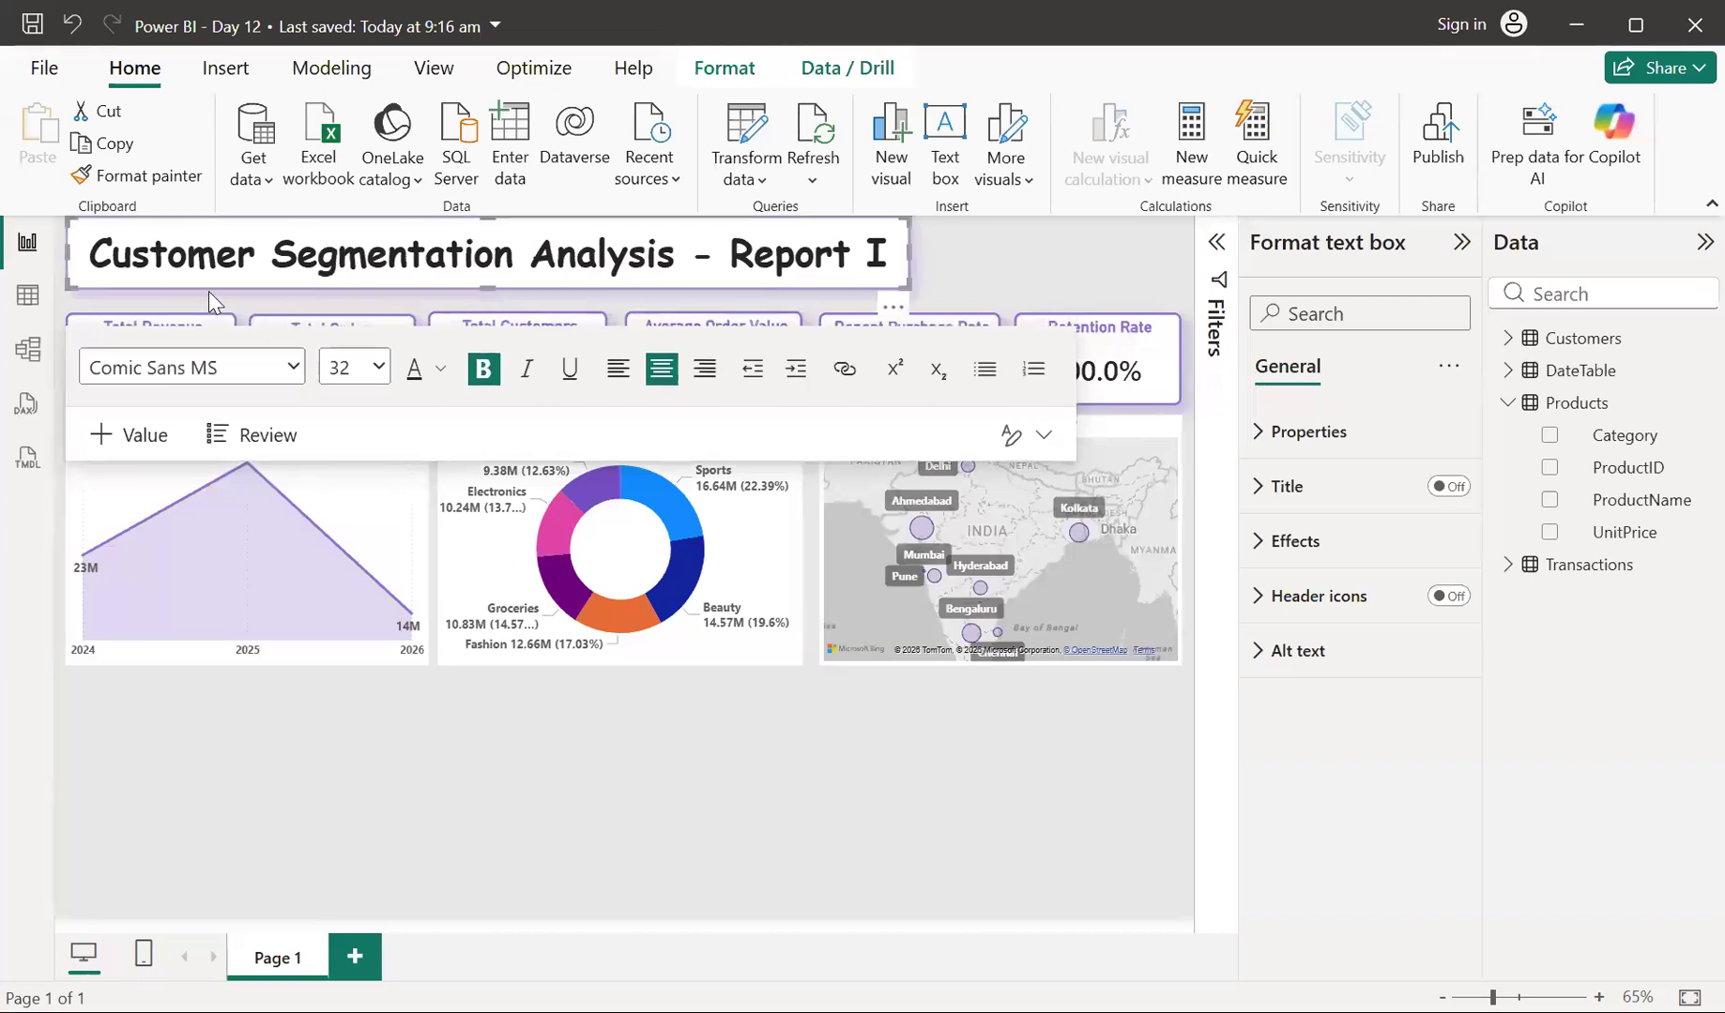
pyautogui.click(188, 304)
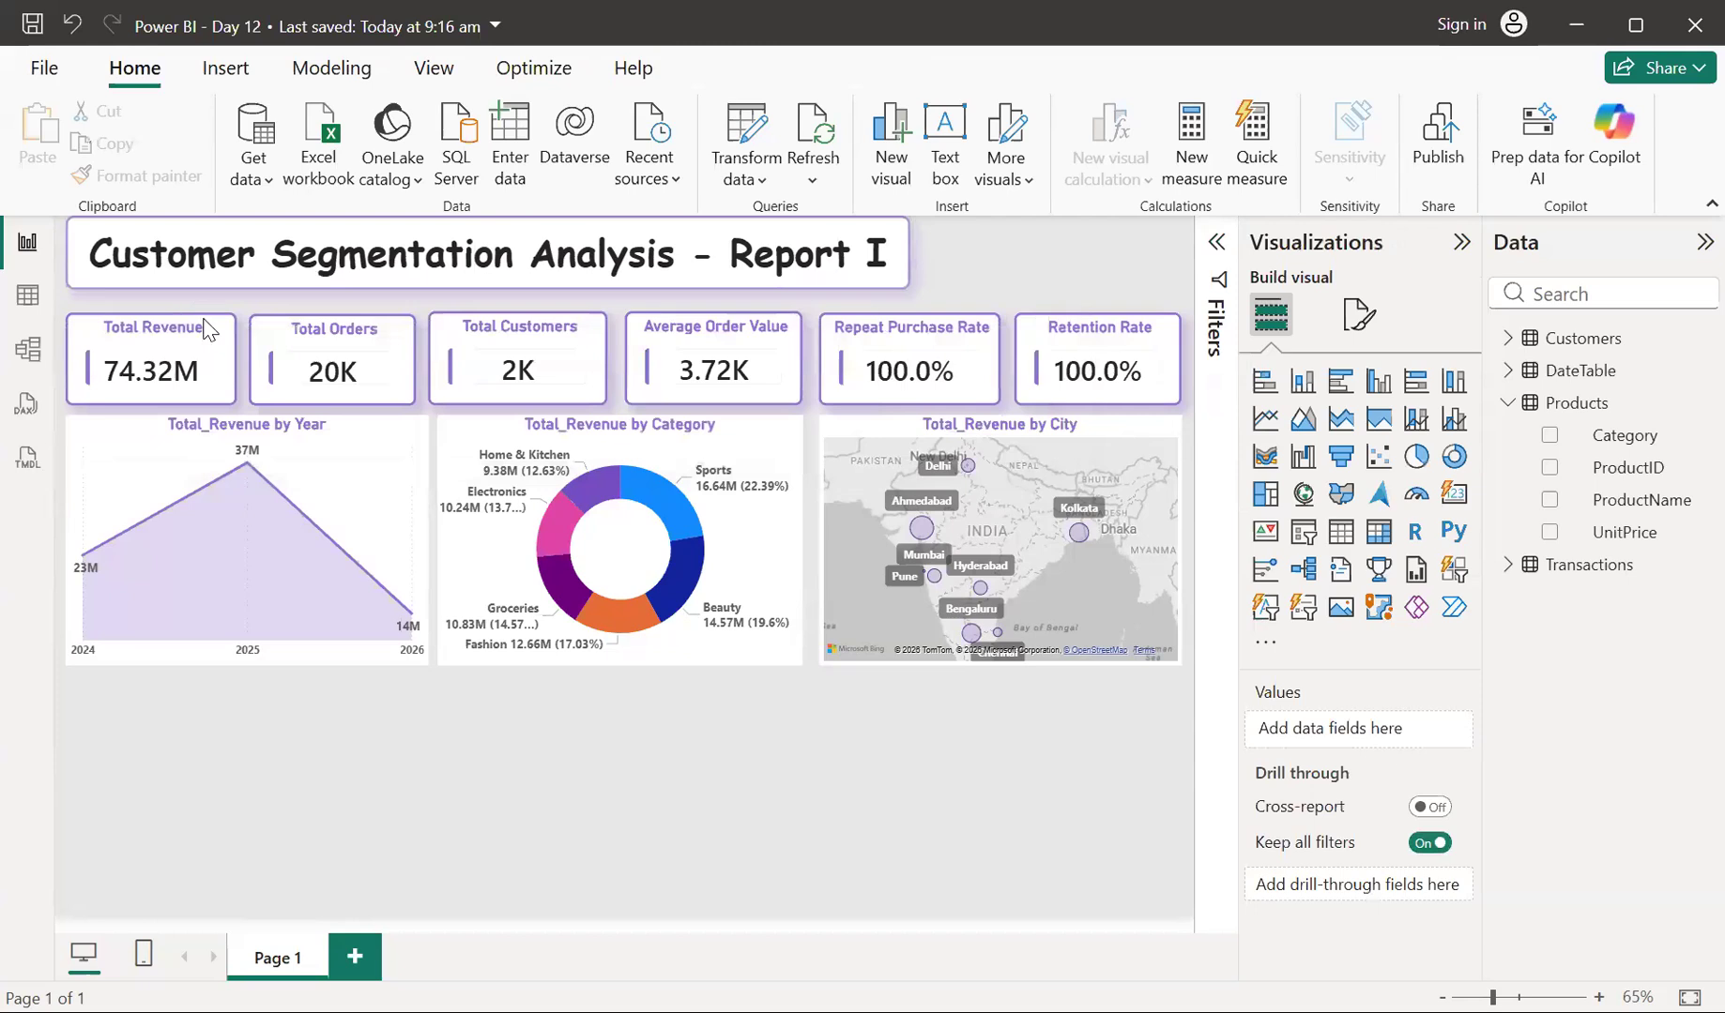
pyautogui.moveTo(206, 312); pyautogui.dragTo(209, 319)
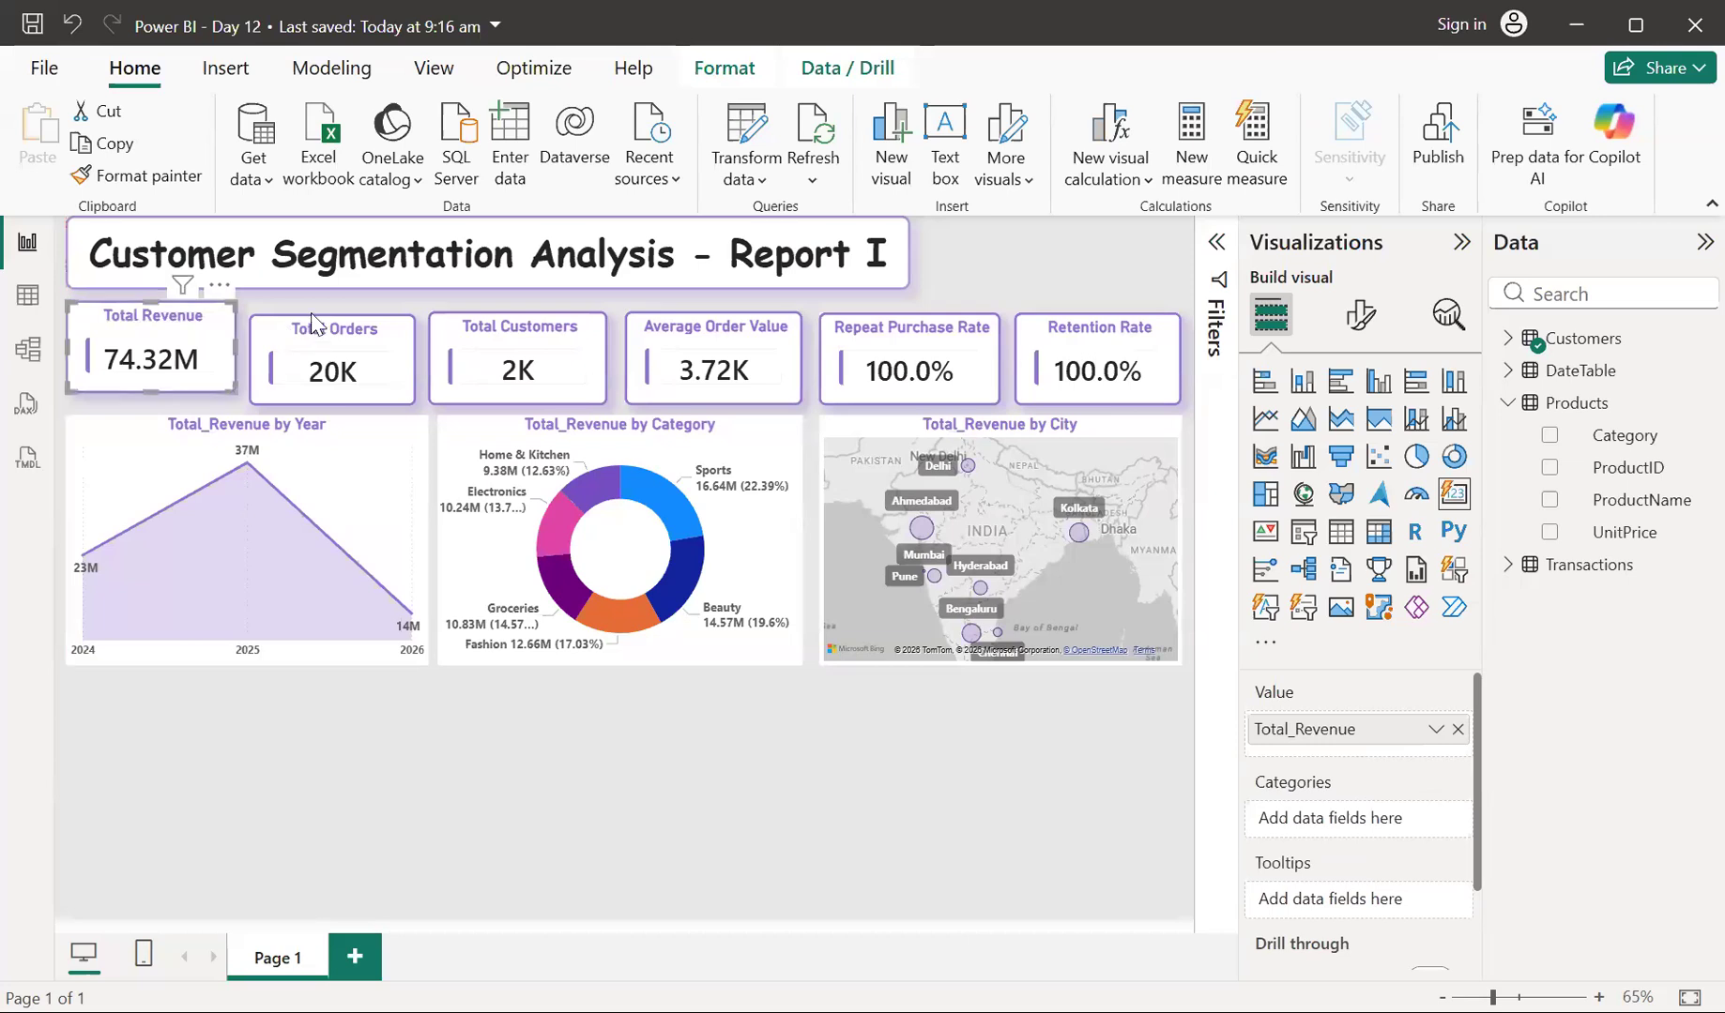
pyautogui.moveTo(314, 324); pyautogui.dragTo(313, 311)
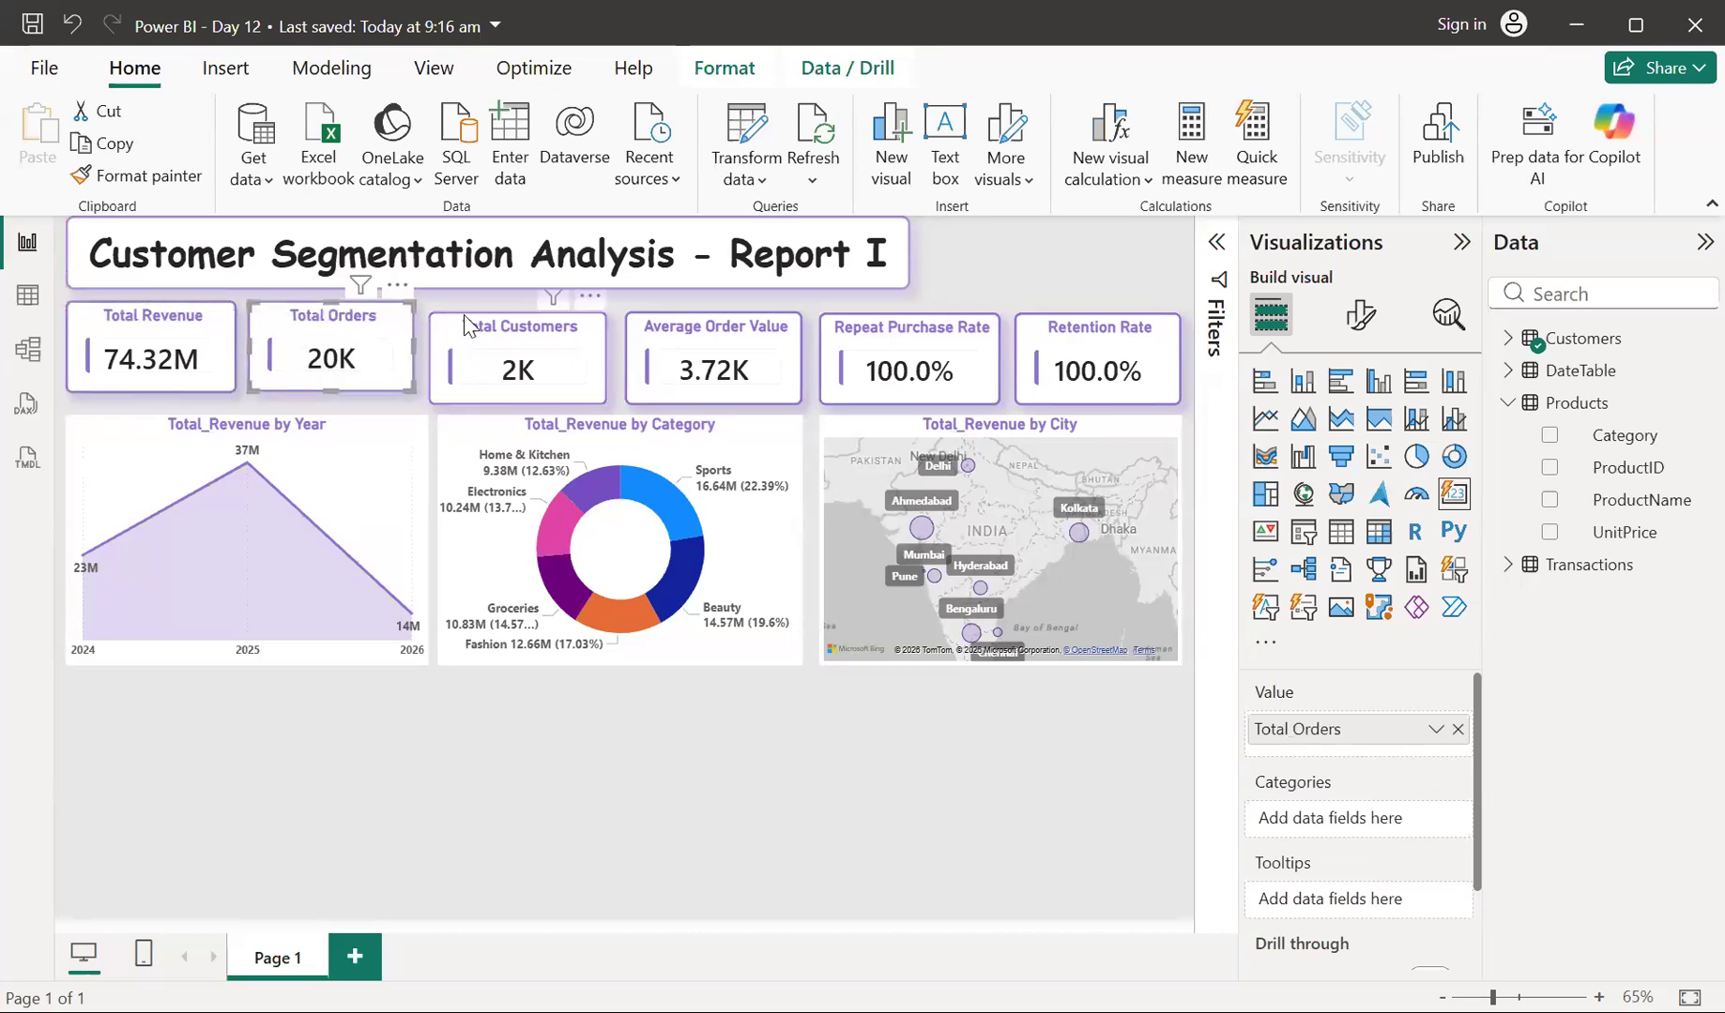
pyautogui.moveTo(468, 328); pyautogui.dragTo(469, 321)
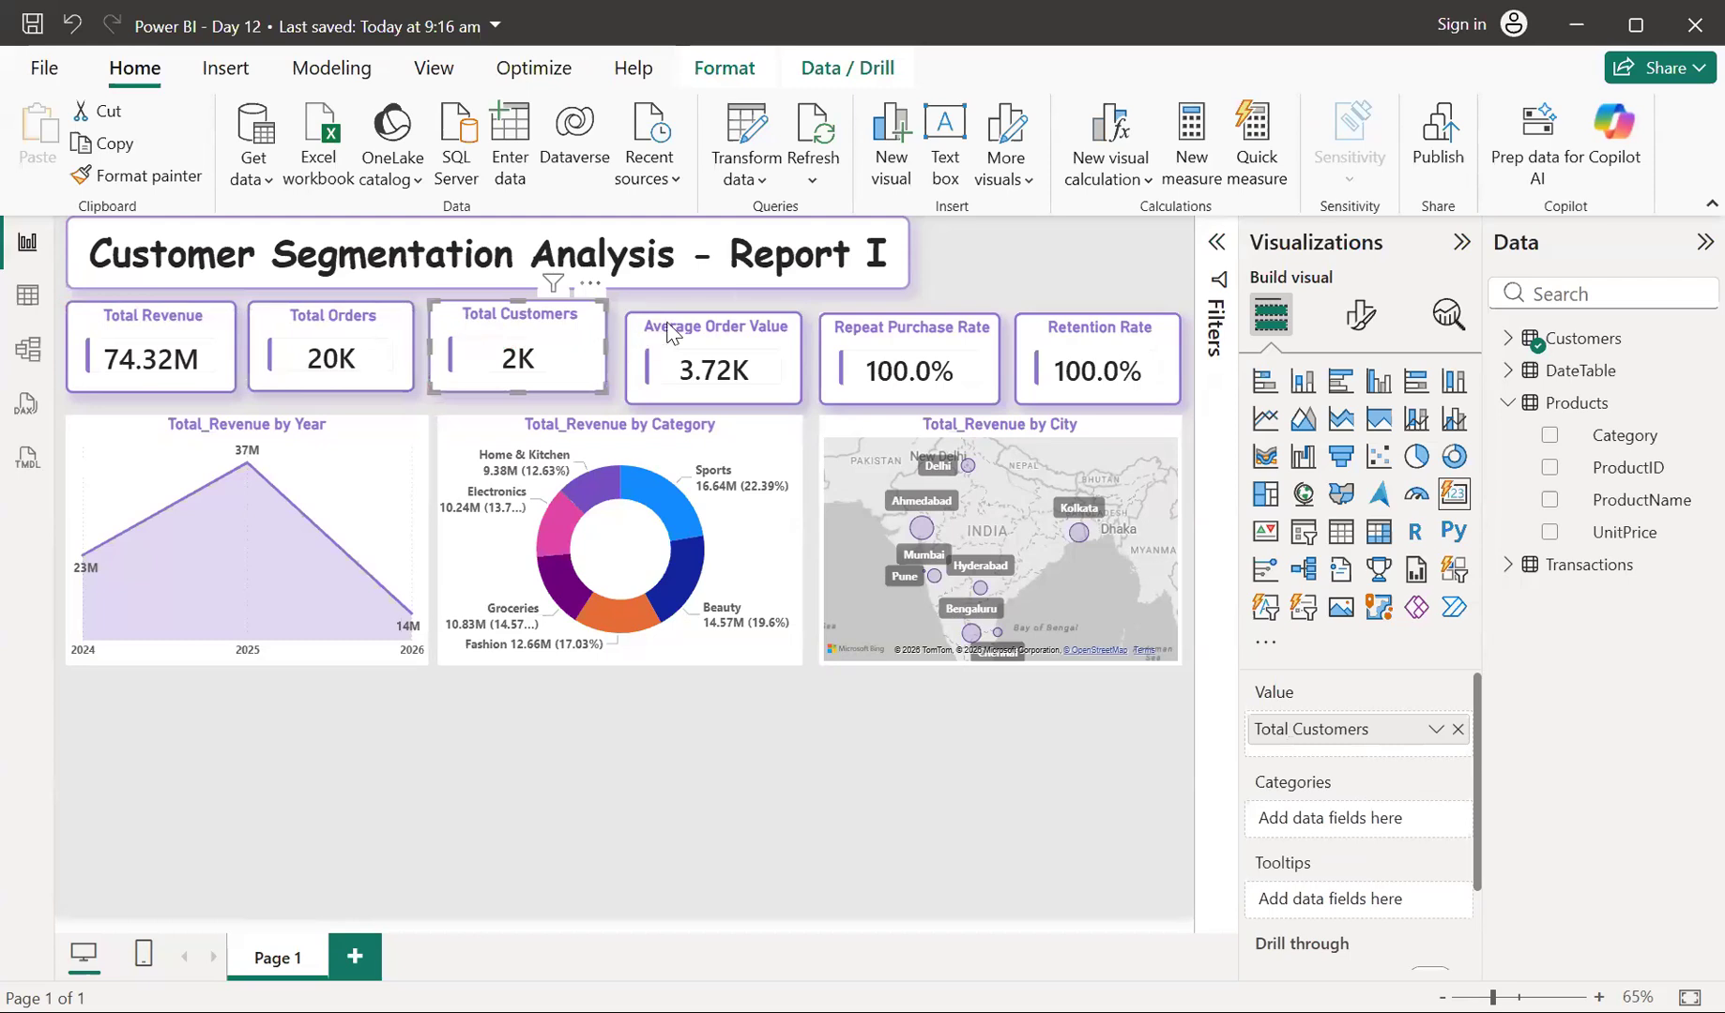
pyautogui.moveTo(668, 324); pyautogui.dragTo(669, 320)
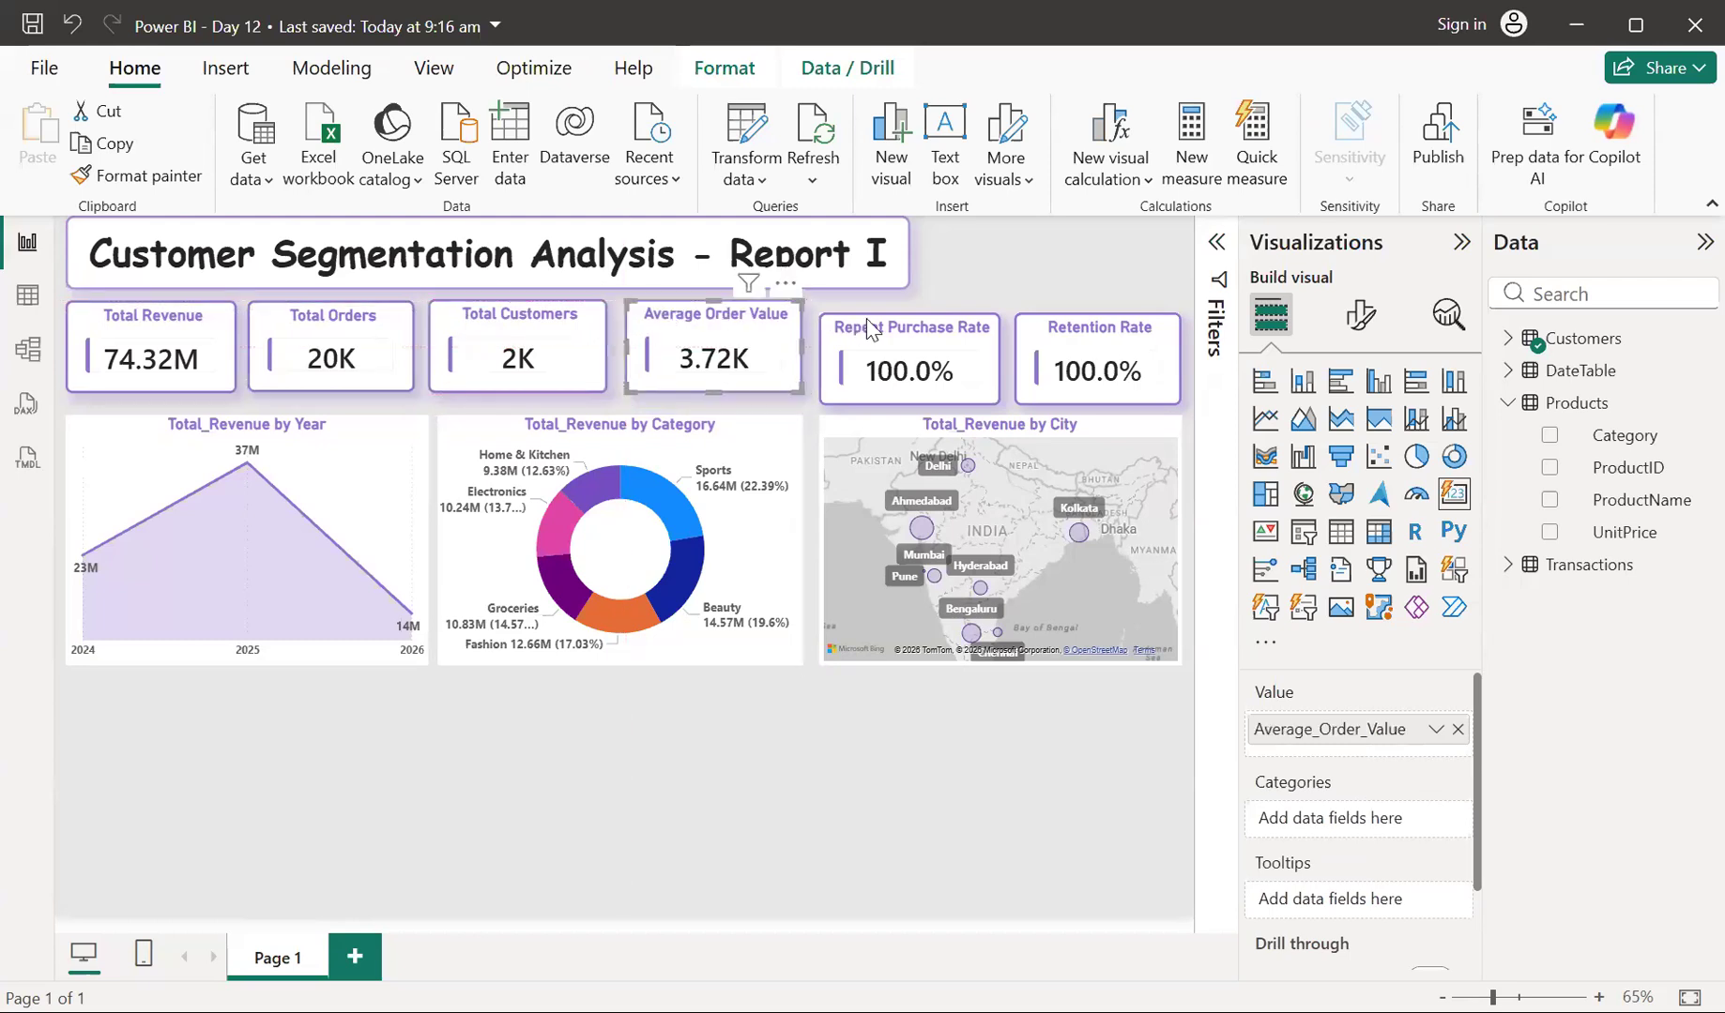
pyautogui.moveTo(867, 318); pyautogui.dragTo(863, 305)
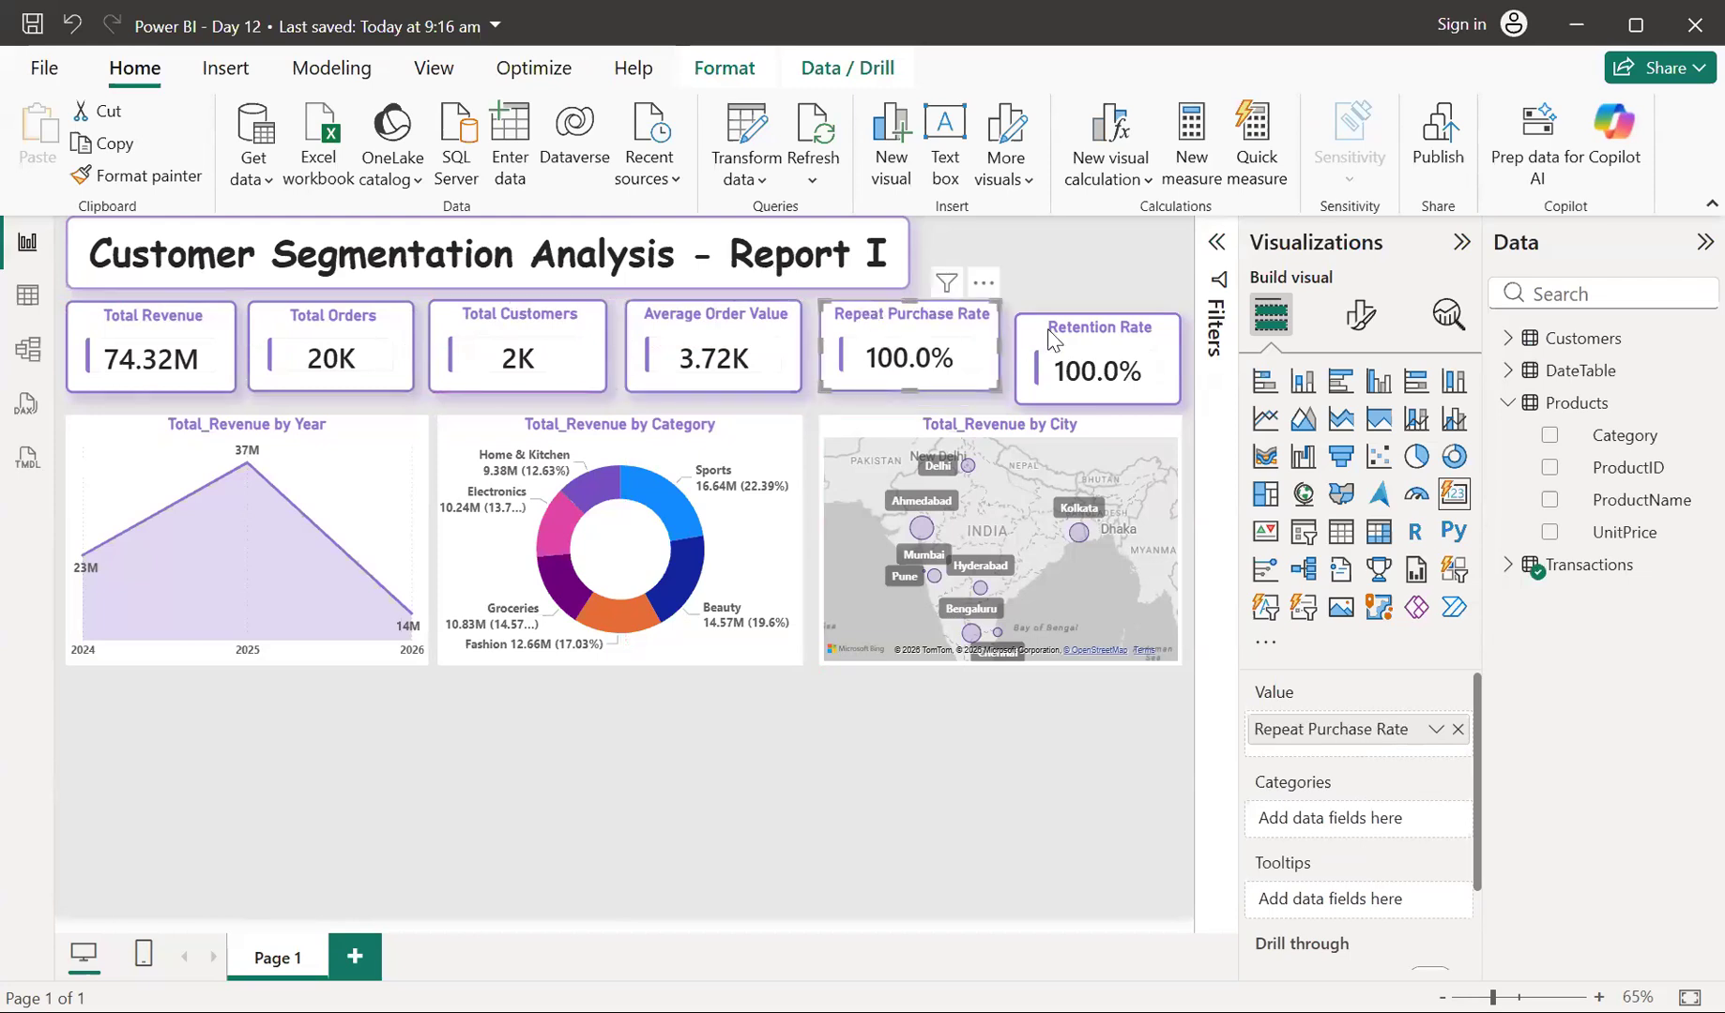
pyautogui.moveTo(1047, 330); pyautogui.dragTo(1045, 316)
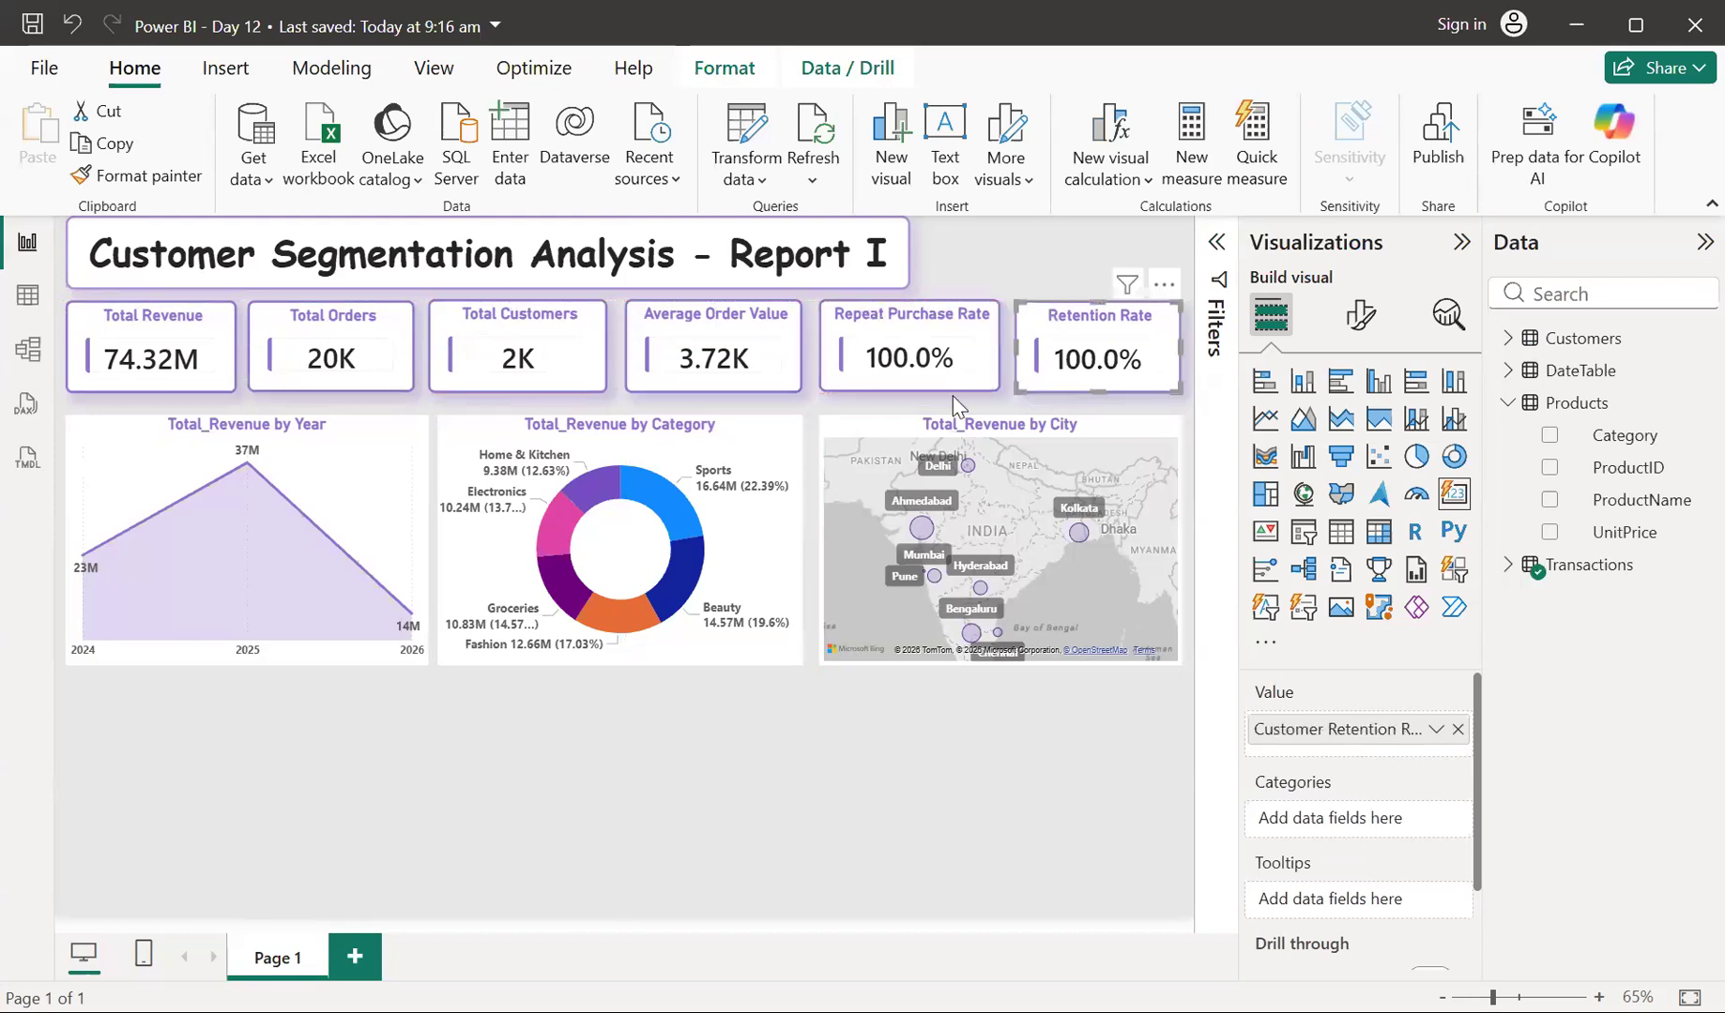
# Move the city map, category donut and year area chart up to close the gap beneath the KPI cards
pyautogui.moveTo(957, 424); pyautogui.dragTo(962, 417)
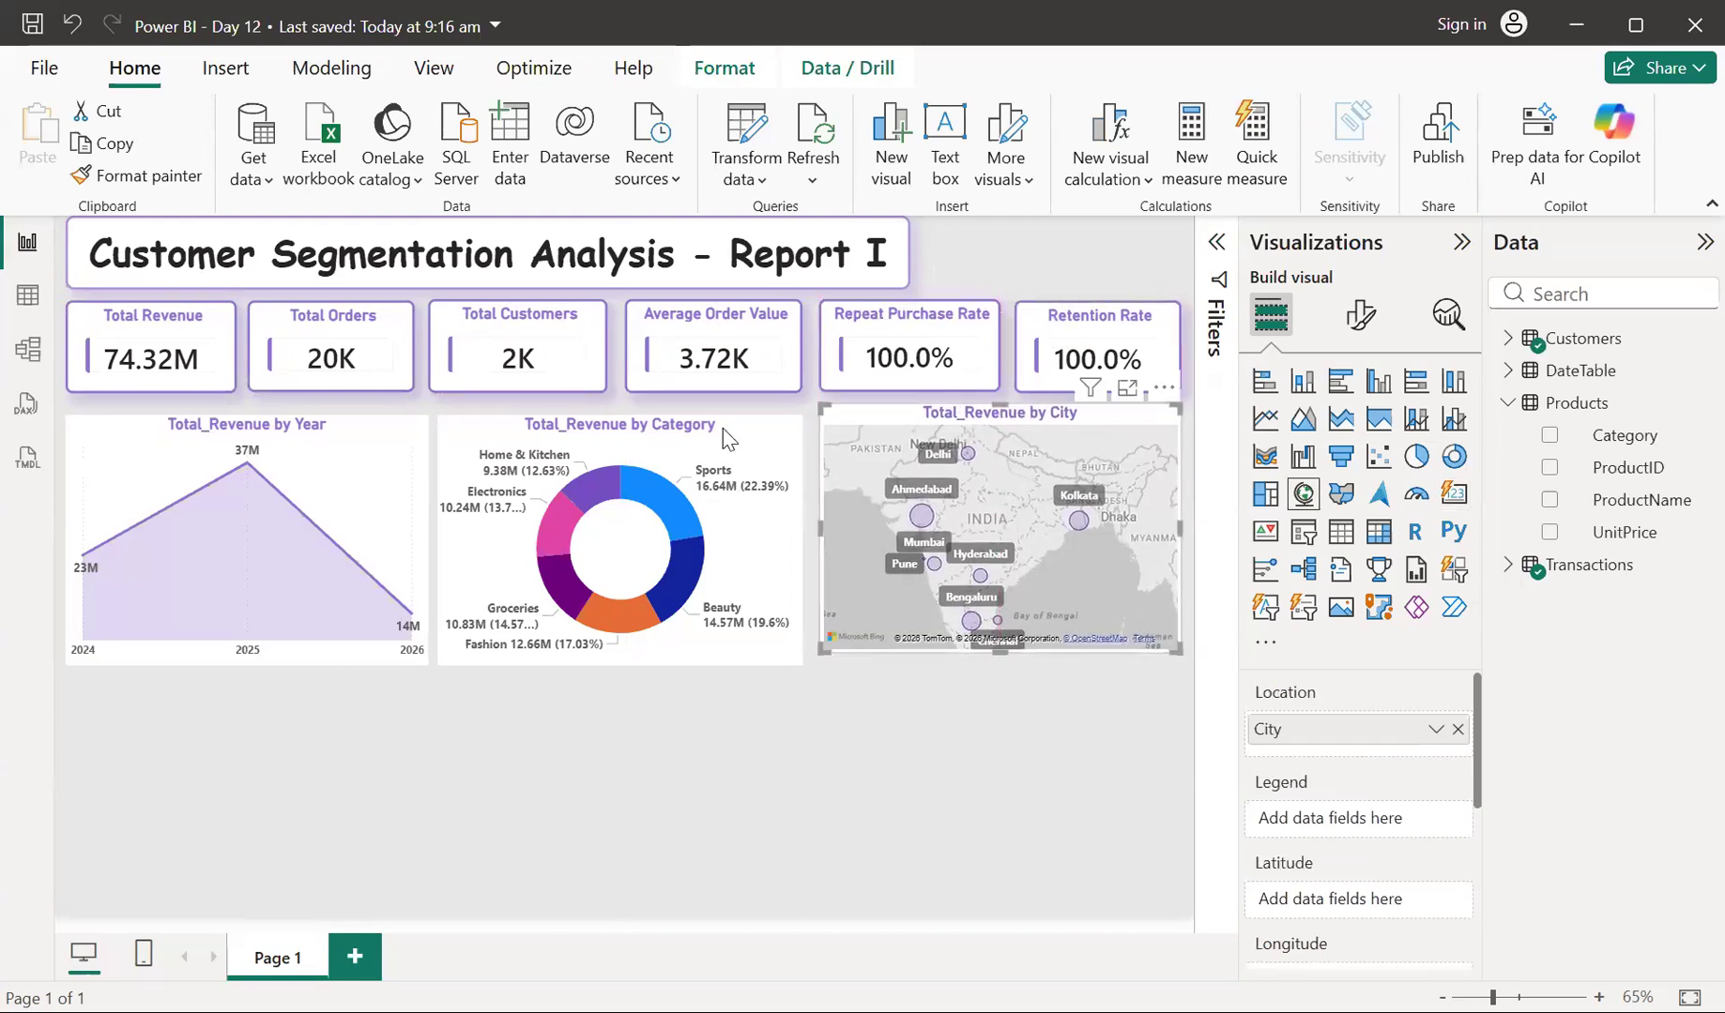
pyautogui.moveTo(730, 435); pyautogui.dragTo(735, 424)
pyautogui.moveTo(375, 424); pyautogui.dragTo(377, 420)
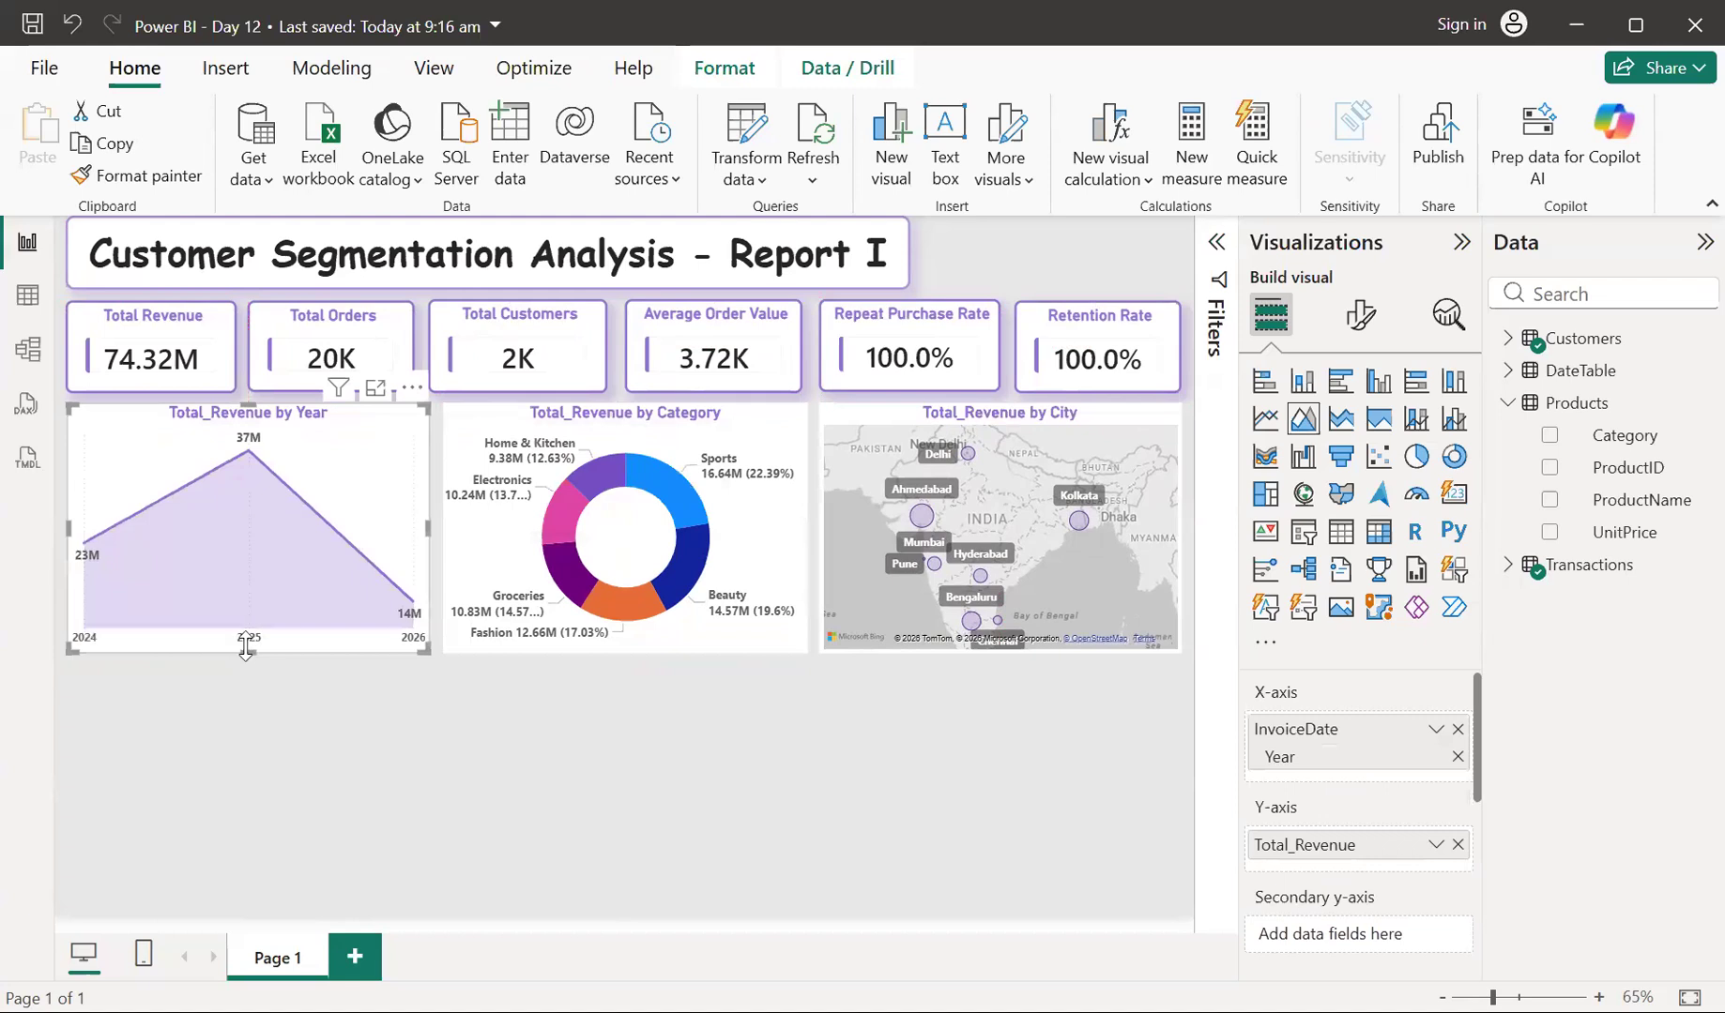
# Shorten the year, category and city charts slightly so their lower edges align, freeing space below for more visuals
pyautogui.moveTo(242, 639); pyautogui.dragTo(251, 641)
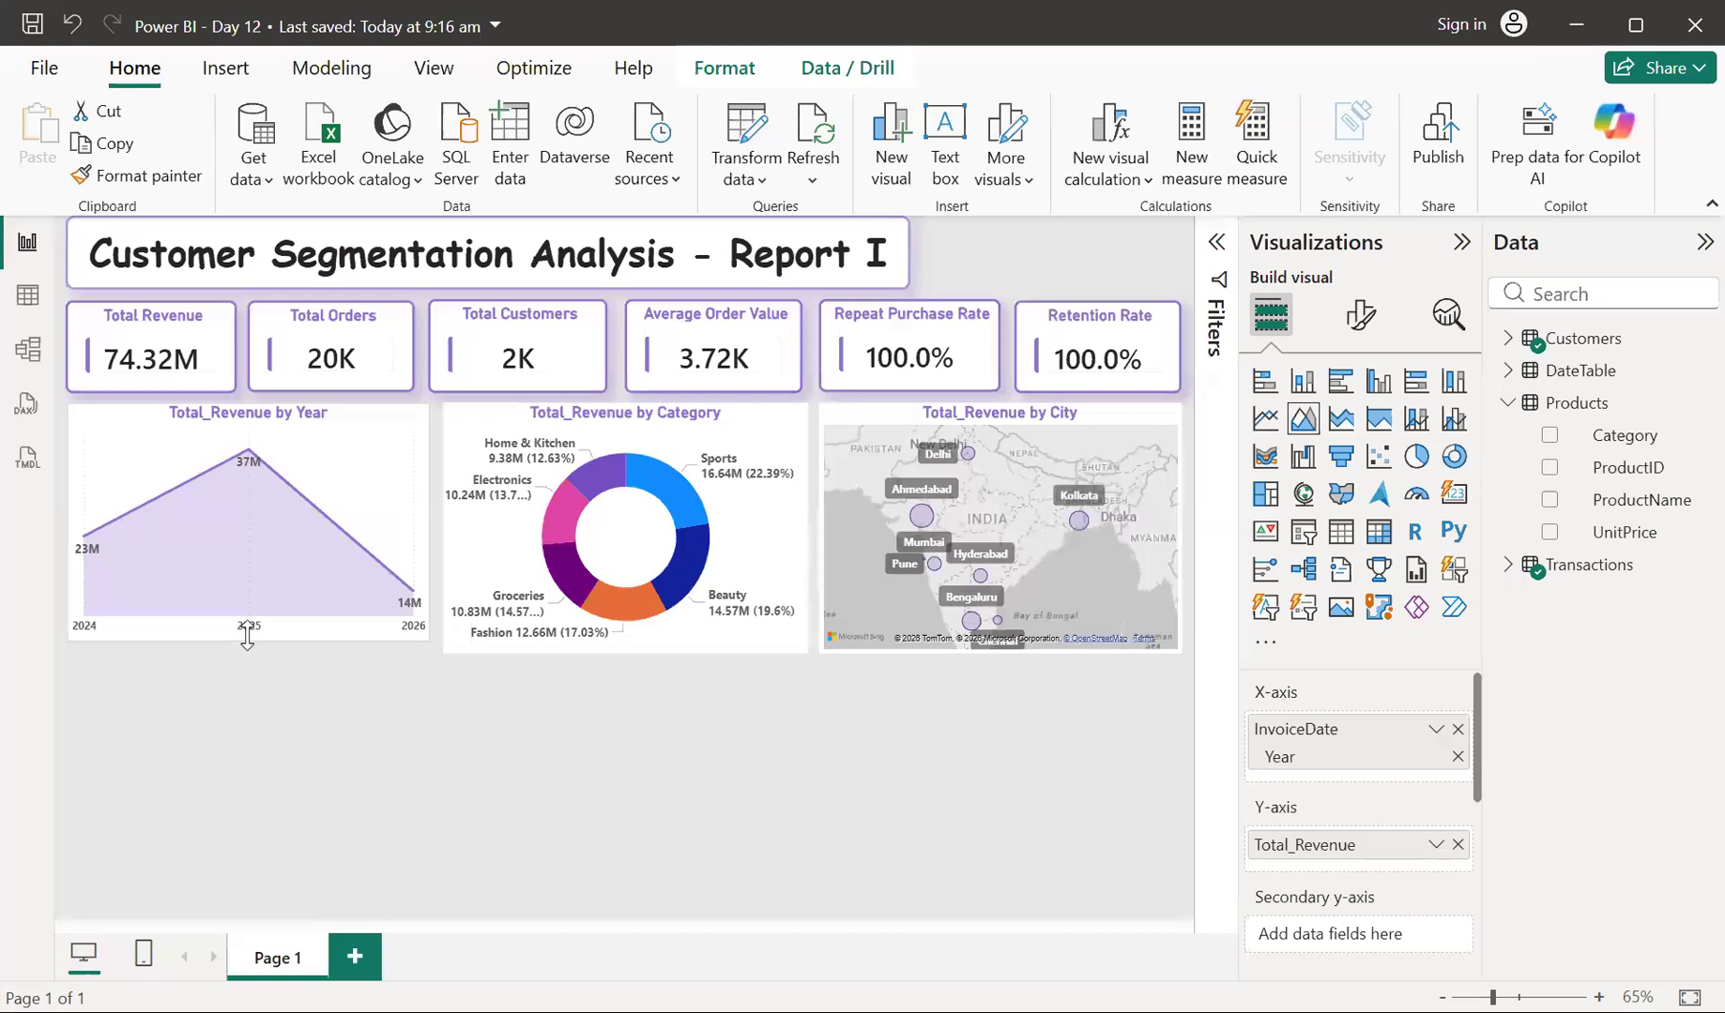
pyautogui.click(645, 645)
pyautogui.moveTo(627, 648); pyautogui.dragTo(626, 640)
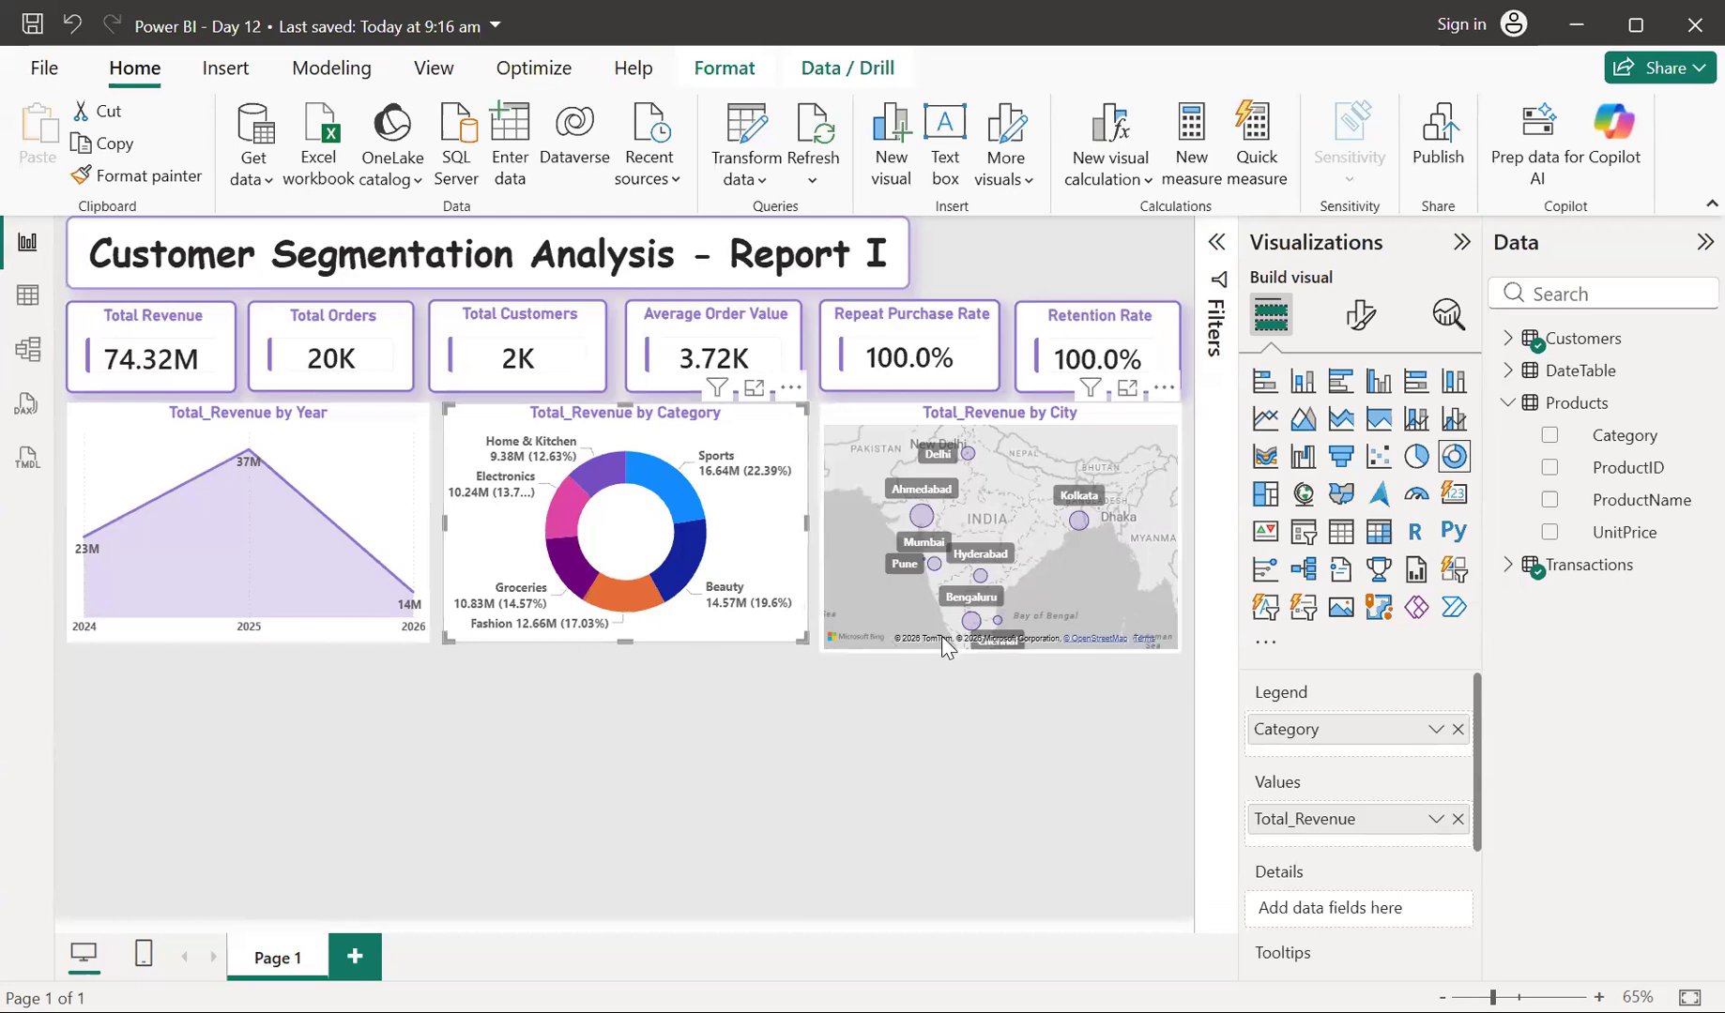
pyautogui.click(844, 411)
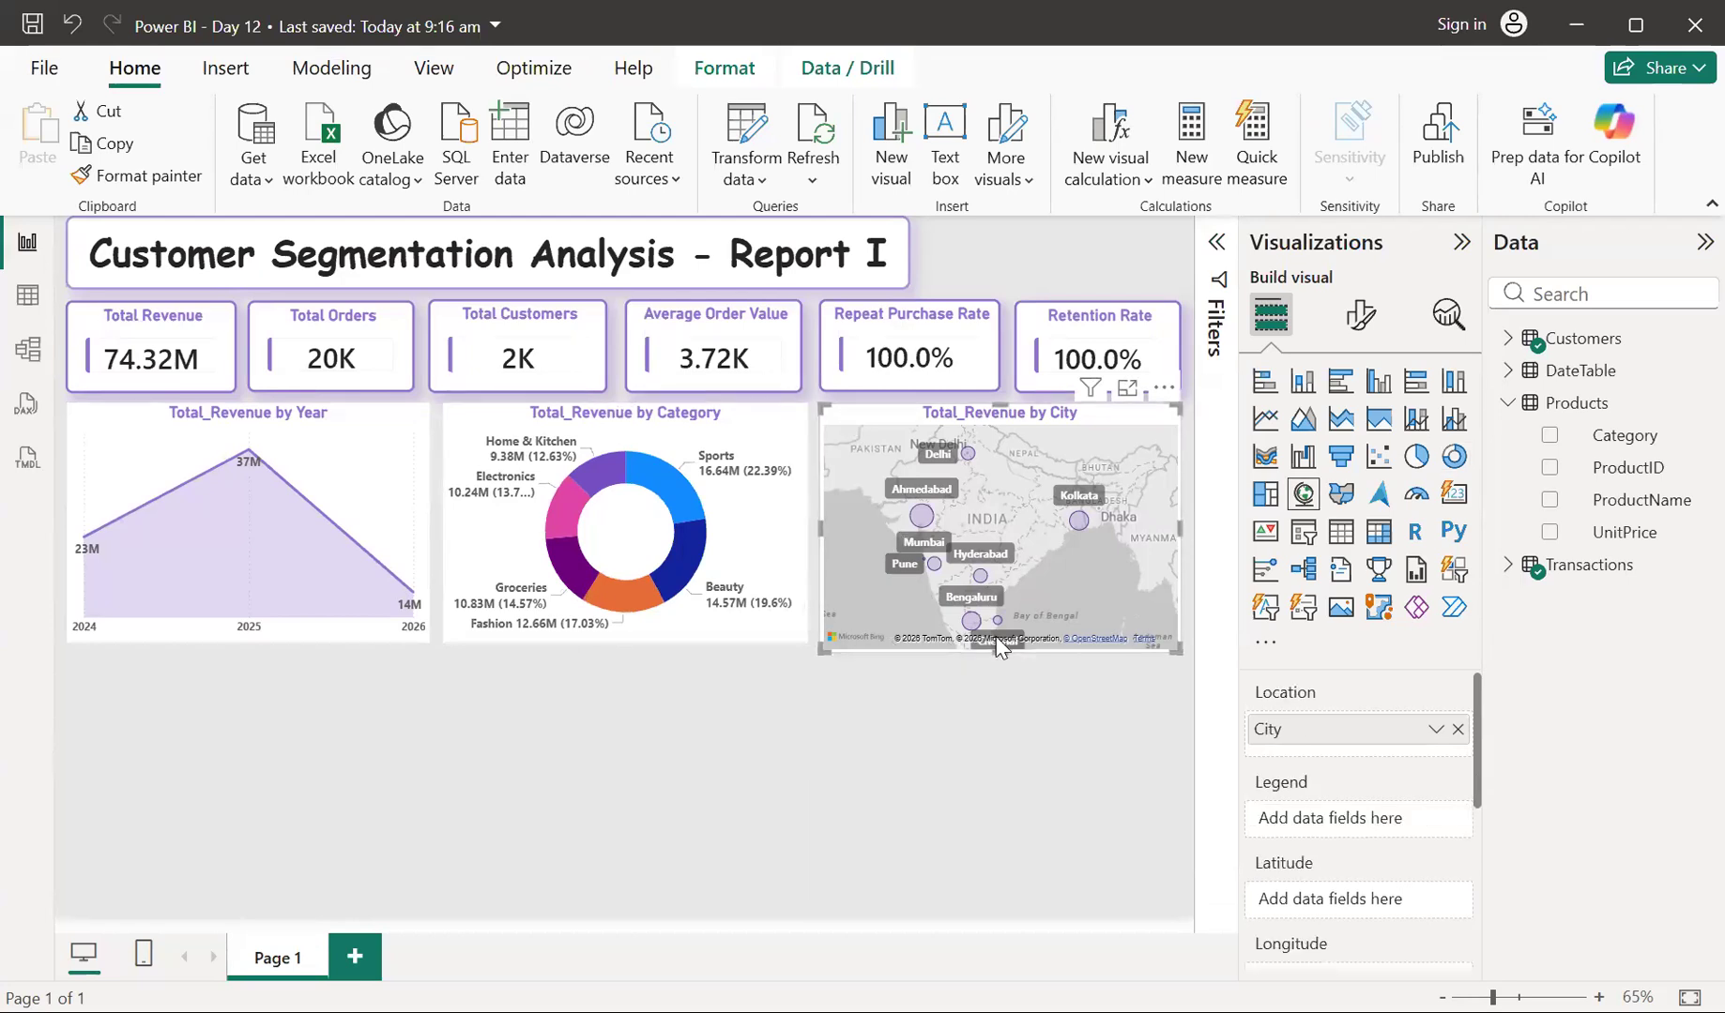
pyautogui.moveTo(996, 638); pyautogui.dragTo(995, 642)
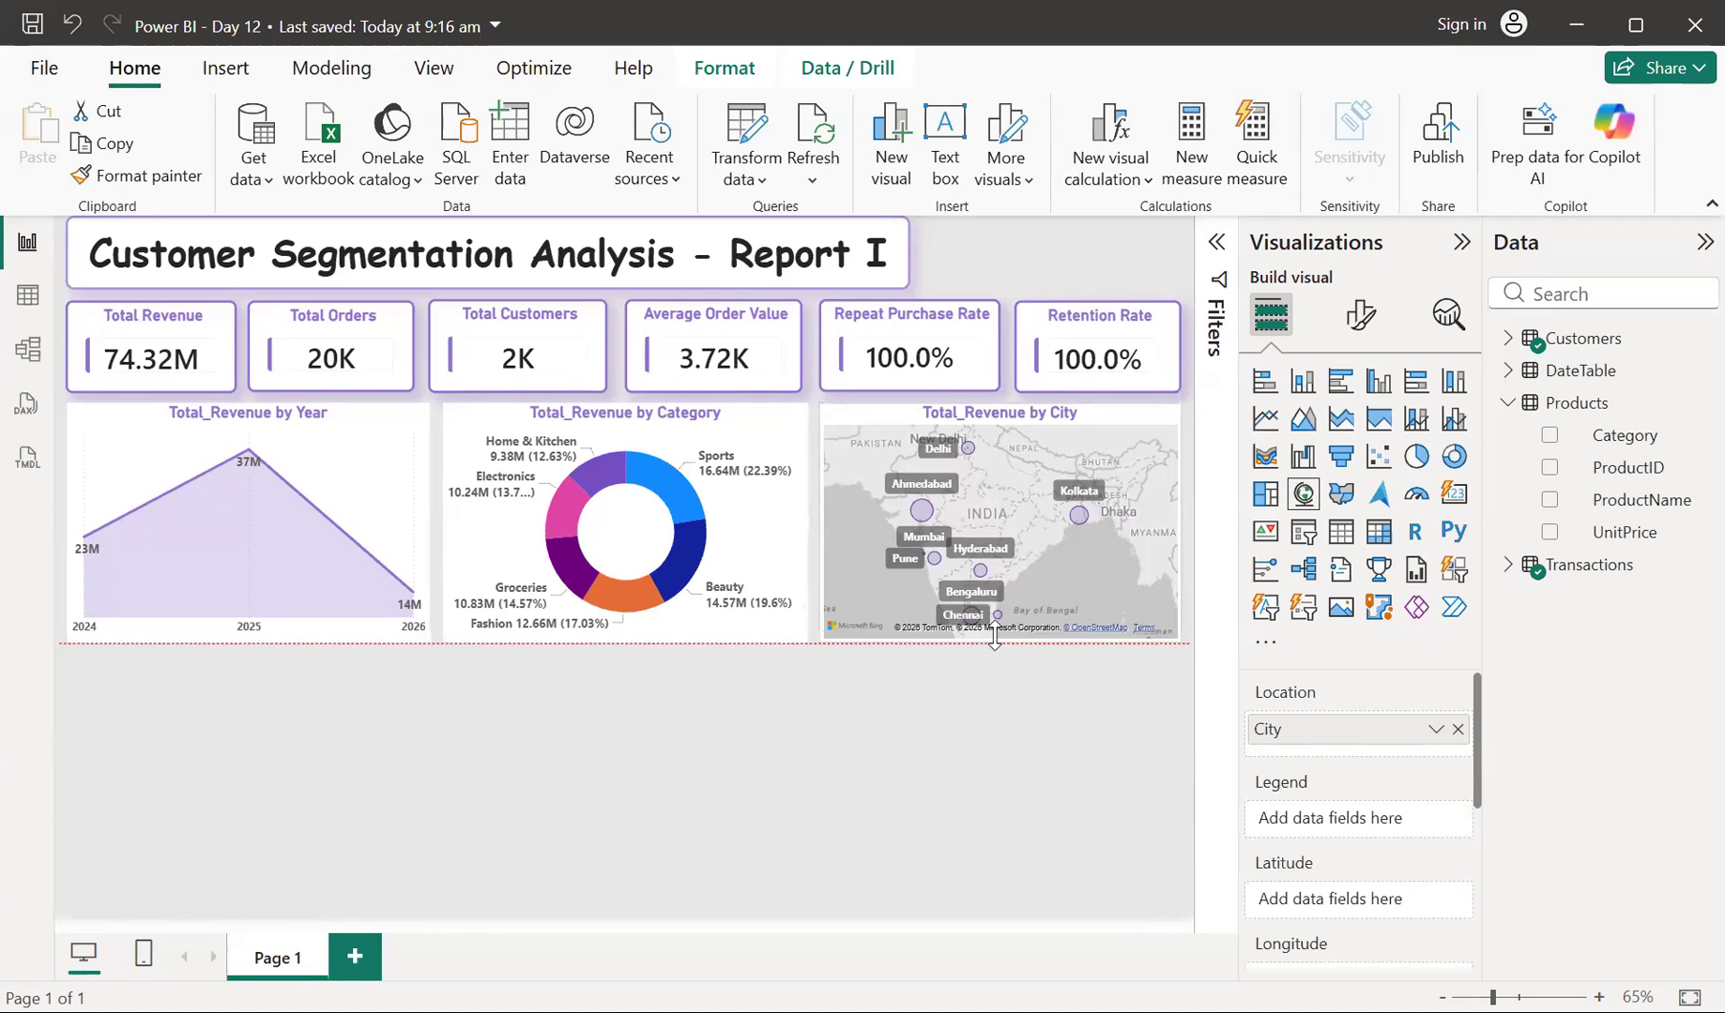
pyautogui.click(943, 682)
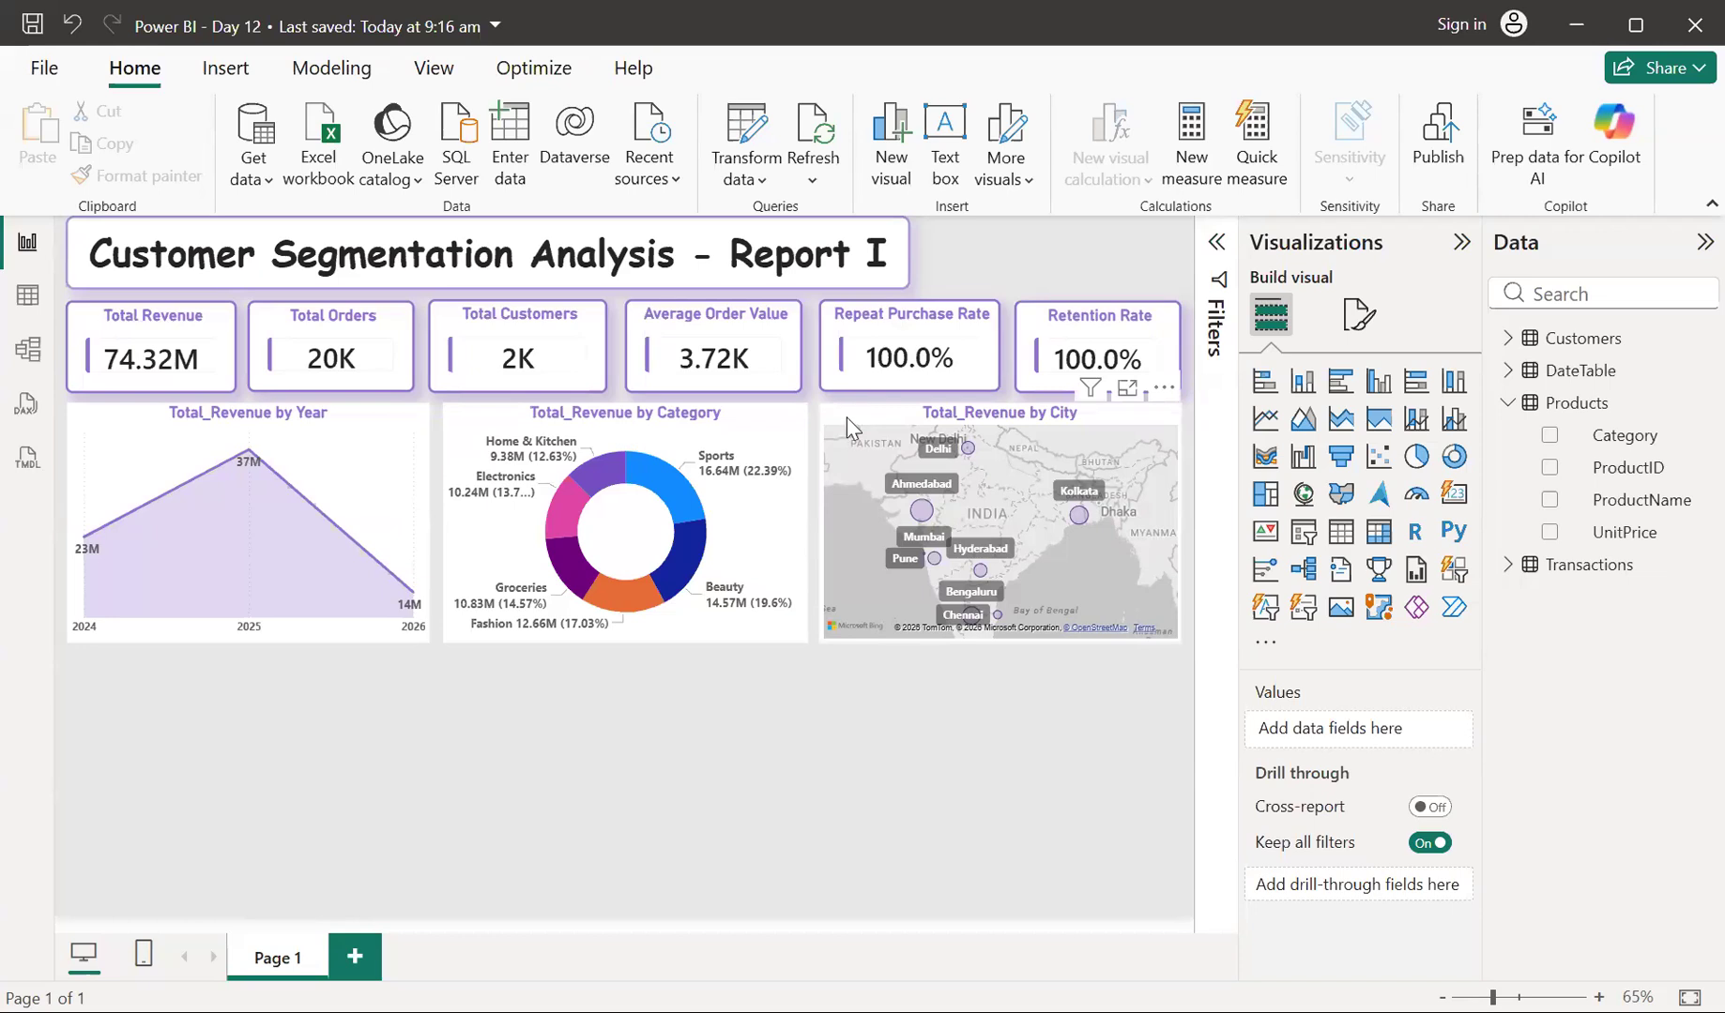
# Look through the fields of the Customers and Transactions tables for data suited to further visuals
pyautogui.click(1506, 340)
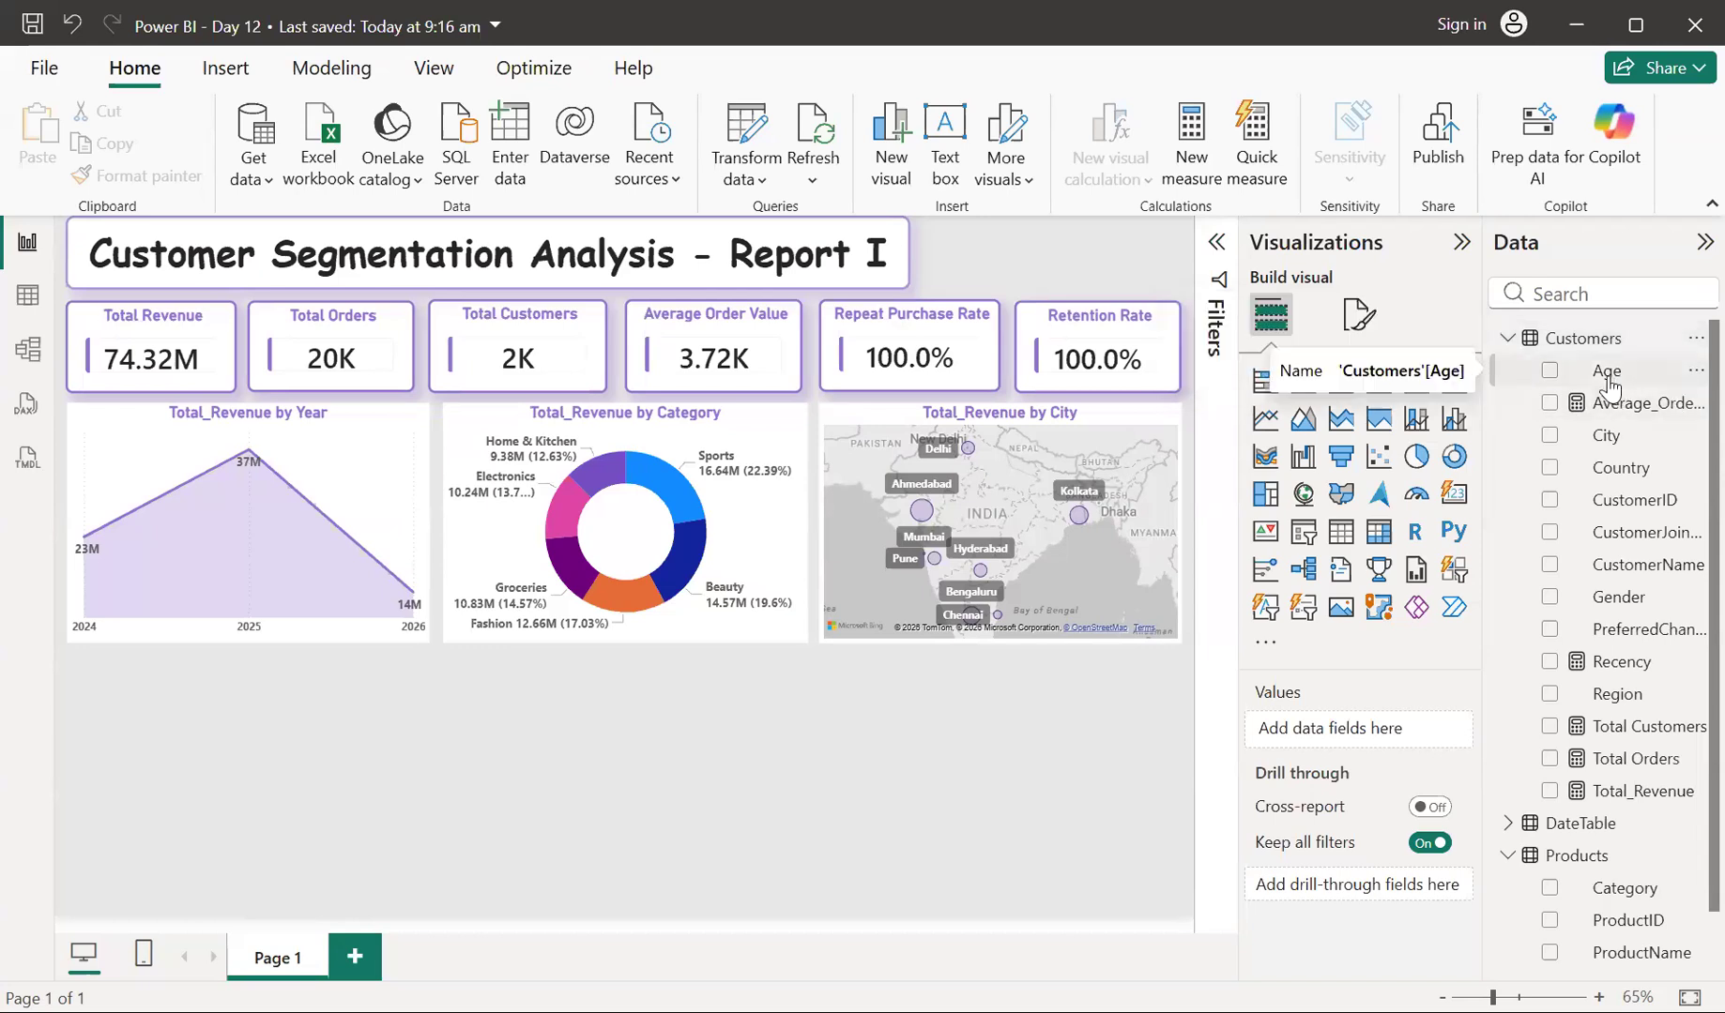
pyautogui.click(1513, 347)
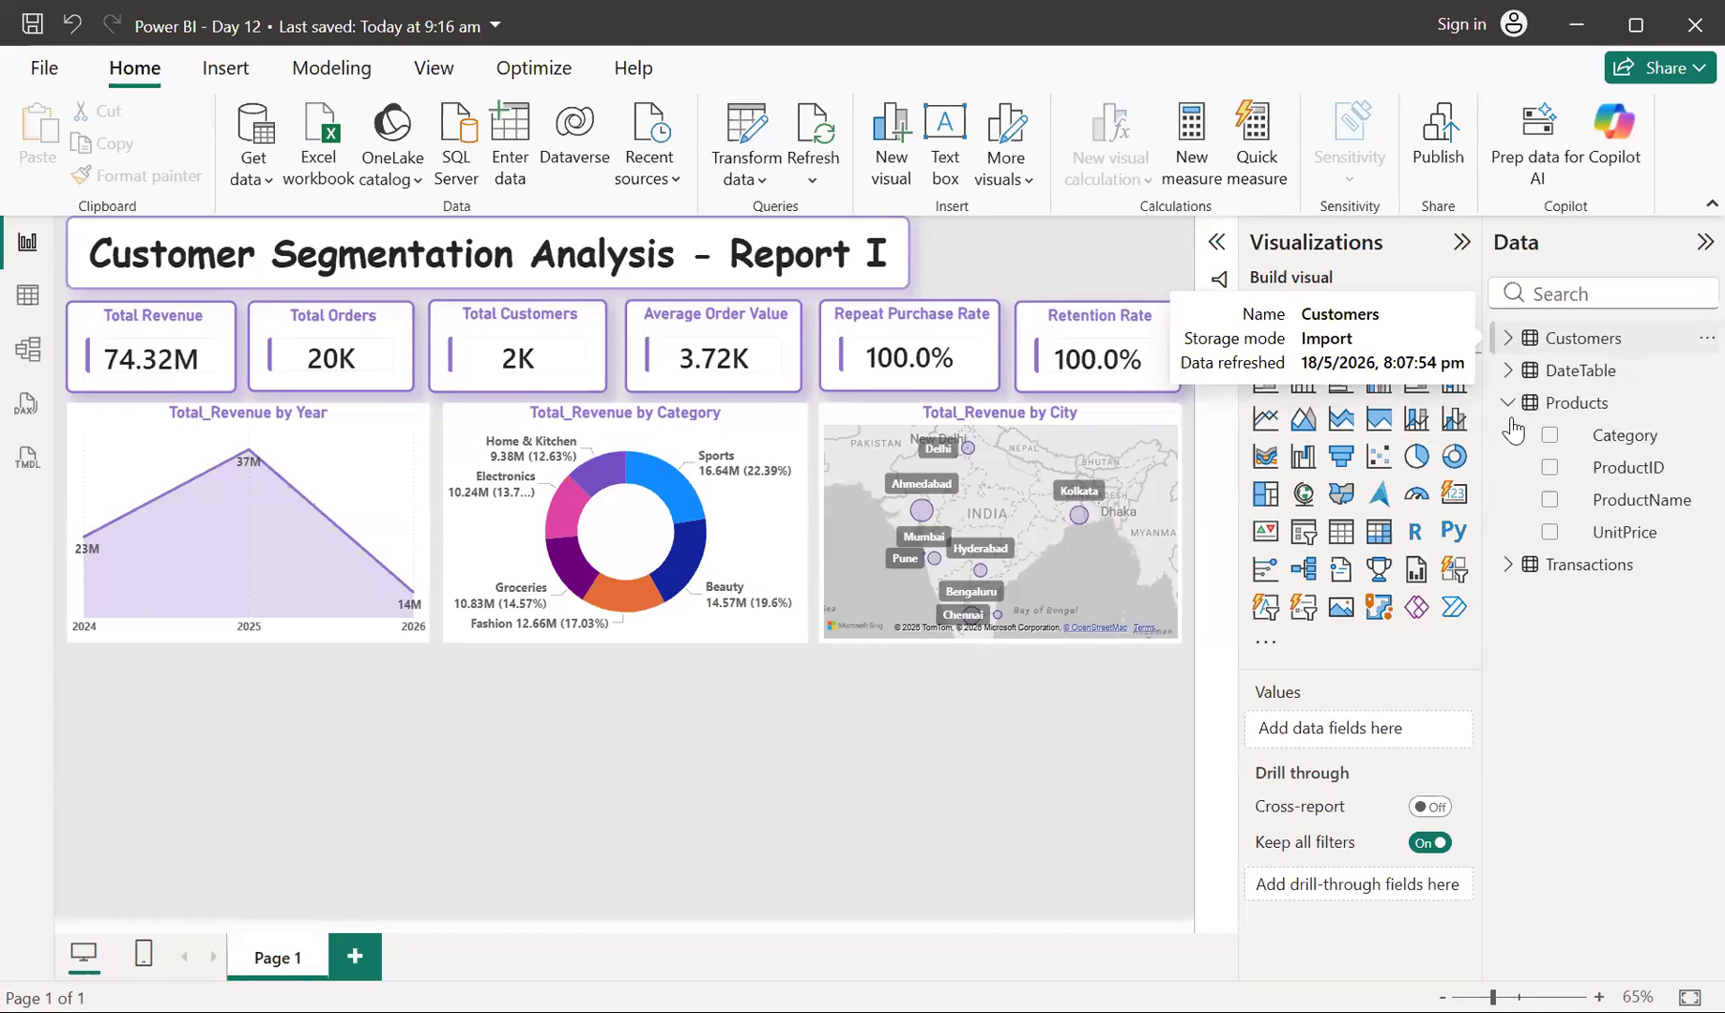
pyautogui.click(1508, 566)
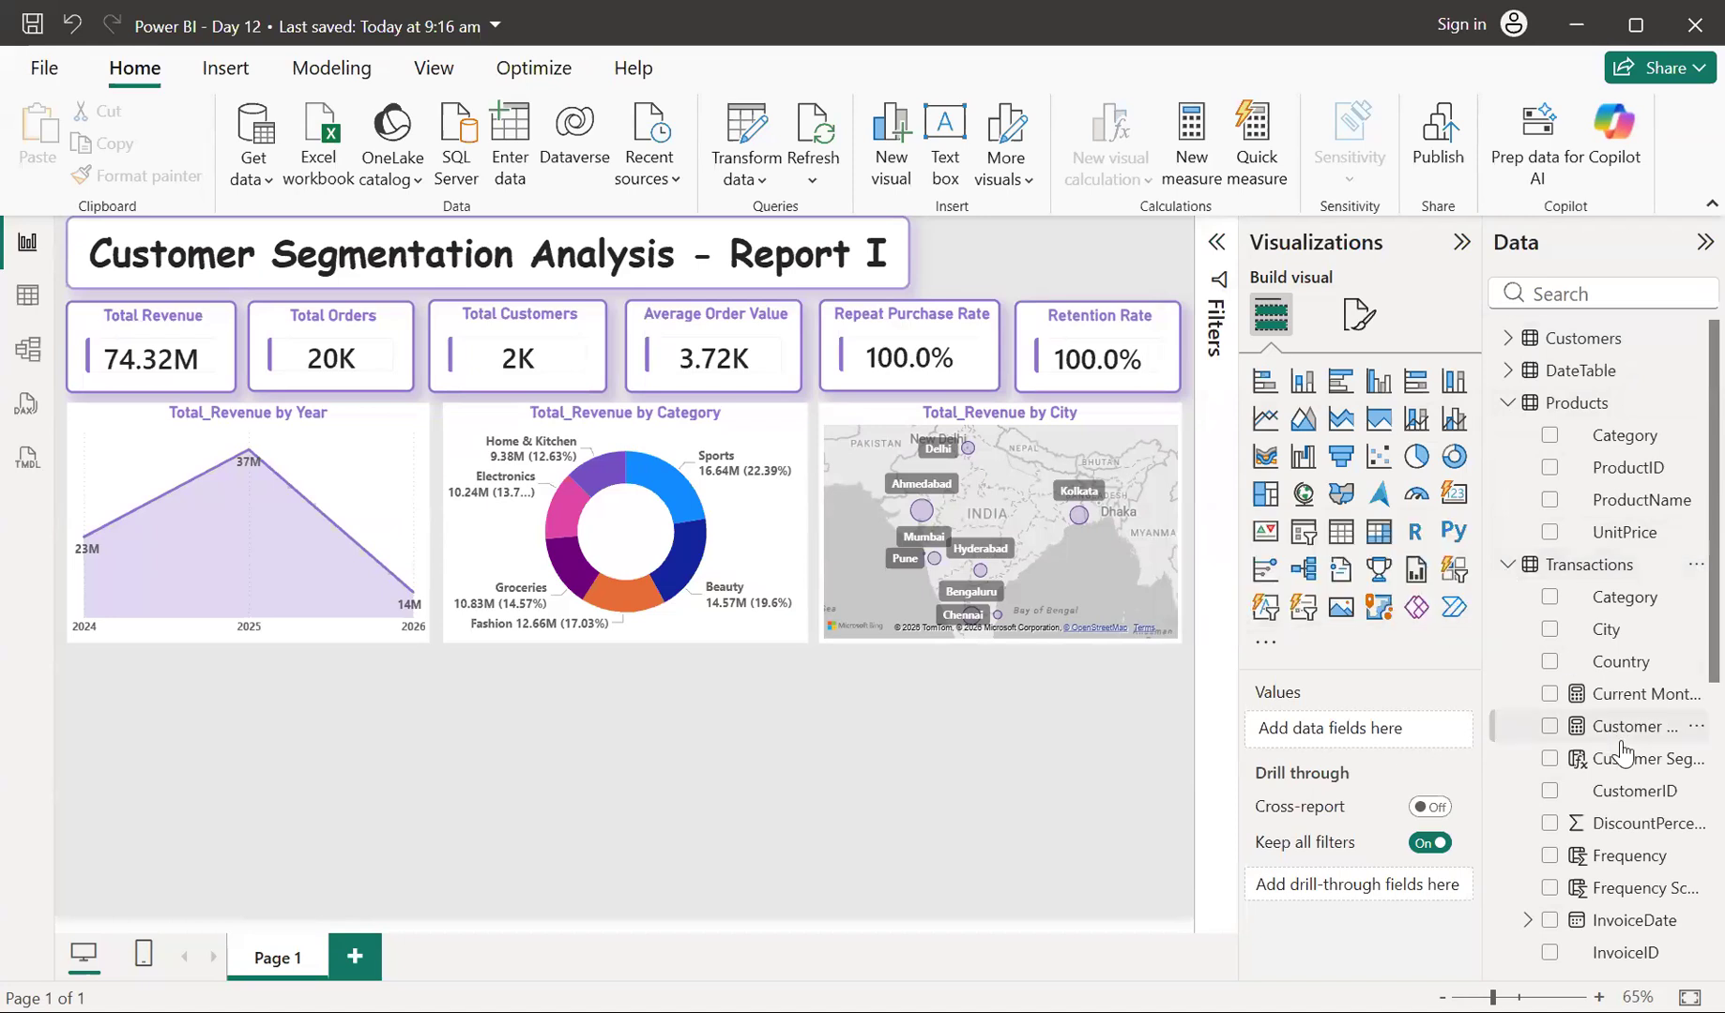
pyautogui.scroll(-3, 1616, 755)
pyautogui.scroll(-3, 1622, 751)
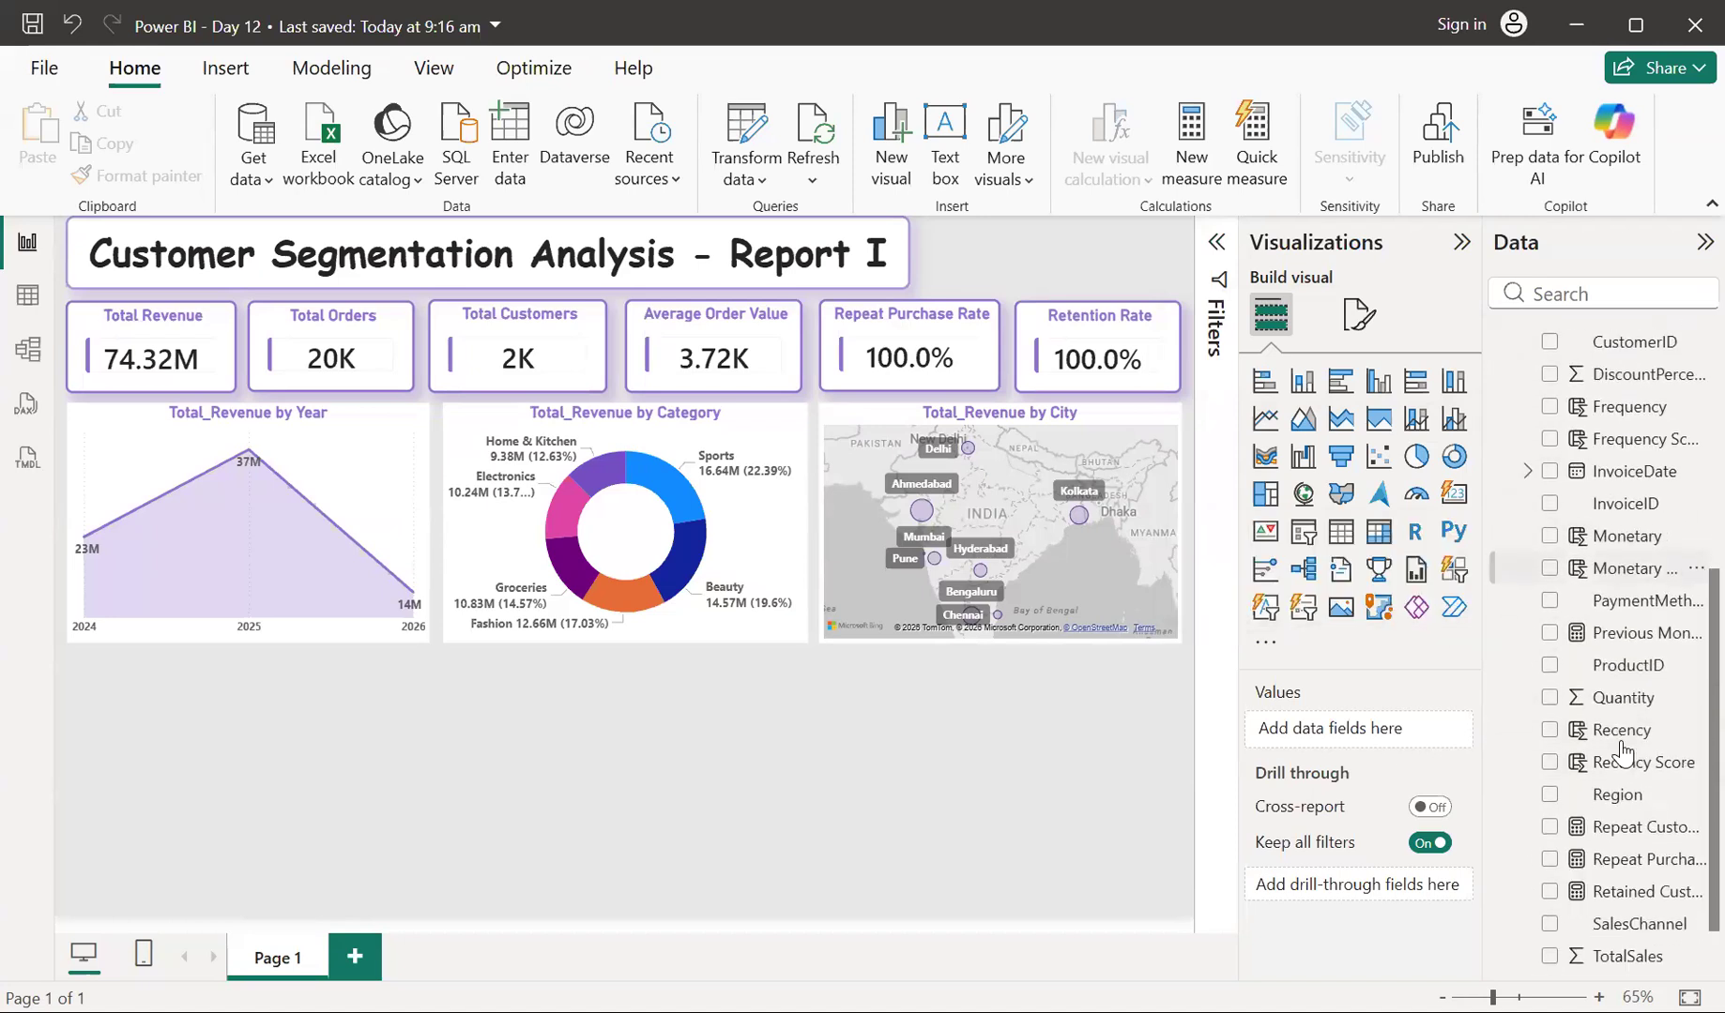
pyautogui.scroll(5, 1622, 750)
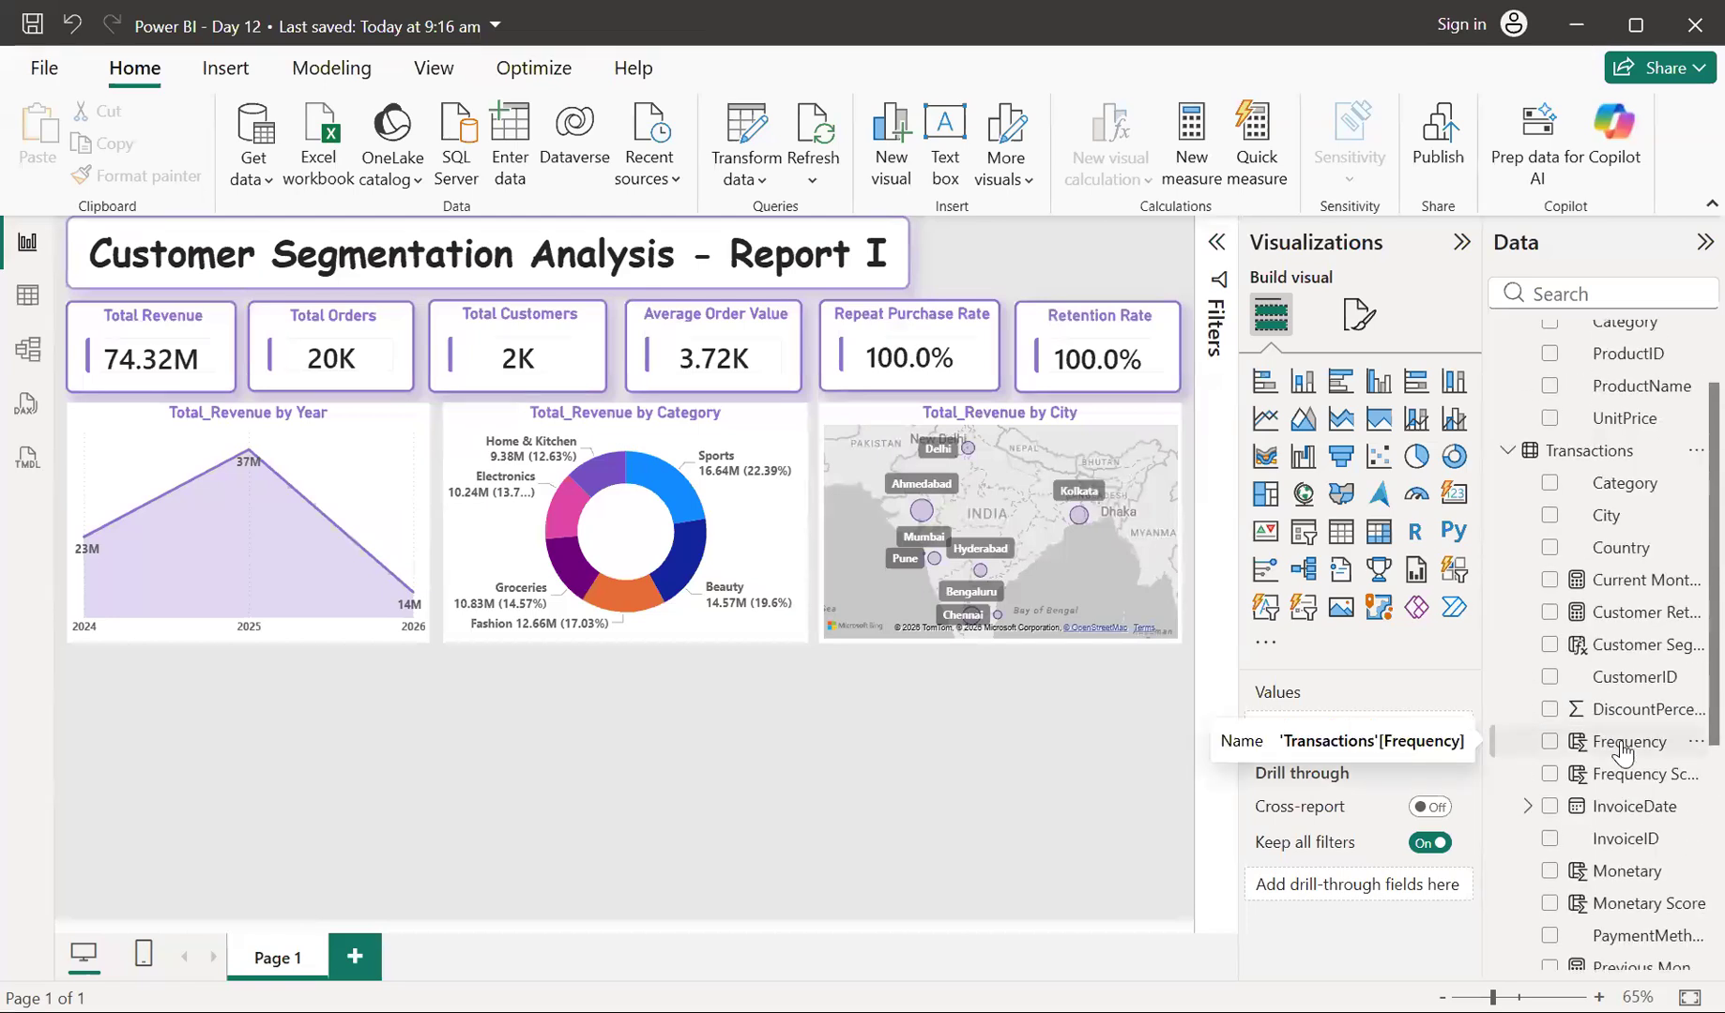
pyautogui.scroll(-2, 1622, 751)
pyautogui.scroll(-3, 1622, 748)
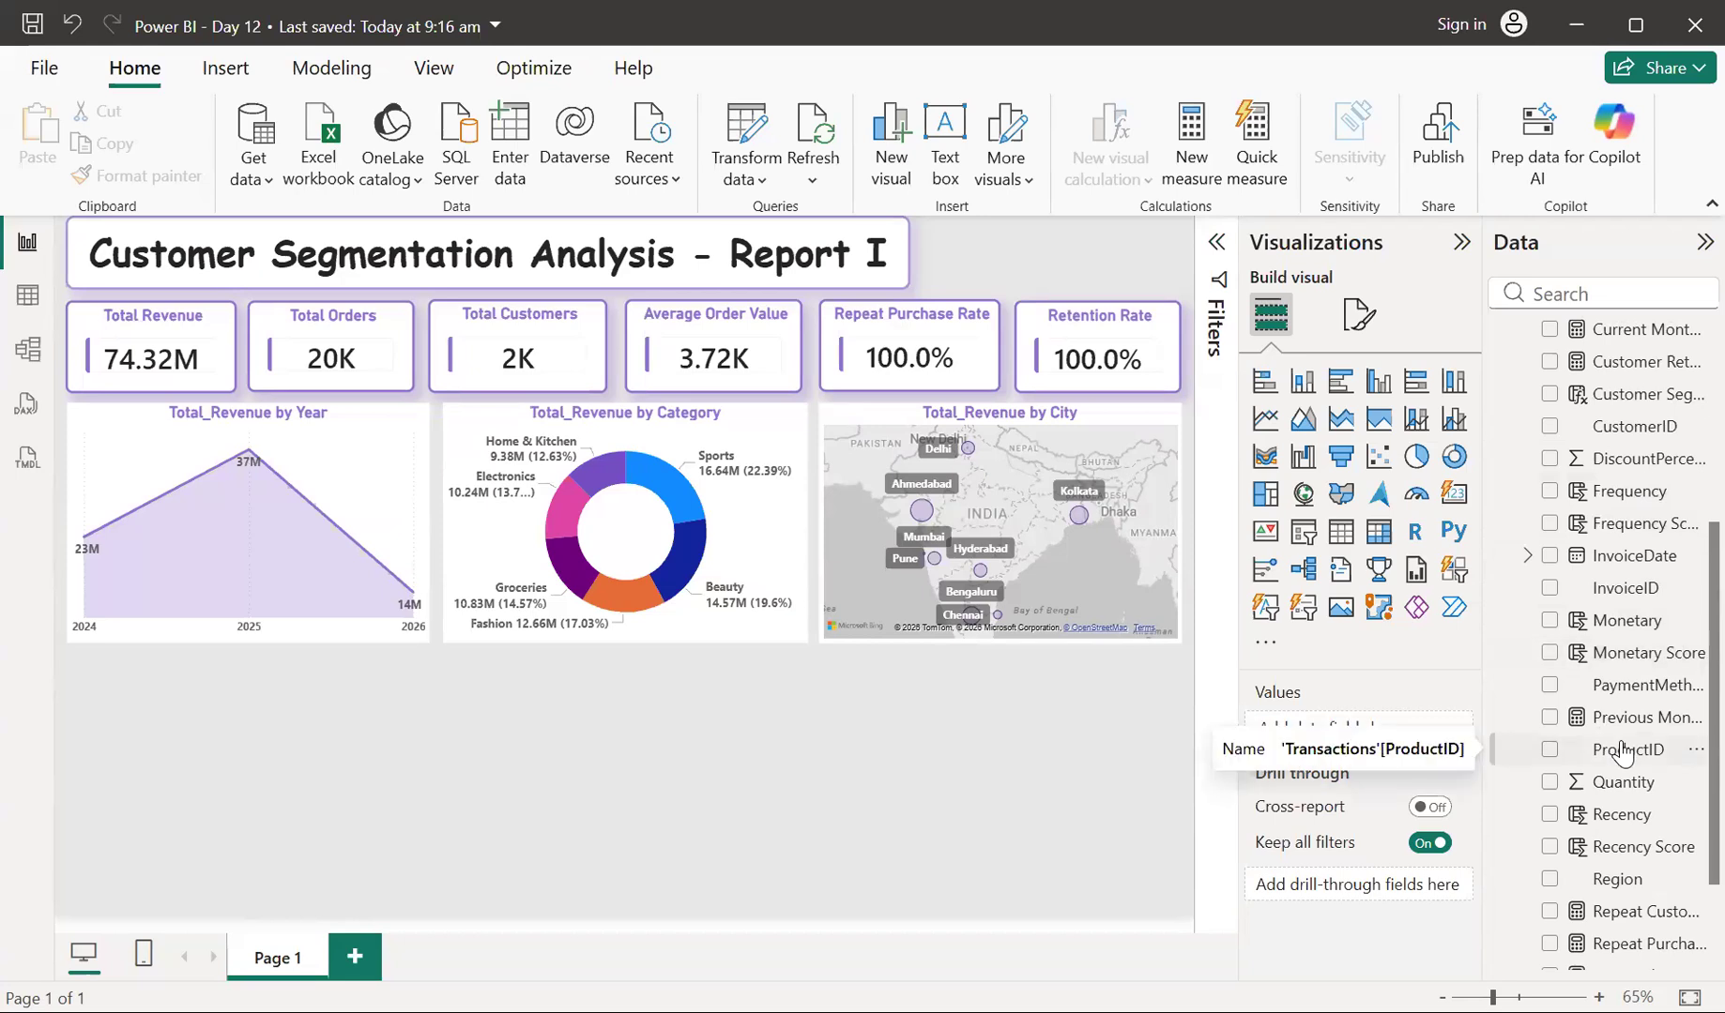
pyautogui.scroll(-1, 1622, 750)
pyautogui.scroll(-1, 1622, 750)
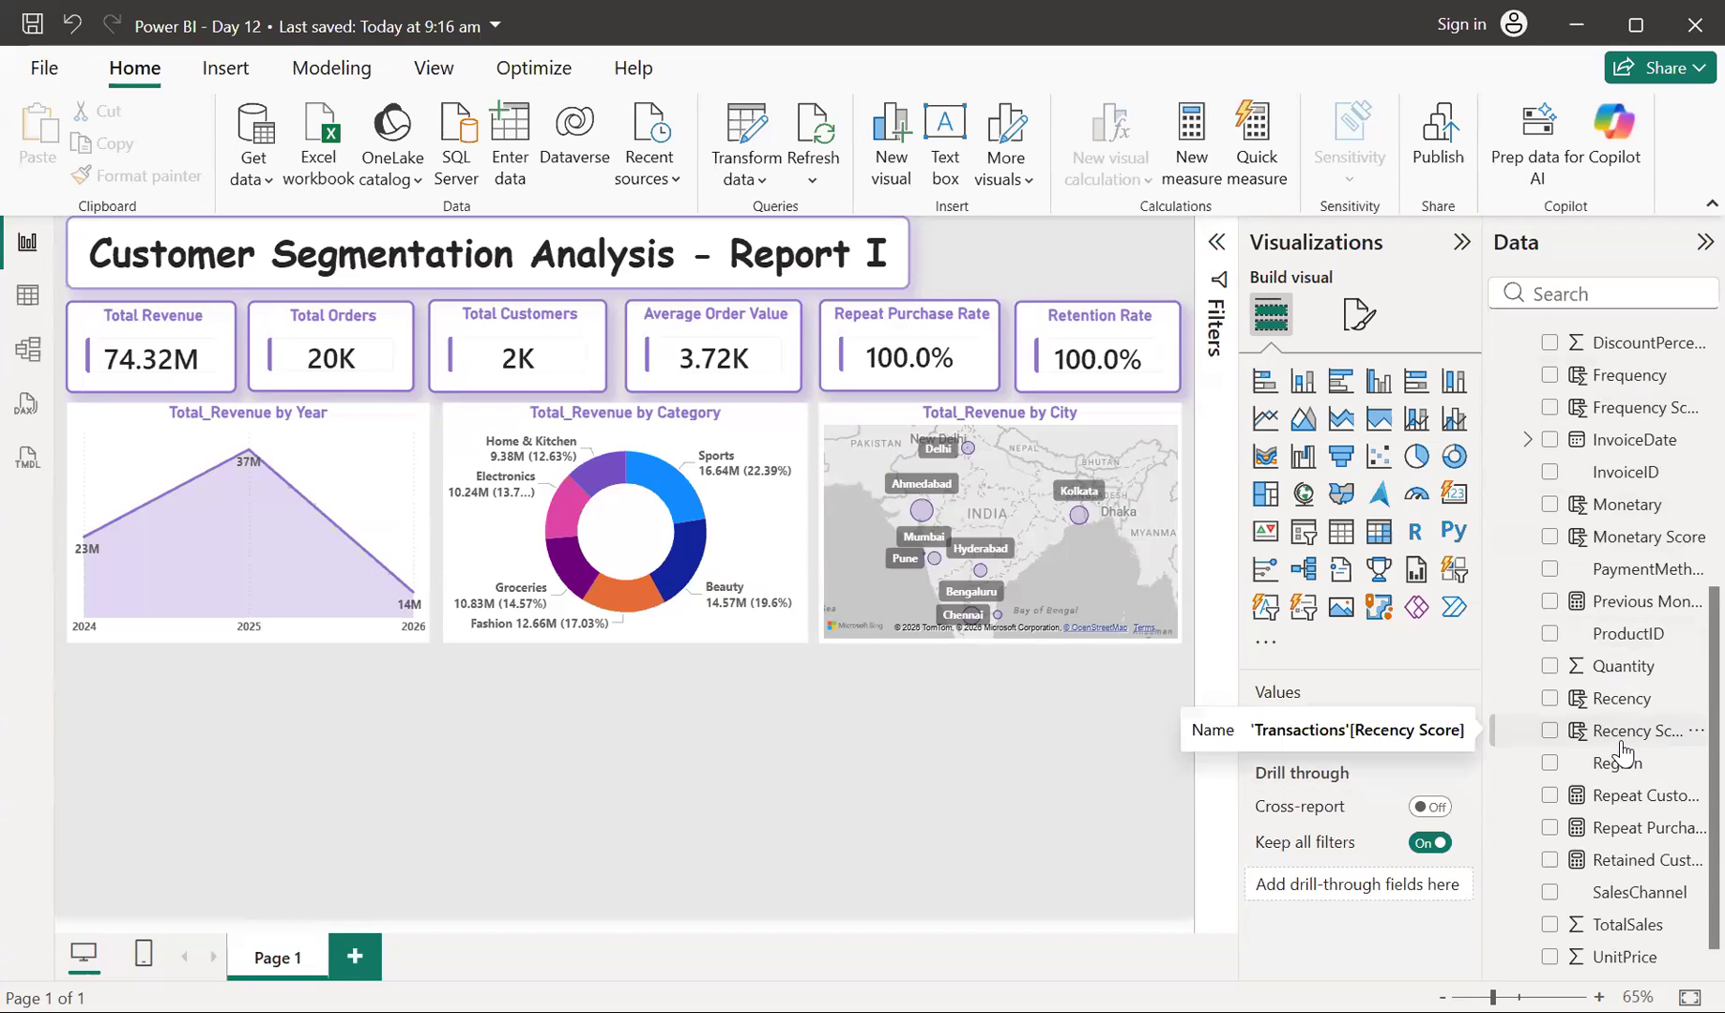
pyautogui.scroll(-1, 1622, 751)
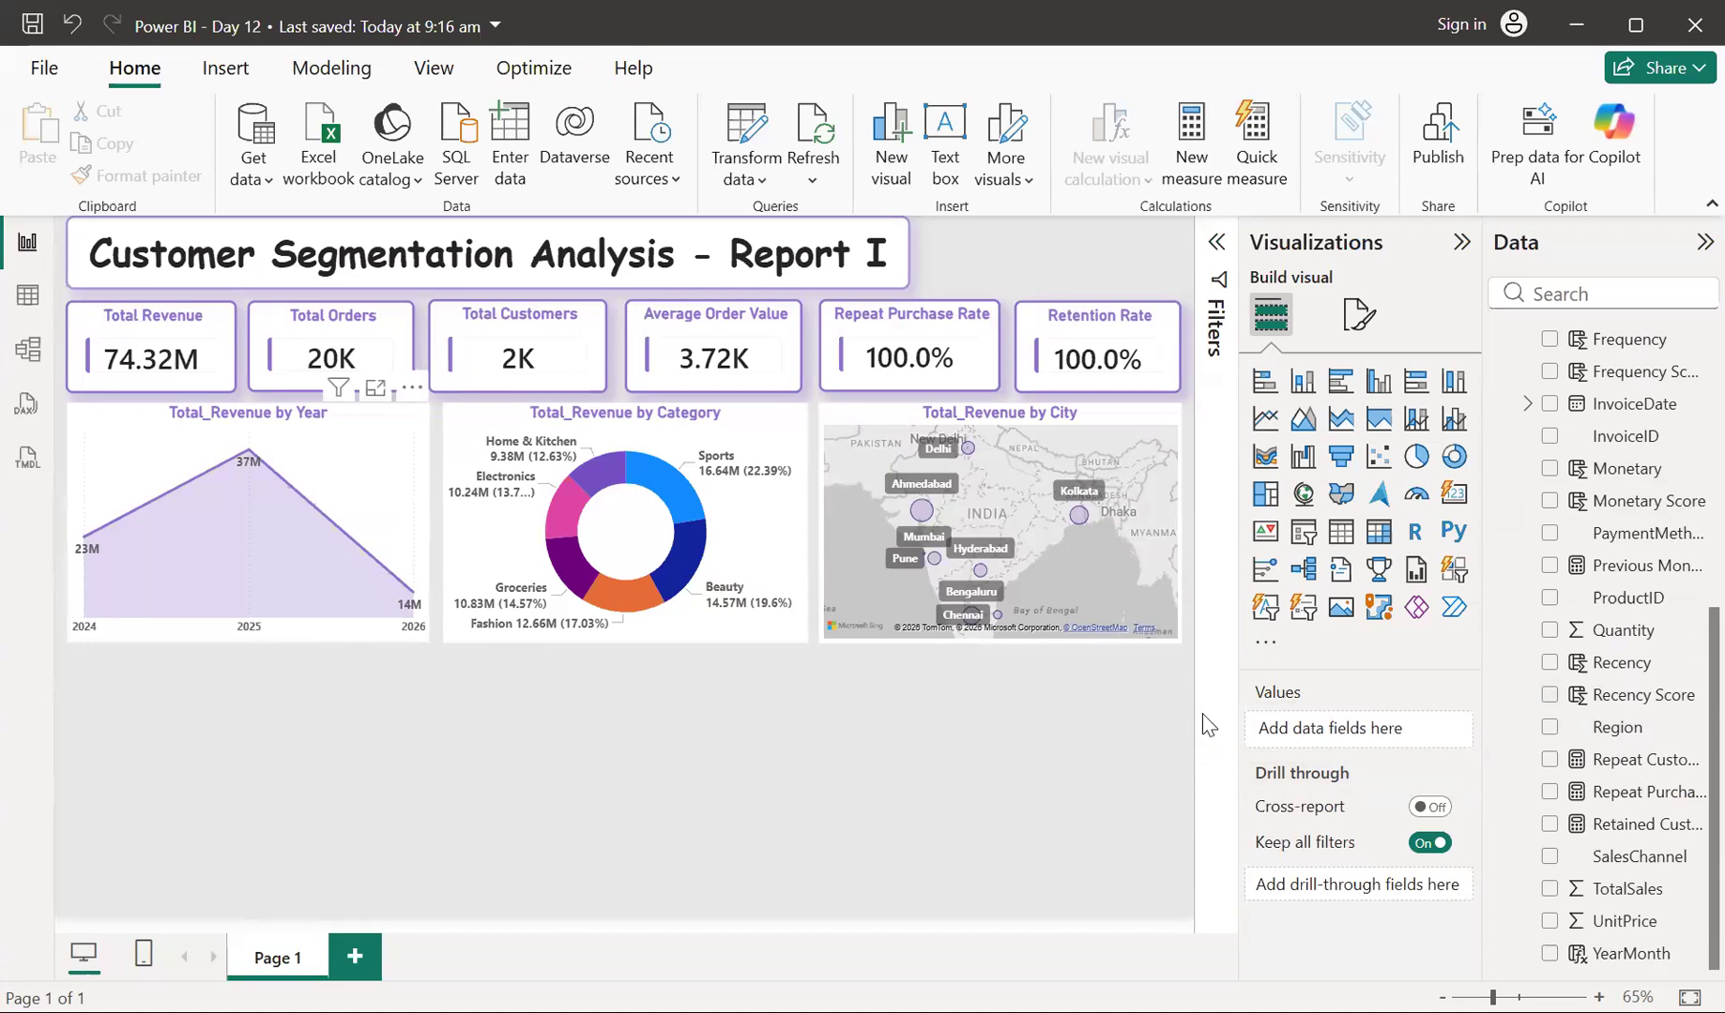
pyautogui.scroll(3, 1572, 542)
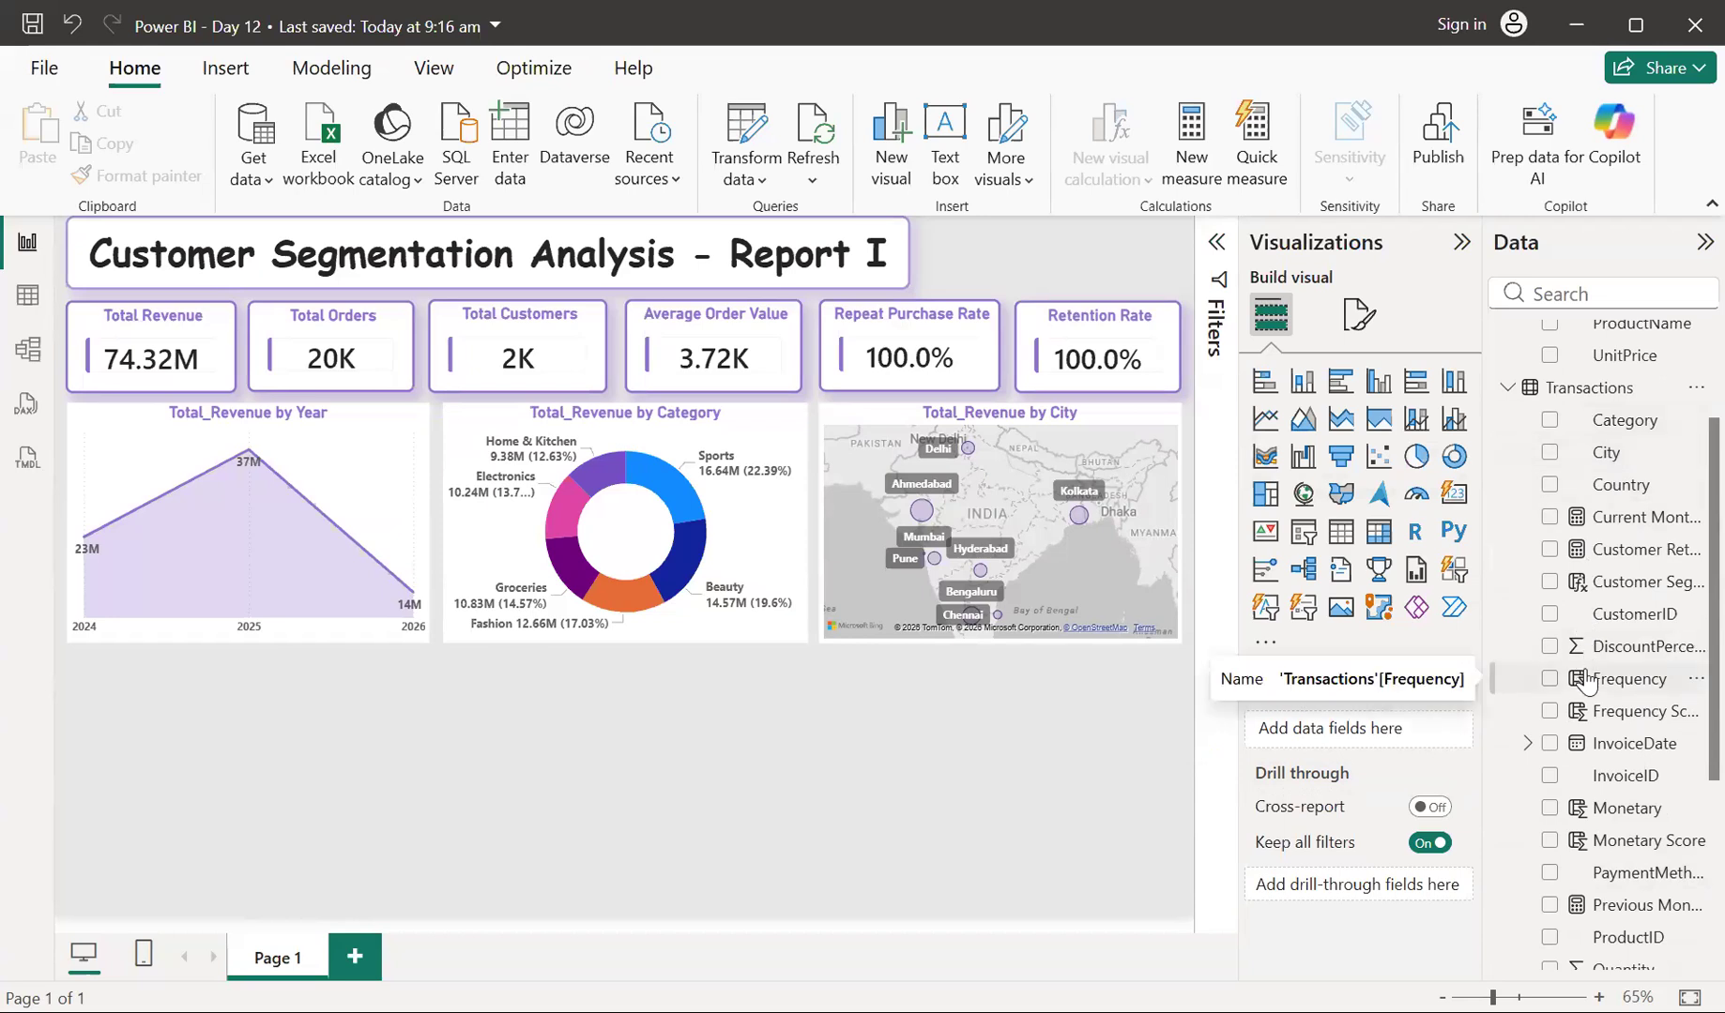
pyautogui.scroll(-1, 1586, 680)
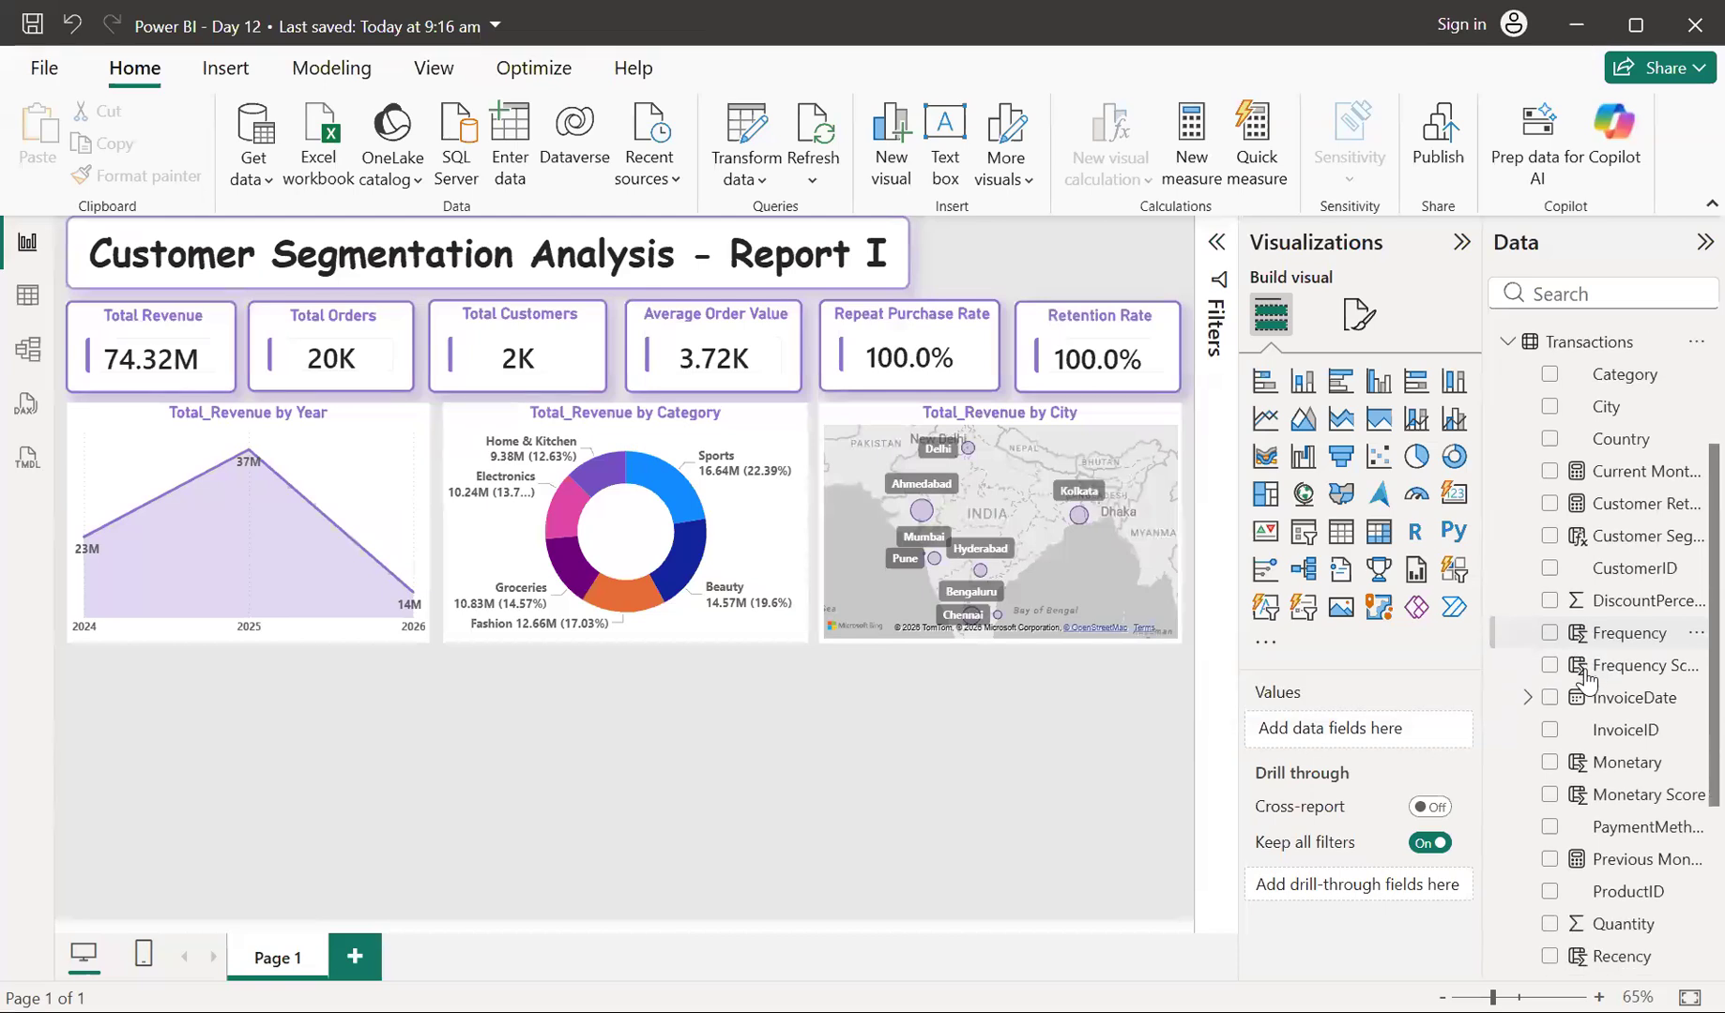
pyautogui.scroll(-5, 1585, 678)
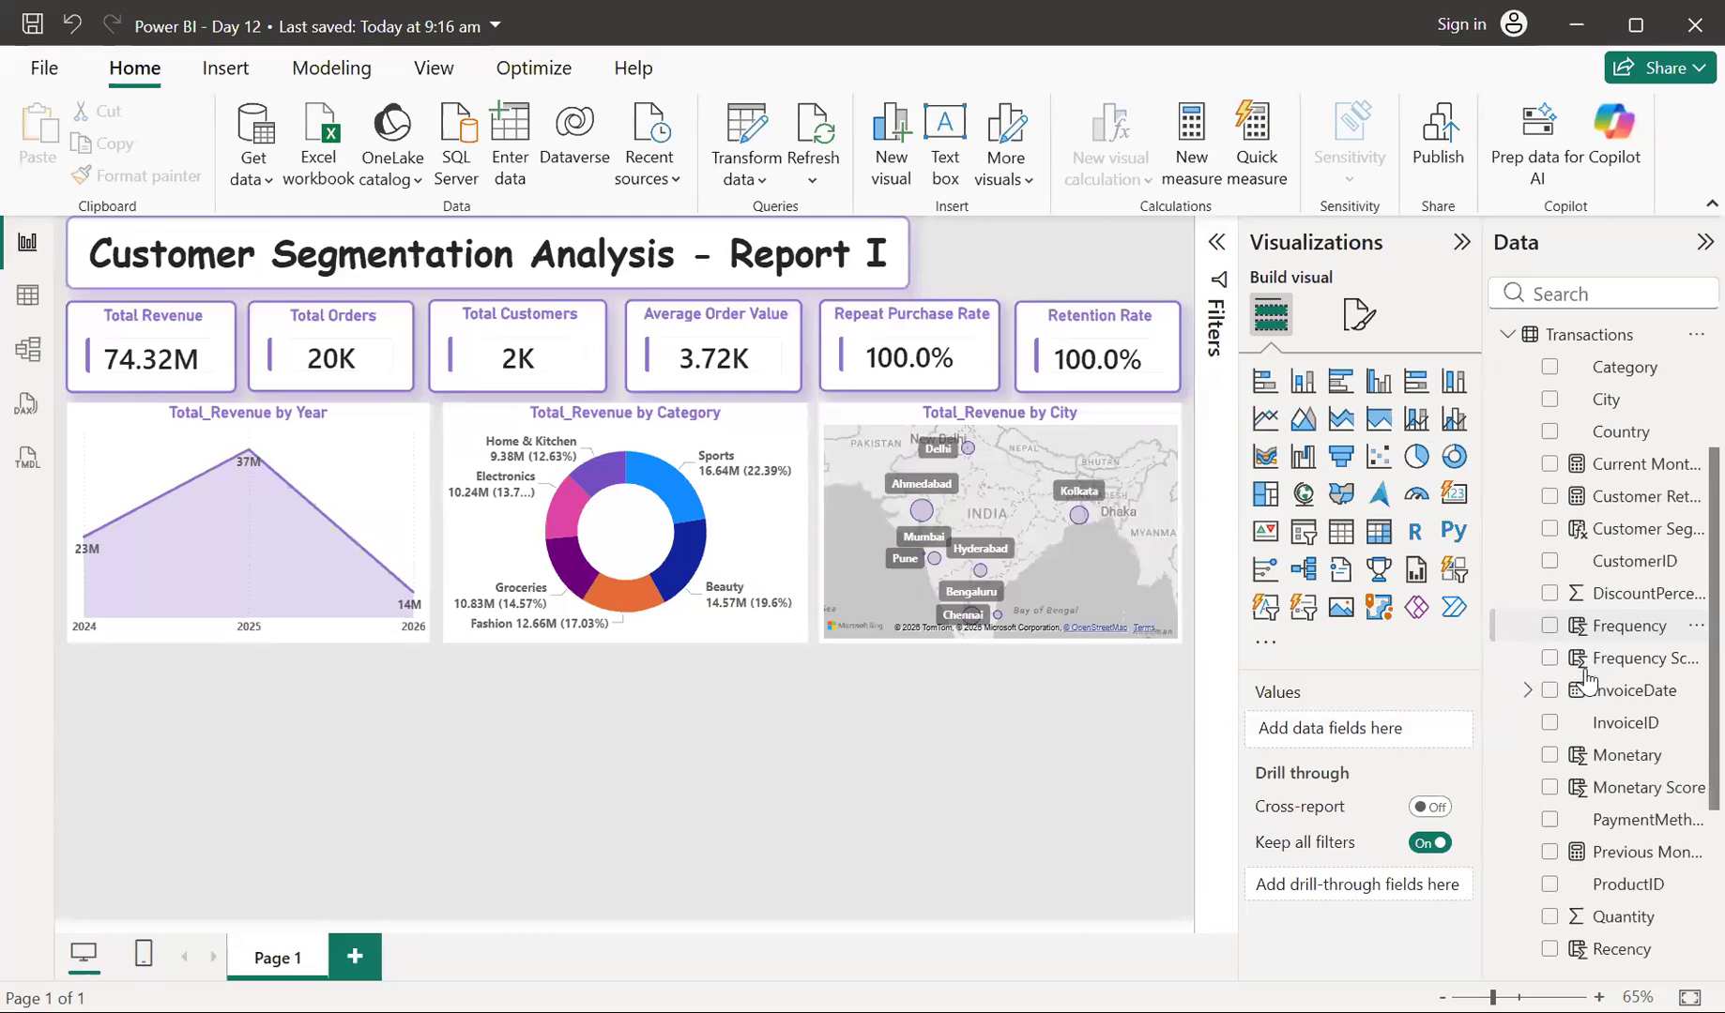
pyautogui.scroll(-1, 1586, 680)
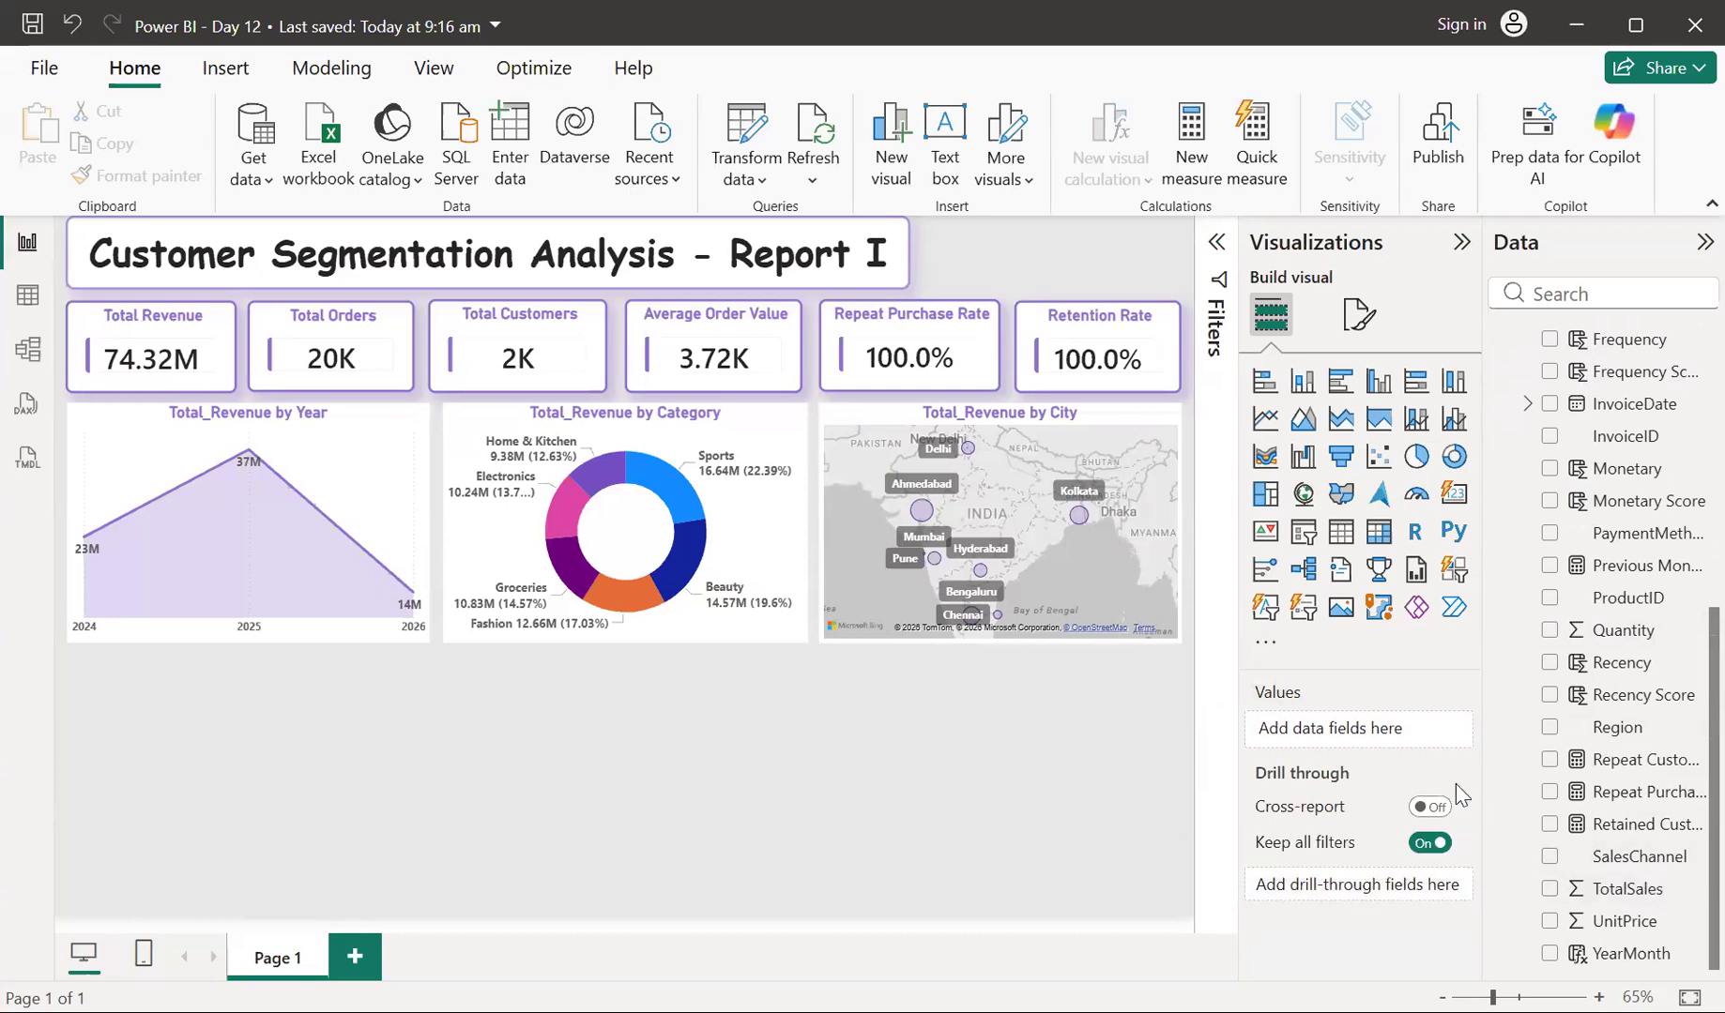
# Examine the distinct SalesChannel and PaymentMethod values in the data of the Transactions table
pyautogui.moveTo(946, 521)
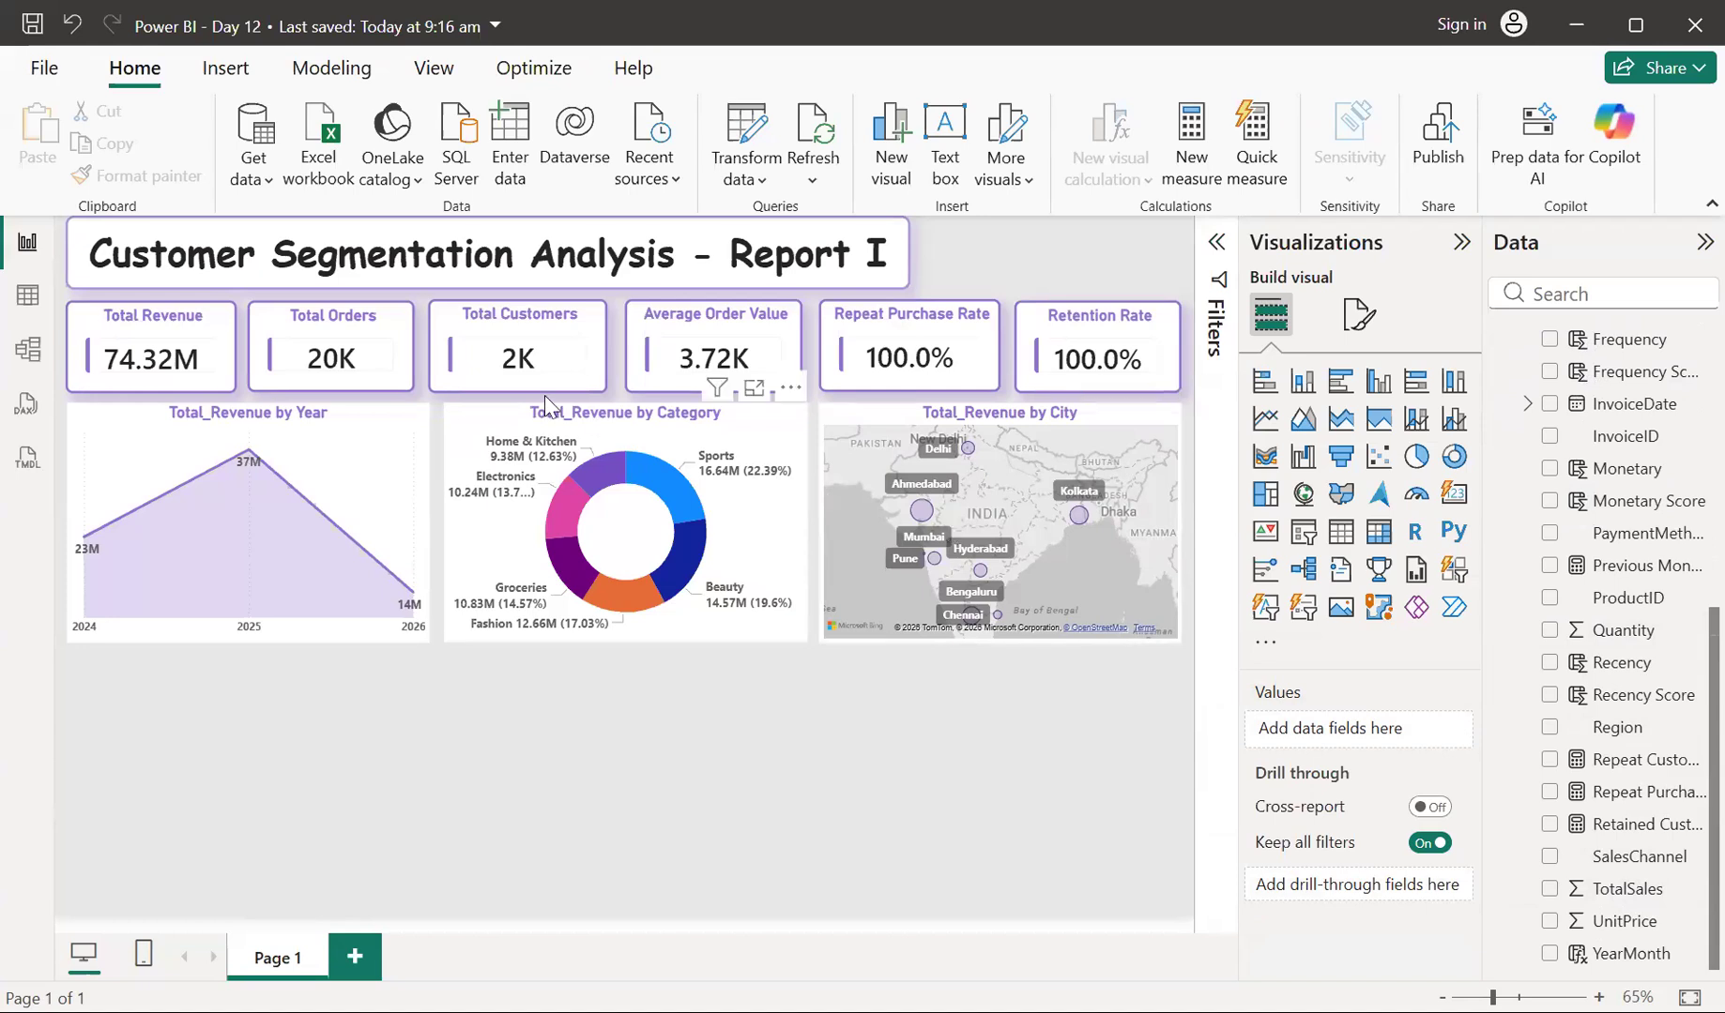
pyautogui.click(26, 296)
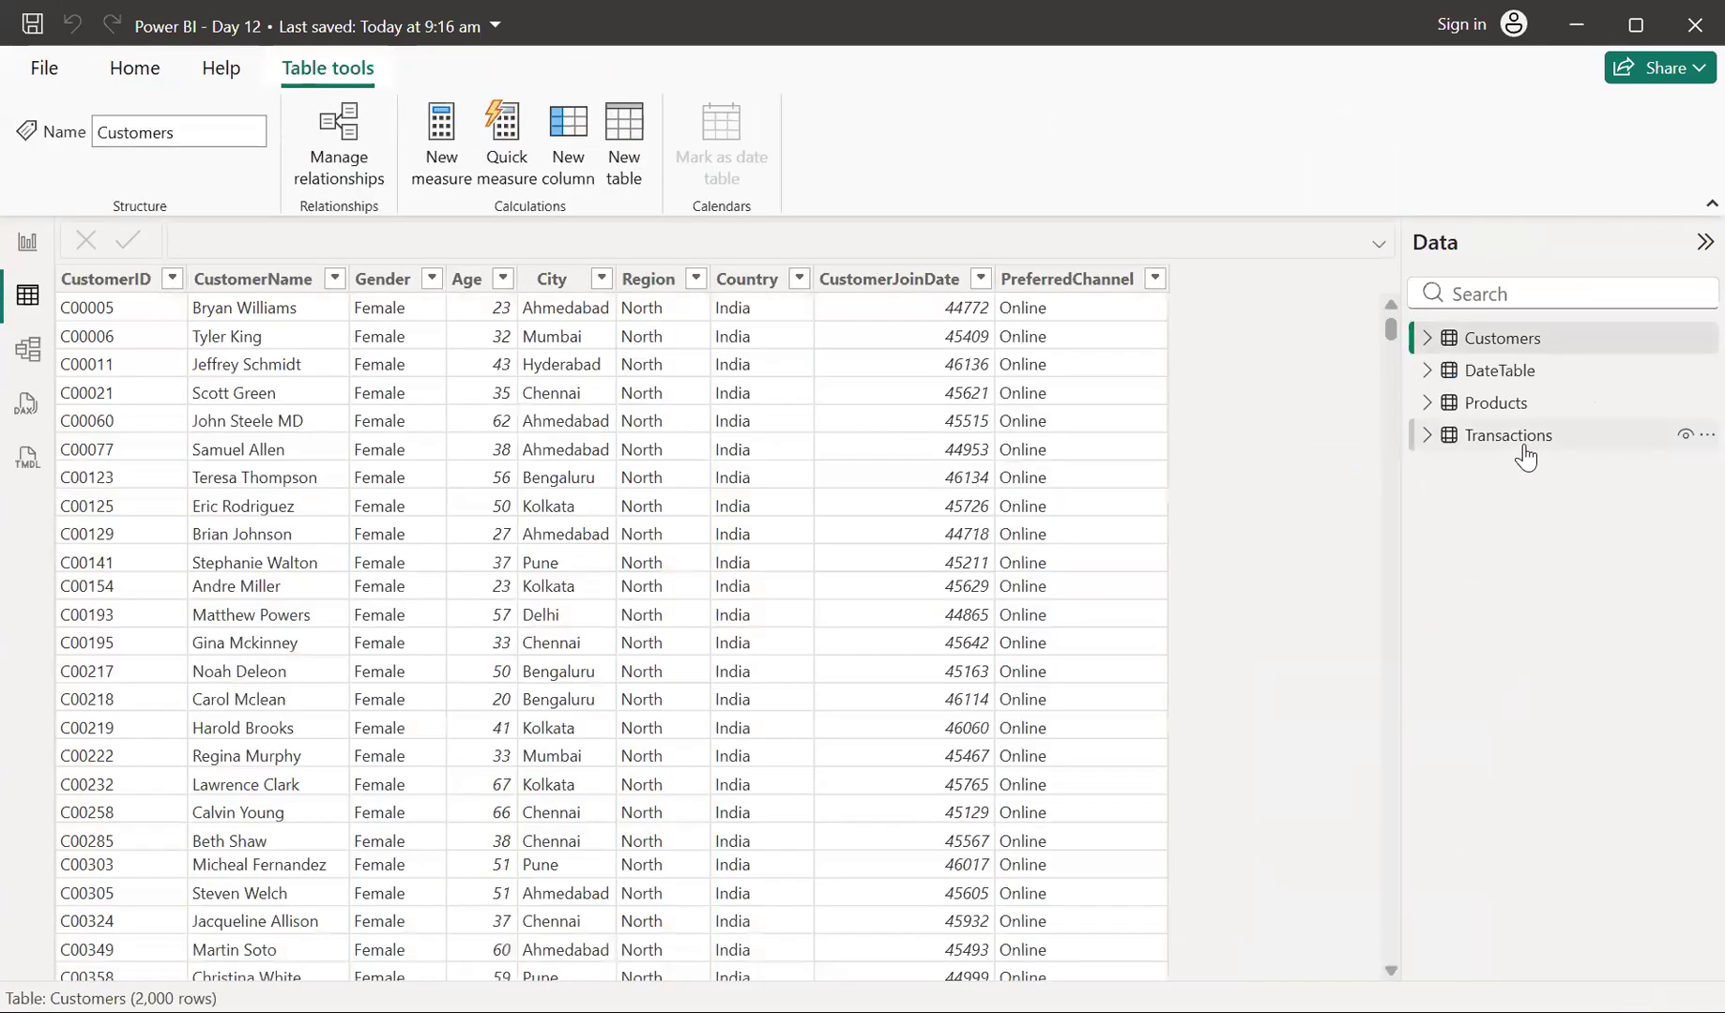
pyautogui.click(1525, 449)
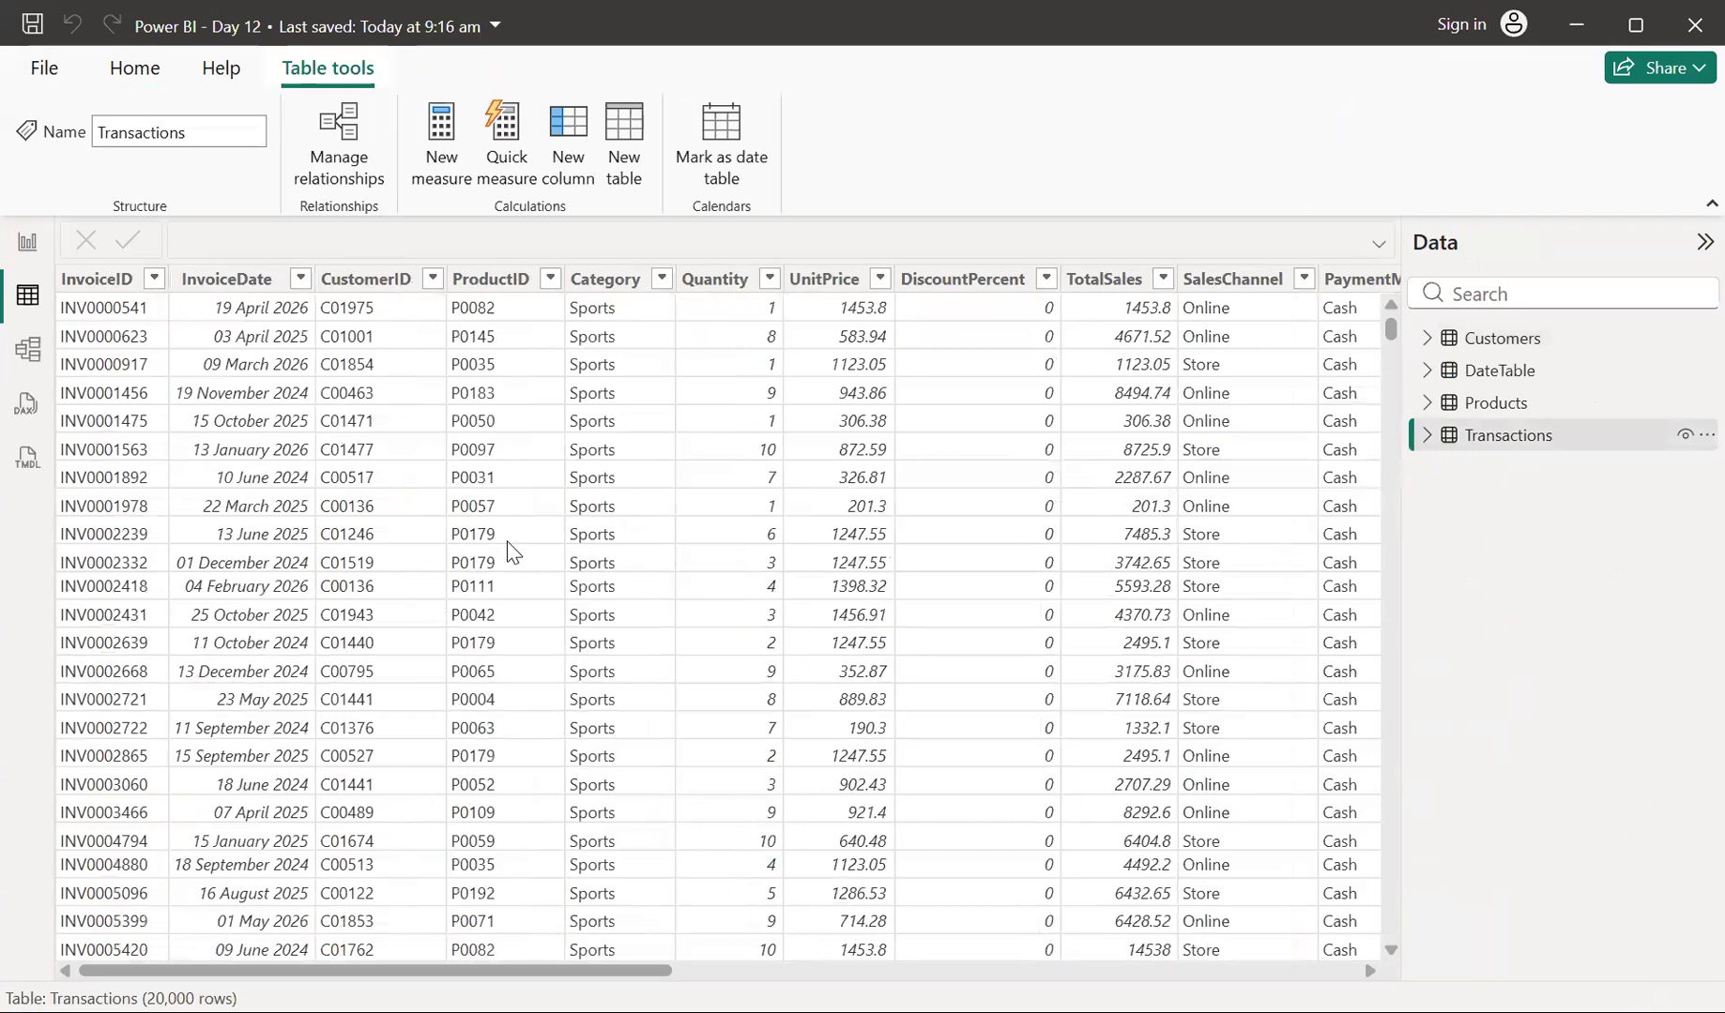
pyautogui.hscroll(5, 512, 553)
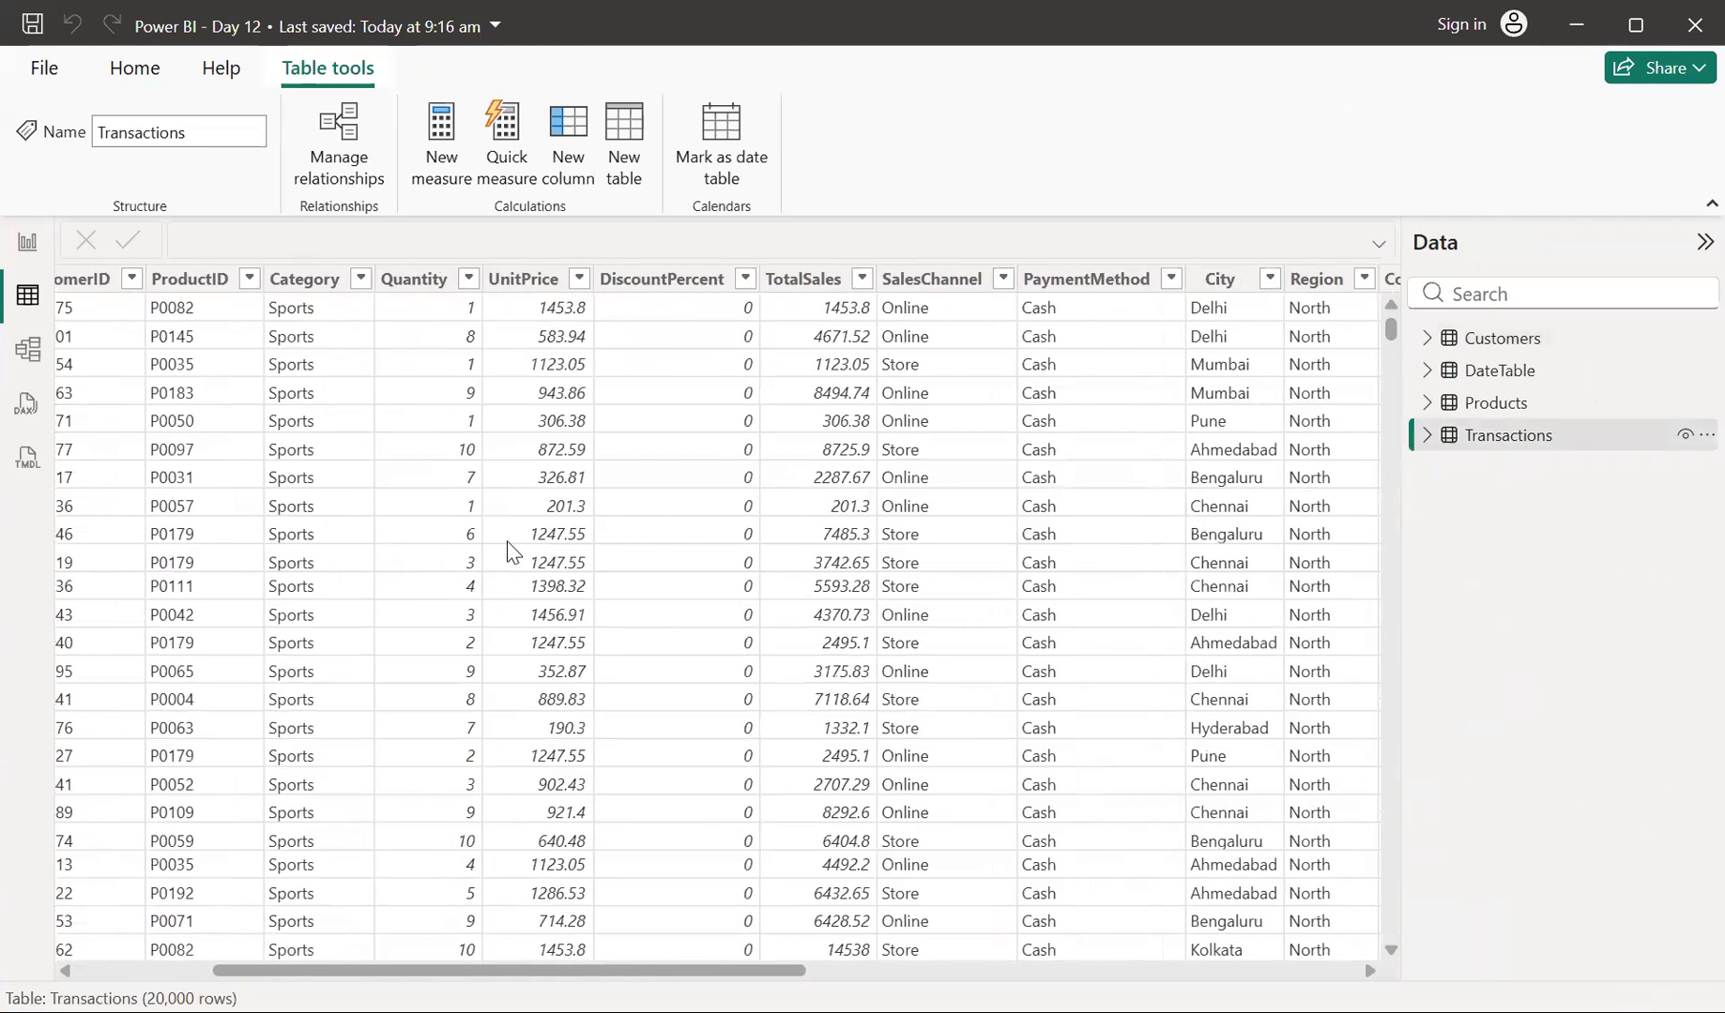
pyautogui.click(1003, 278)
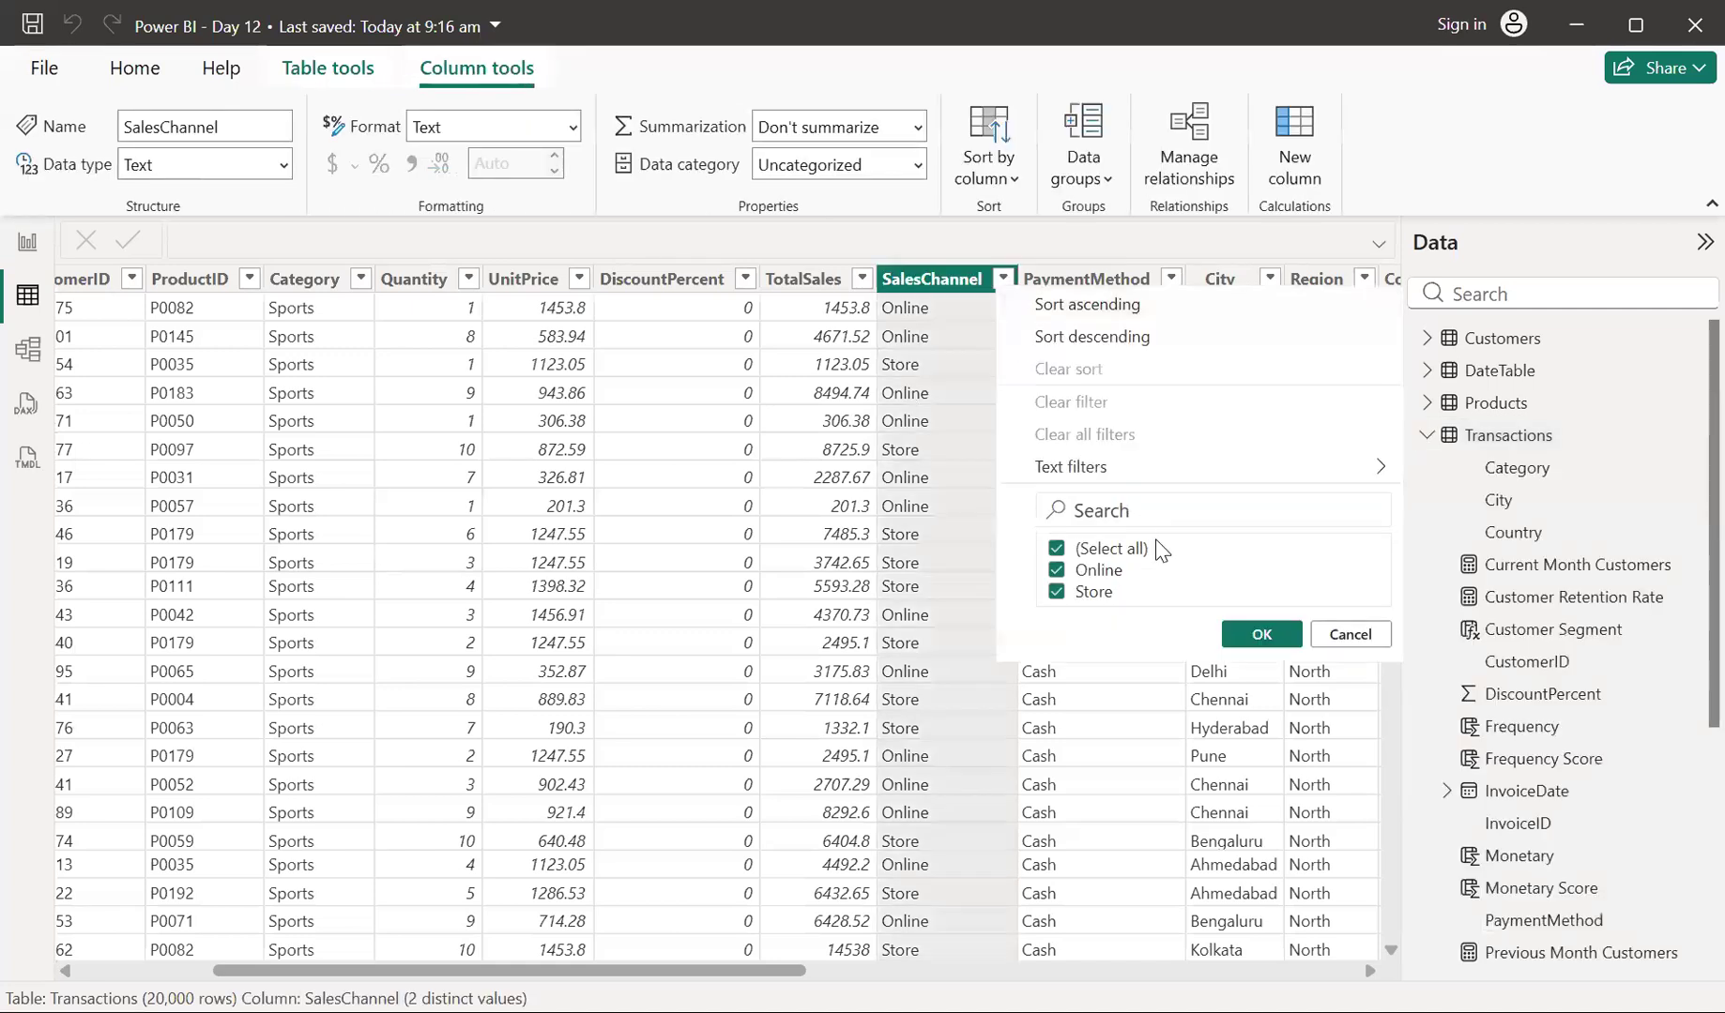
pyautogui.click(1249, 637)
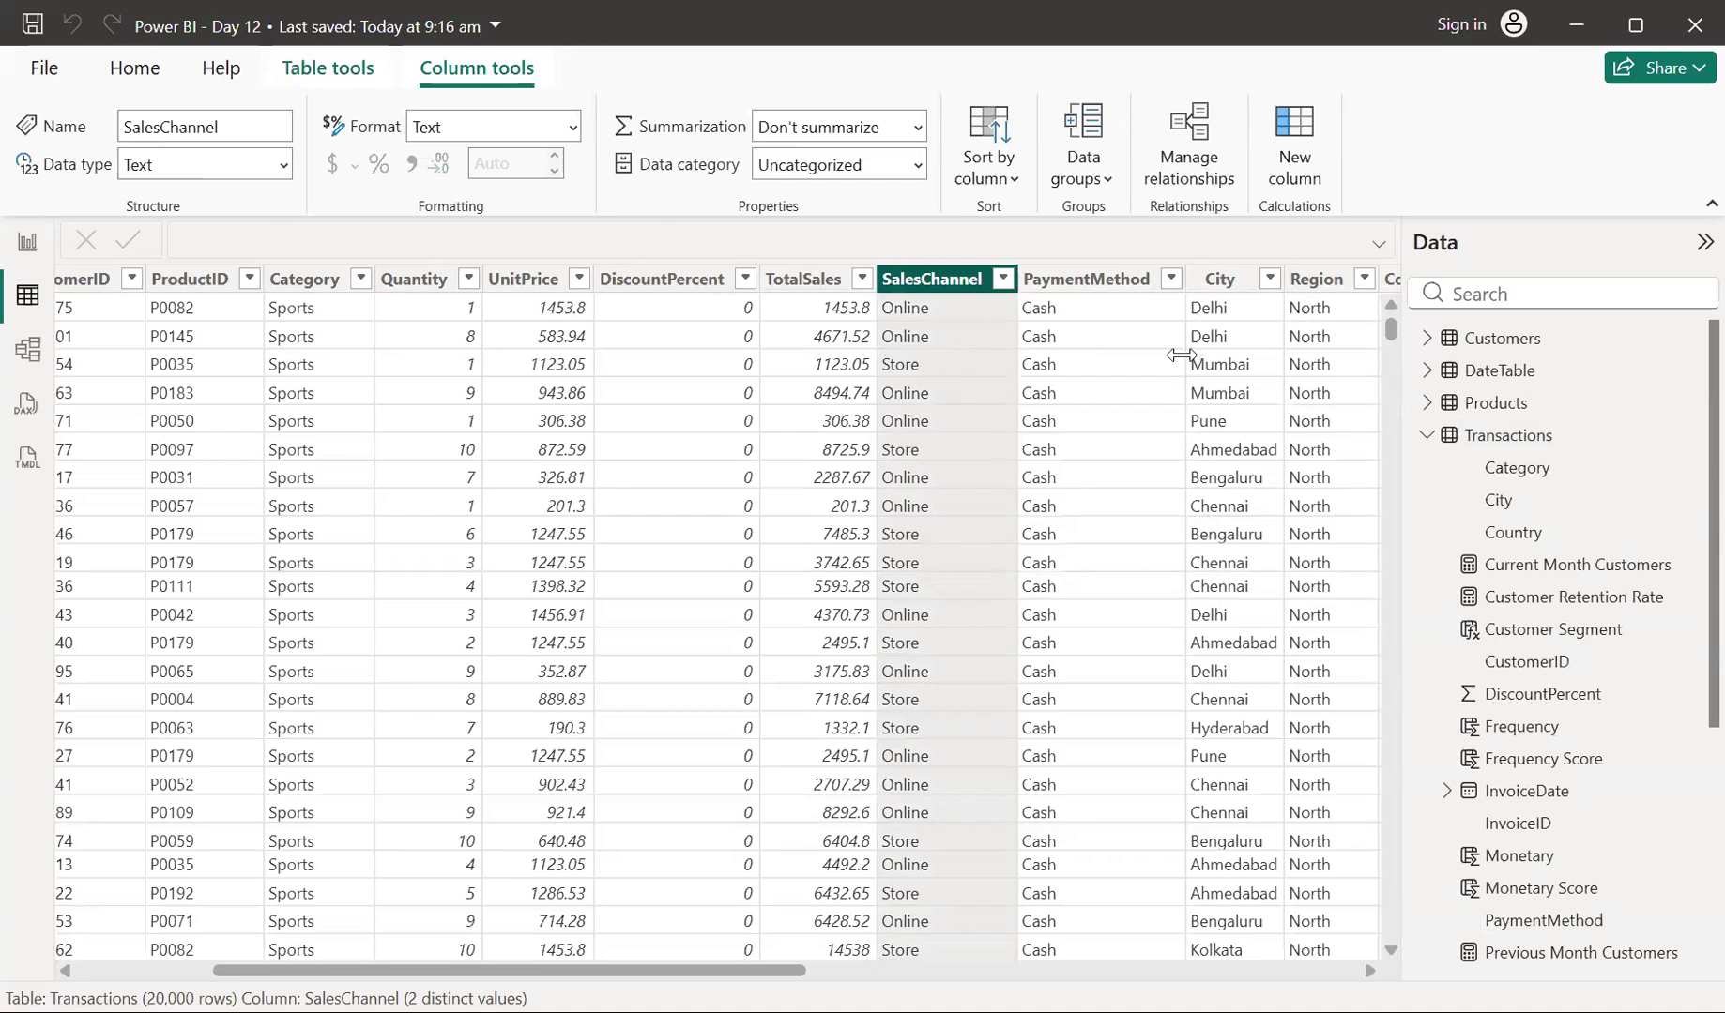
pyautogui.click(1172, 279)
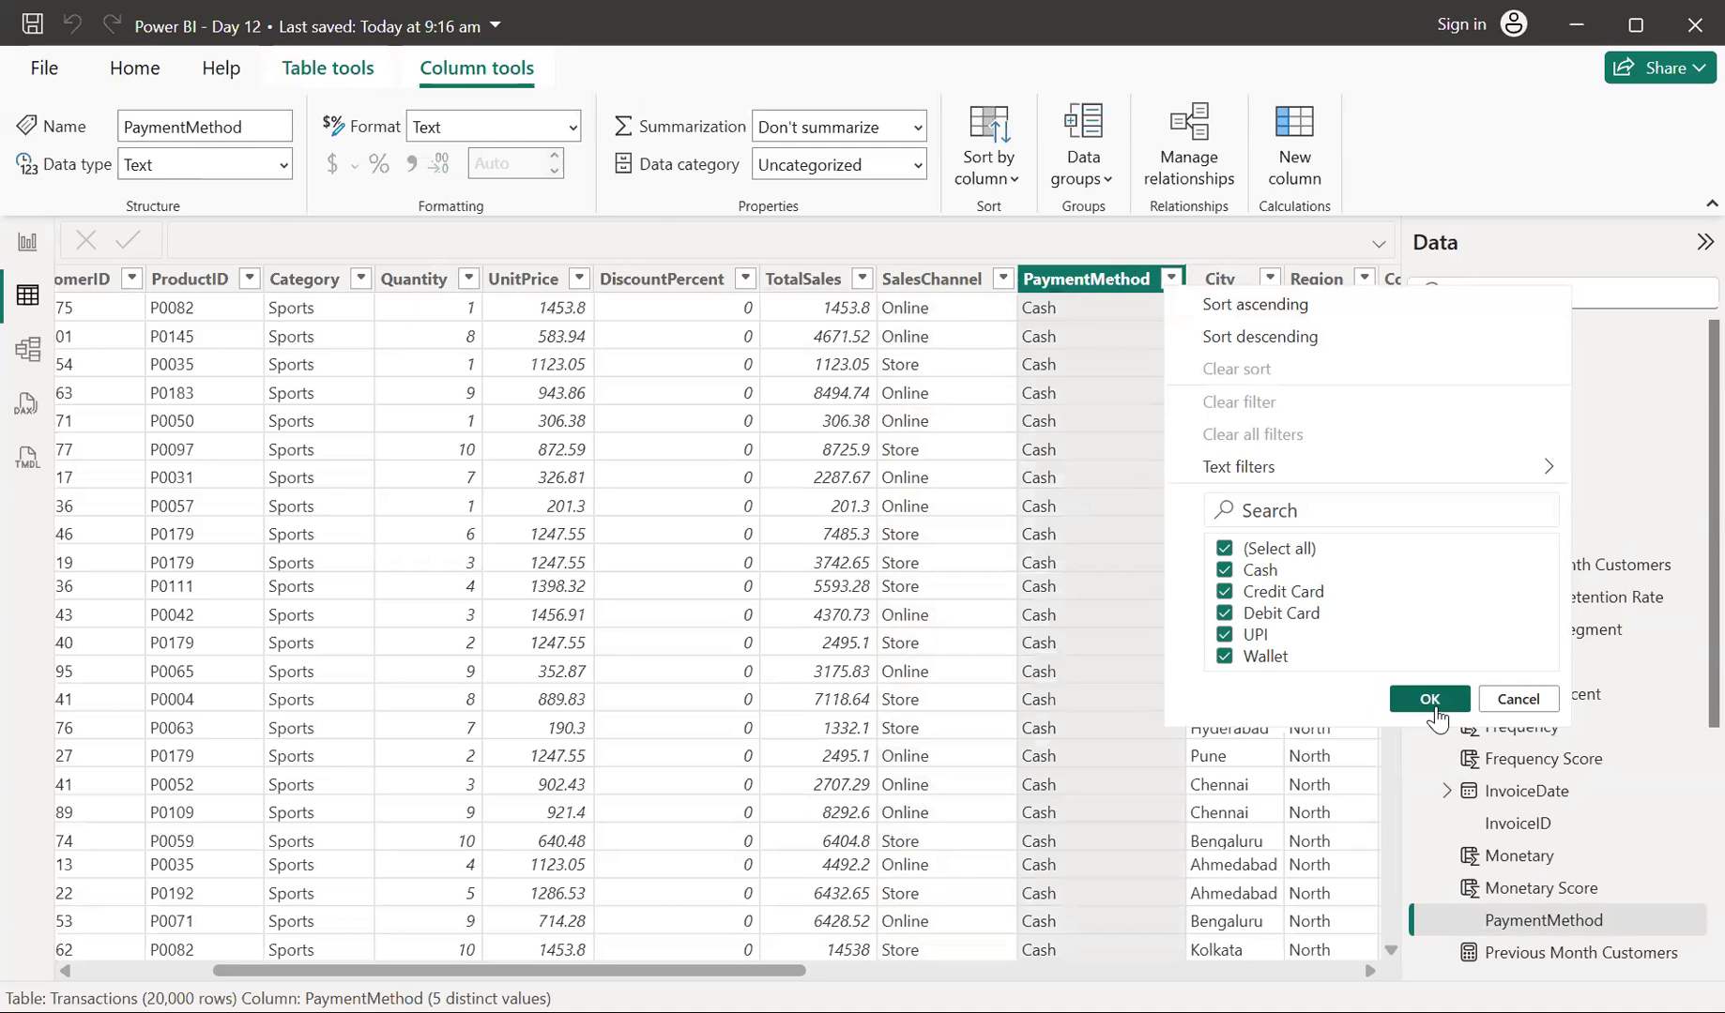
pyautogui.click(1429, 700)
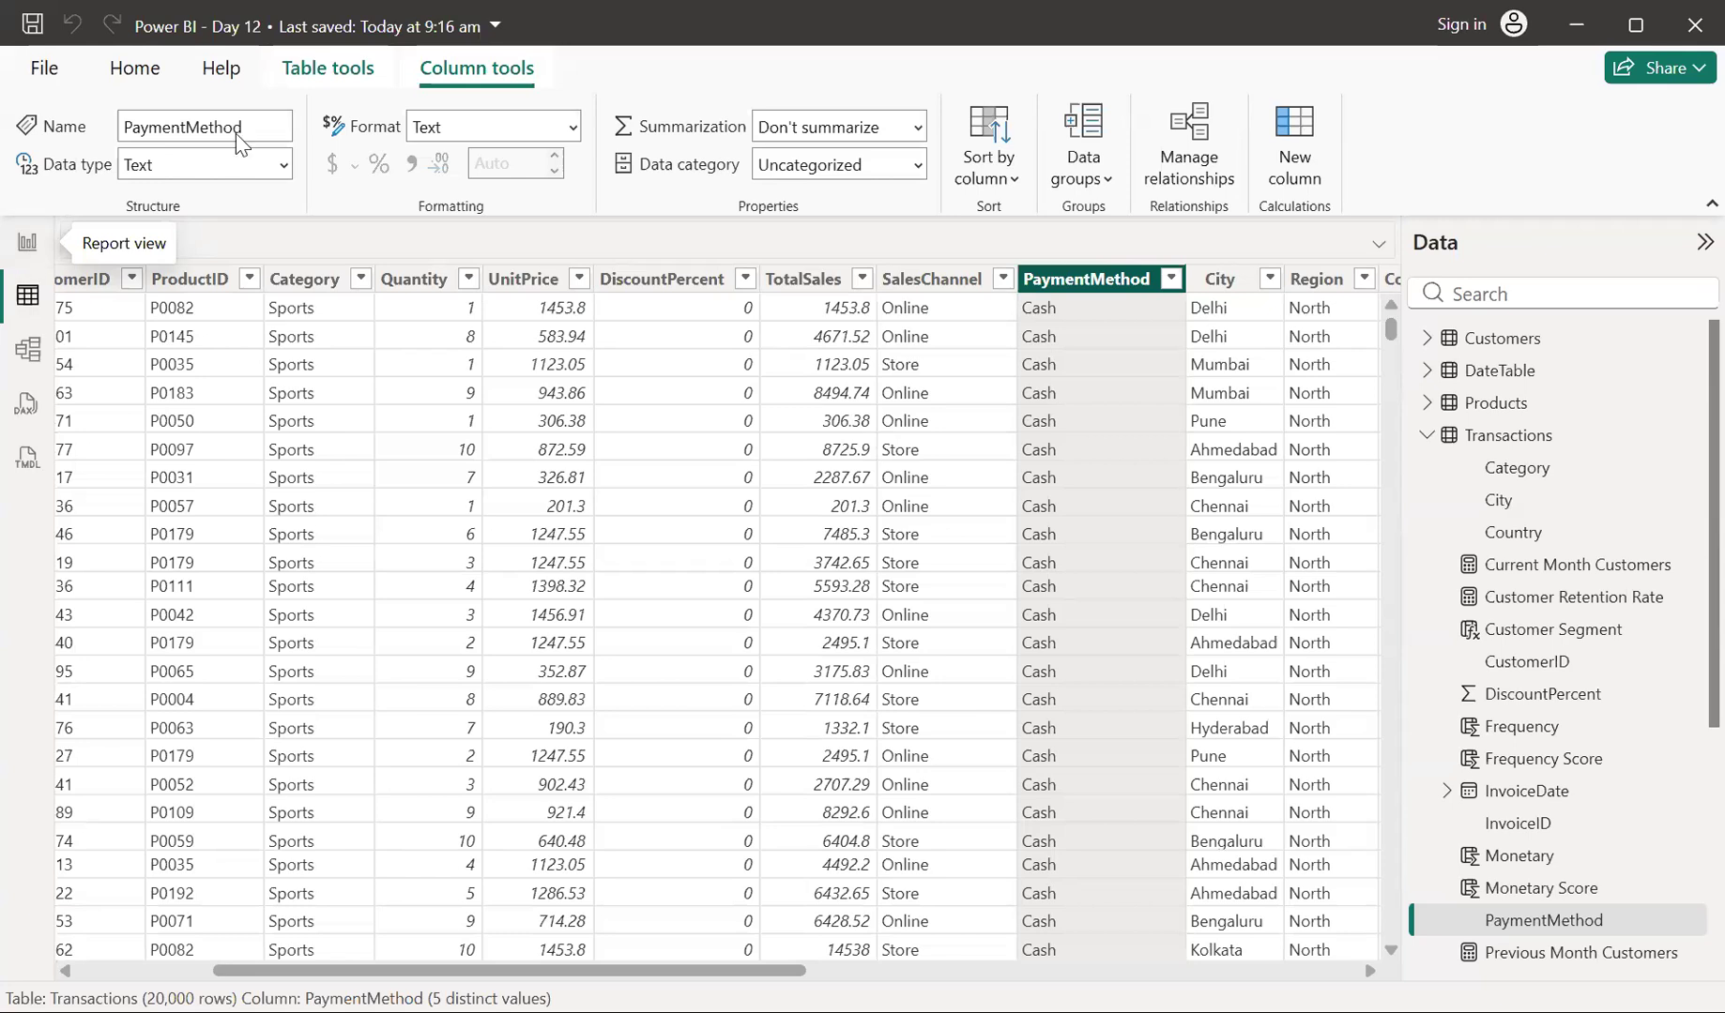
# Return to the report page and add a clustered column chart beneath the year chart with PaymentMethod on the X-axis
pyautogui.click(28, 242)
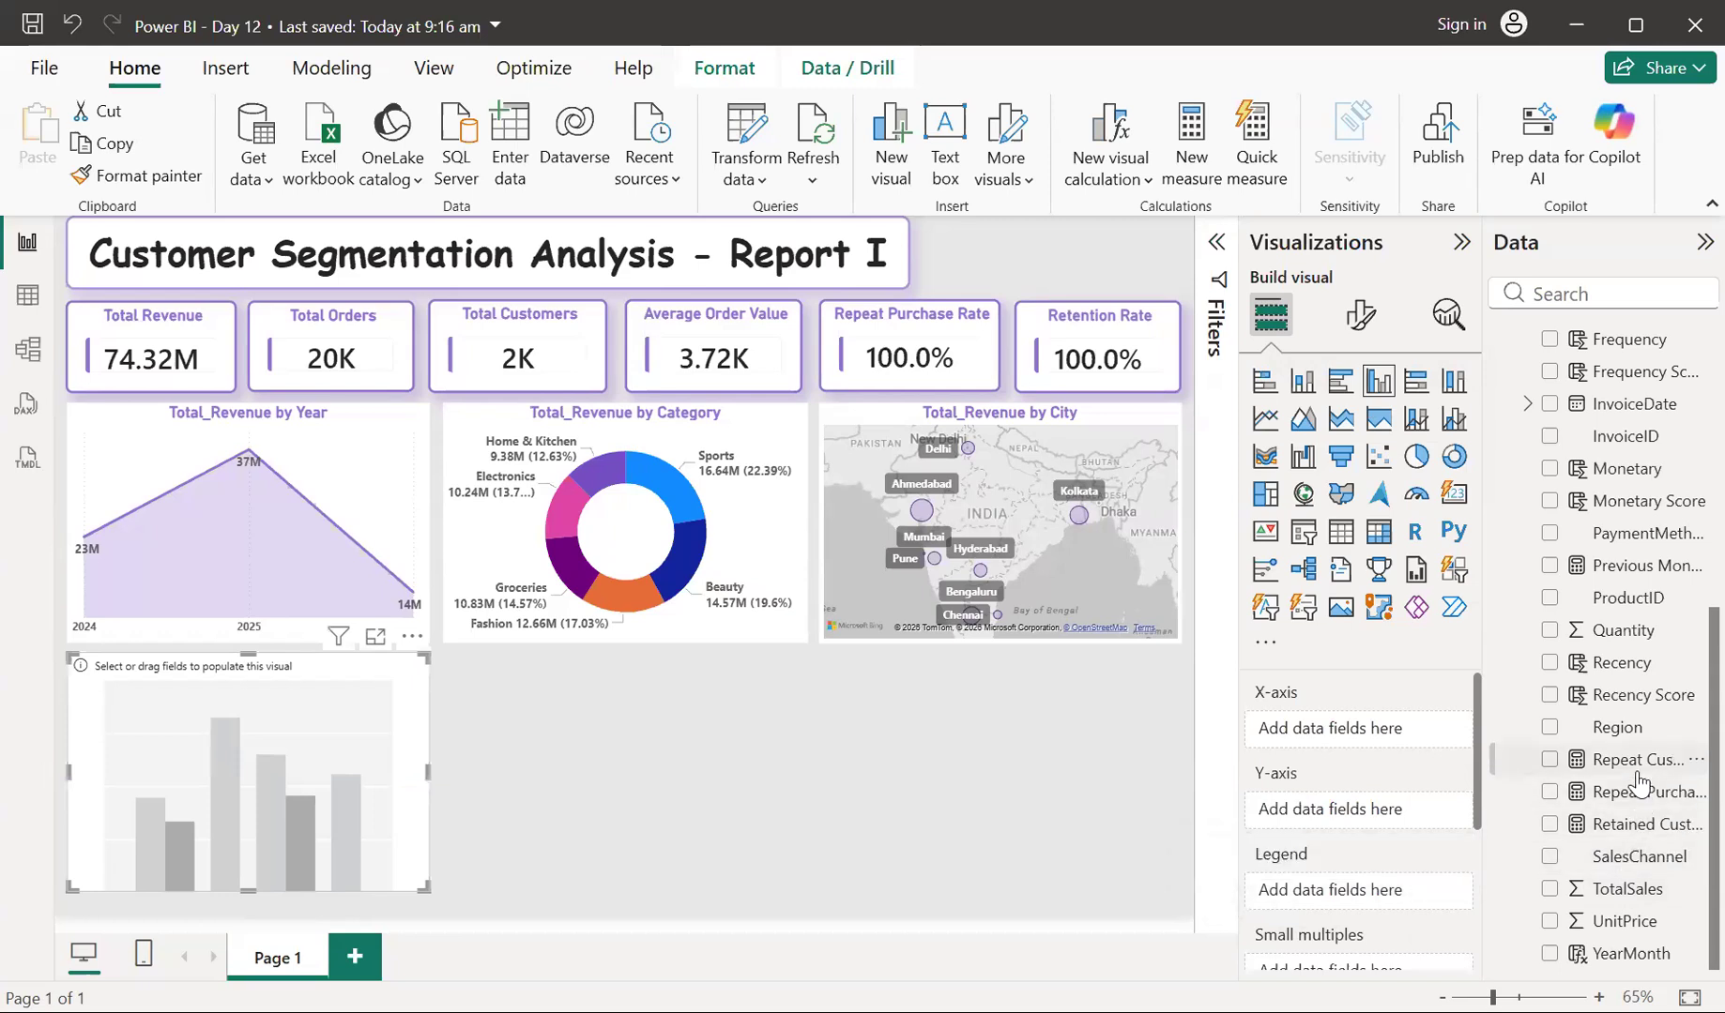
pyautogui.scroll(1, 1638, 779)
pyautogui.moveTo(1651, 577); pyautogui.dragTo(1374, 731)
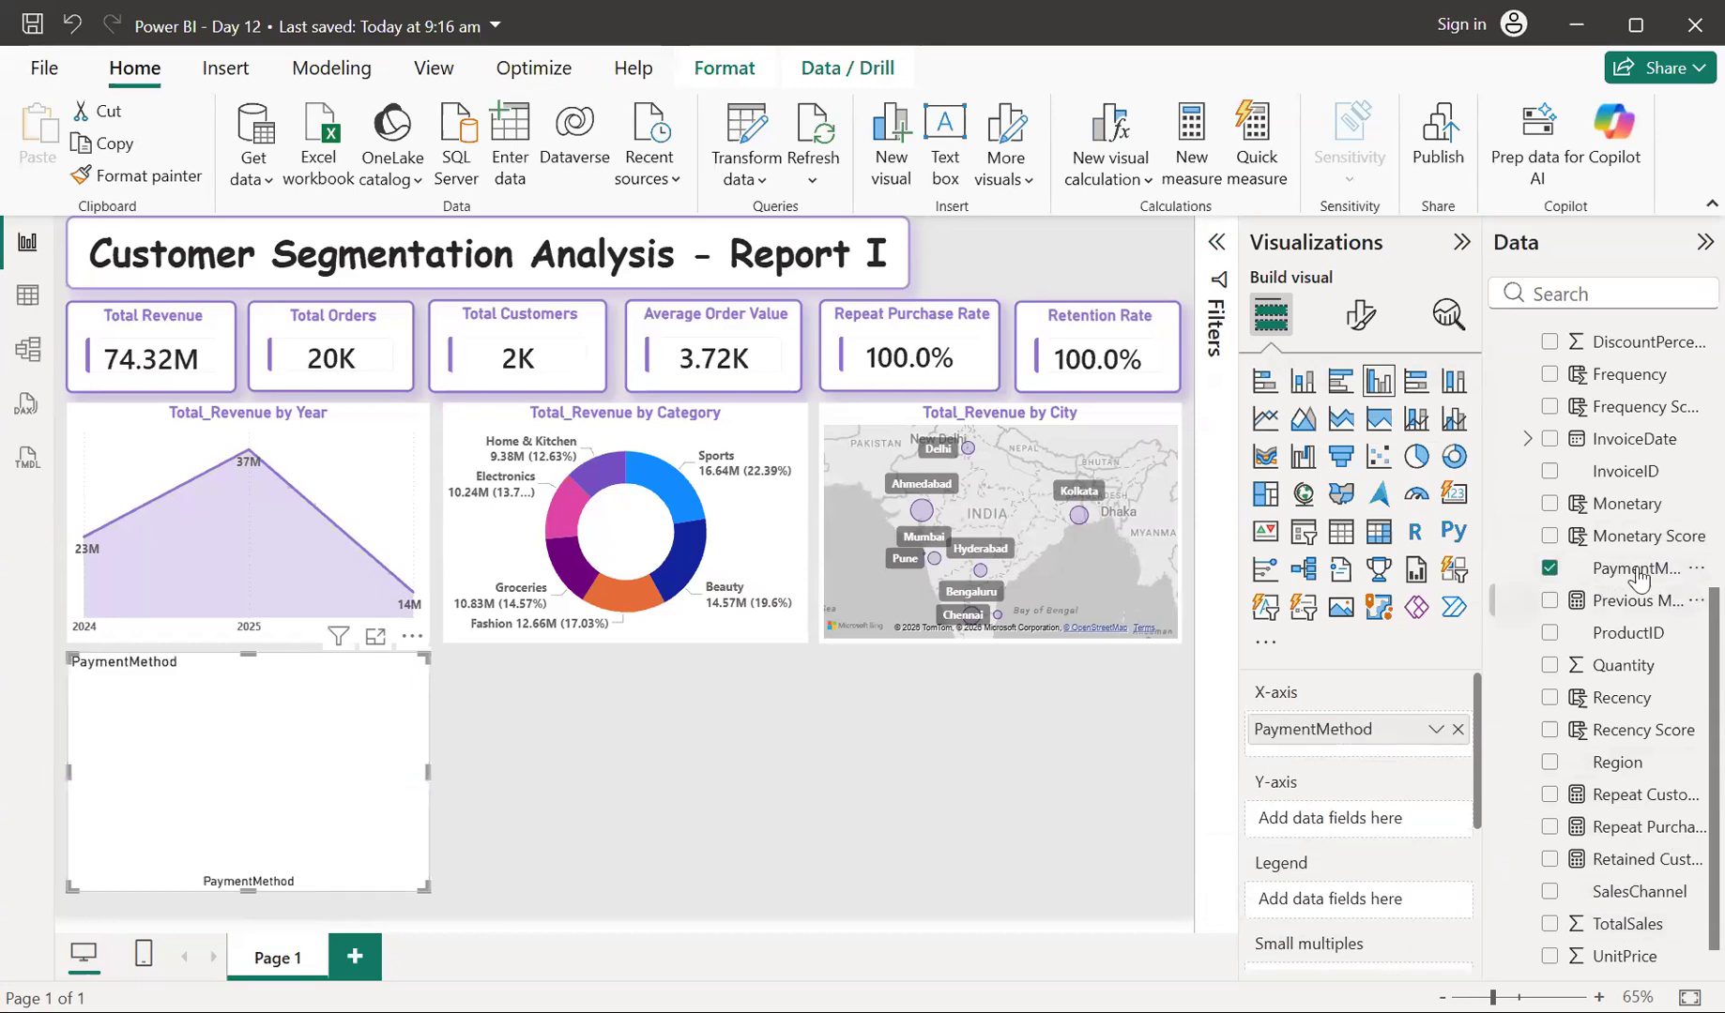
# Put the Total_Revenue measure from Customers on the Y-axis of the PaymentMethod column chart
pyautogui.scroll(5, 1638, 580)
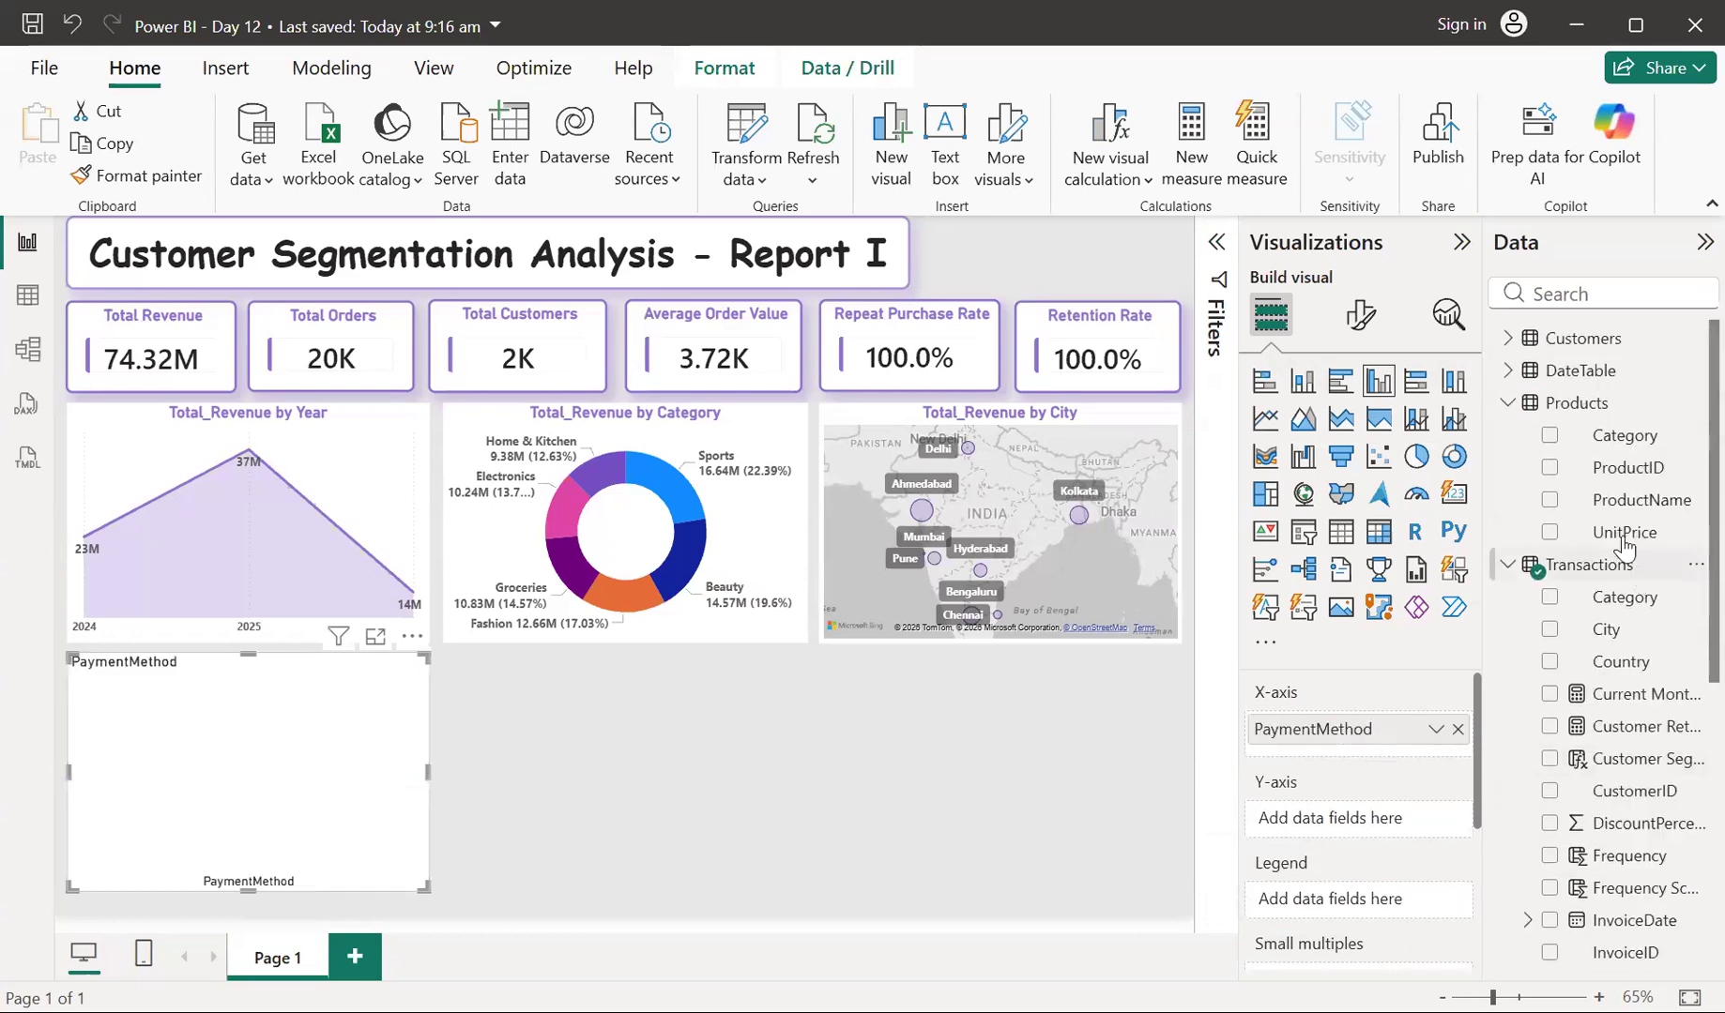
pyautogui.click(1507, 340)
pyautogui.moveTo(1607, 793); pyautogui.dragTo(1373, 824)
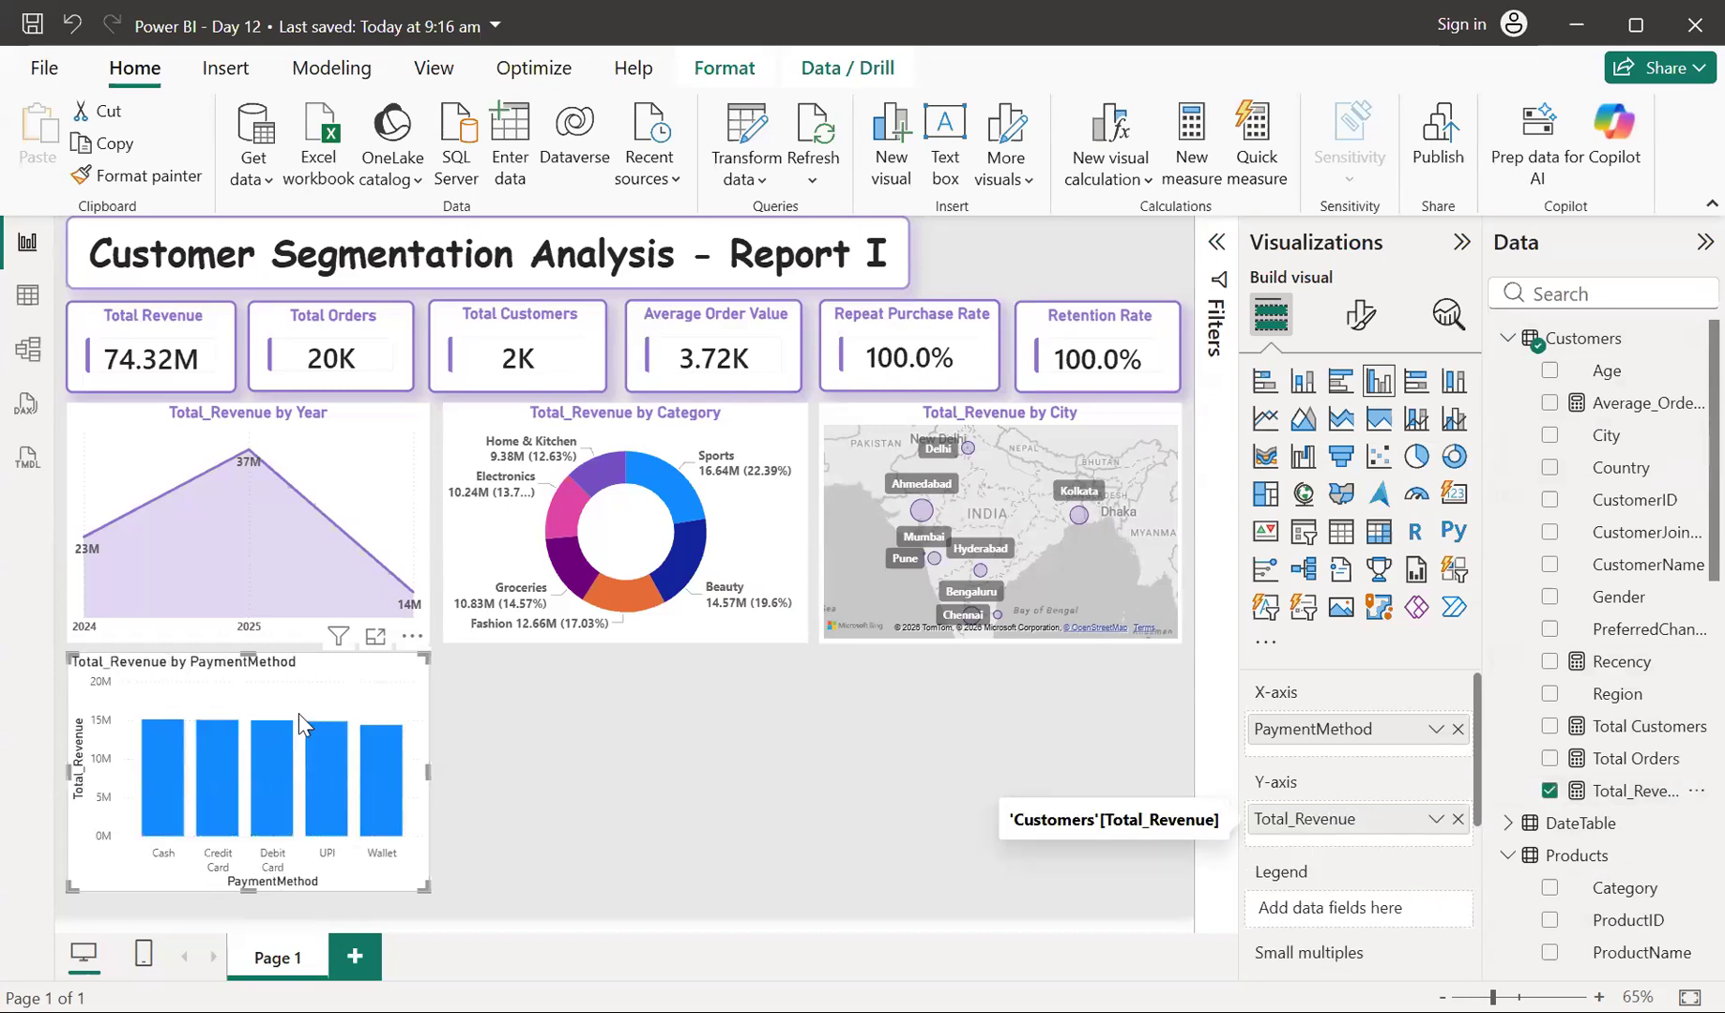
pyautogui.moveTo(160, 762)
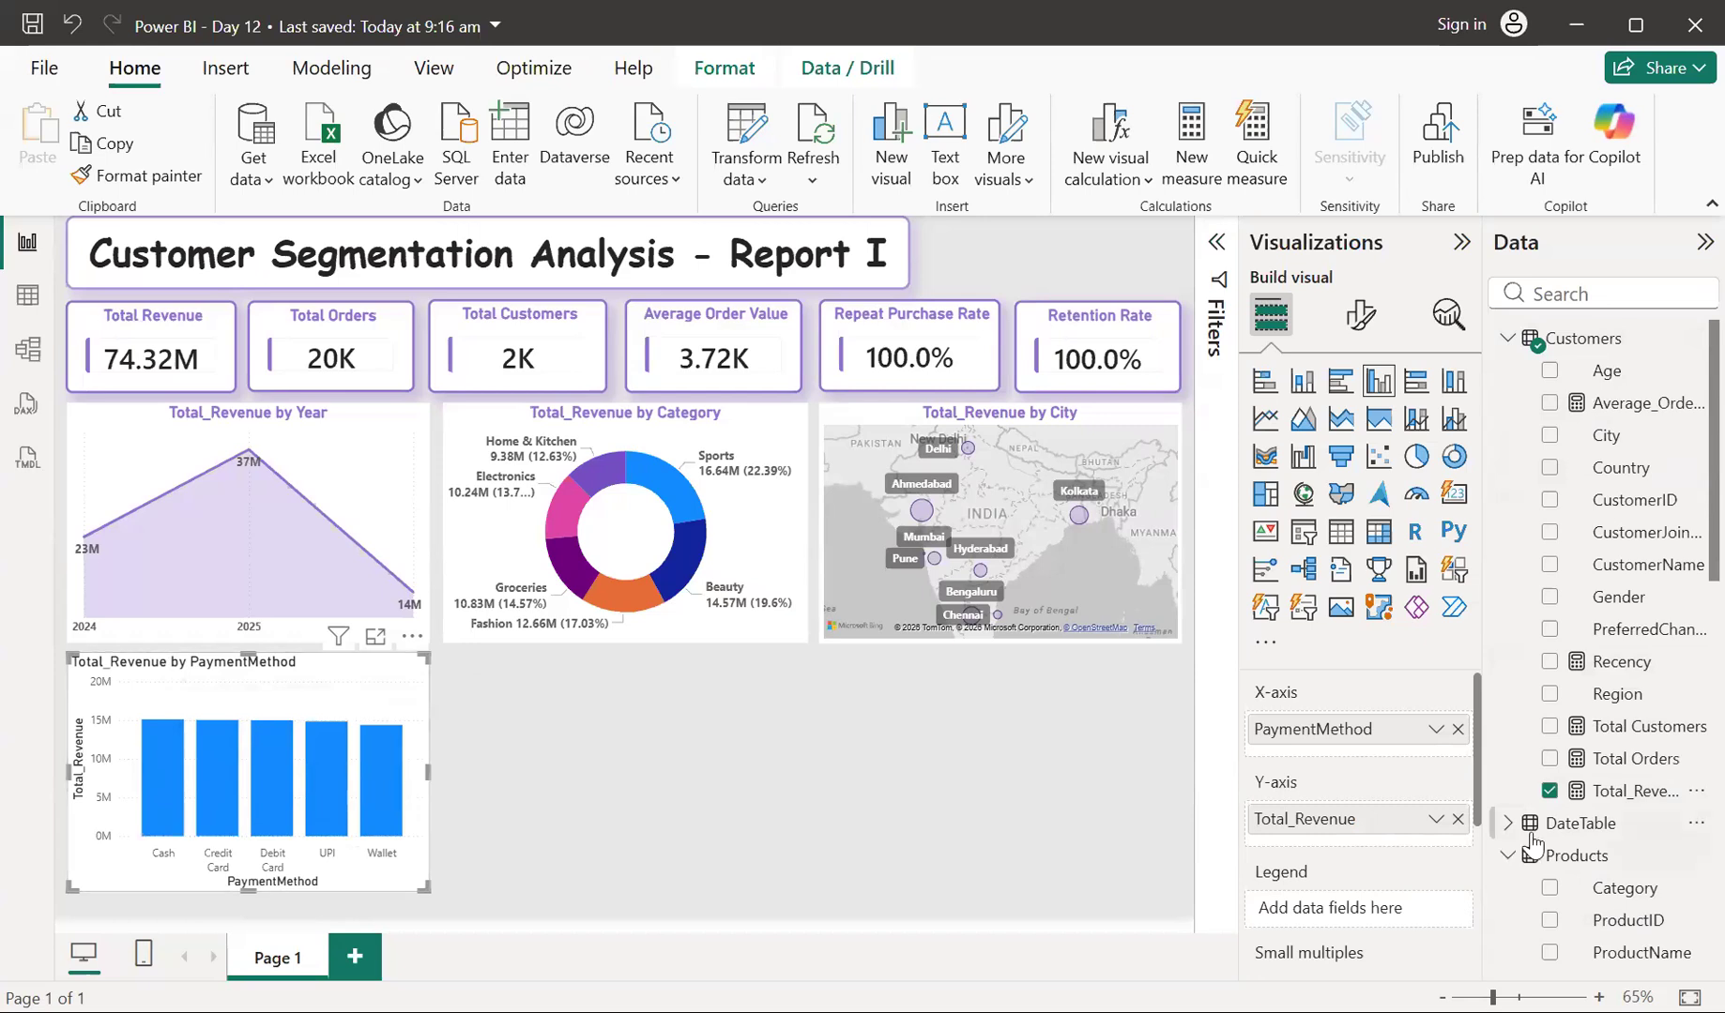
# Replace Total_Revenue with the Total Orders measure from Customers on the Y-axis of the PaymentMethod column chart
pyautogui.scroll(-4, 1533, 844)
pyautogui.scroll(-2, 1533, 843)
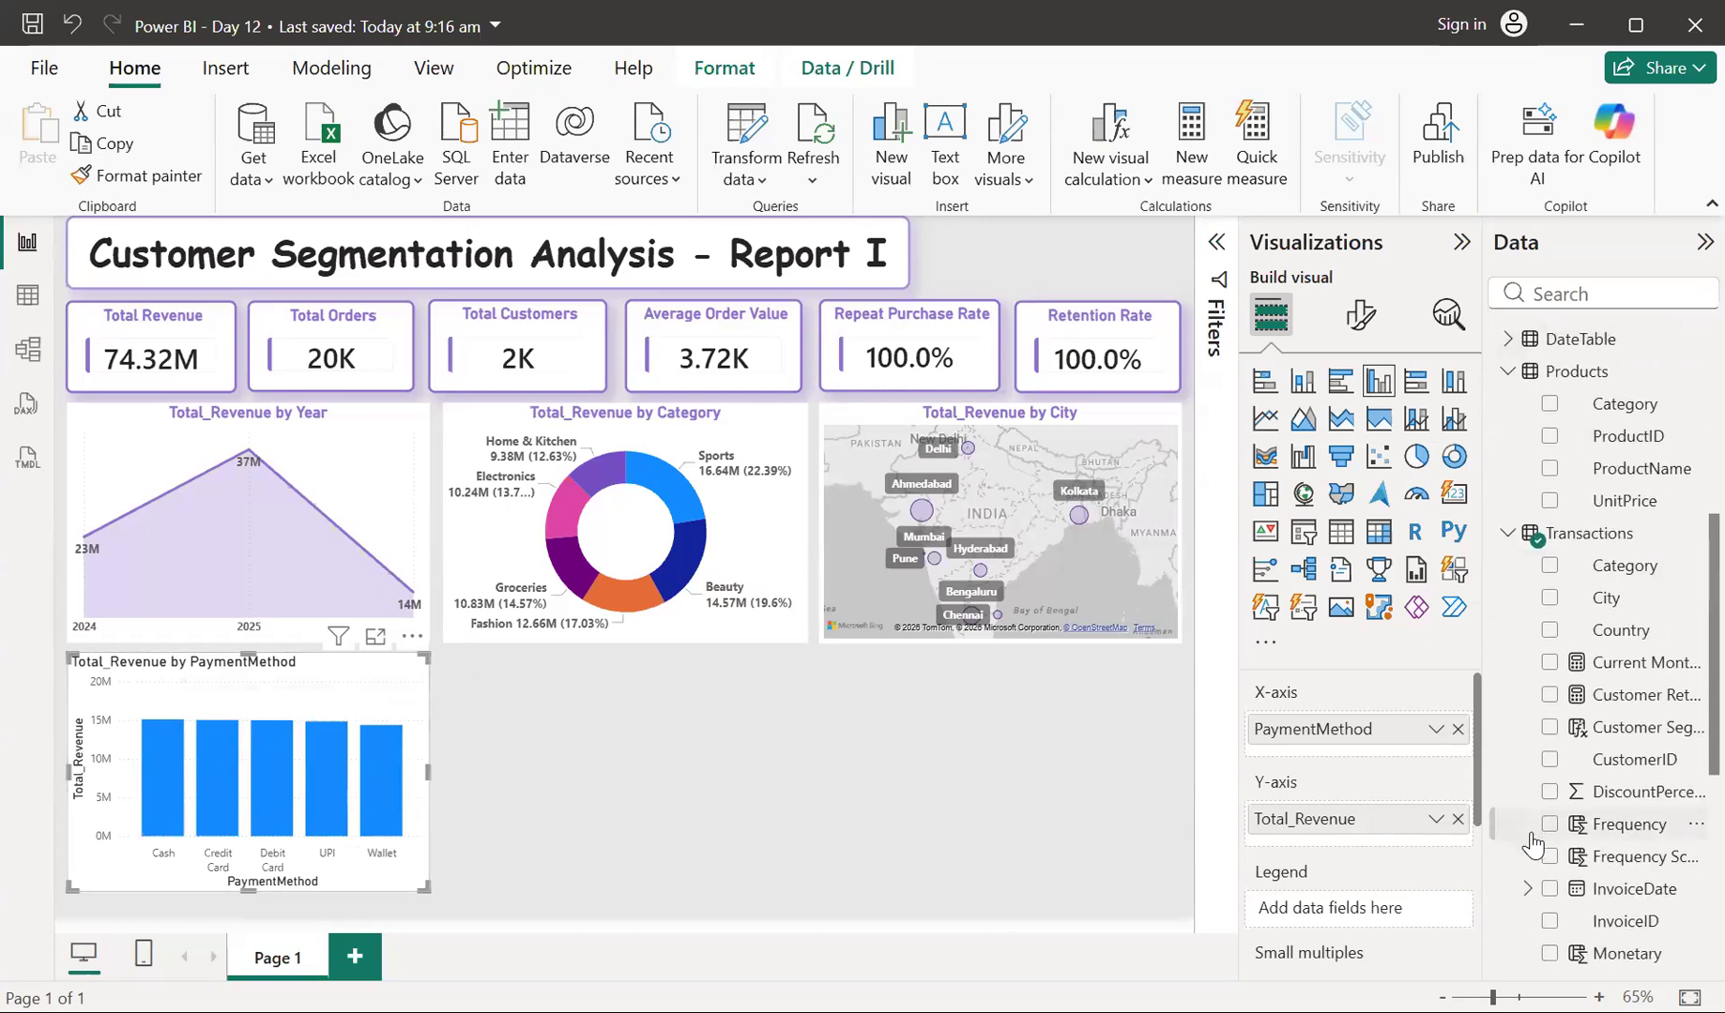
pyautogui.scroll(-3, 1533, 843)
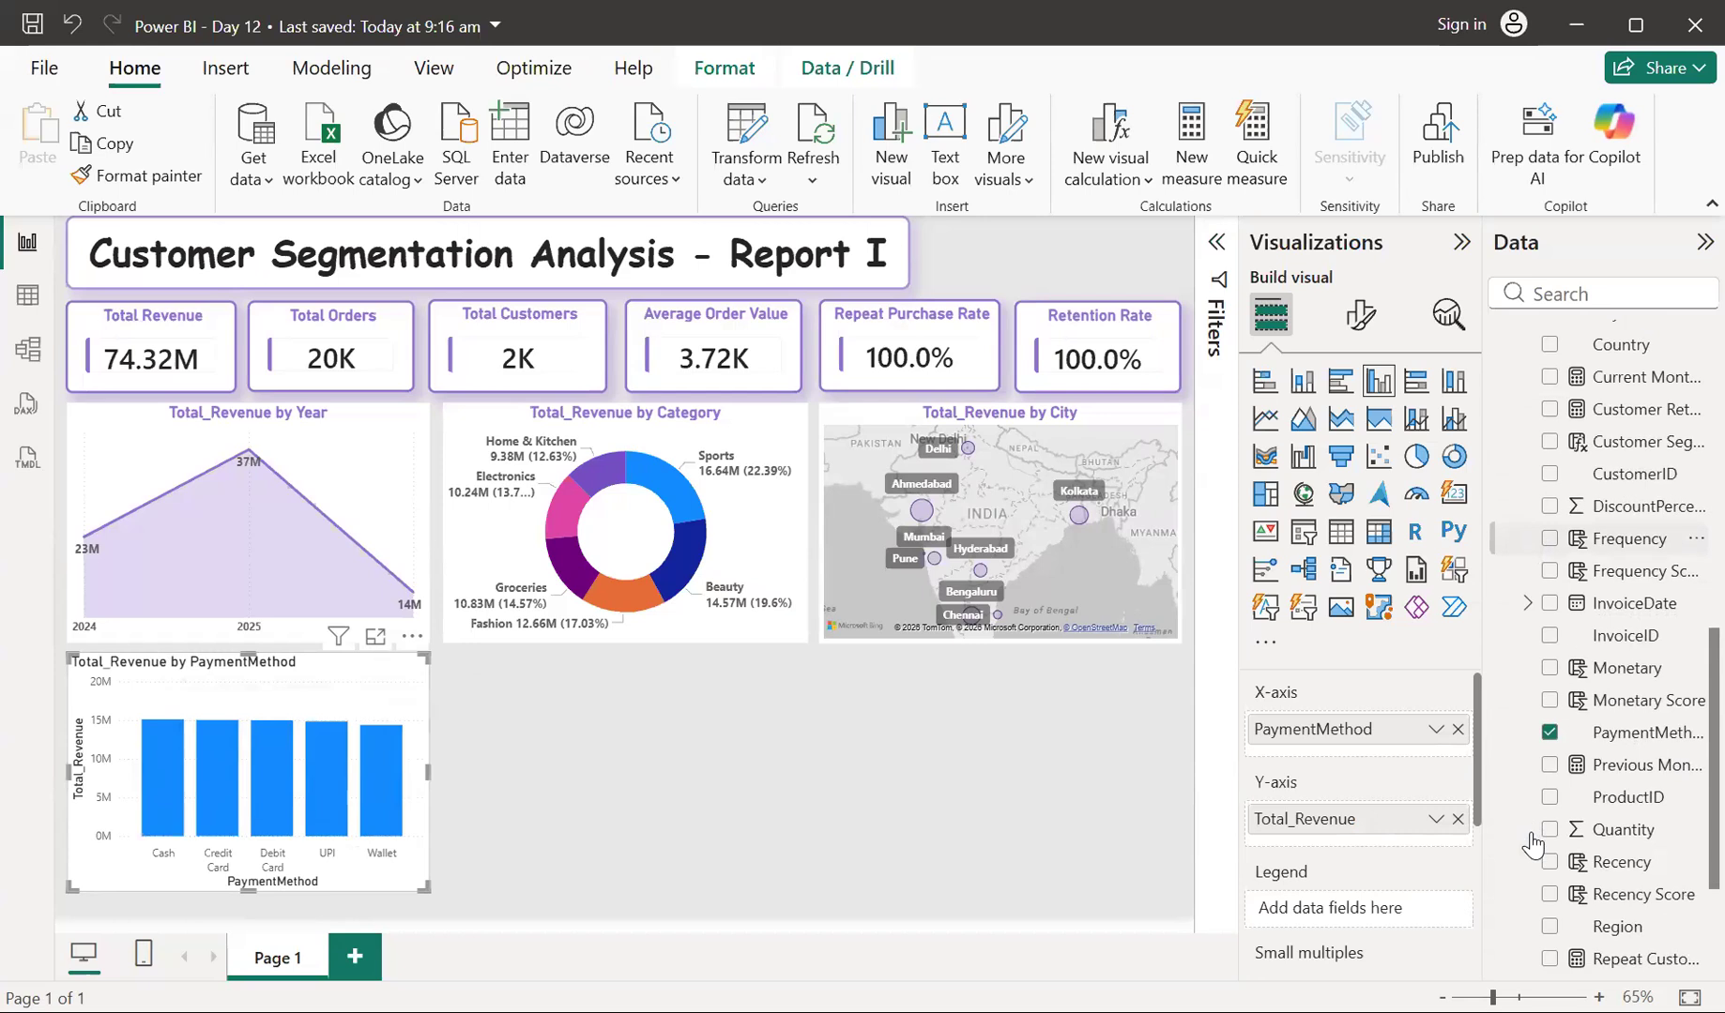
pyautogui.scroll(-2, 1533, 843)
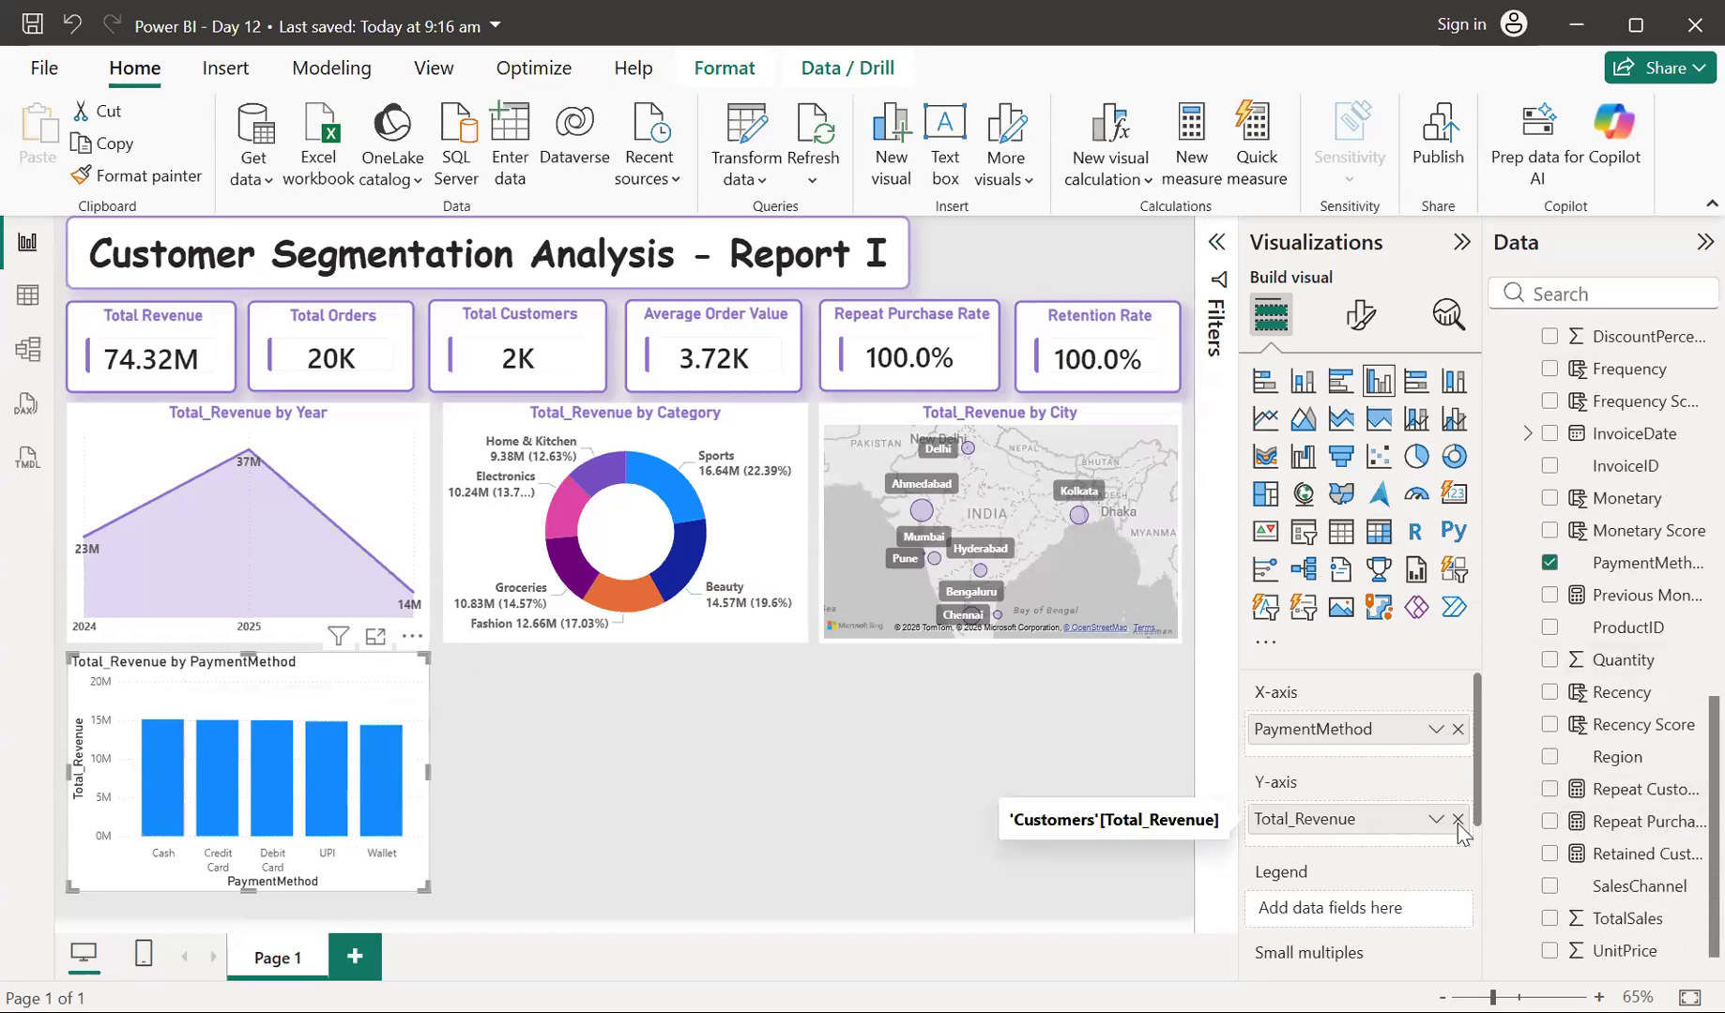
pyautogui.scroll(-1, 1635, 659)
pyautogui.scroll(1, 1635, 657)
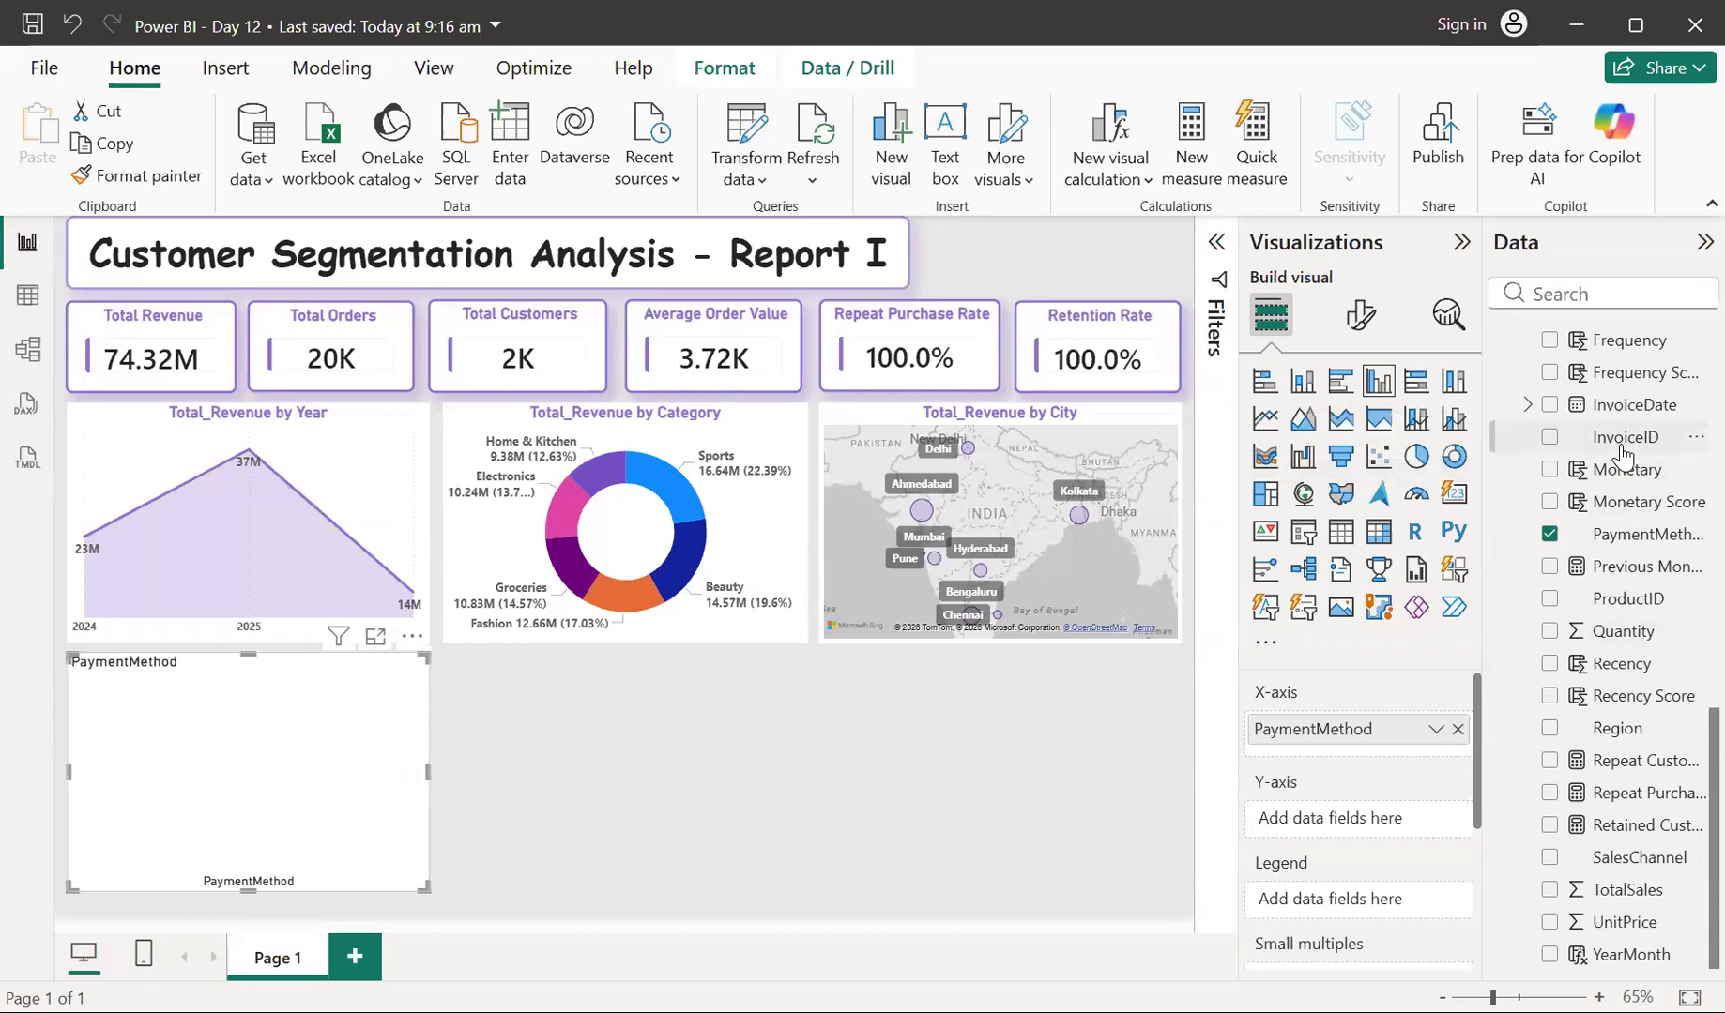
pyautogui.scroll(8, 1622, 469)
pyautogui.scroll(-1, 1618, 525)
pyautogui.moveTo(1602, 562); pyautogui.dragTo(1373, 822)
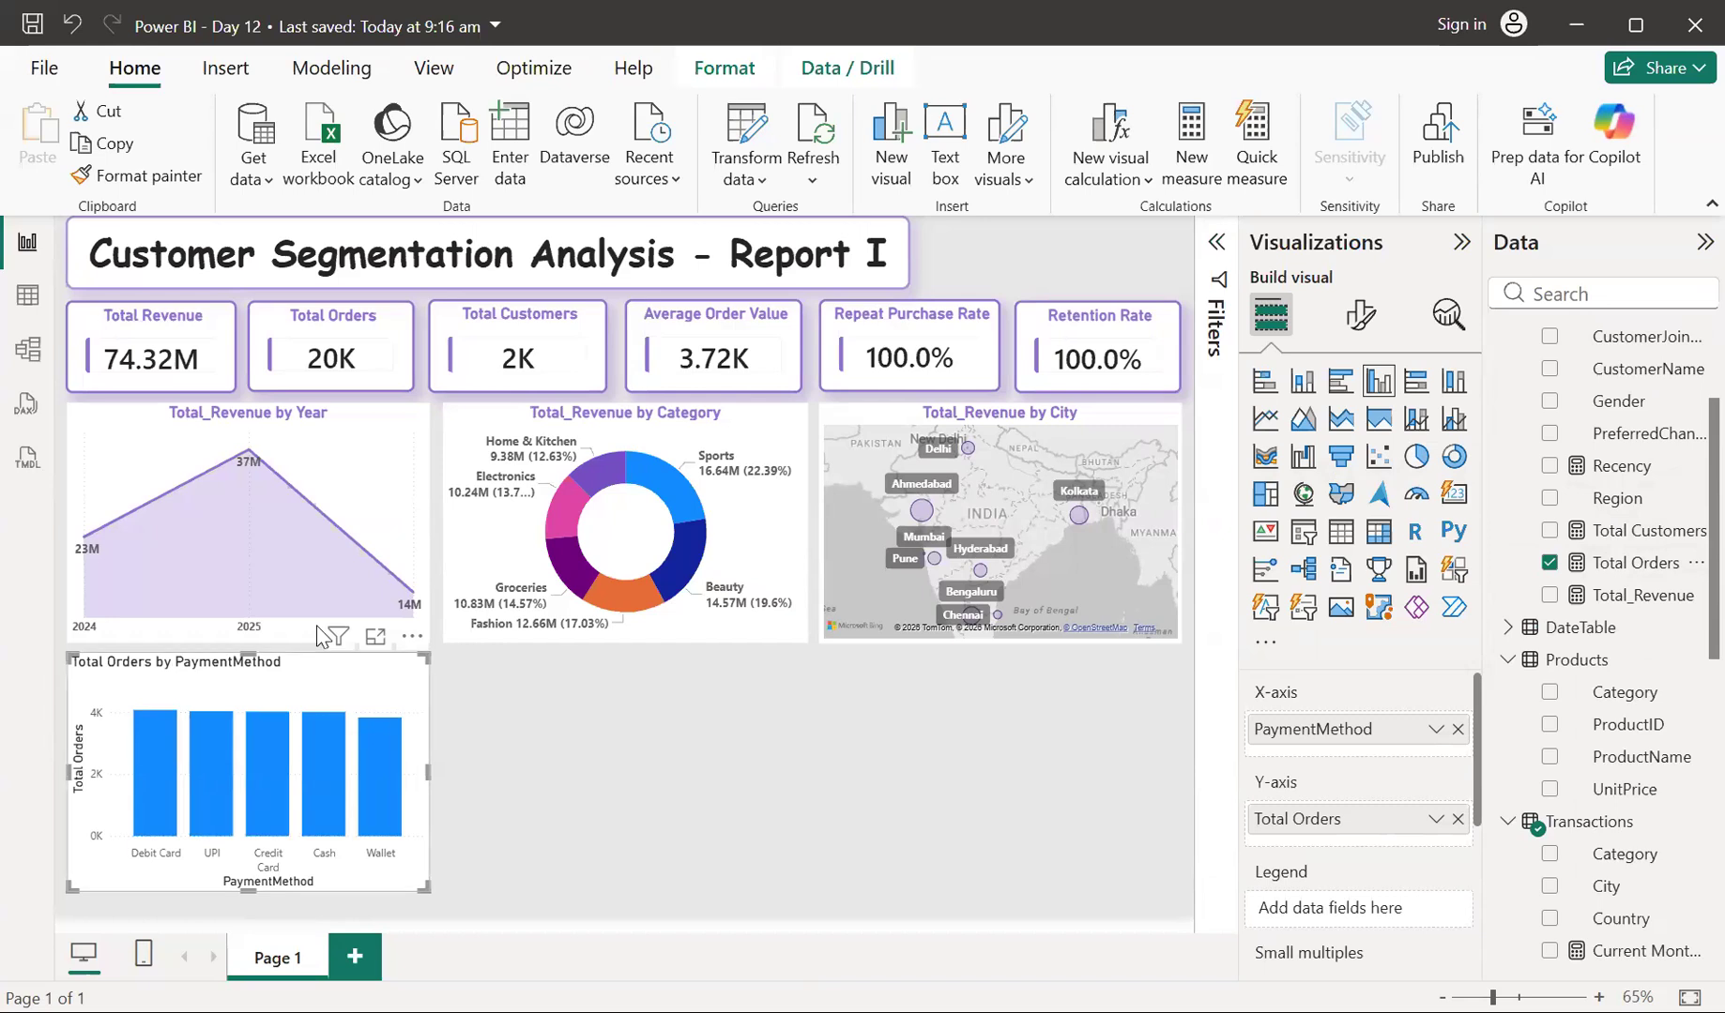
# Copy the formatting of the Total_Revenue by Year chart onto the Total Orders by PaymentMethod chart with Format painter
pyautogui.click(389, 434)
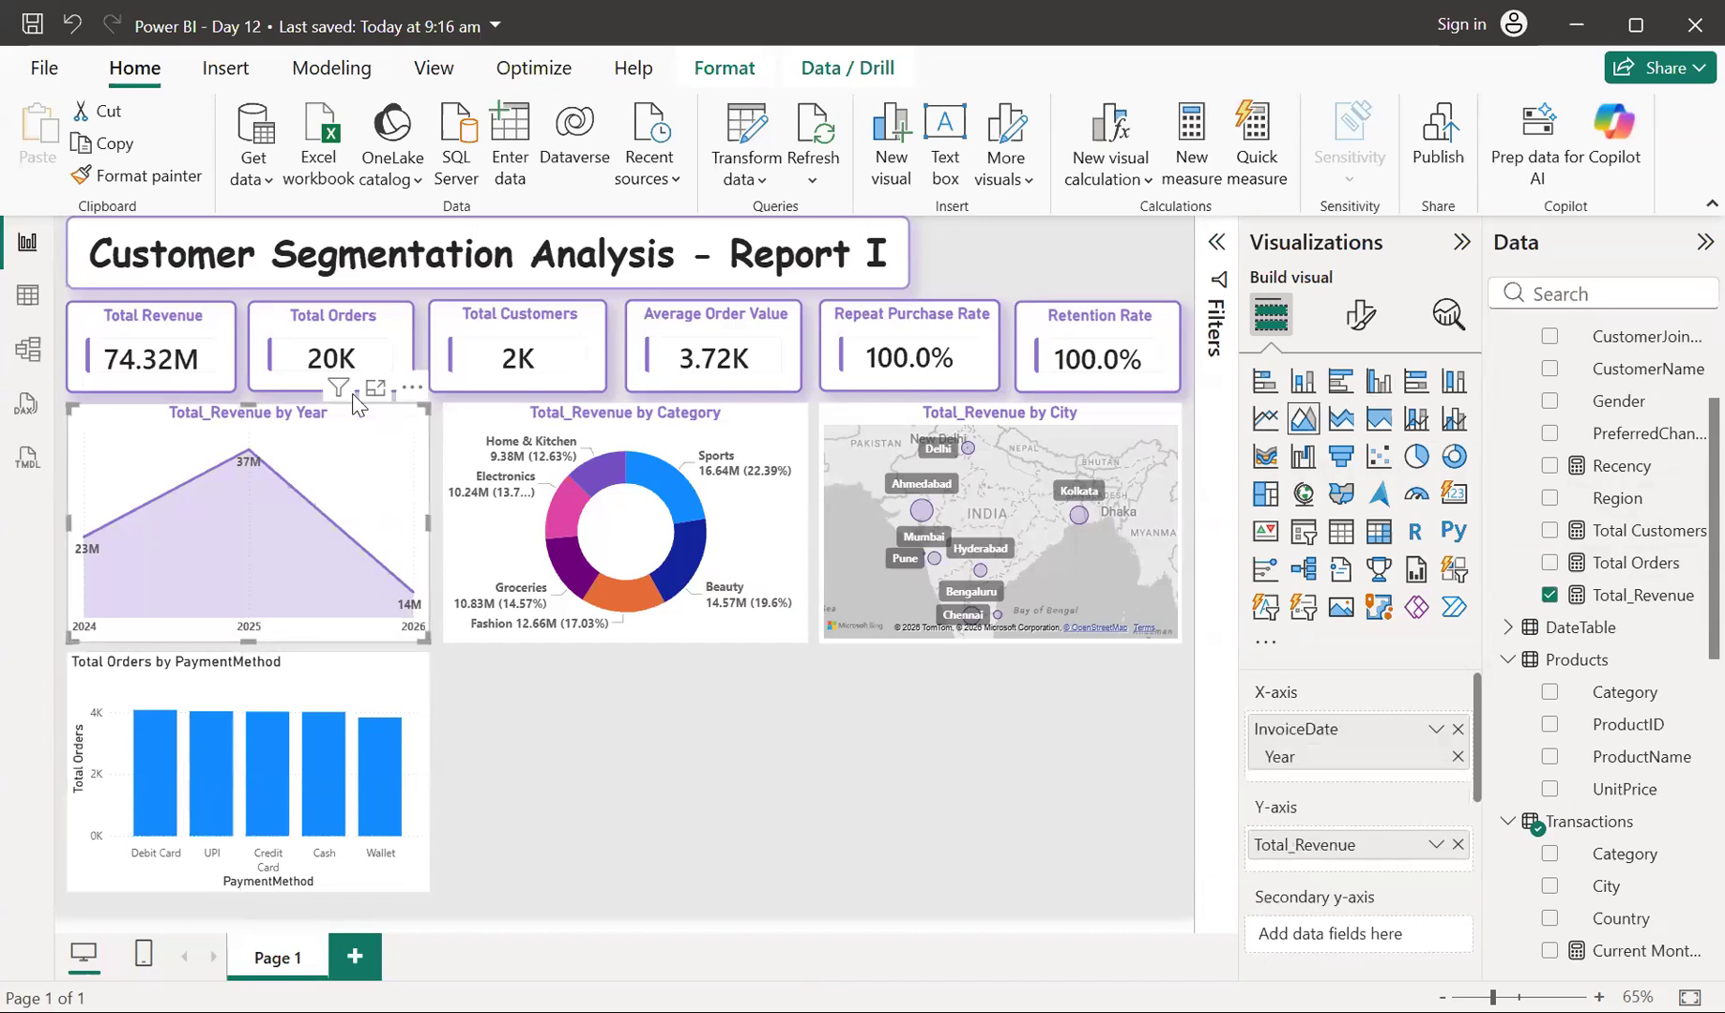
pyautogui.click(141, 175)
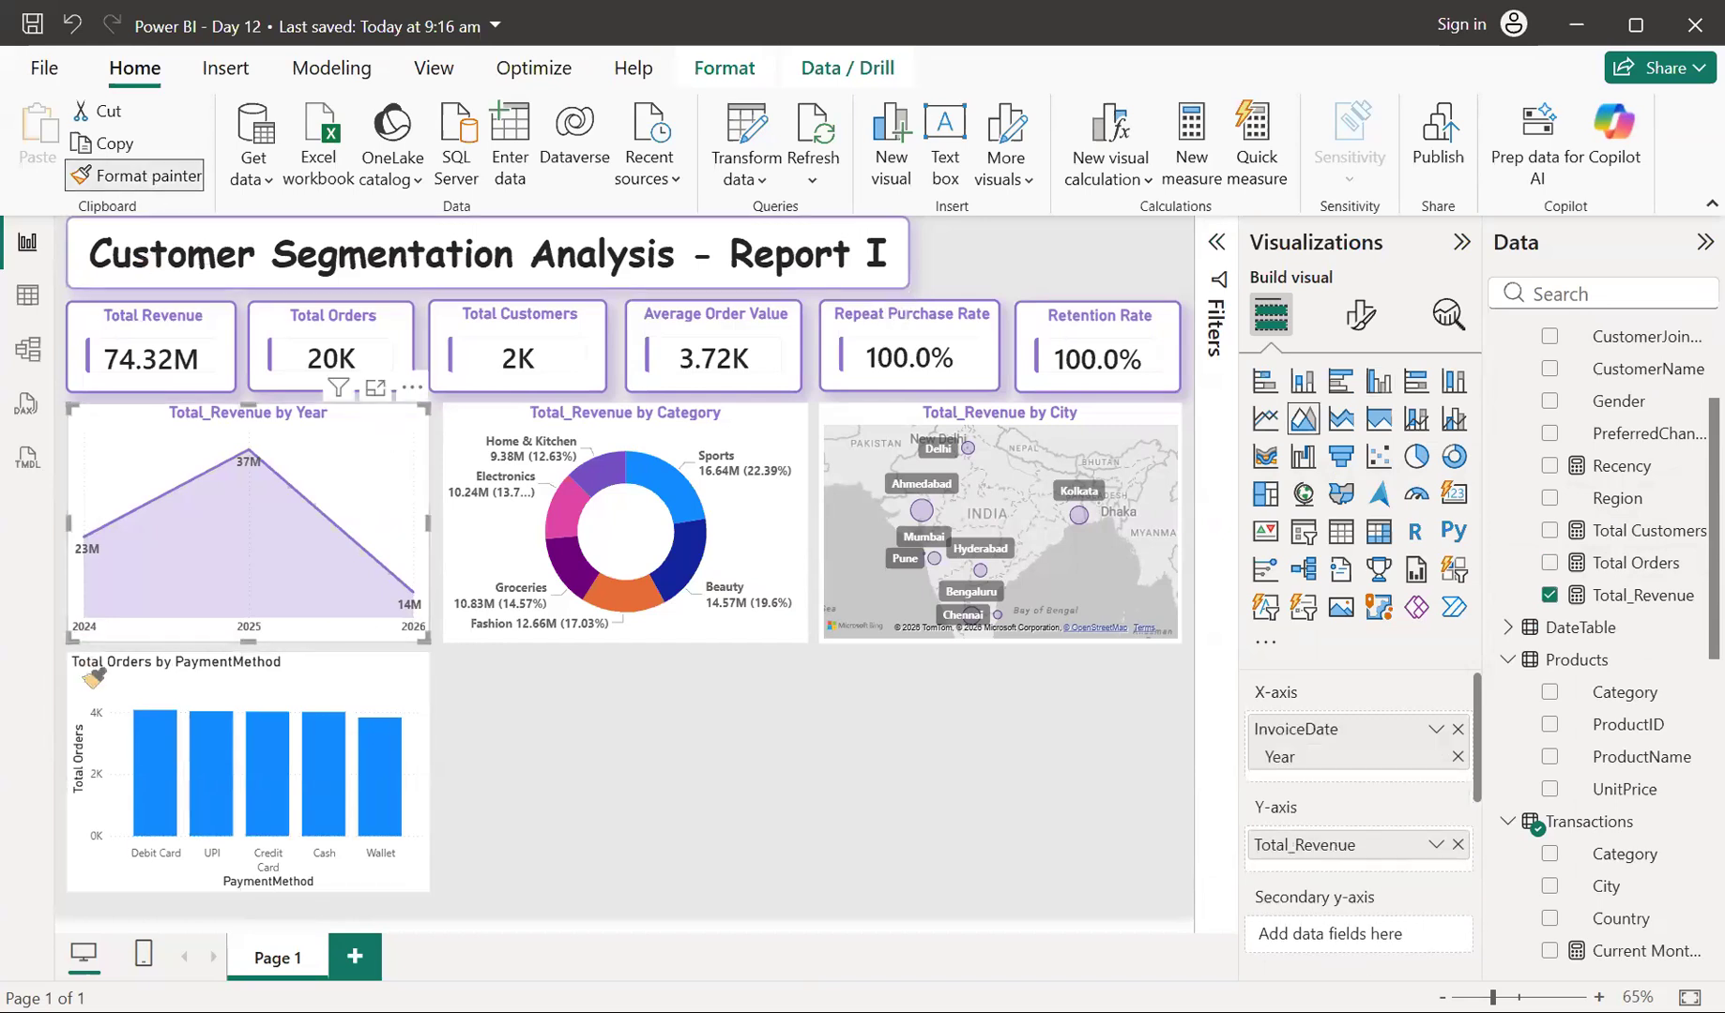
pyautogui.click(82, 667)
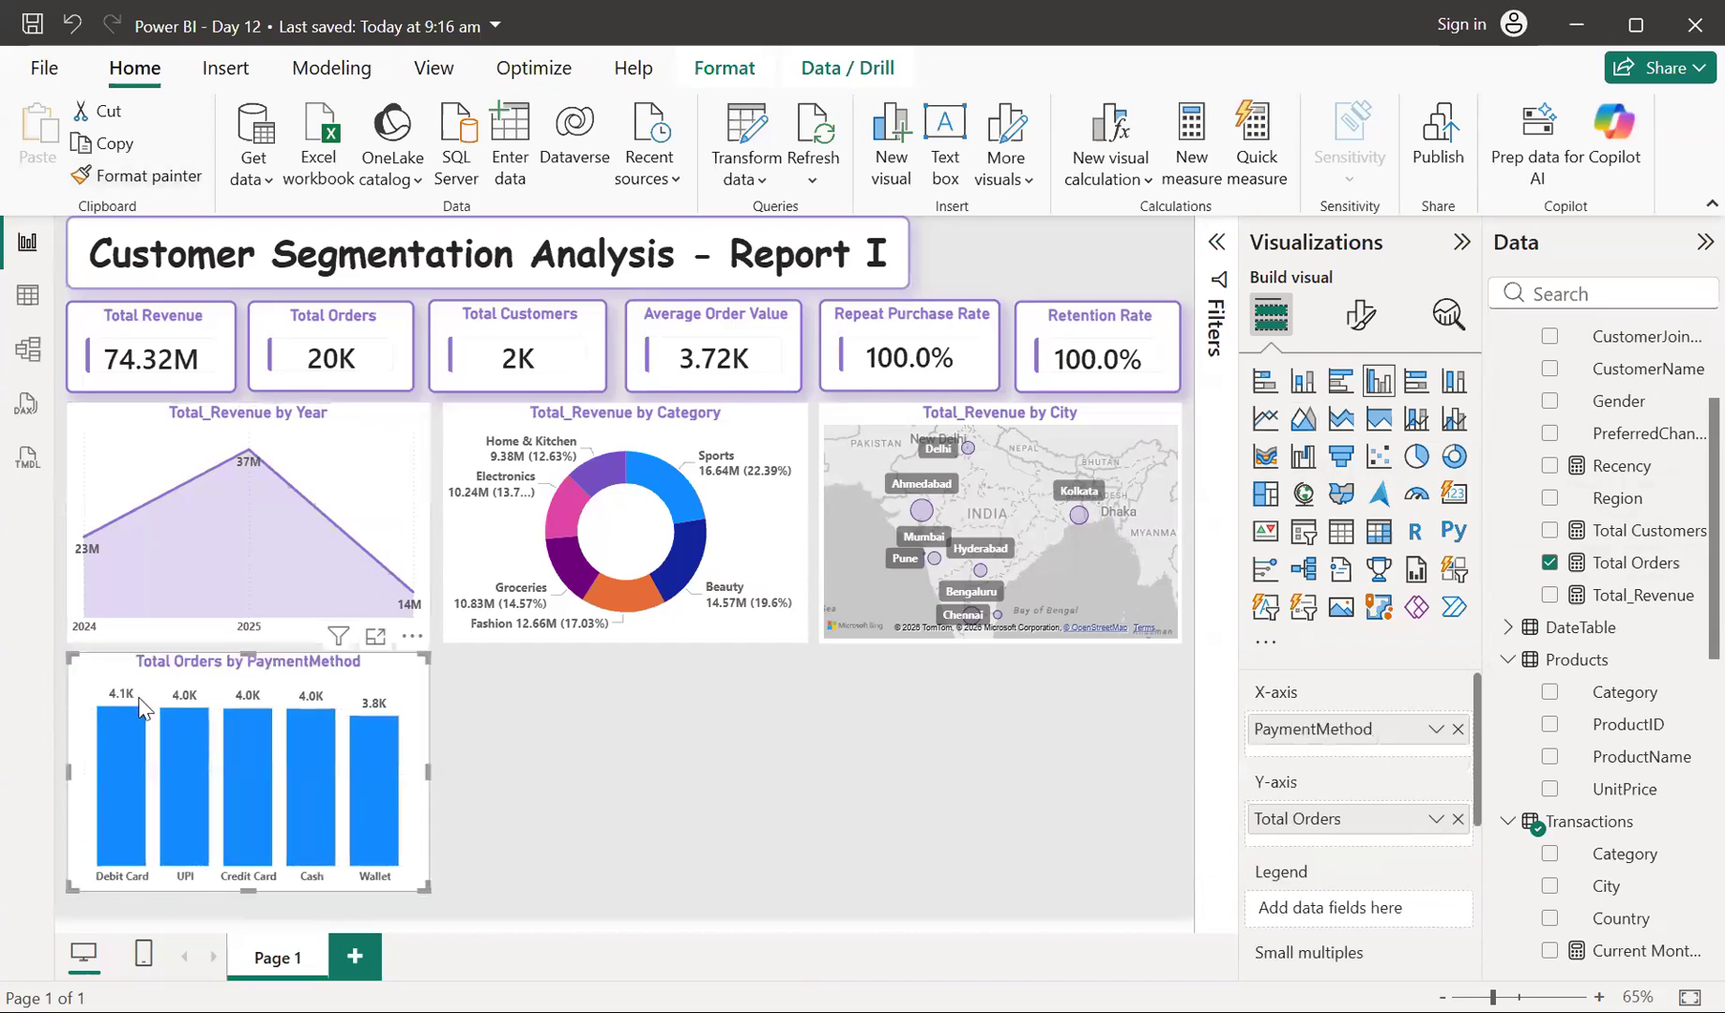
# Open the Total Orders by PaymentMethod chart in focus mode and inspect the Debit Card column's order count
pyautogui.moveTo(304, 734)
pyautogui.click(375, 638)
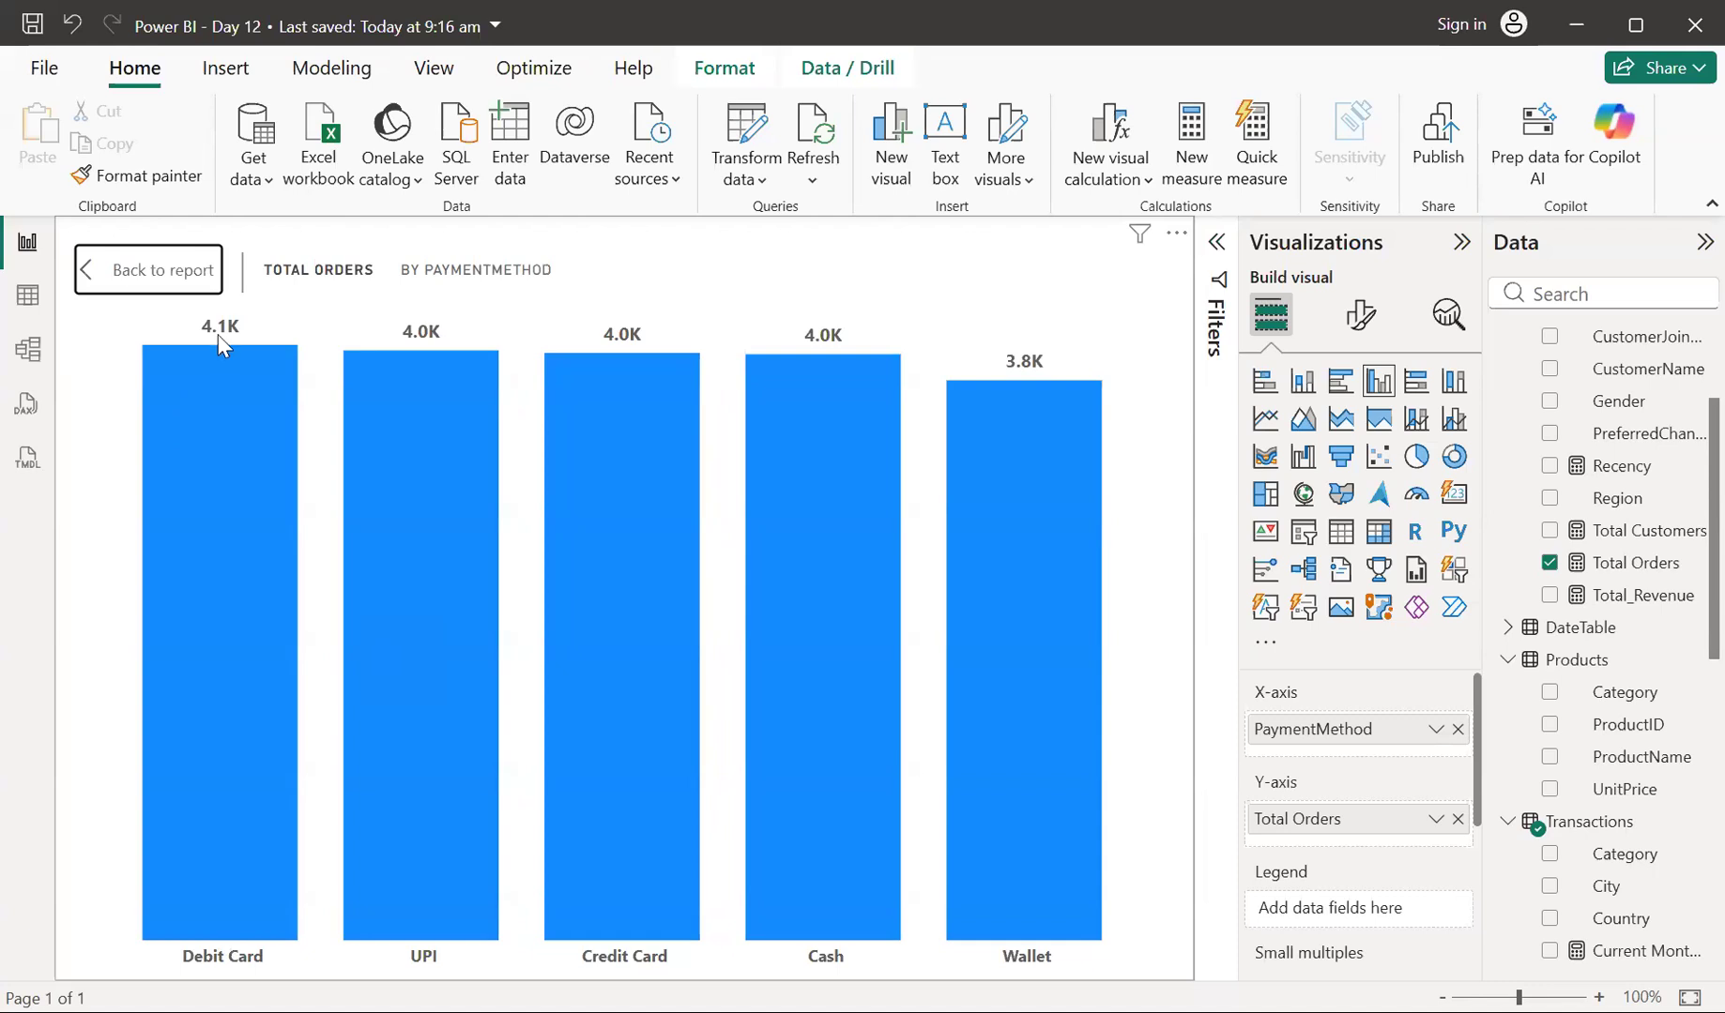
pyautogui.moveTo(225, 672)
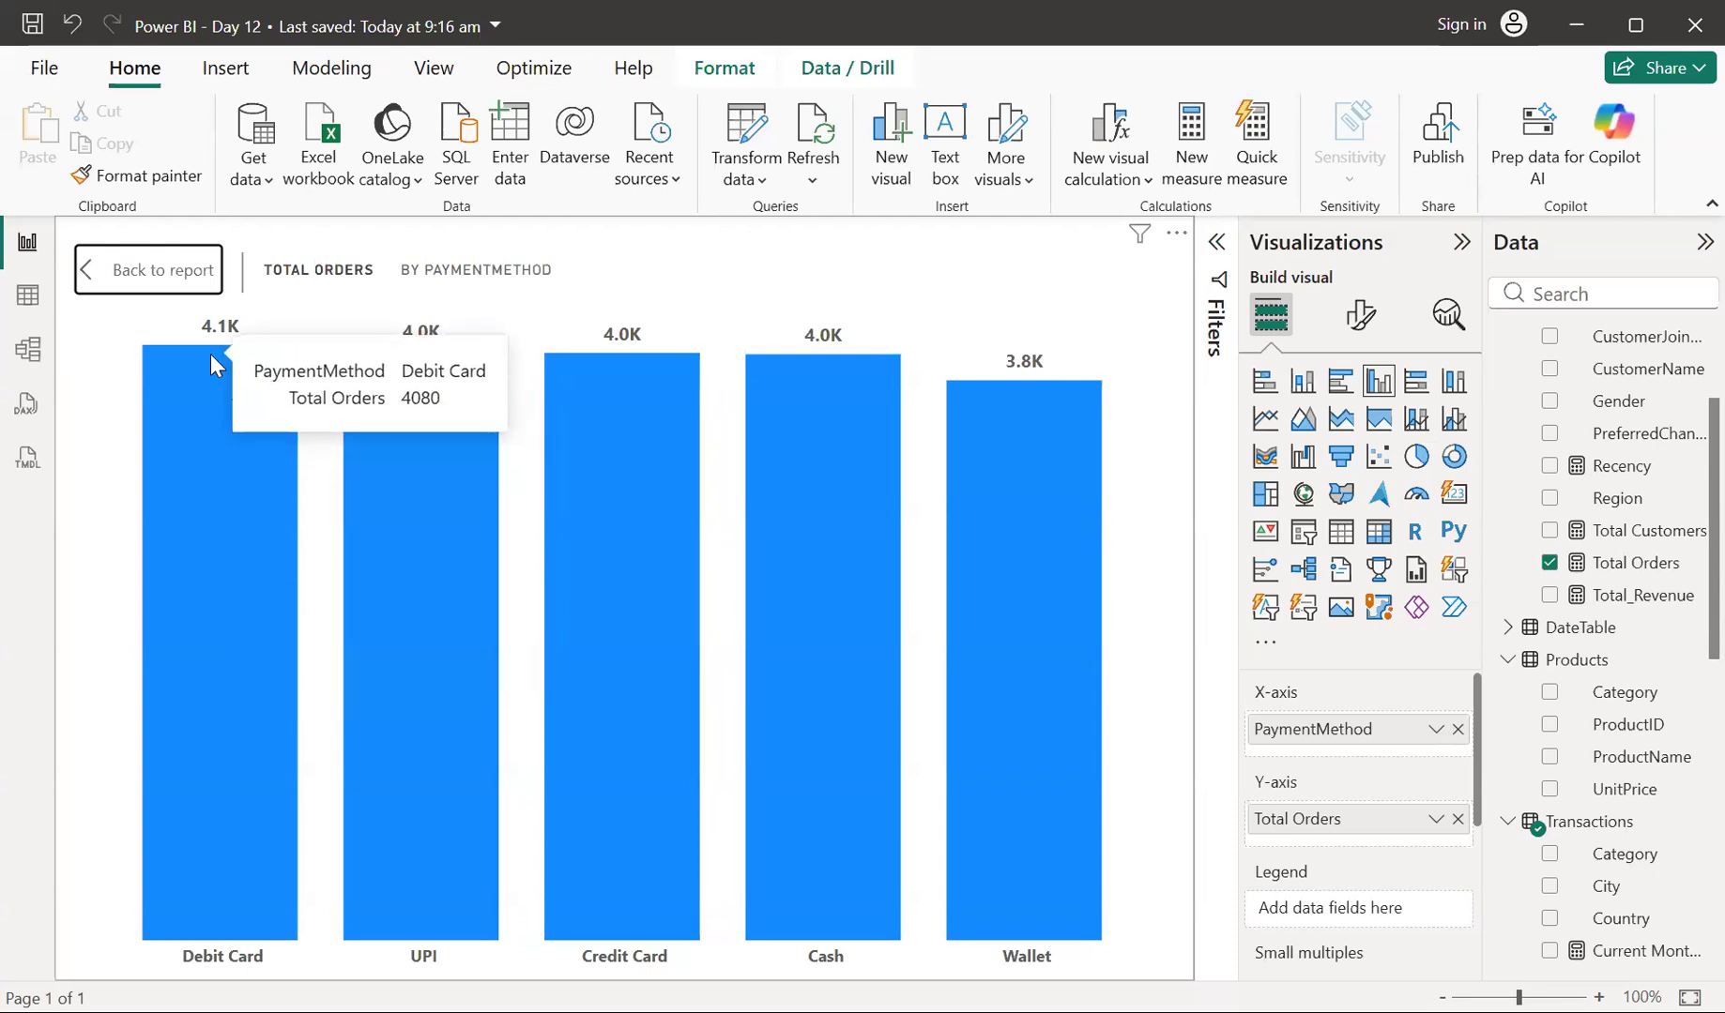
# Inspect the order counts of the UPI, Credit Card, Cash and Wallet columns, and return to the report page
pyautogui.moveTo(402, 448)
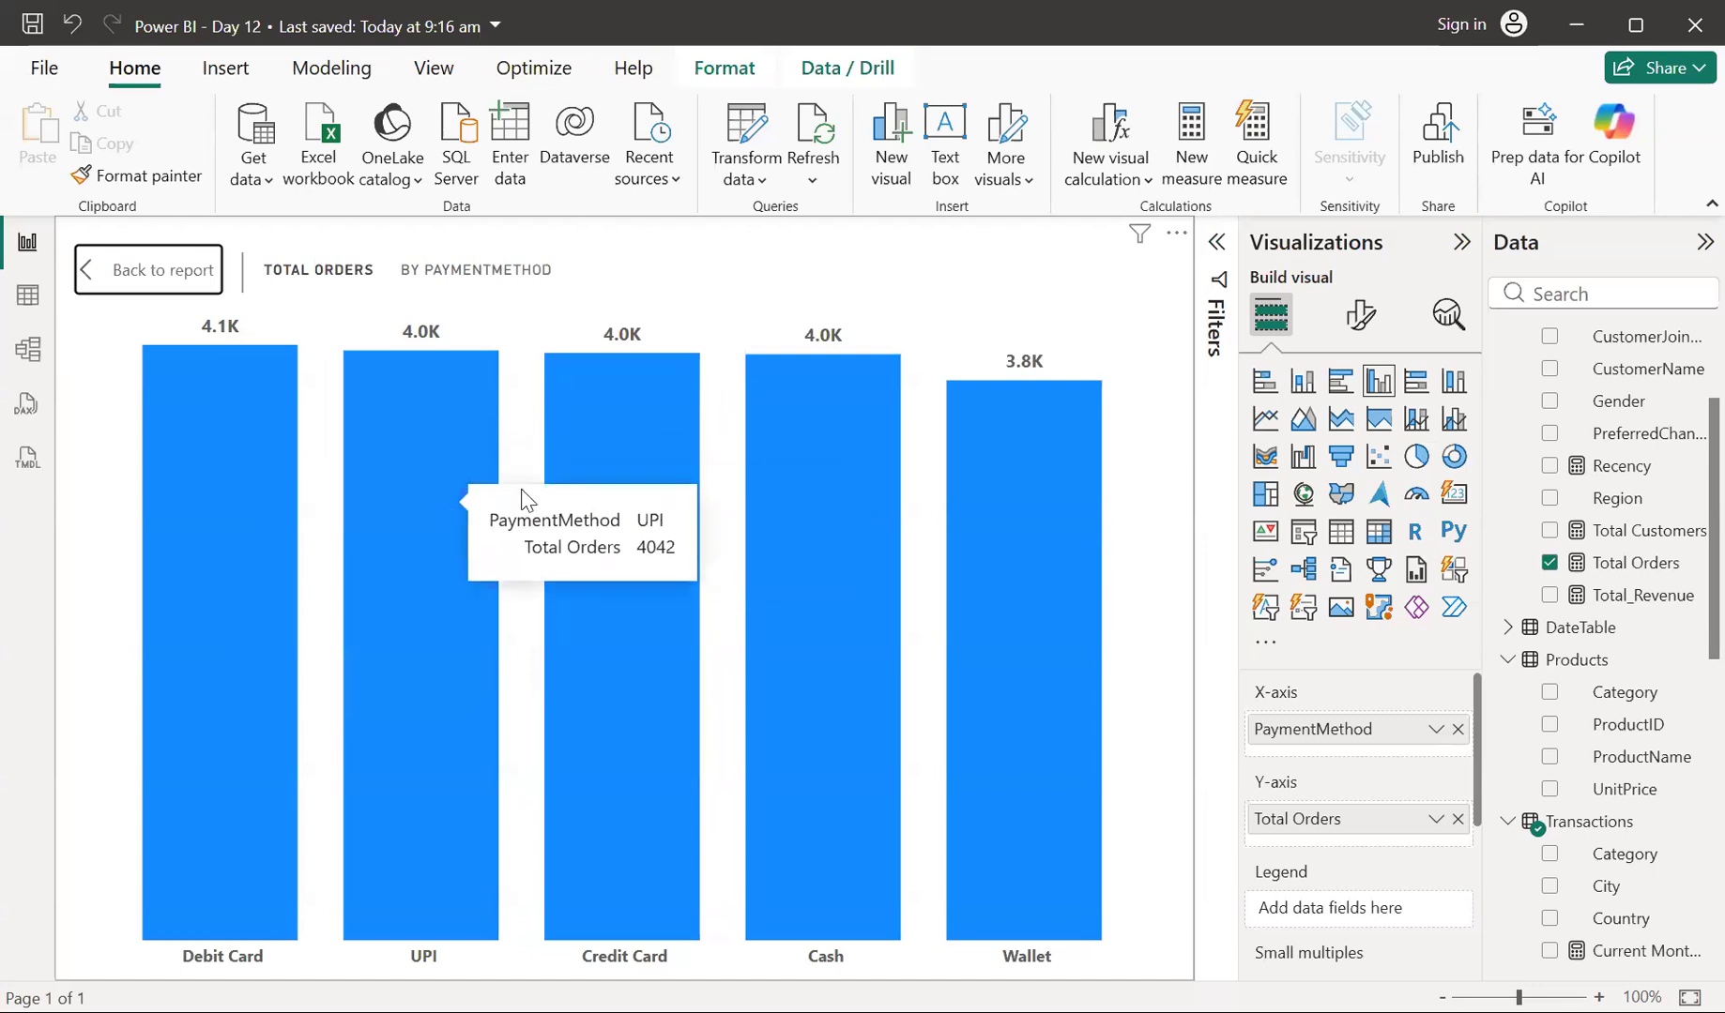
pyautogui.moveTo(618, 469)
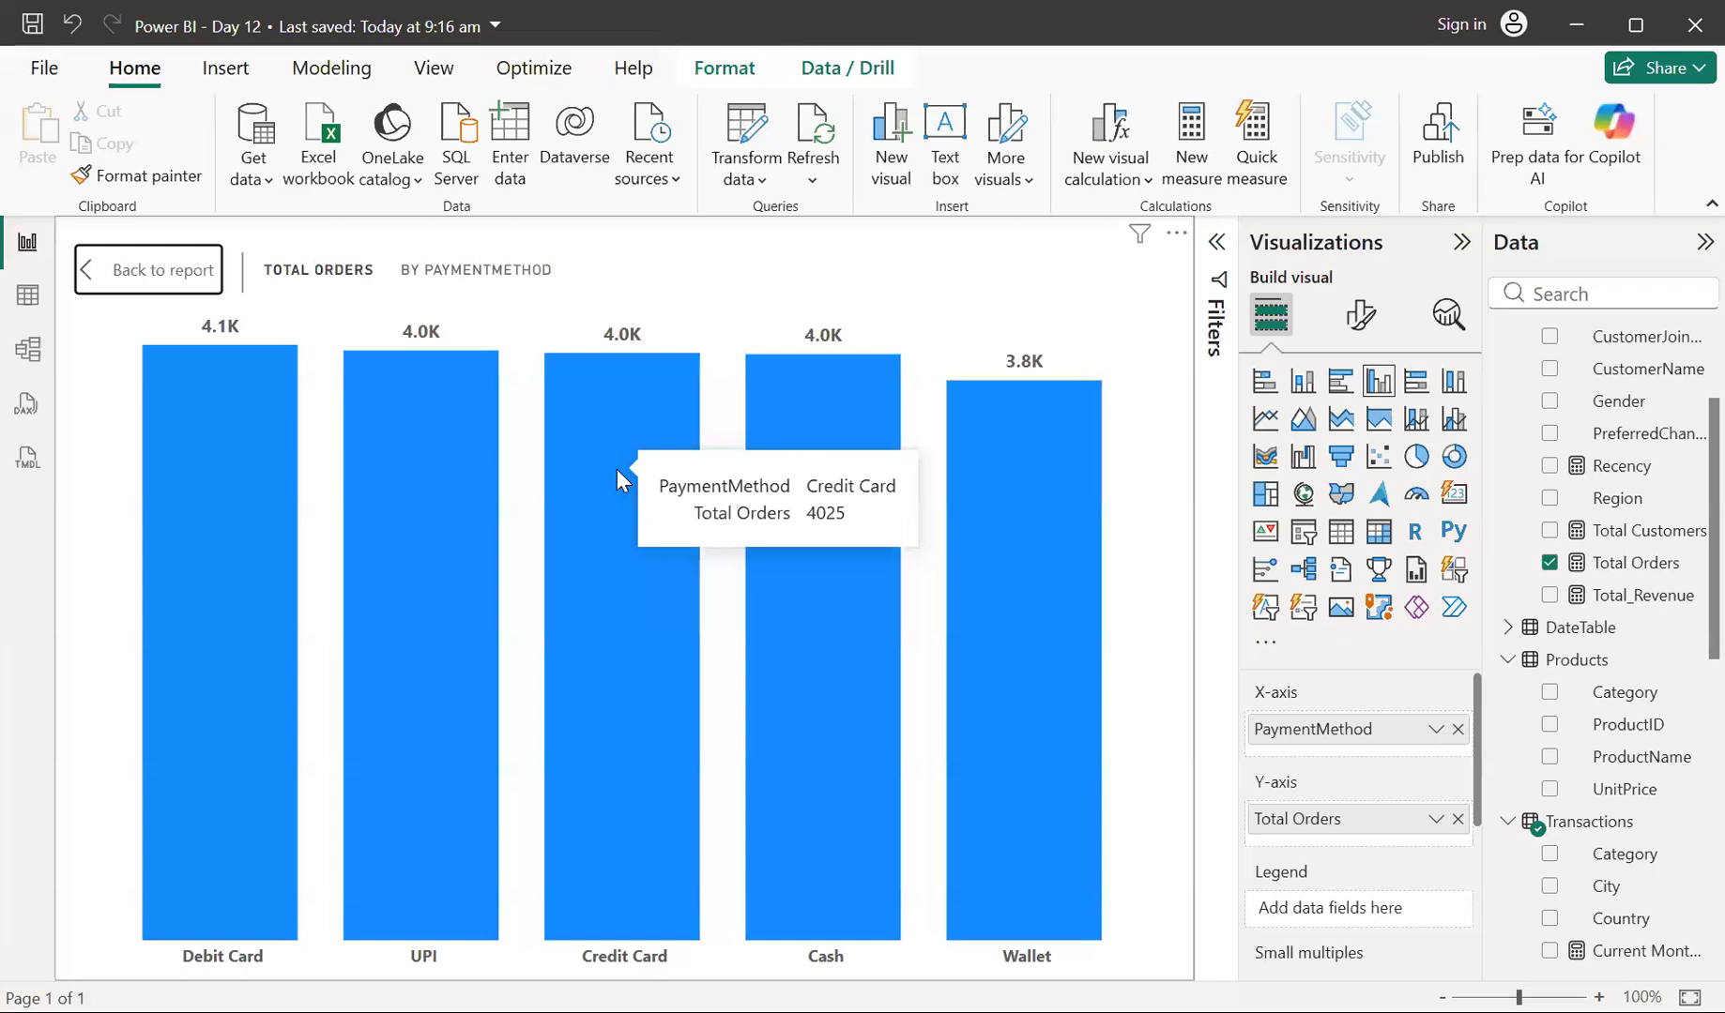
pyautogui.moveTo(802, 525)
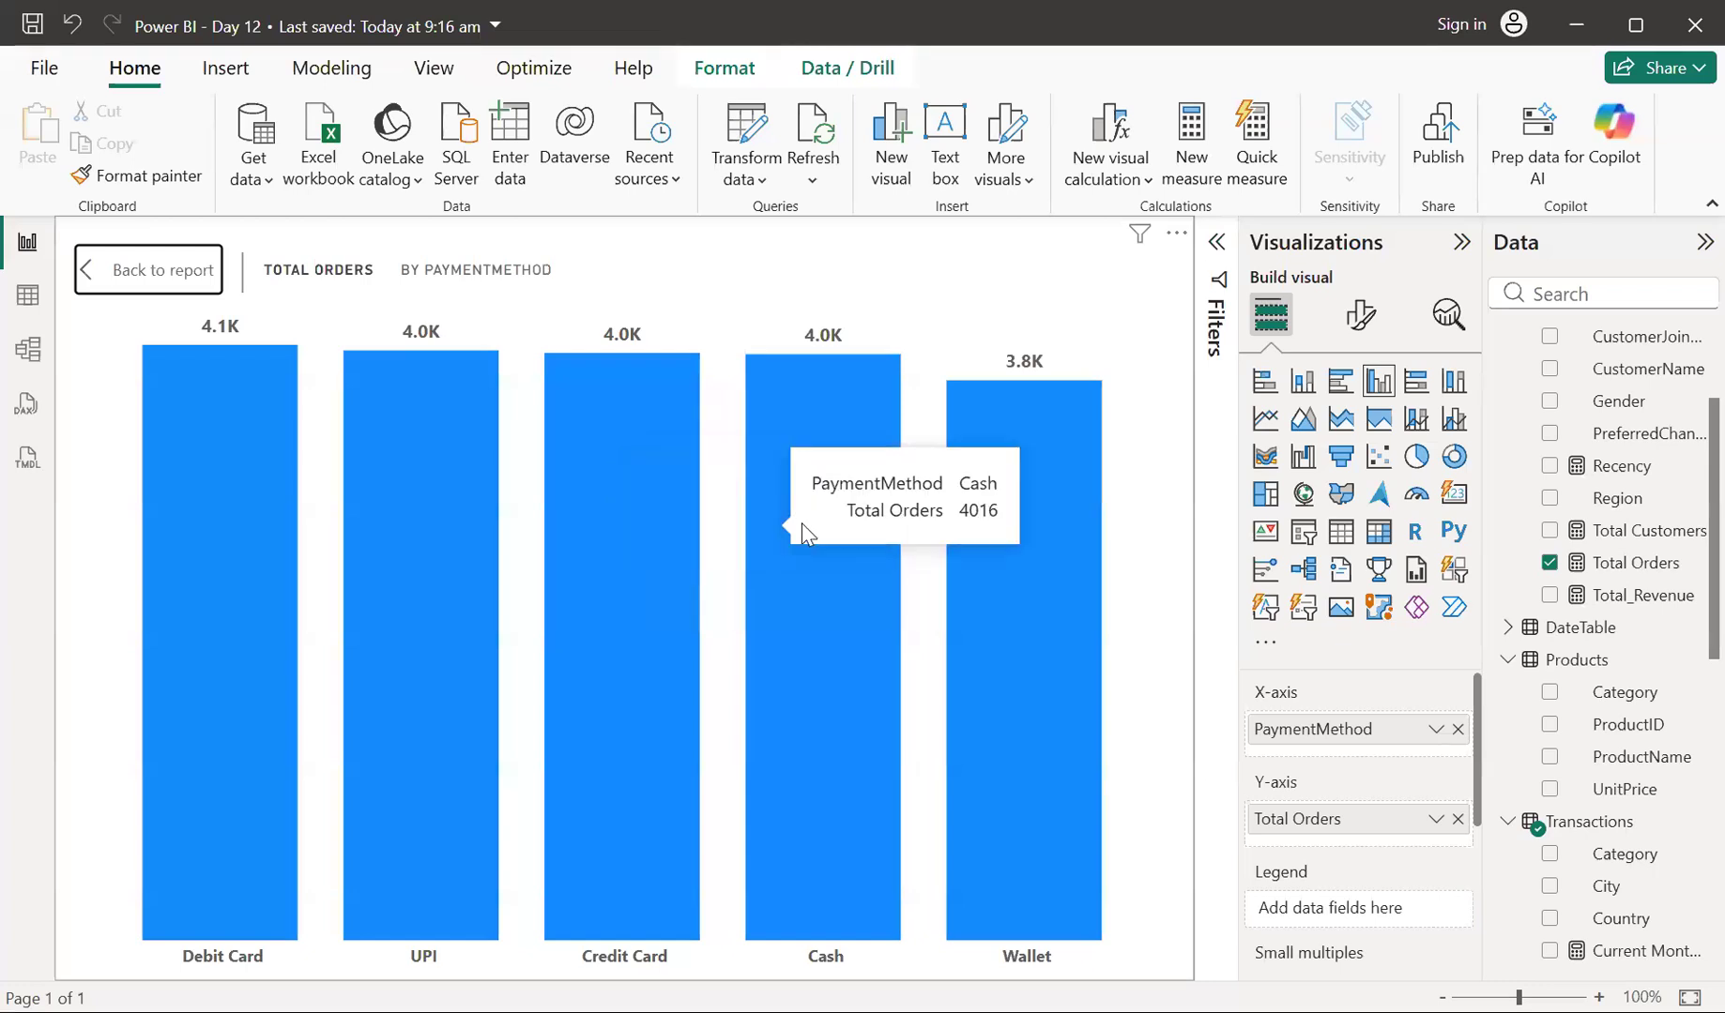
pyautogui.moveTo(1002, 543)
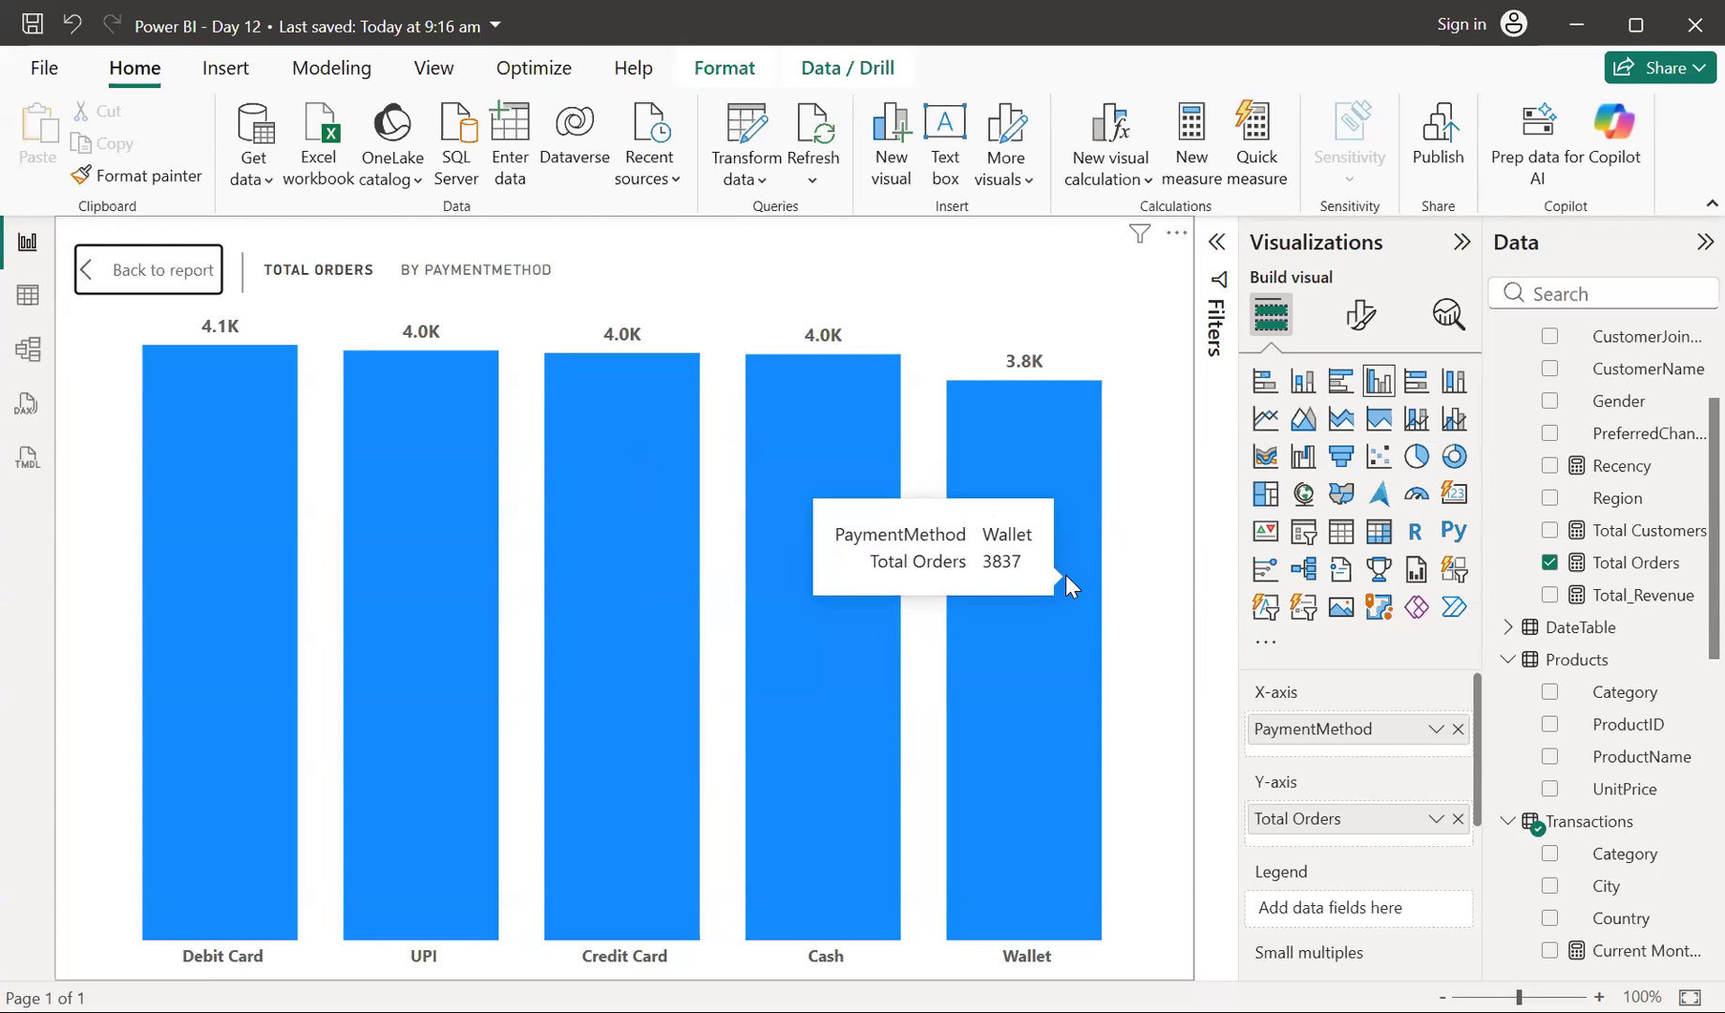
pyautogui.click(141, 281)
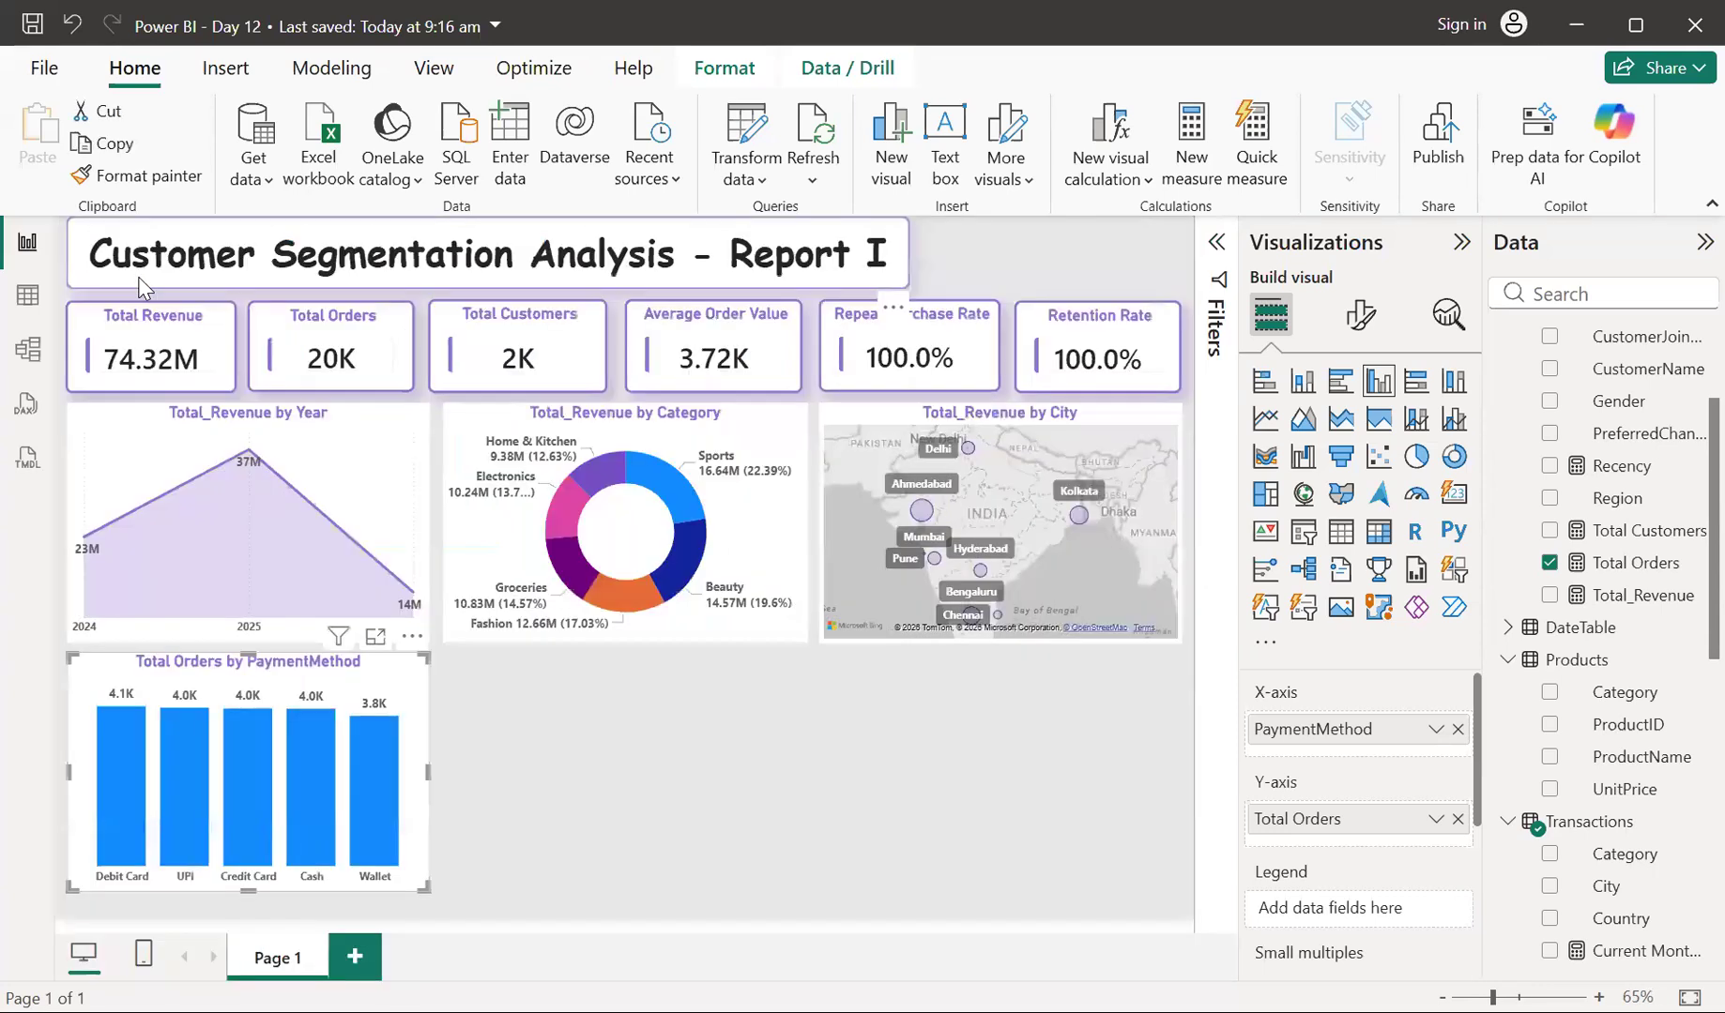
# Recolor all columns of the Total Orders by PaymentMethod chart light purple in focus mode, and return to the report page
pyautogui.click(376, 639)
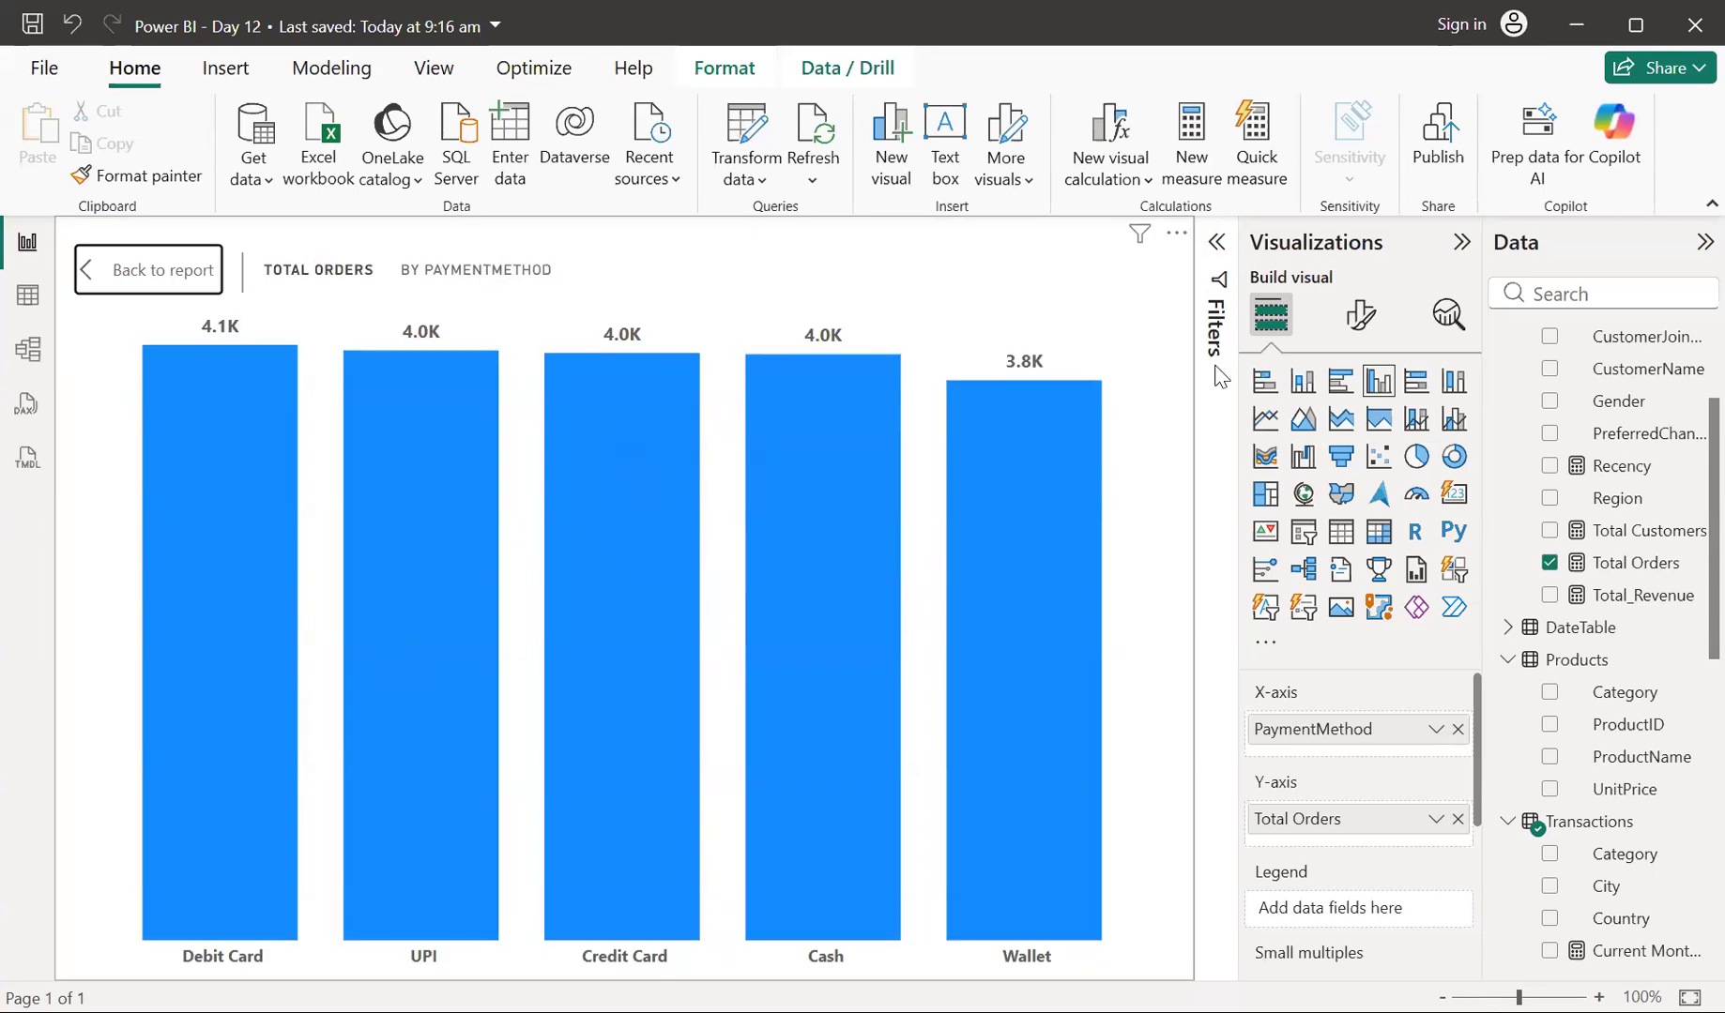
pyautogui.click(1359, 313)
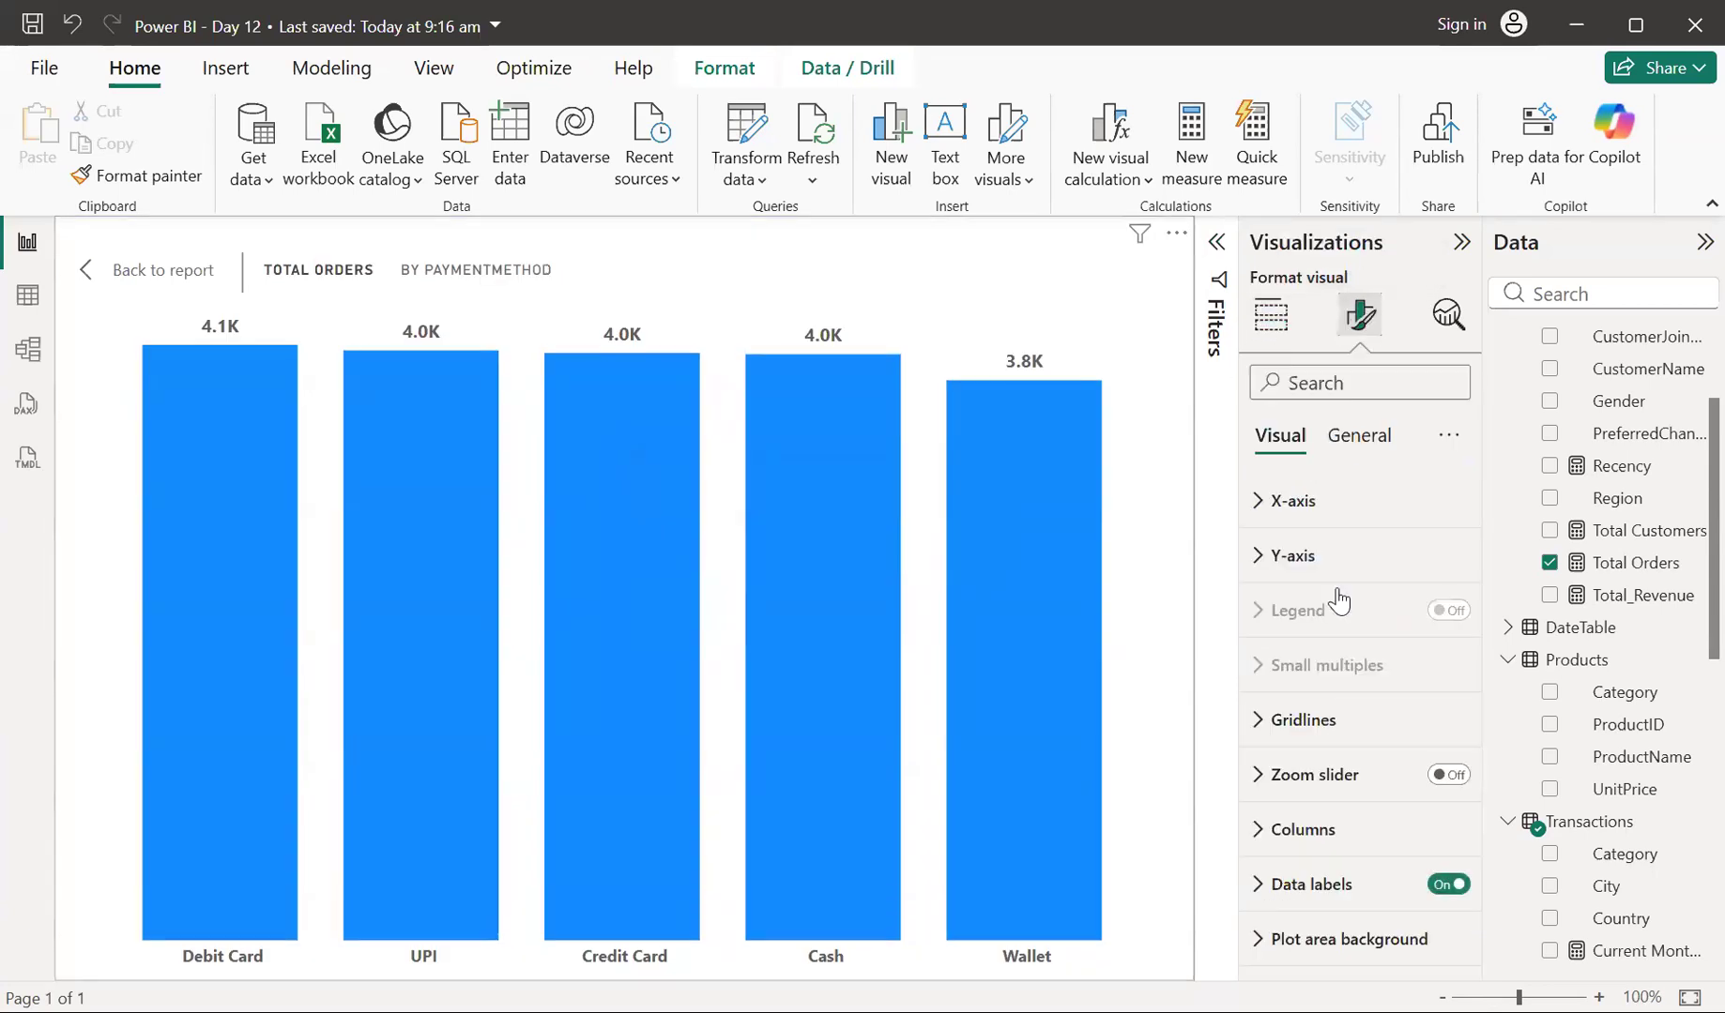
pyautogui.click(1273, 842)
pyautogui.scroll(-2, 1304, 751)
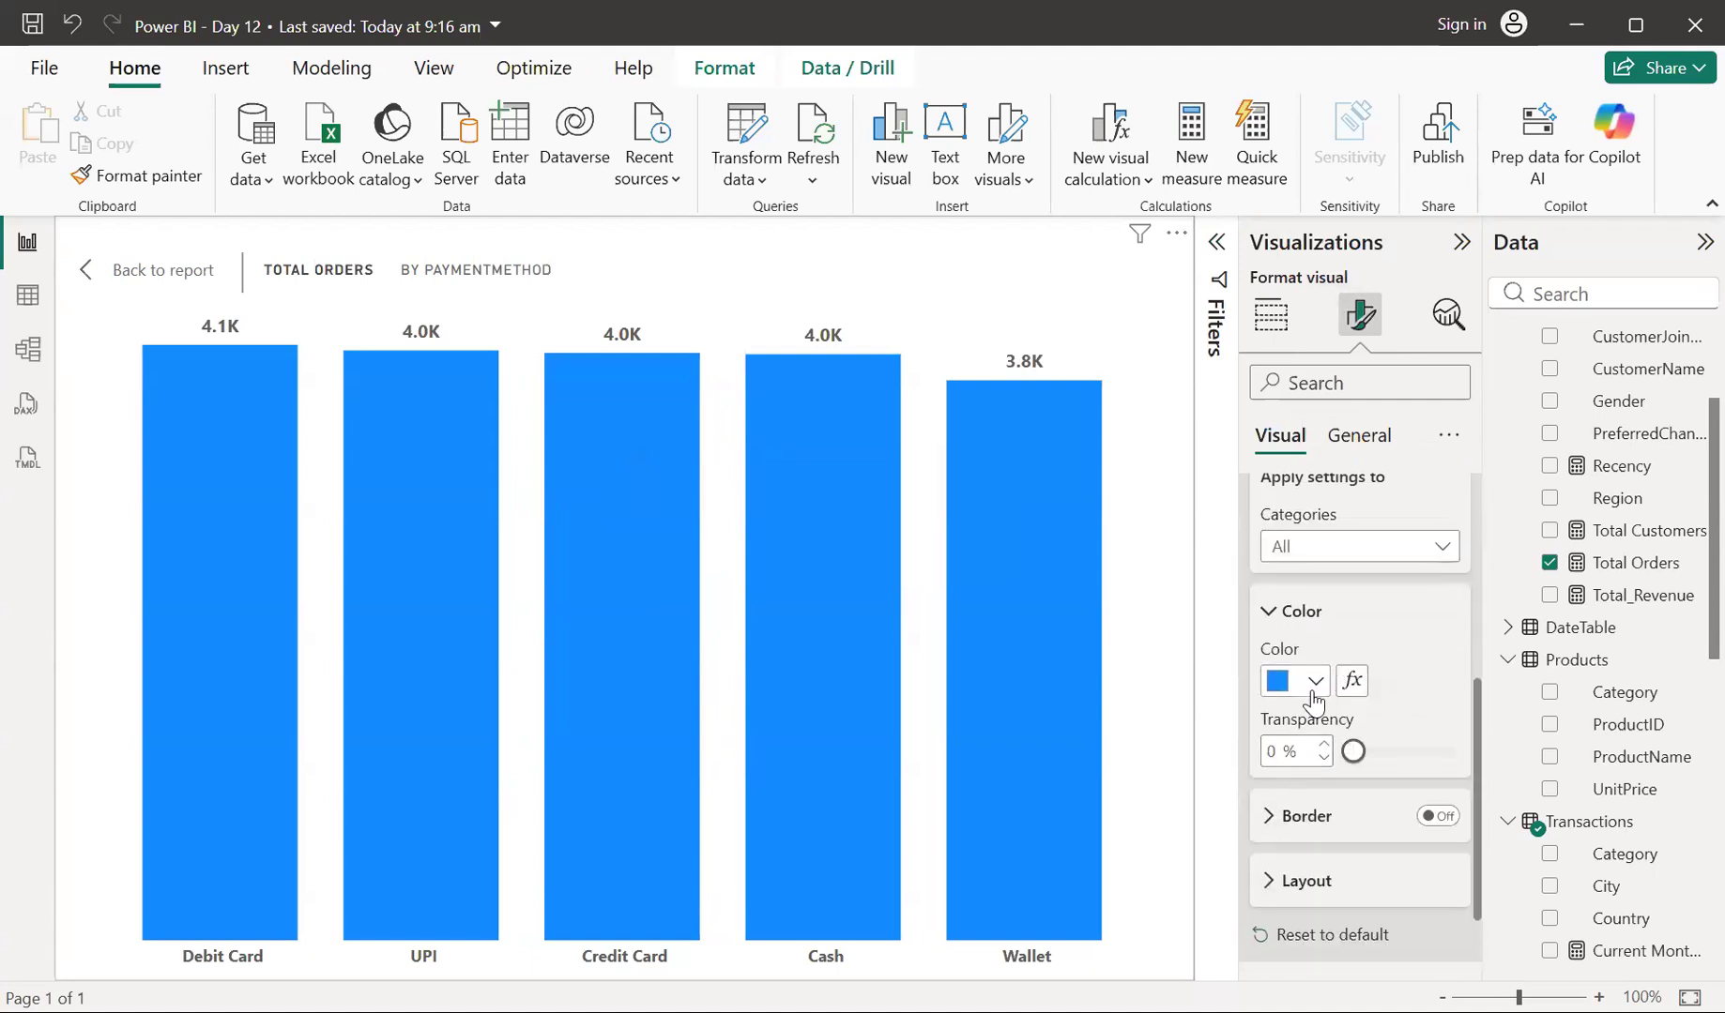
pyautogui.click(1310, 692)
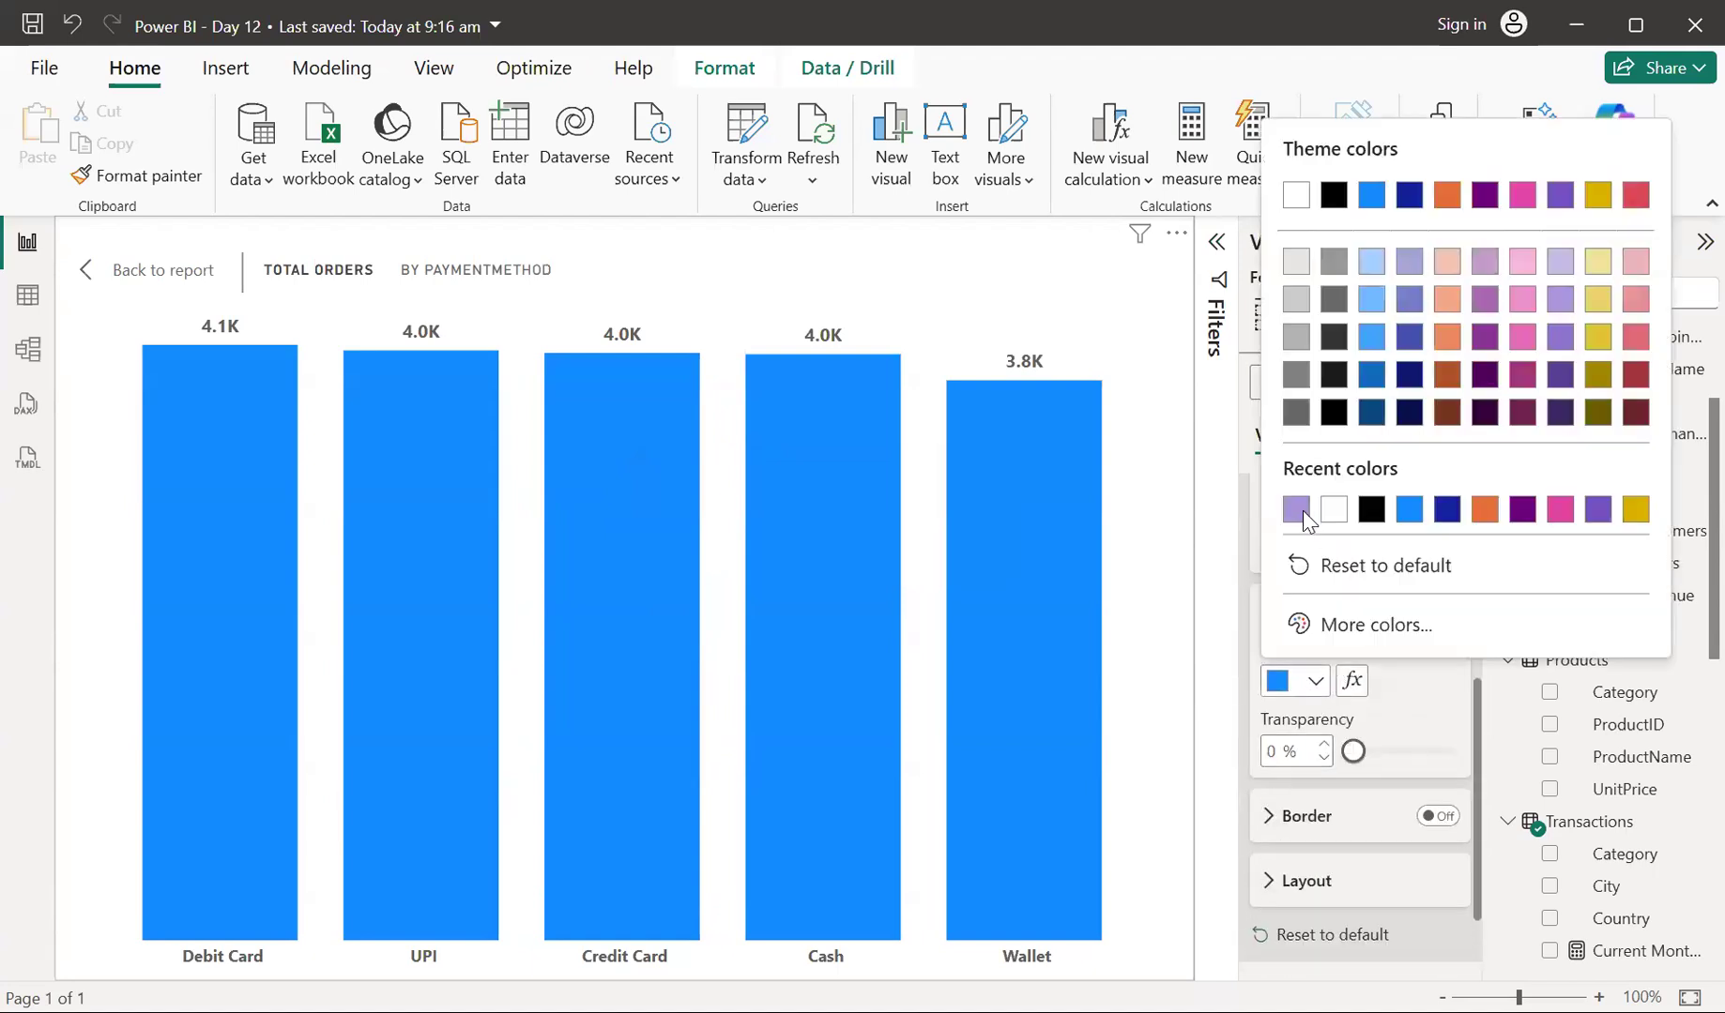
pyautogui.click(1303, 509)
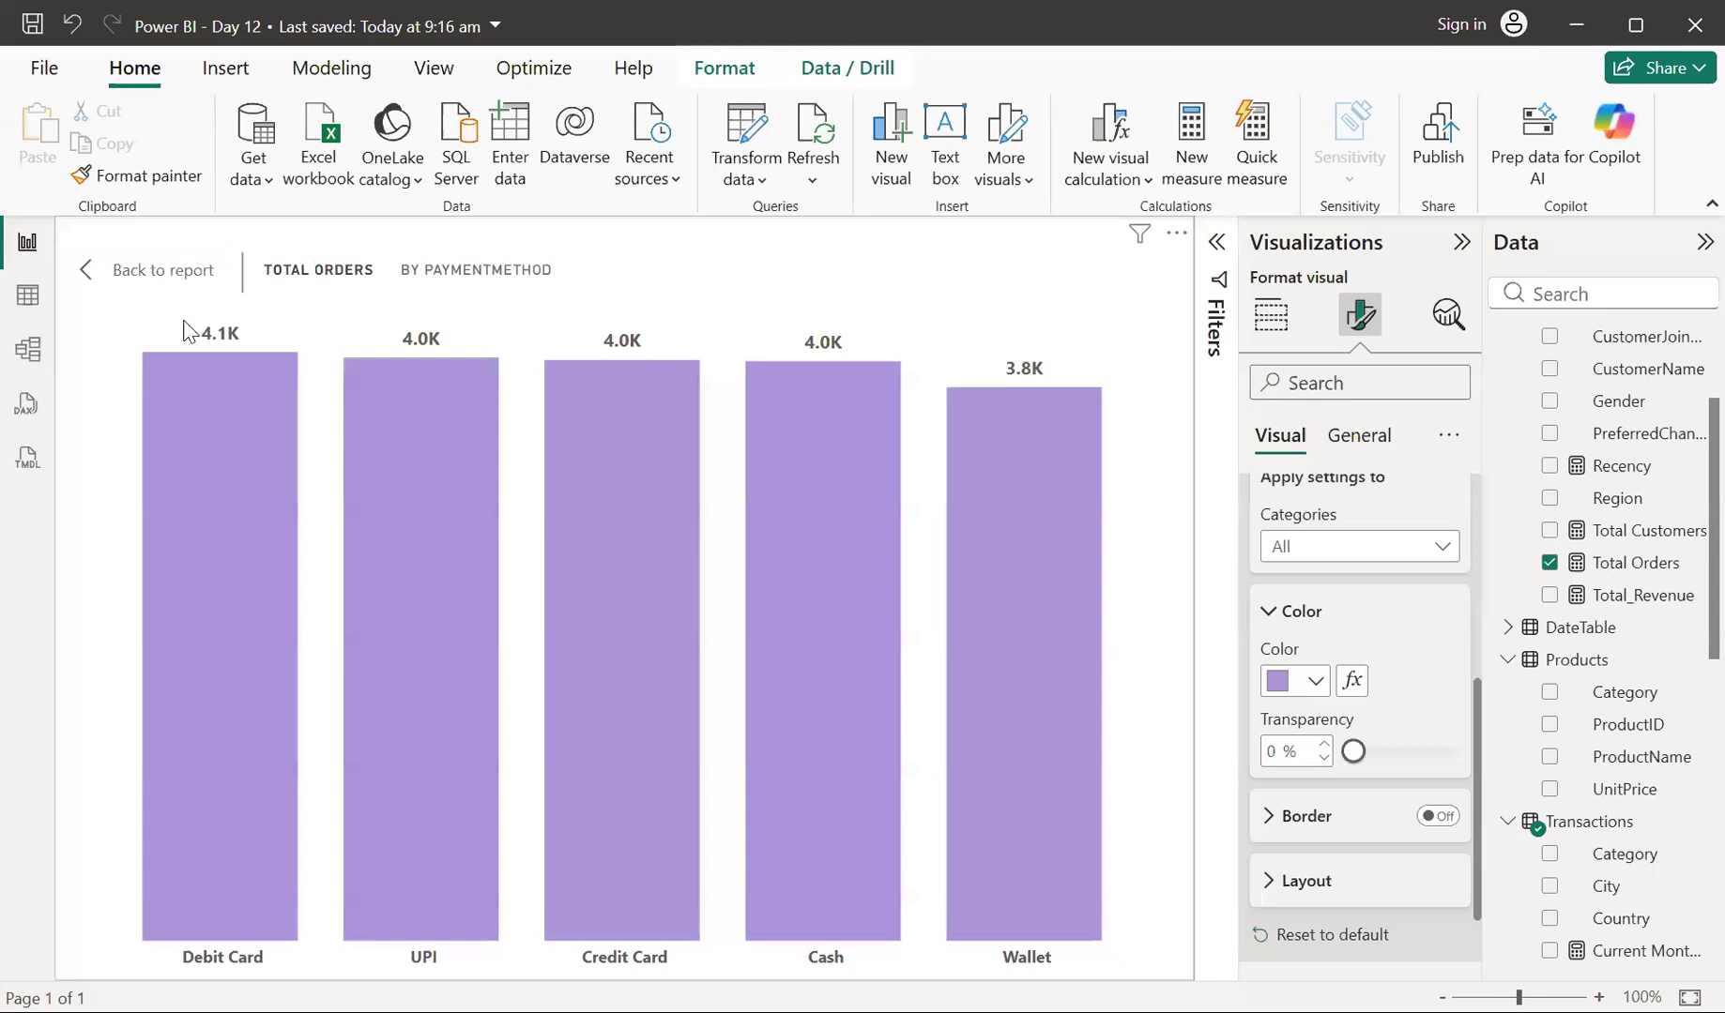
pyautogui.click(150, 274)
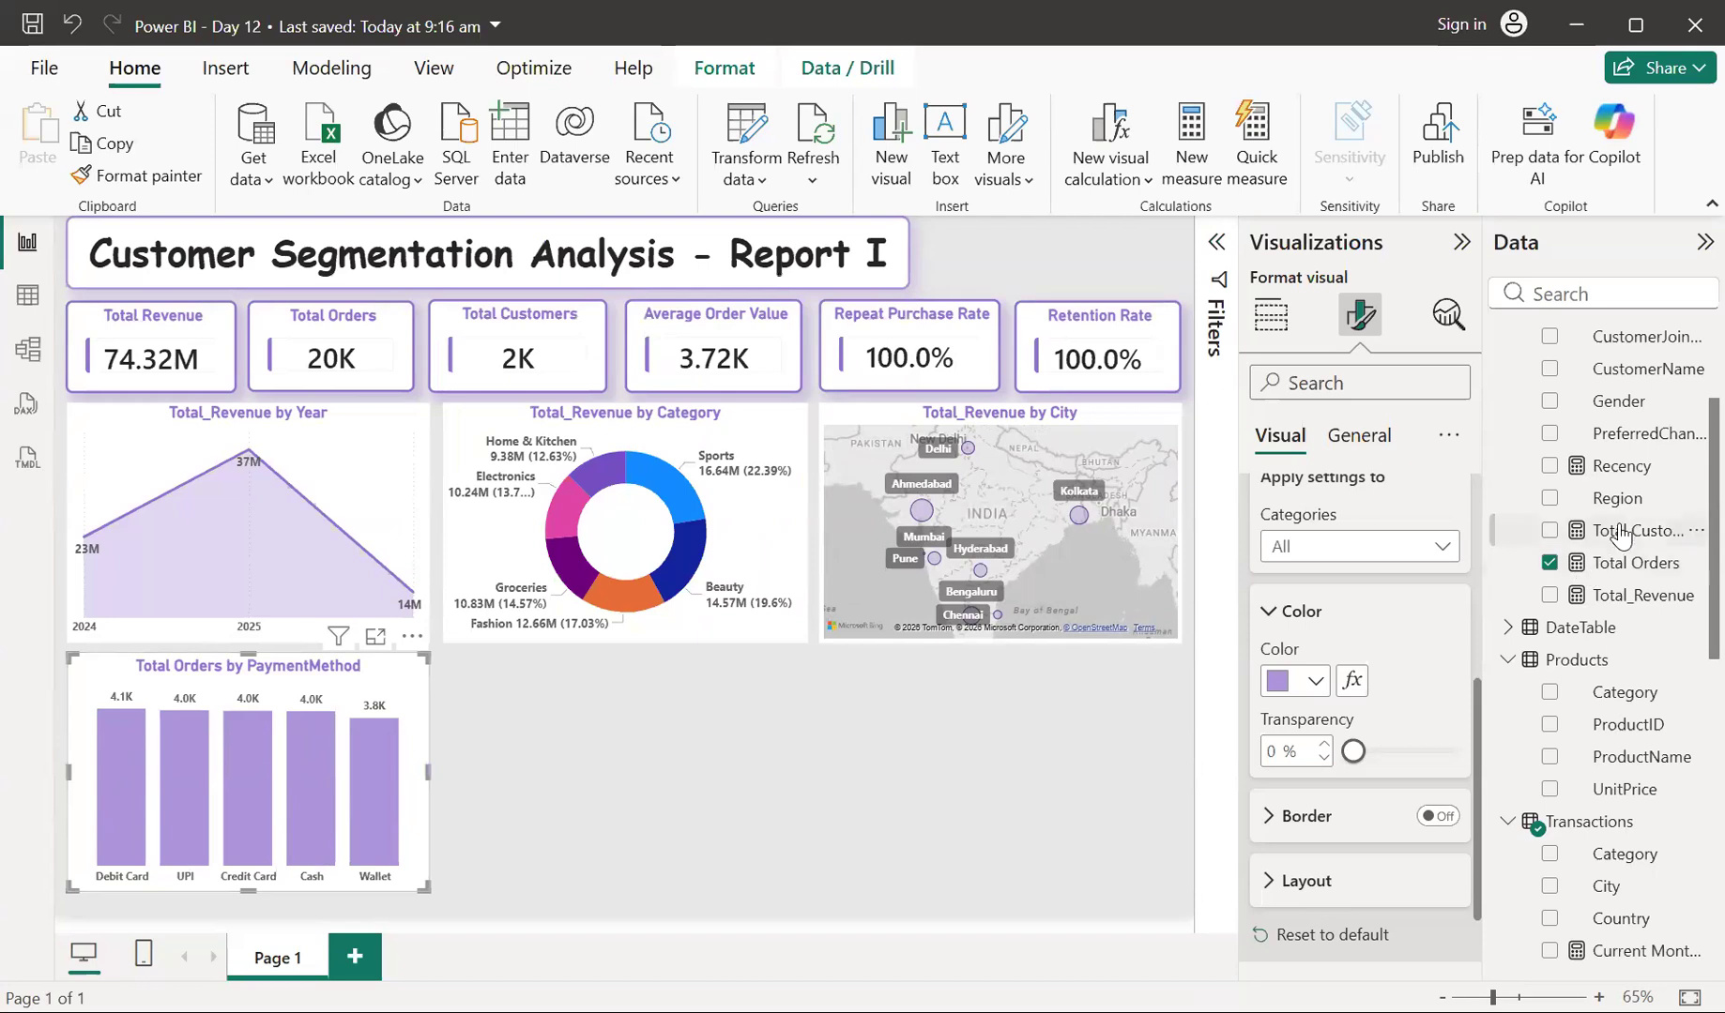
# Collapse the Customers table and look through the Transactions fields for the next visual's data
pyautogui.scroll(3, 1539, 403)
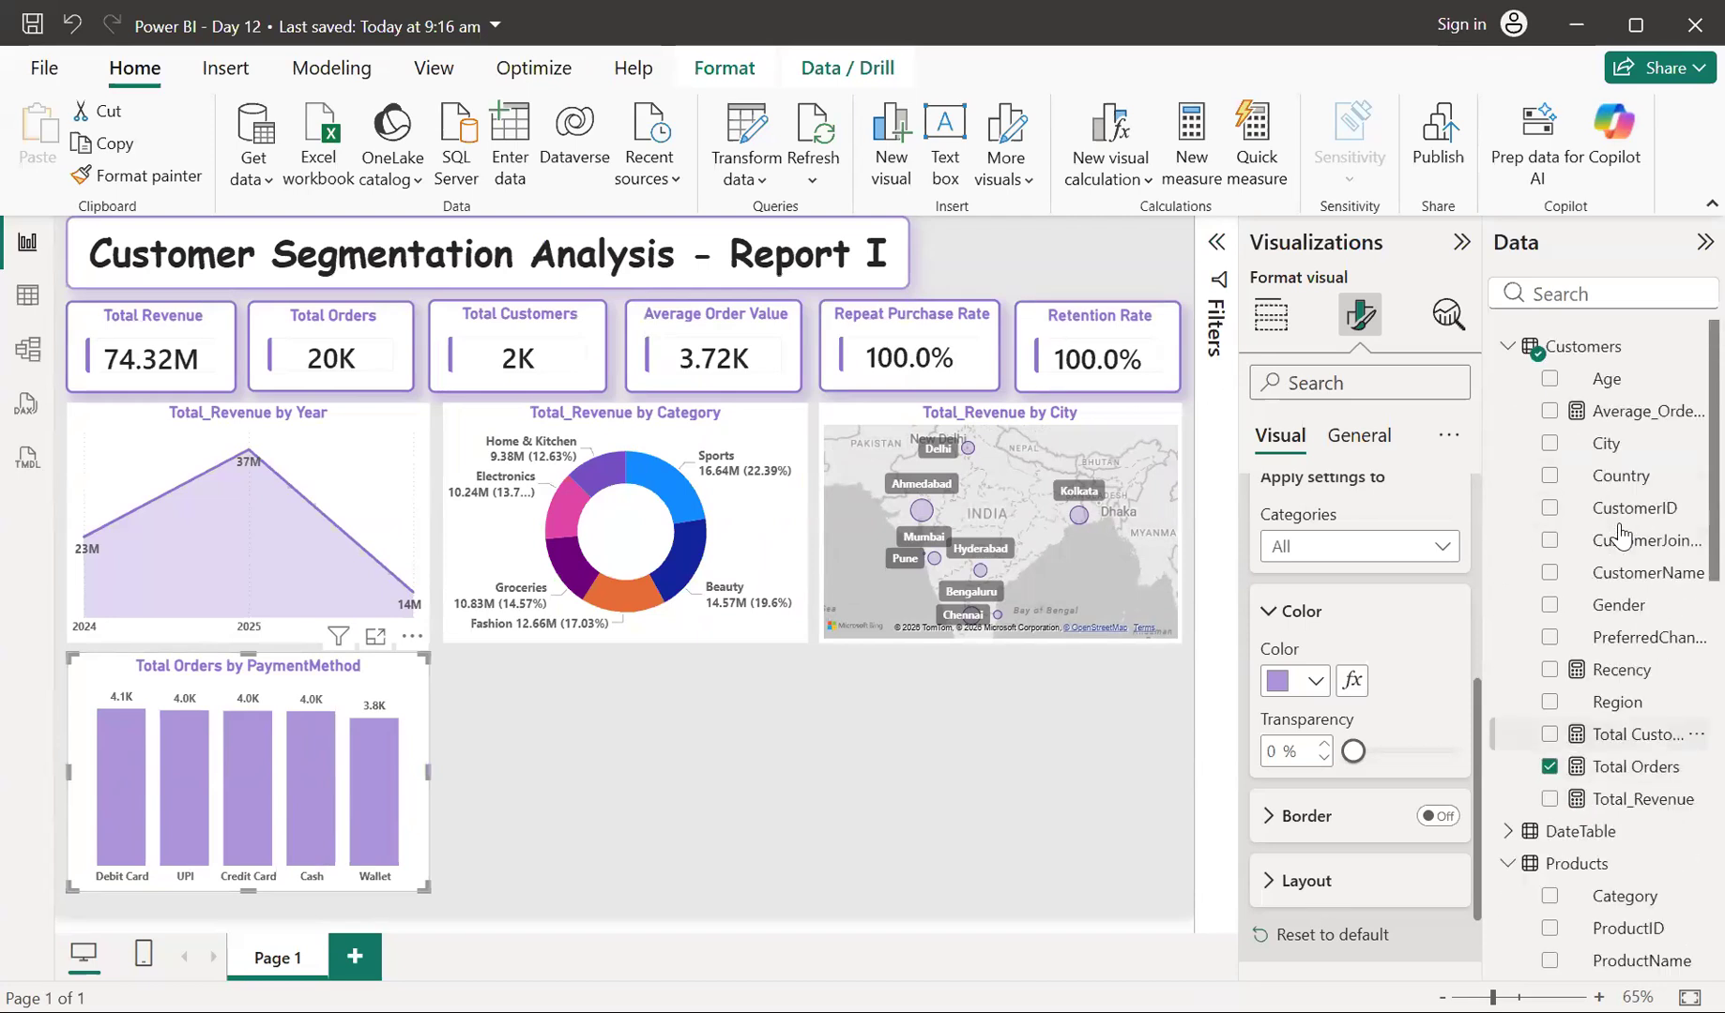
pyautogui.click(1508, 338)
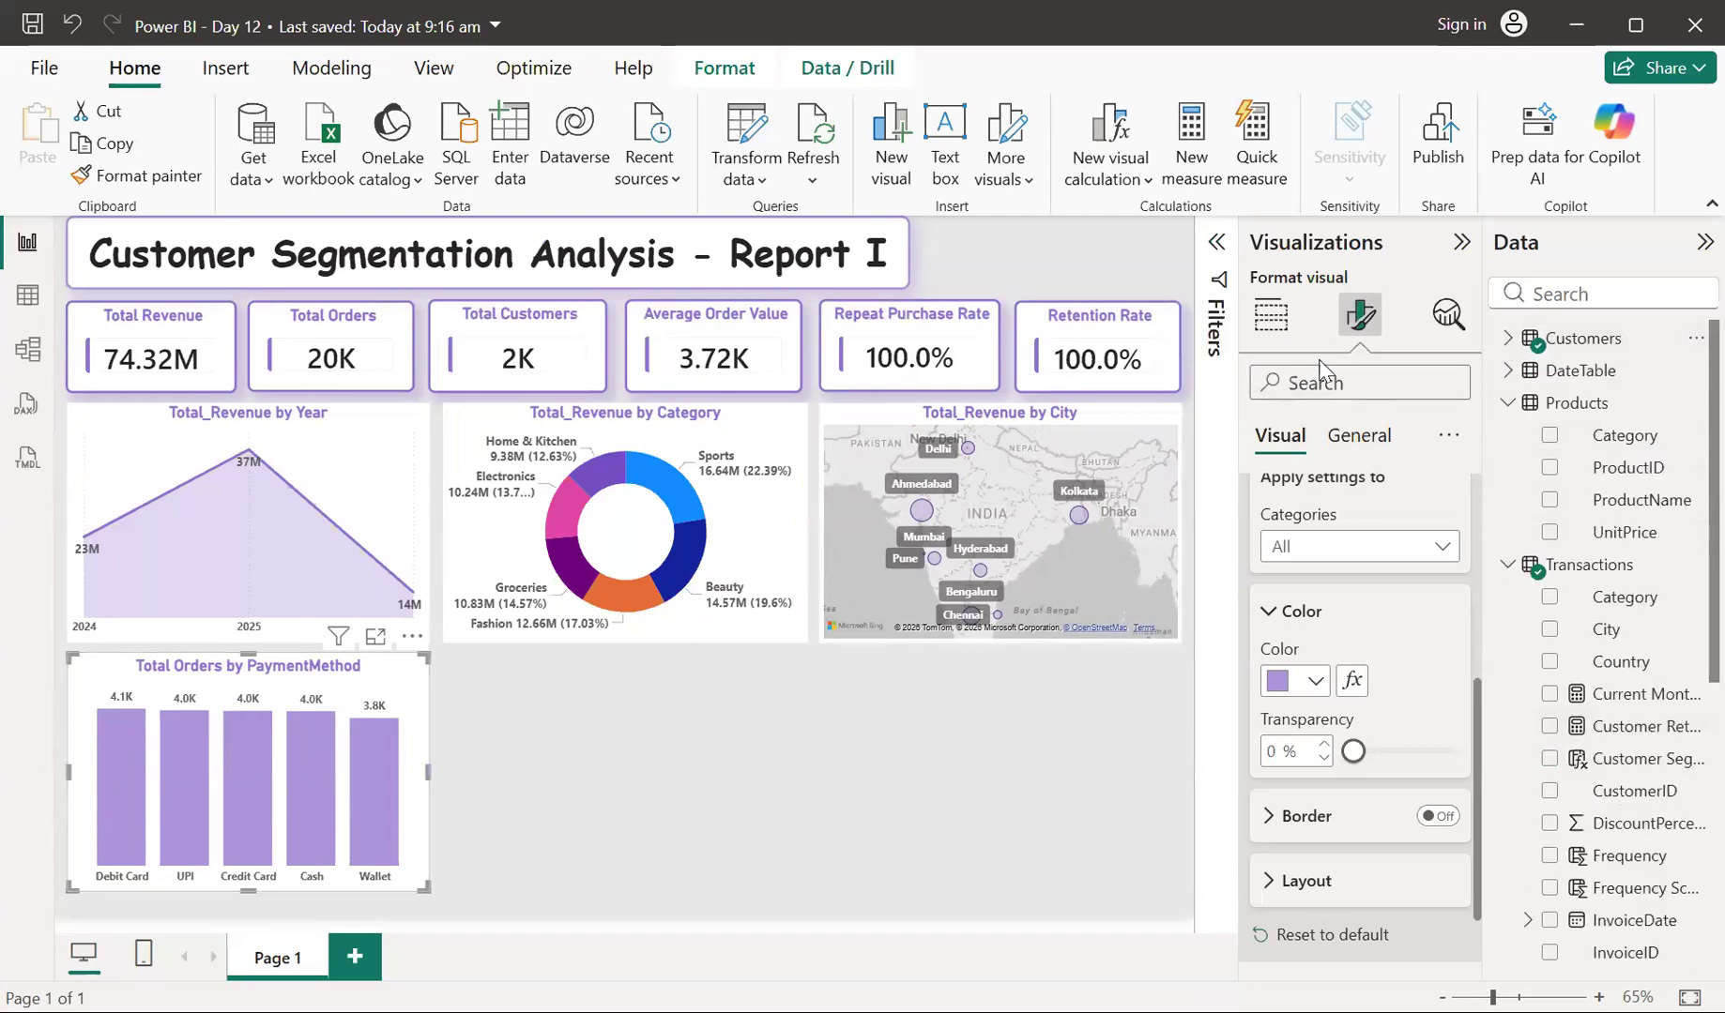
pyautogui.click(1267, 324)
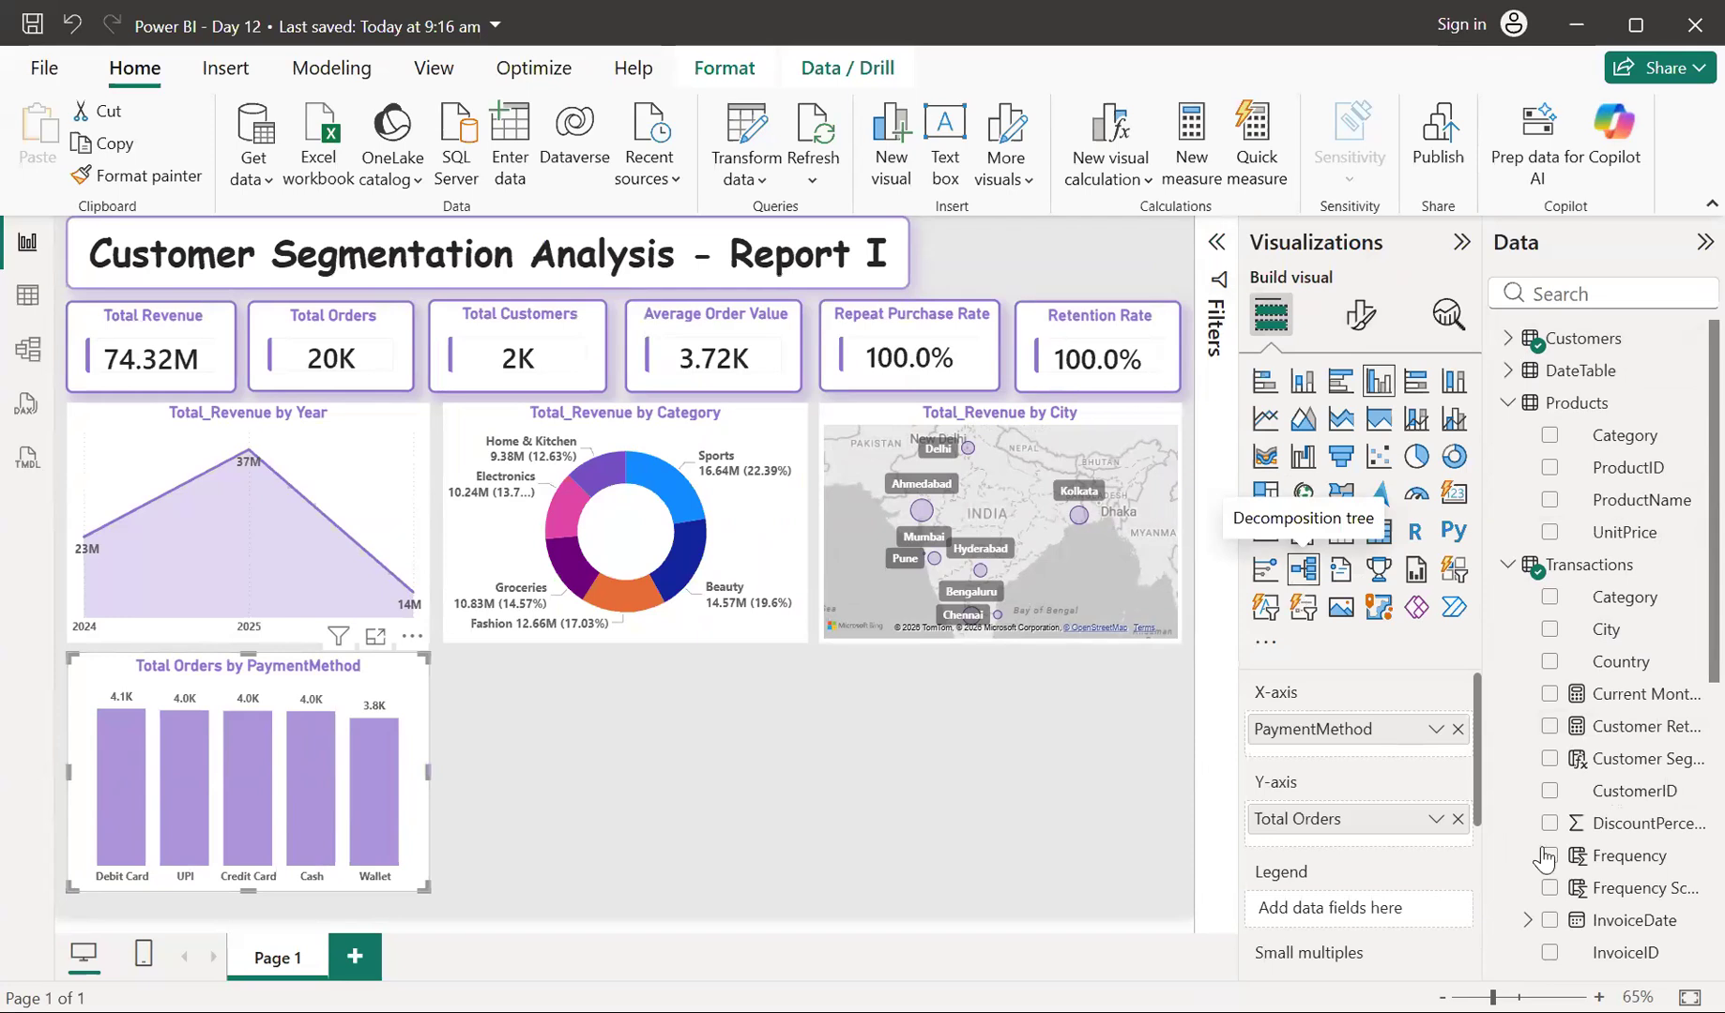
pyautogui.scroll(-3, 1610, 840)
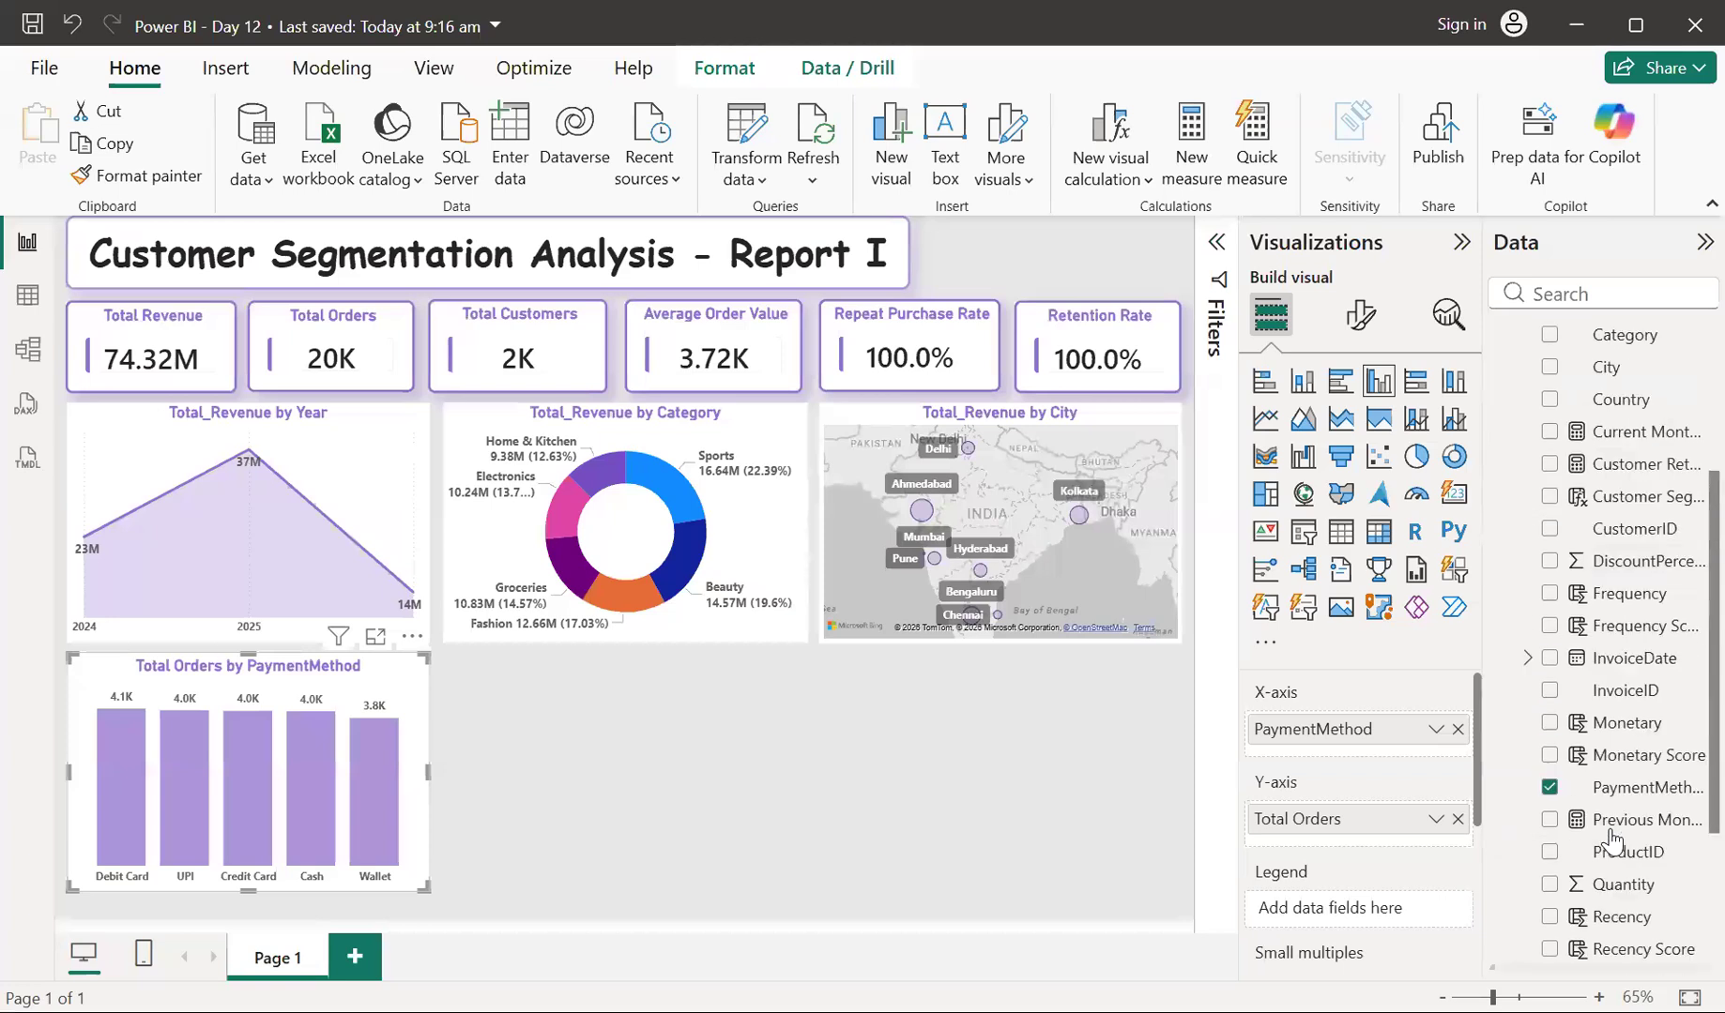
pyautogui.scroll(2, 1610, 839)
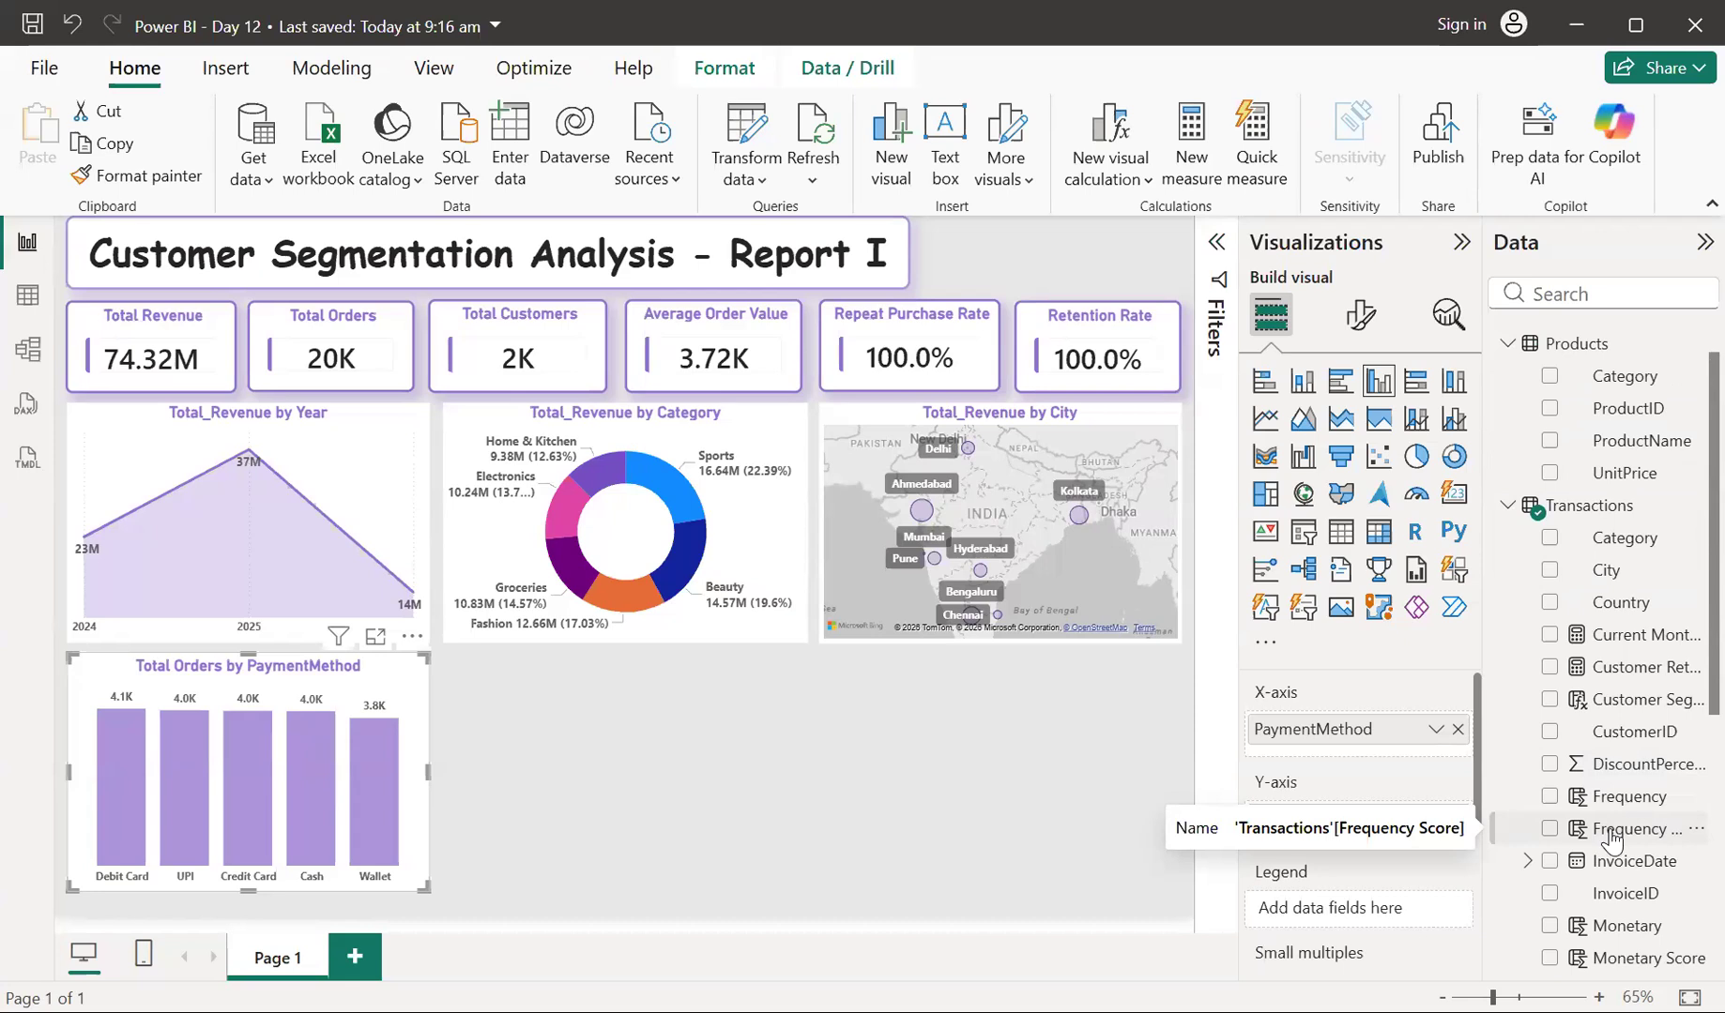
pyautogui.scroll(-3, 1612, 838)
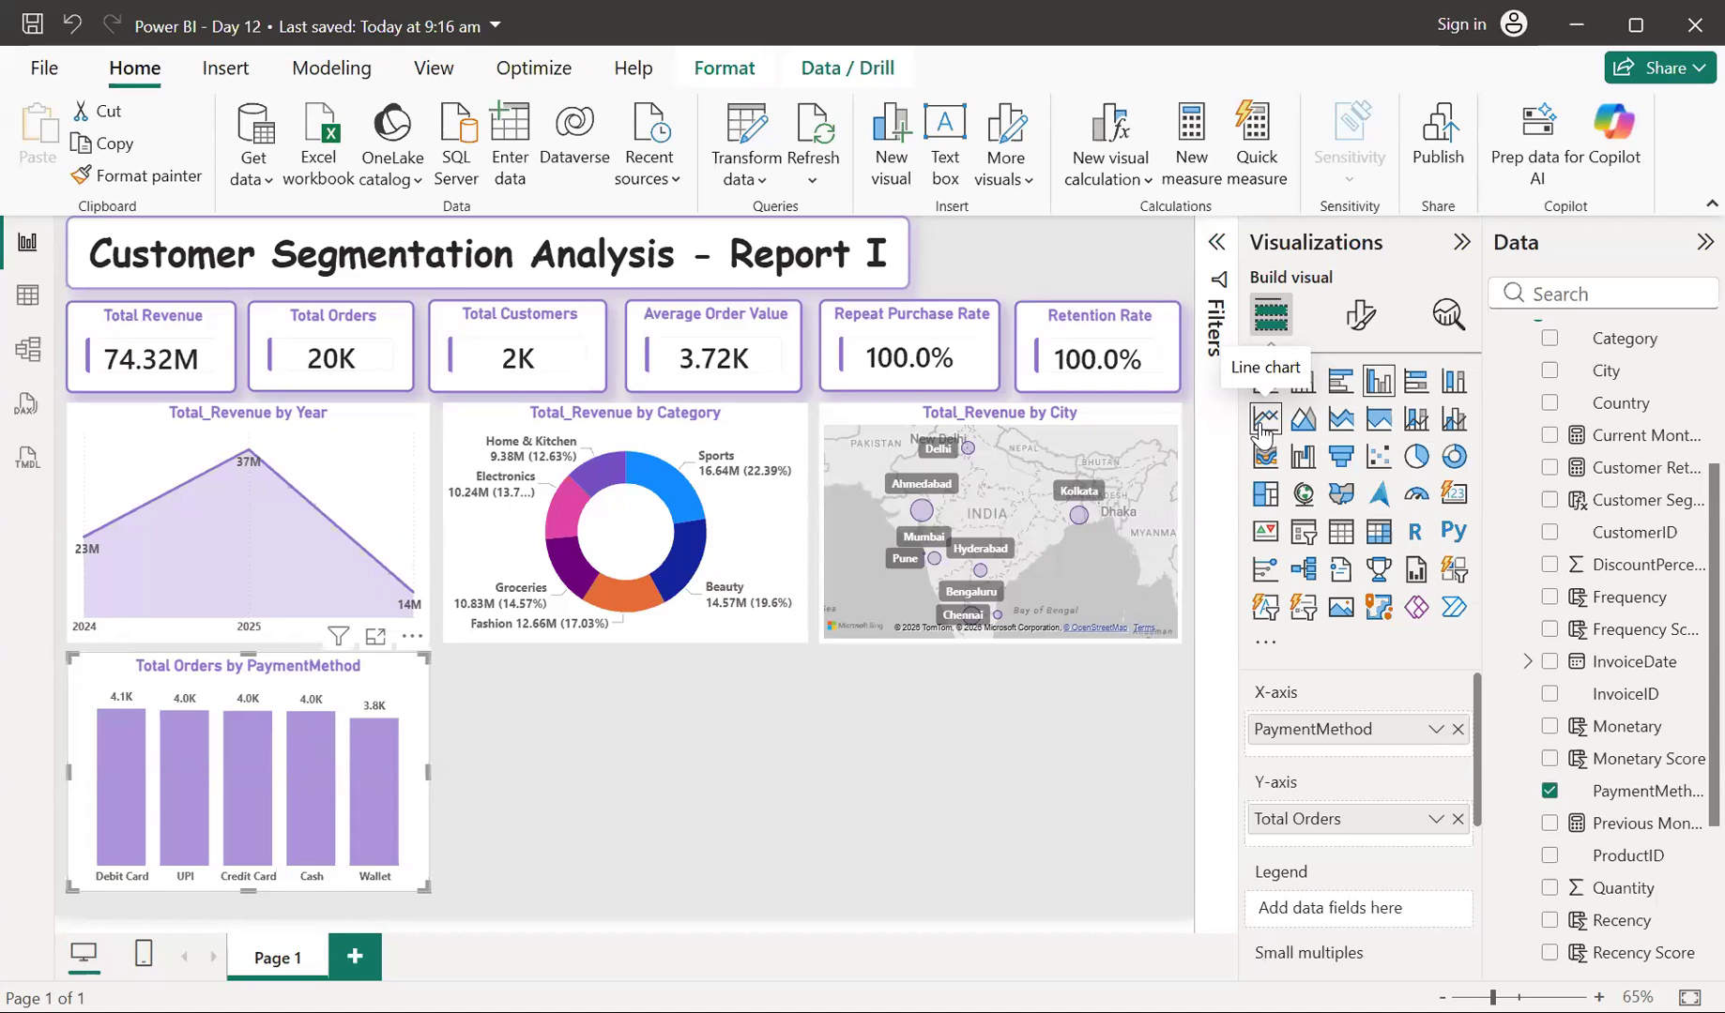
pyautogui.scroll(-5, 1661, 797)
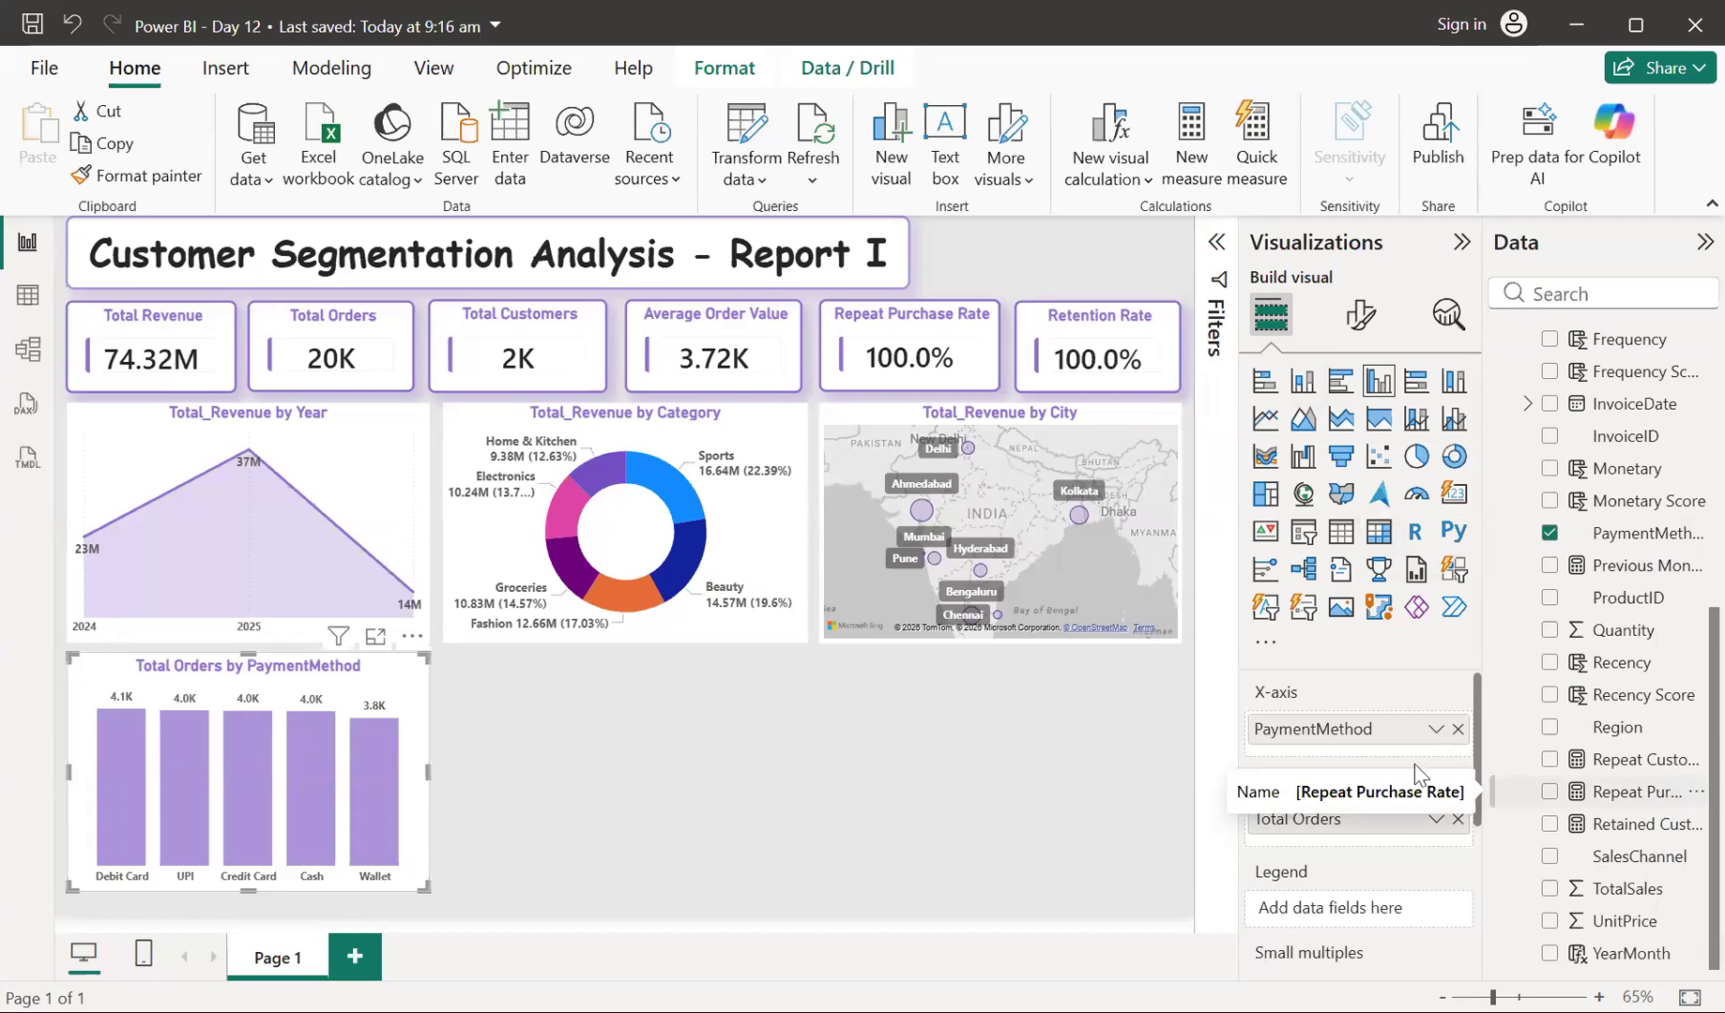
# Add a line chart with Transactions InvoiceDate on the X-axis, keeping only the Year and Quarter levels of the date hierarchy
pyautogui.click(768, 849)
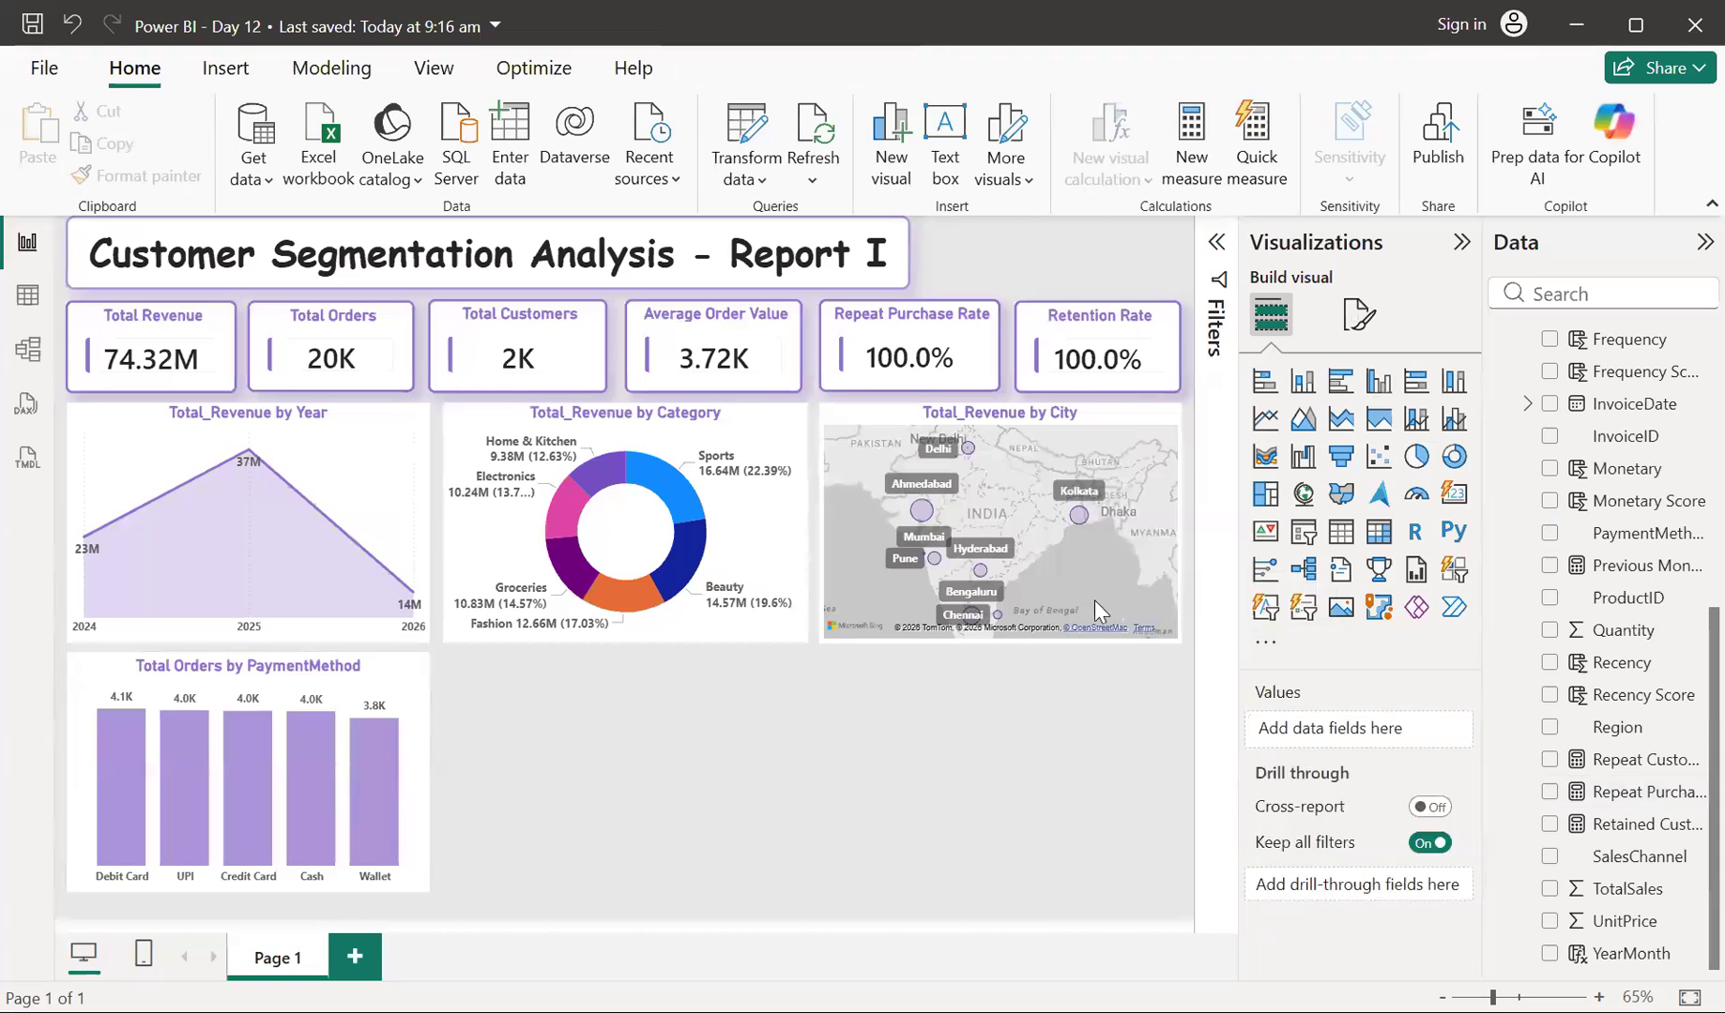
pyautogui.click(1266, 420)
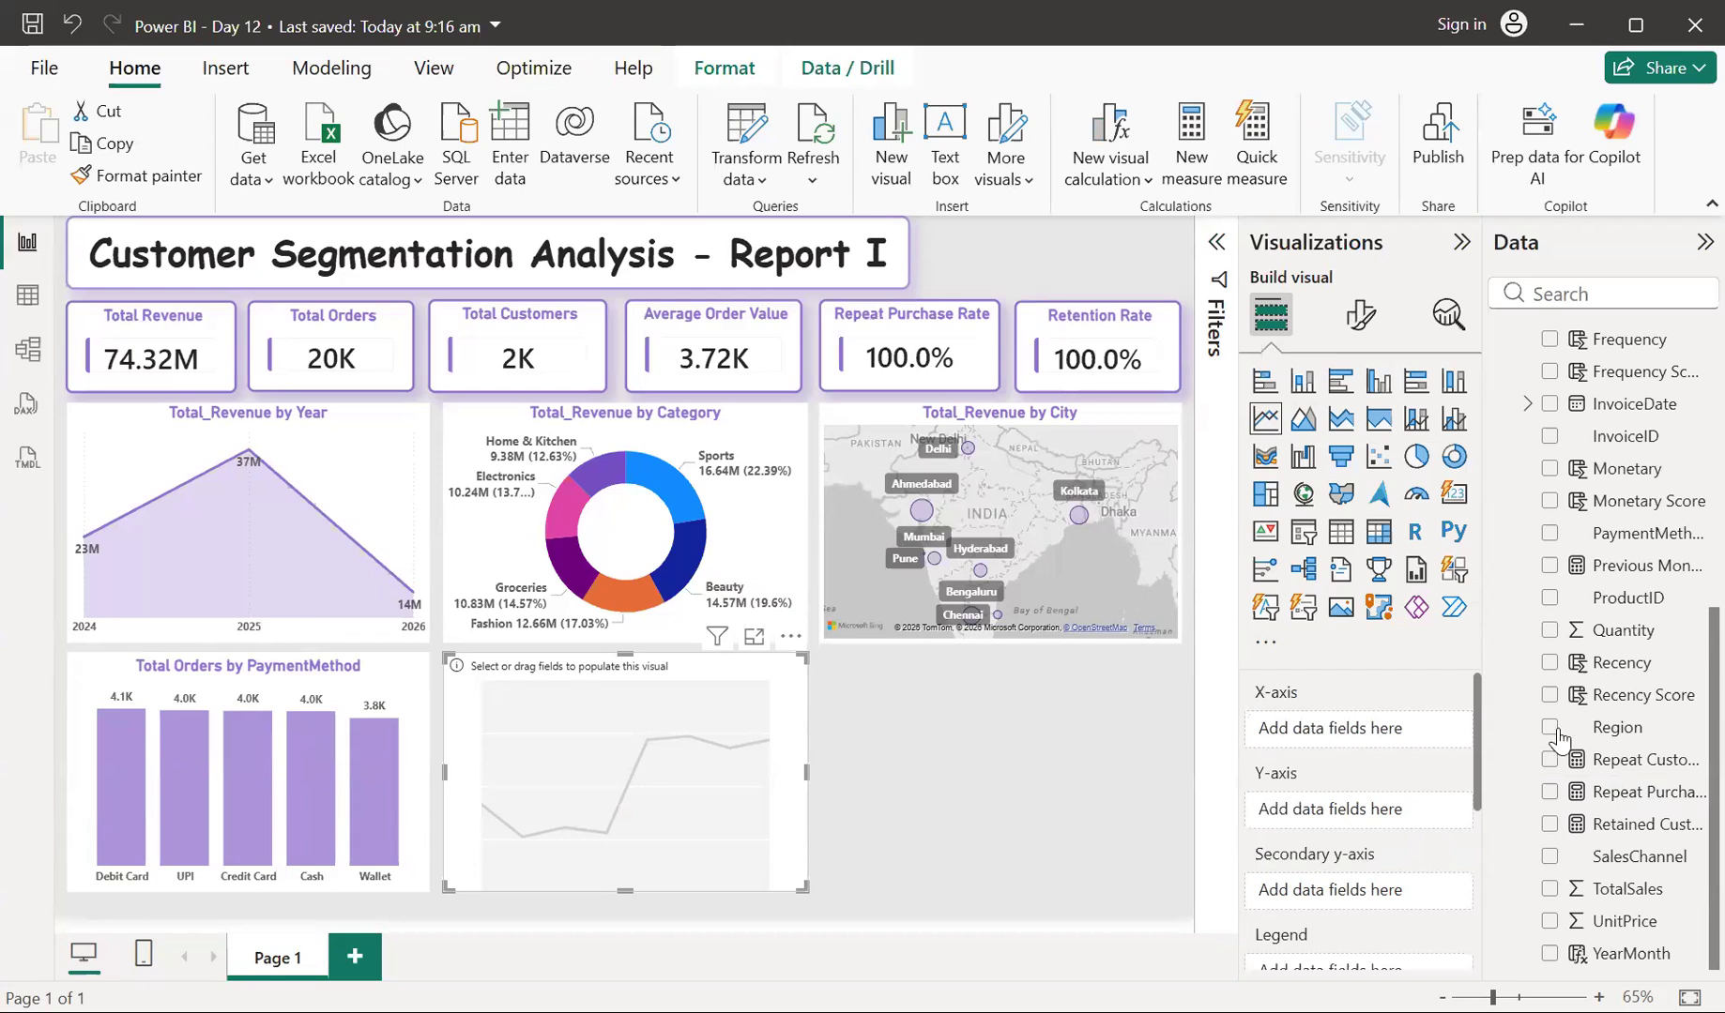
pyautogui.scroll(3, 1558, 738)
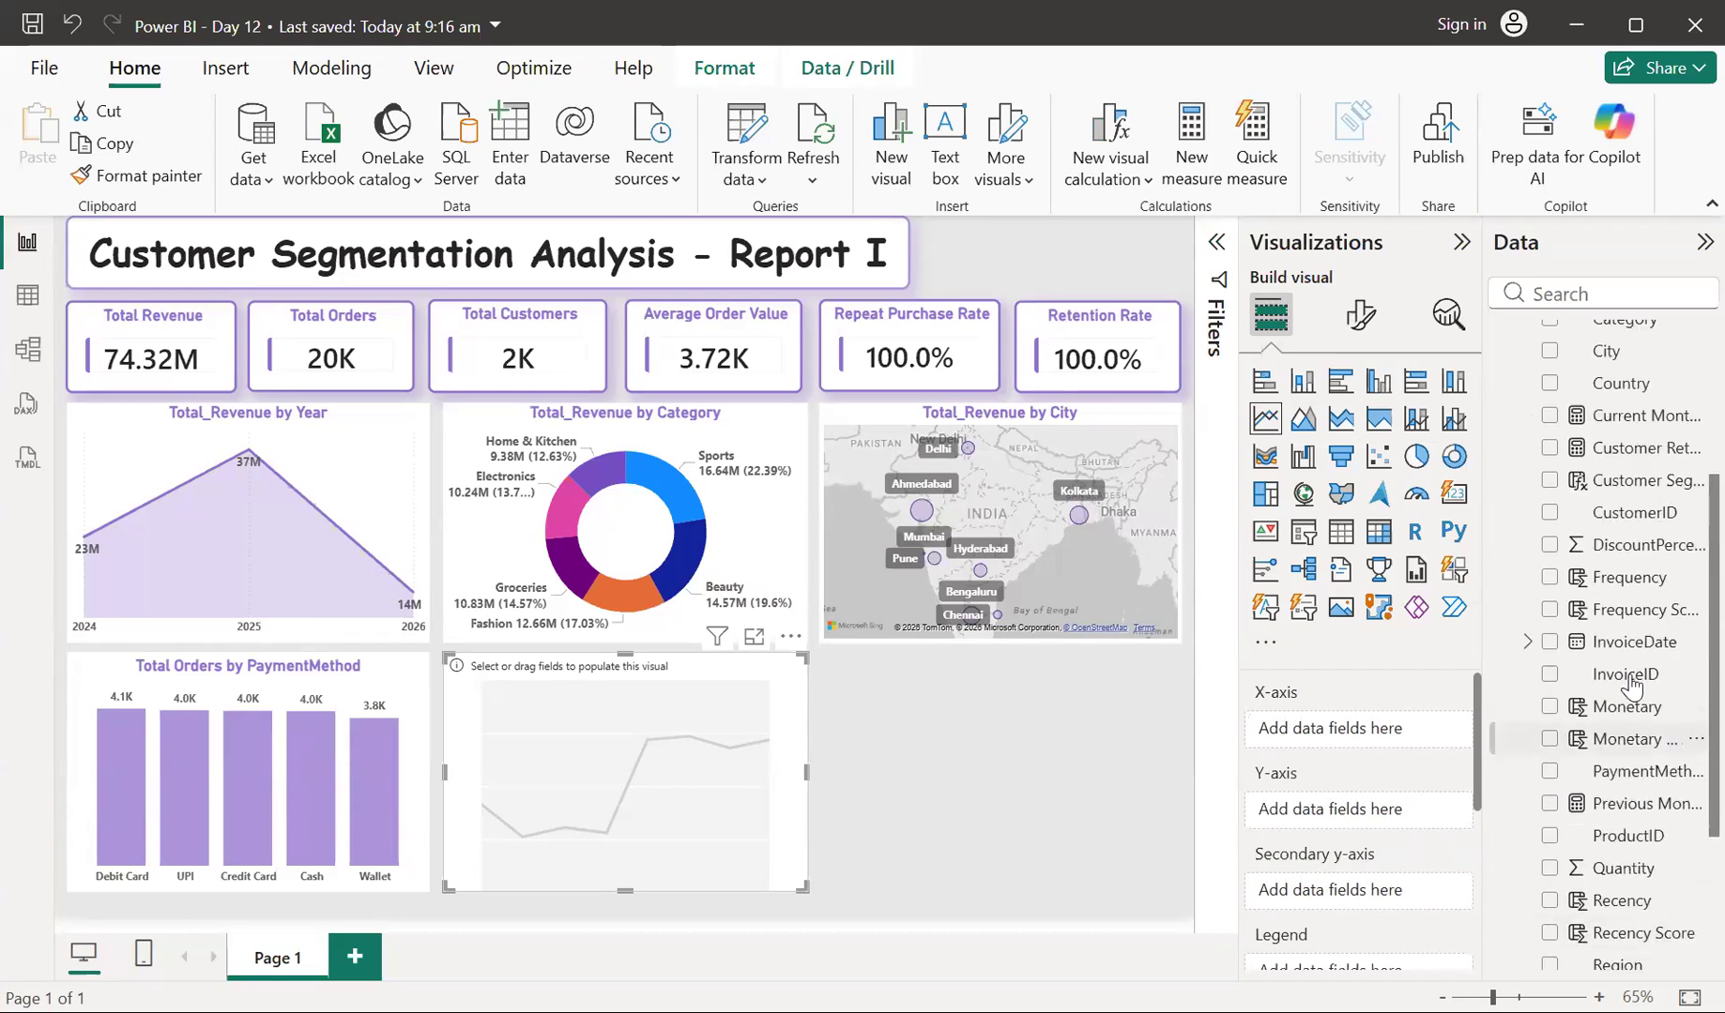
pyautogui.moveTo(1612, 654); pyautogui.dragTo(1367, 735)
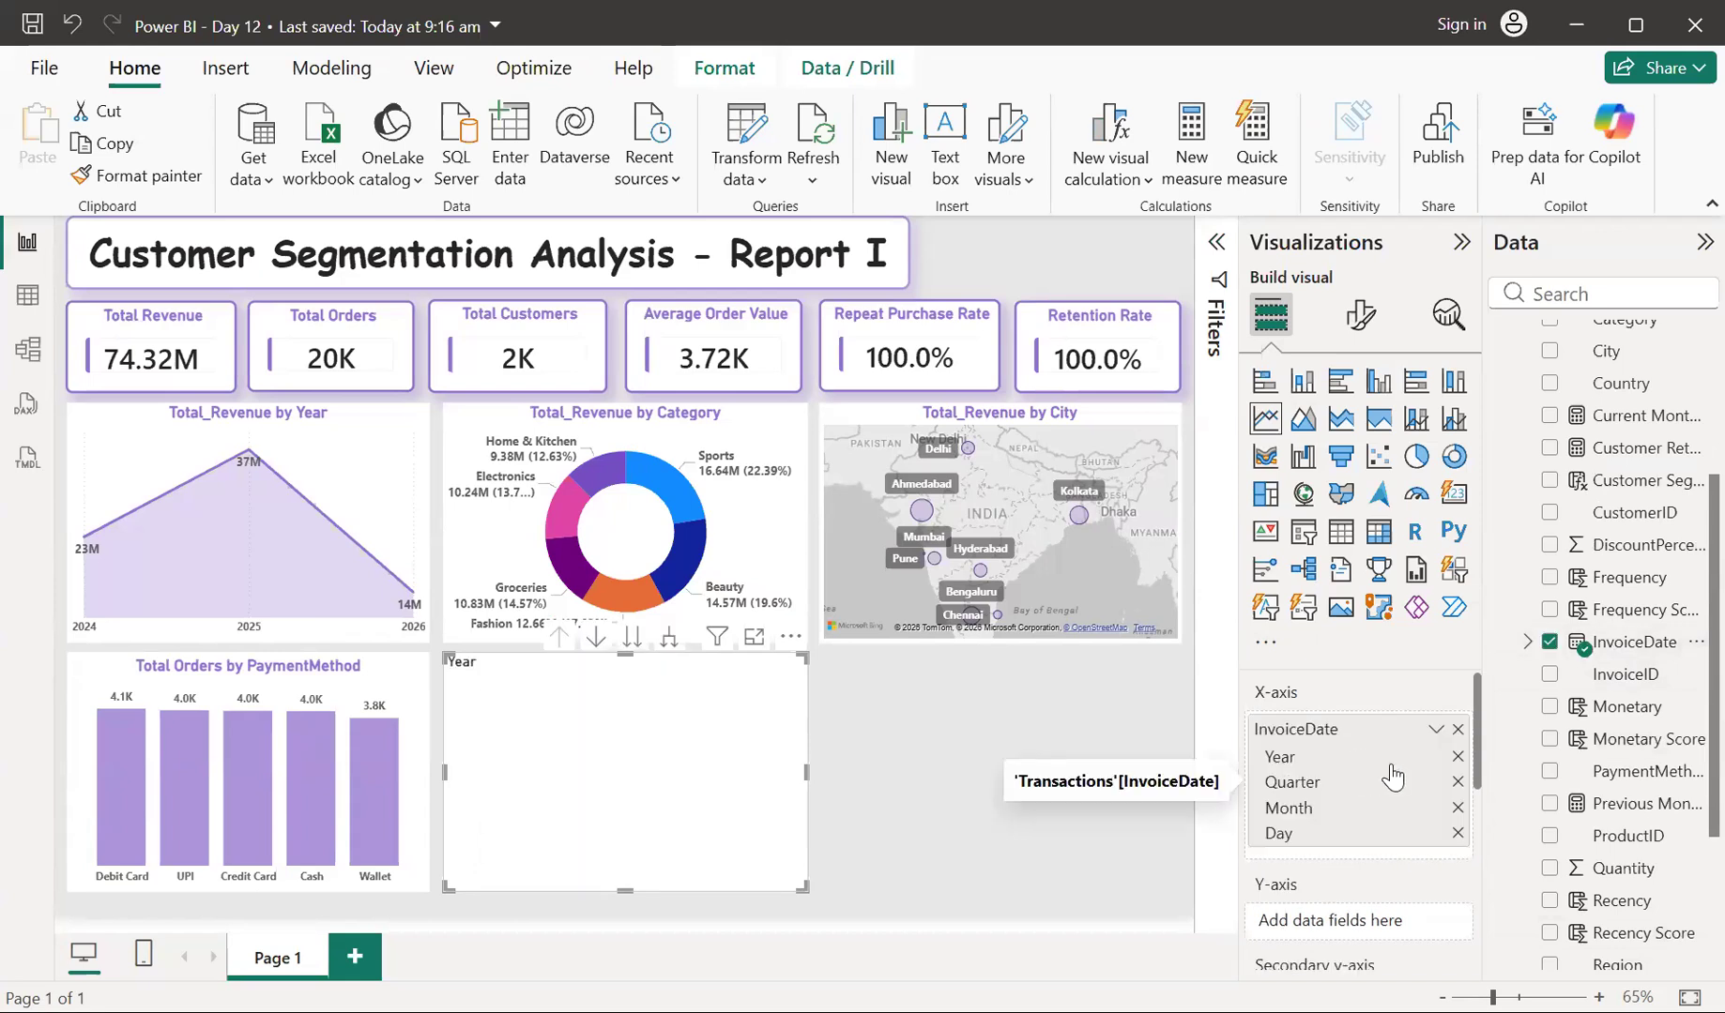
pyautogui.click(1457, 809)
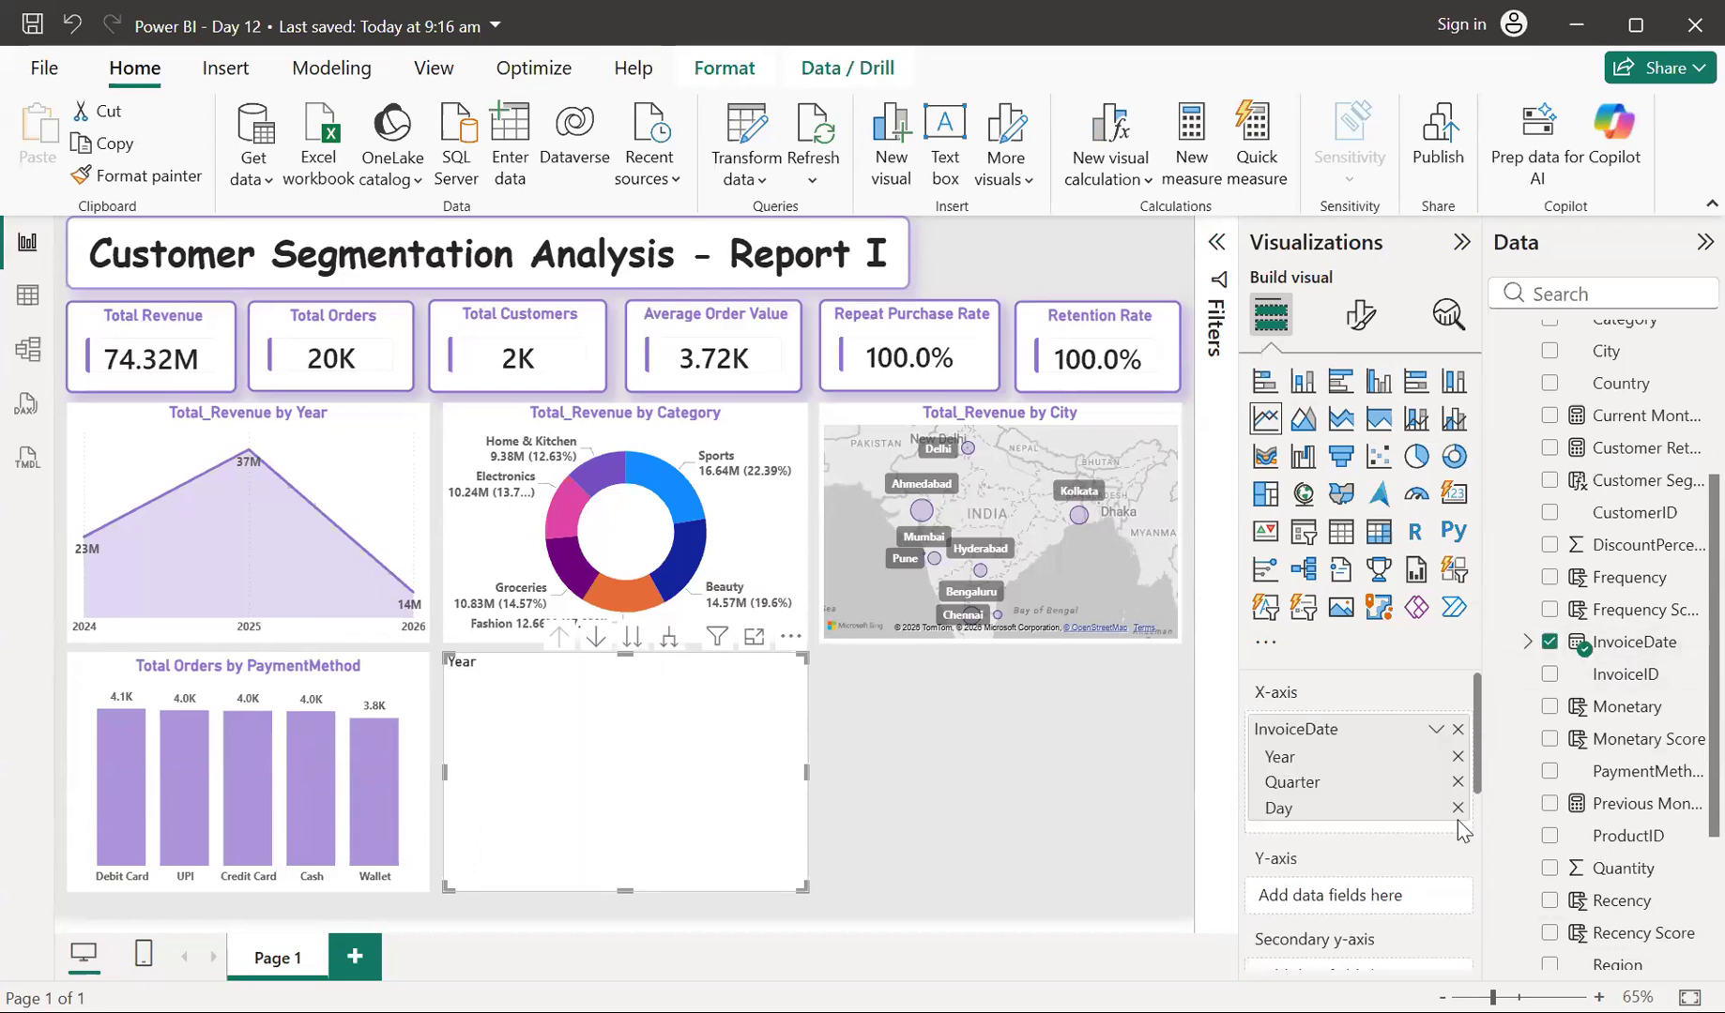
pyautogui.click(1458, 808)
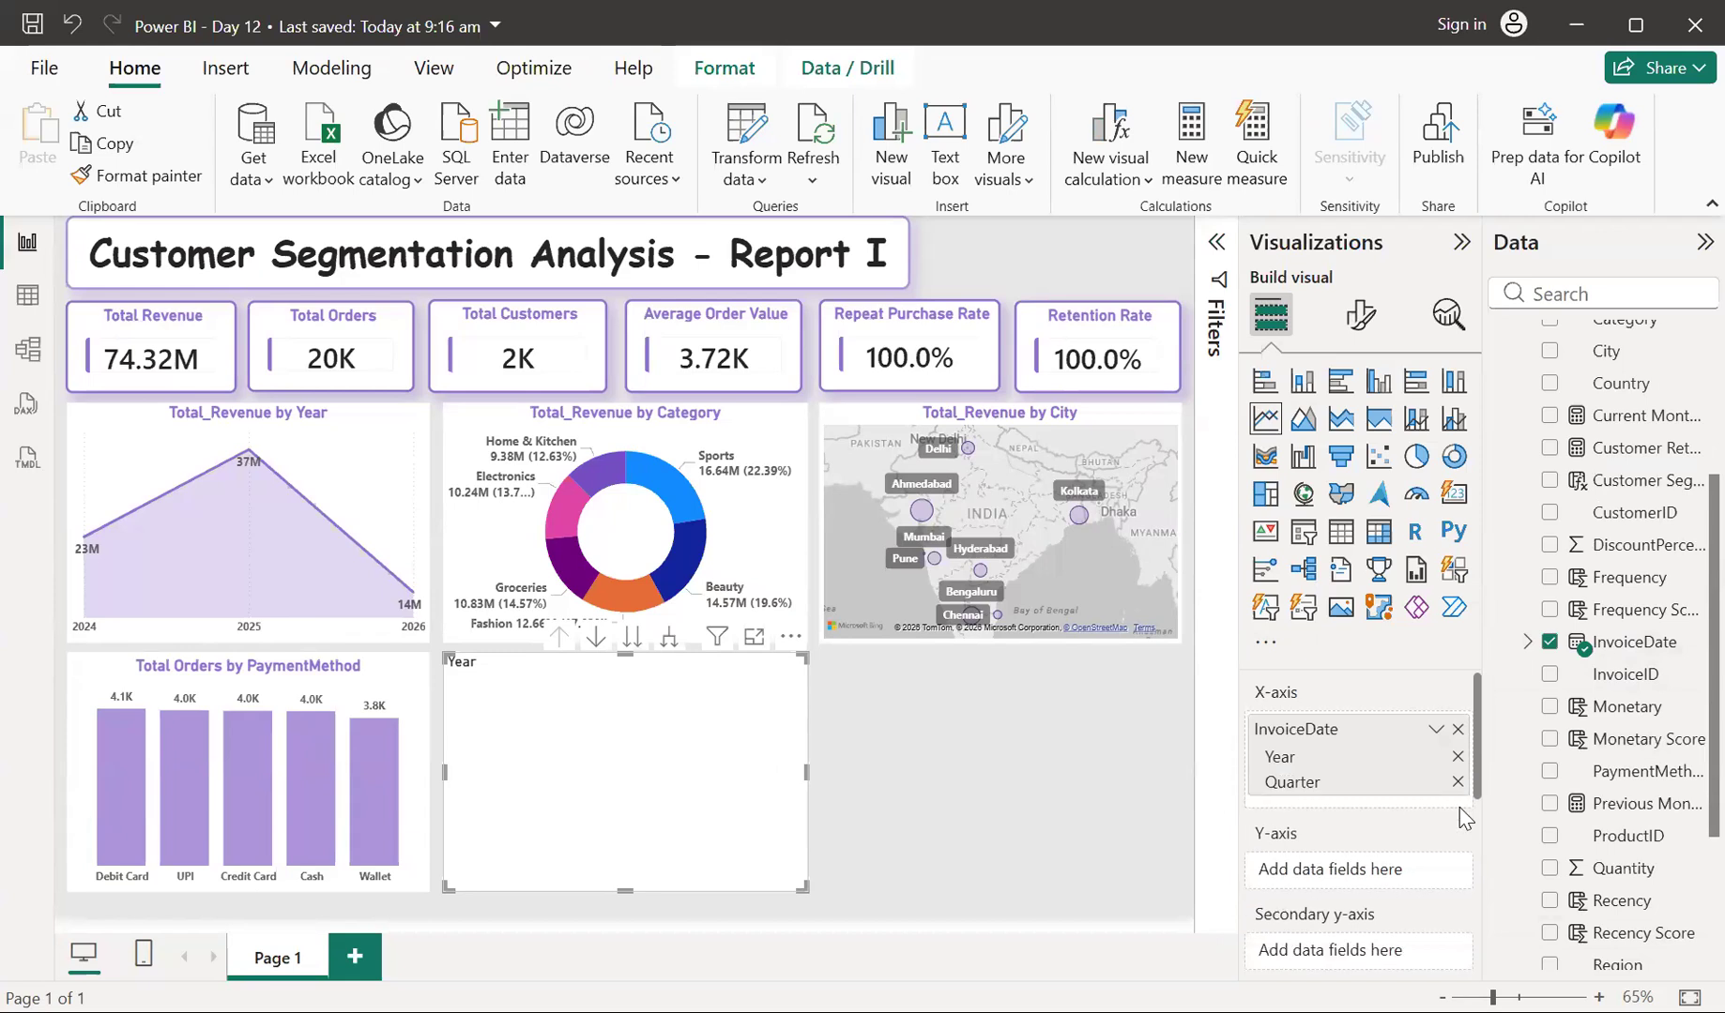
# Put the Total_Revenue measure from Customers on the line chart's Y-axis, collapsing the Products table
pyautogui.scroll(-5, 1584, 699)
pyautogui.scroll(10, 1584, 699)
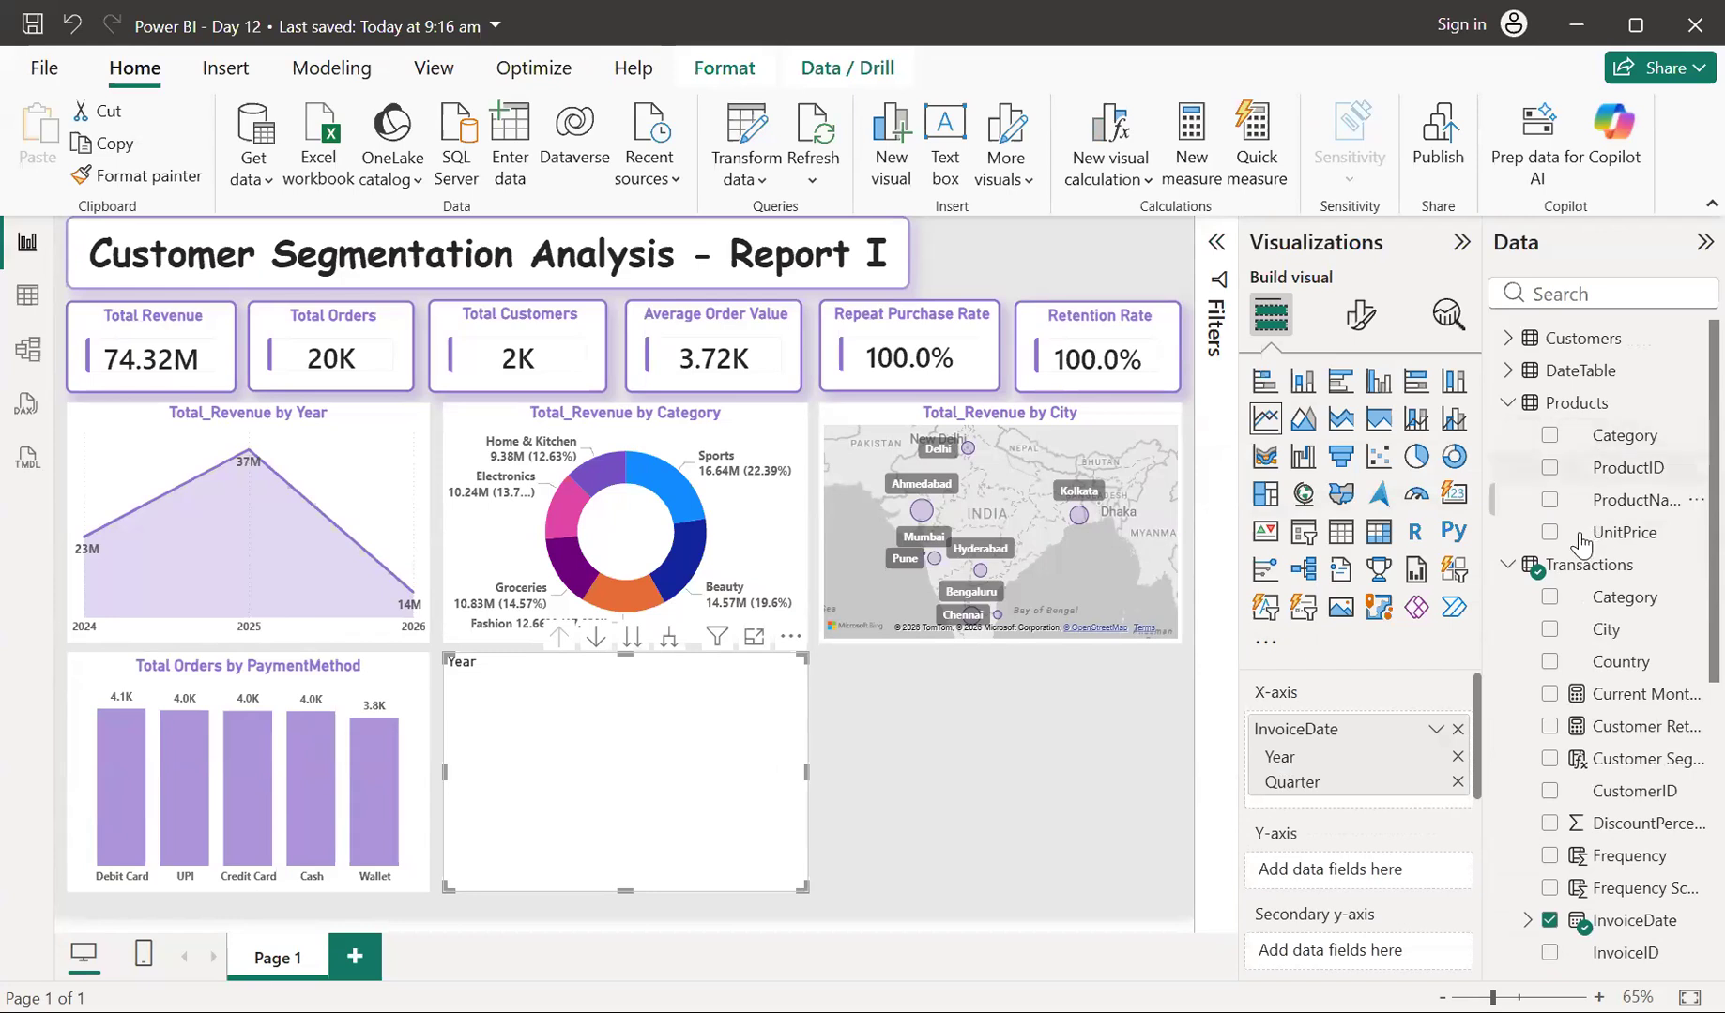
pyautogui.click(1509, 405)
pyautogui.click(1508, 340)
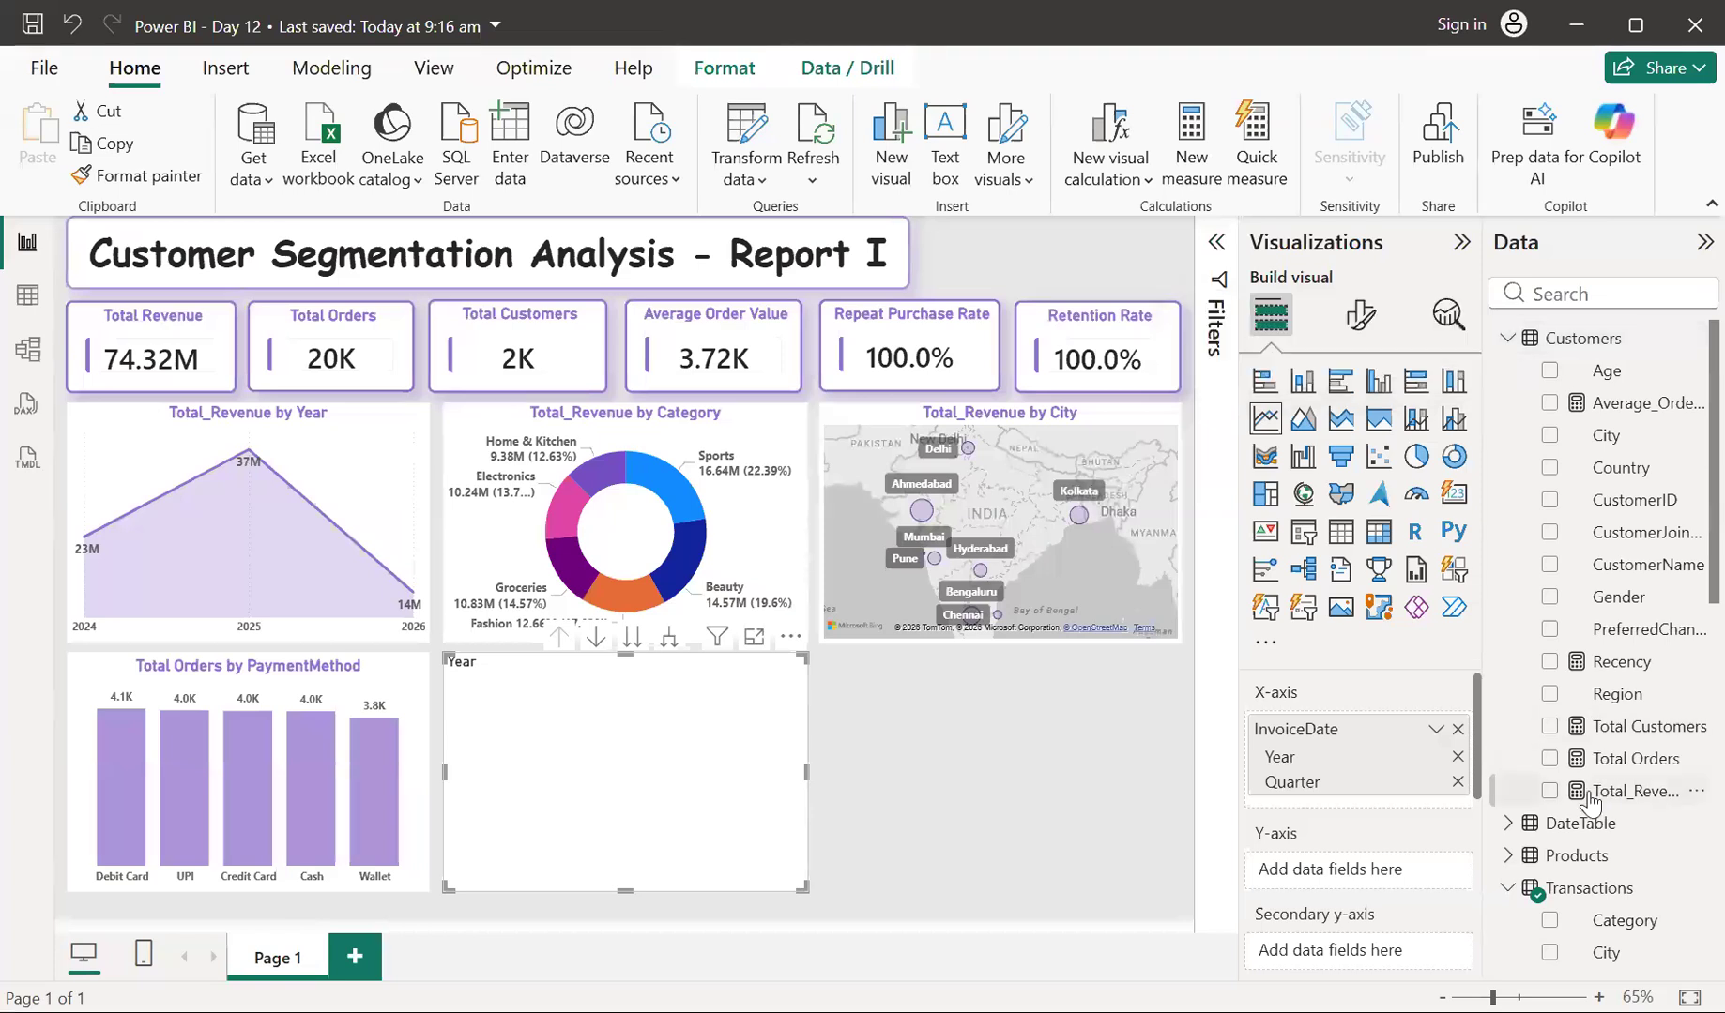
pyautogui.moveTo(1589, 794); pyautogui.dragTo(1362, 873)
# Split the Total_Revenue line chart by Region from Customers as its legend
pyautogui.scroll(-2, 1406, 878)
pyautogui.scroll(-1, 1415, 875)
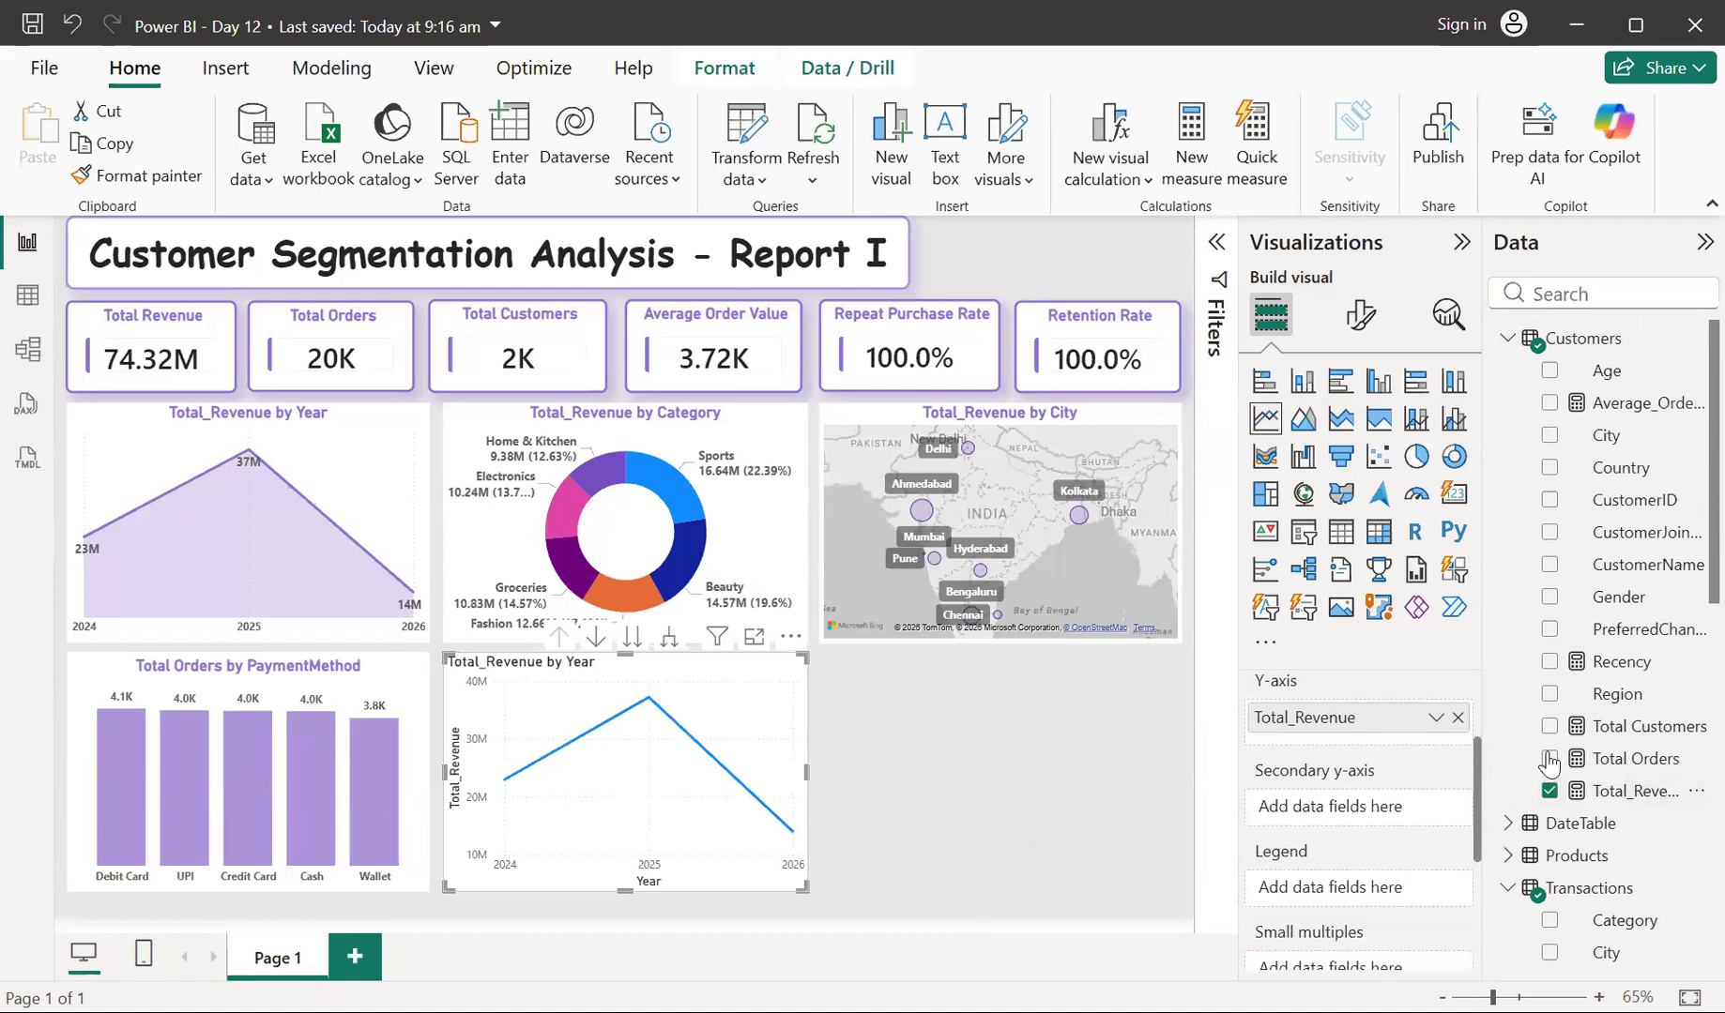
pyautogui.moveTo(1602, 702); pyautogui.dragTo(1342, 883)
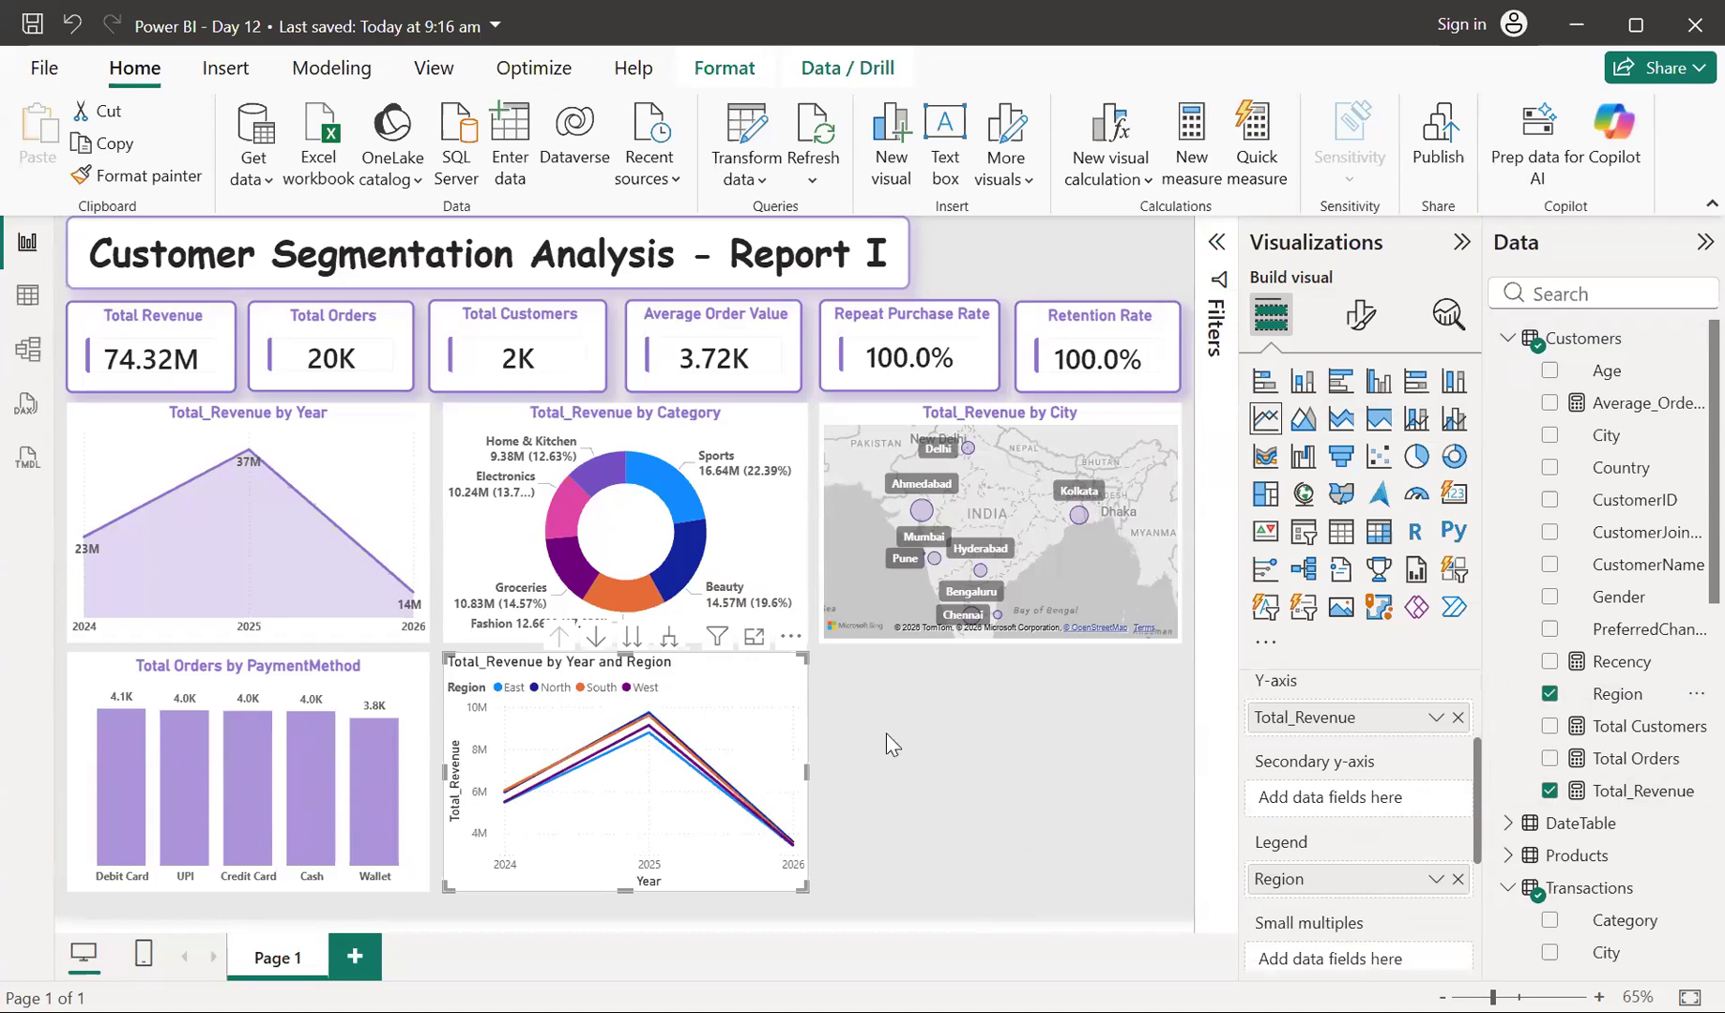
# Copy the formatting of the Total_Revenue by Year chart onto the Total_Revenue by Year and Region line chart with Format painter
pyautogui.click(372, 429)
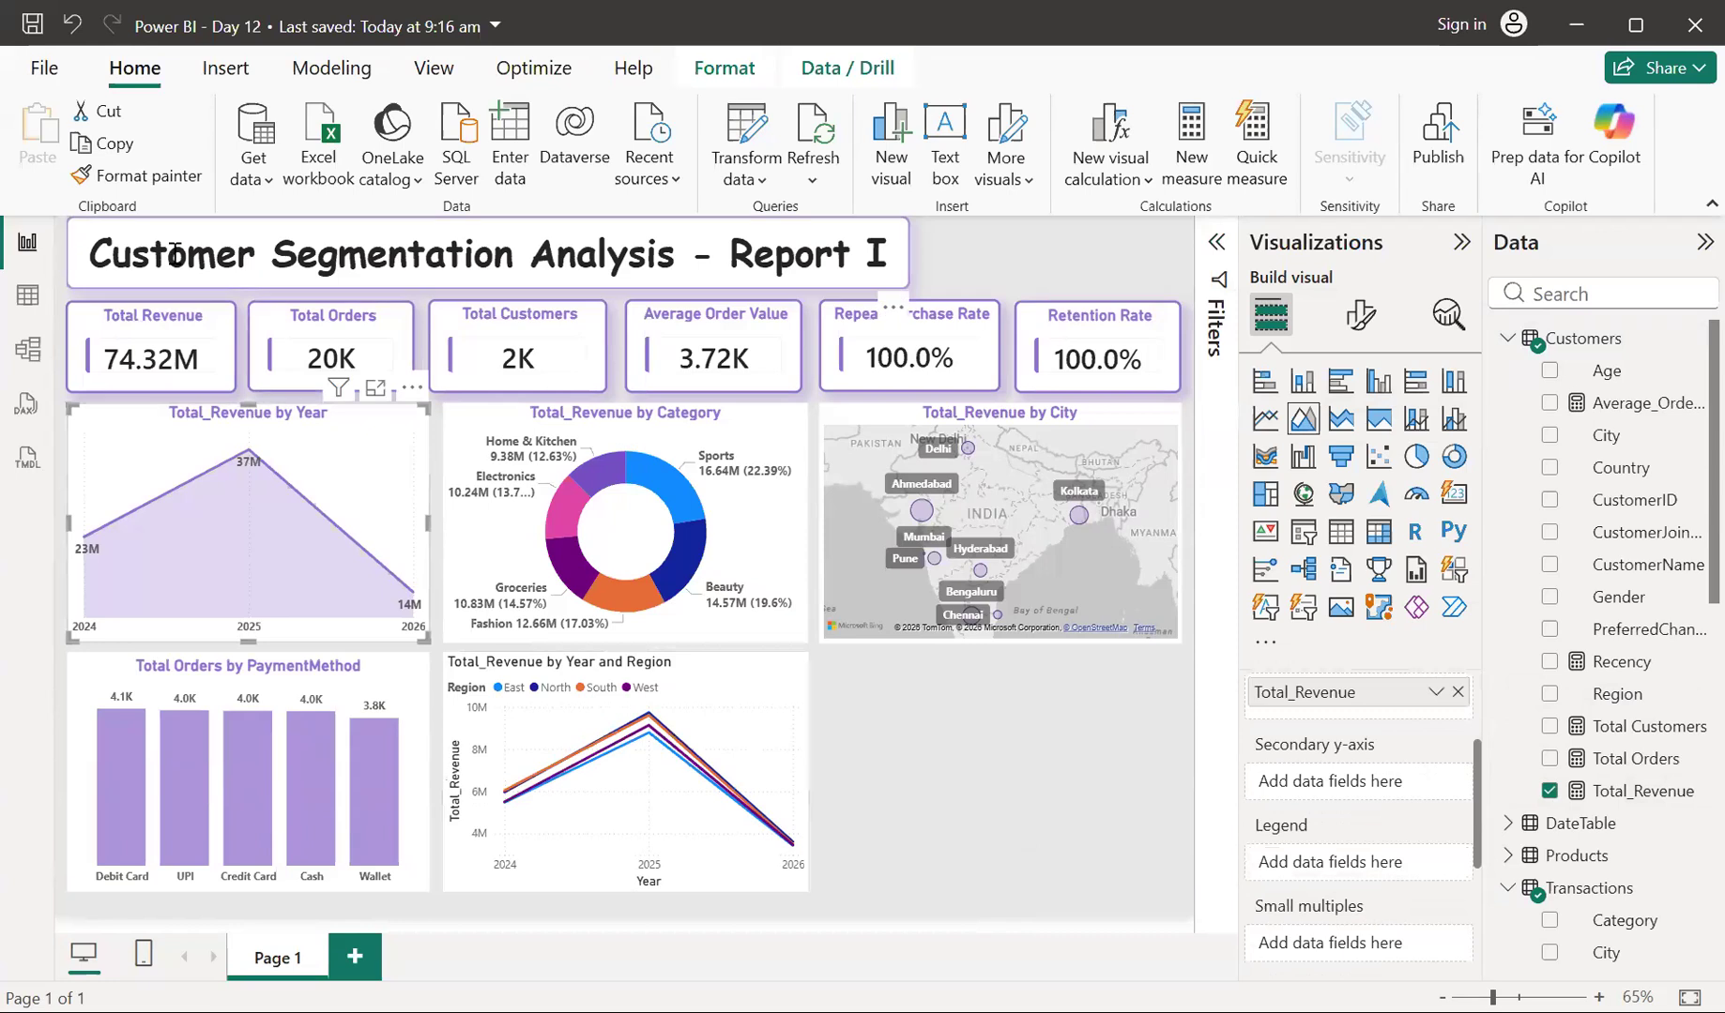
pyautogui.click(131, 179)
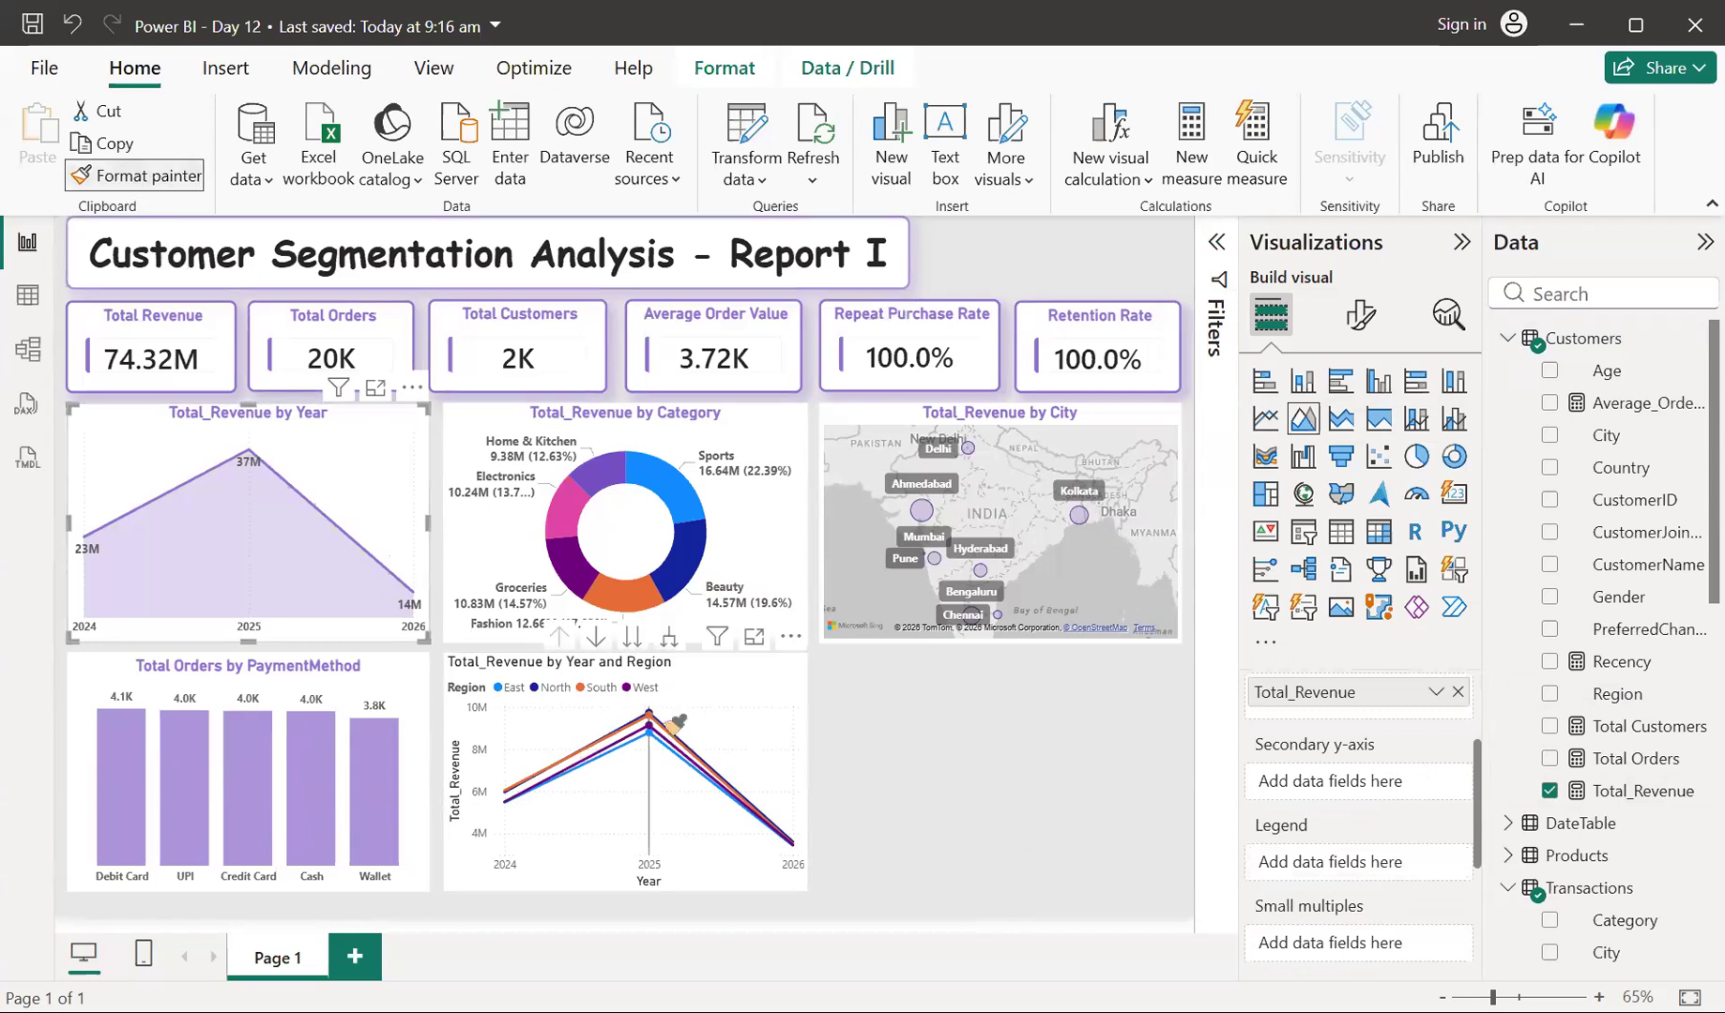
pyautogui.click(746, 664)
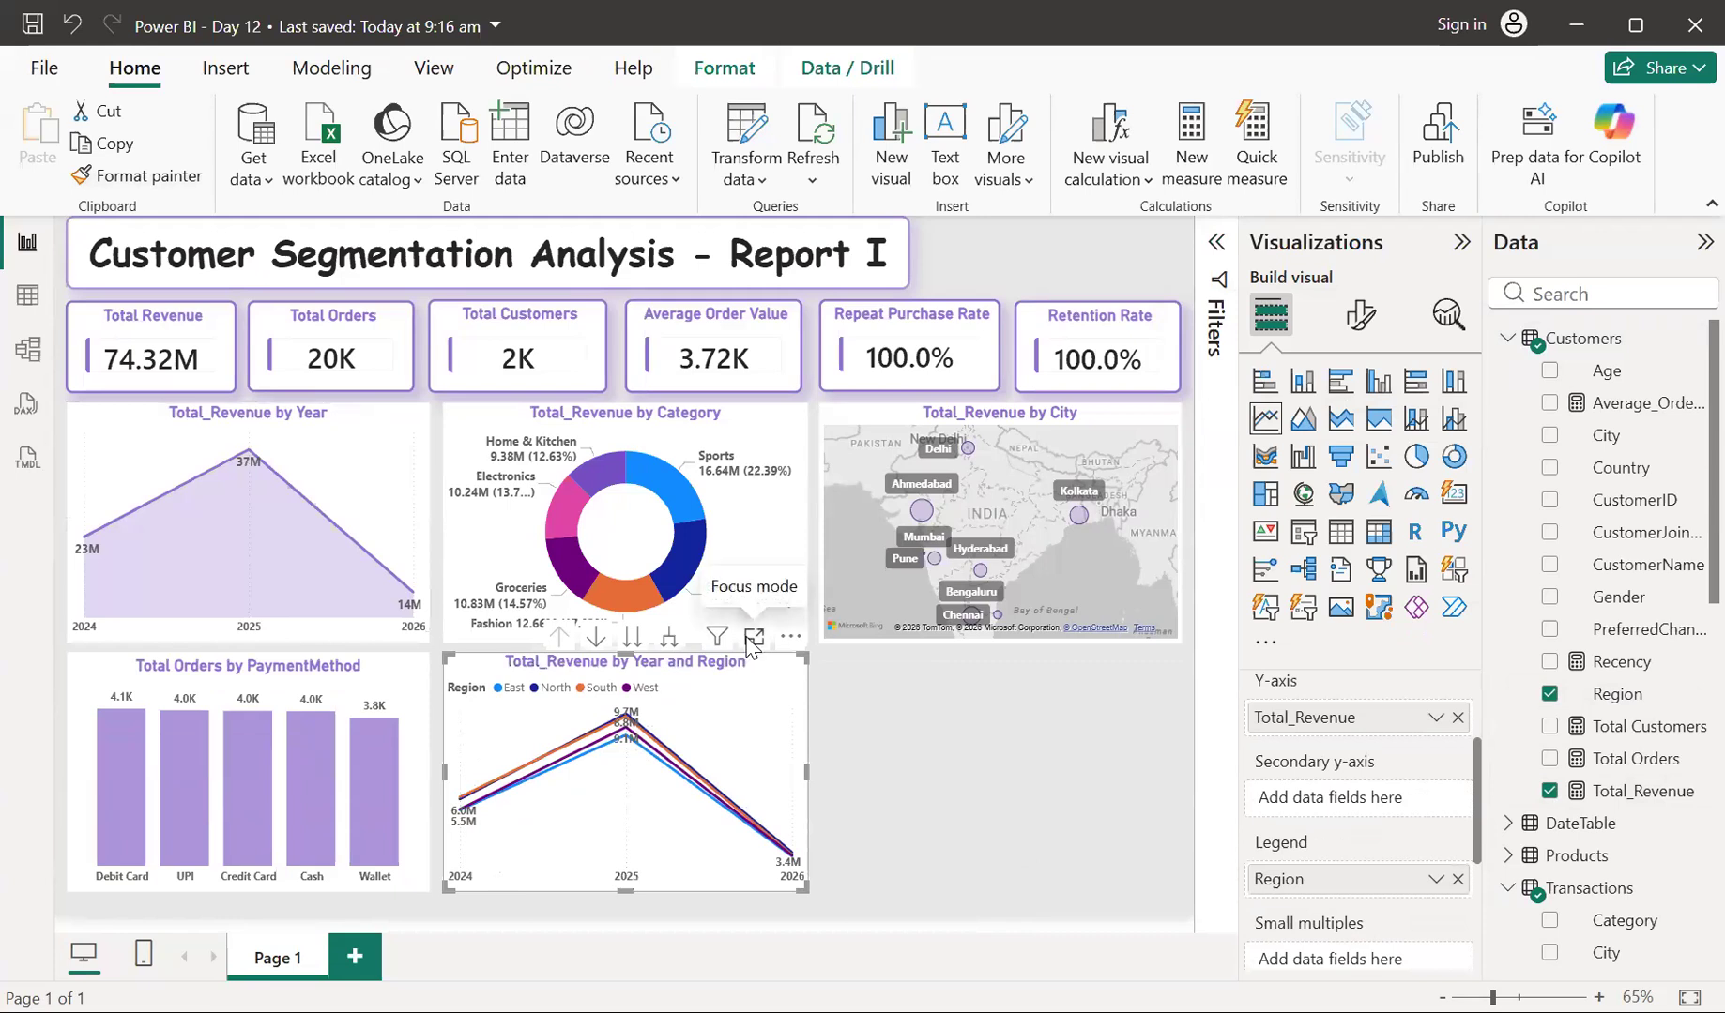
# Open the Total_Revenue by Year and Region chart in focus mode and examine its regional lines, hierarchy controls and axis fields
pyautogui.click(751, 640)
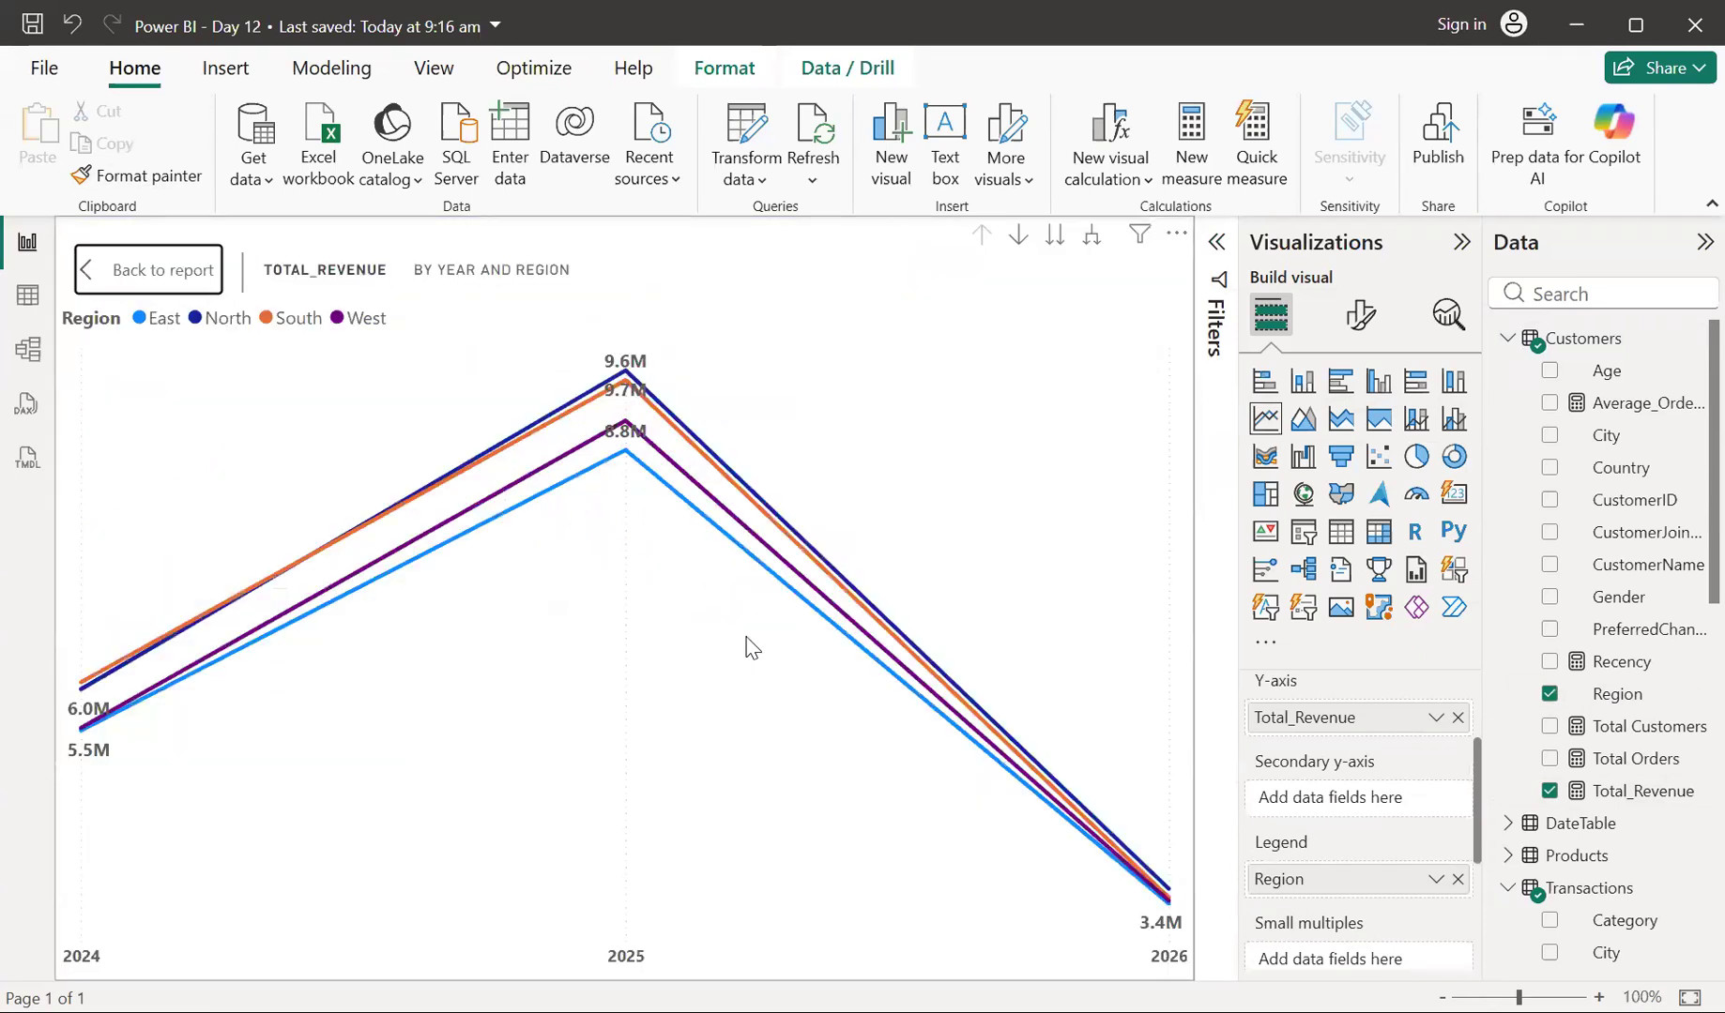
pyautogui.moveTo(670, 522)
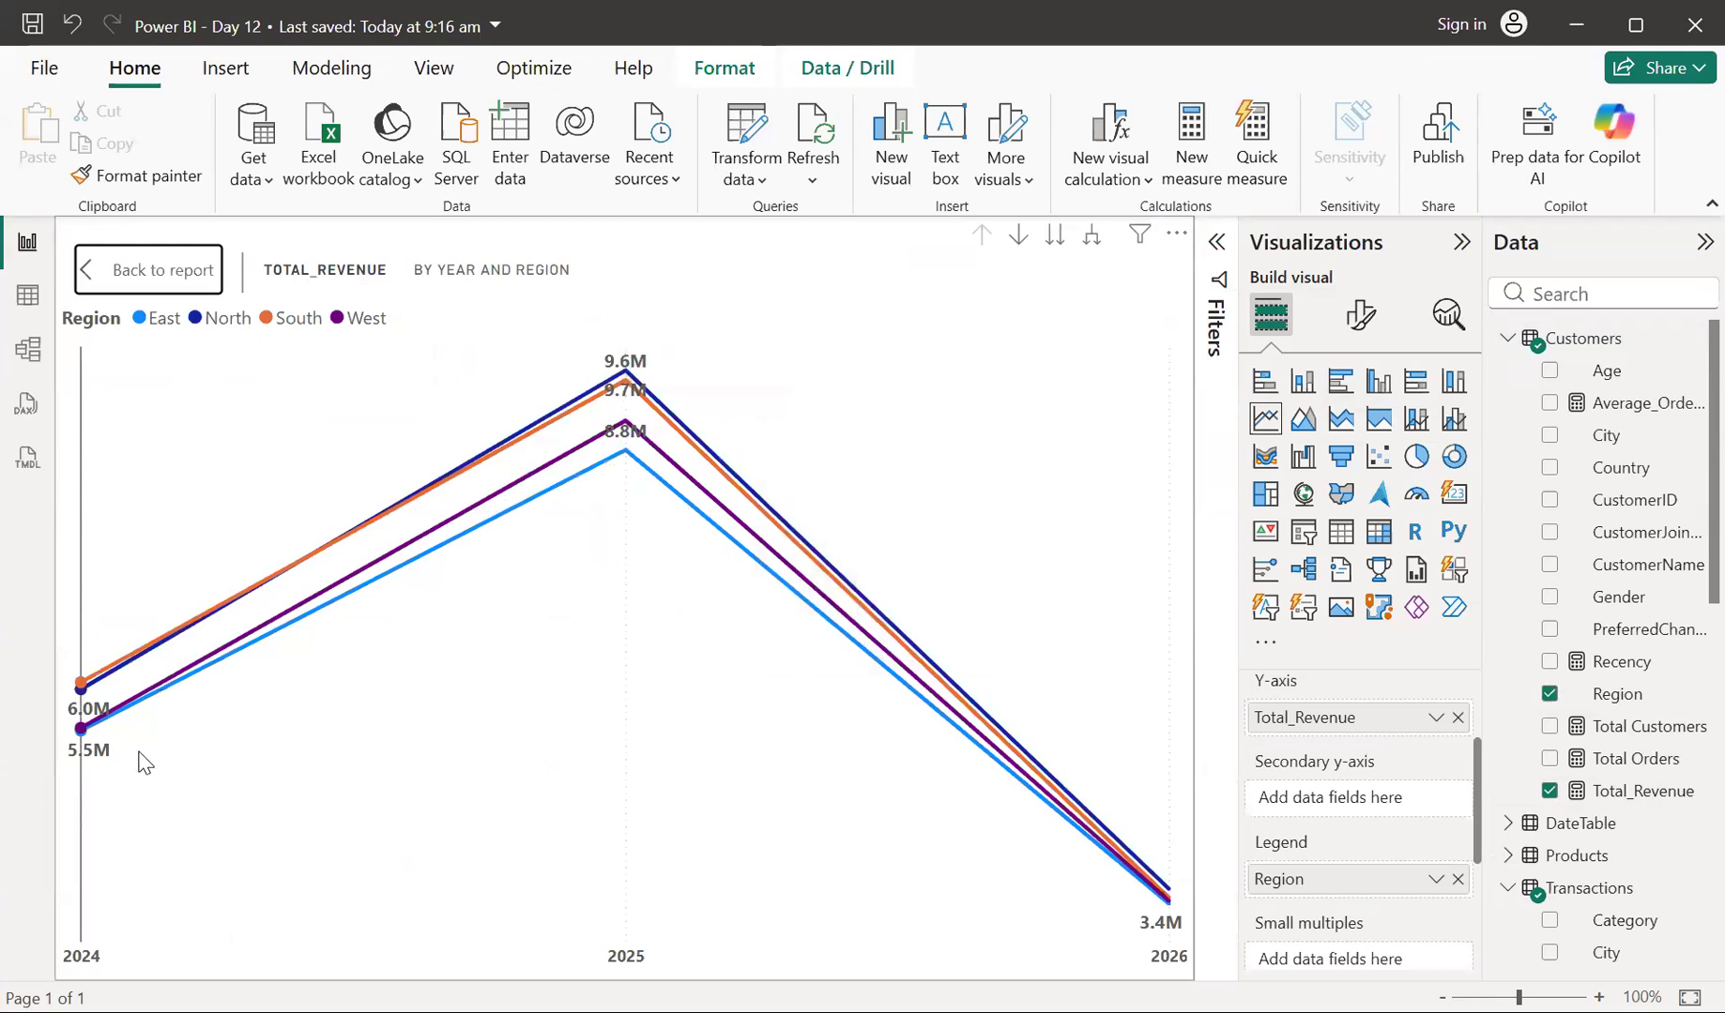
pyautogui.moveTo(141, 762)
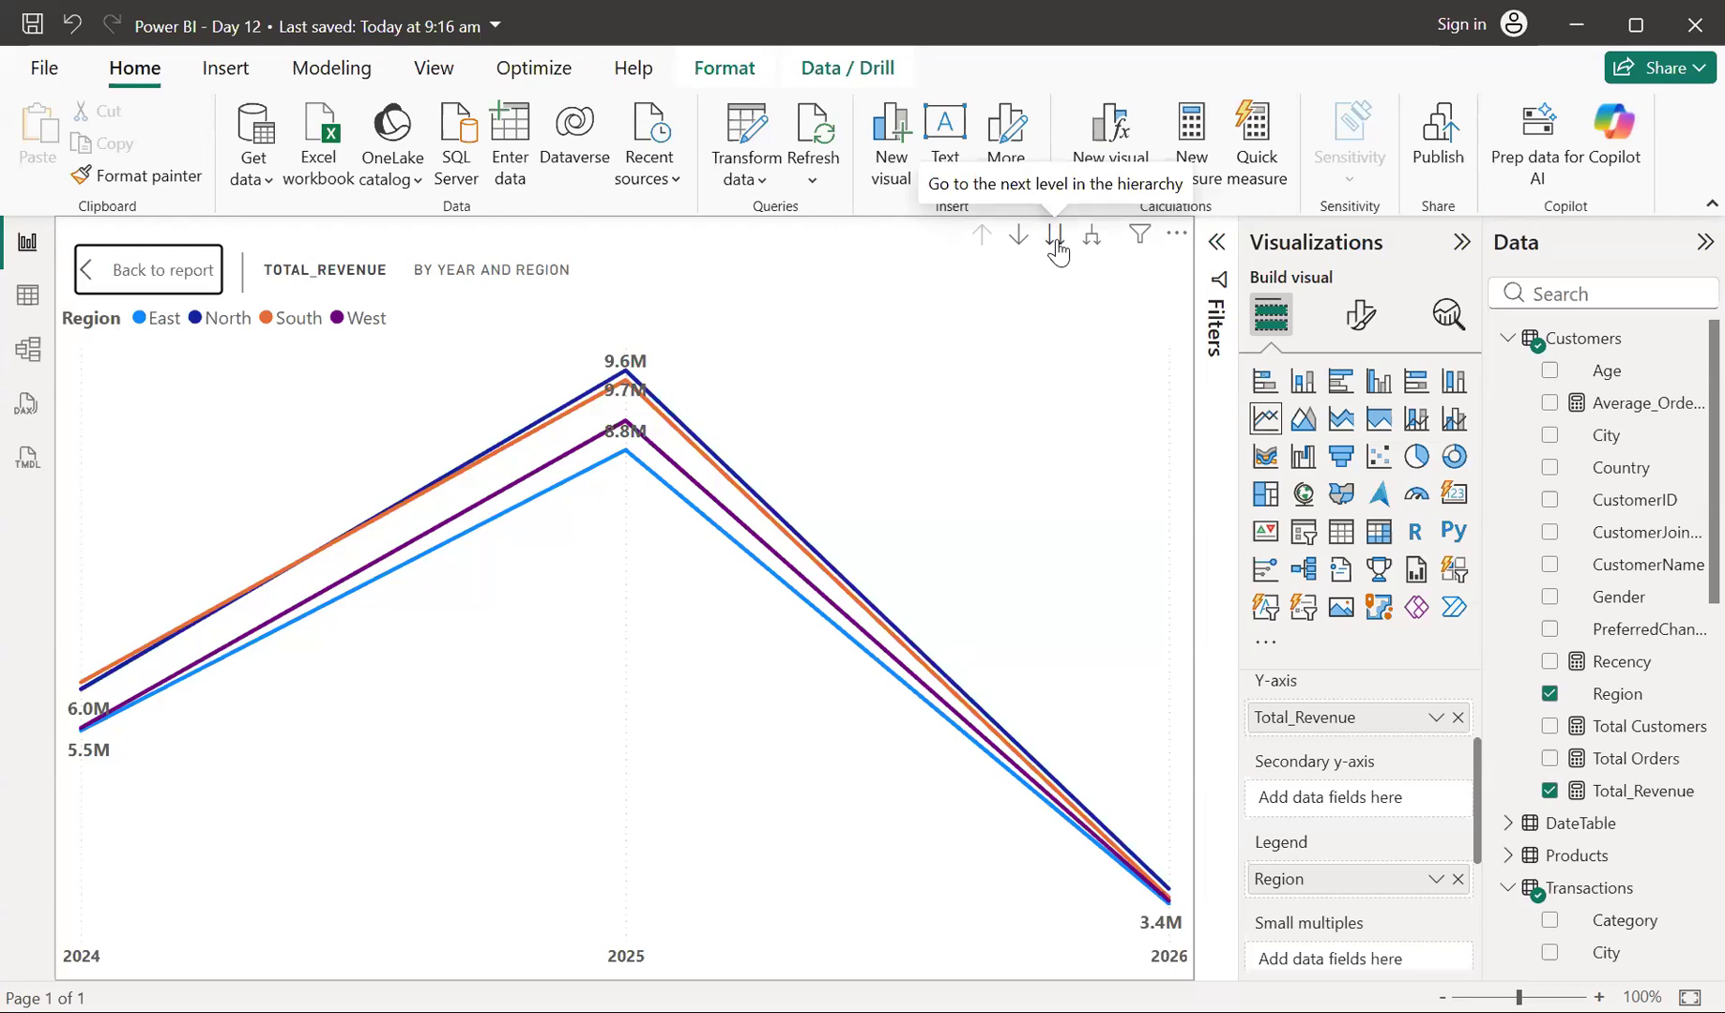
pyautogui.scroll(2, 1318, 799)
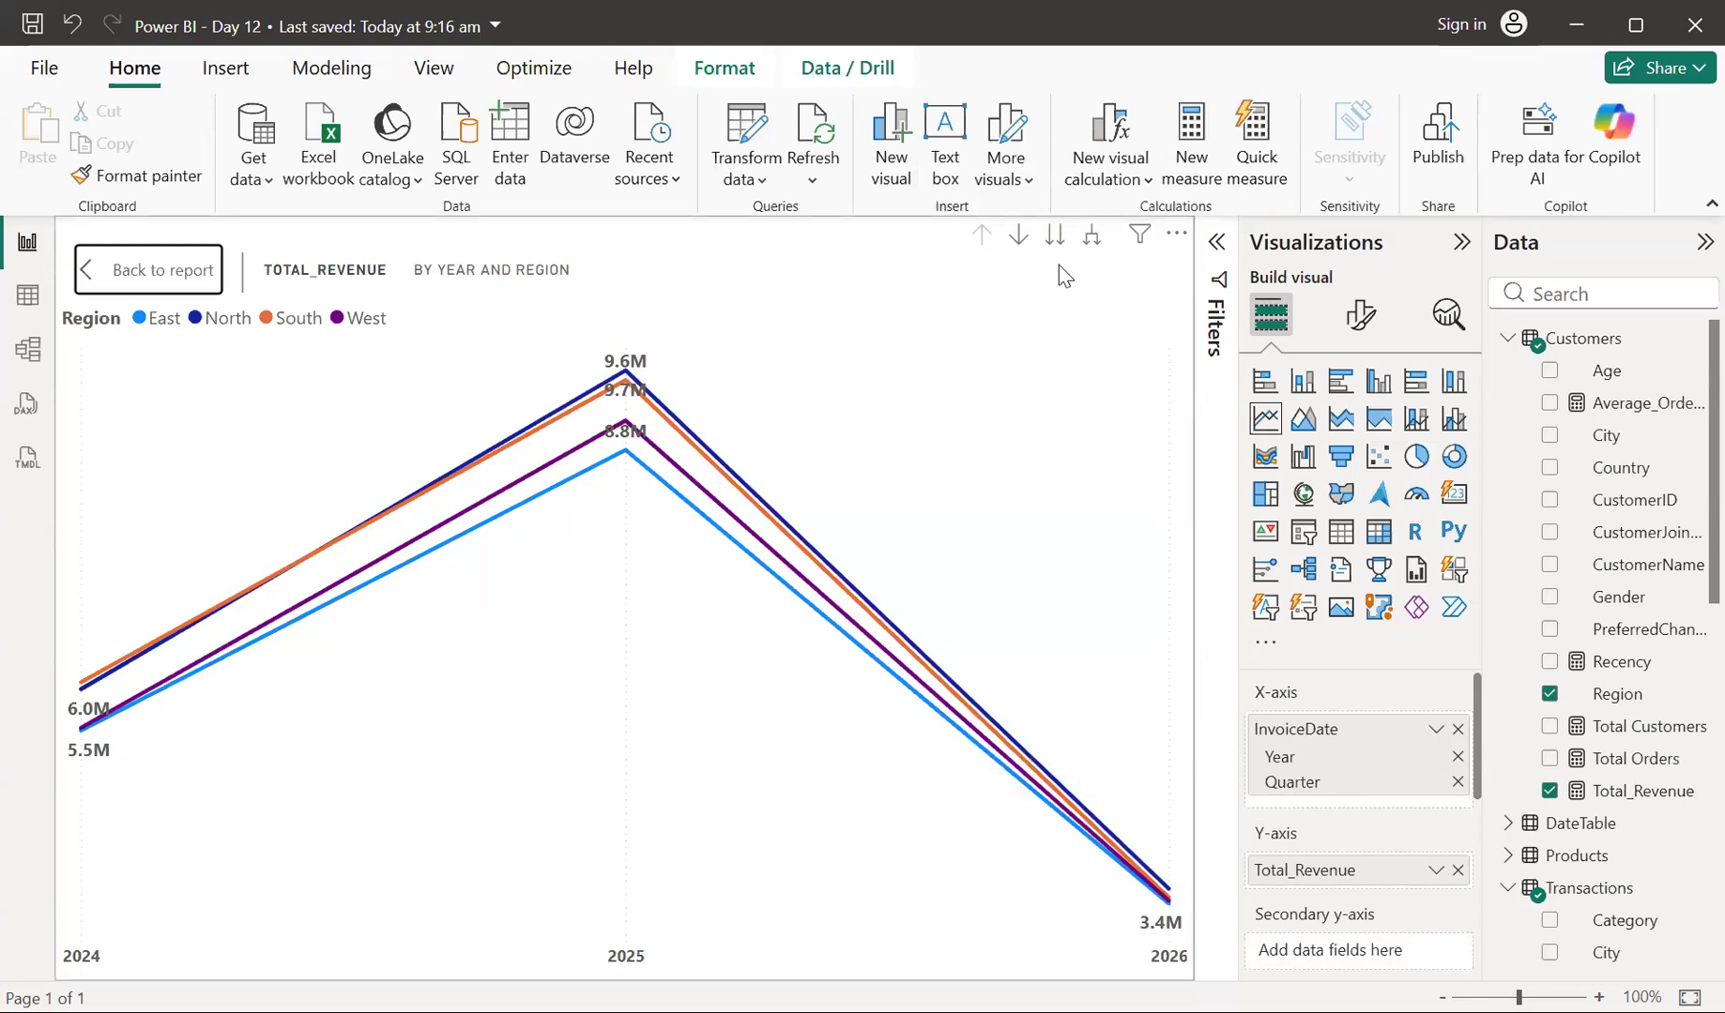
# Move the focused Total_Revenue line chart to the quarter level and examine each region's revenue across Qtr 1 to Qtr 4
pyautogui.click(1054, 236)
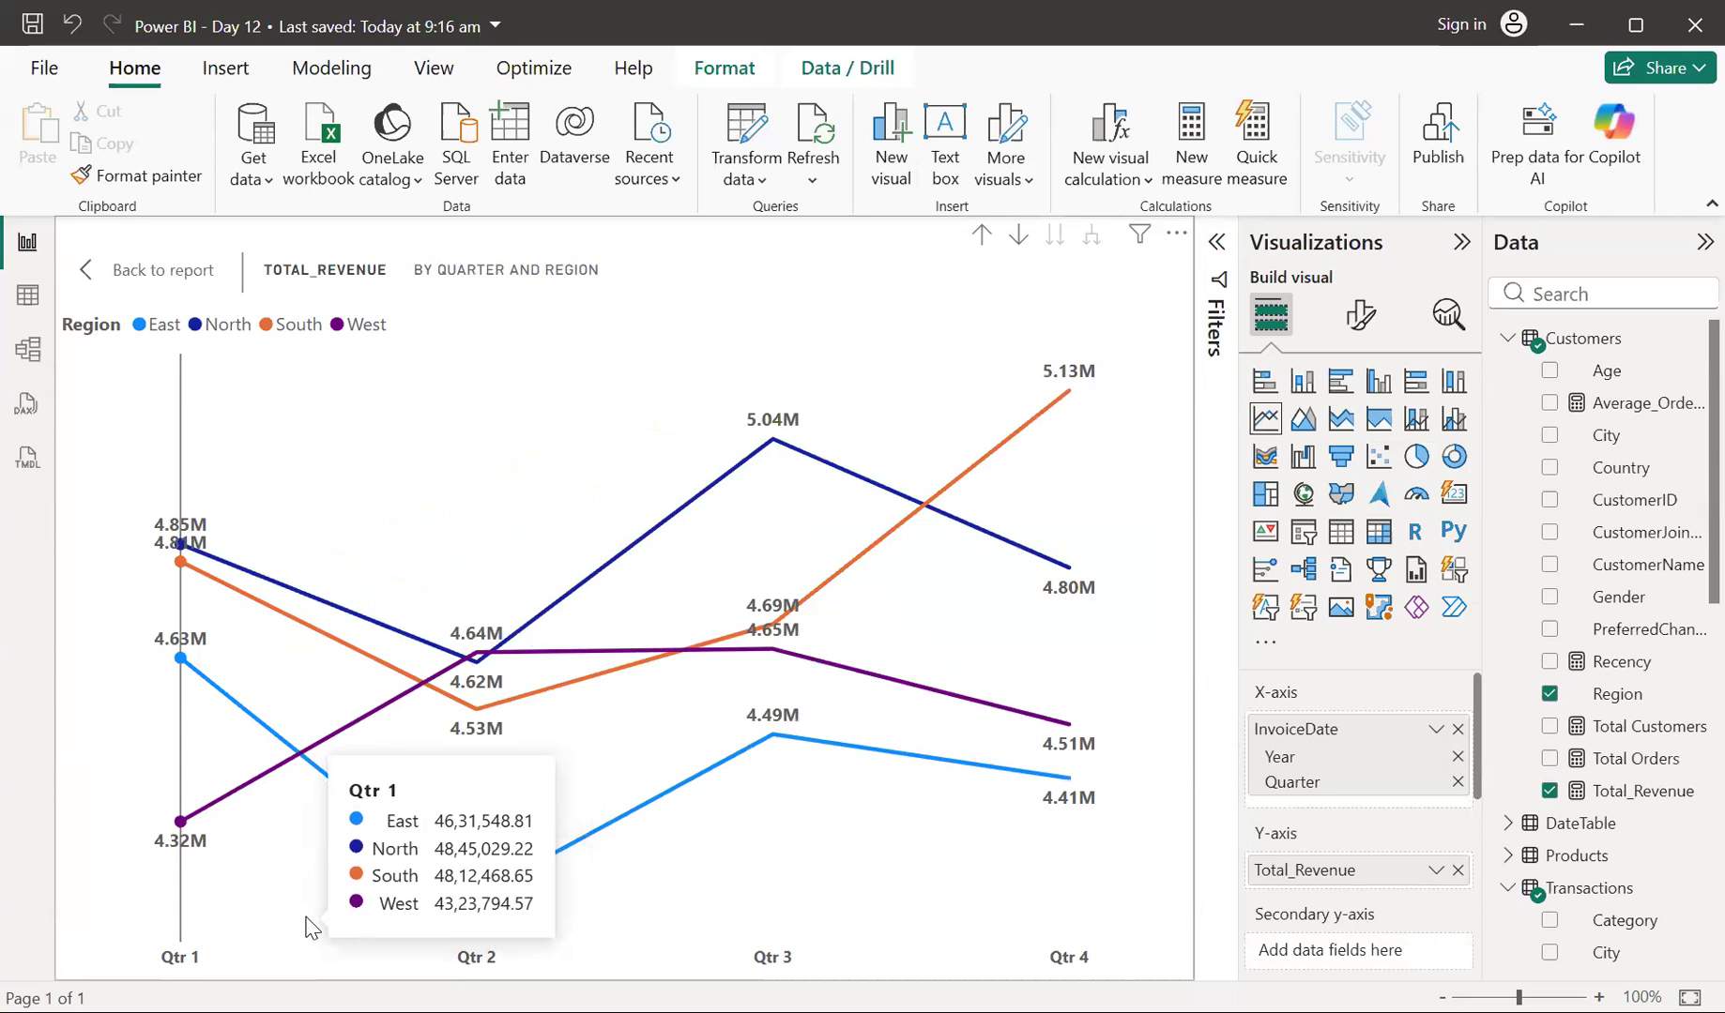
pyautogui.moveTo(305, 918)
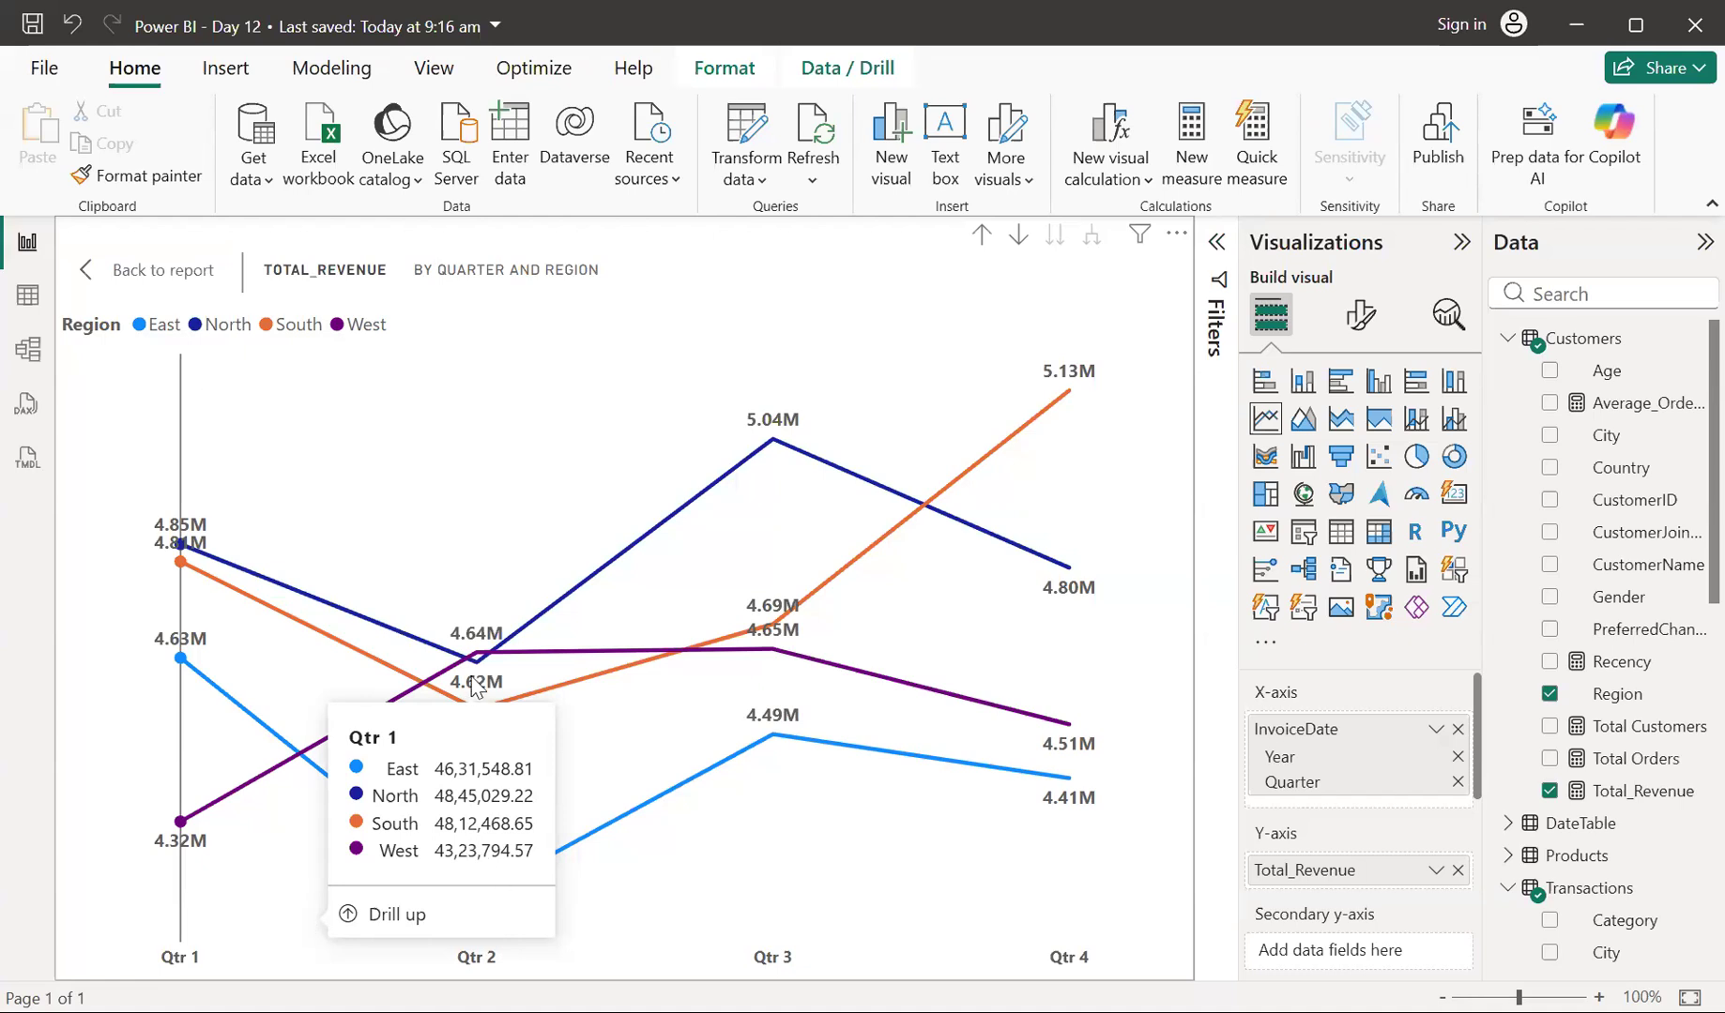
pyautogui.moveTo(476, 685)
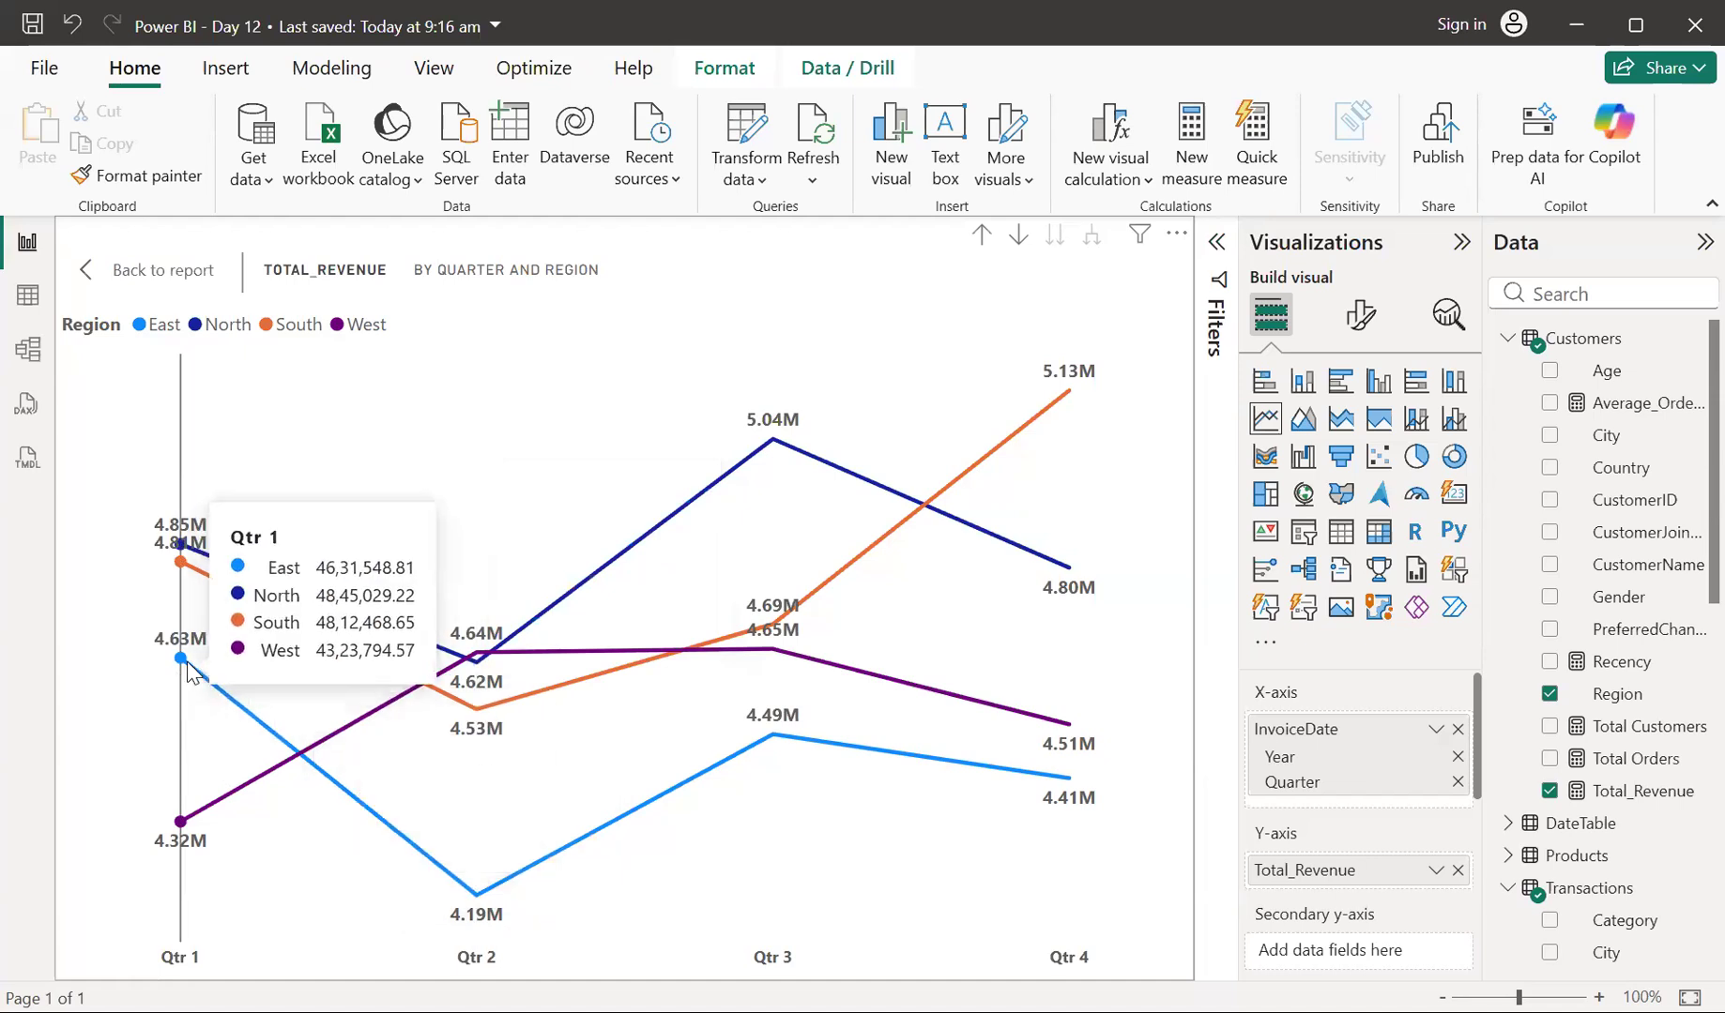
pyautogui.moveTo(187, 664)
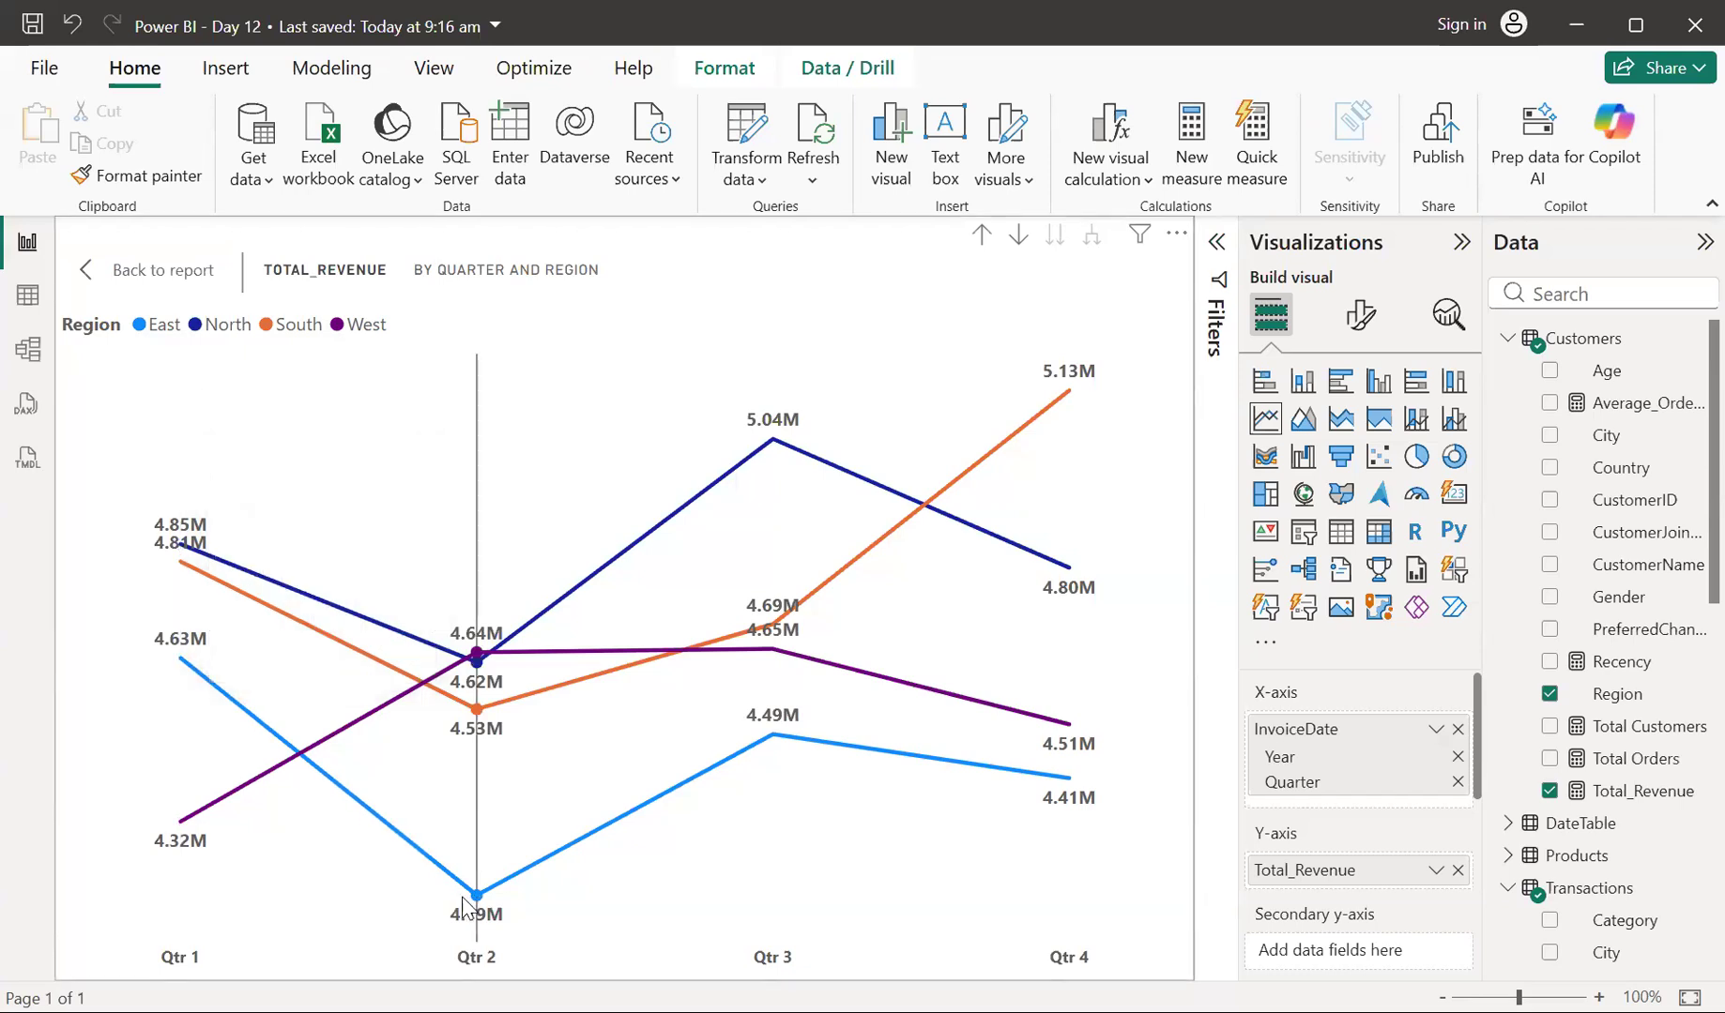
pyautogui.moveTo(470, 903)
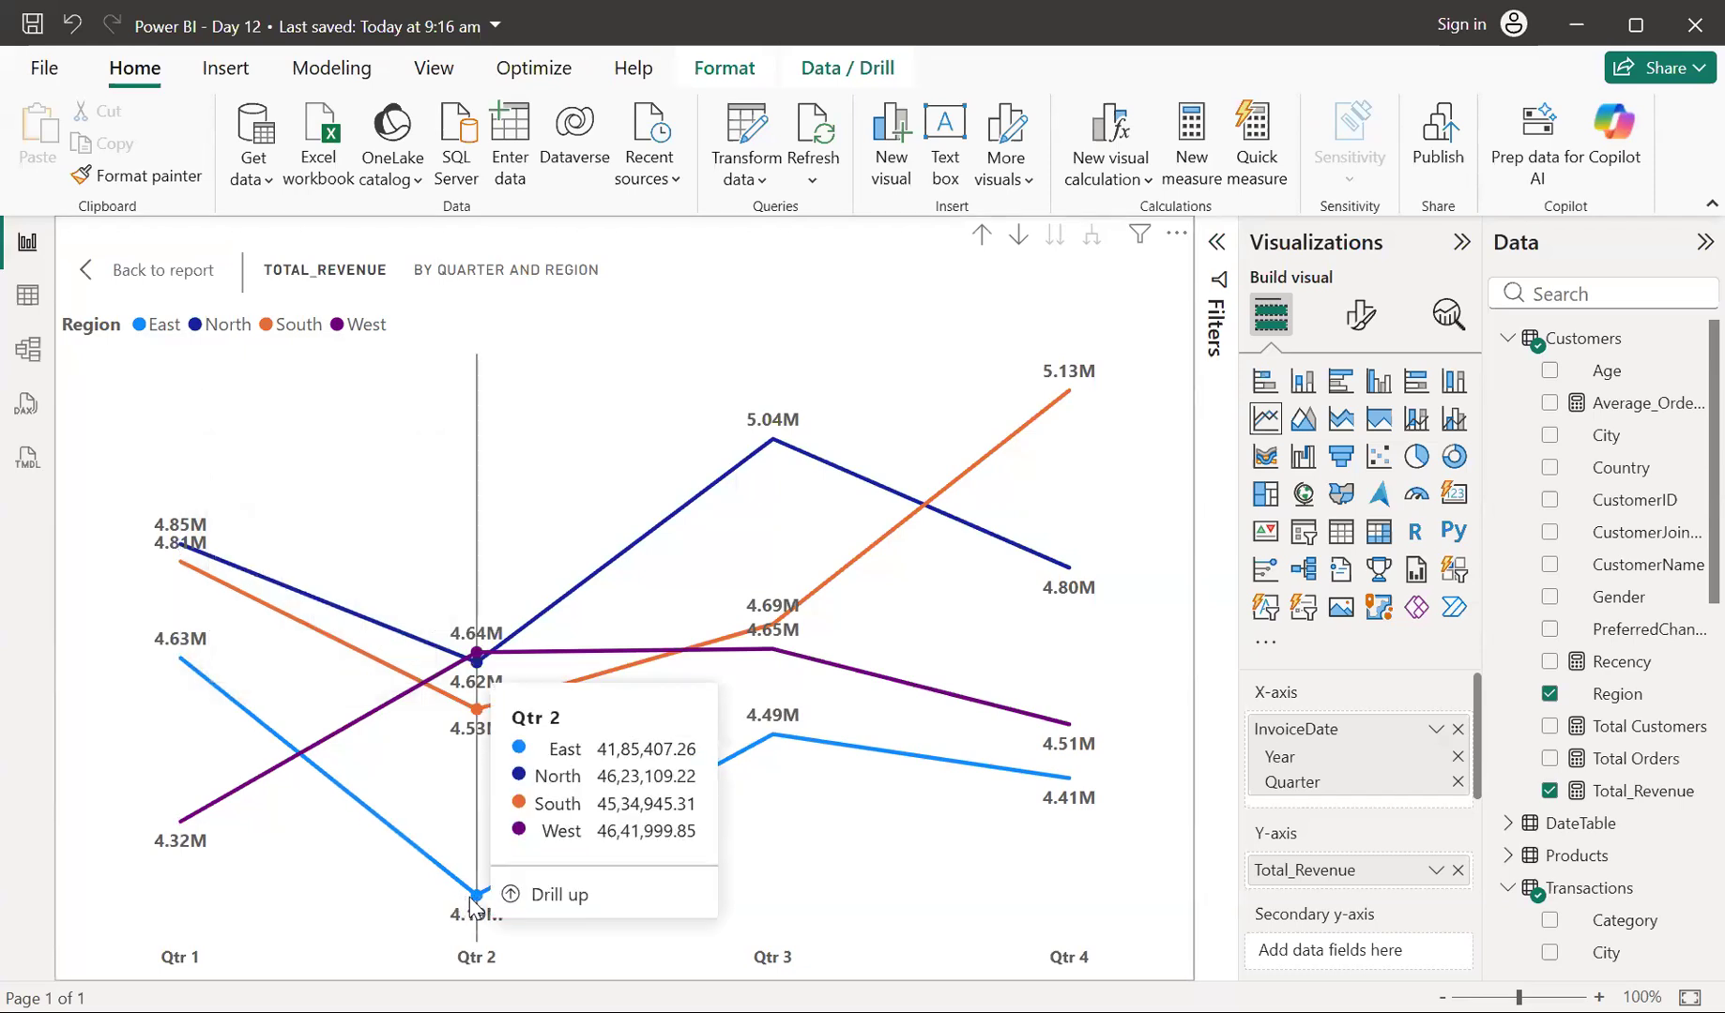
pyautogui.moveTo(786, 741)
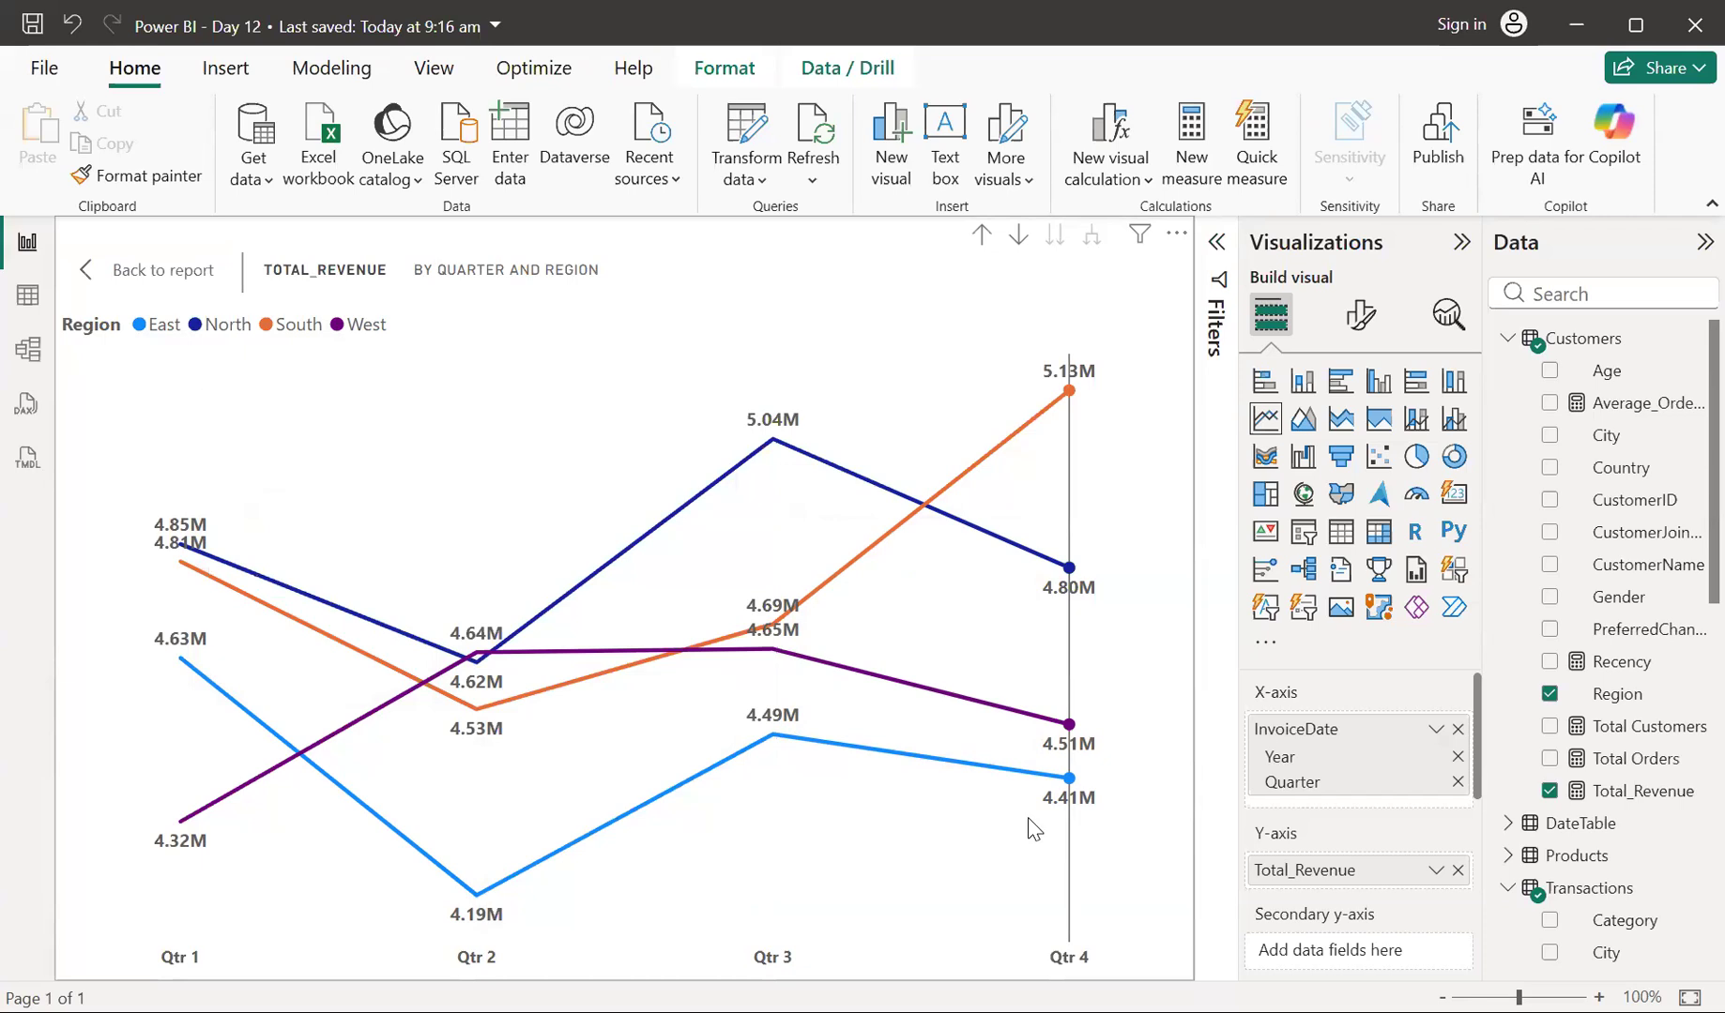
pyautogui.moveTo(1033, 829)
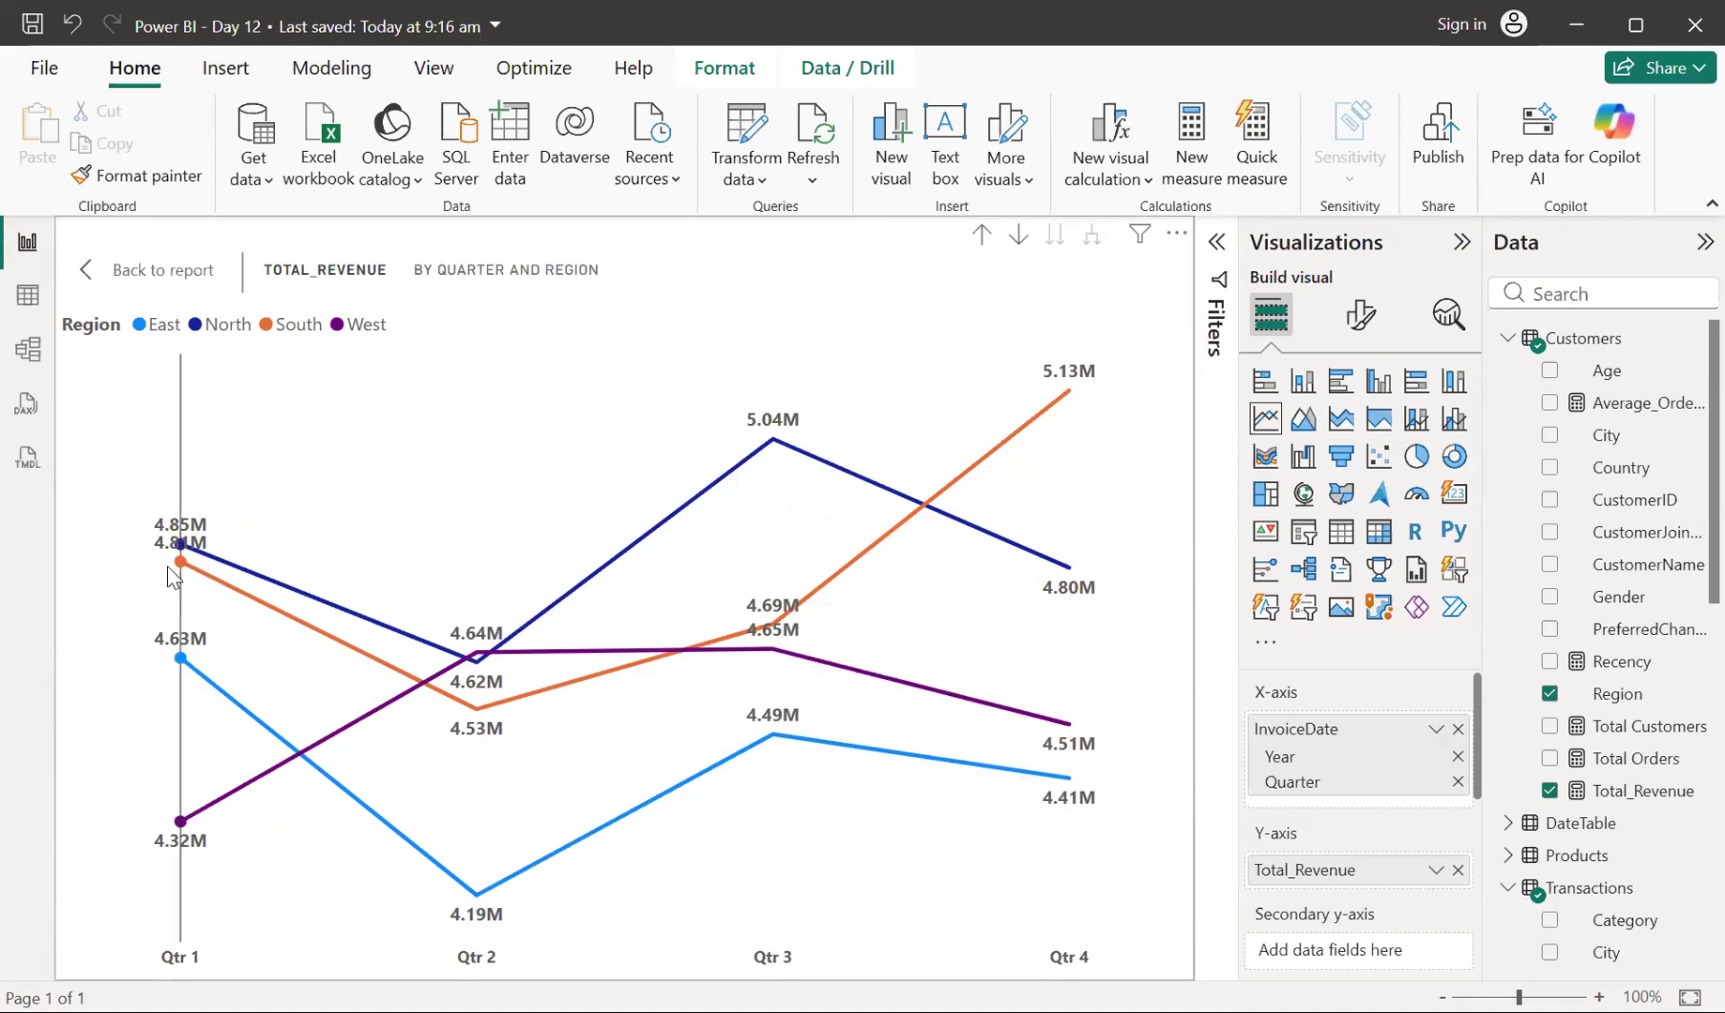
pyautogui.moveTo(192, 574)
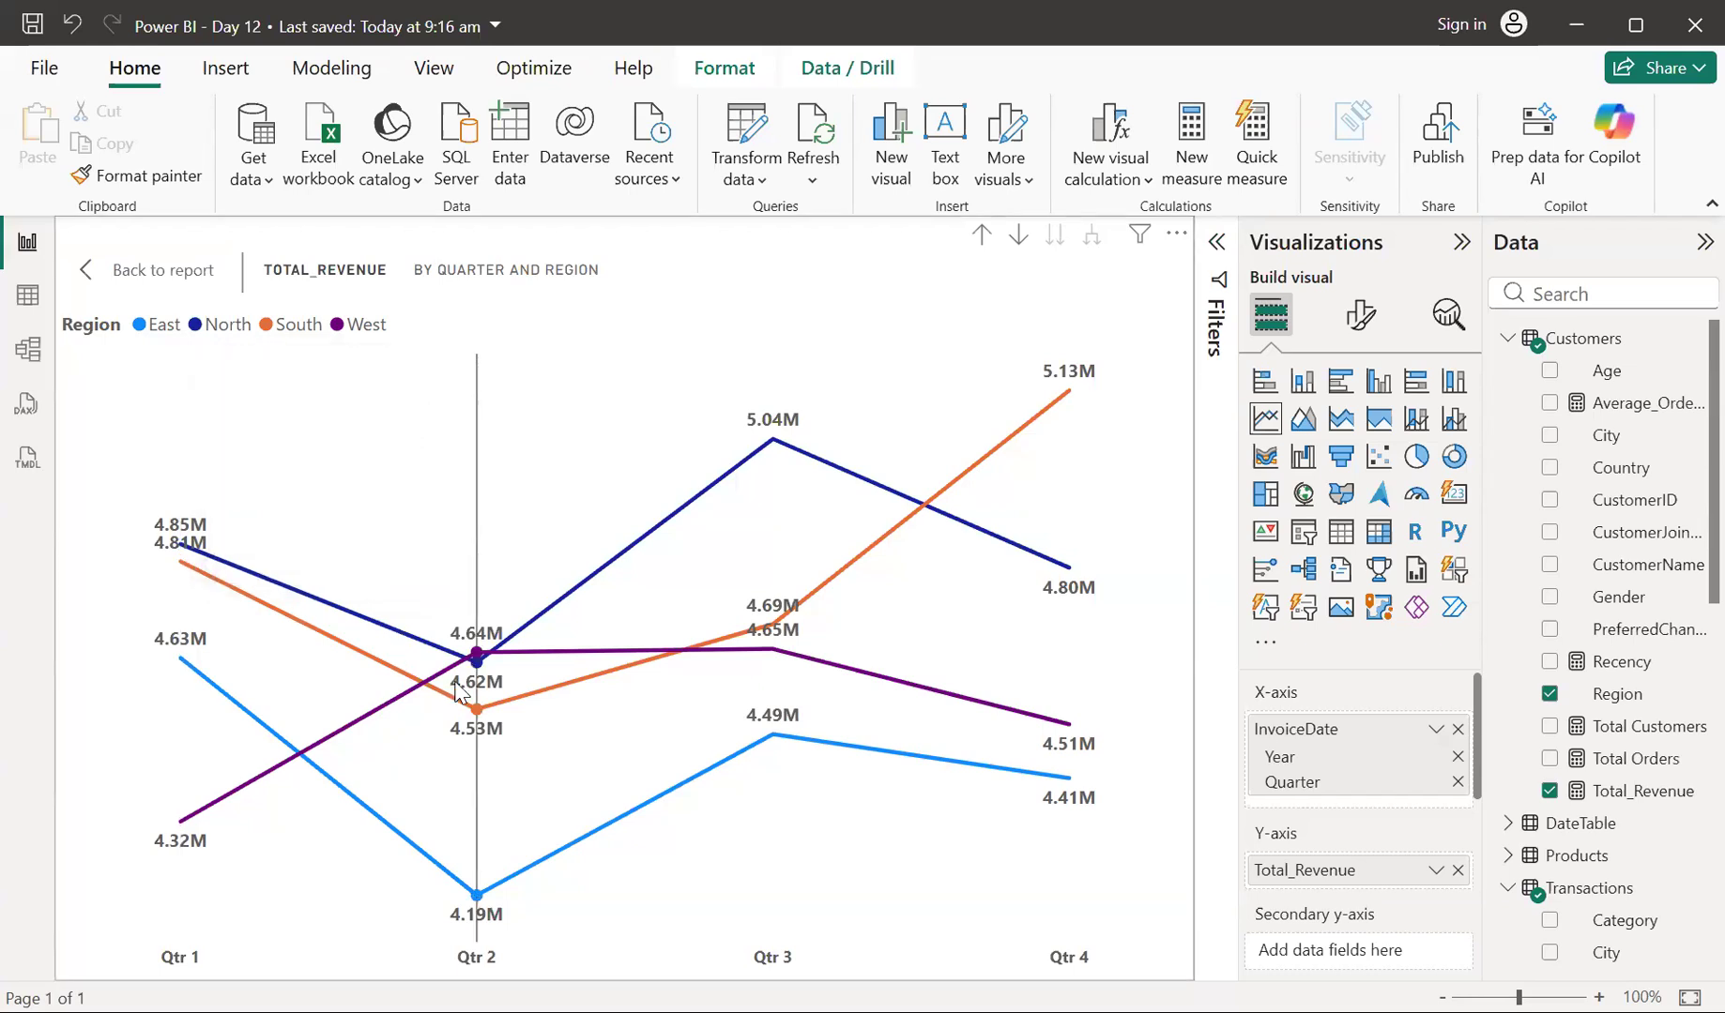
pyautogui.moveTo(465, 694)
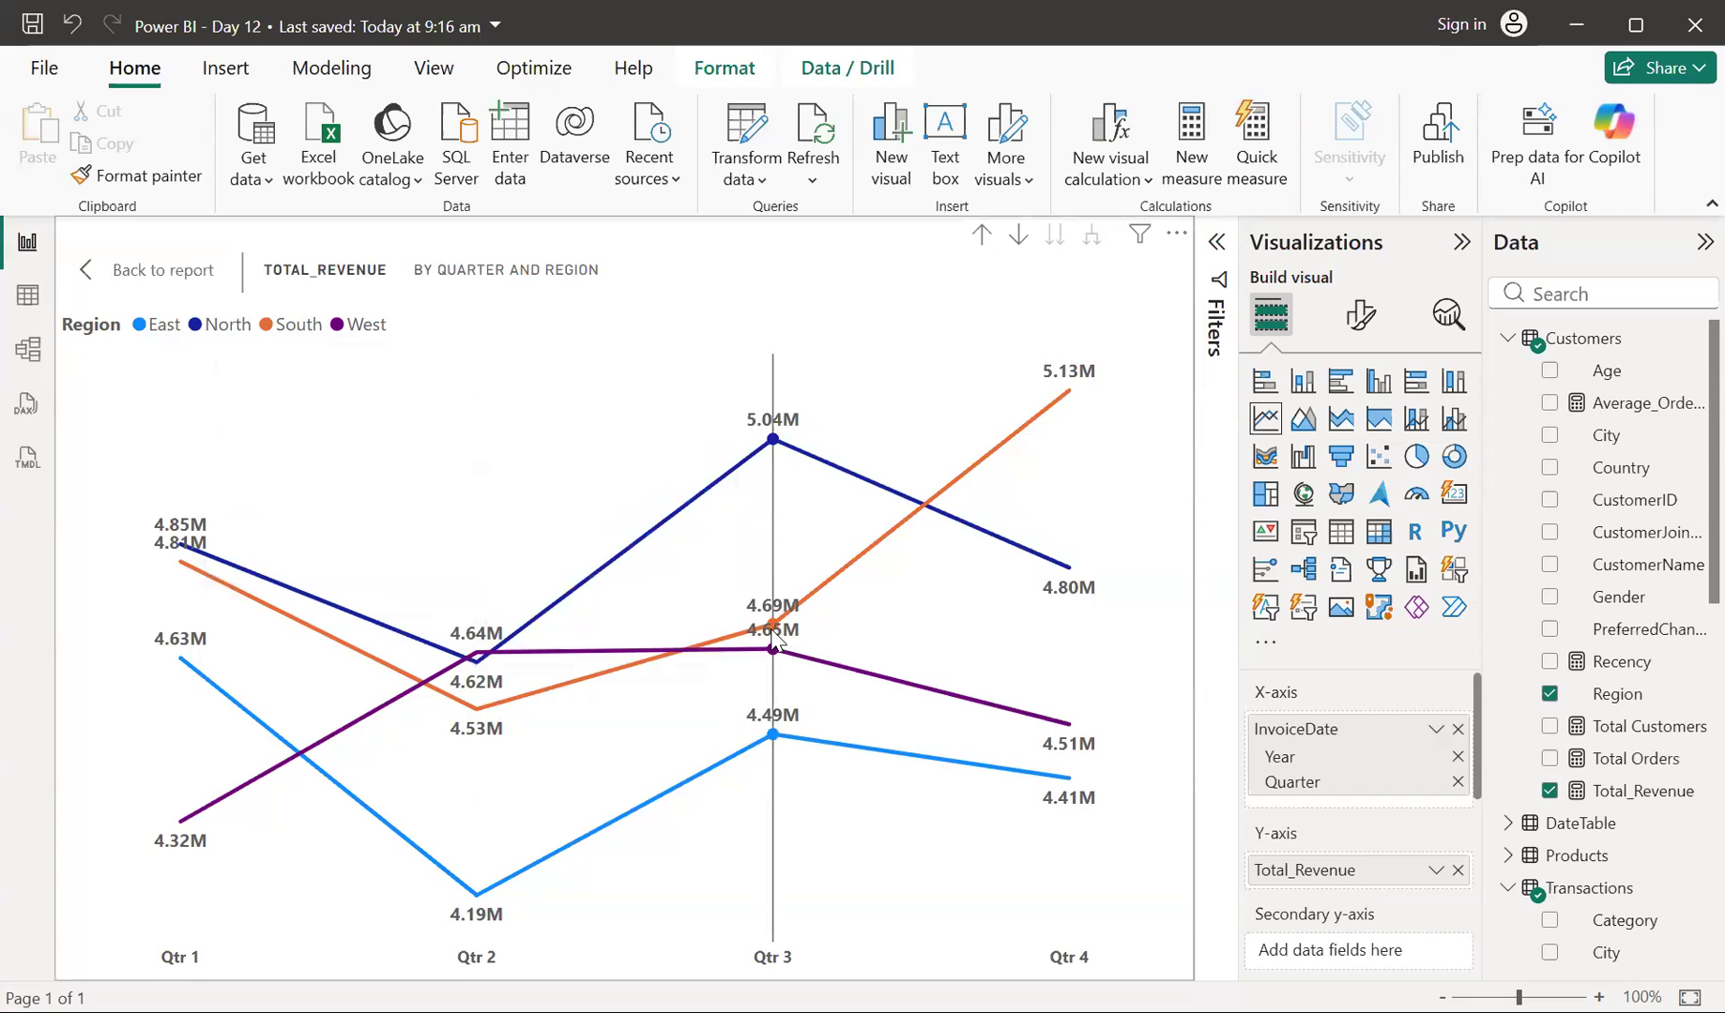
pyautogui.moveTo(775, 642)
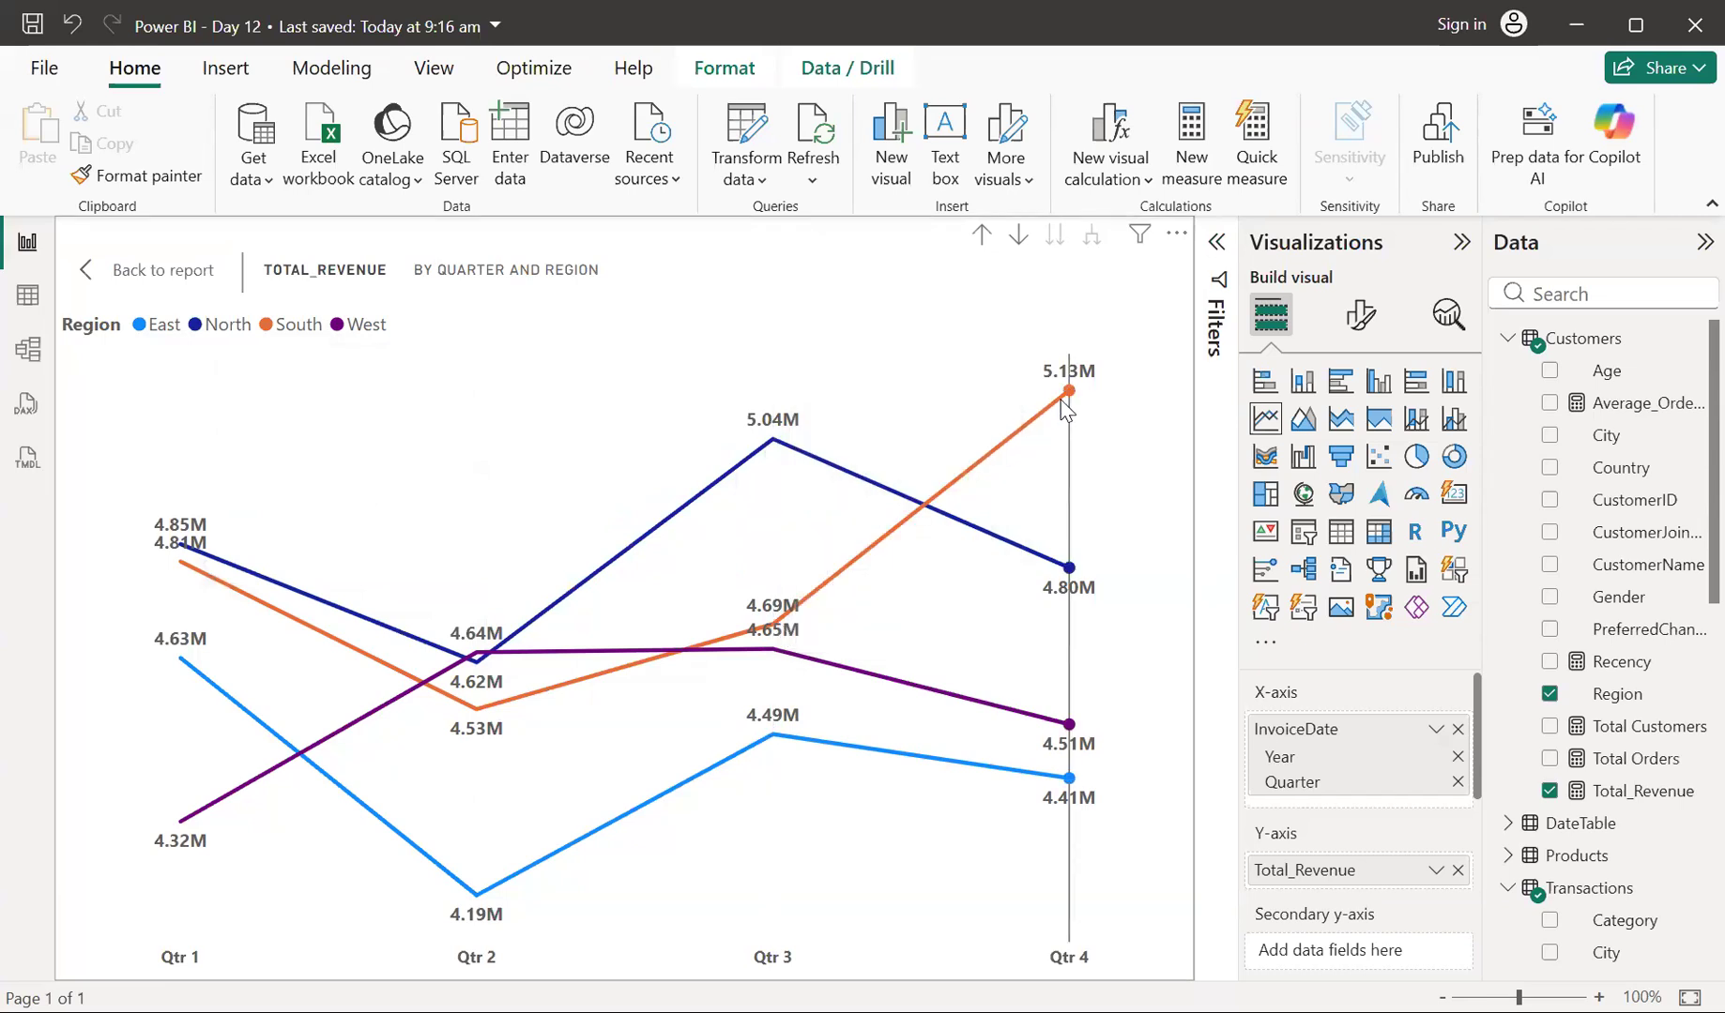
pyautogui.moveTo(1065, 404)
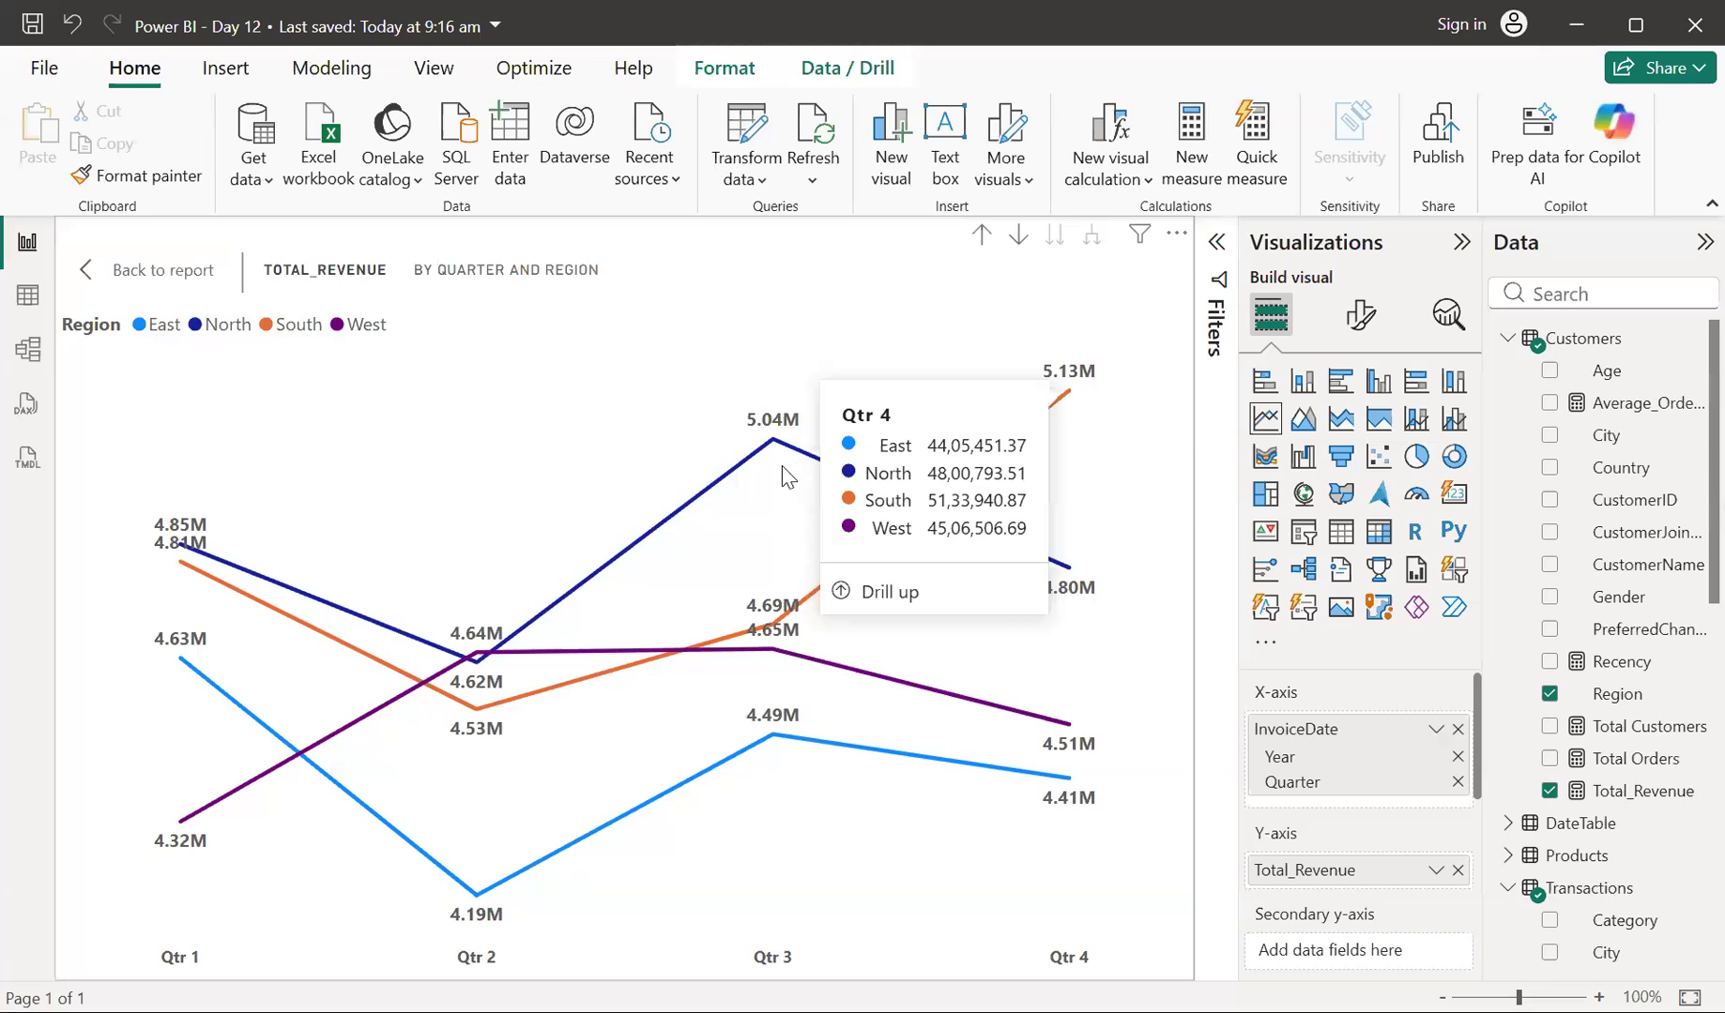
pyautogui.moveTo(781, 465)
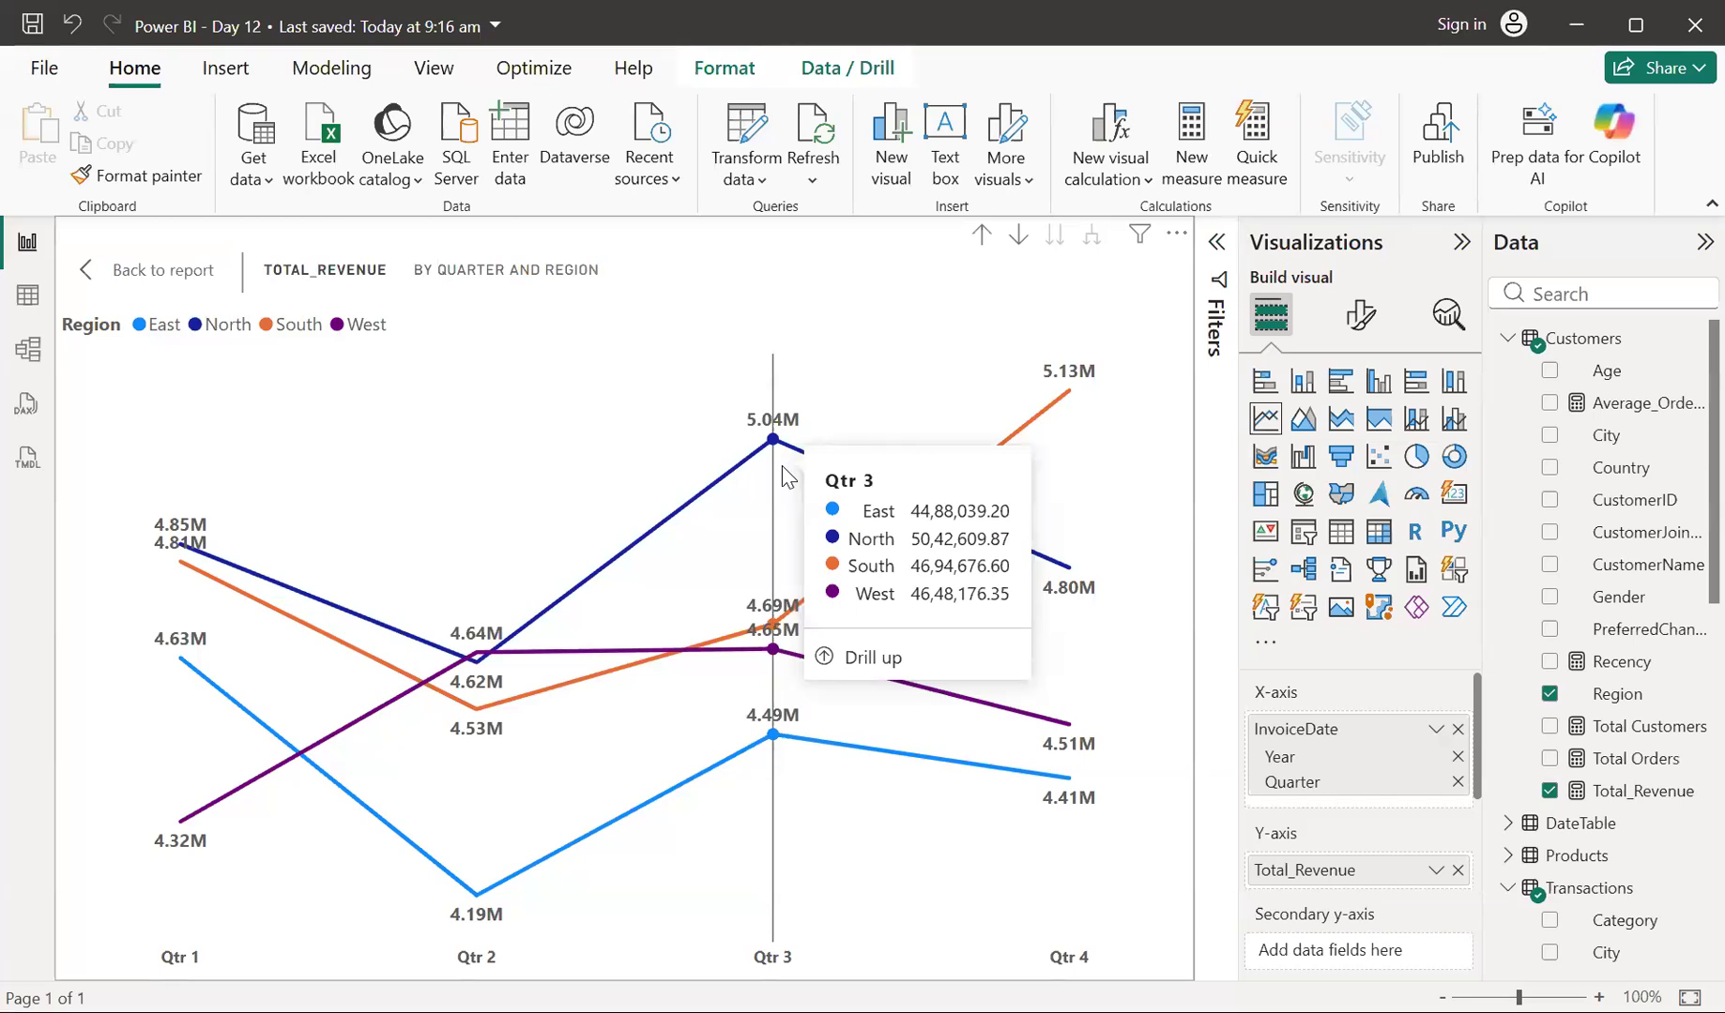
# Return to the report page and cycle the line chart's date hierarchy up to years and back to the quarter level
pyautogui.click(143, 286)
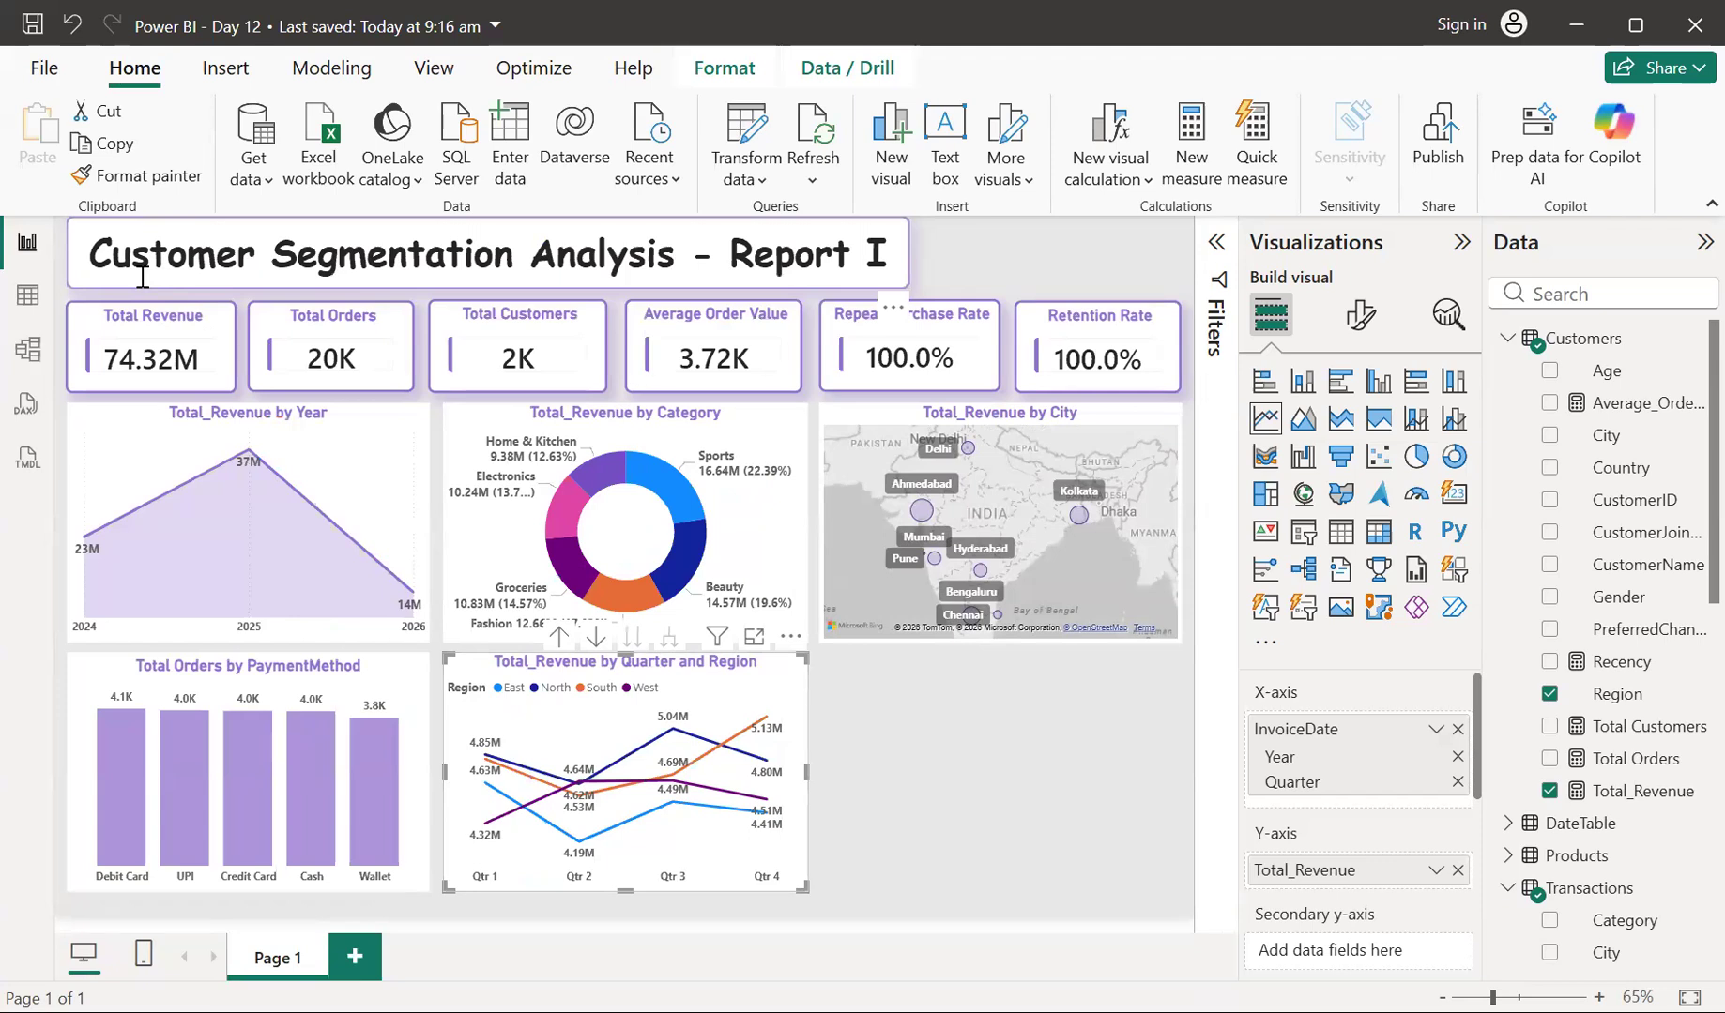
pyautogui.click(558, 638)
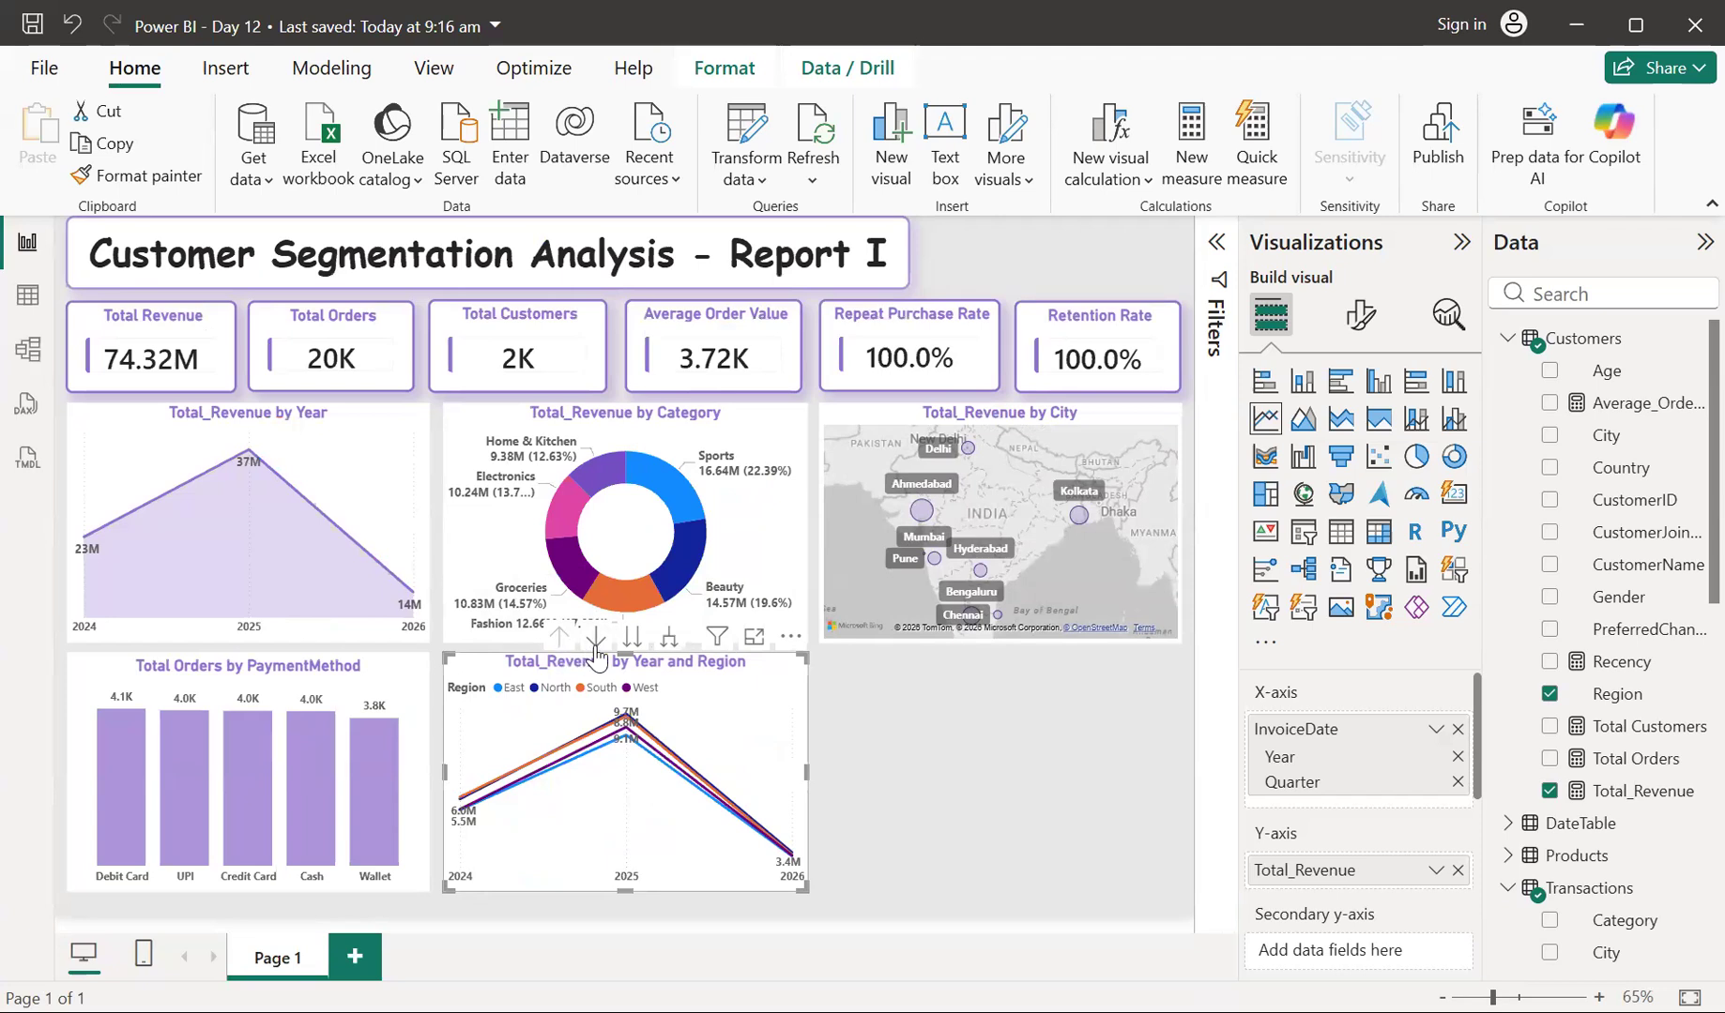
pyautogui.click(596, 638)
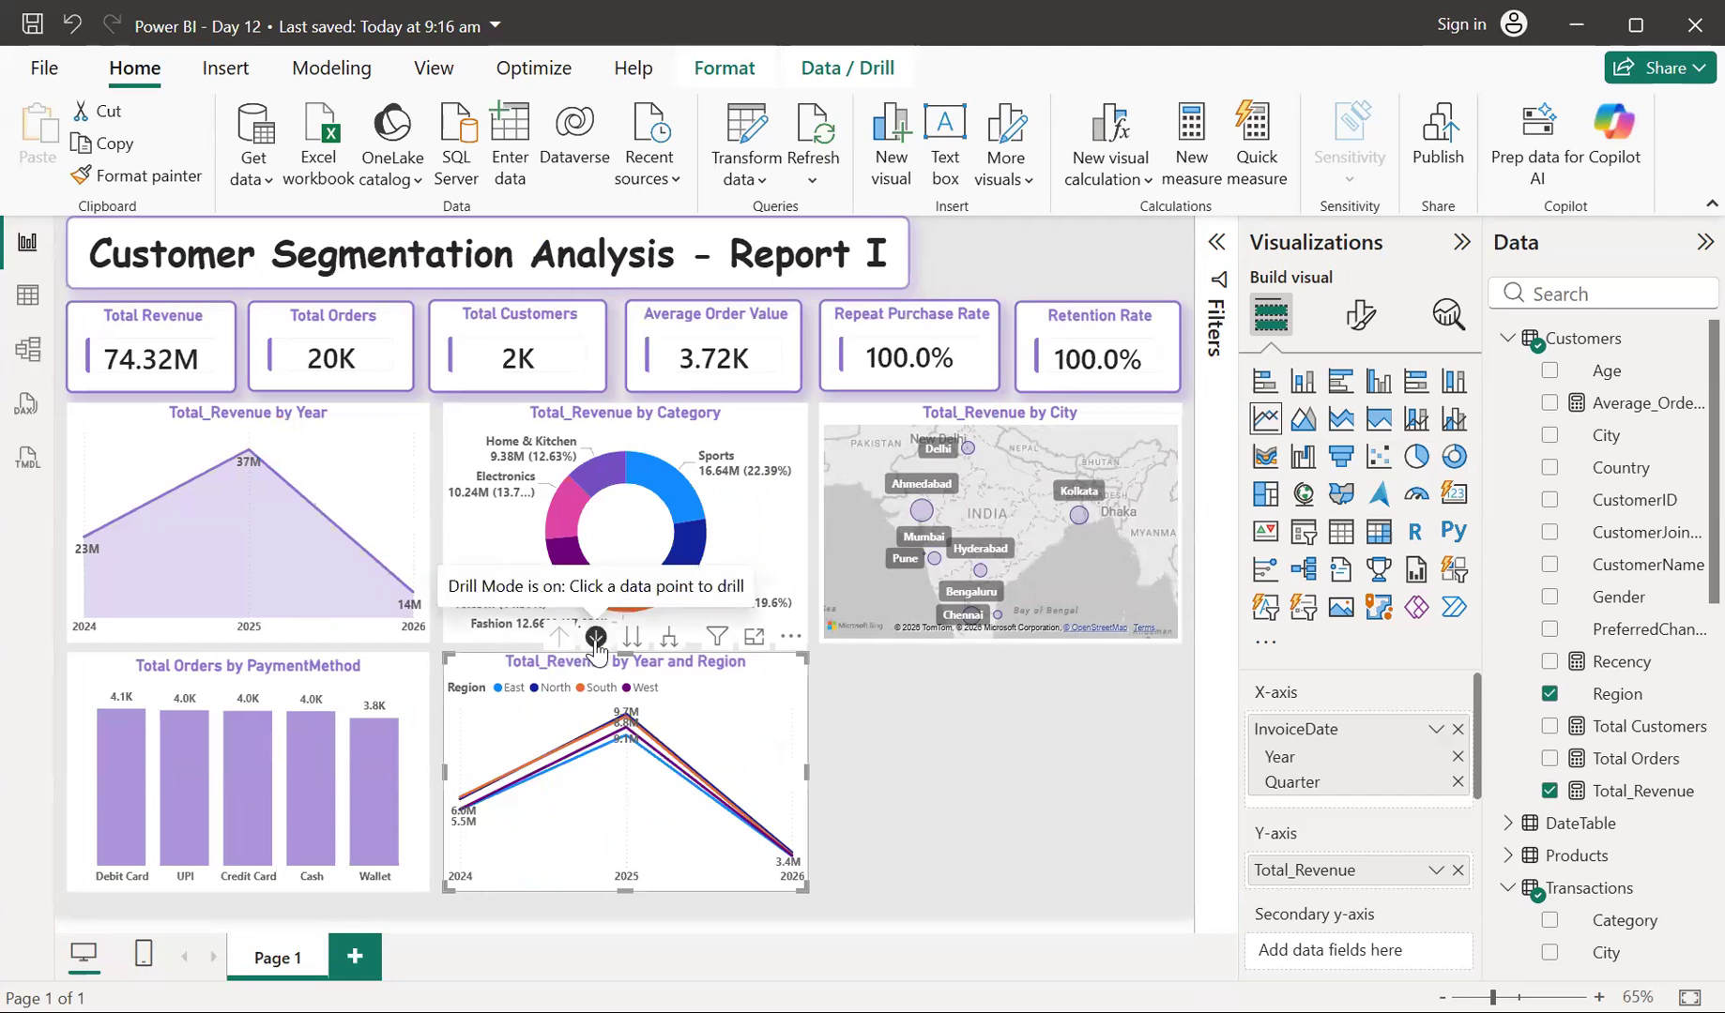
pyautogui.click(596, 641)
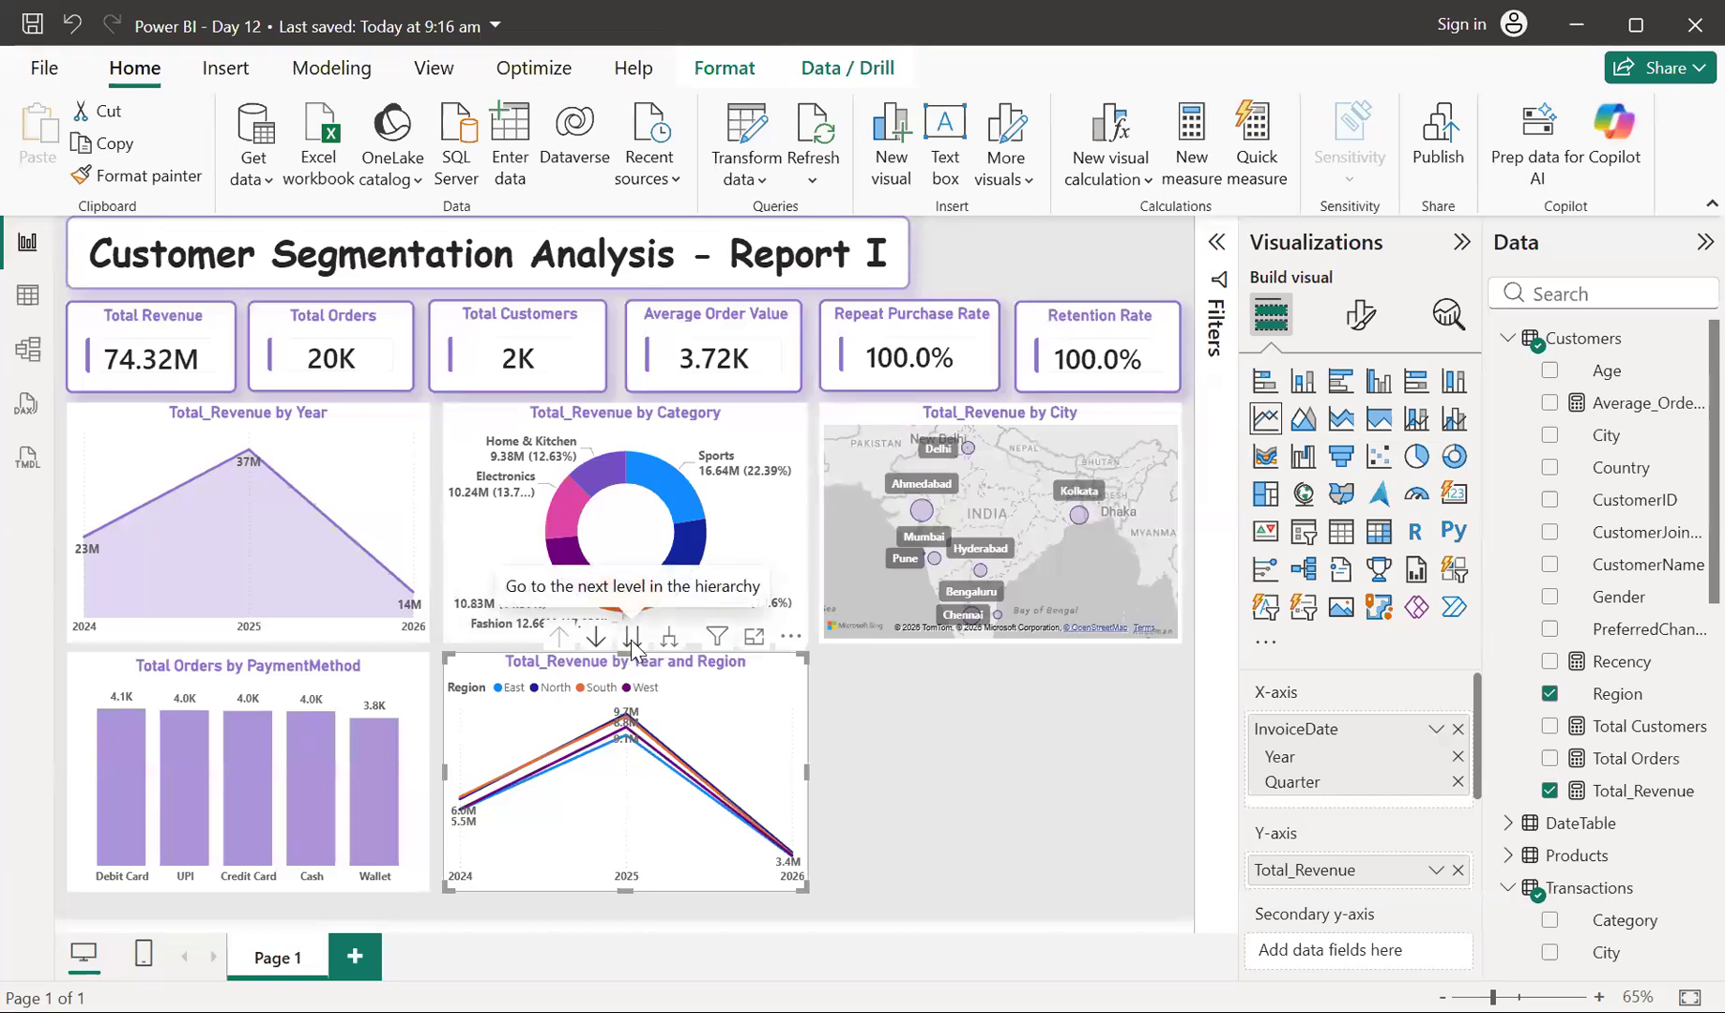
pyautogui.click(631, 640)
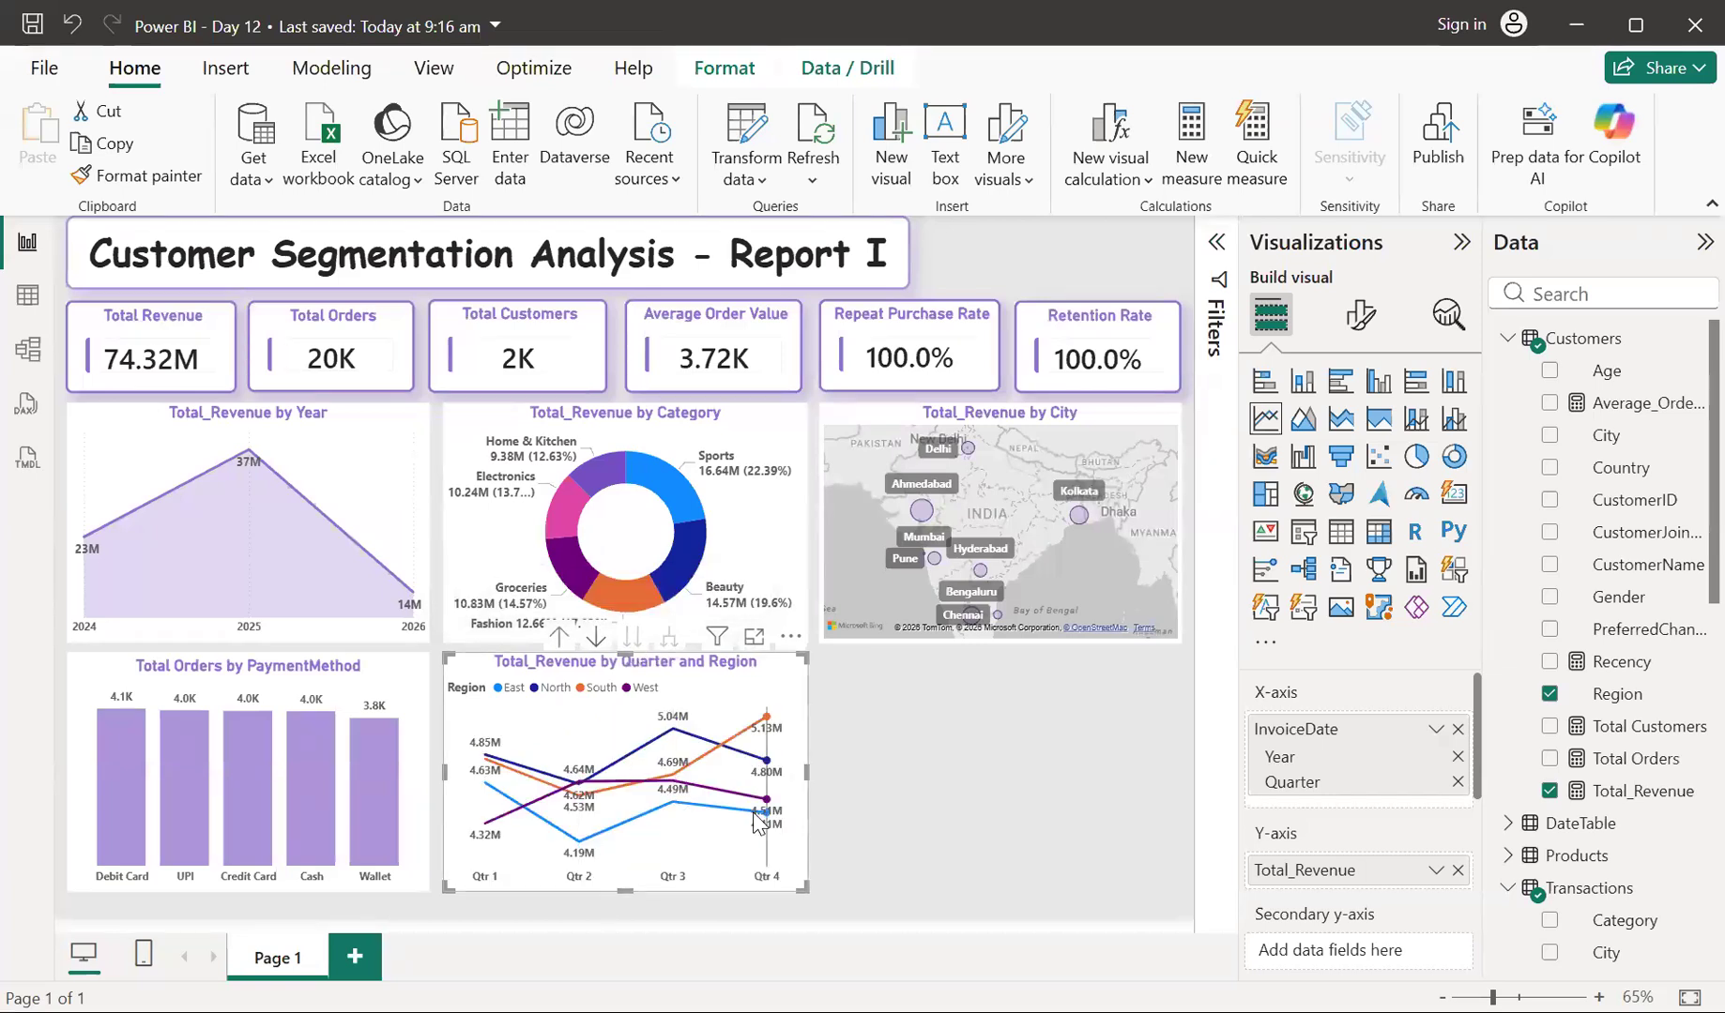
pyautogui.moveTo(760, 823)
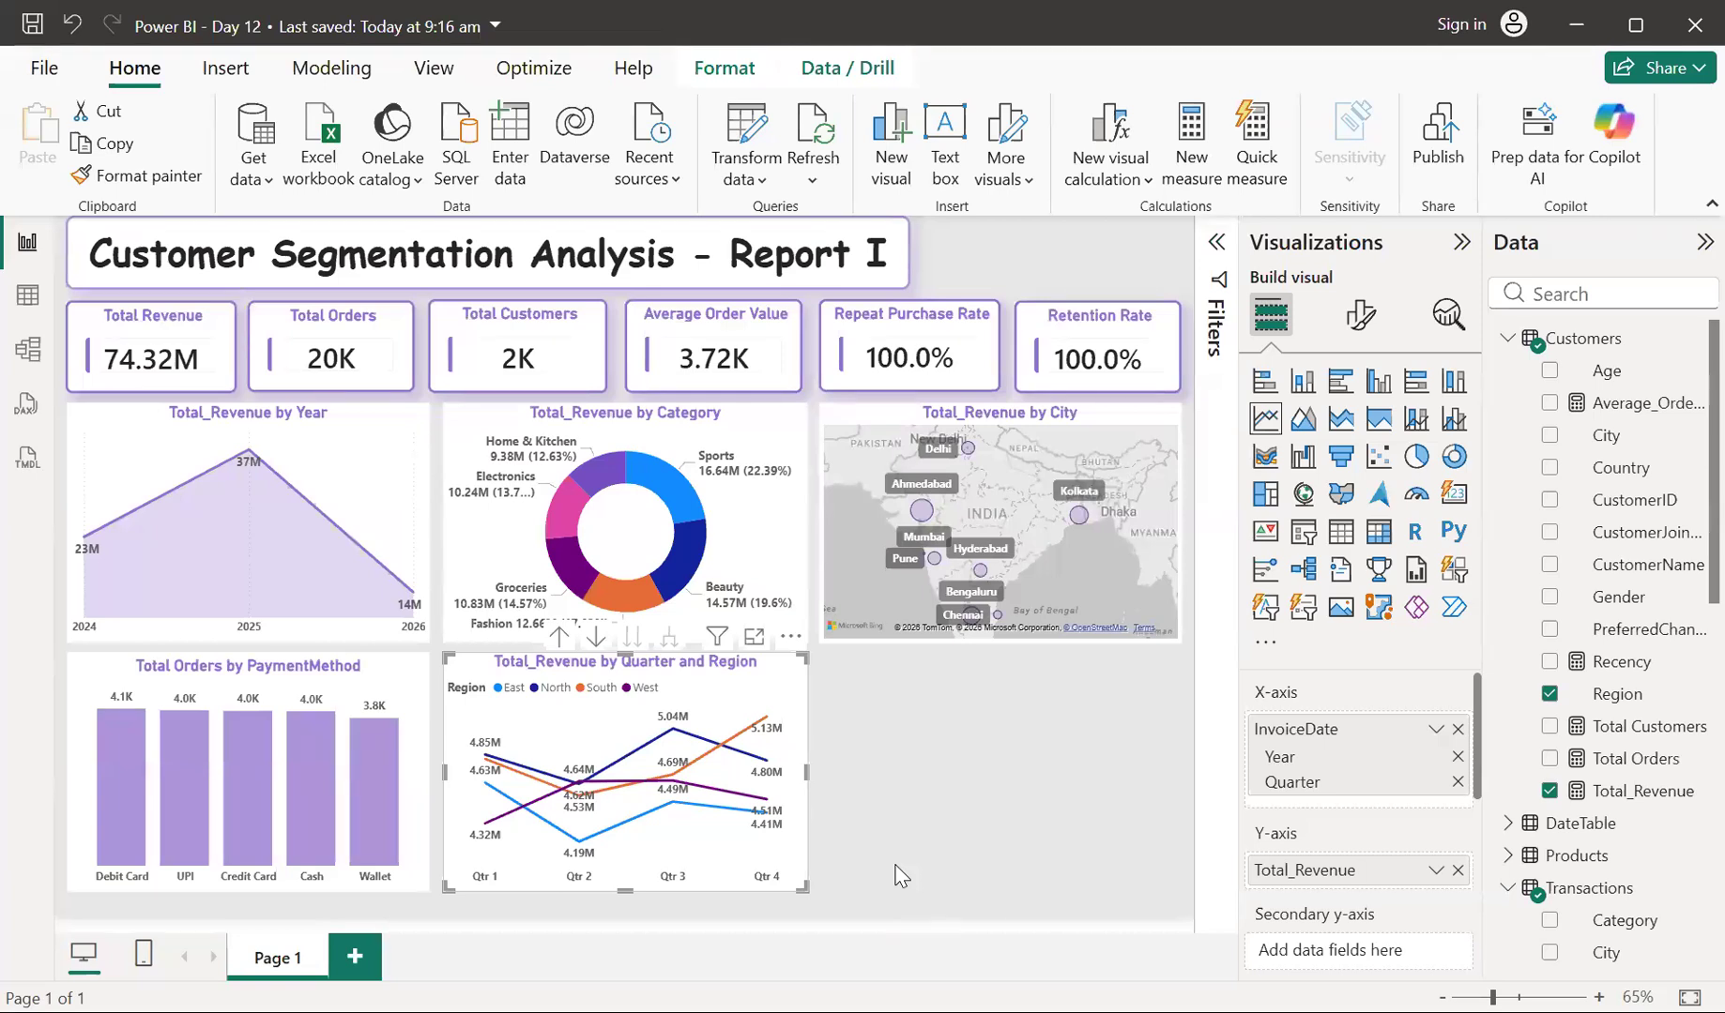
# Collapse the Customers table's field list and deselect the Total_Revenue by Quarter and Region chart
pyautogui.click(1507, 339)
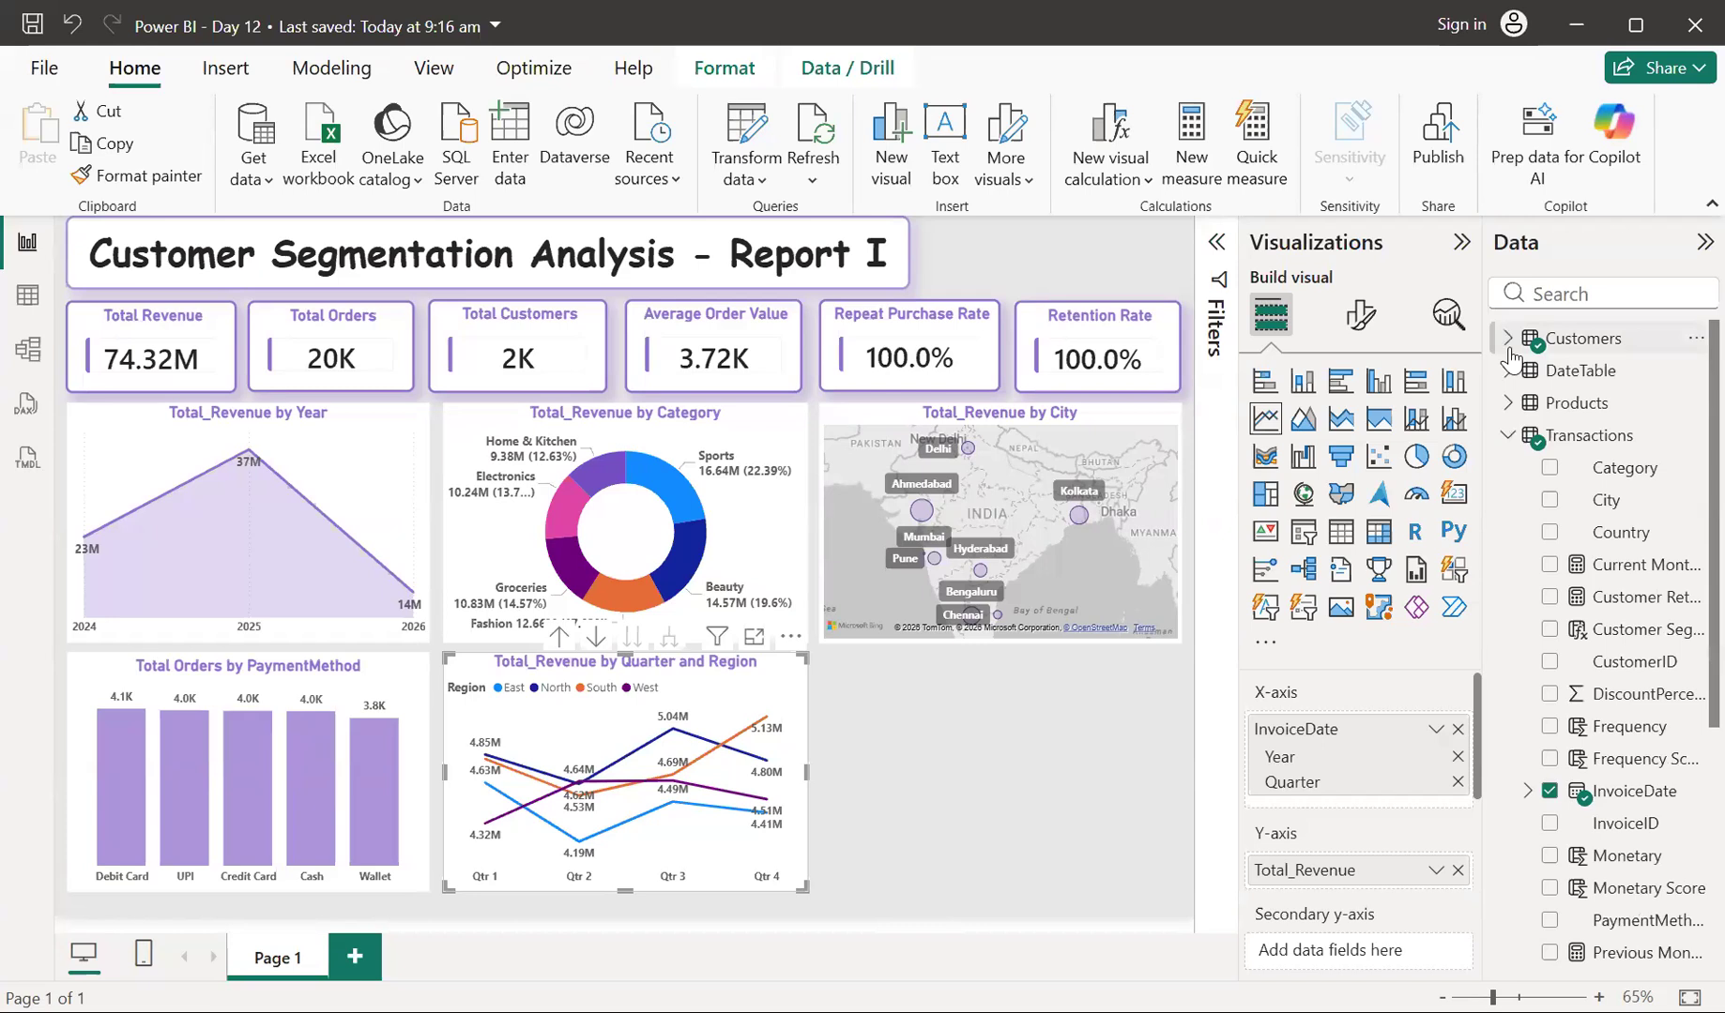
pyautogui.click(1520, 443)
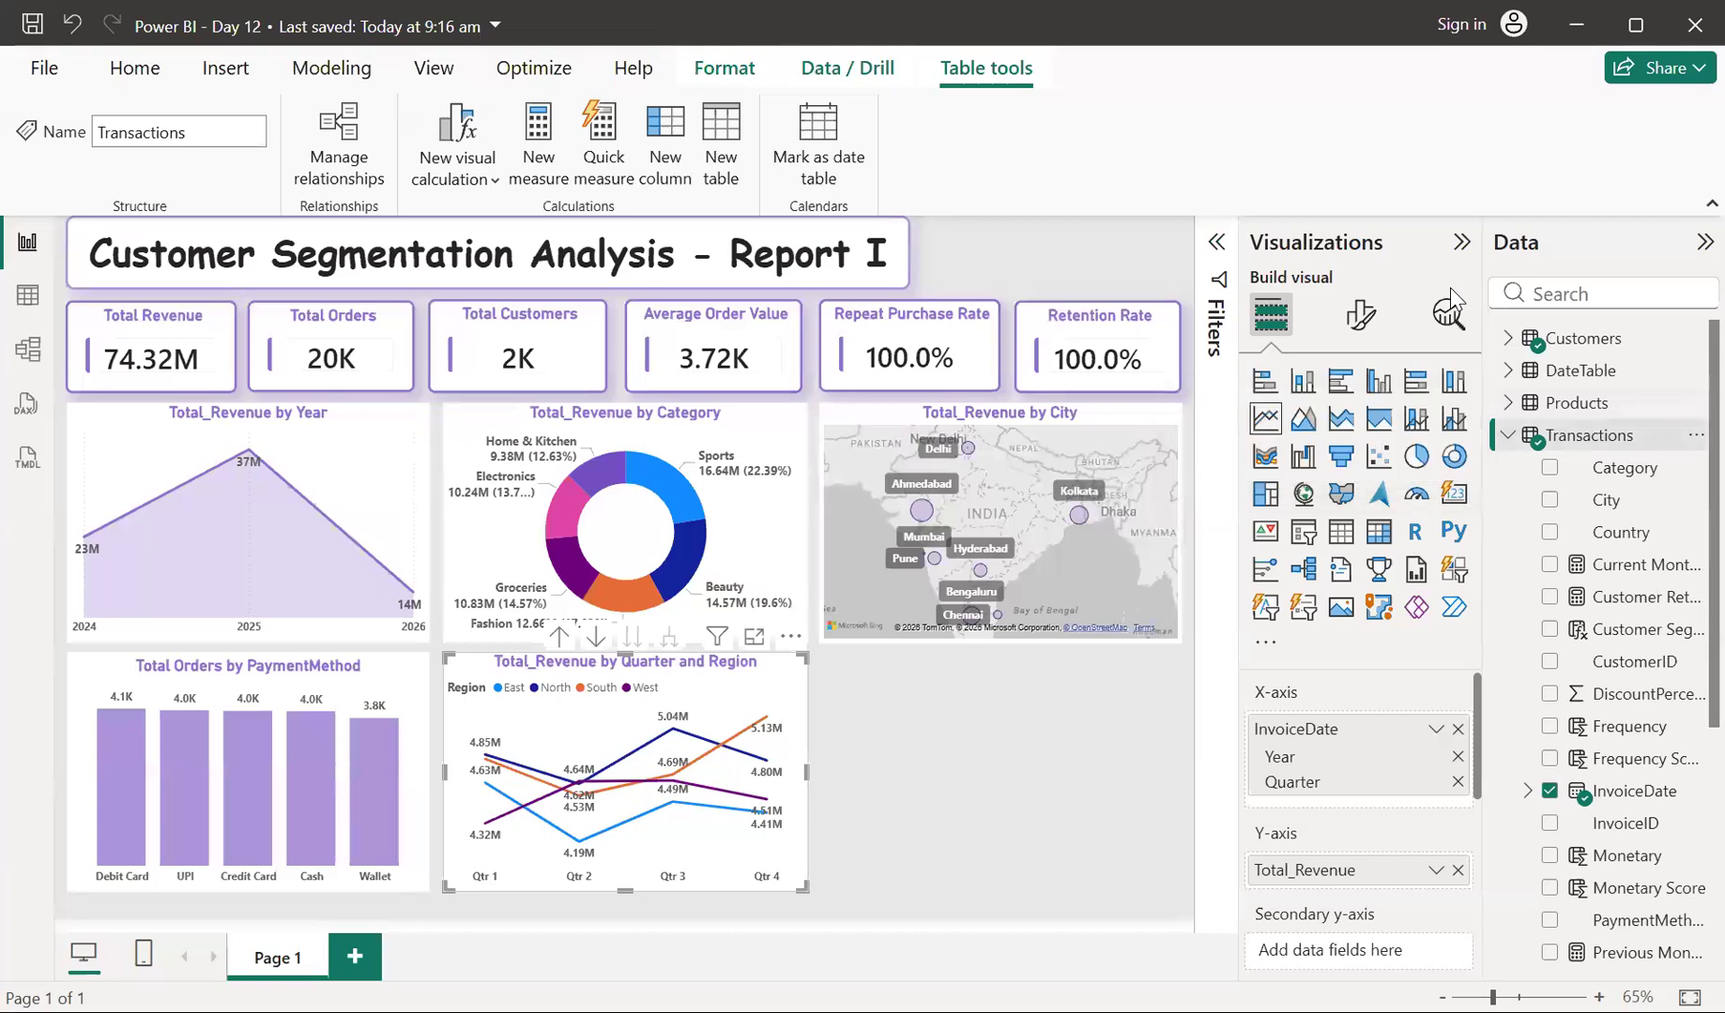
pyautogui.click(179, 75)
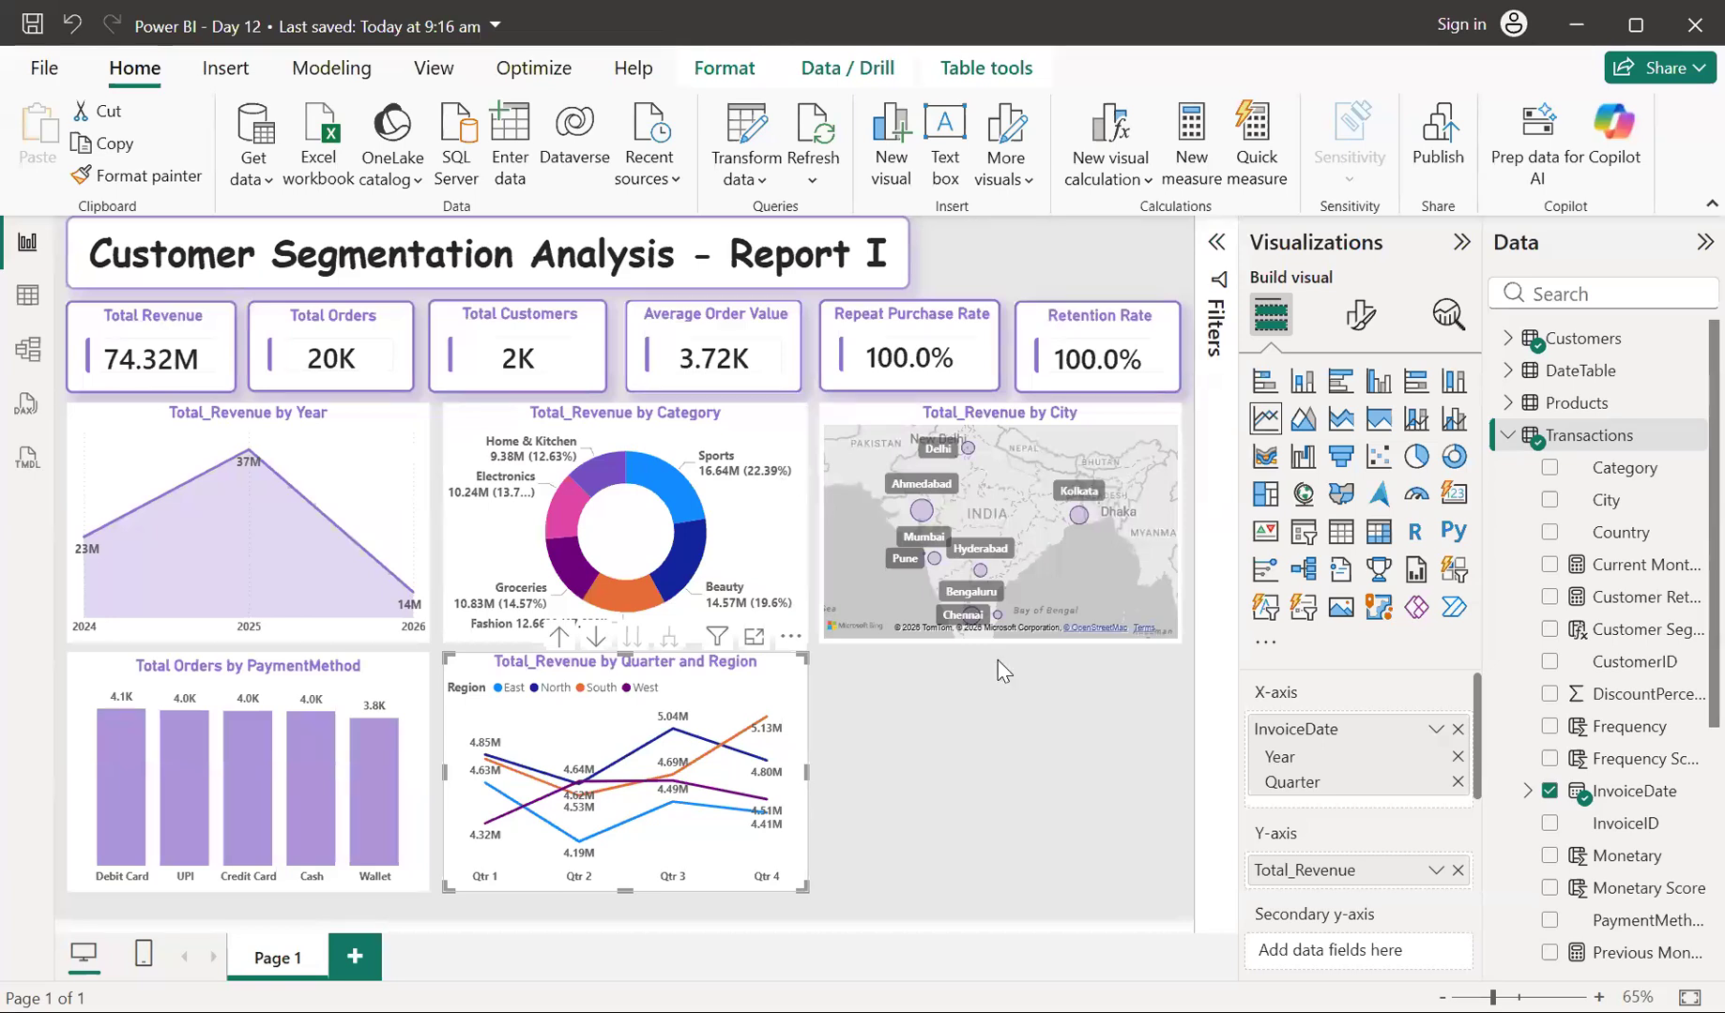
pyautogui.click(1006, 778)
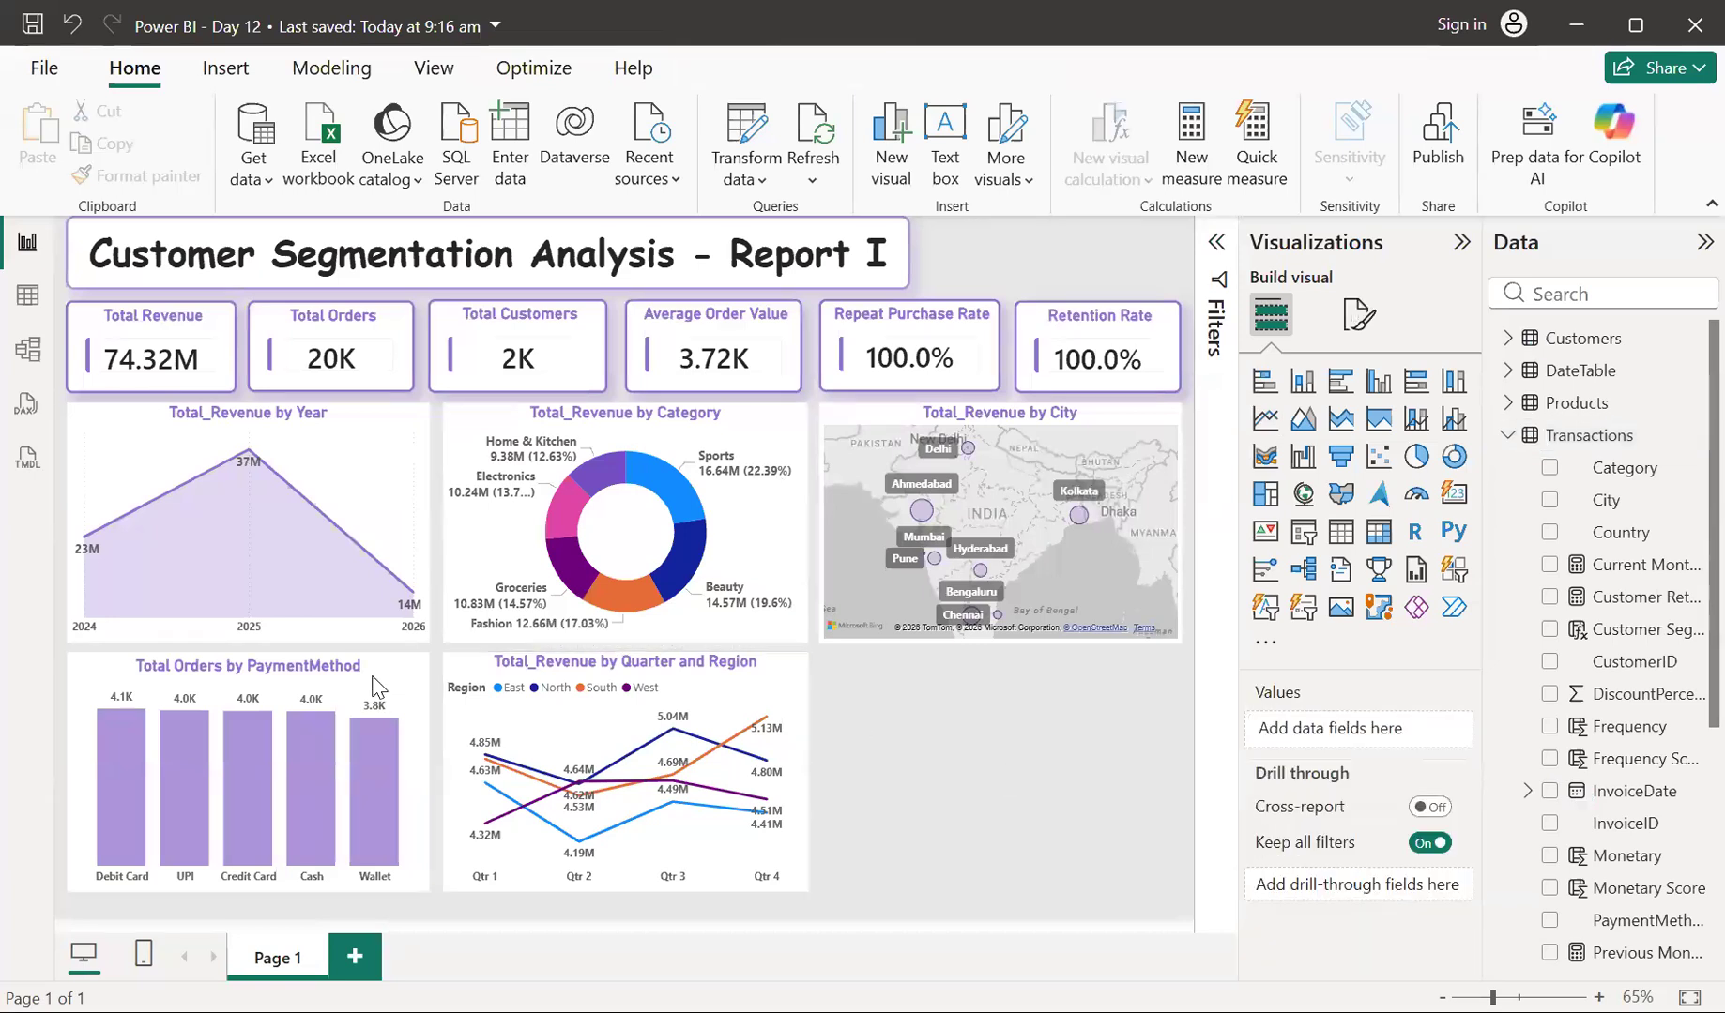
# Select the Total Orders by PaymentMethod chart and look through the Transactions table's fields for the next visual
pyautogui.click(383, 676)
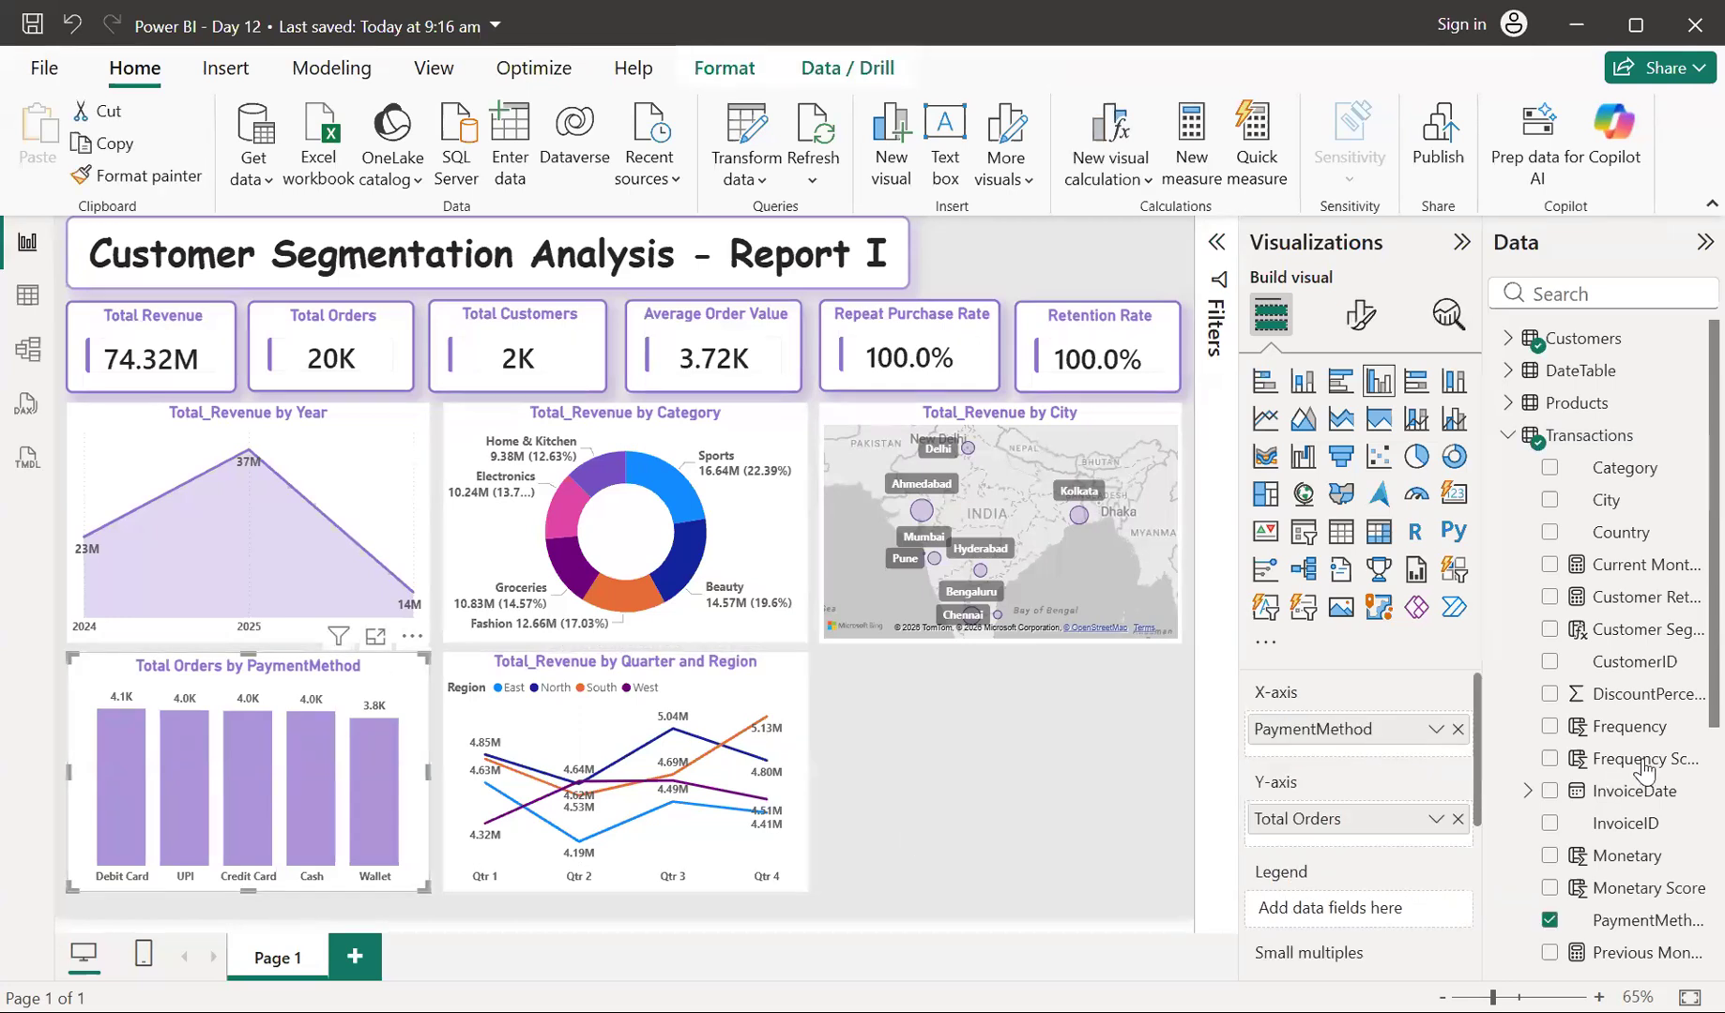
pyautogui.scroll(-4, 1642, 765)
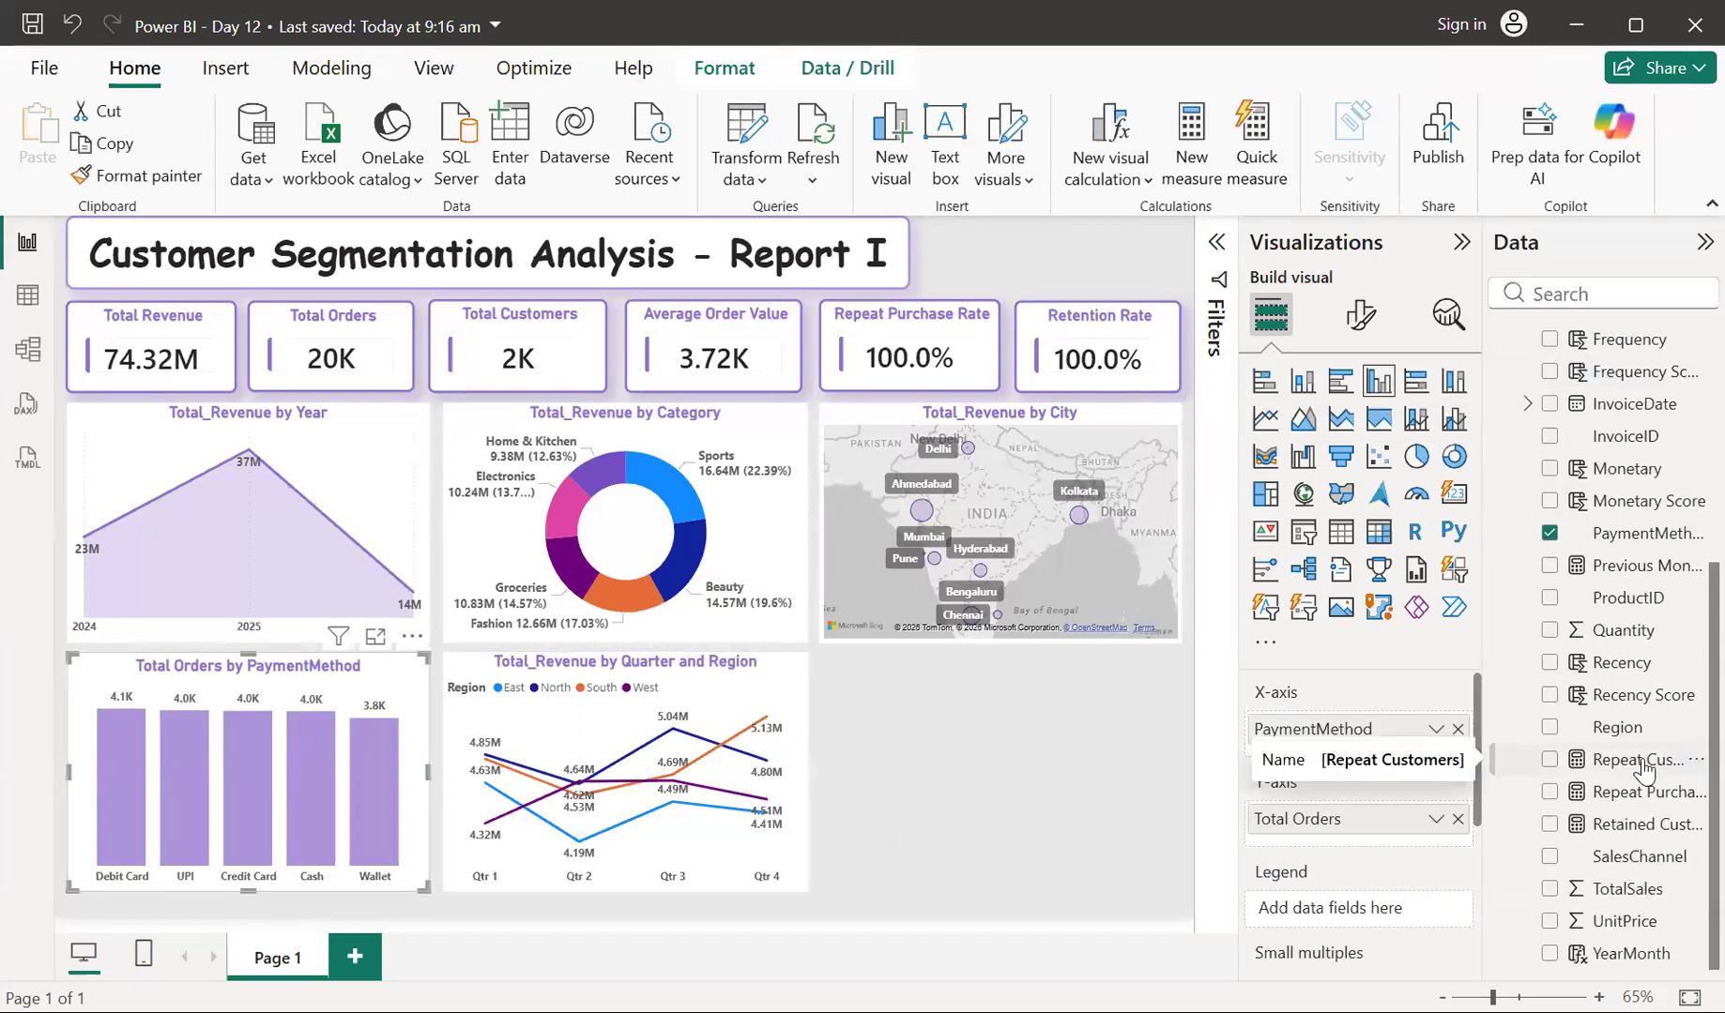
pyautogui.scroll(3, 1644, 769)
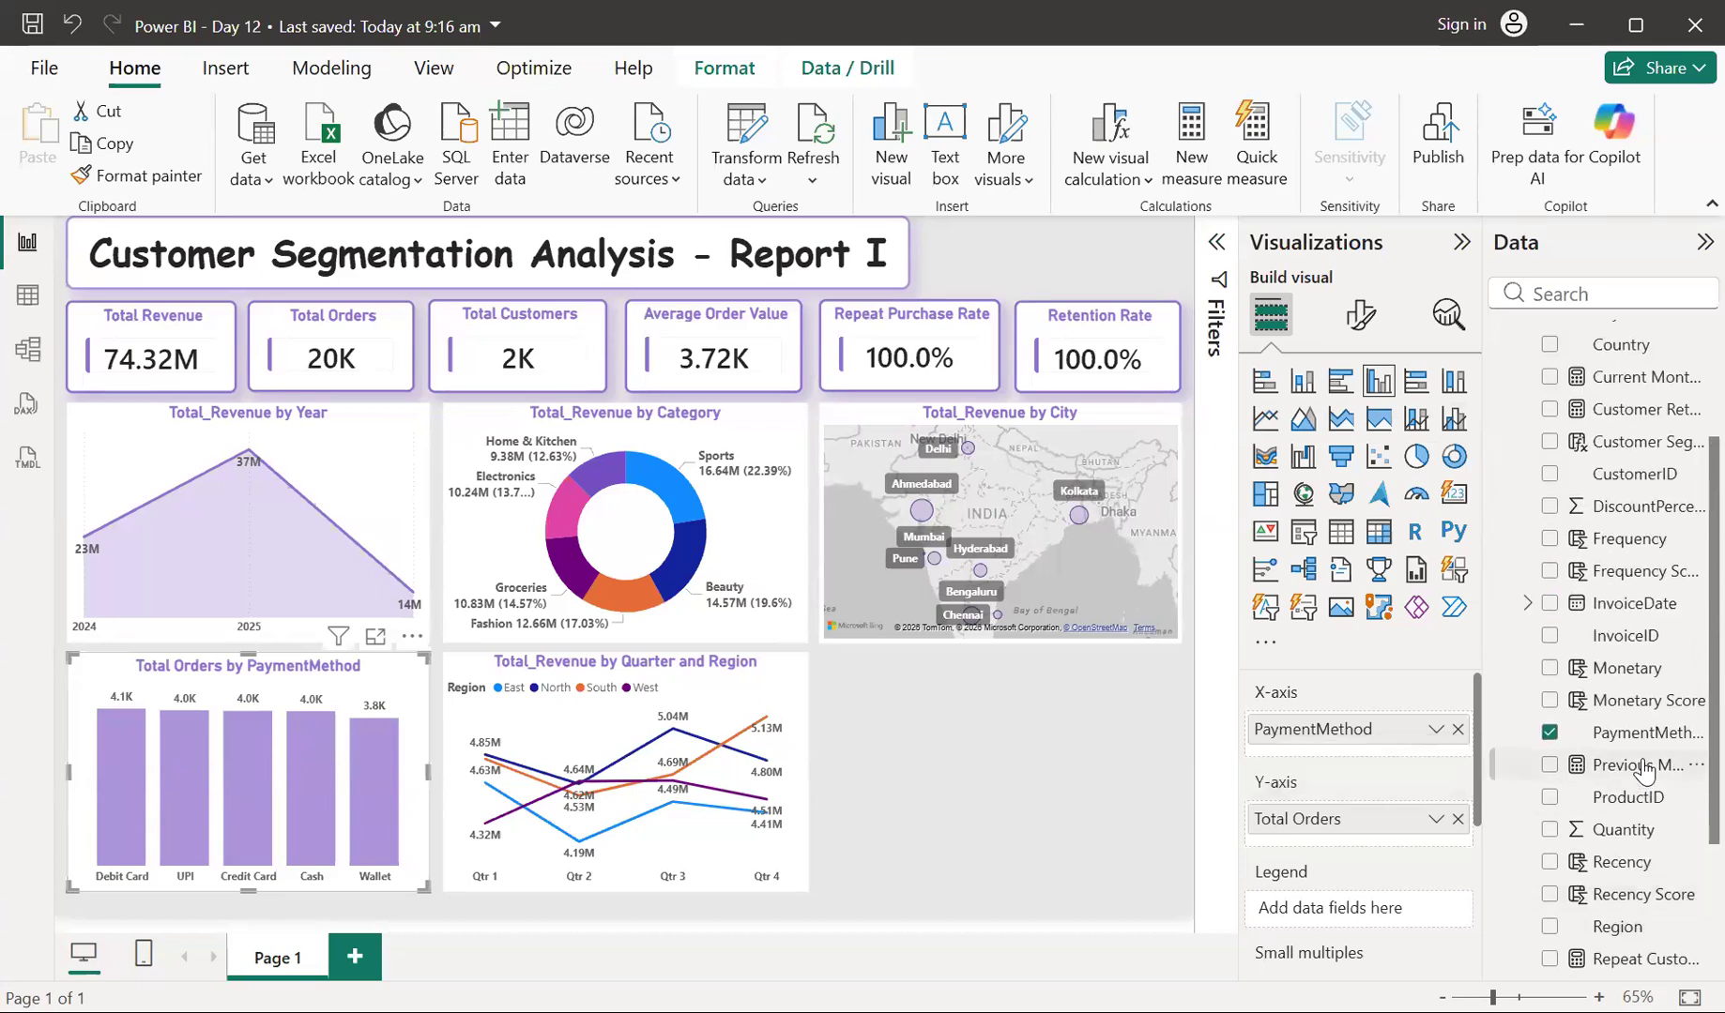
pyautogui.scroll(3, 1644, 769)
pyautogui.scroll(-6, 1644, 770)
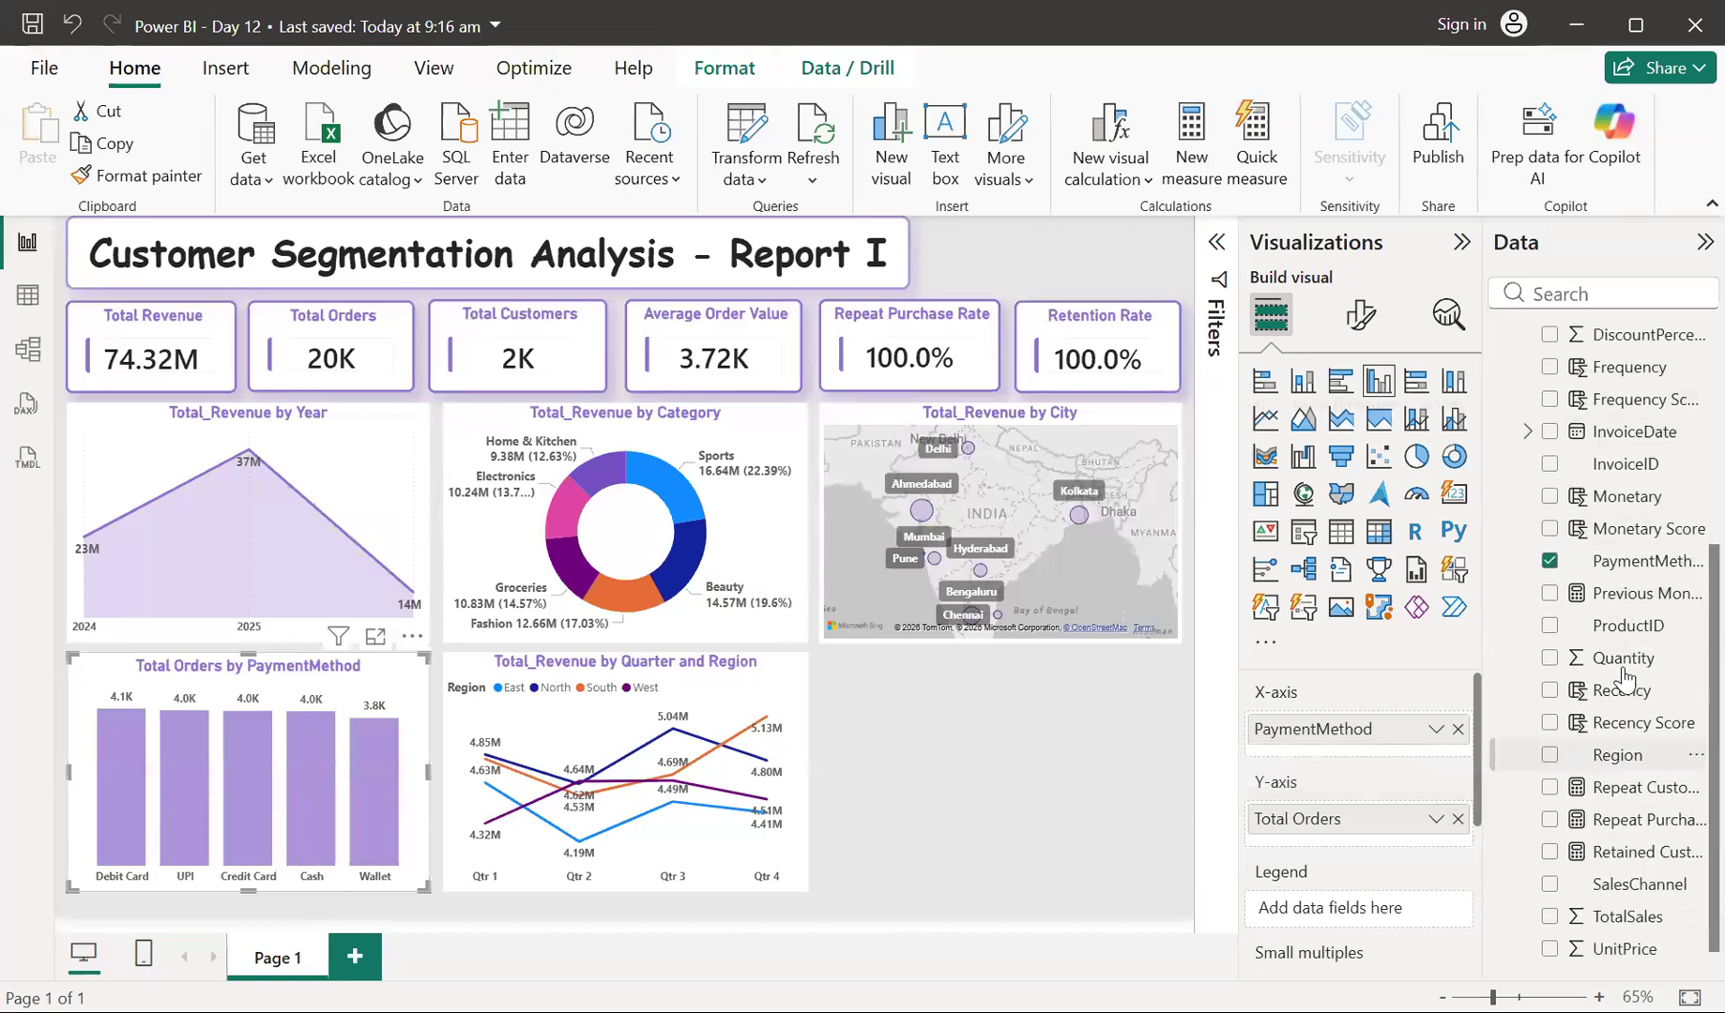
pyautogui.scroll(4, 1600, 720)
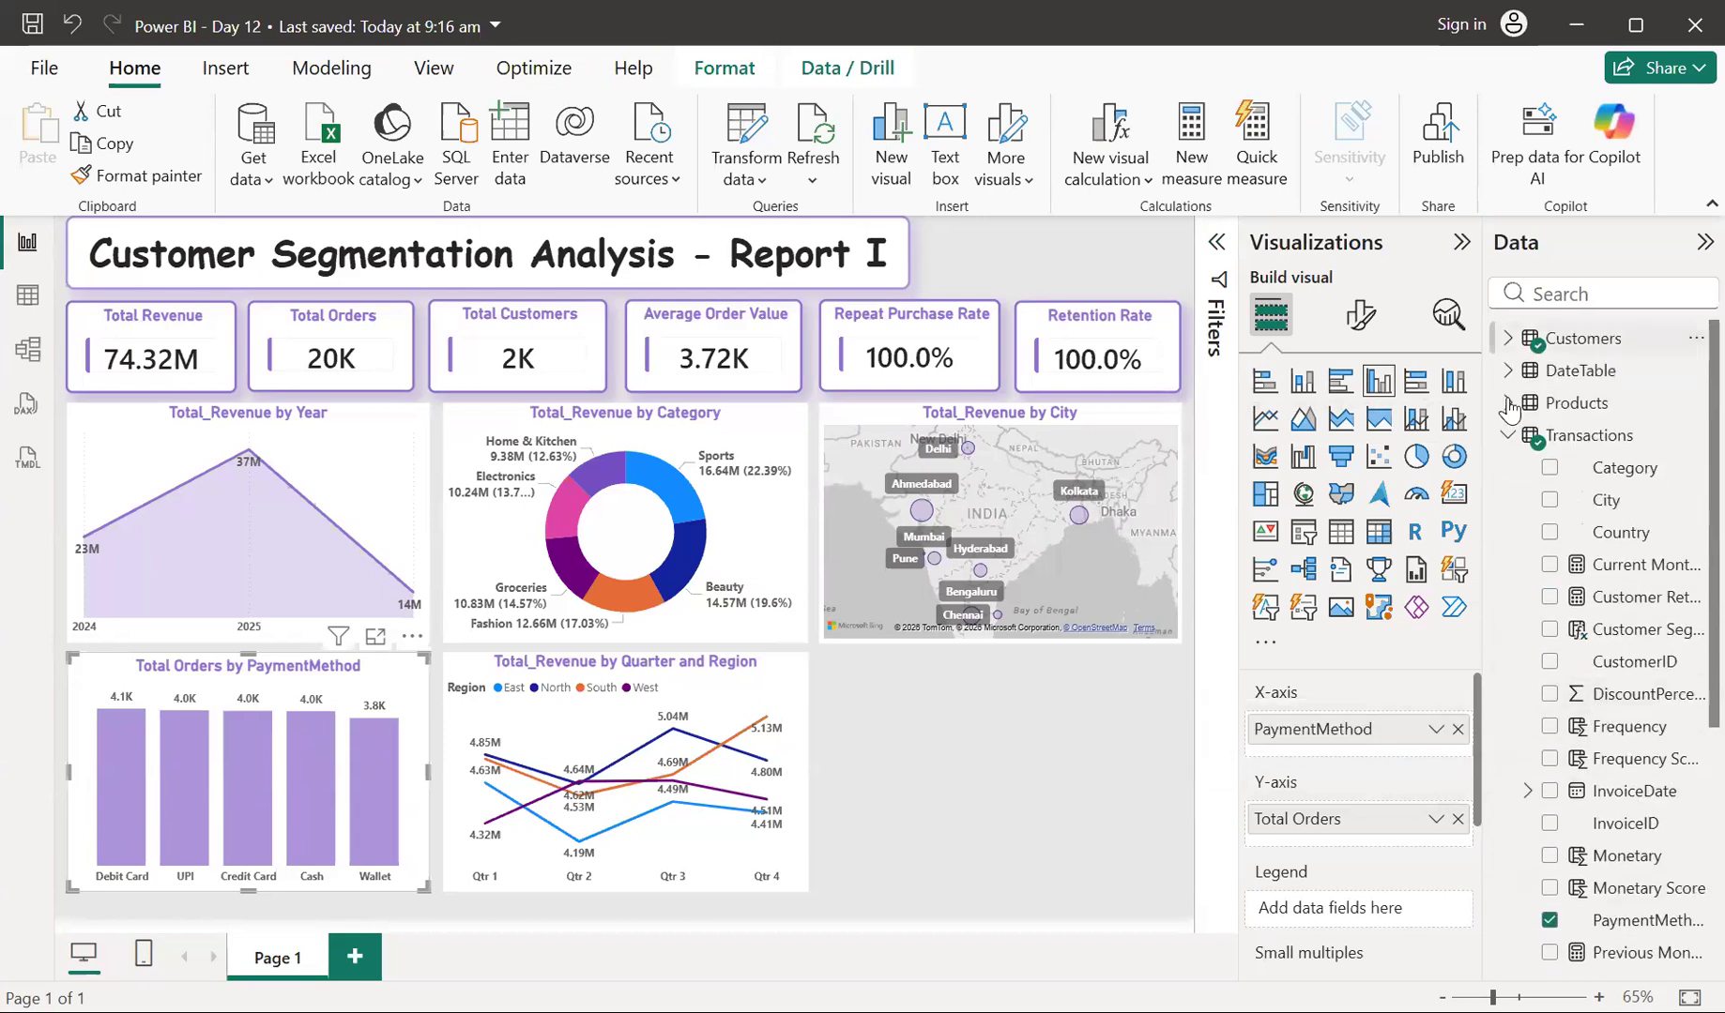
pyautogui.click(1506, 436)
pyautogui.scroll(-1, 1613, 777)
pyautogui.scroll(-5, 1613, 776)
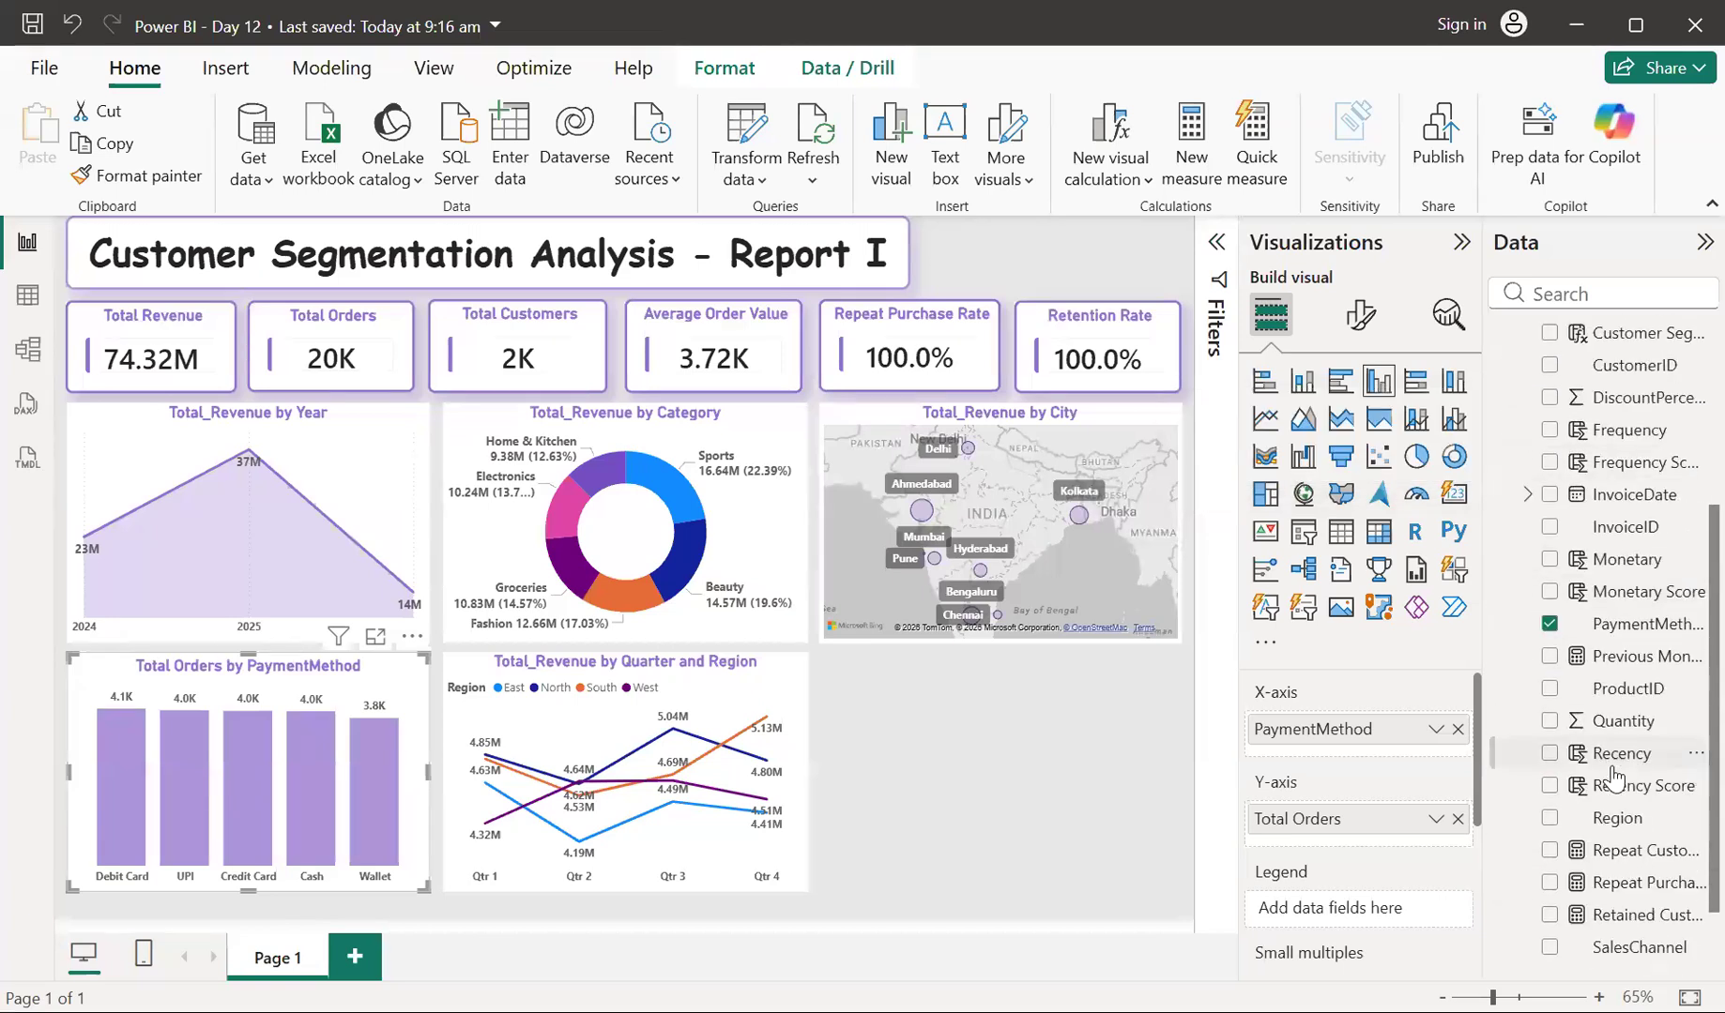
pyautogui.scroll(-2, 1615, 816)
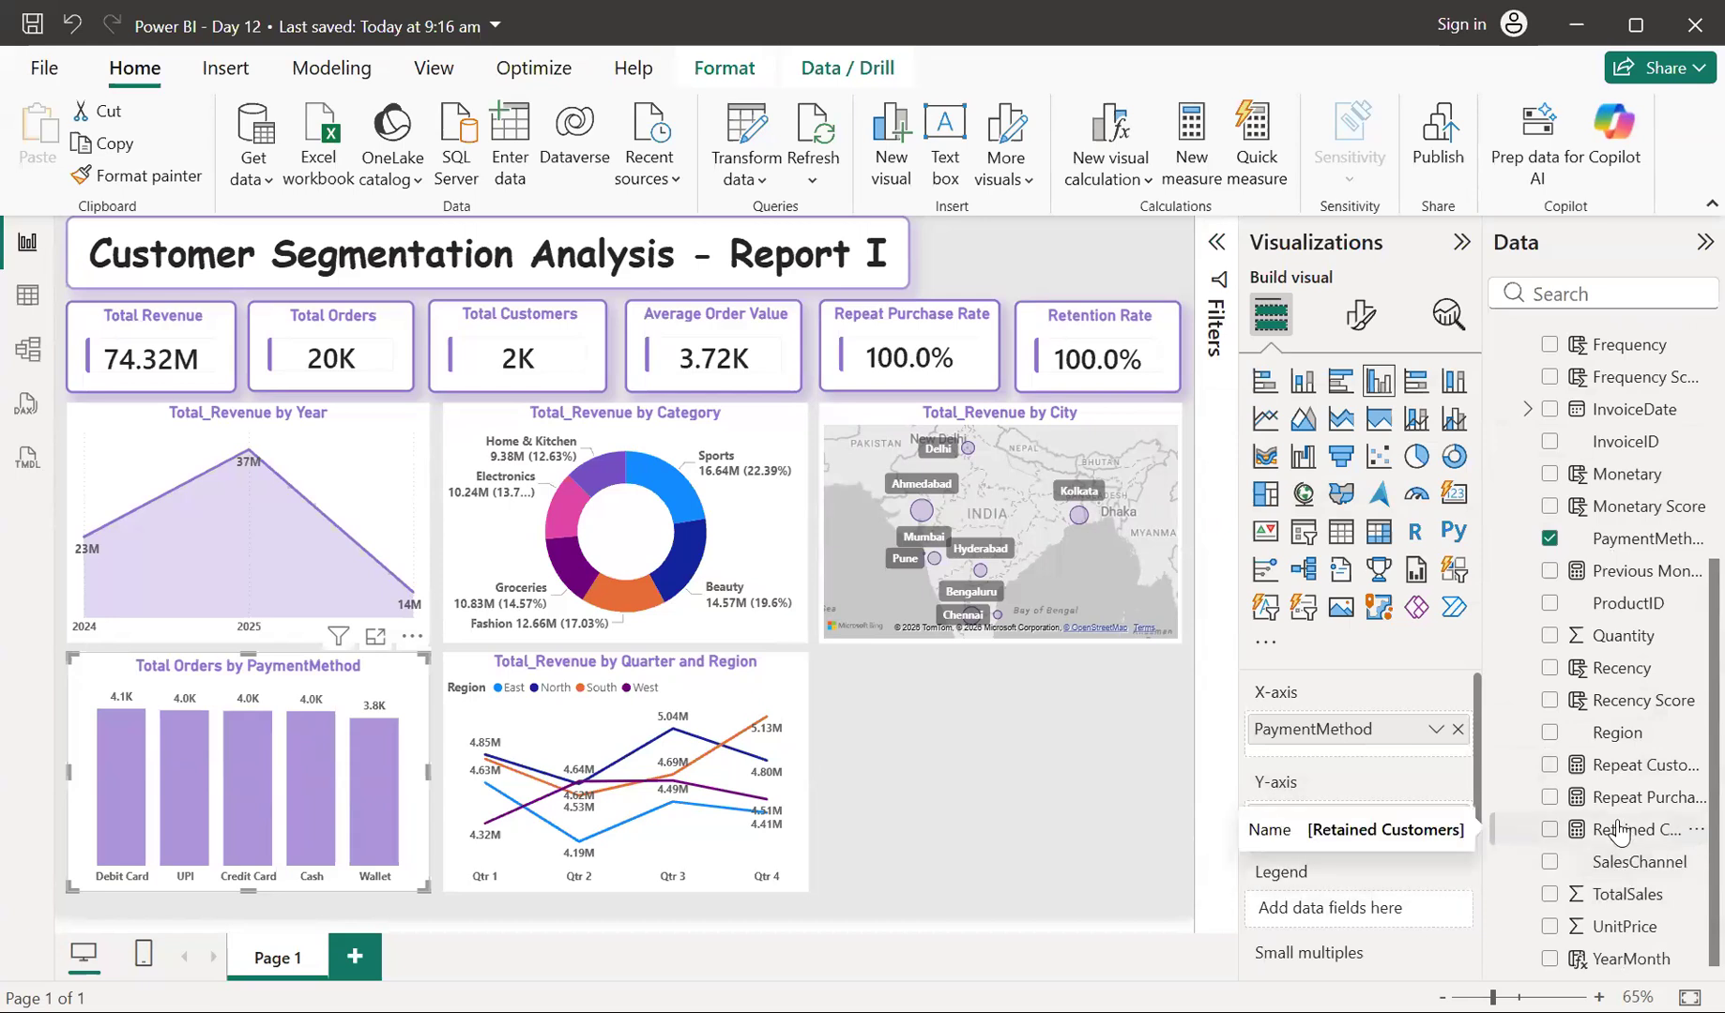
pyautogui.scroll(1, 1619, 831)
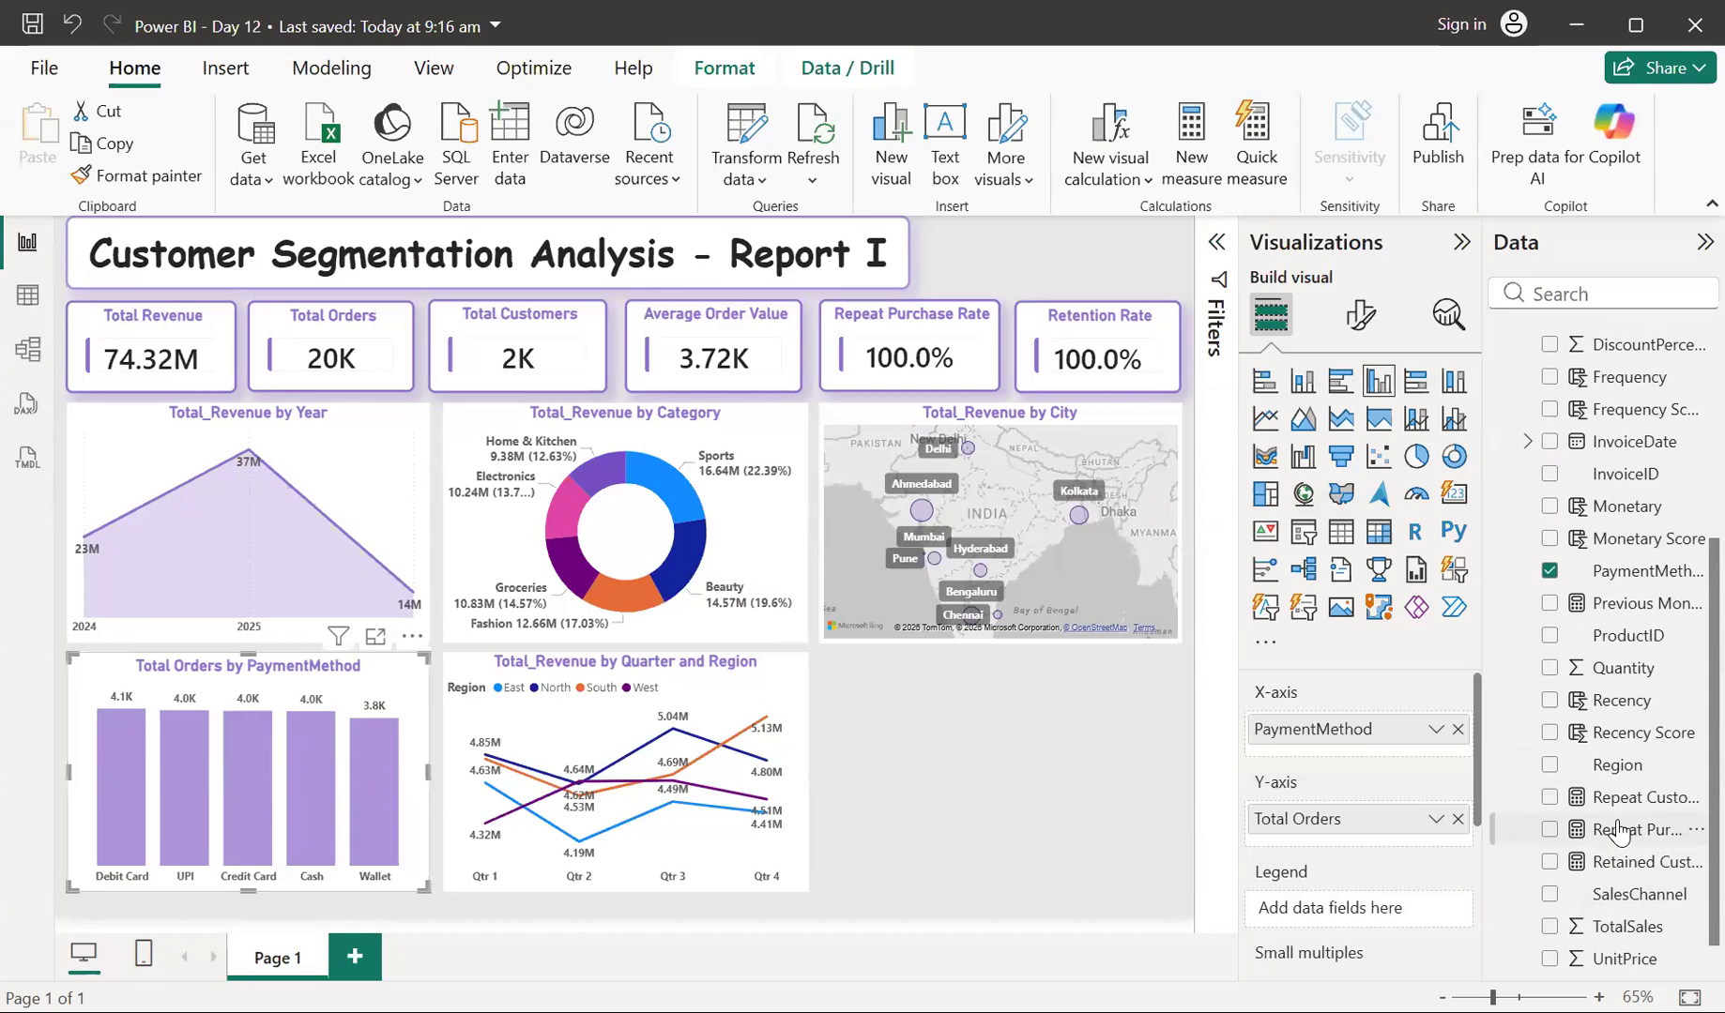
pyautogui.scroll(6, 1619, 831)
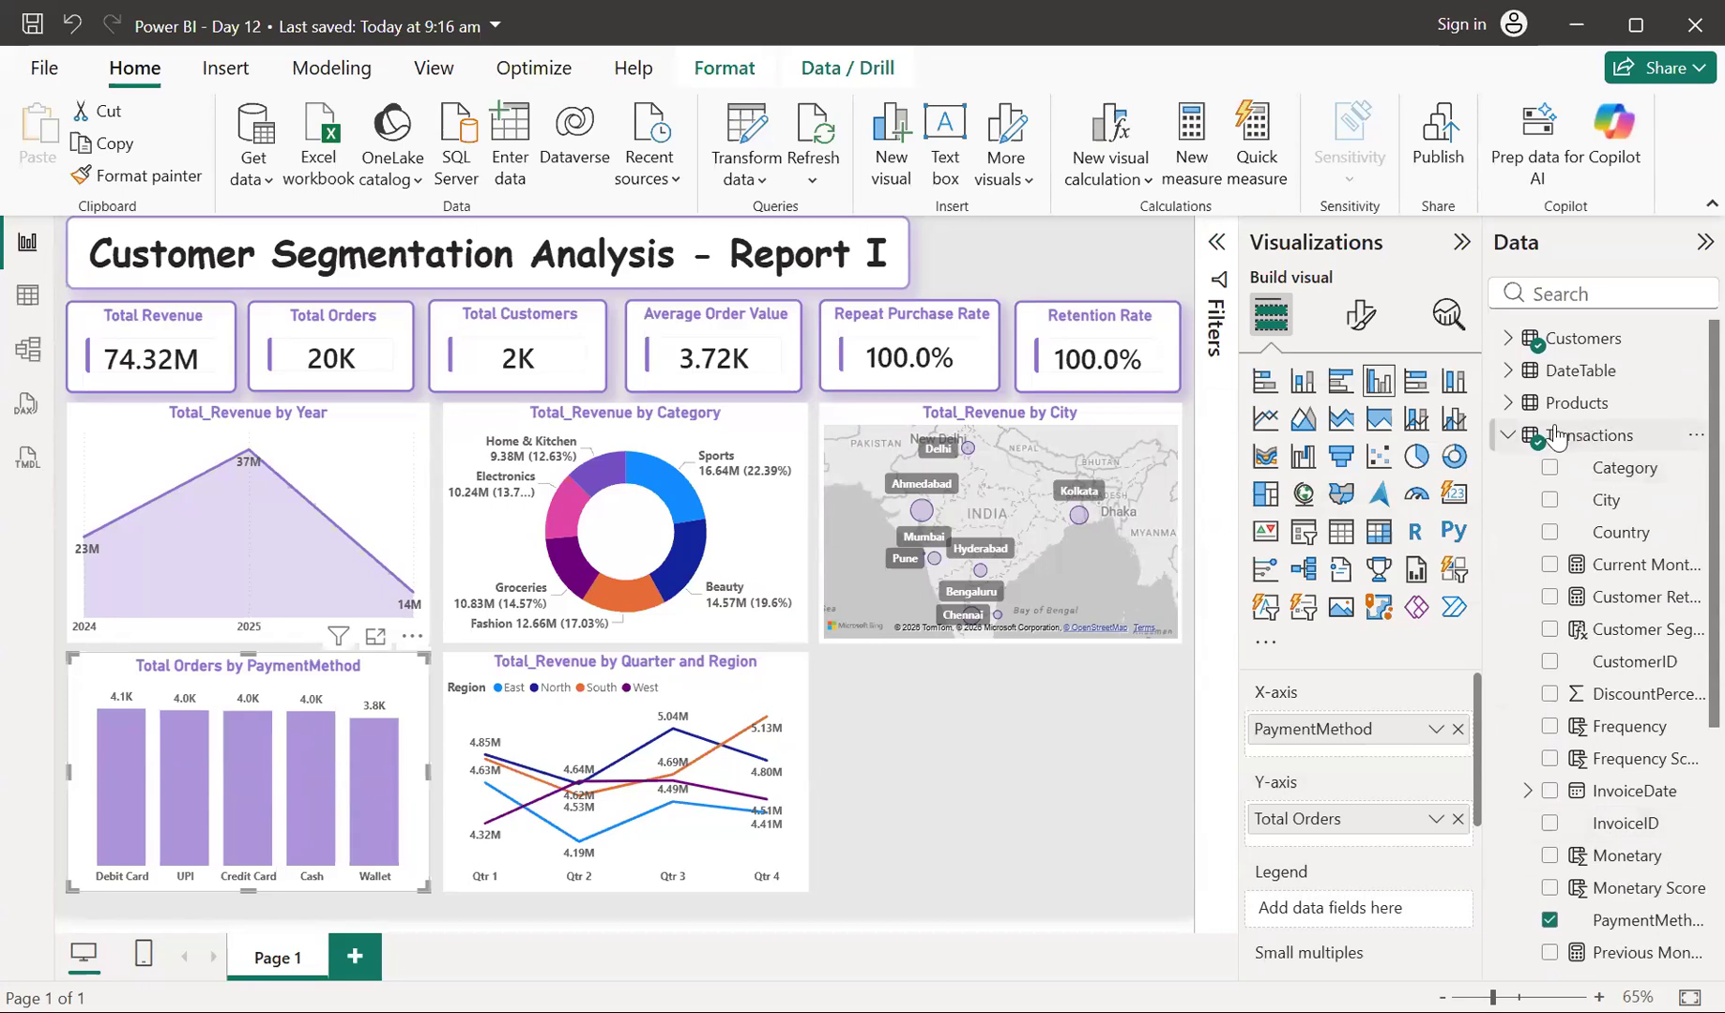
# Collapse the Transactions fields, expand the Products fields, and open the Products table's rows in Table view
pyautogui.click(1507, 435)
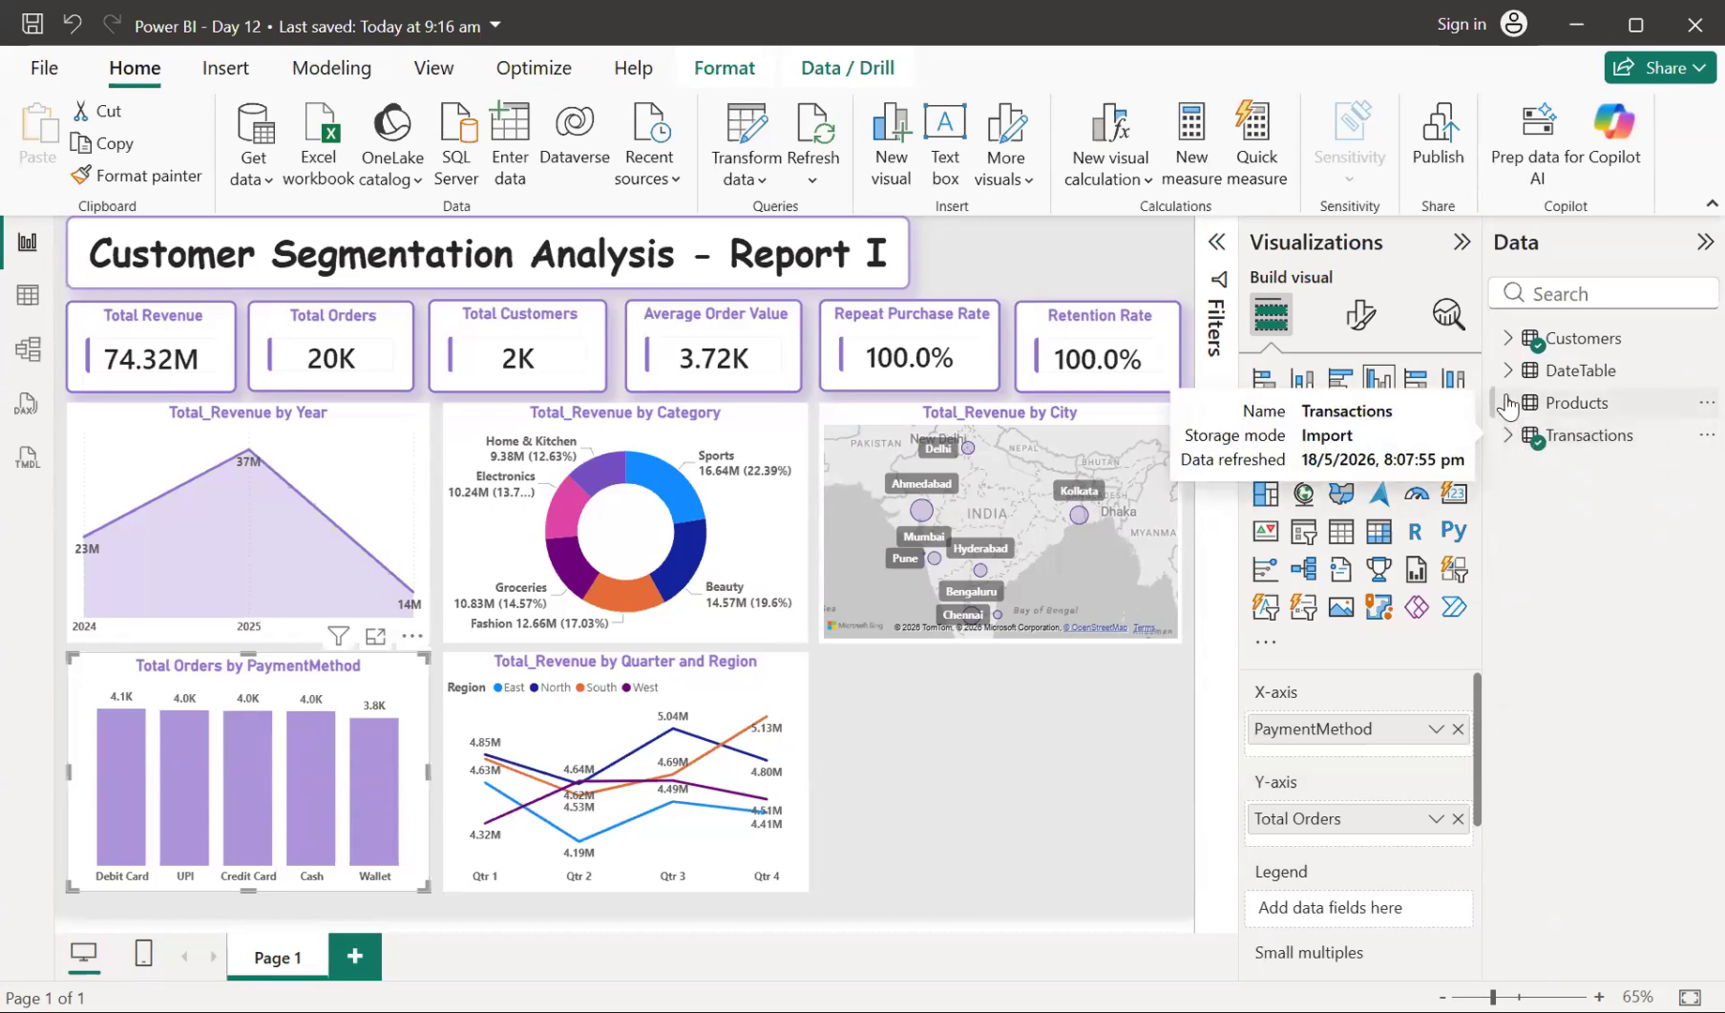
pyautogui.click(1507, 404)
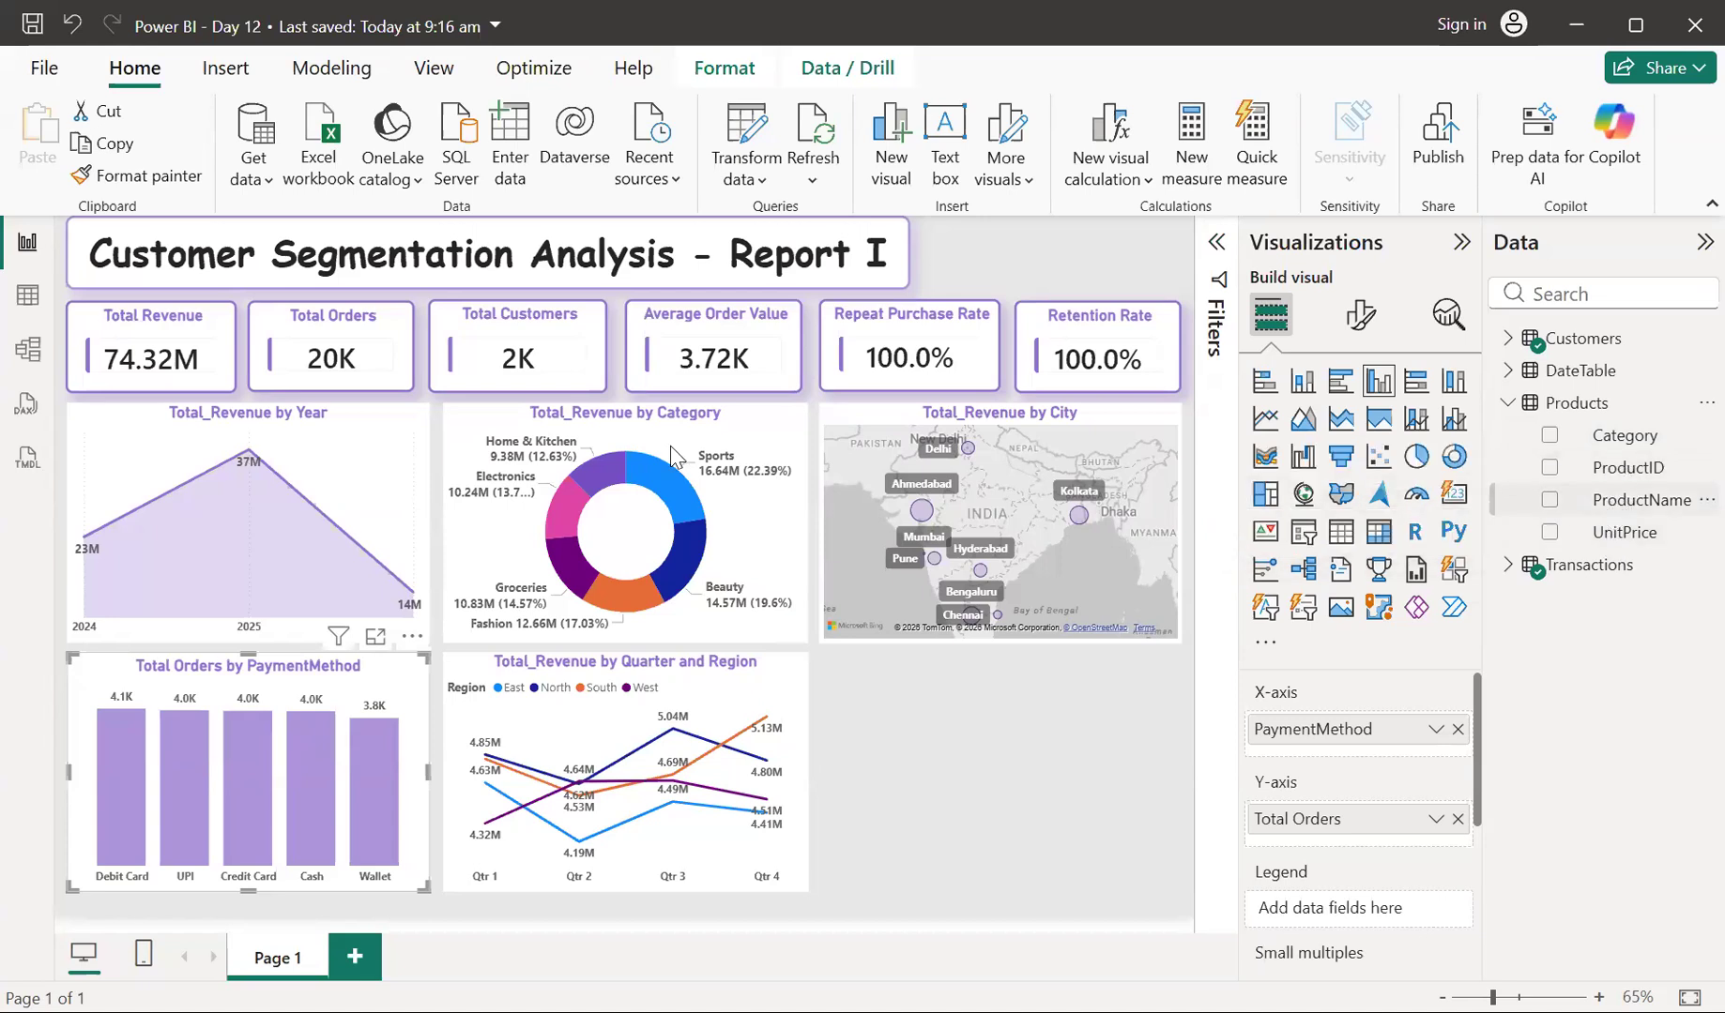
pyautogui.click(27, 295)
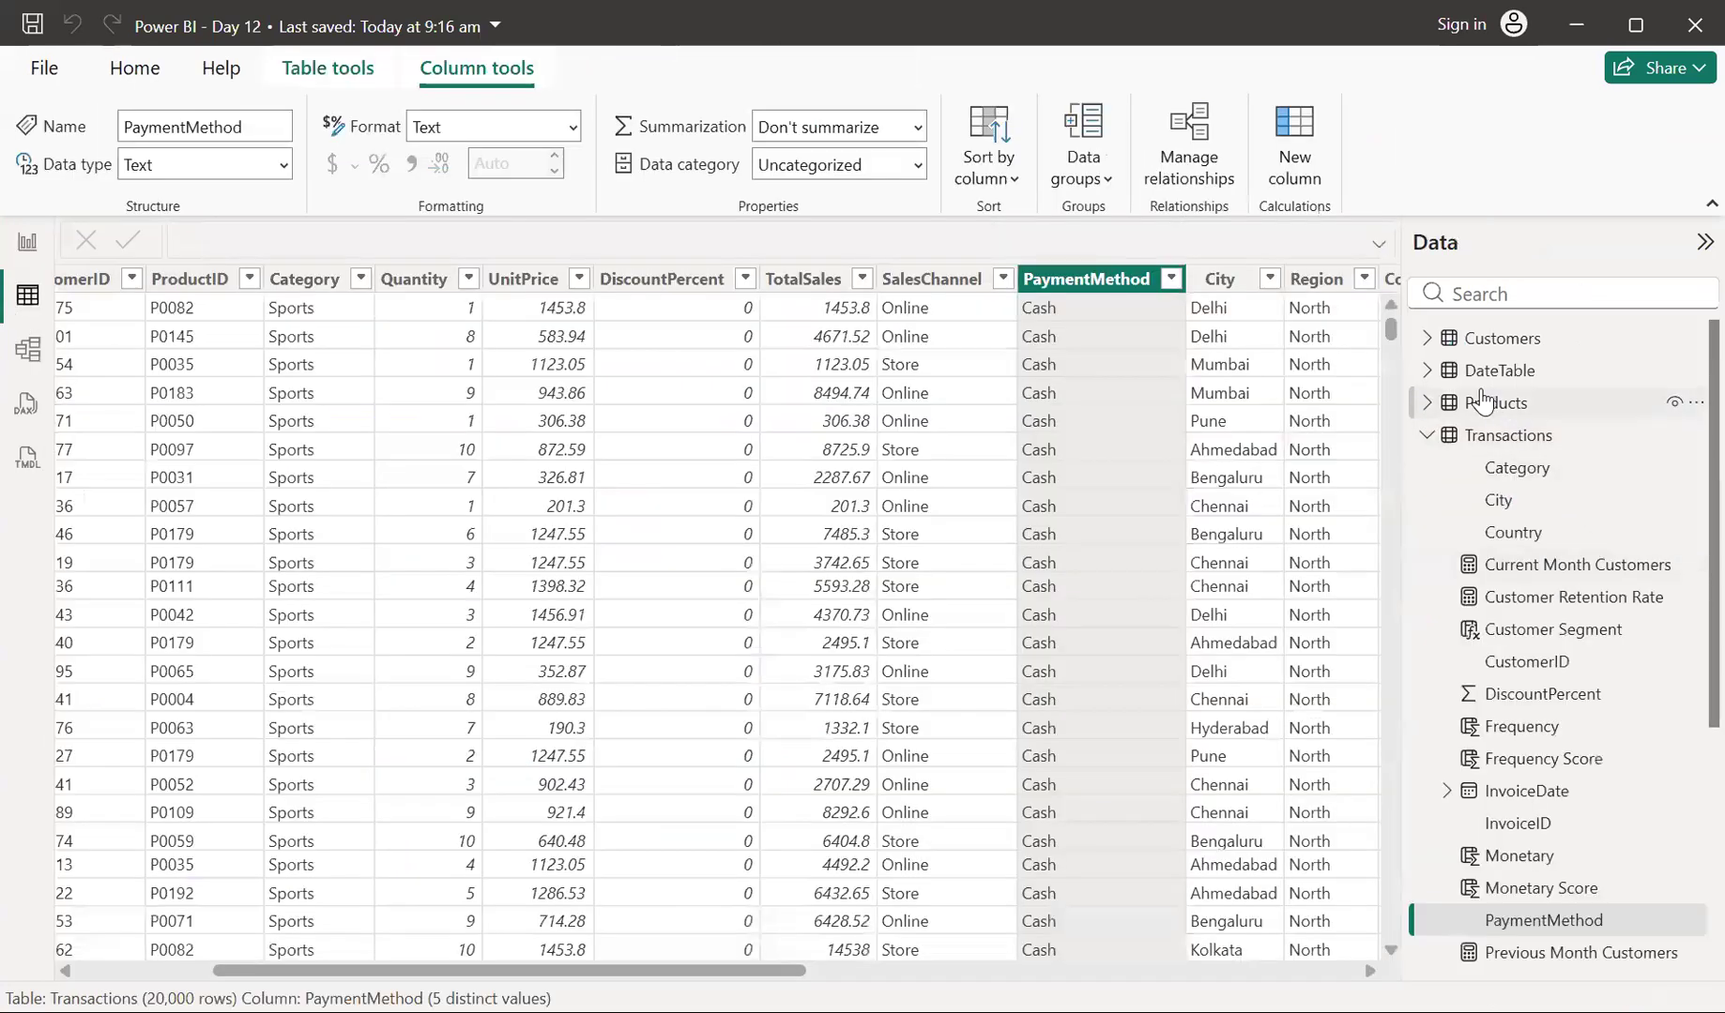
pyautogui.click(1481, 400)
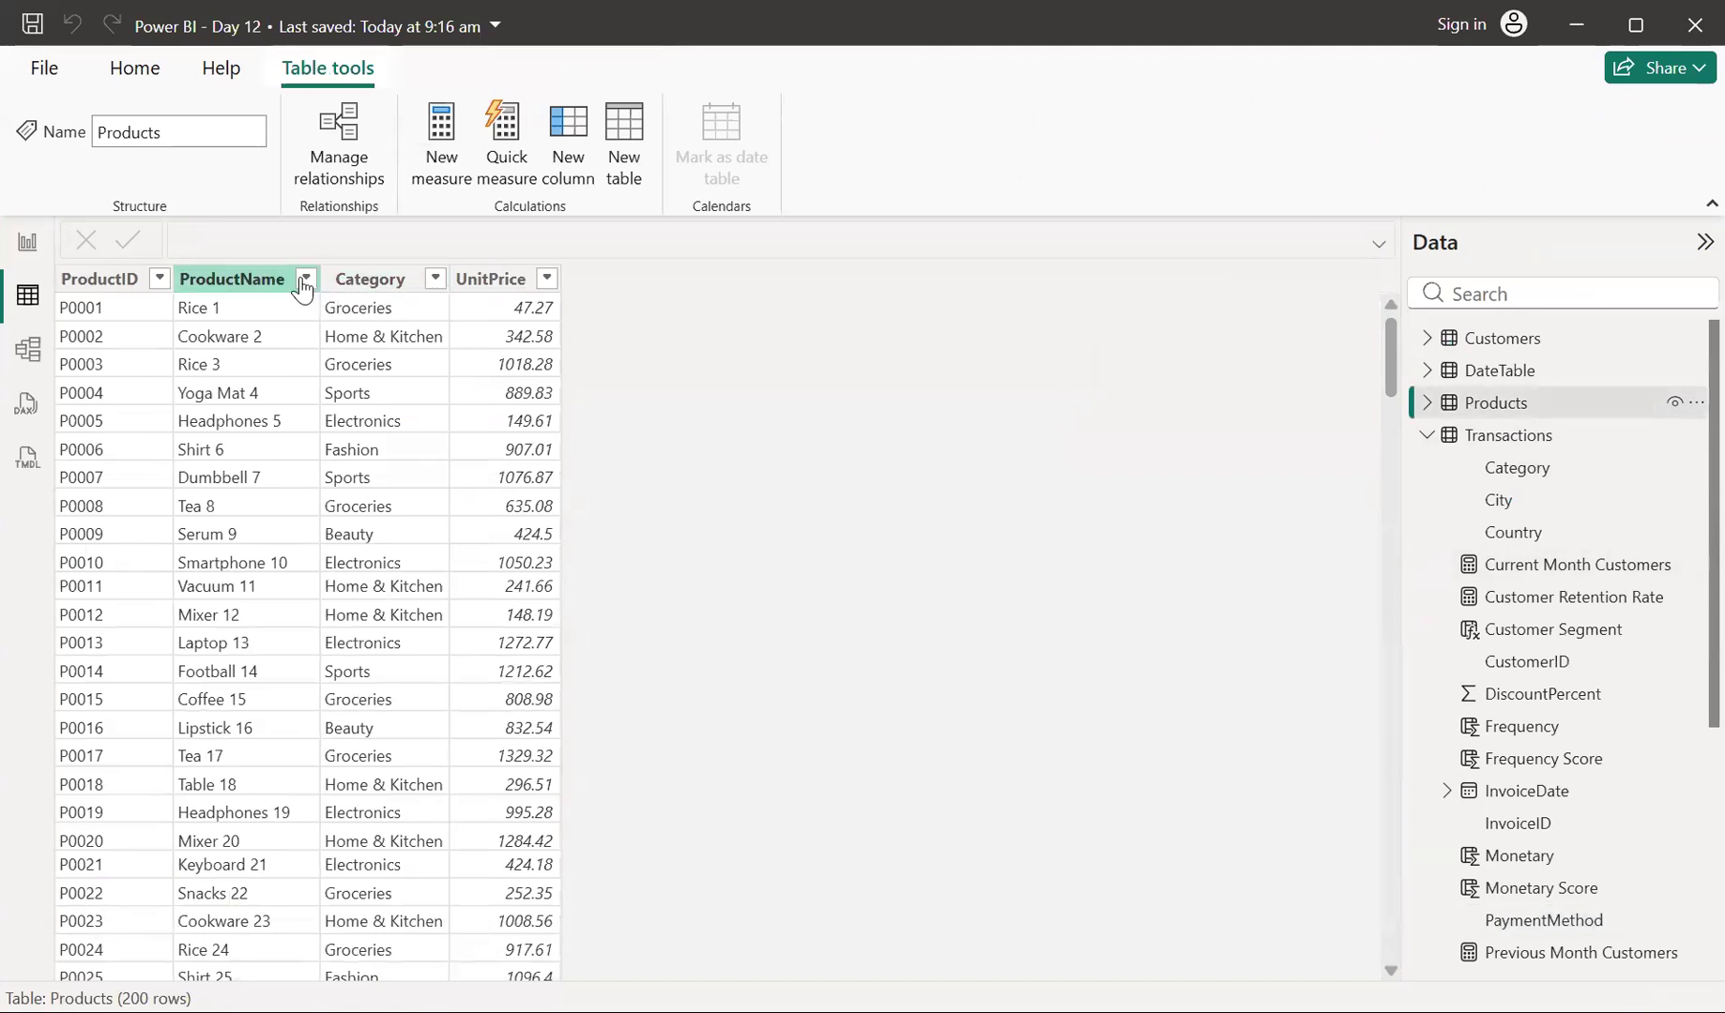
# Review the distinct Category values and the full list of ProductName values in the Products table
pyautogui.click(437, 280)
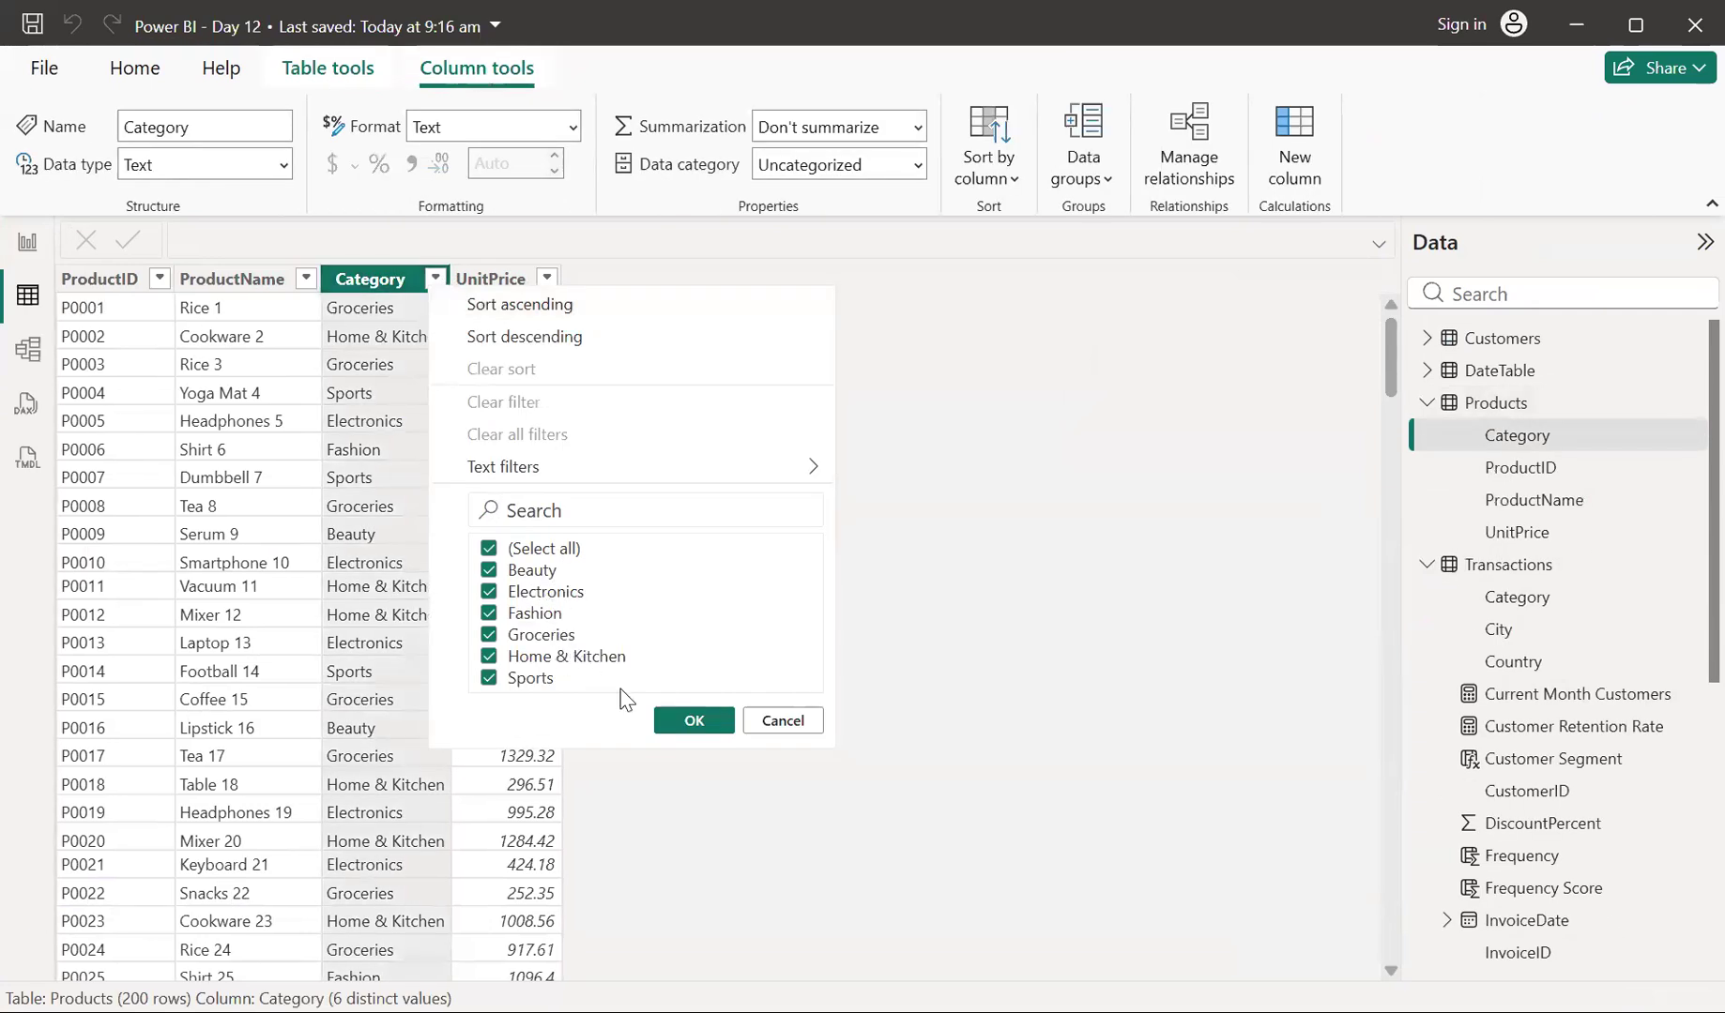
pyautogui.click(672, 722)
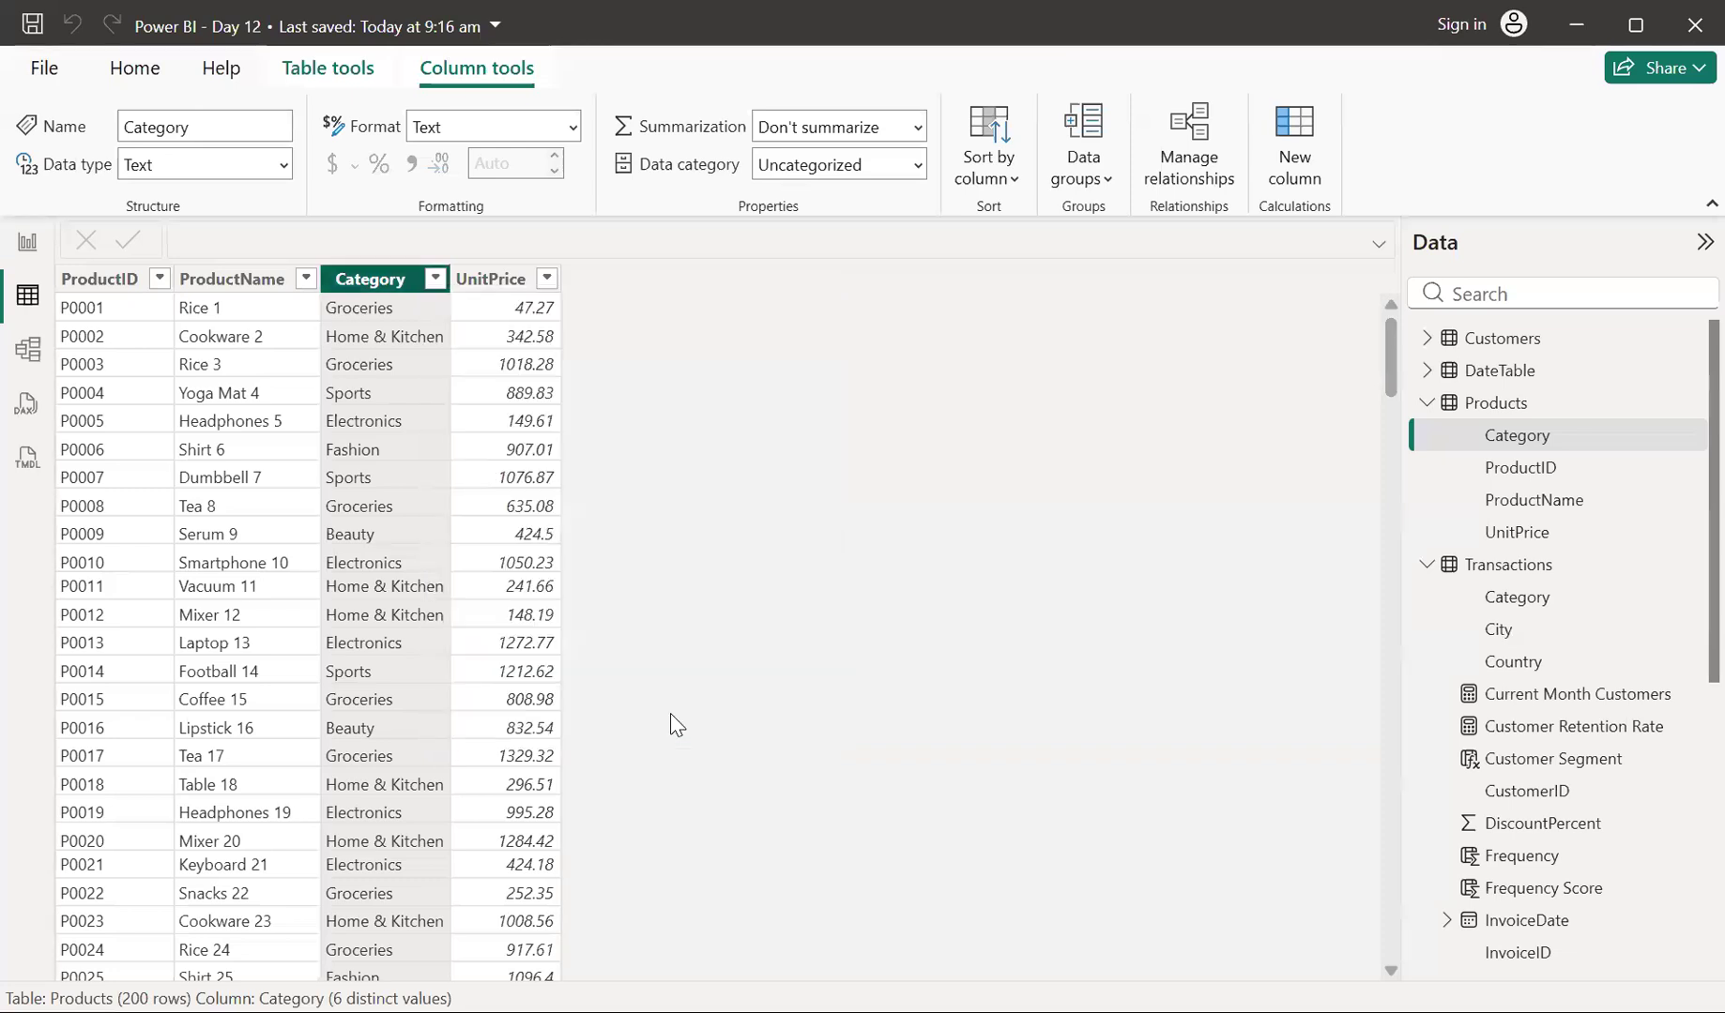
pyautogui.click(305, 278)
pyautogui.scroll(-20, 535, 627)
pyautogui.scroll(-20, 541, 629)
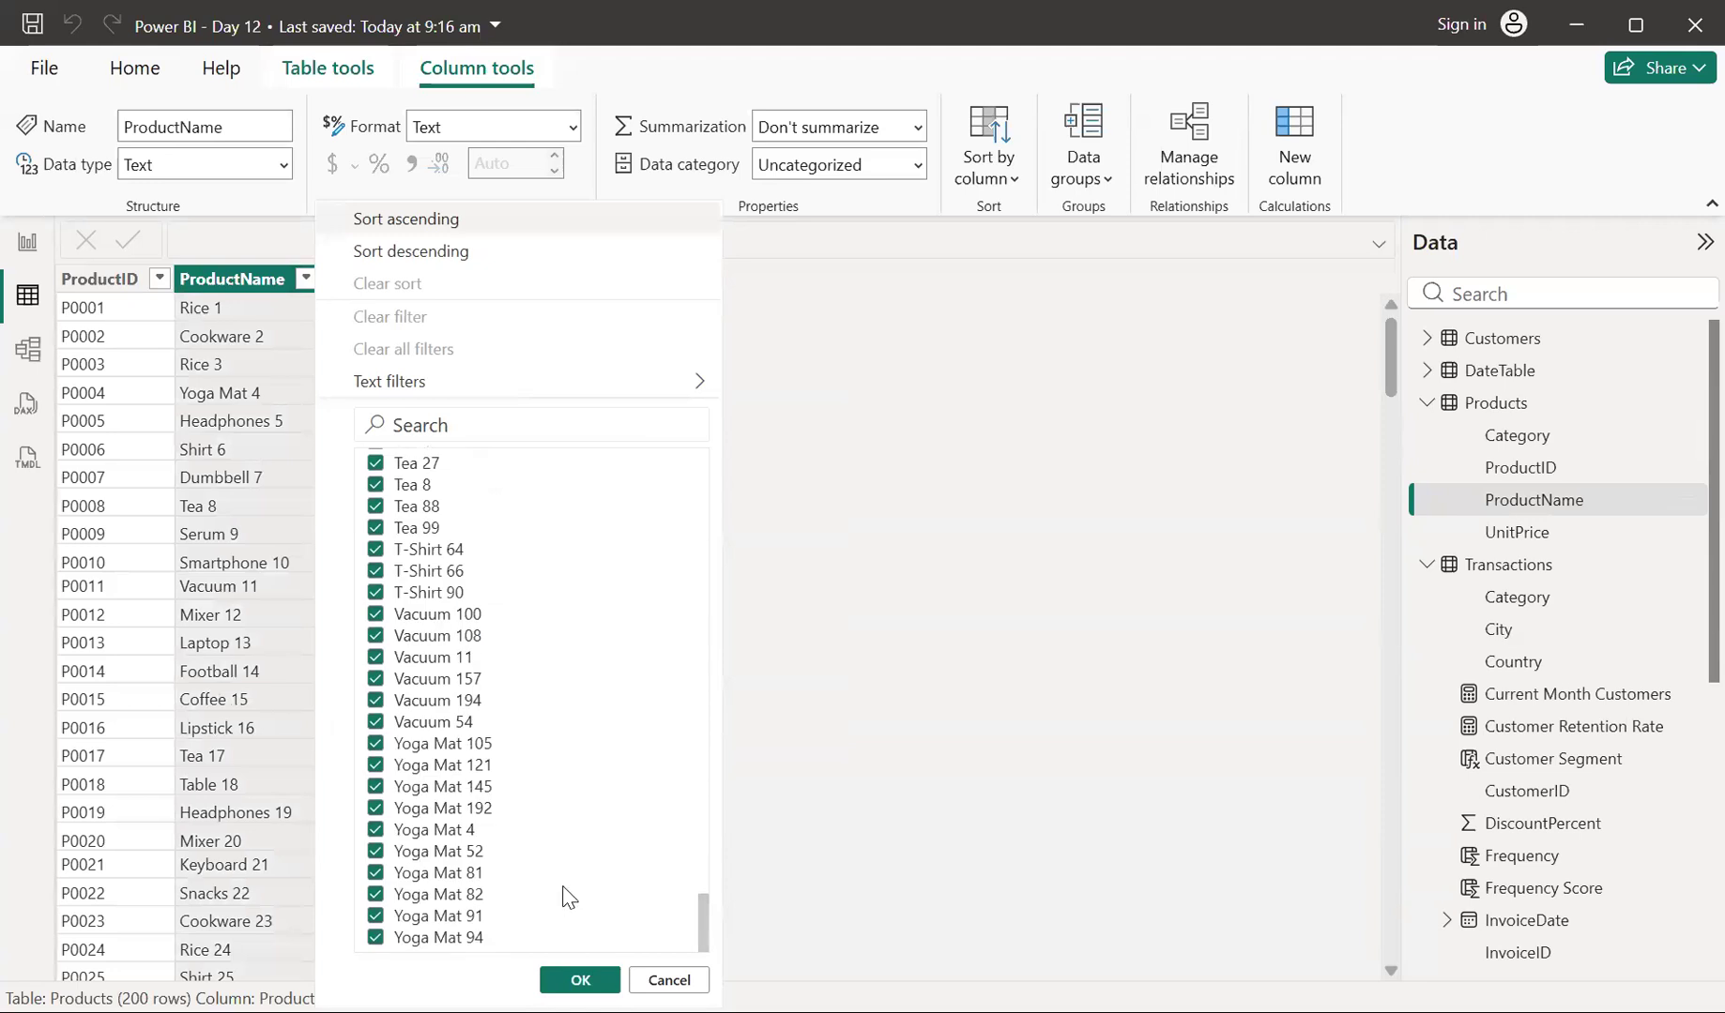
pyautogui.scroll(18, 563, 889)
pyautogui.scroll(20, 563, 889)
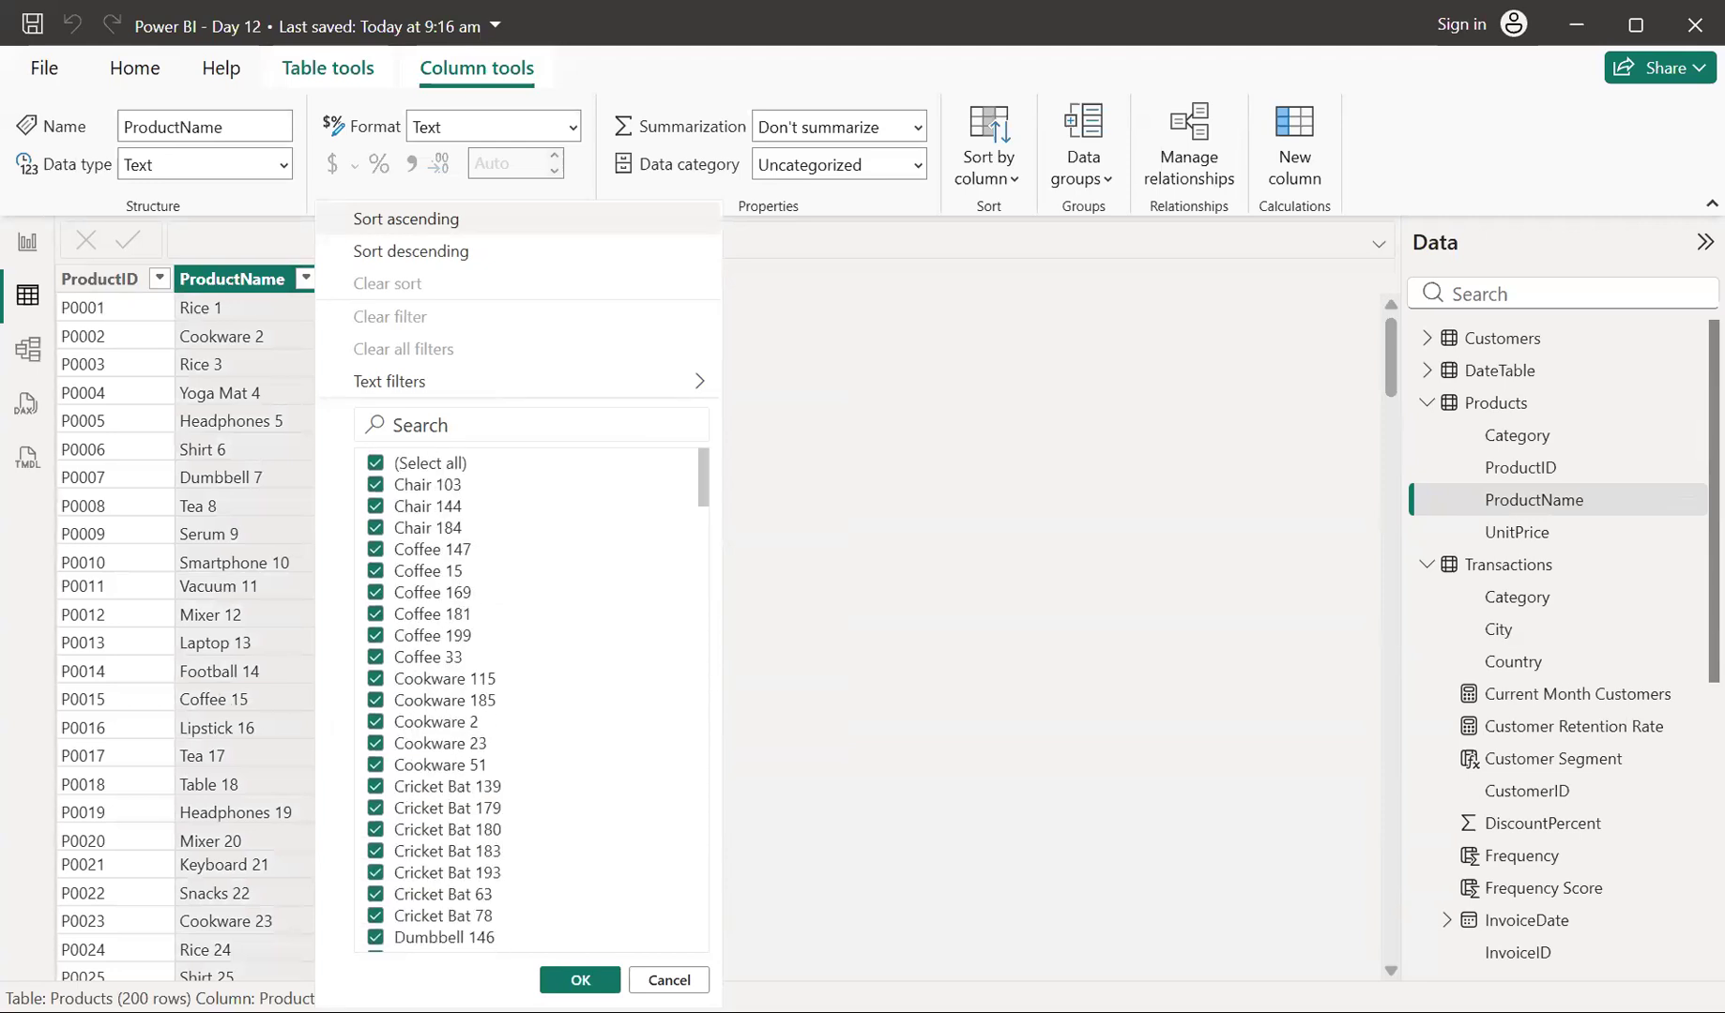
# Return to the report page and make the Total Orders by PaymentMethod and Total_Revenue by Quarter and Region charts slightly taller
pyautogui.click(31, 255)
pyautogui.click(31, 255)
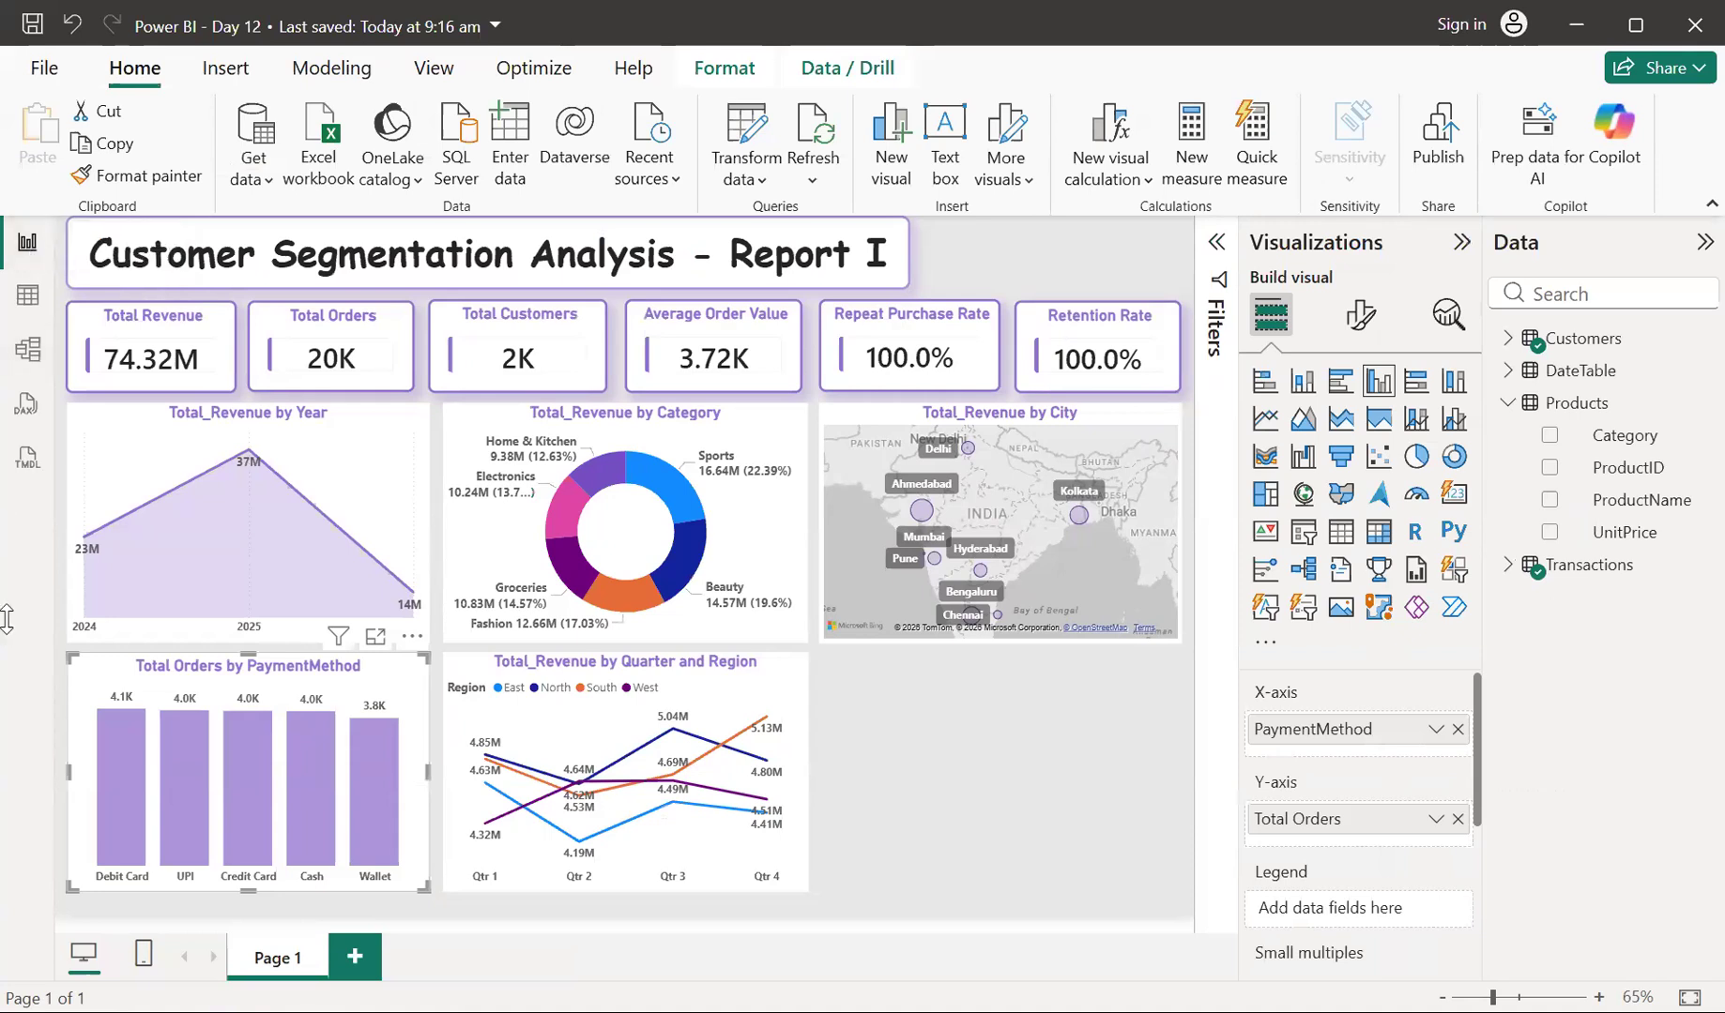
pyautogui.moveTo(247, 890); pyautogui.dragTo(248, 899)
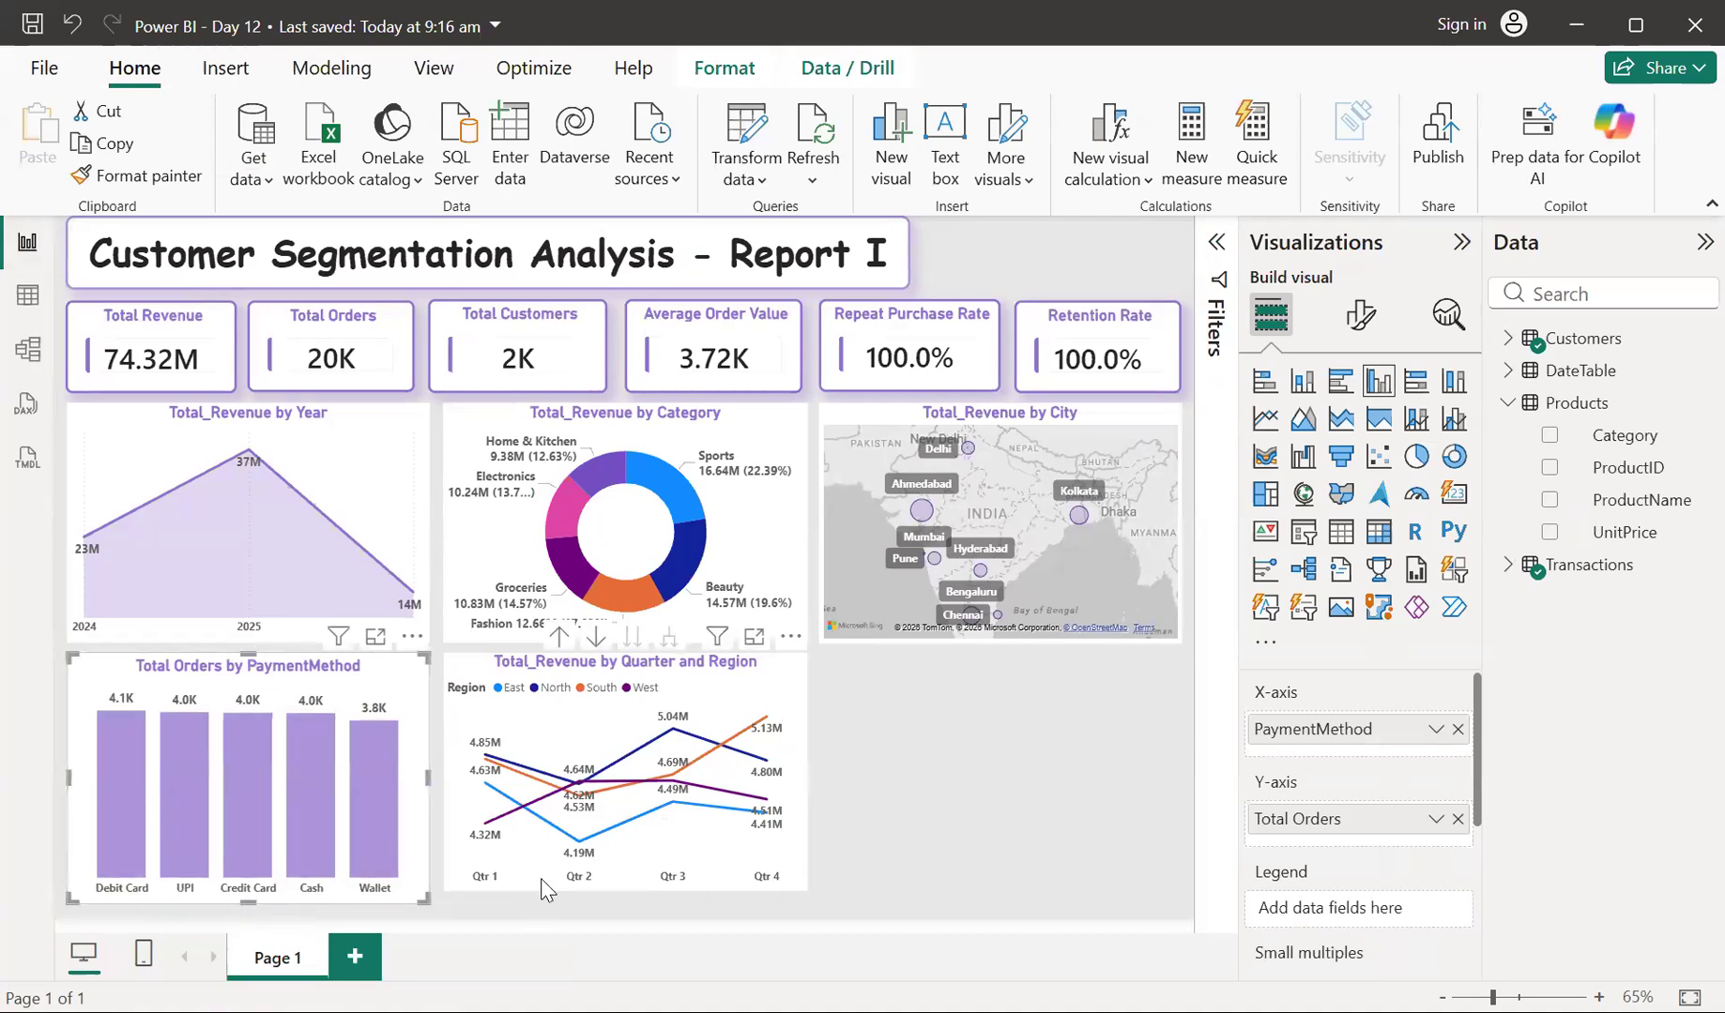
pyautogui.click(627, 891)
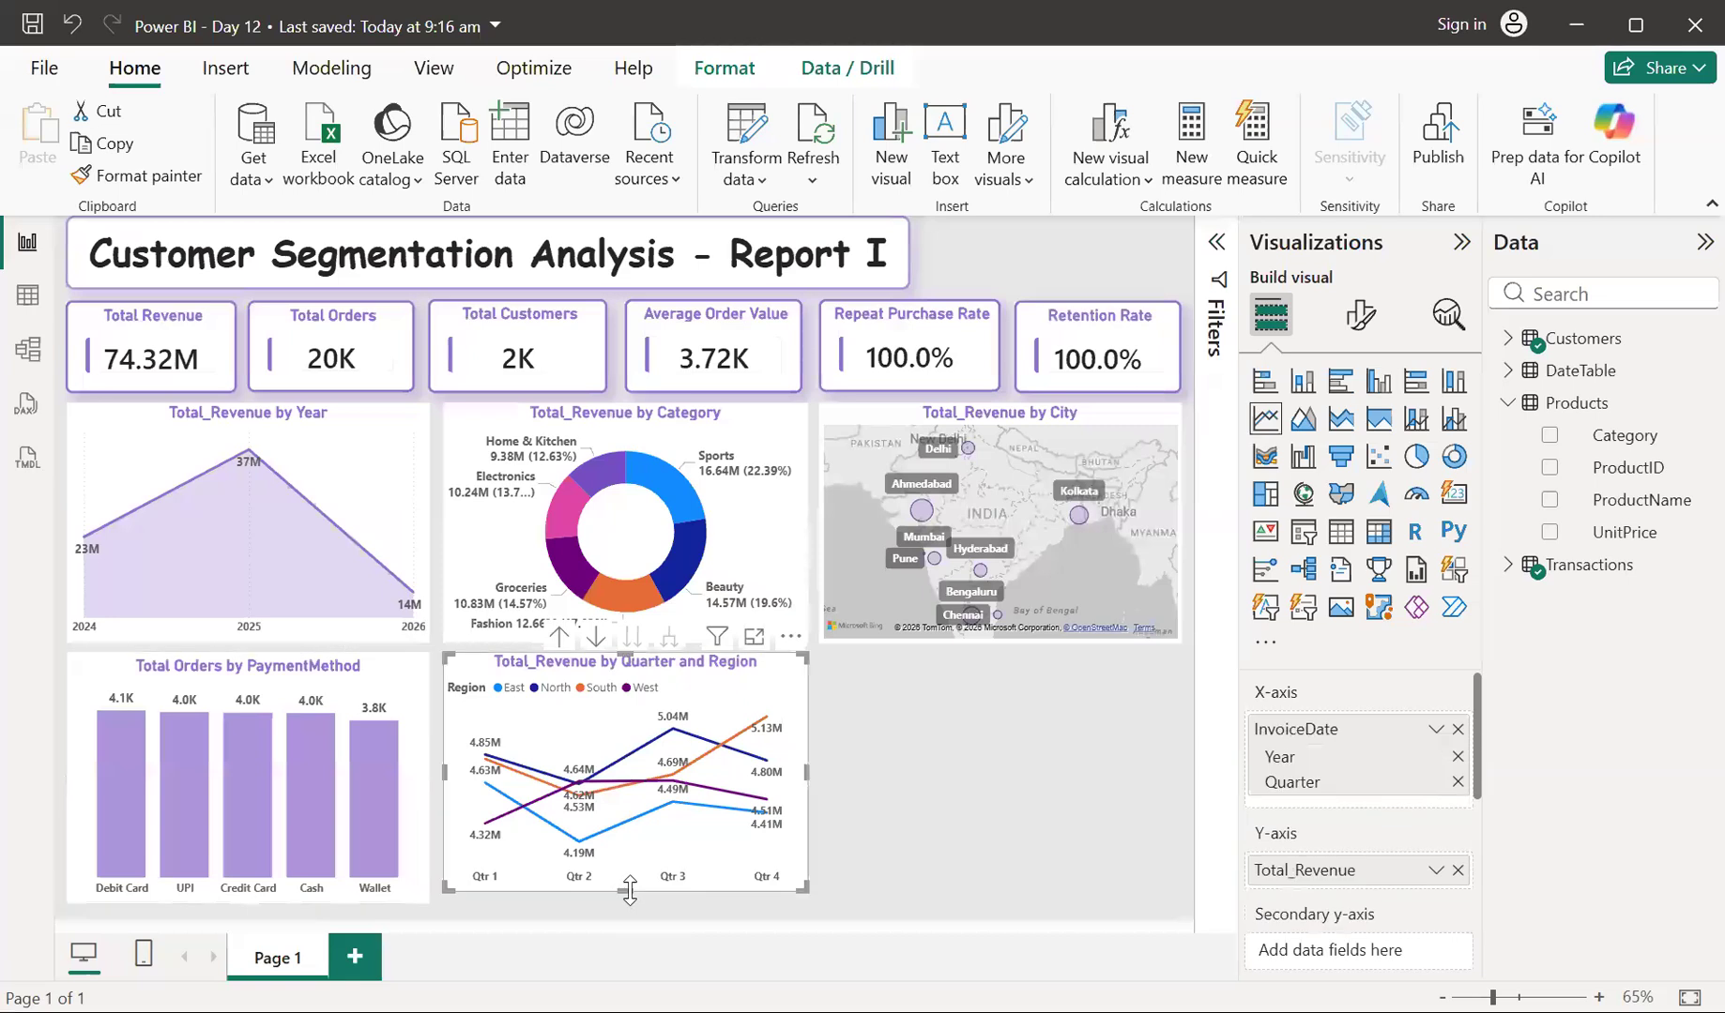
pyautogui.moveTo(627, 893); pyautogui.dragTo(628, 901)
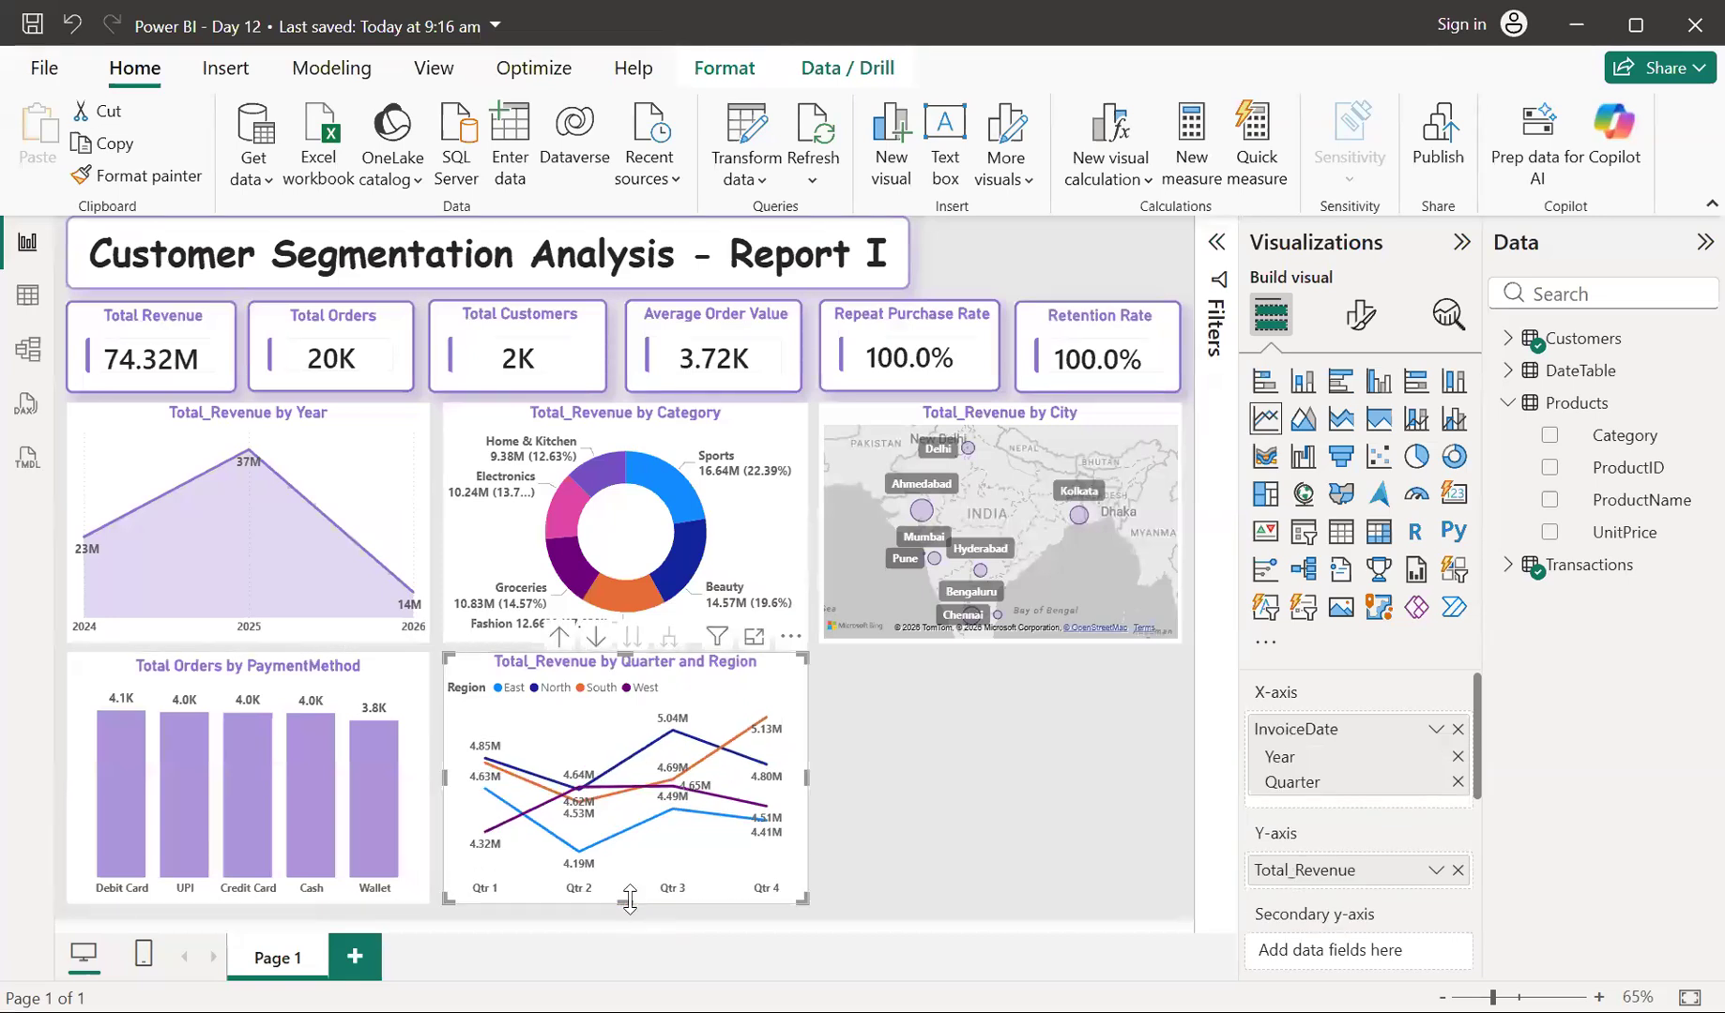
pyautogui.click(919, 849)
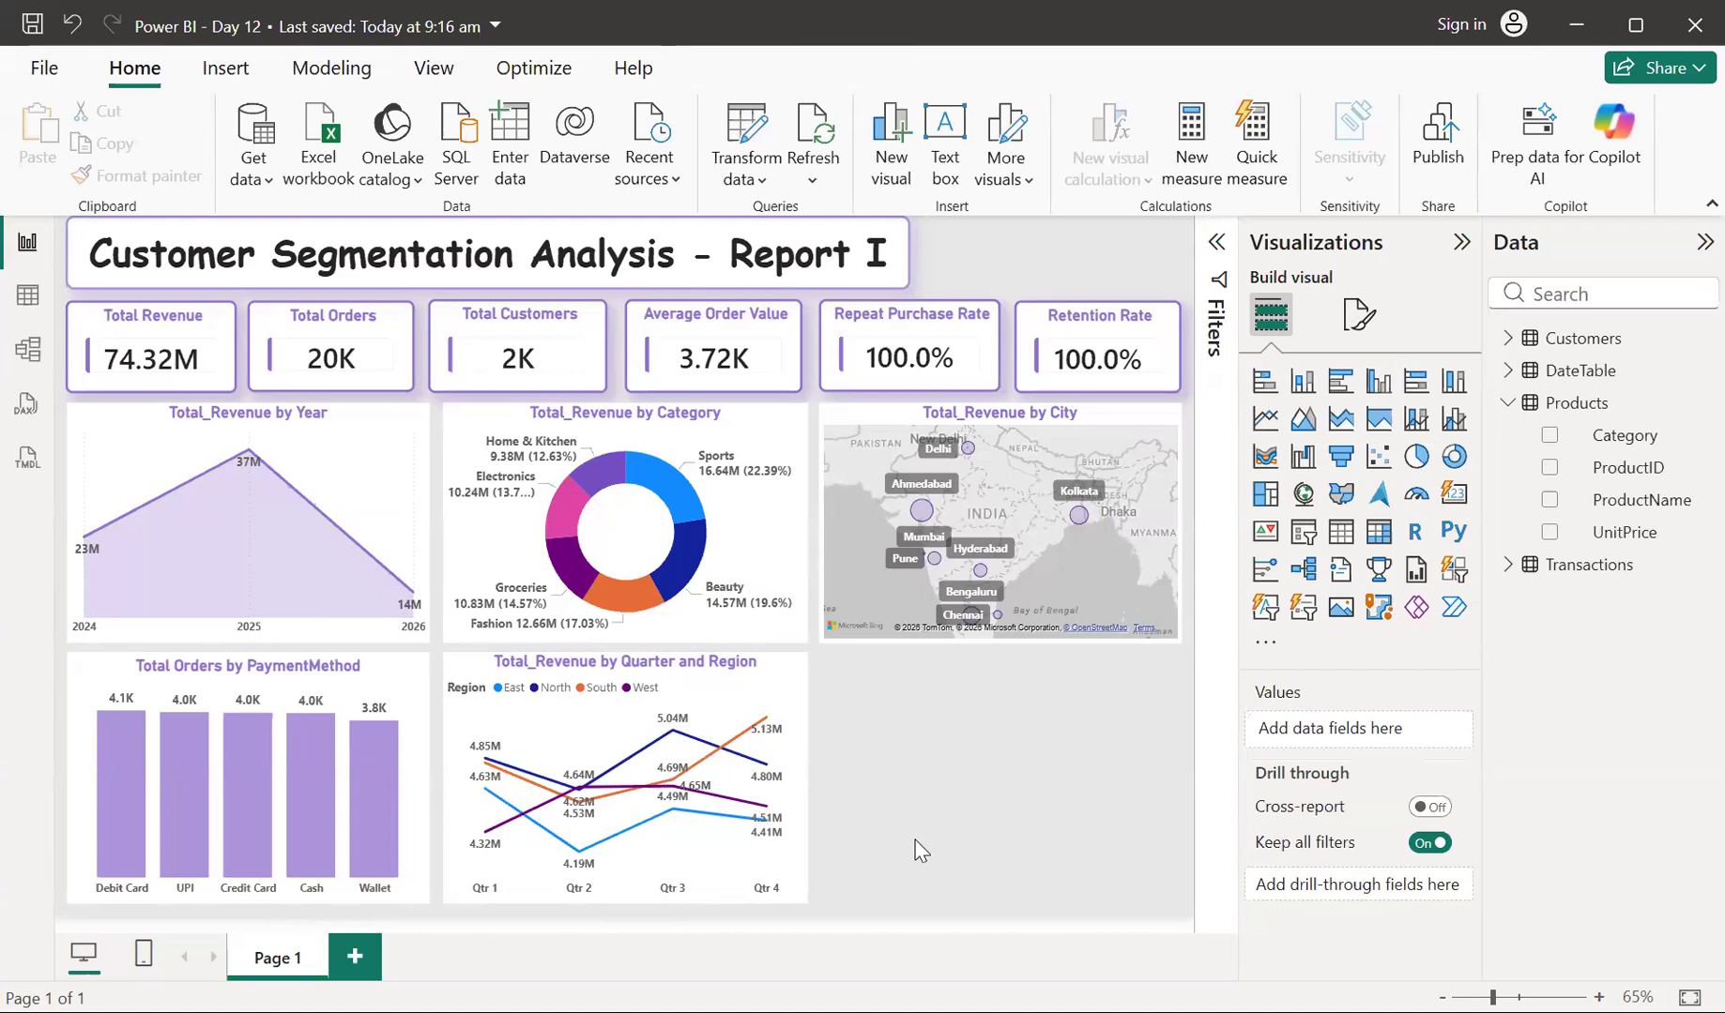
# Shift the two lower-row charts down slightly and extend the Total_Revenue by Year chart downward to fill the gap
pyautogui.click(774, 689)
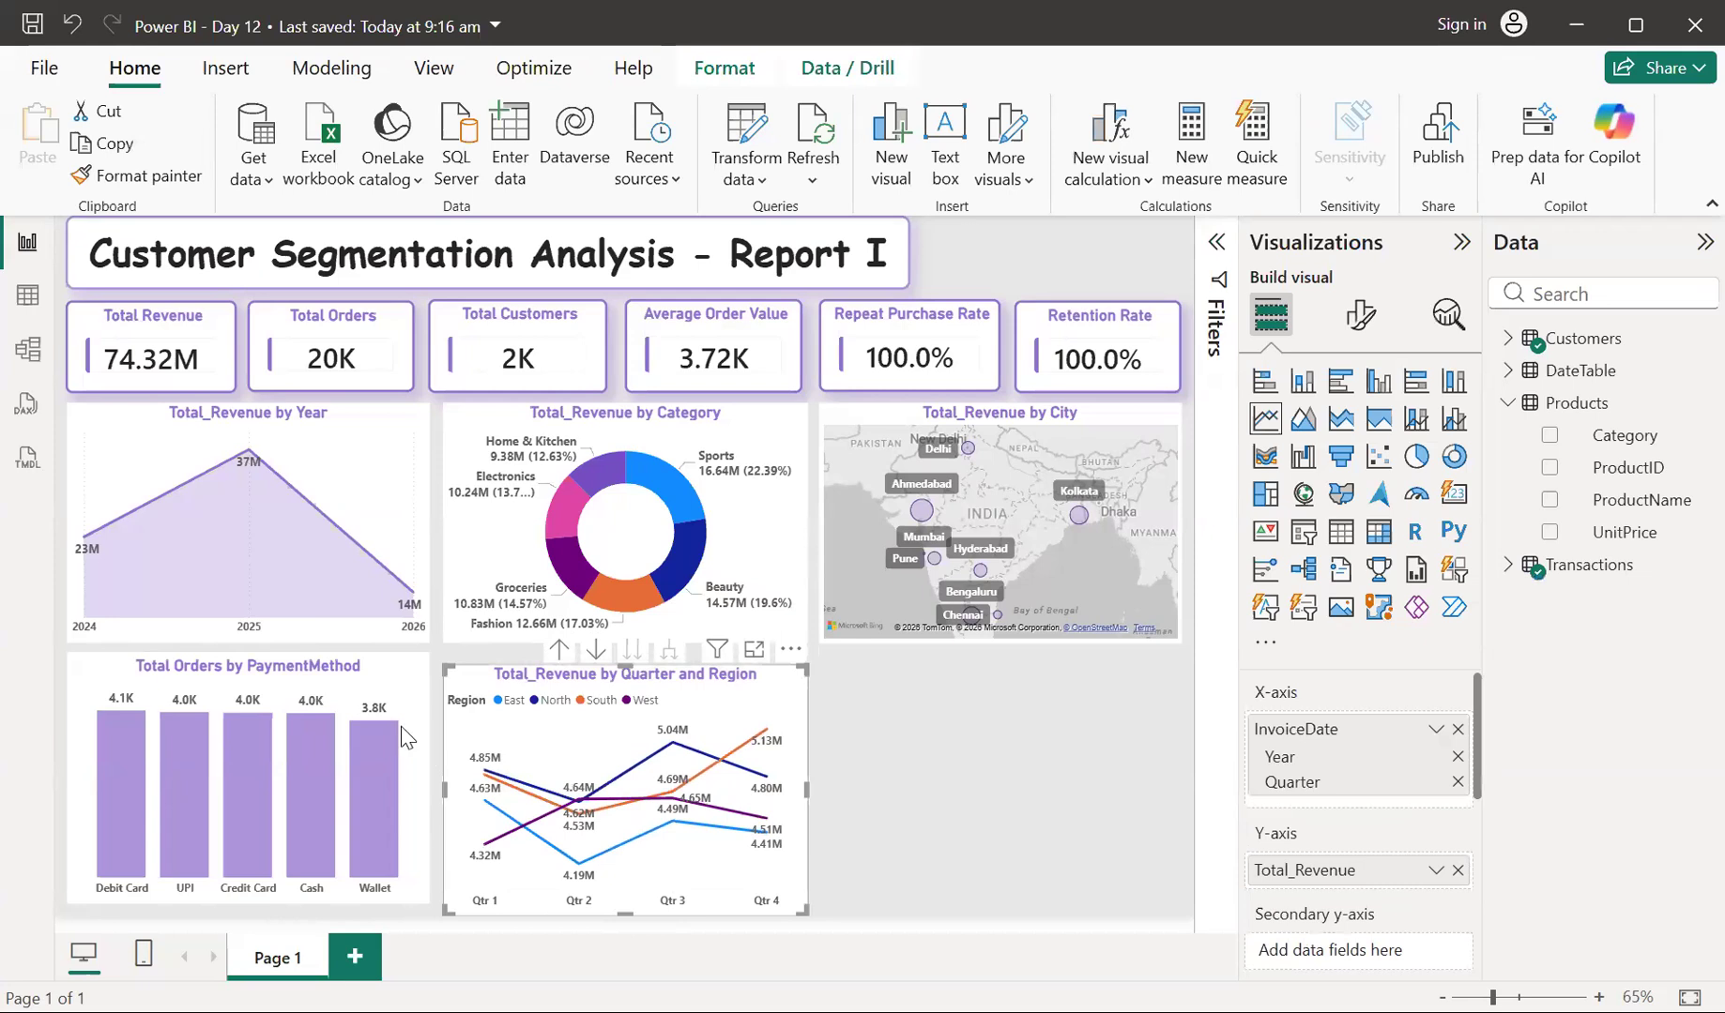
pyautogui.click(394, 678)
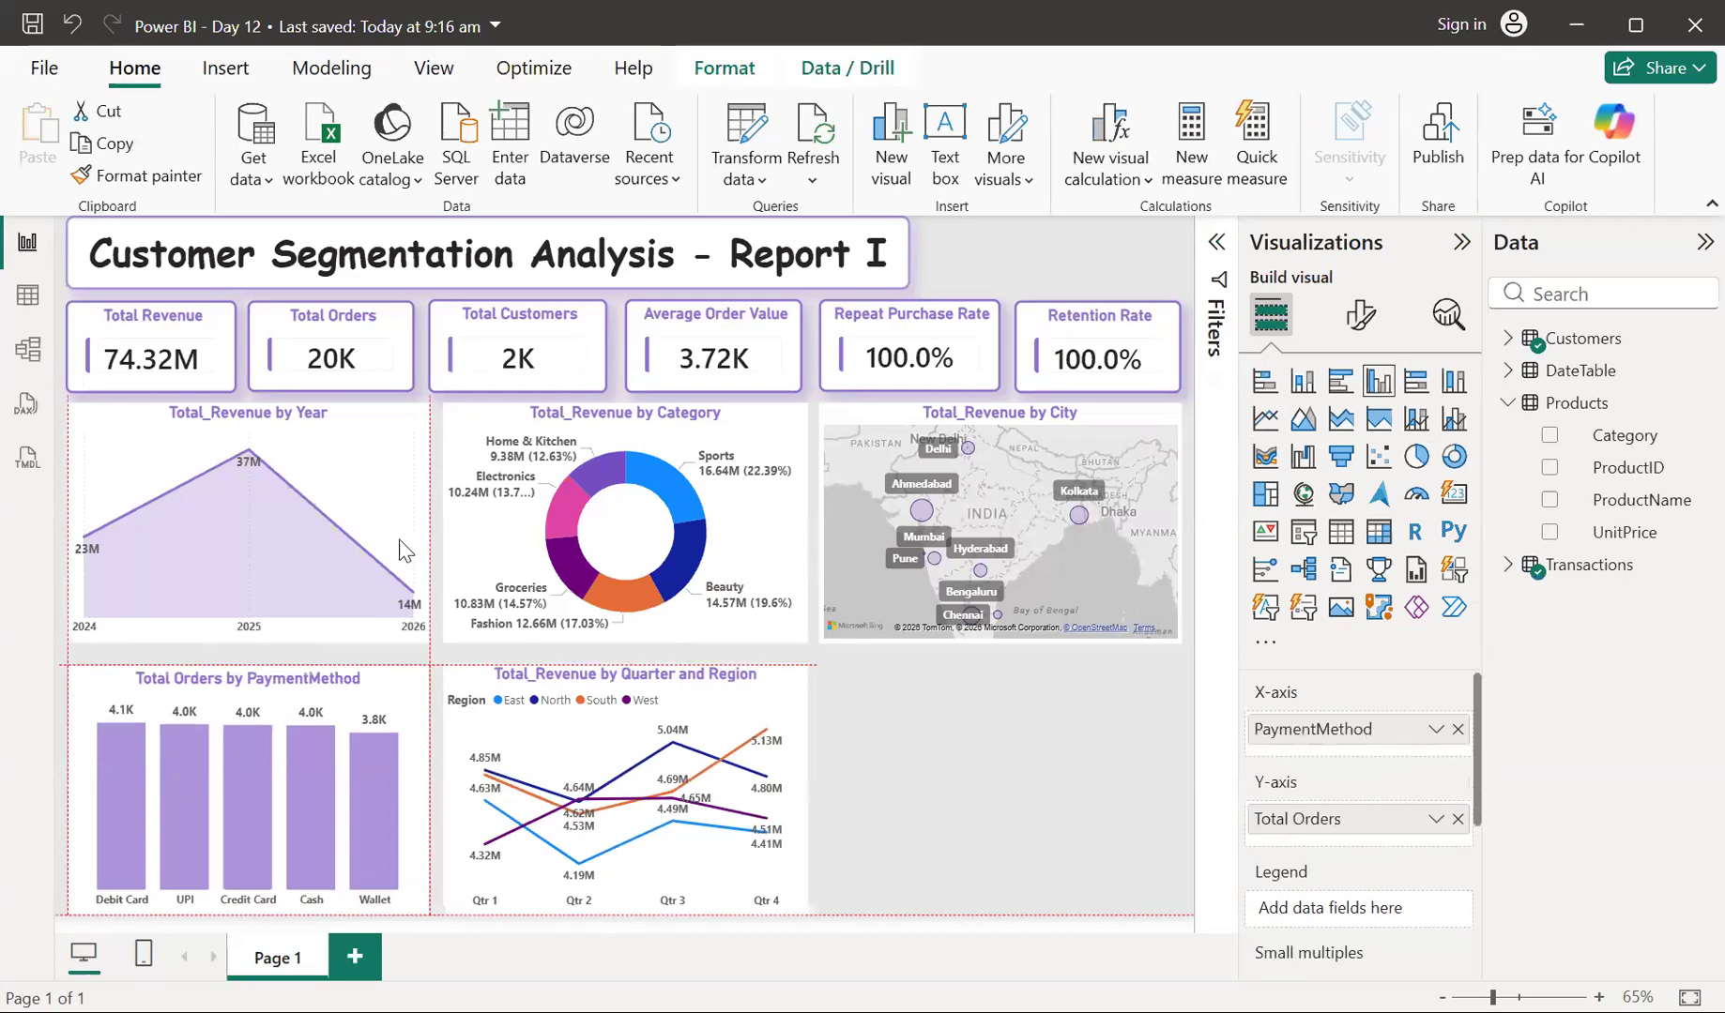
pyautogui.click(402, 435)
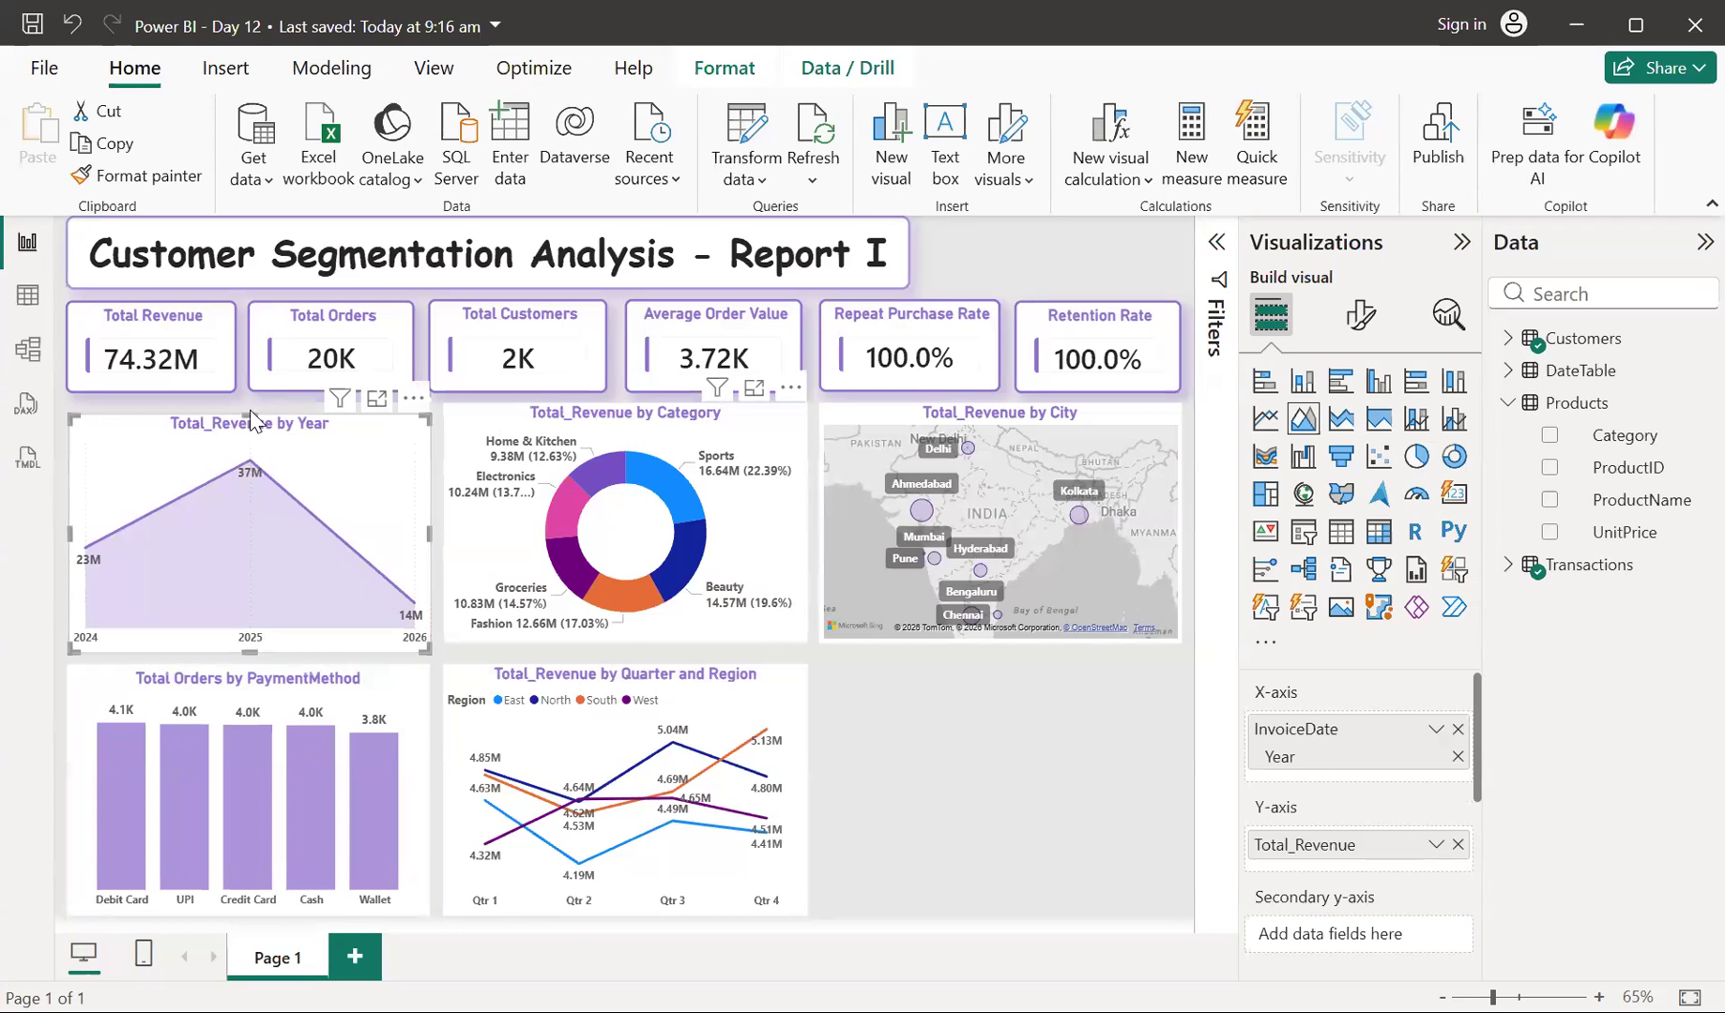
pyautogui.moveTo(248, 411); pyautogui.dragTo(250, 412)
# Extend the Total_Revenue by Category donut and Total_Revenue by City map down to match the Year chart, and save the report
pyautogui.click(672, 643)
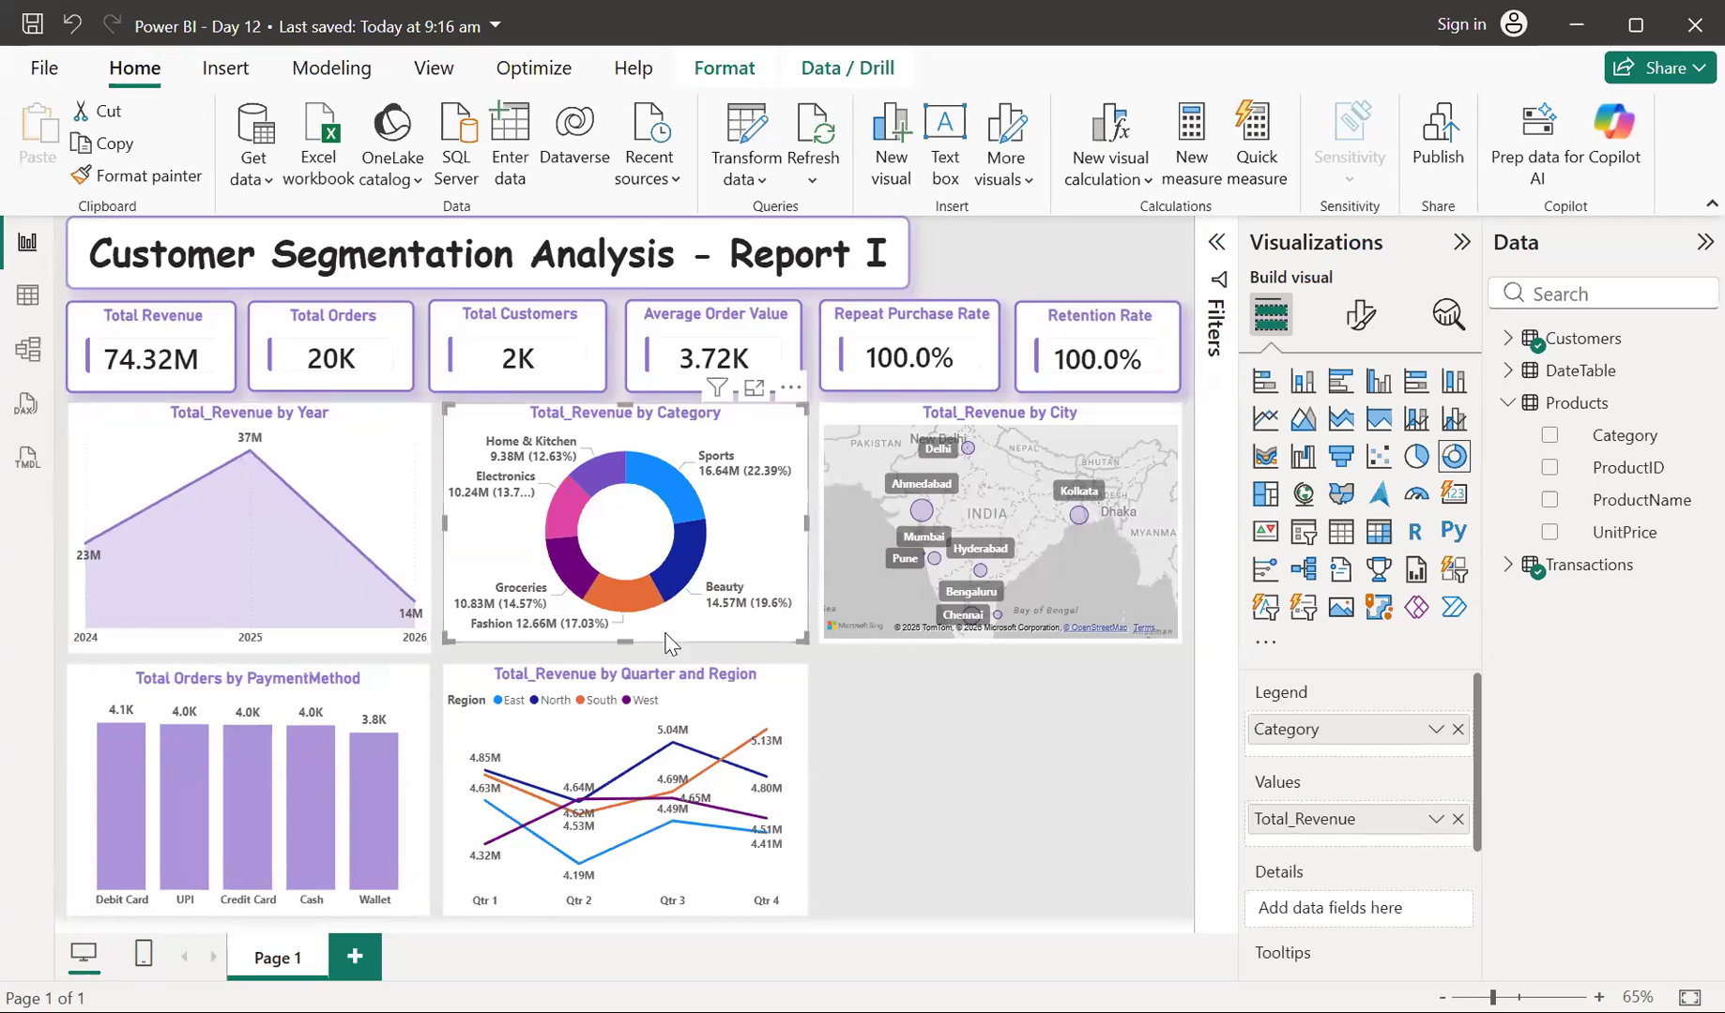
pyautogui.moveTo(630, 646); pyautogui.dragTo(630, 655)
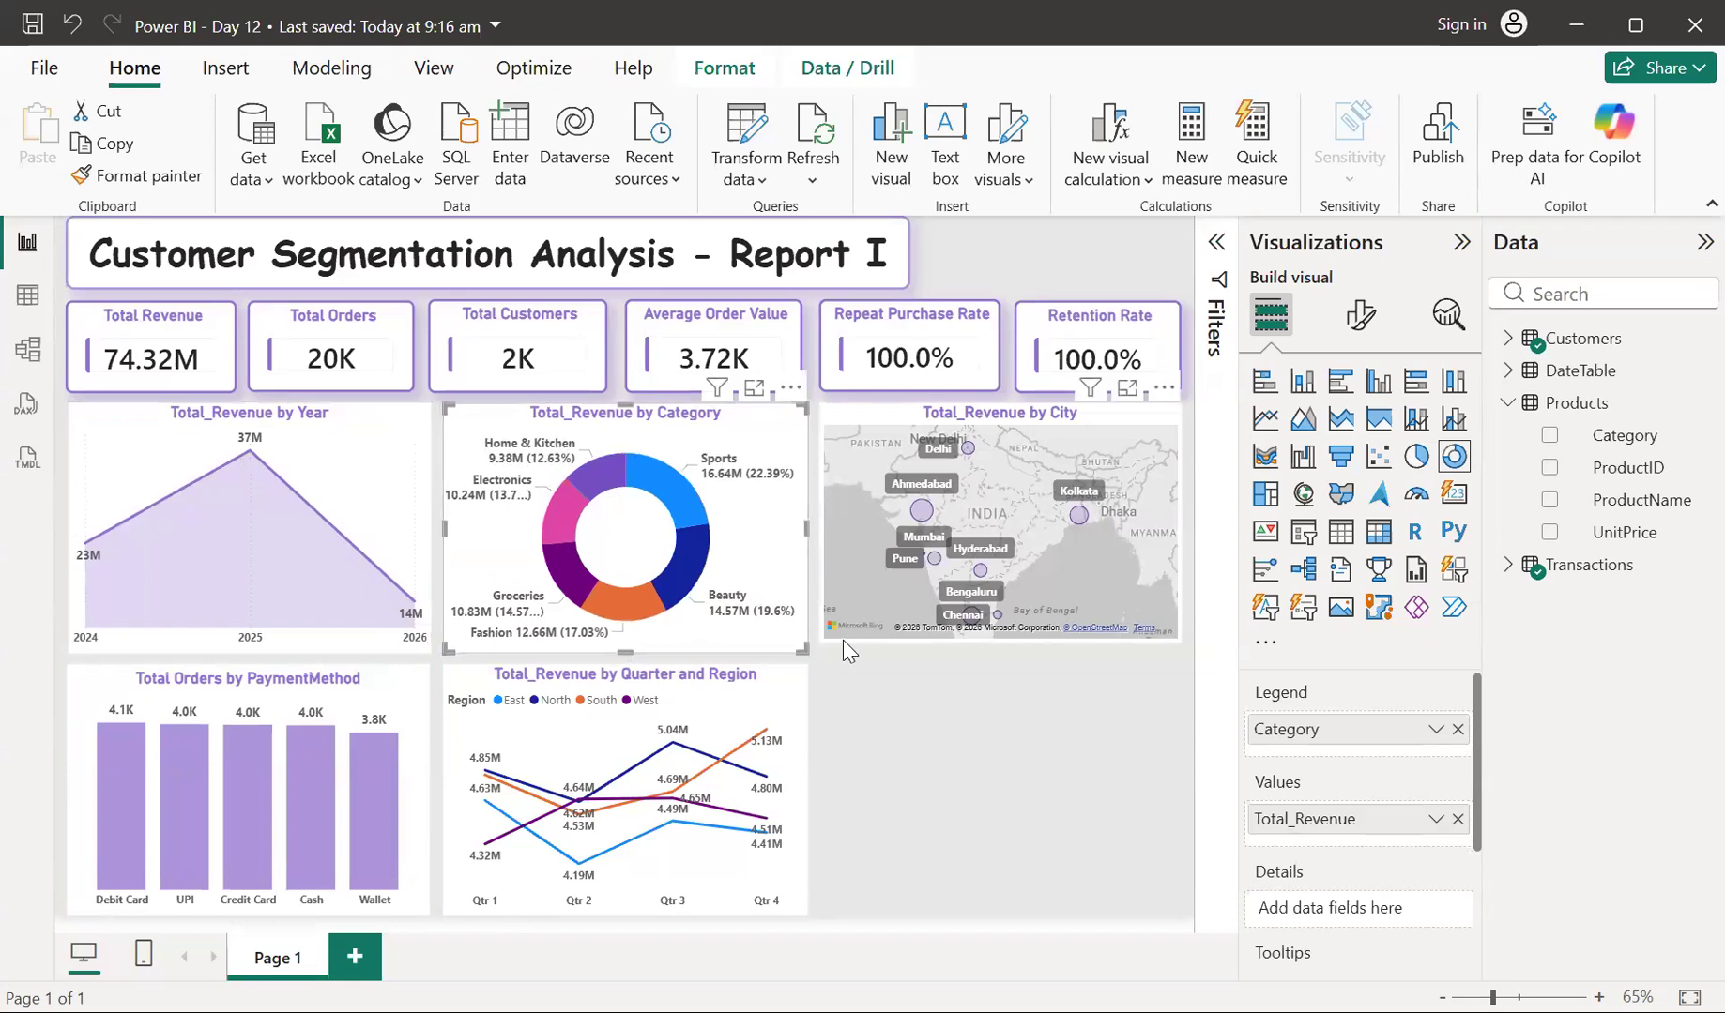
pyautogui.click(841, 640)
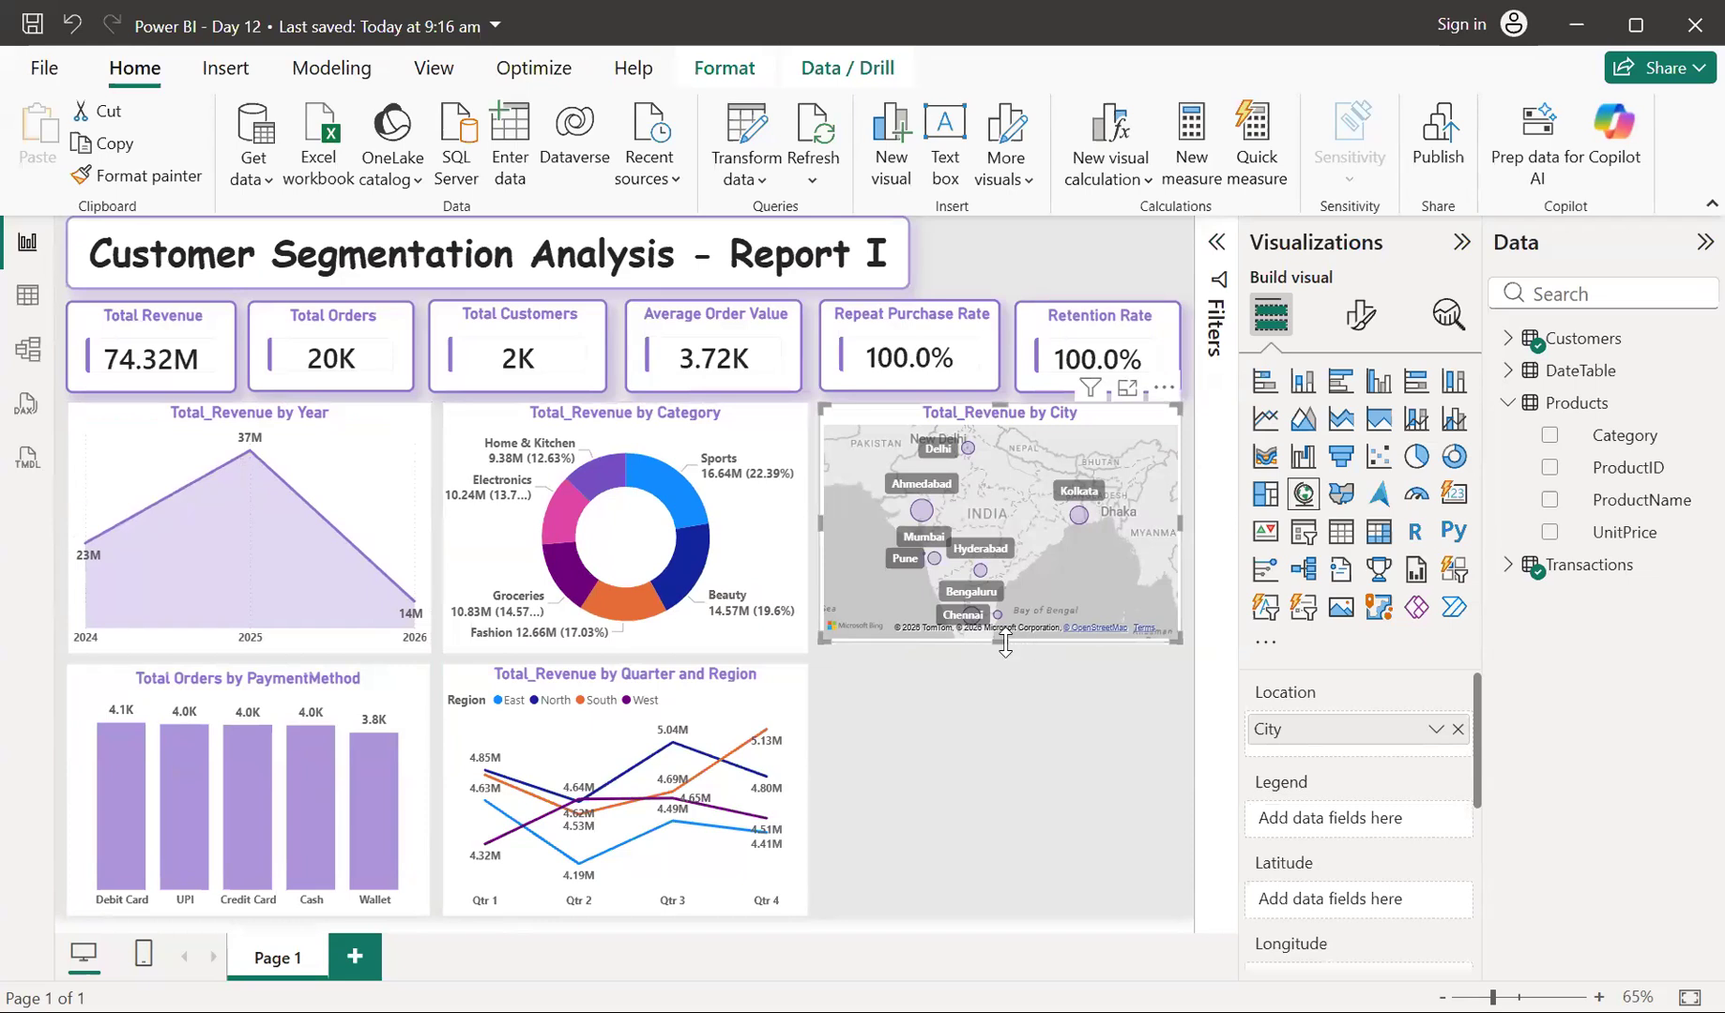
pyautogui.moveTo(1003, 644); pyautogui.dragTo(1000, 649)
pyautogui.click(936, 719)
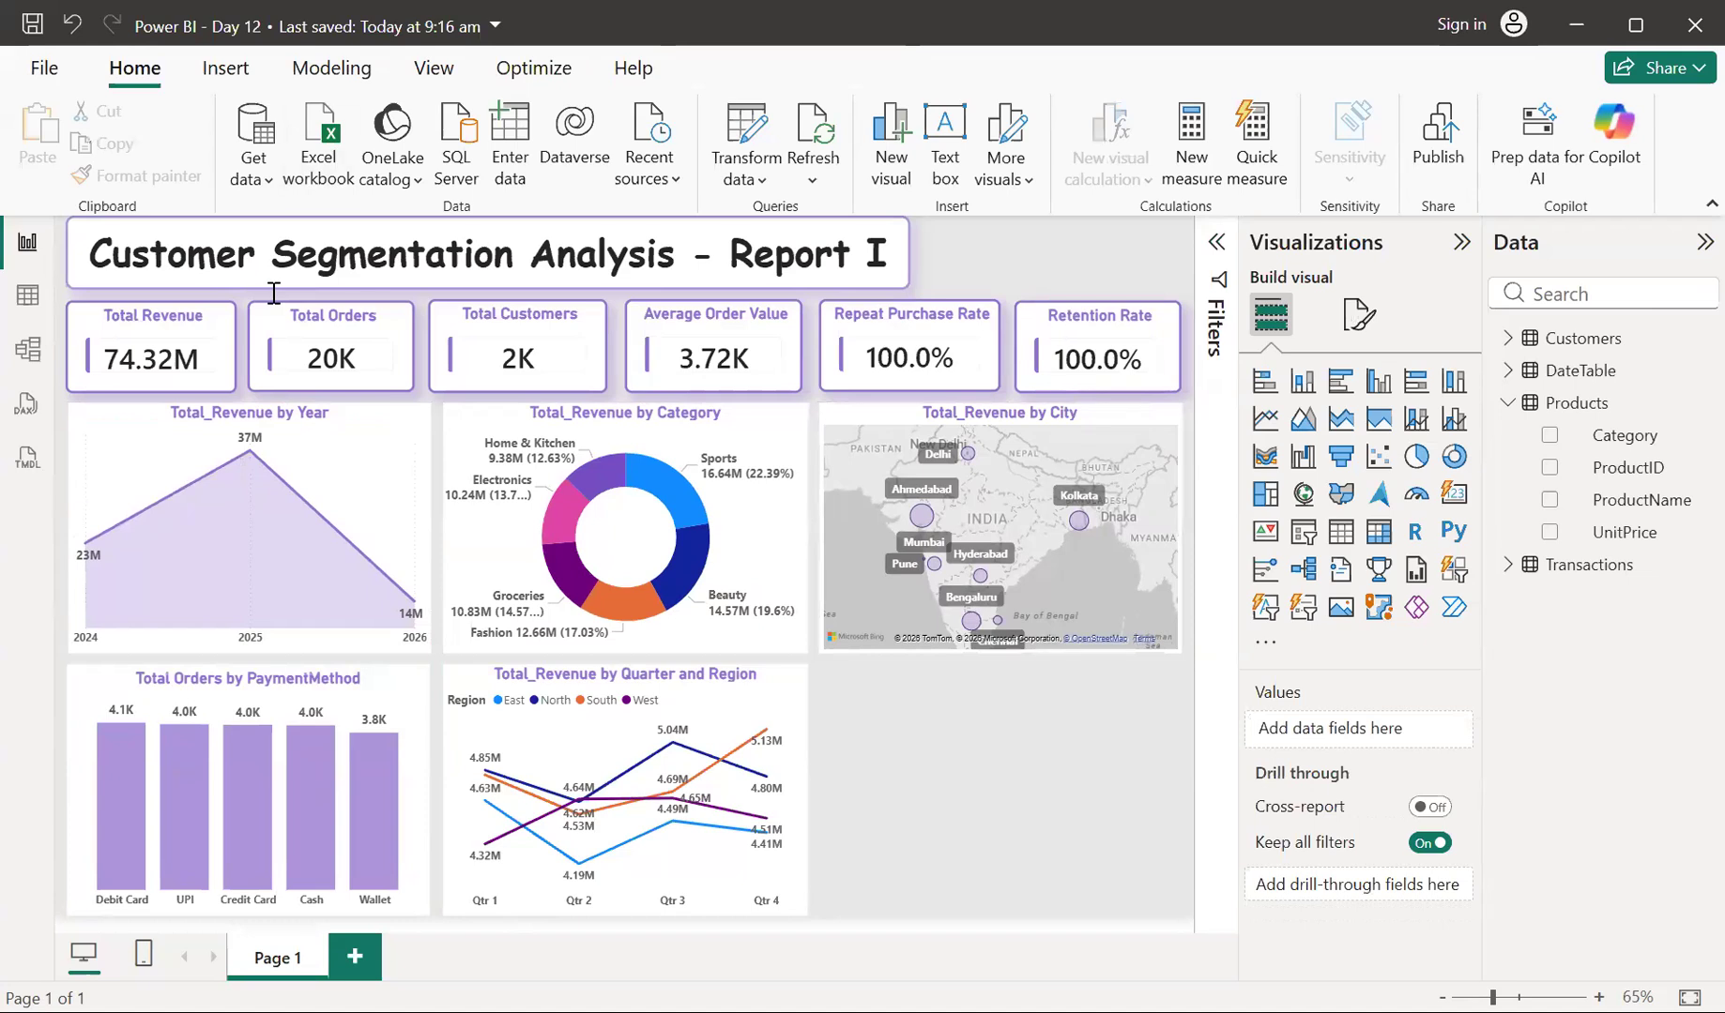
pyautogui.click(45, 71)
pyautogui.click(86, 242)
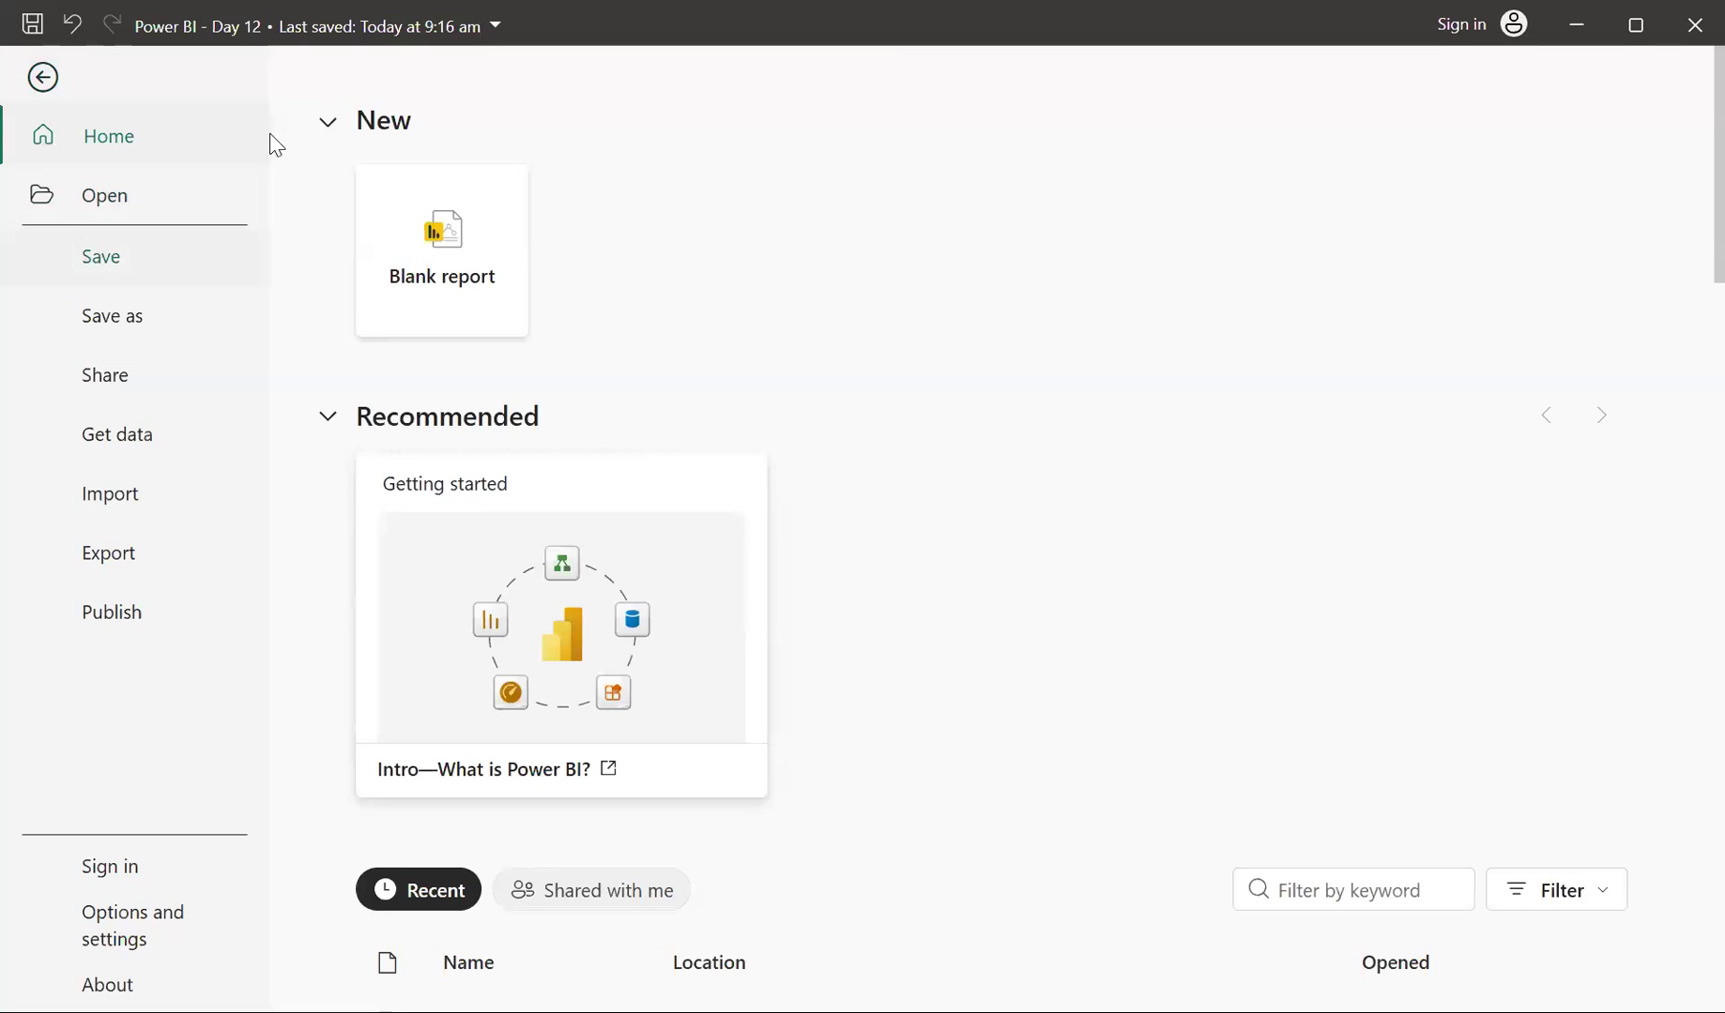
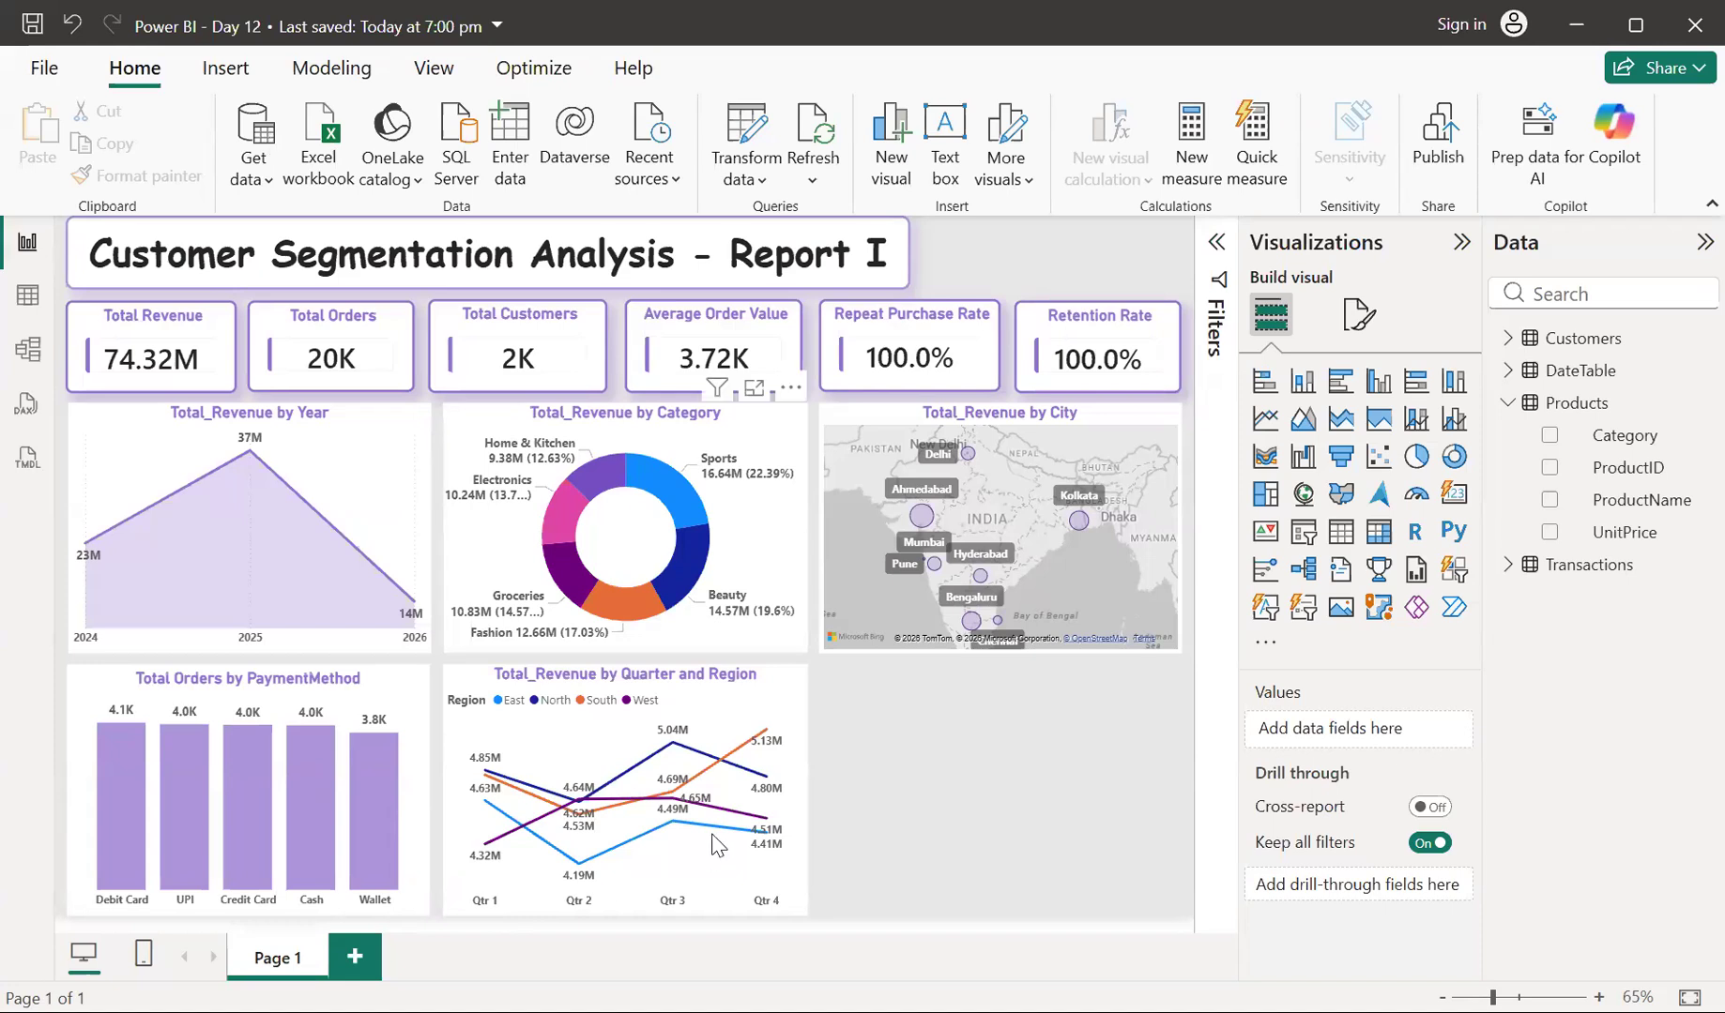
# Add a clustered bar chart in the empty lower-row space with ProductName on the Y-axis and Total_Revenue on the X-axis
pyautogui.moveTo(716, 845)
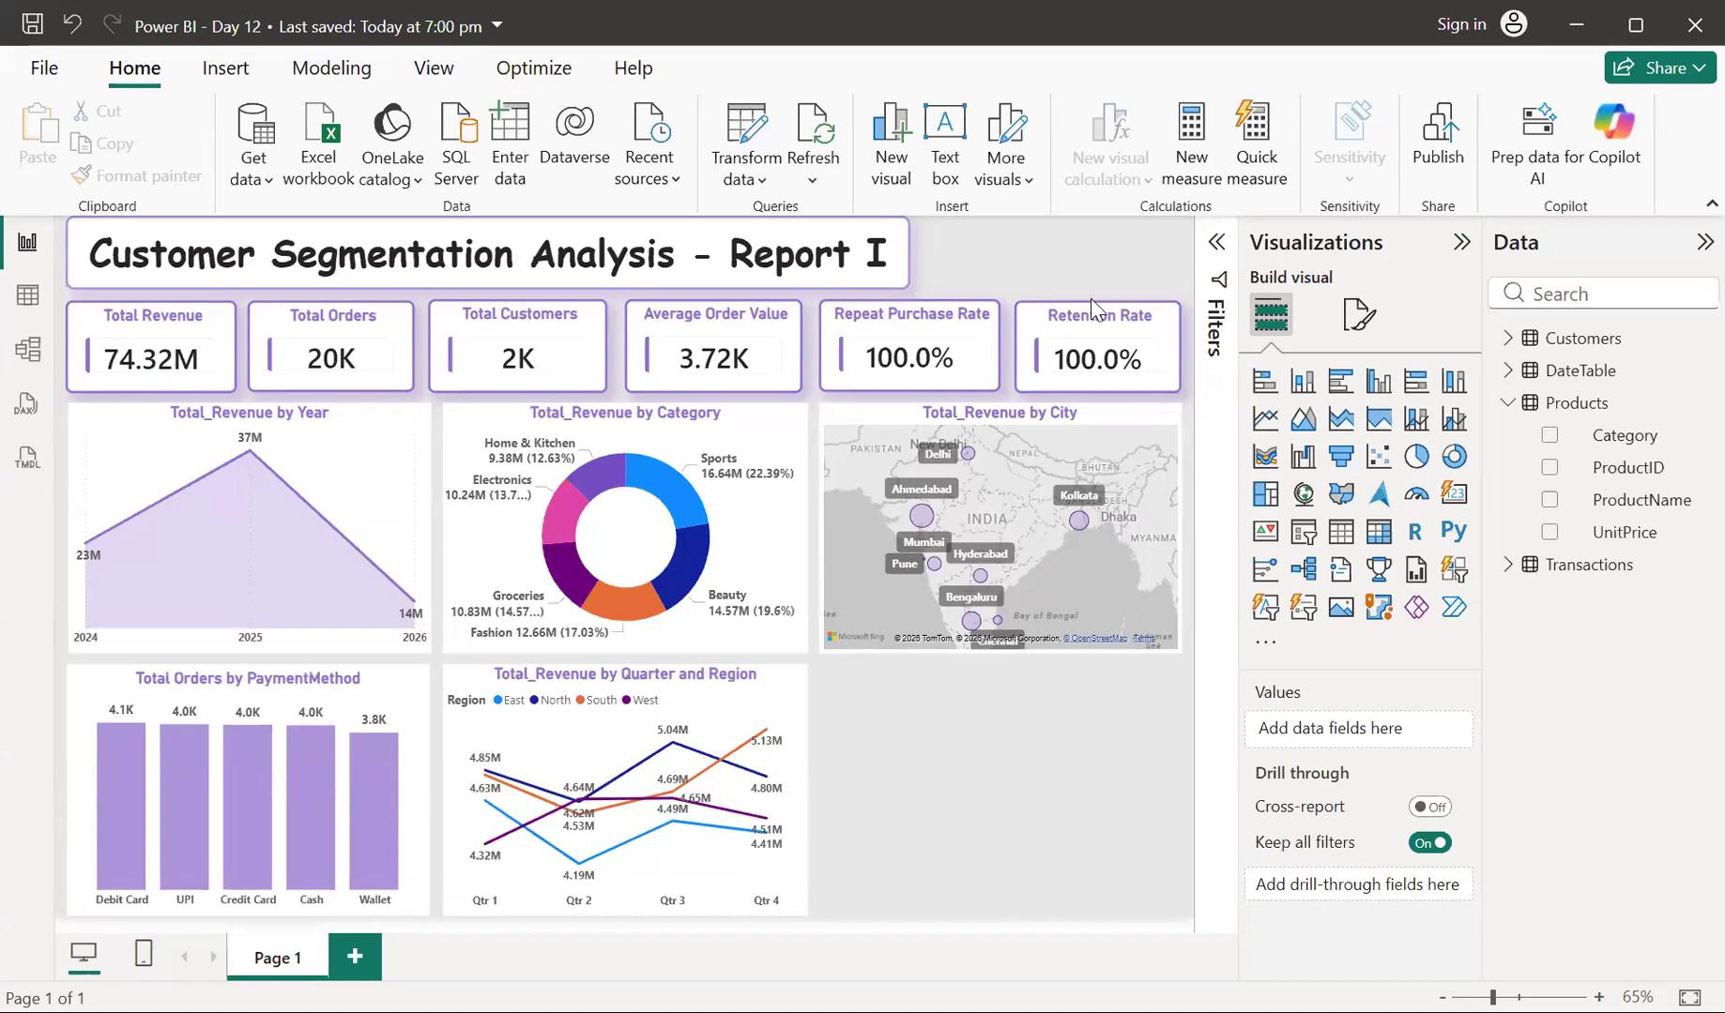
pyautogui.click(1352, 393)
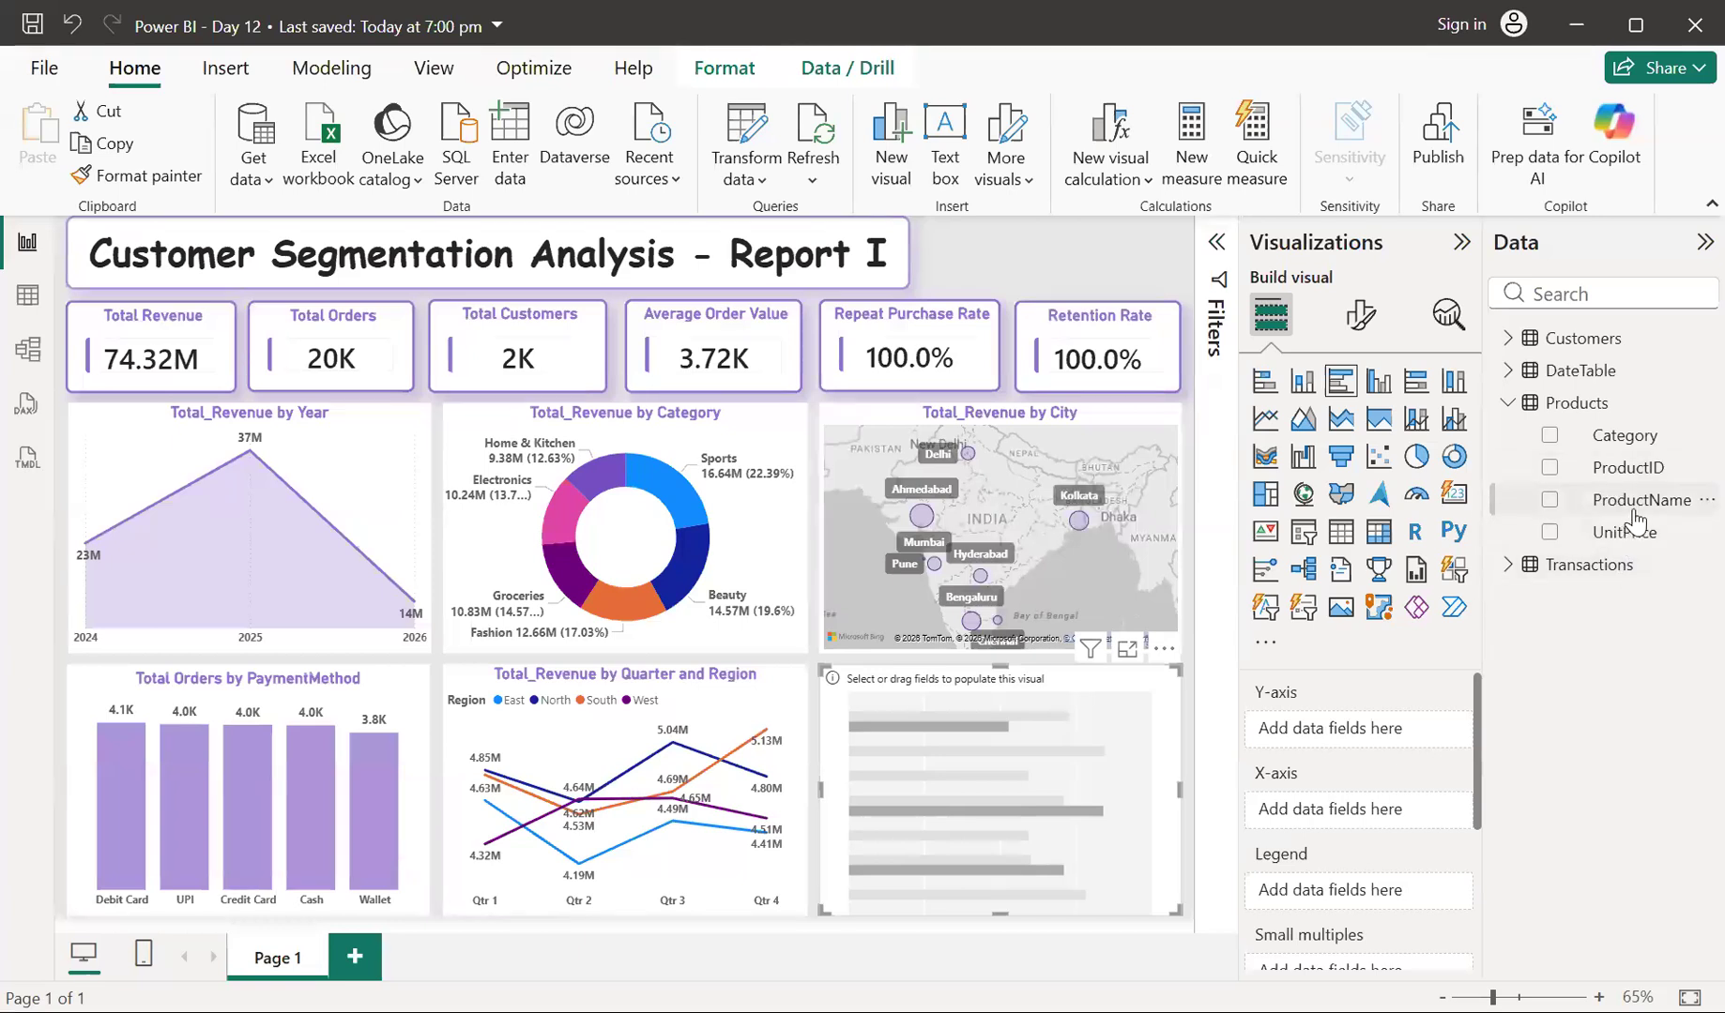
pyautogui.moveTo(1633, 512); pyautogui.dragTo(1357, 735)
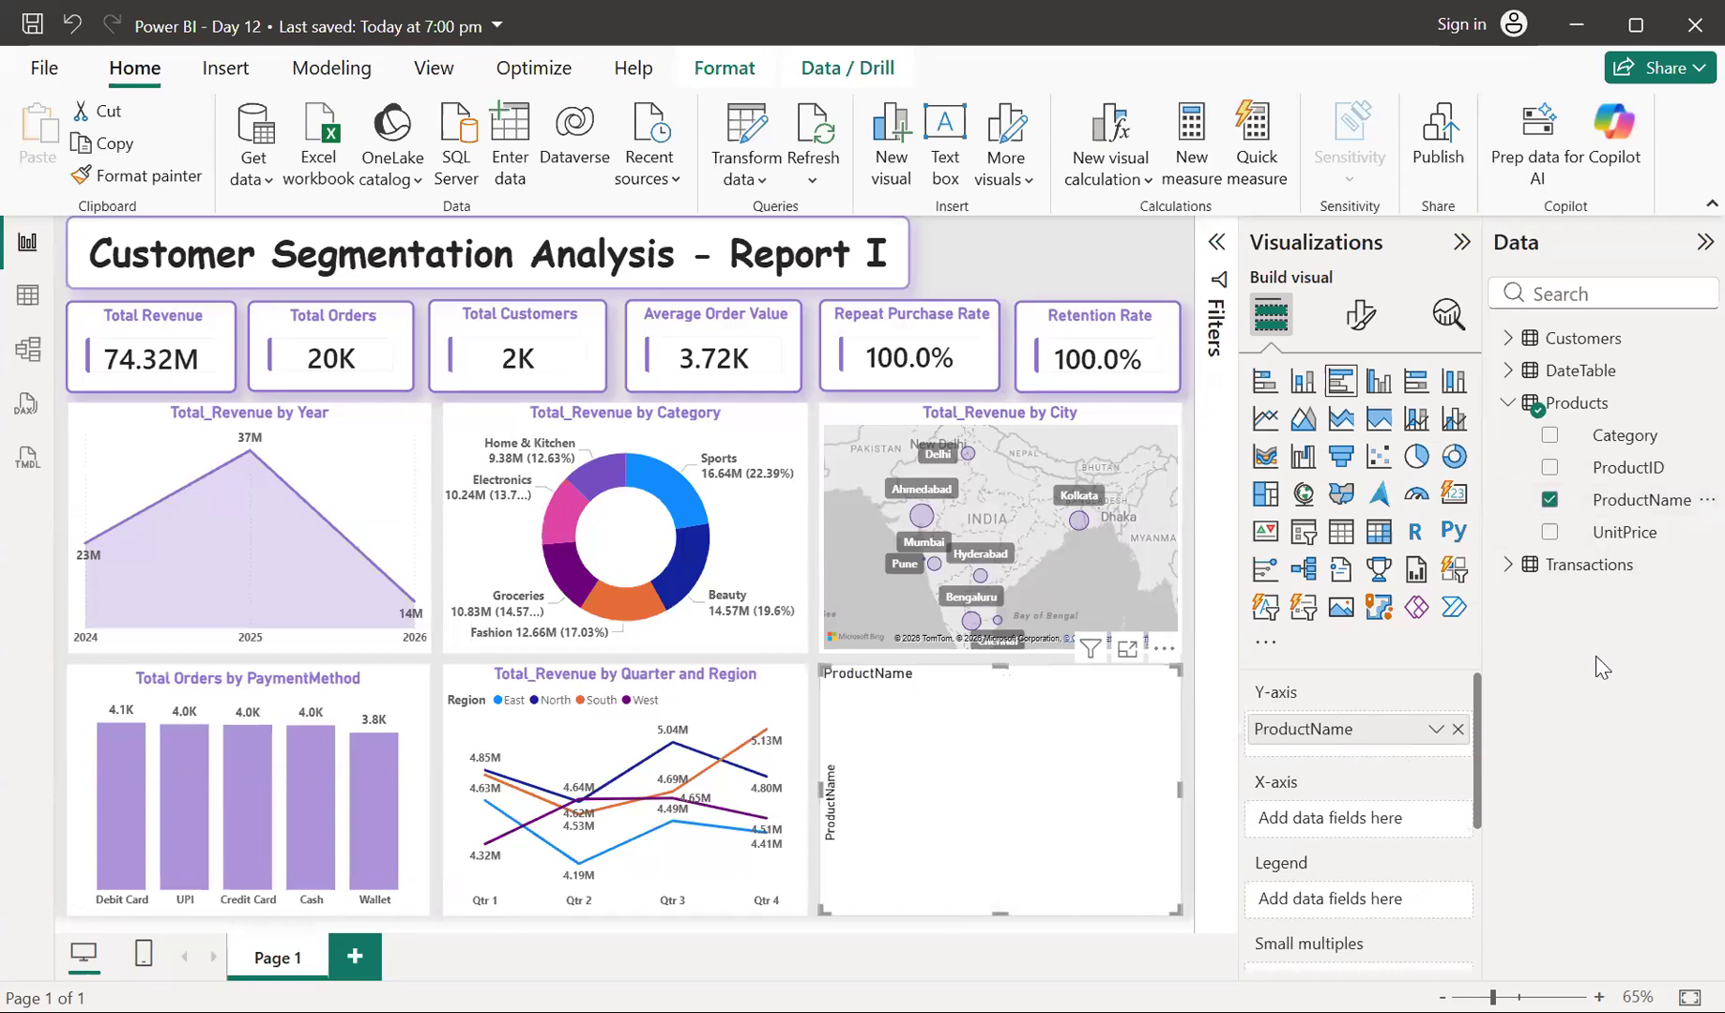
pyautogui.click(1506, 403)
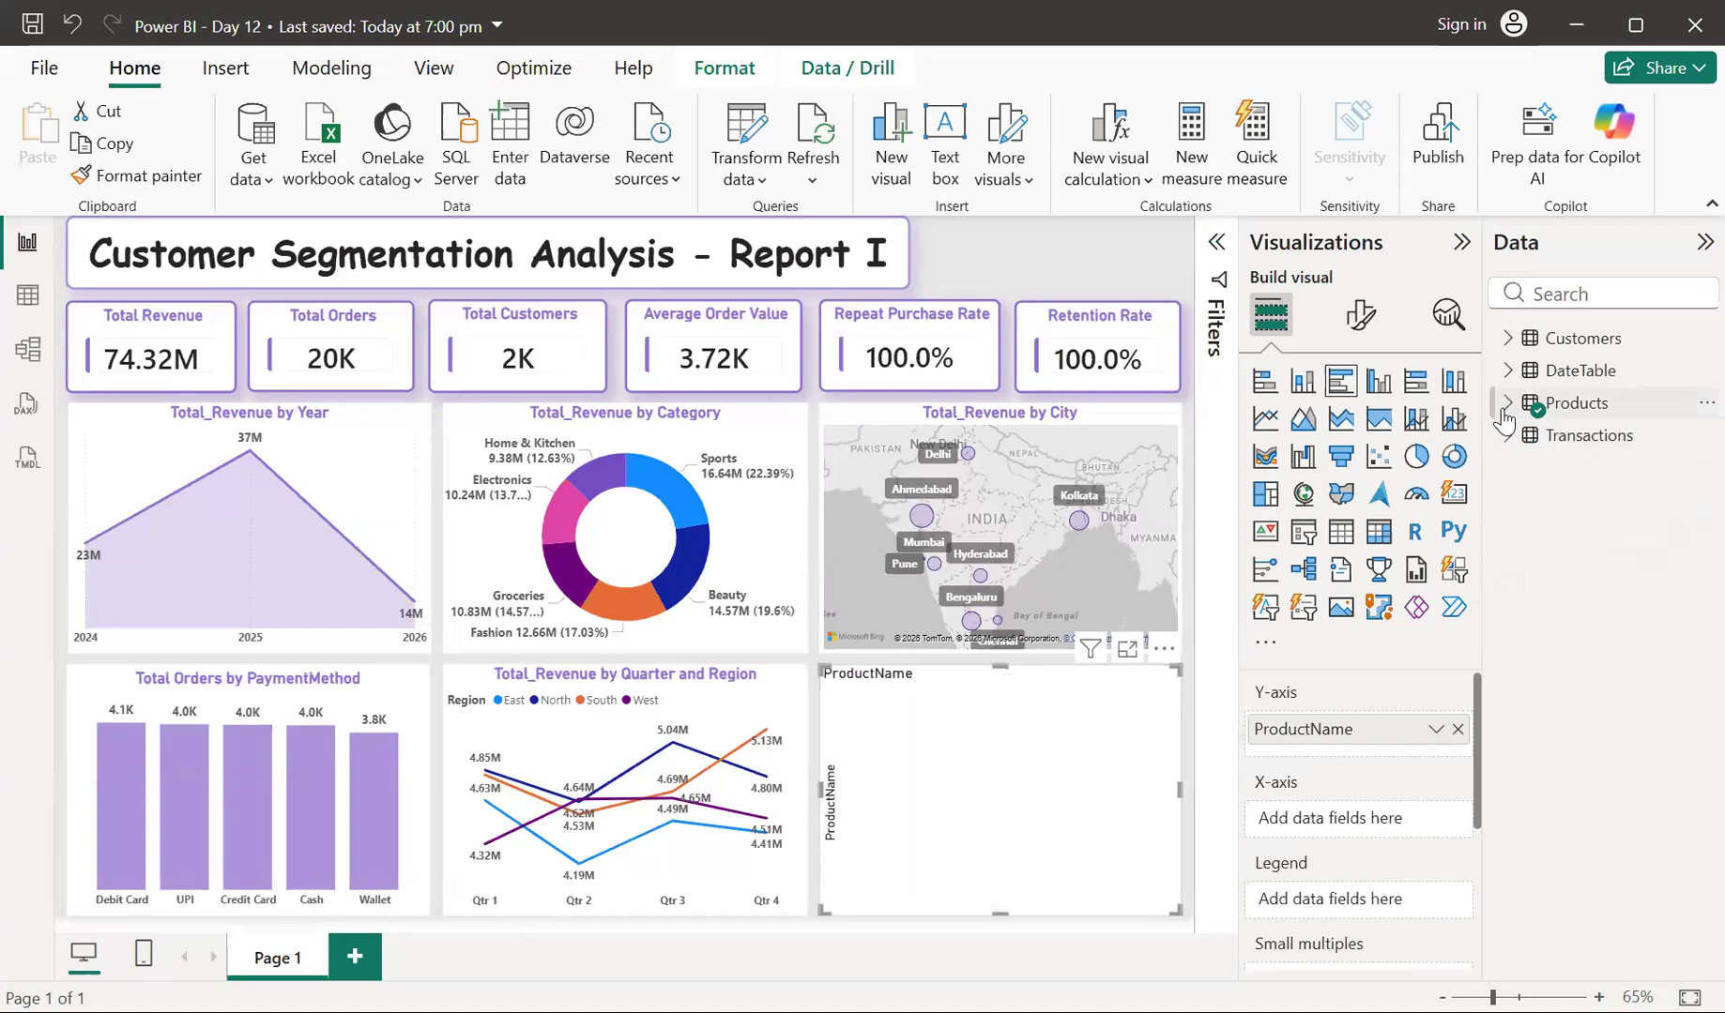
pyautogui.click(1507, 338)
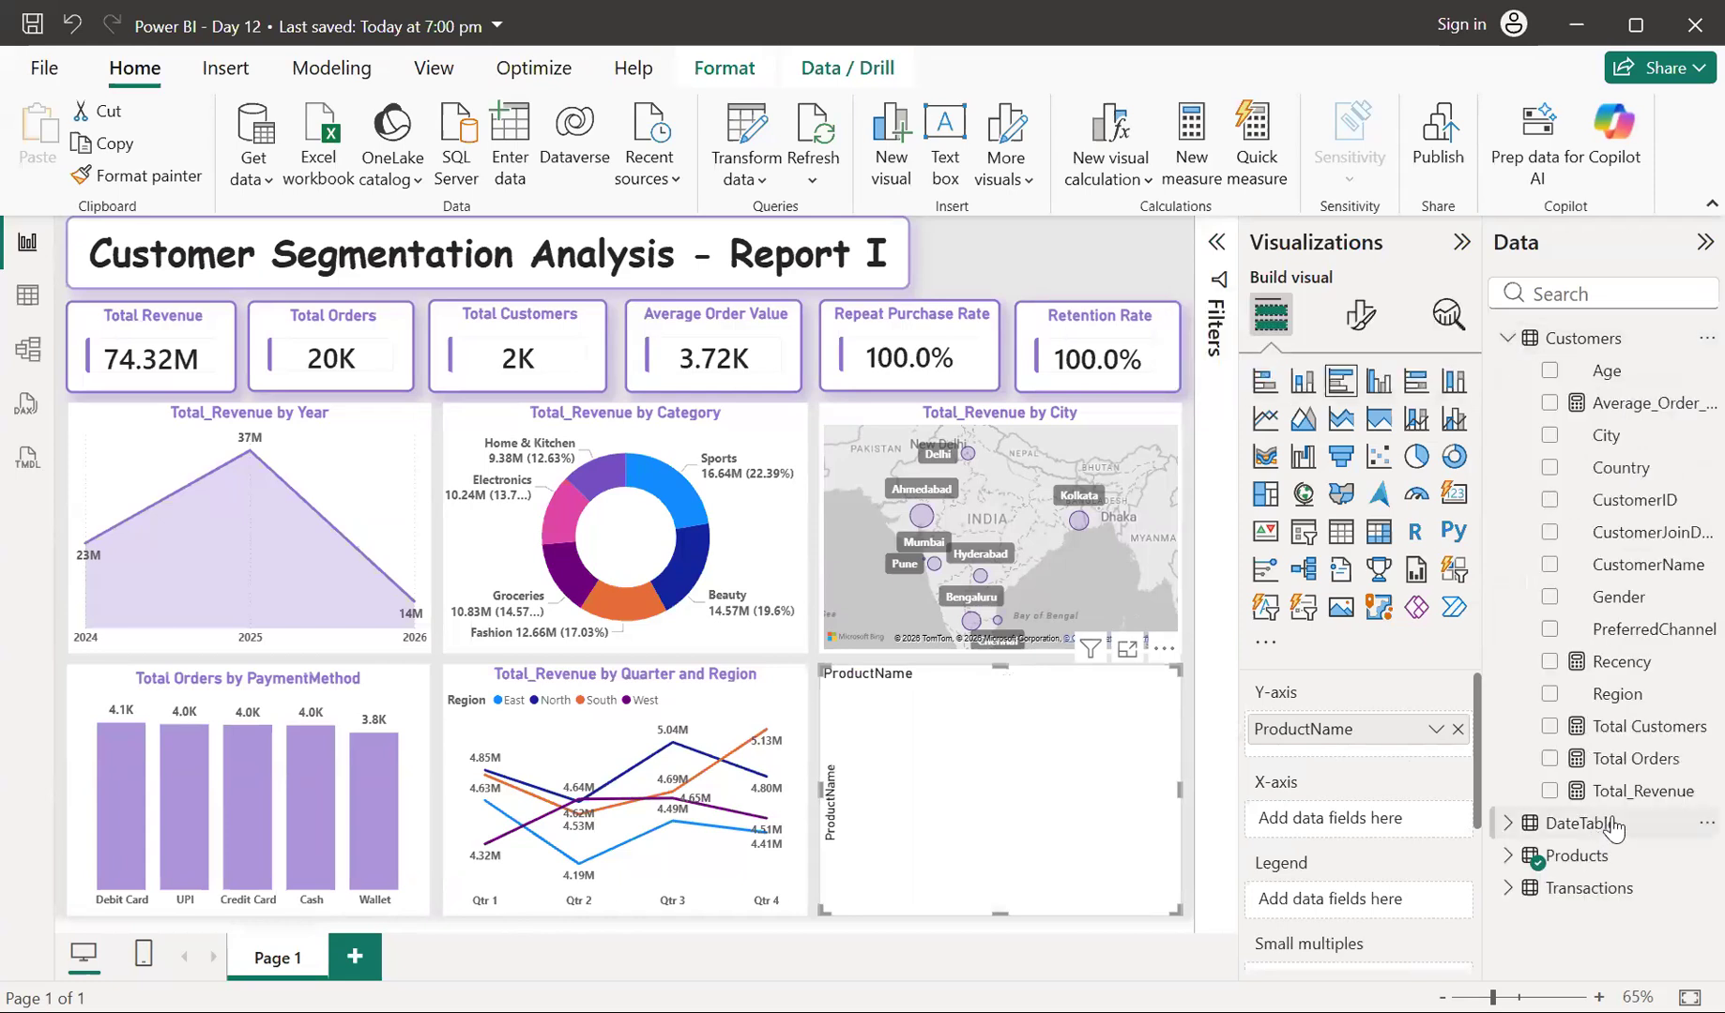
pyautogui.moveTo(1600, 793); pyautogui.dragTo(1347, 824)
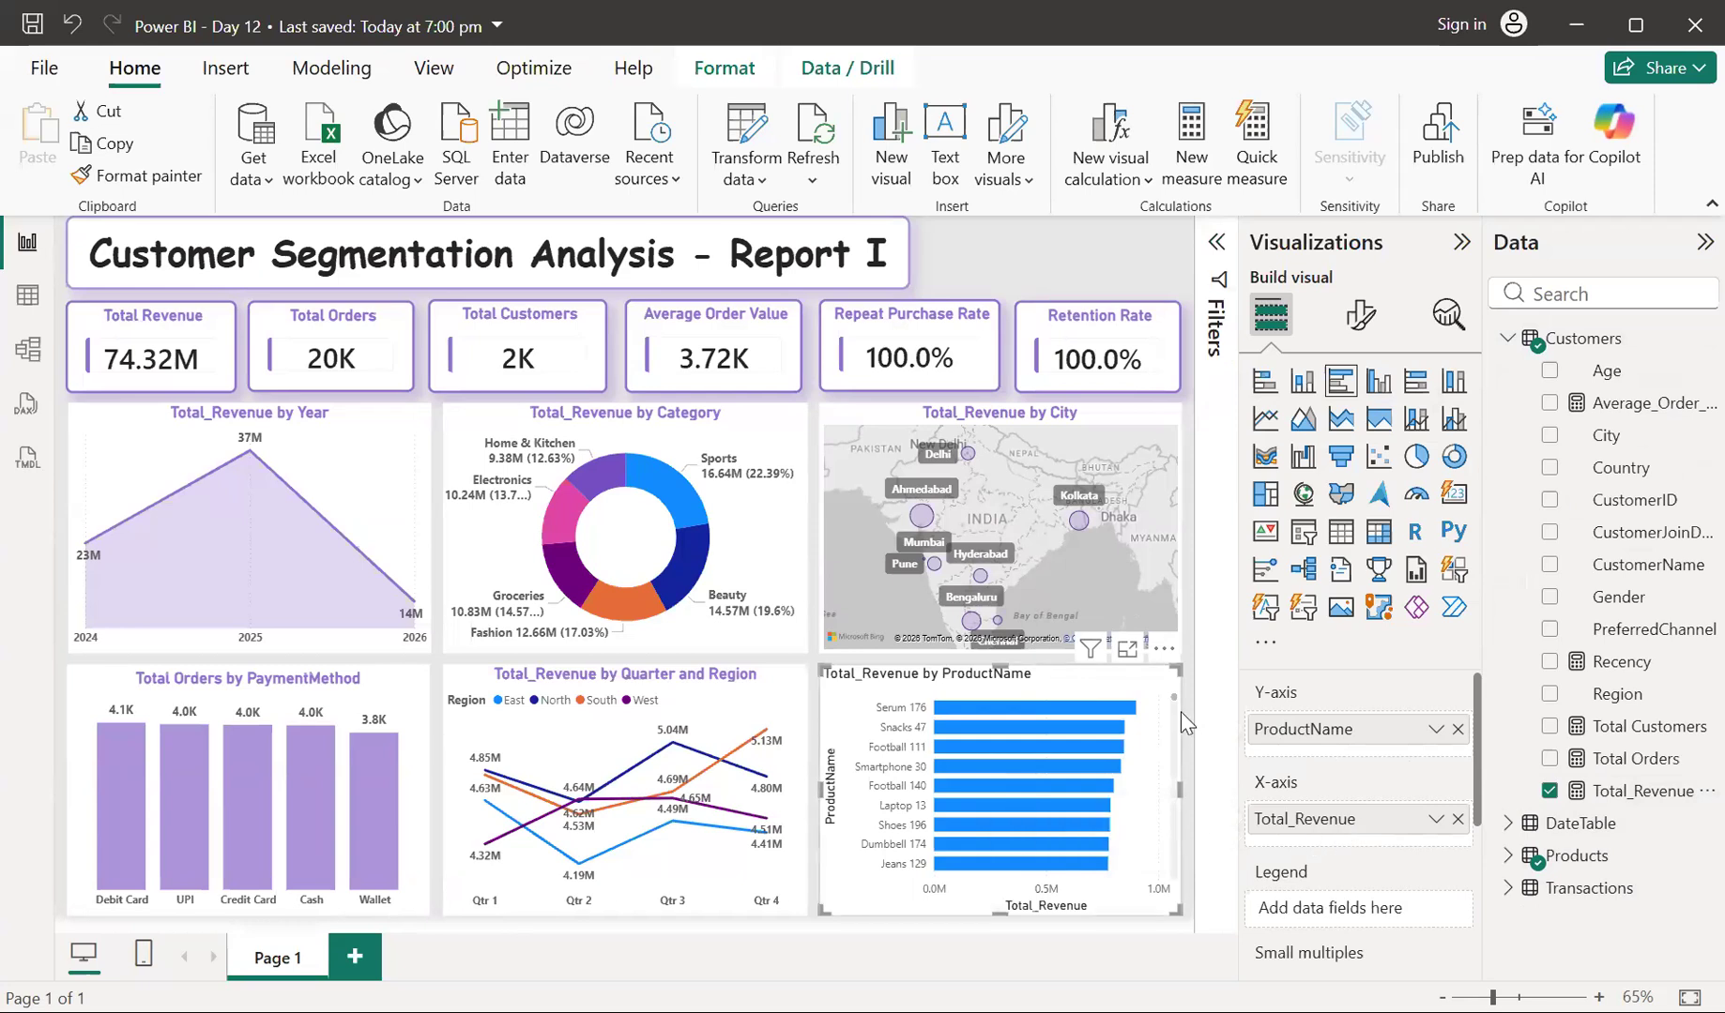
# Show the filters of the Total_Revenue by ProductName chart and examine the condition options of its Total_Revenue filter
pyautogui.moveTo(1171, 699)
pyautogui.mouseDown()
pyautogui.moveTo(1148, 892)
pyautogui.moveTo(1140, 683)
pyautogui.mouseUp()
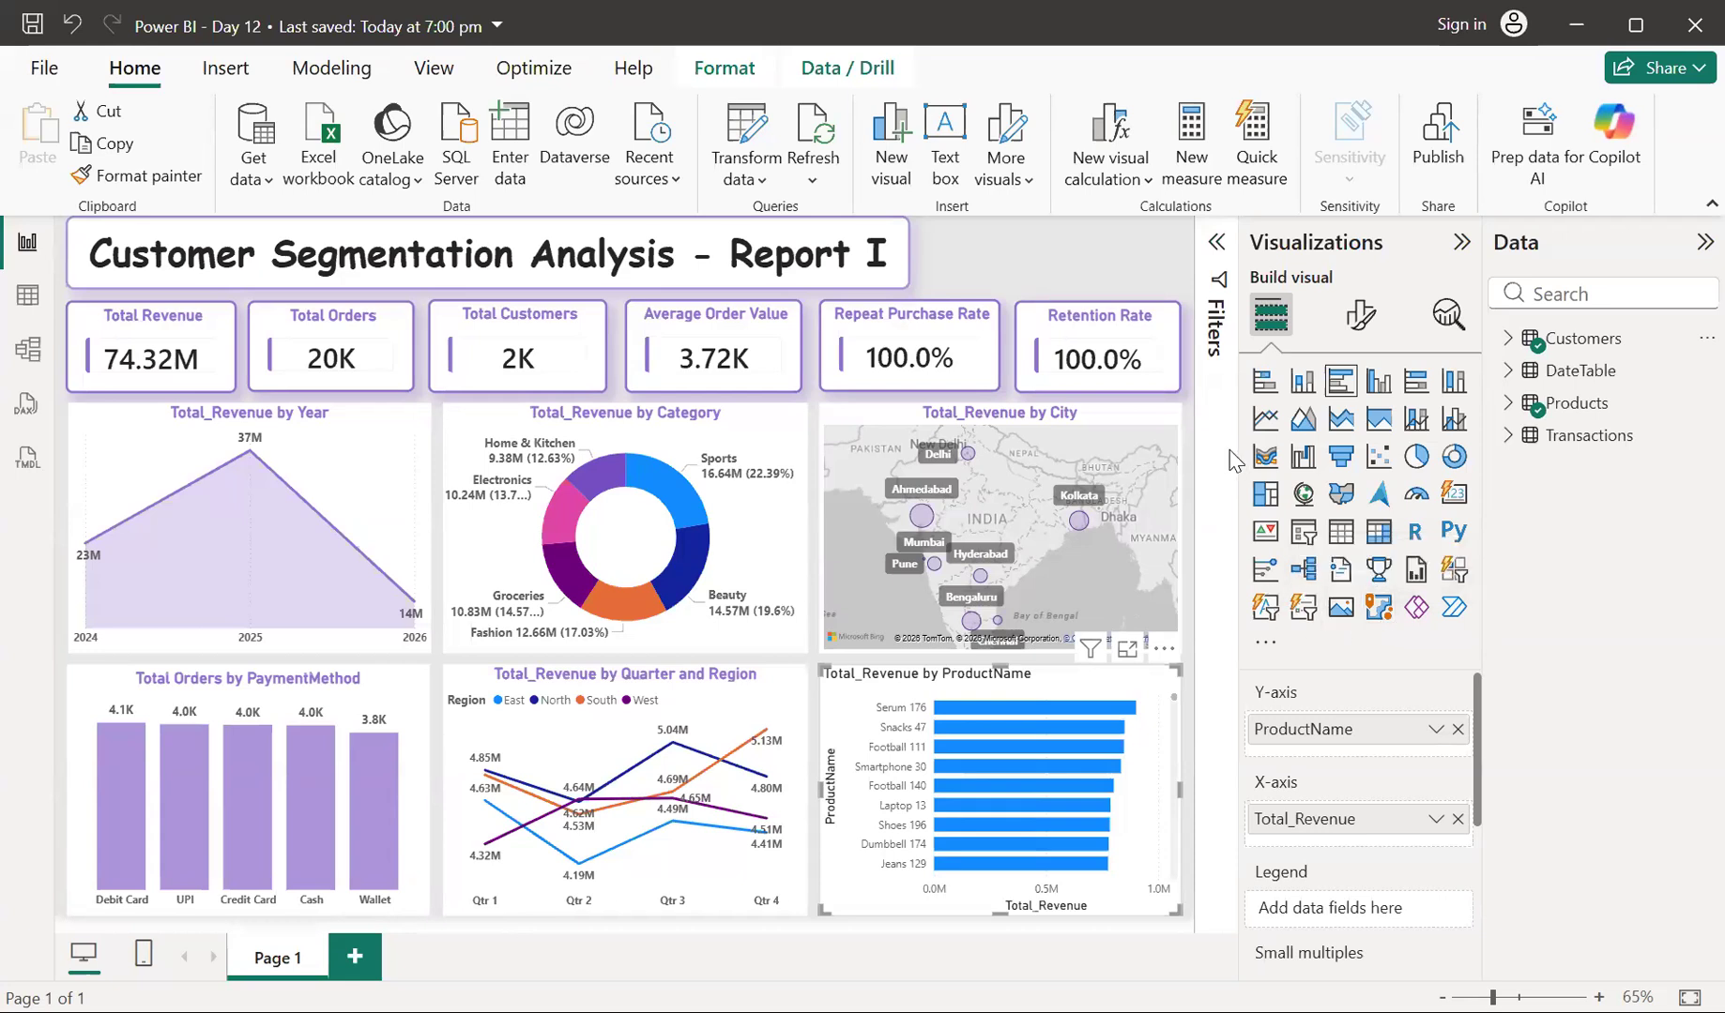
pyautogui.click(1217, 246)
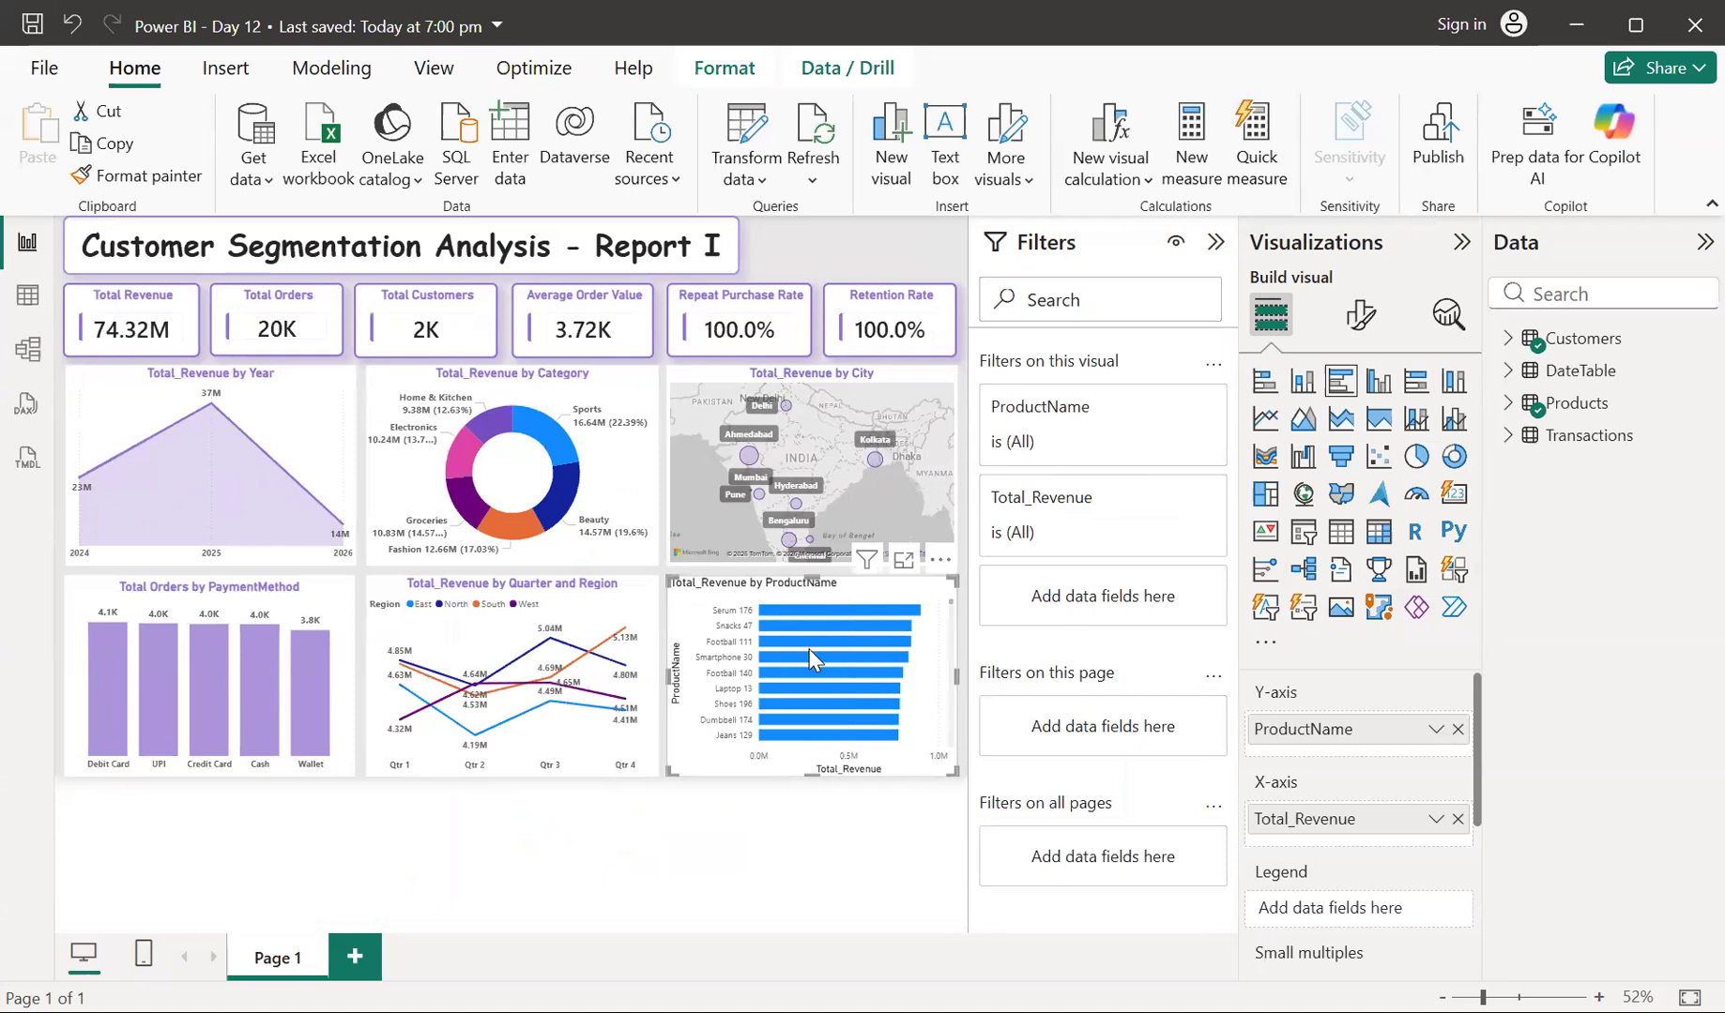
pyautogui.moveTo(809, 645)
pyautogui.click(1504, 340)
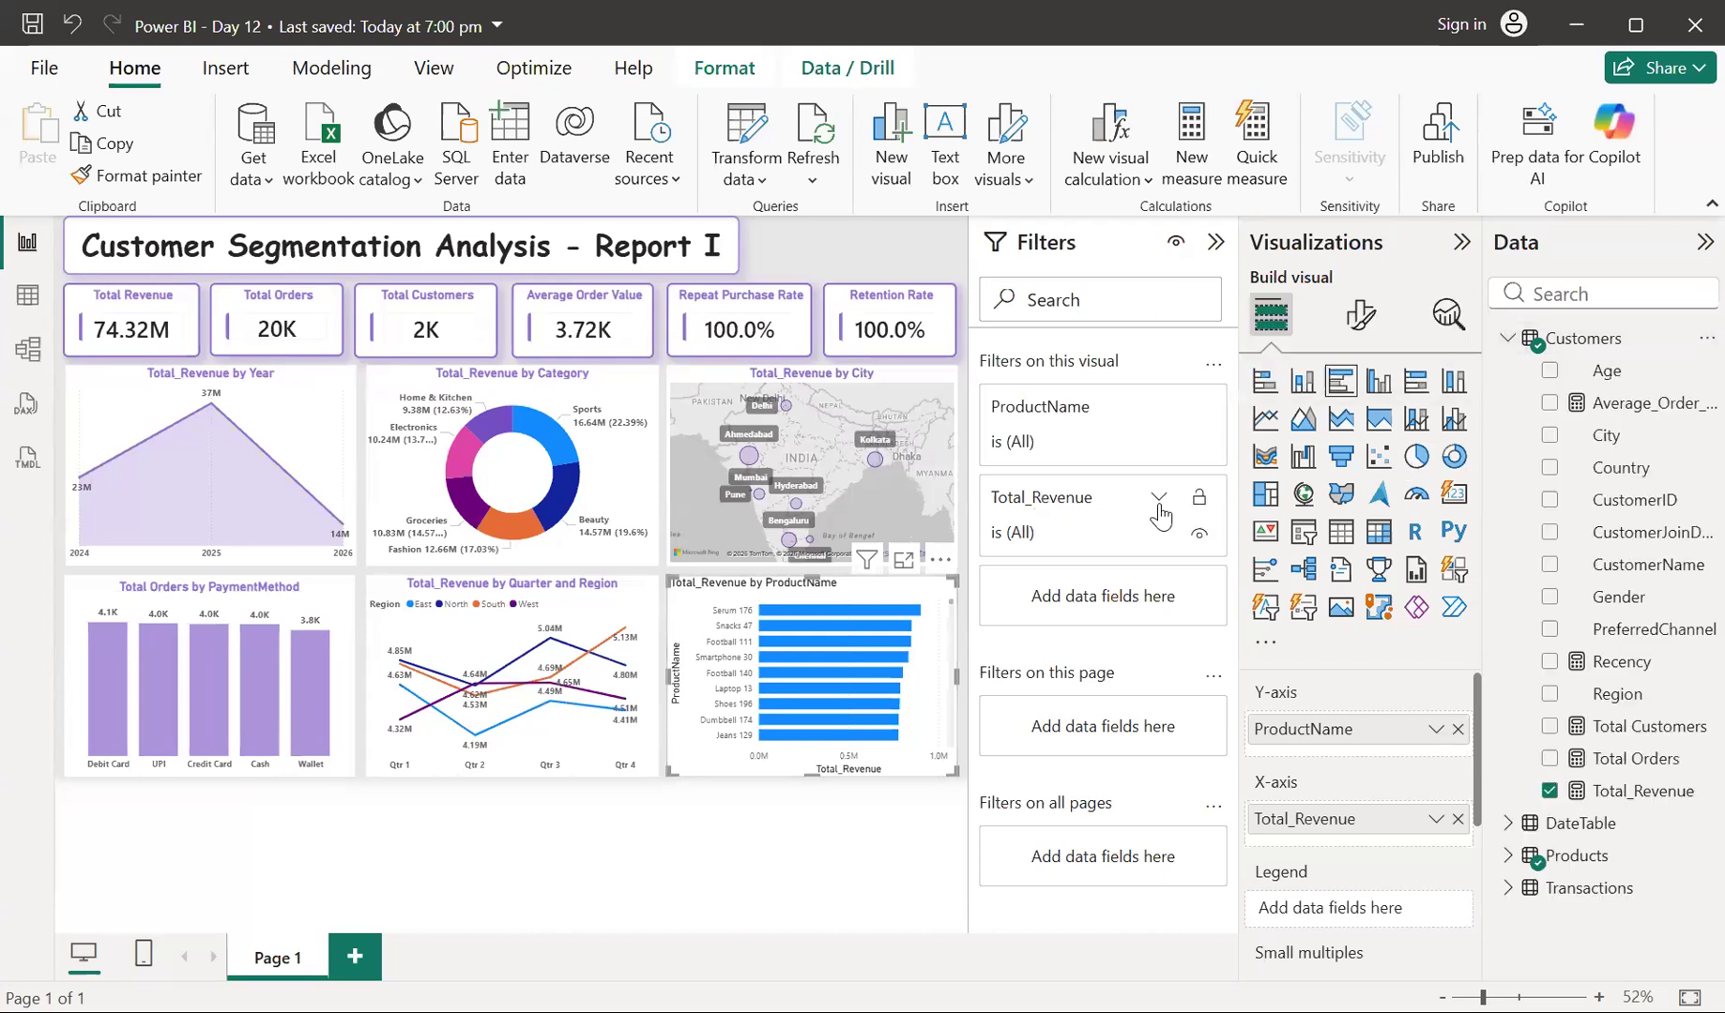
pyautogui.click(1165, 503)
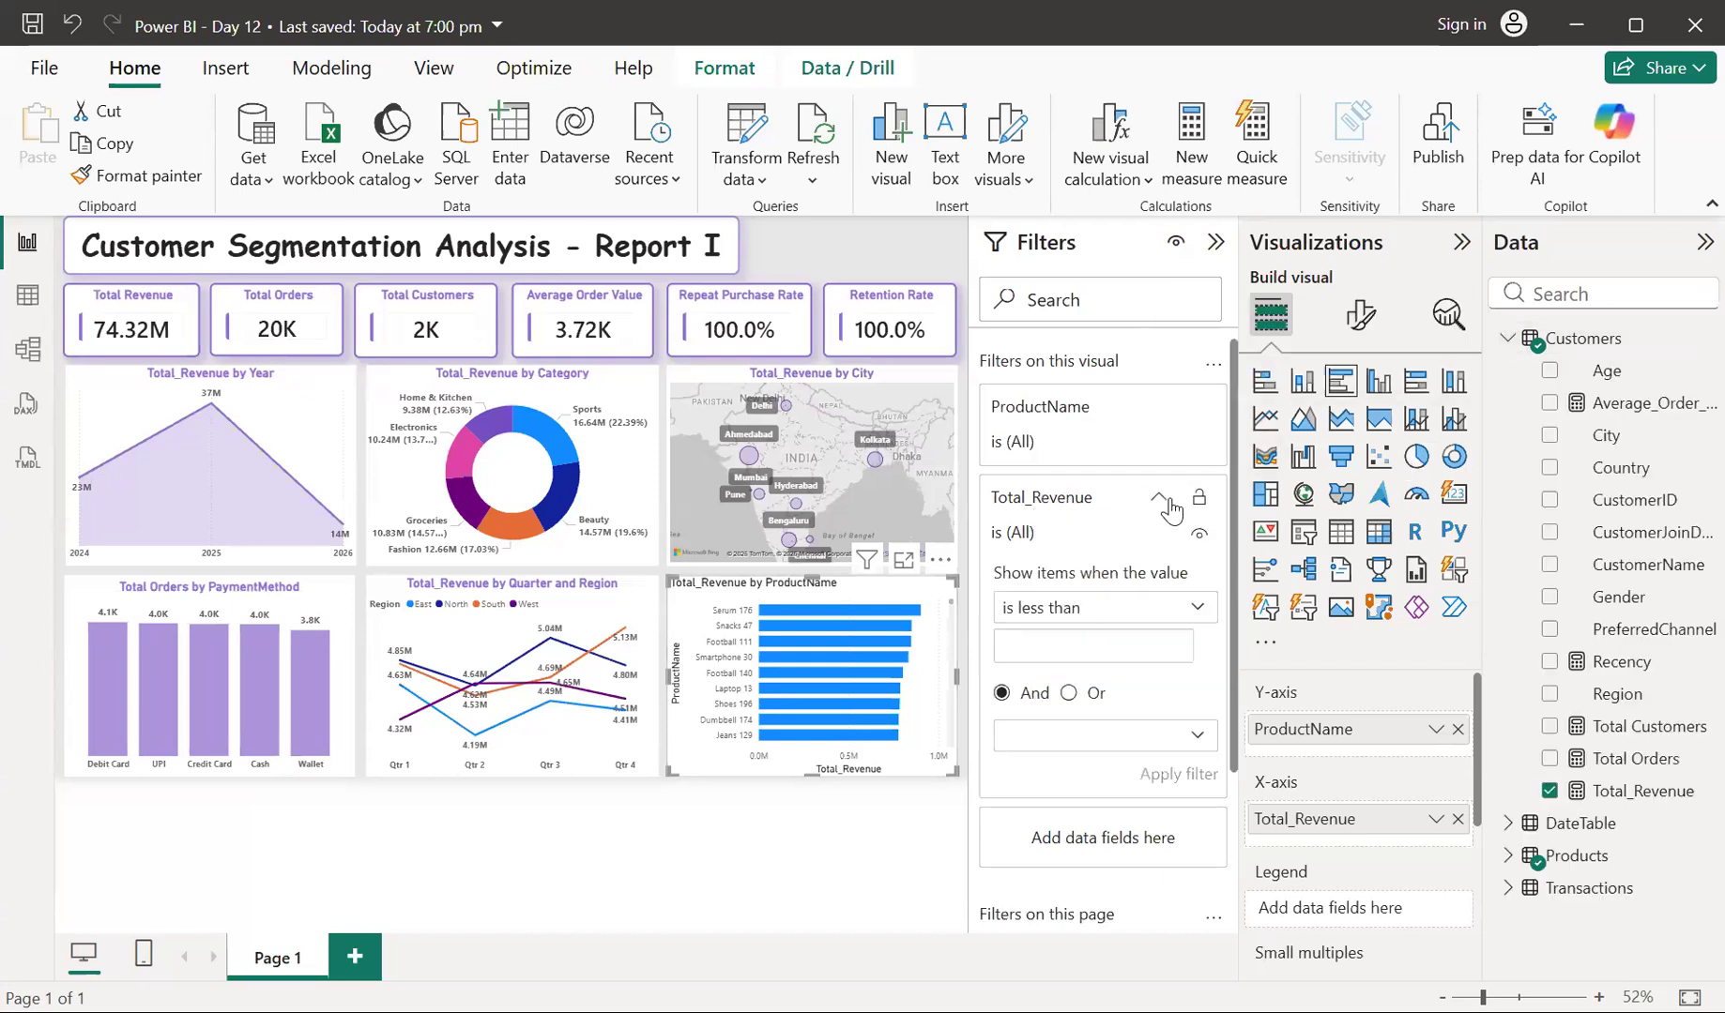
pyautogui.click(1205, 615)
pyautogui.click(1203, 619)
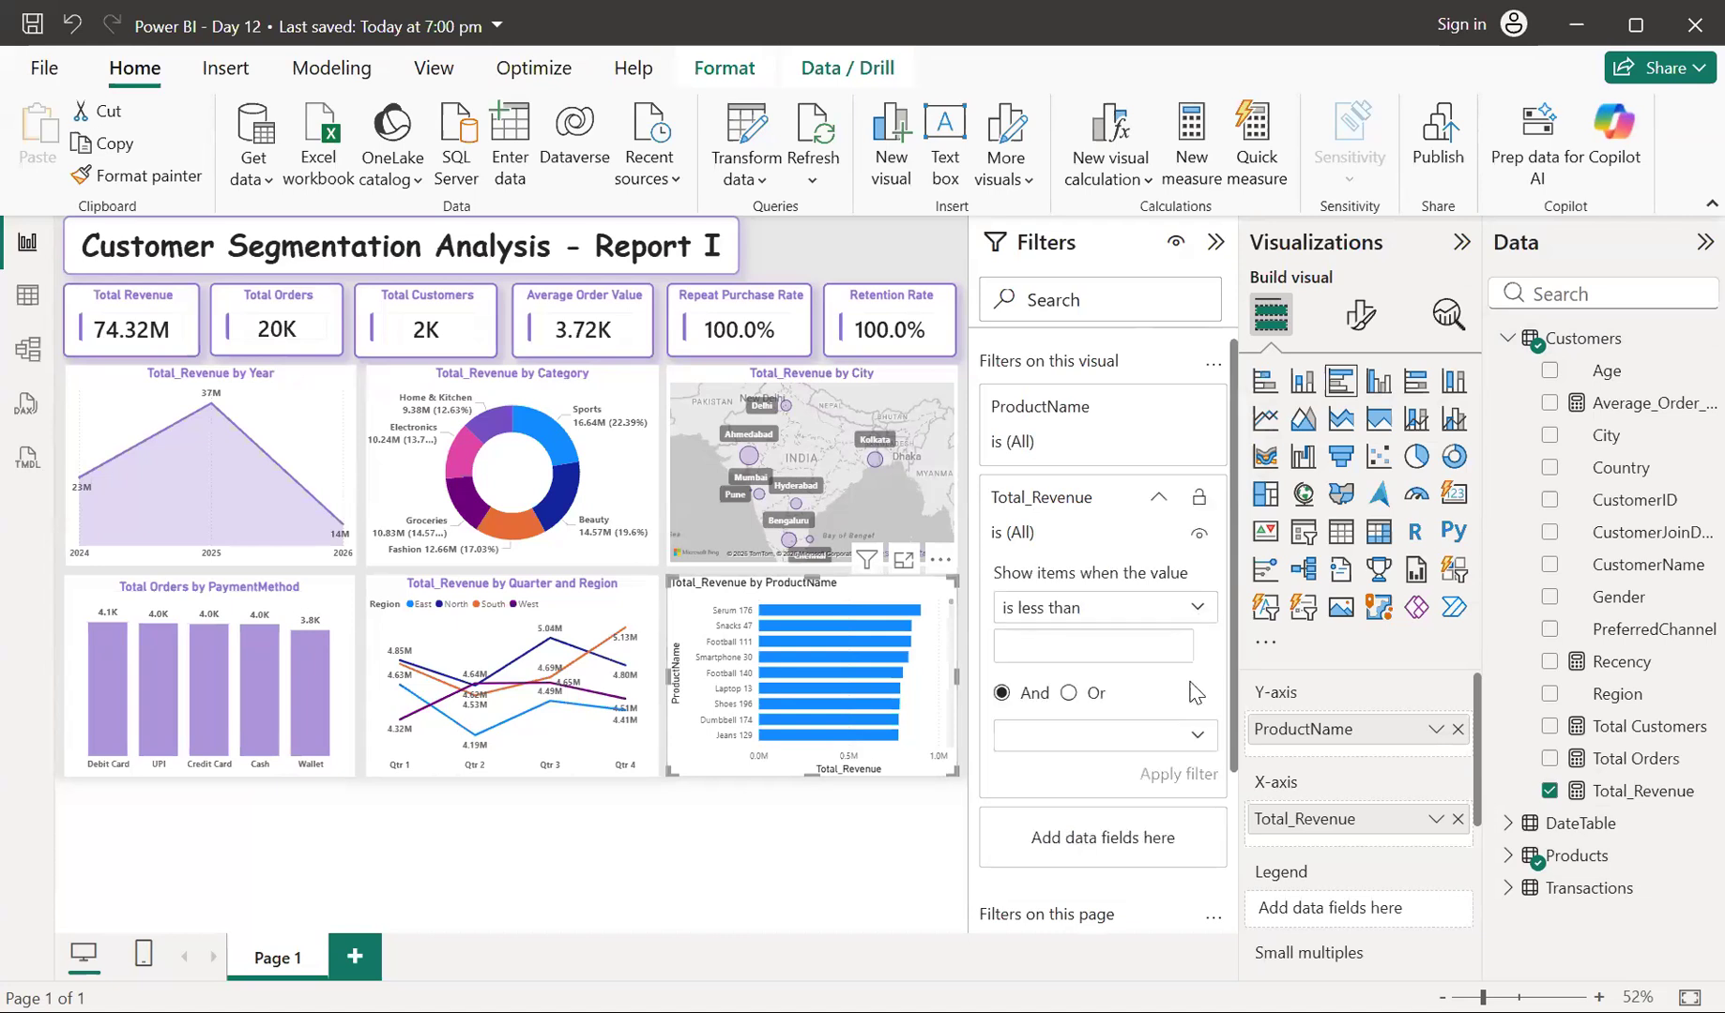
pyautogui.click(1193, 740)
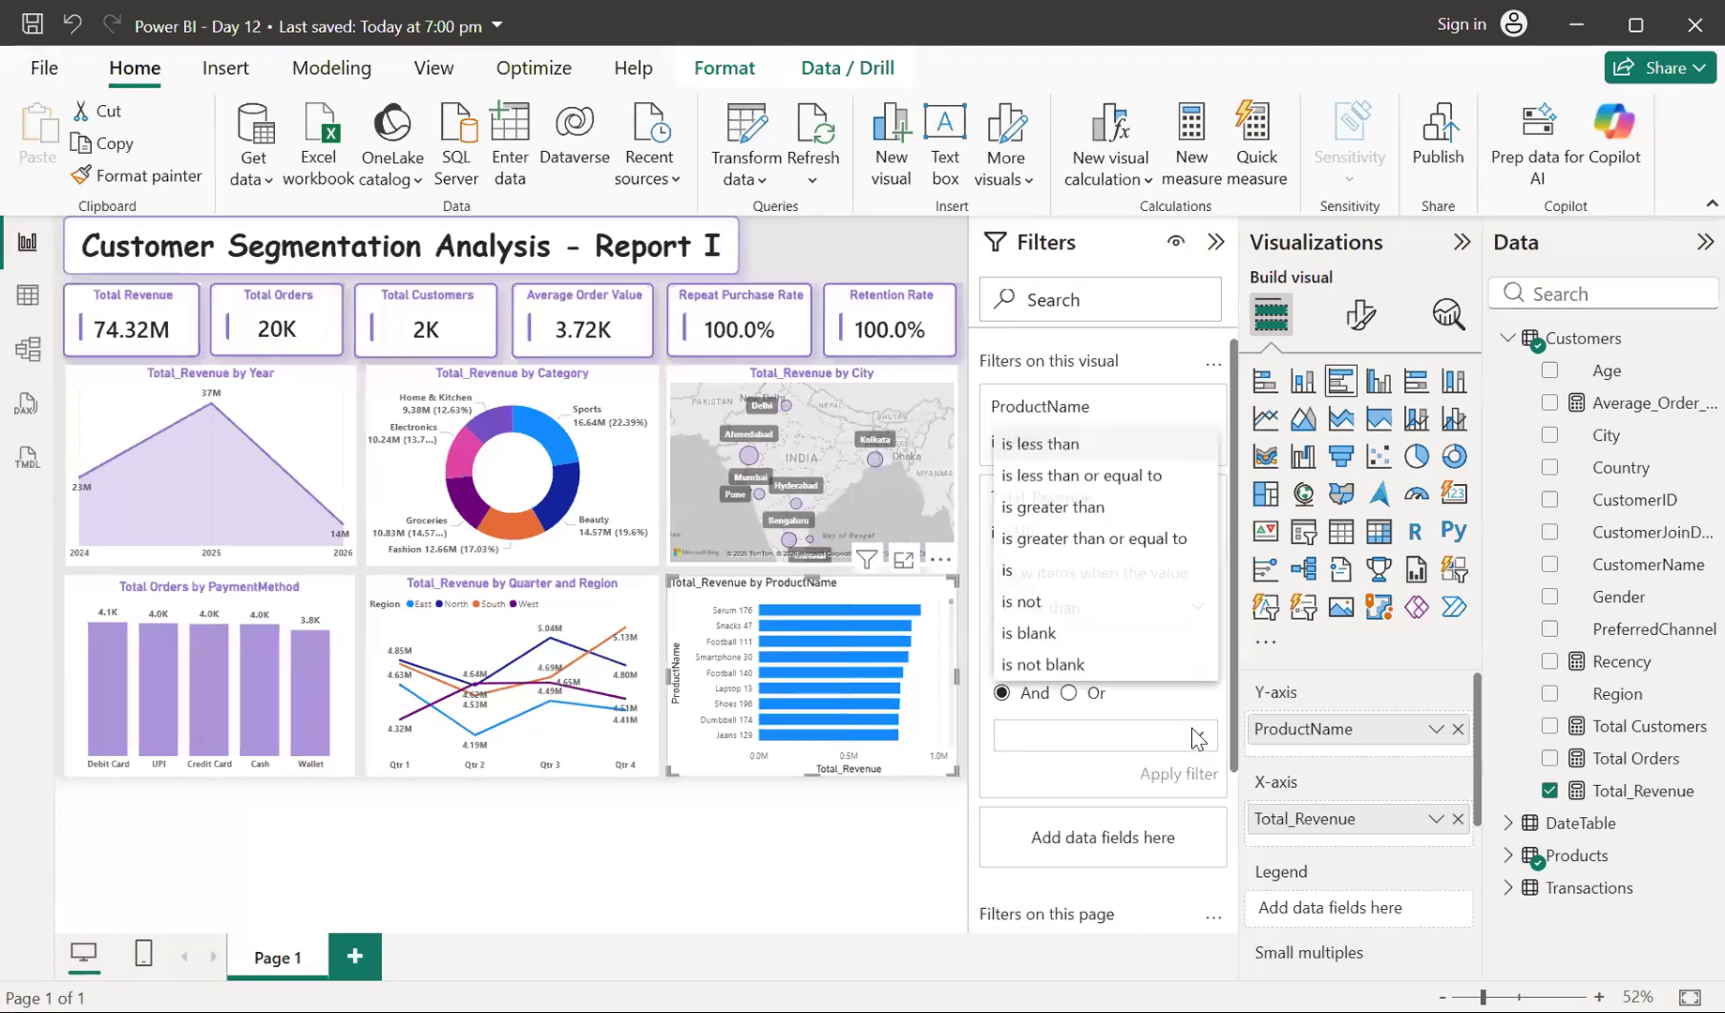
pyautogui.click(1198, 739)
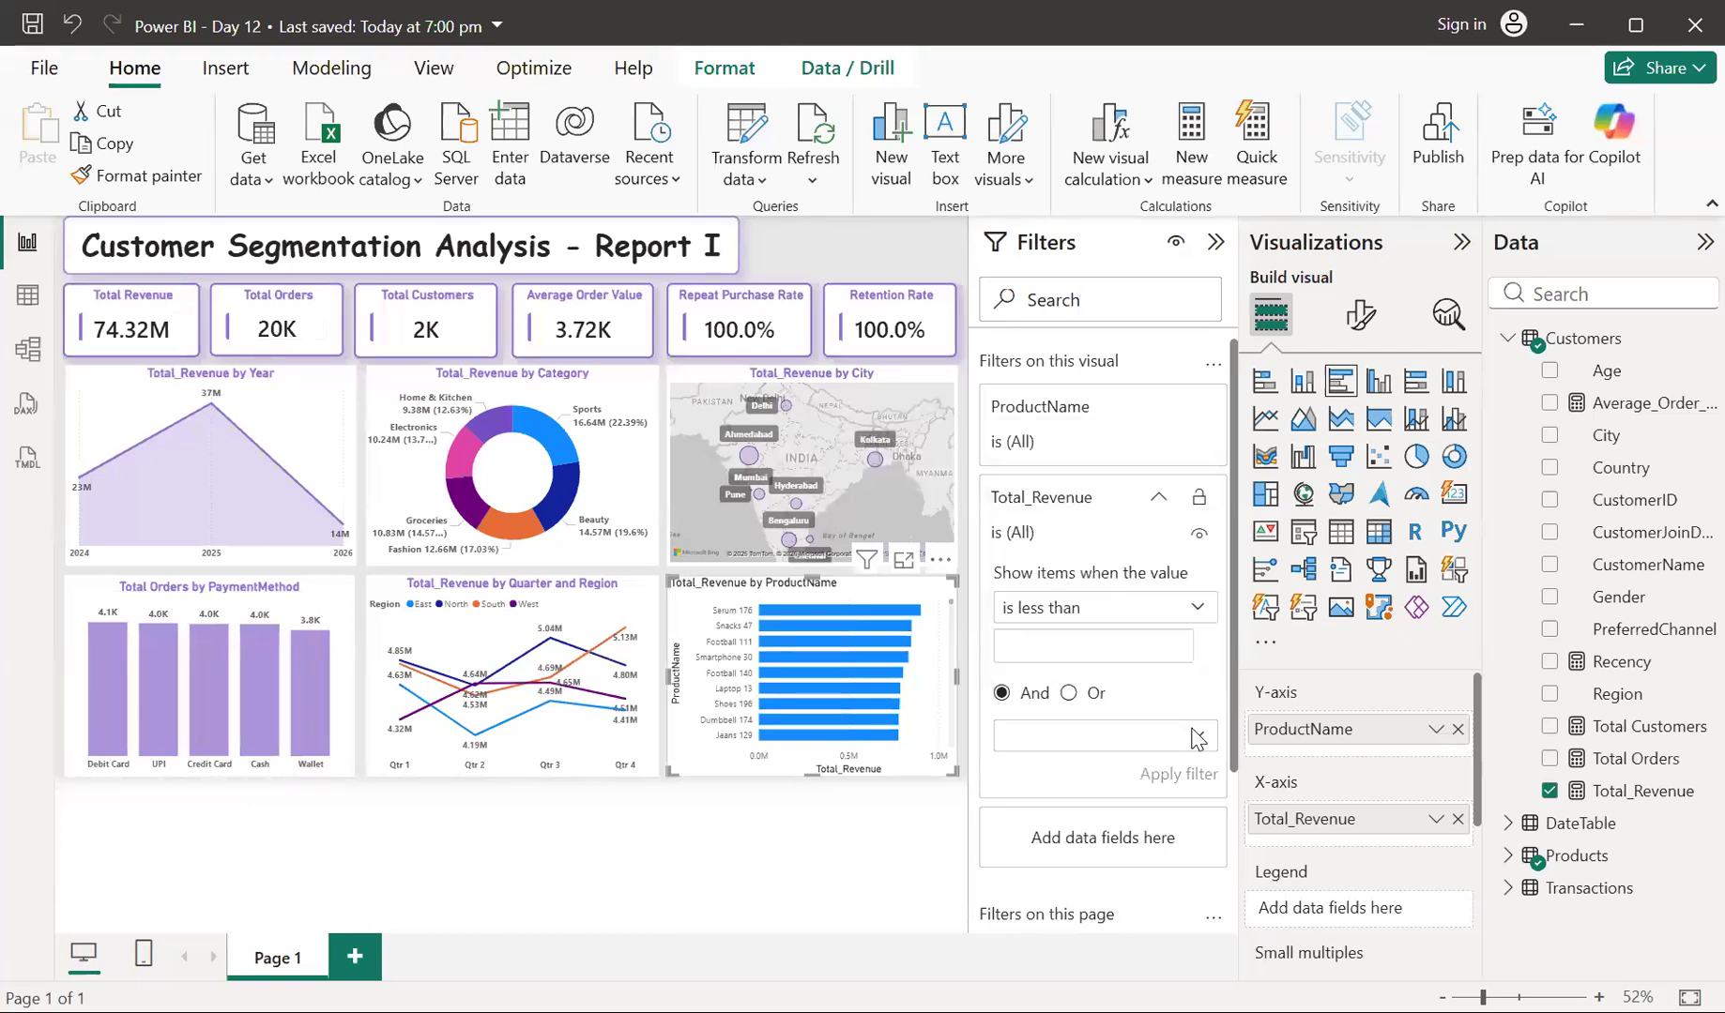
pyautogui.scroll(-3, 1103, 775)
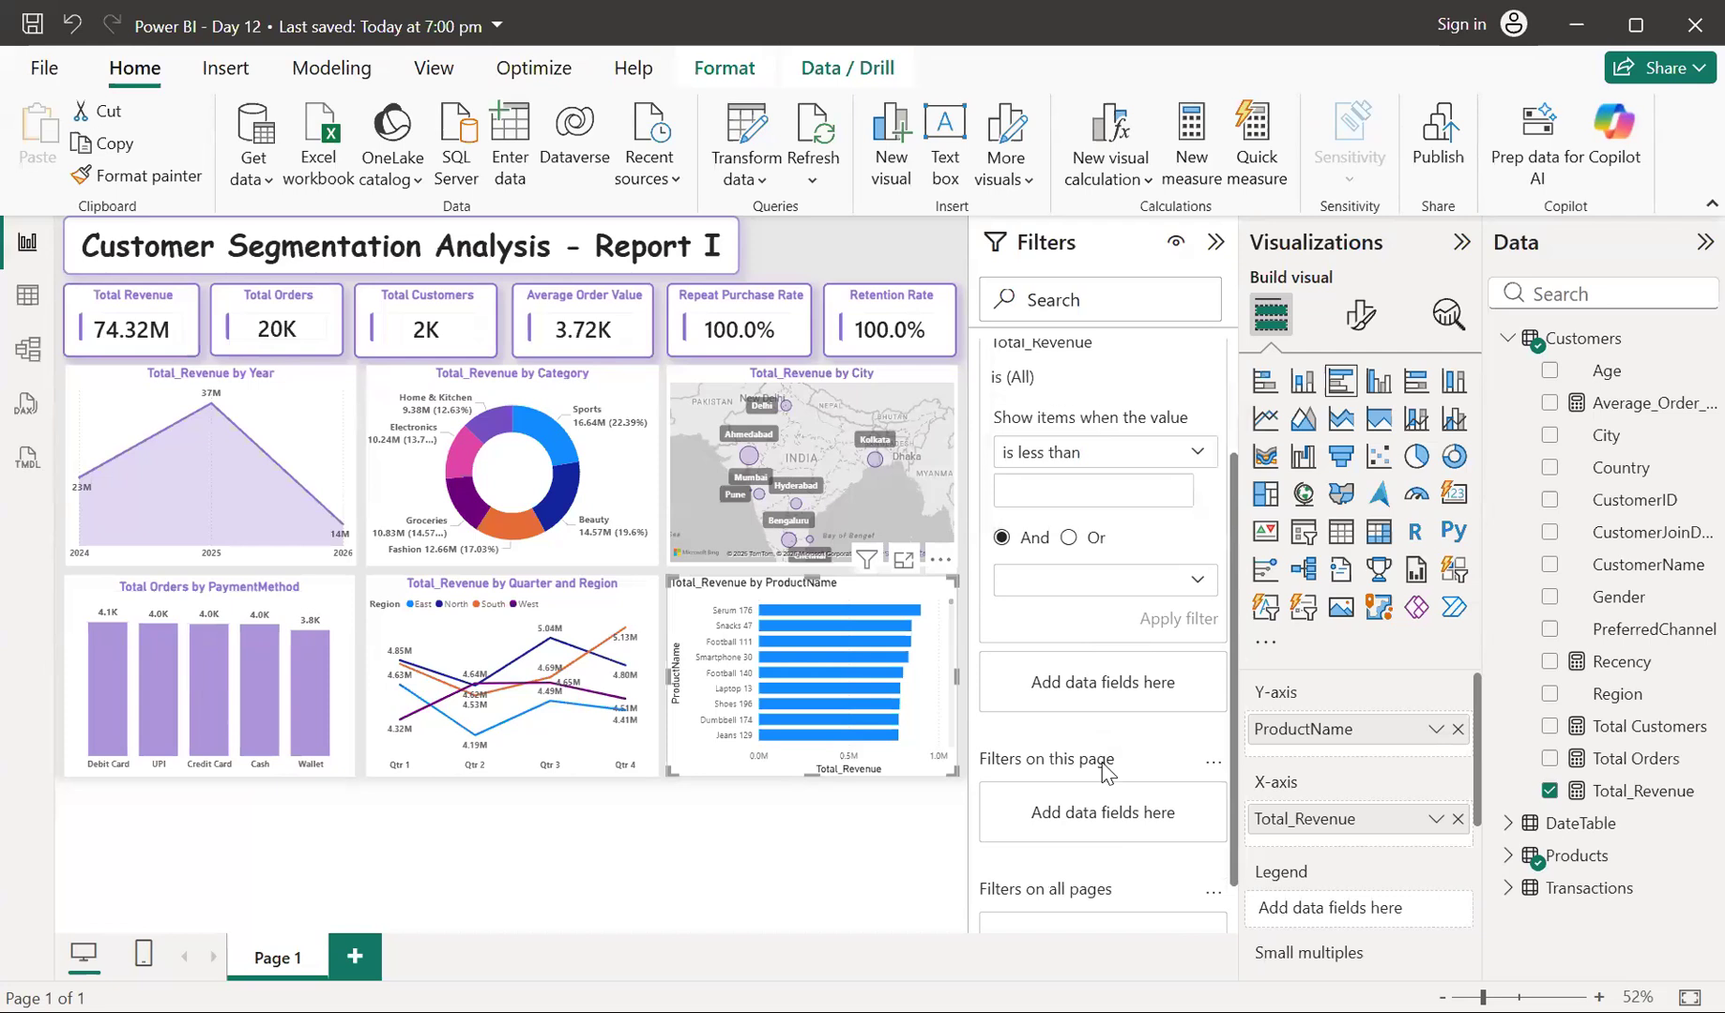
pyautogui.scroll(3, 1103, 775)
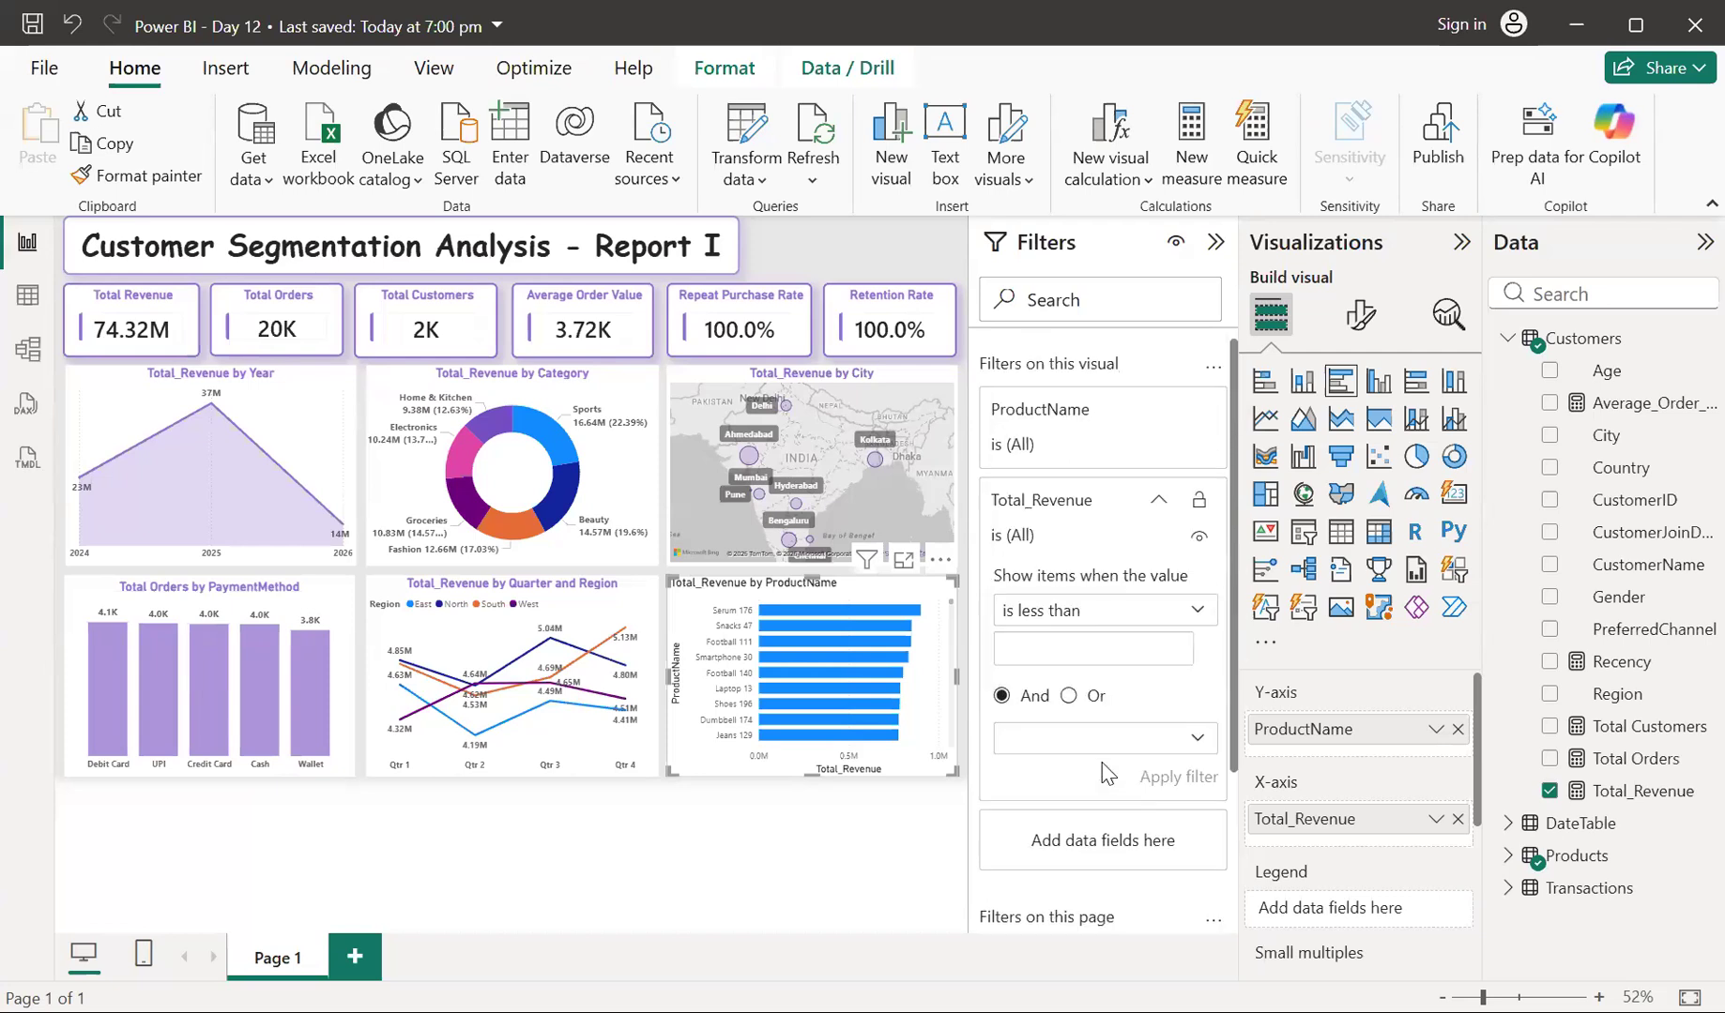
pyautogui.click(1159, 497)
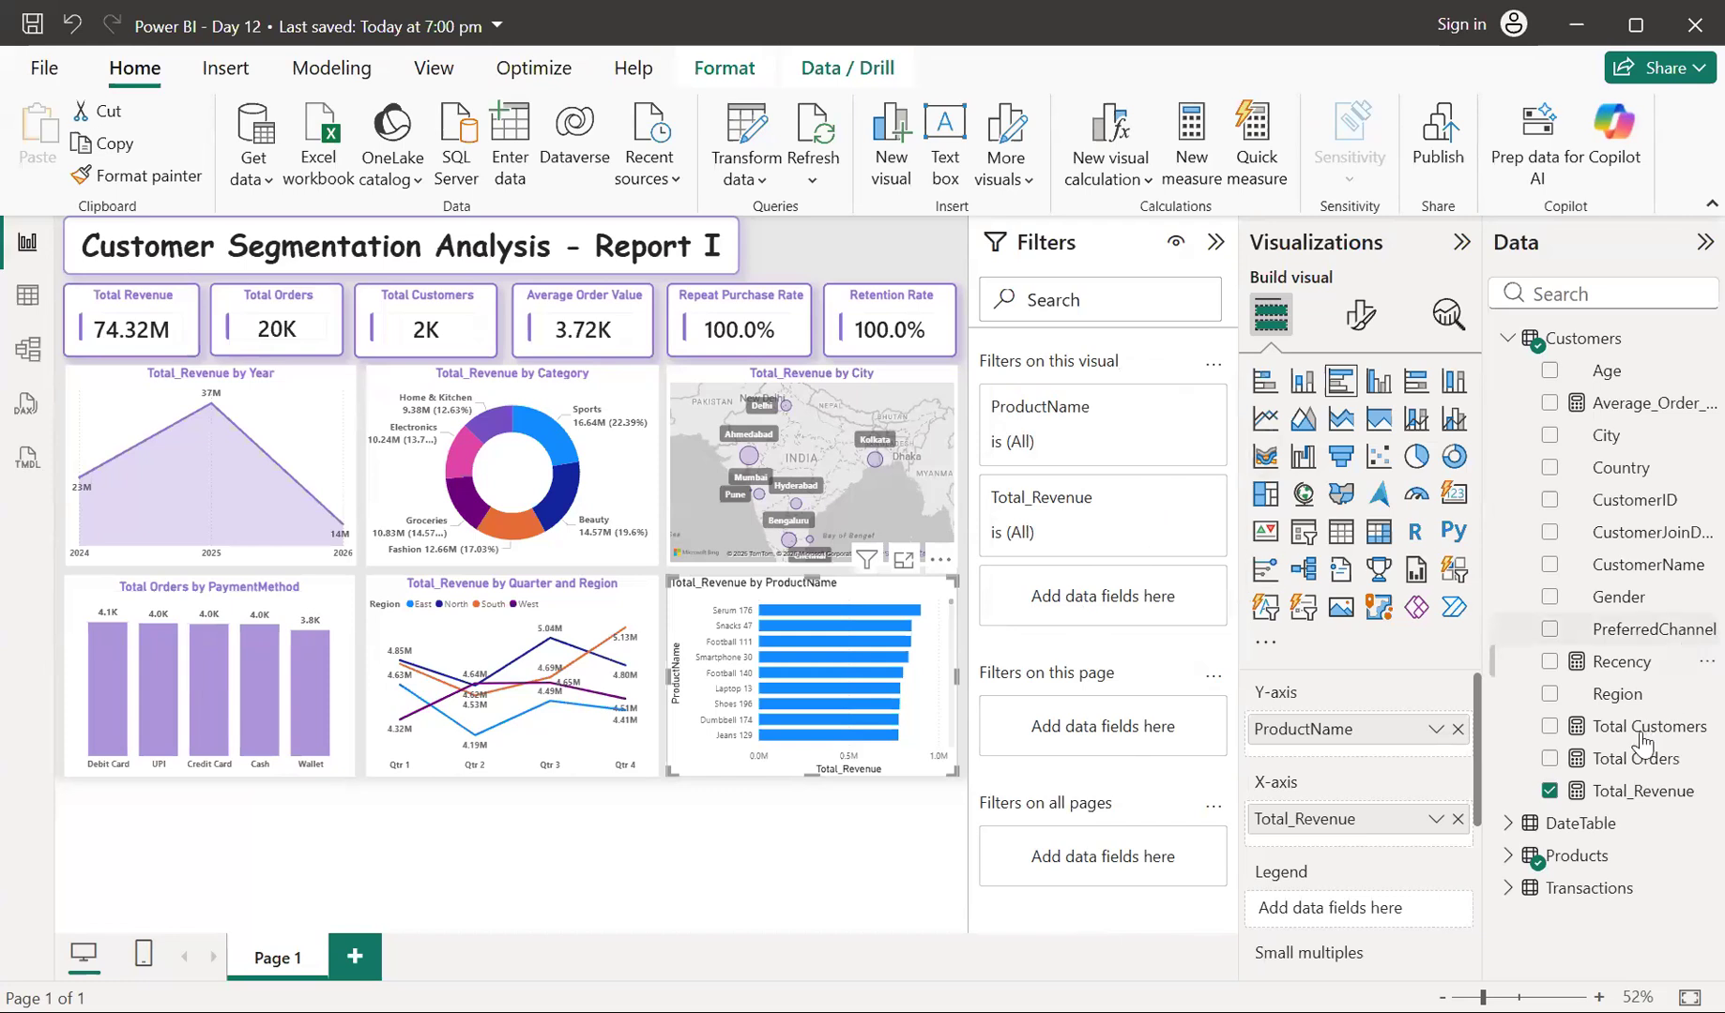
pyautogui.moveTo(1637, 790); pyautogui.dragTo(1063, 671)
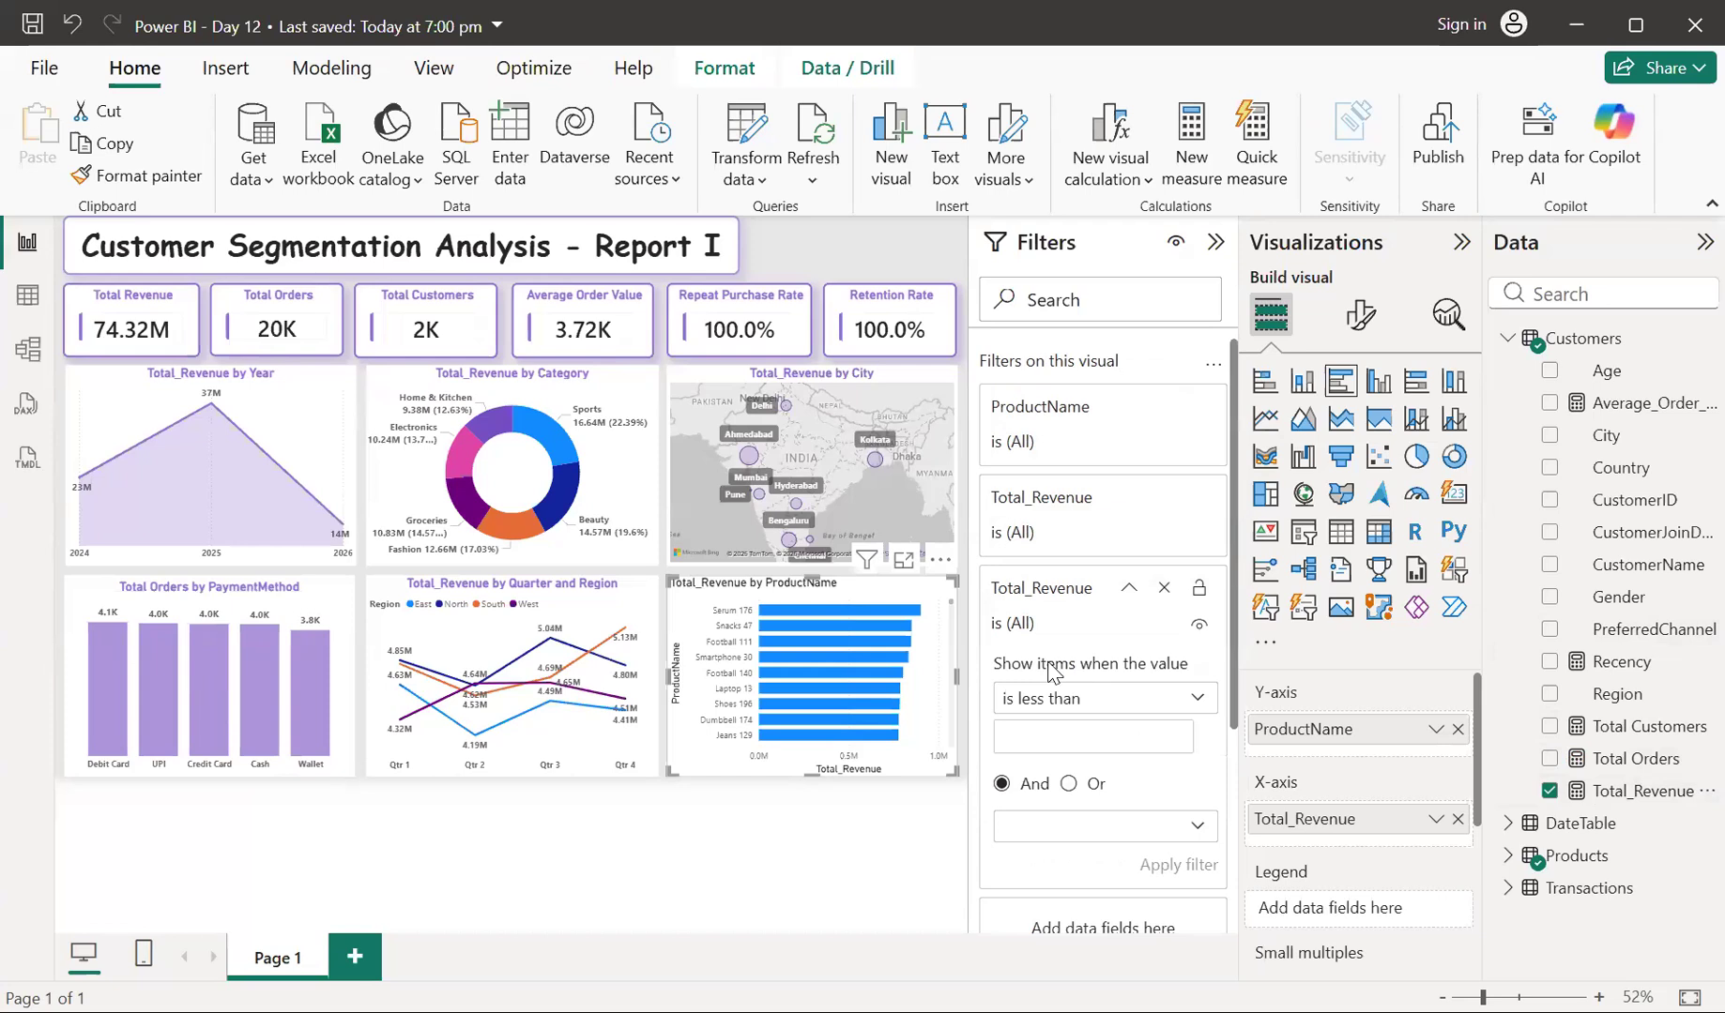
pyautogui.click(1202, 699)
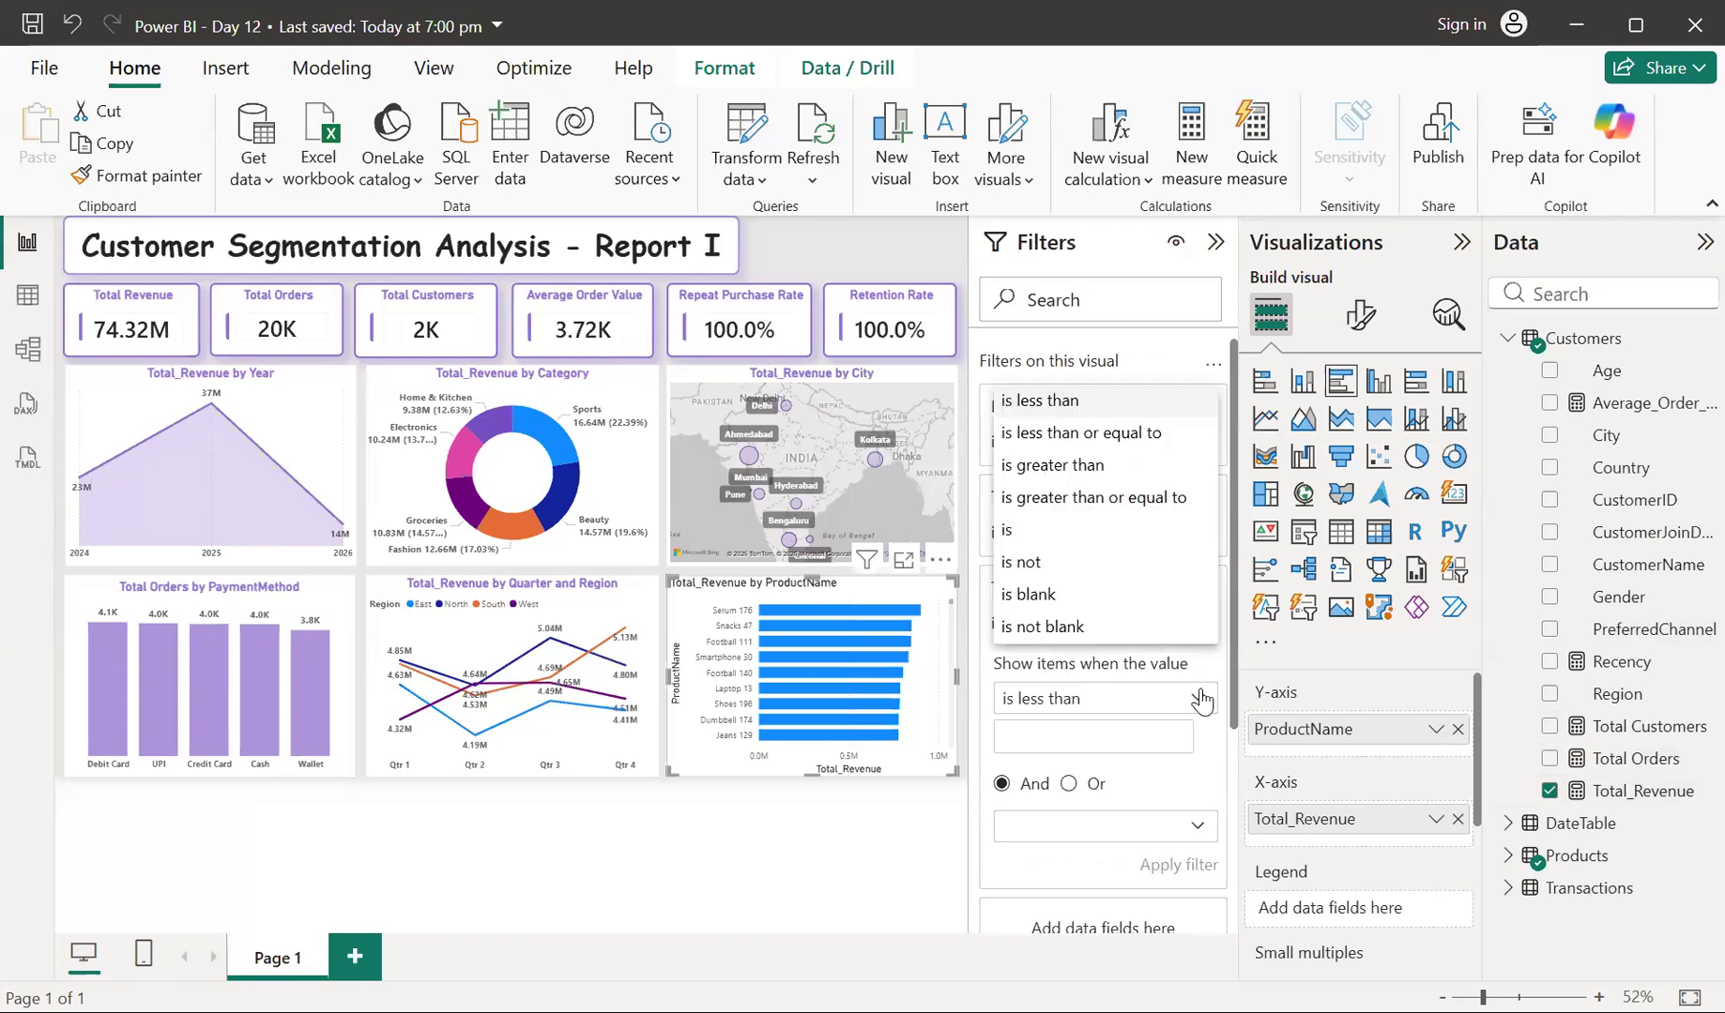
pyautogui.click(1202, 699)
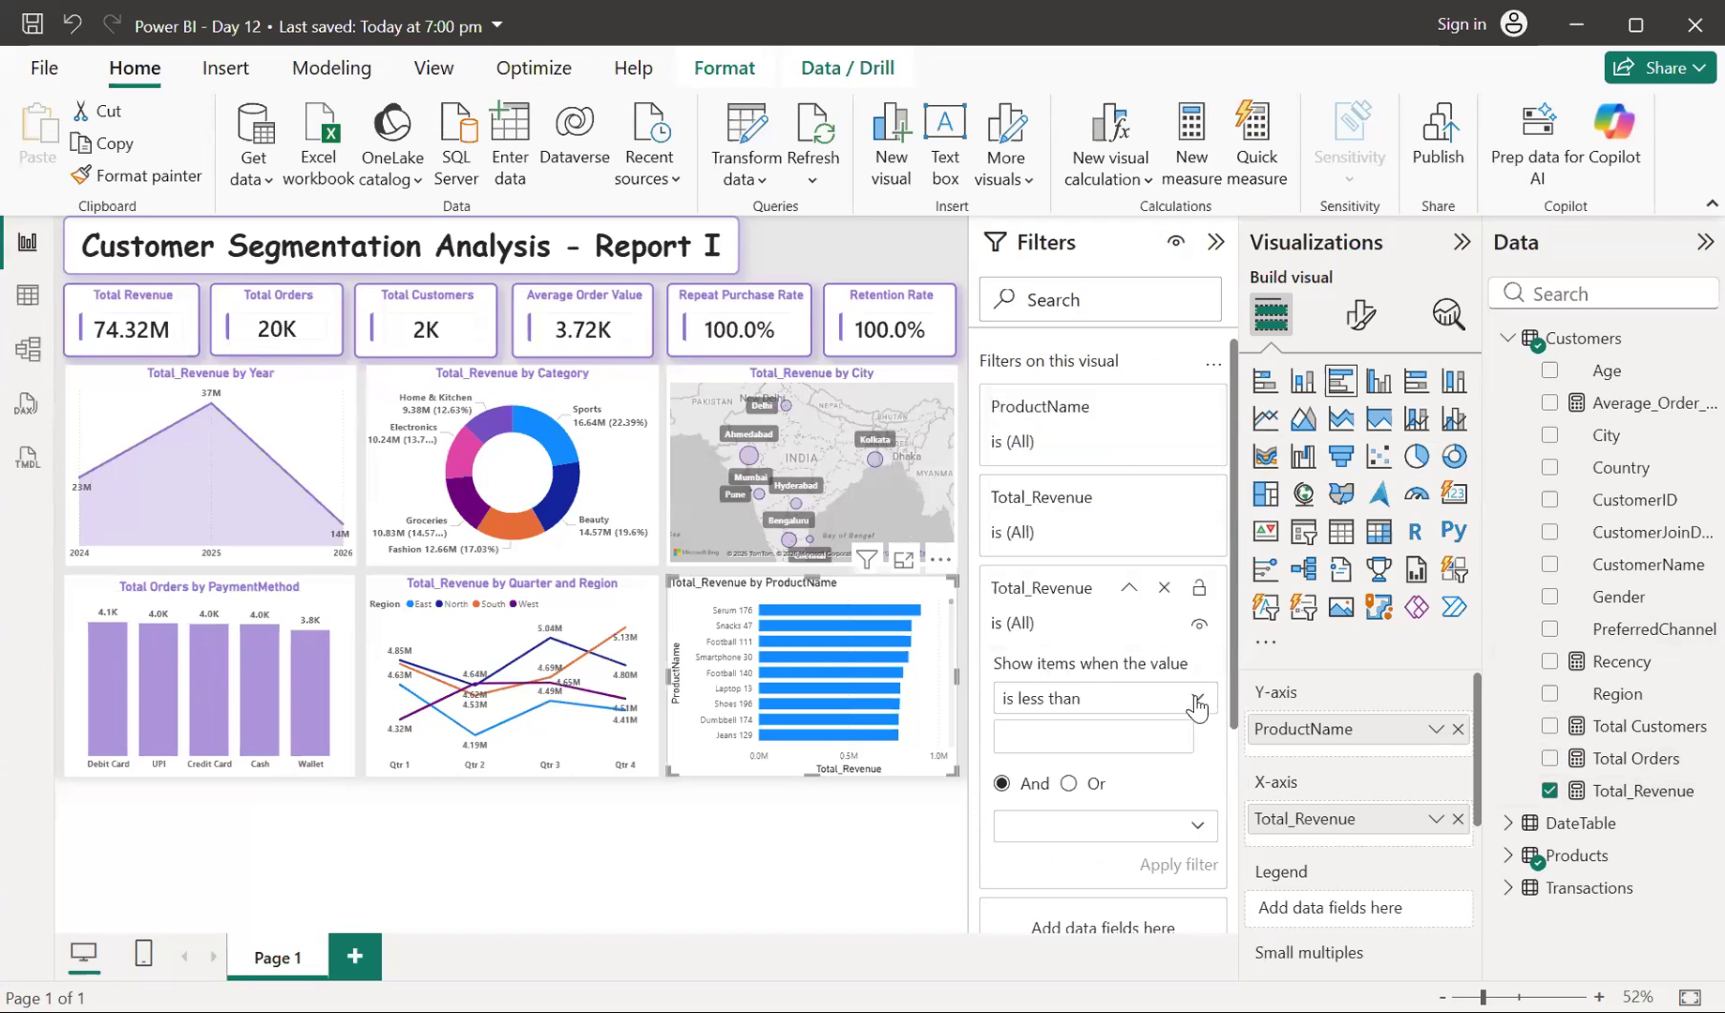
pyautogui.click(1163, 587)
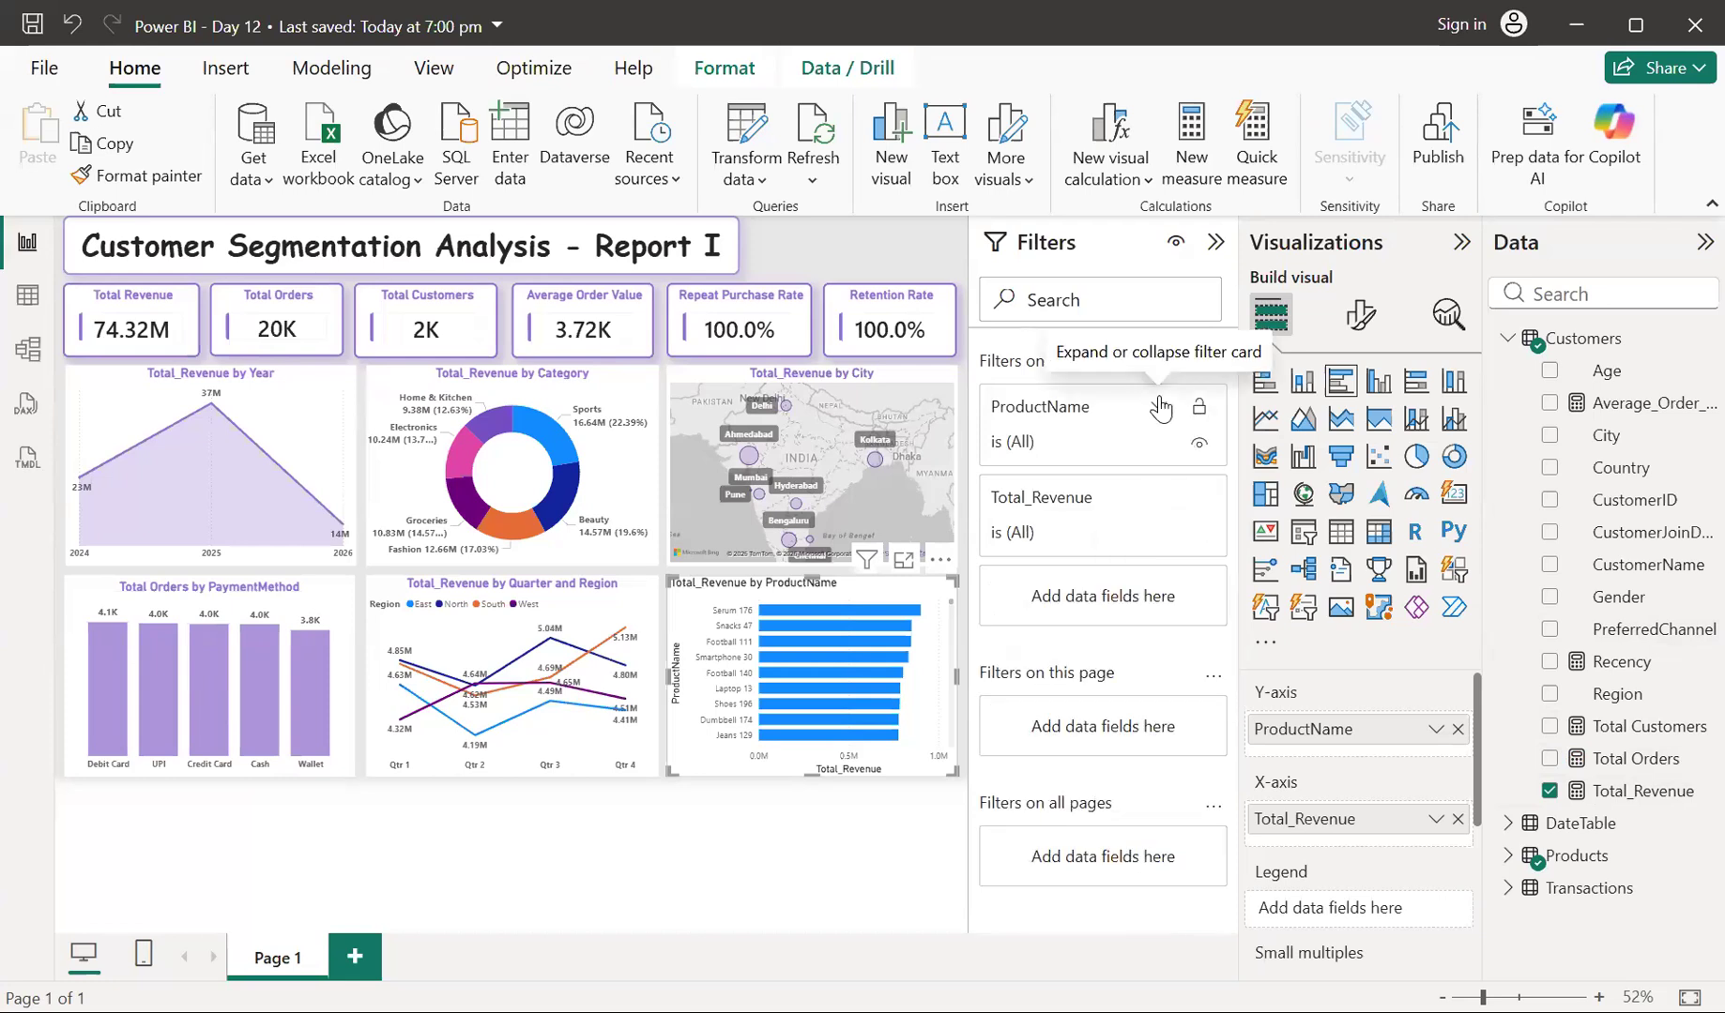
# Apply a Top N filter on ProductName showing the top 10 by Total_Revenue, and collapse the filters
pyautogui.click(1162, 408)
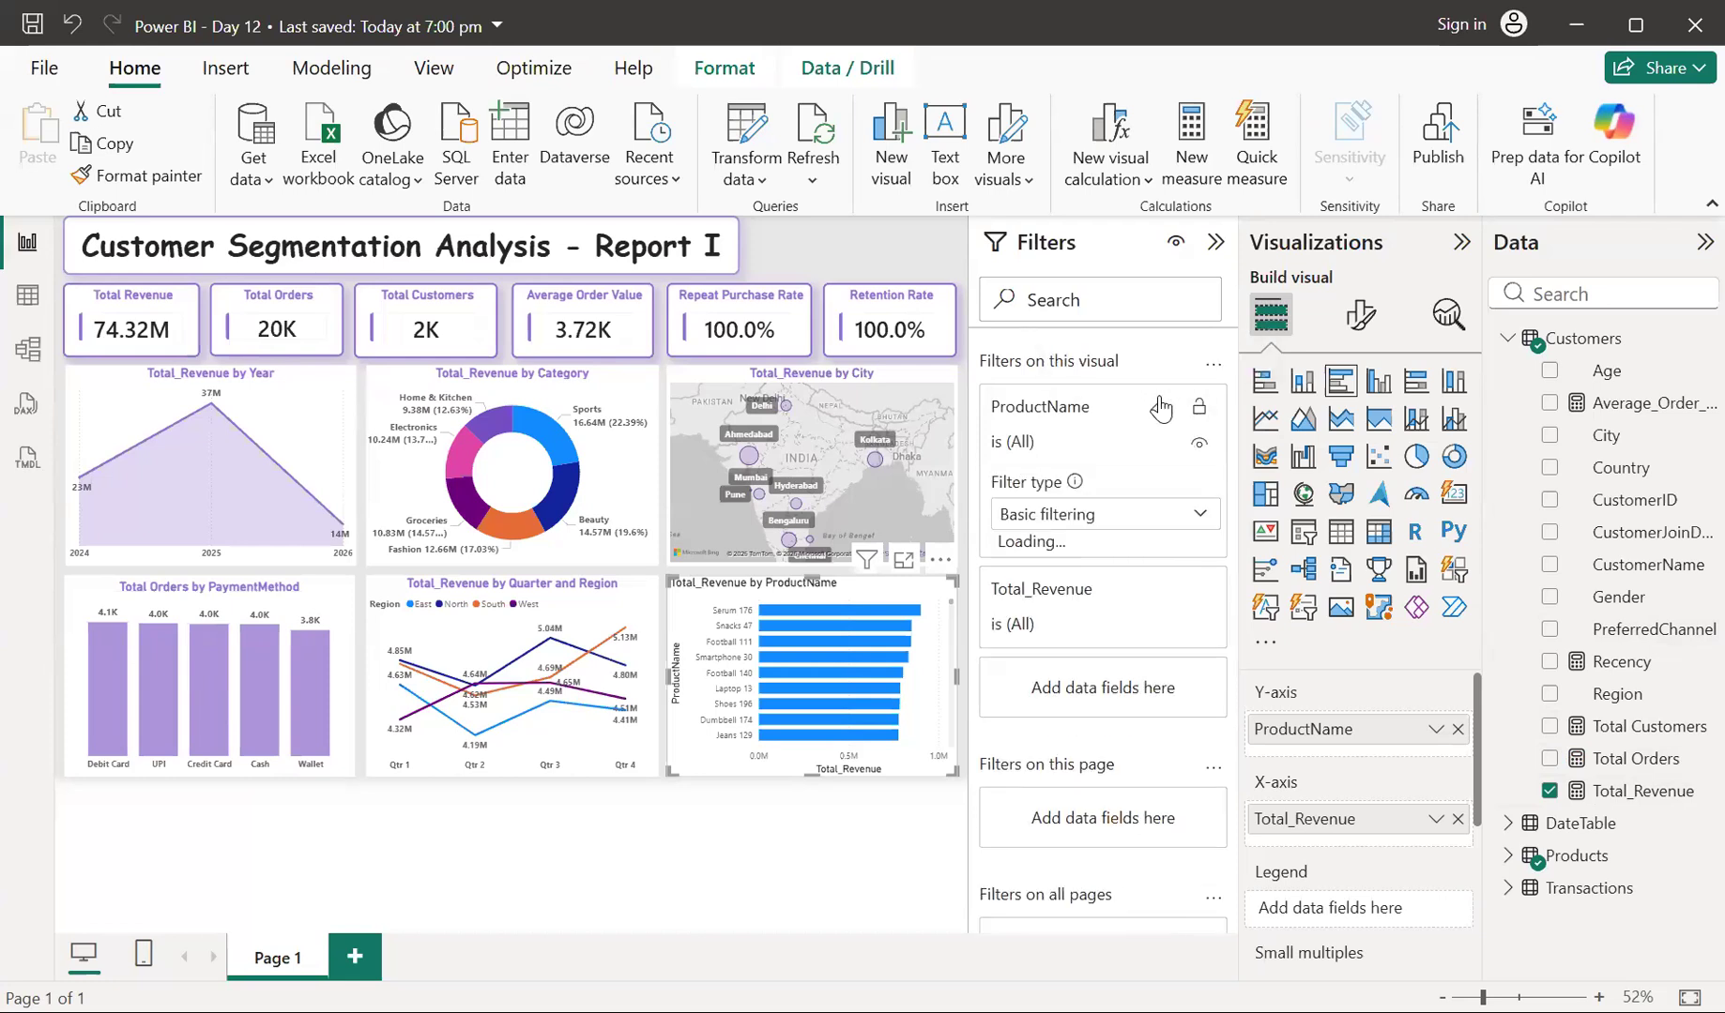
pyautogui.click(1141, 520)
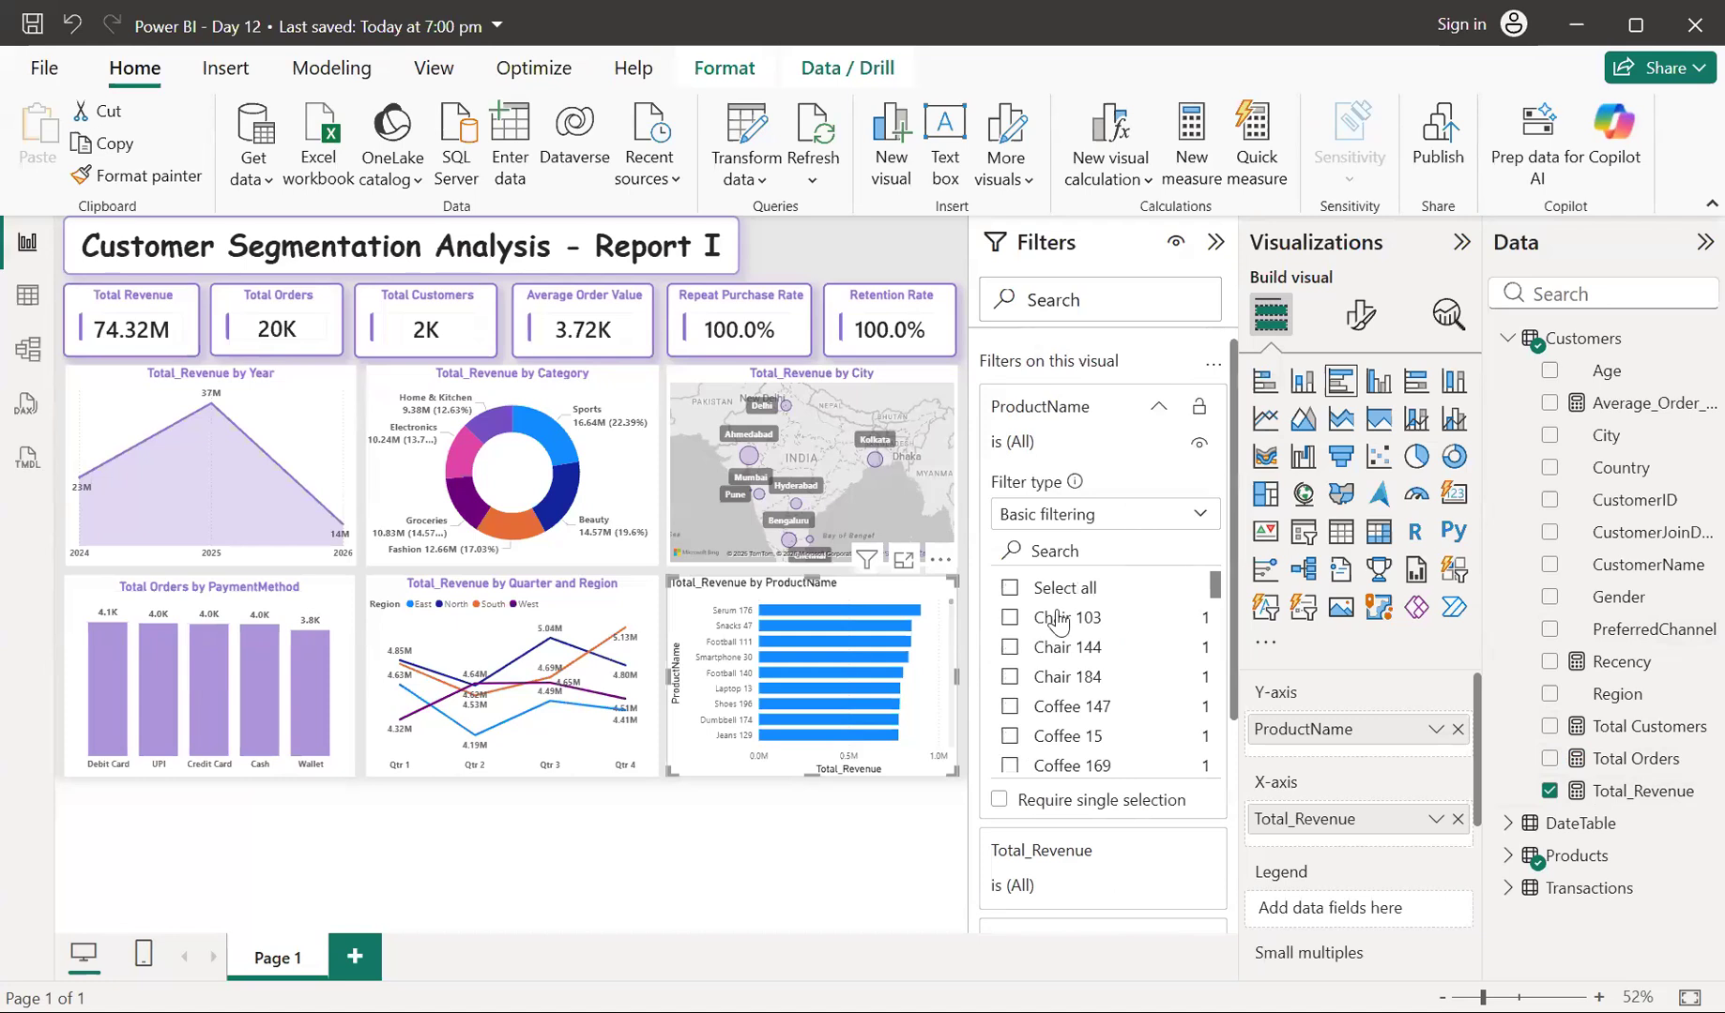
pyautogui.click(1042, 616)
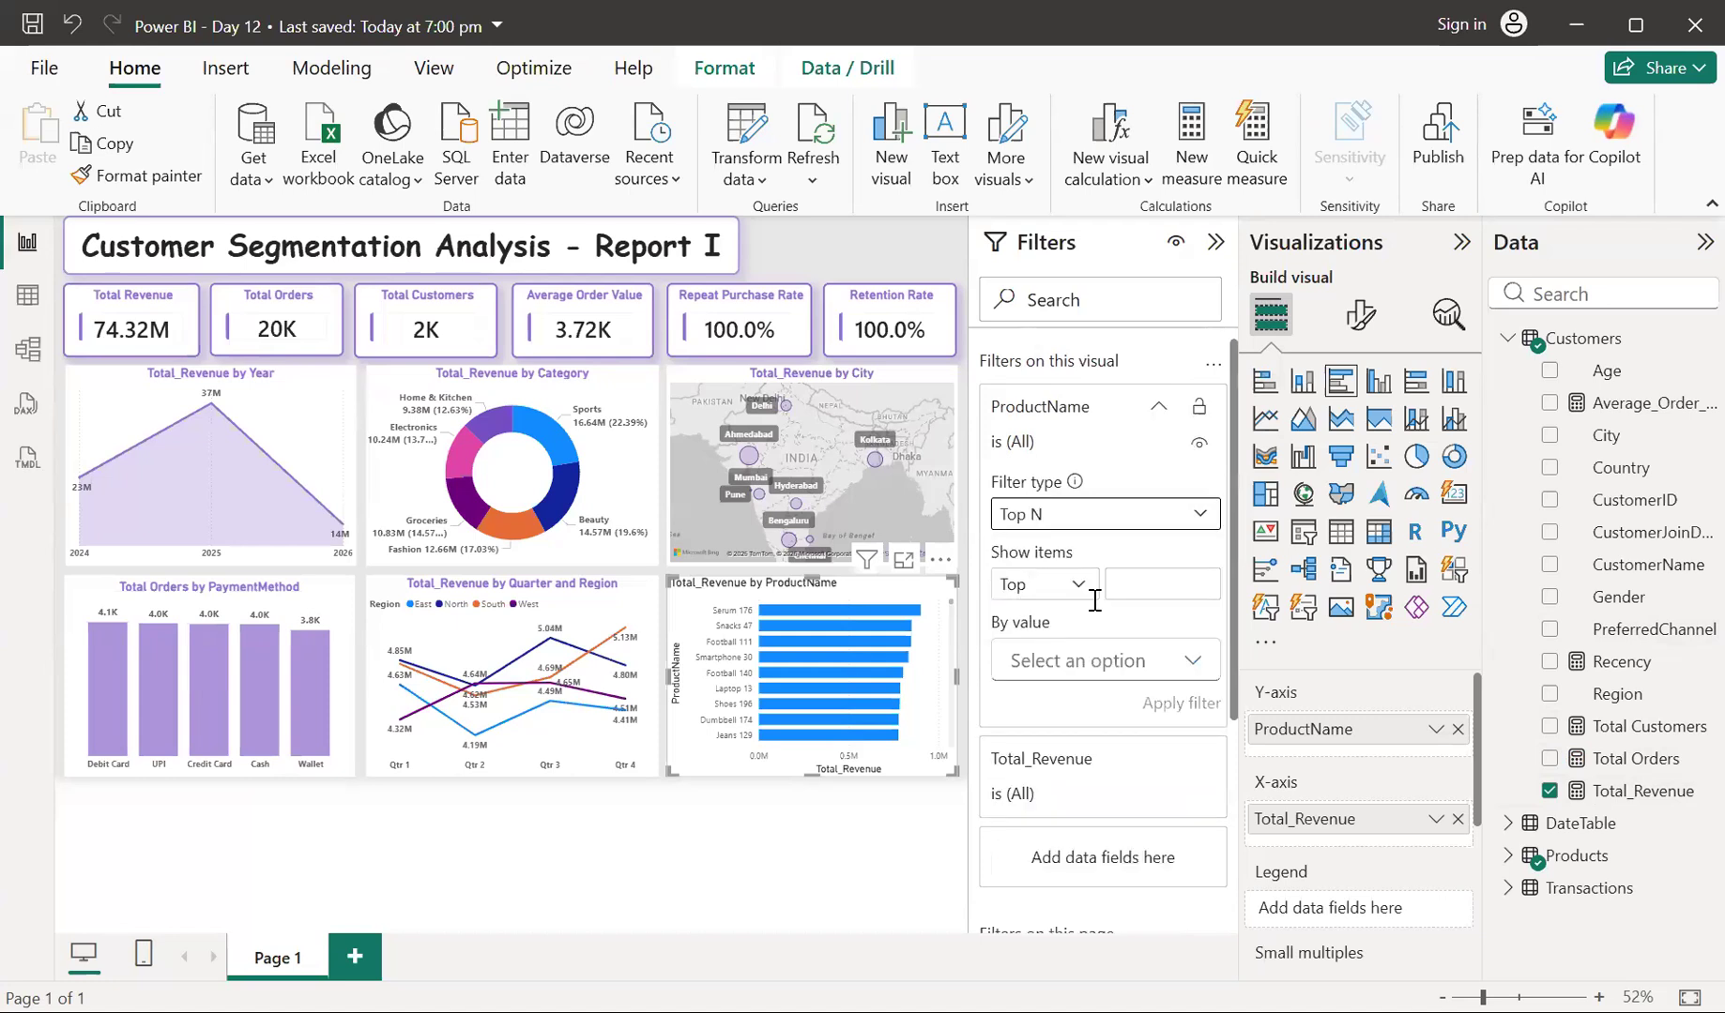
pyautogui.click(1126, 587)
pyautogui.write('10')
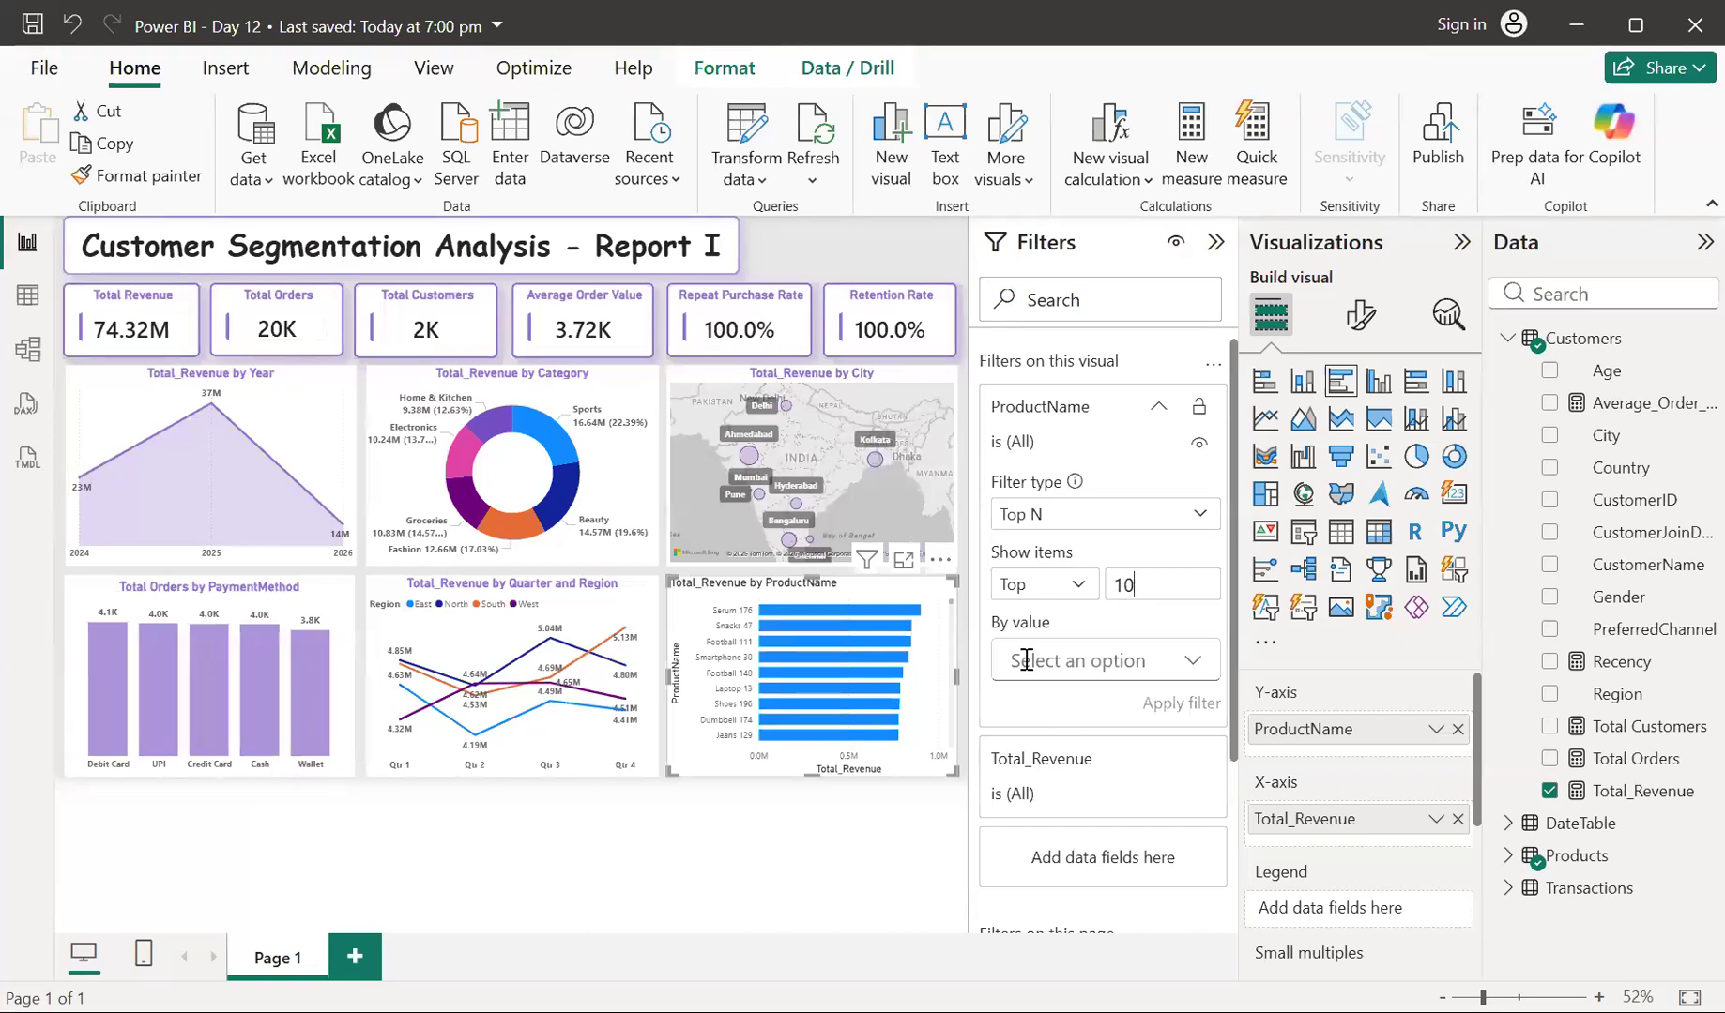
pyautogui.moveTo(1606, 798); pyautogui.dragTo(1155, 693)
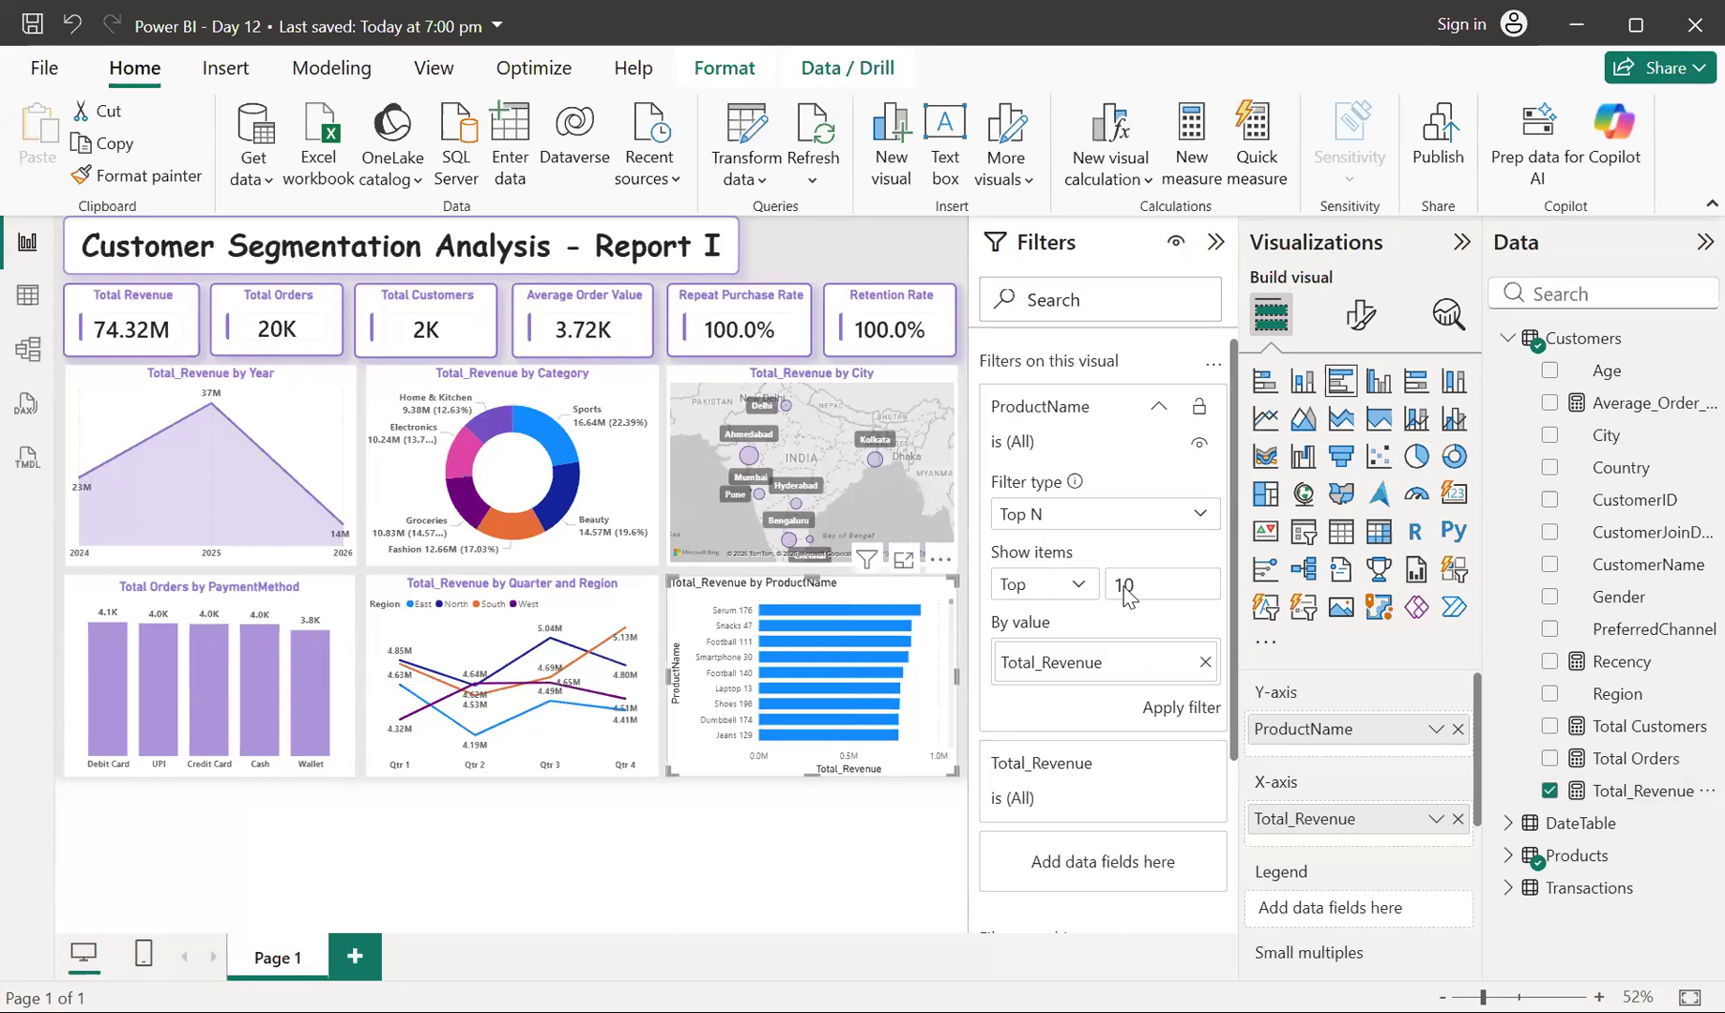
pyautogui.click(1197, 715)
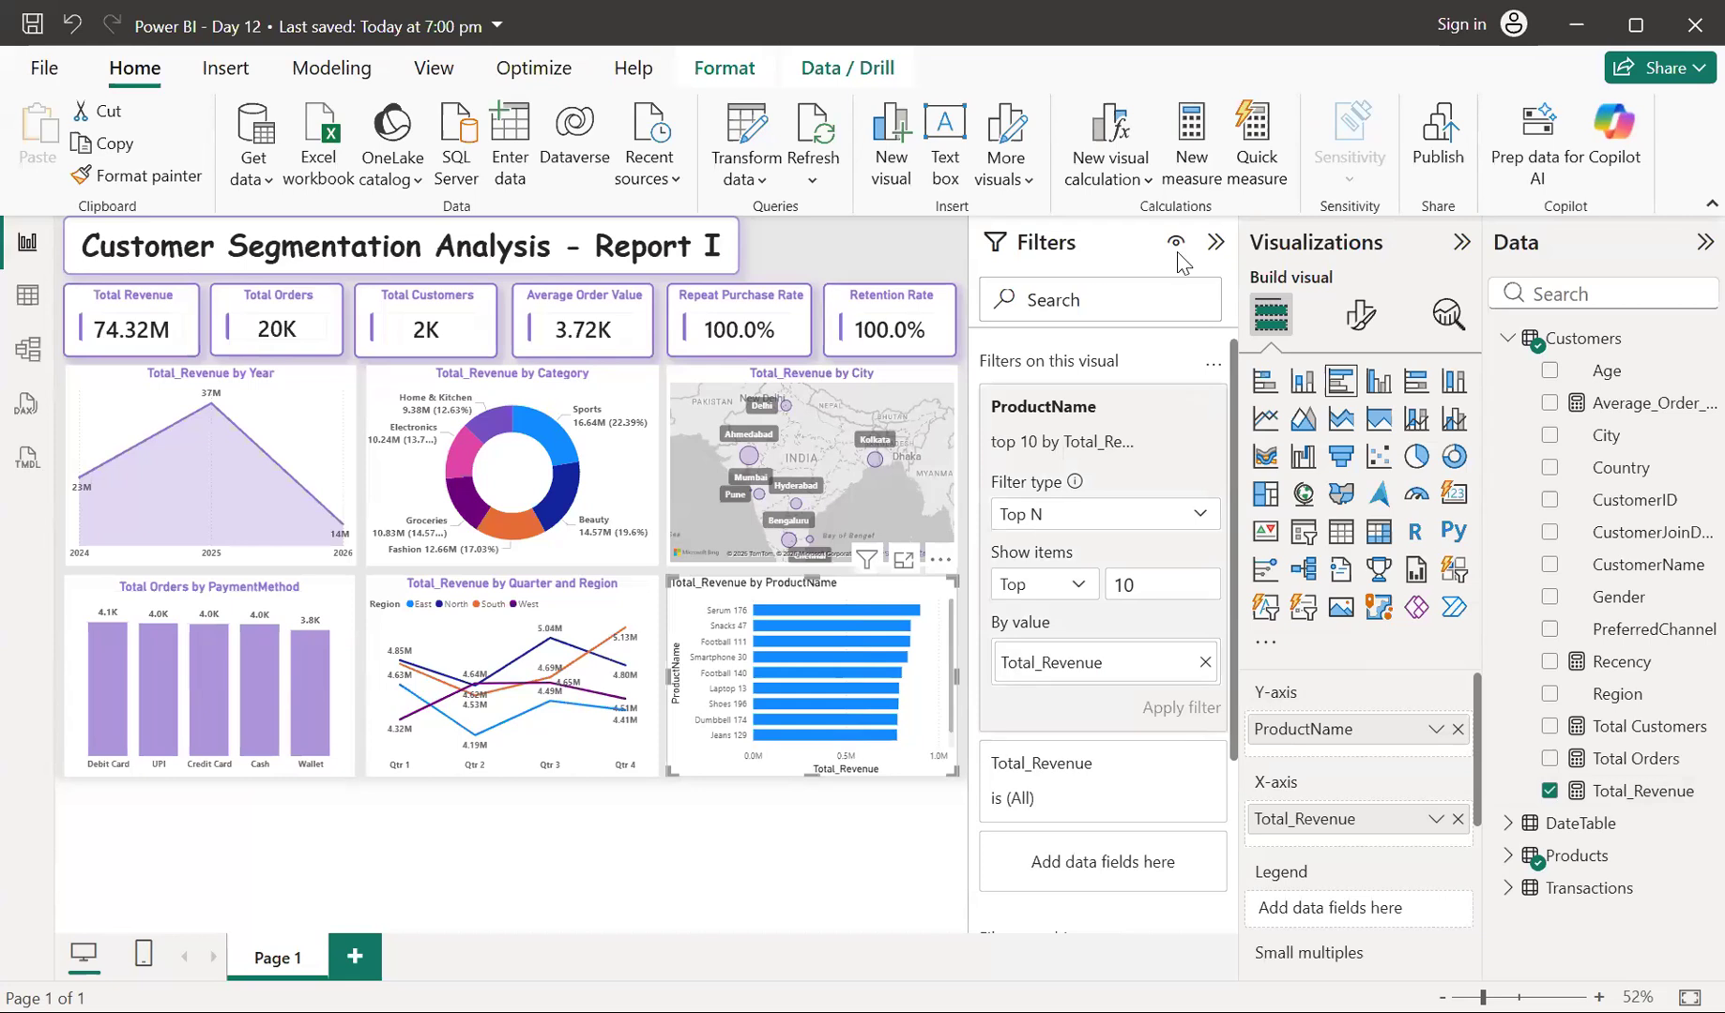
pyautogui.click(1217, 242)
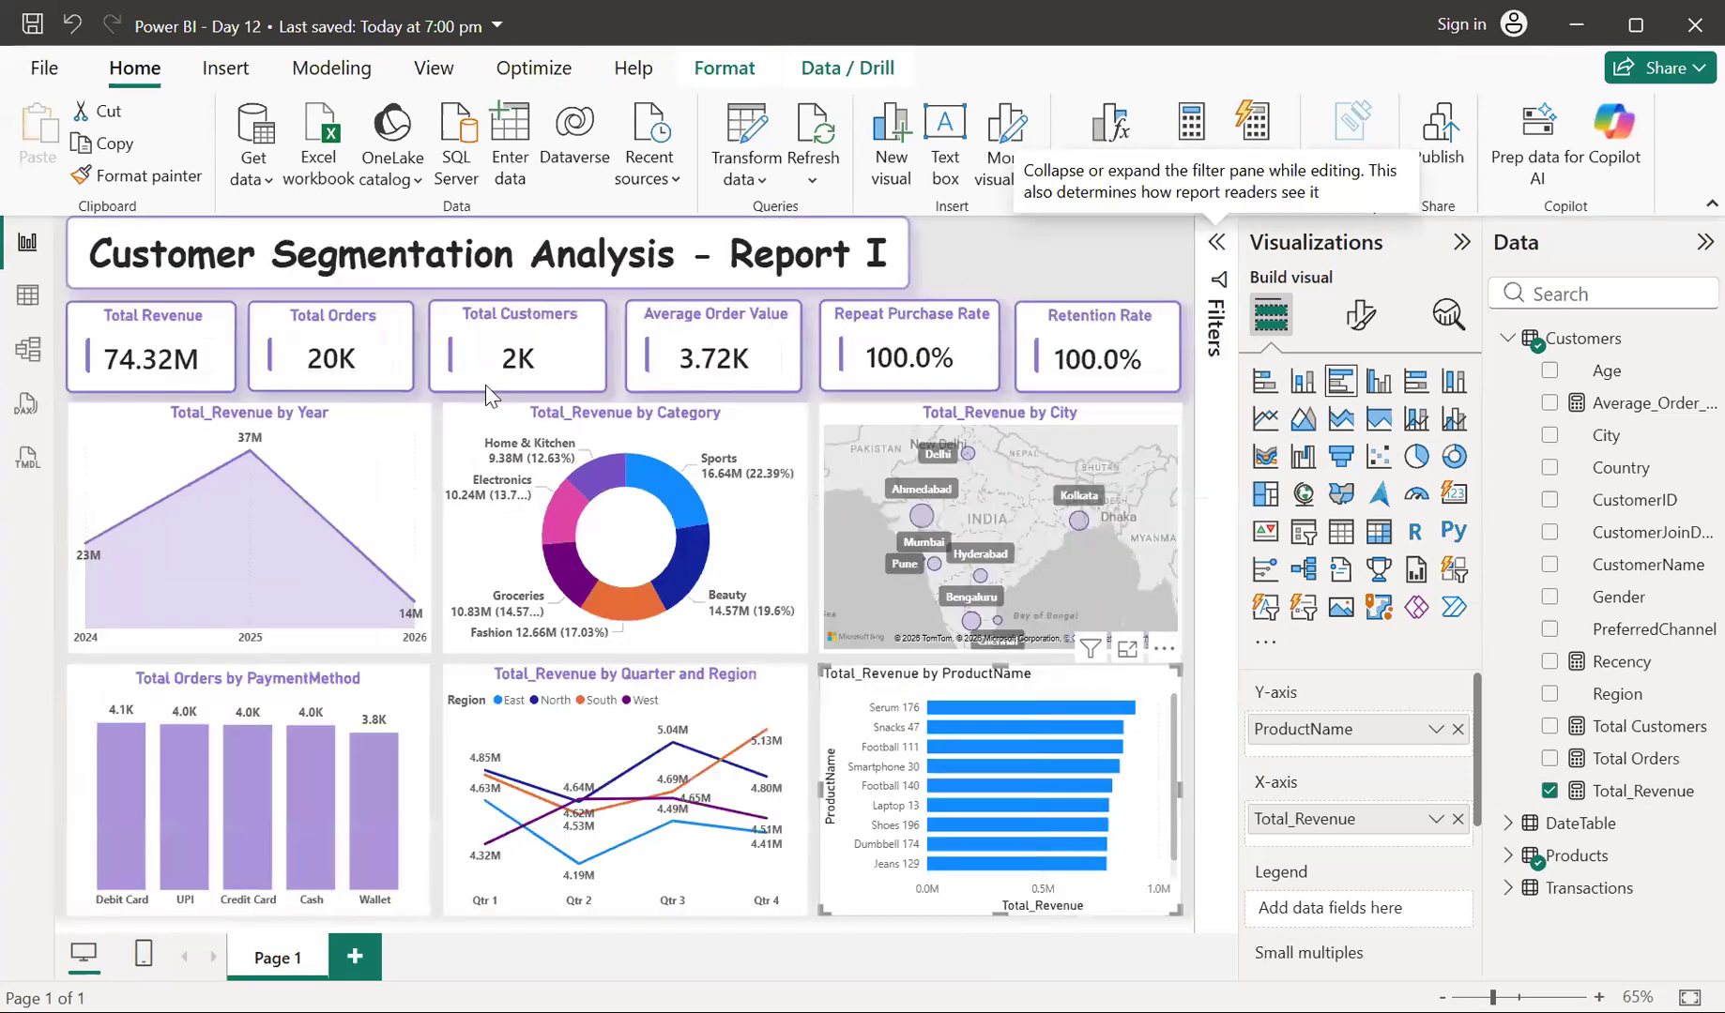
# Copy the formatting of the Total_Revenue by Quarter and Region chart to the Total_Revenue by ProductName chart with Format painter
pyautogui.click(384, 450)
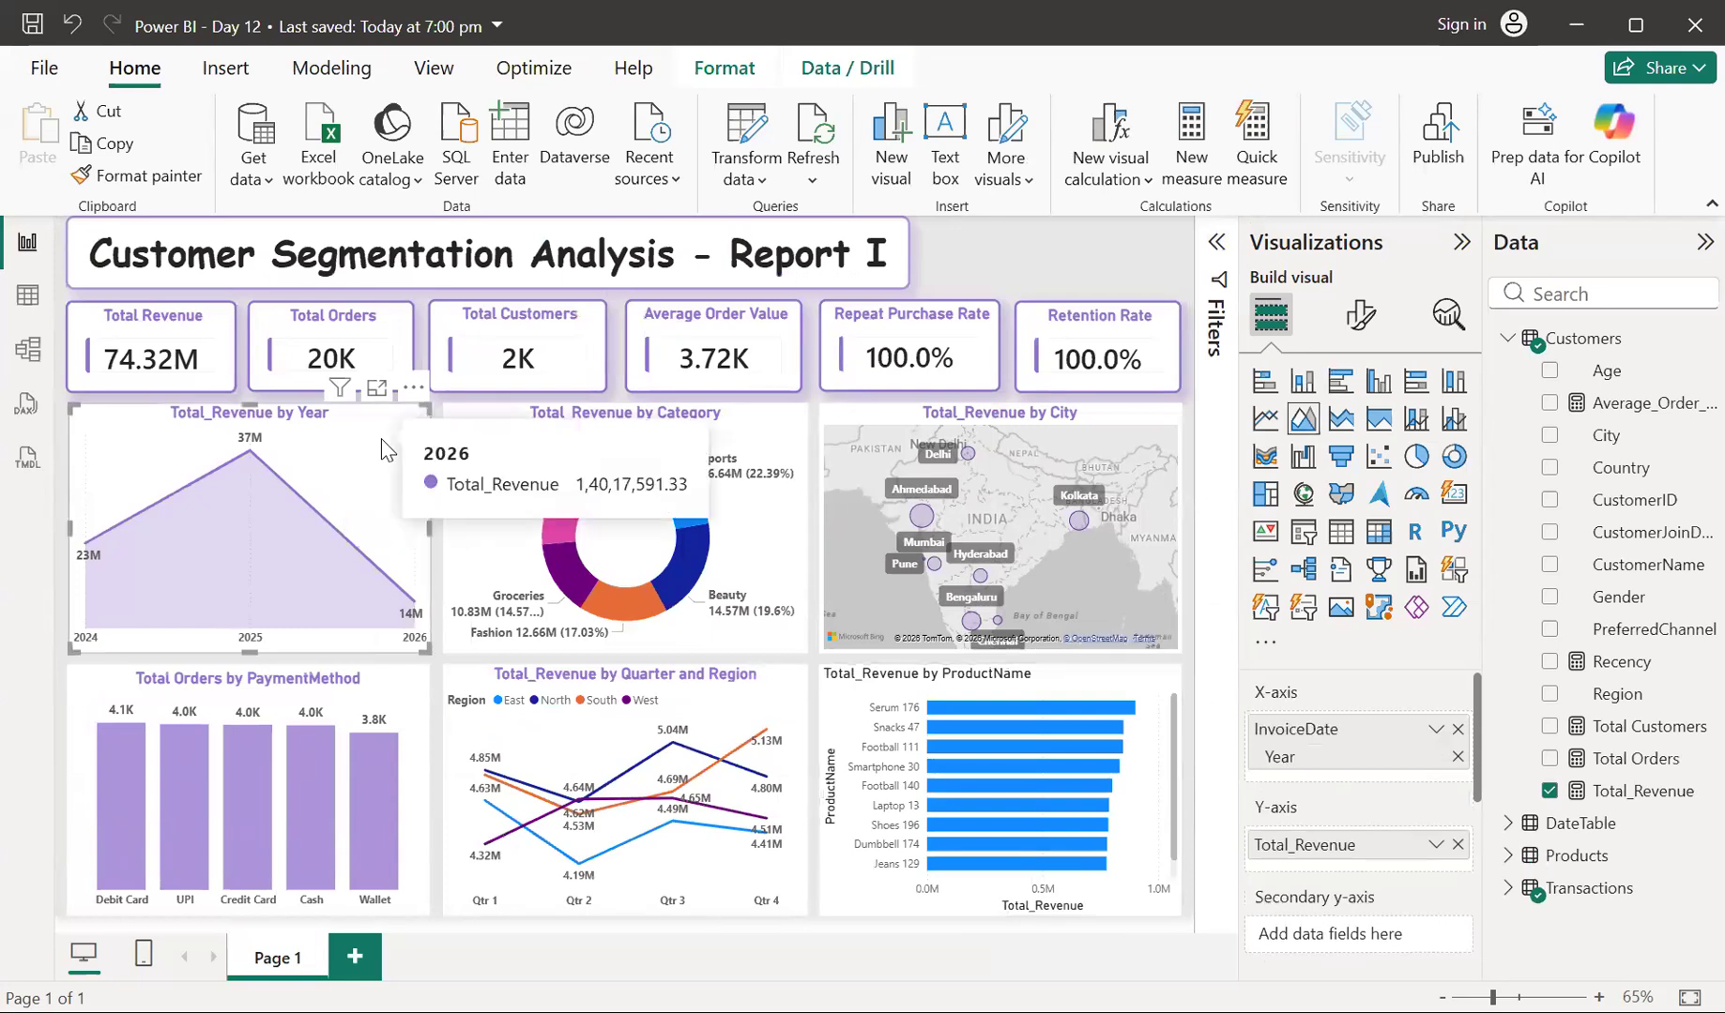
pyautogui.click(769, 713)
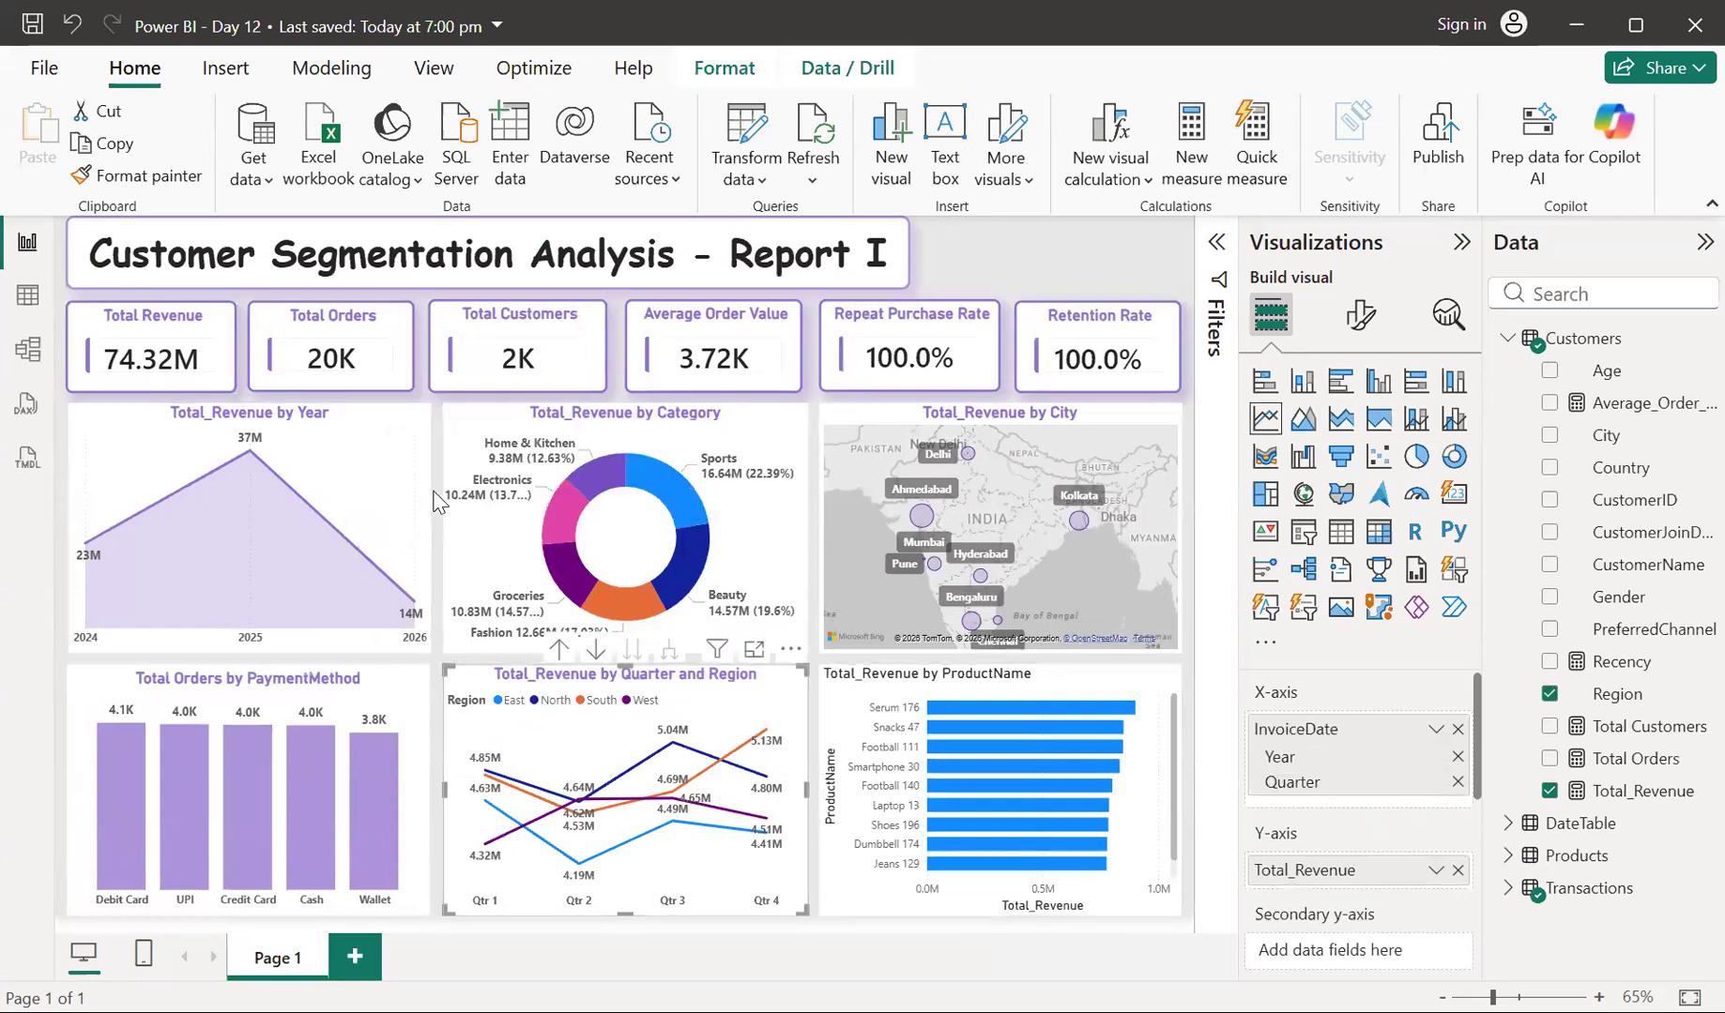
pyautogui.click(174, 177)
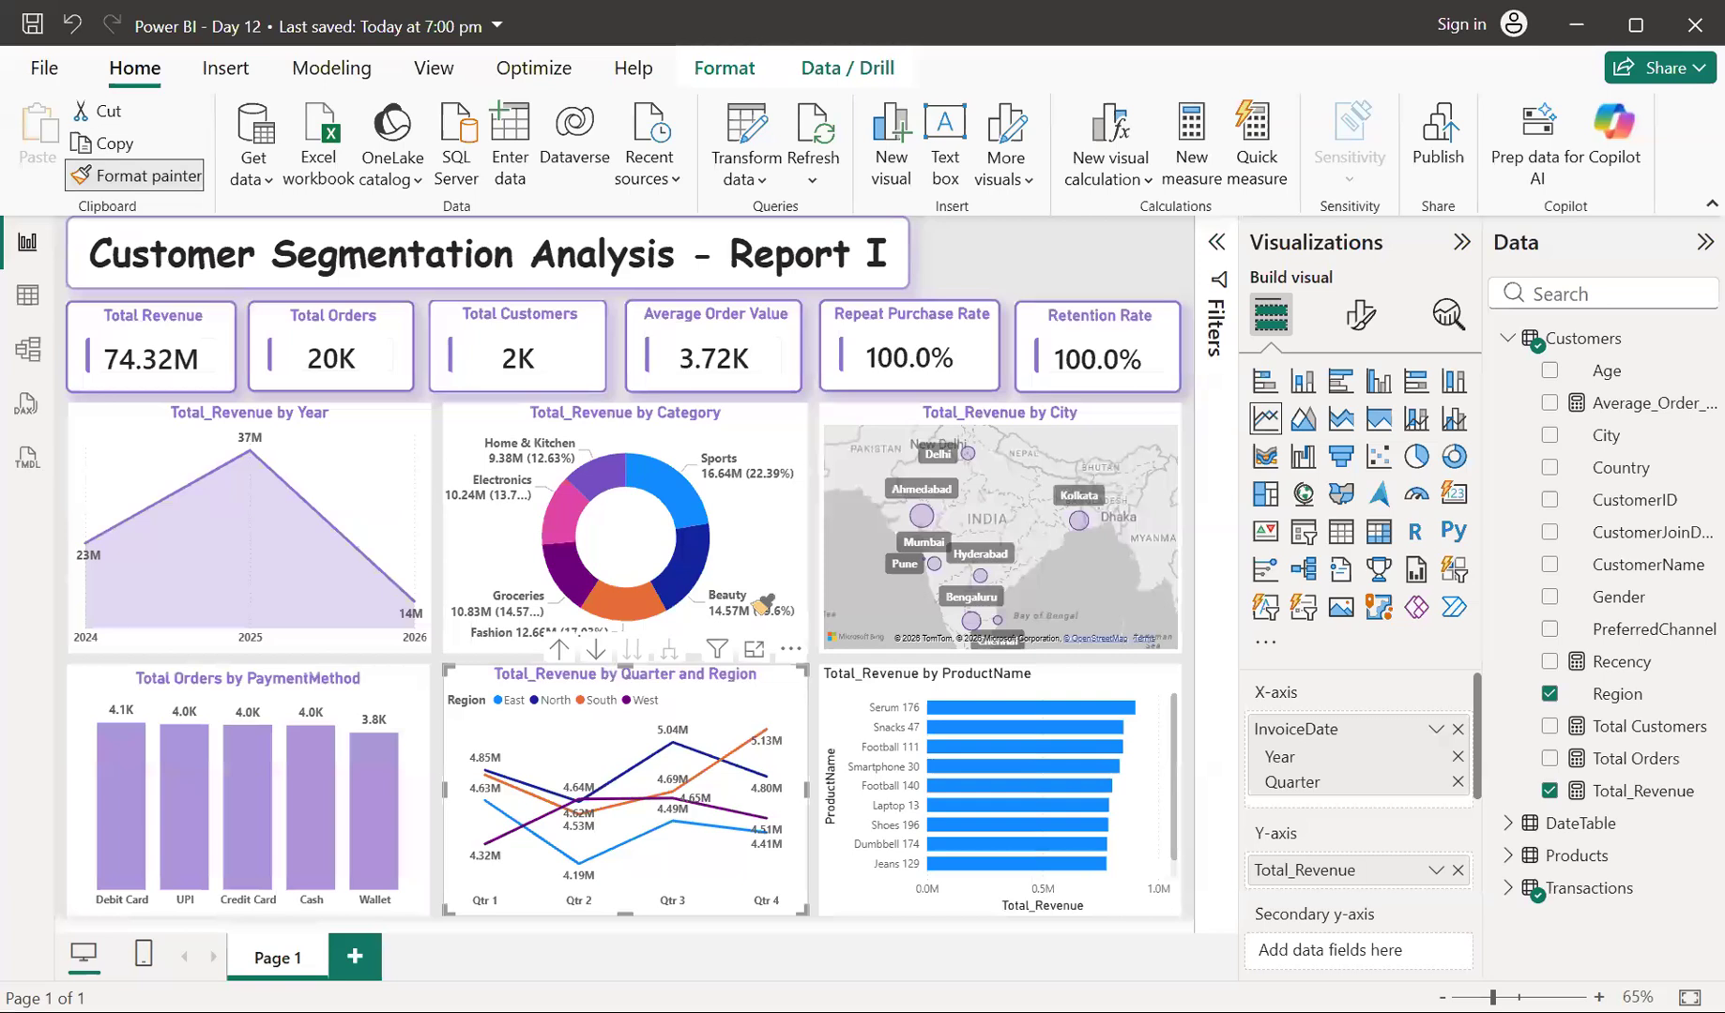
pyautogui.click(1065, 657)
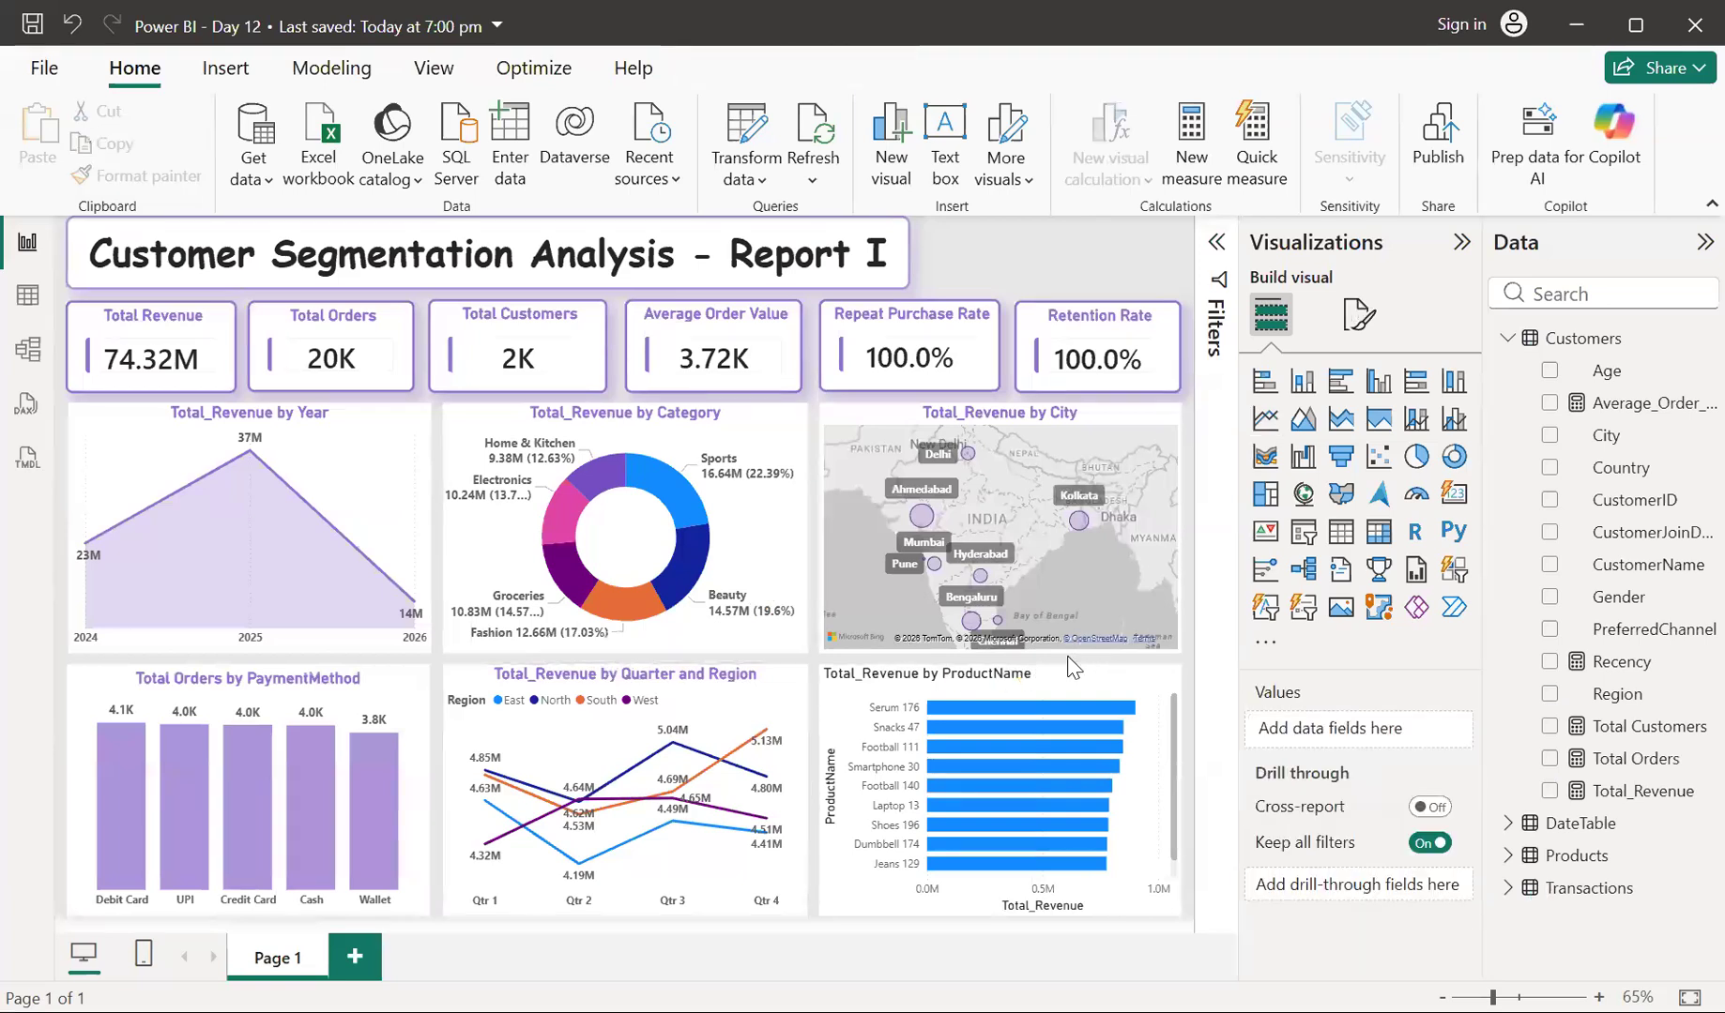
pyautogui.click(671, 678)
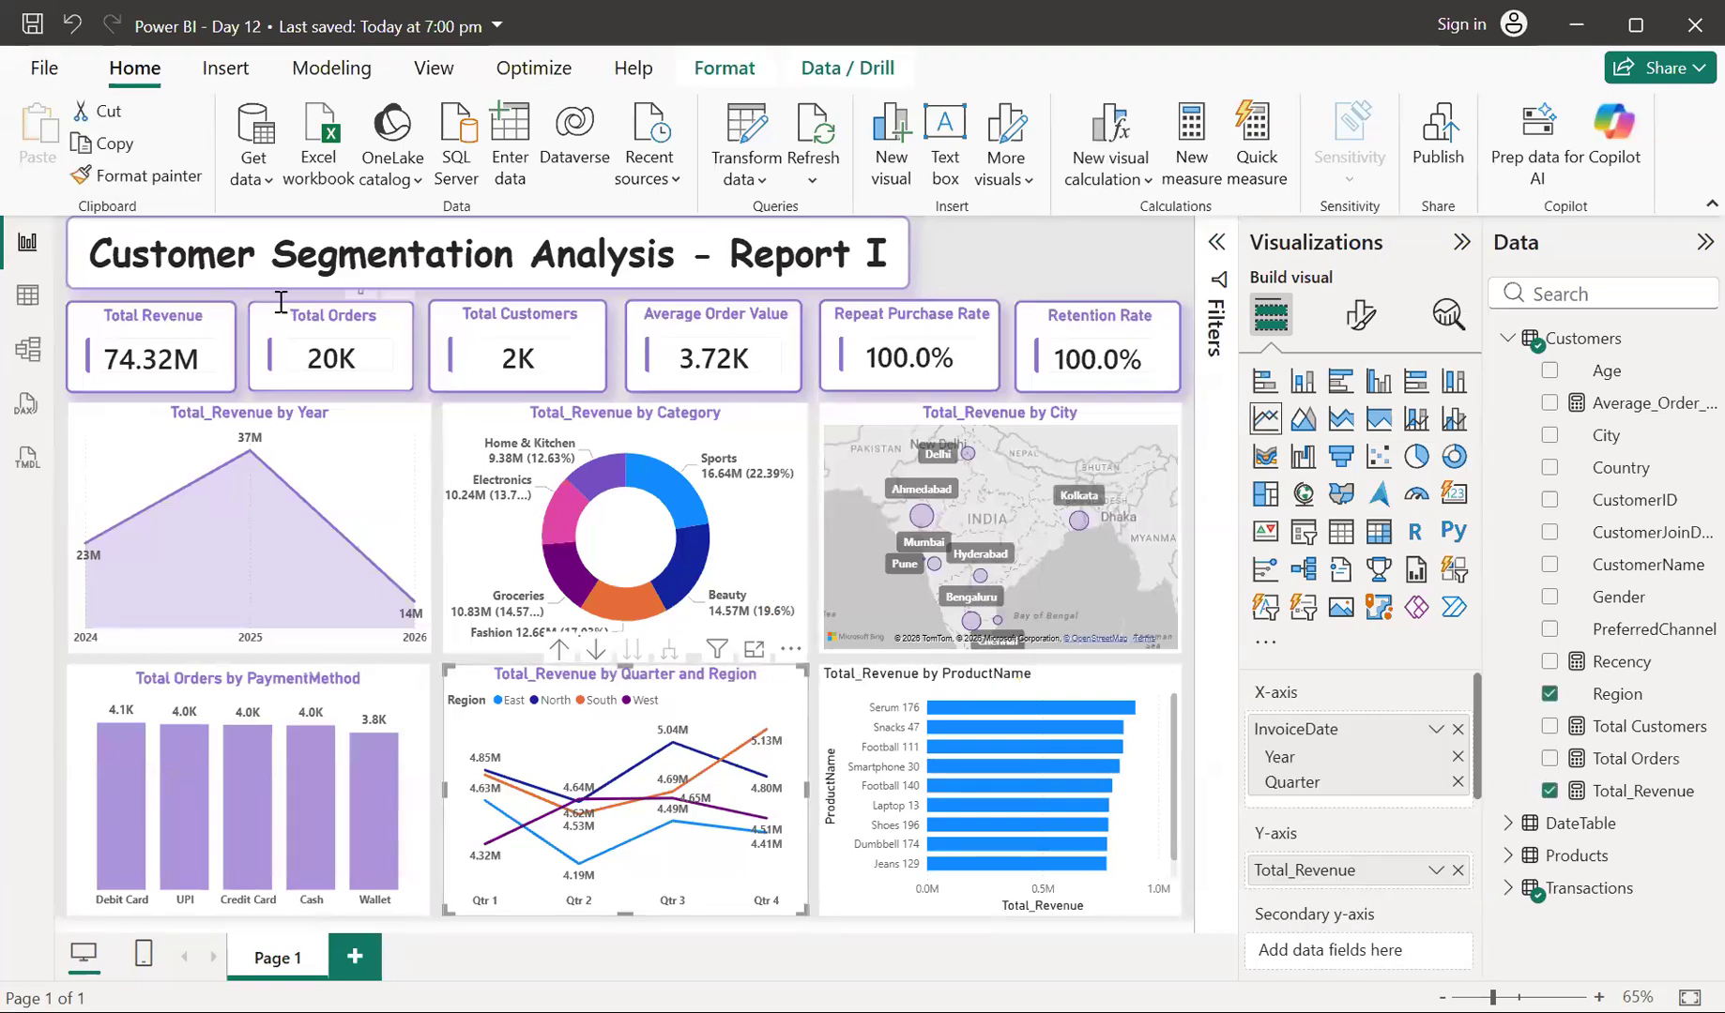
pyautogui.click(147, 182)
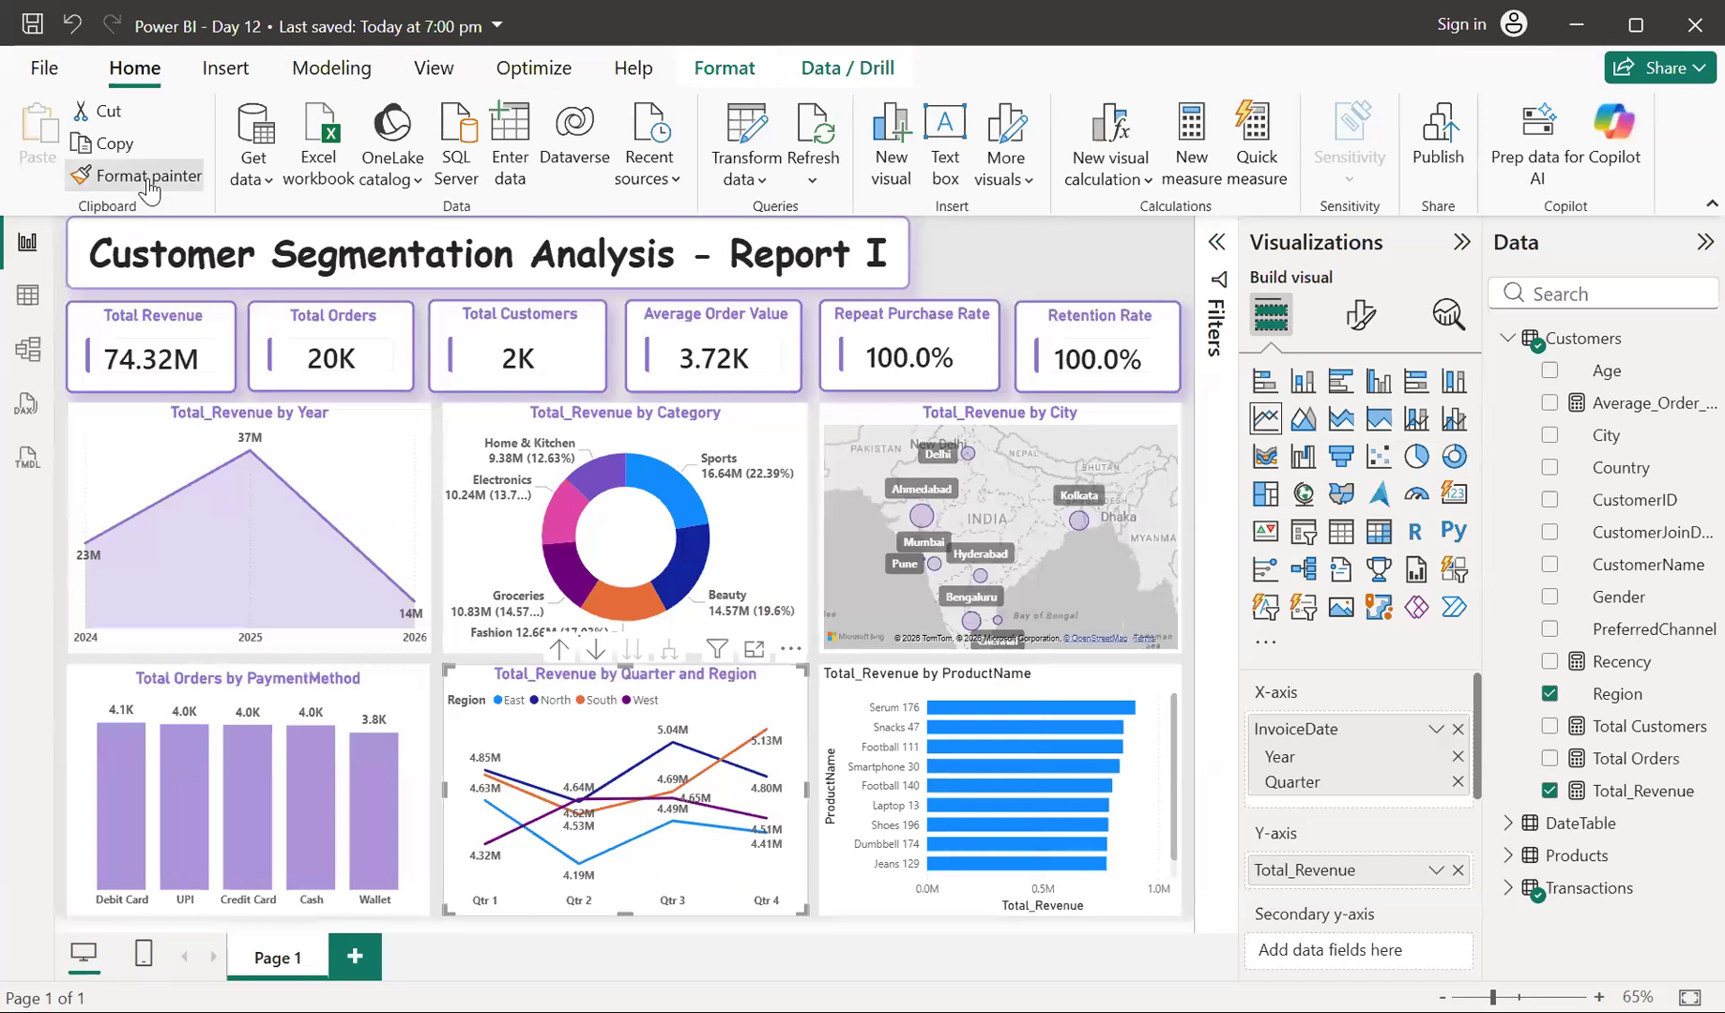
pyautogui.click(1092, 676)
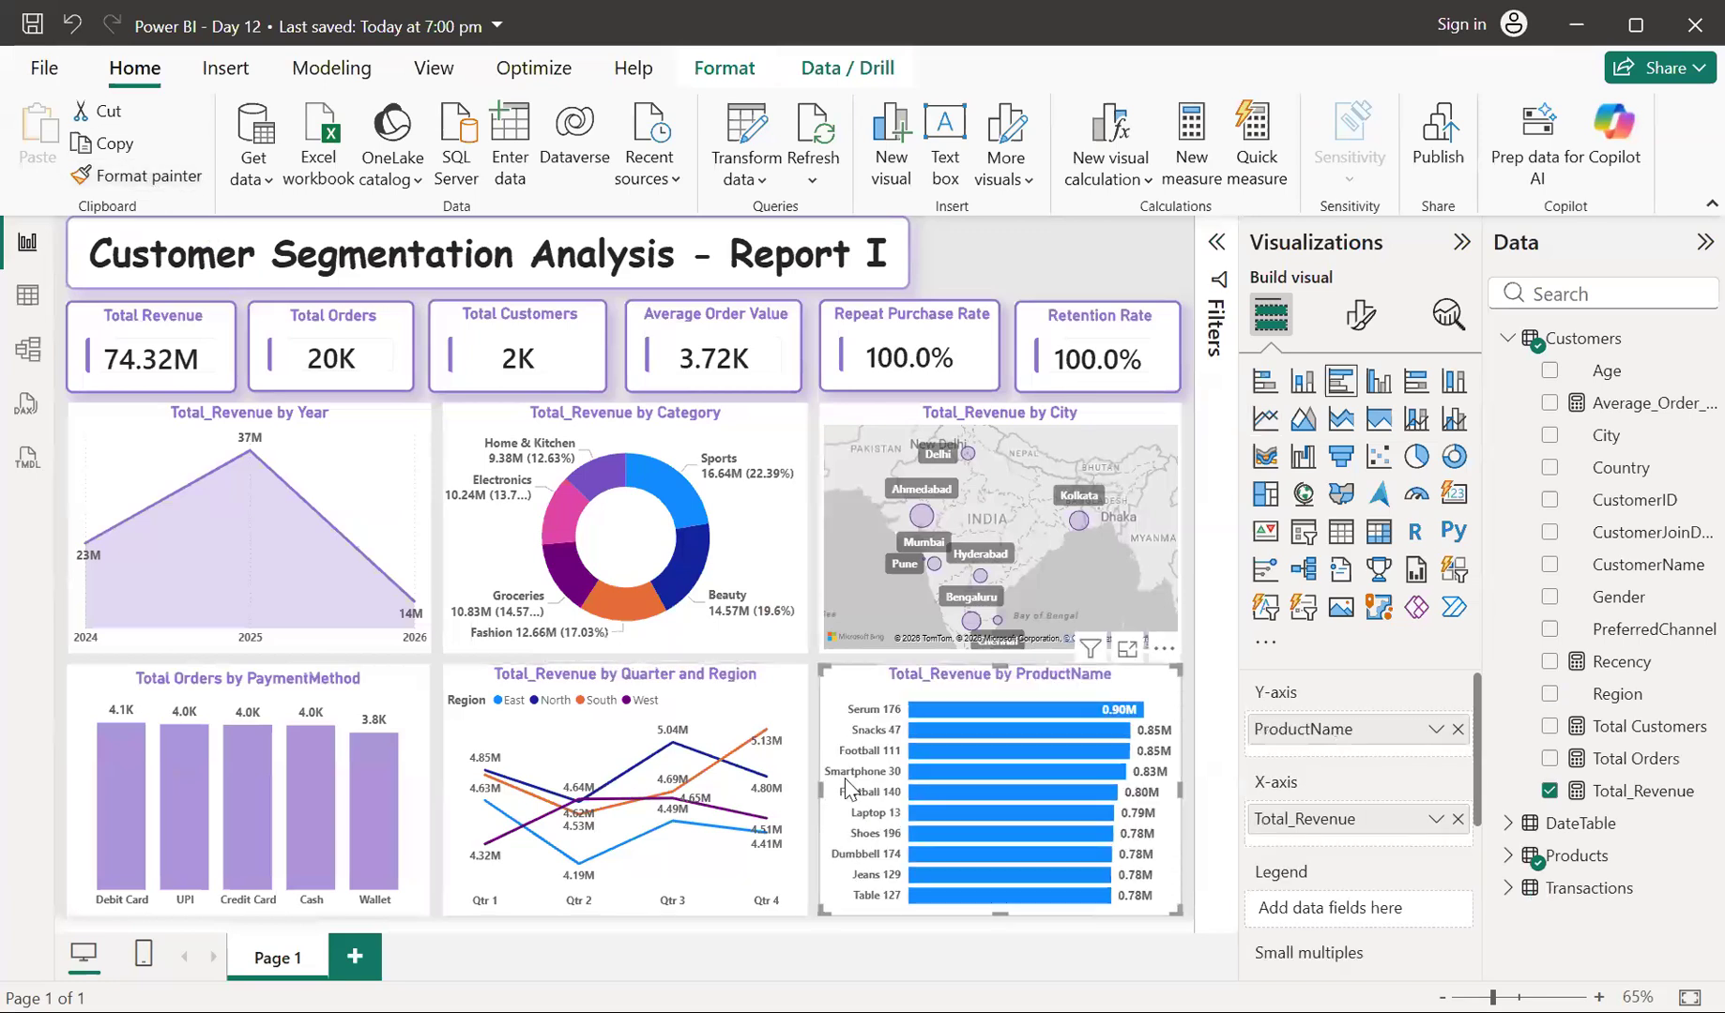
# Examine the bars of the Total_Revenue by ProductName chart in focus mode and return to the report
pyautogui.click(1127, 649)
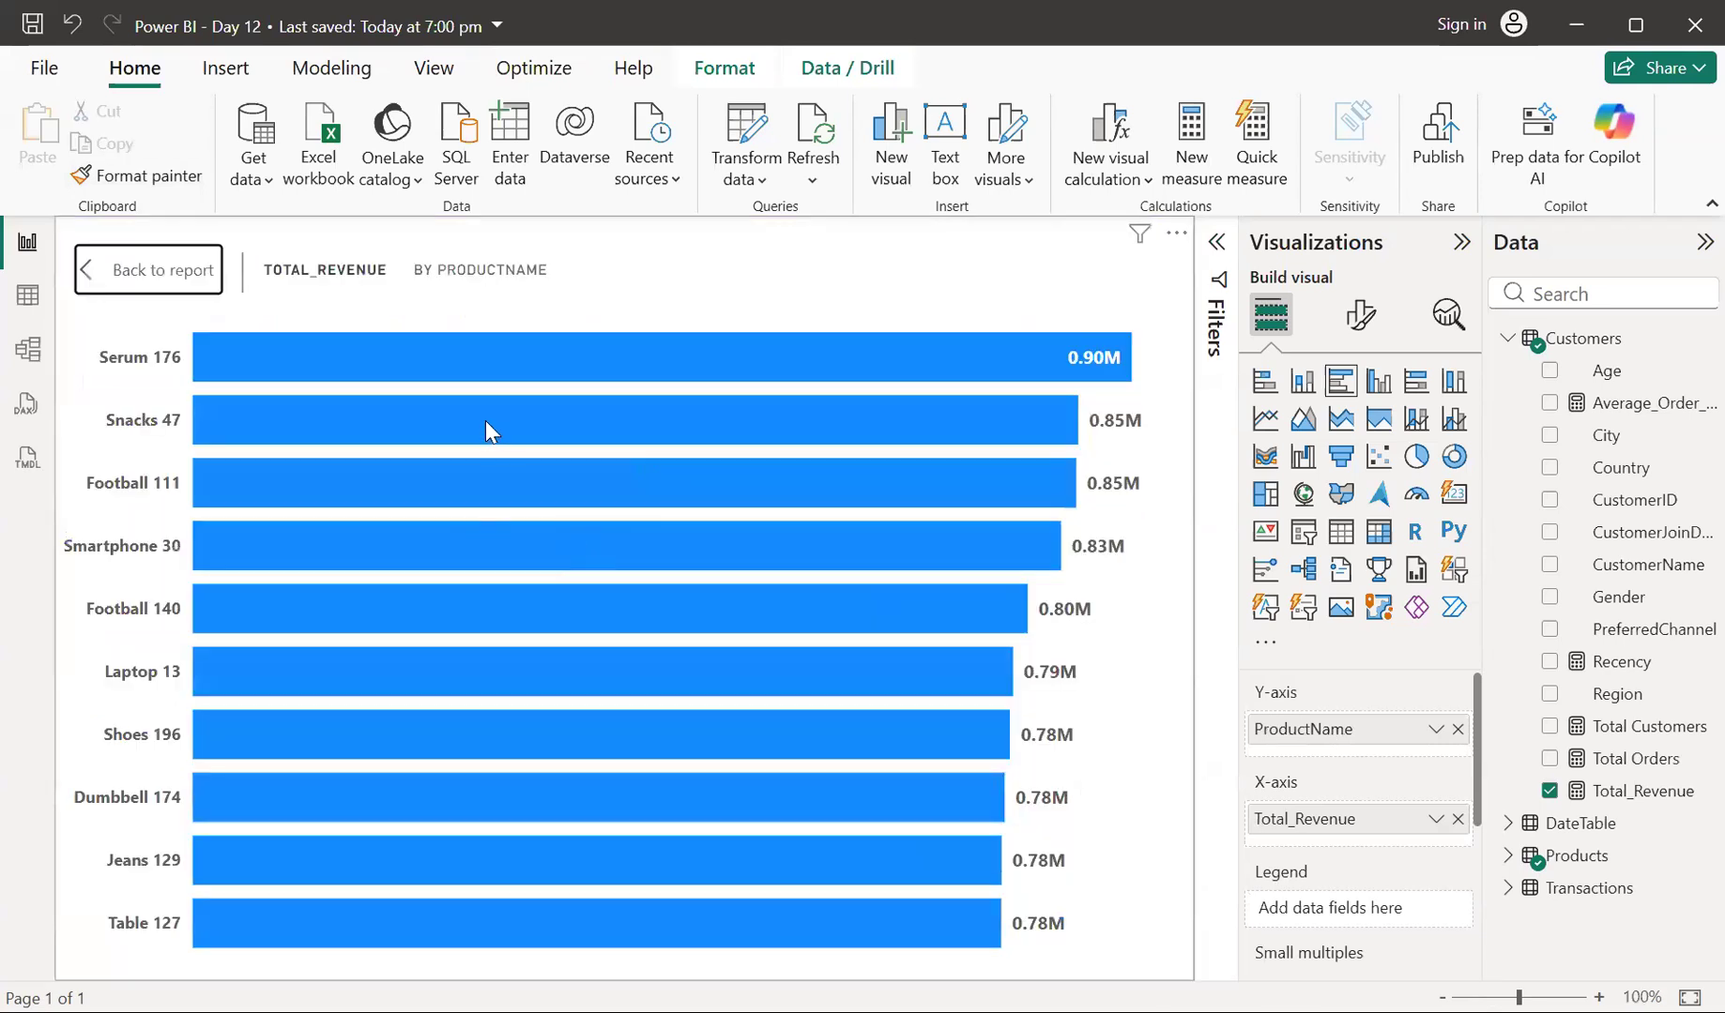
pyautogui.moveTo(127, 374)
pyautogui.moveTo(246, 380)
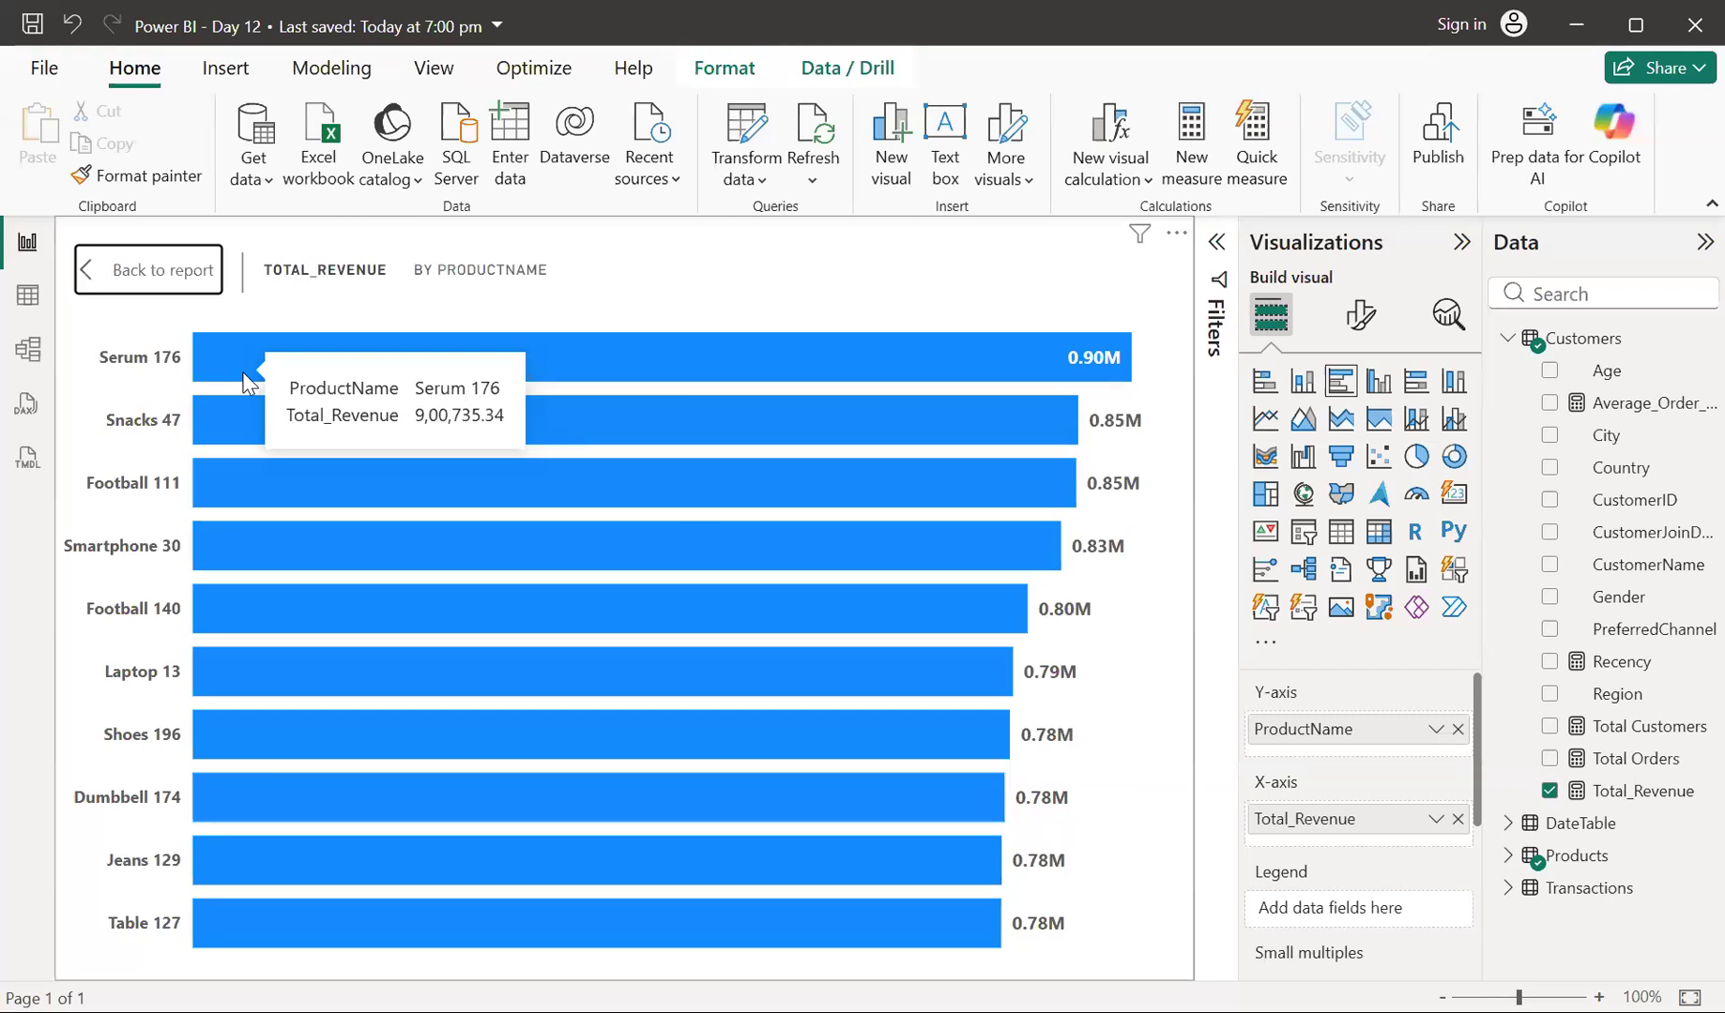
pyautogui.click(174, 286)
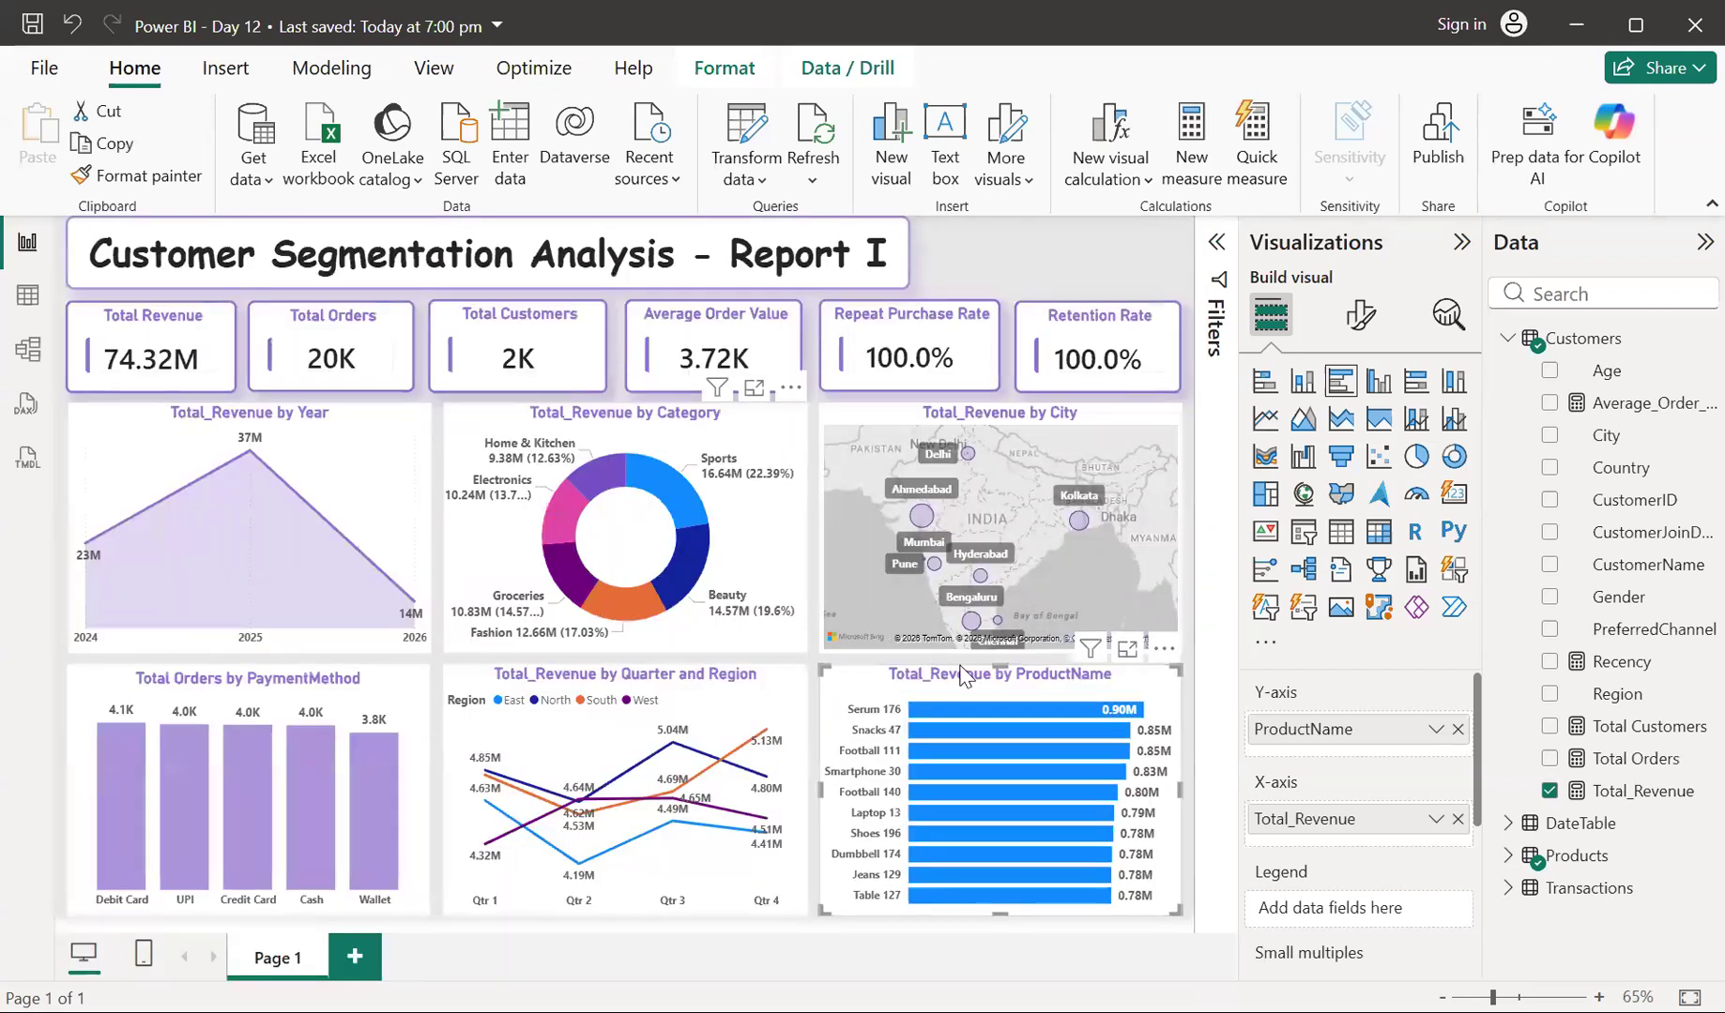
pyautogui.click(1127, 648)
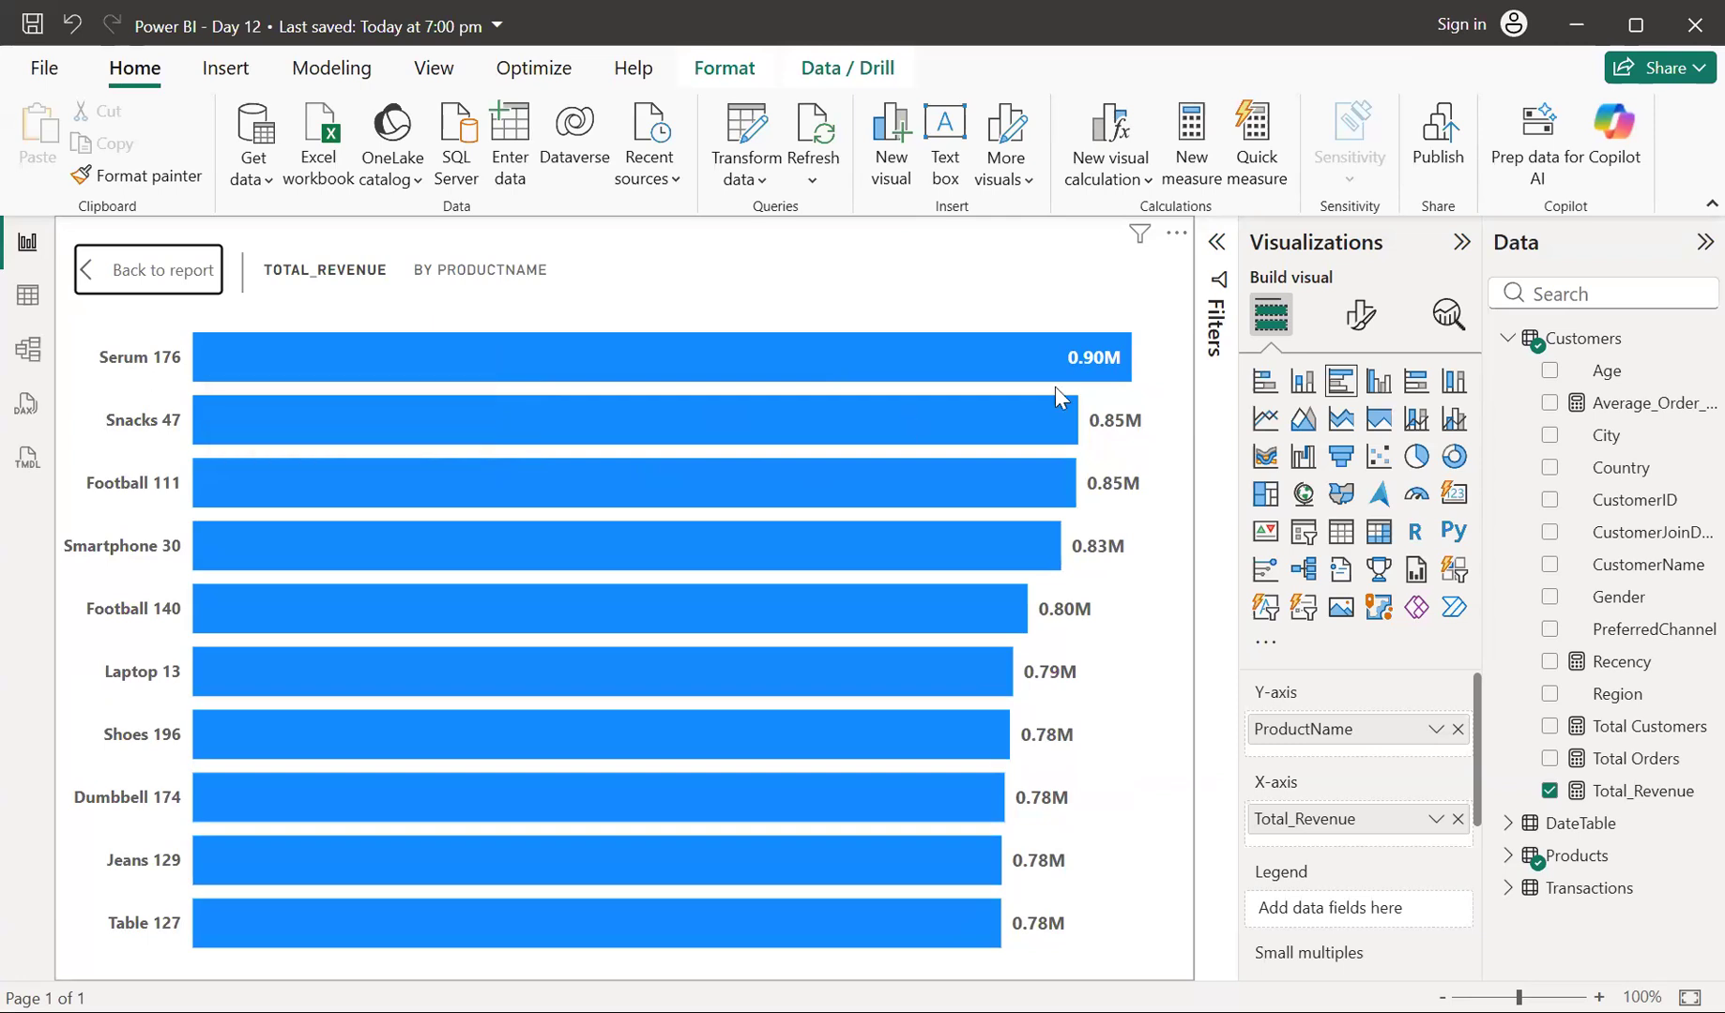
pyautogui.moveTo(730, 375)
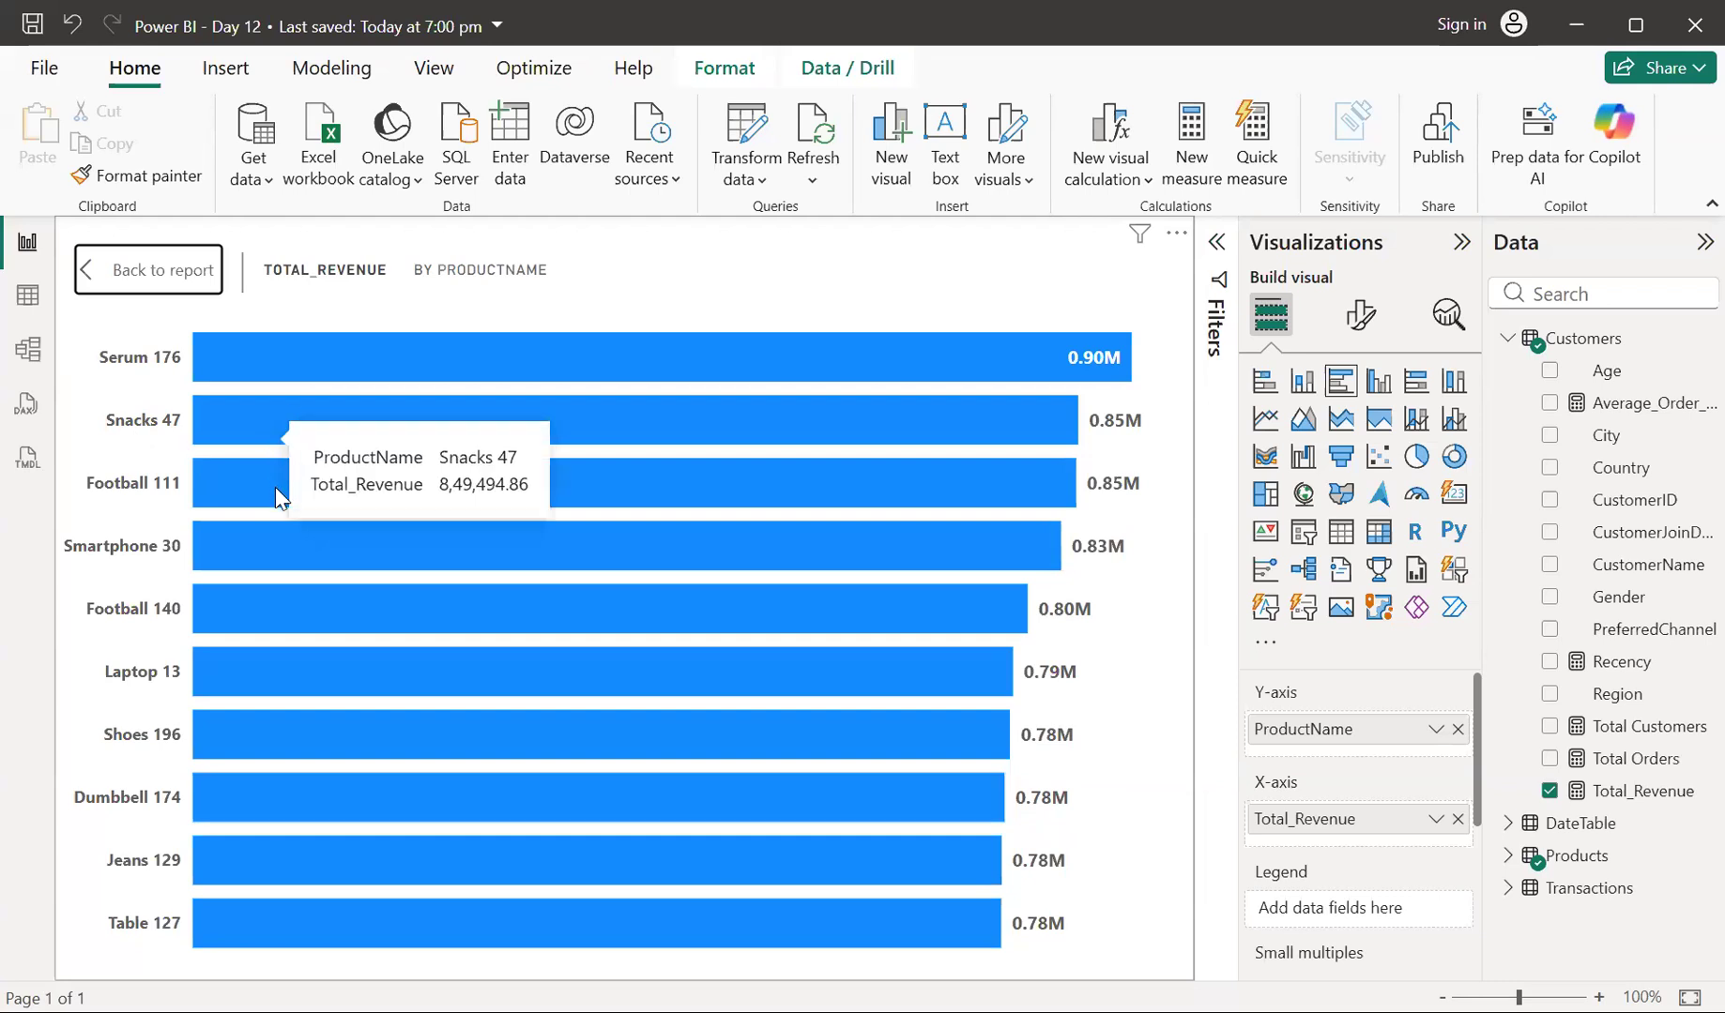
pyautogui.moveTo(275, 486)
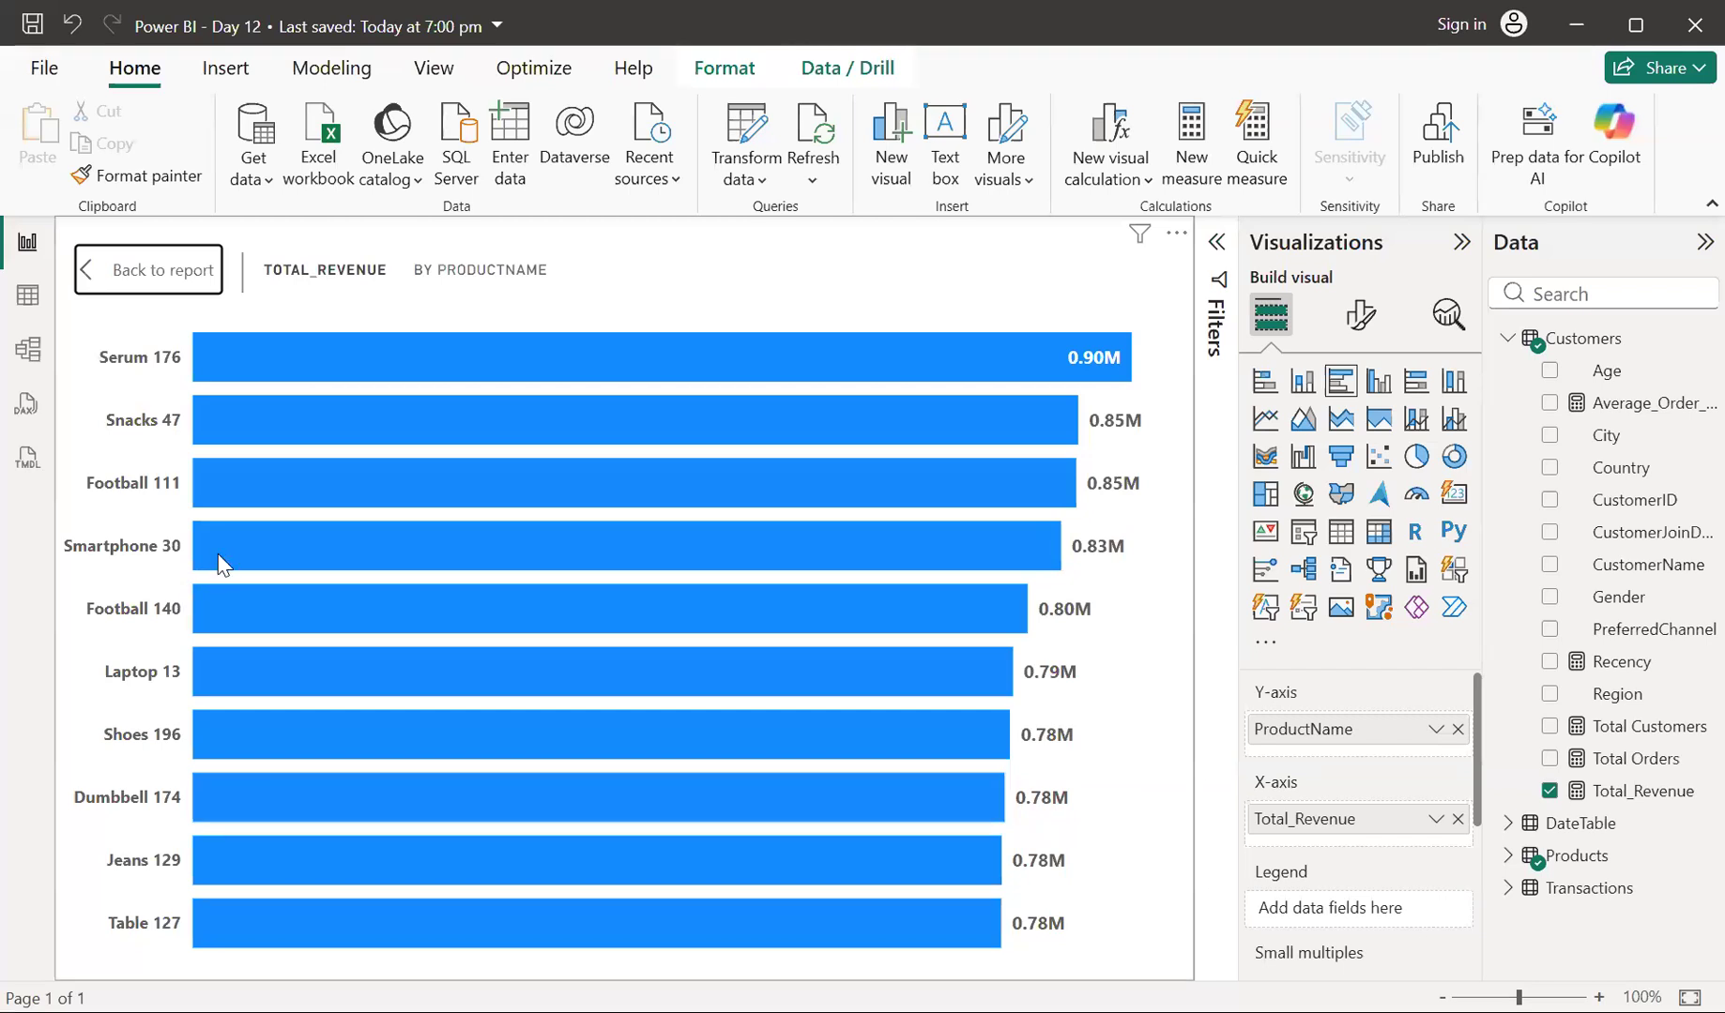
pyautogui.moveTo(221, 563)
pyautogui.click(120, 275)
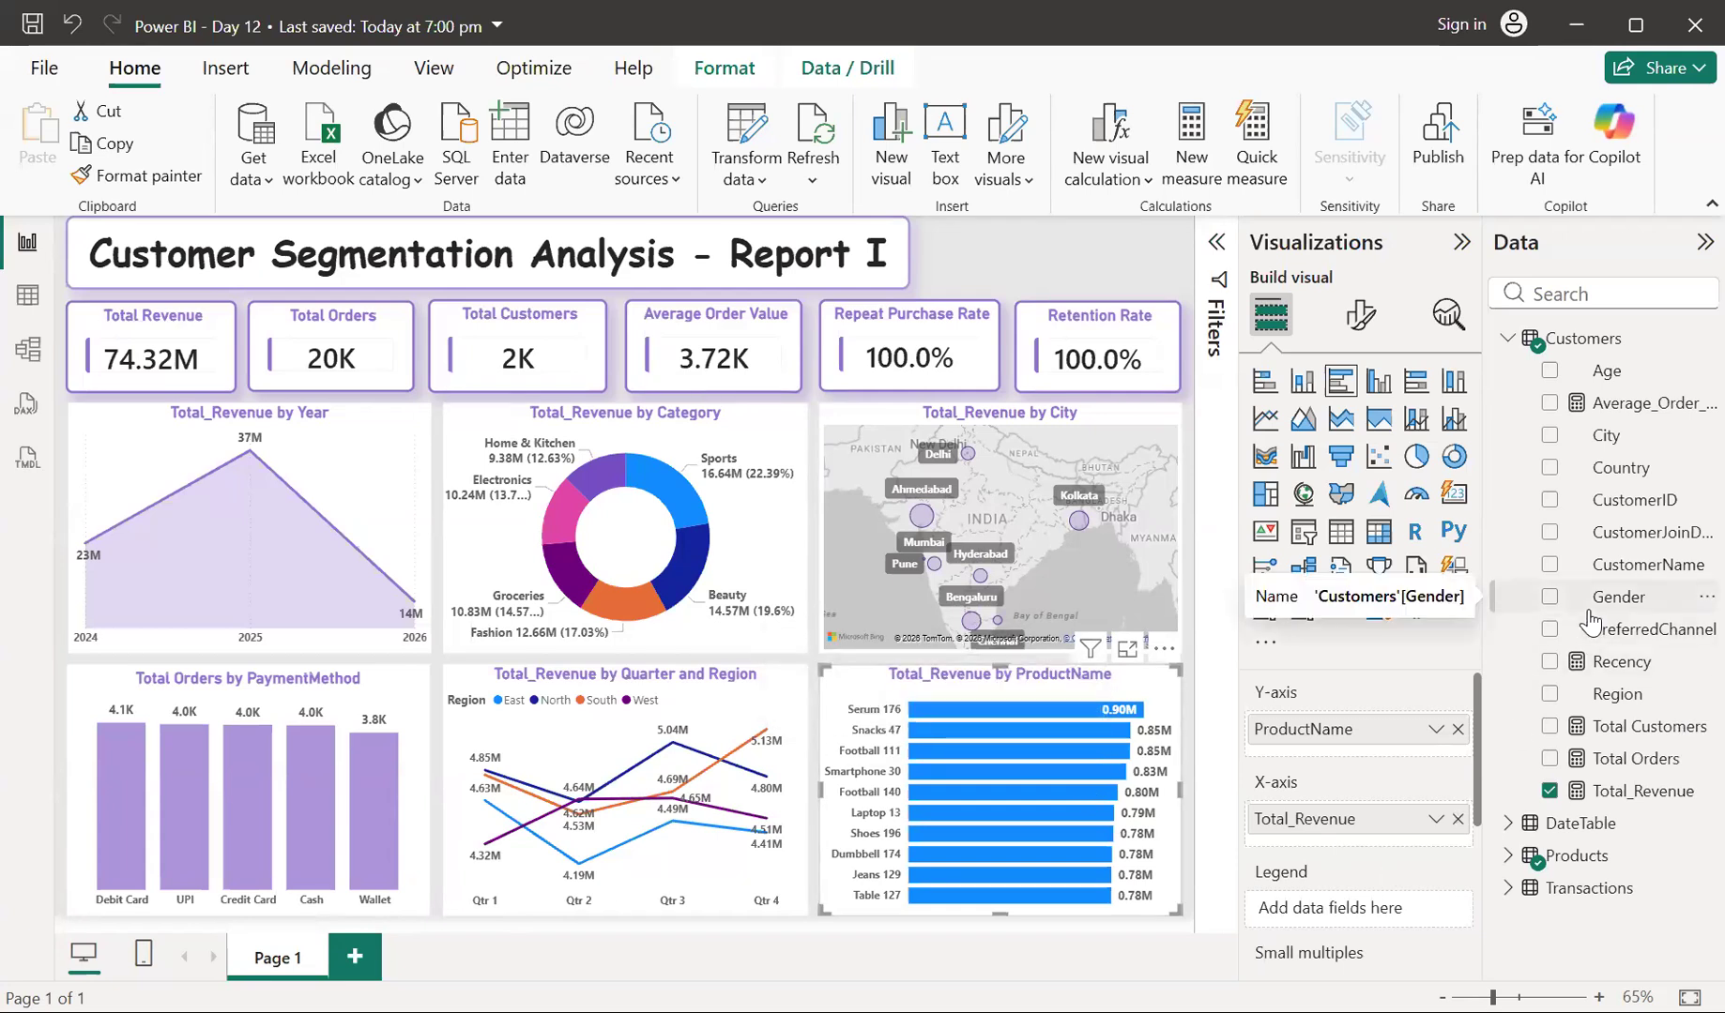
# Try Total Orders and the Transactions Quantity field in turn on the ProductName chart's X-axis in place of Total_Revenue
pyautogui.click(1457, 820)
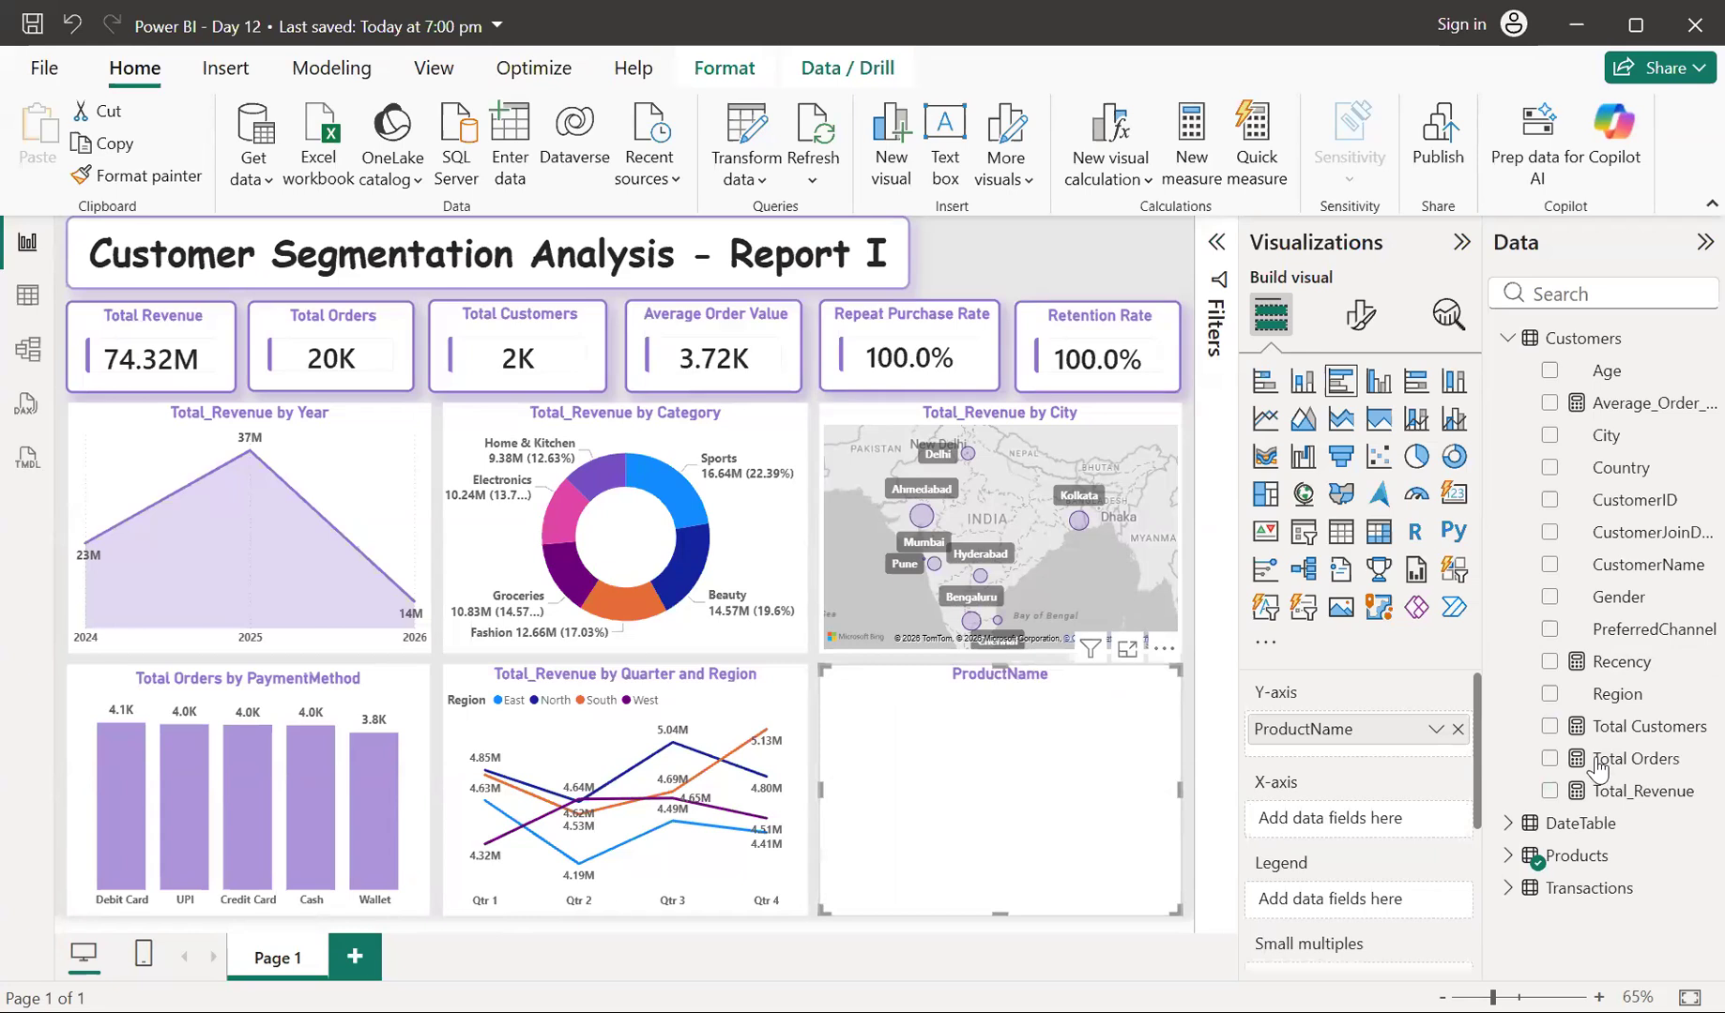
pyautogui.moveTo(1598, 768); pyautogui.dragTo(1355, 832)
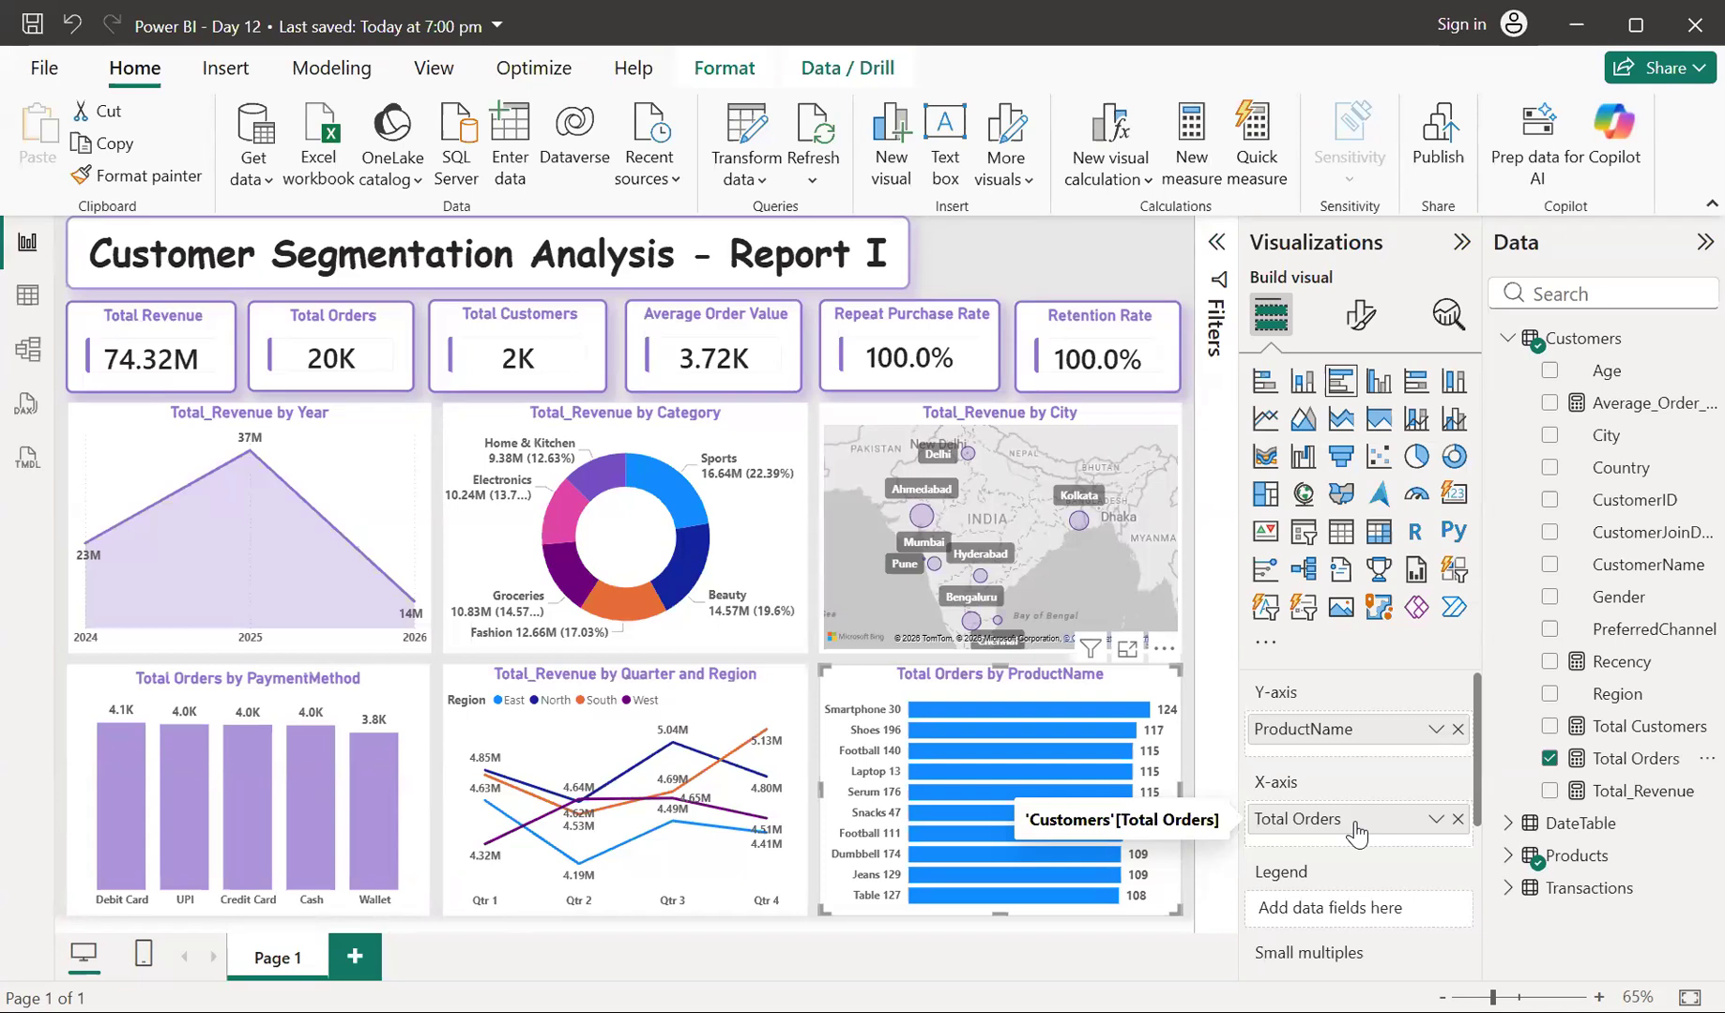
pyautogui.click(1457, 819)
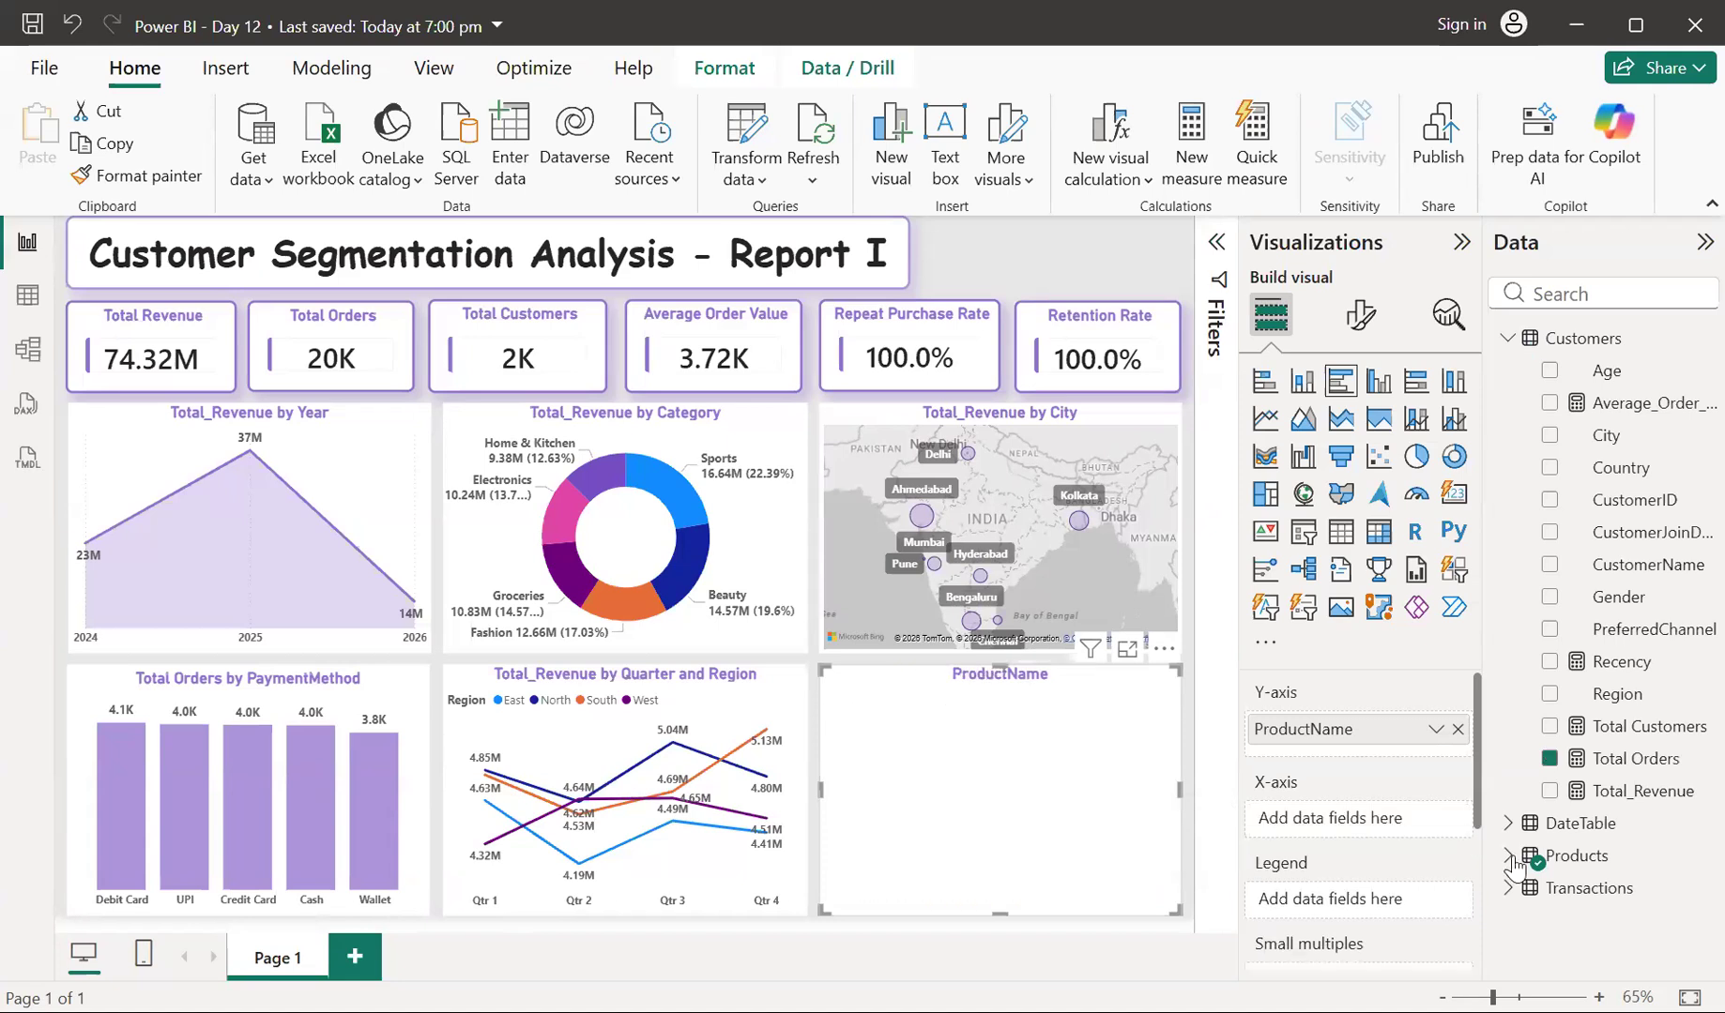
pyautogui.click(1508, 888)
pyautogui.scroll(-7, 1595, 817)
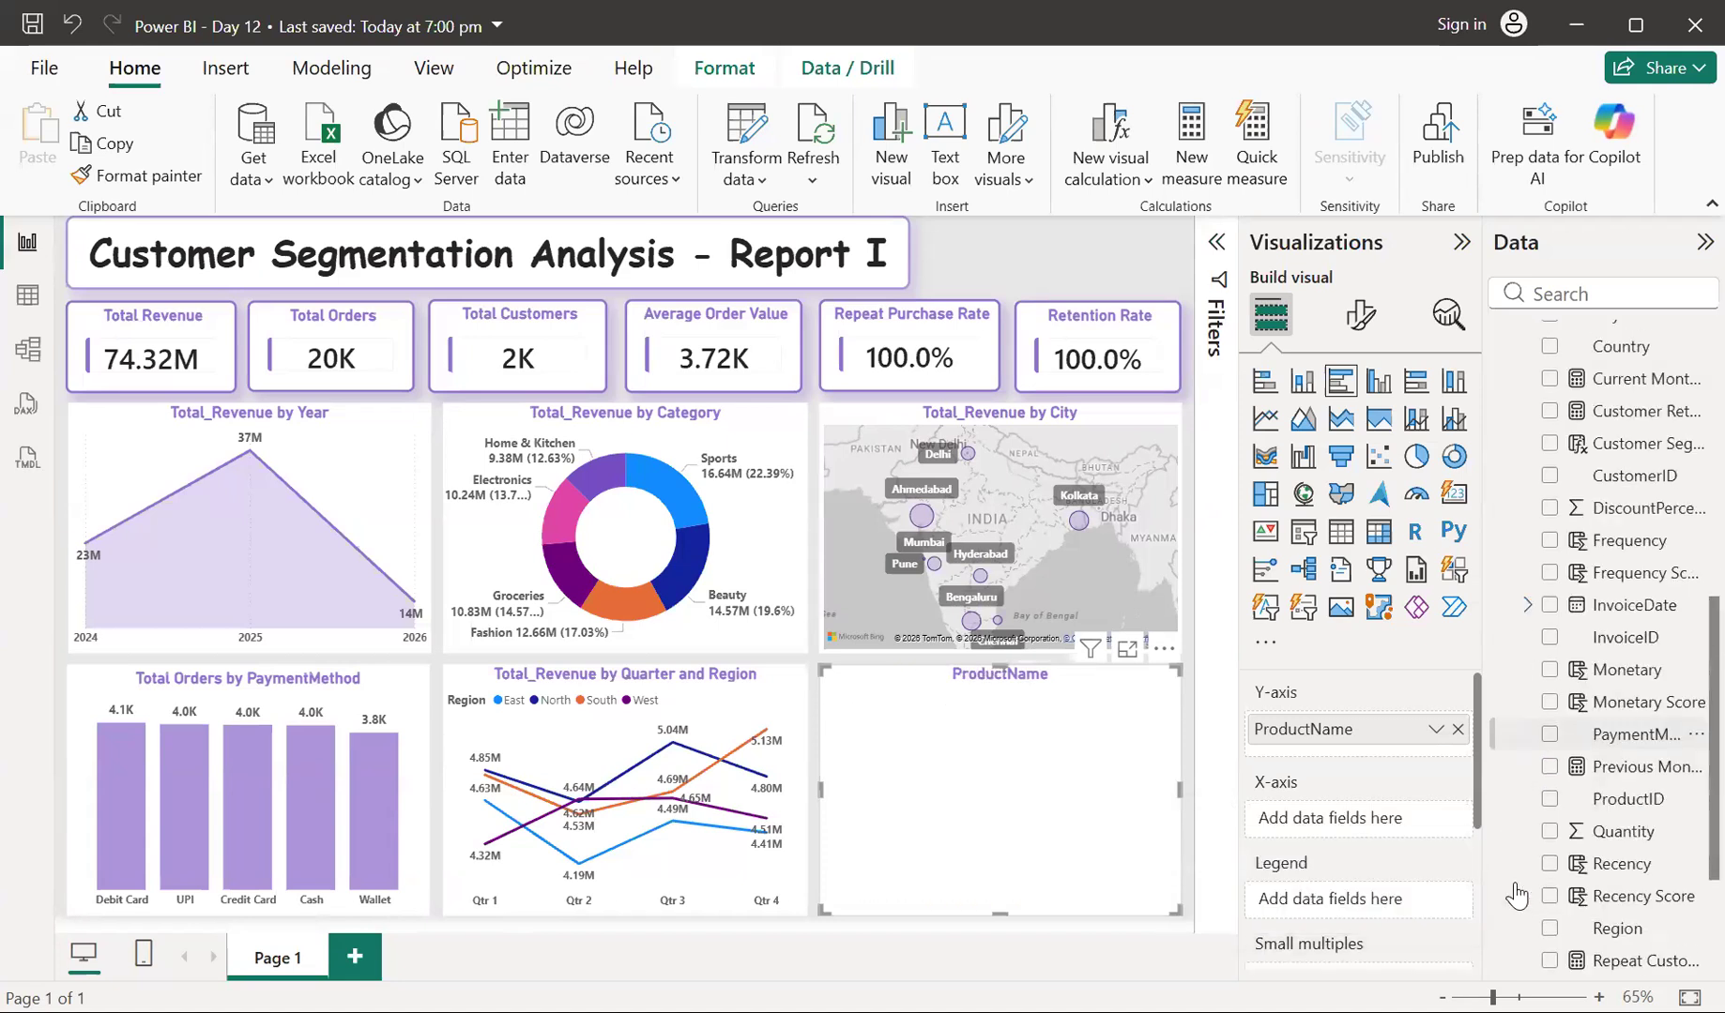
pyautogui.moveTo(1601, 818); pyautogui.dragTo(1353, 825)
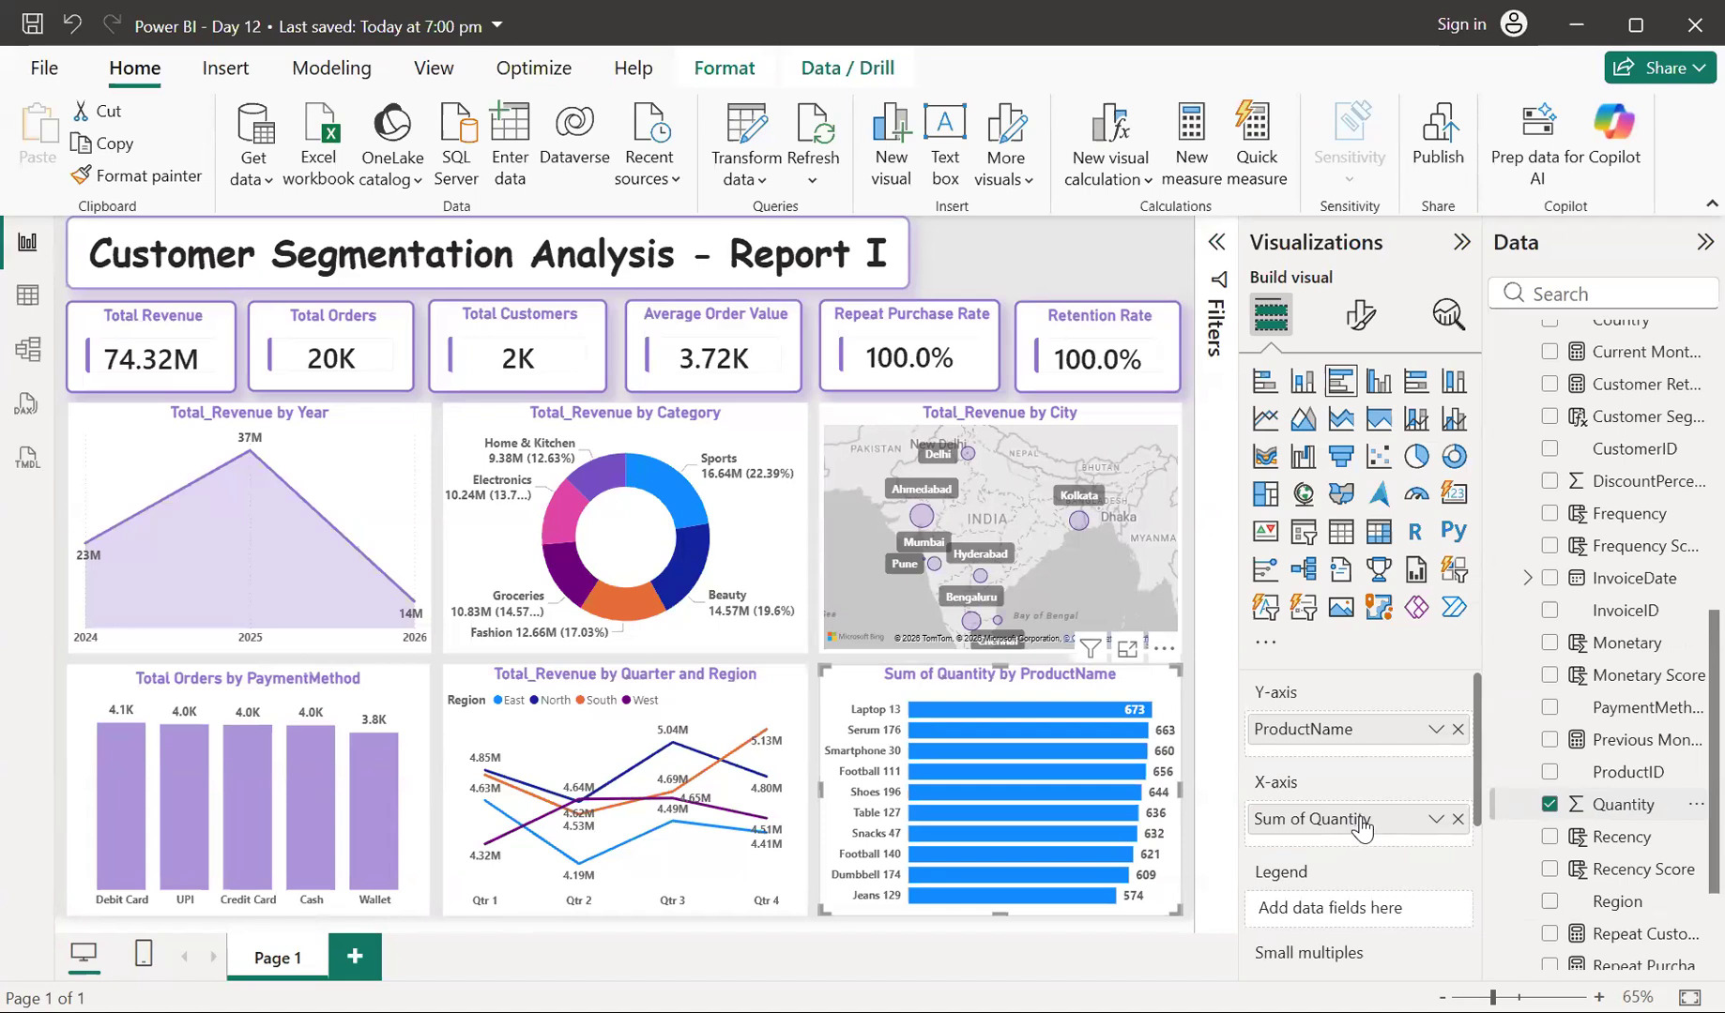
# Replace Quantity with Total_Revenue on the ProductName chart's X-axis, close the measure formula, and deselect the chart
pyautogui.click(1457, 820)
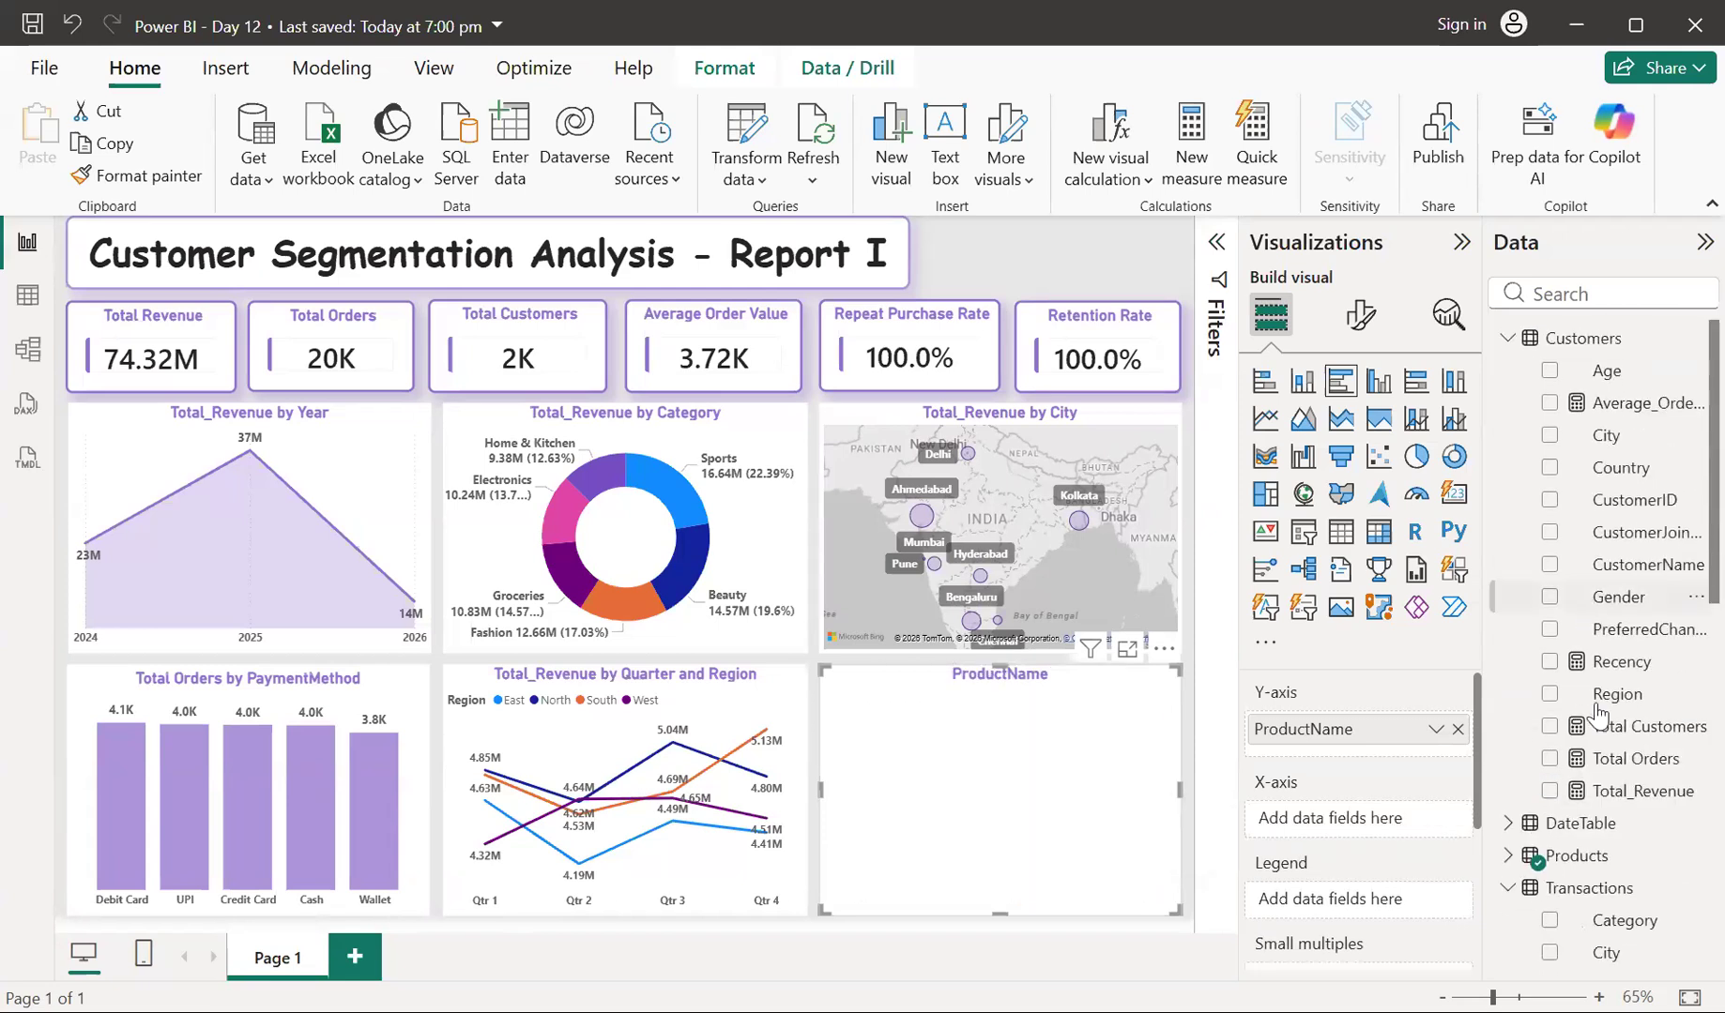
pyautogui.click(1621, 792)
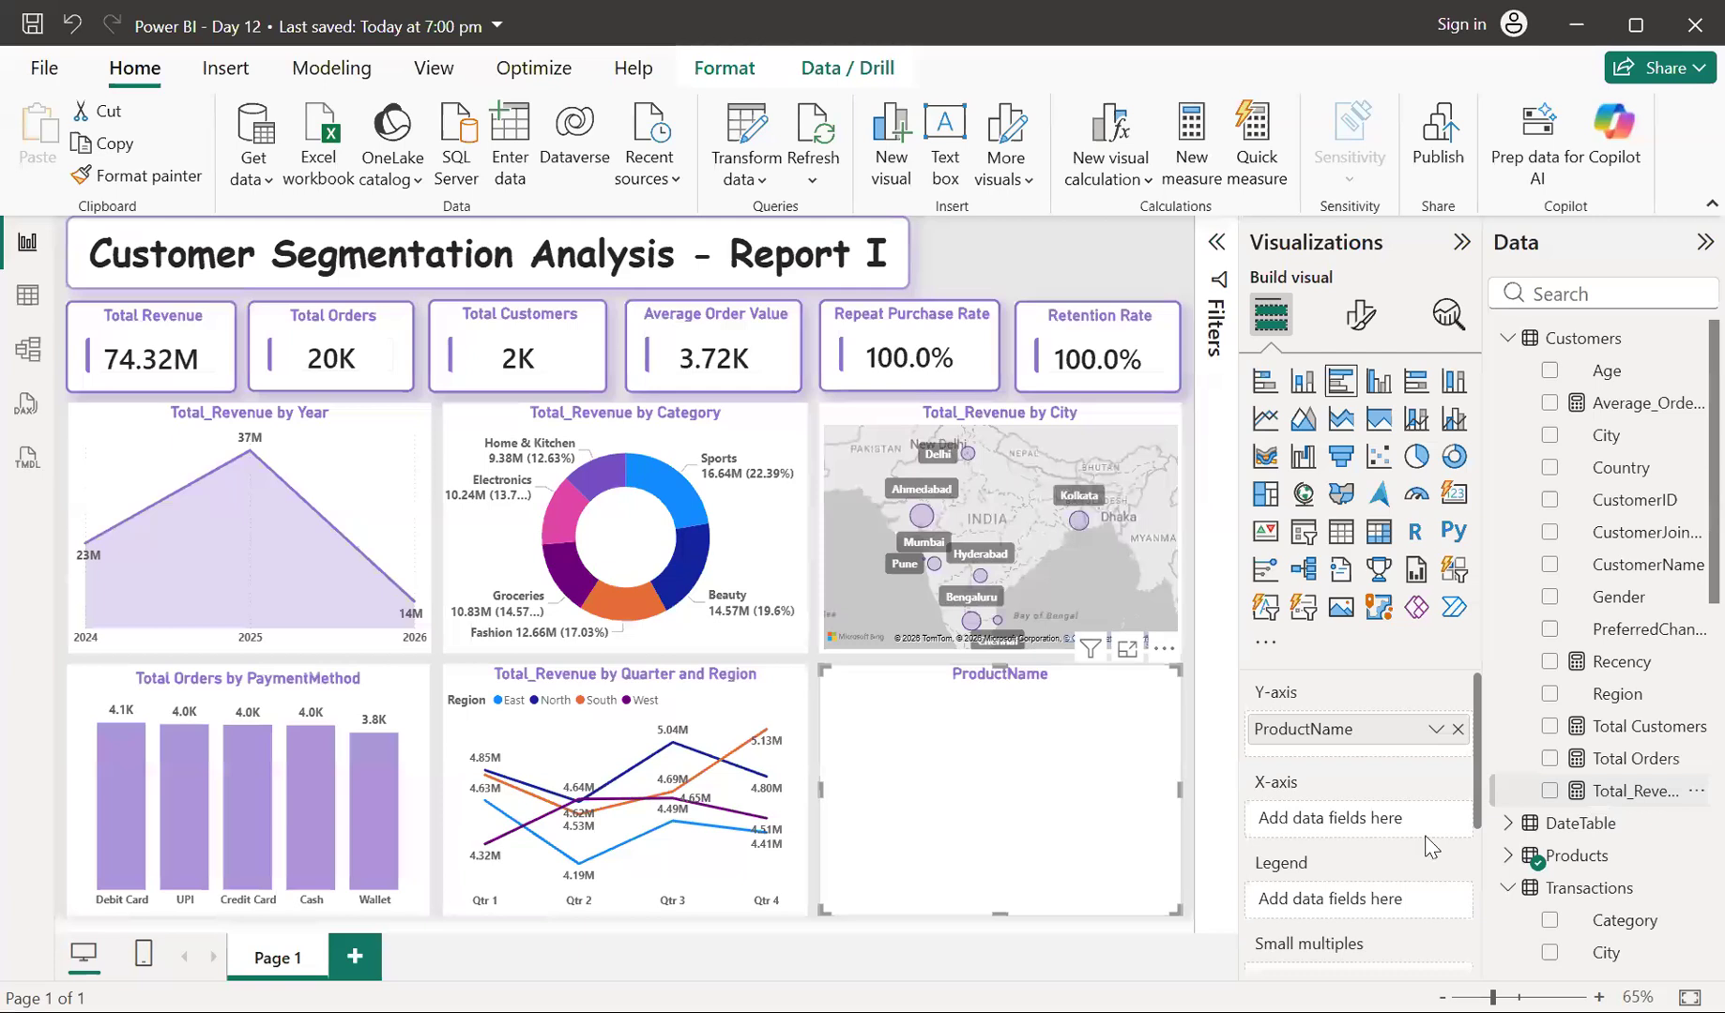
pyautogui.moveTo(1611, 802); pyautogui.dragTo(1353, 815)
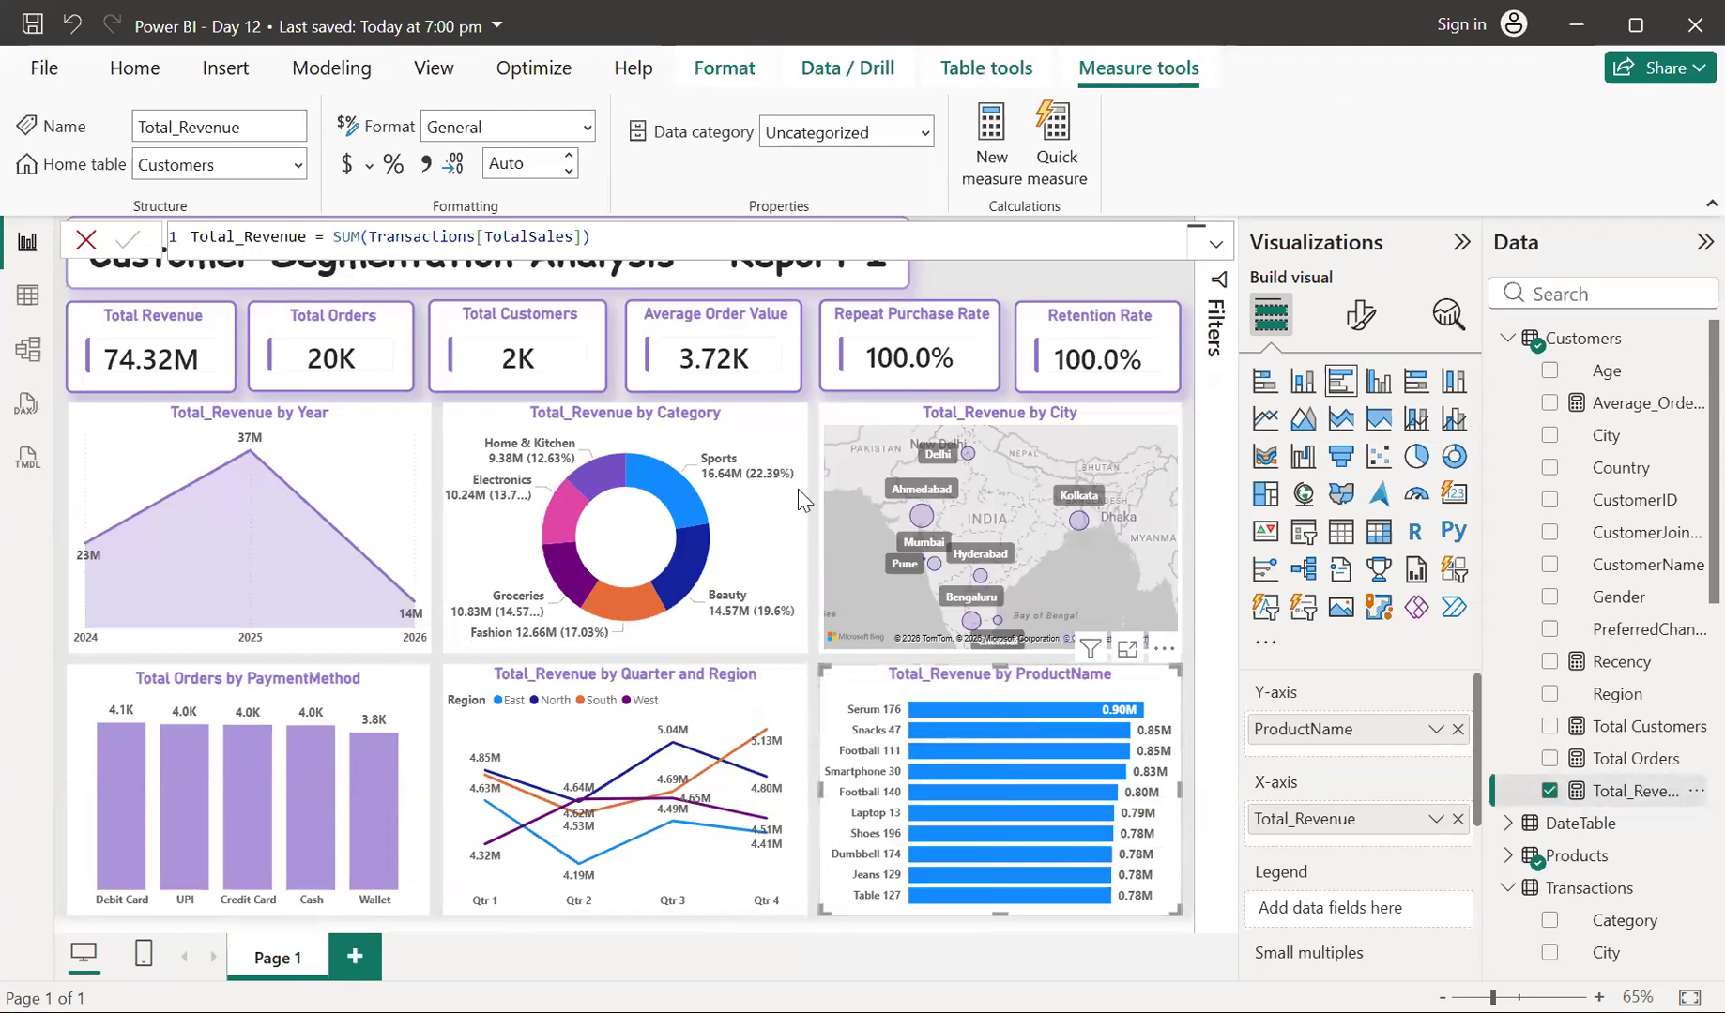
pyautogui.click(84, 246)
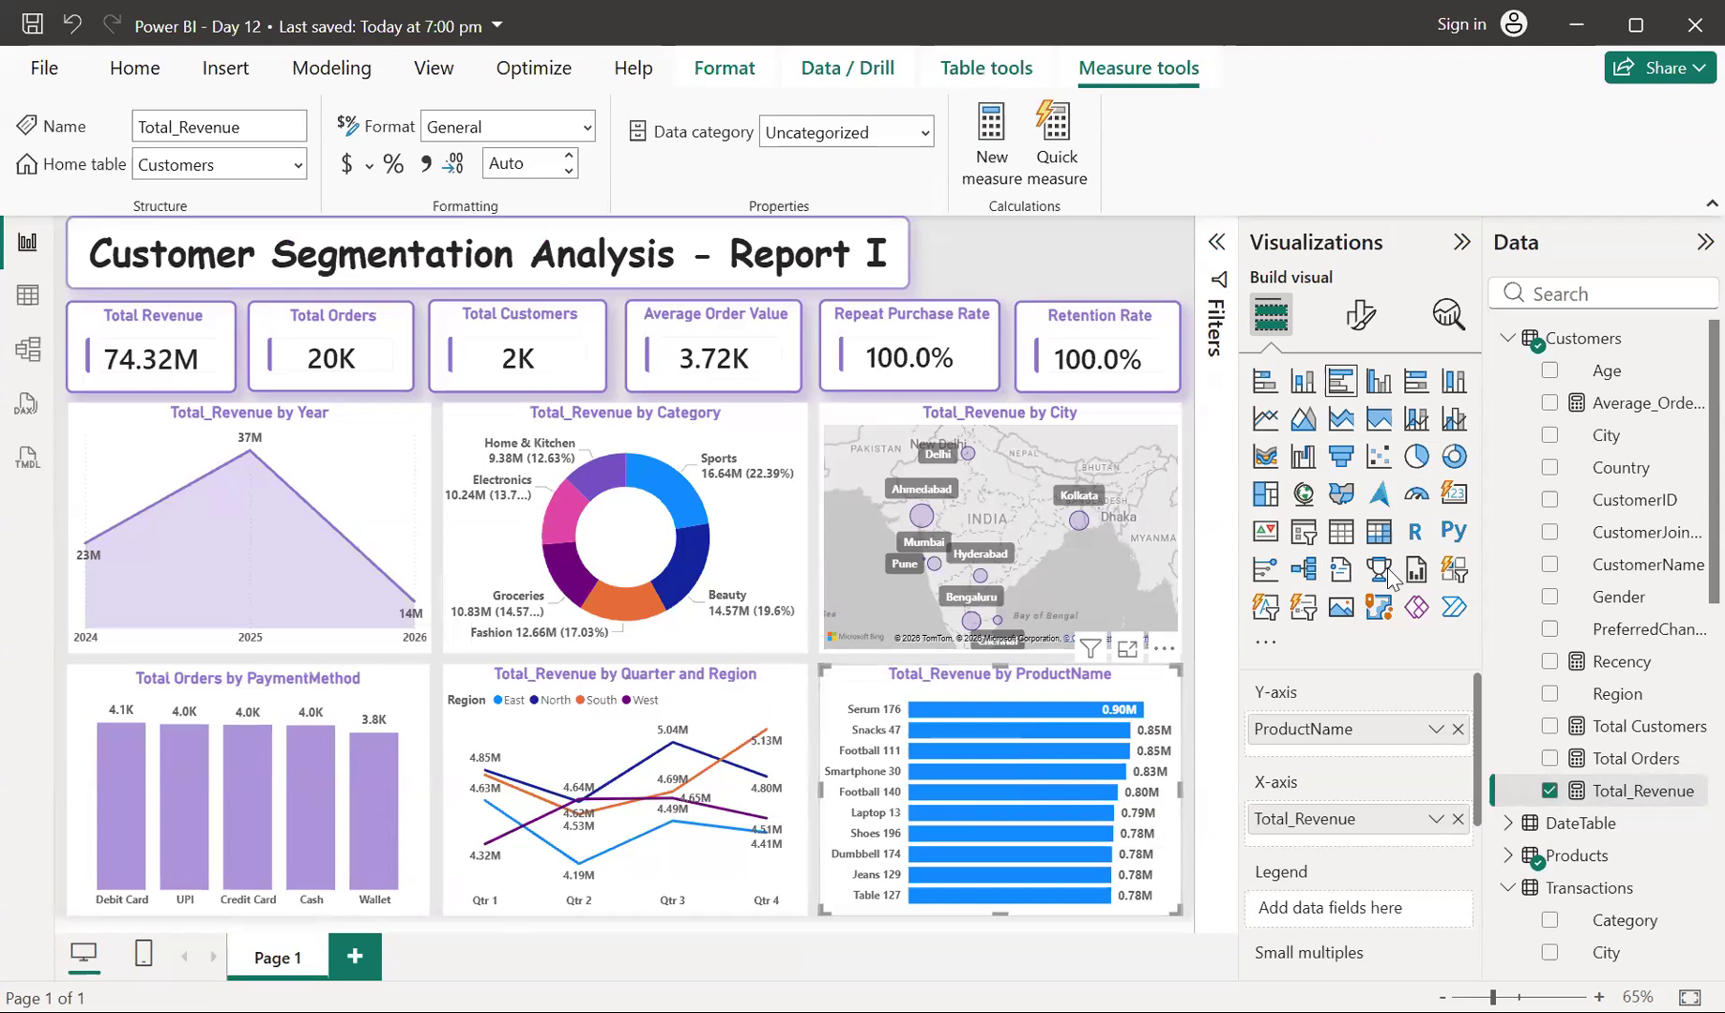
pyautogui.click(1044, 262)
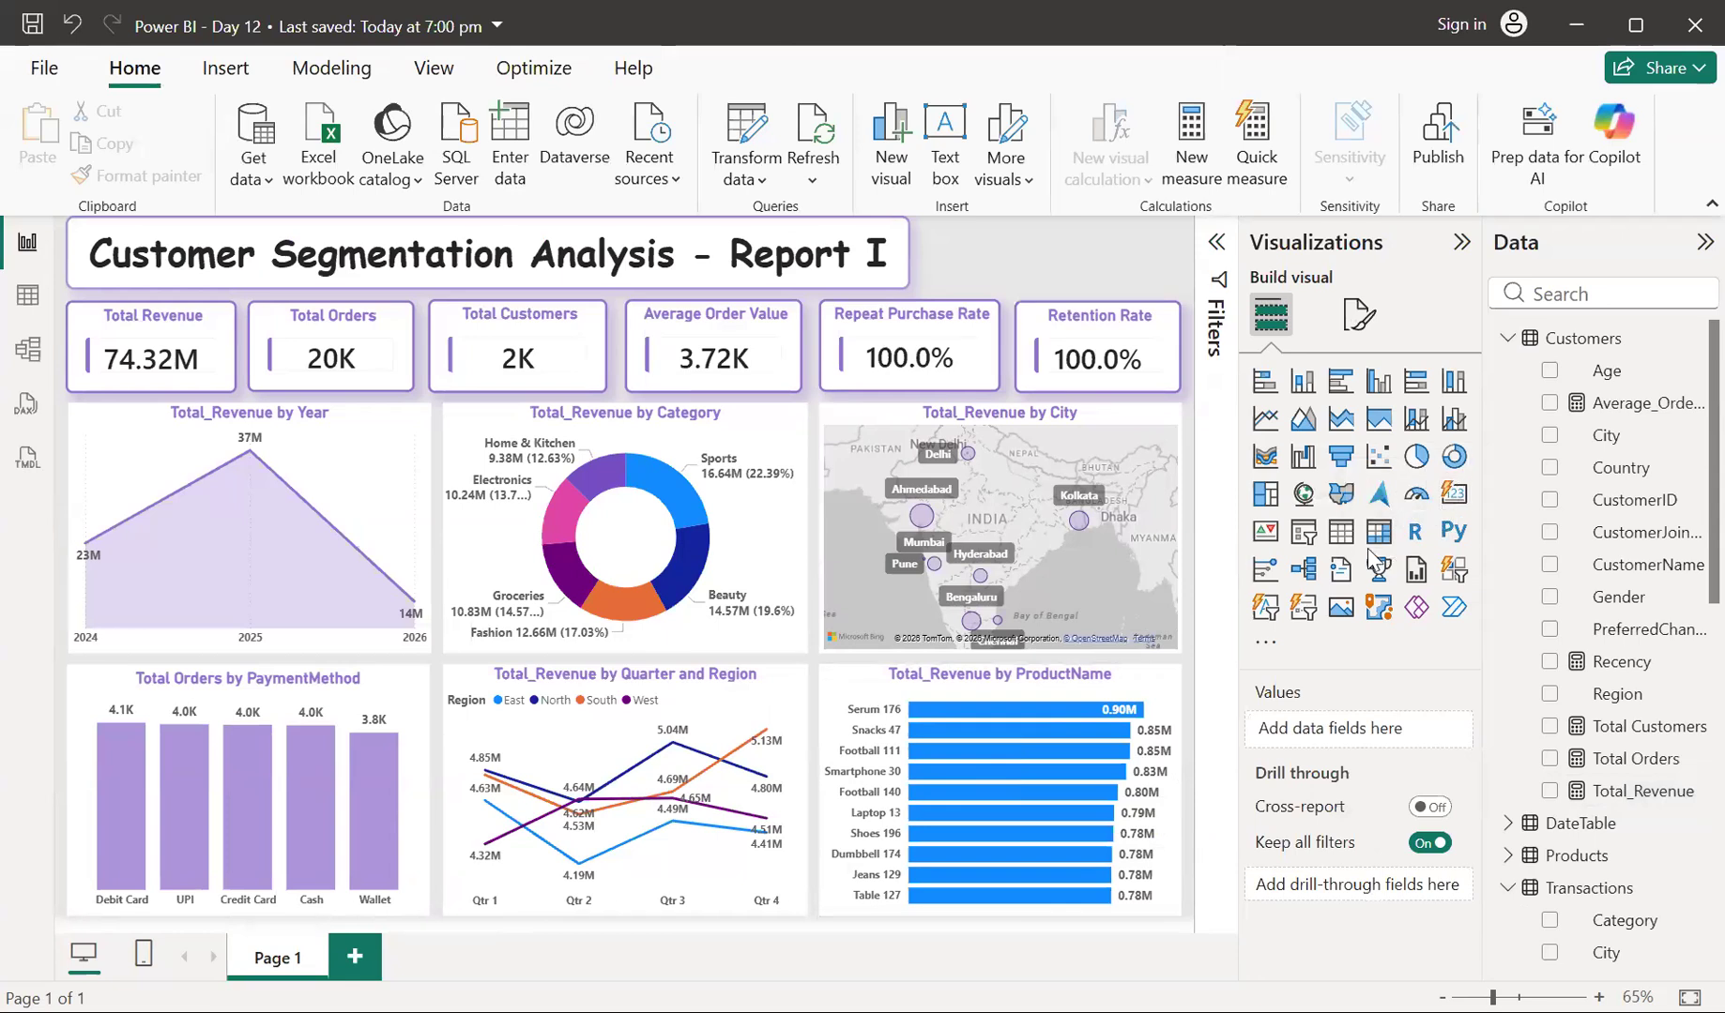
# Add a slicer and fit it into the empty space beside the report title, above the KPI cards
pyautogui.click(1309, 546)
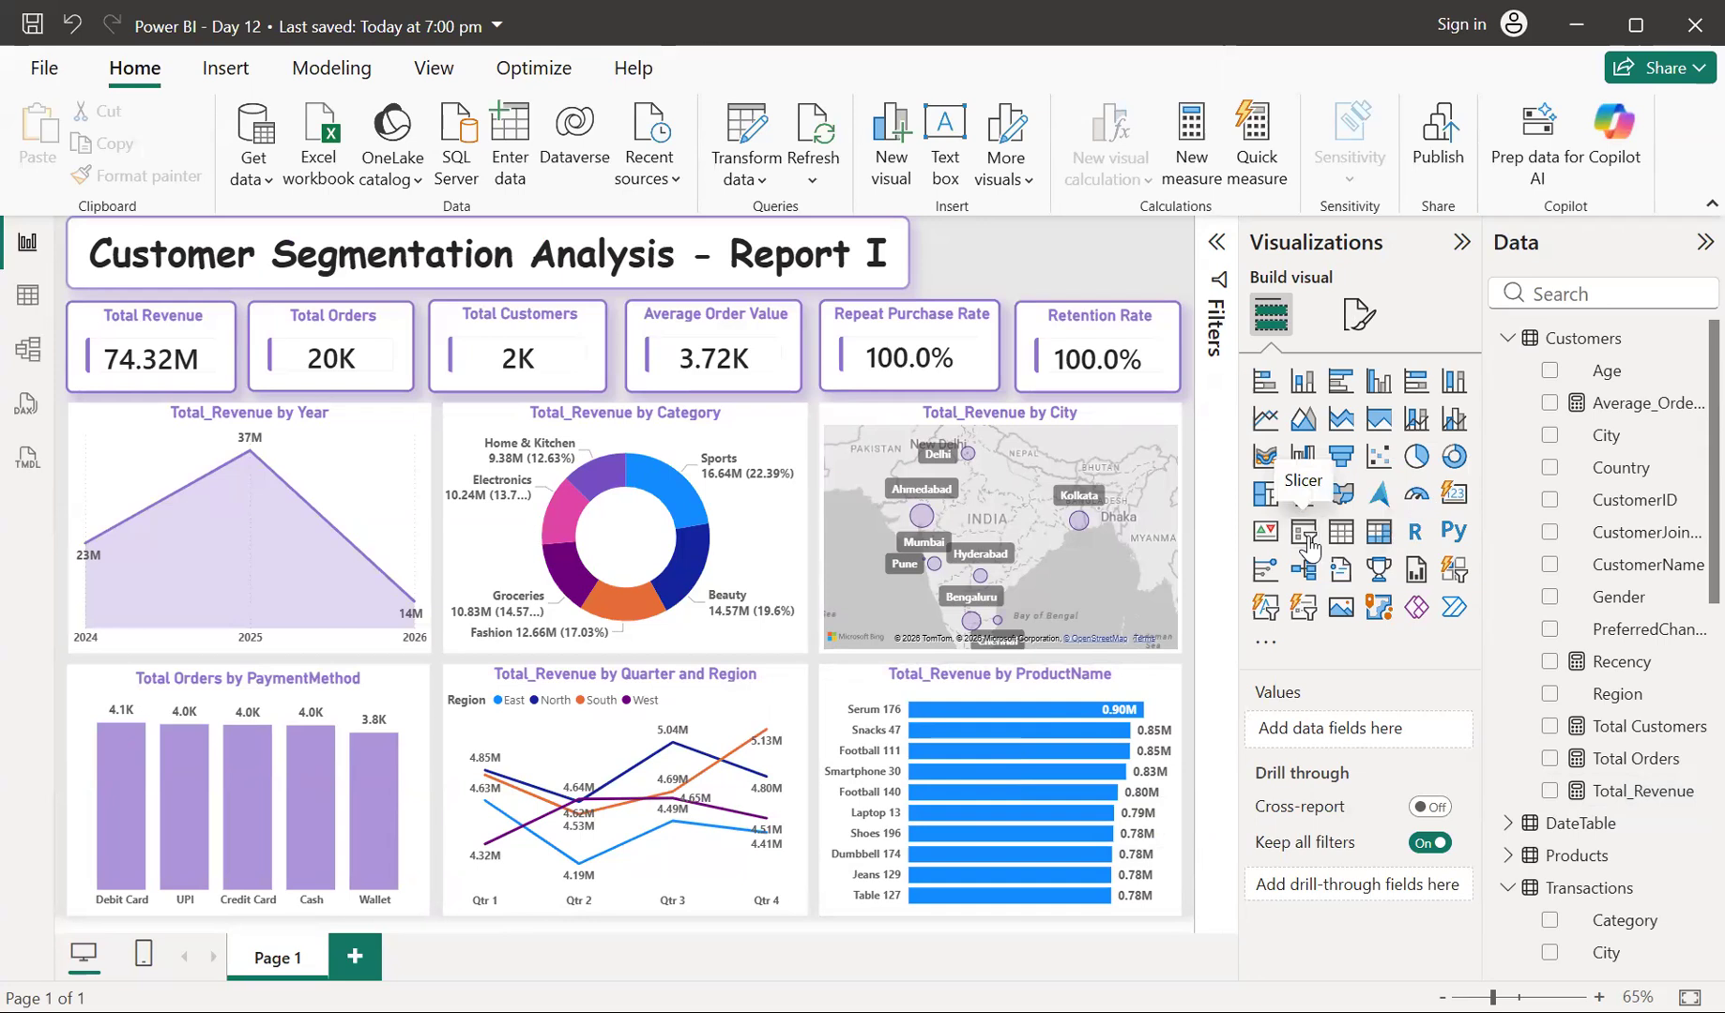
pyautogui.moveTo(536, 354); pyautogui.dragTo(1084, 265)
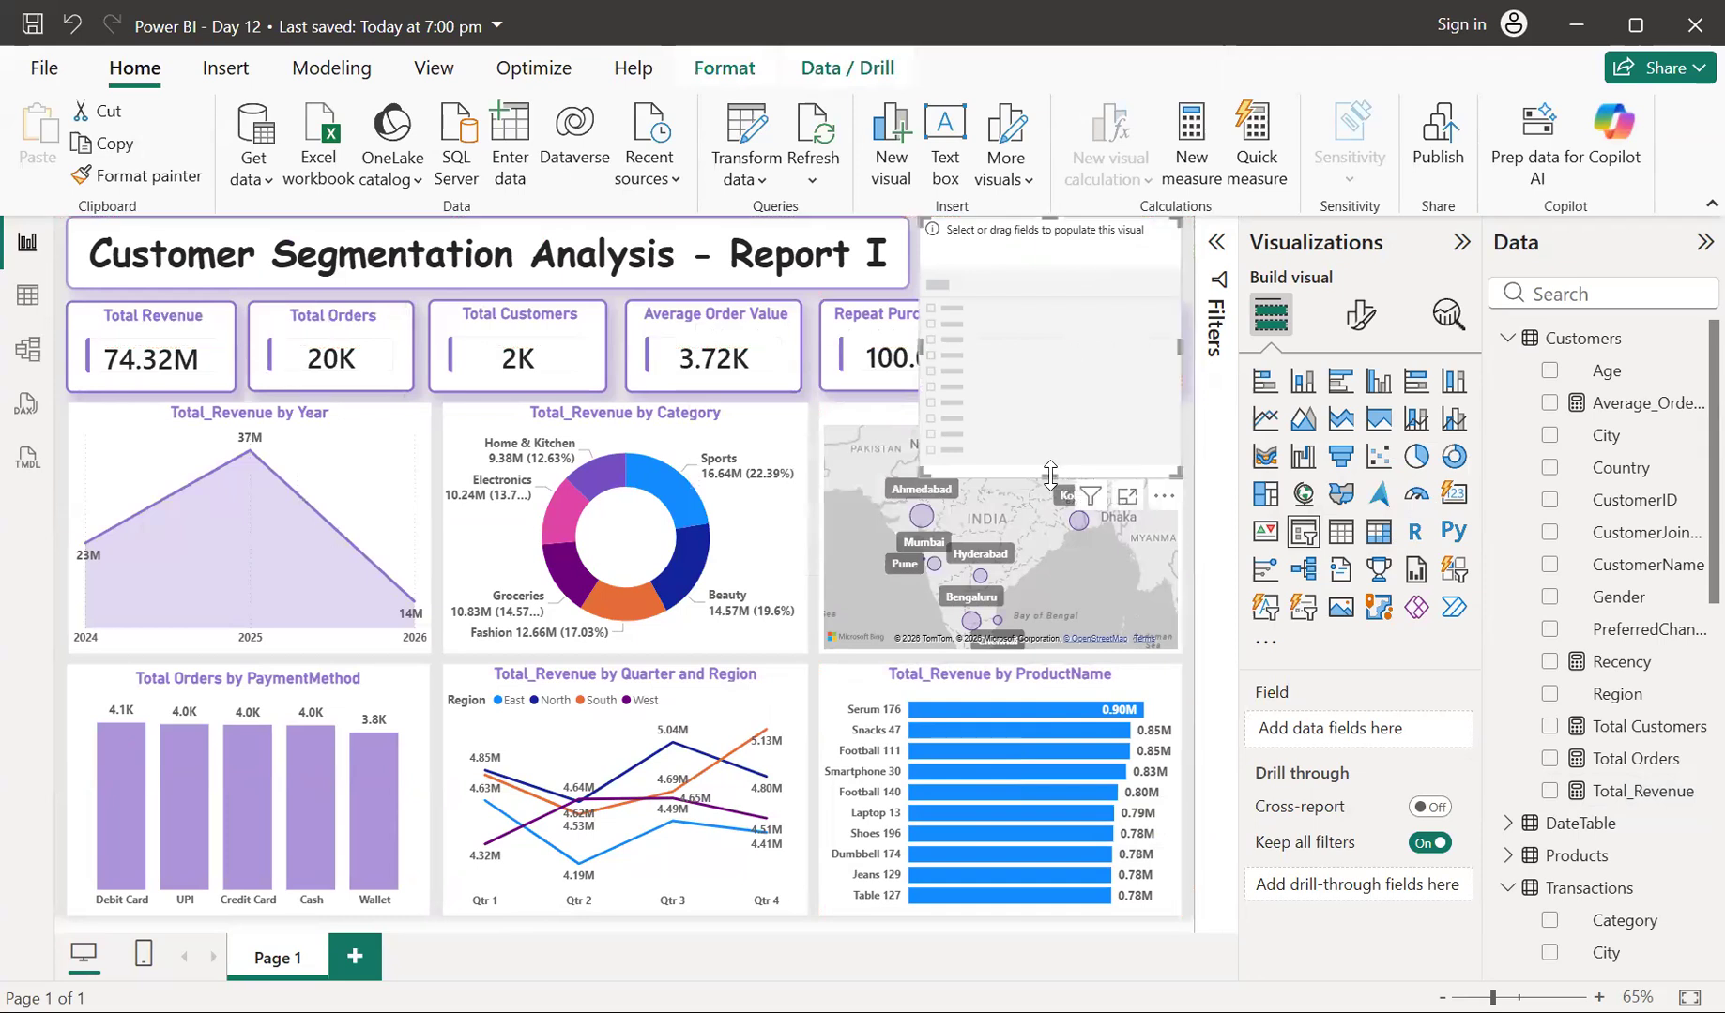
pyautogui.moveTo(1049, 476); pyautogui.dragTo(1052, 284)
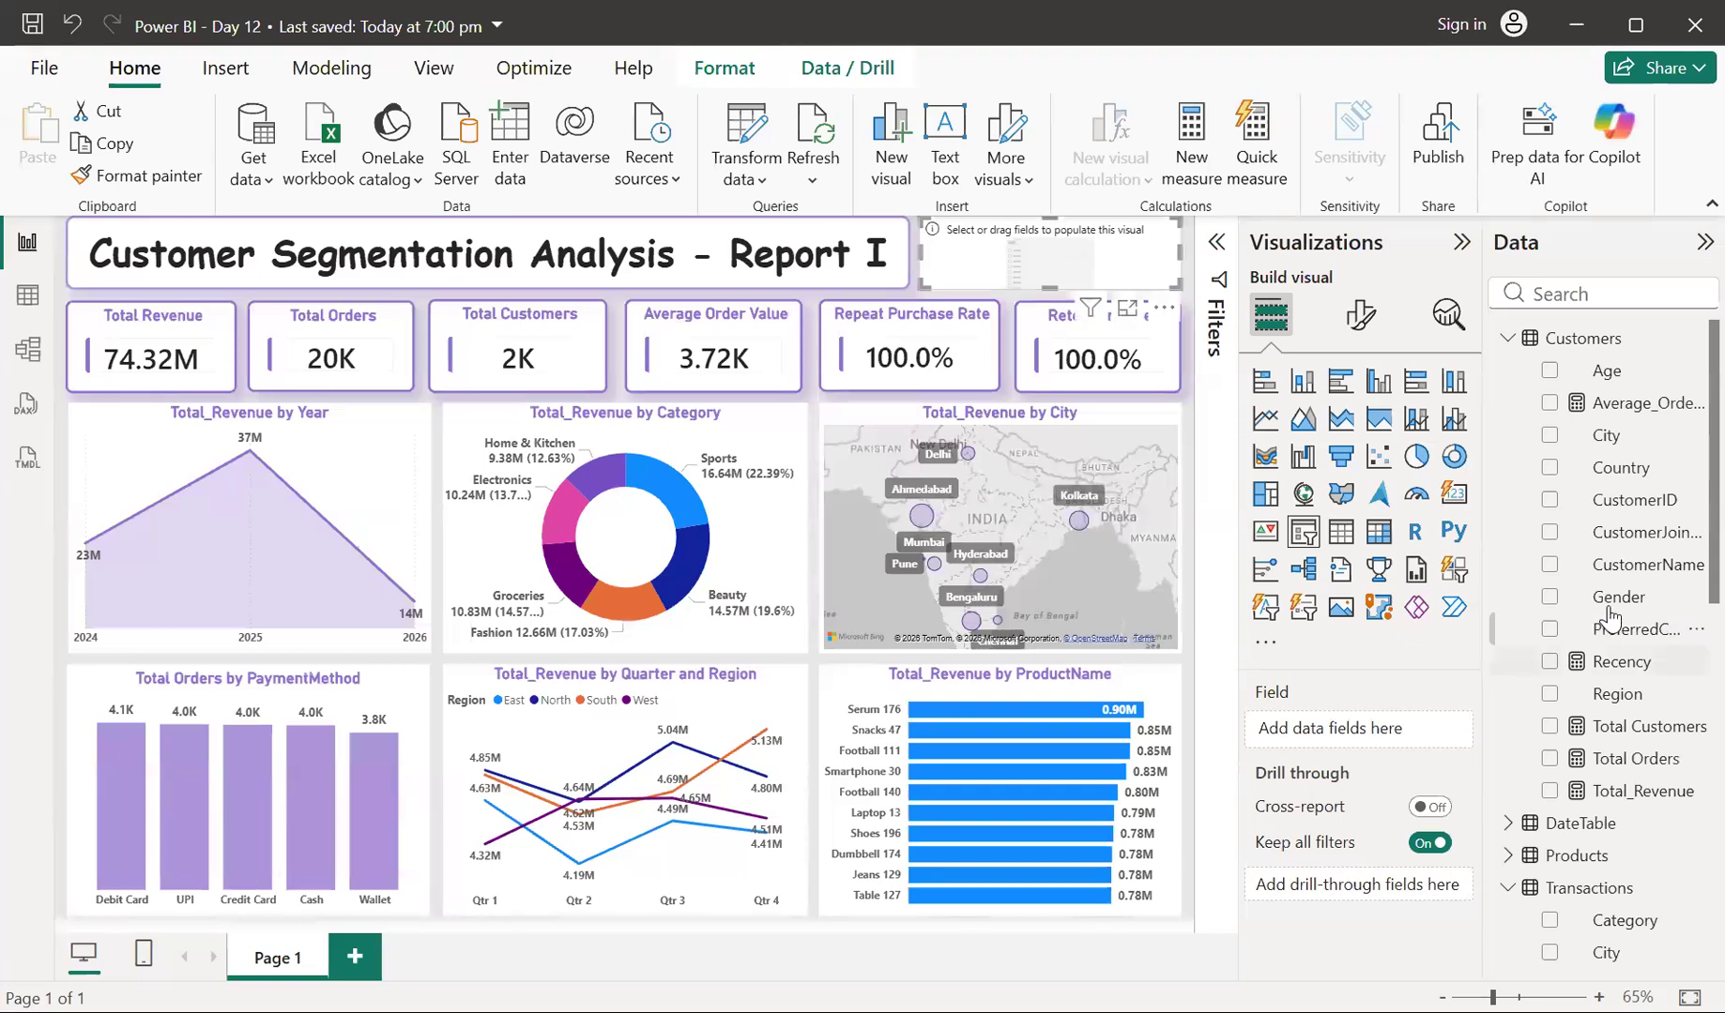
# Assign the SalesChannel field of the Transactions table to the new slicer
pyautogui.click(1507, 337)
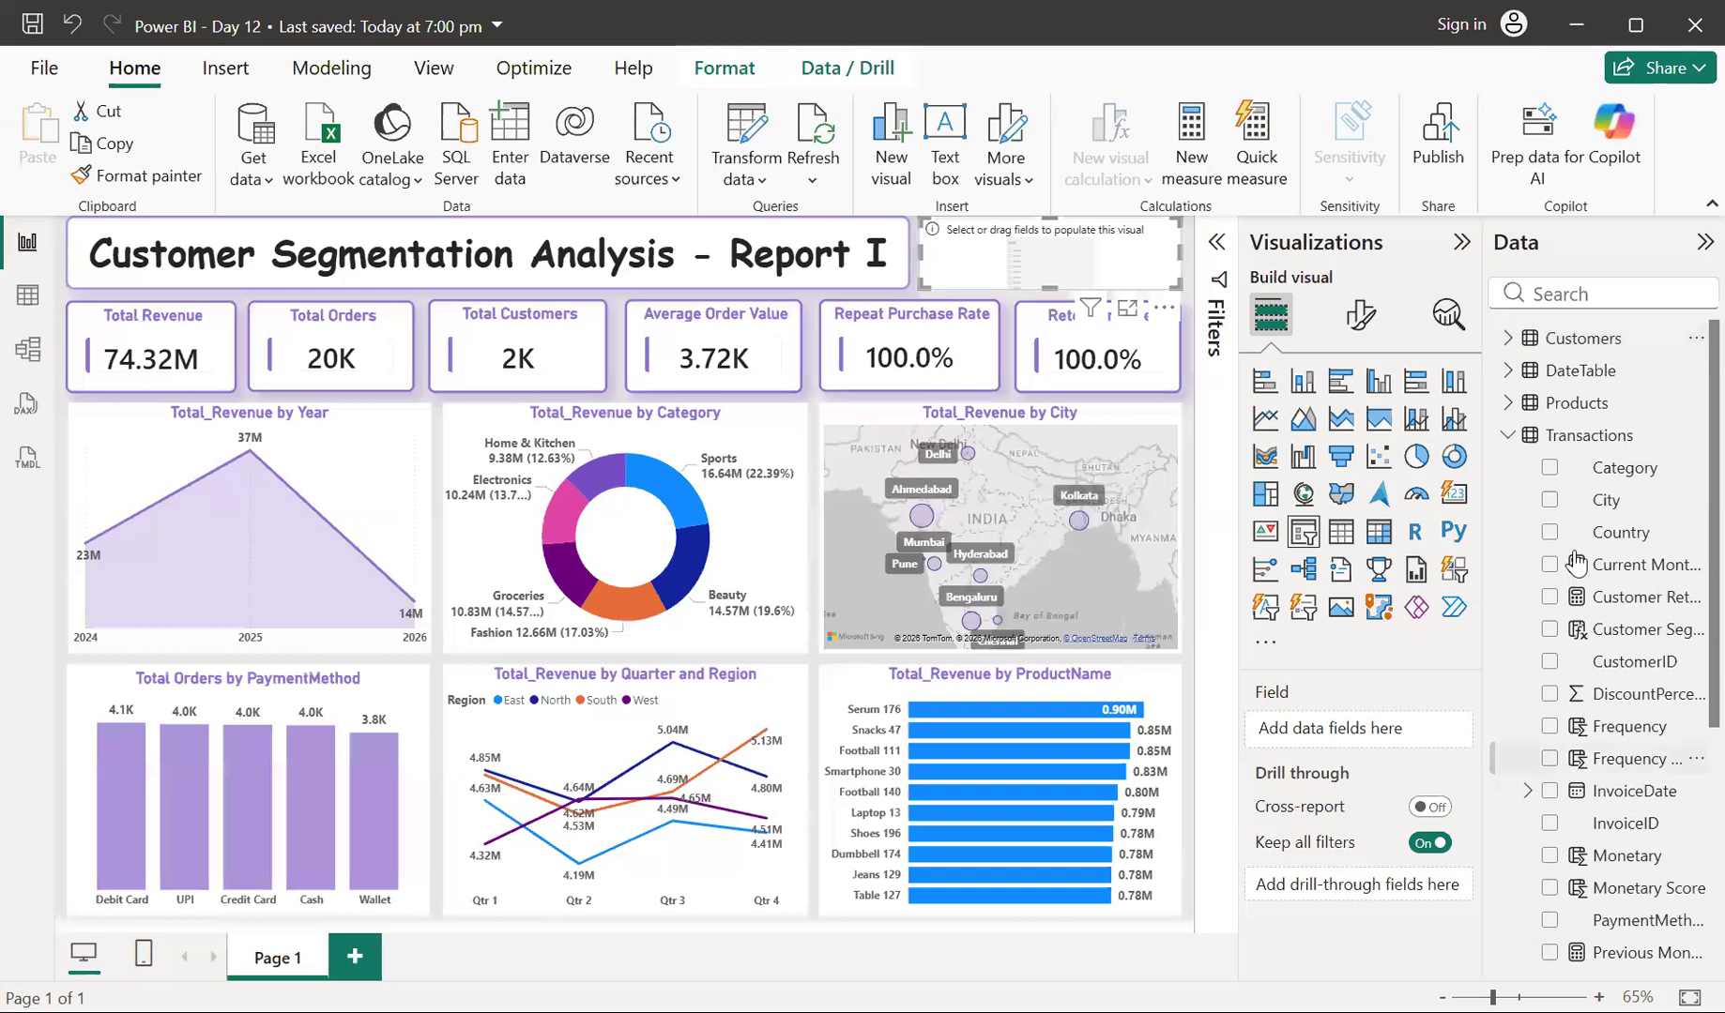
pyautogui.scroll(-4, 1623, 778)
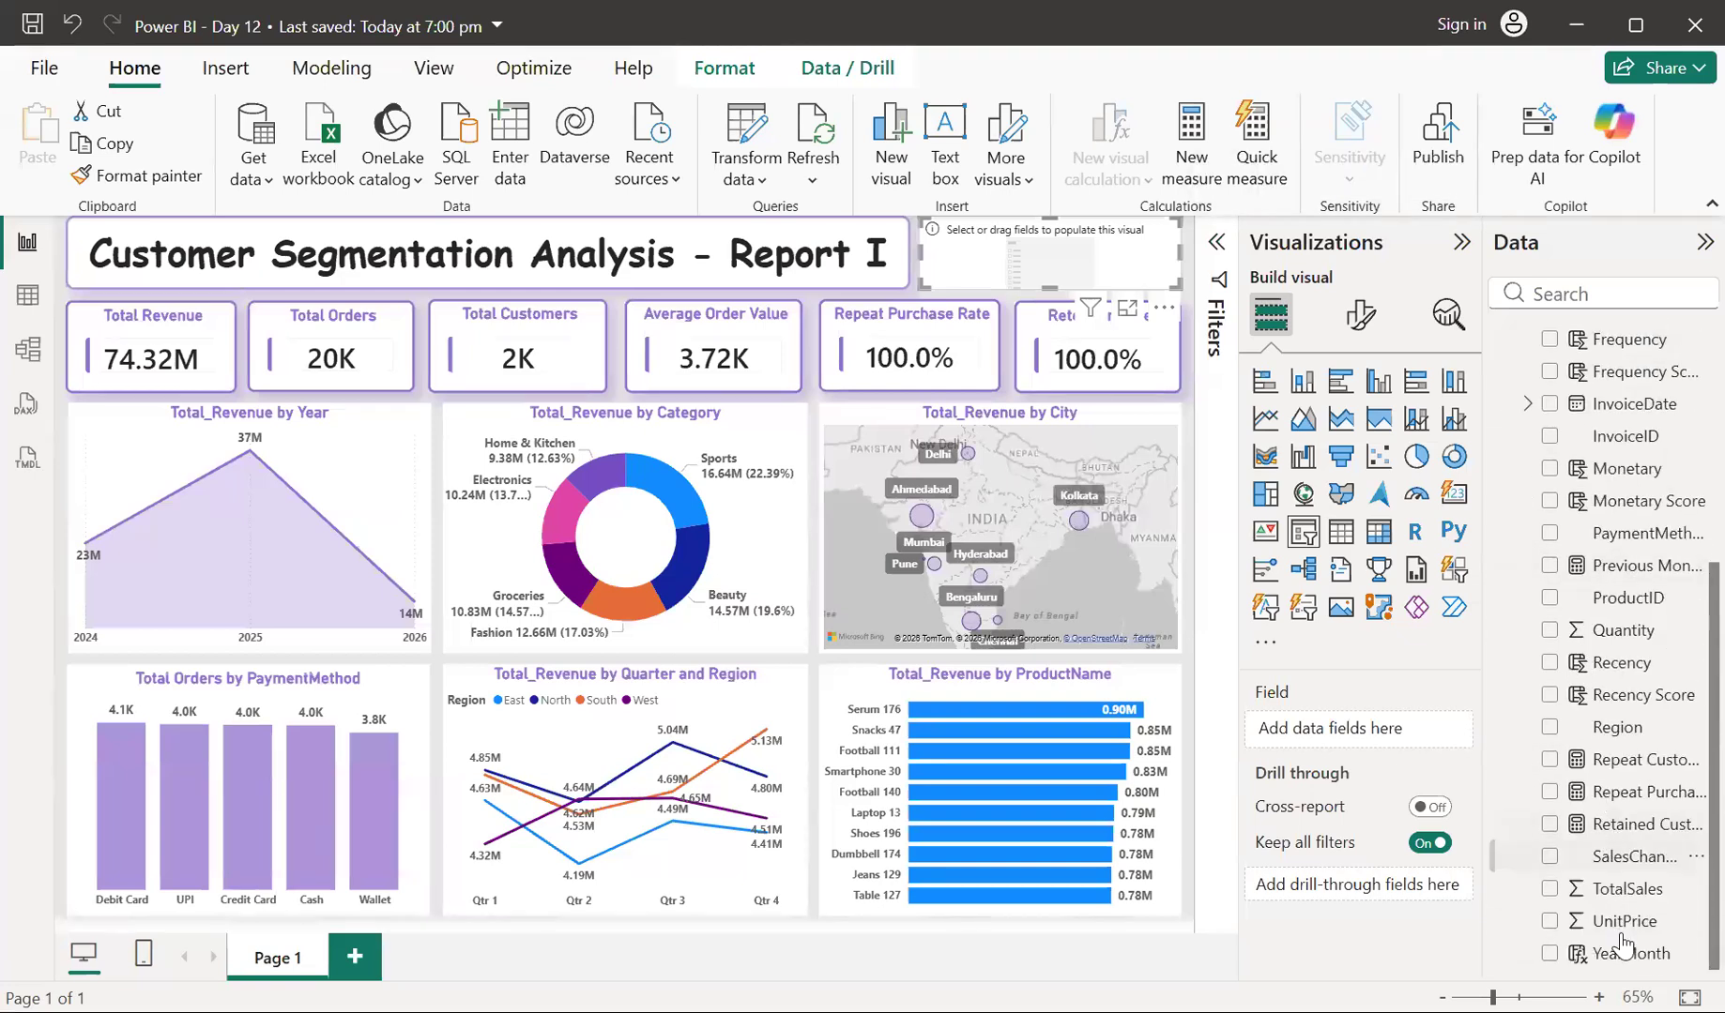
pyautogui.moveTo(1635, 870); pyautogui.dragTo(1351, 730)
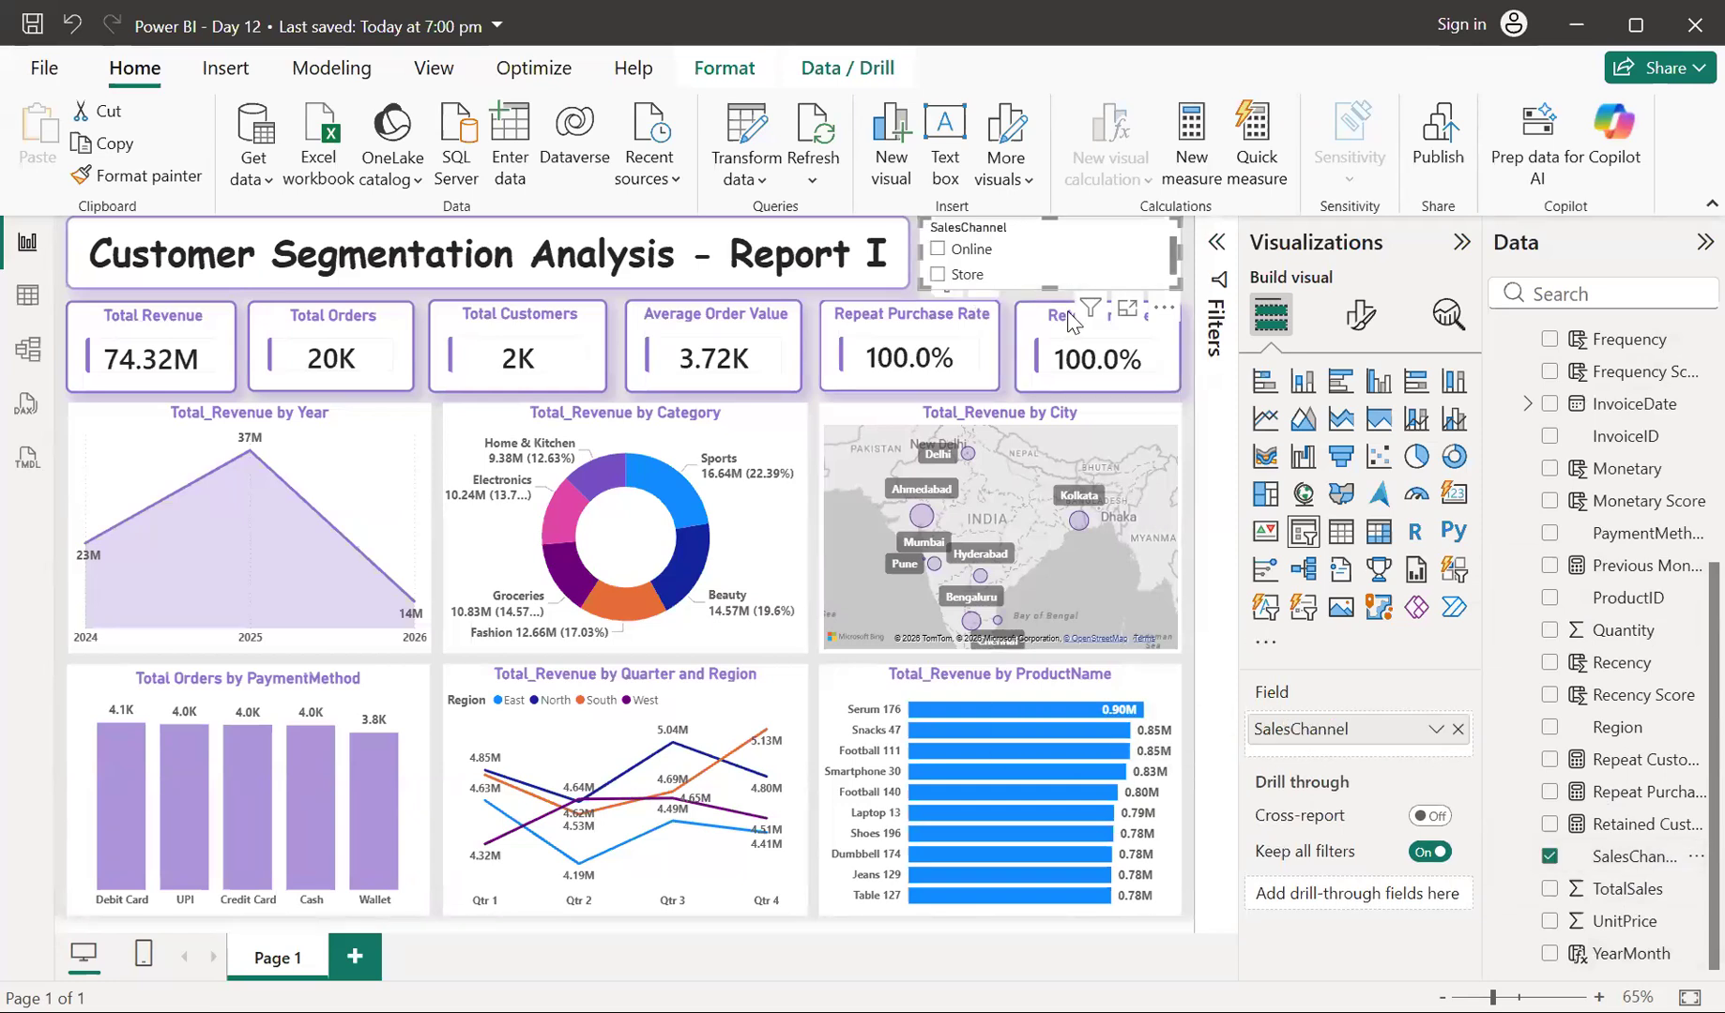
# Copy the formatting of the Repeat Purchase Rate card to the SalesChannel slicer with Format painter
pyautogui.click(831, 338)
pyautogui.click(176, 179)
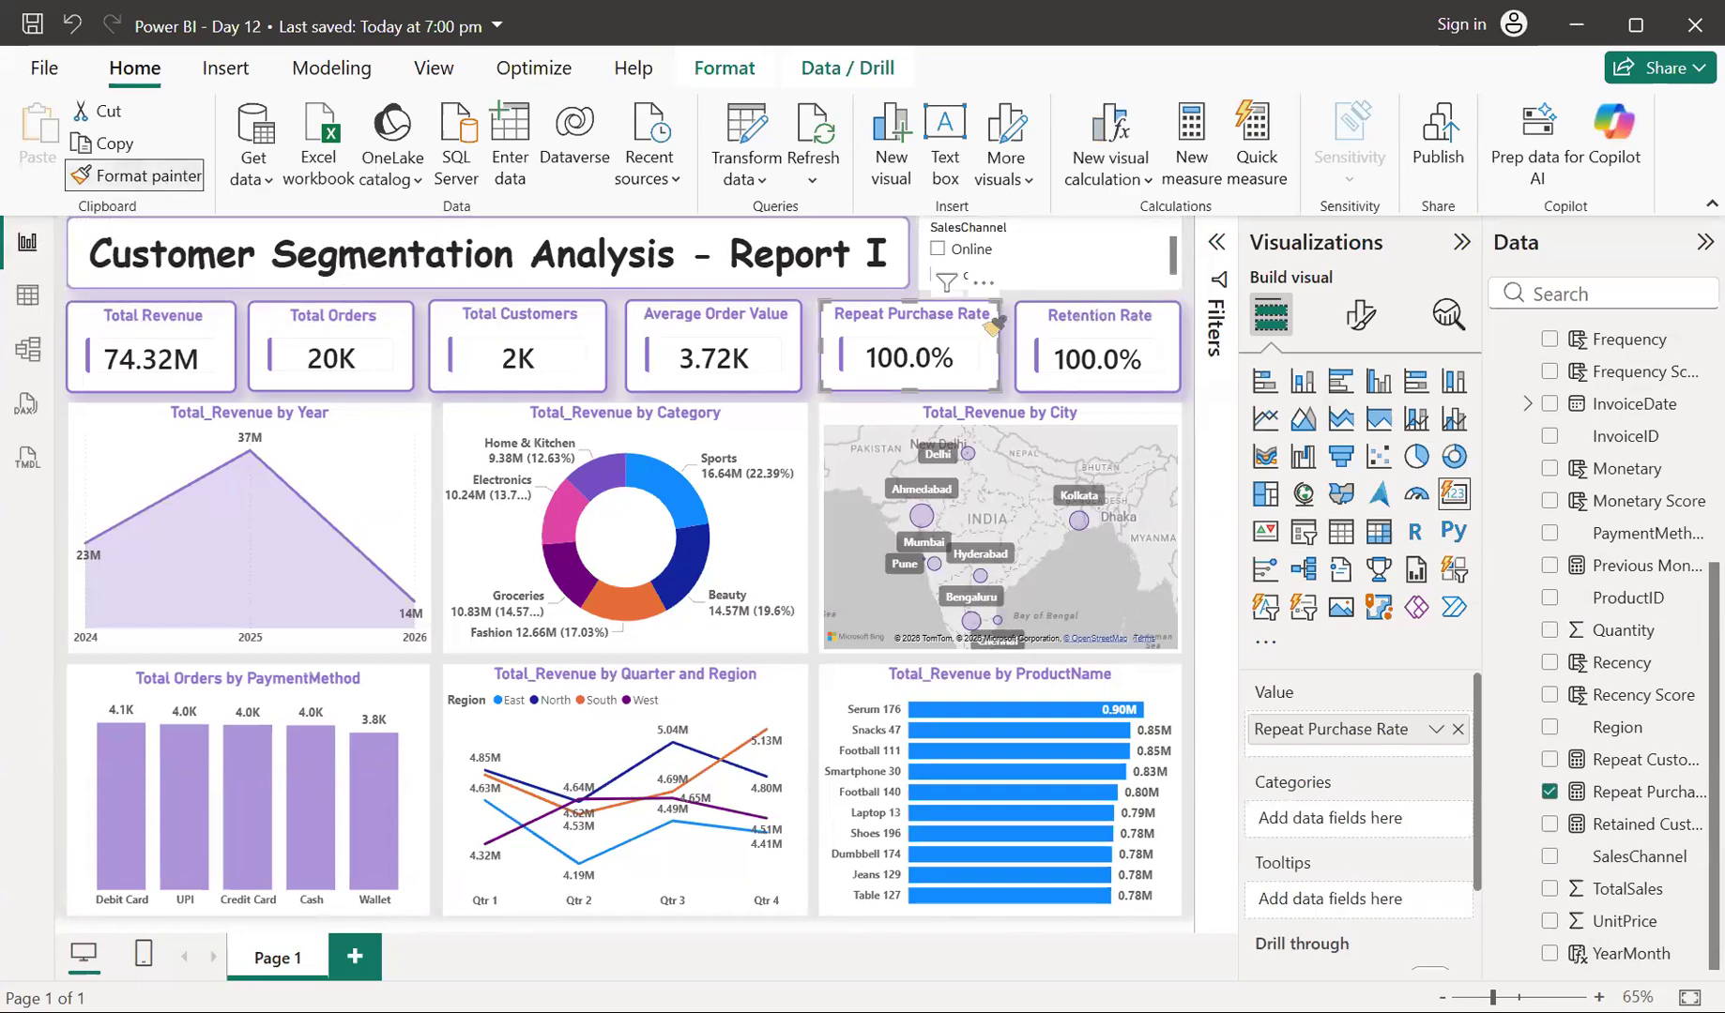
pyautogui.click(1116, 239)
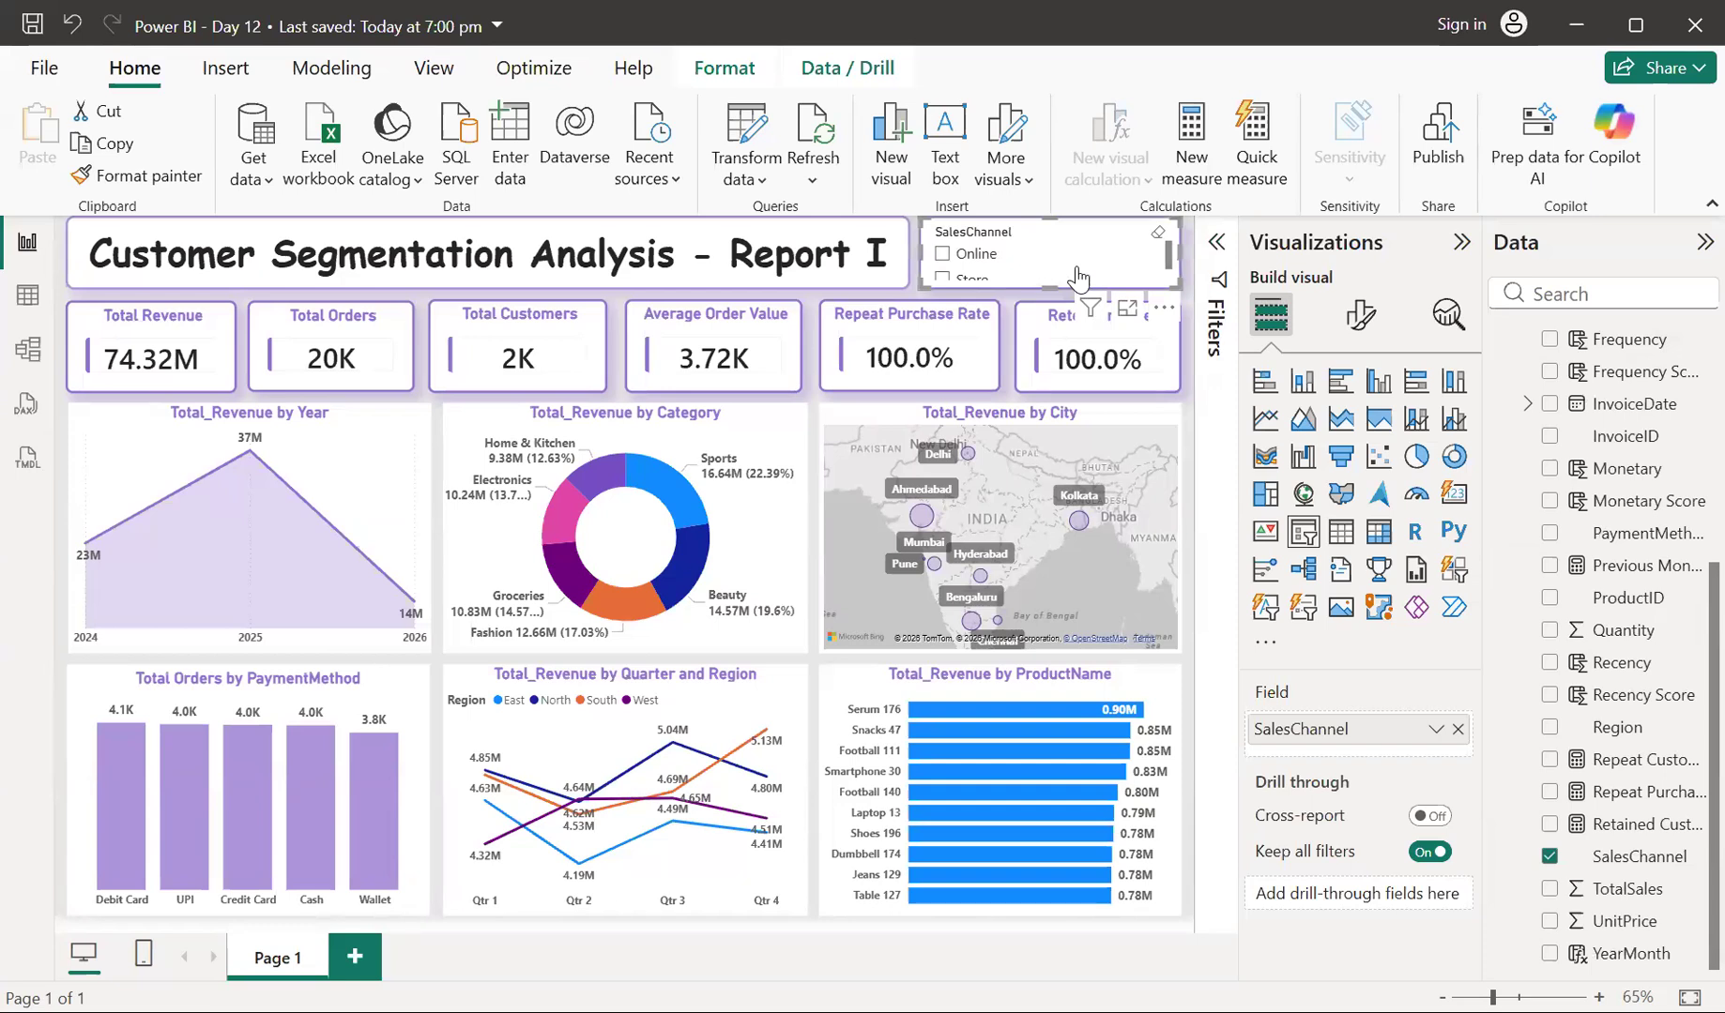
# Set the SalesChannel slicer's style to Tile and turn off its slicer header
pyautogui.click(1352, 325)
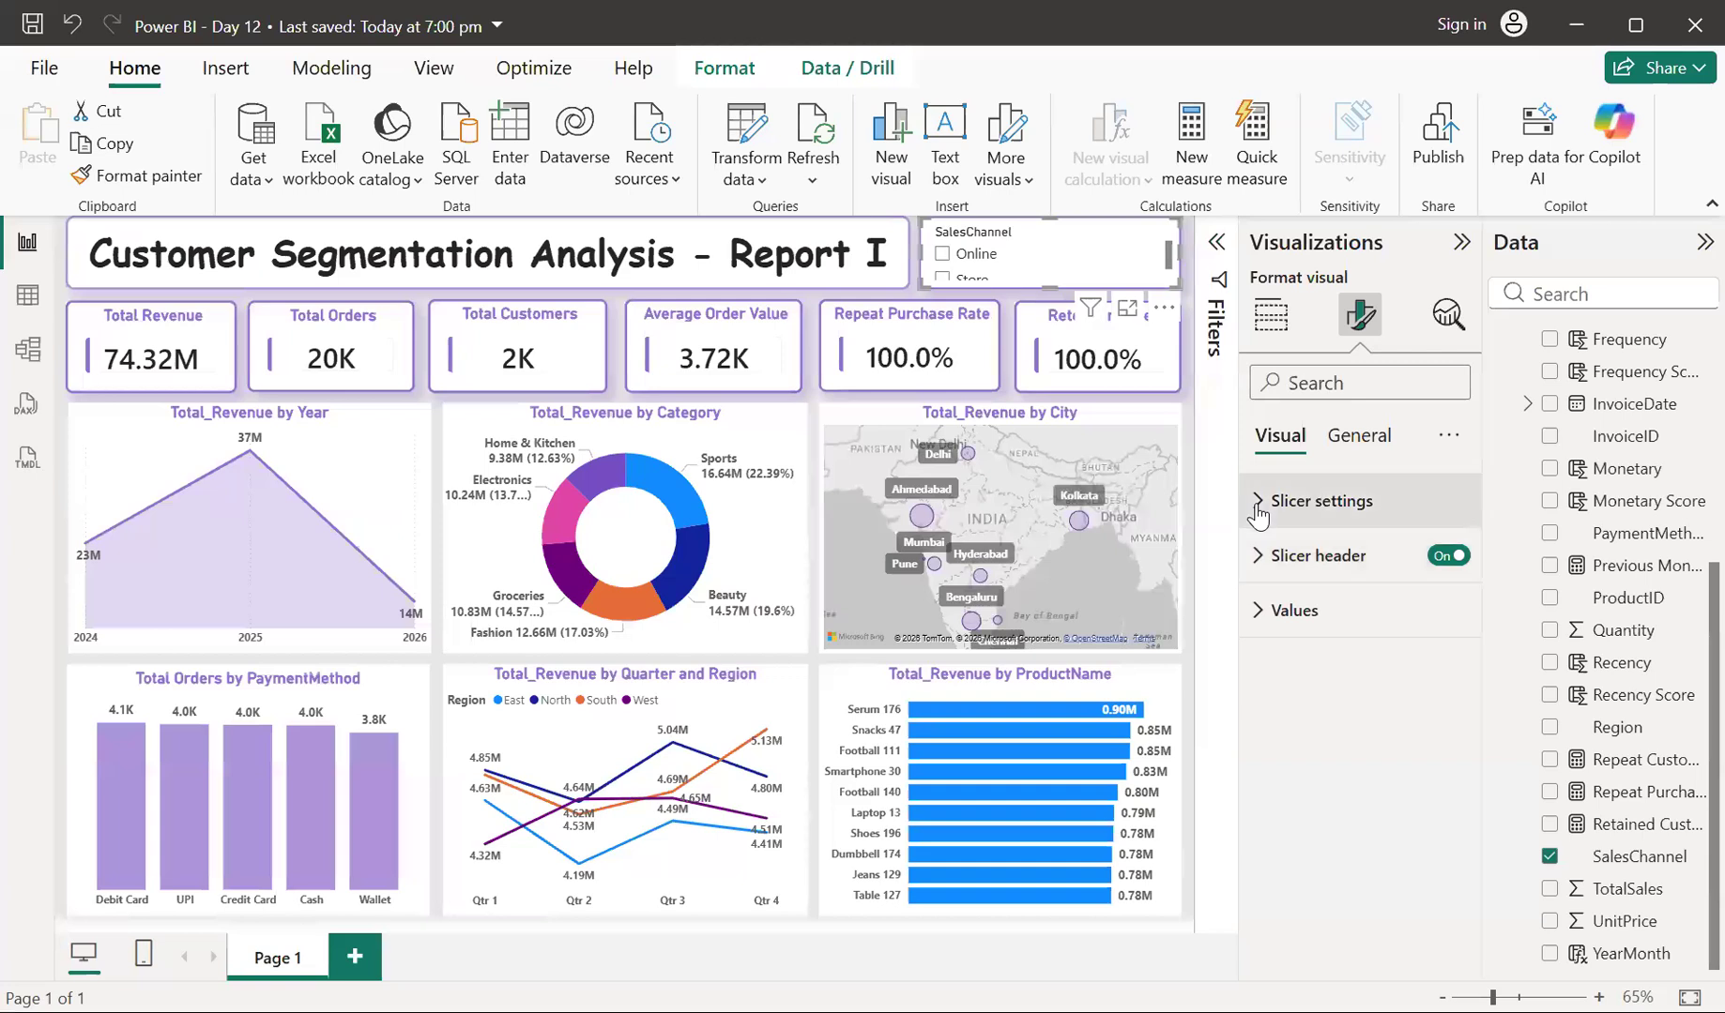
pyautogui.click(1331, 638)
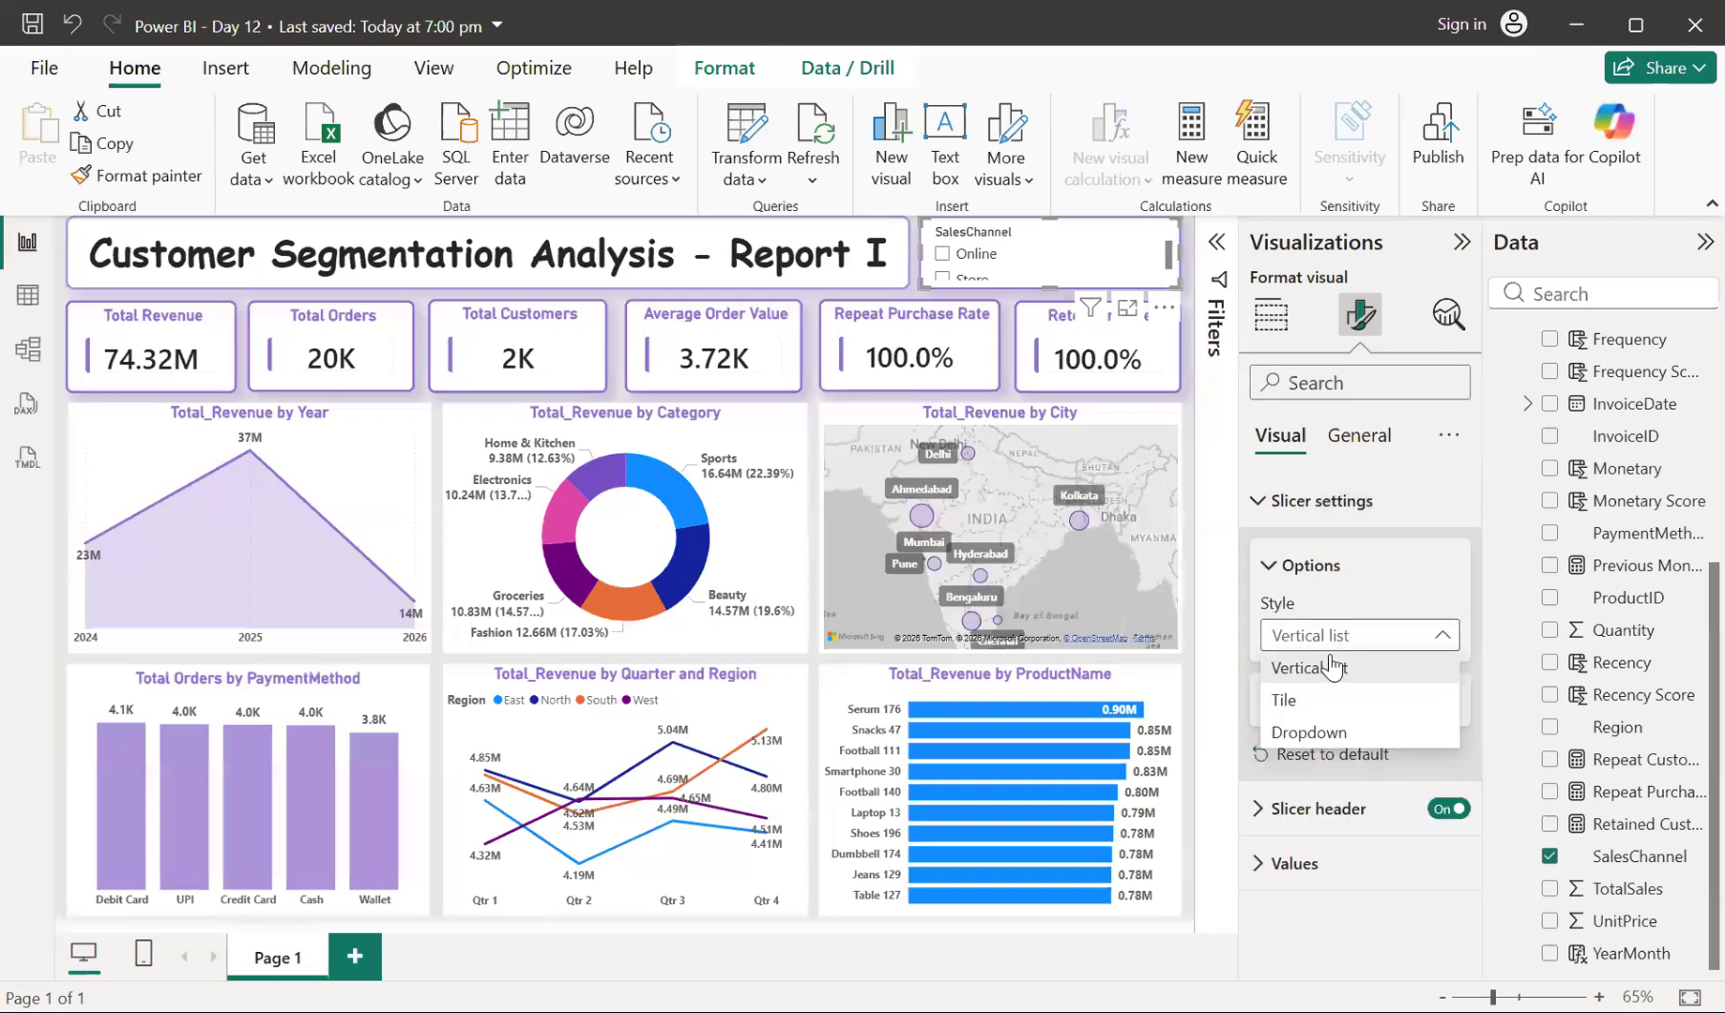
pyautogui.click(1325, 716)
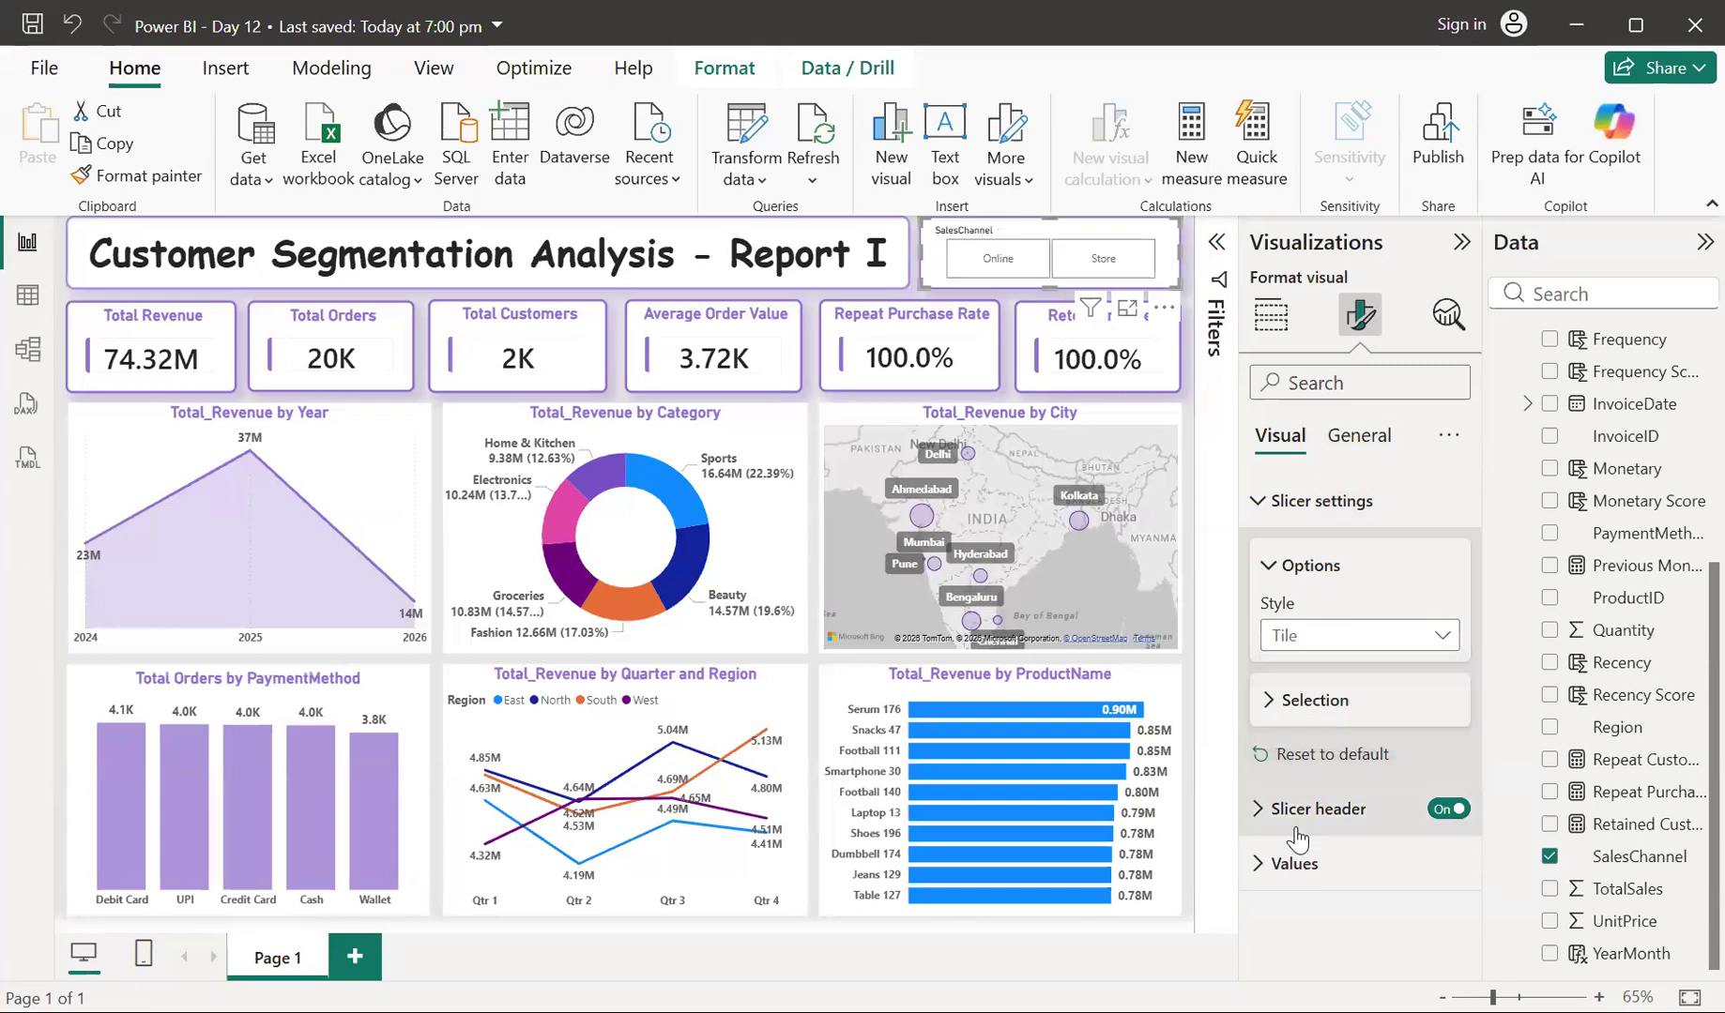
pyautogui.click(1439, 811)
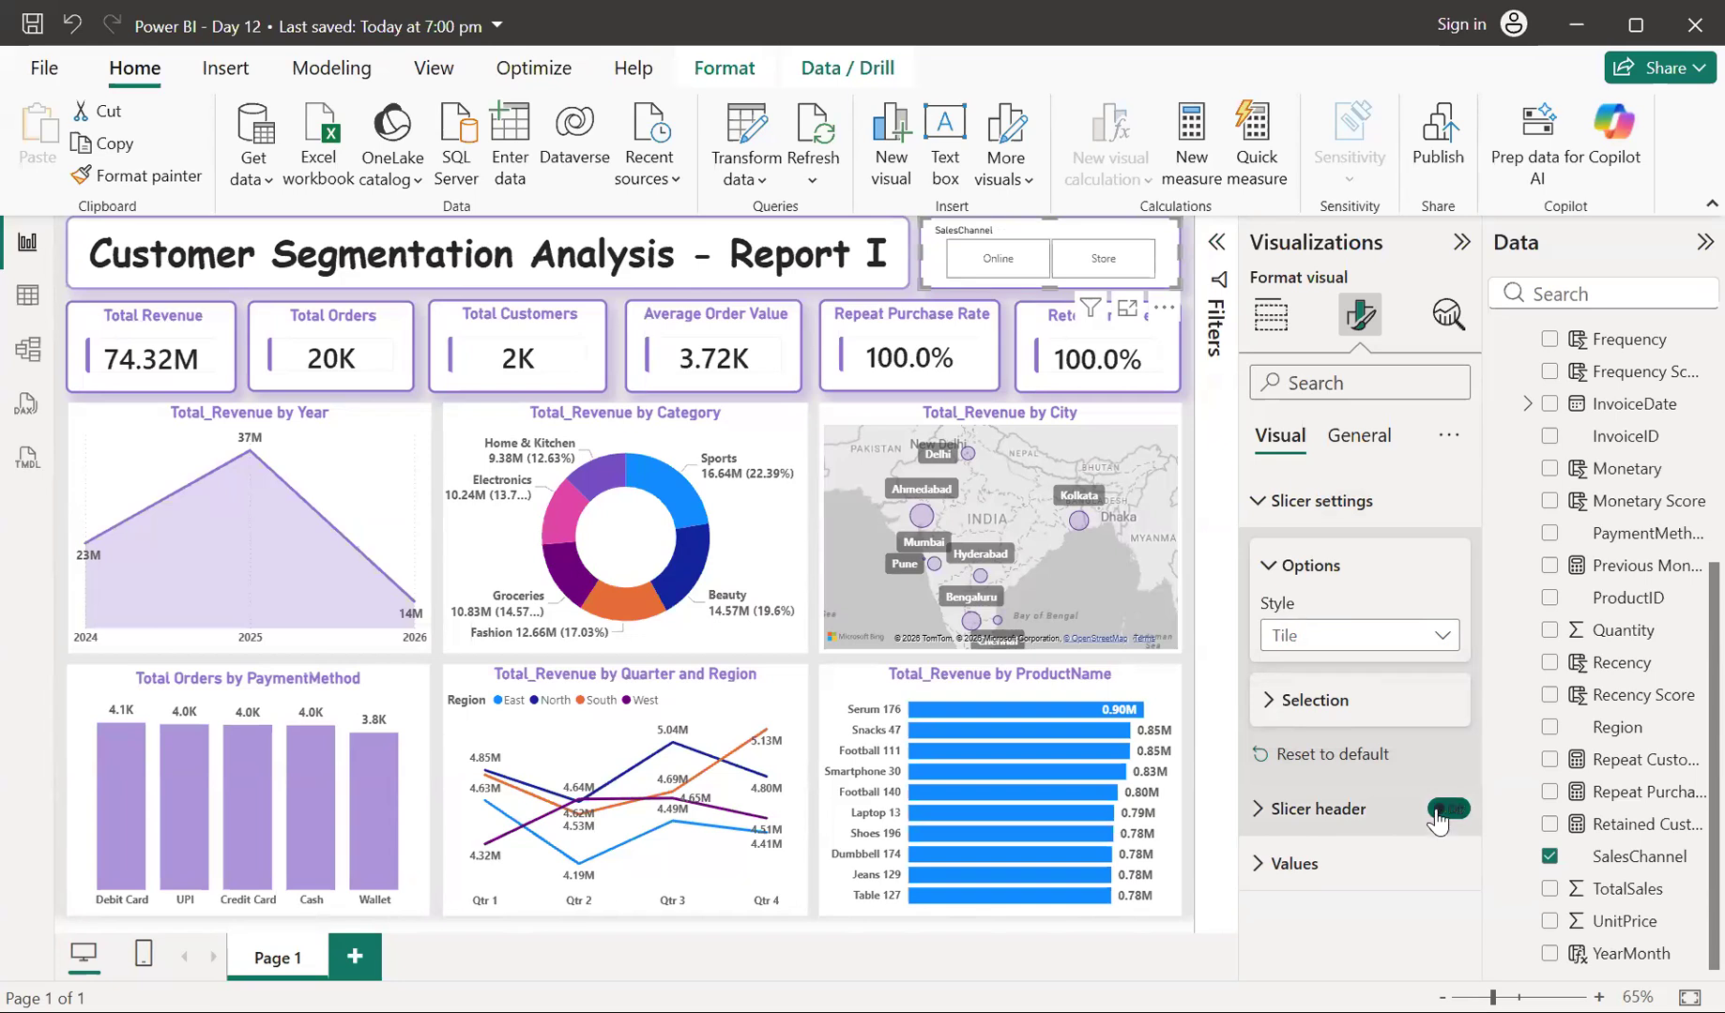
# Give the SalesChannel slicer the title text "Sales Channel"
pyautogui.click(1360, 441)
pyautogui.click(1278, 556)
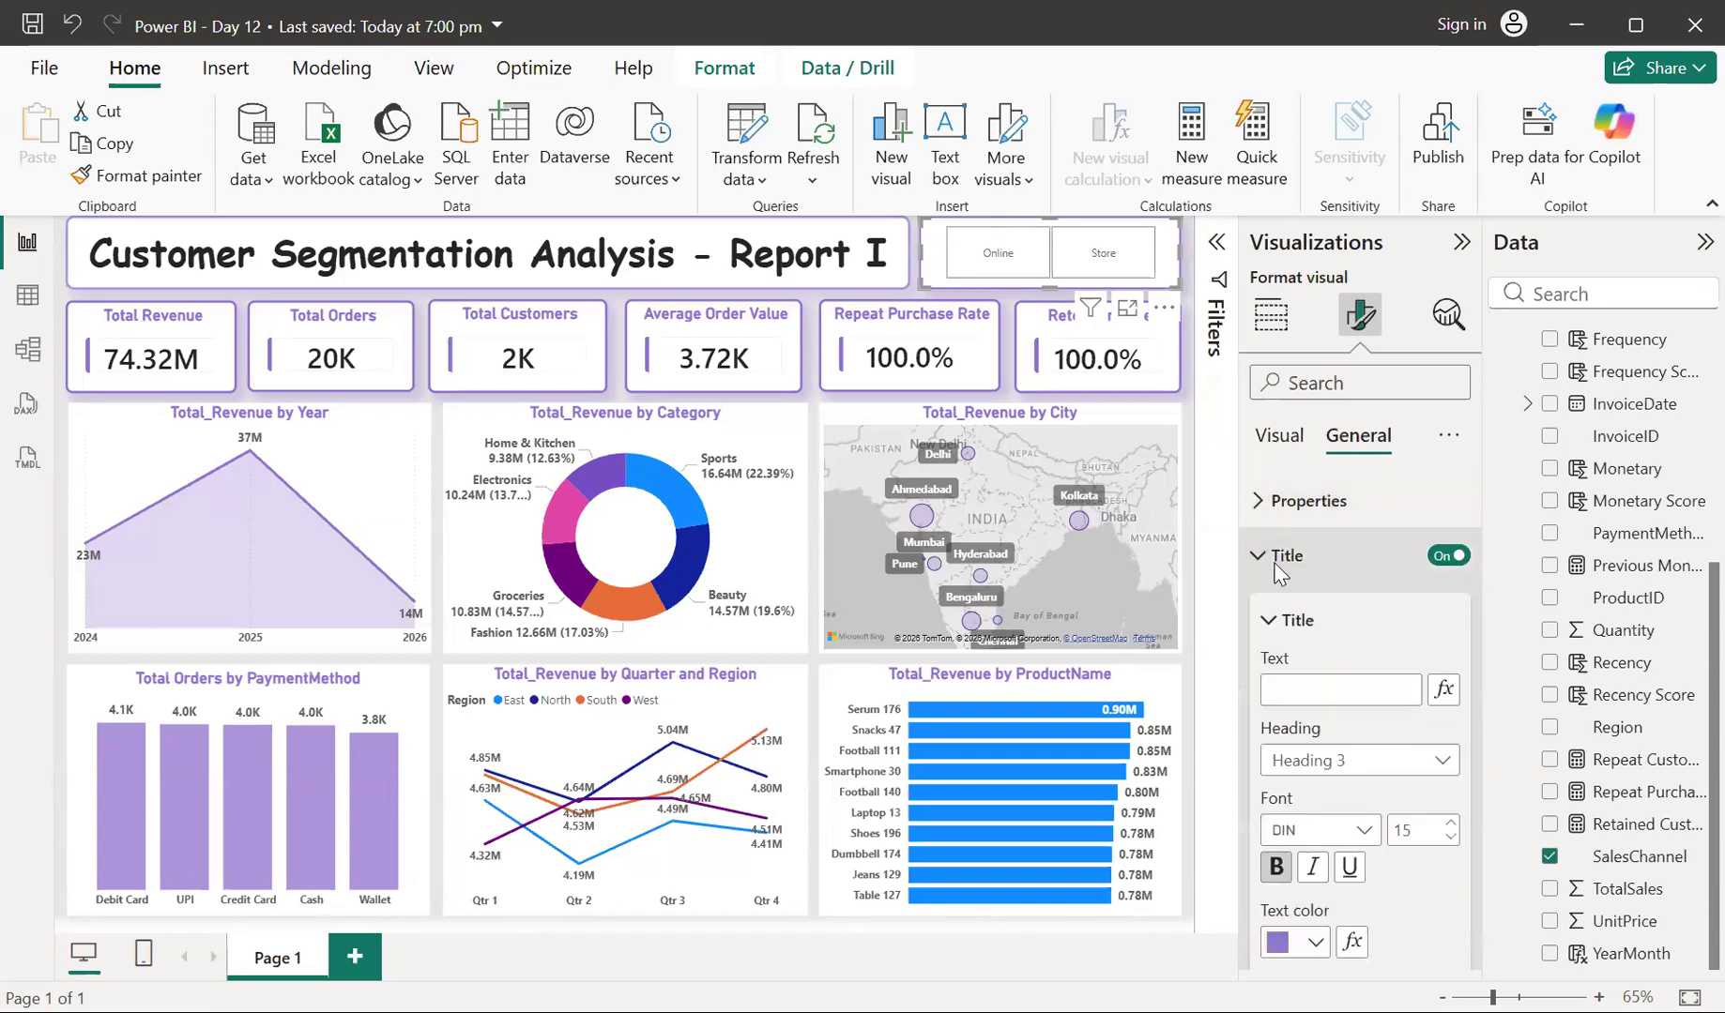
pyautogui.click(1293, 699)
pyautogui.write('Sales ')
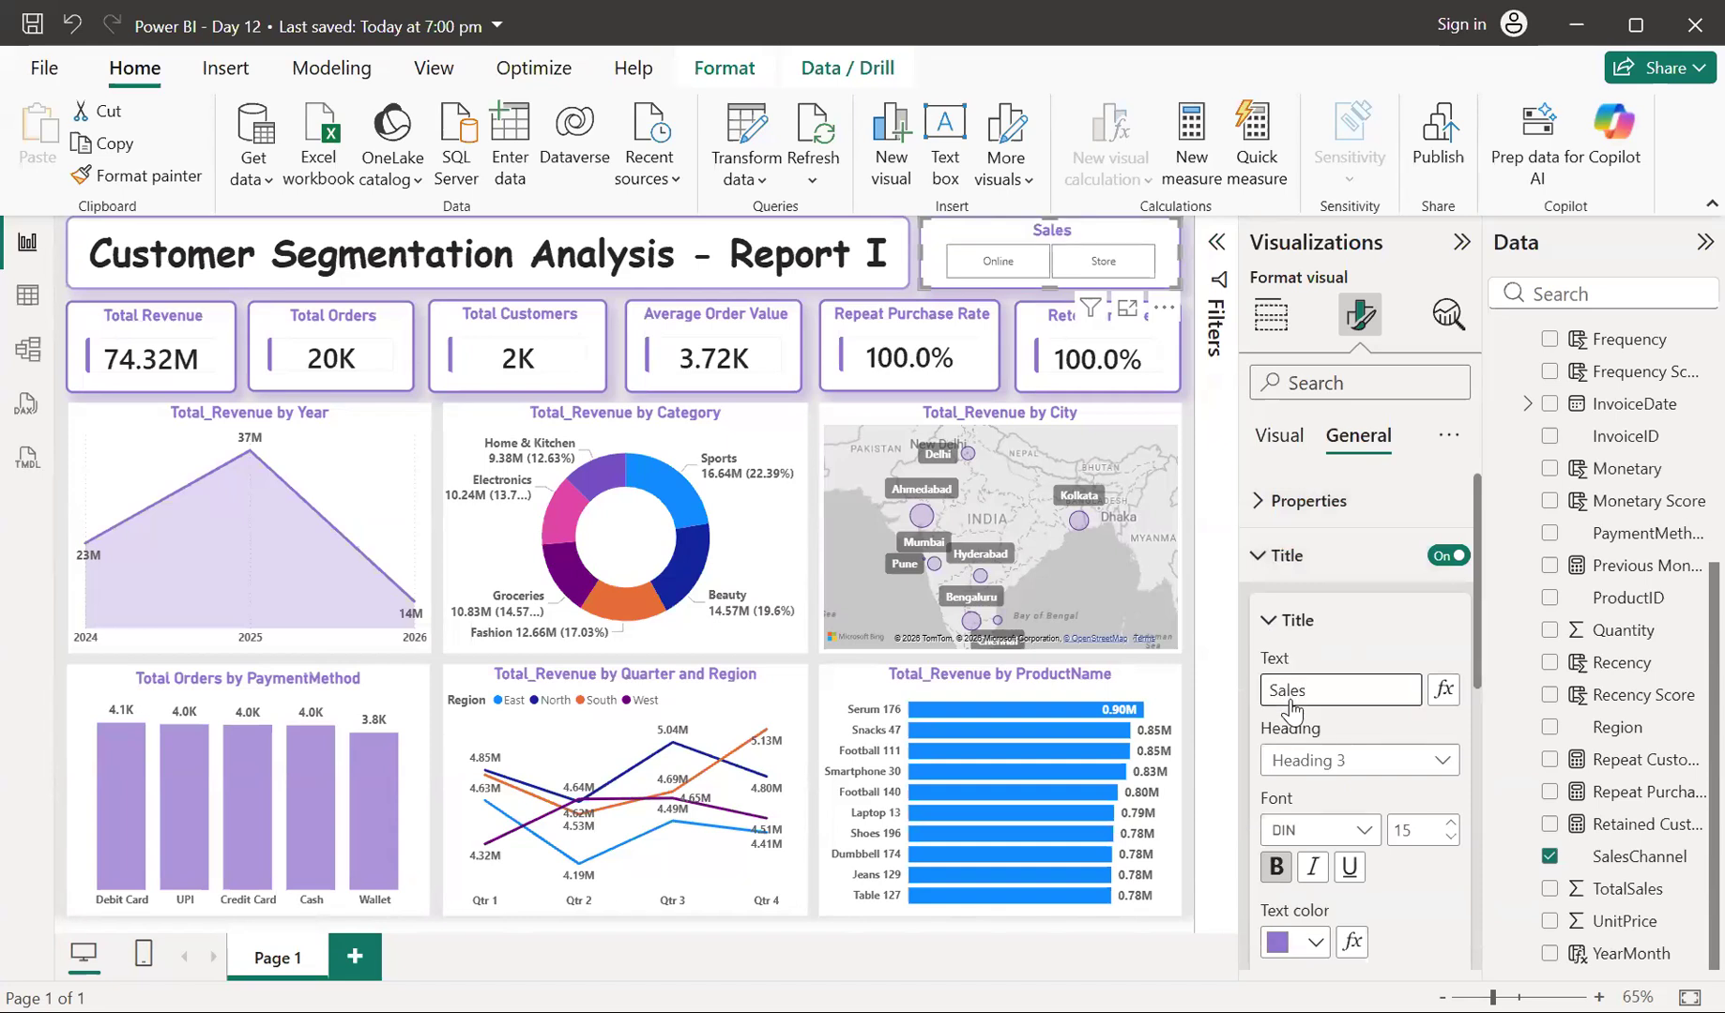
pyautogui.write('Channel')
# Examine the Sales Channel slicer's title formatting, background, visual border and shadow settings
pyautogui.scroll(-3, 1302, 751)
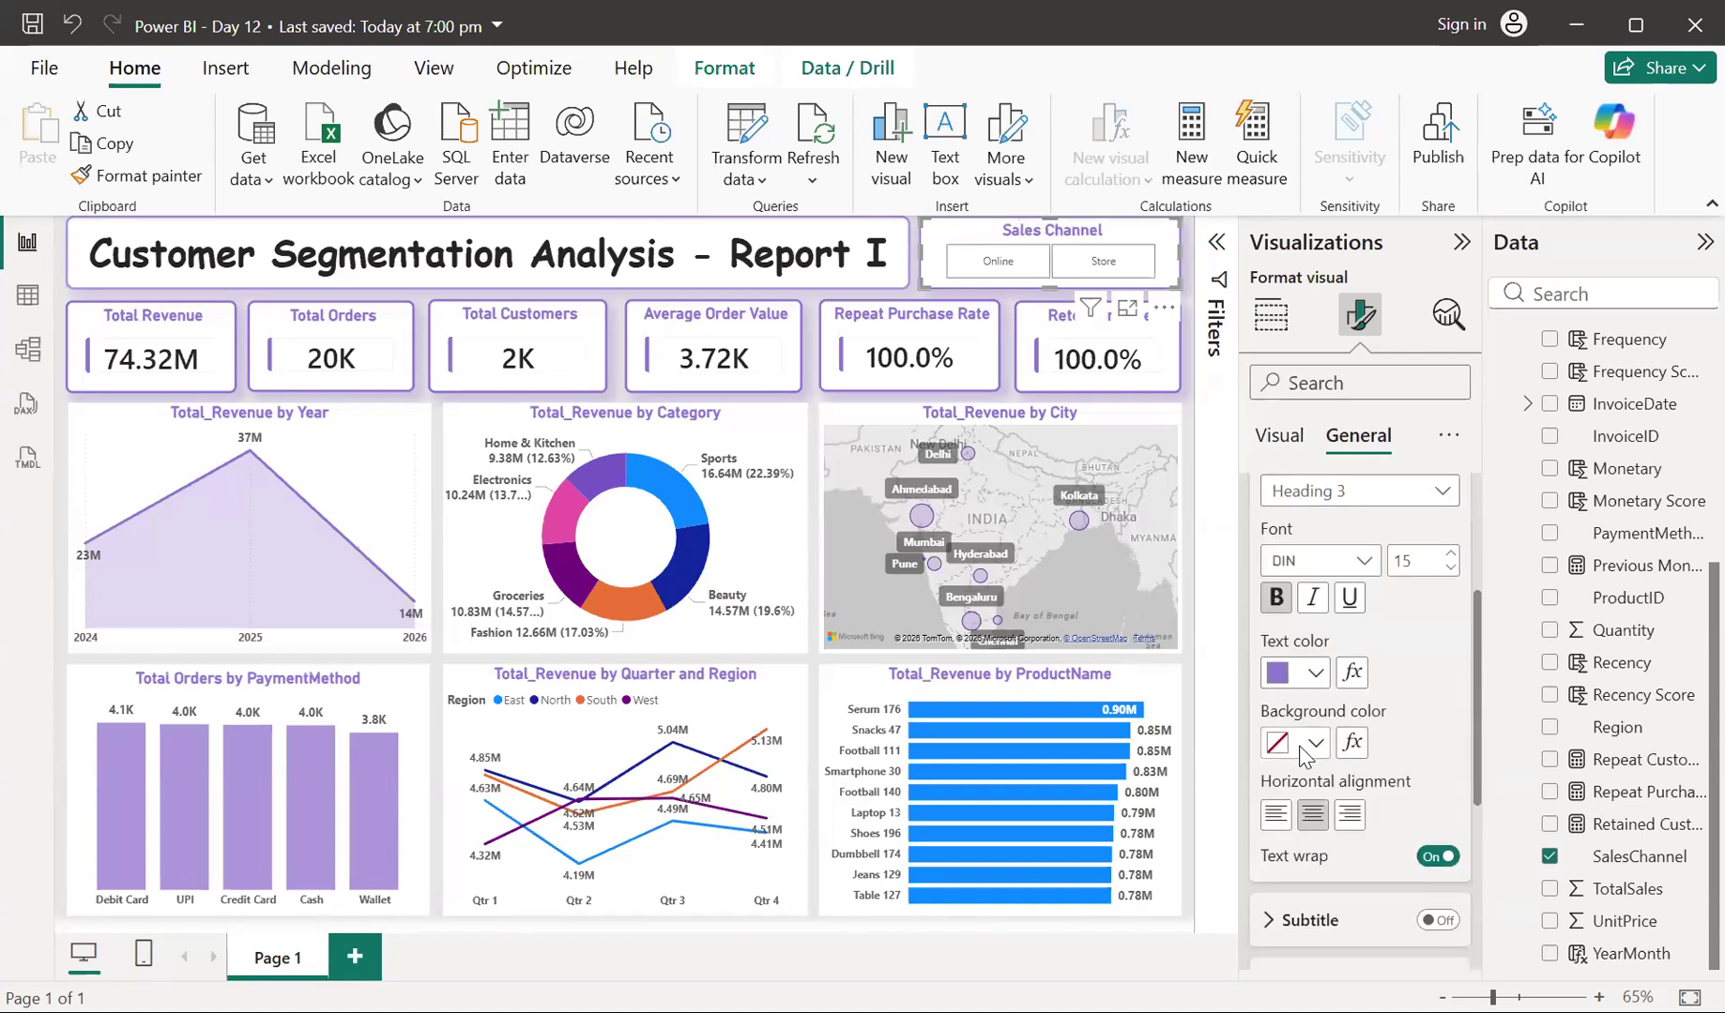
pyautogui.scroll(-3, 1332, 755)
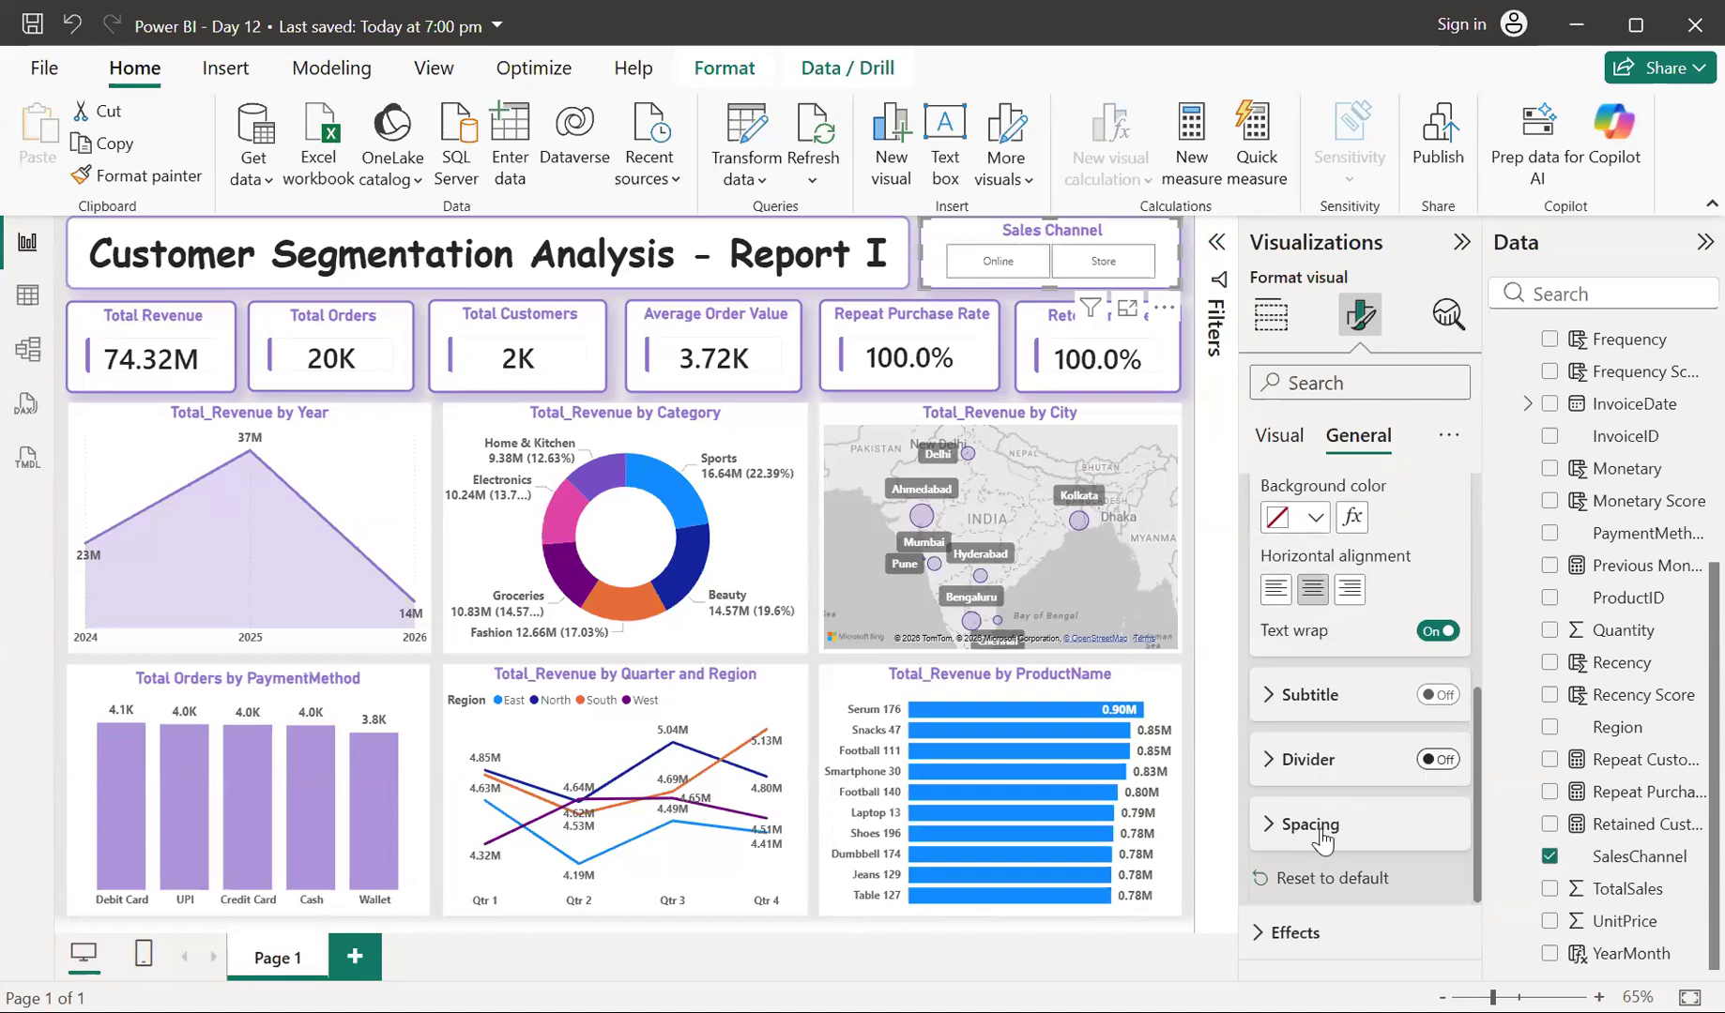
pyautogui.scroll(-3, 1325, 804)
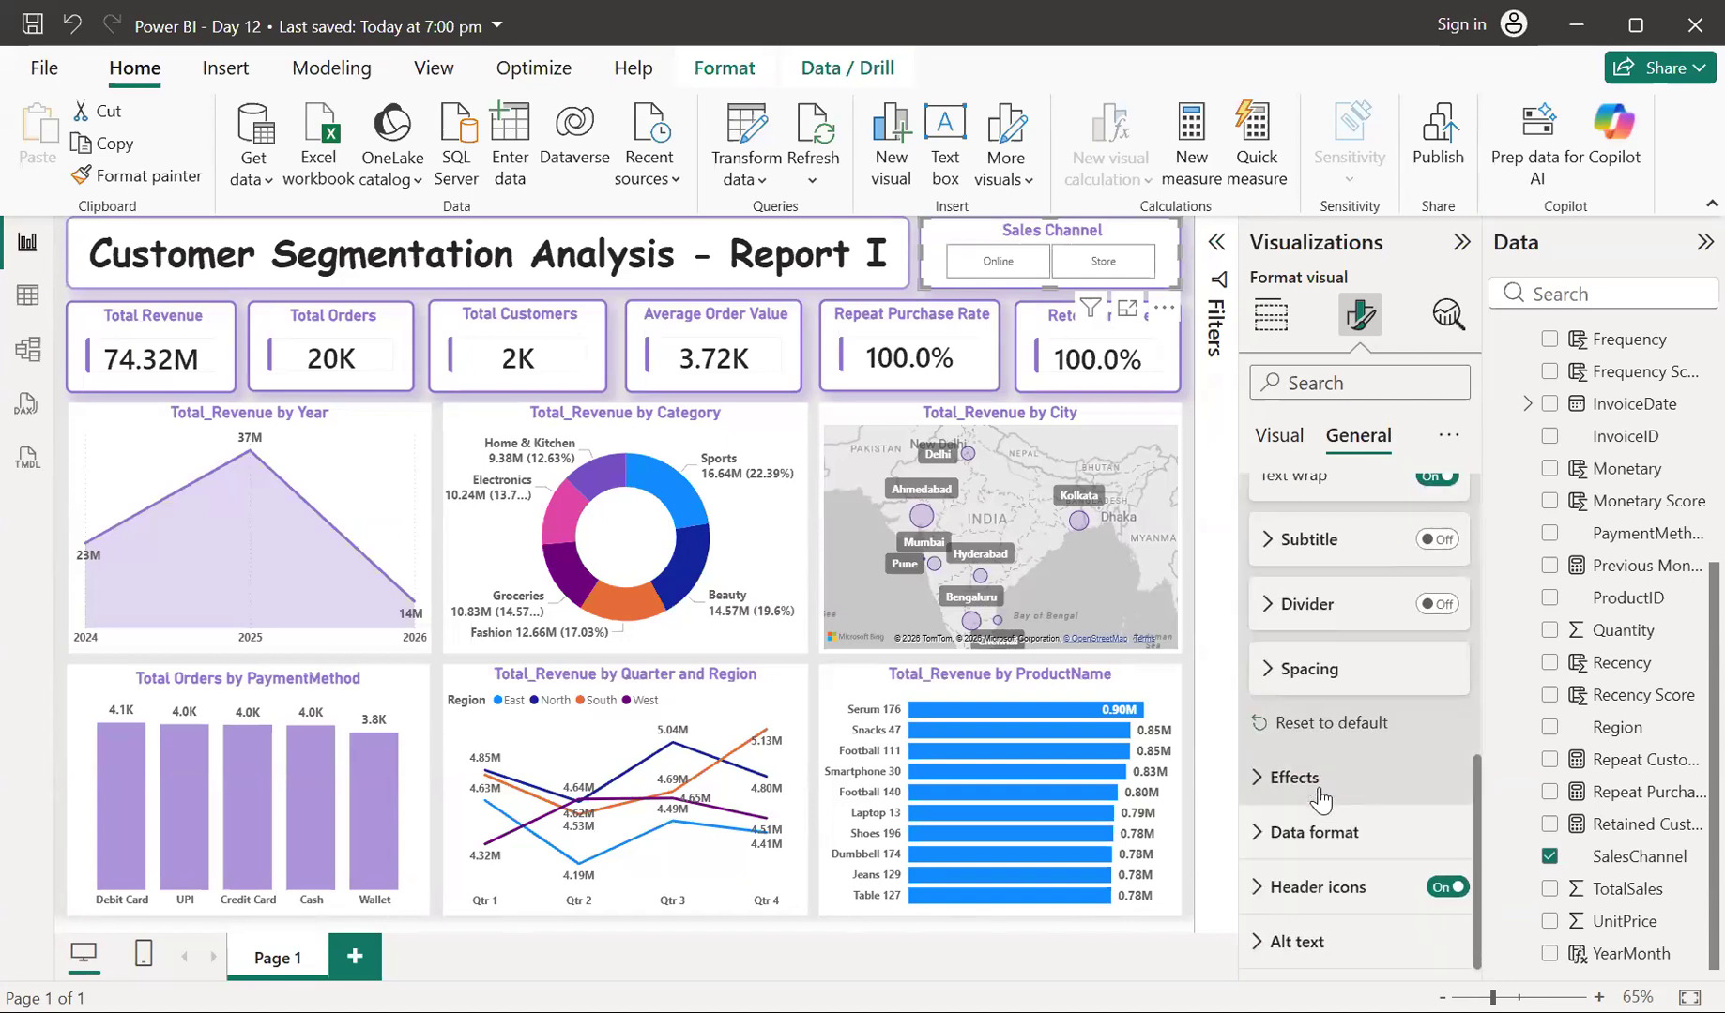
pyautogui.click(1313, 751)
pyautogui.scroll(-2, 1323, 796)
pyautogui.scroll(-1, 1323, 795)
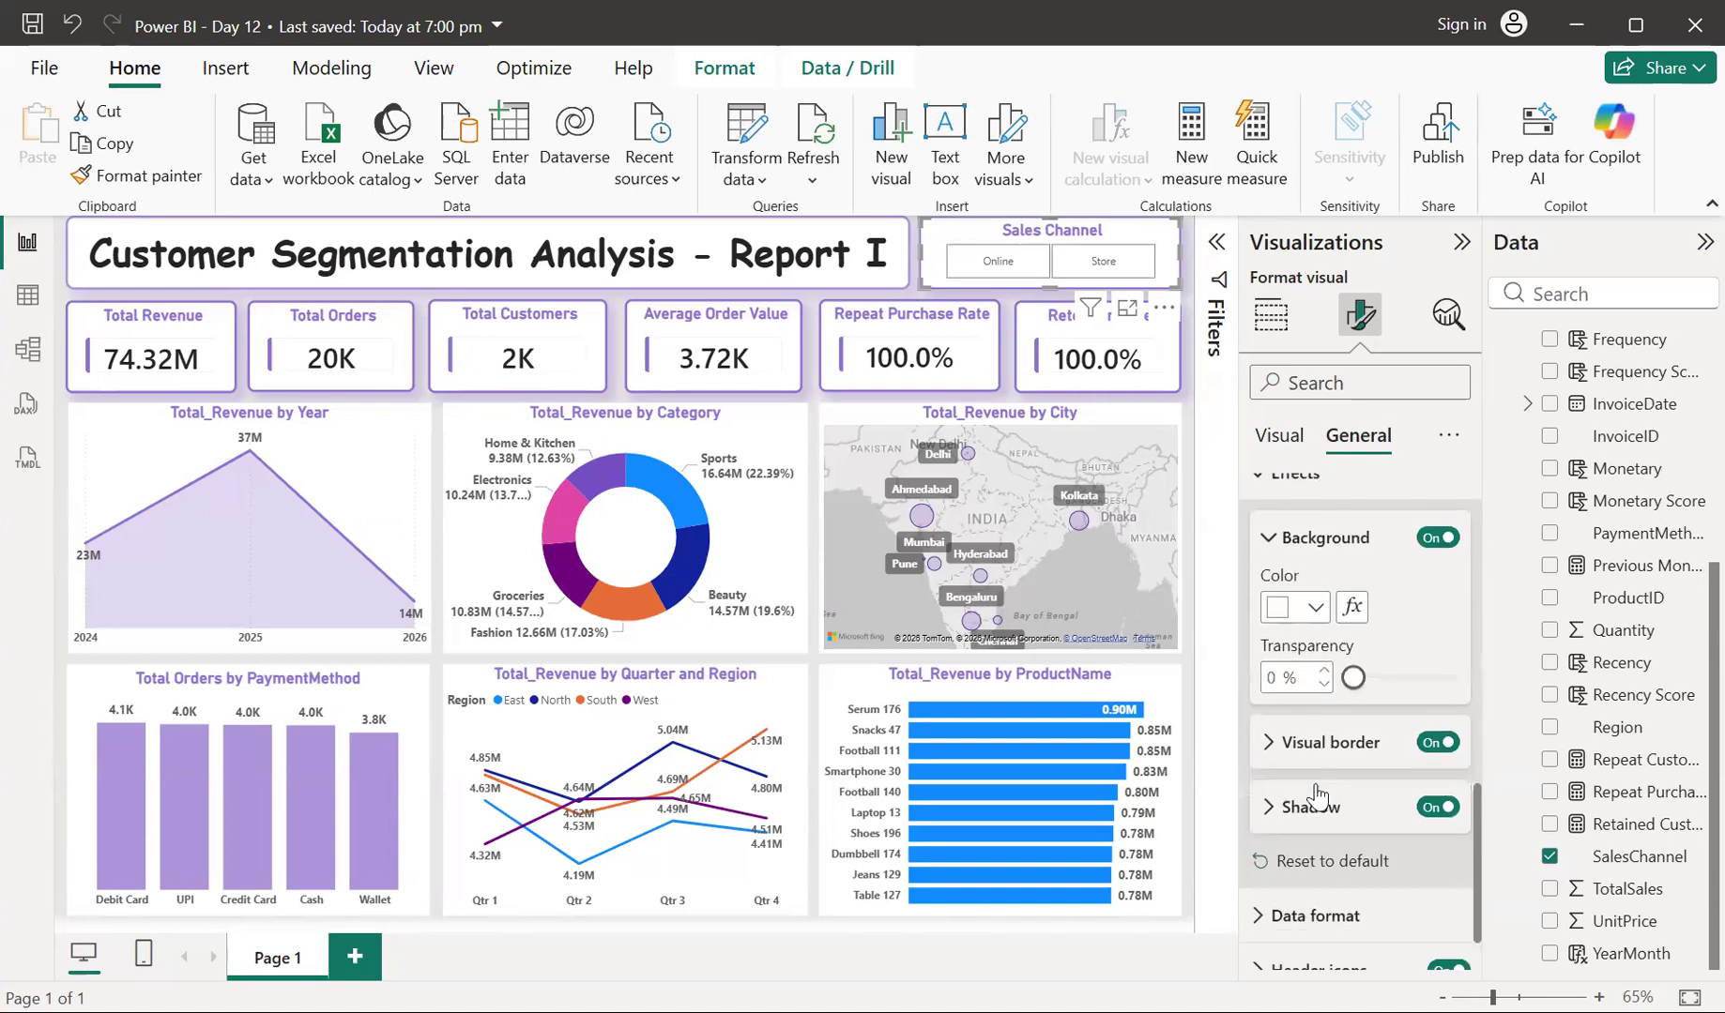
pyautogui.click(1276, 748)
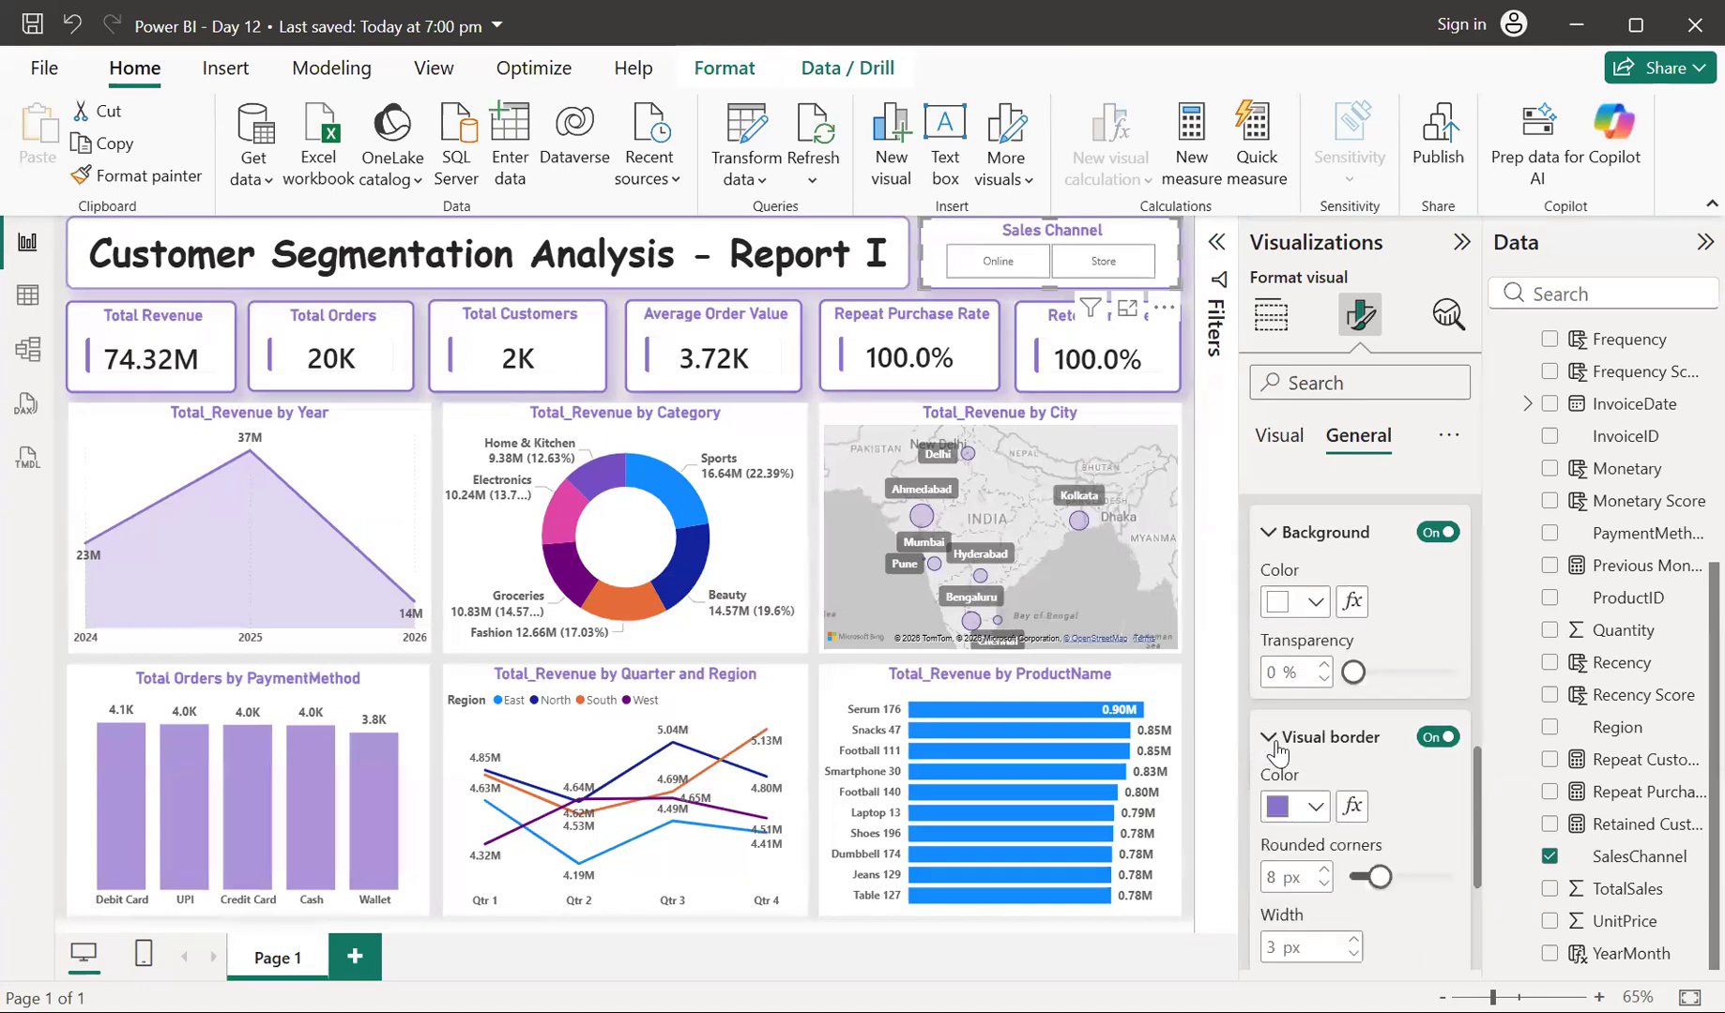
pyautogui.scroll(-3, 1279, 750)
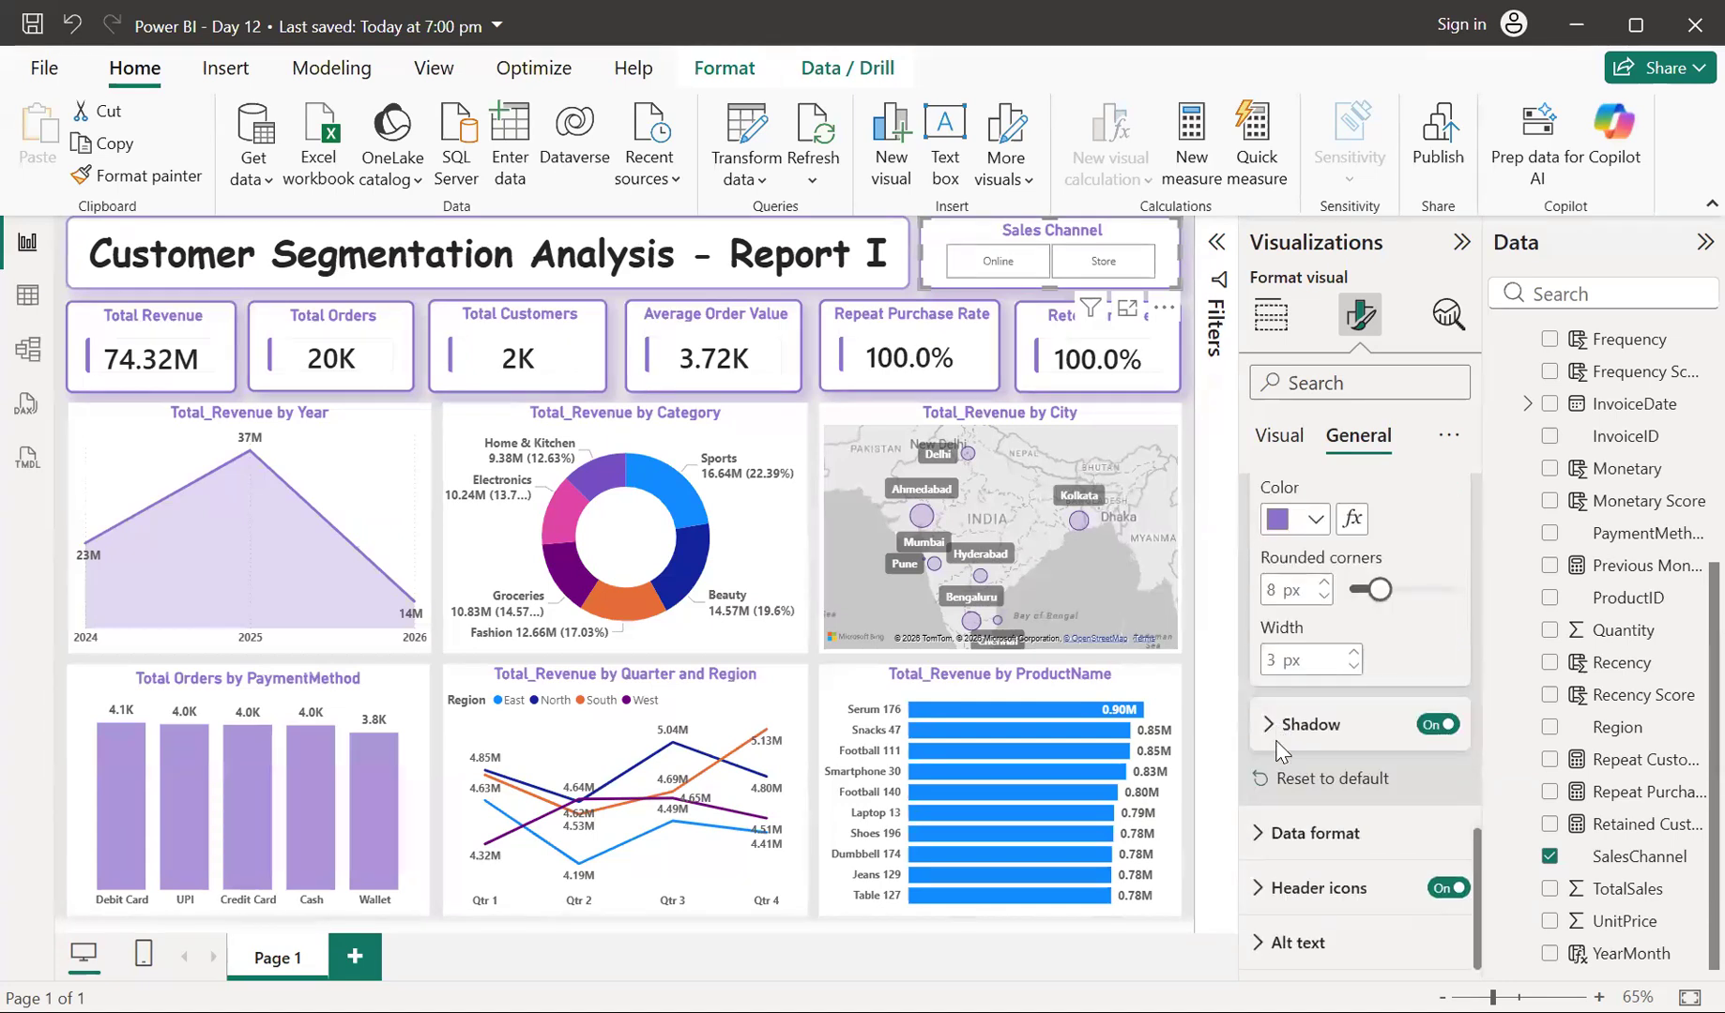
# Format the Sales Channel slicer's values as bold, size 12, with black font color, and deselect the slicer
pyautogui.click(1278, 437)
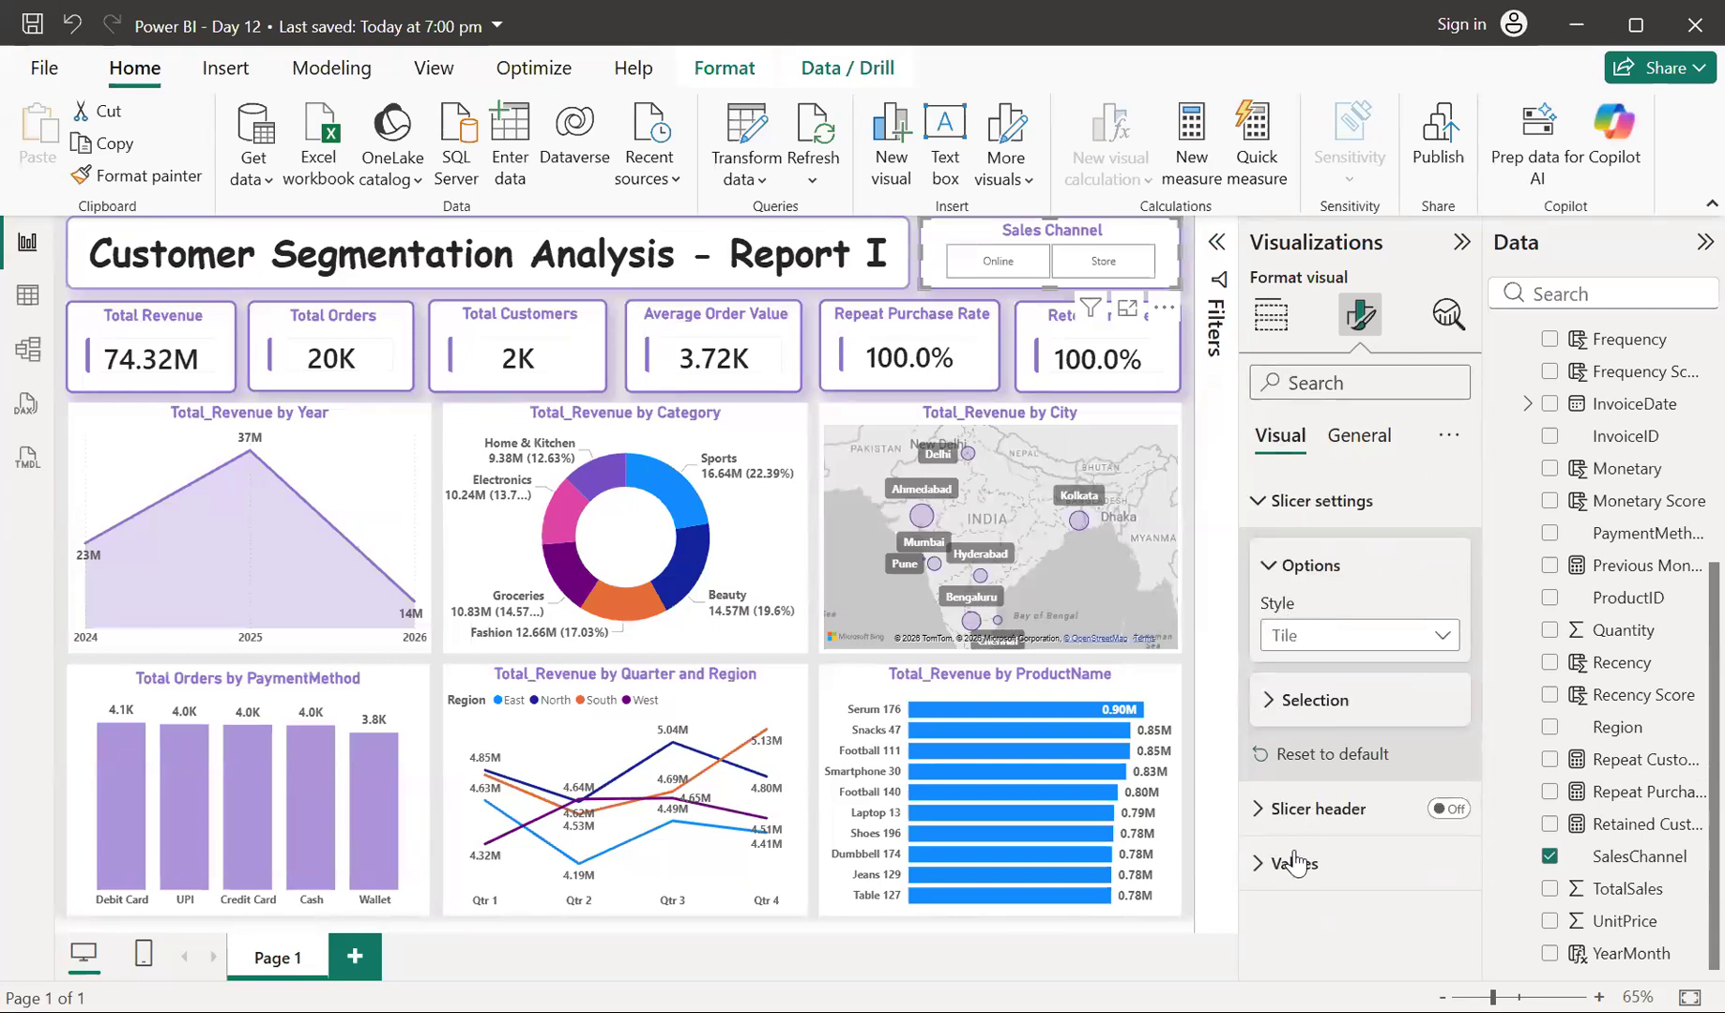
pyautogui.click(1286, 868)
pyautogui.scroll(-3, 1299, 854)
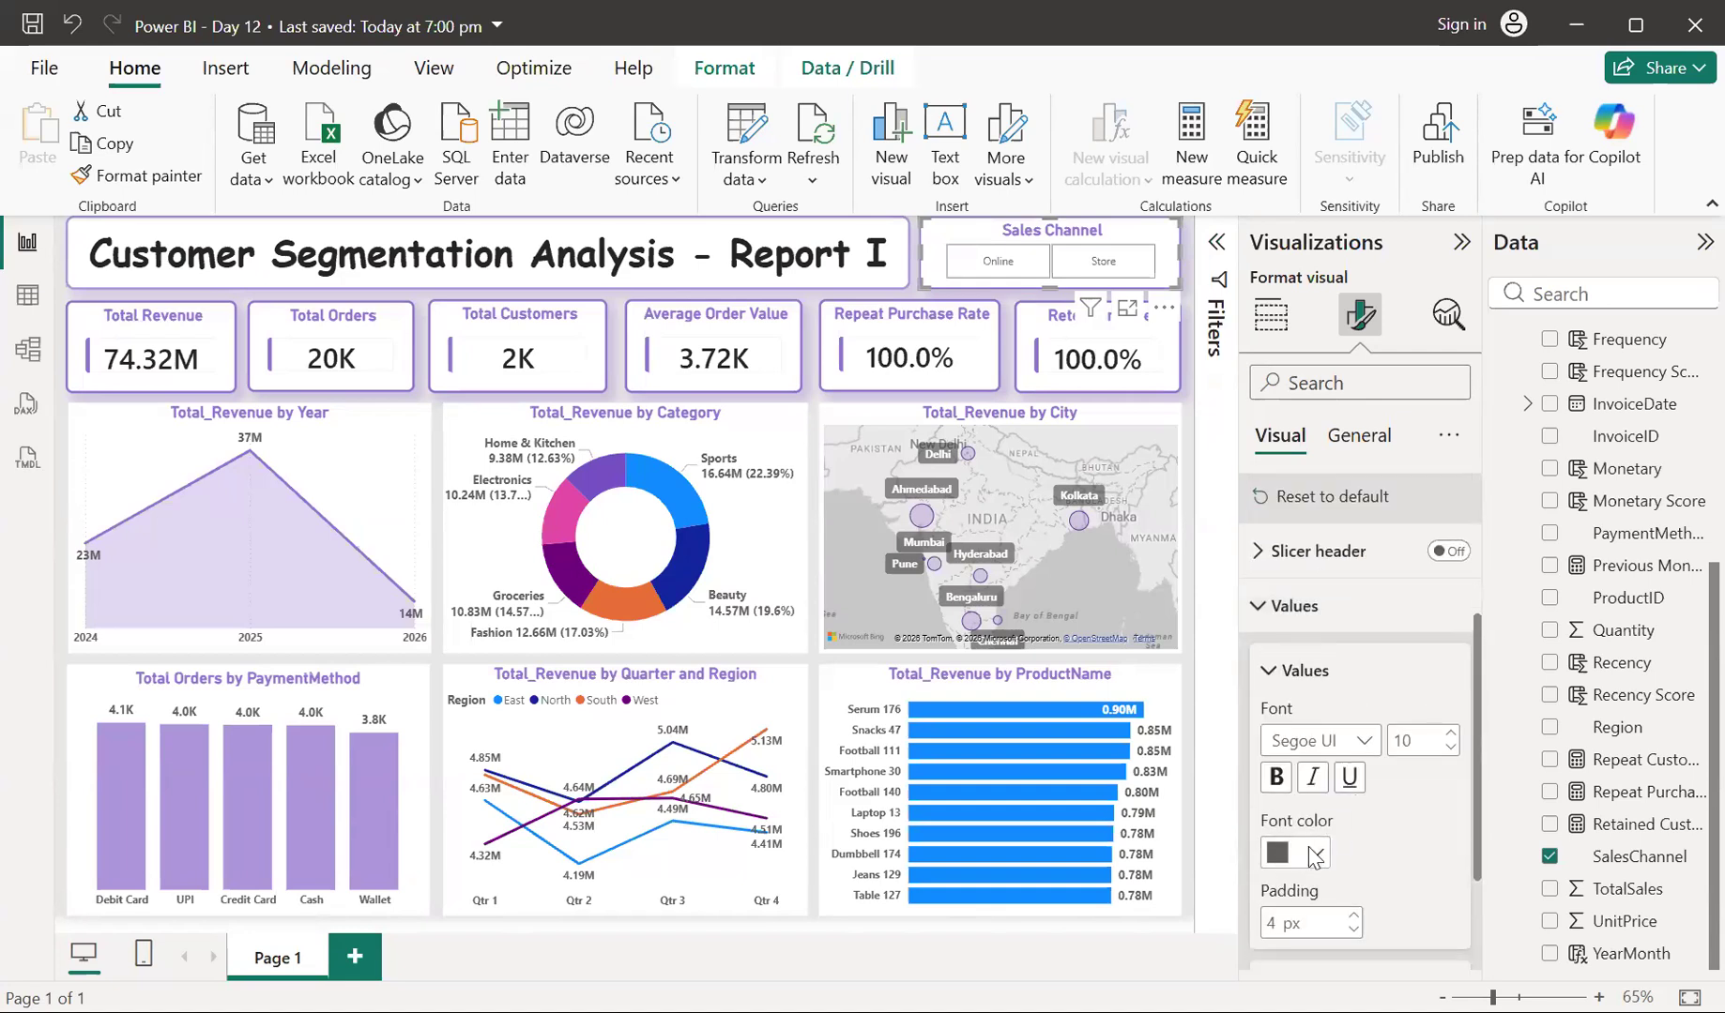
pyautogui.click(1314, 854)
pyautogui.click(1281, 678)
pyautogui.click(1278, 785)
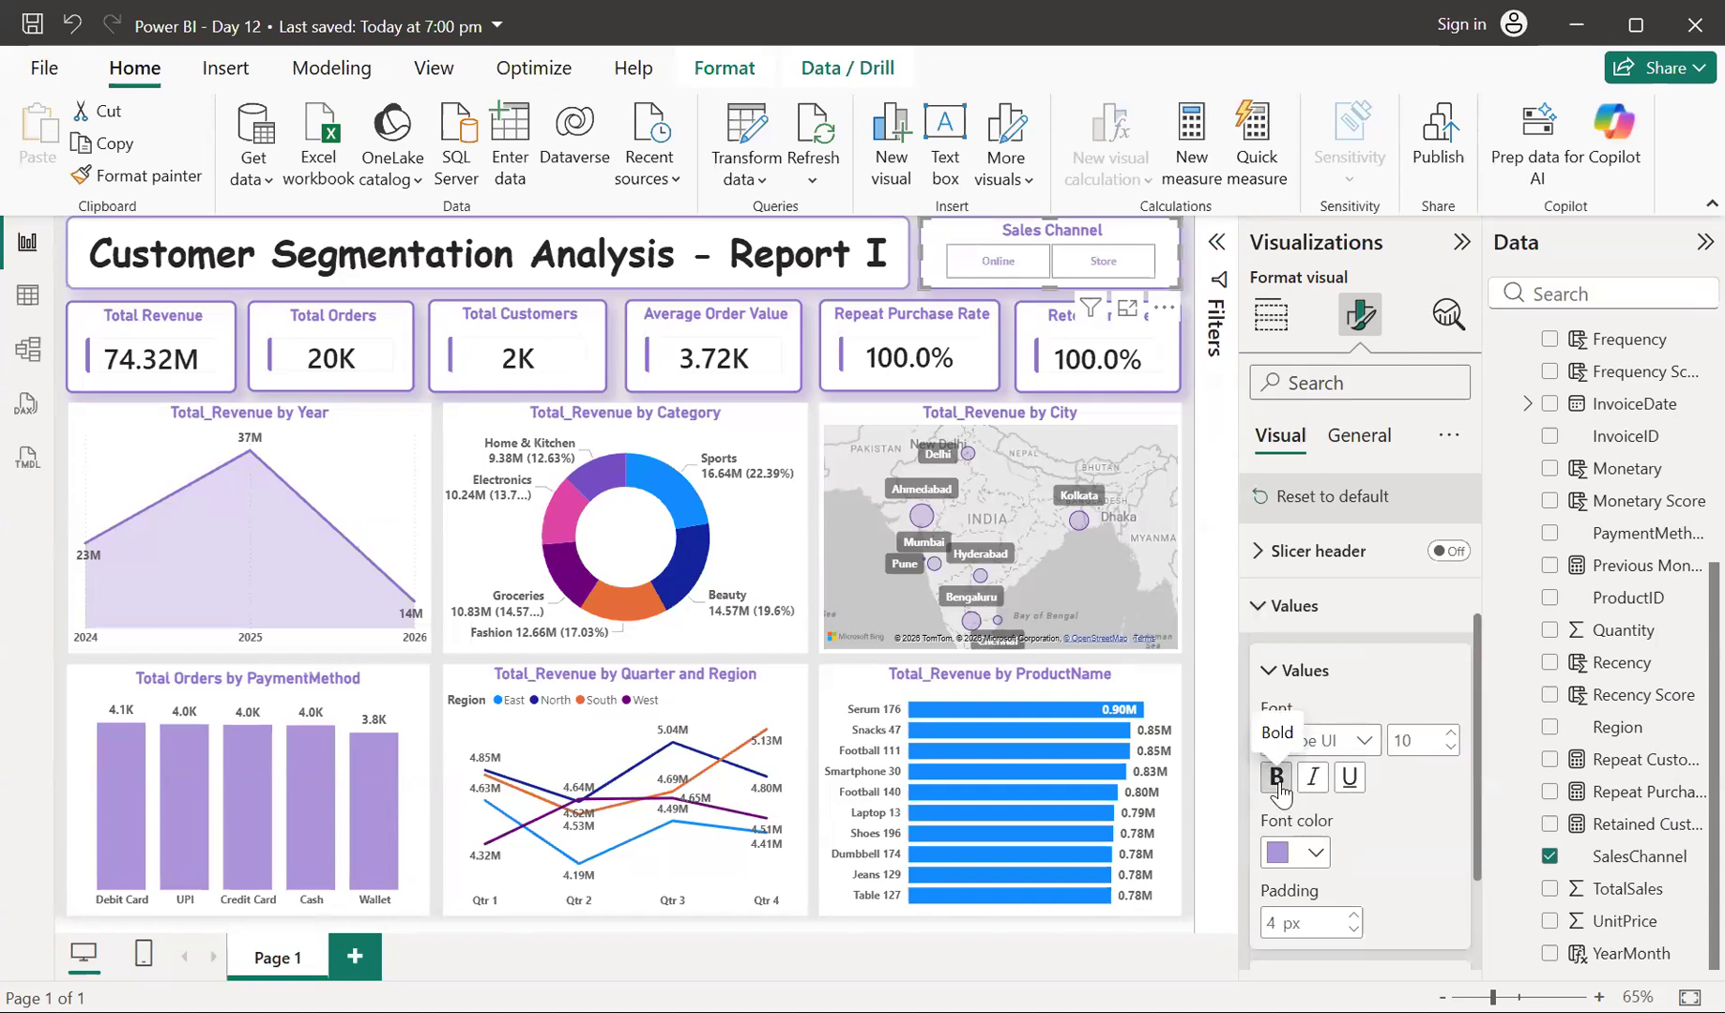
pyautogui.click(1451, 736)
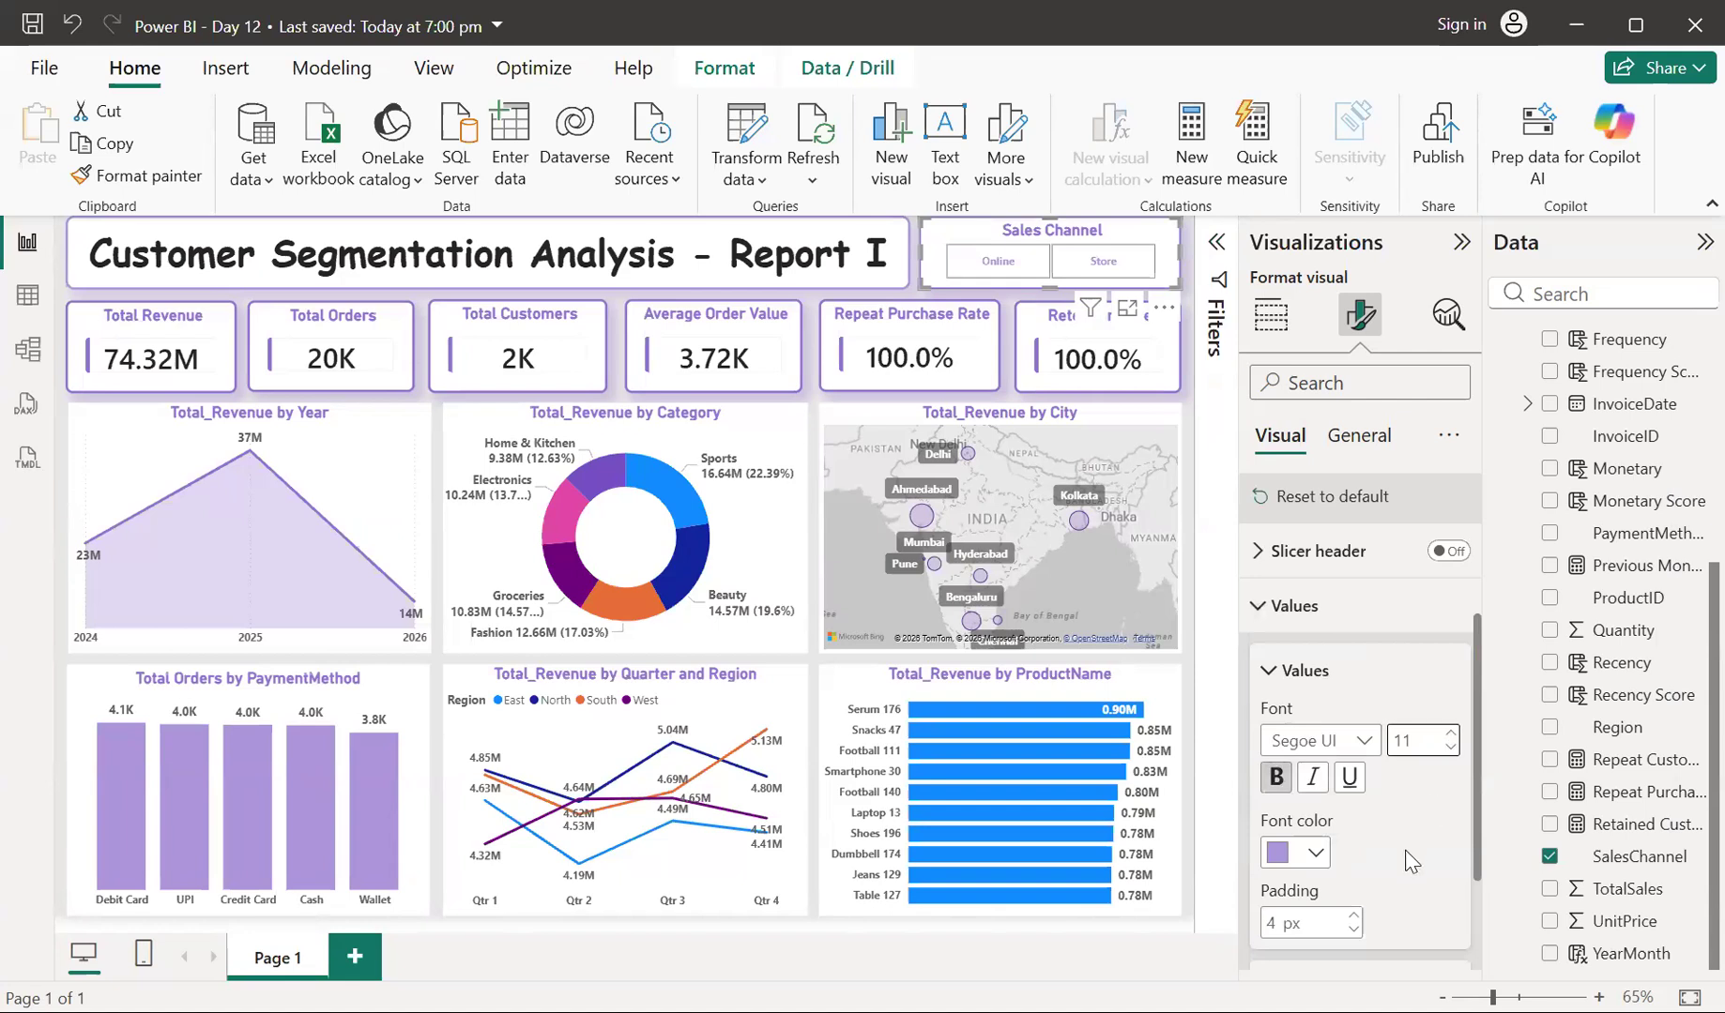
pyautogui.click(1450, 734)
pyautogui.click(1317, 853)
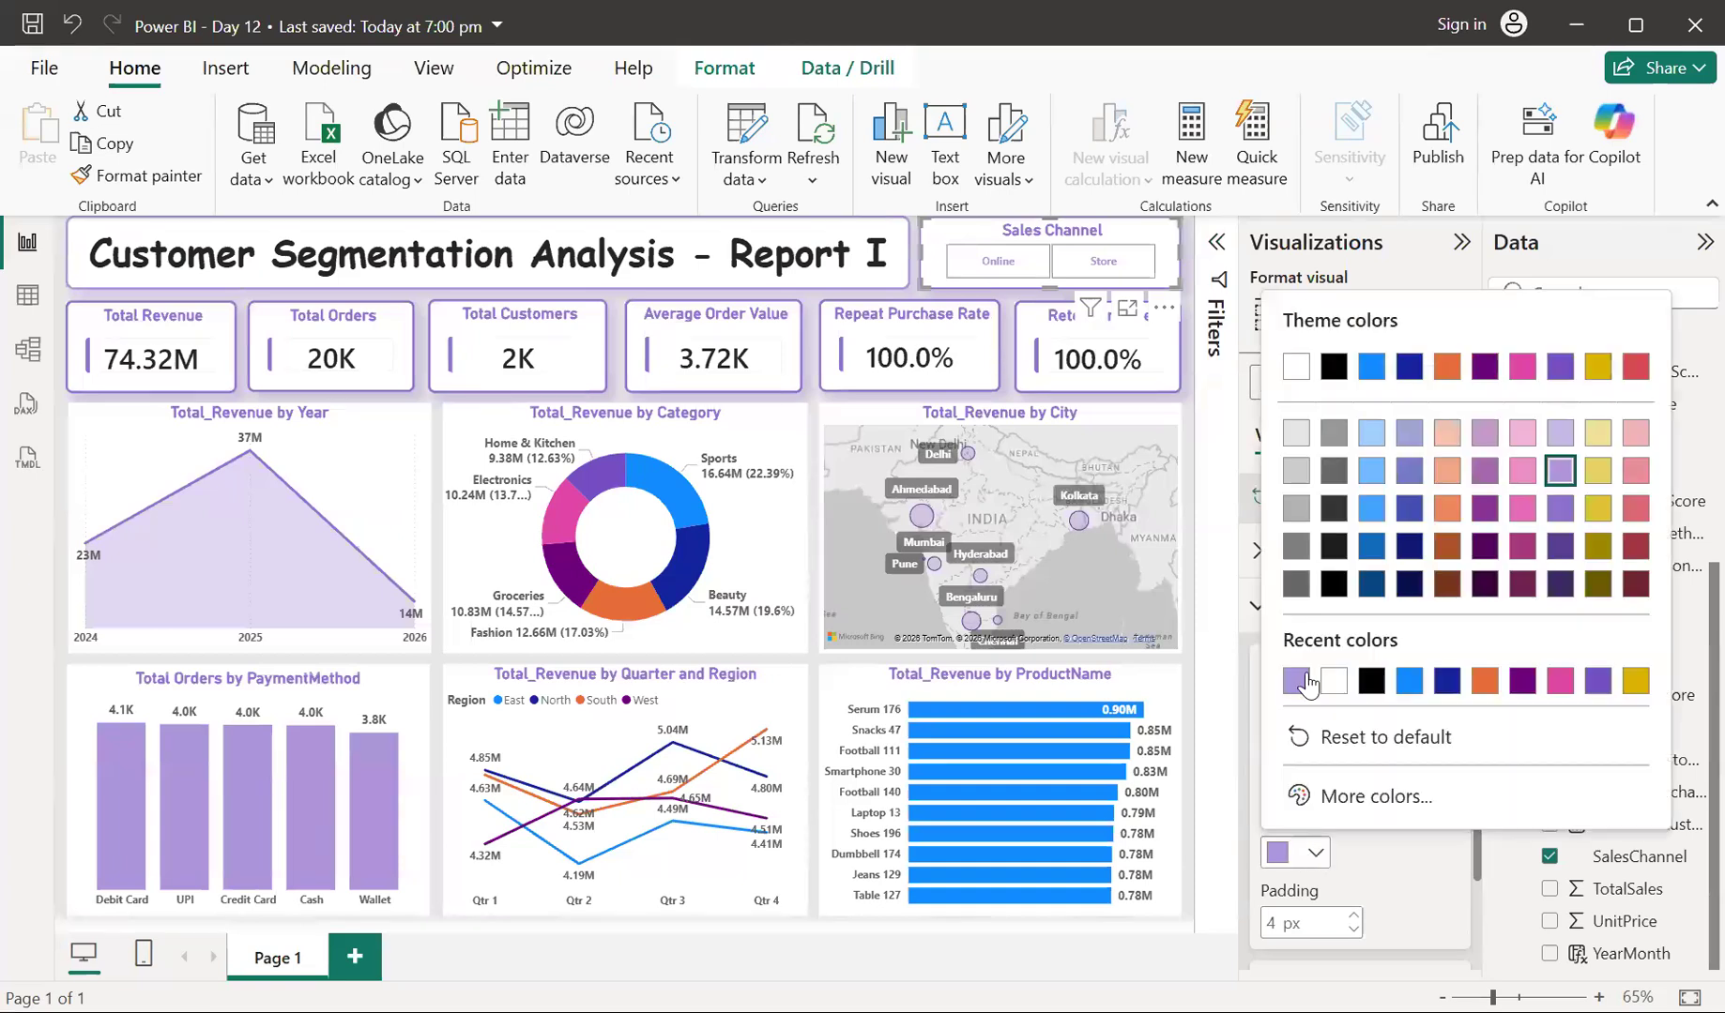
pyautogui.click(1371, 682)
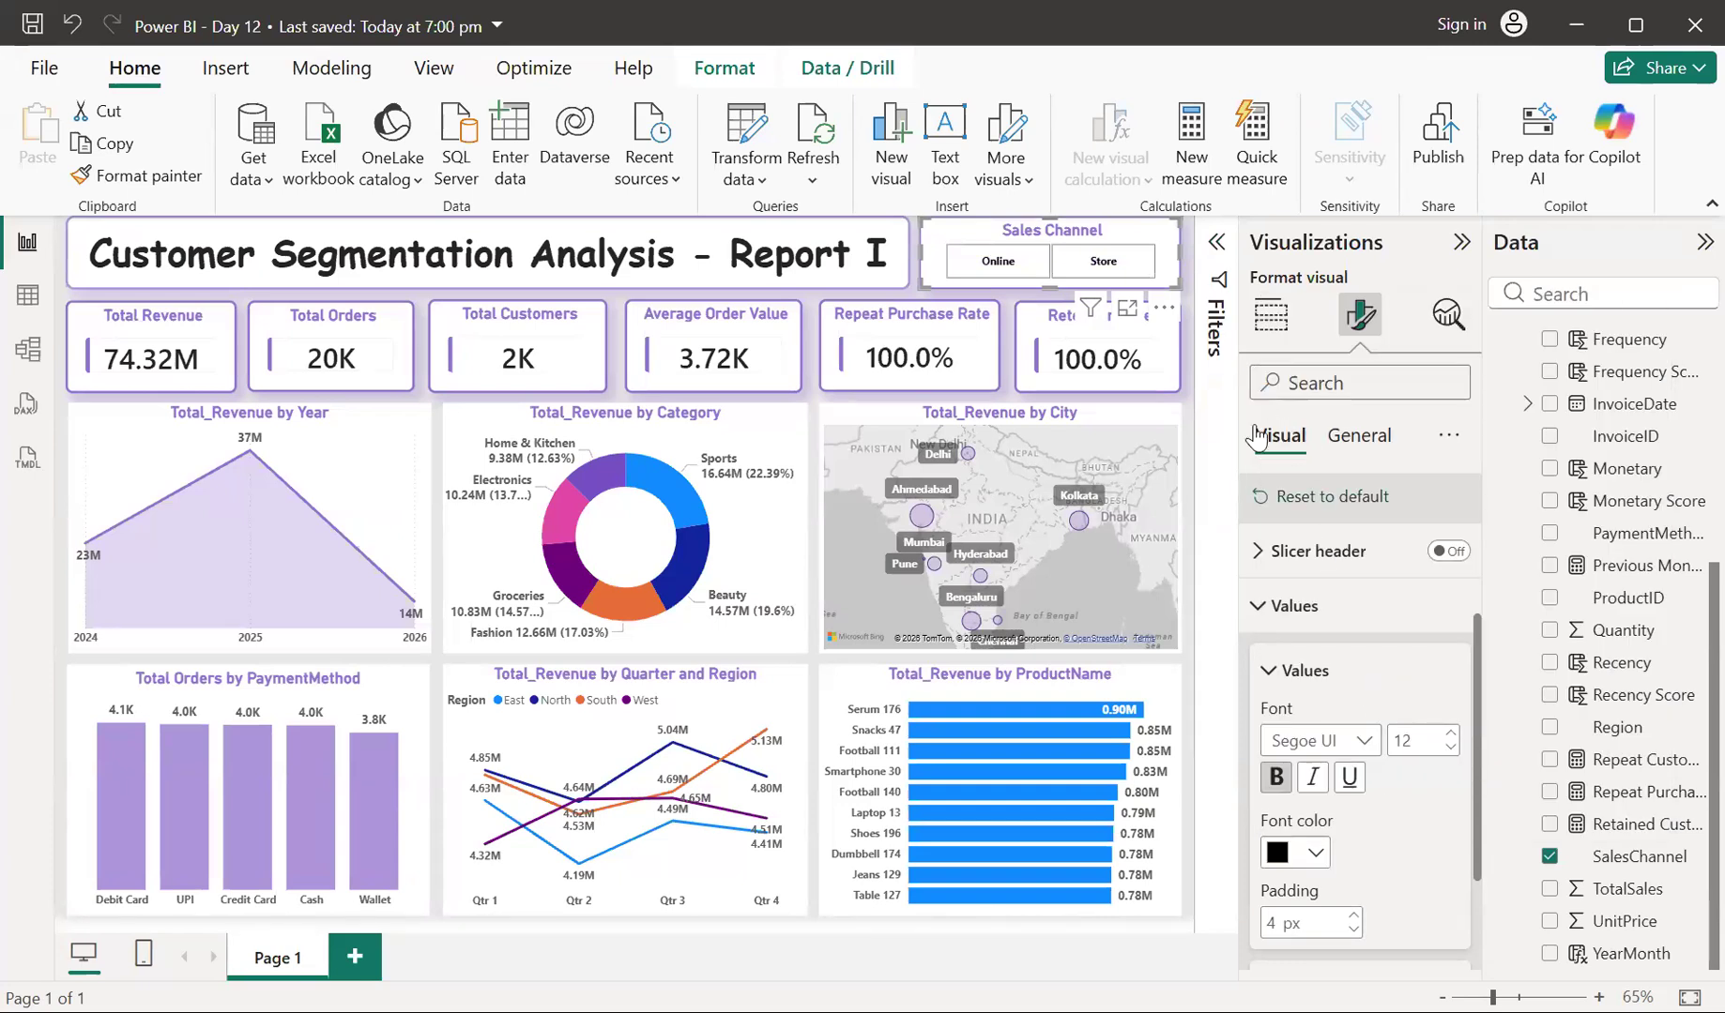
pyautogui.click(1271, 321)
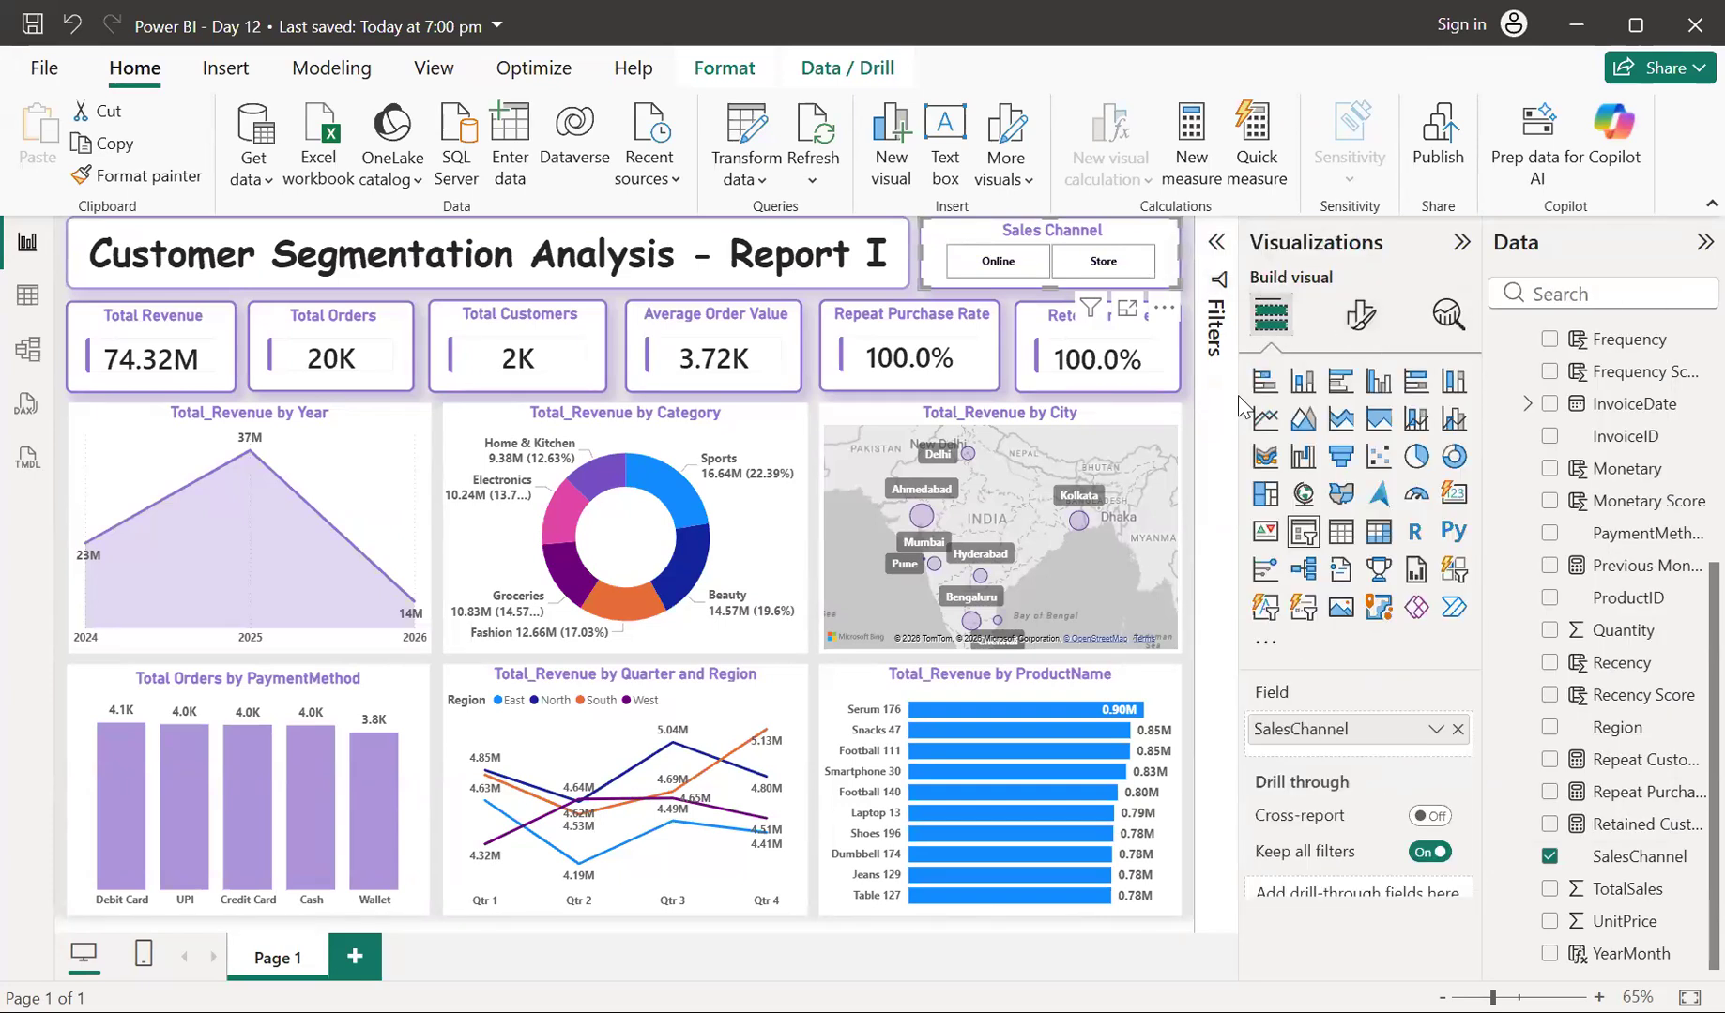
pyautogui.click(1187, 486)
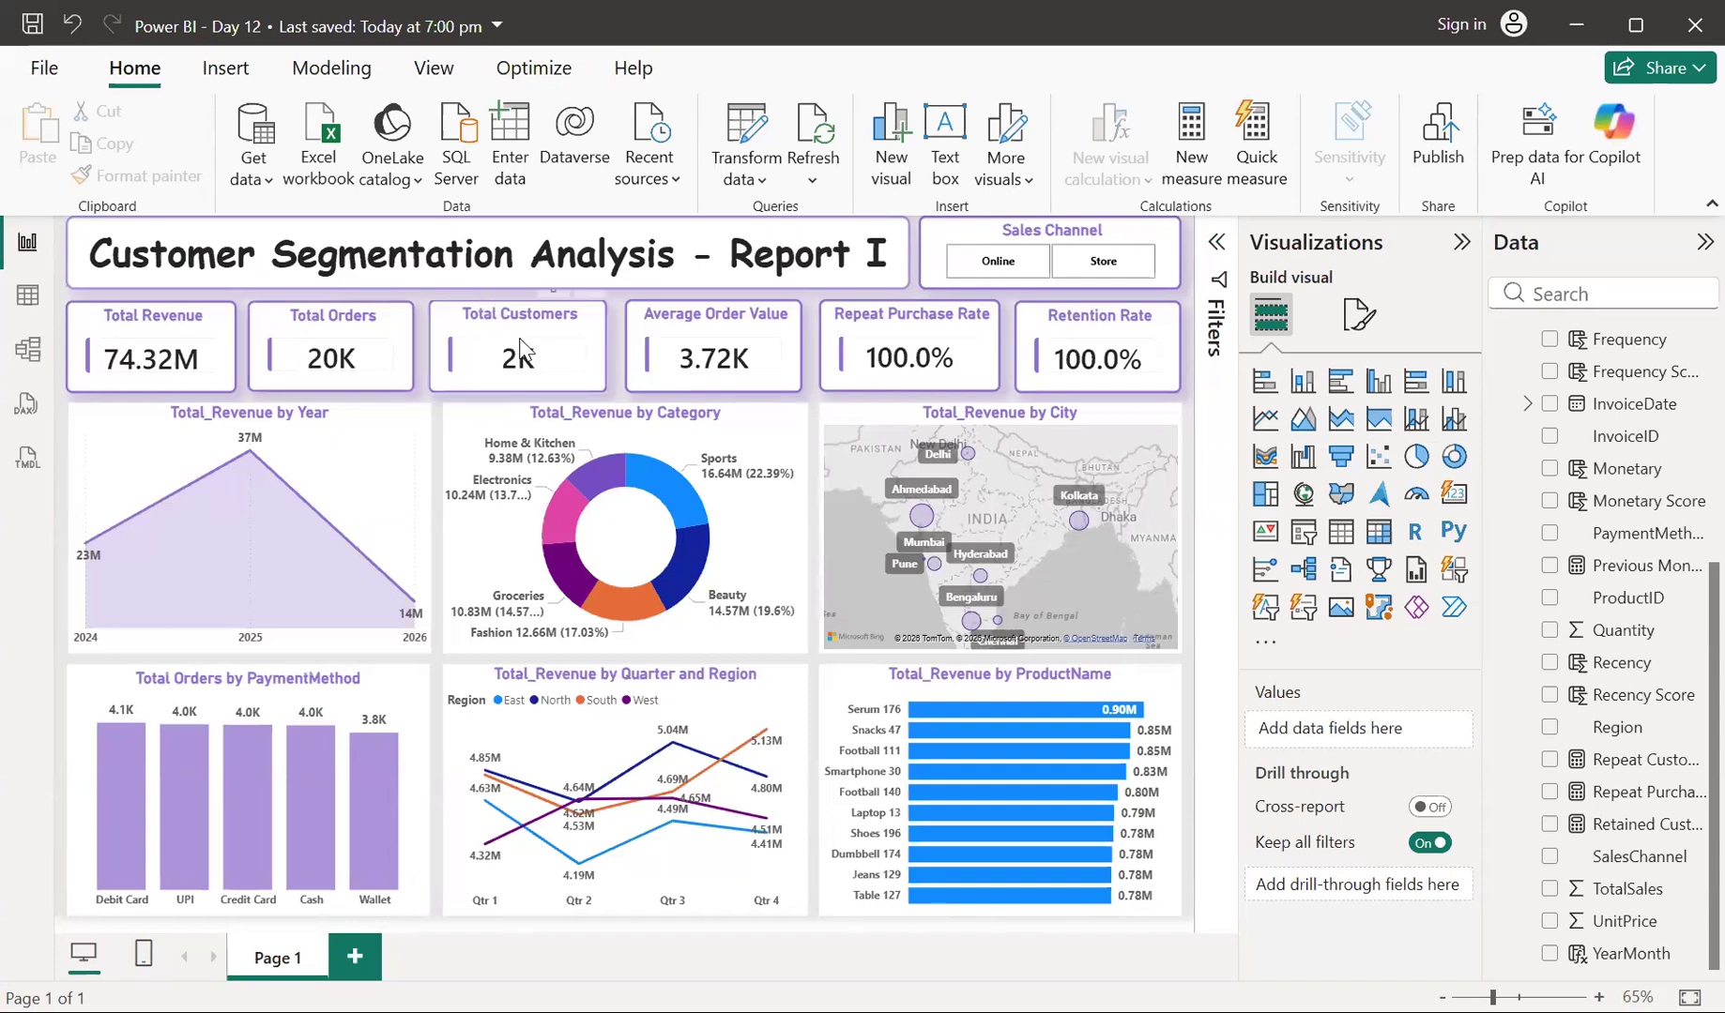
# Set the background transparency of the Total_Revenue by Year chart to 100%
pyautogui.click(392, 440)
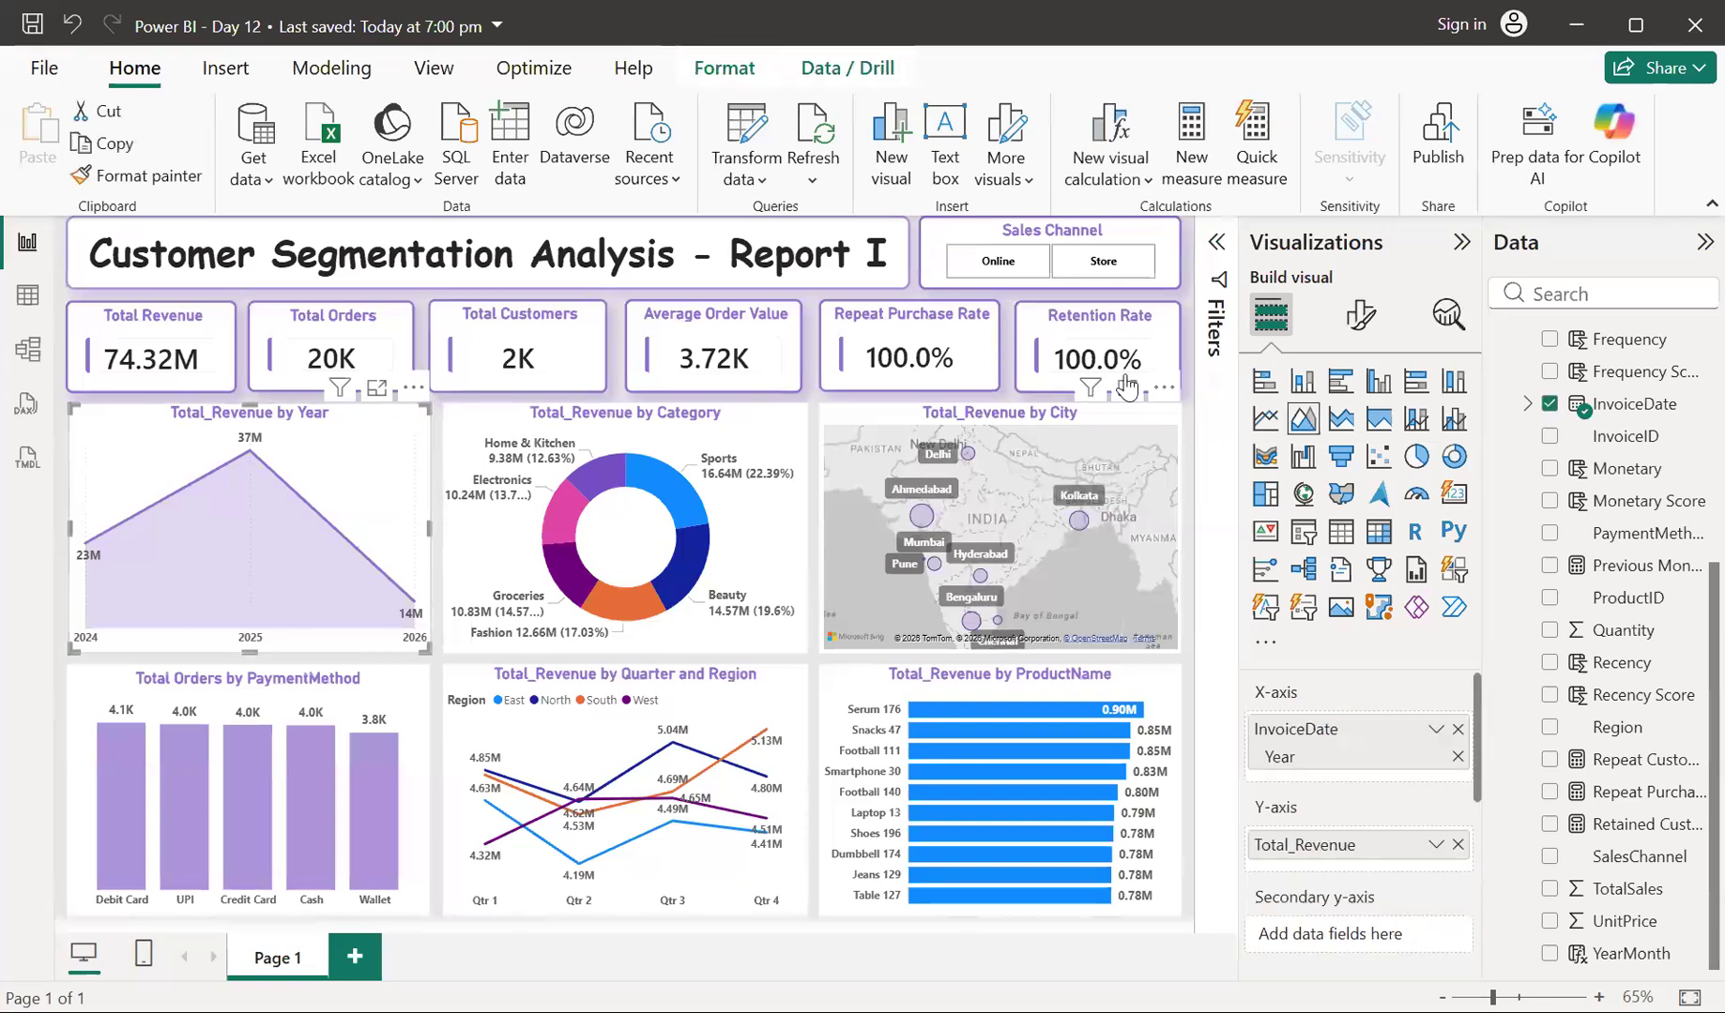
pyautogui.click(1356, 326)
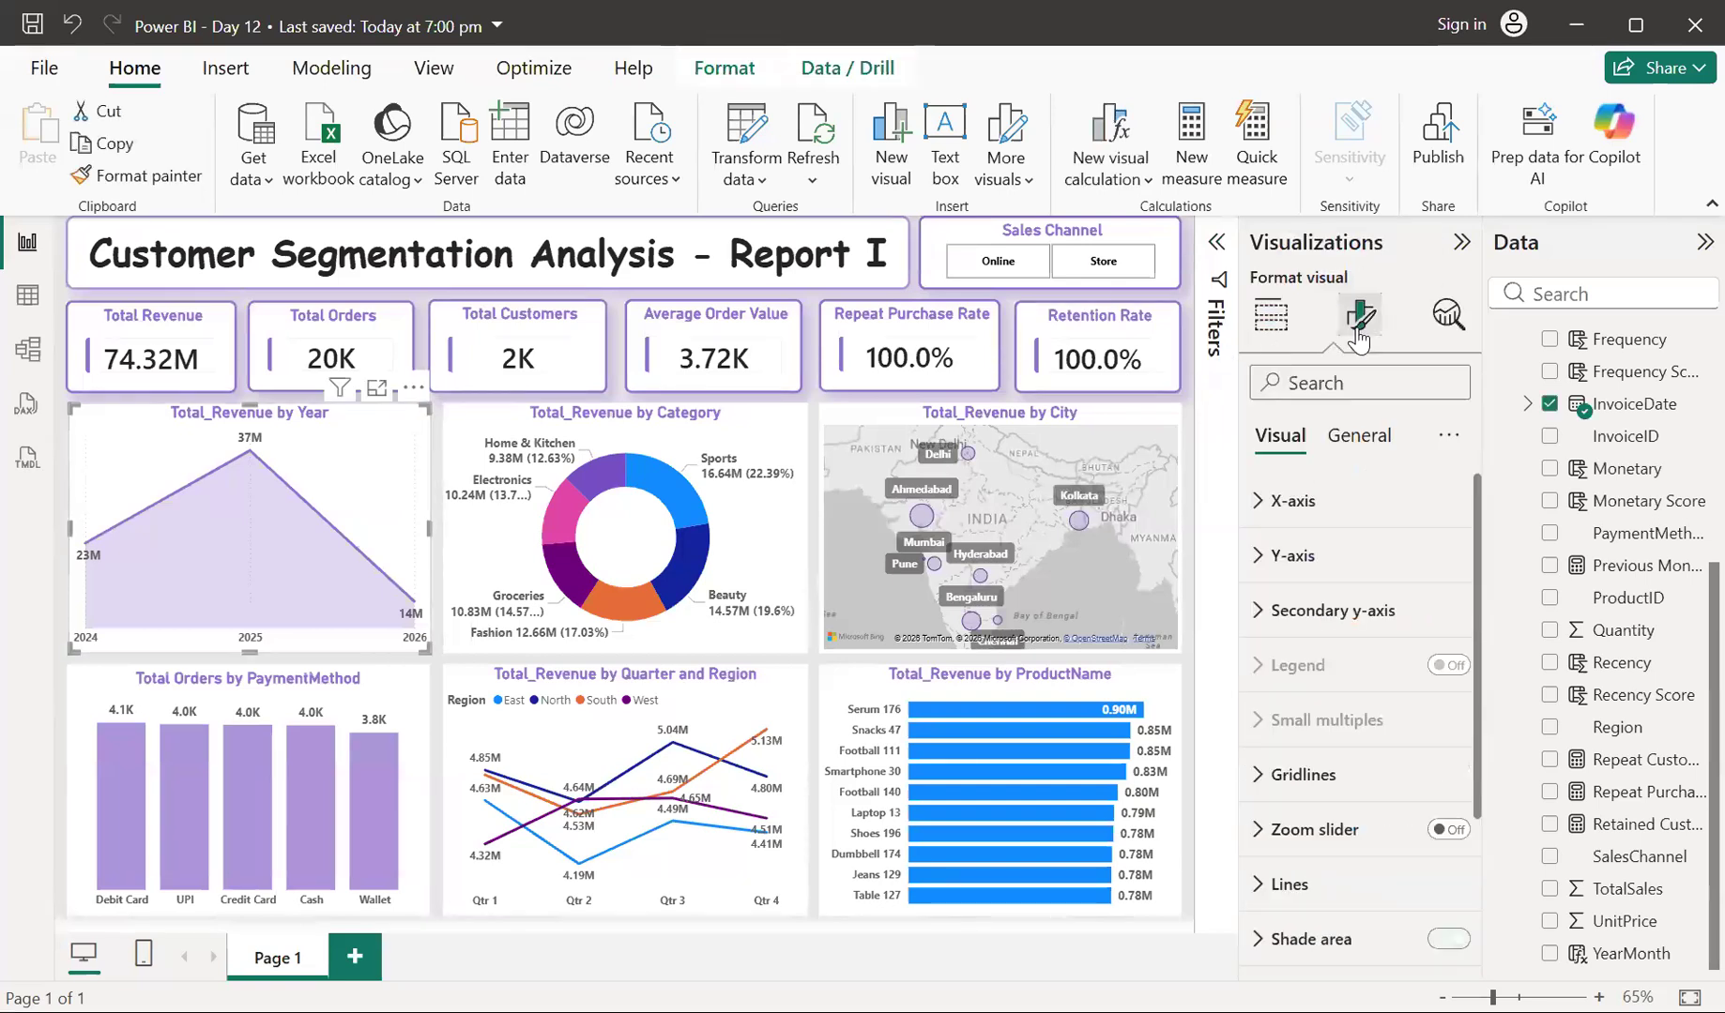
pyautogui.click(1359, 450)
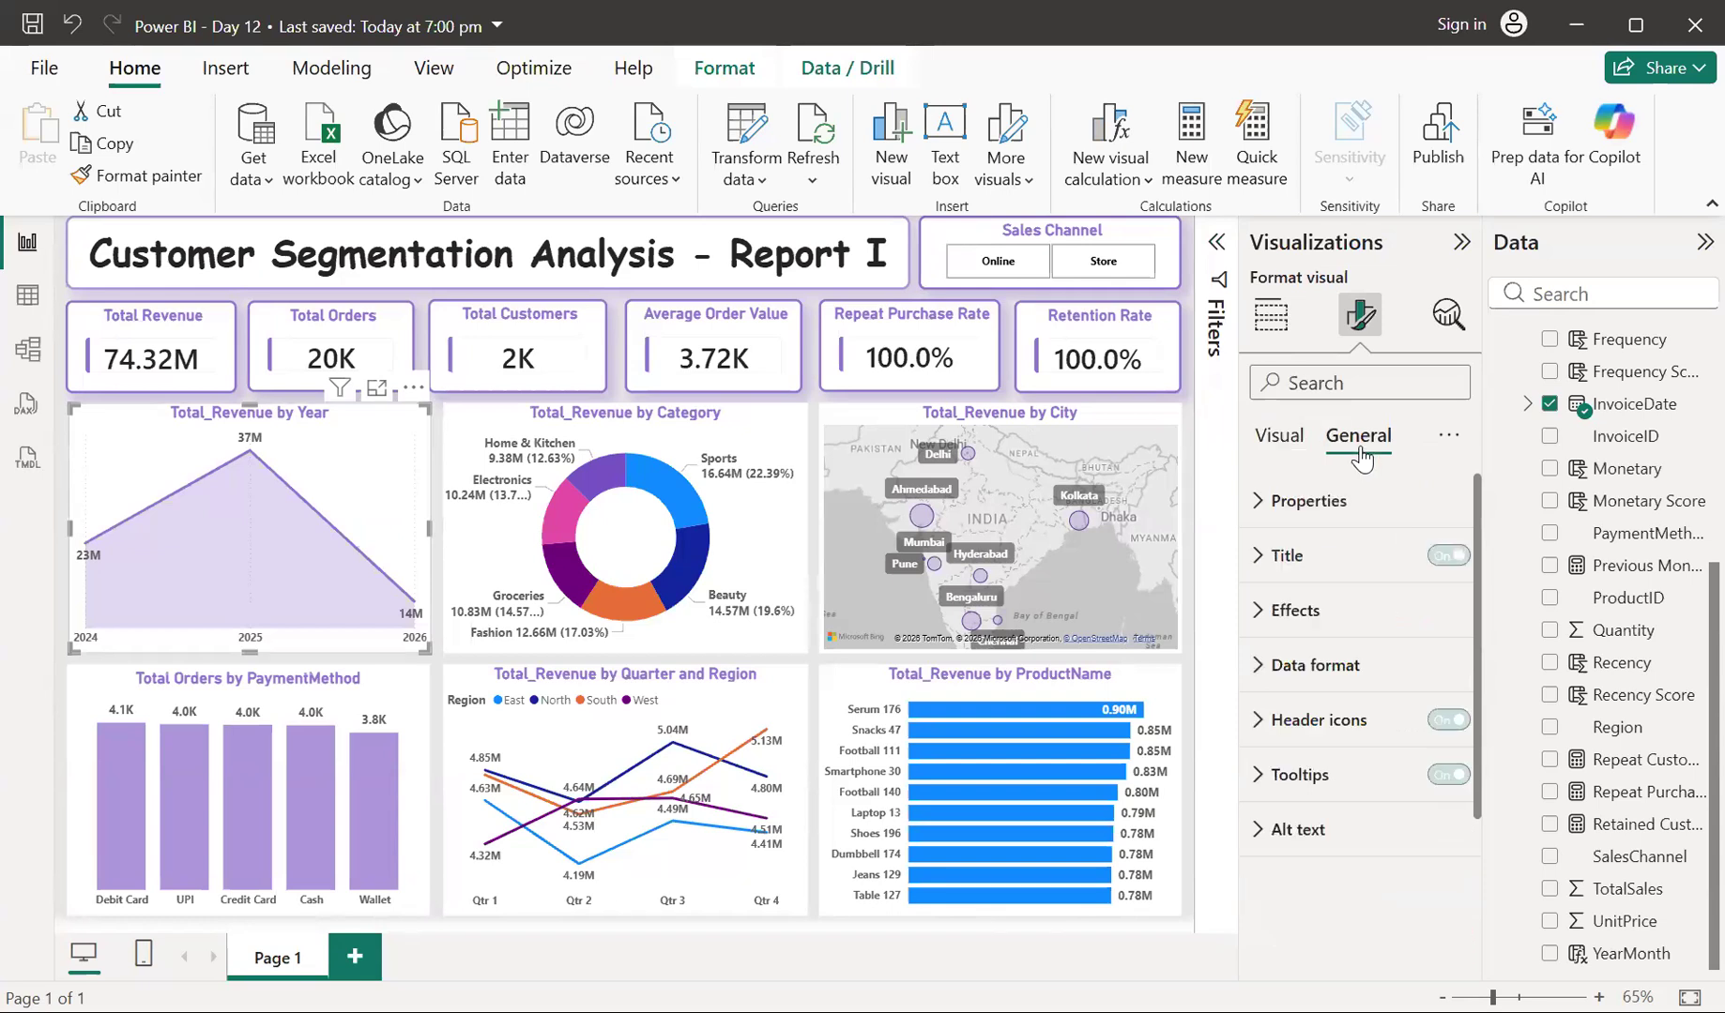
pyautogui.click(1250, 623)
pyautogui.scroll(-1, 1248, 614)
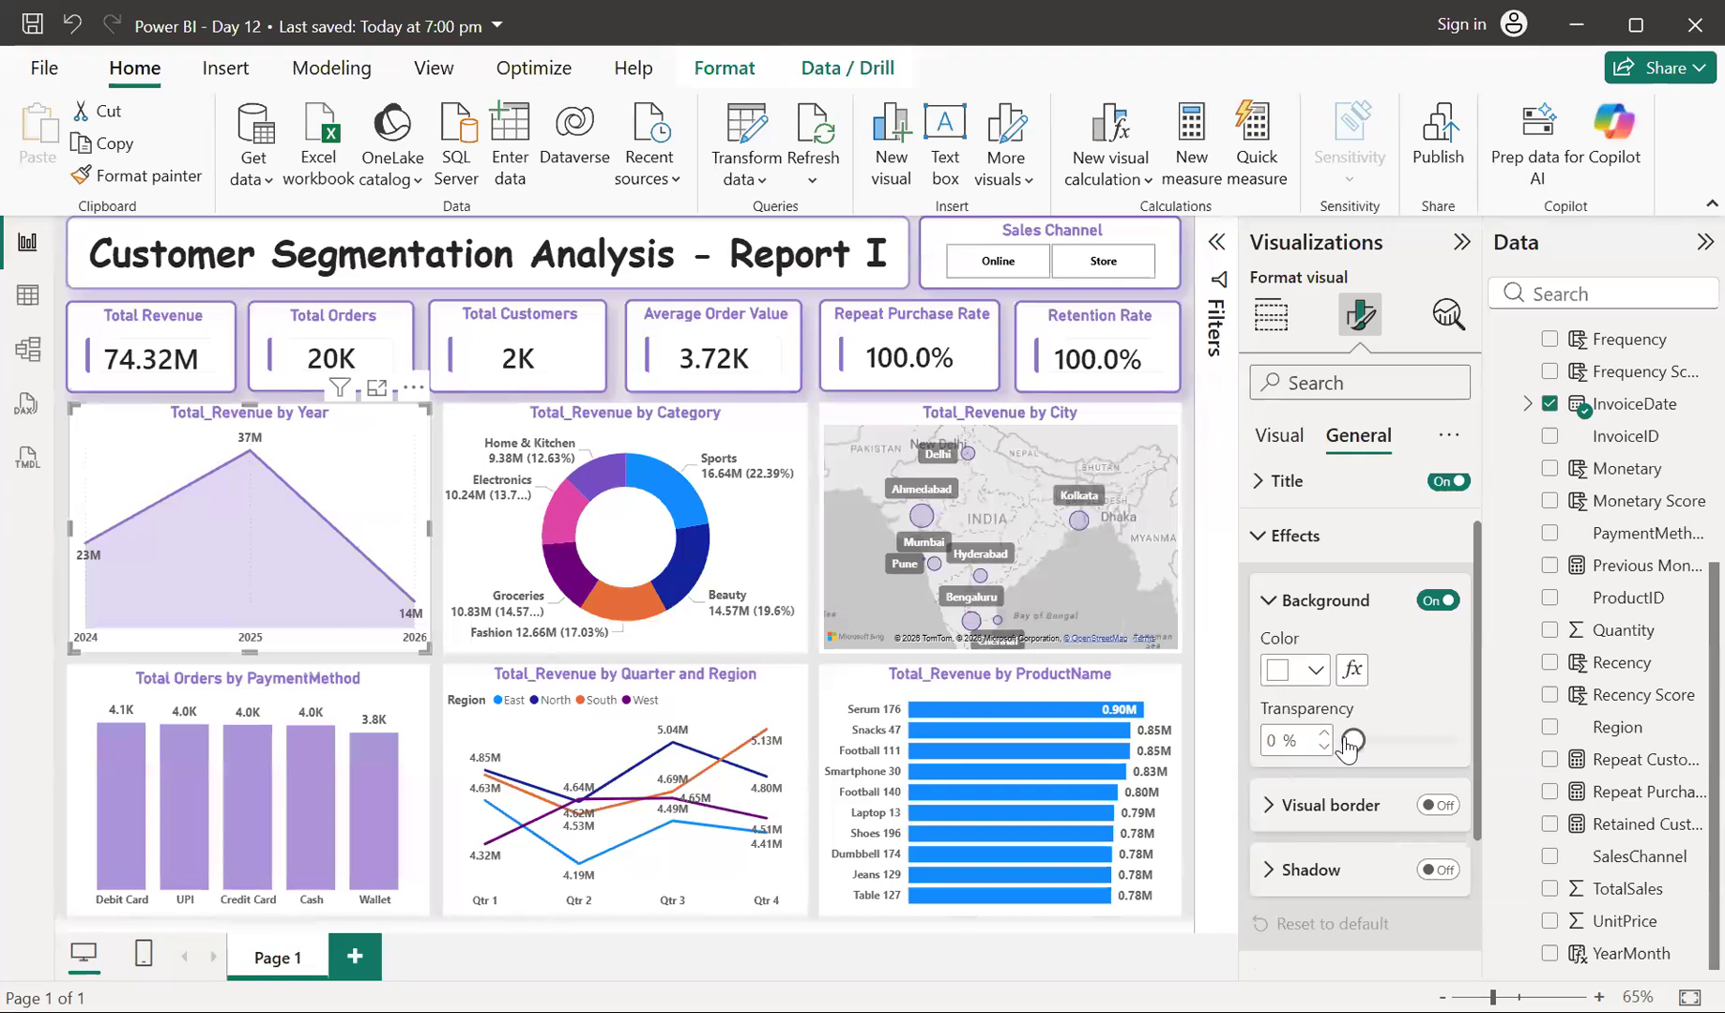
pyautogui.moveTo(1348, 747); pyautogui.dragTo(1480, 760)
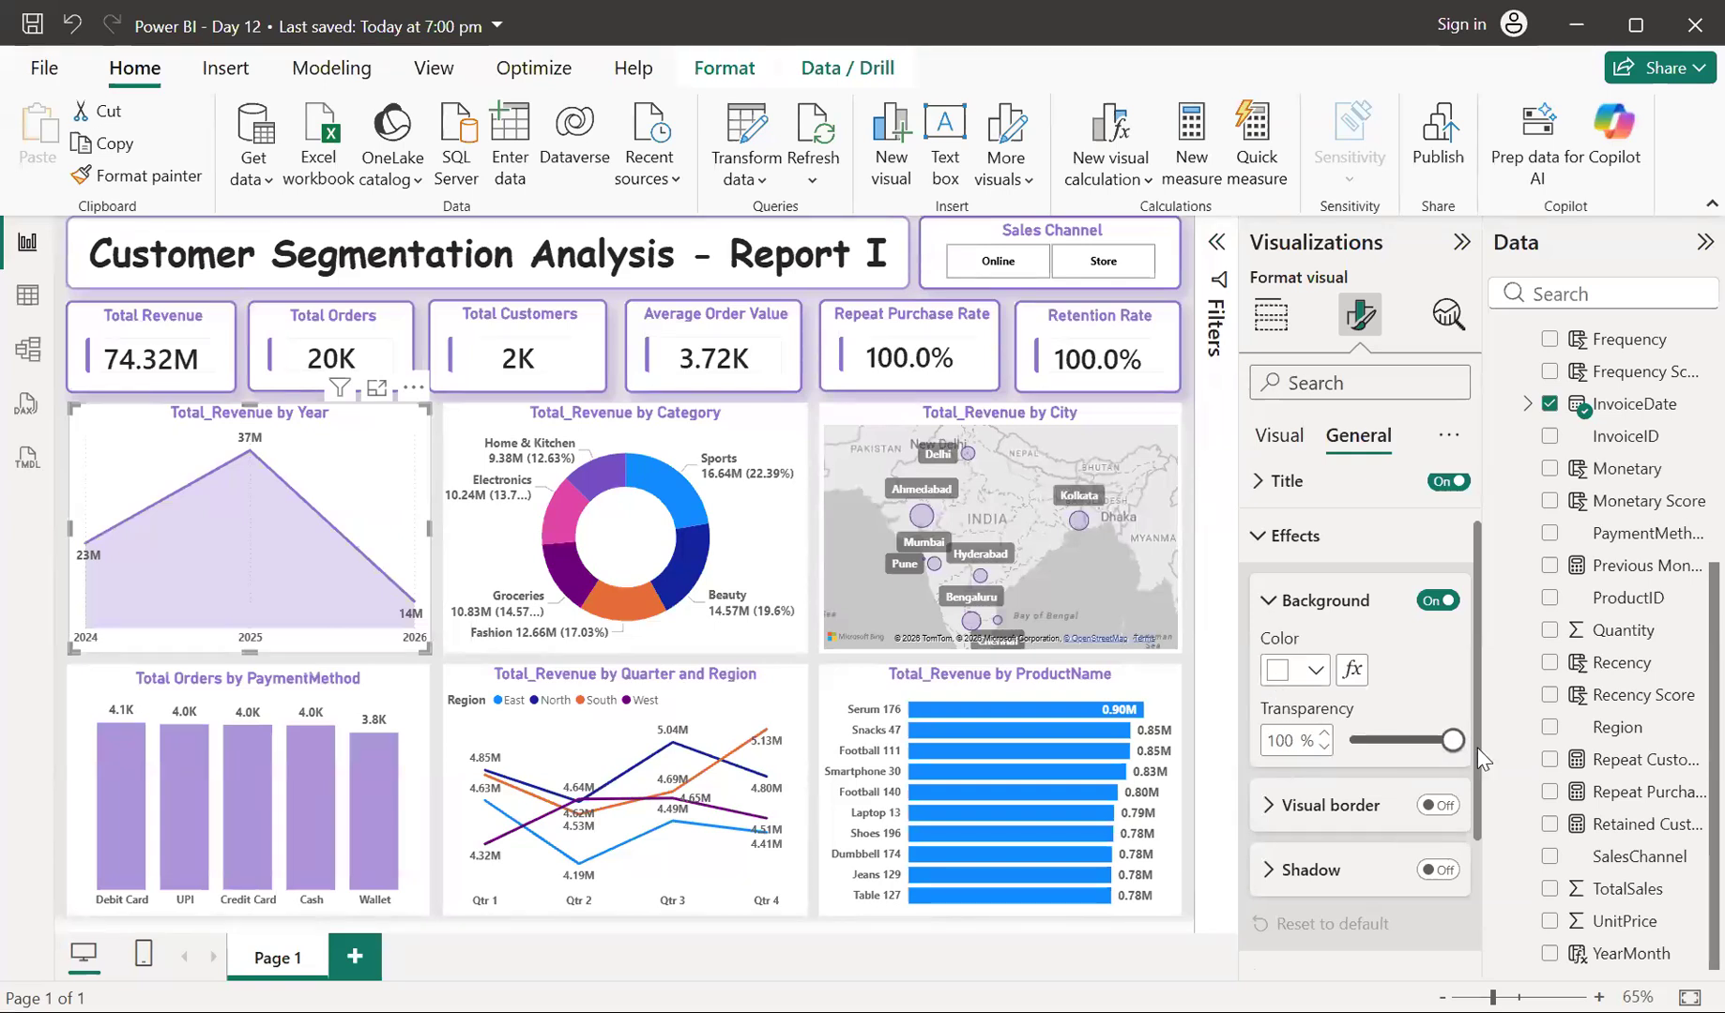
# Turn on the Total_Revenue by Year chart's visual border and shadow, with a light purple border, 9 px rounded corners and 3 px width
pyautogui.click(1450, 809)
pyautogui.click(1442, 871)
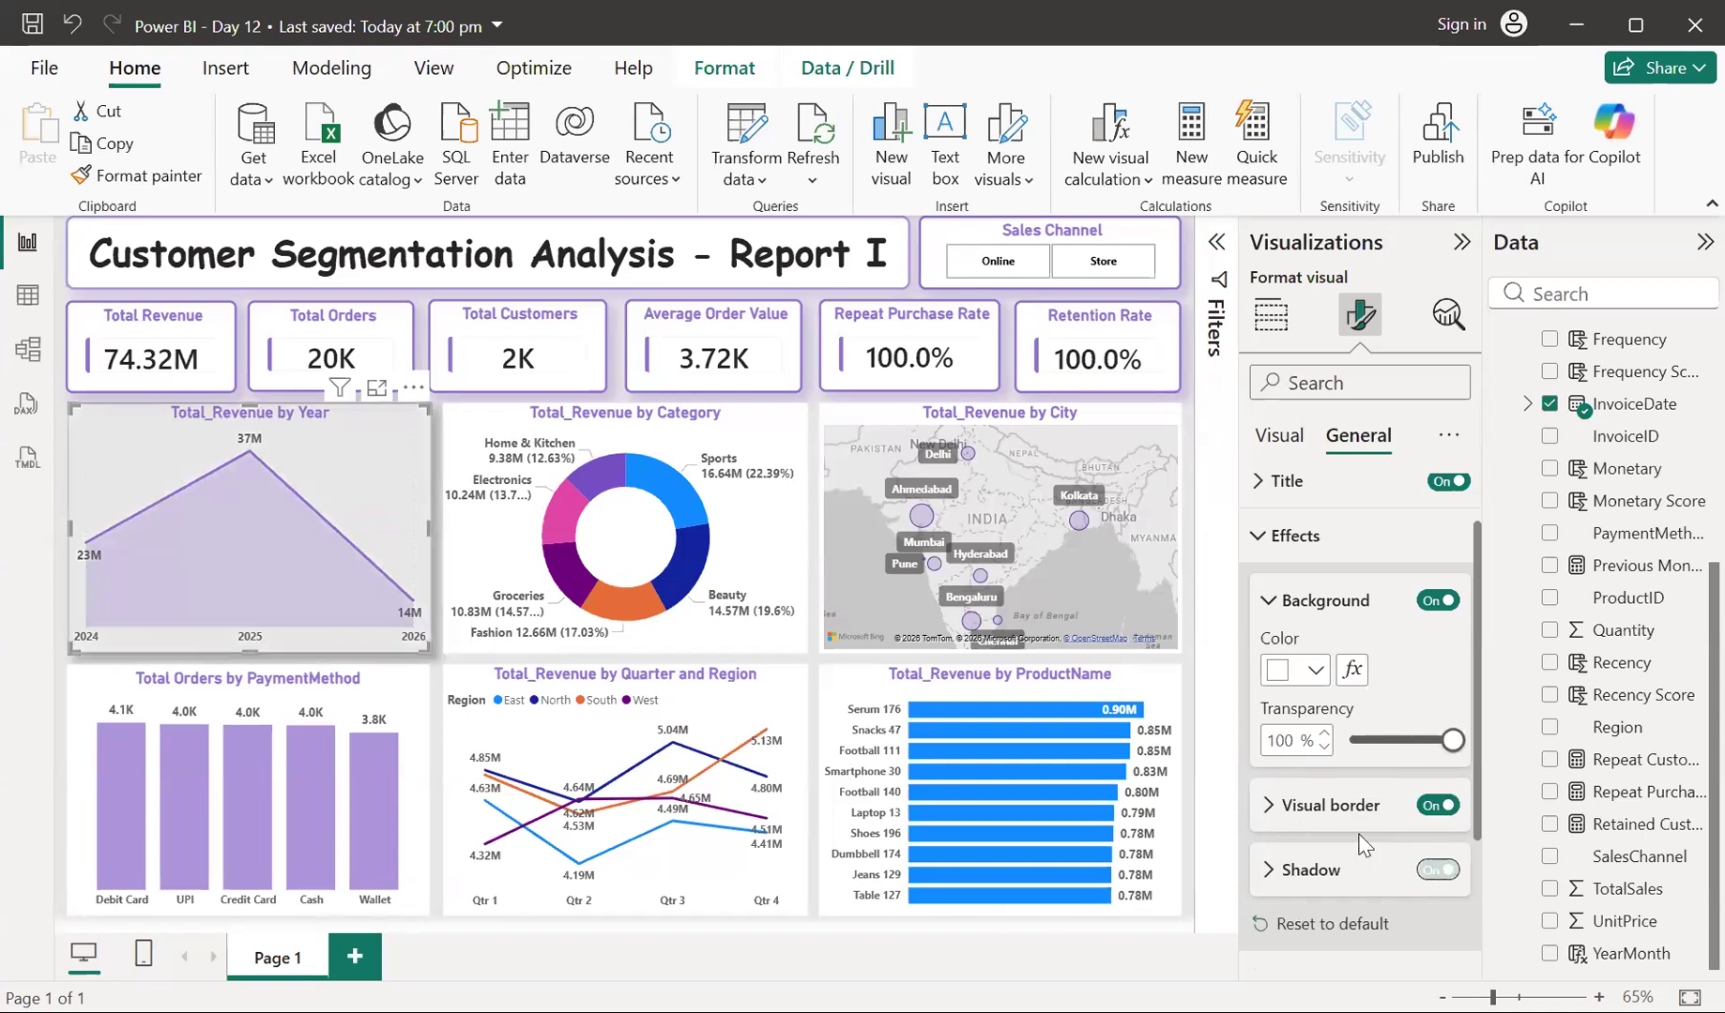
pyautogui.click(1285, 826)
pyautogui.scroll(-1, 1309, 784)
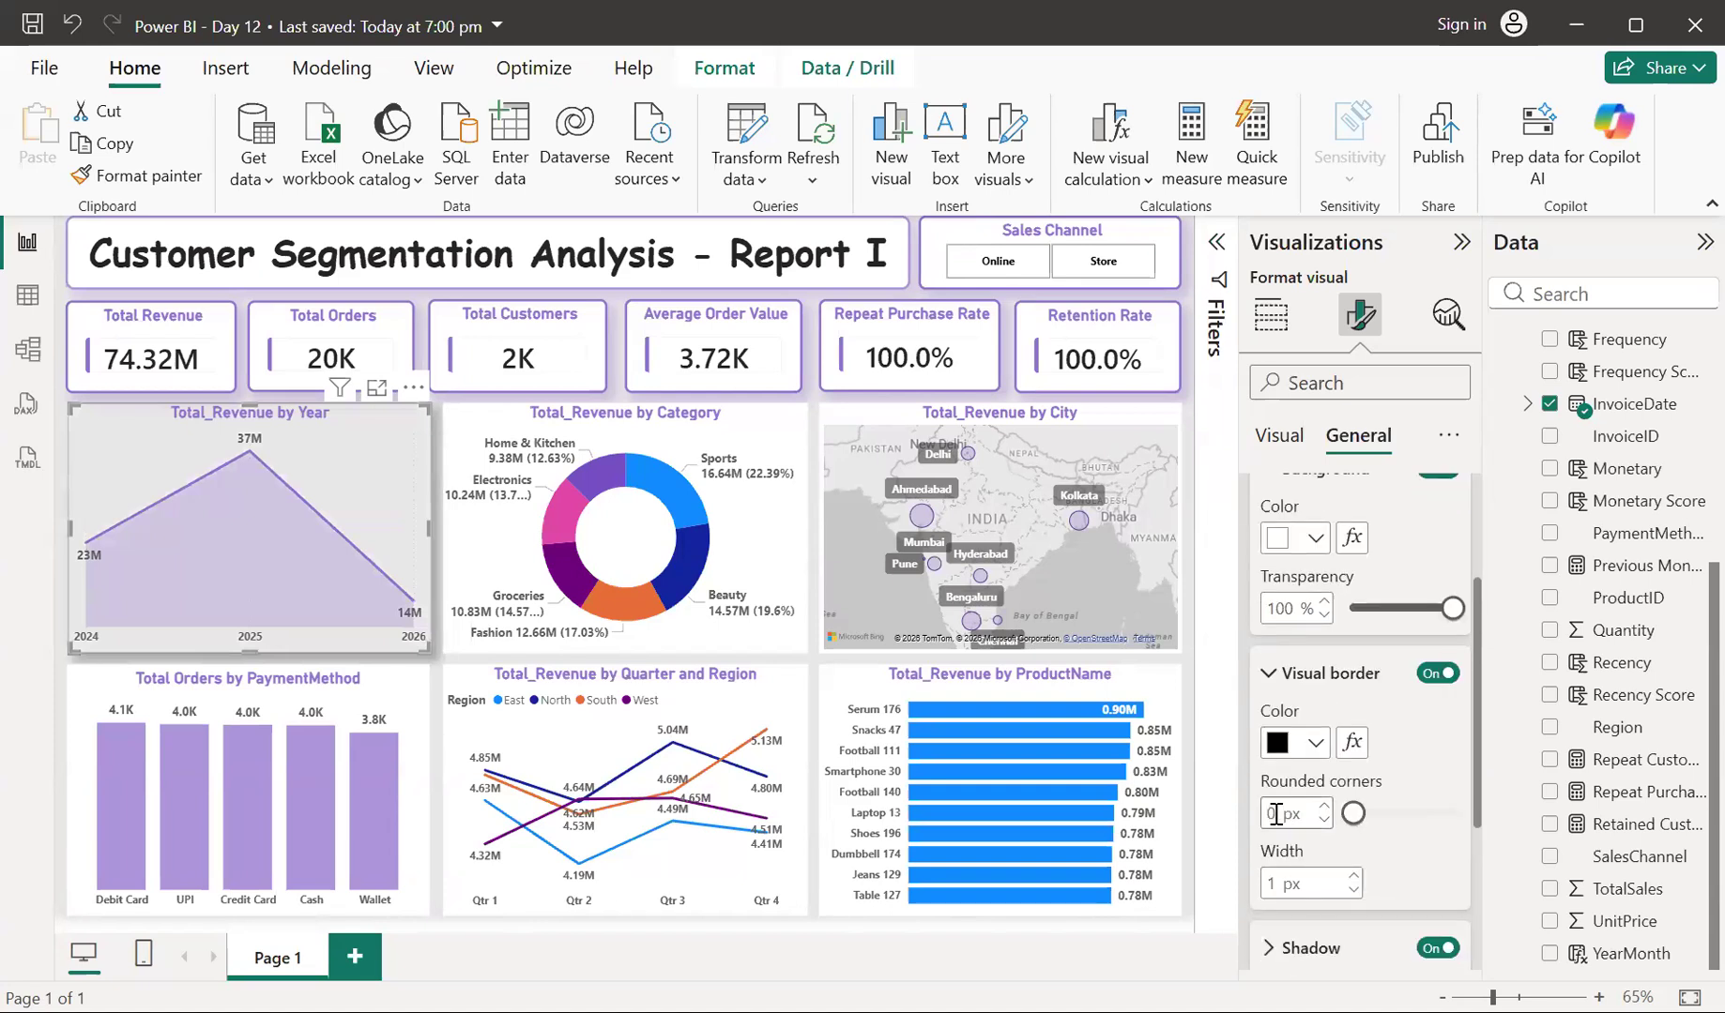
pyautogui.click(1315, 743)
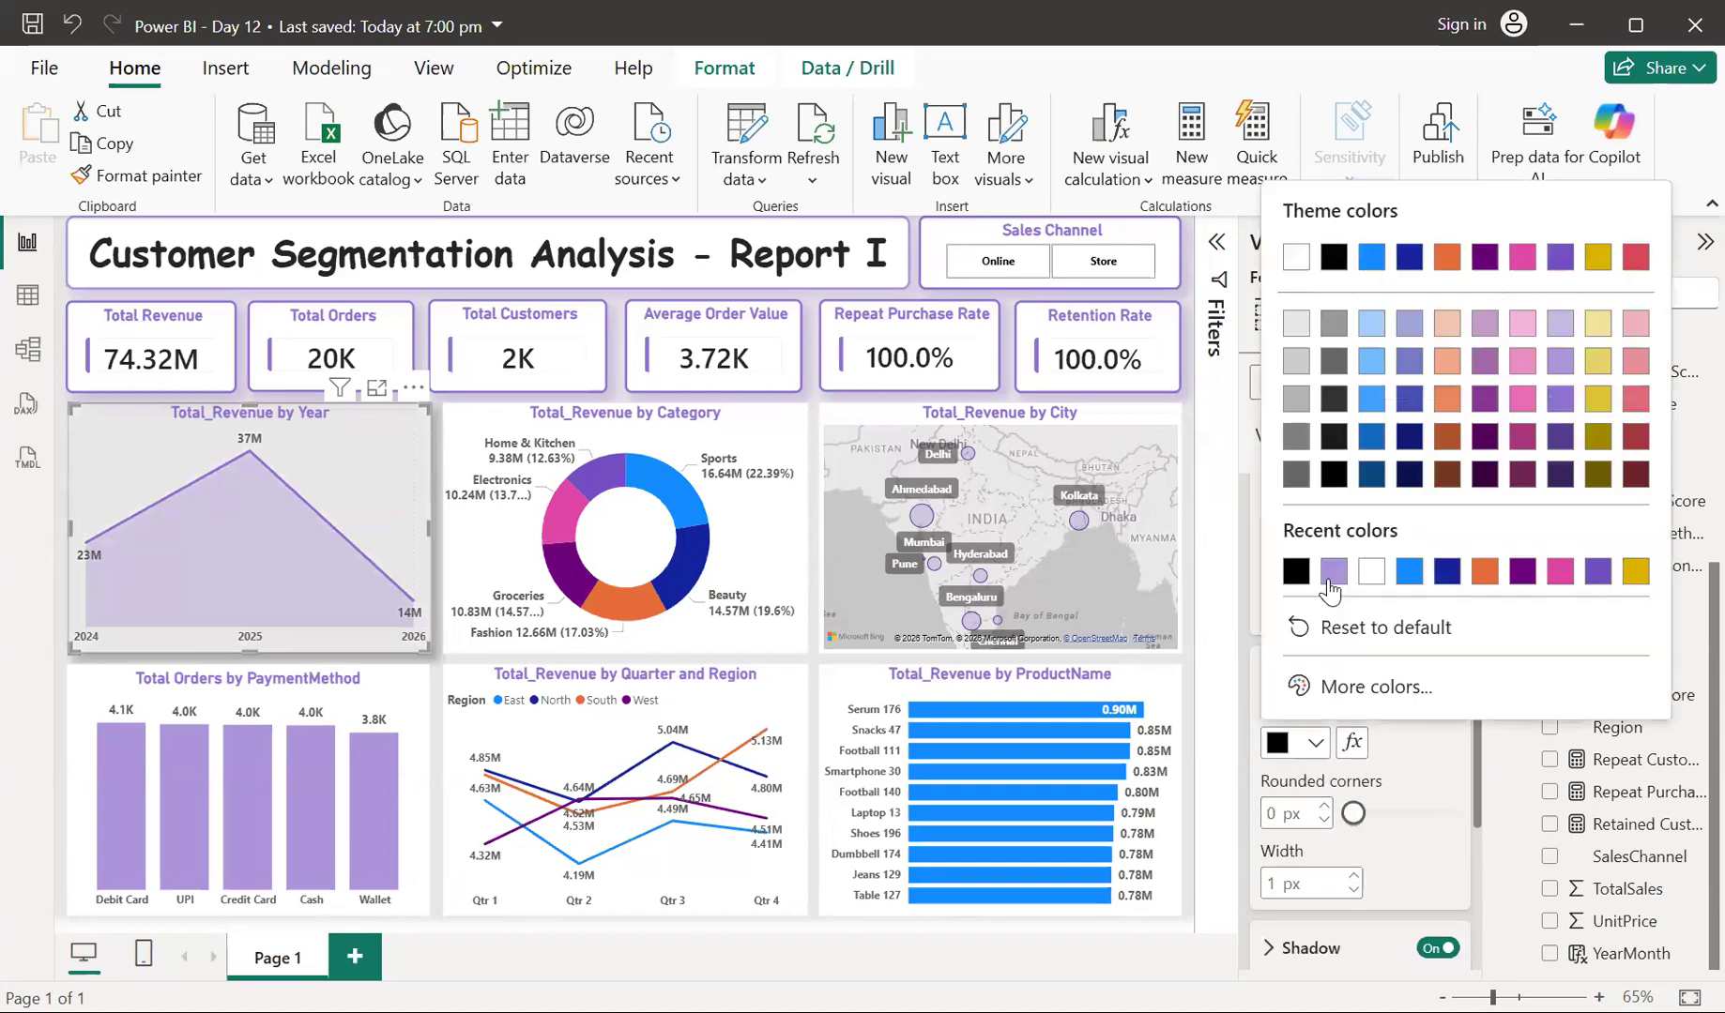
pyautogui.click(1326, 574)
pyautogui.moveTo(1352, 814); pyautogui.dragTo(1384, 821)
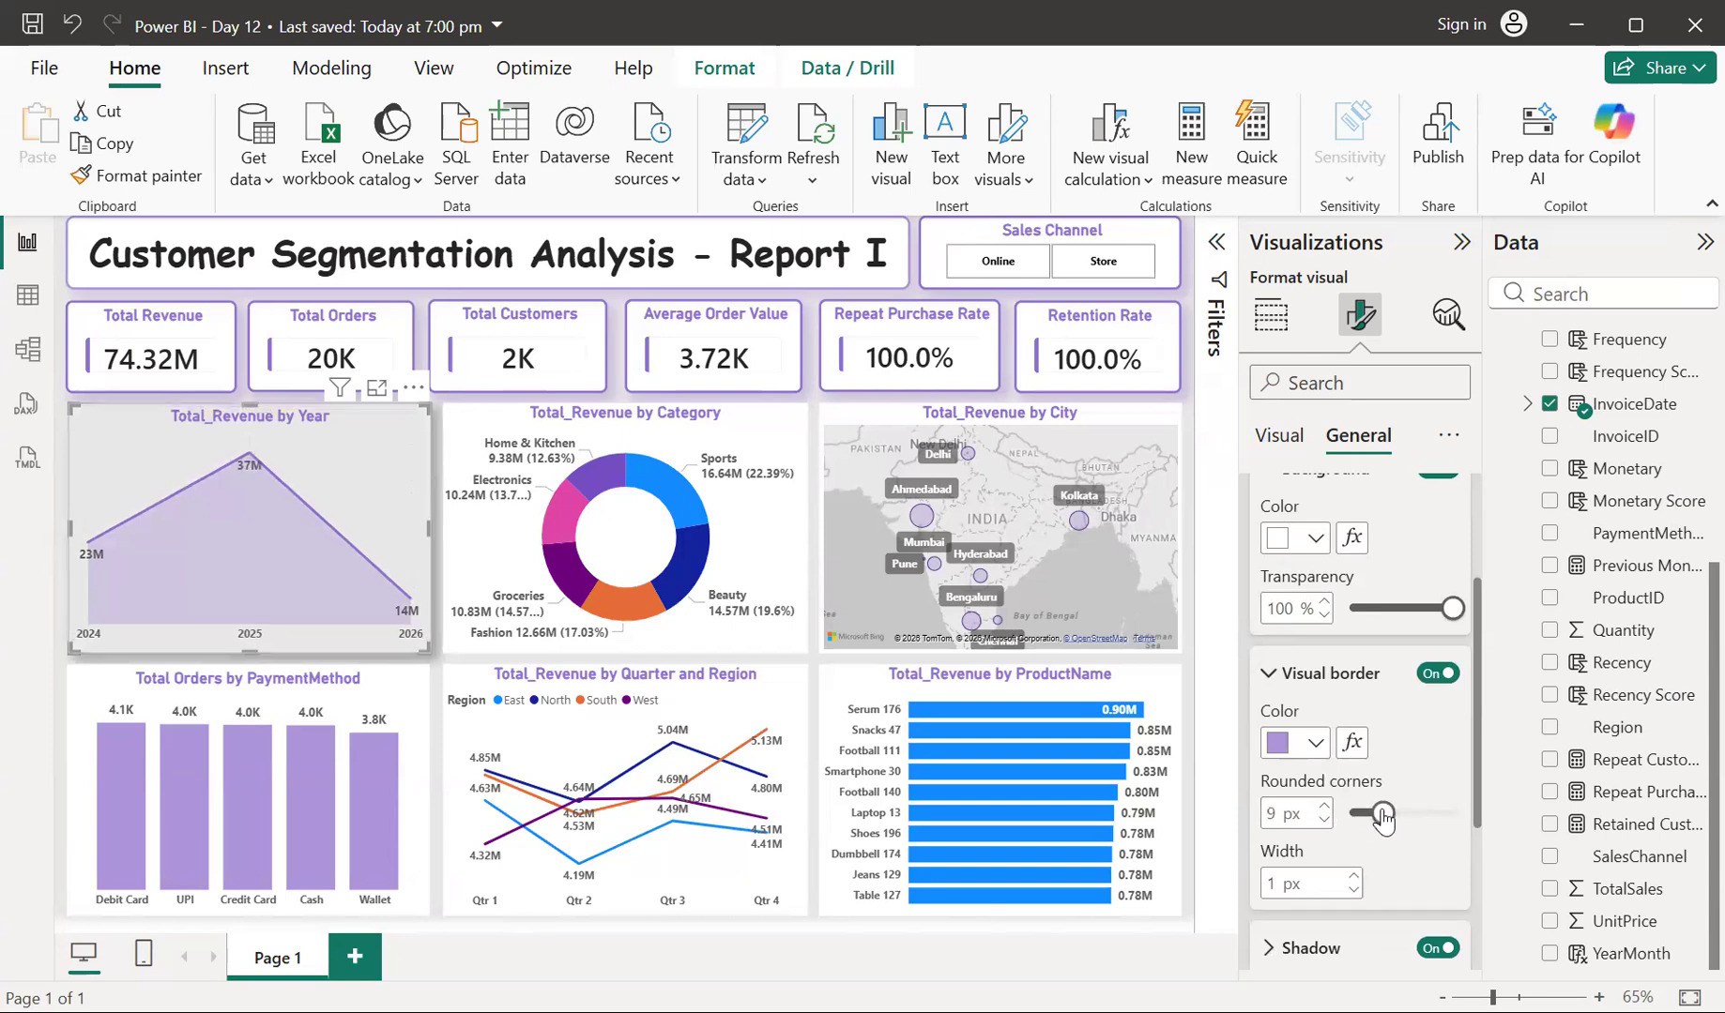
pyautogui.click(1353, 875)
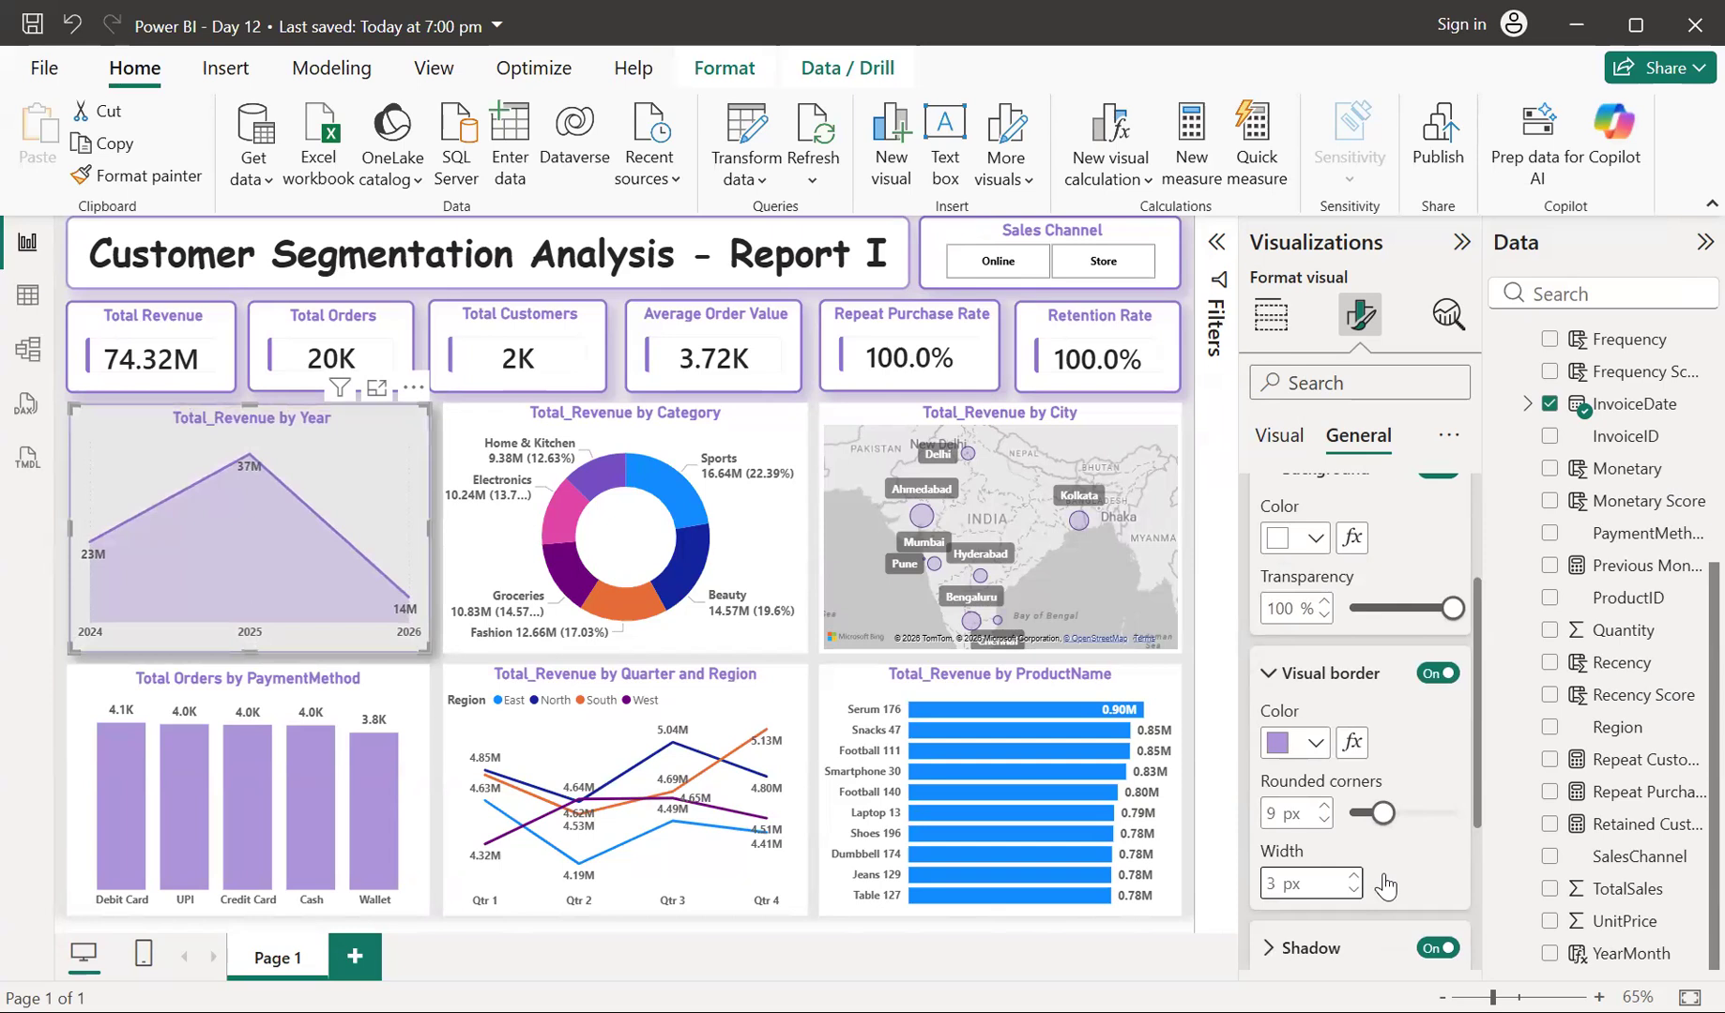
# Set the shadow color of the Total_Revenue by Year chart to light purple and deselect the chart
pyautogui.scroll(-2, 1379, 872)
pyautogui.click(1273, 823)
pyautogui.scroll(-2, 1273, 829)
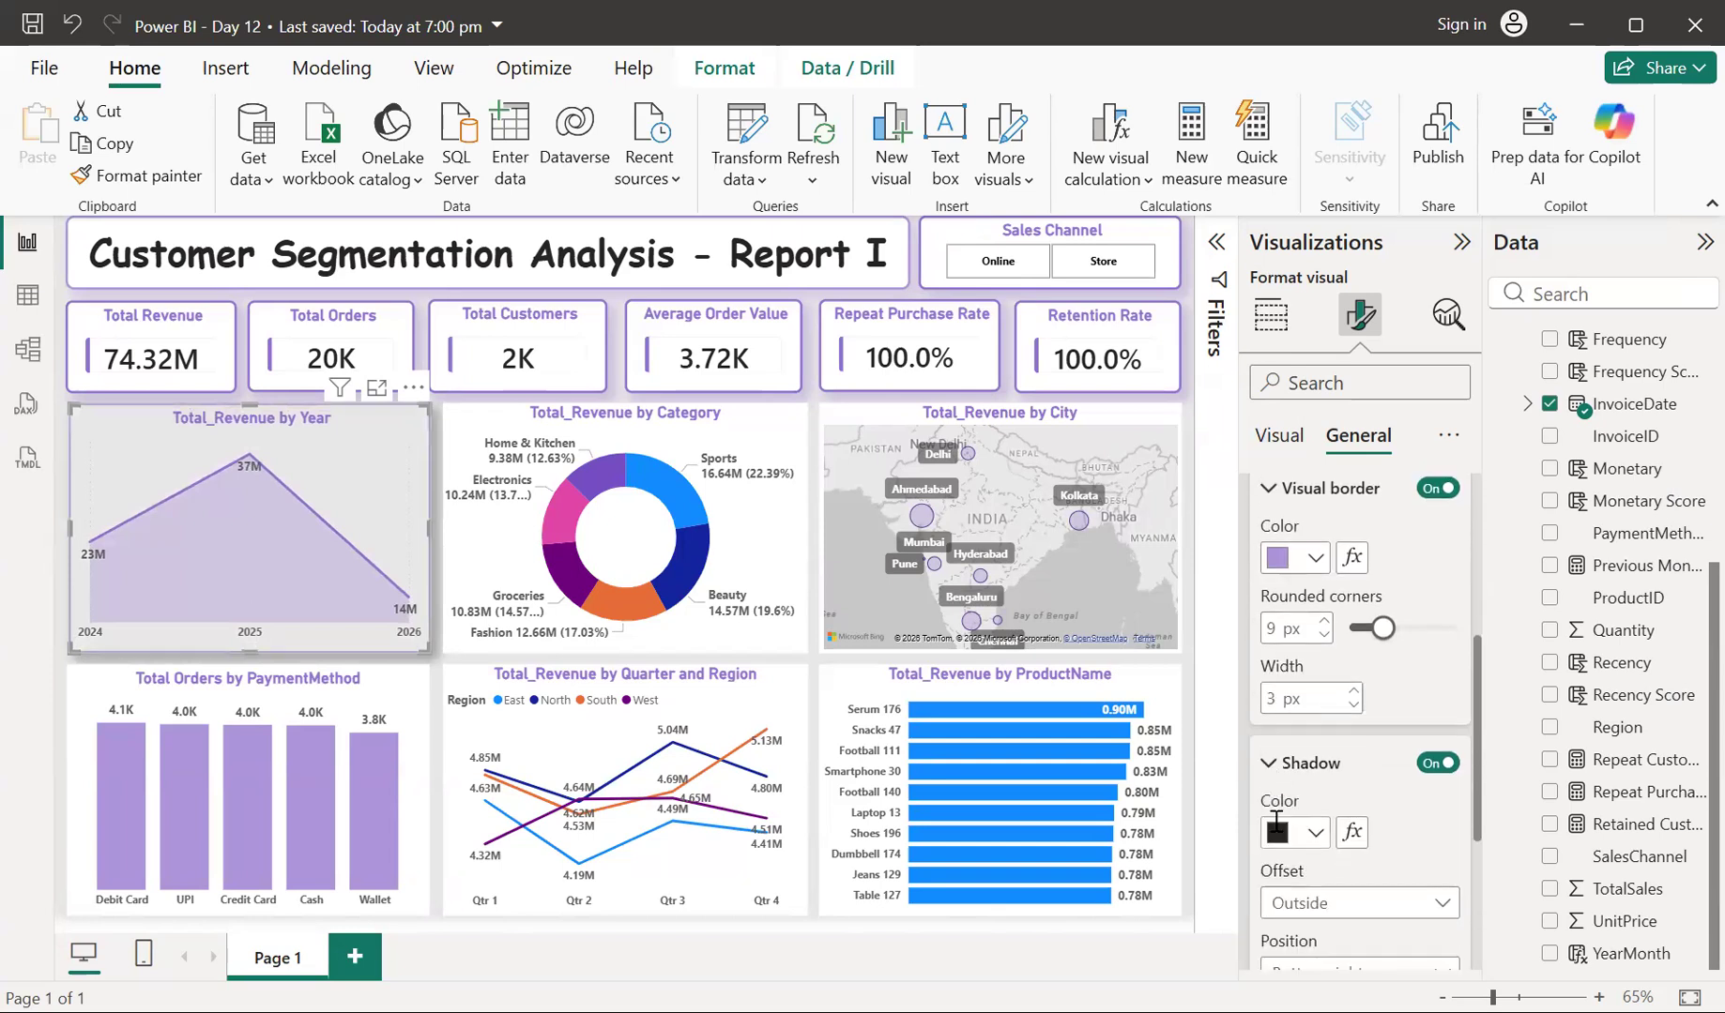
pyautogui.click(1317, 790)
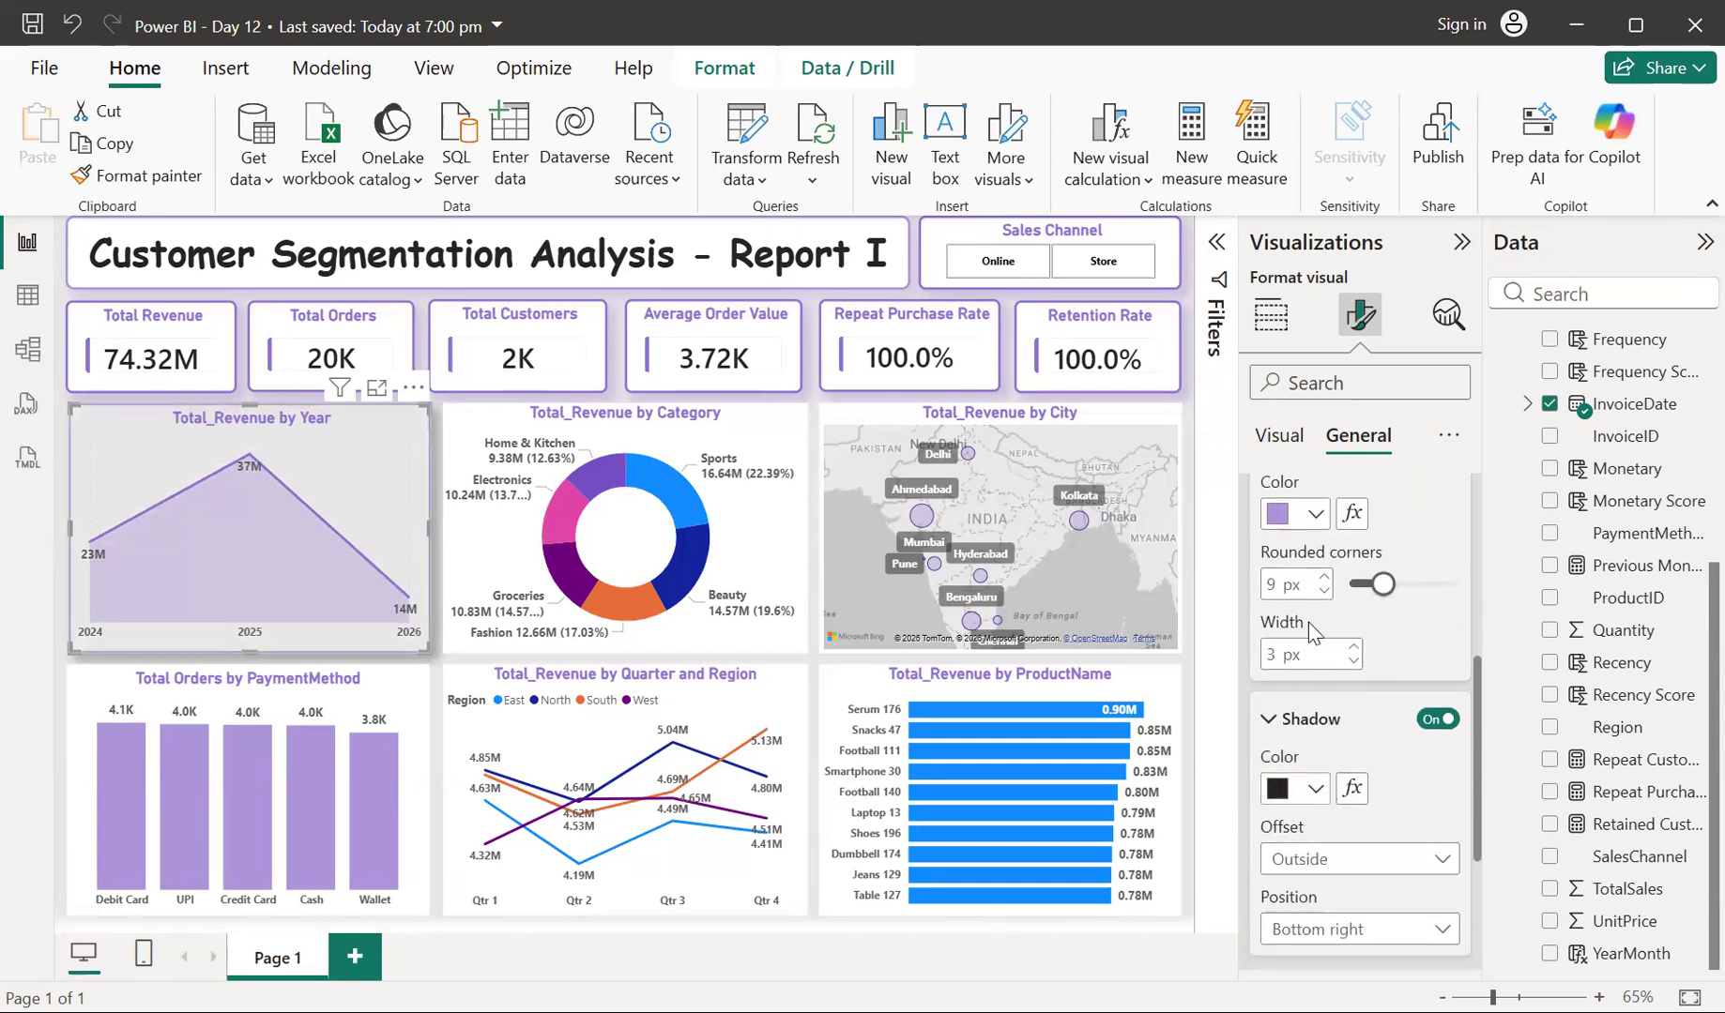
pyautogui.click(1302, 617)
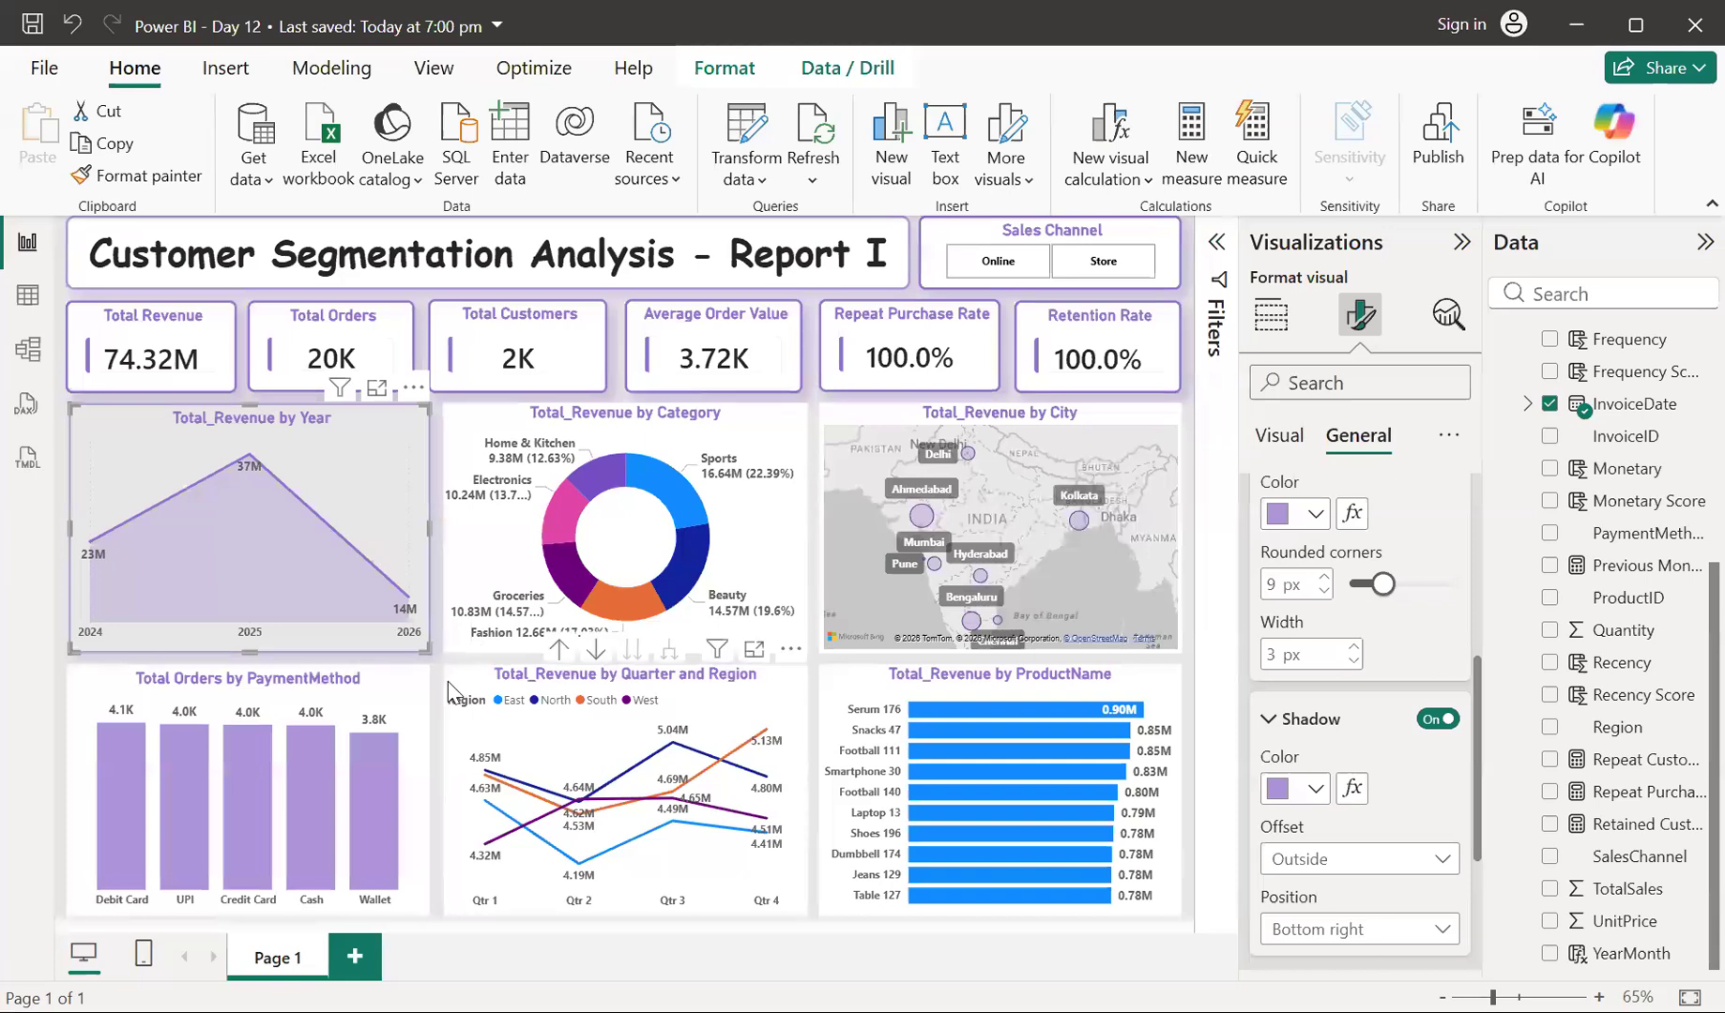
pyautogui.click(441, 671)
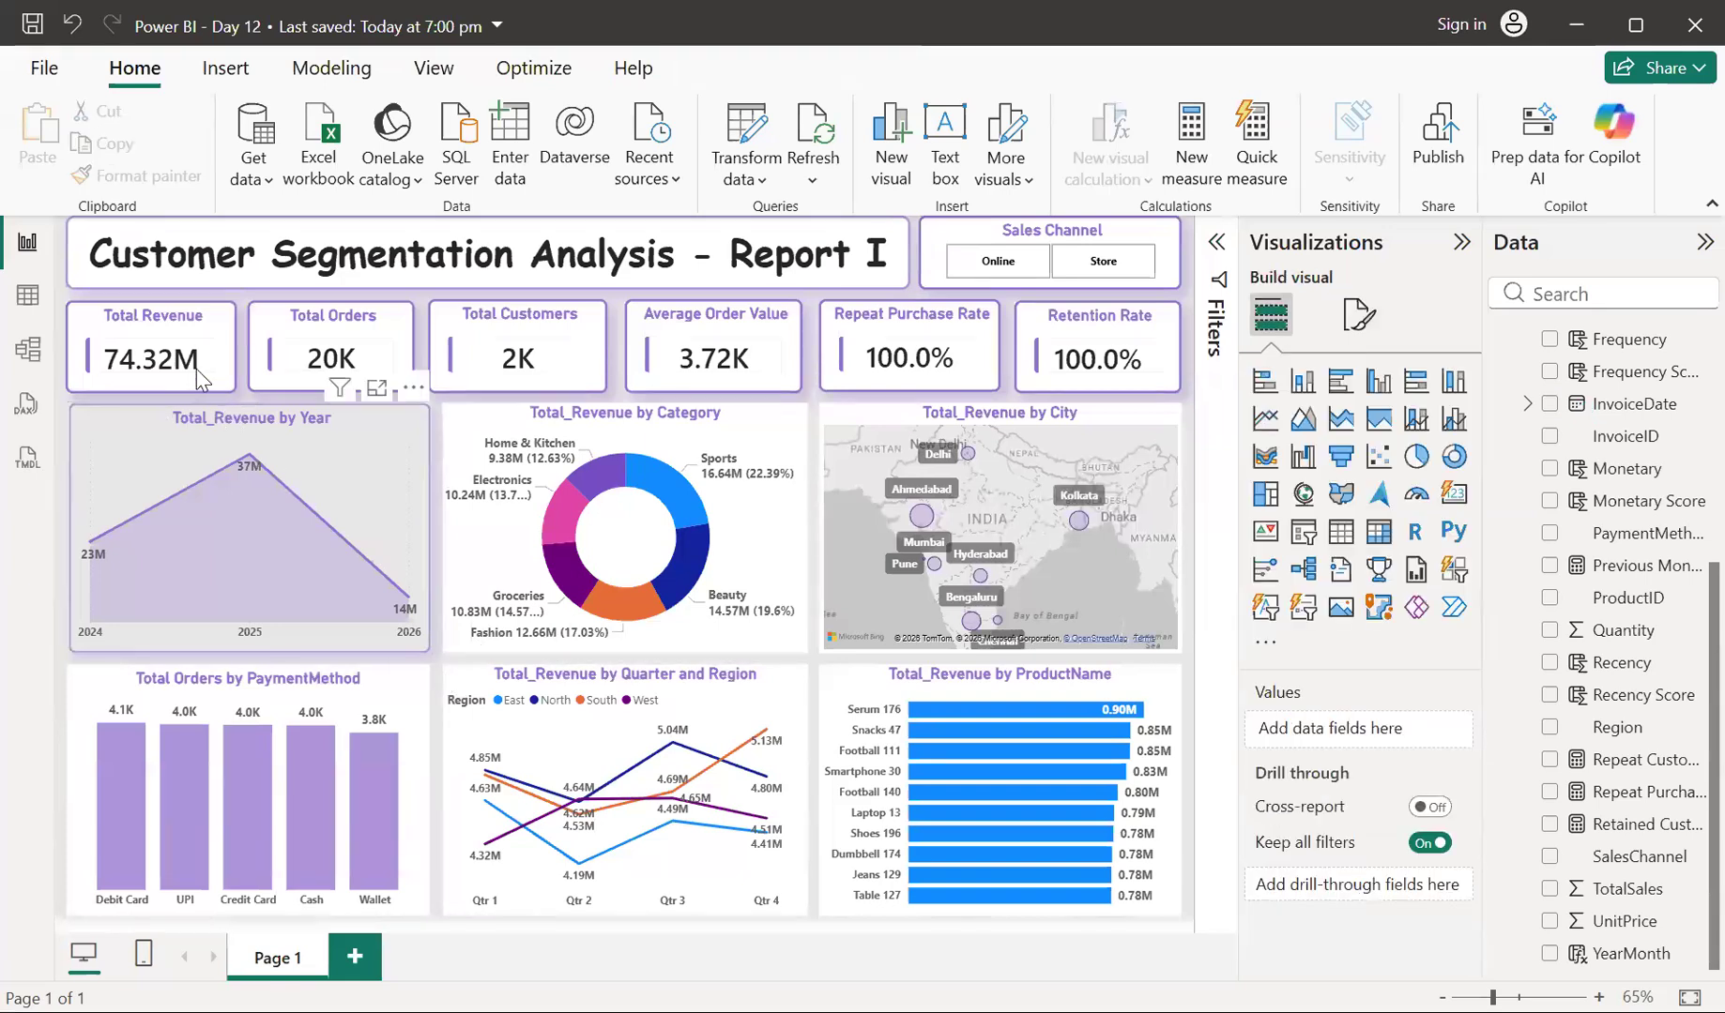
# Copy the Total_Revenue by Year chart's formatting onto the Total_Revenue by Category donut chart with Format painter
pyautogui.click(377, 412)
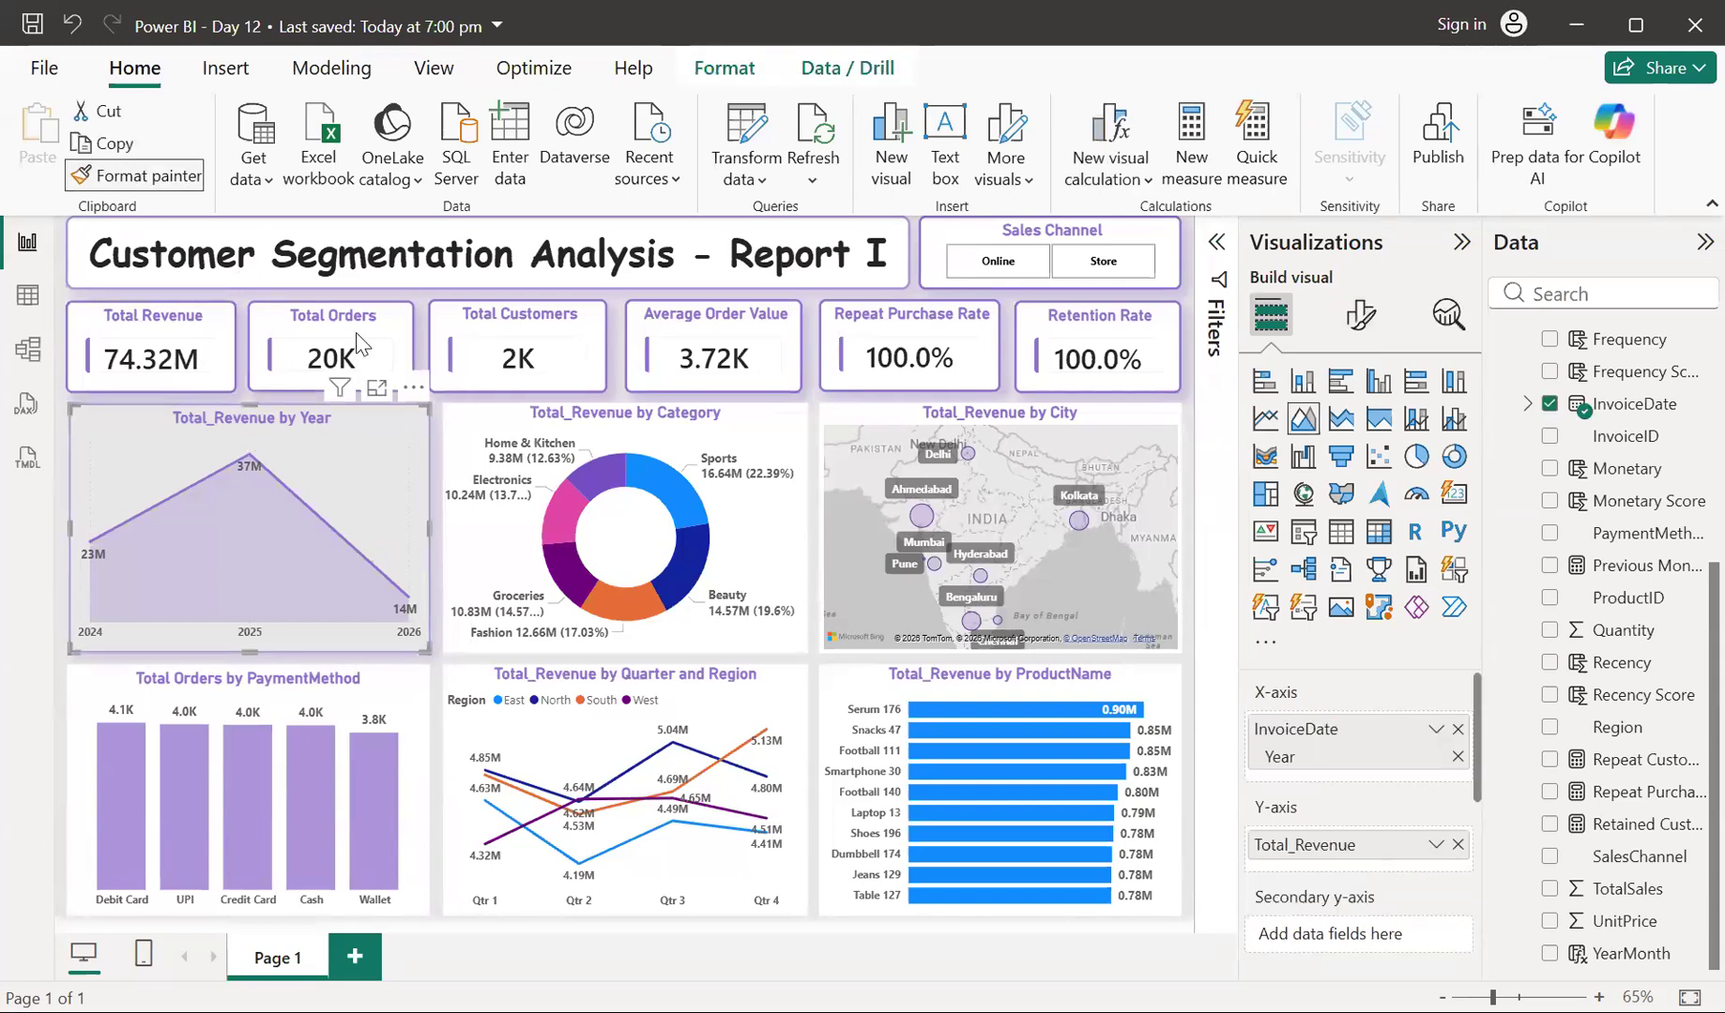
pyautogui.click(465, 405)
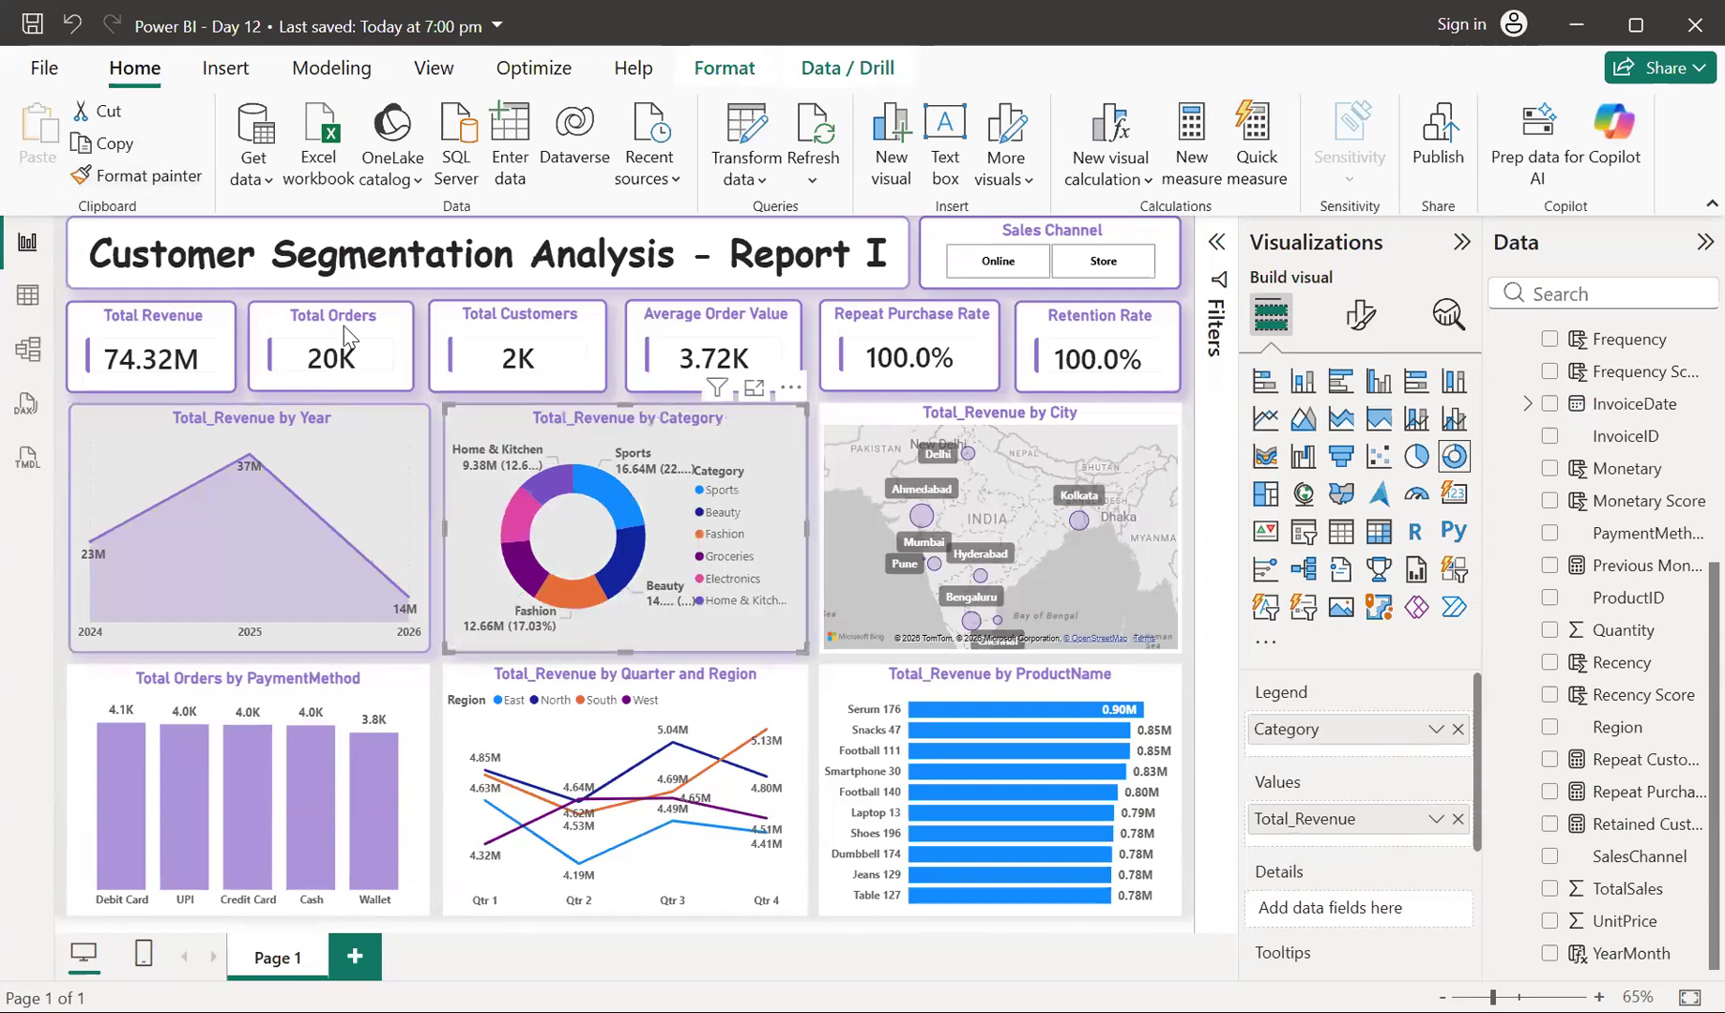
# Try to copy the Category donut chart's formatting onto the City map and the PaymentMethod chart with Format painter
pyautogui.click(136, 176)
pyautogui.click(858, 413)
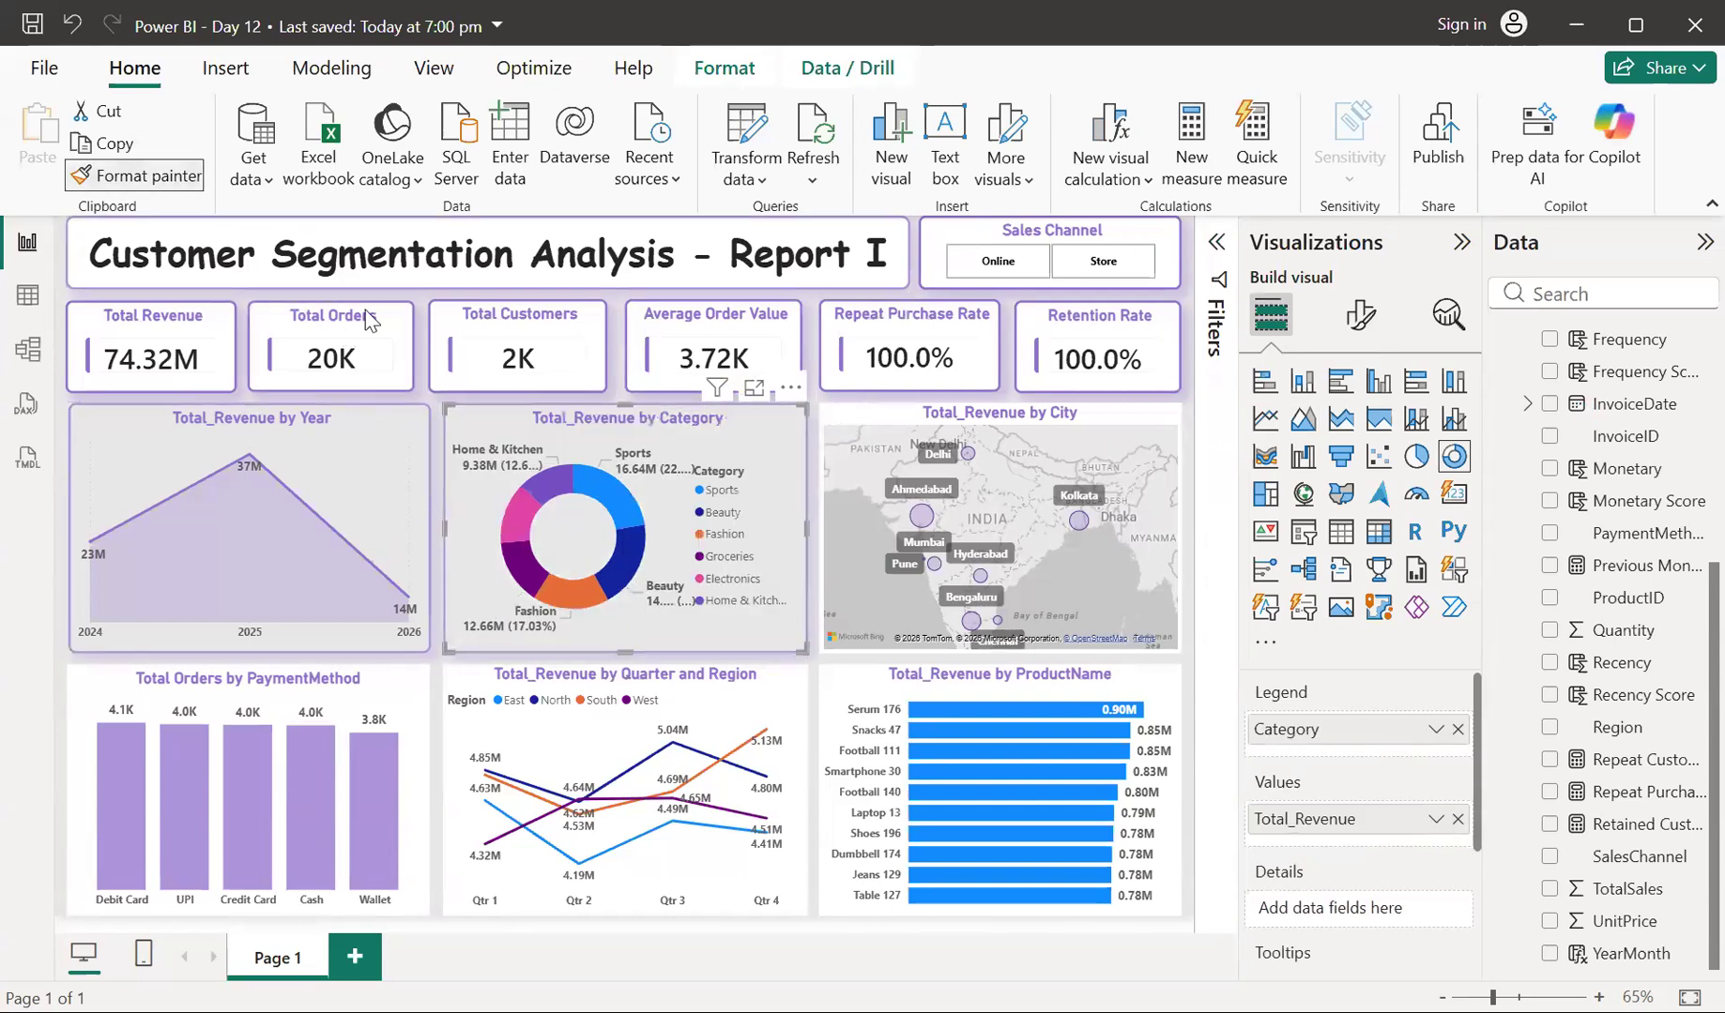
pyautogui.click(498, 412)
pyautogui.click(136, 175)
pyautogui.click(377, 675)
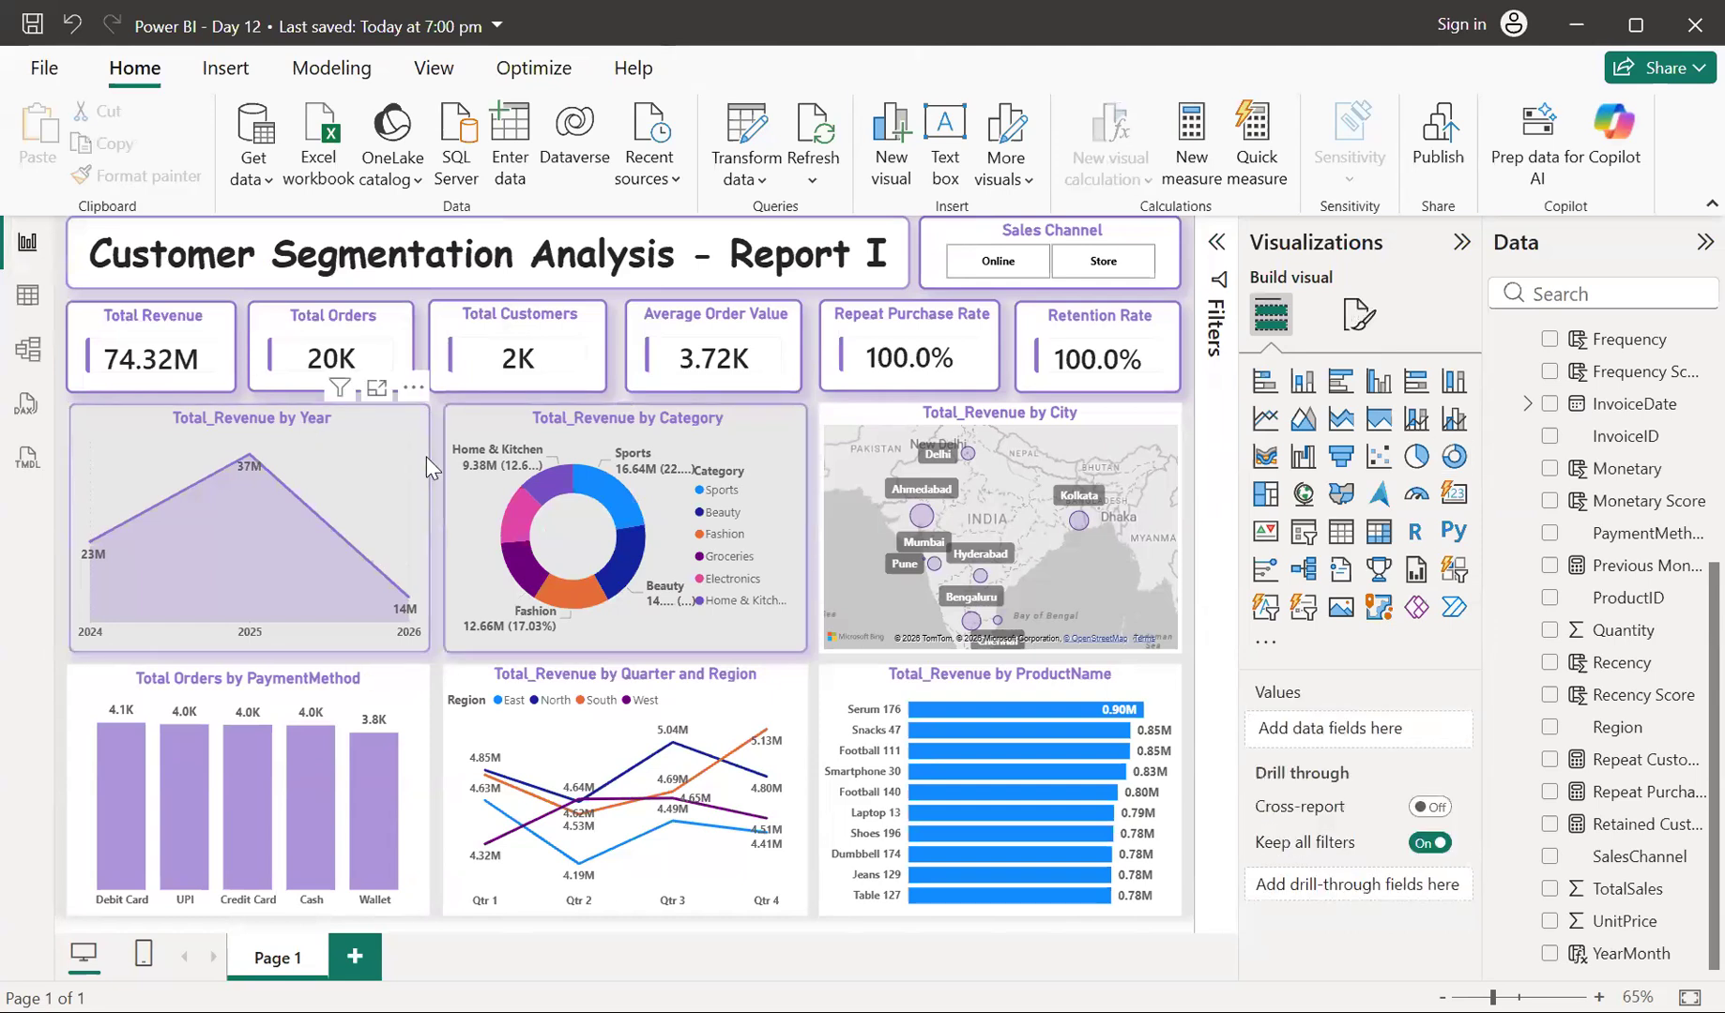
# Copy the Total_Revenue by Year chart's formatting onto the Total Orders by PaymentMethod chart with Format painter
pyautogui.click(395, 430)
pyautogui.click(134, 175)
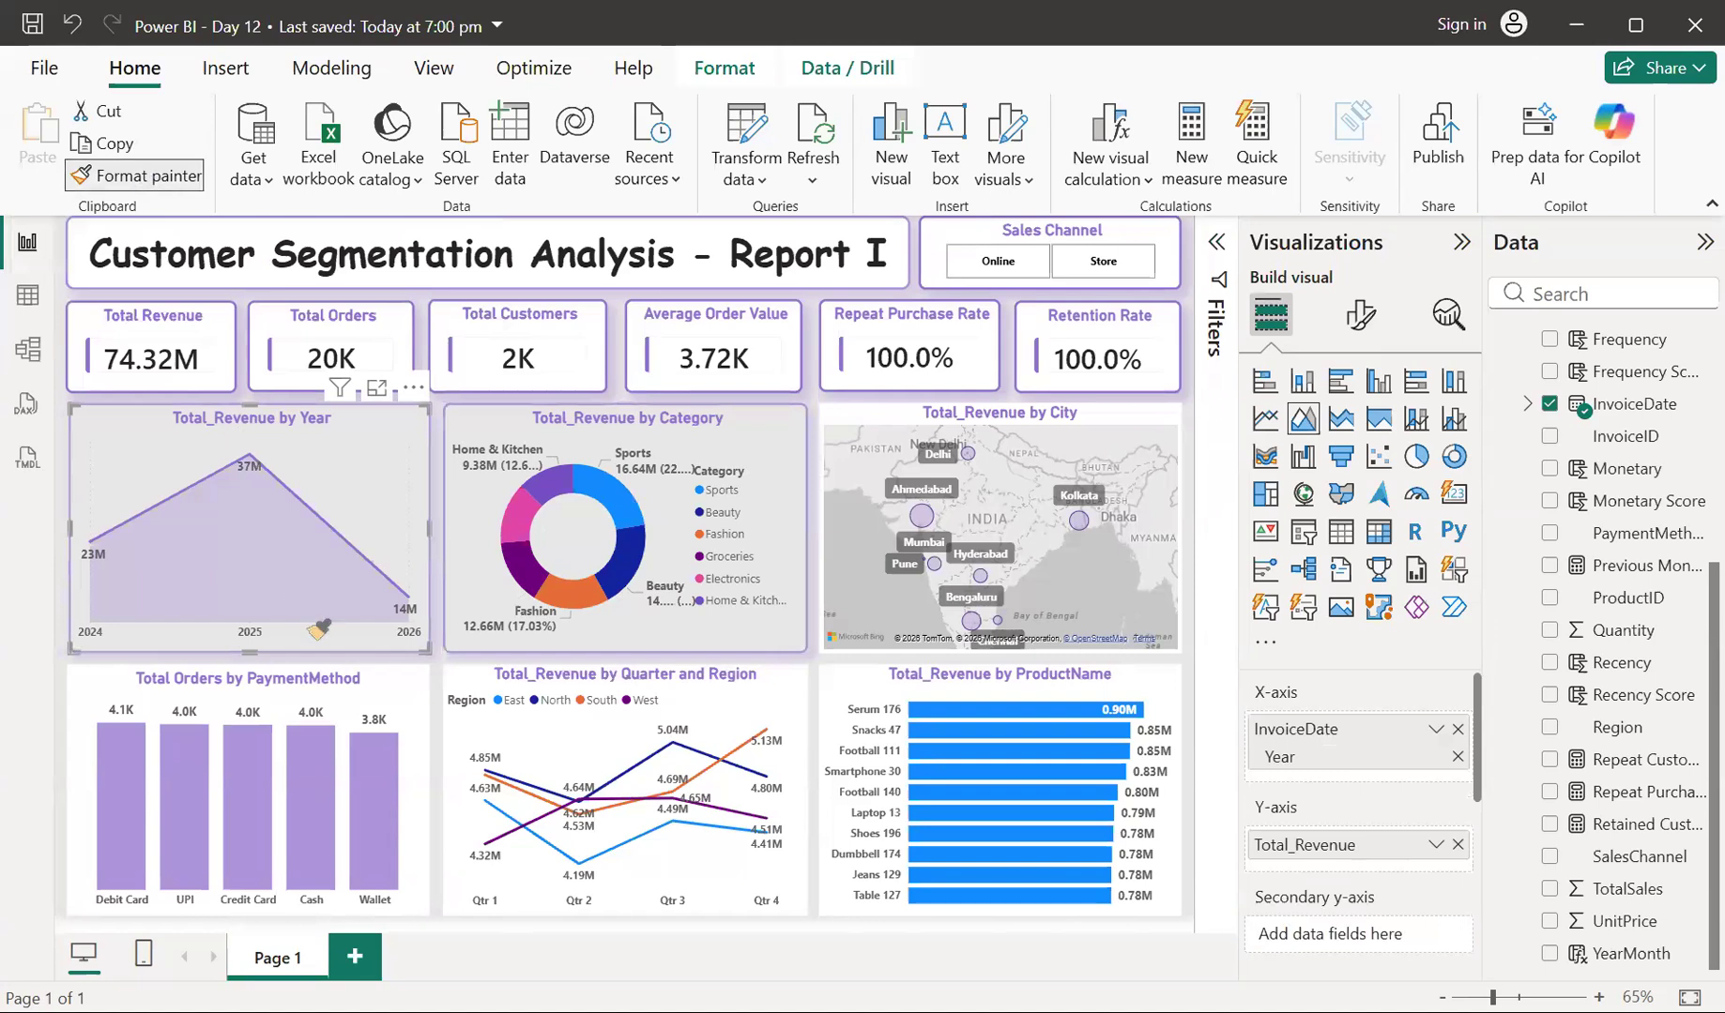
pyautogui.click(375, 690)
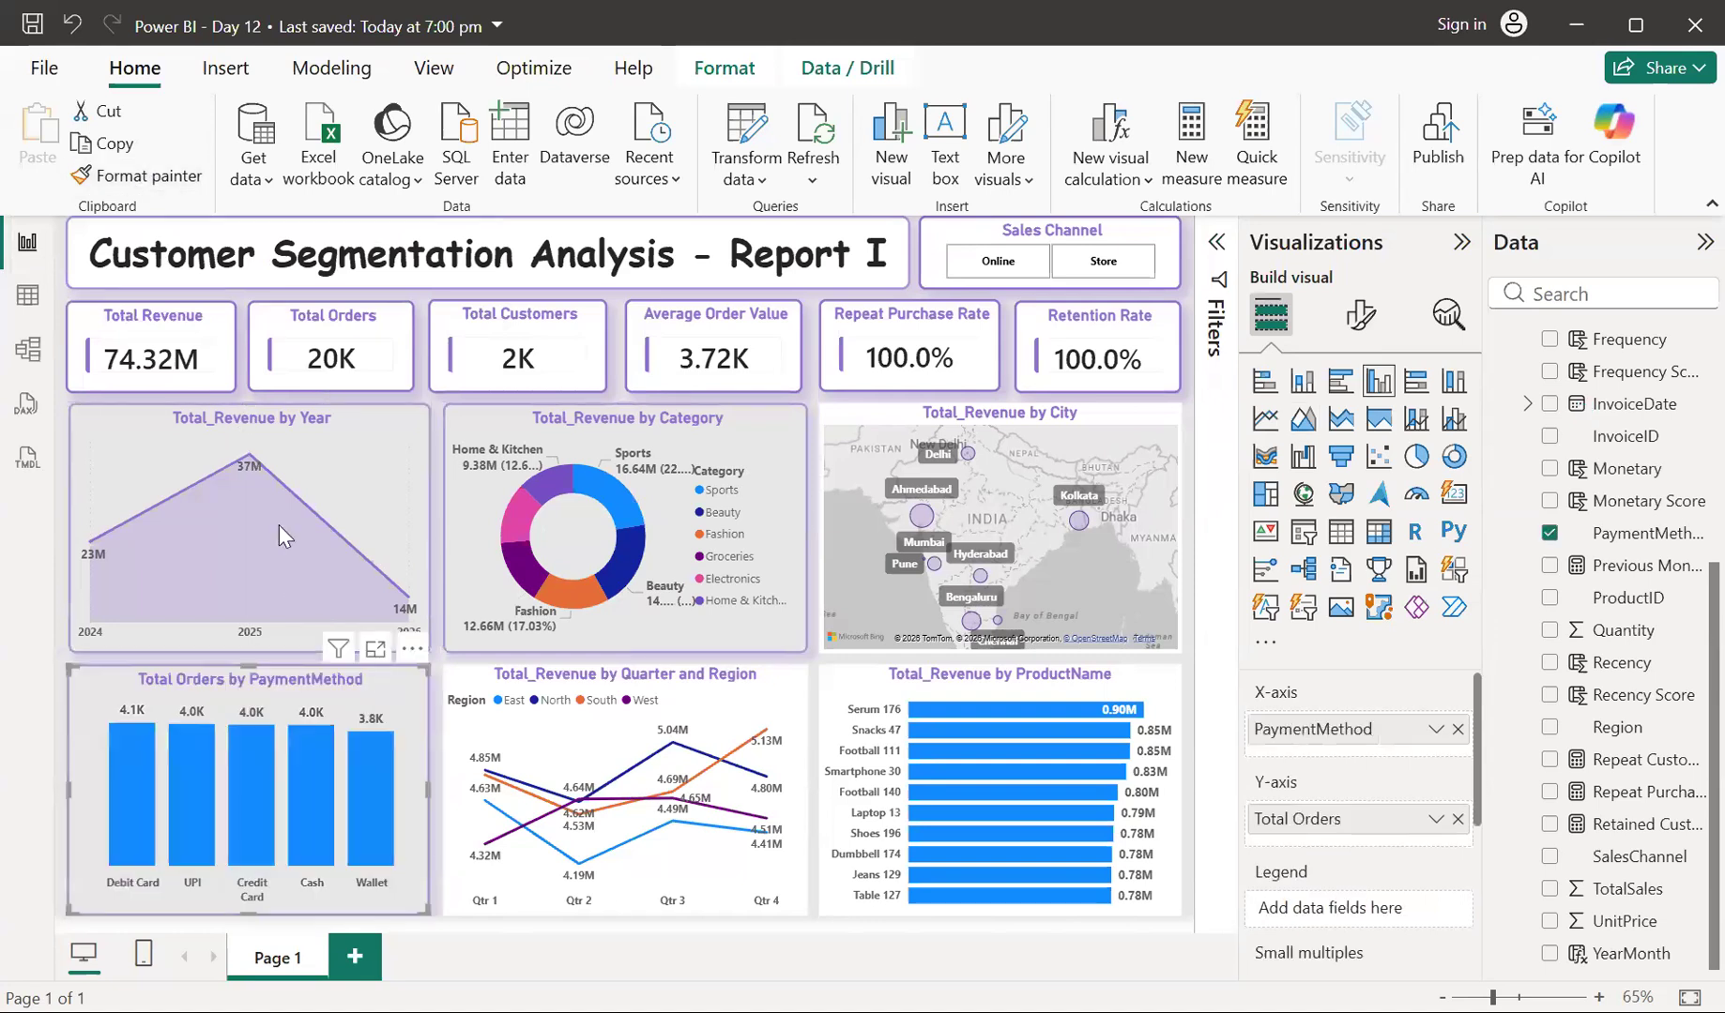
# Copy the Total Orders by PaymentMethod chart's formatting onto the Total_Revenue by Quarter and Region line chart with Format painter
pyautogui.click(165, 184)
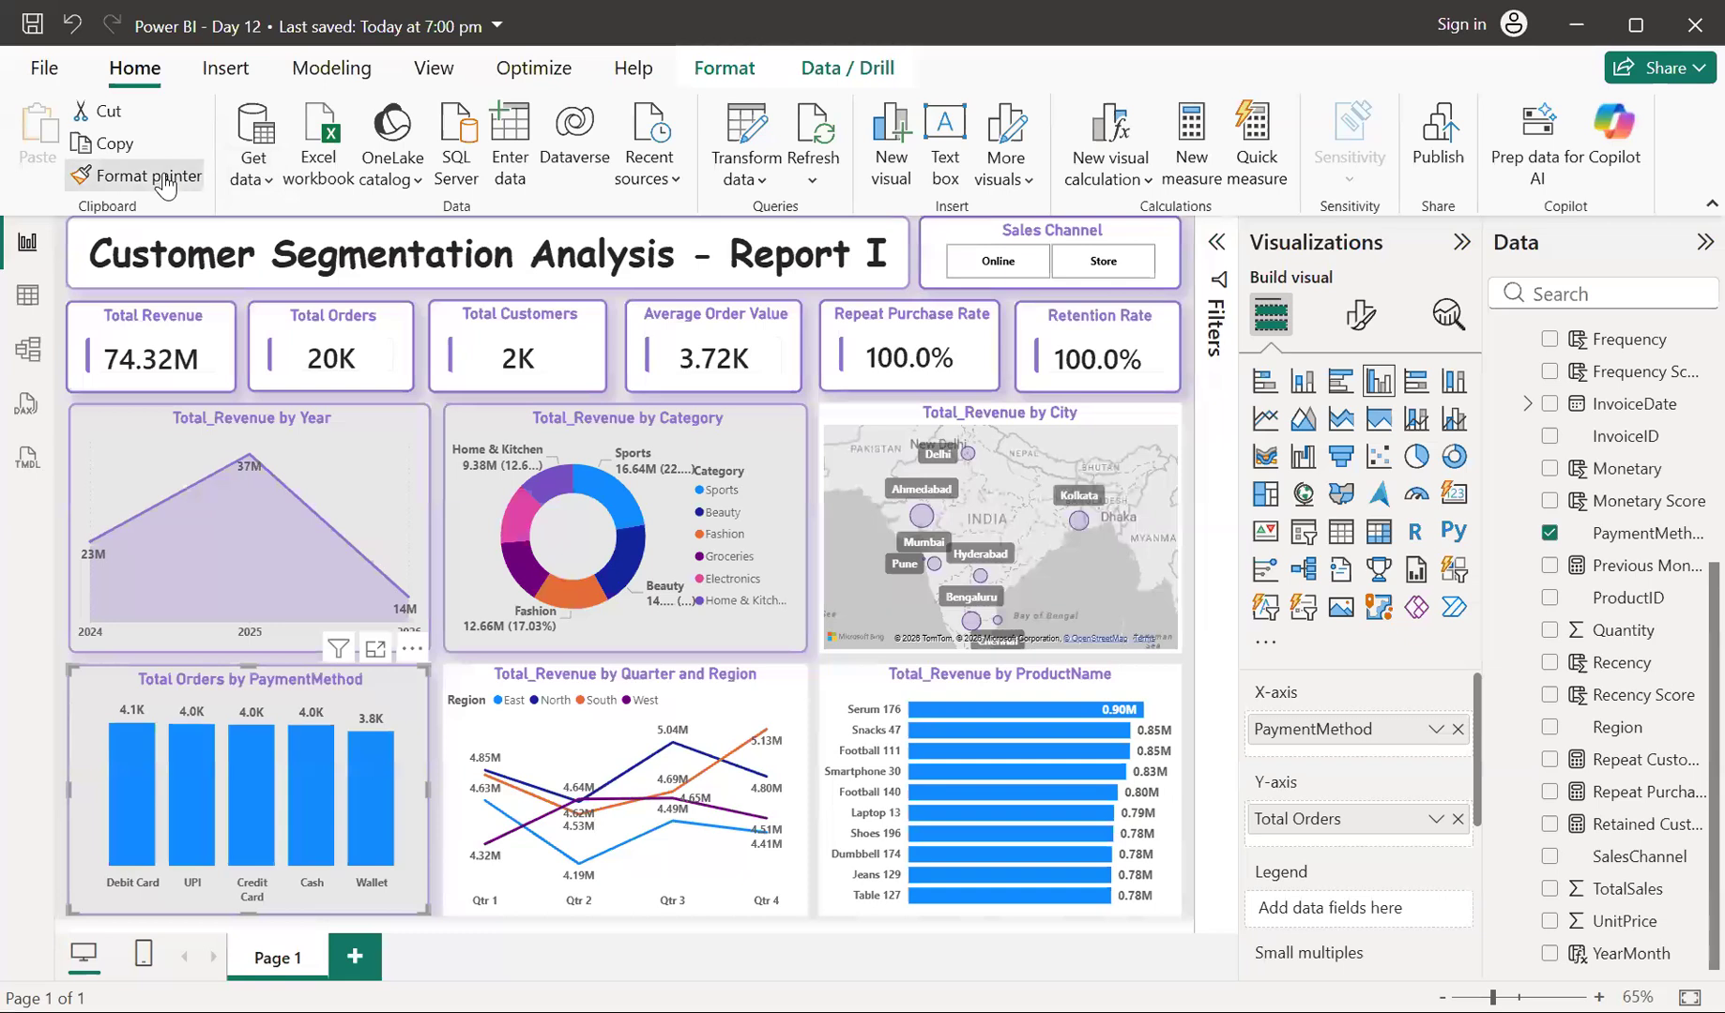
pyautogui.click(477, 664)
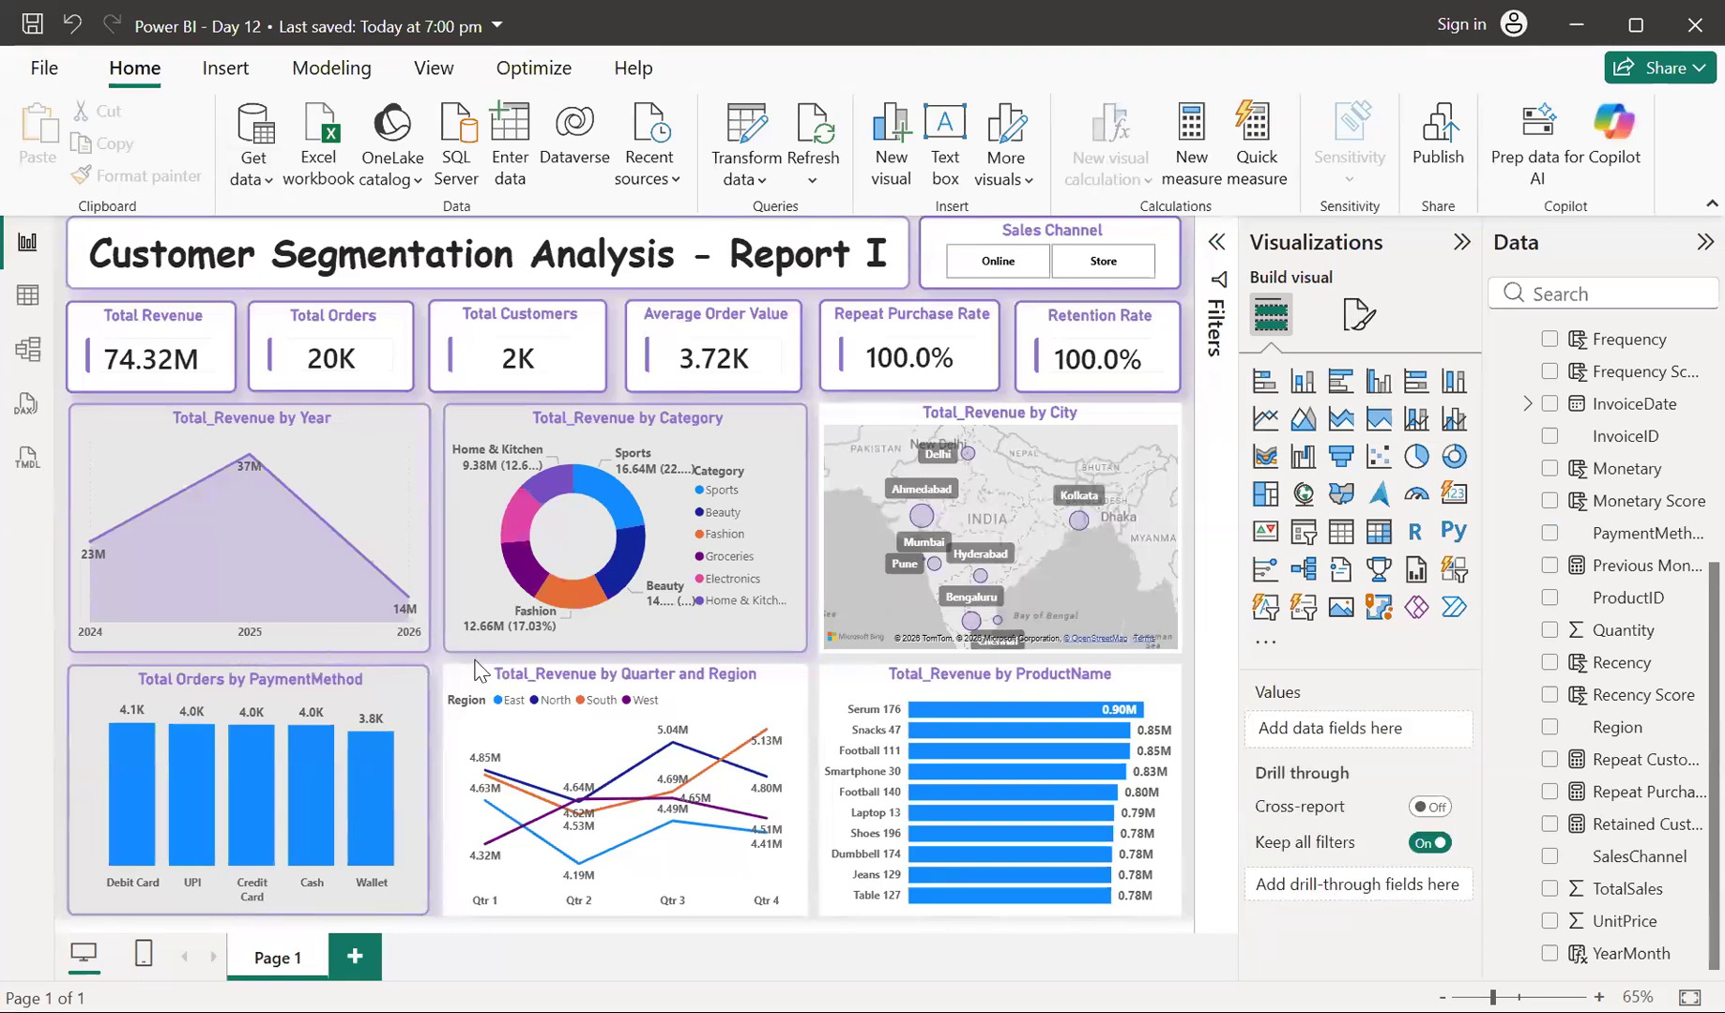
pyautogui.click(235, 694)
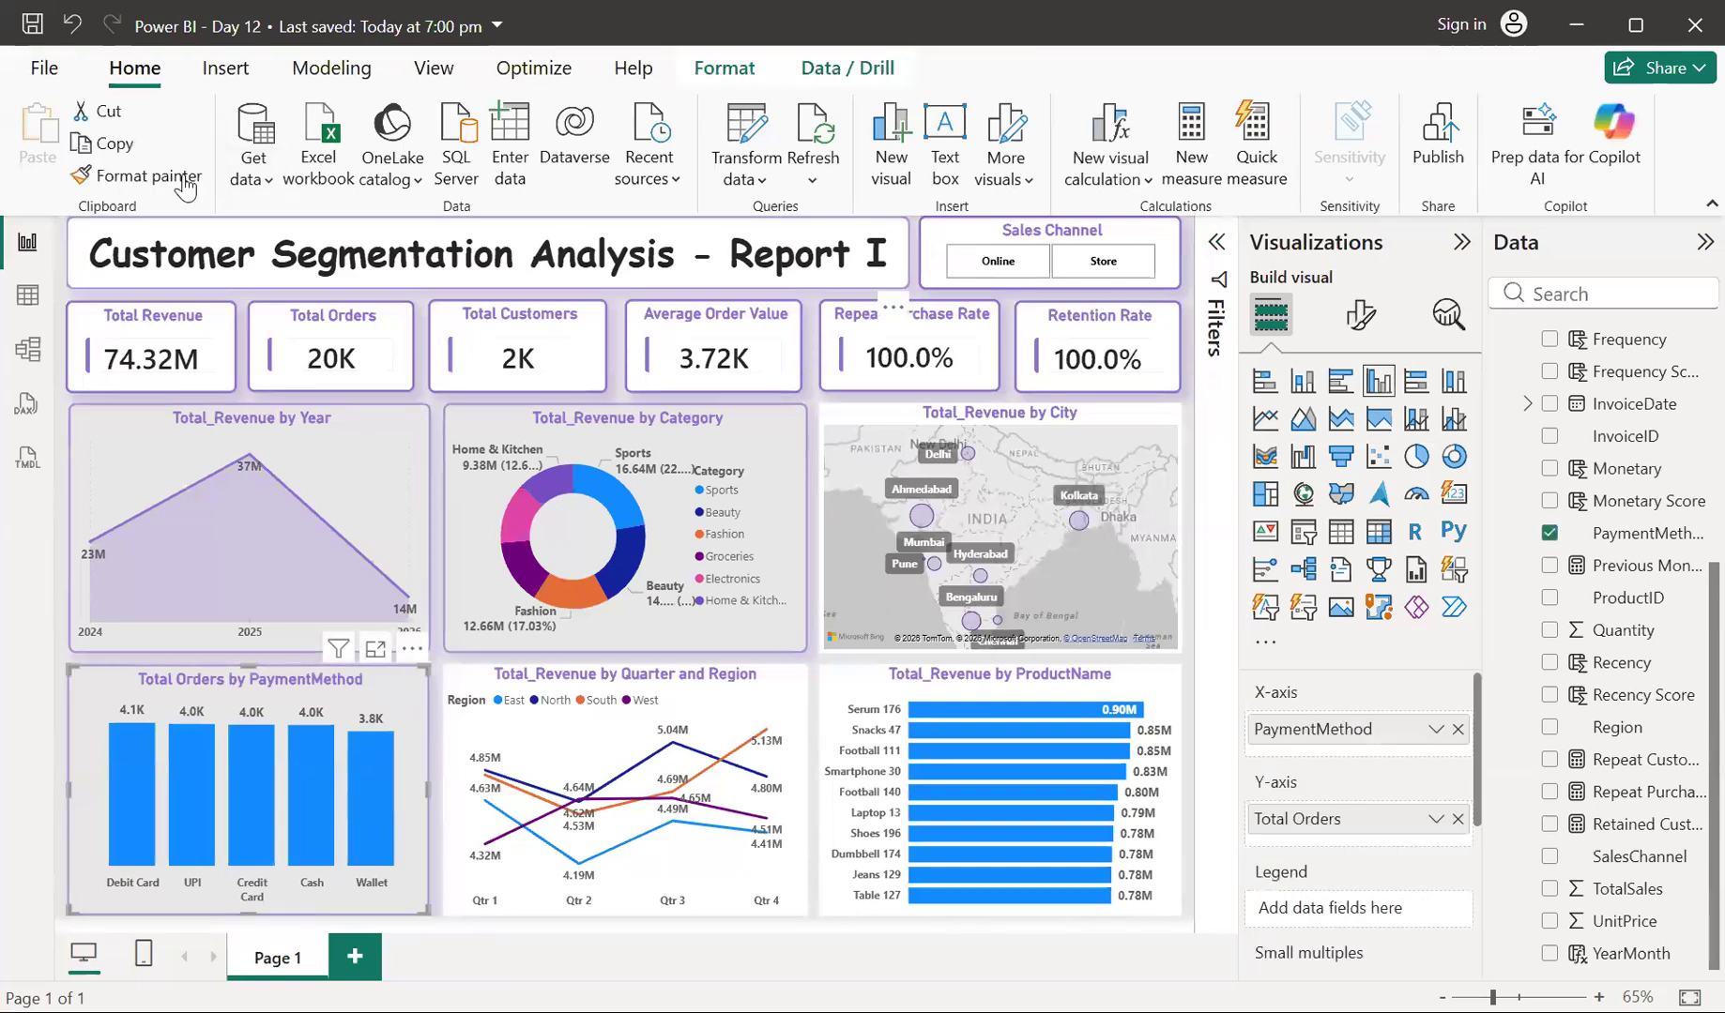
pyautogui.click(136, 176)
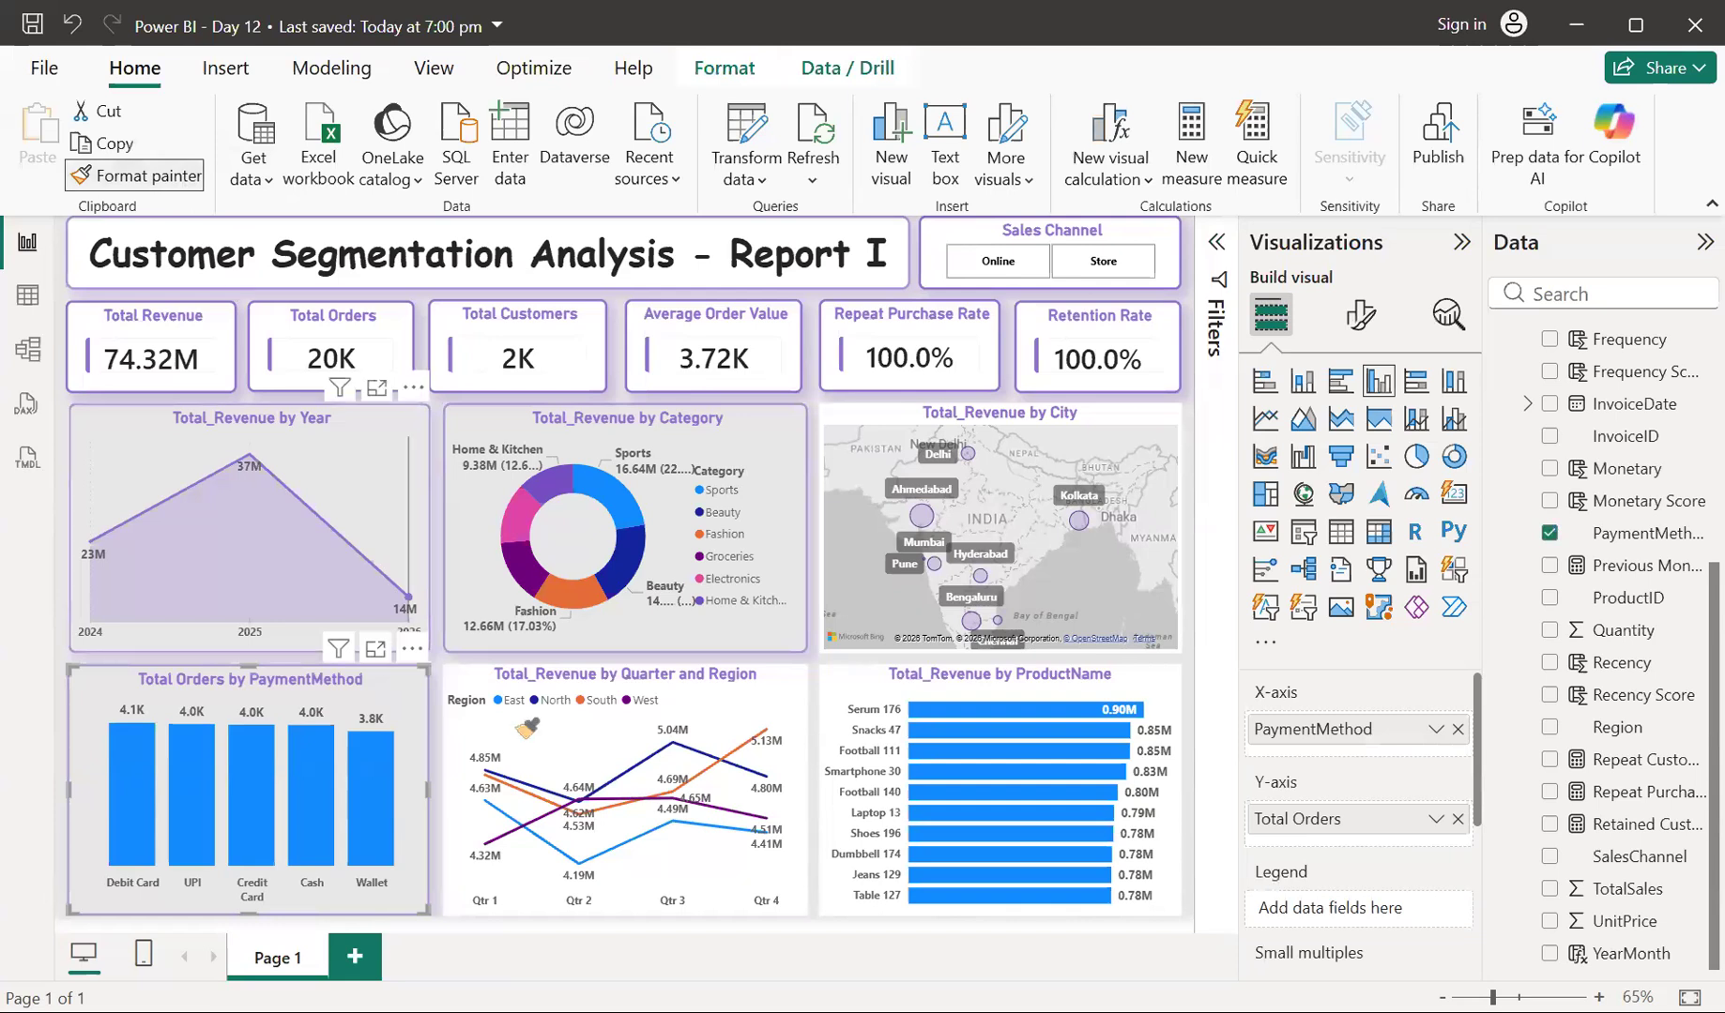
pyautogui.click(465, 681)
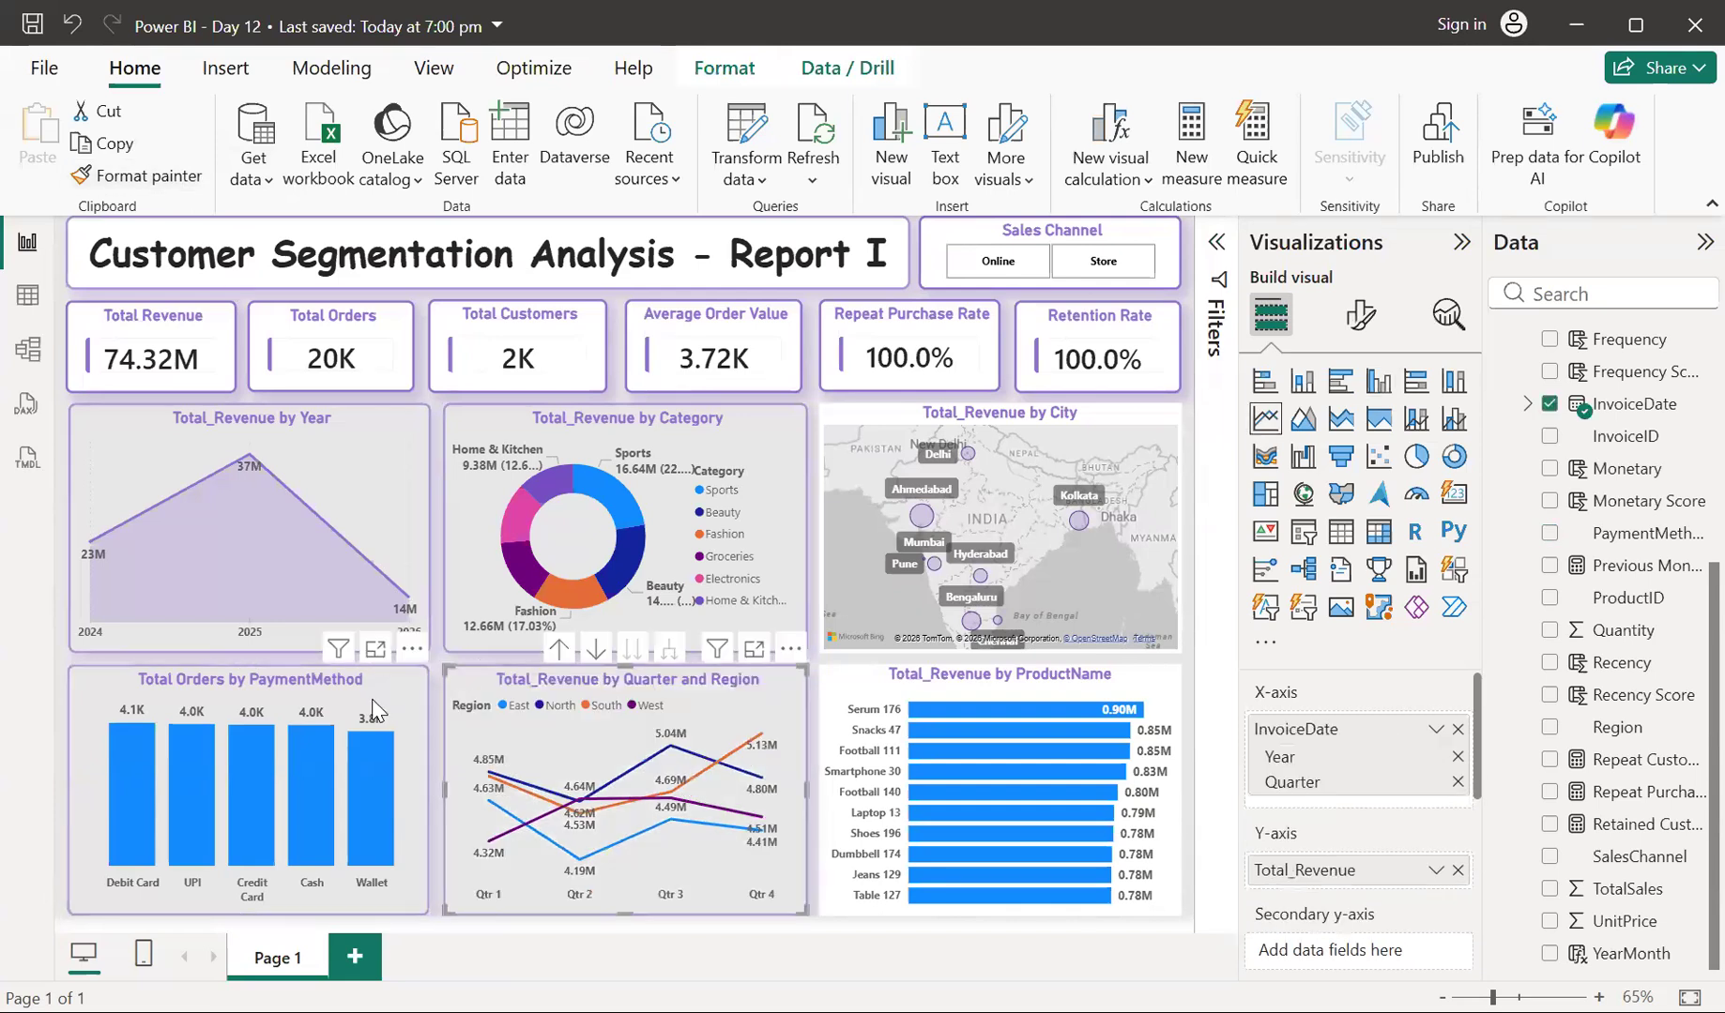
# Try to copy the Total Orders by PaymentMethod chart's formatting onto the Total_Revenue by City map
pyautogui.click(235, 695)
pyautogui.click(136, 176)
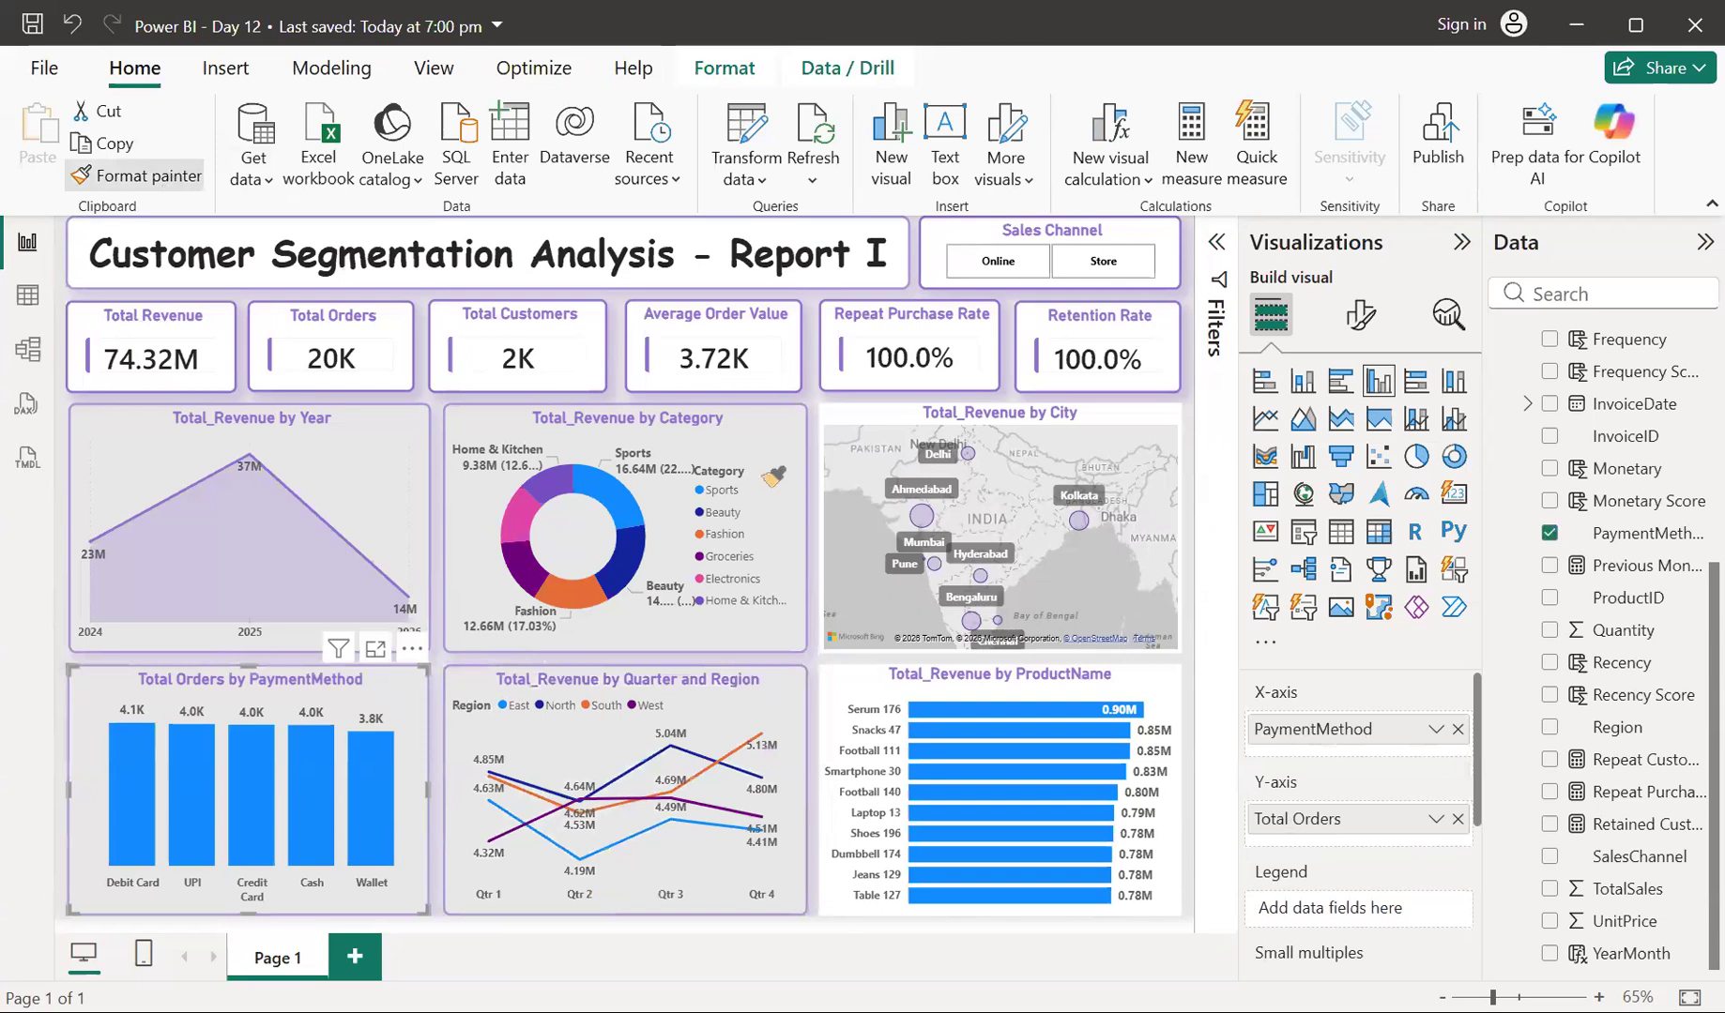
pyautogui.click(849, 396)
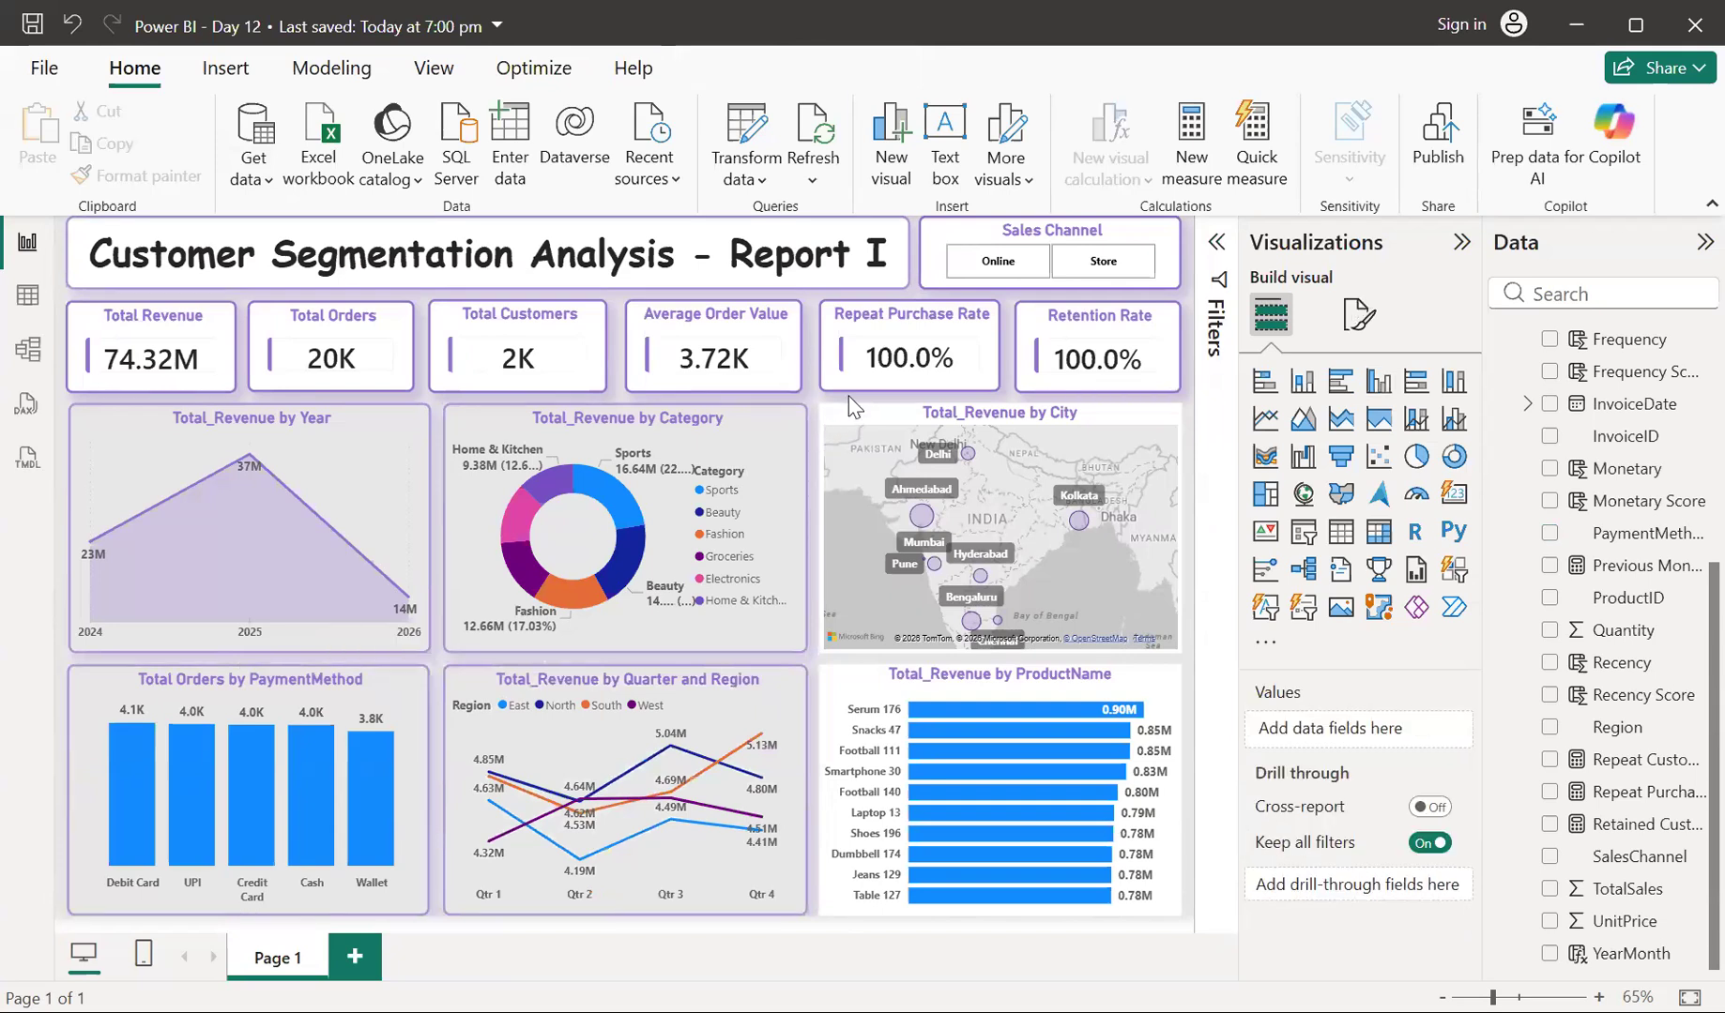
# Copy the Total_Revenue by Year chart's formatting onto the Total_Revenue by City map with Format painter
pyautogui.click(377, 419)
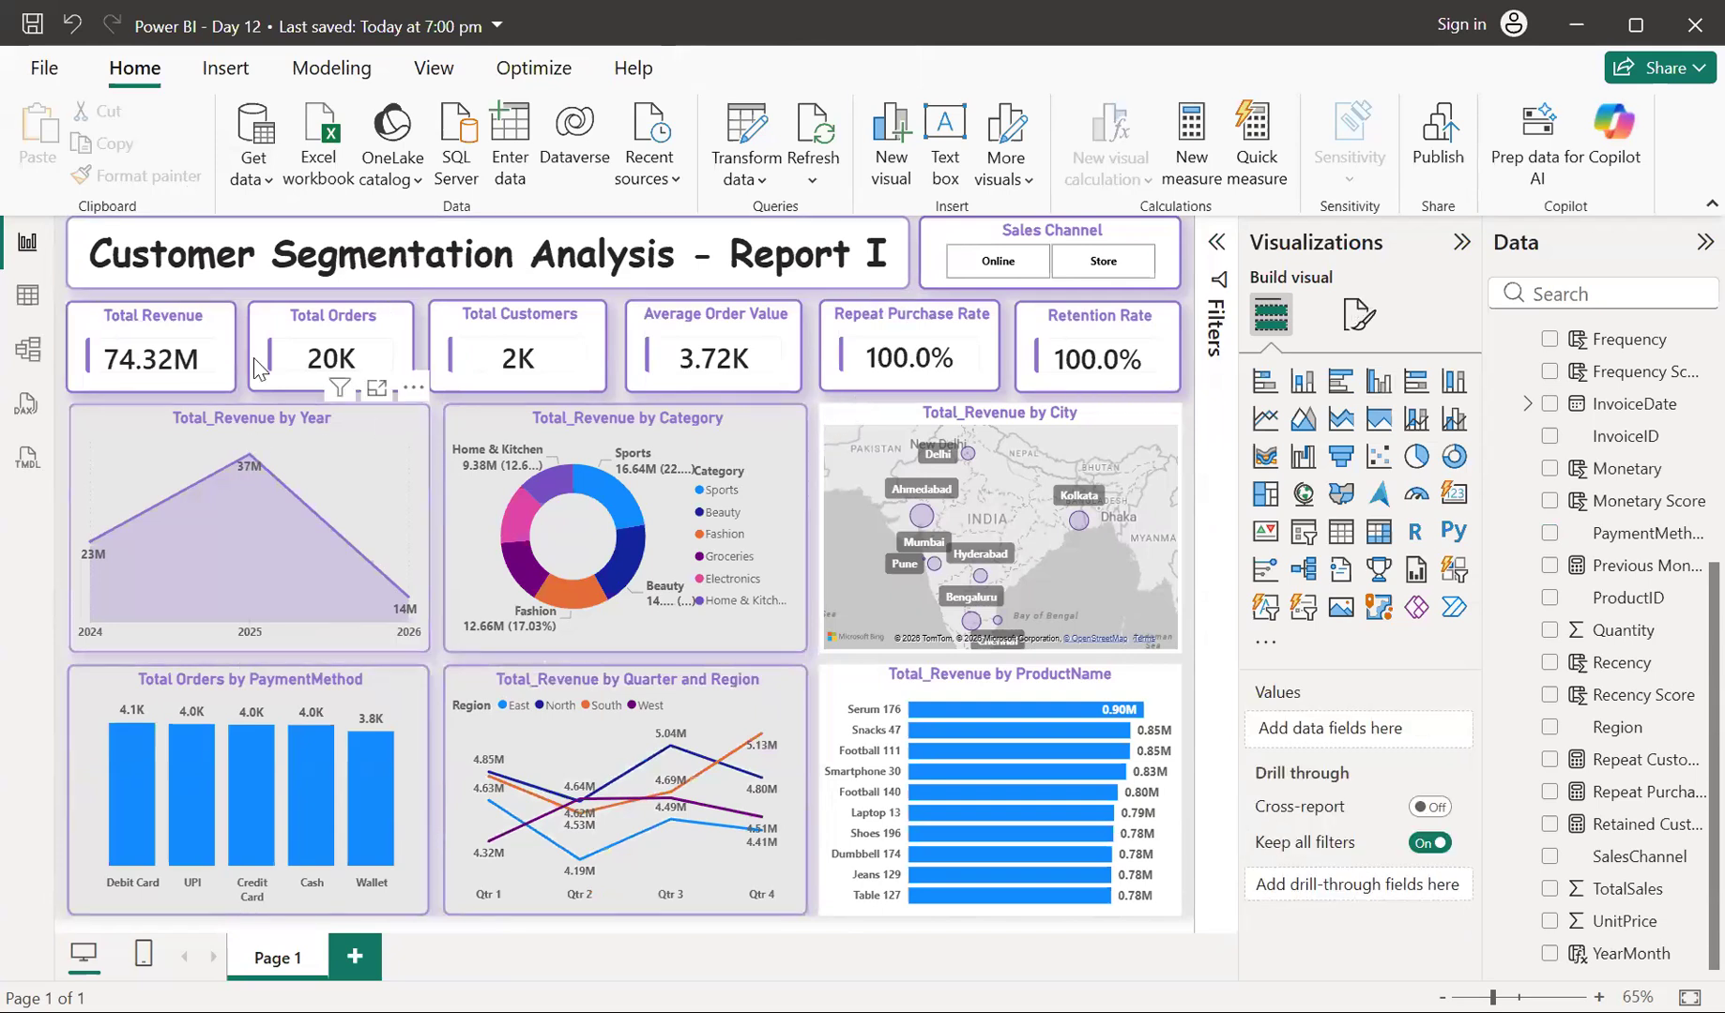
pyautogui.click(175, 179)
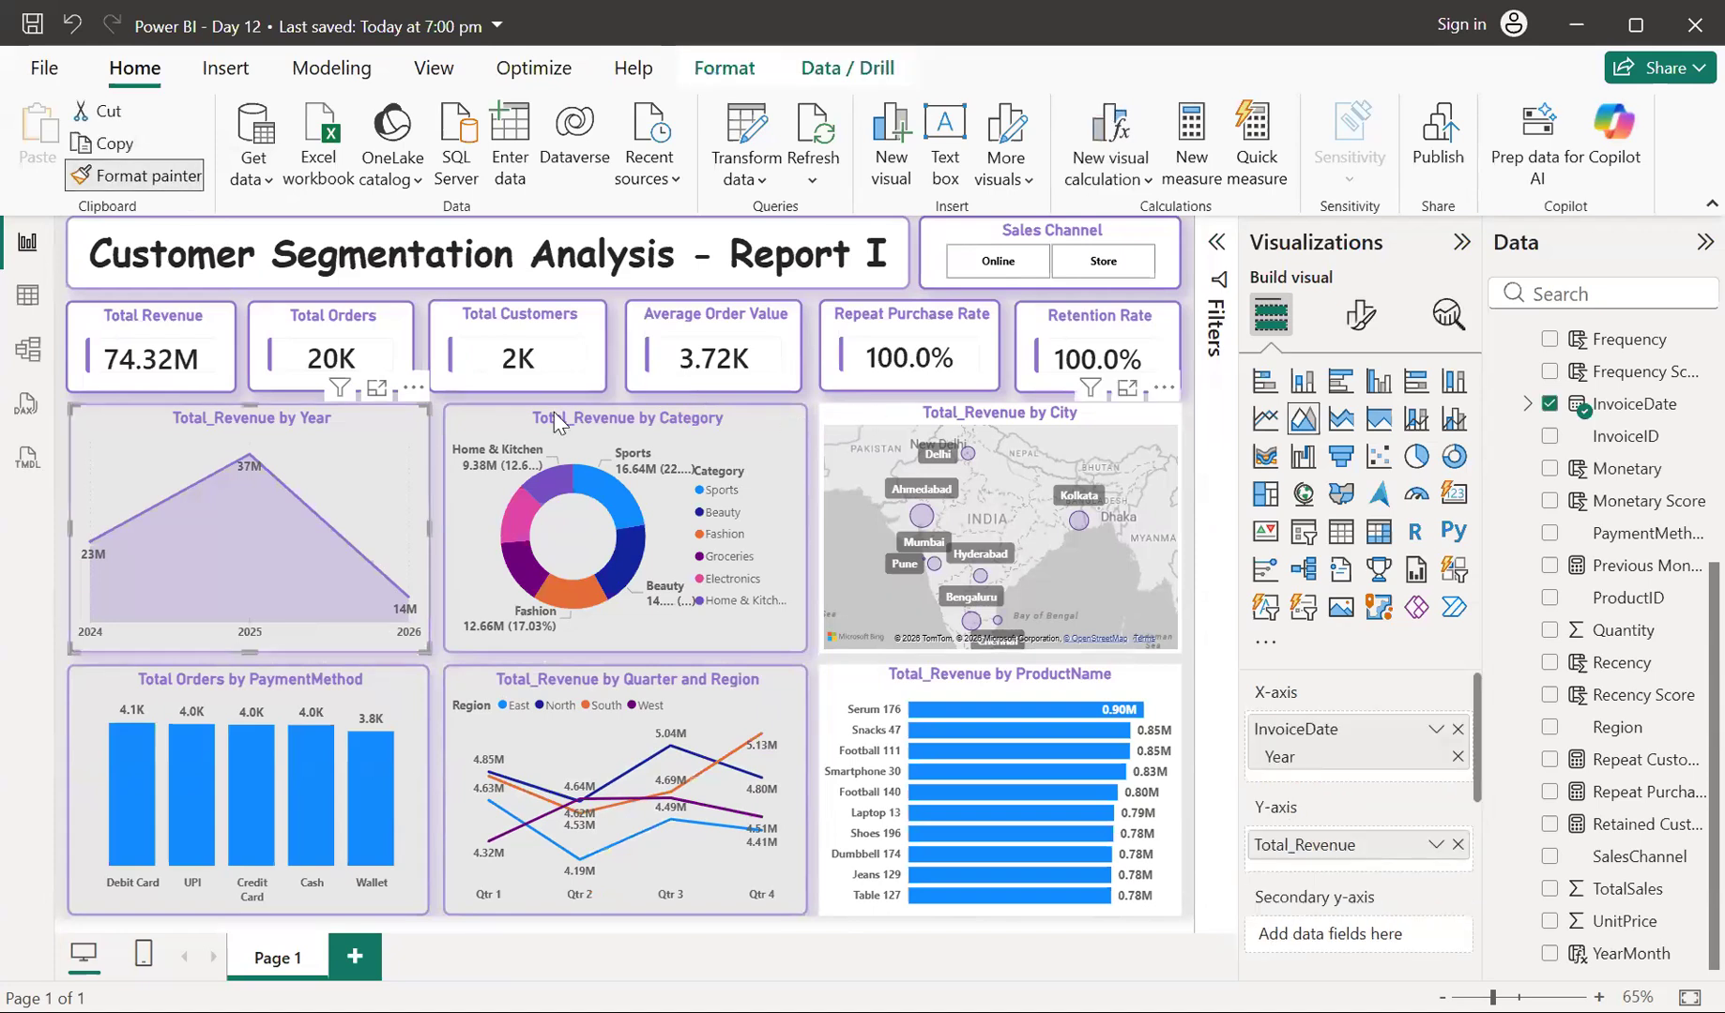
pyautogui.click(862, 427)
# Copy the Total_Revenue by City map's formatting onto the Total_Revenue by ProductName bar chart with Format painter
pyautogui.click(142, 176)
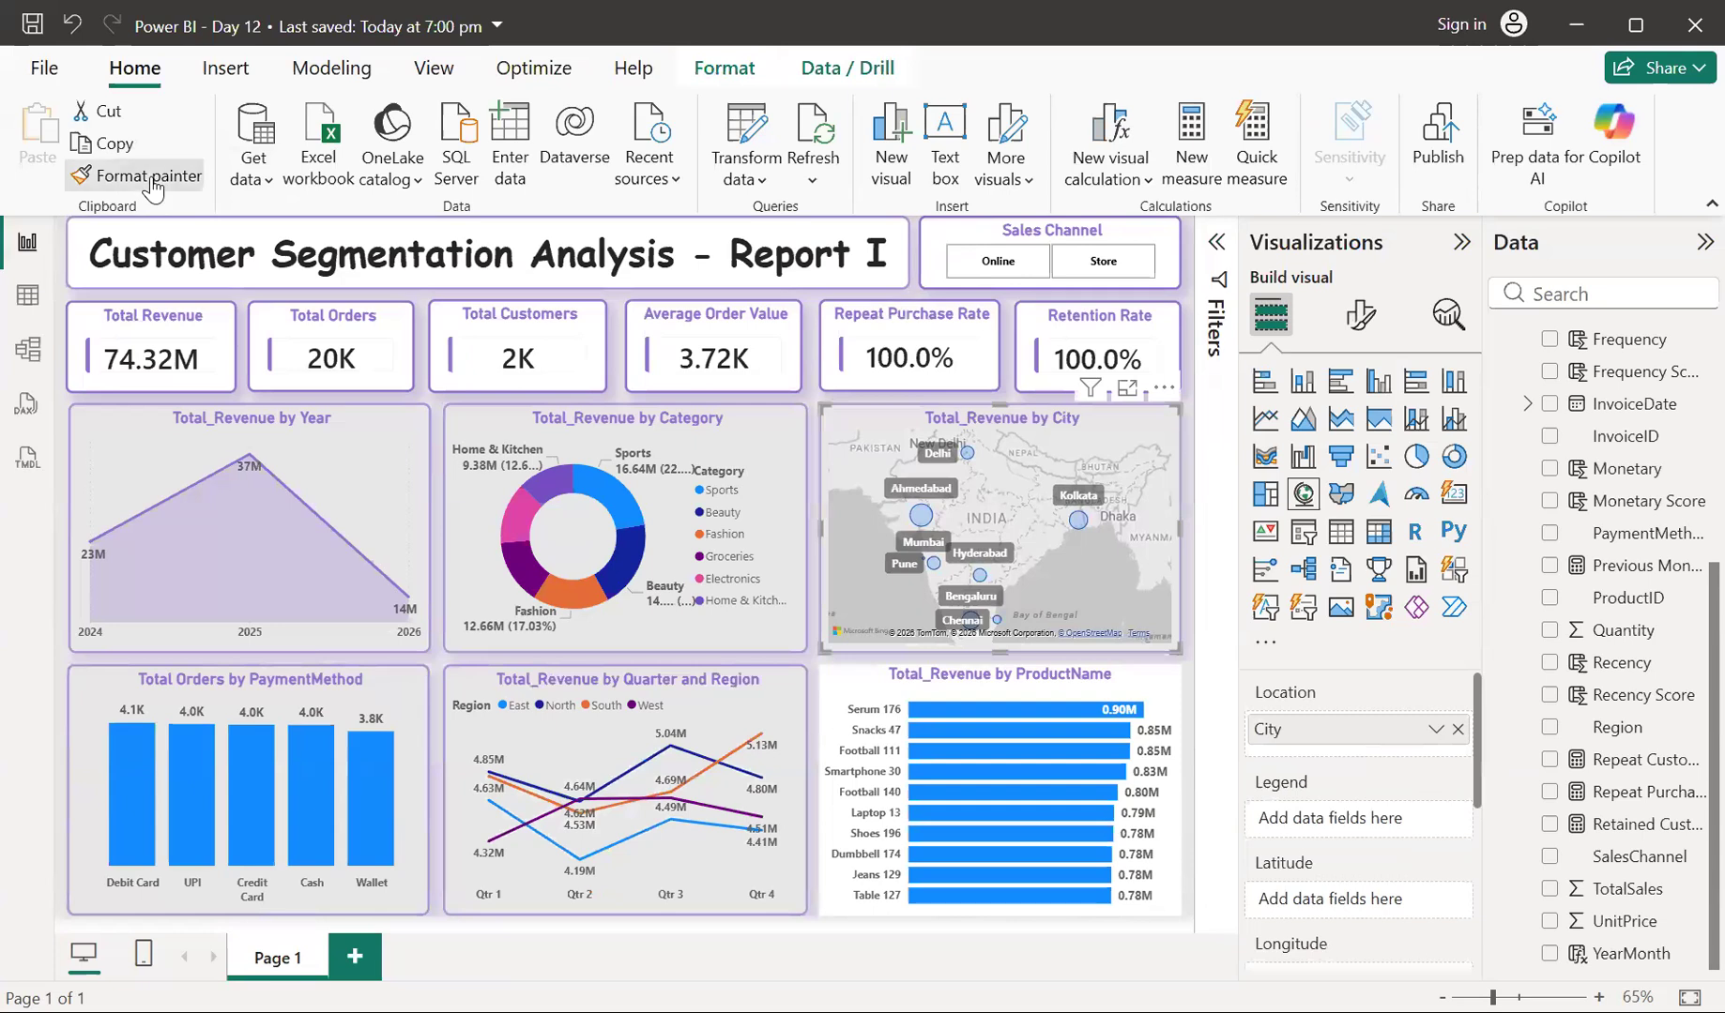
pyautogui.click(849, 687)
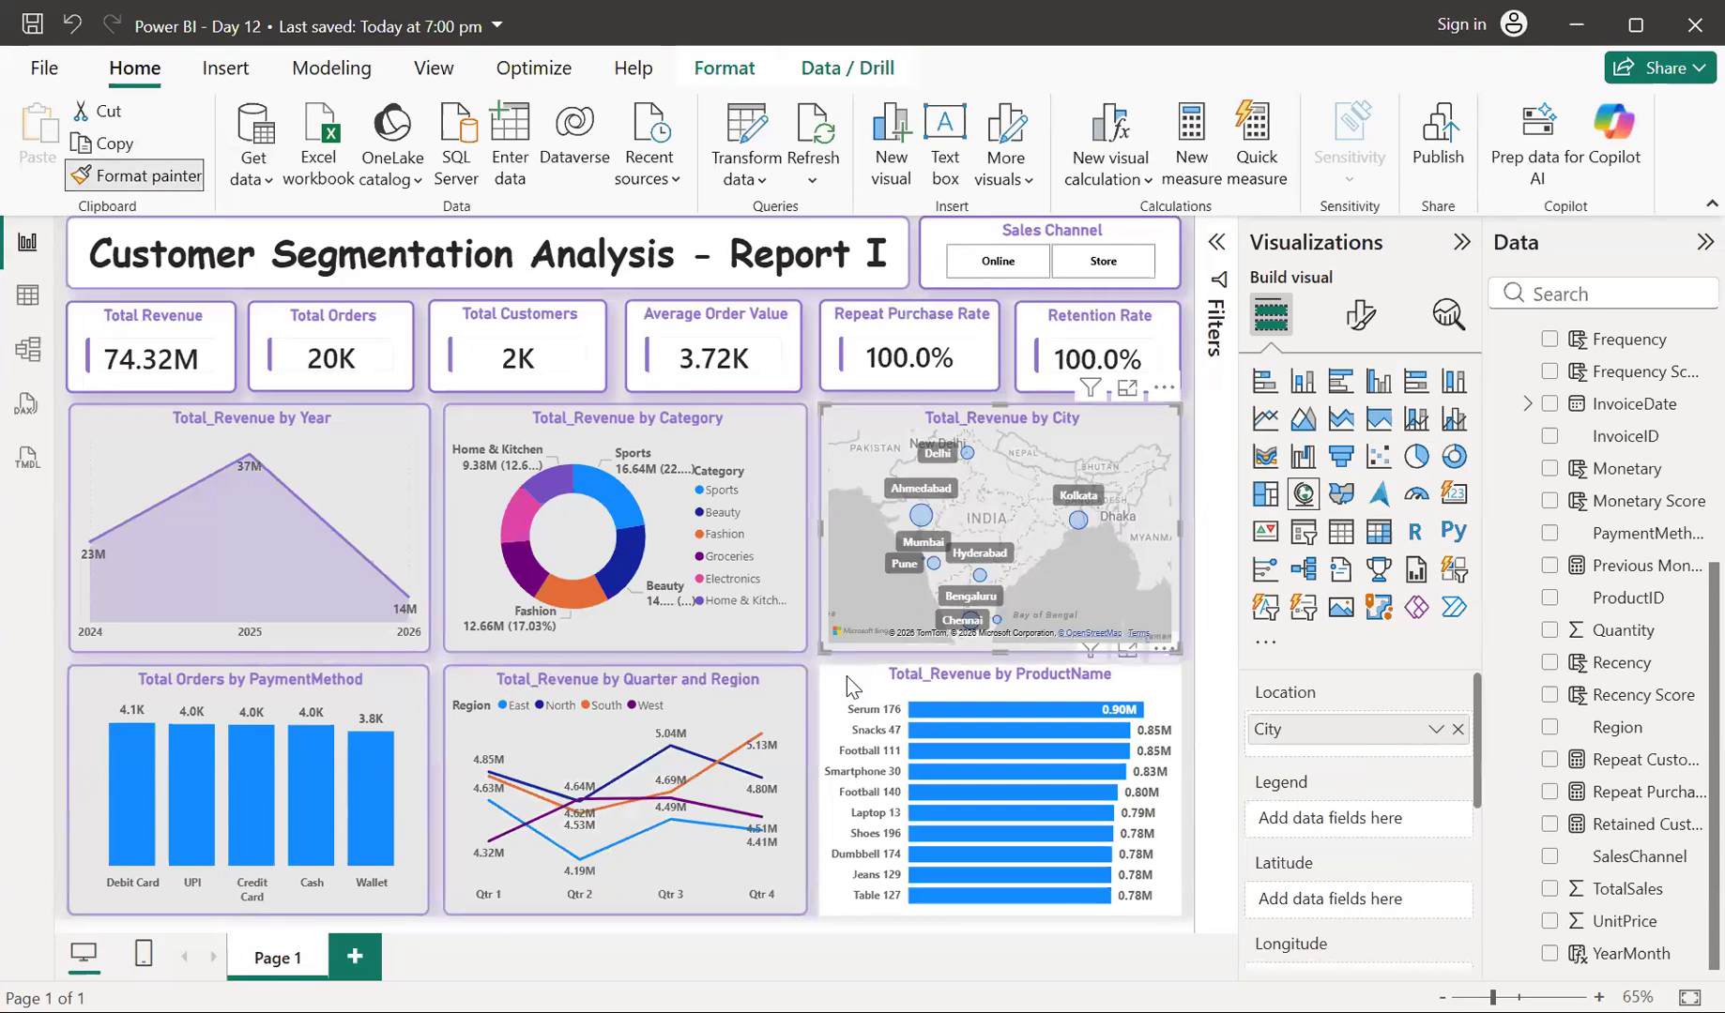
pyautogui.click(849, 688)
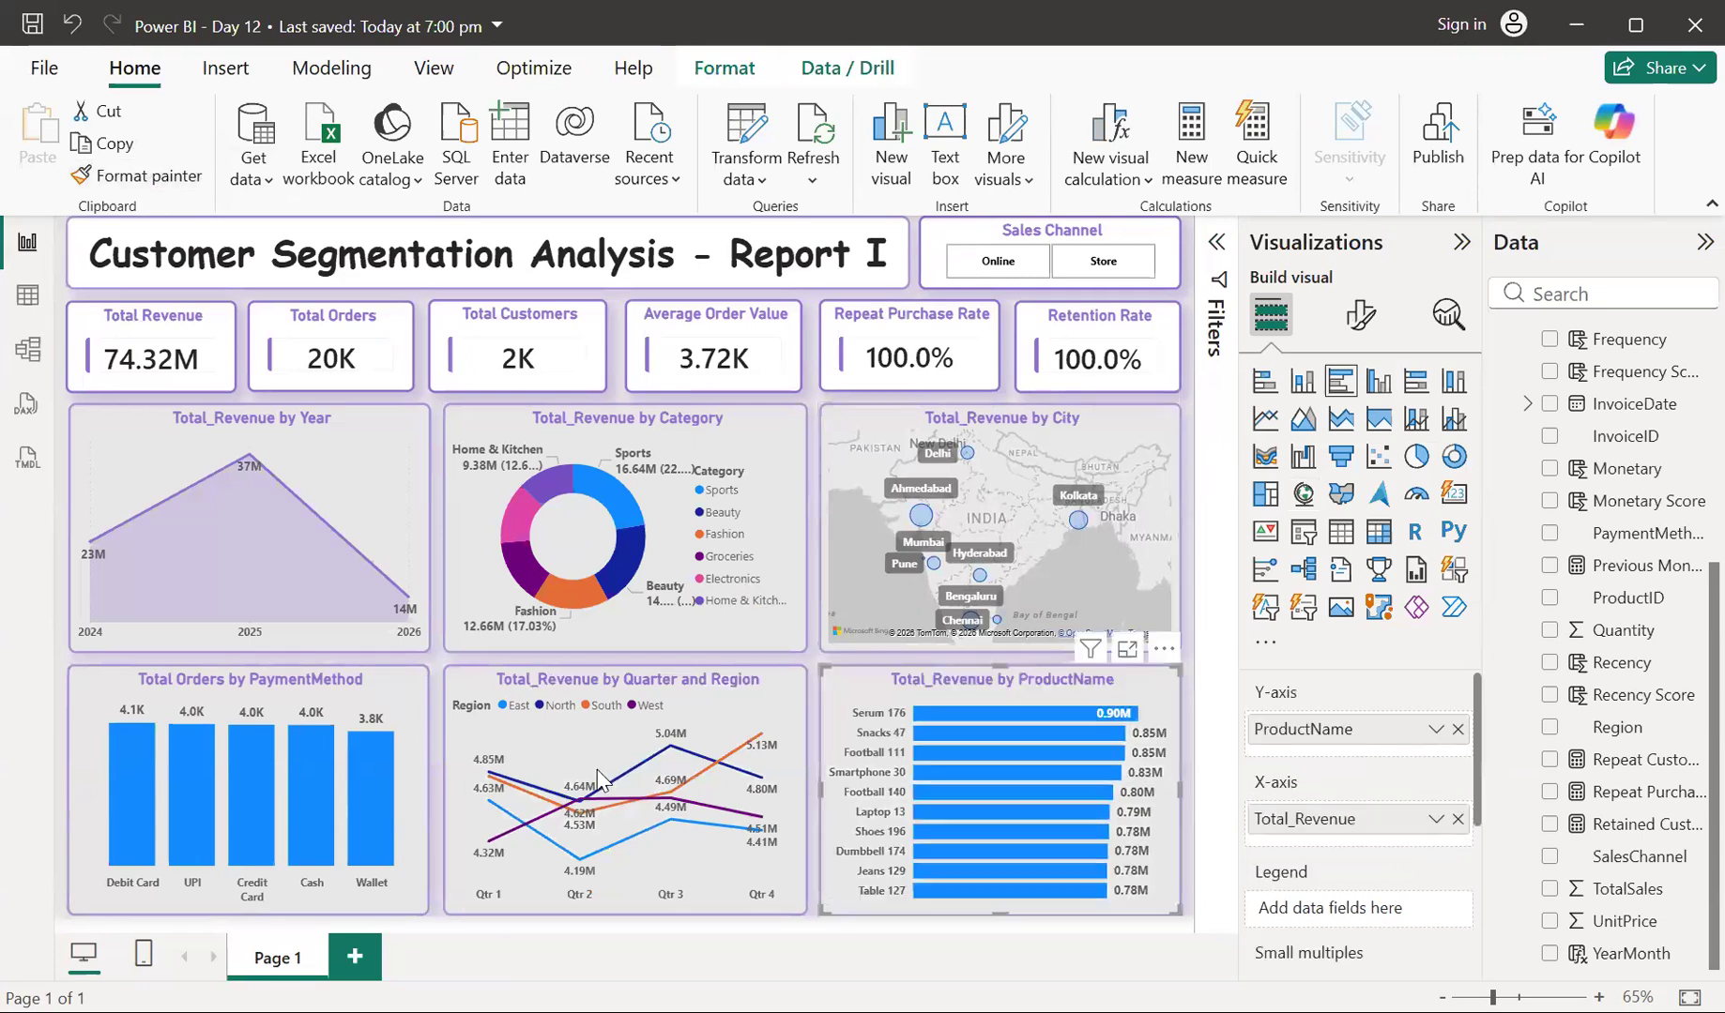
# Set the column color of the Total Orders by PaymentMethod chart to light purple for all categories
pyautogui.click(386, 684)
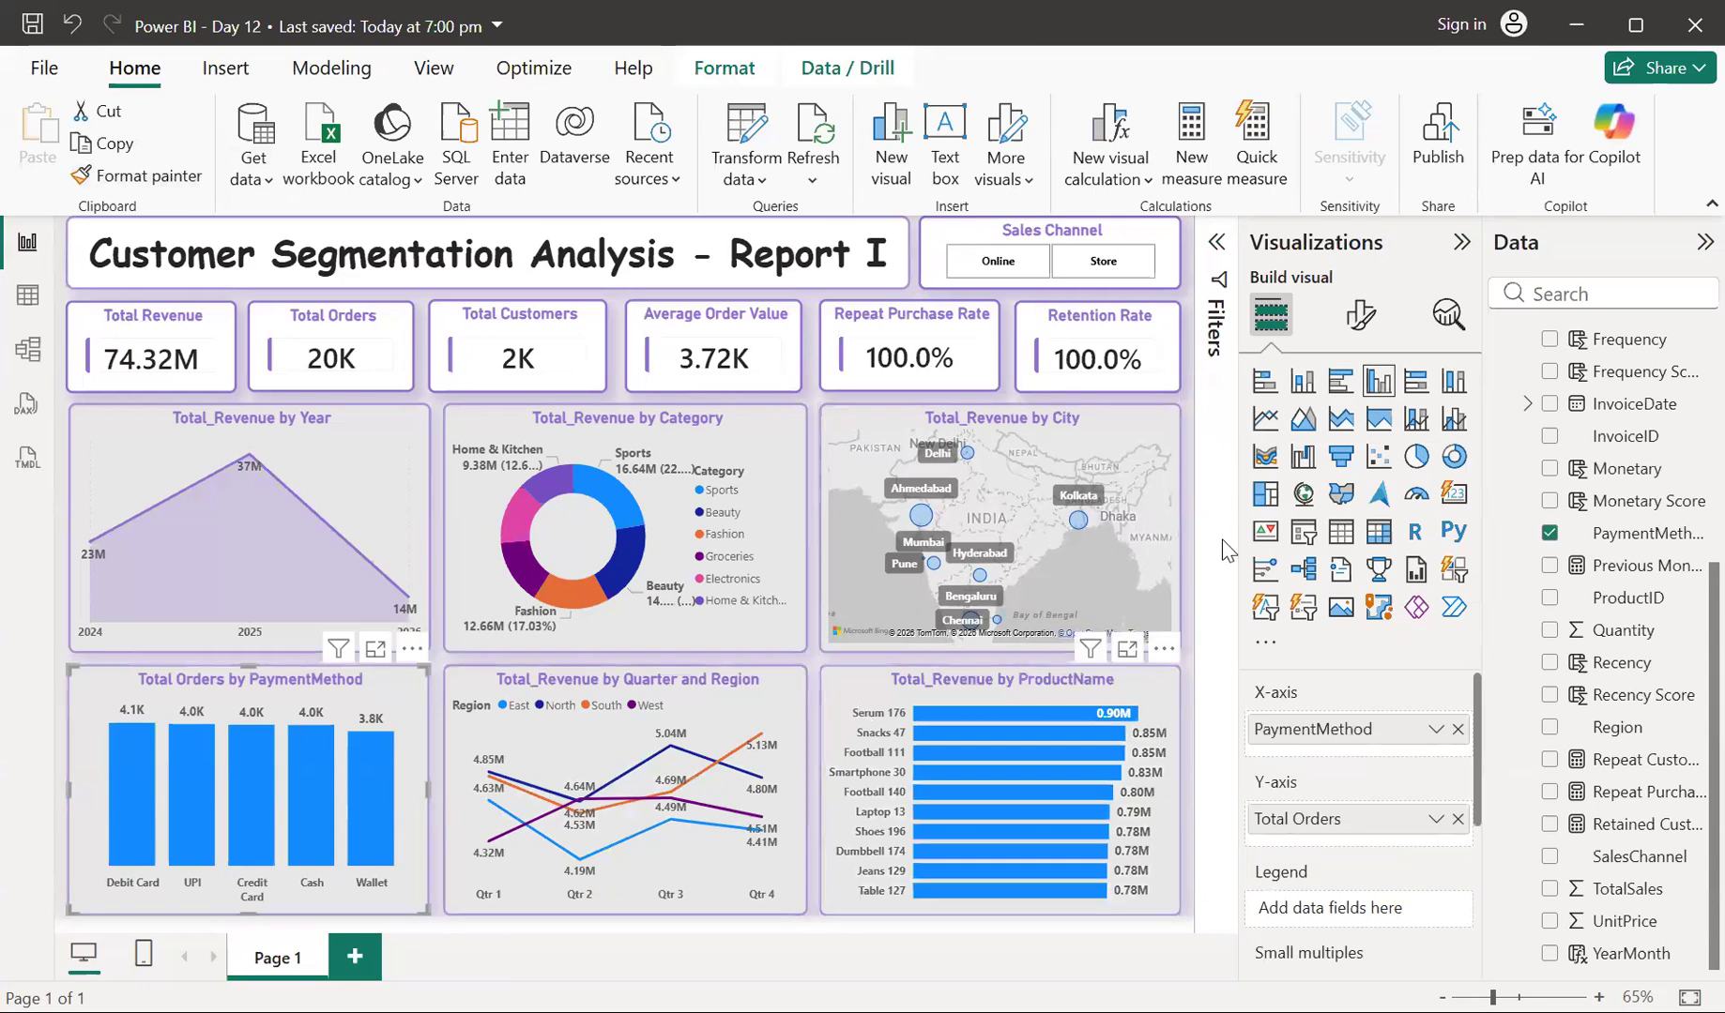
pyautogui.click(1356, 323)
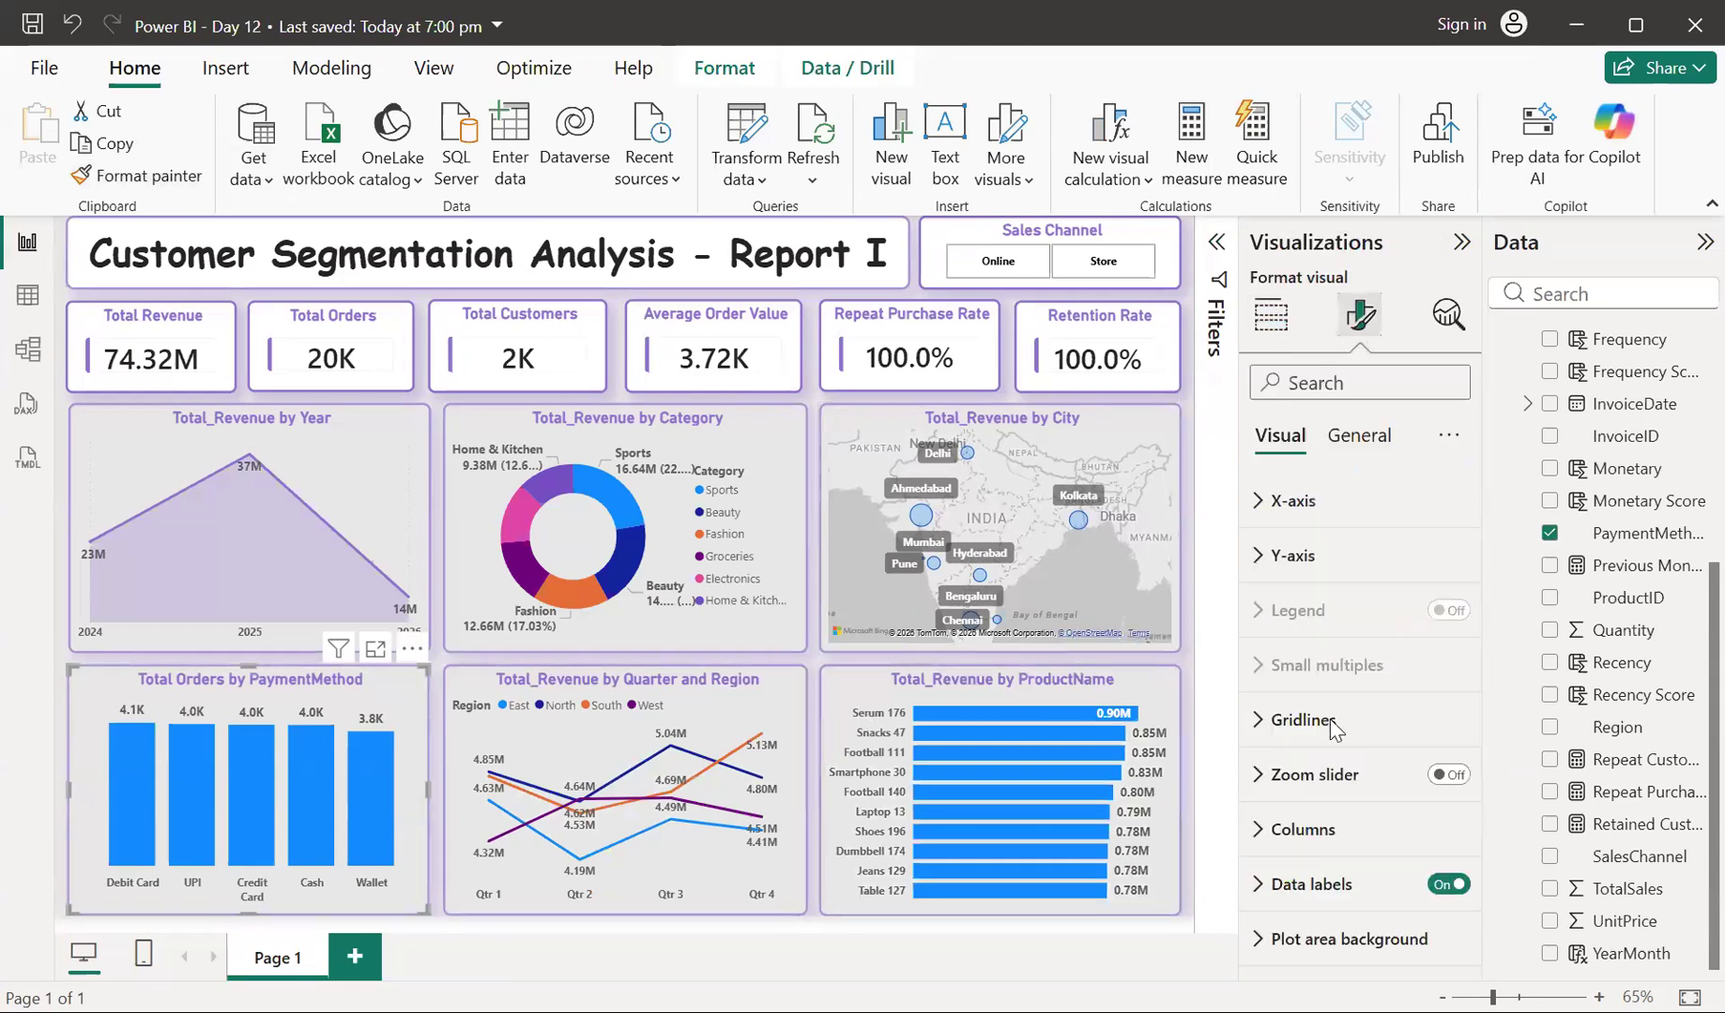
pyautogui.click(1262, 834)
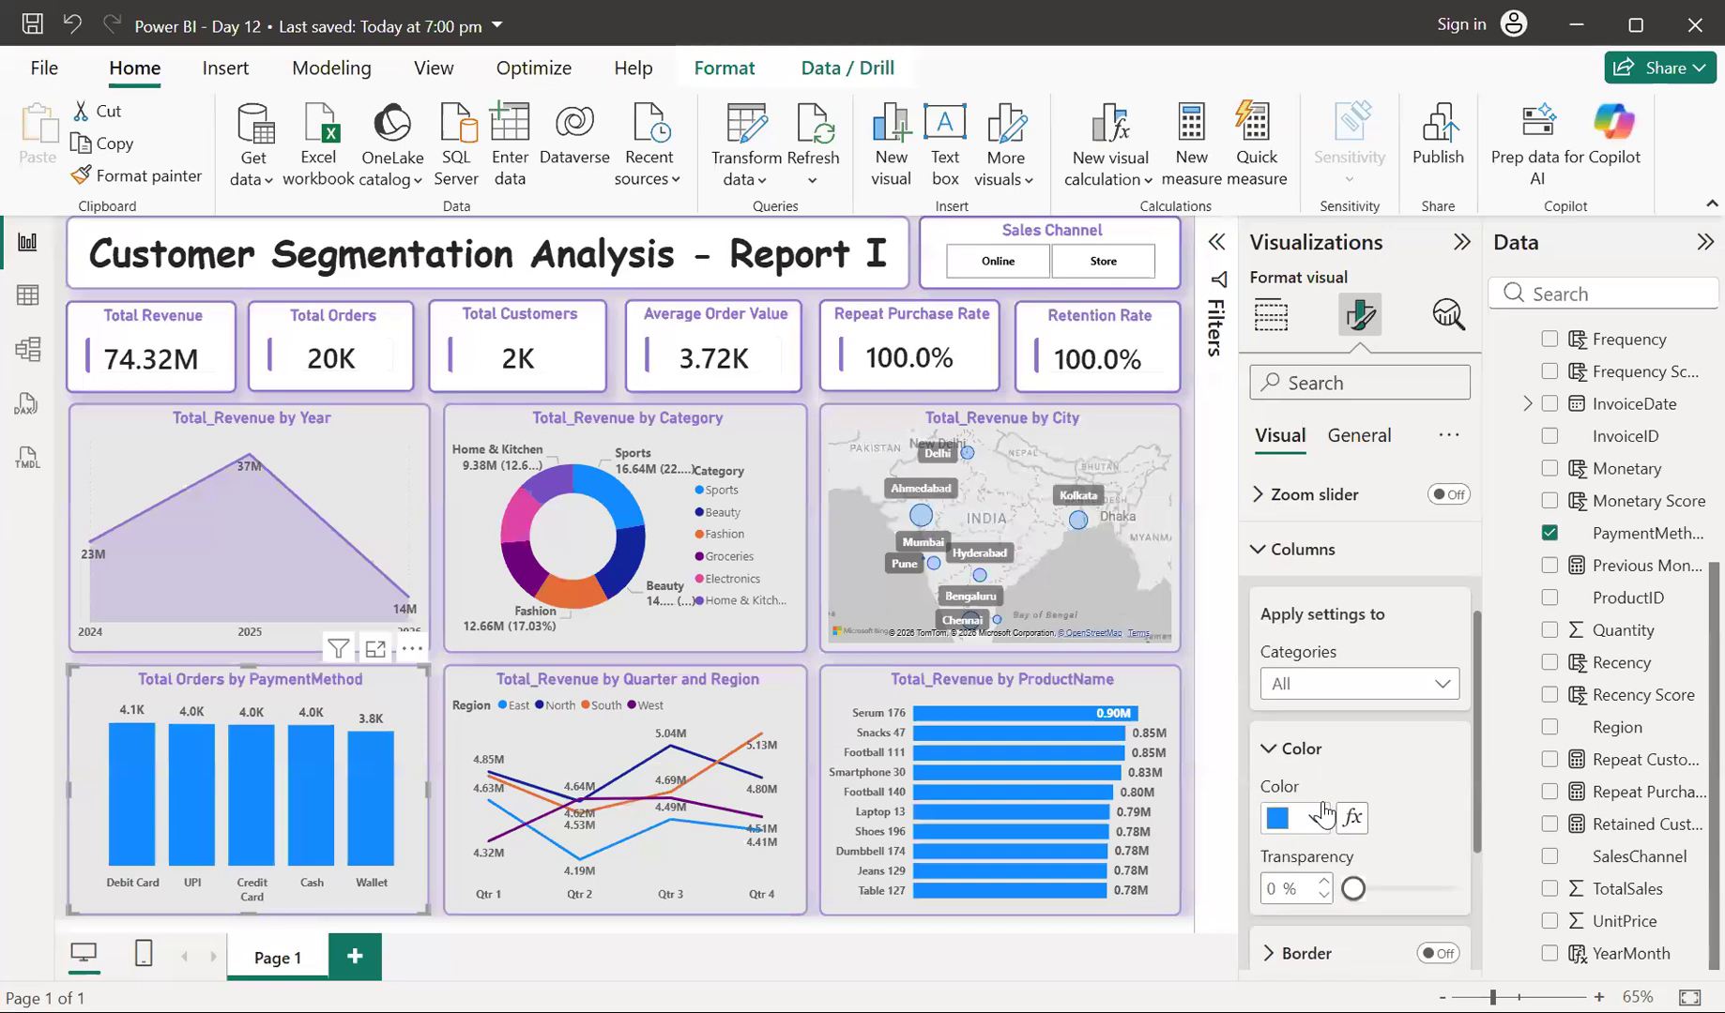
pyautogui.click(1318, 818)
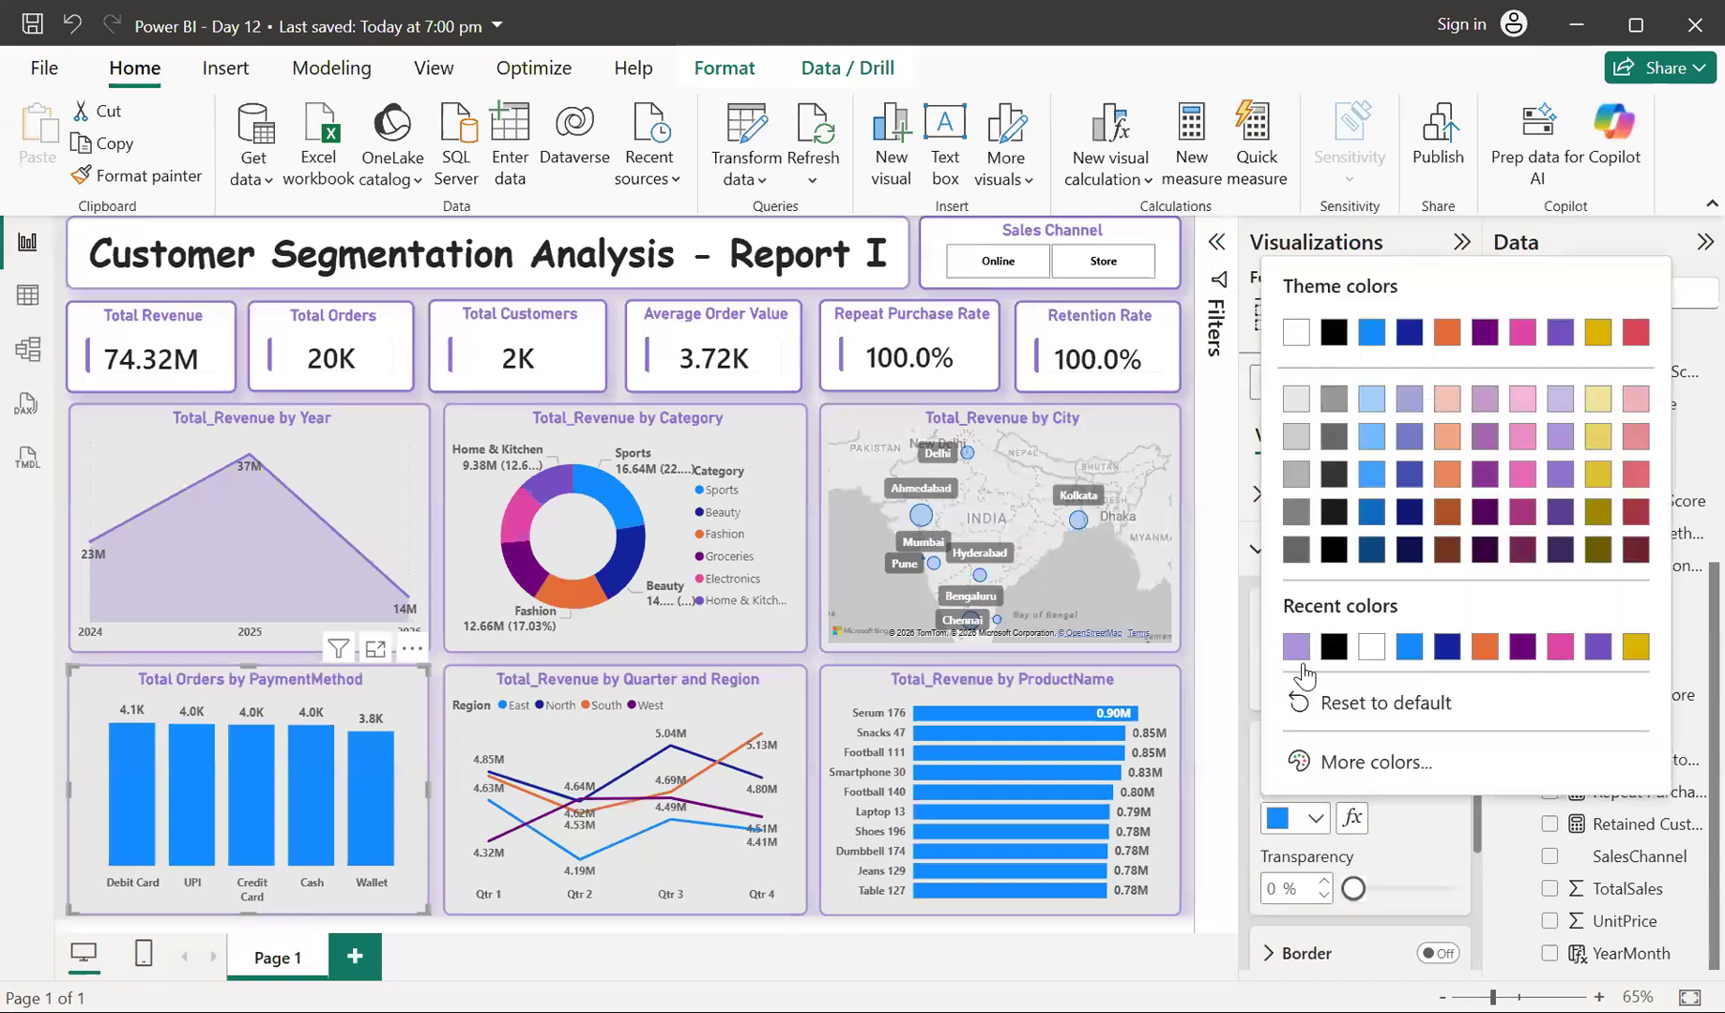
pyautogui.click(1295, 650)
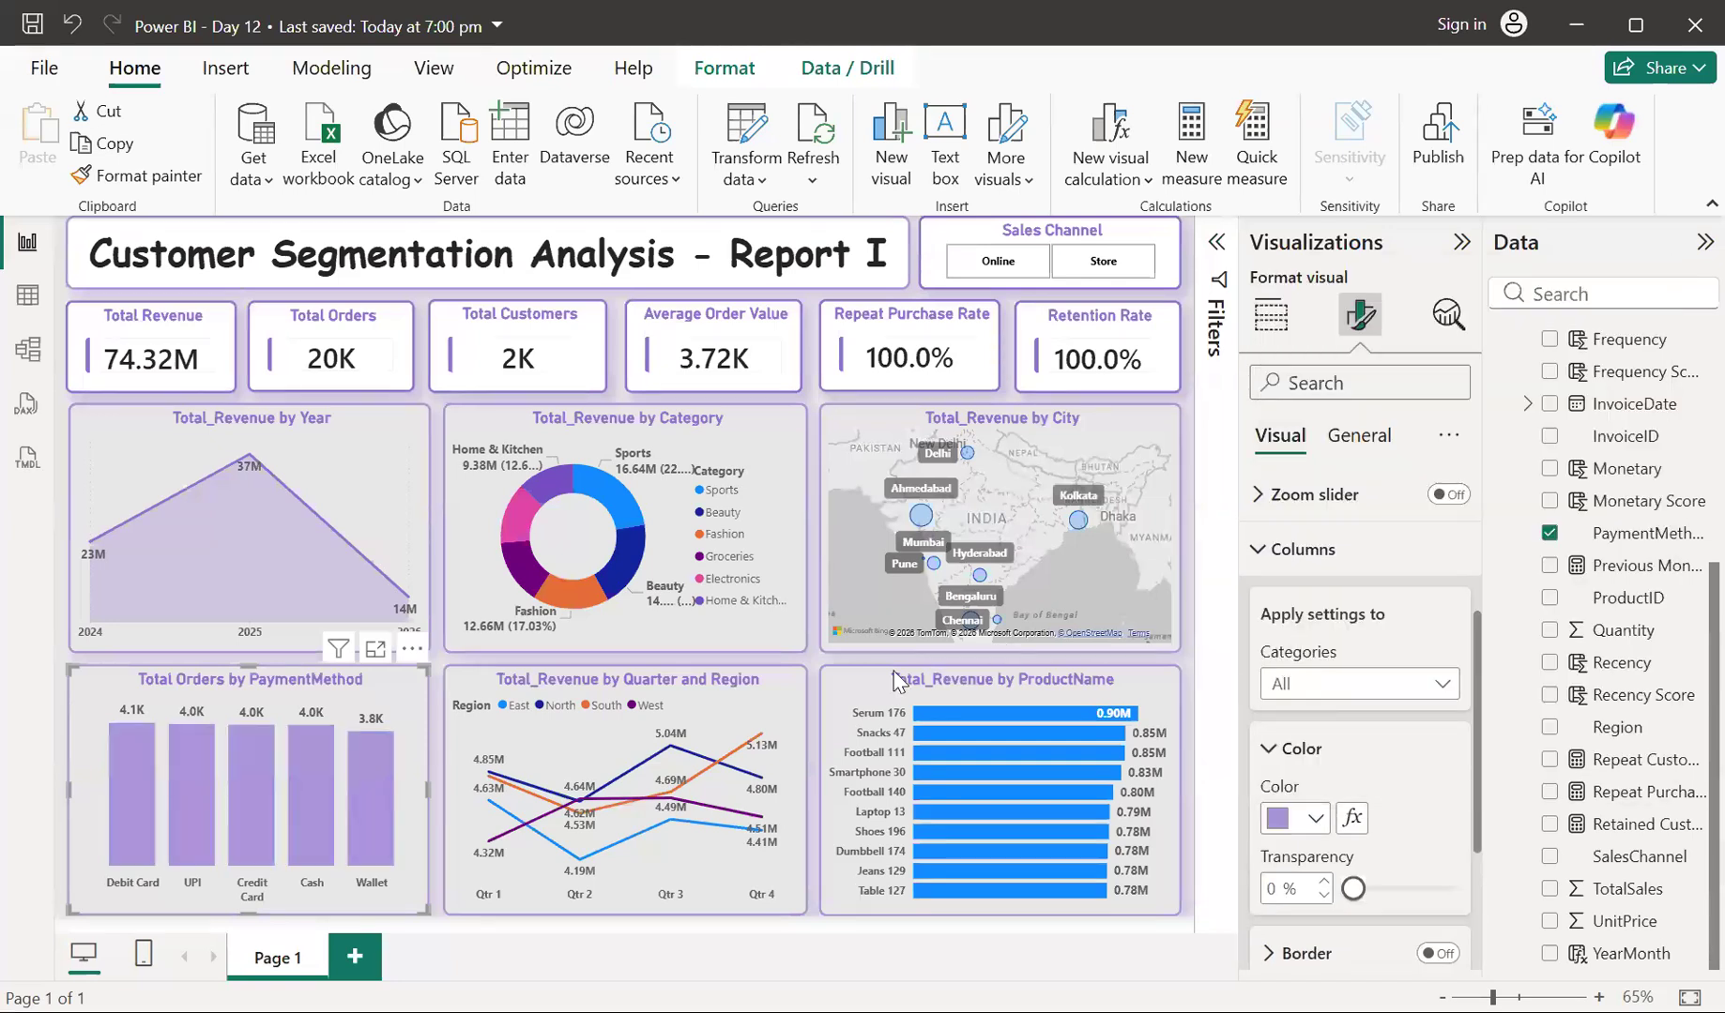
# Set the bar color of the Total_Revenue by ProductName chart to light purple (#ac95da, Theme color 6, 40% lighter)
pyautogui.click(859, 690)
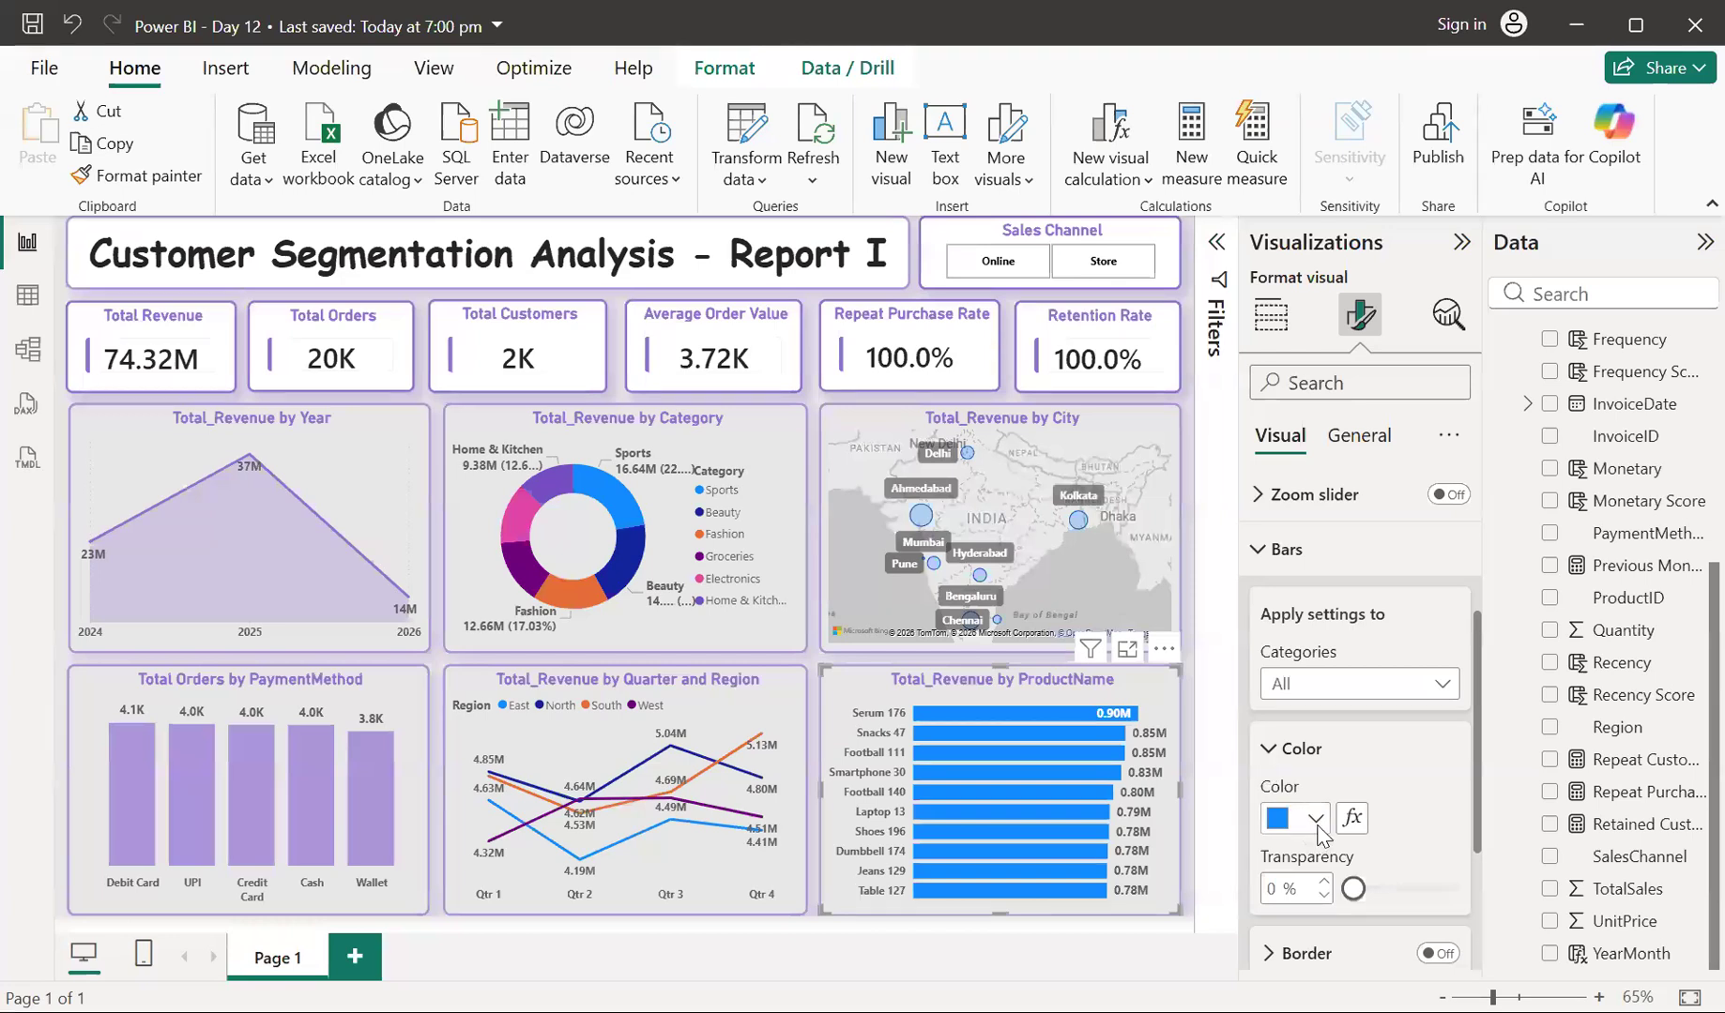
pyautogui.click(1317, 818)
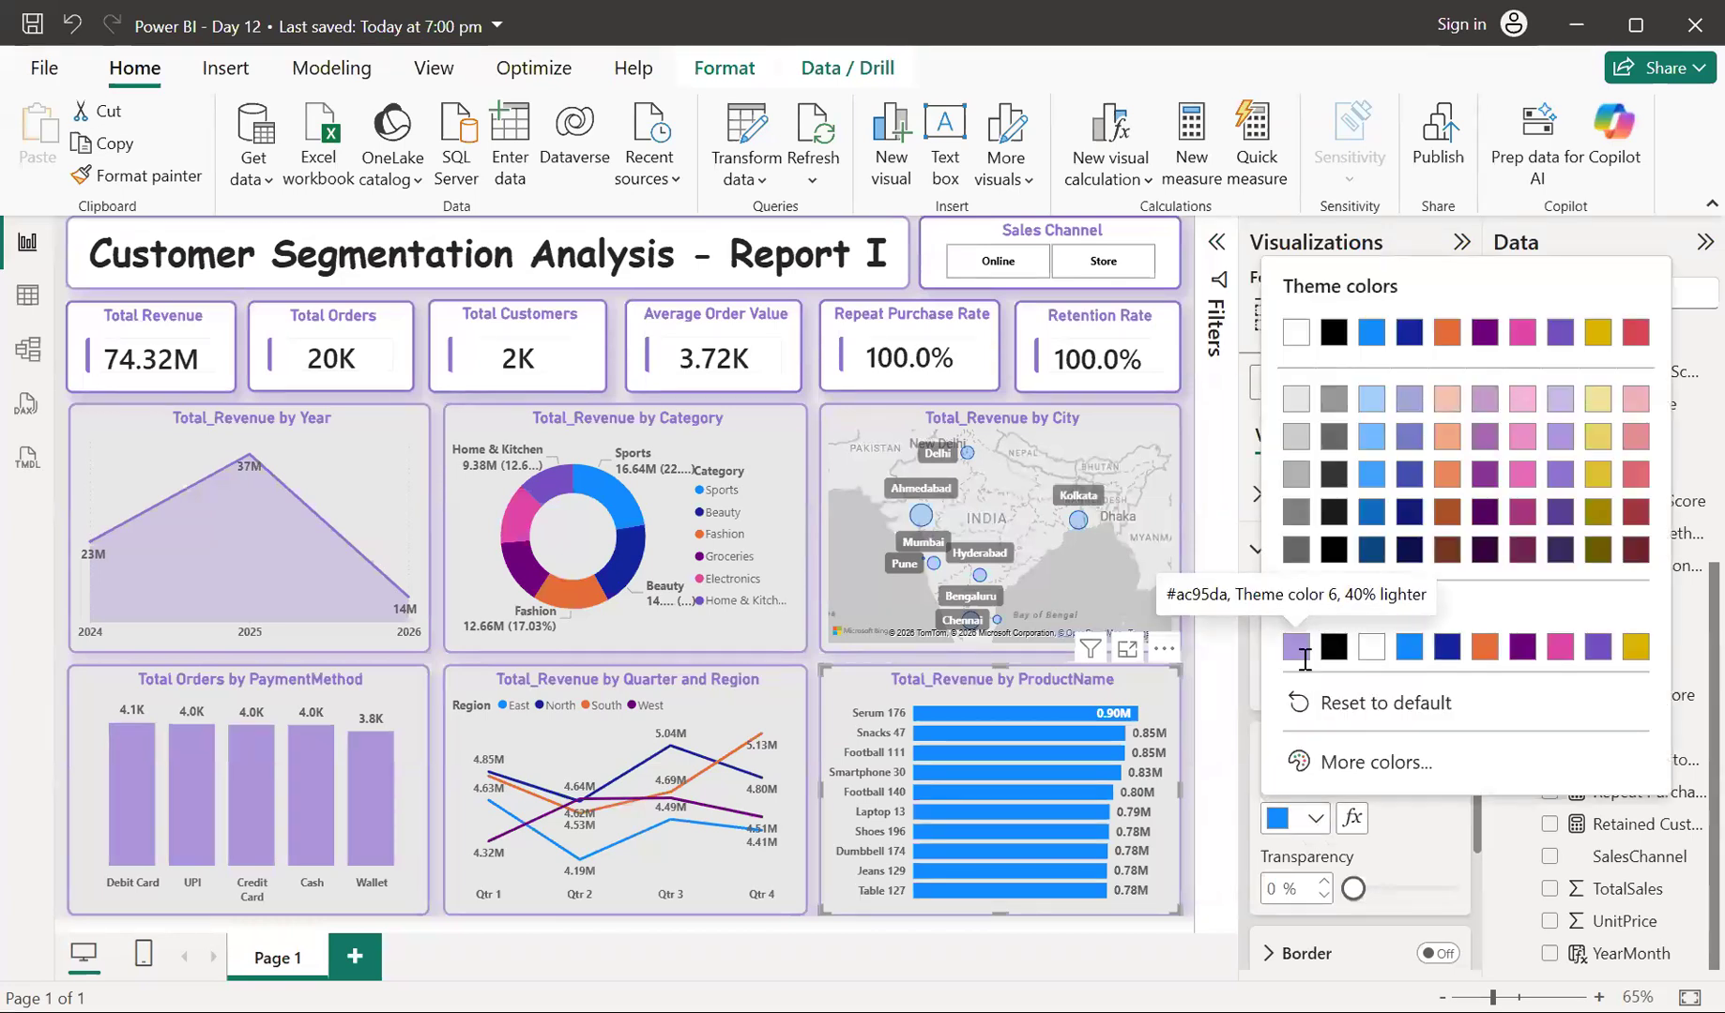
pyautogui.click(1297, 649)
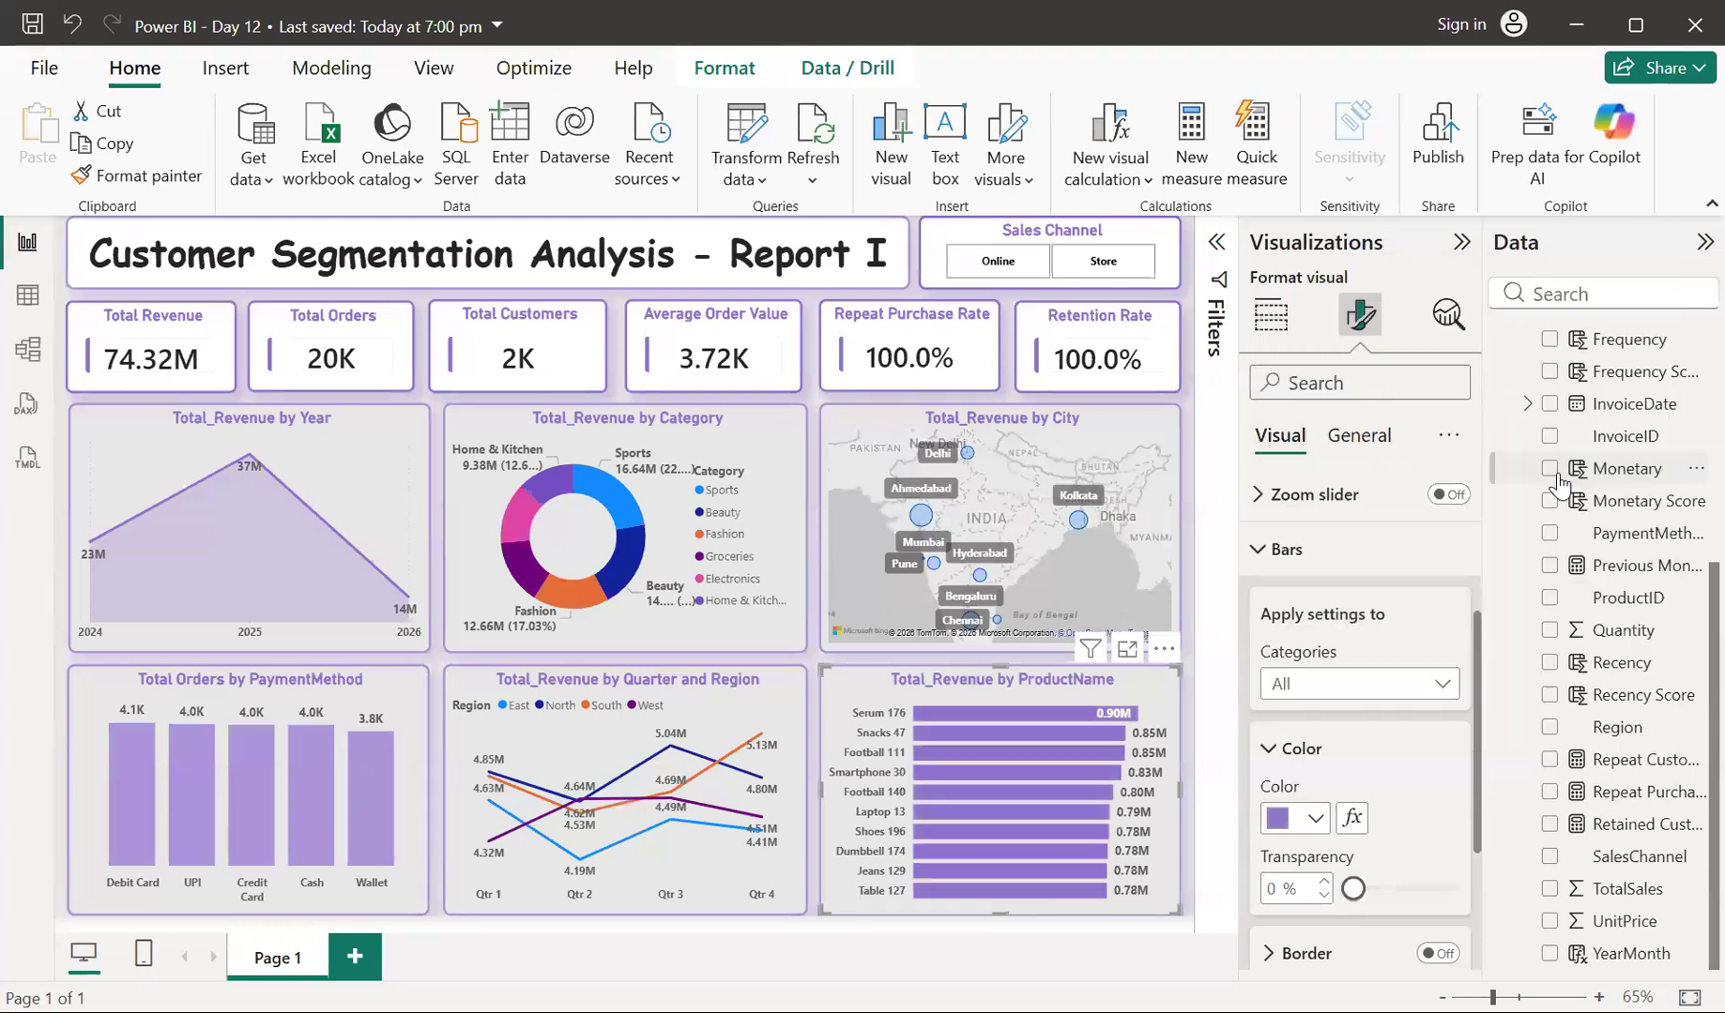
# Set the column color of the Total Orders by PaymentMethod chart to #9071ce (Theme color 6, 20% lighter)
pyautogui.click(415, 696)
pyautogui.click(1316, 819)
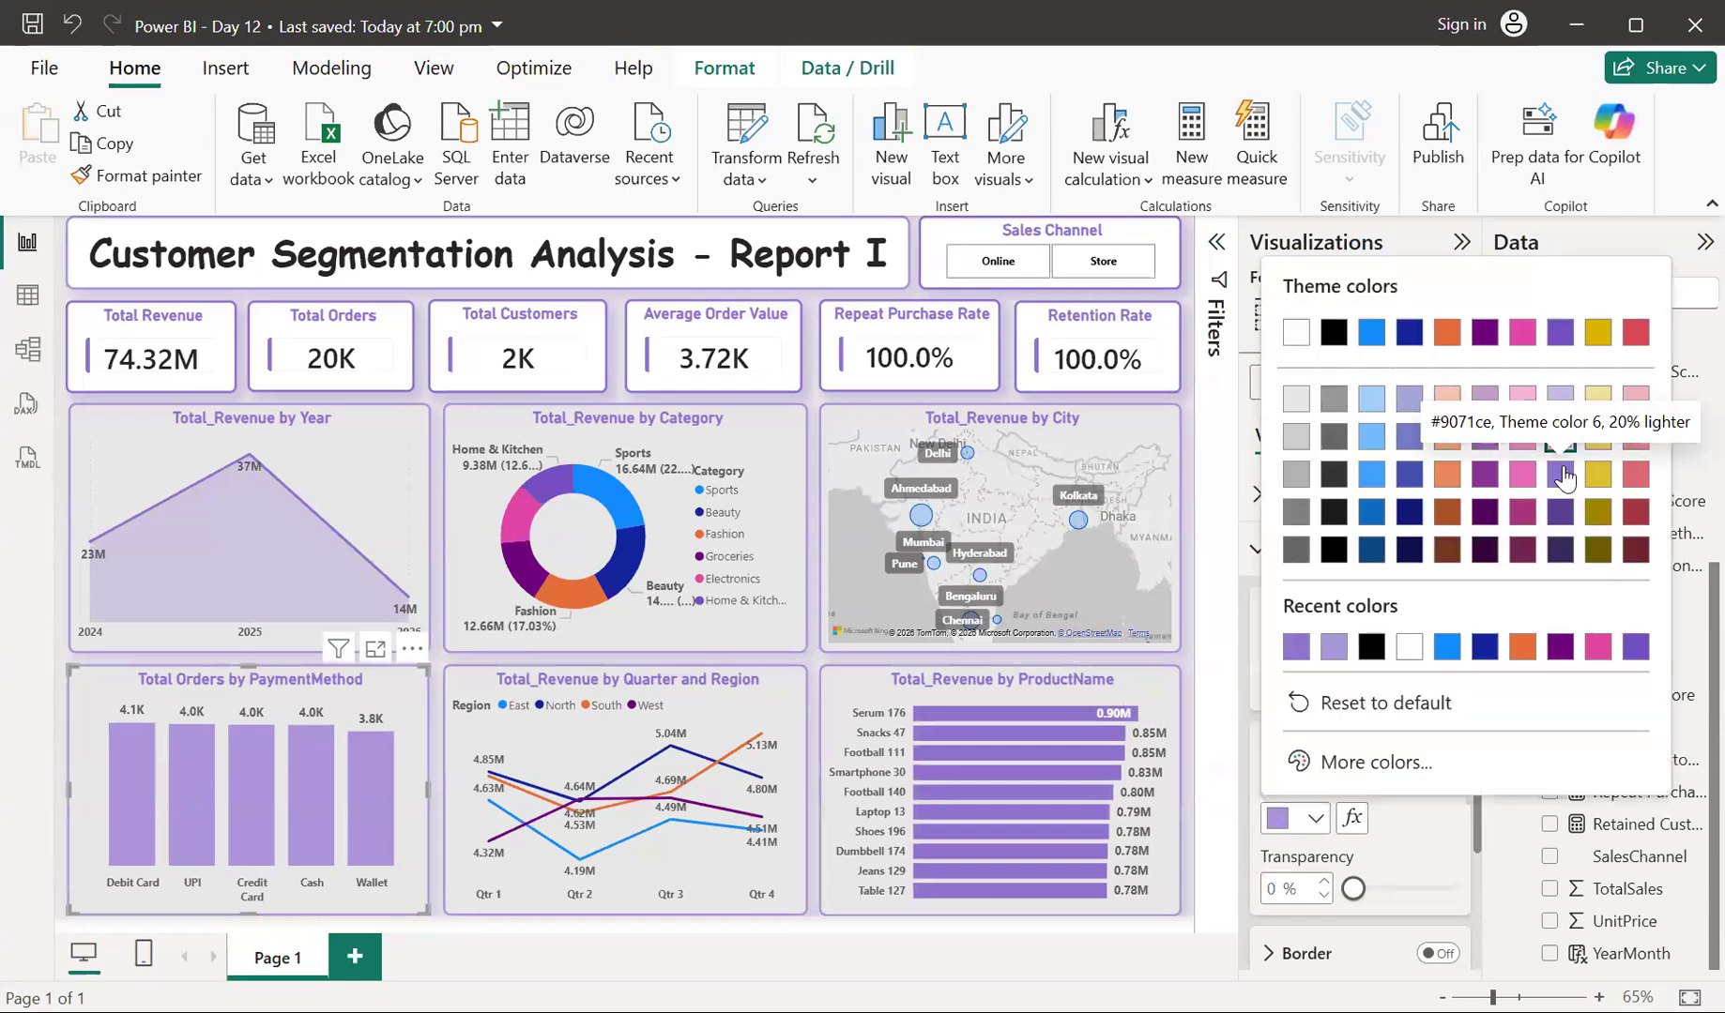
pyautogui.click(1562, 476)
# Set the background transparency of the Total Revenue card to 100%
pyautogui.click(224, 331)
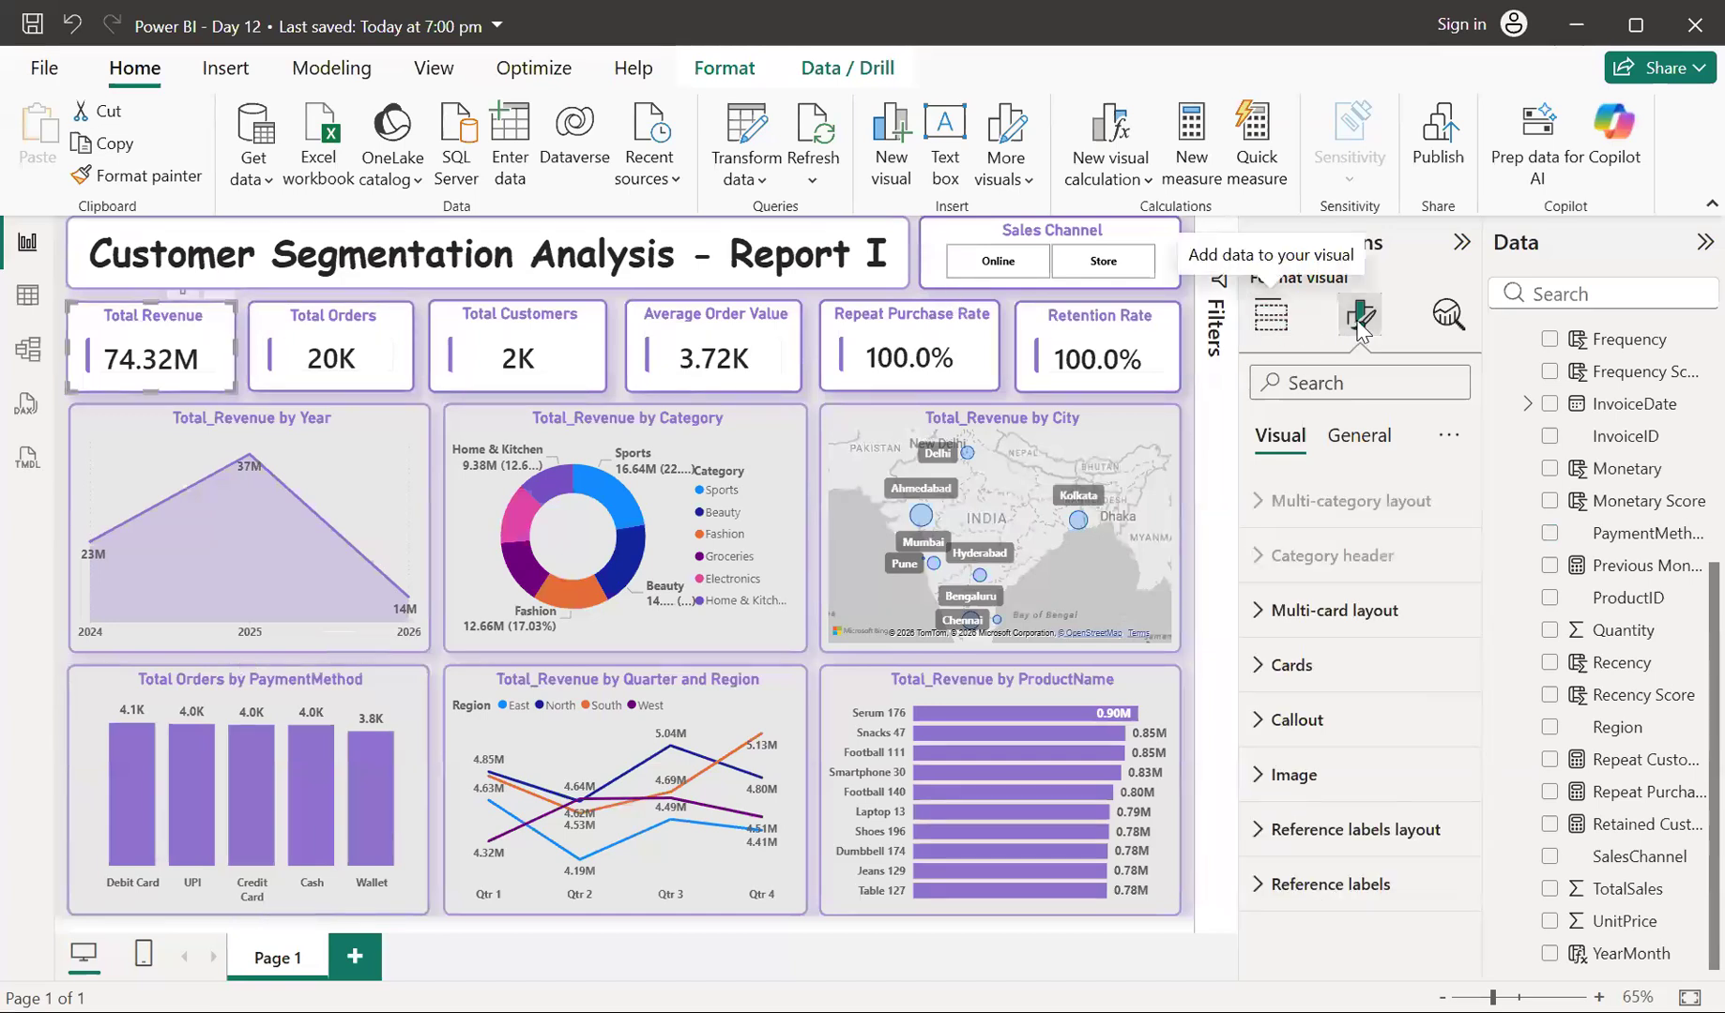
pyautogui.click(1352, 438)
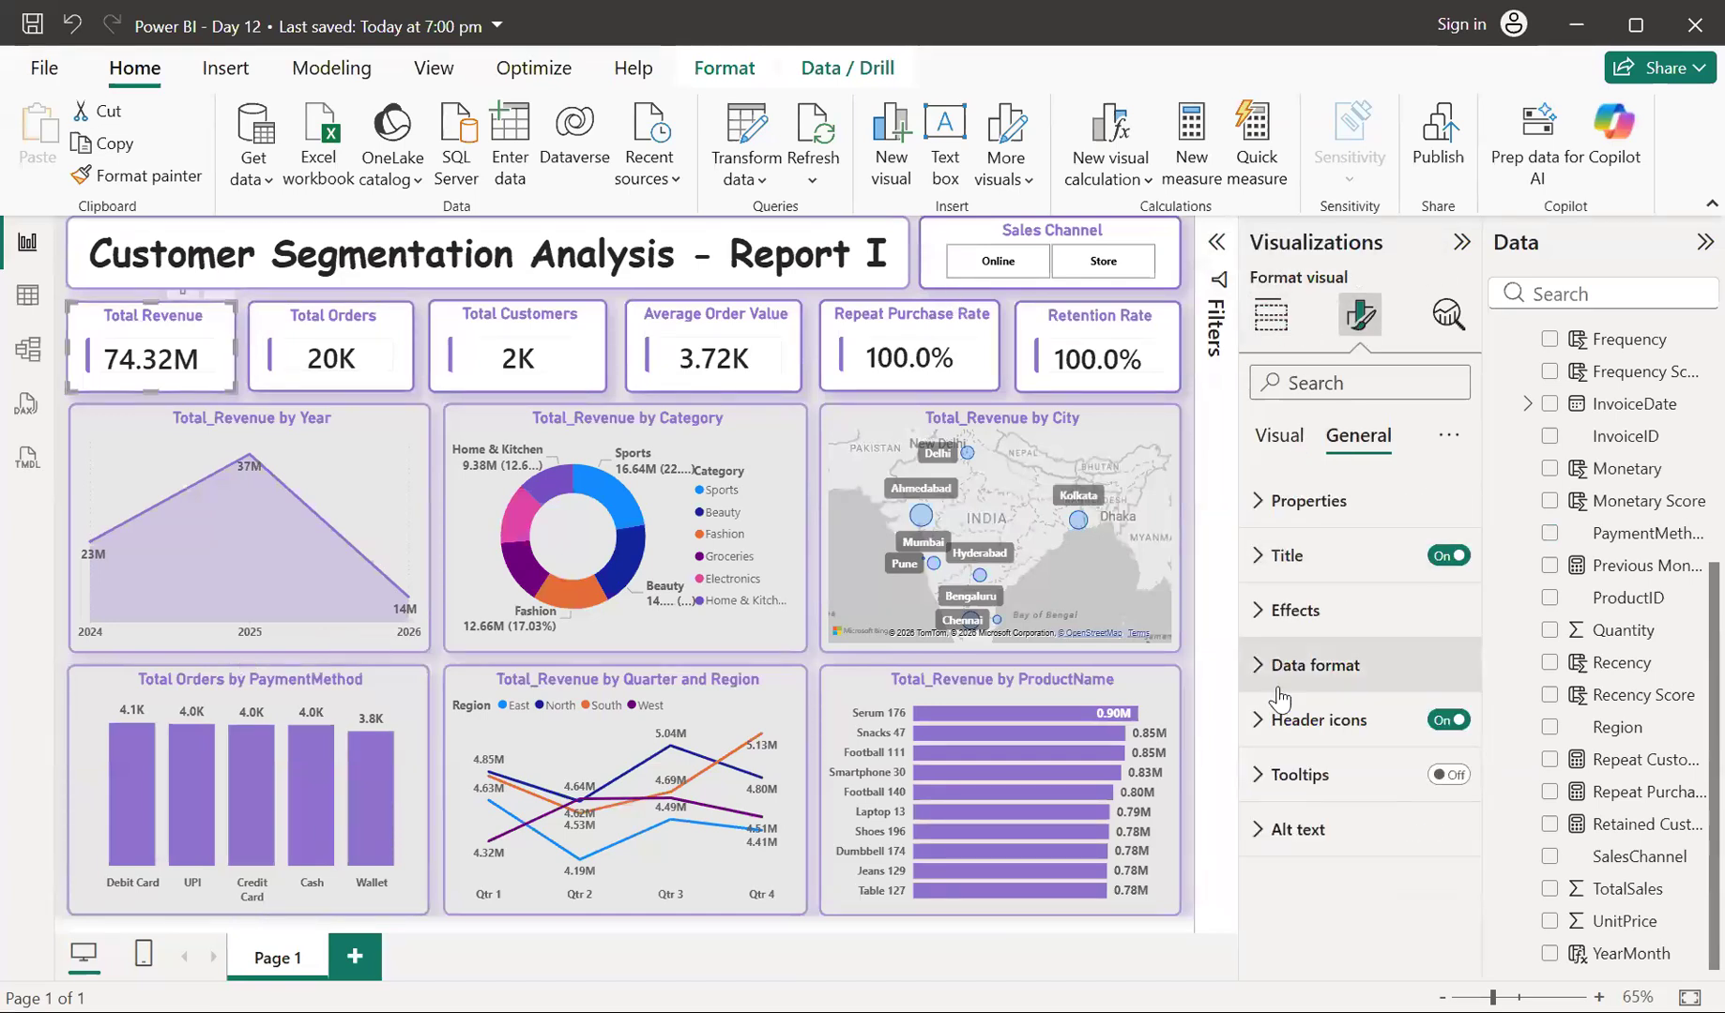
pyautogui.click(1258, 627)
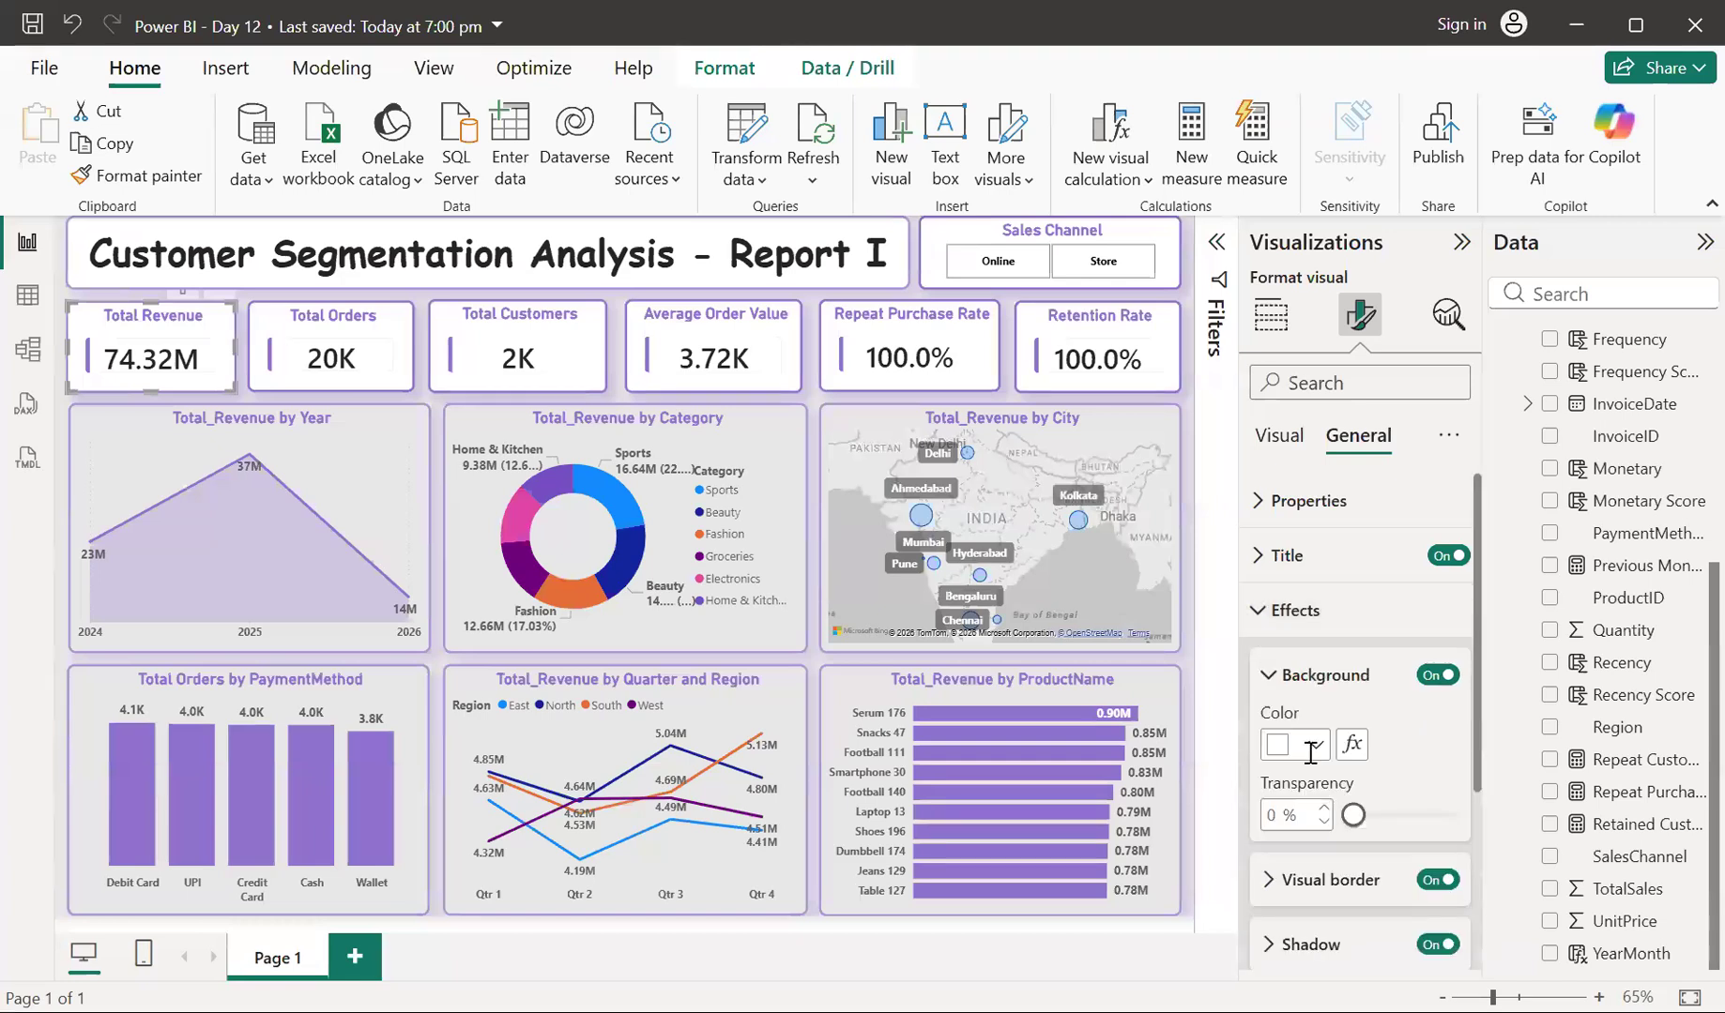
pyautogui.click(1455, 814)
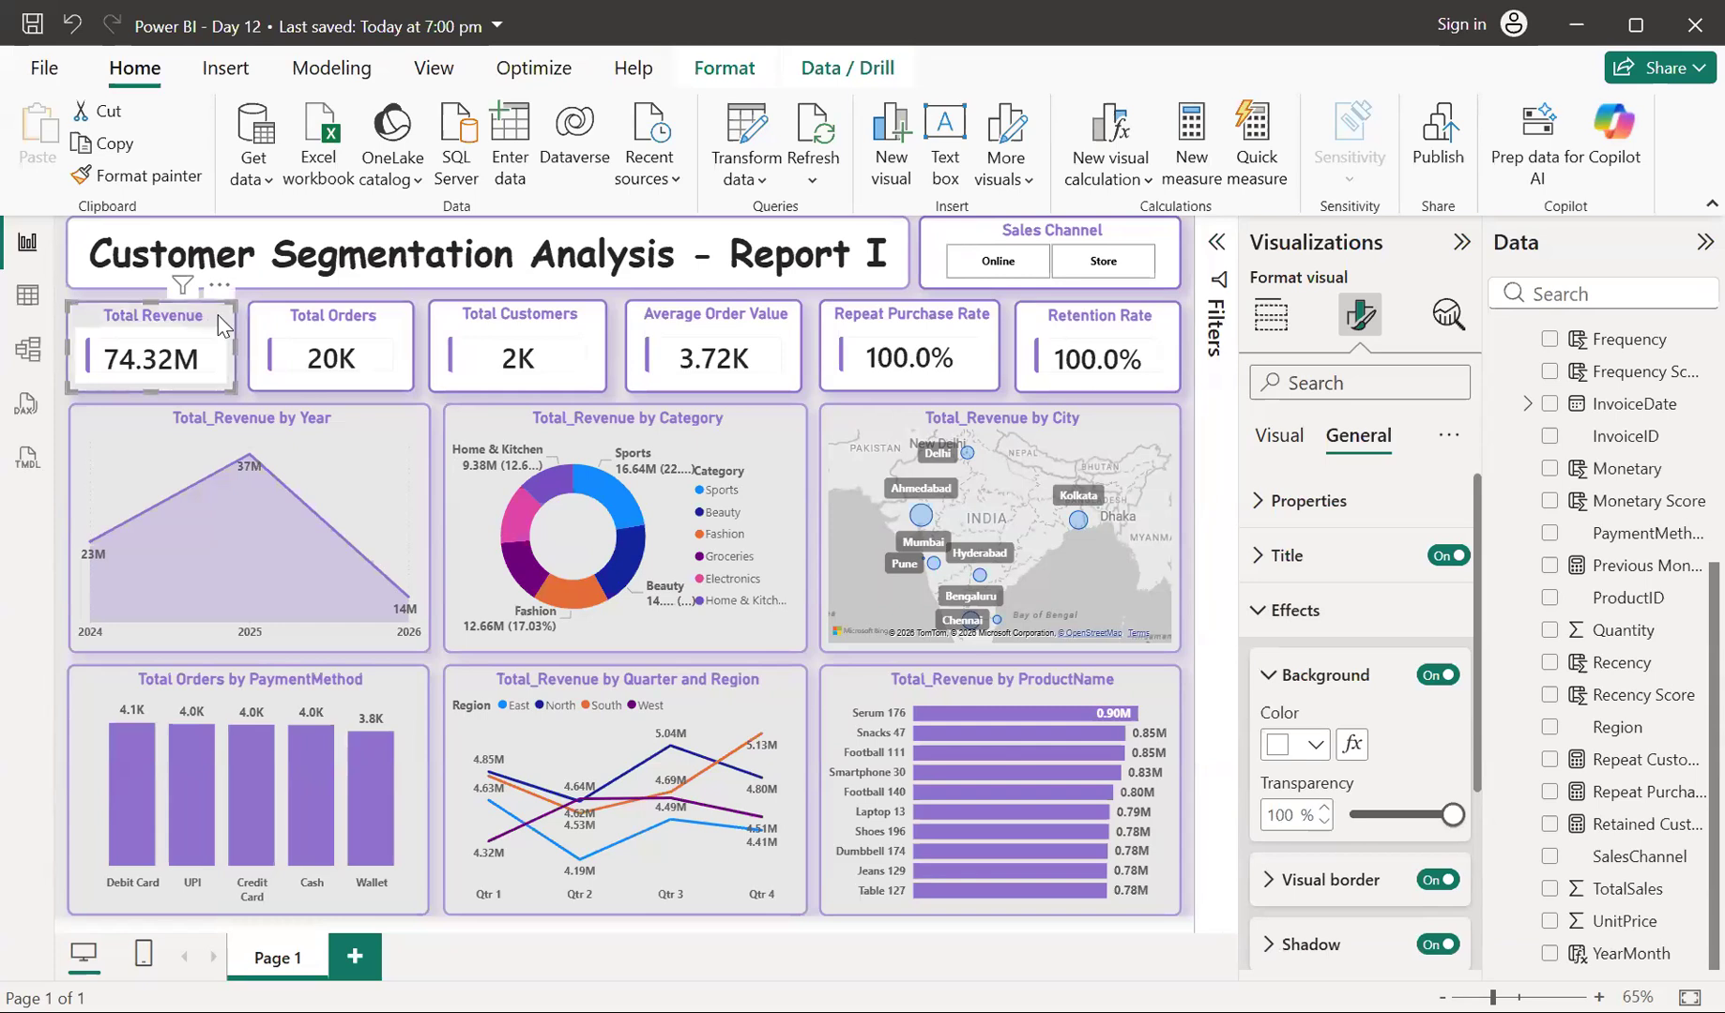
# Copy the Total Revenue card's formatting onto the Total Orders and Total Customers cards with Format painter
pyautogui.click(141, 175)
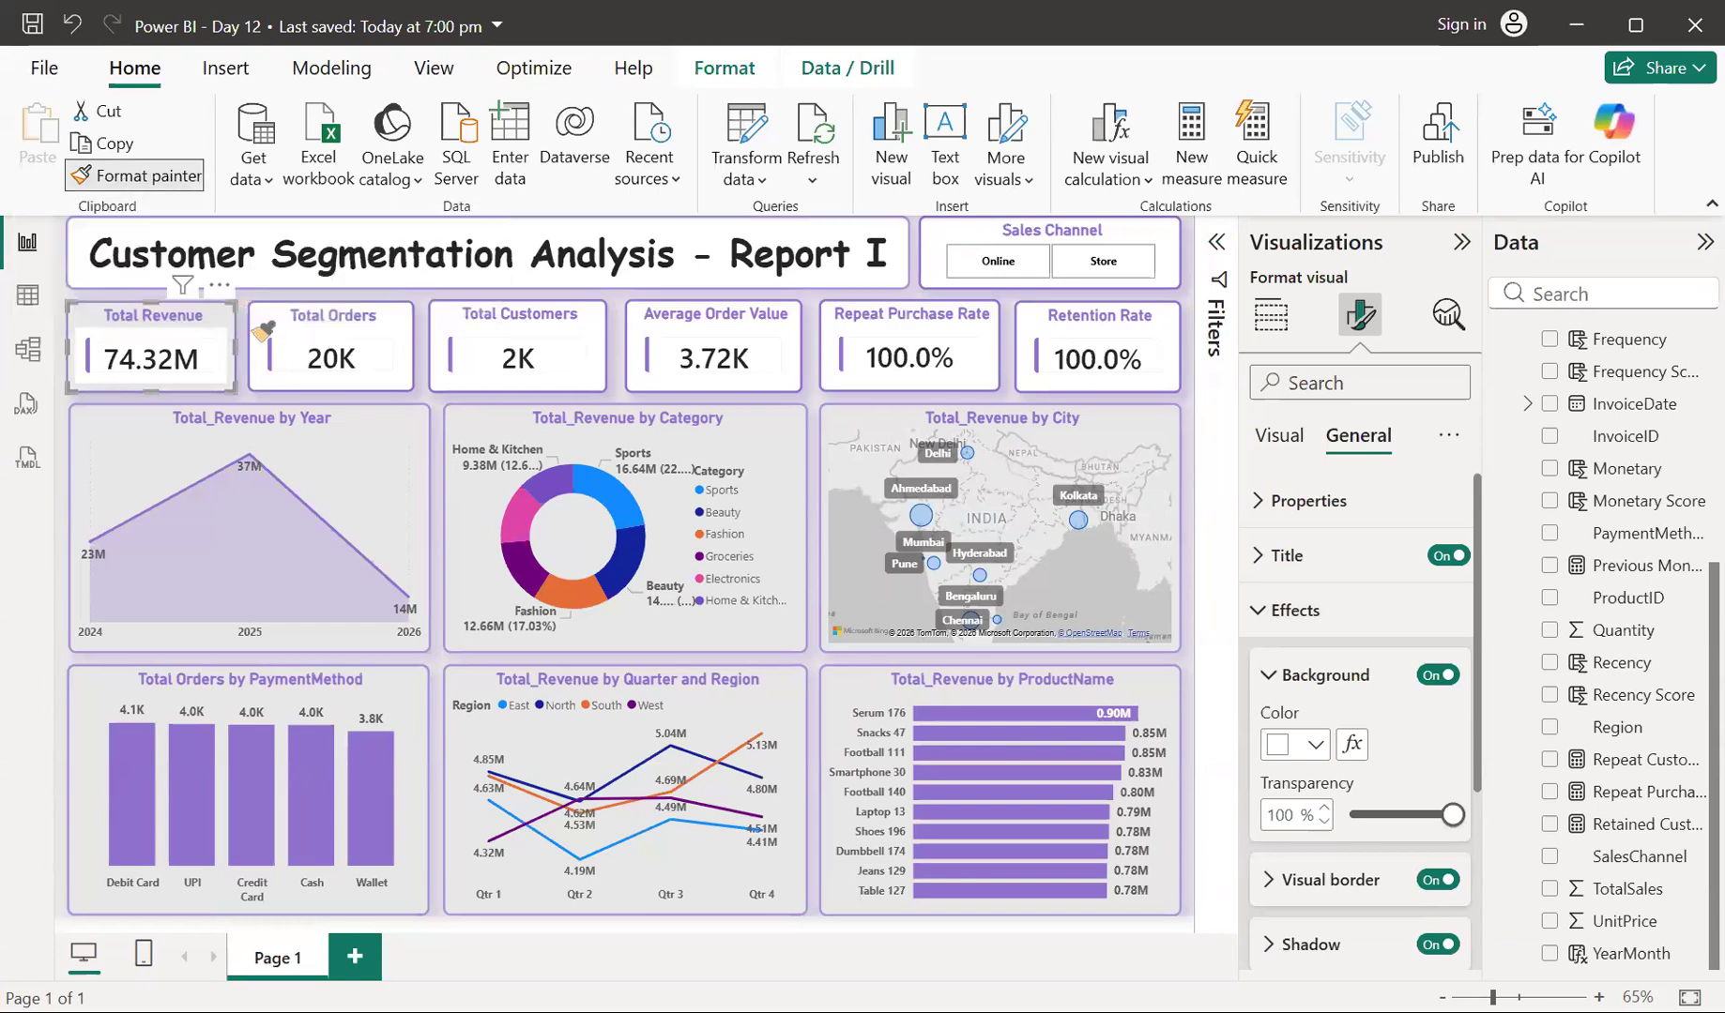
pyautogui.click(328, 346)
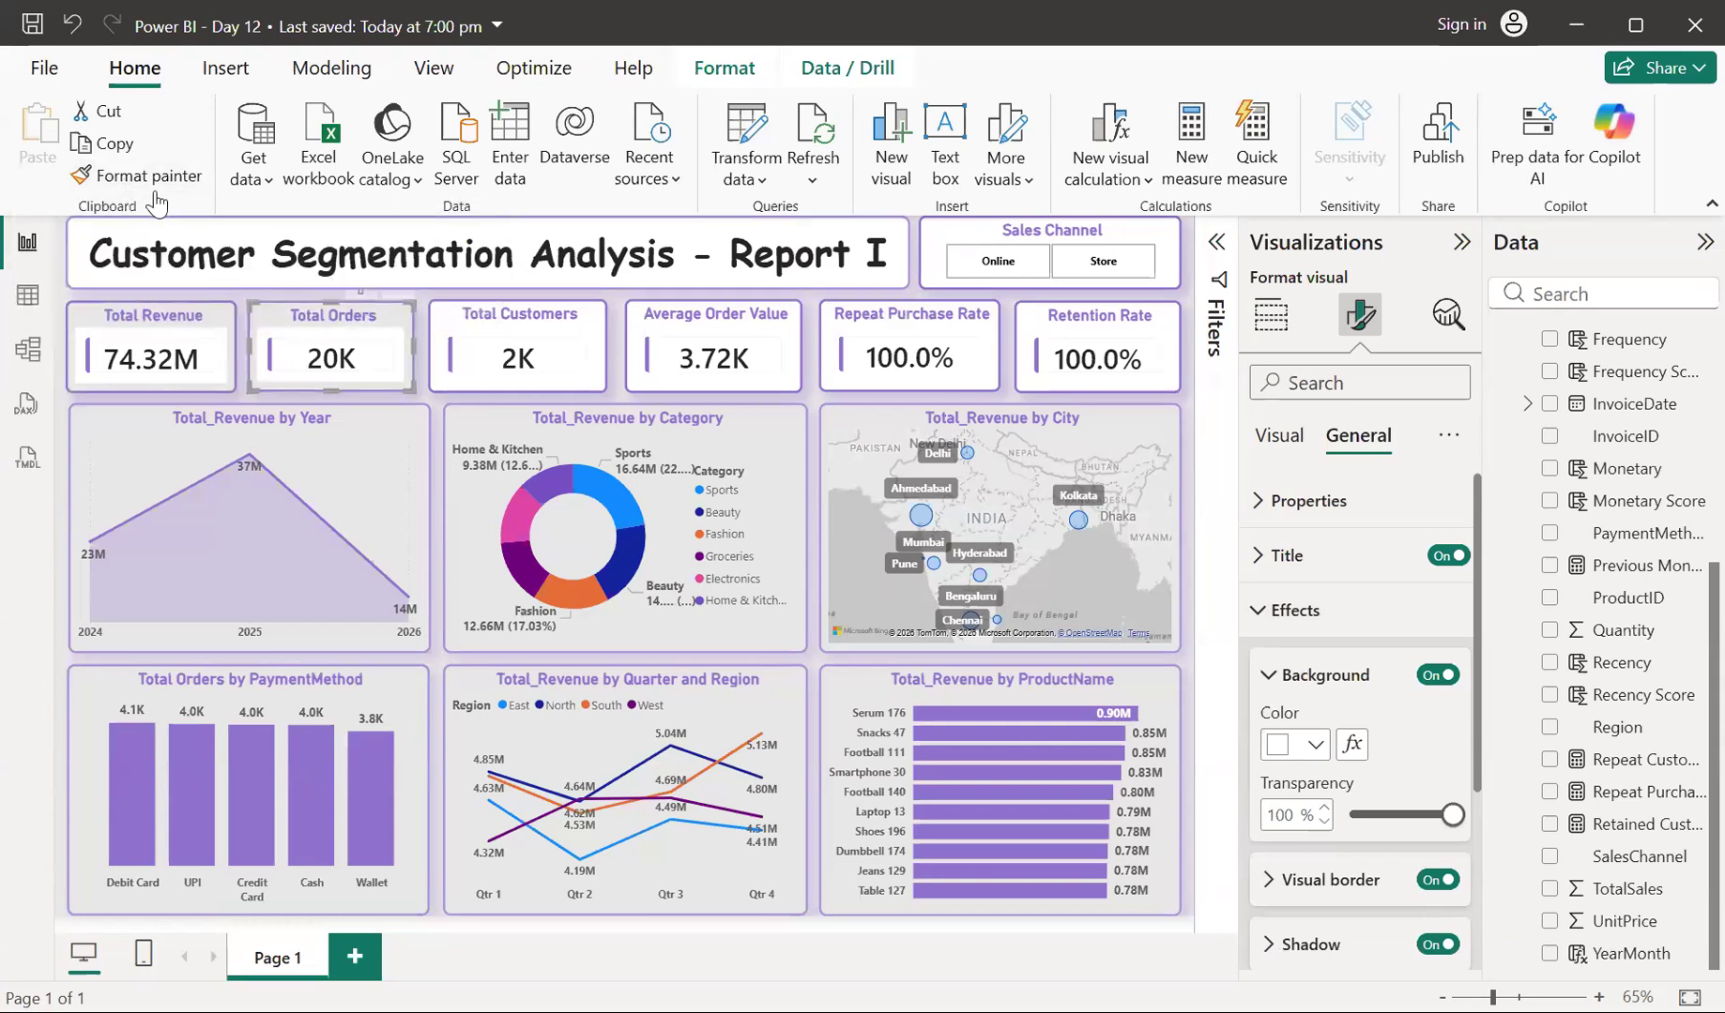
pyautogui.click(140, 176)
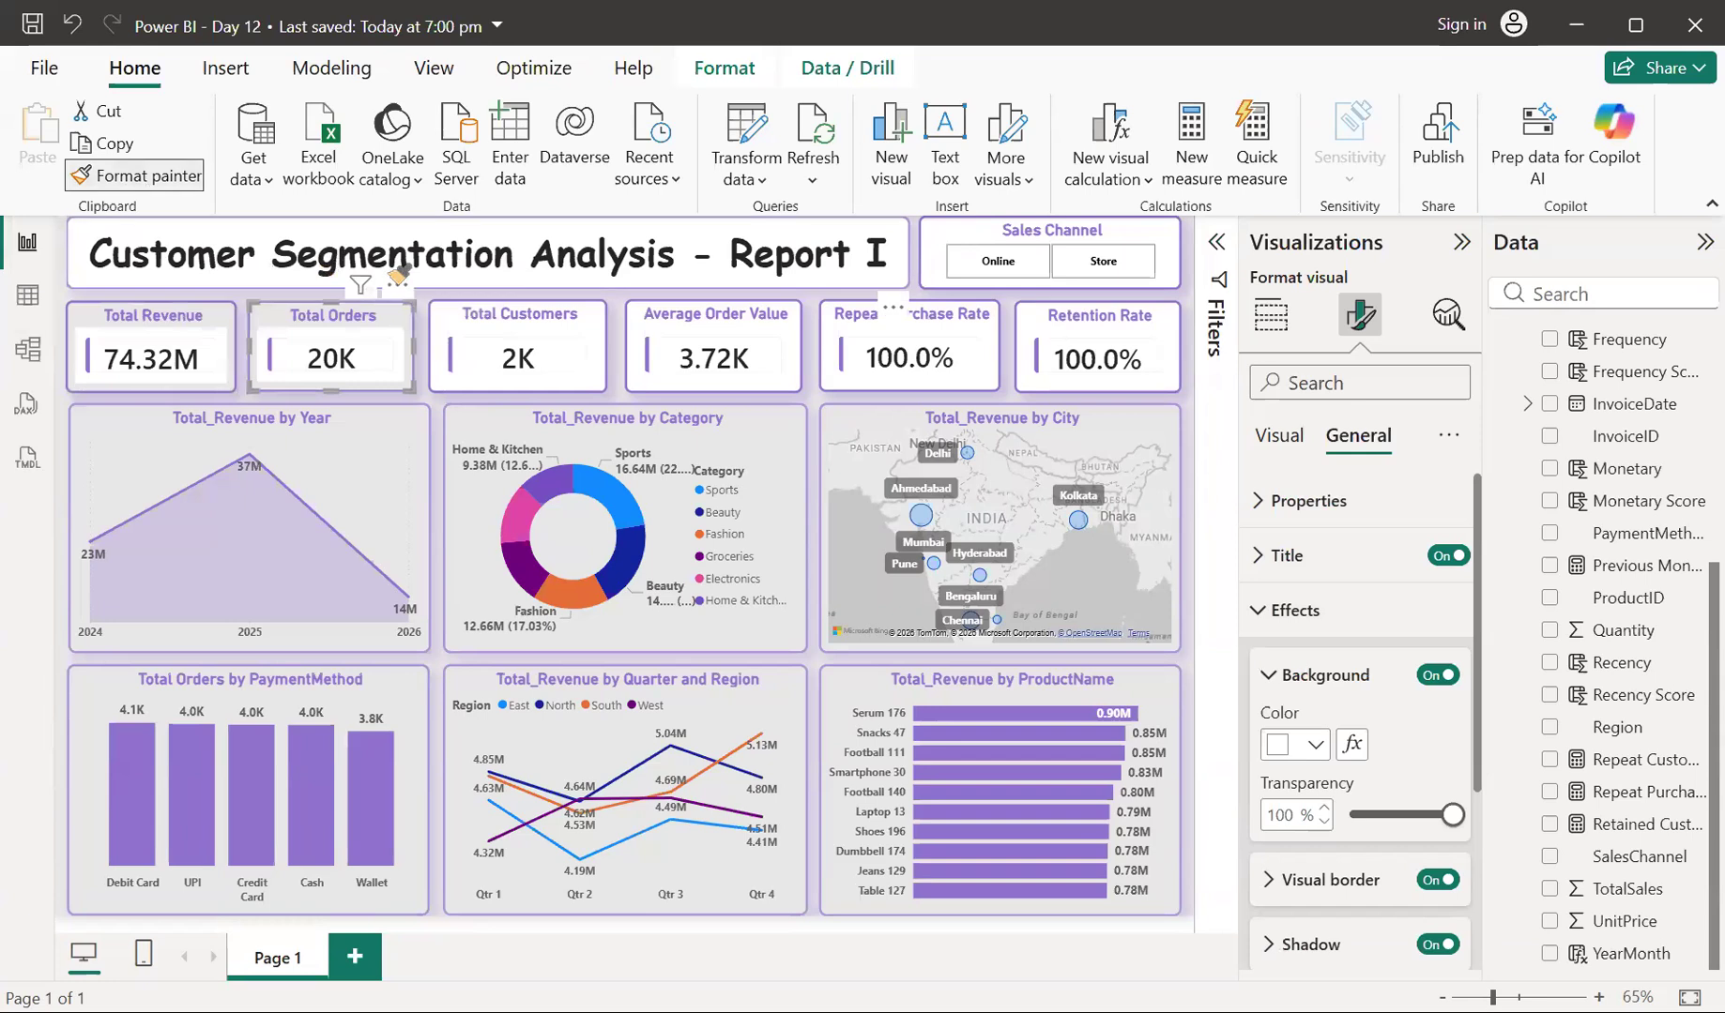
pyautogui.click(448, 319)
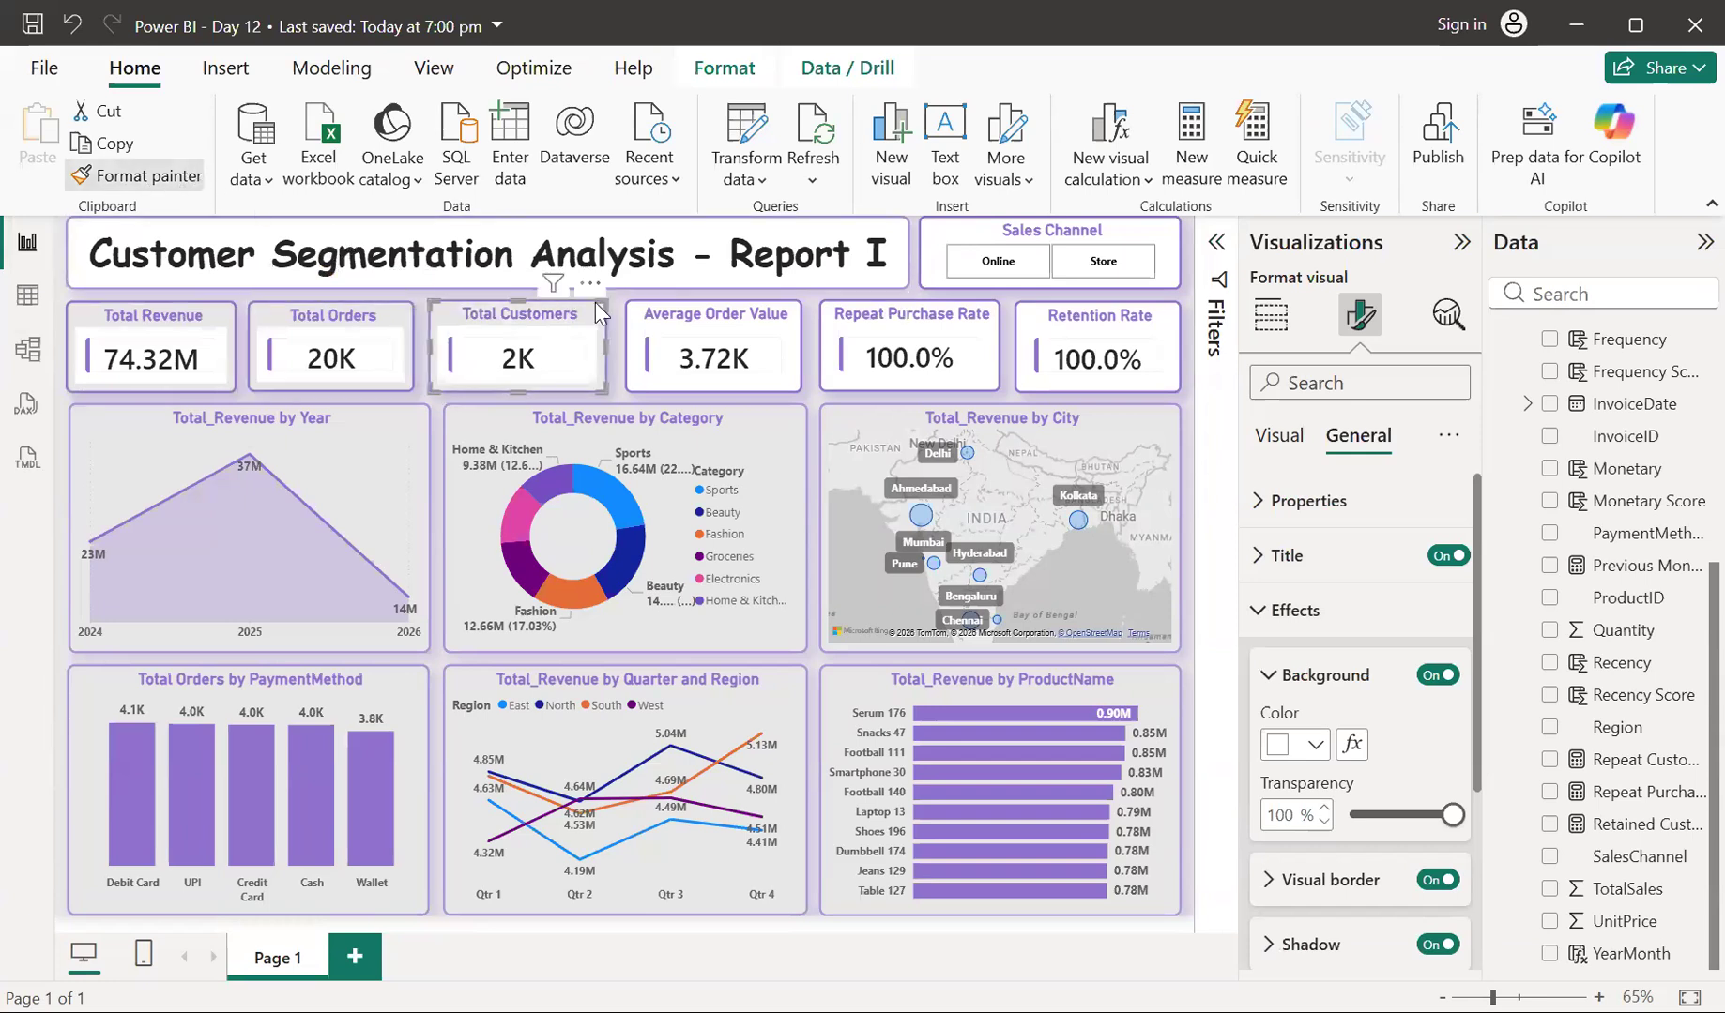
# Copy the Total Customers card's formatting onto the Average Order Value card with Format painter
pyautogui.click(150, 181)
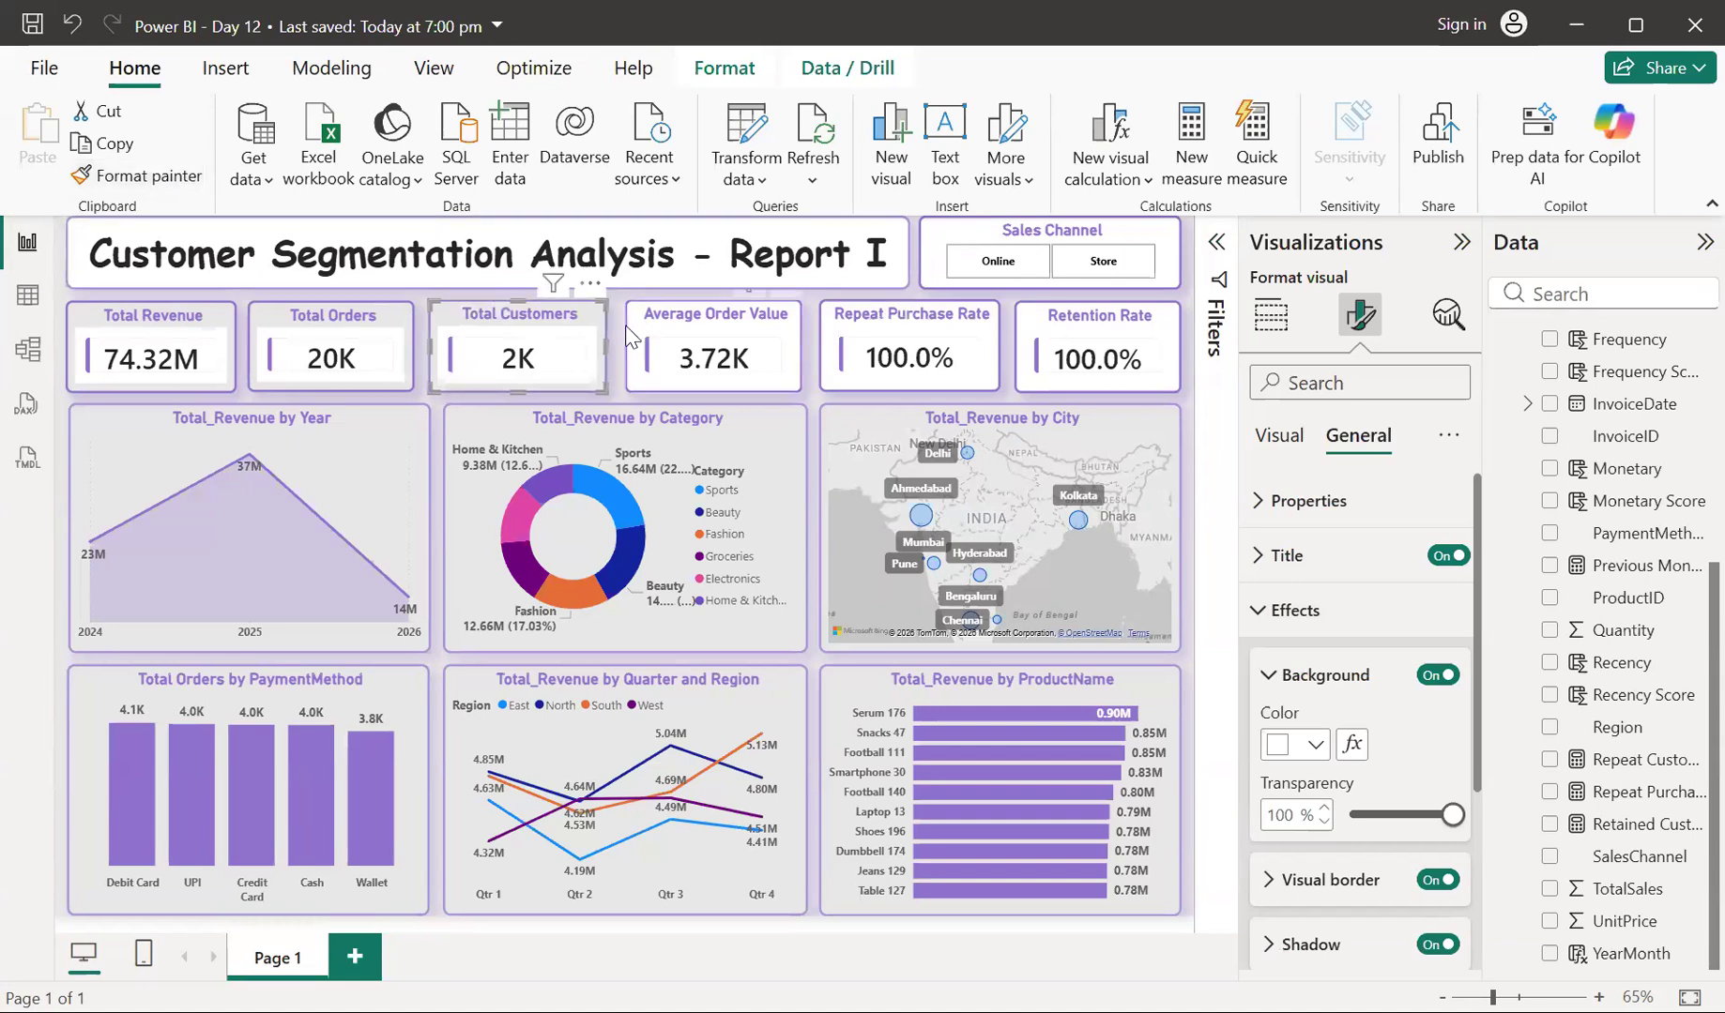
pyautogui.click(165, 177)
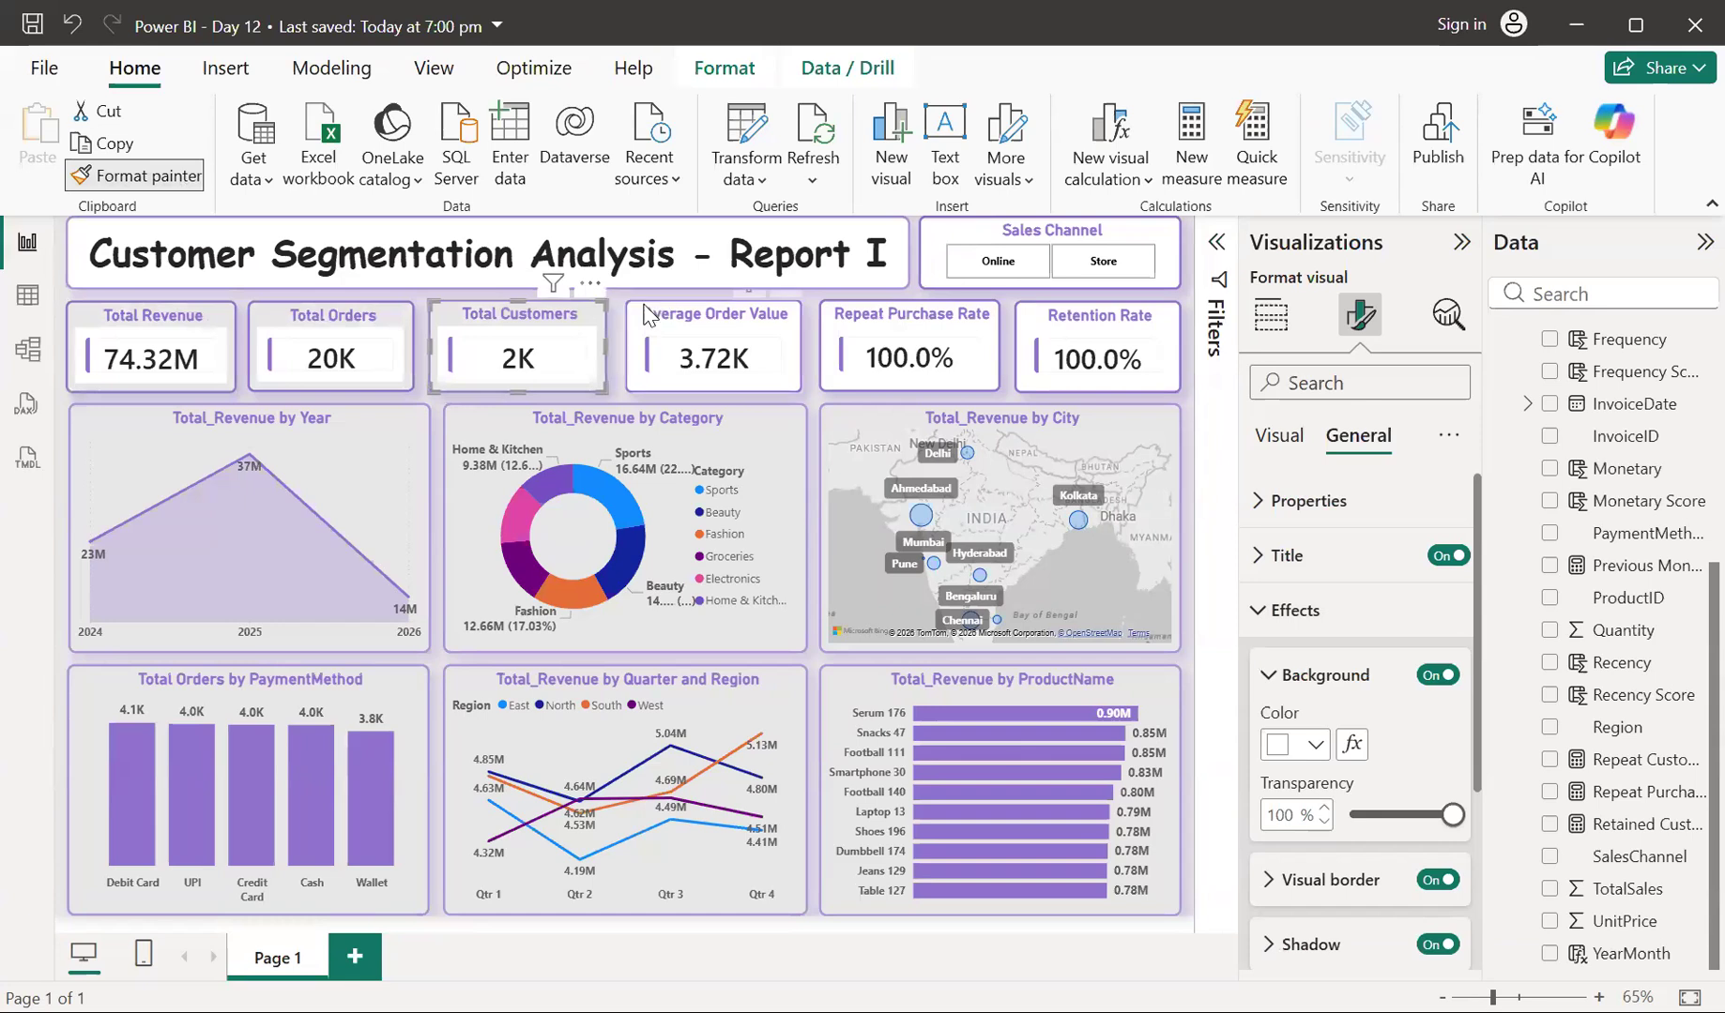
pyautogui.click(655, 316)
# Copy the Average Order Value card's formatting onto the Repeat Purchase Rate and Retention Rate cards with Format painter
pyautogui.click(182, 184)
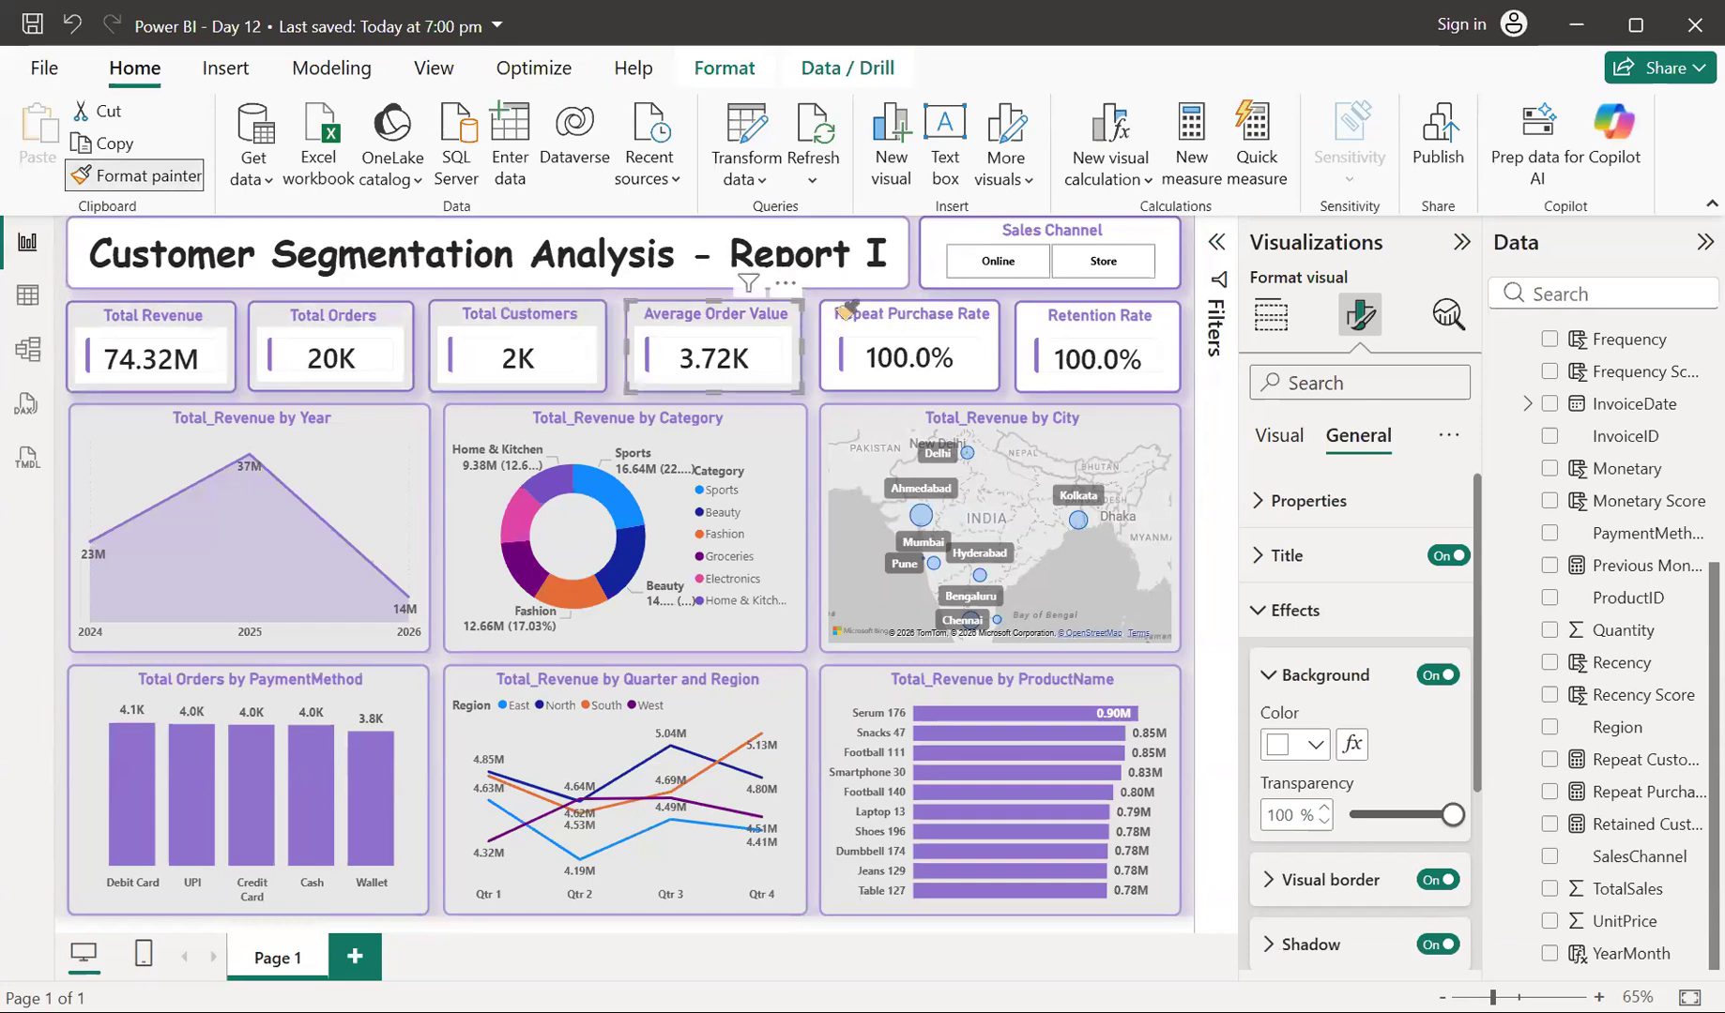
pyautogui.click(846, 312)
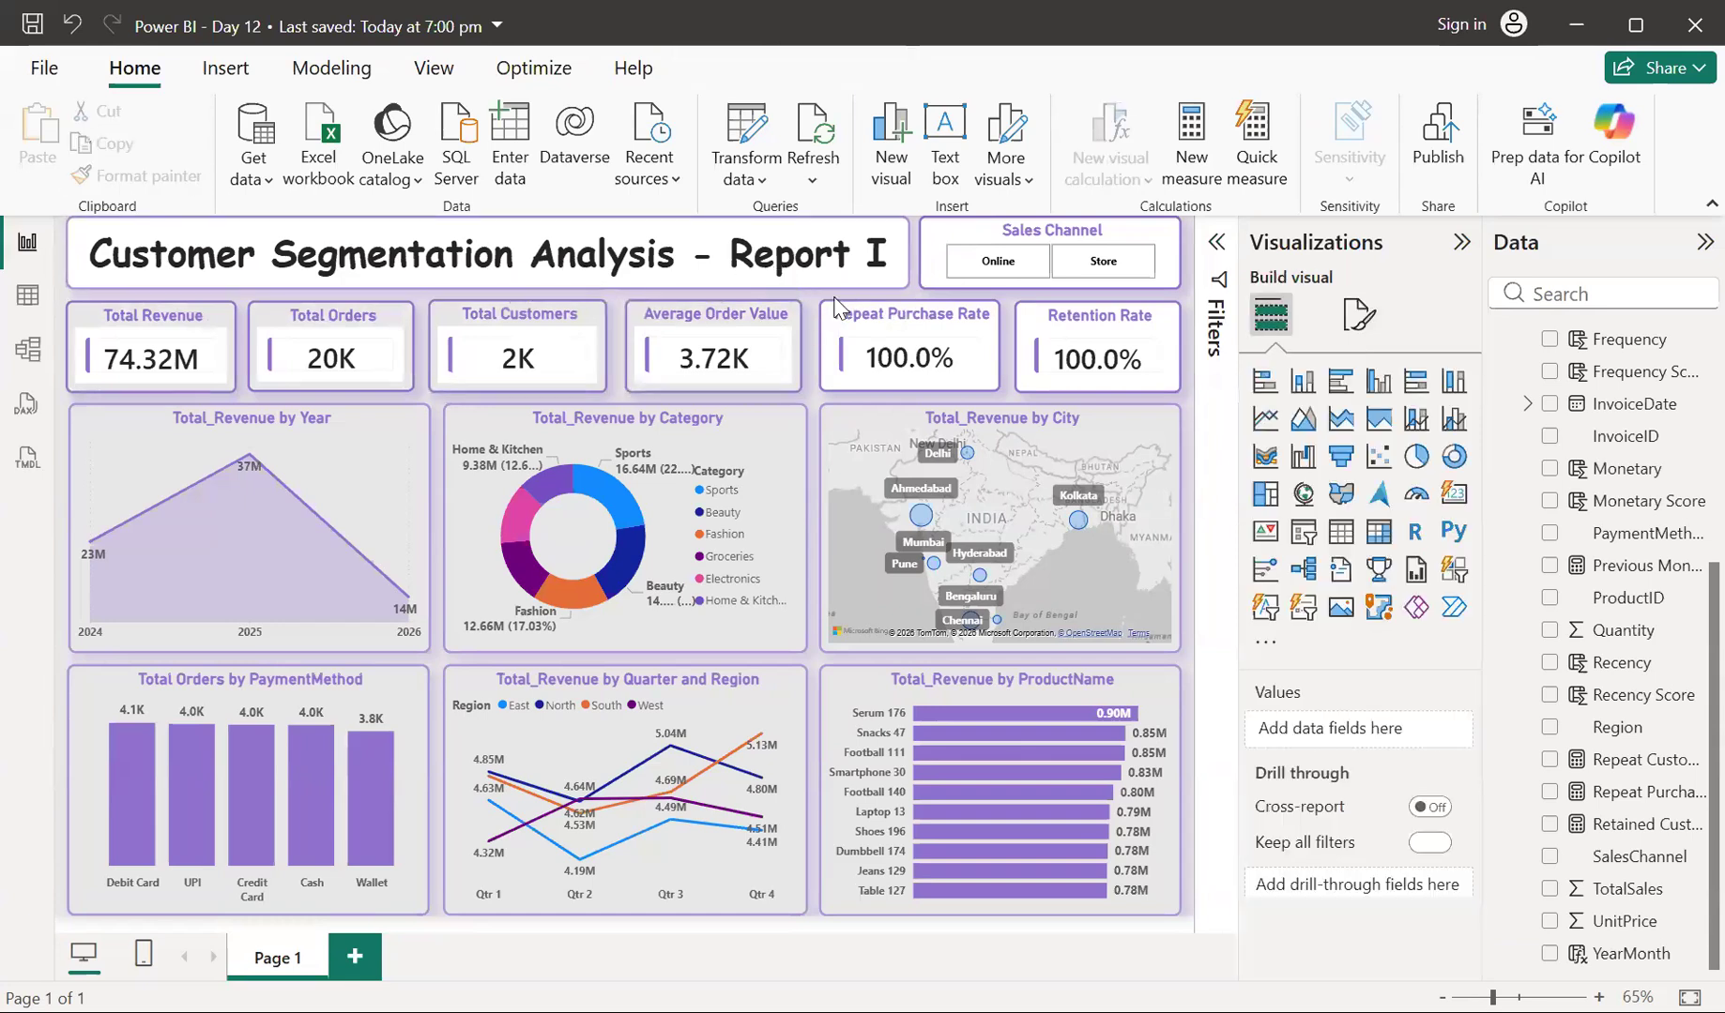
pyautogui.click(767, 324)
pyautogui.click(182, 184)
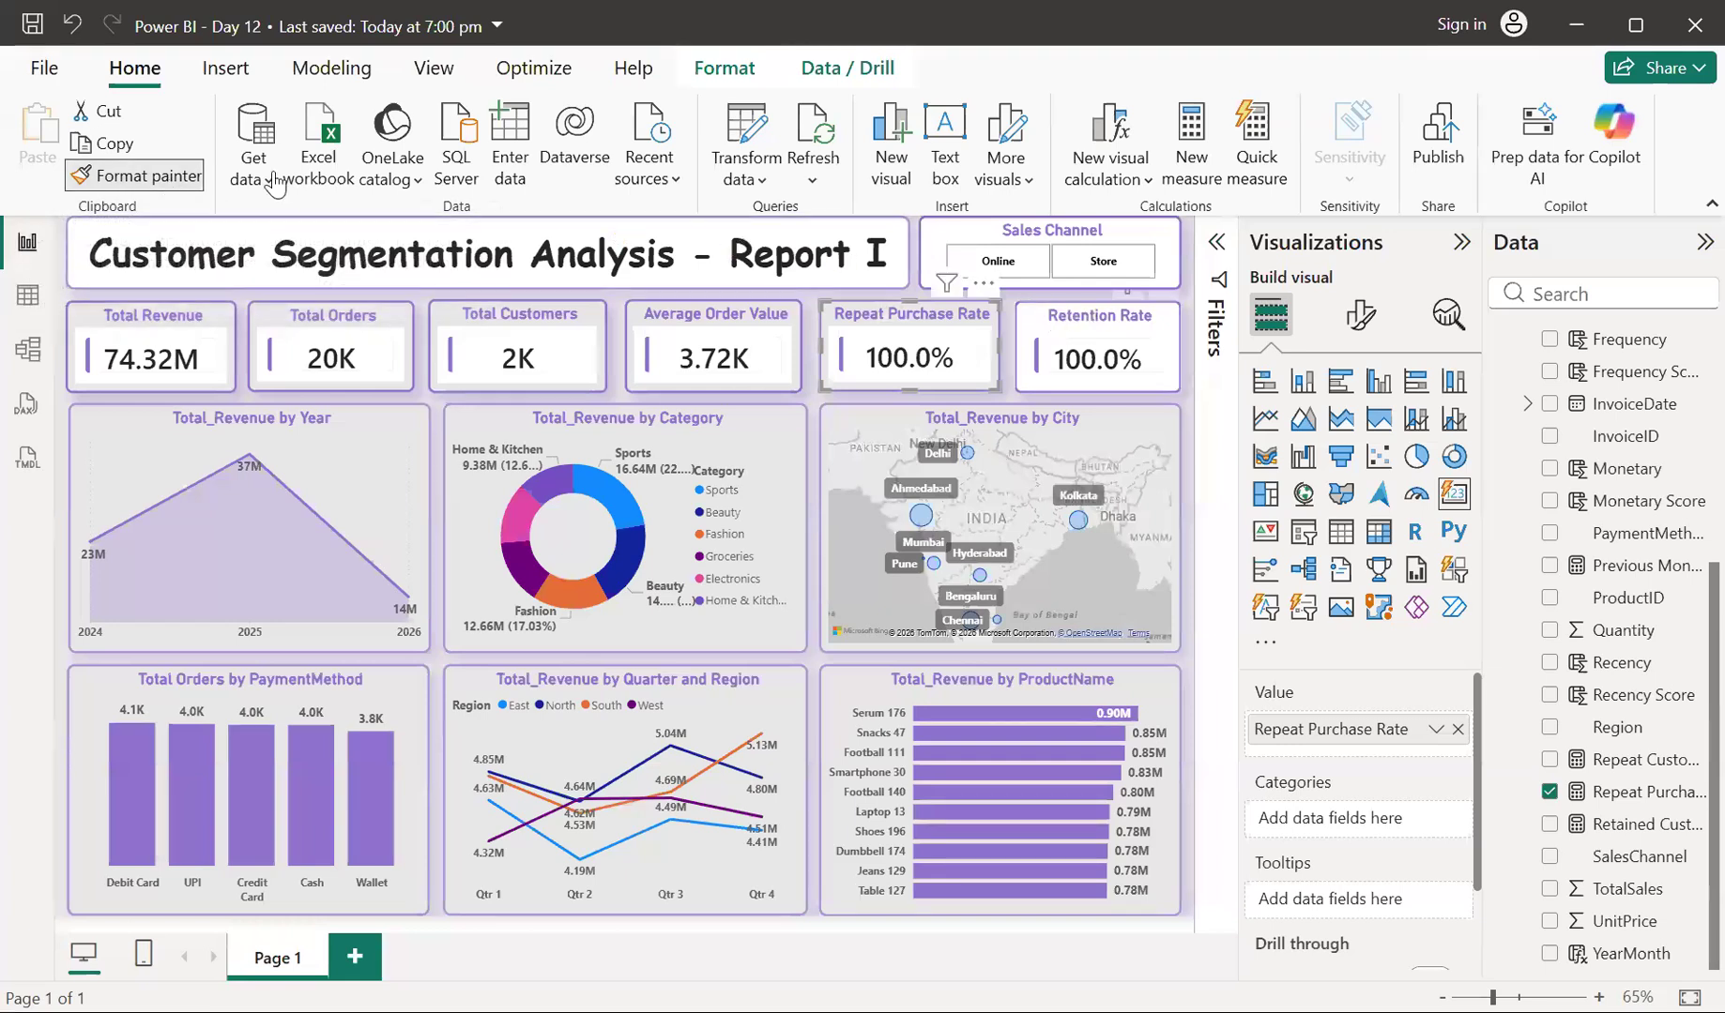
pyautogui.click(1063, 319)
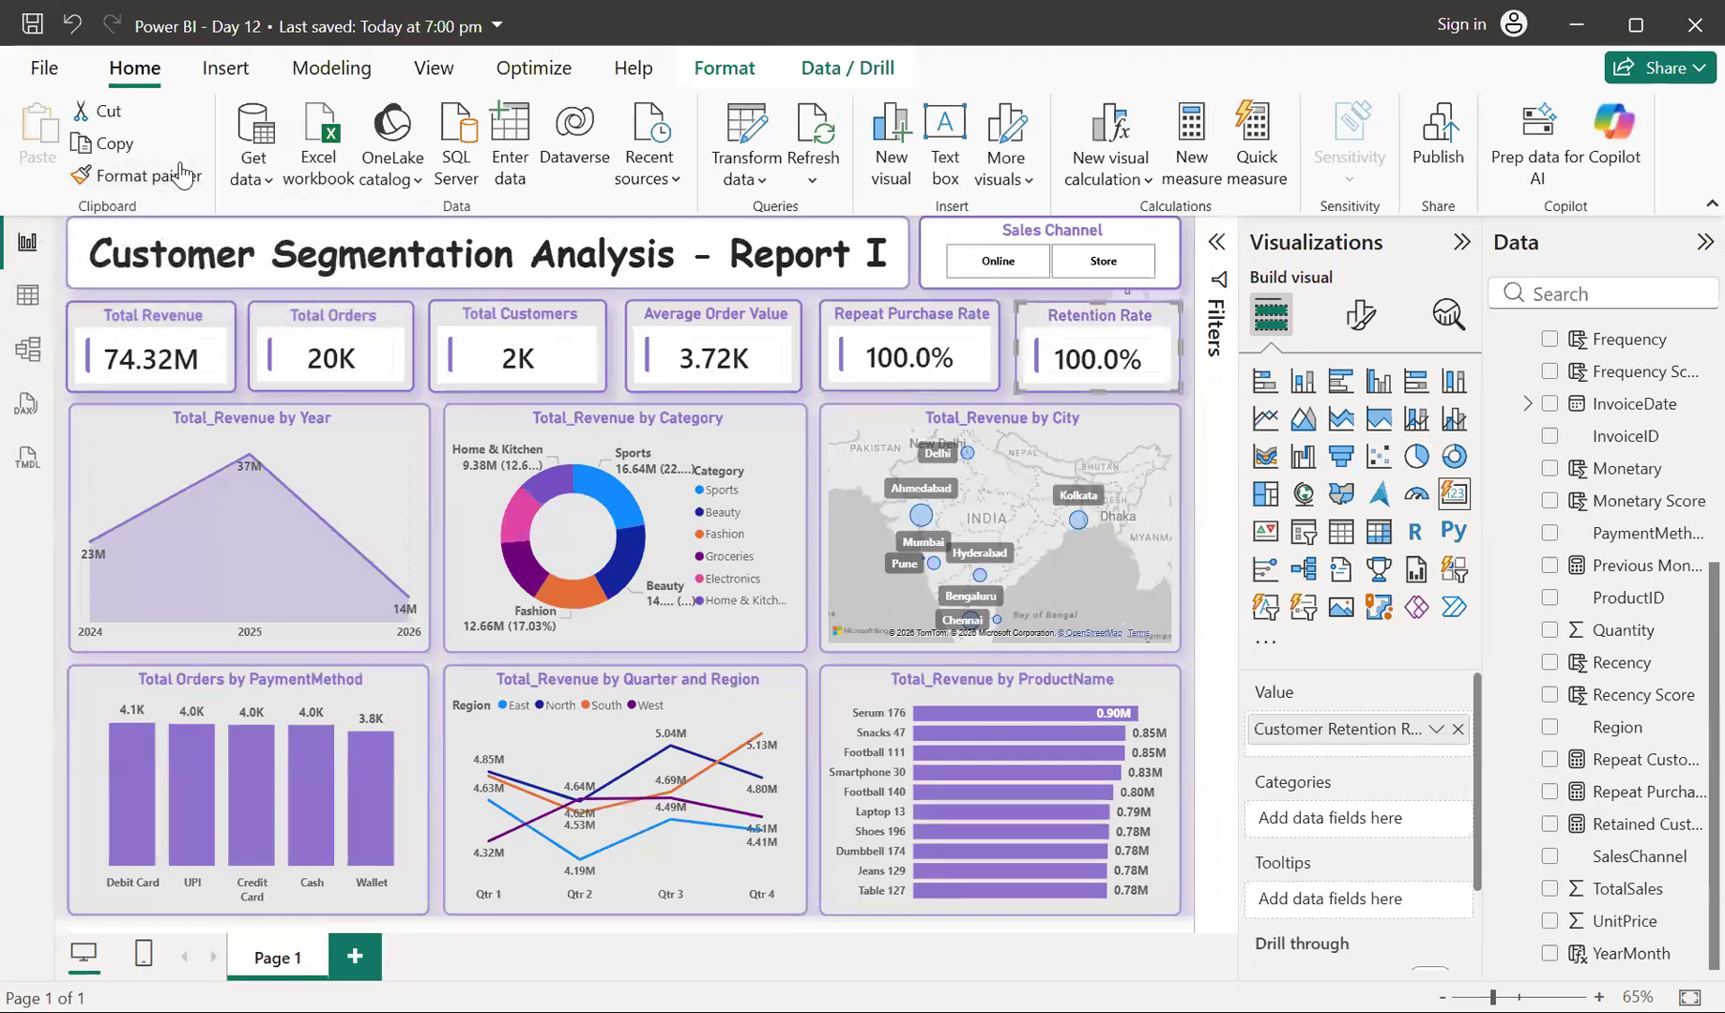
# Apply the transparent background formatting to the report title text box and the Sales Channel slicer with Format painter
pyautogui.click(99, 249)
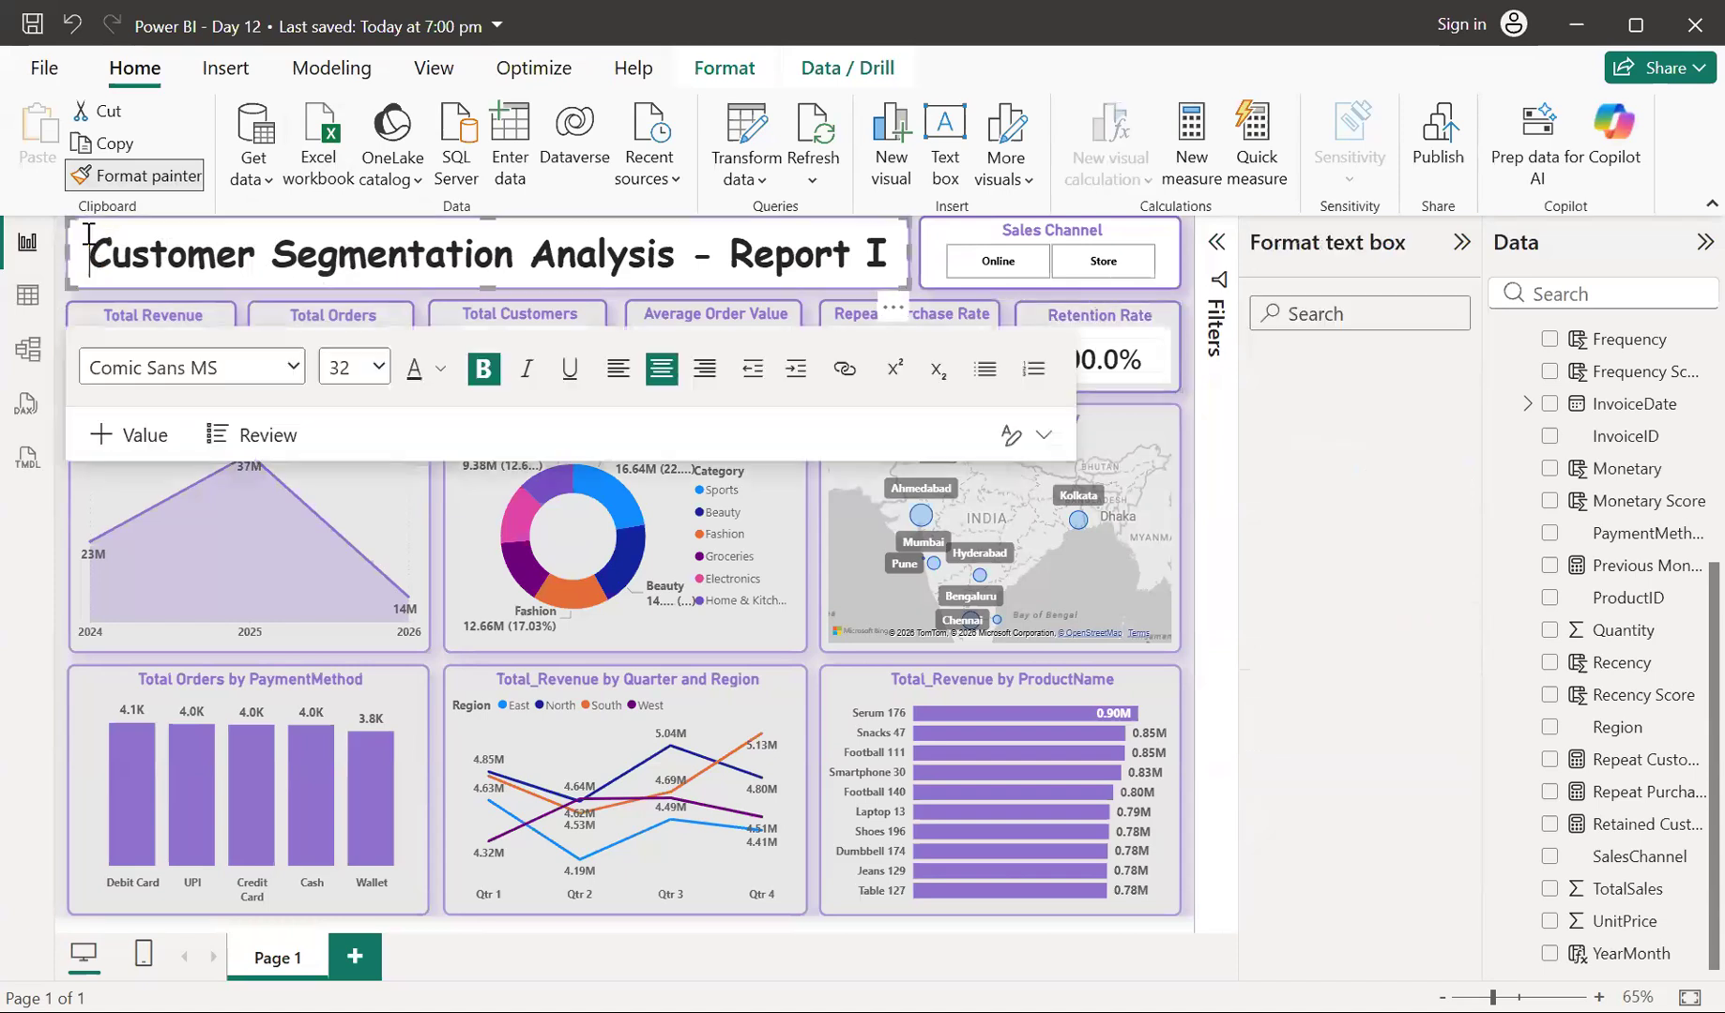
pyautogui.click(176, 176)
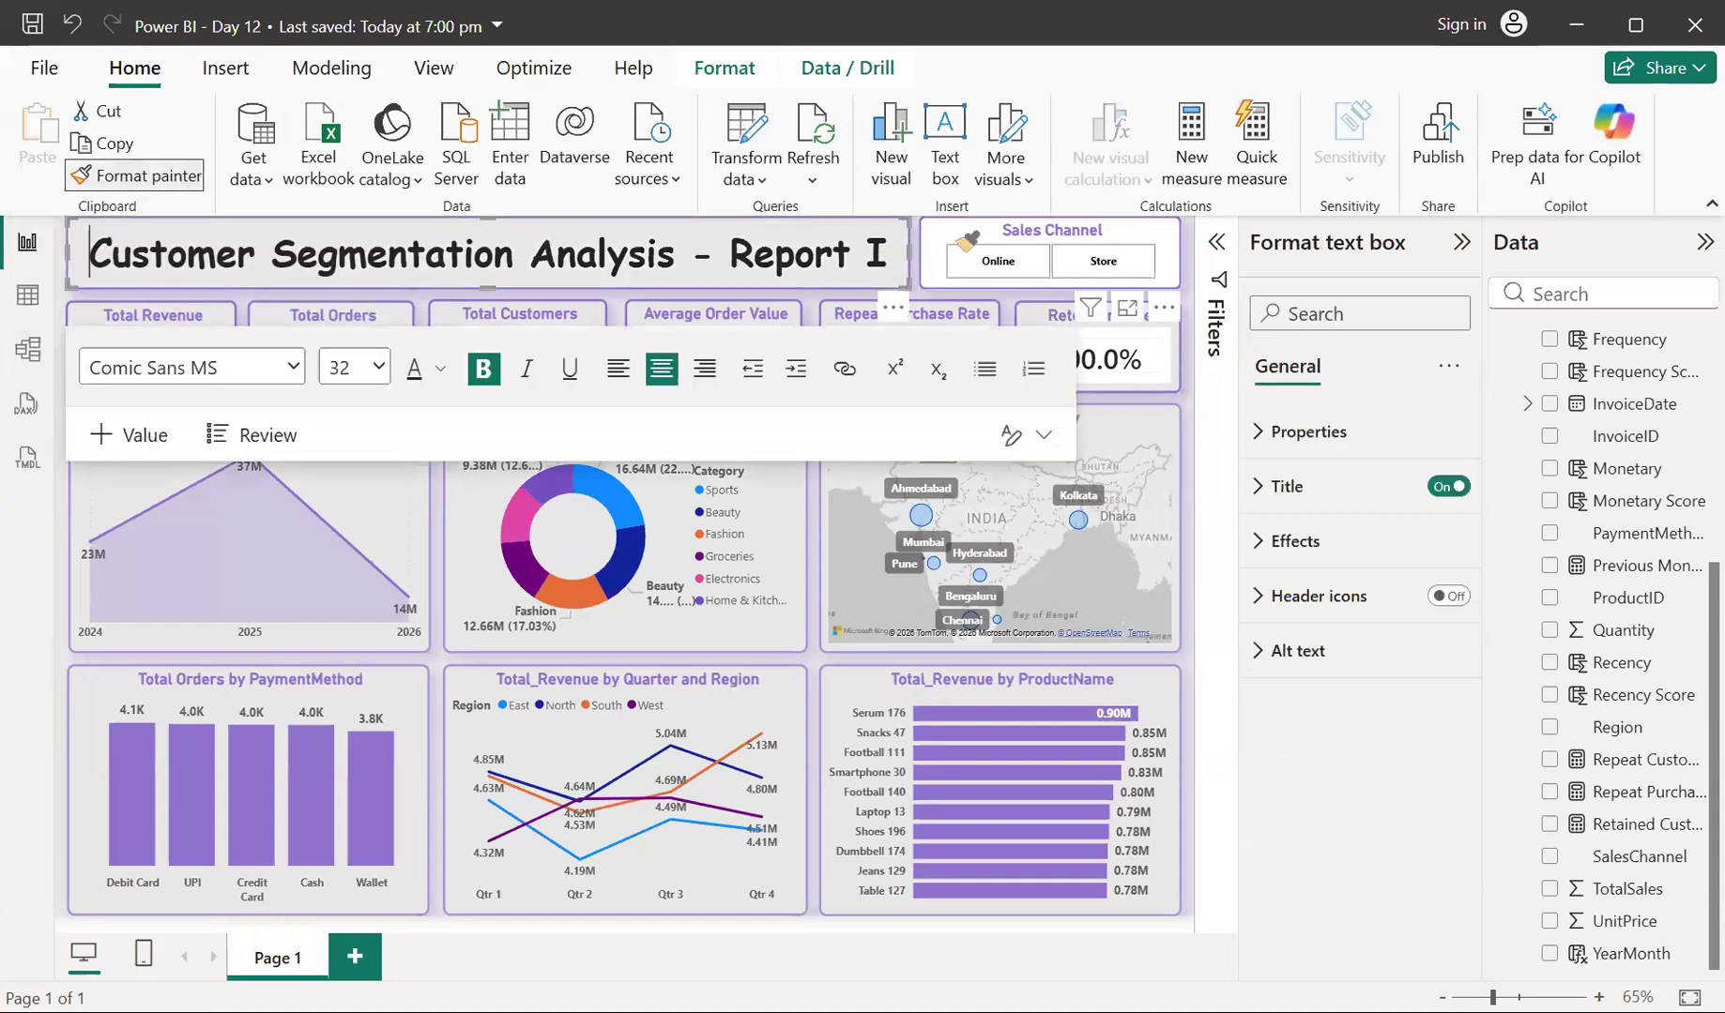
pyautogui.click(976, 234)
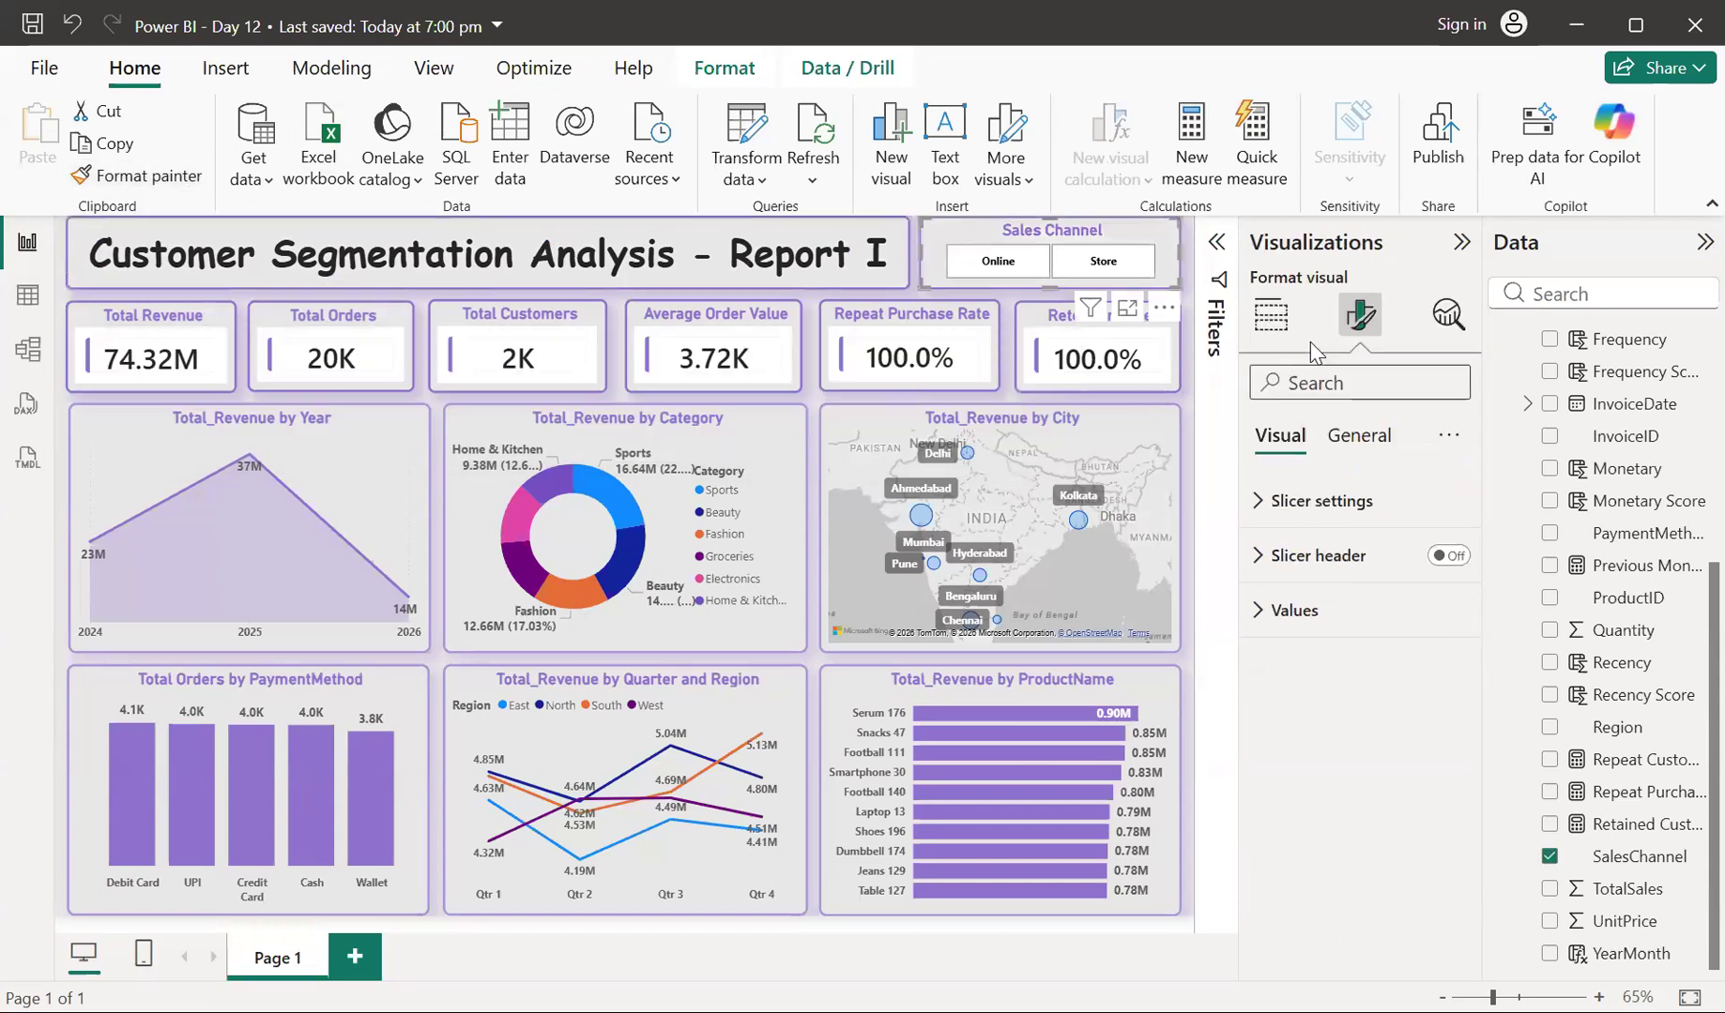
pyautogui.click(1272, 330)
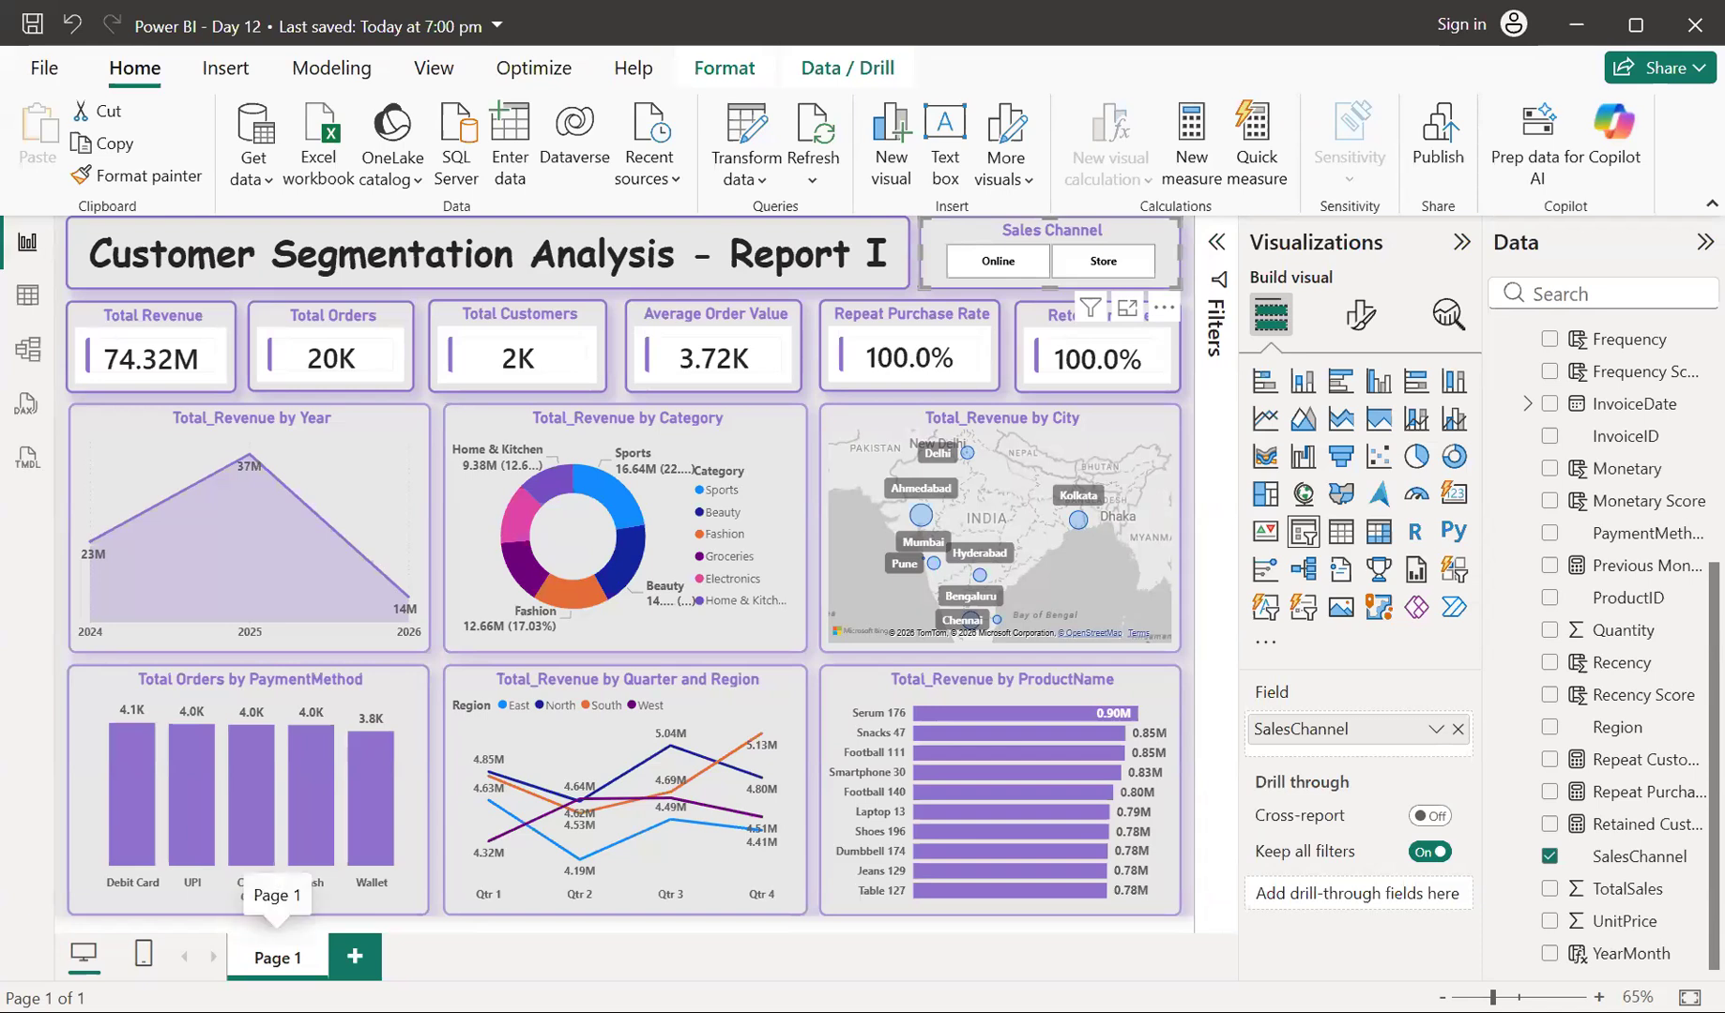
# Rename the report page as Report 1
pyautogui.doubleClick(261, 957)
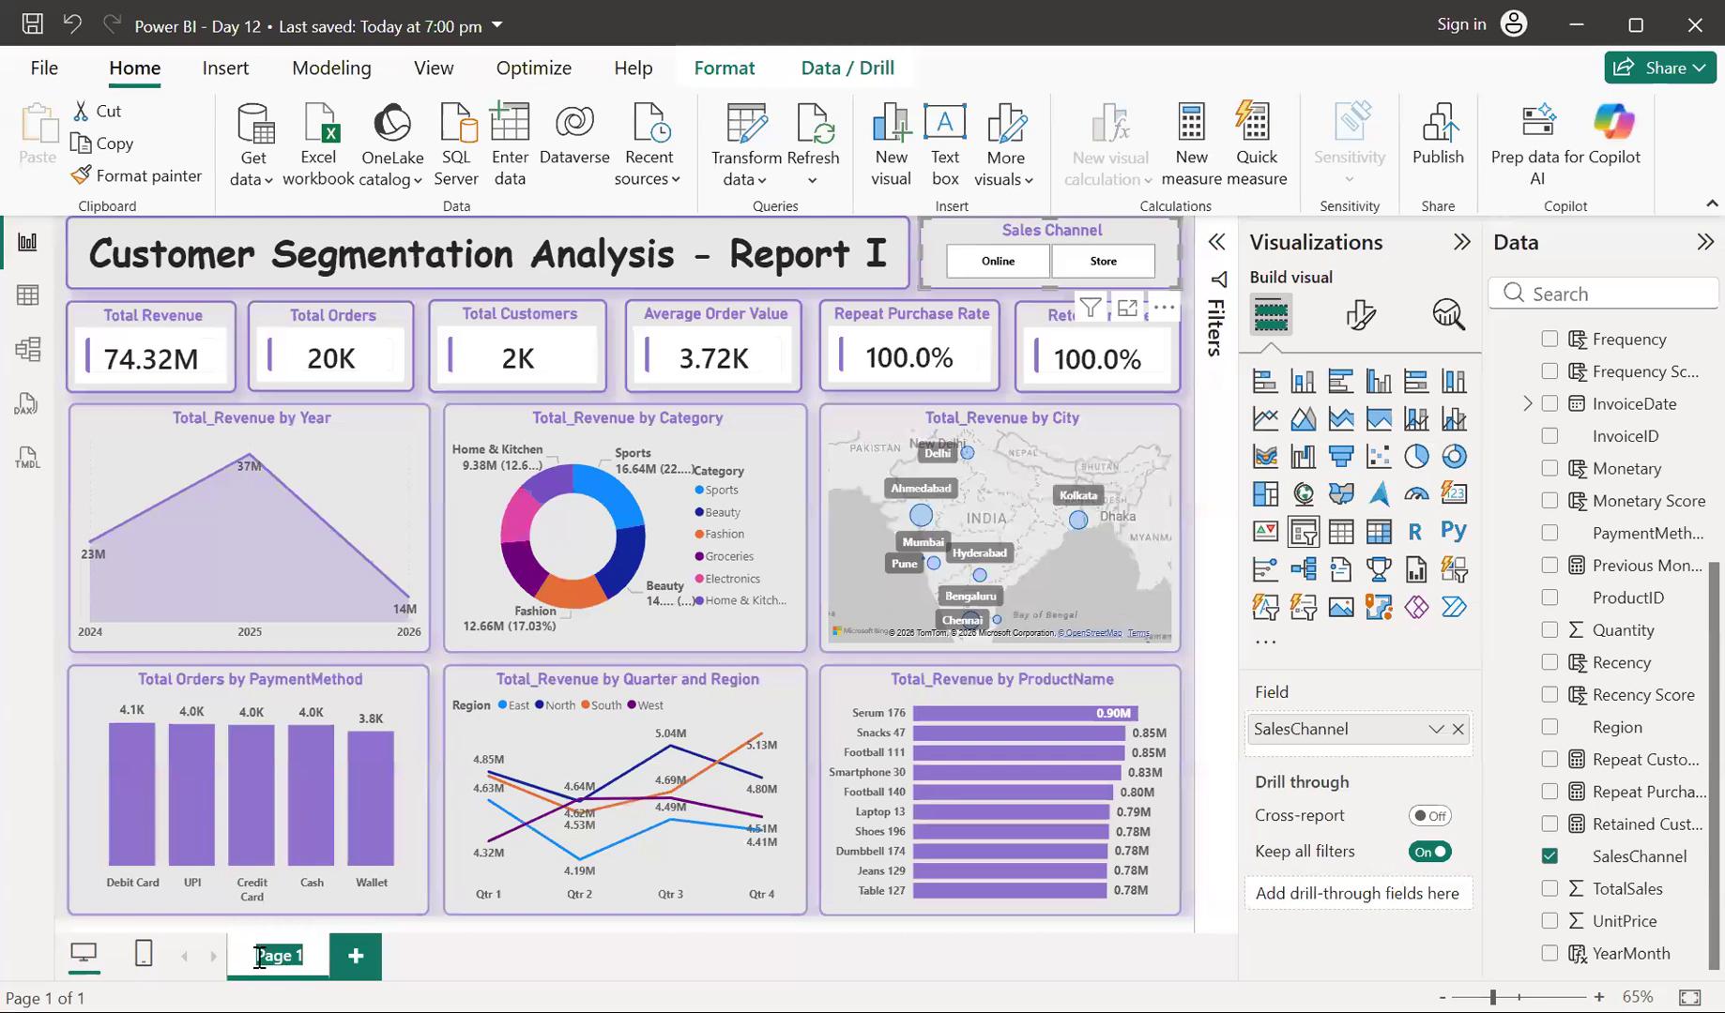
pyautogui.write('Rei')
pyautogui.press('BackSpace')
pyautogui.write('po')
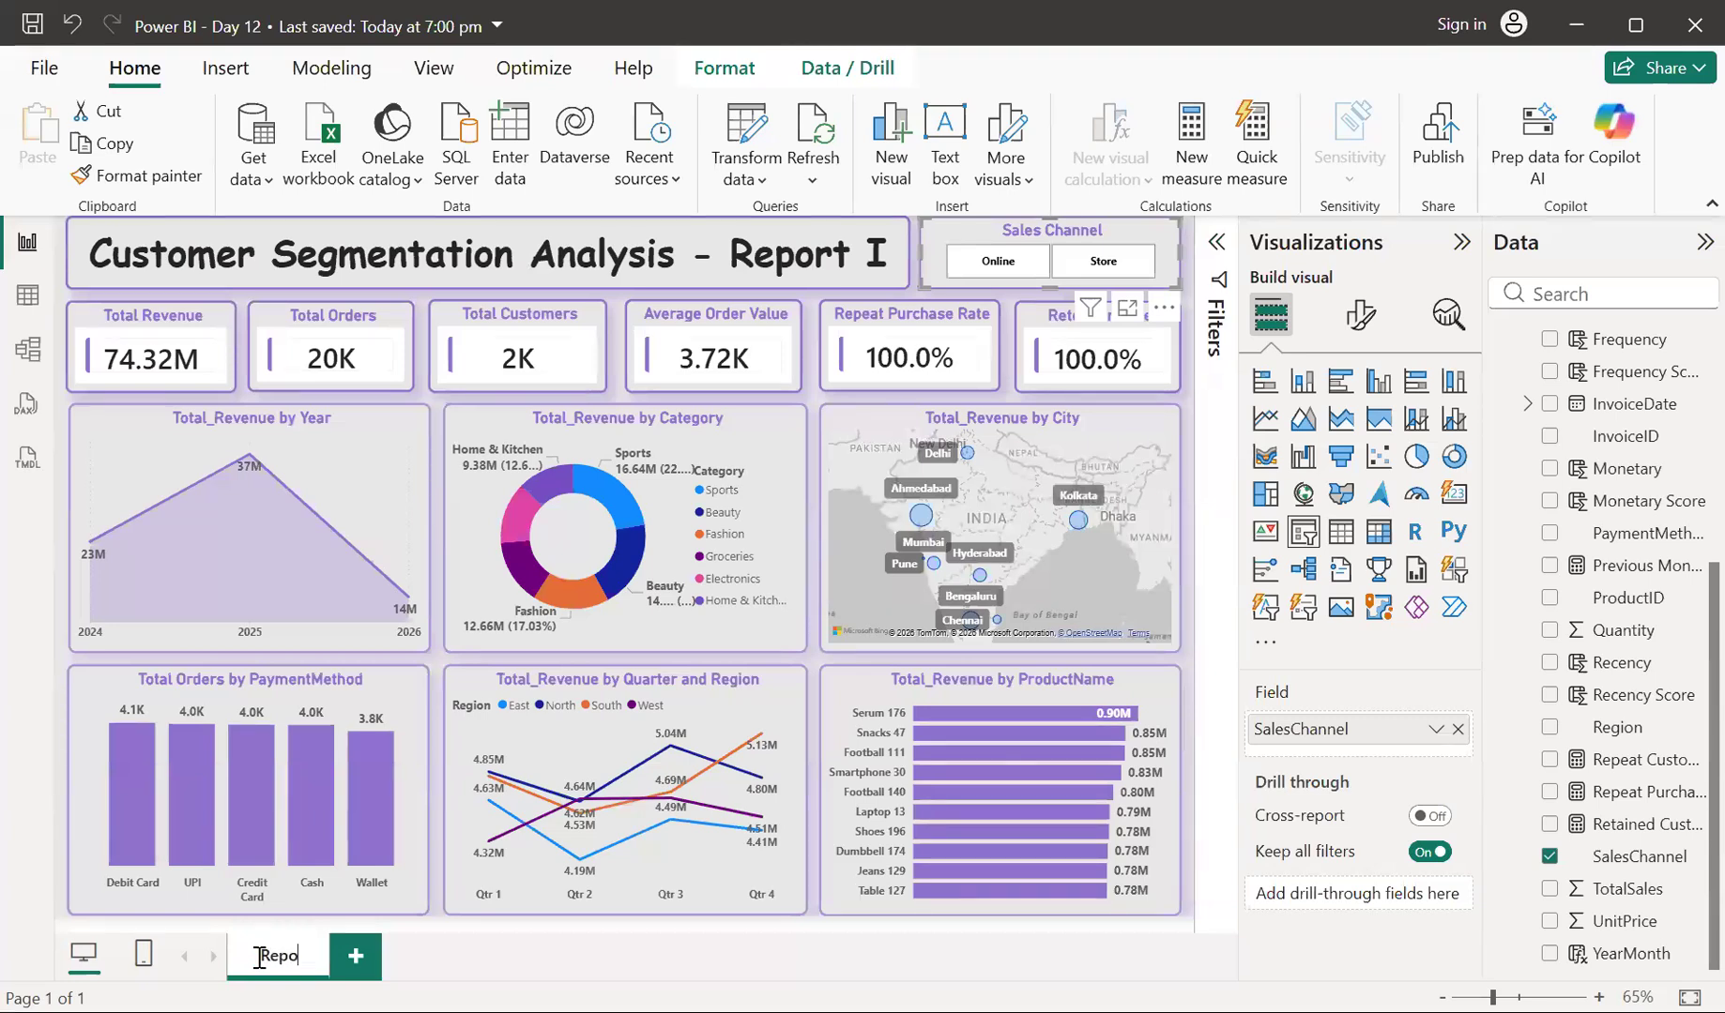
pyautogui.write('rt 1')
pyautogui.press('Return')
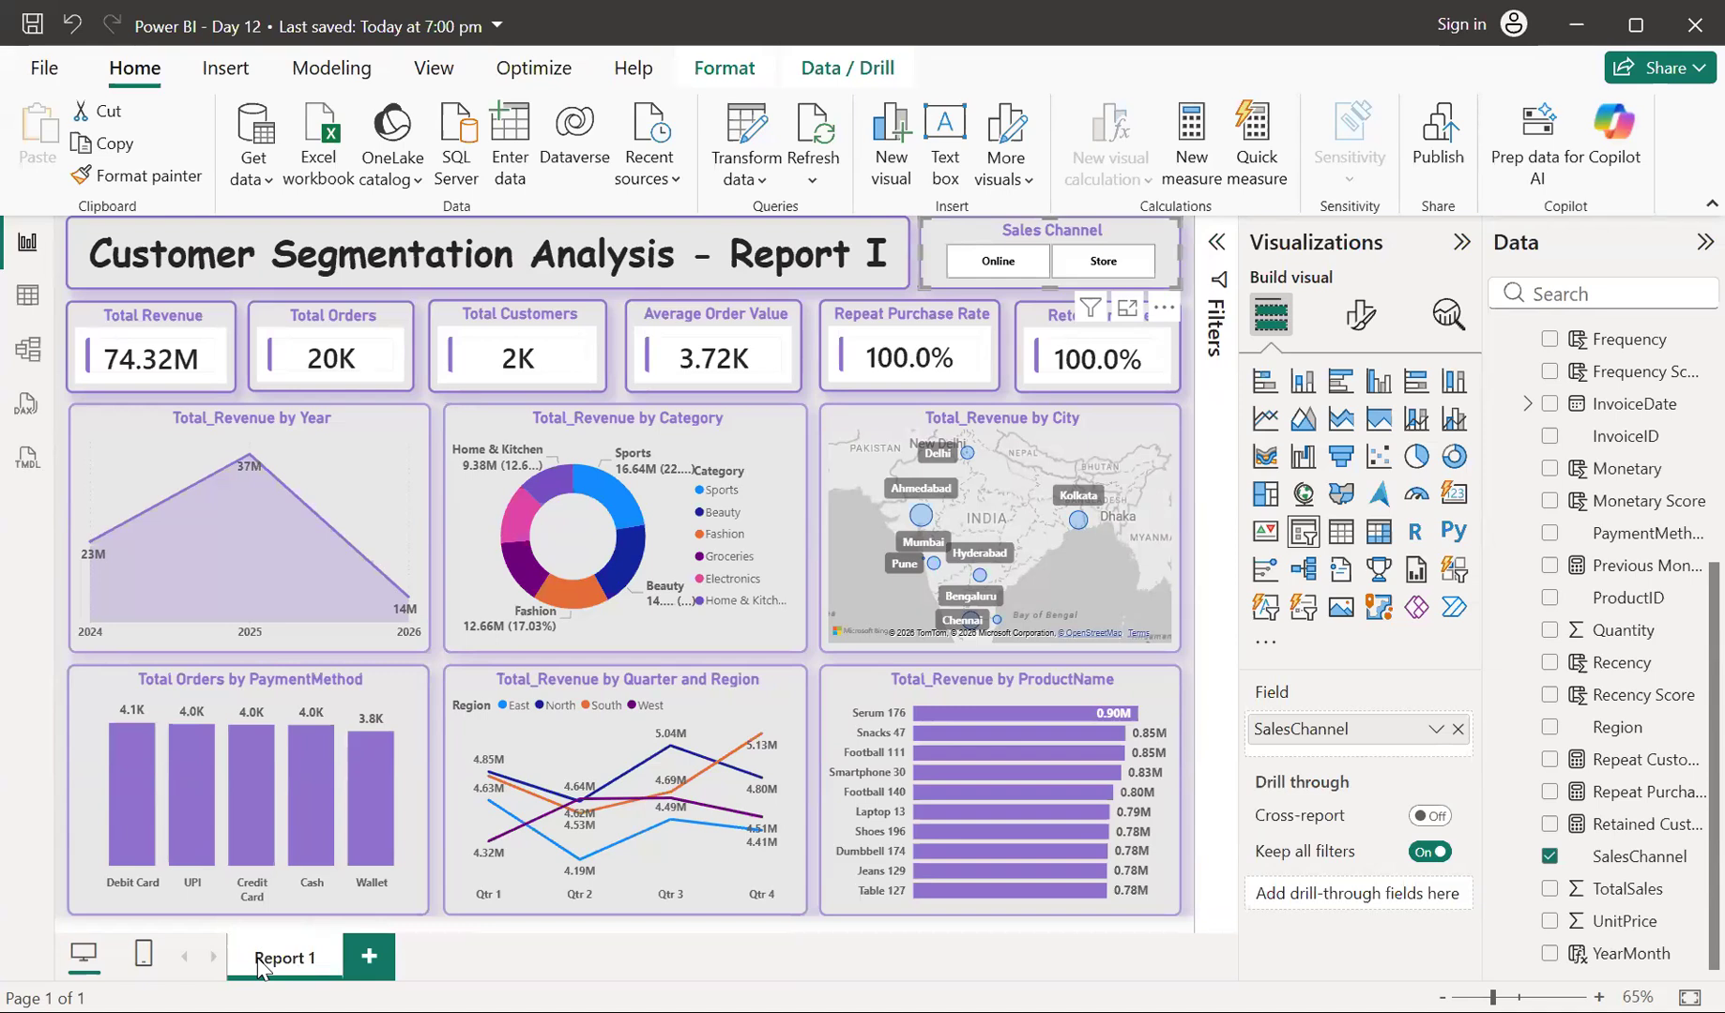
# Collapse the Transactions table's field list and save the report
pyautogui.scroll(5, 1557, 657)
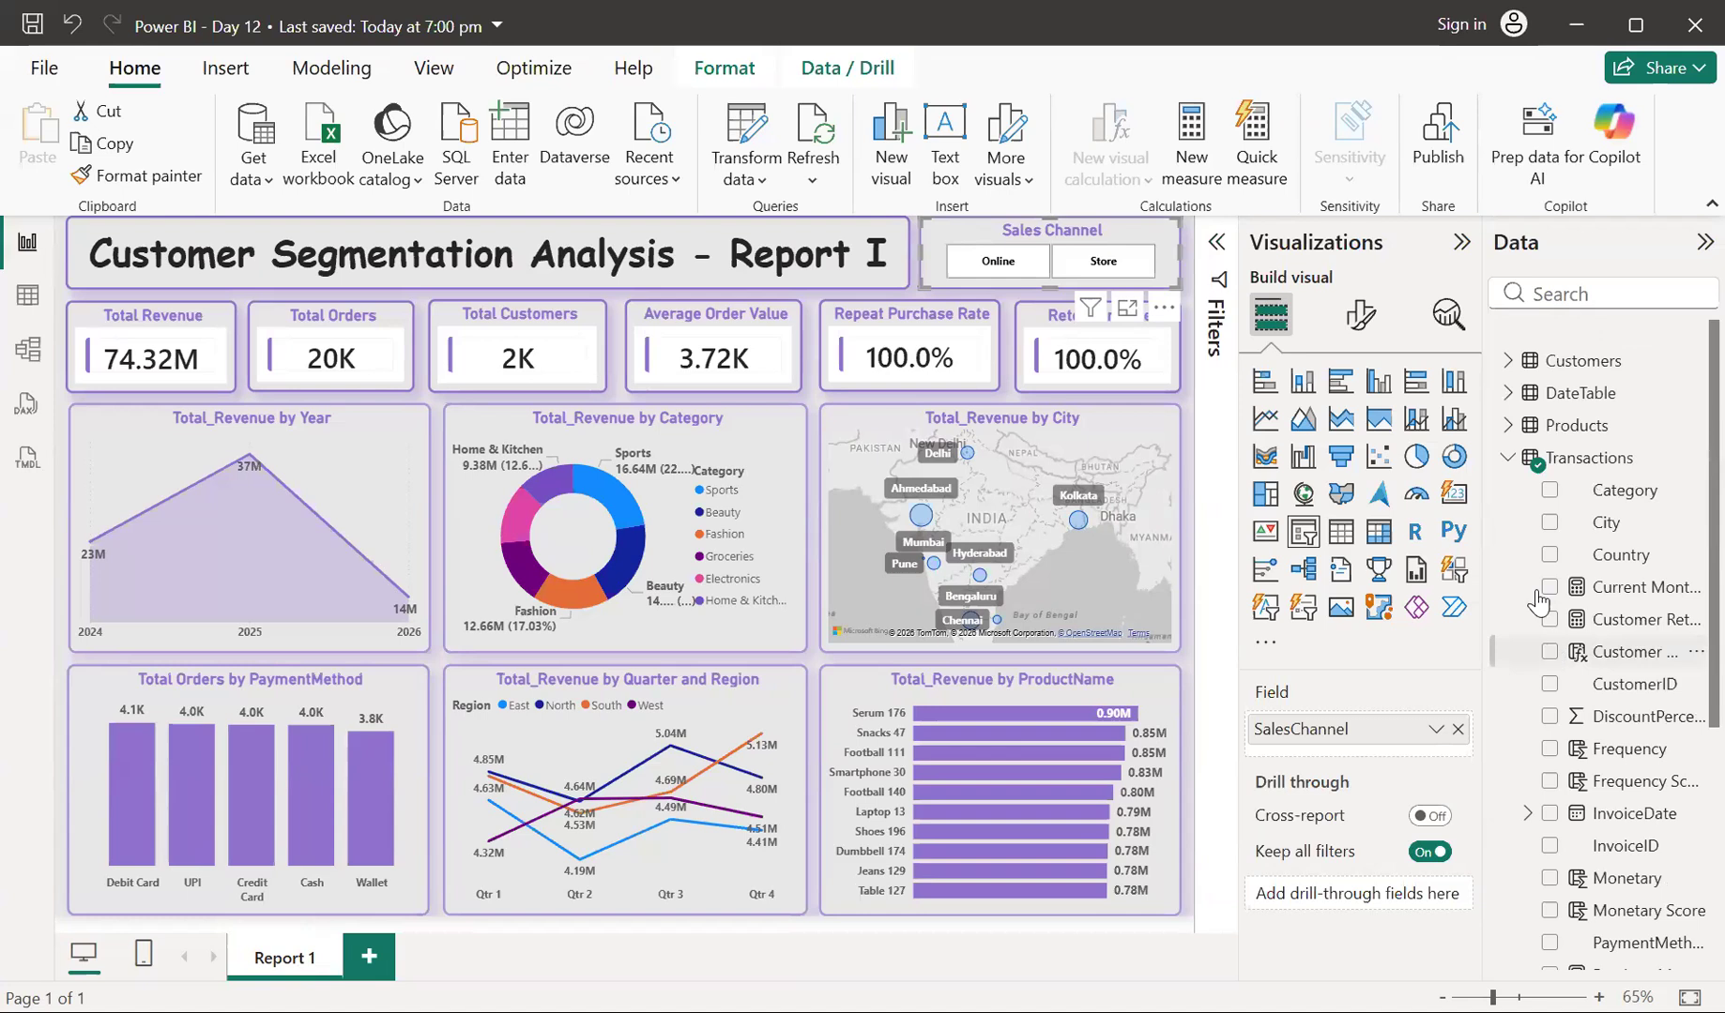
pyautogui.click(1508, 435)
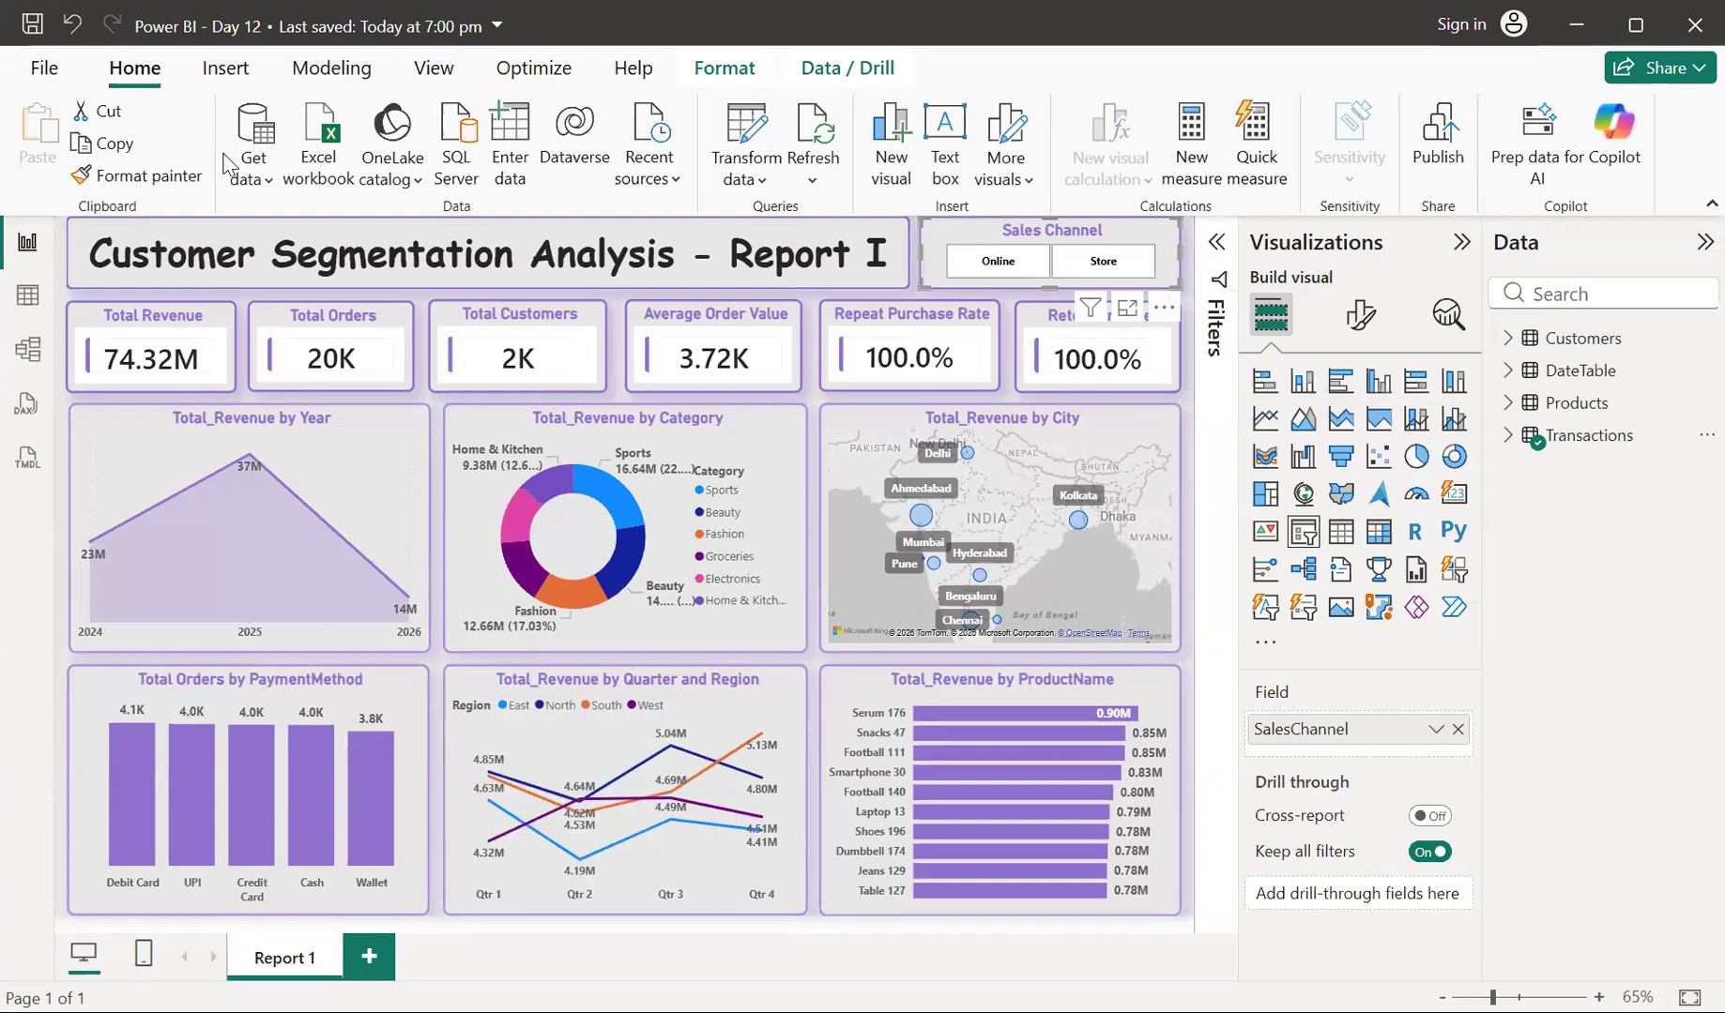
pyautogui.click(45, 68)
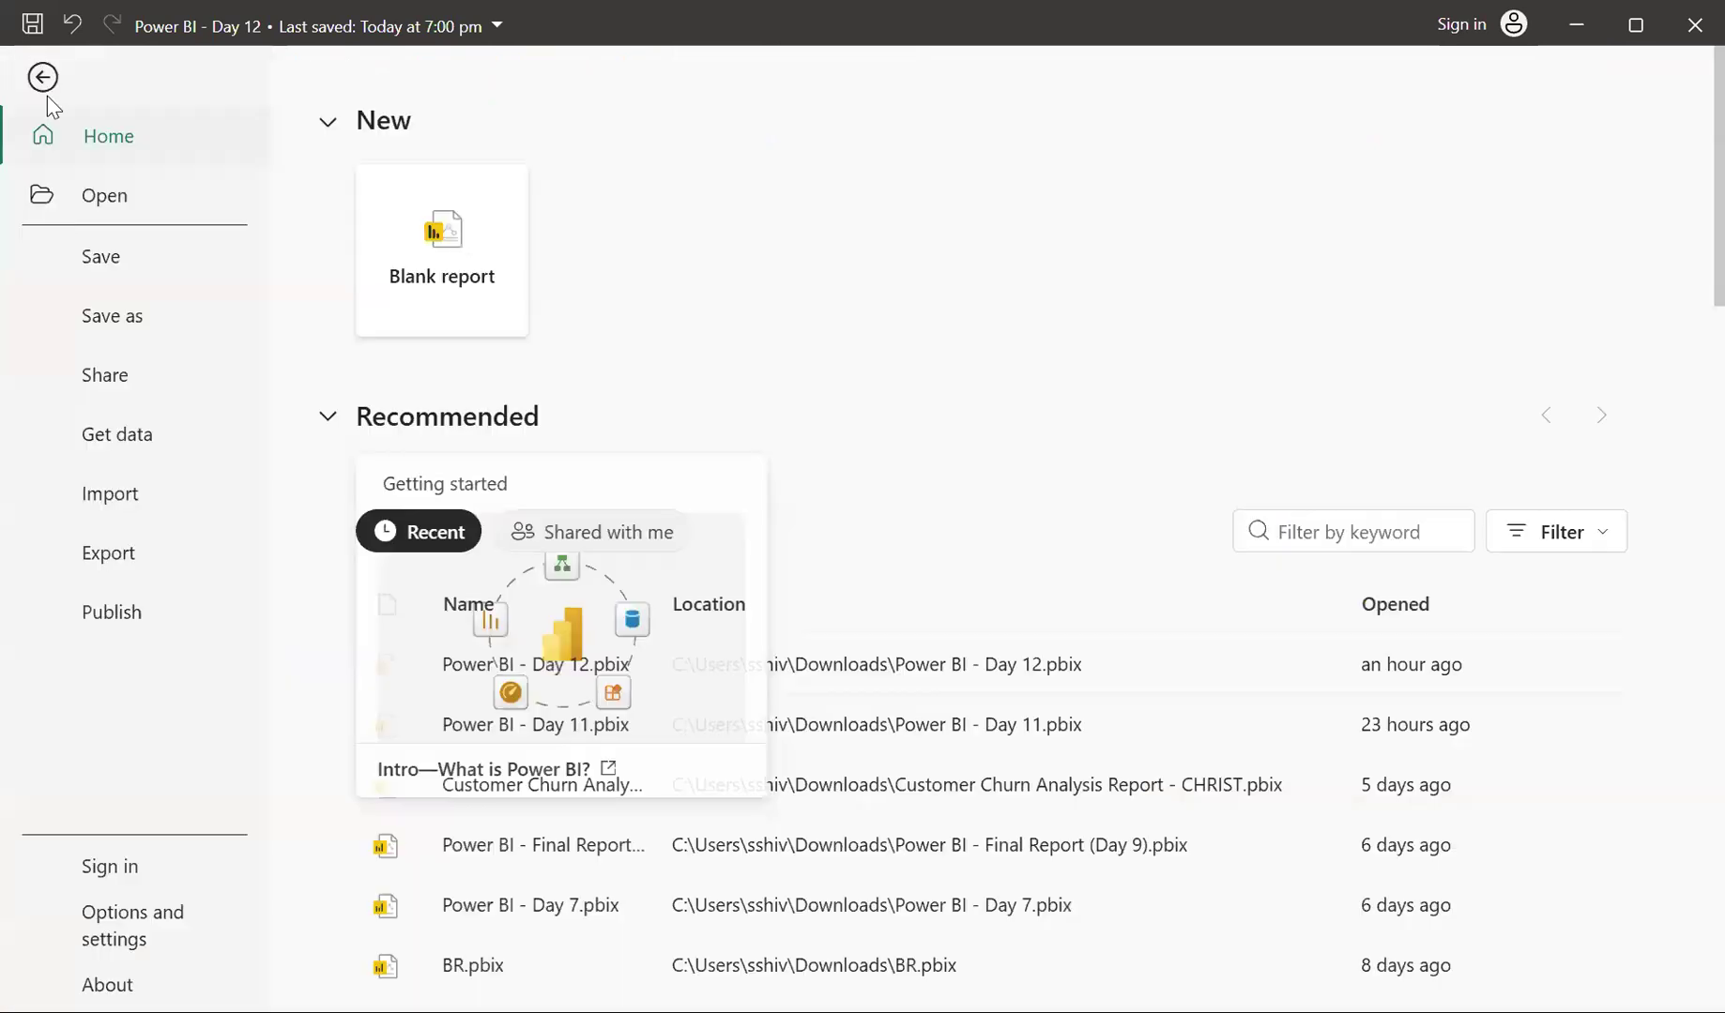
pyautogui.click(85, 268)
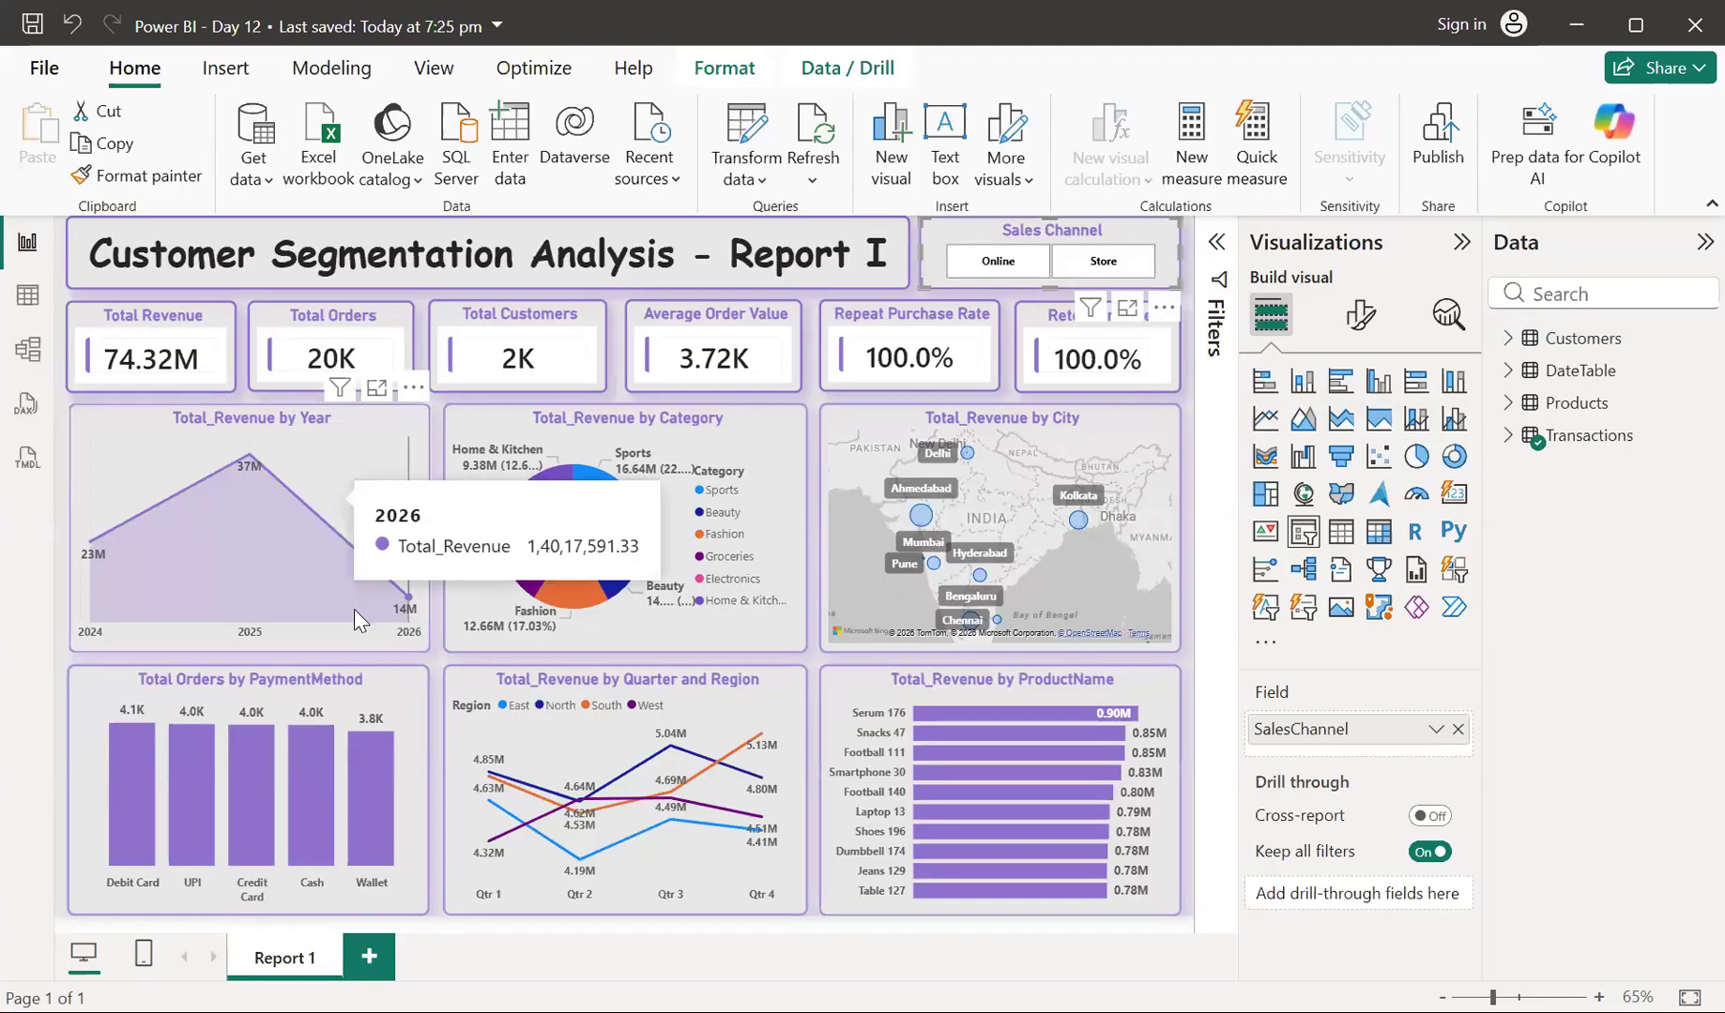
# Expand the Customers table's fields and filter the report to the Online sales channel to review the visuals
pyautogui.click(1508, 340)
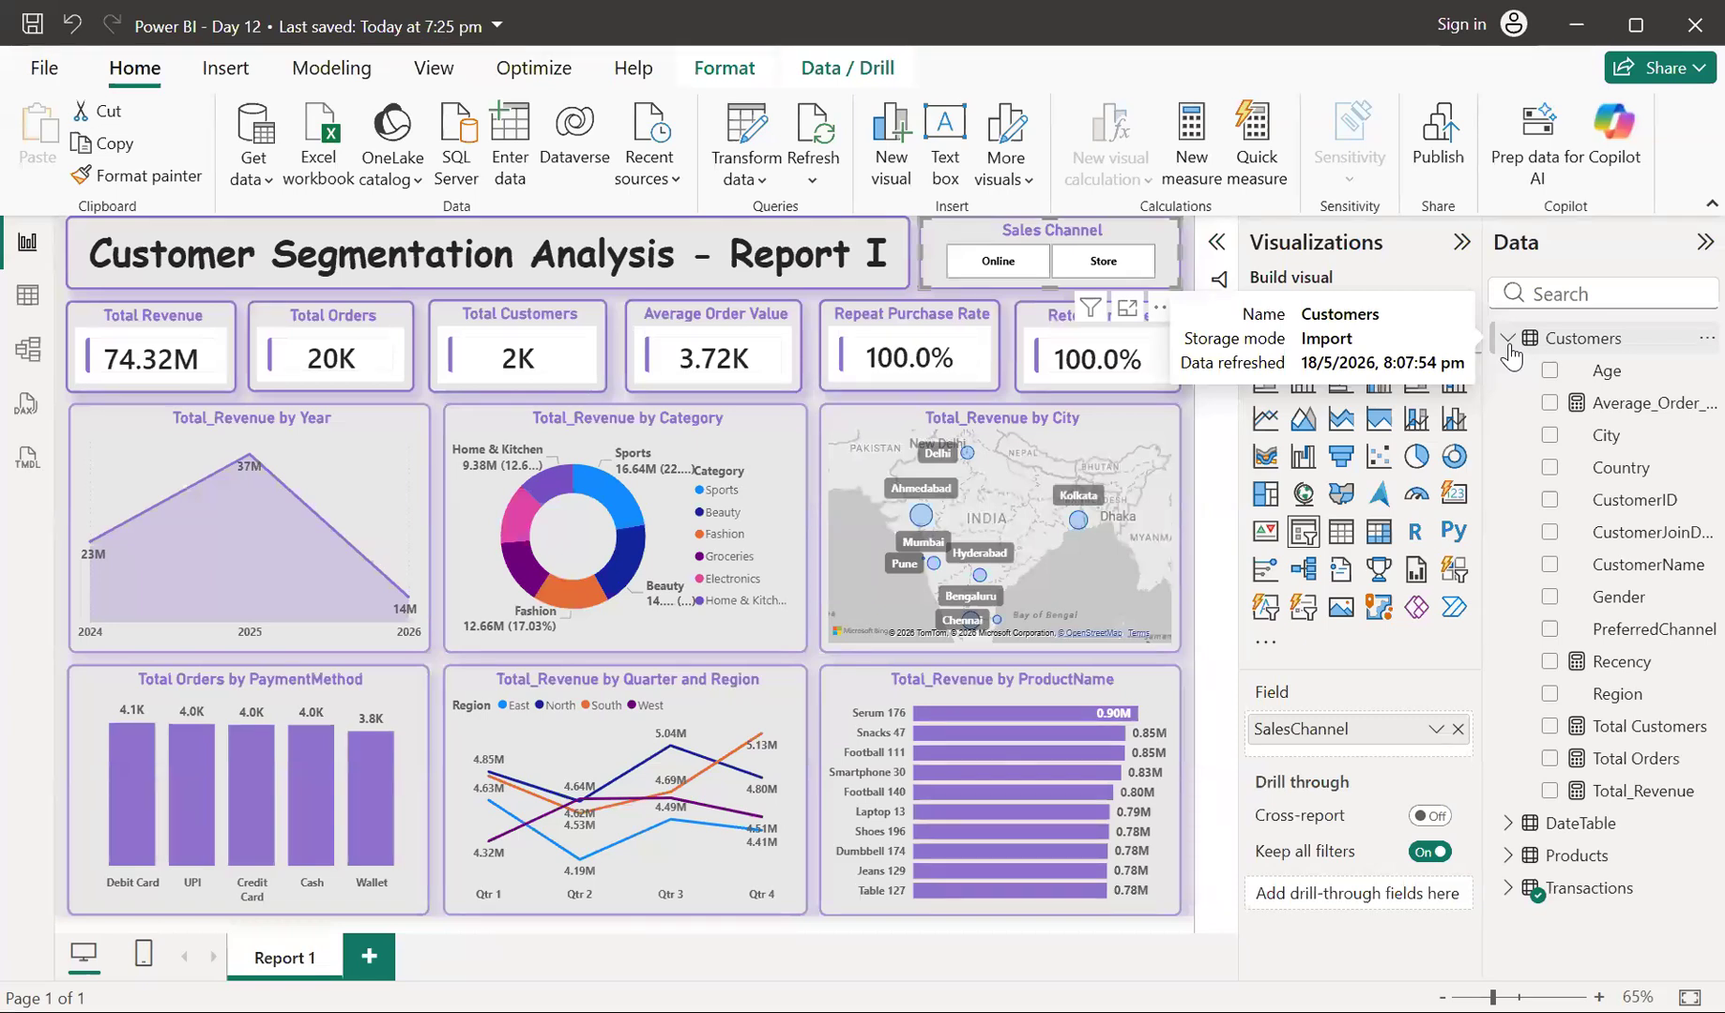
pyautogui.click(1011, 263)
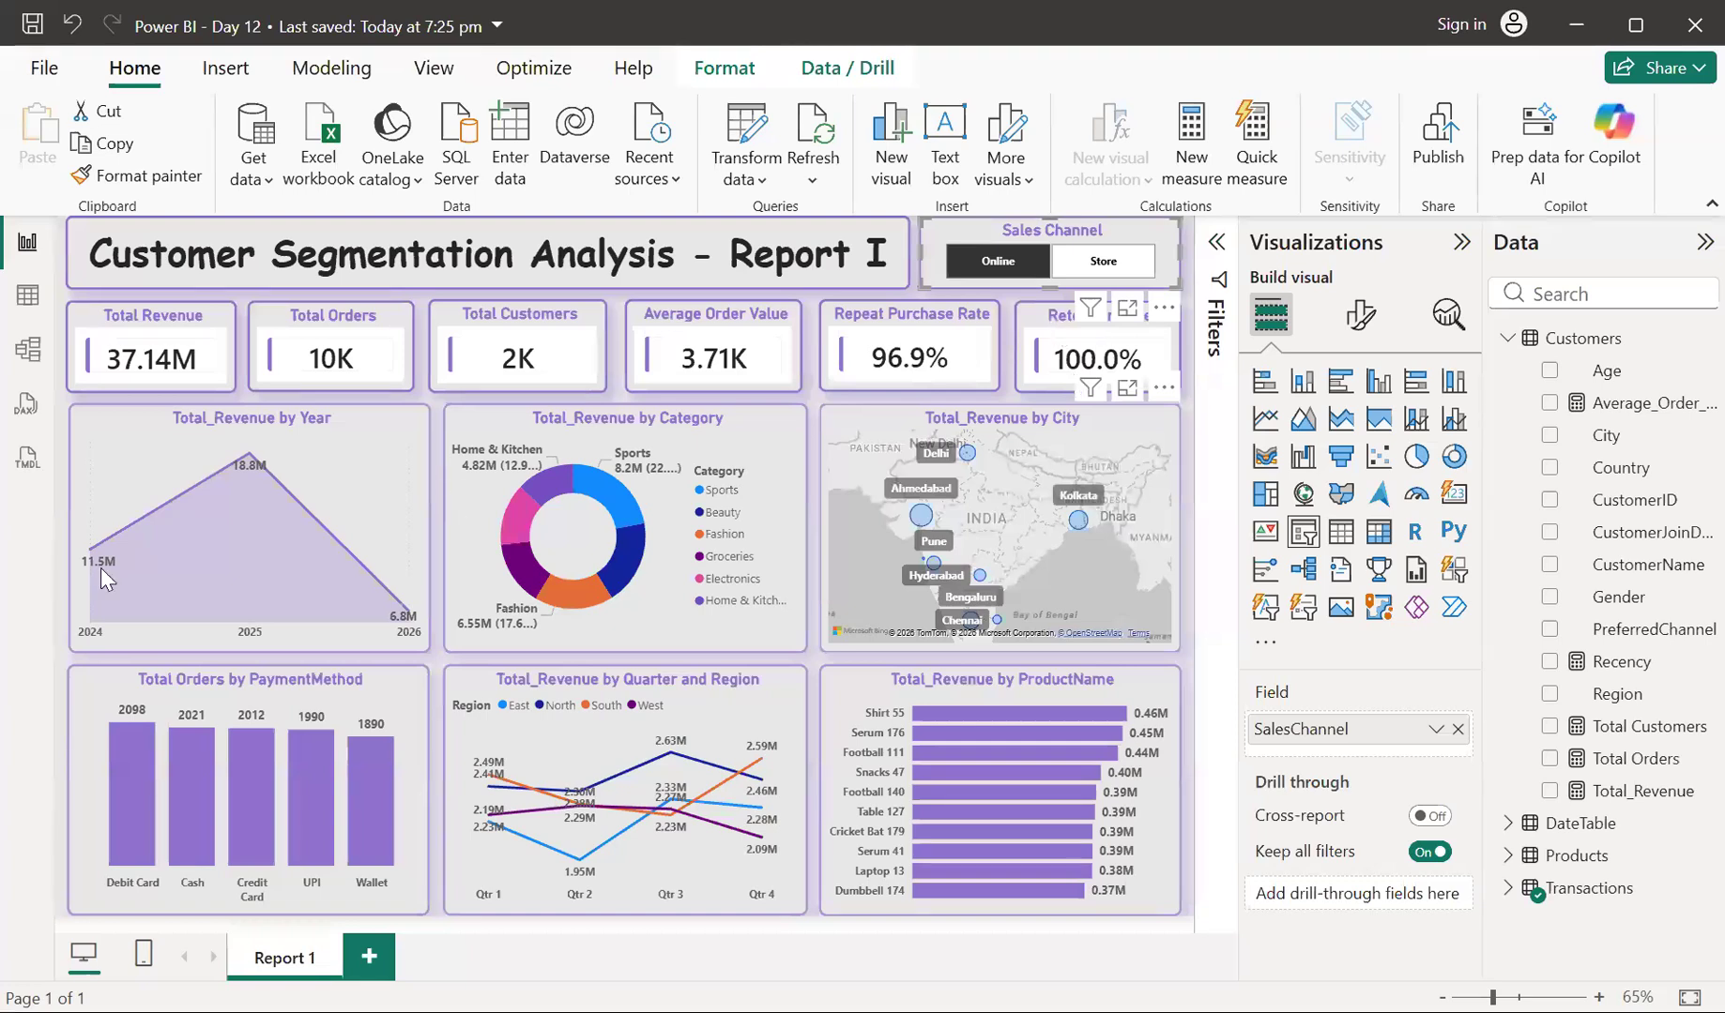
pyautogui.moveTo(209, 507)
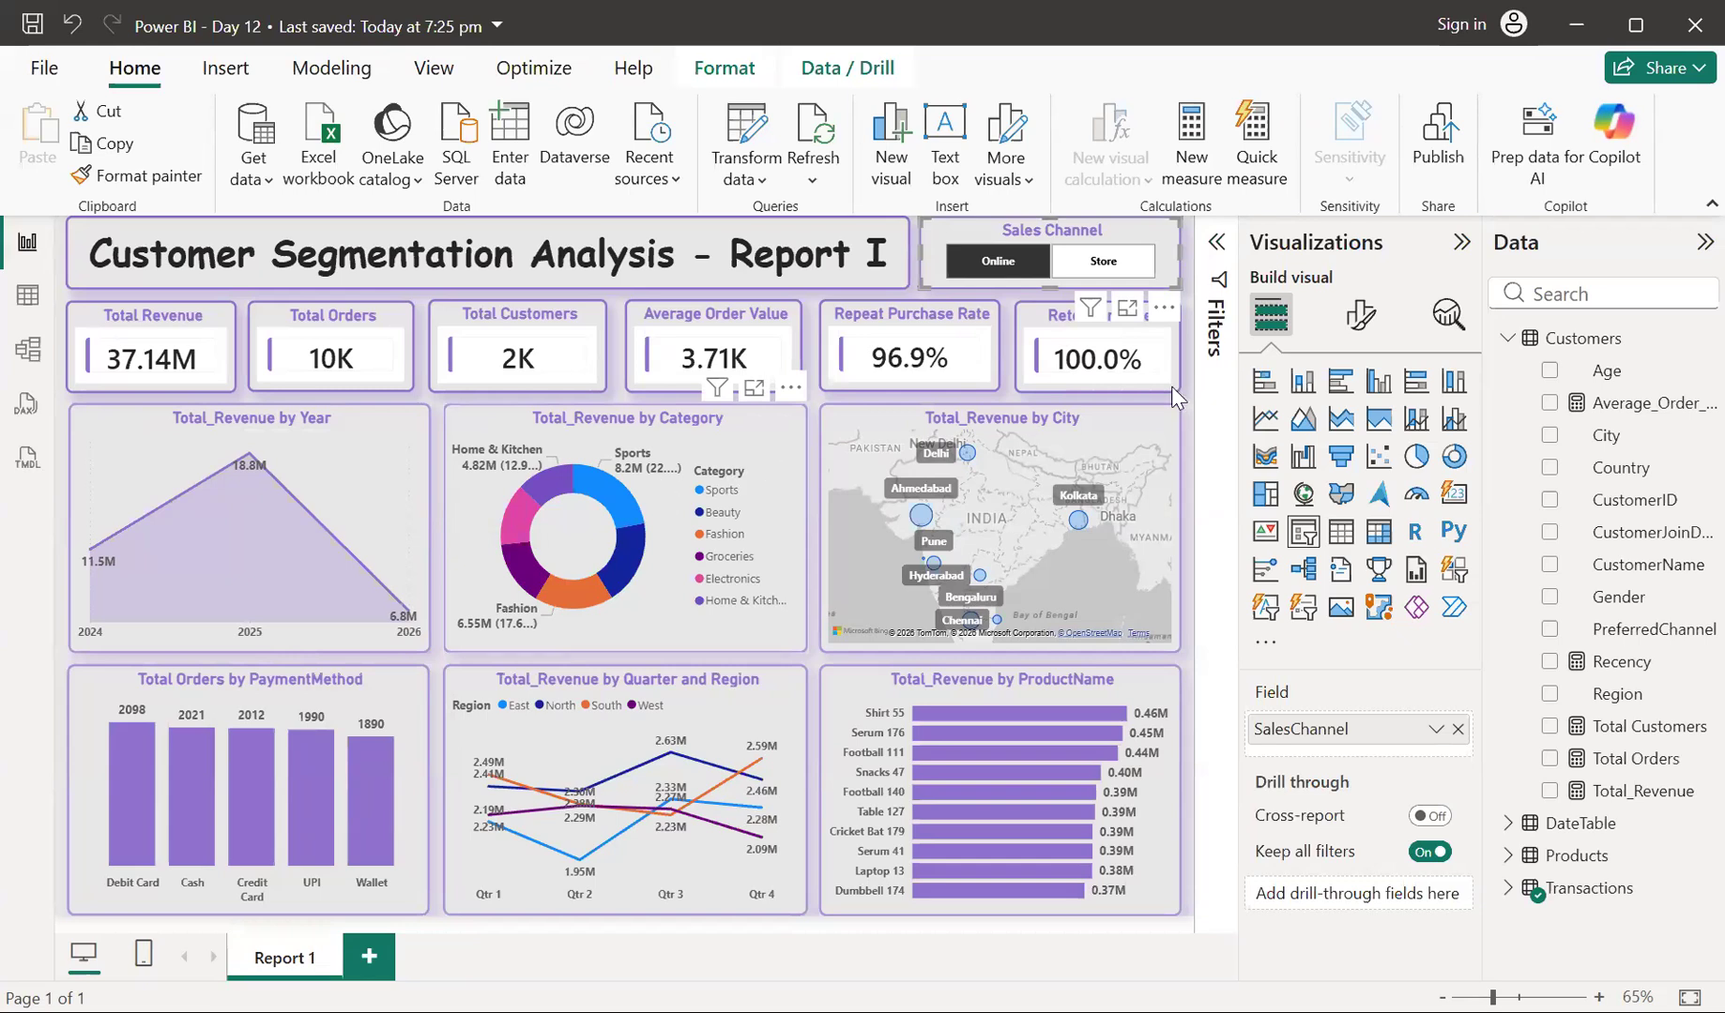
# Turn off the legend of the Total_Revenue by Category donut chart
pyautogui.click(764, 448)
pyautogui.click(1360, 319)
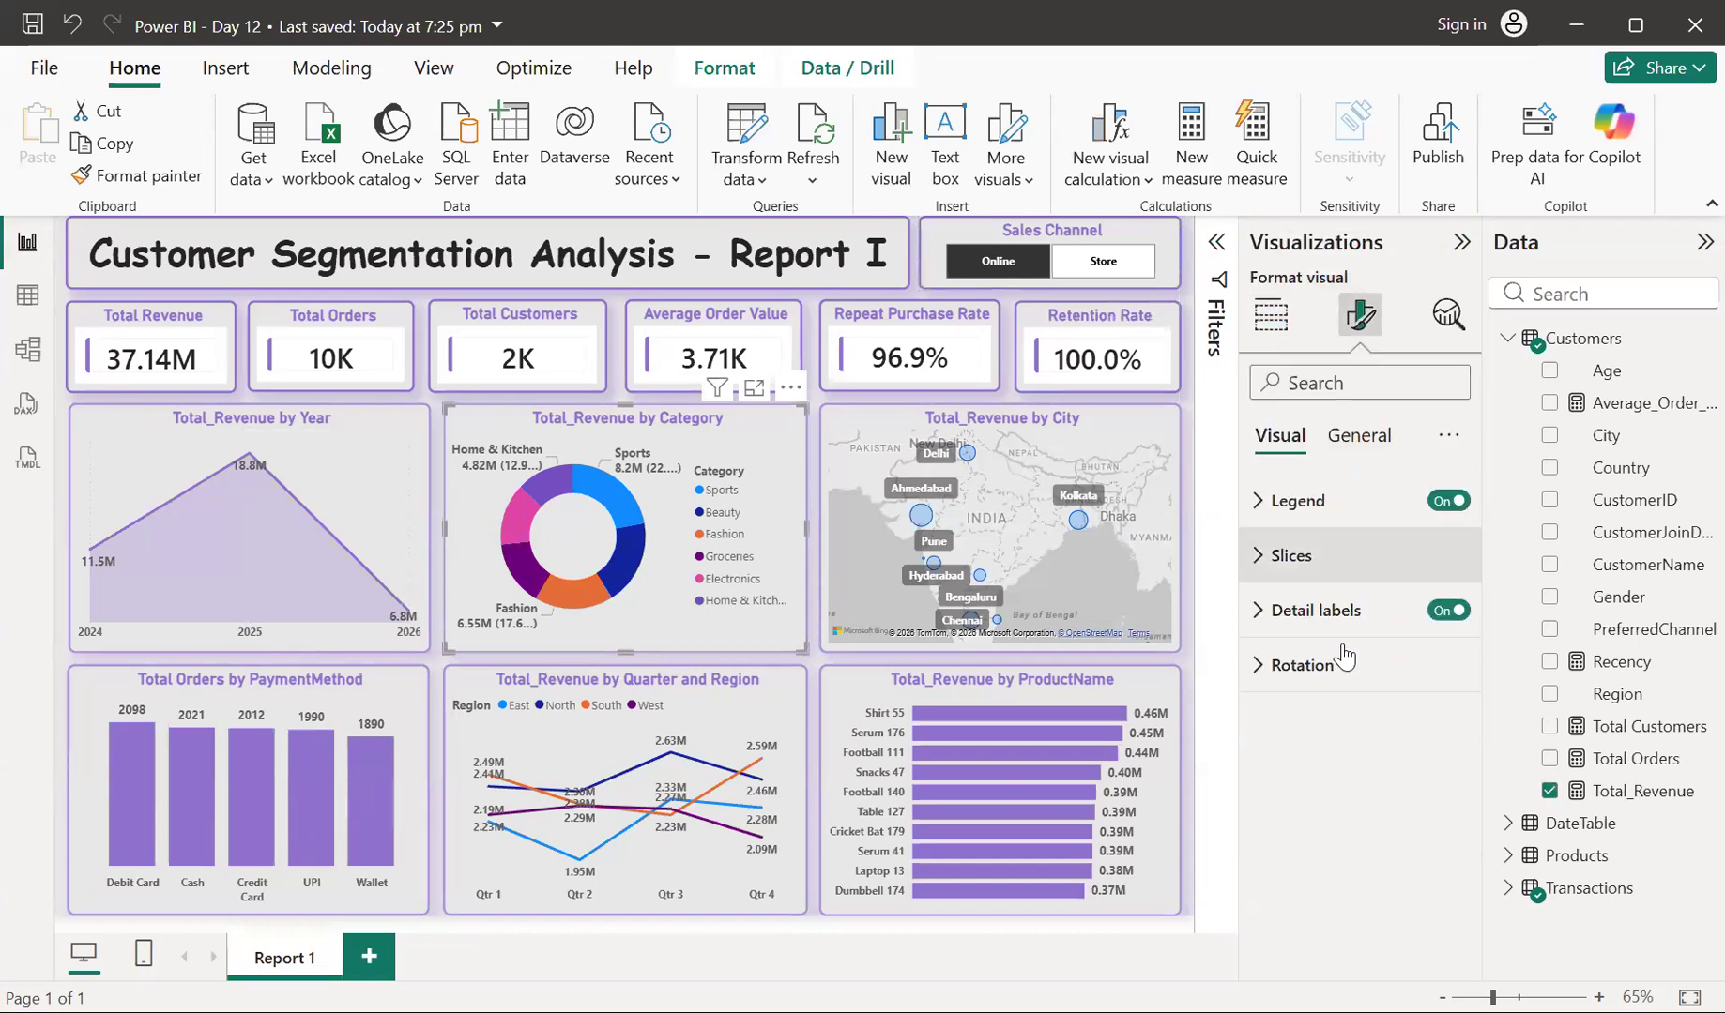
pyautogui.click(1263, 616)
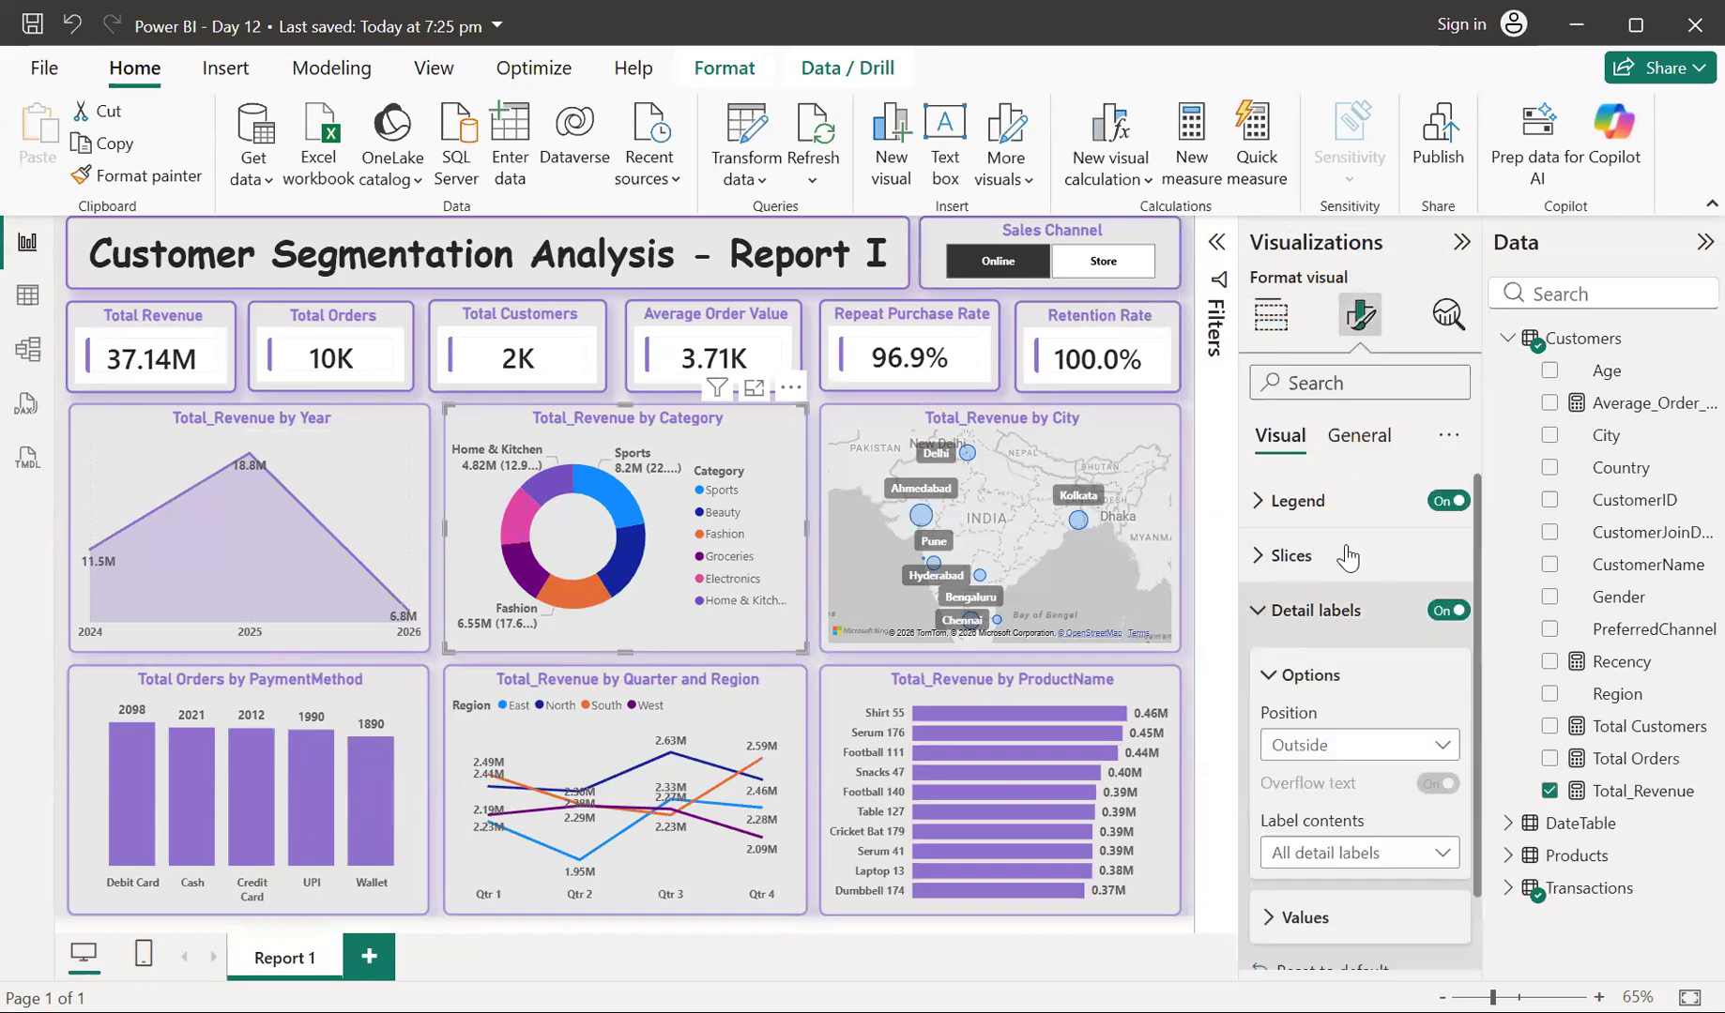
pyautogui.click(1448, 501)
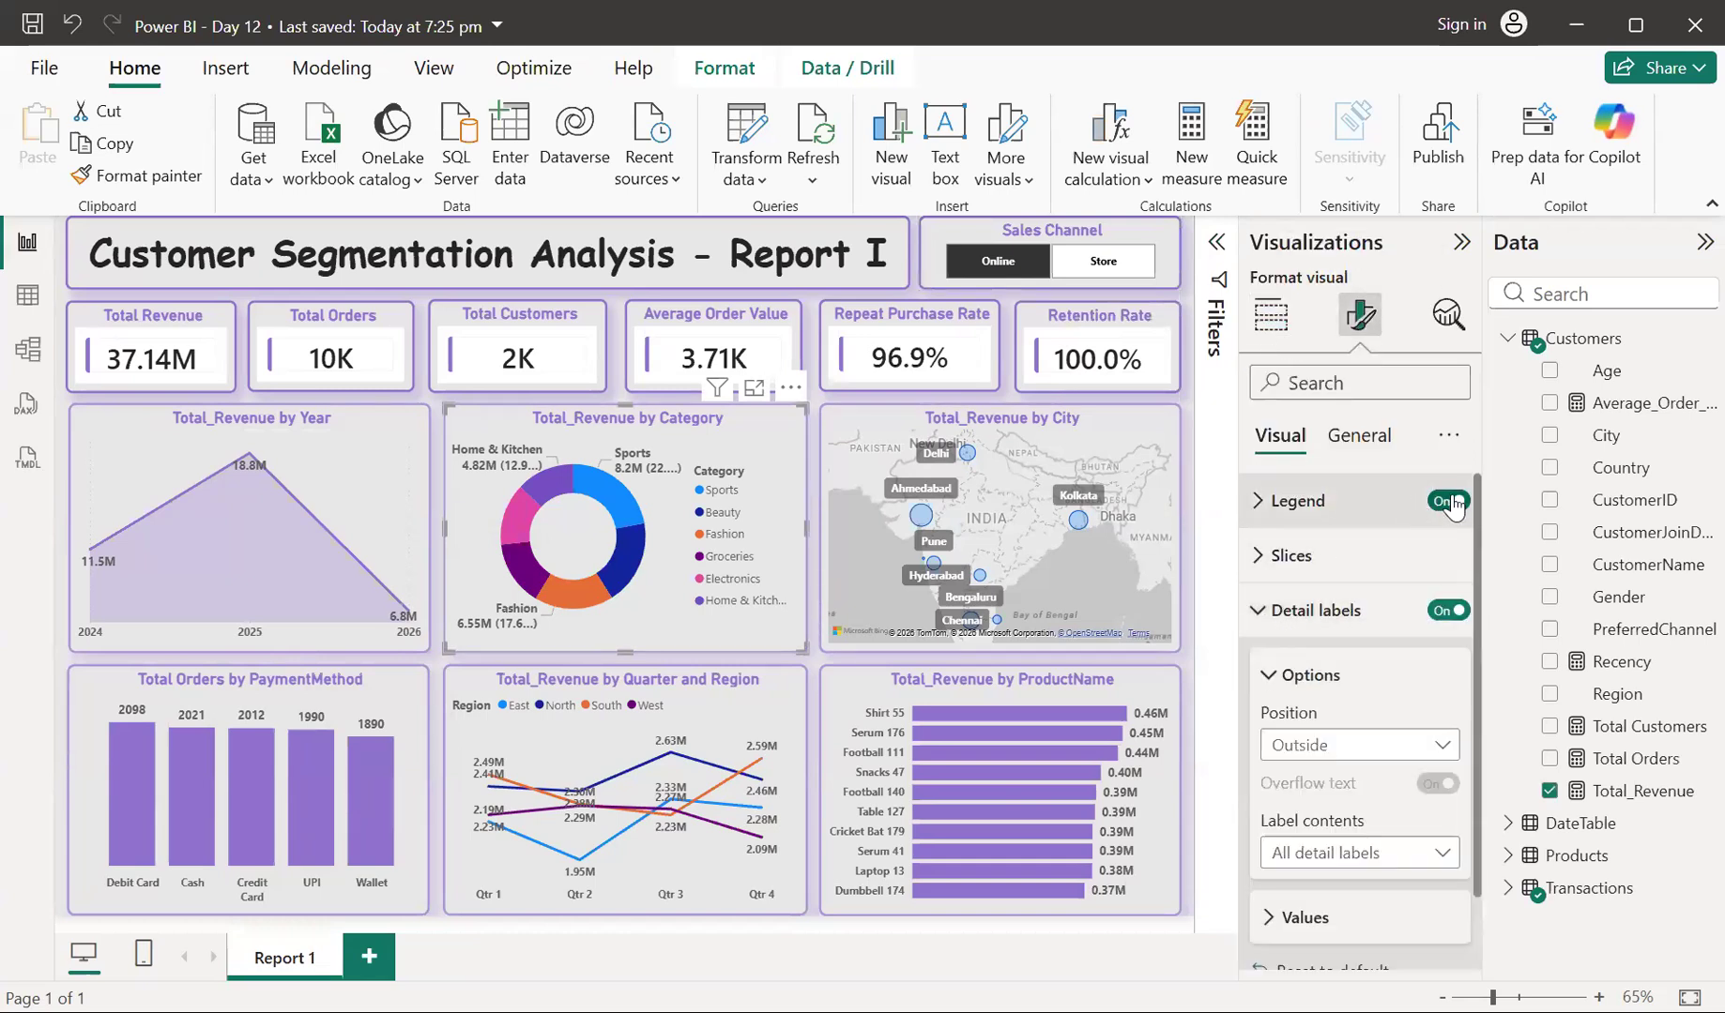
pyautogui.click(1271, 315)
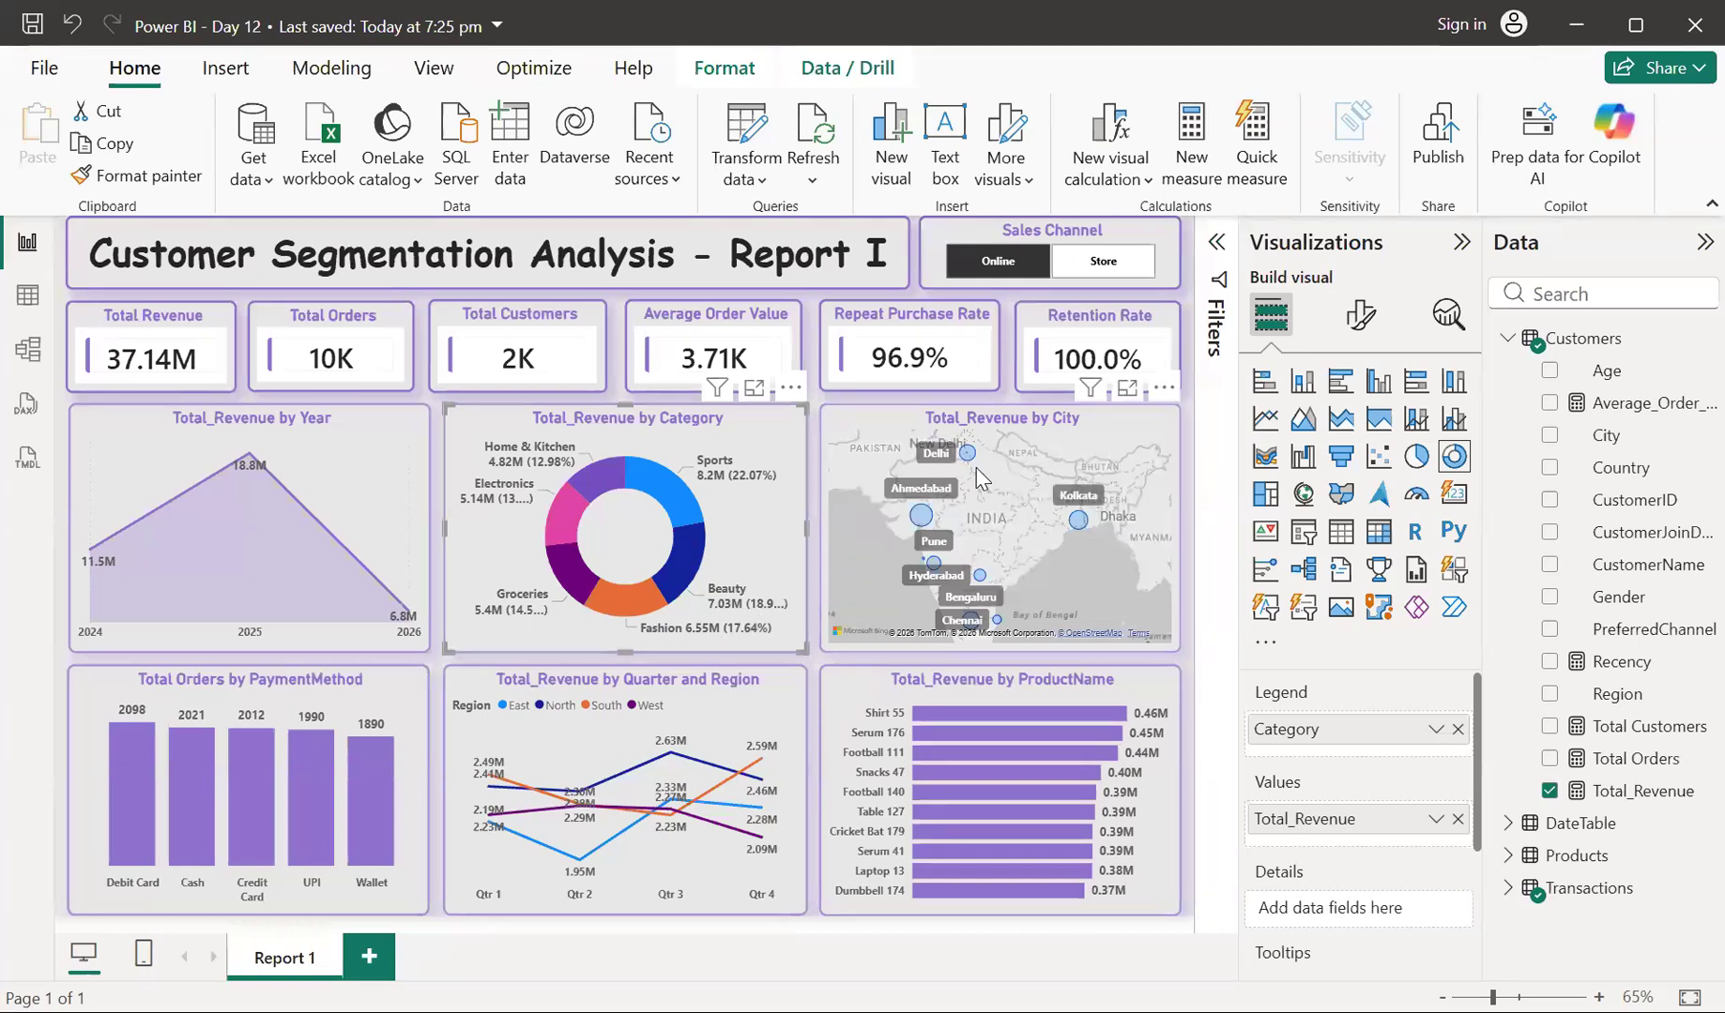
# Filter the report to the Store sales channel to review the visuals, and clear the slicer selection
pyautogui.click(1100, 271)
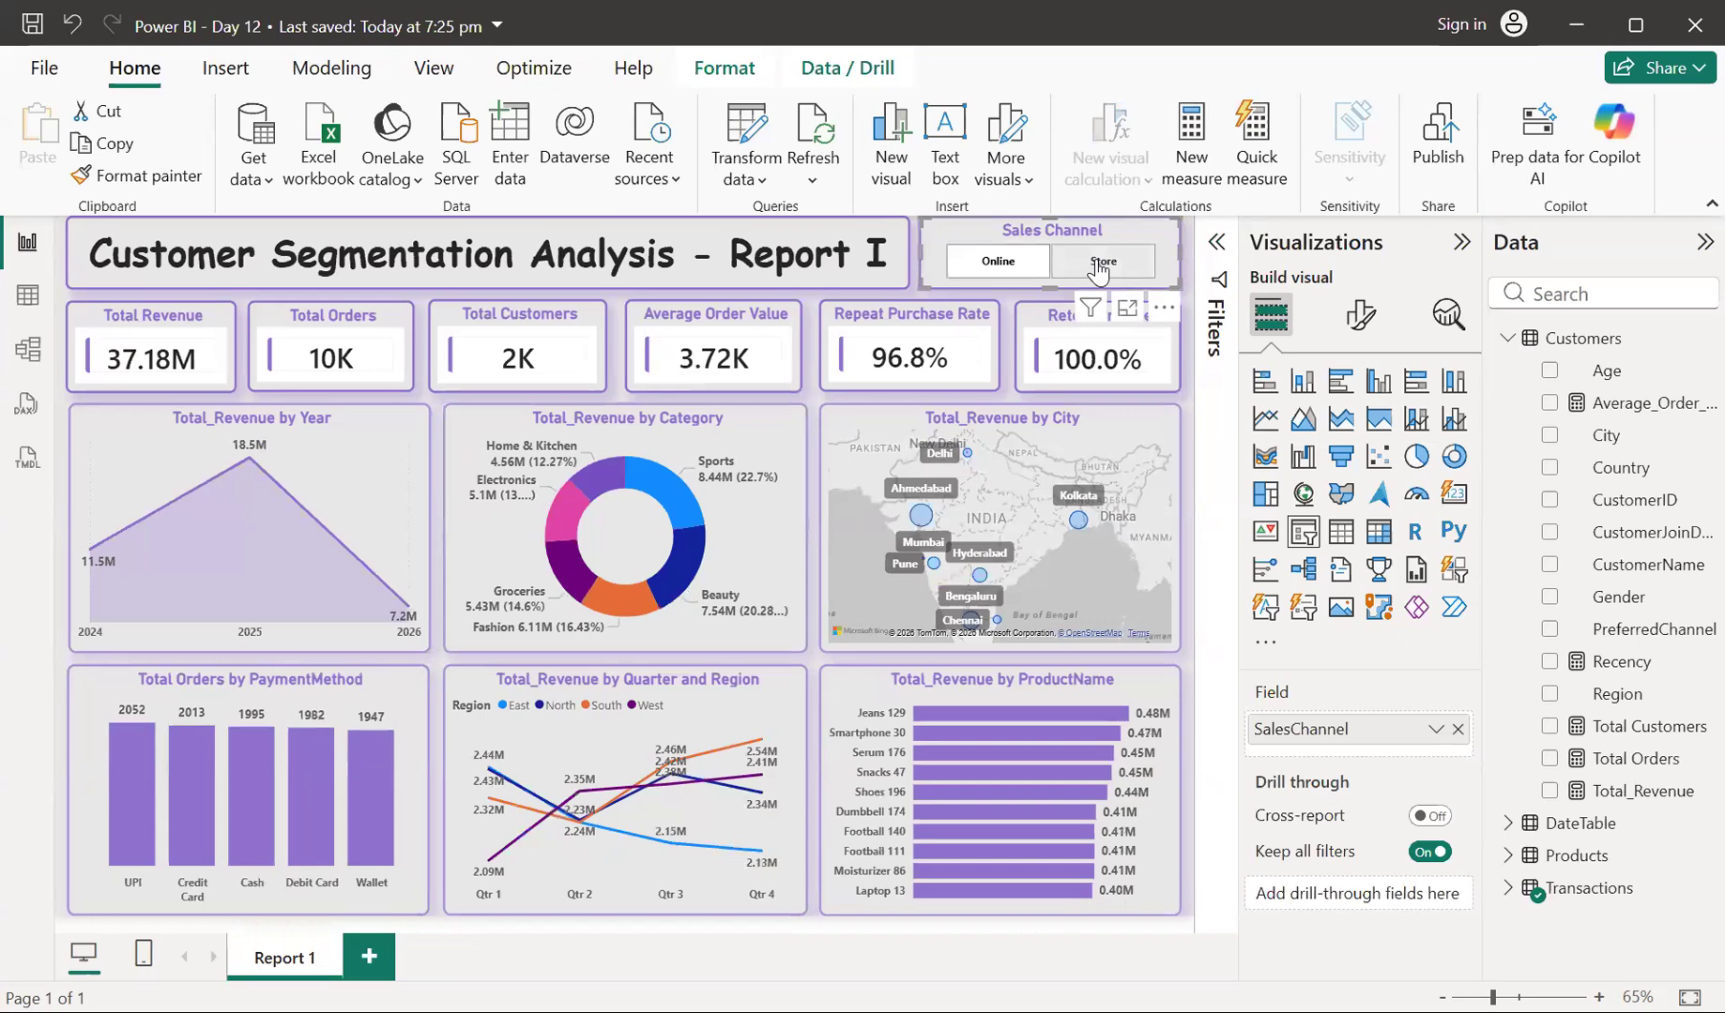
pyautogui.click(1101, 266)
pyautogui.click(1134, 264)
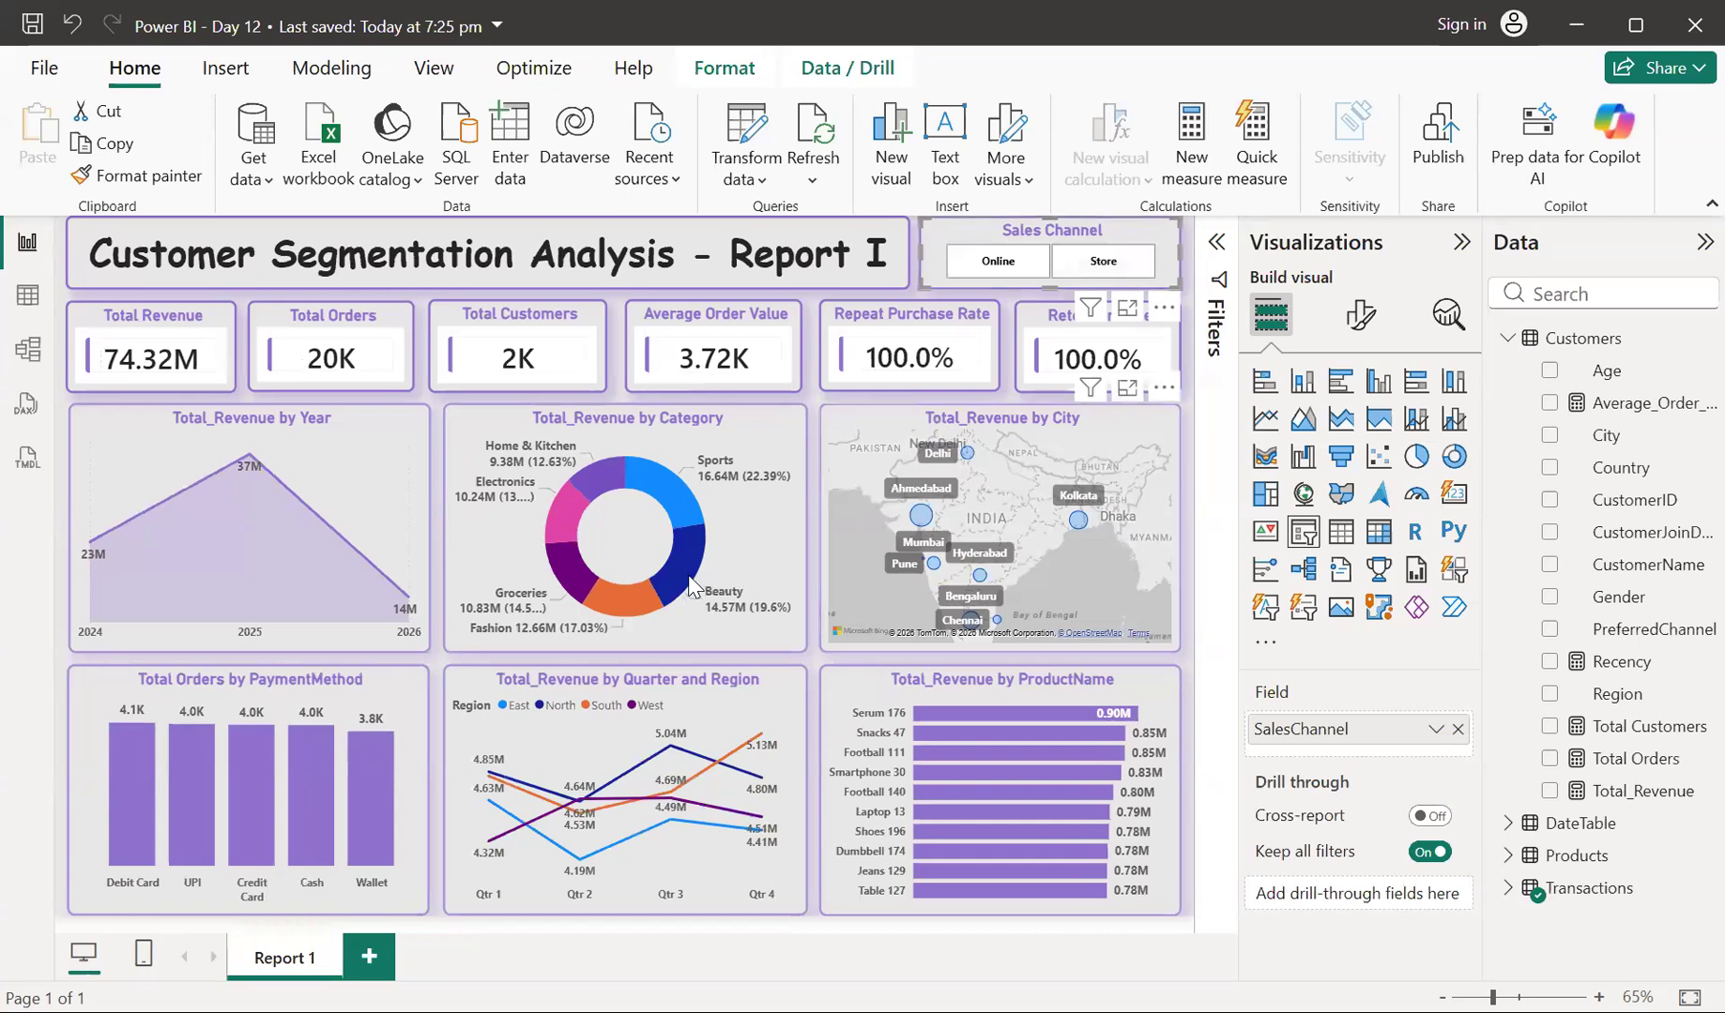
# Cross-filter the report by the Beauty slice of the Total_Revenue by Category donut and review the KPI cards and city map
pyautogui.moveTo(690, 587)
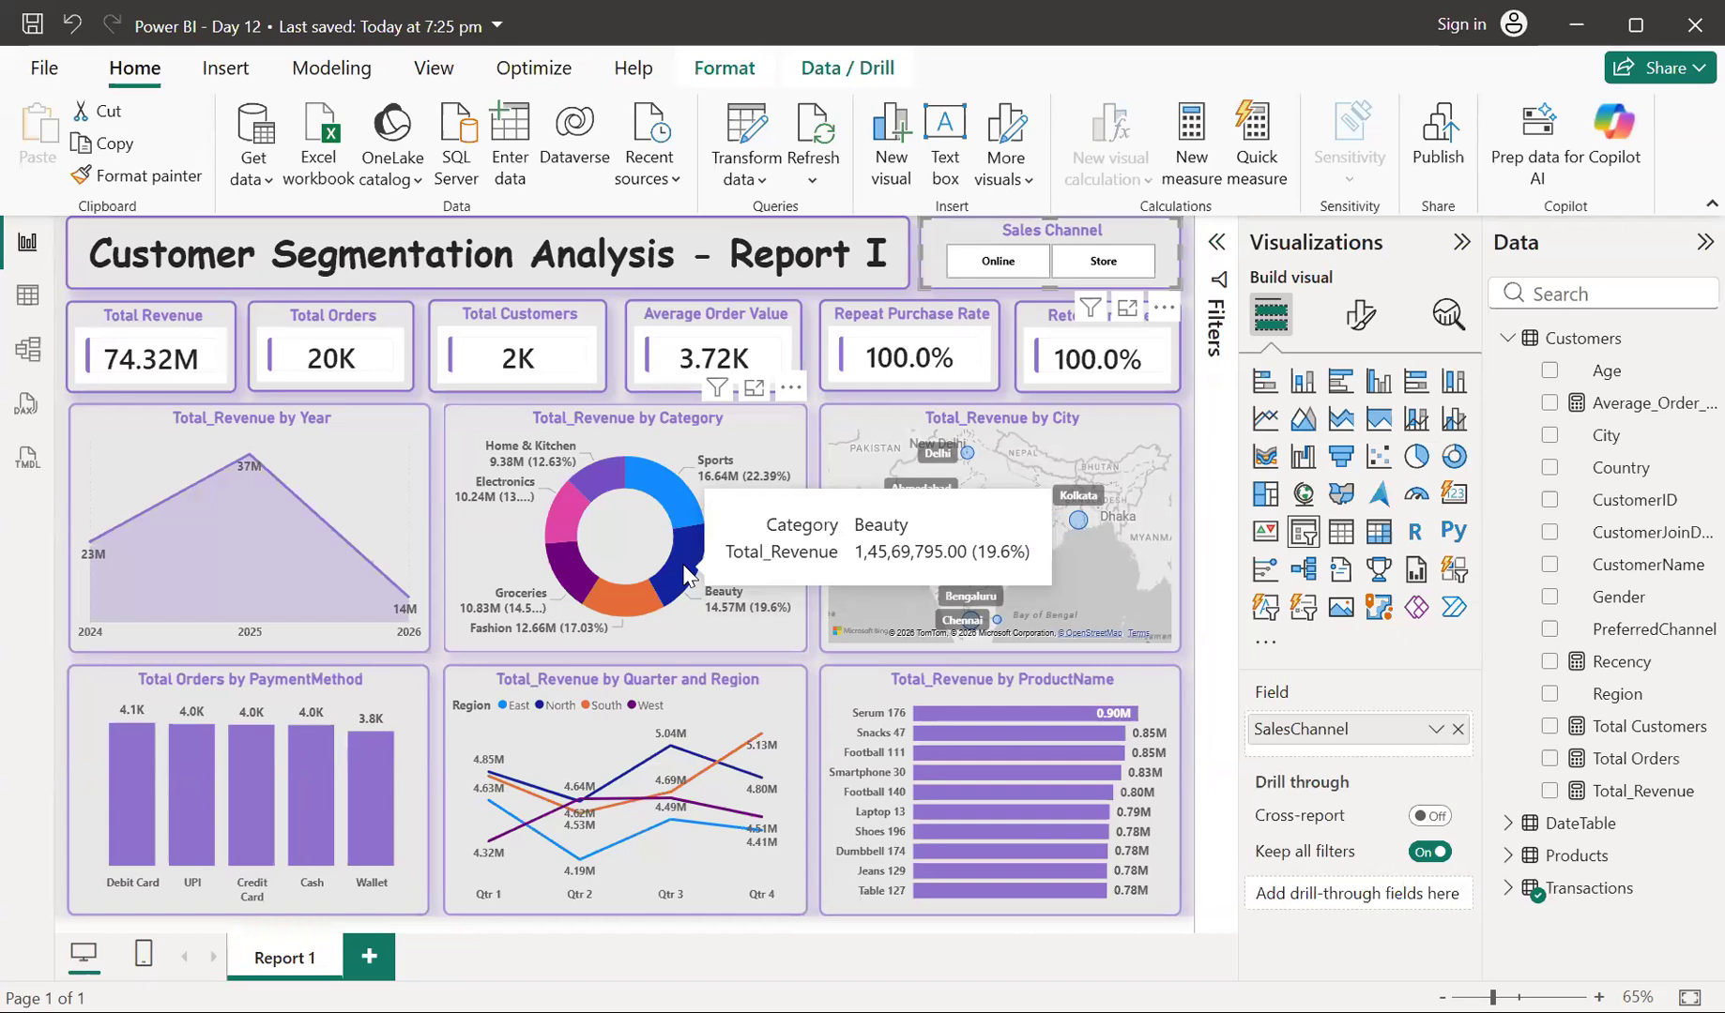
pyautogui.click(688, 572)
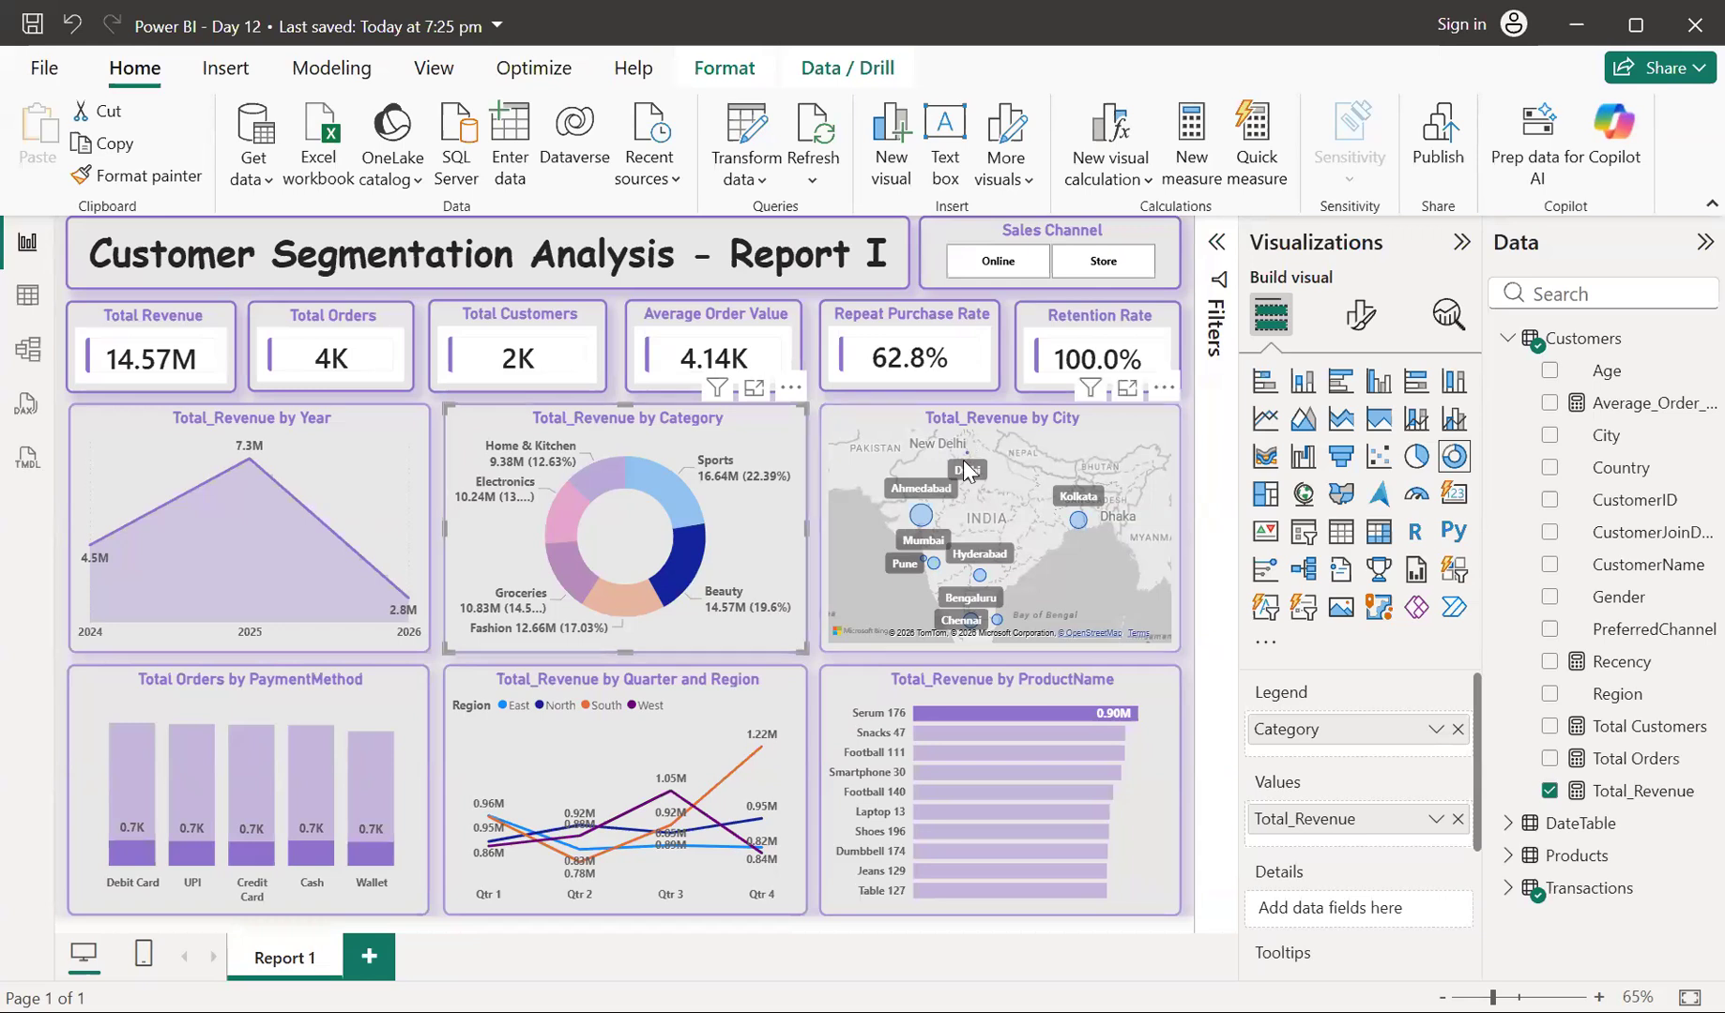
pyautogui.moveTo(971, 465)
pyautogui.moveTo(918, 525)
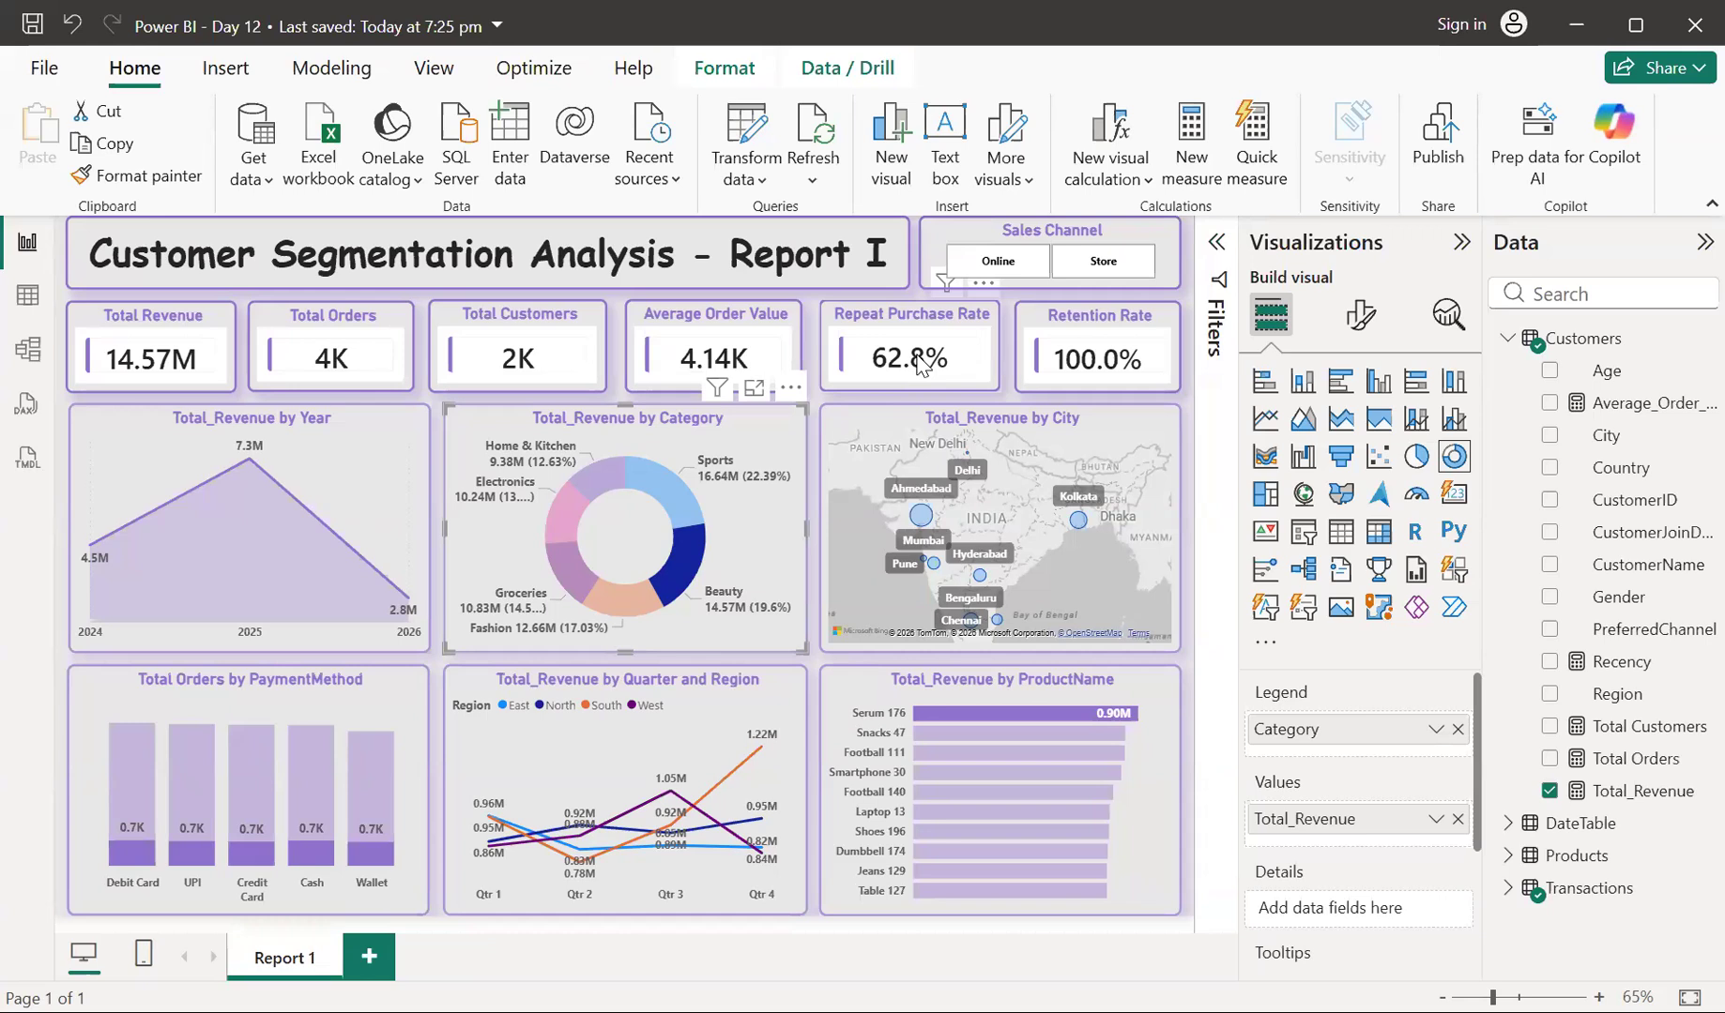
# Cross-filter the report by the Sports category to review the city, quarterly and yearly revenue visuals, and clear the selection
pyautogui.click(673, 489)
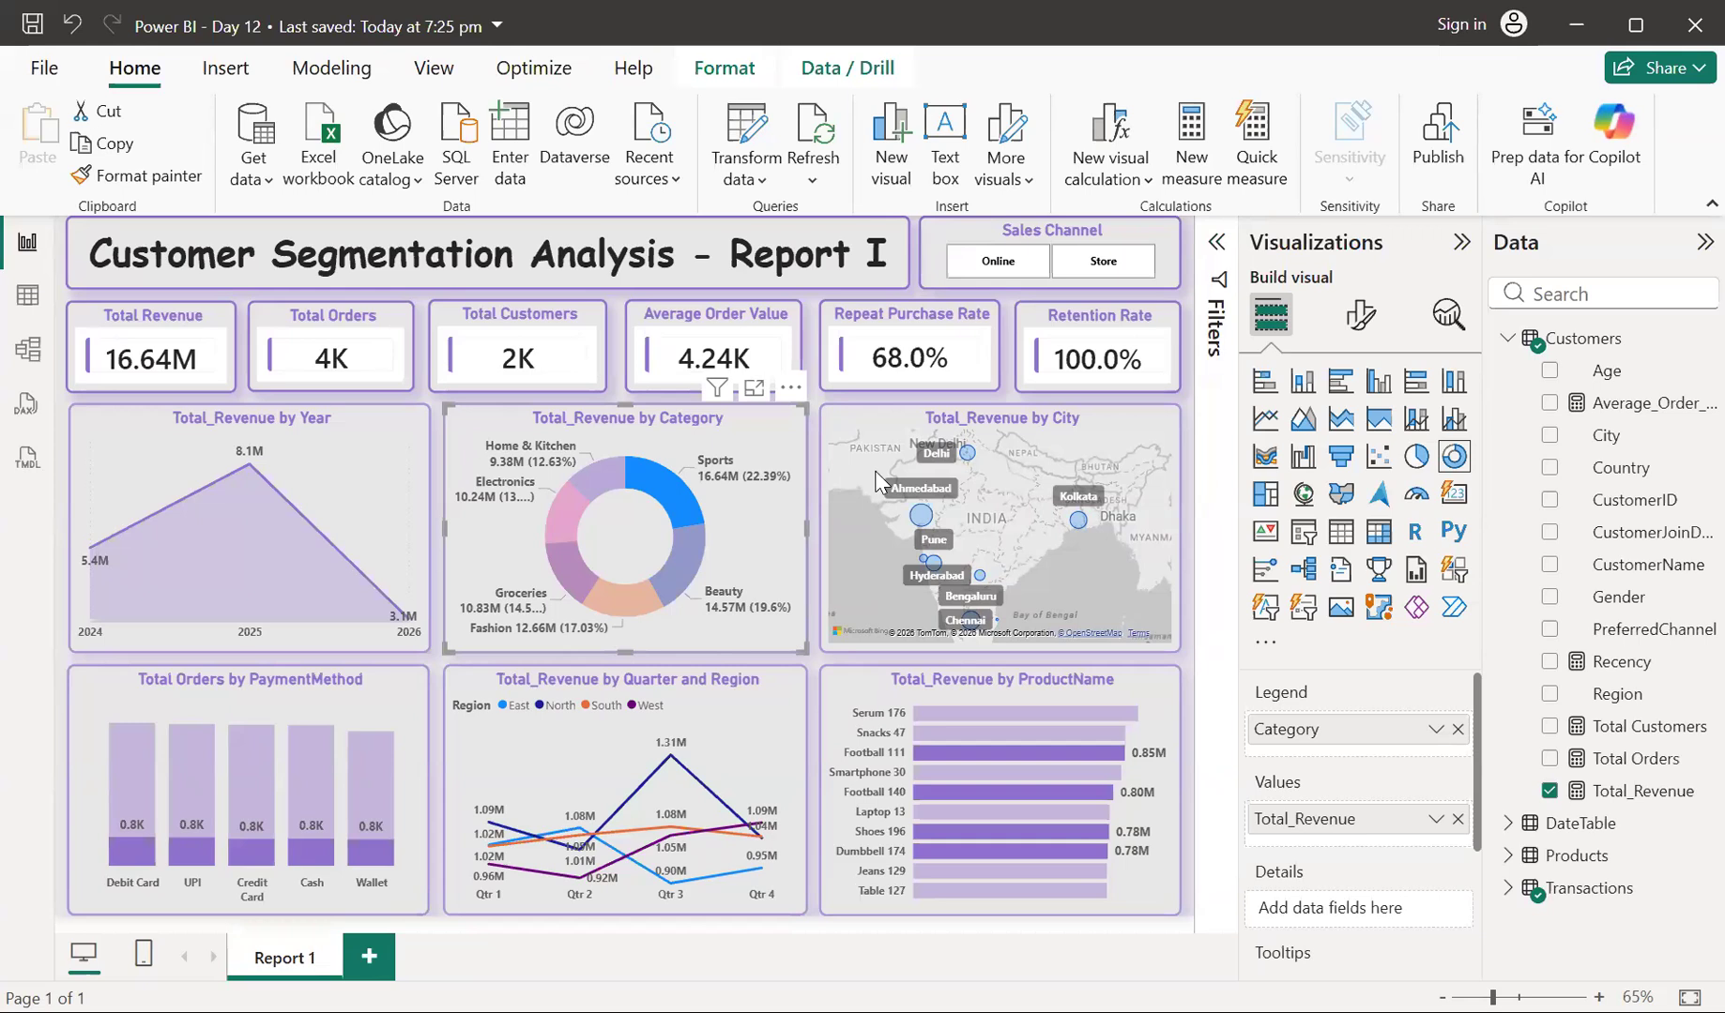
pyautogui.moveTo(969, 458)
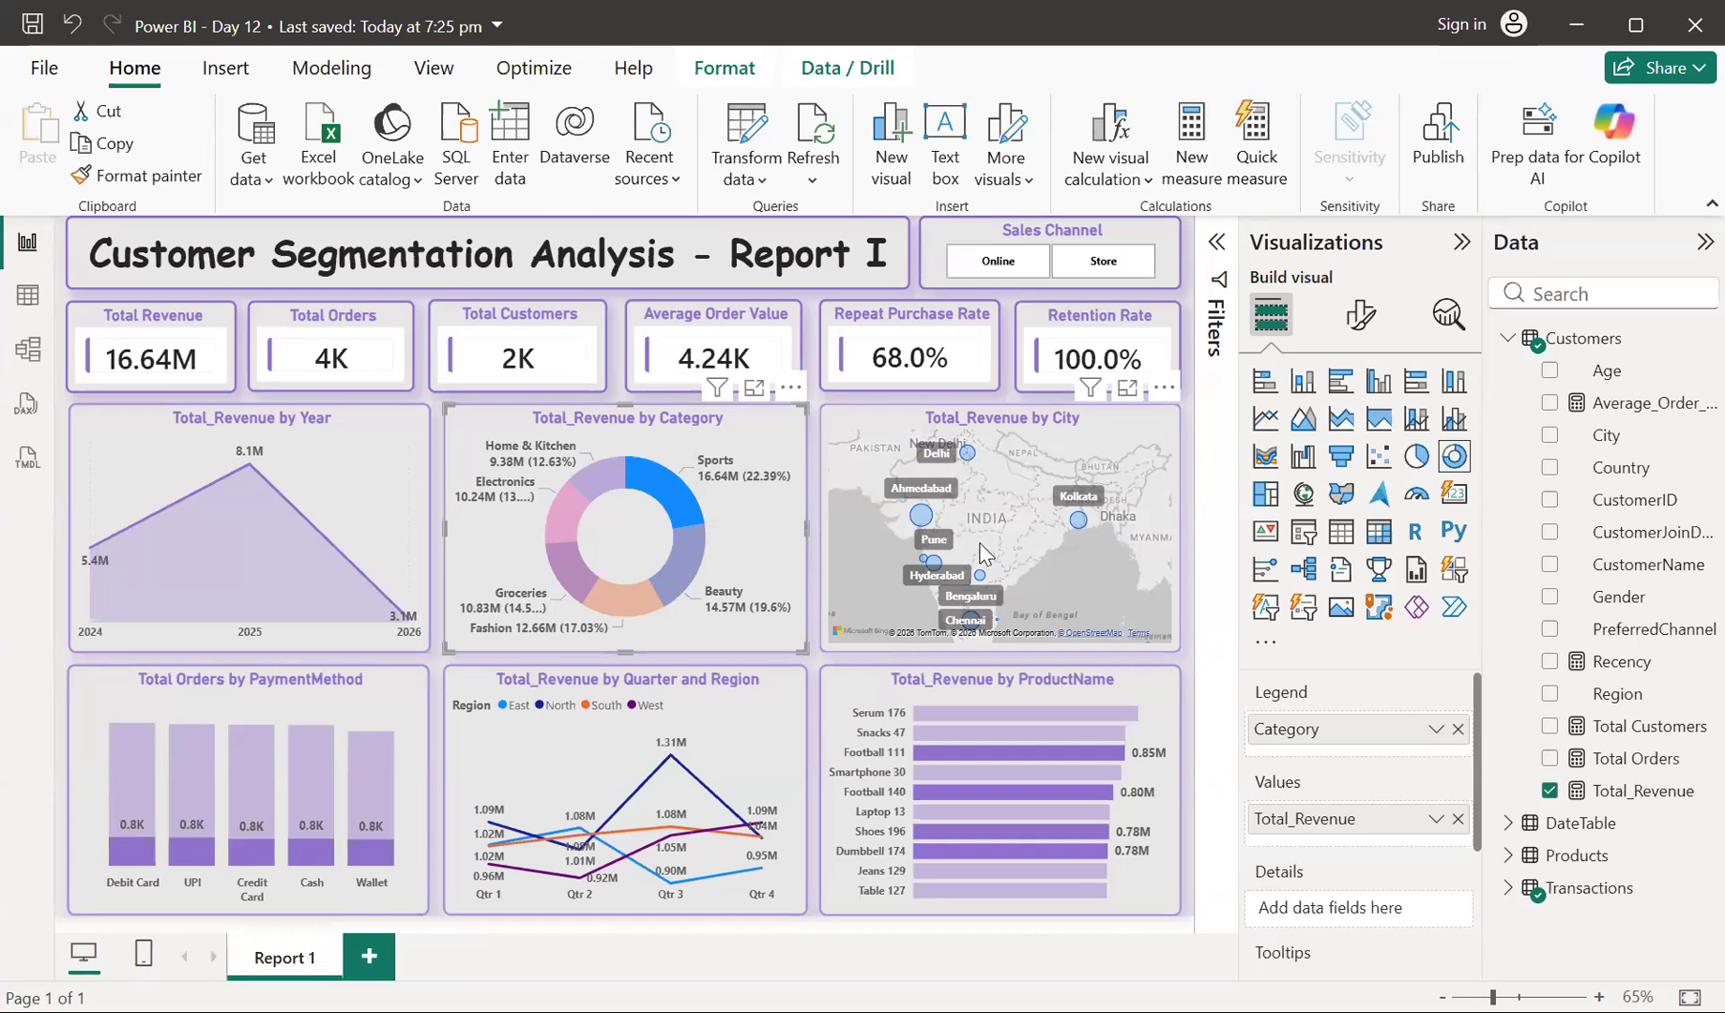
pyautogui.moveTo(922, 519)
pyautogui.moveTo(925, 568)
pyautogui.moveTo(674, 766)
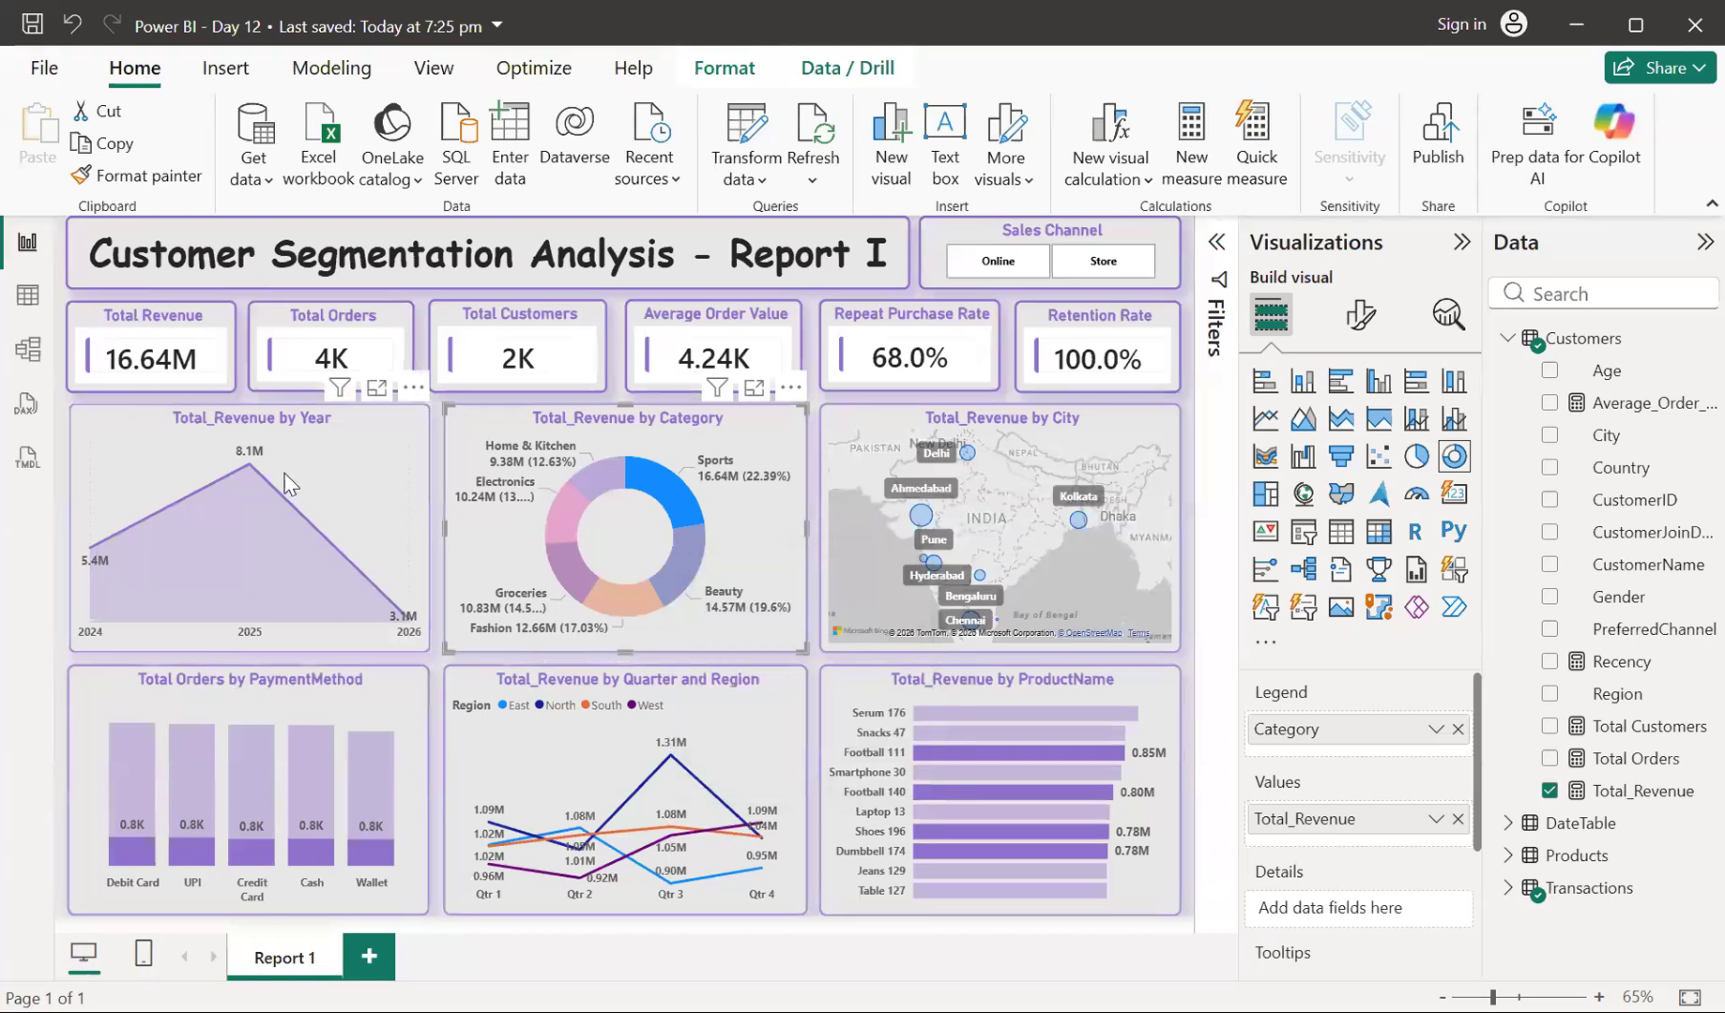
pyautogui.moveTo(252, 463)
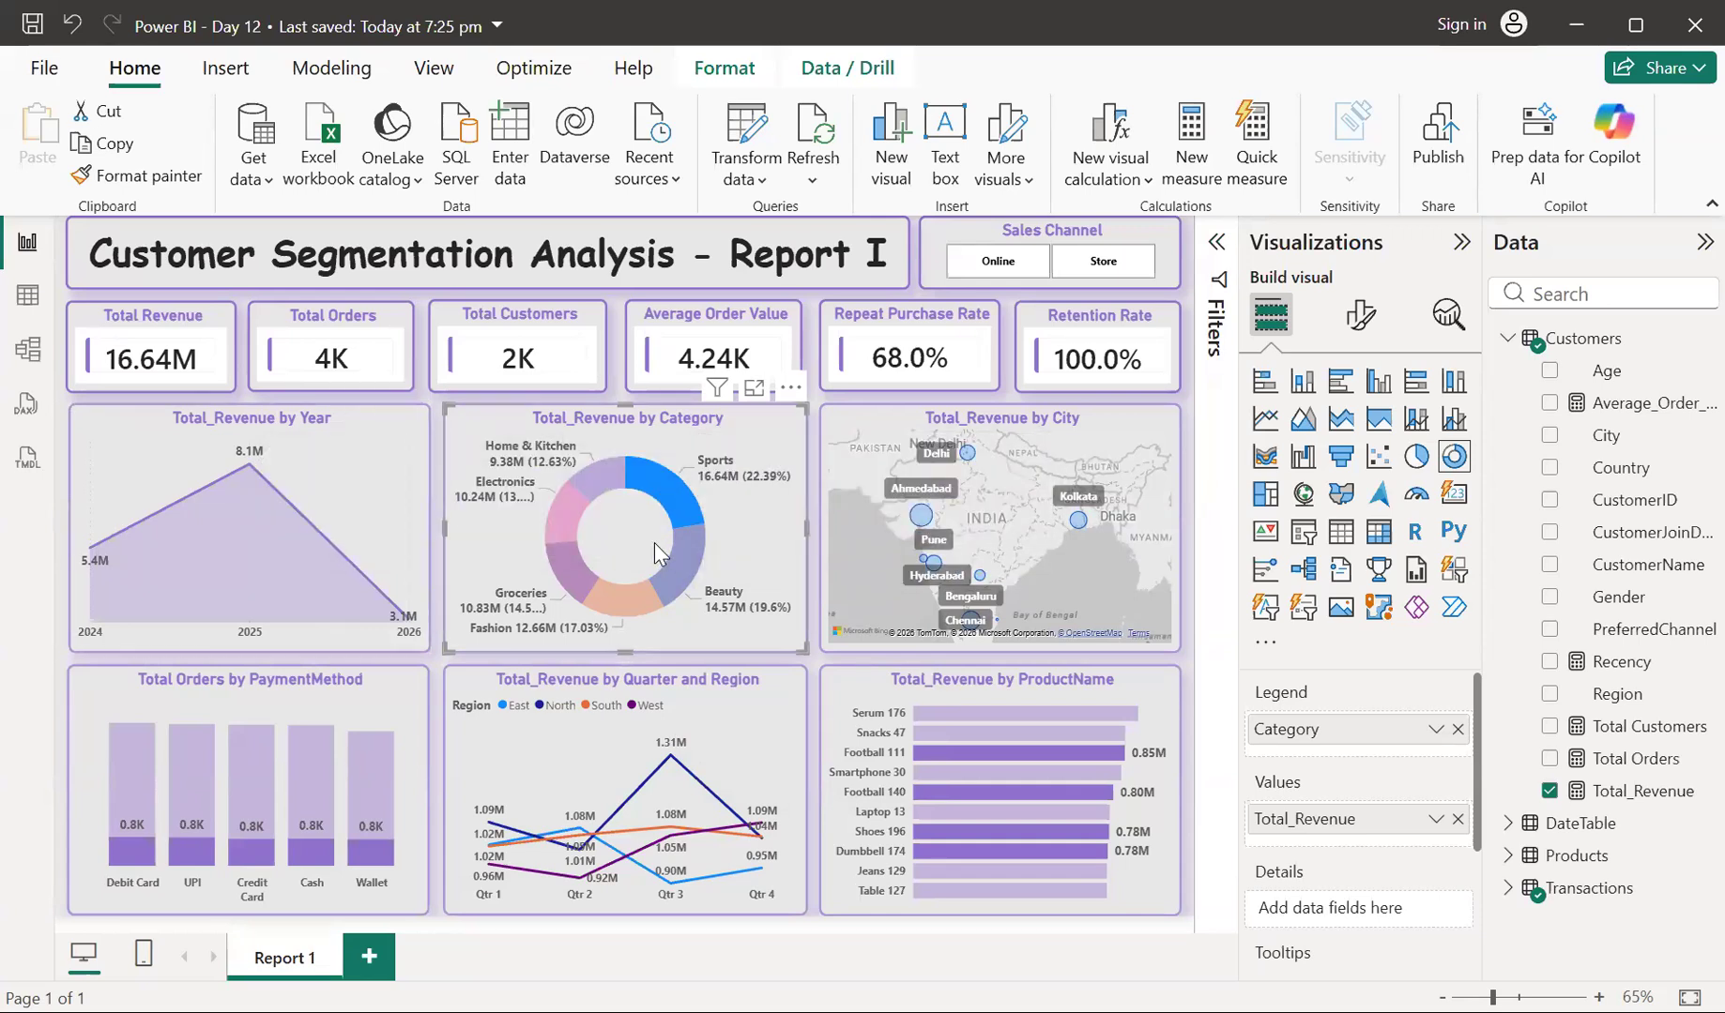
pyautogui.click(691, 504)
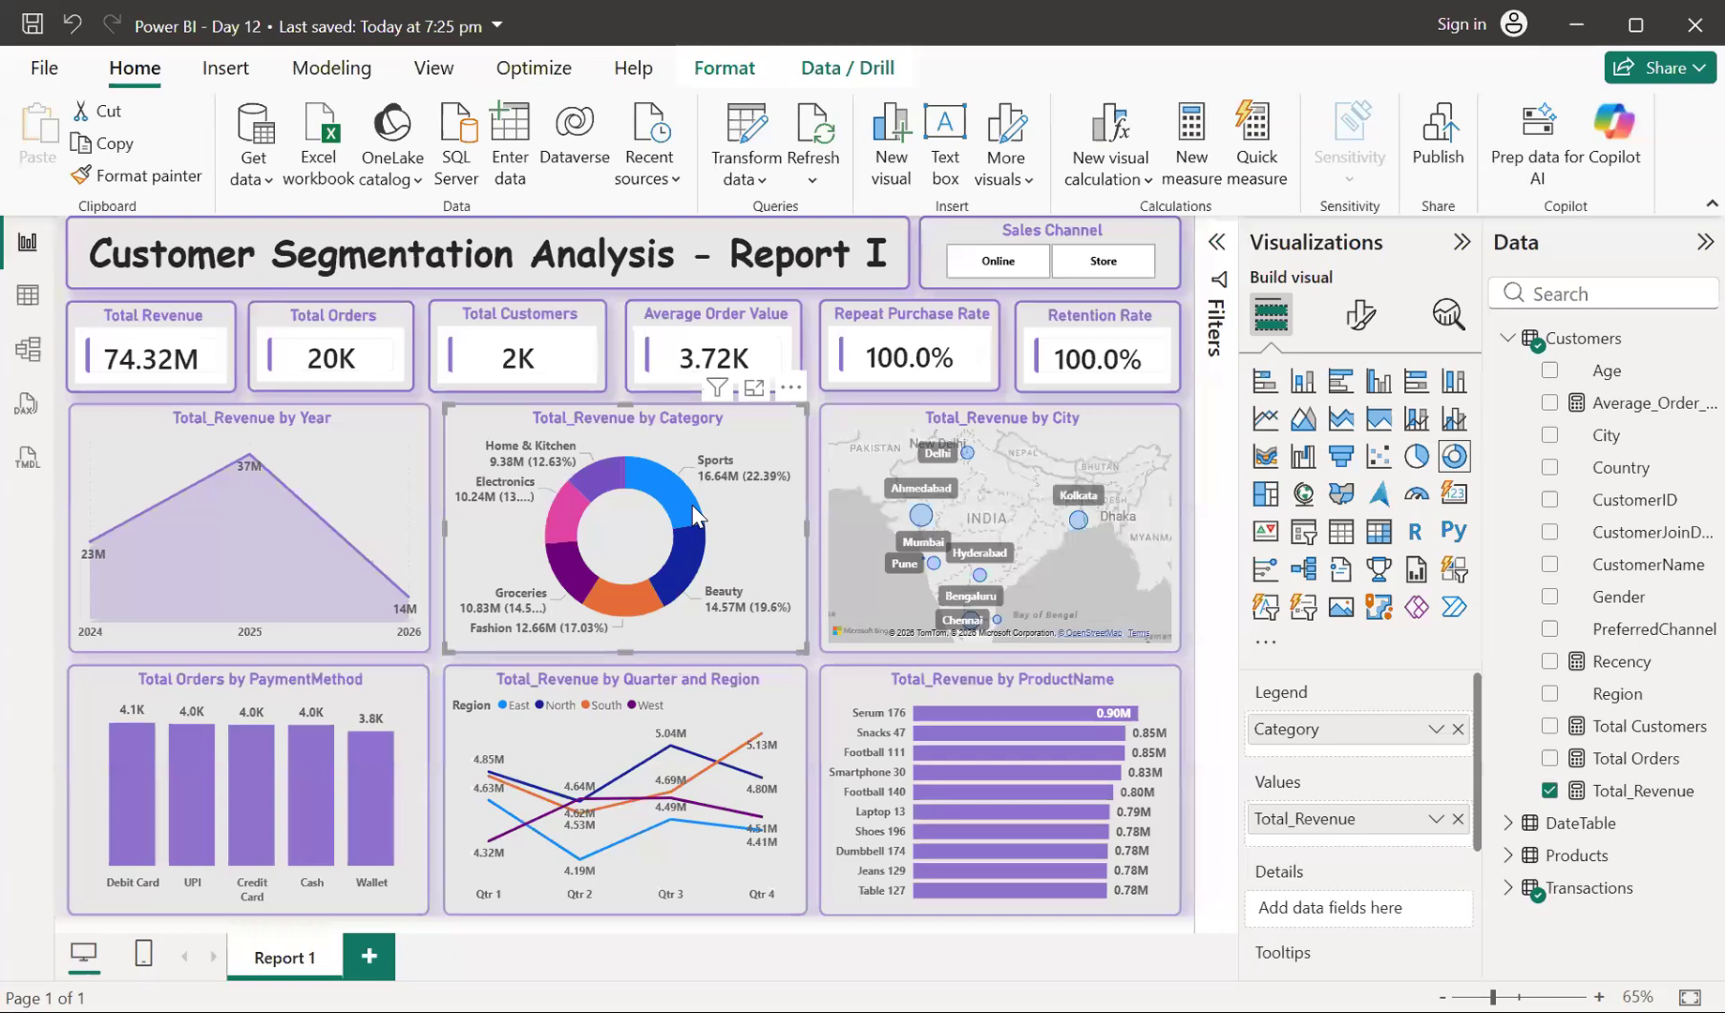
# Cross-filter the report by the Fashion category to review Average Order Value and quarterly regional revenue, and clear the selection
pyautogui.click(622, 601)
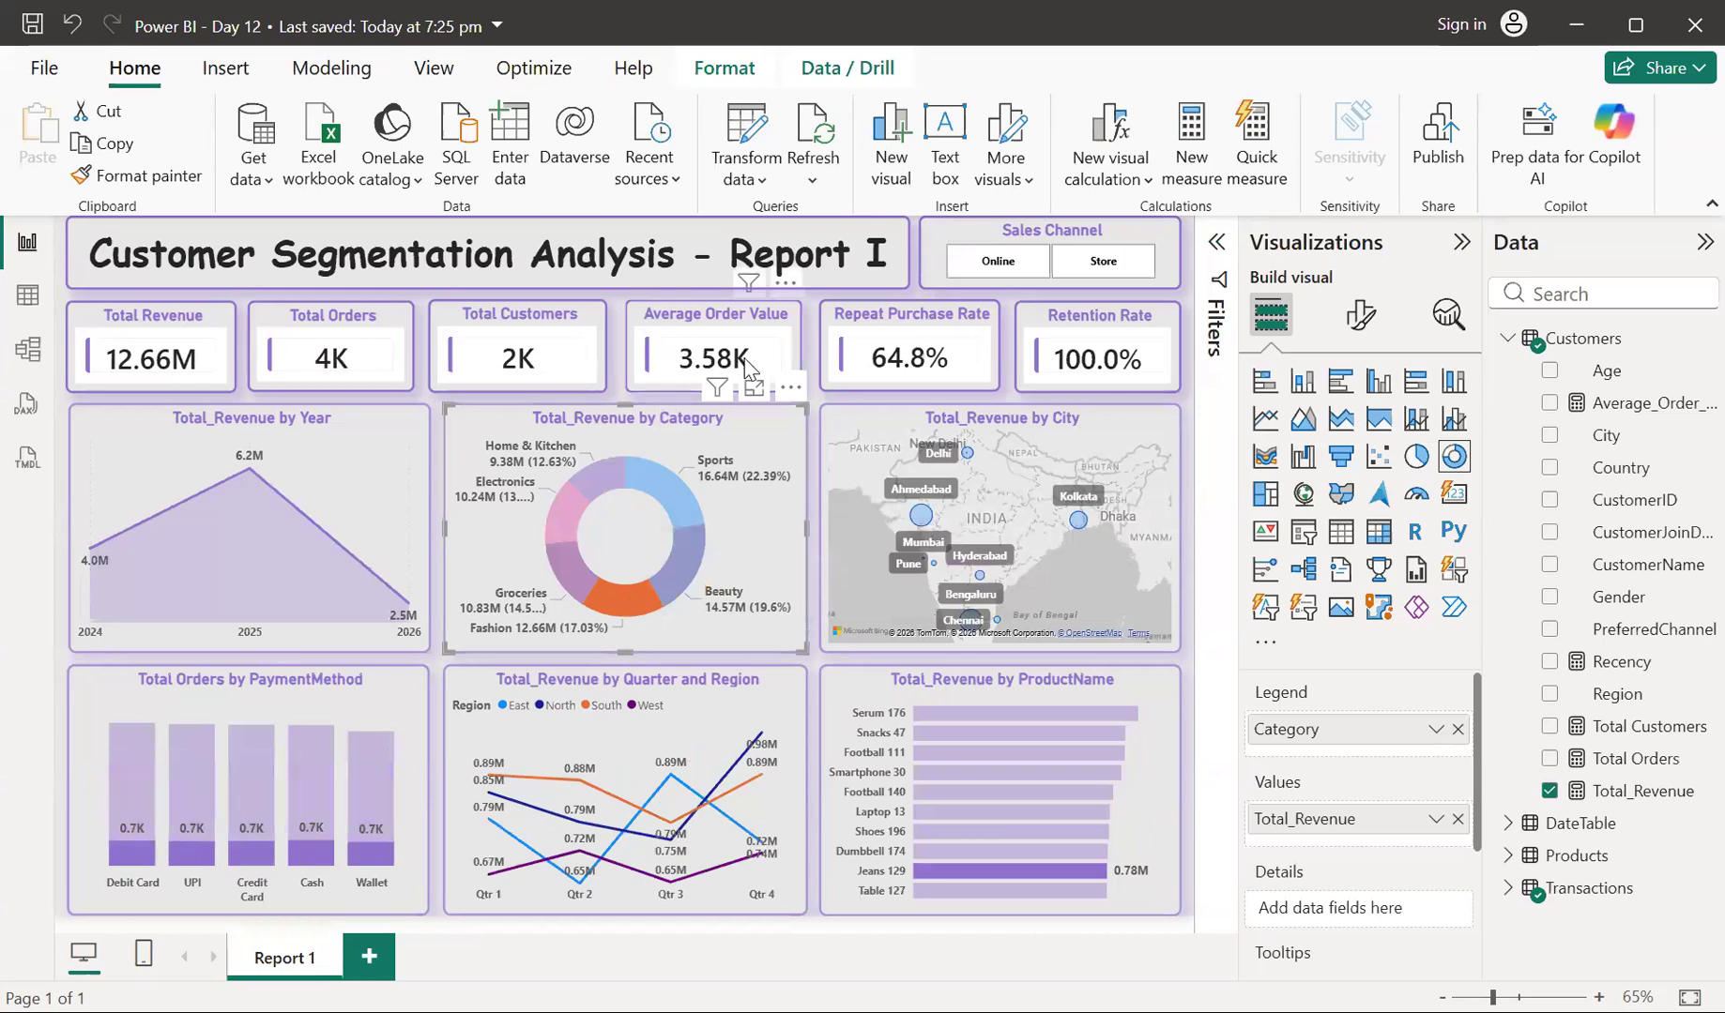
pyautogui.click(699, 365)
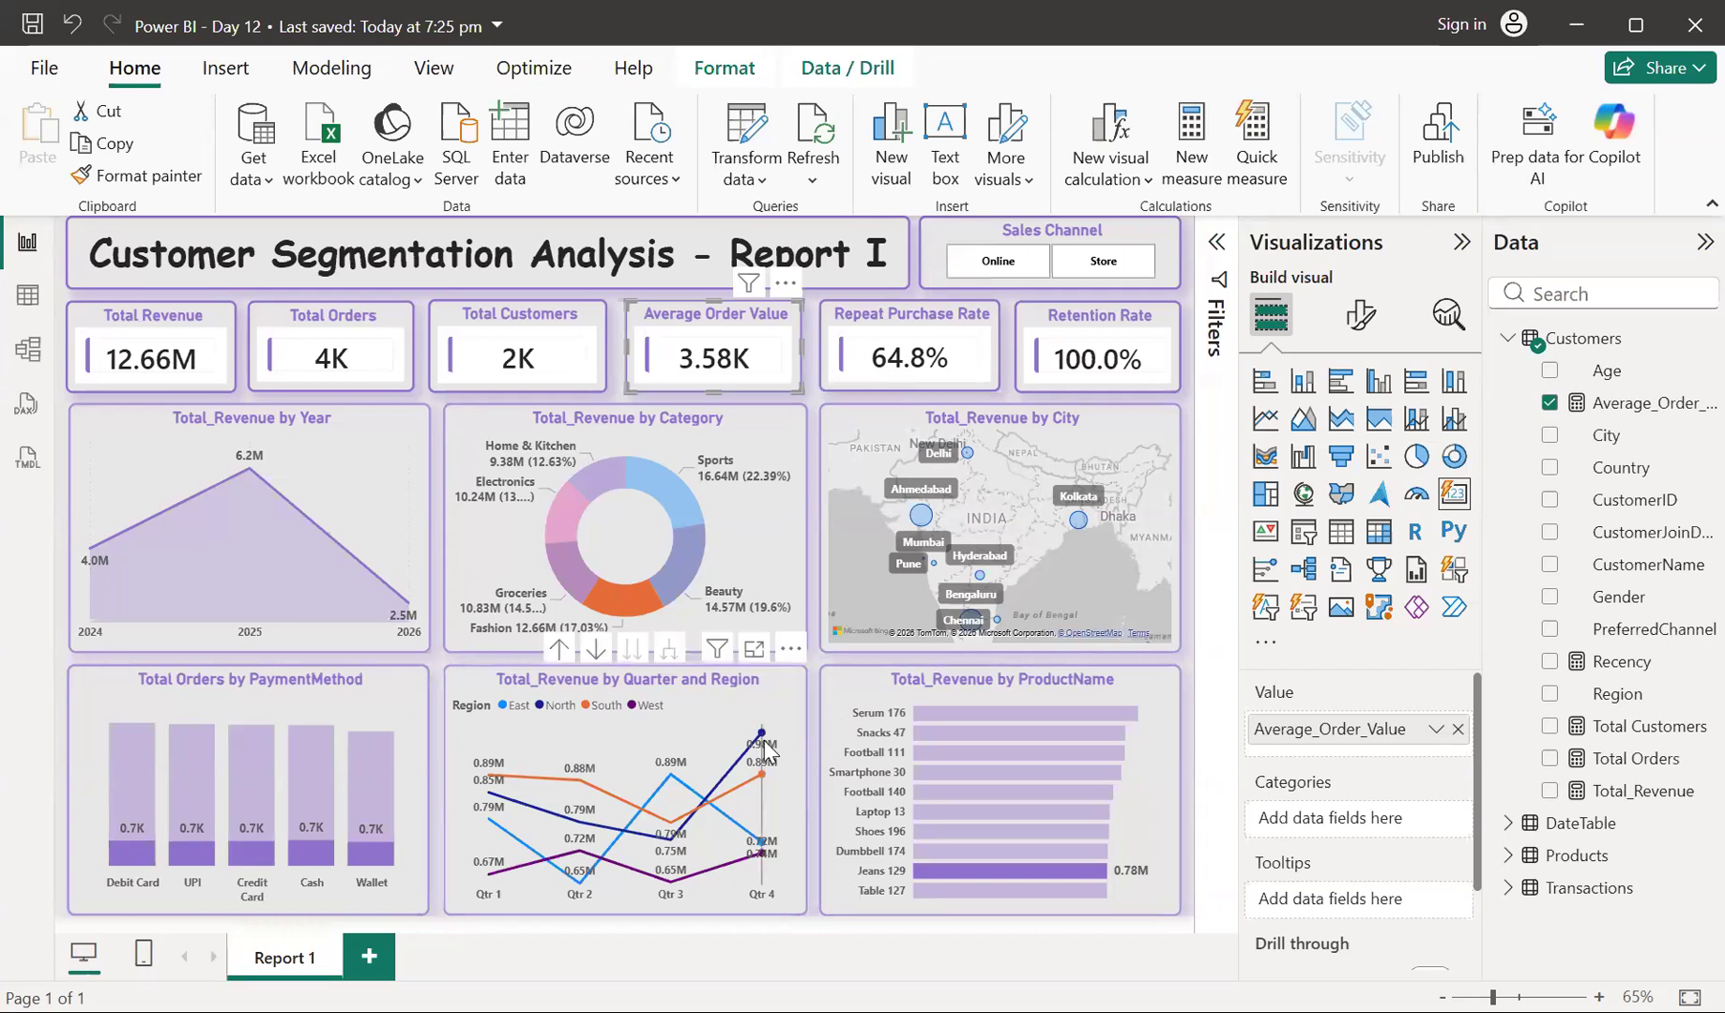
pyautogui.moveTo(767, 750)
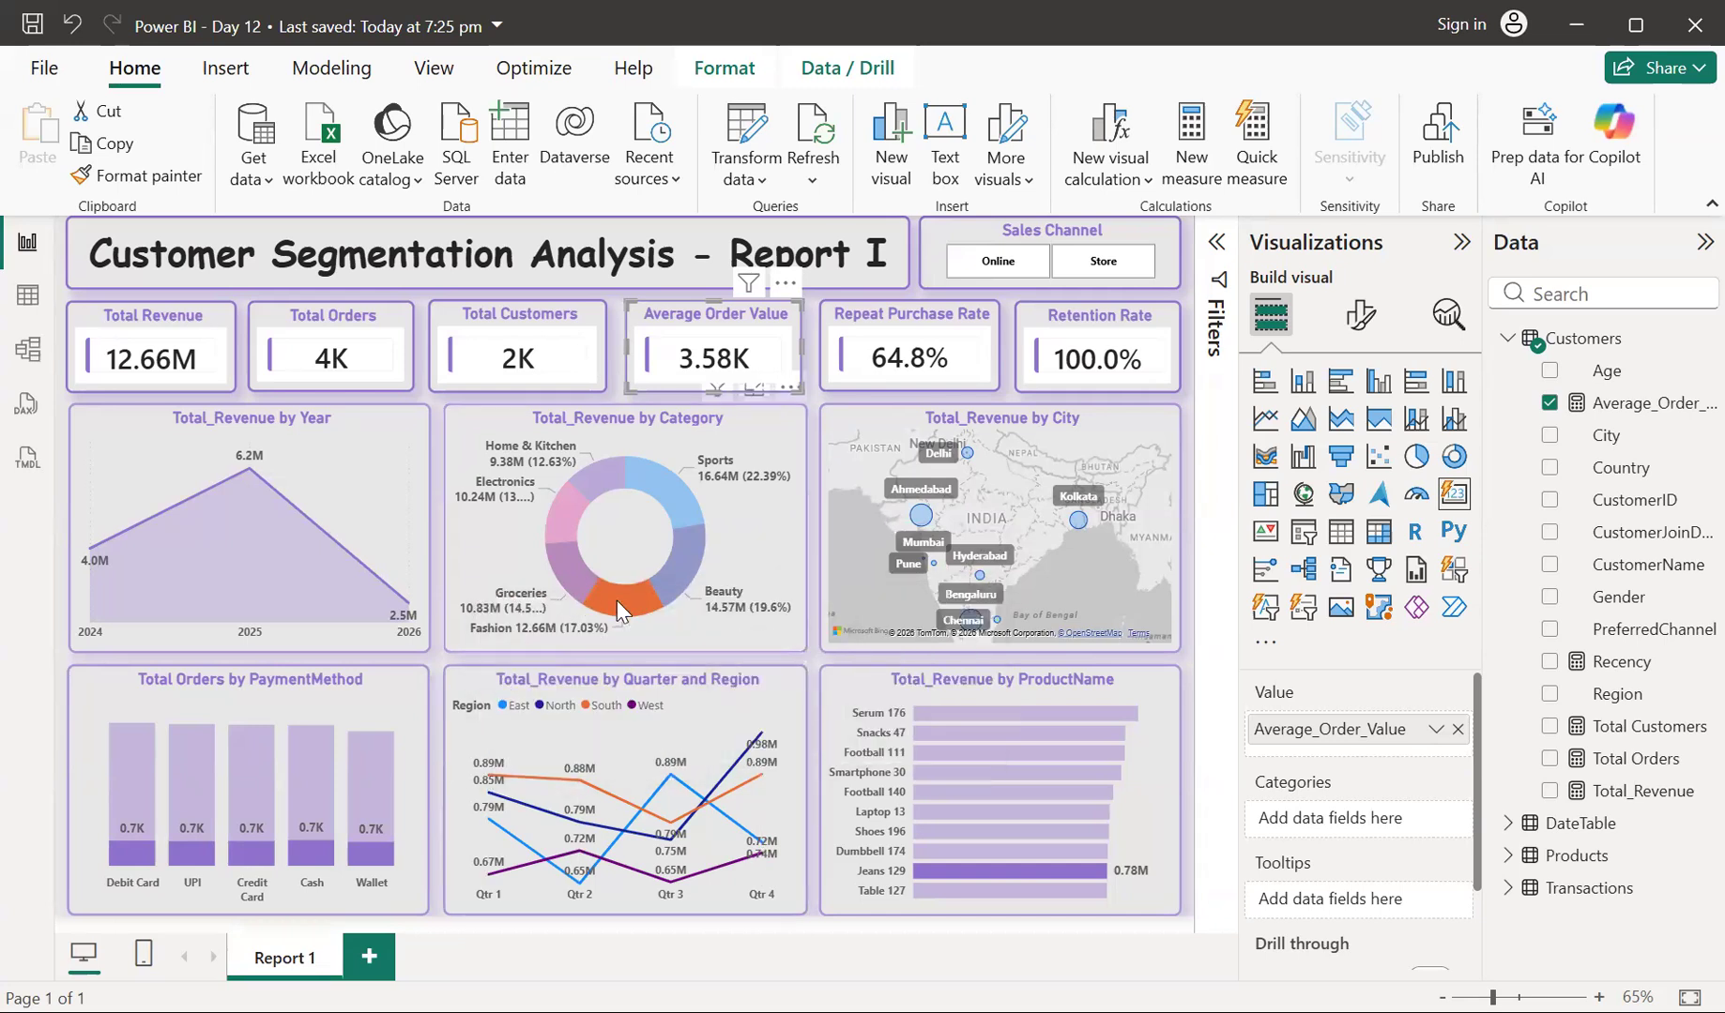
pyautogui.click(617, 600)
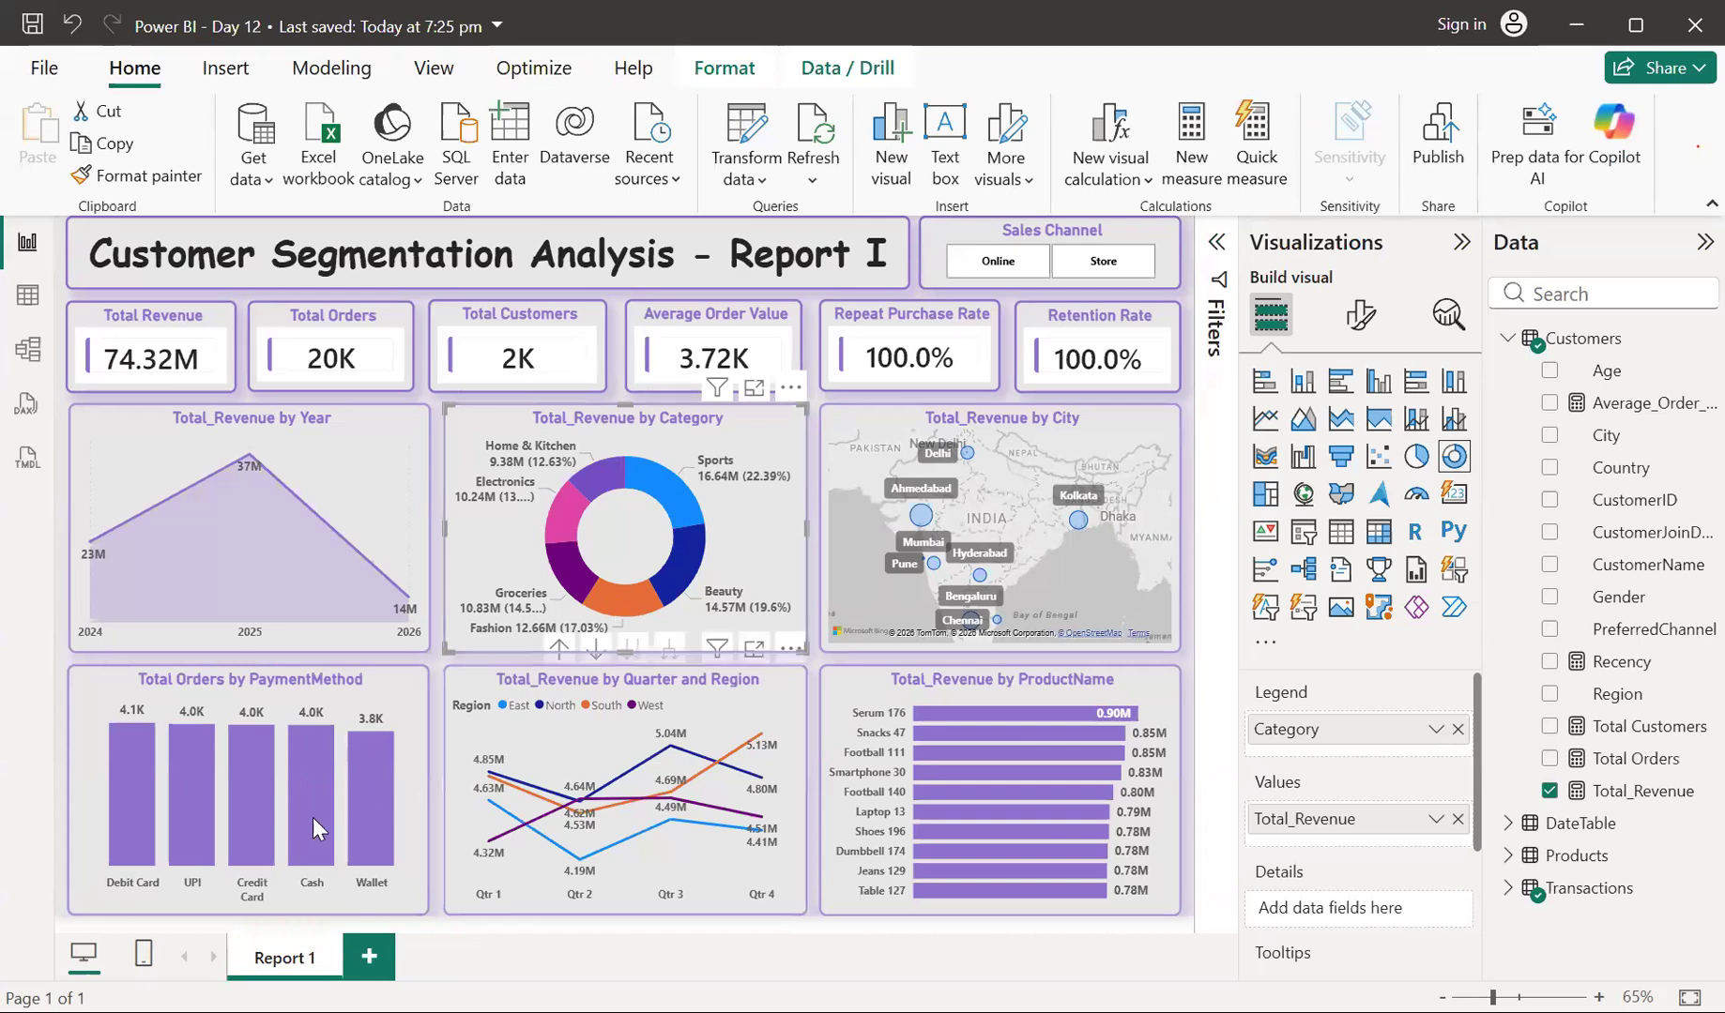
# Add a new report page and display the Customers table's data in Table view
pyautogui.click(370, 958)
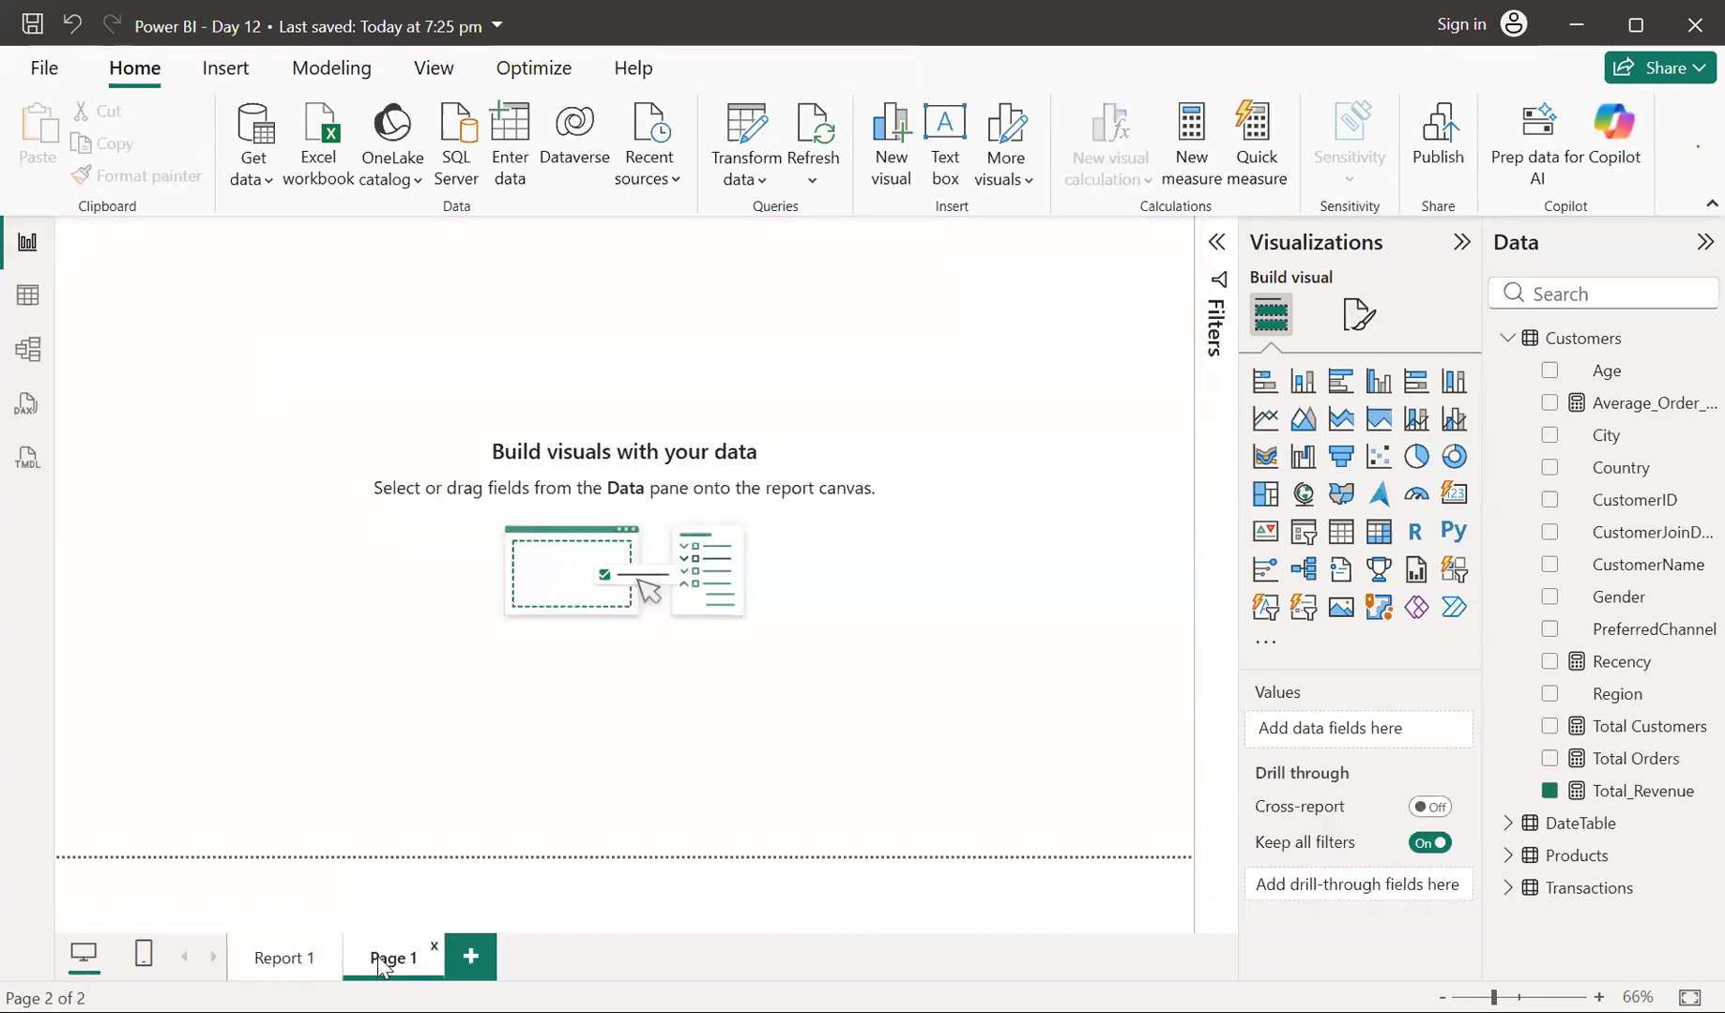
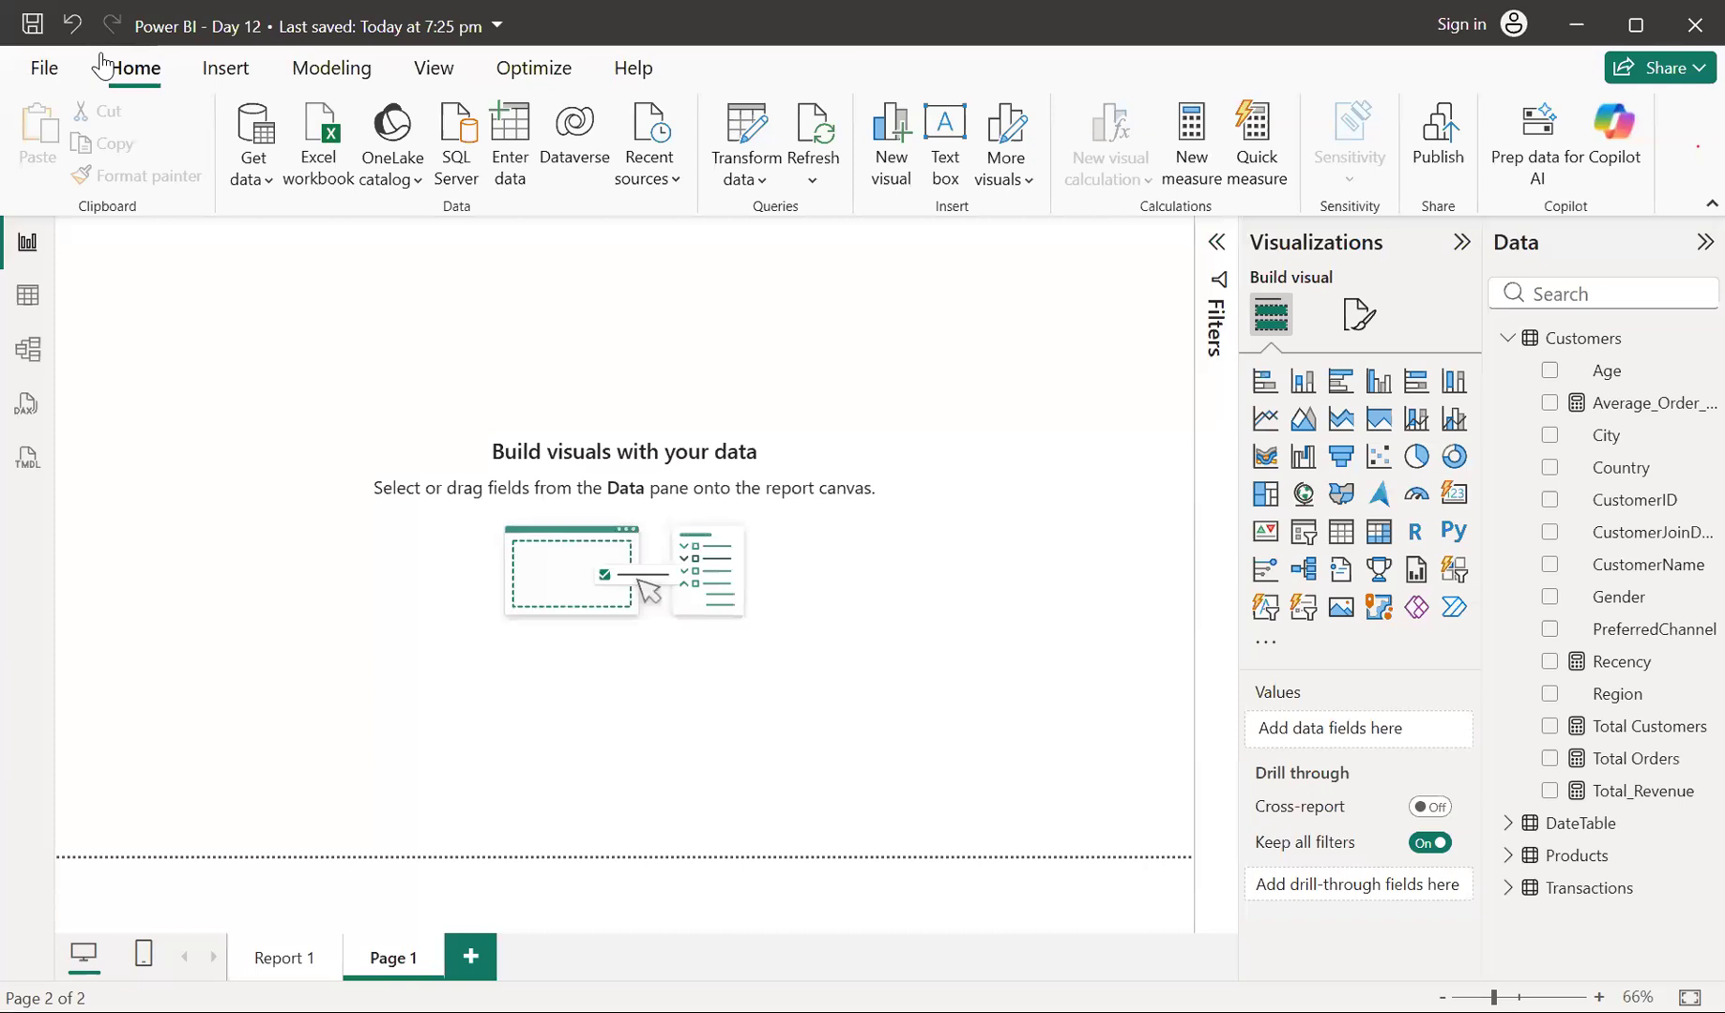
pyautogui.click(29, 298)
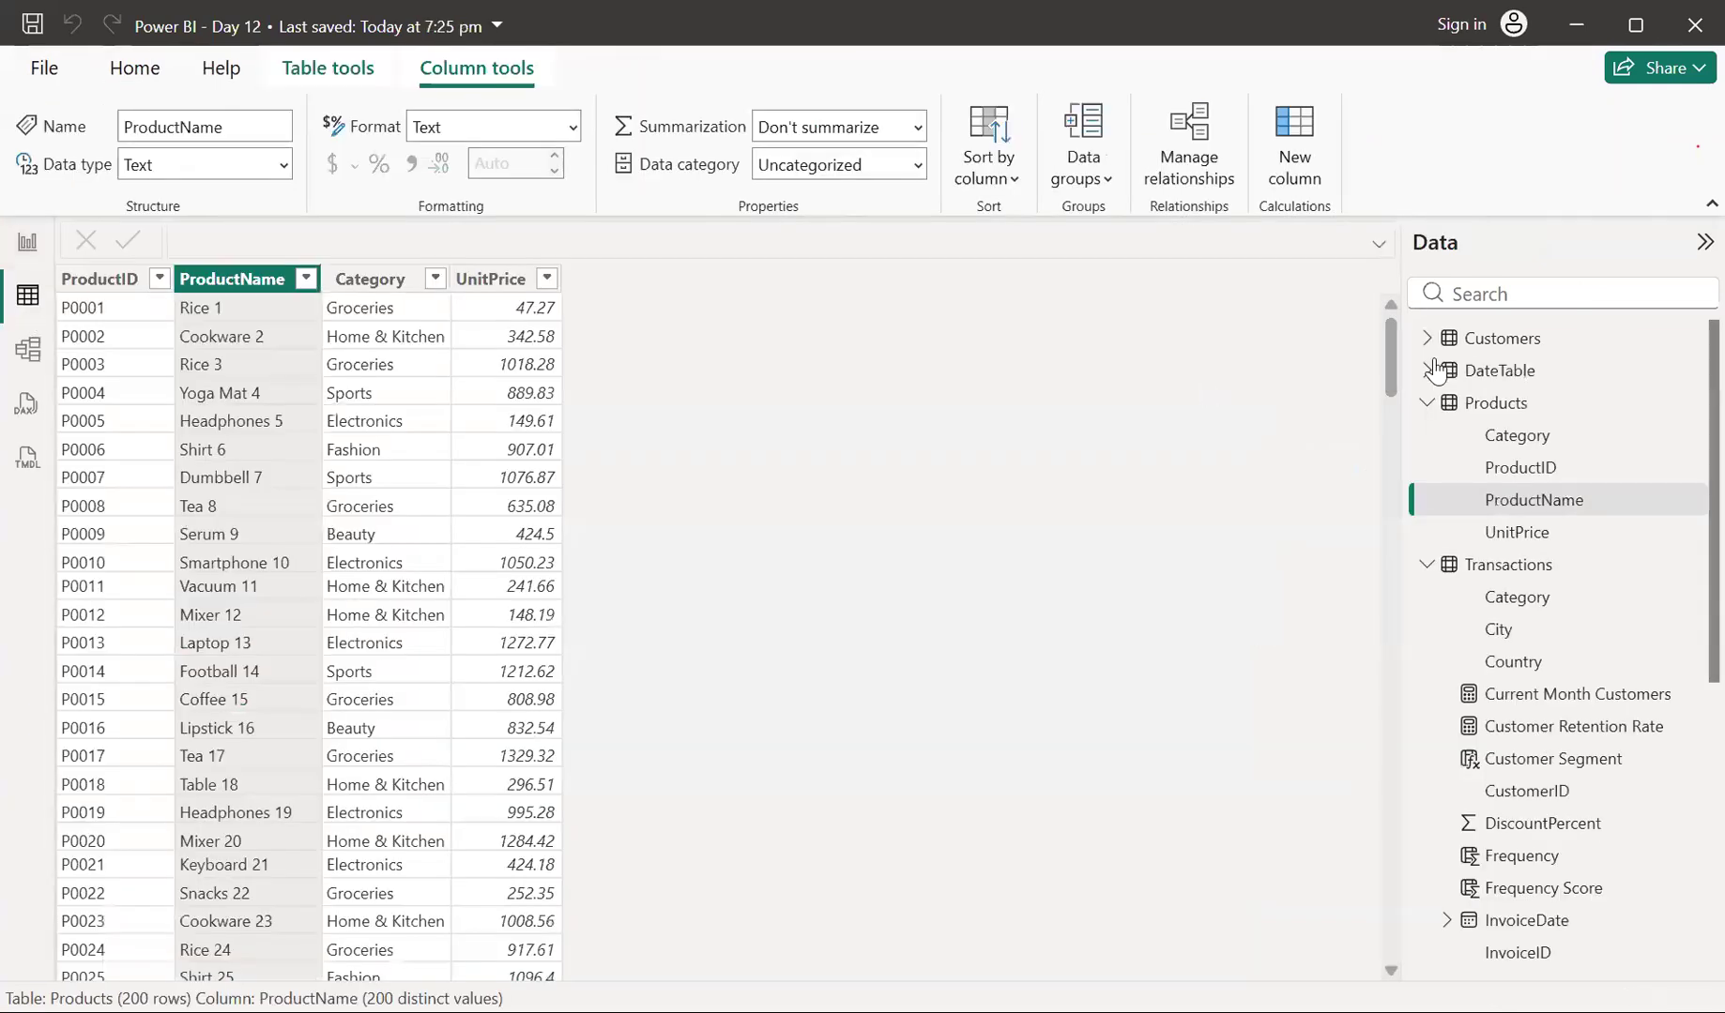
pyautogui.click(1497, 350)
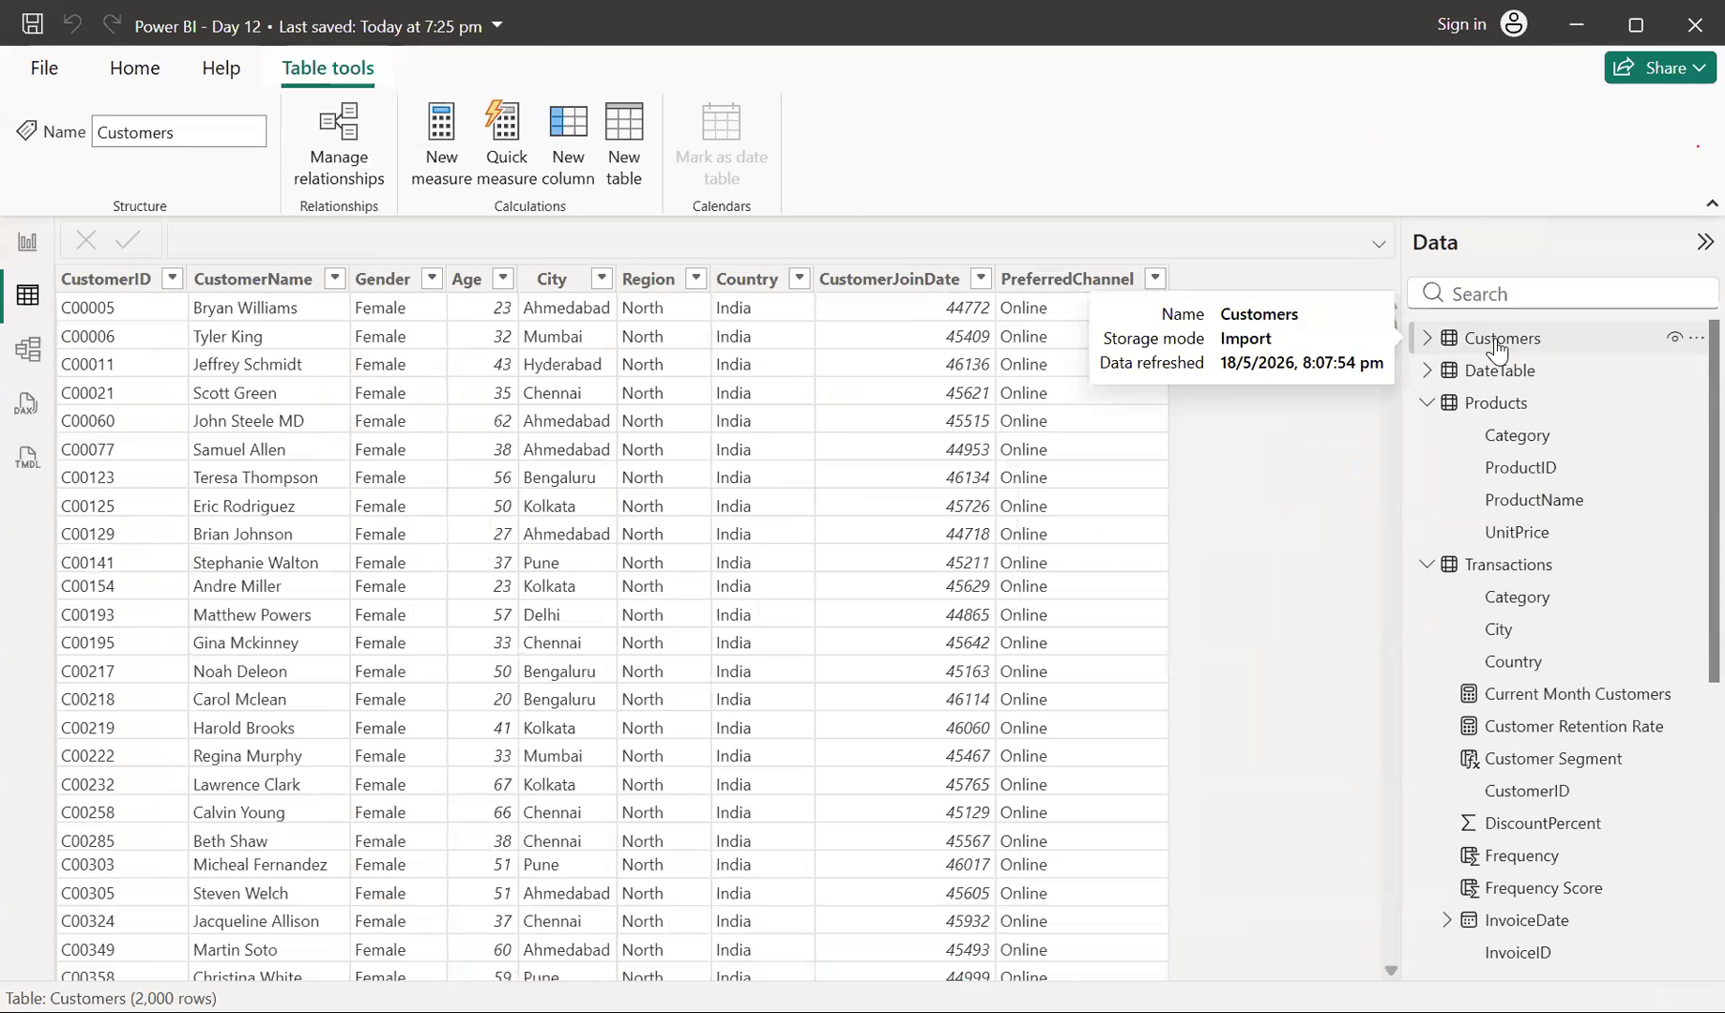
# Examine the distinct values in the Age and PreferredChannel columns of the Customers table
pyautogui.click(504, 279)
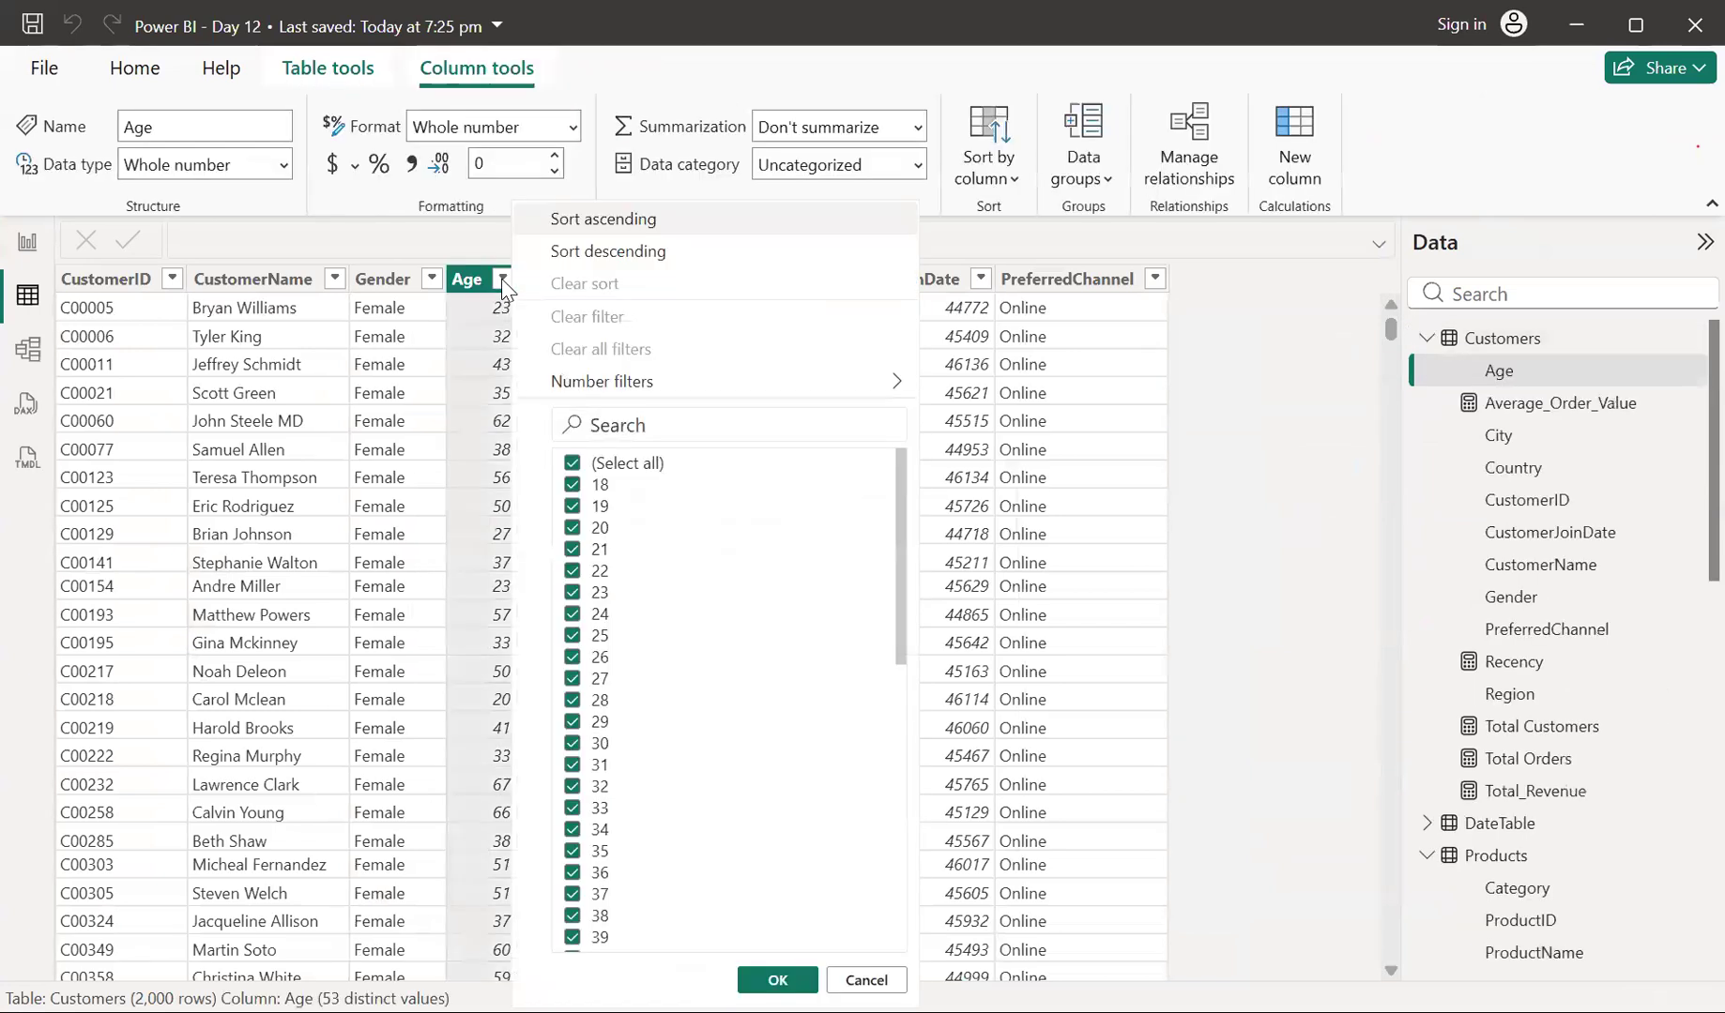
pyautogui.scroll(-5, 744, 754)
pyautogui.scroll(-1, 744, 754)
pyautogui.scroll(6, 744, 753)
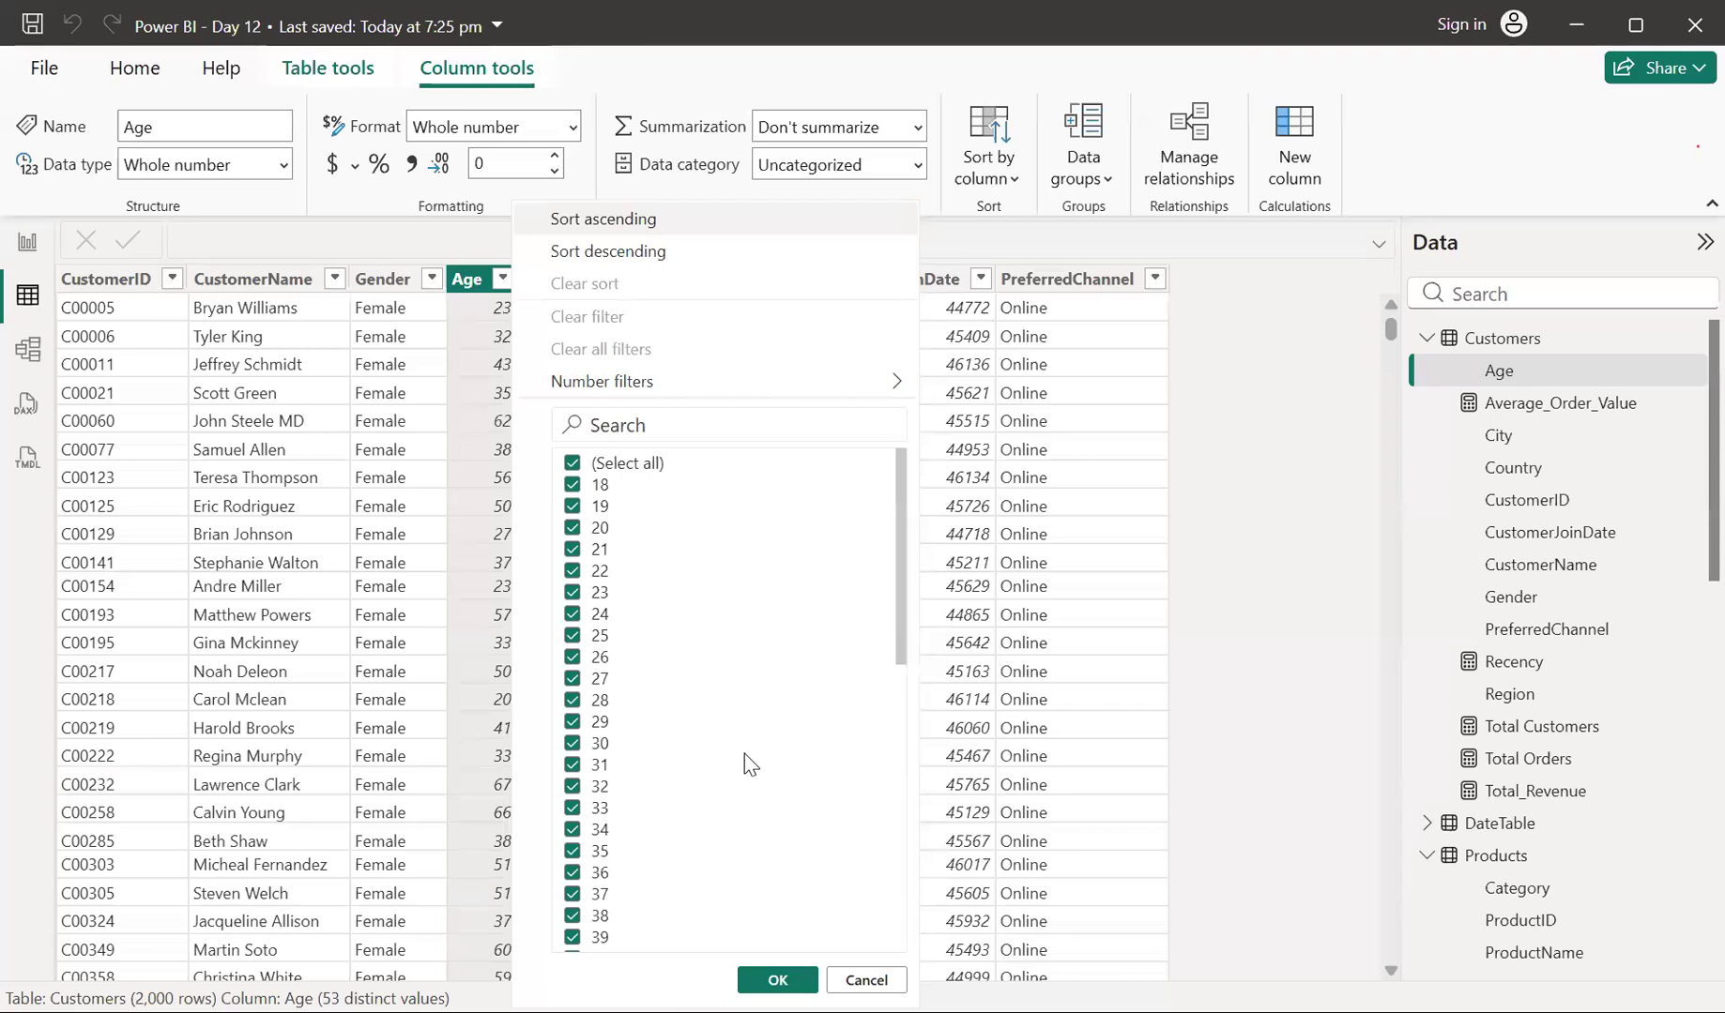
pyautogui.click(1155, 279)
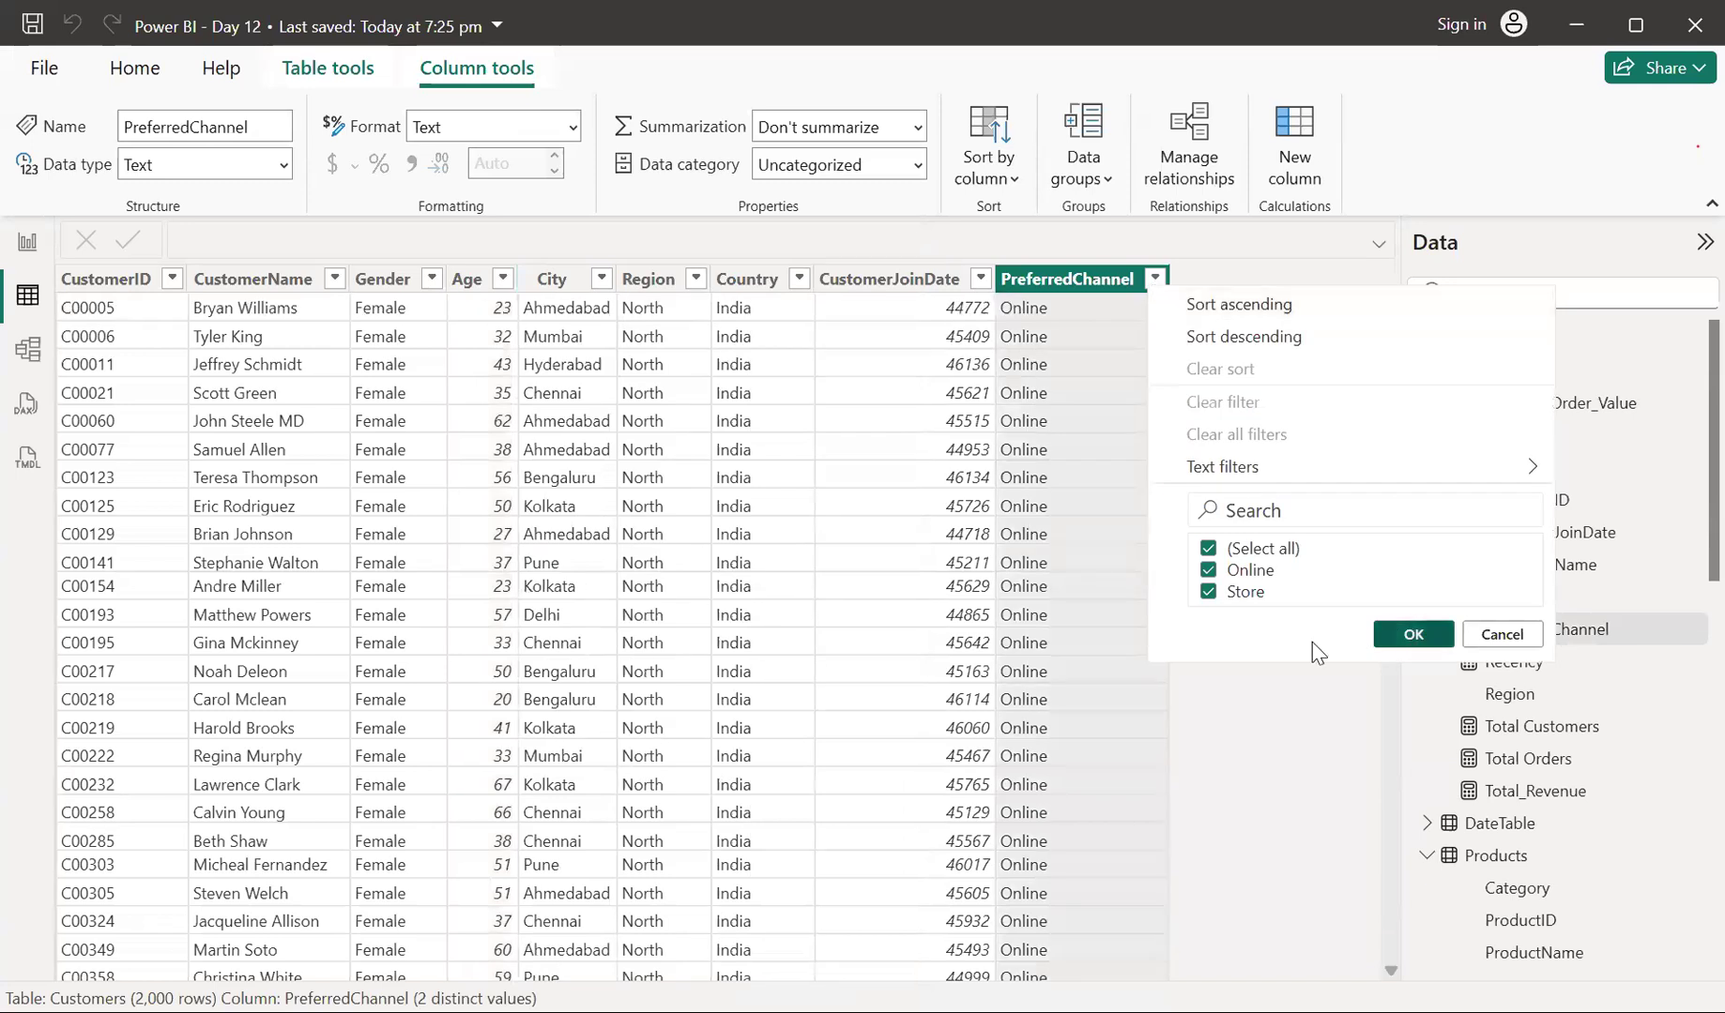
# Close the PreferredChannel filter list and examine the range of values in the Age column's filter list
pyautogui.click(1382, 636)
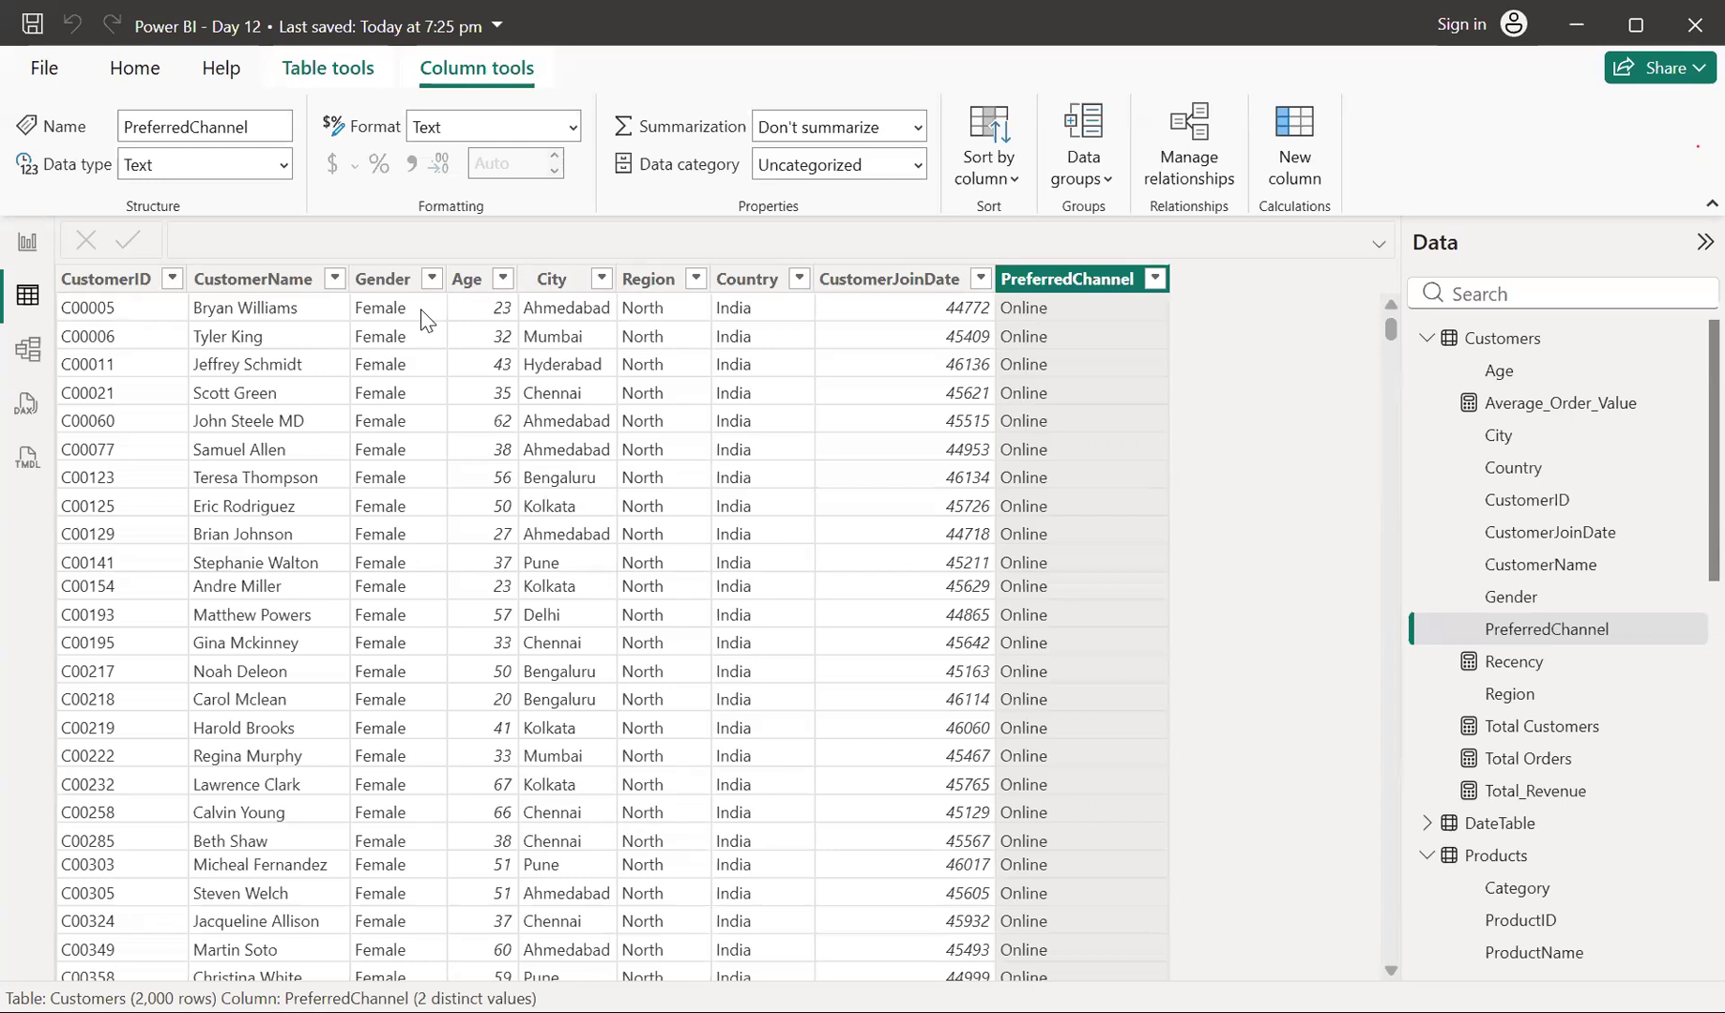
pyautogui.click(503, 279)
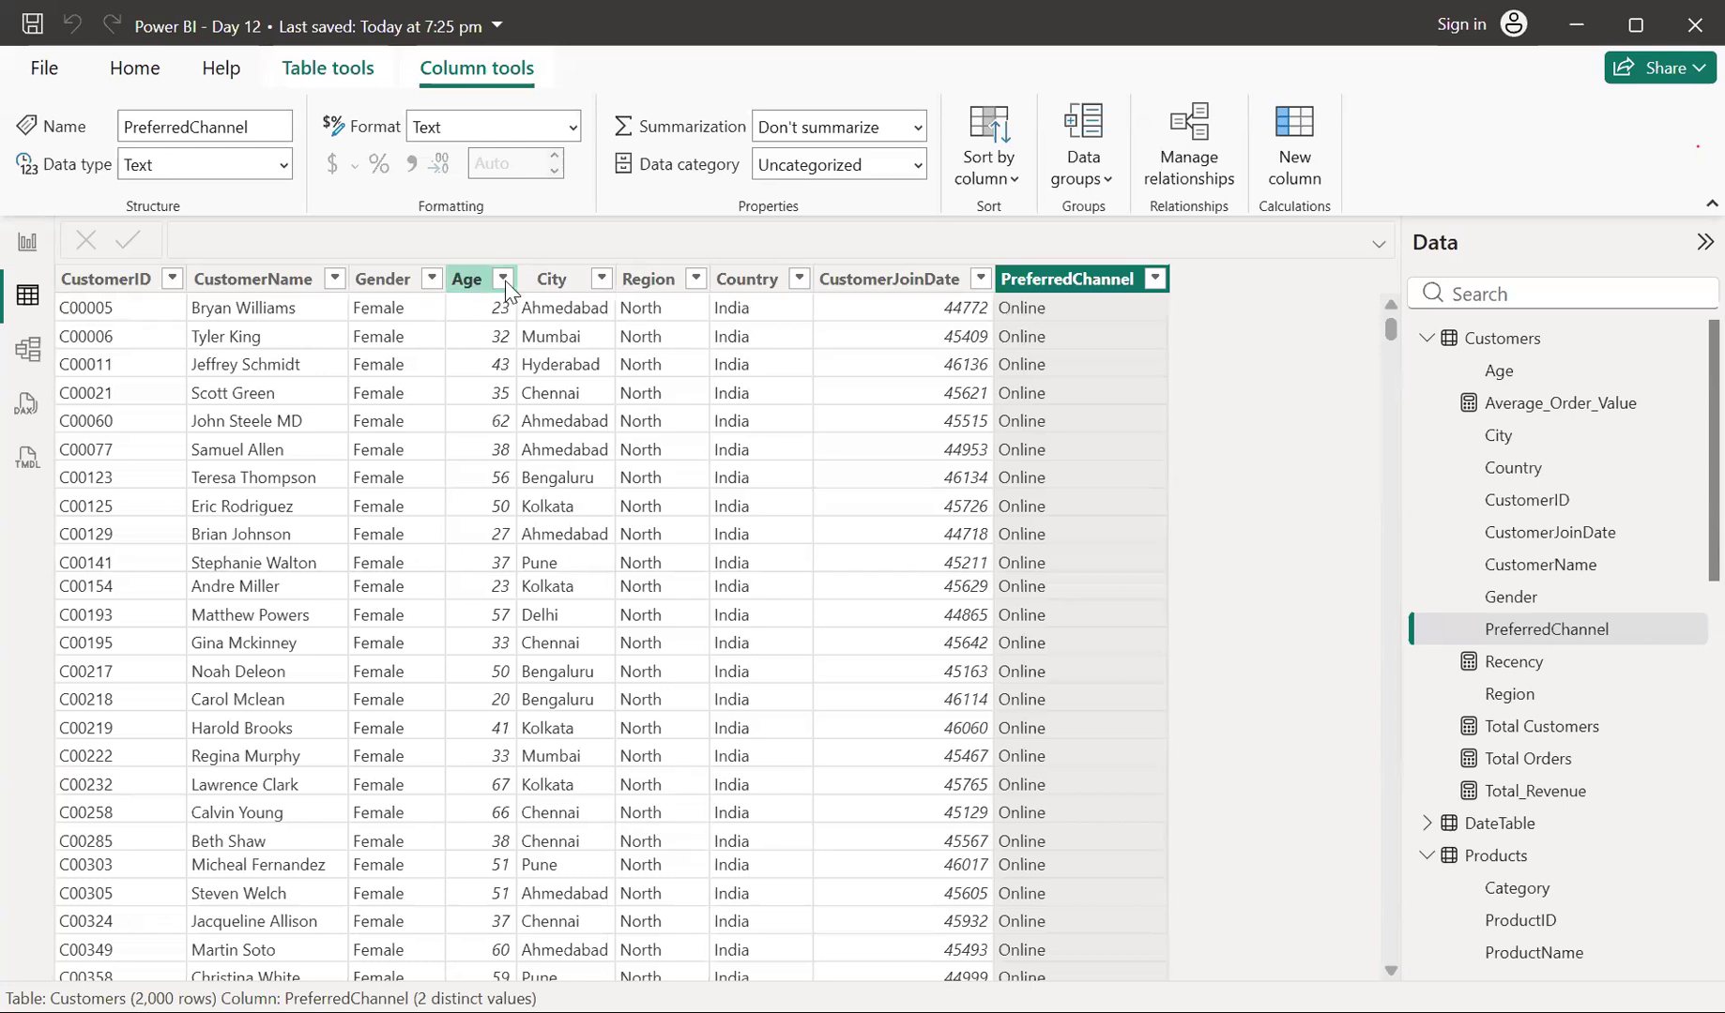
pyautogui.click(504, 280)
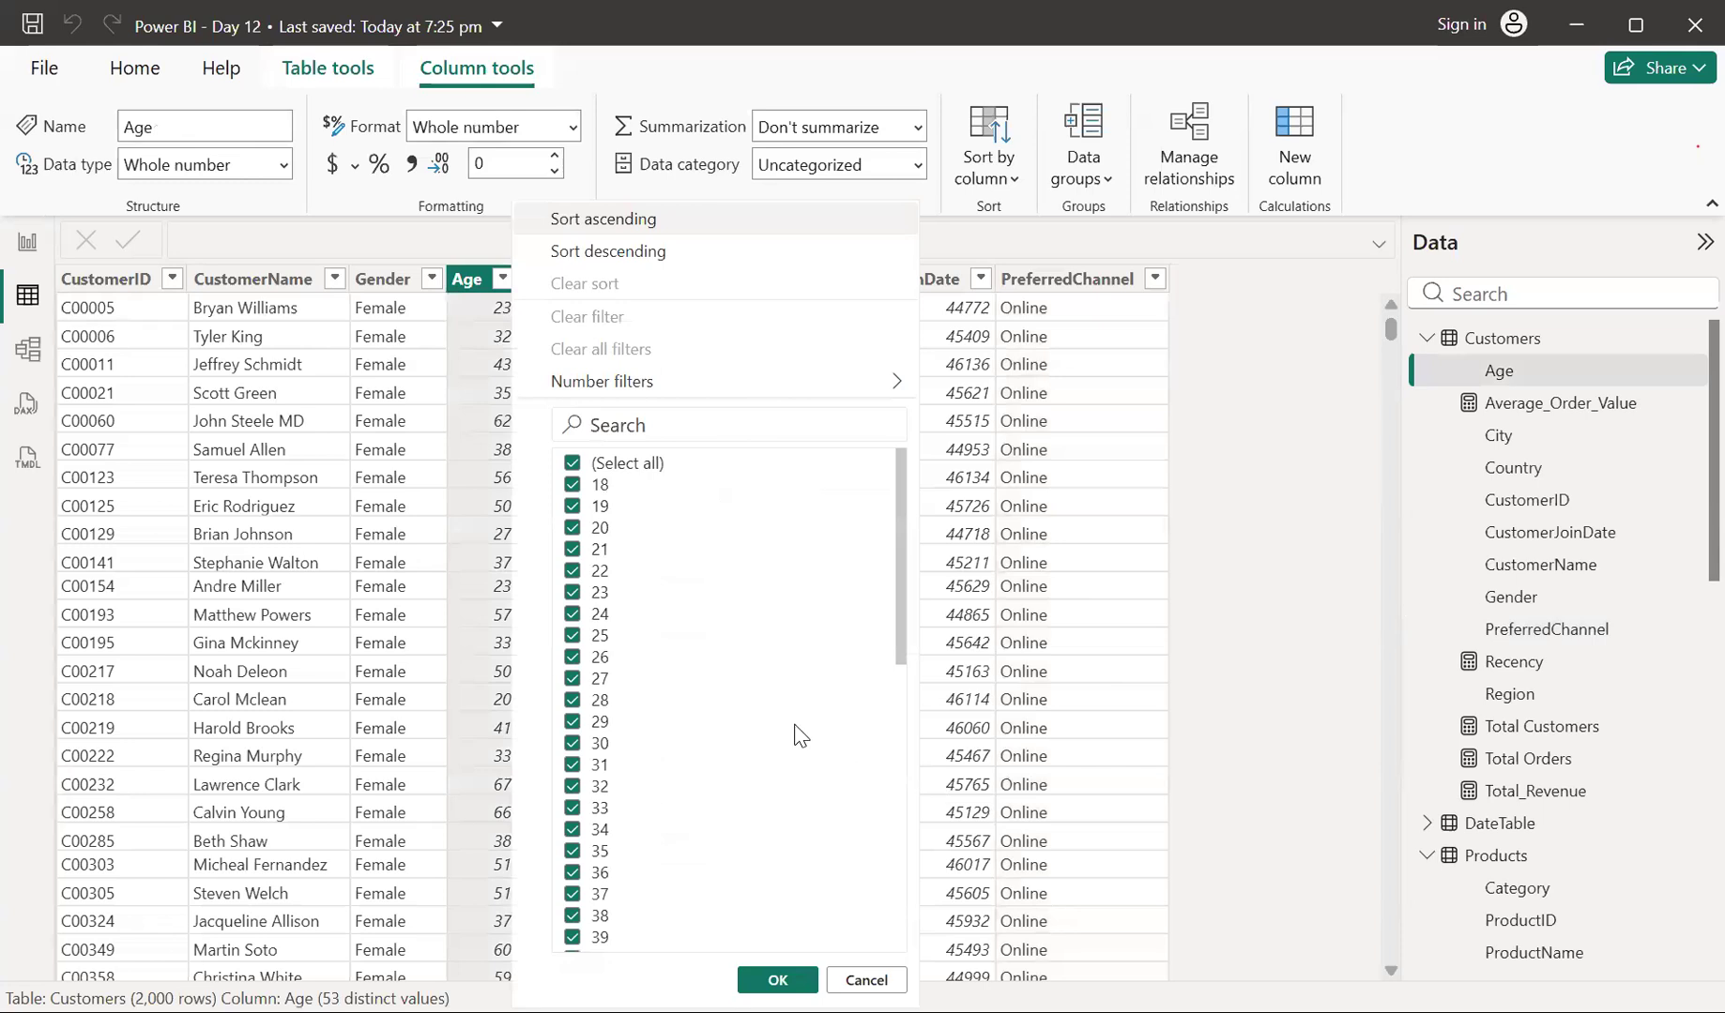
pyautogui.scroll(-5, 797, 734)
pyautogui.scroll(4, 797, 733)
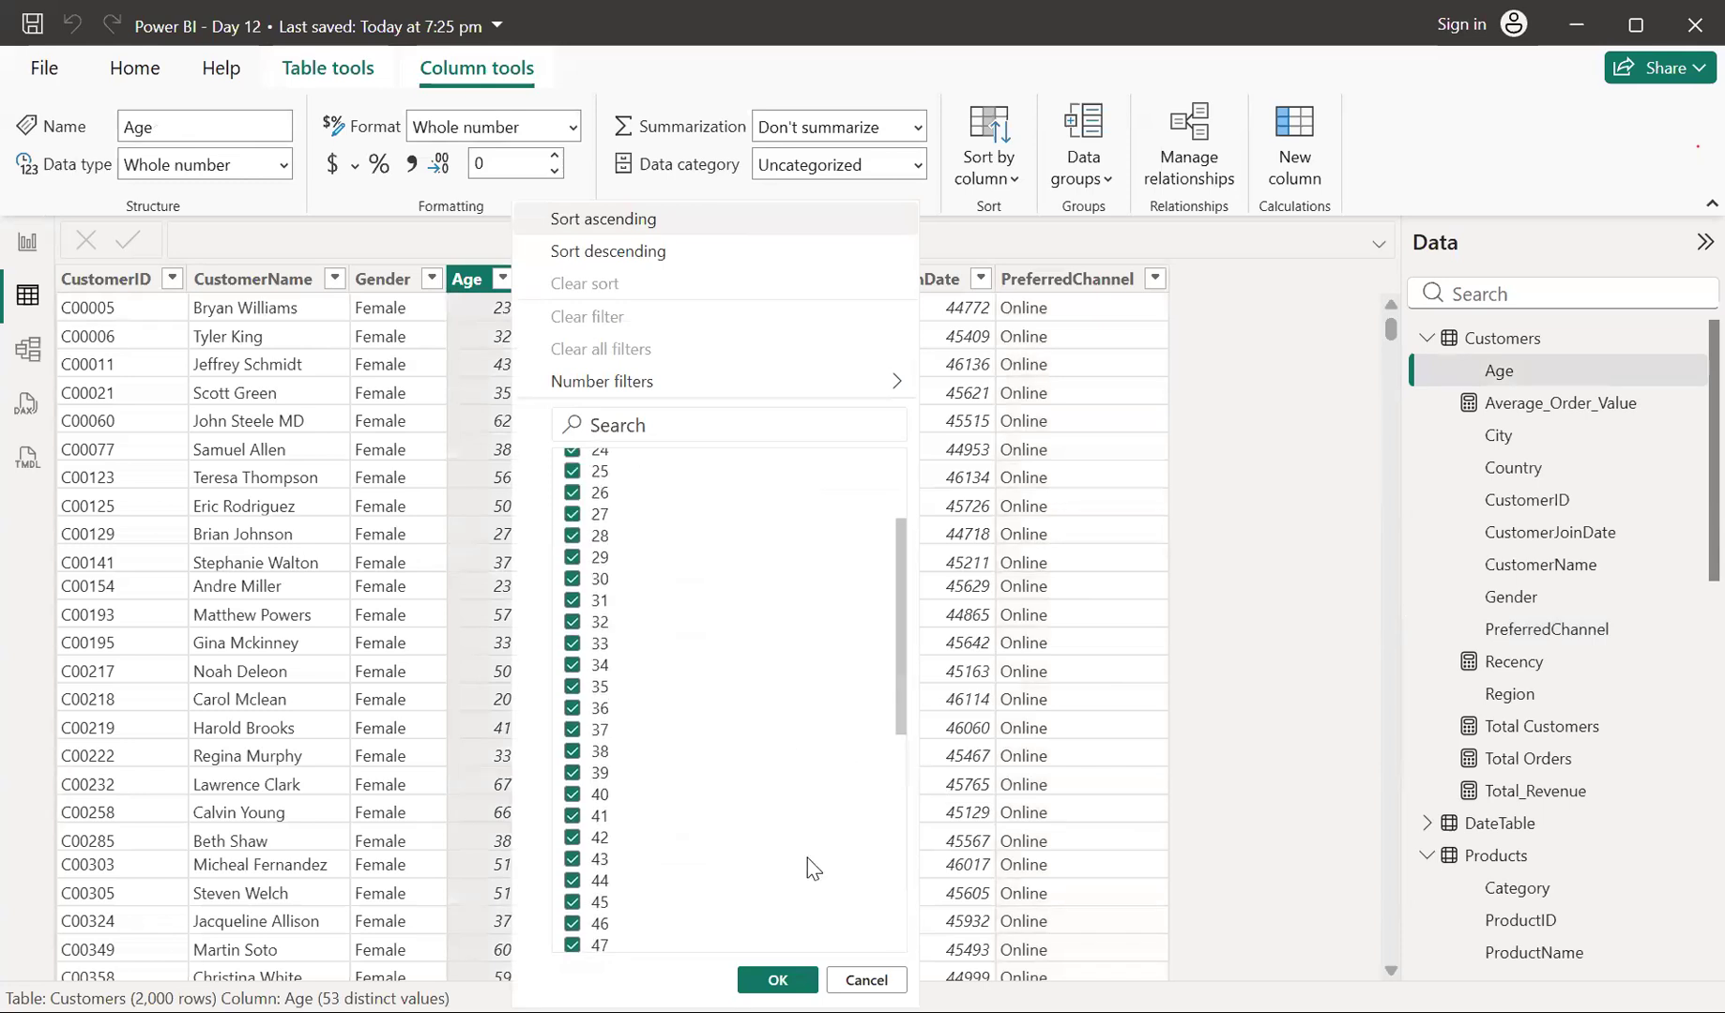
pyautogui.click(865, 980)
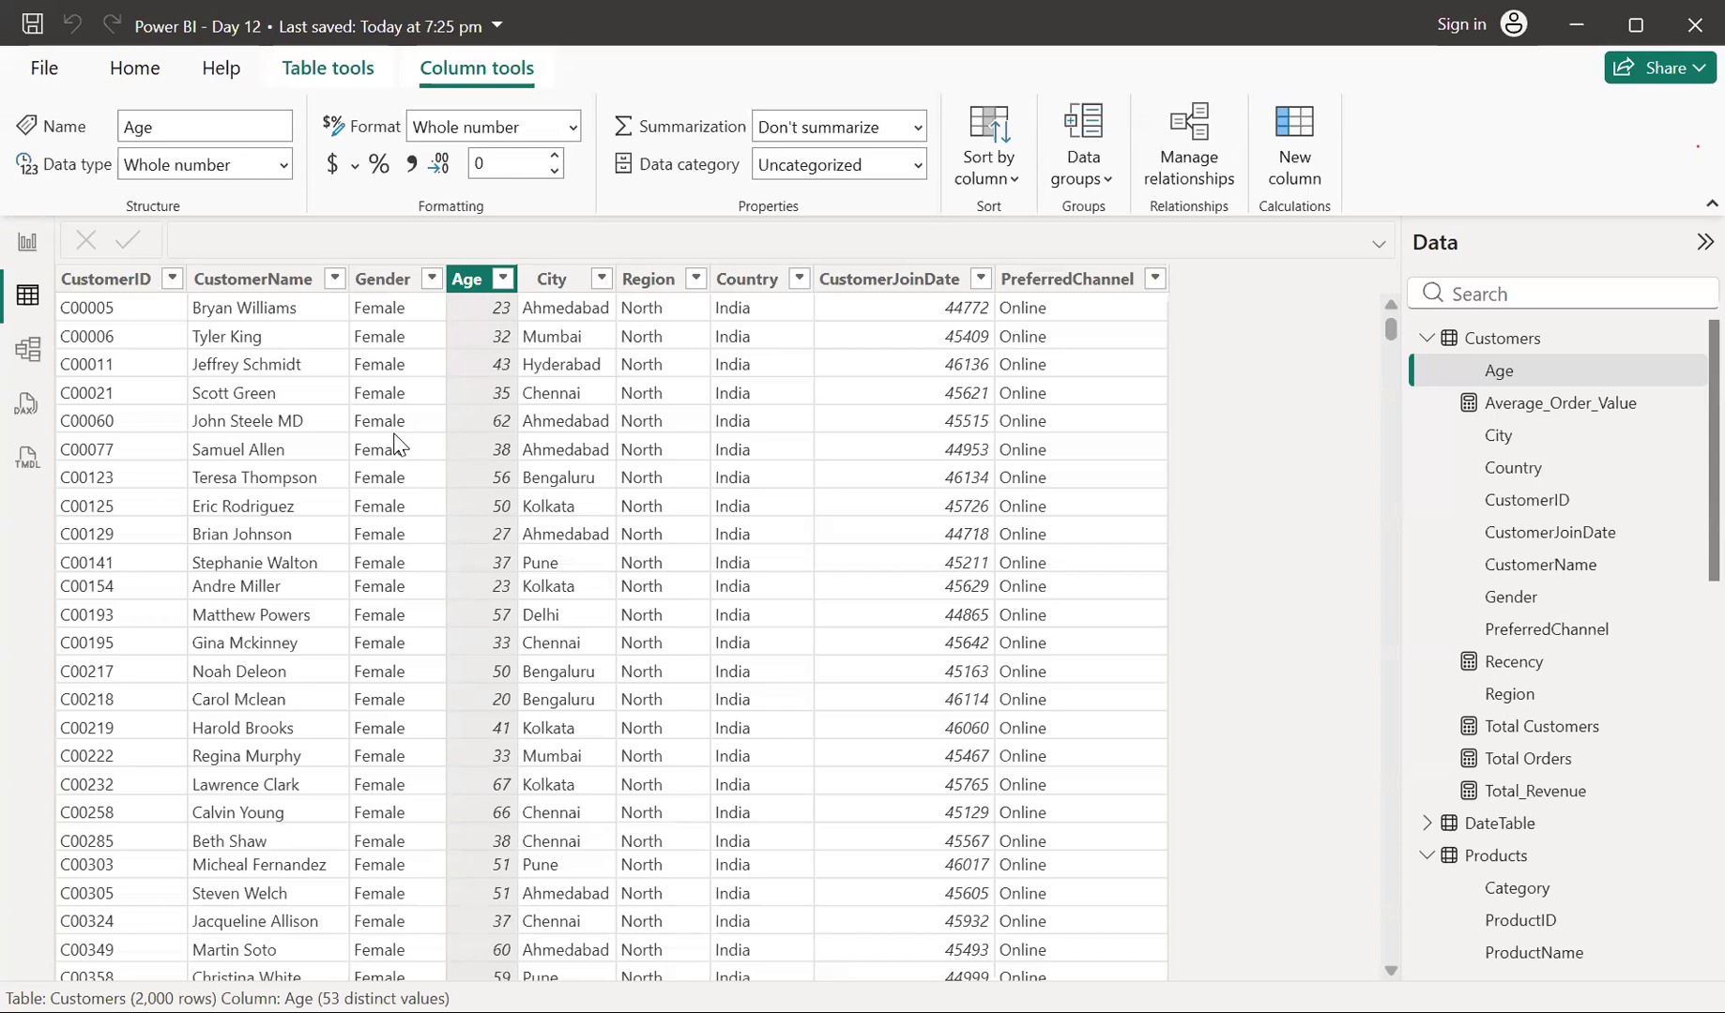
# Add a calculated column to the Customers table and begin its formula as Age Group = SWITCH(TRUE(),
pyautogui.click(1291, 158)
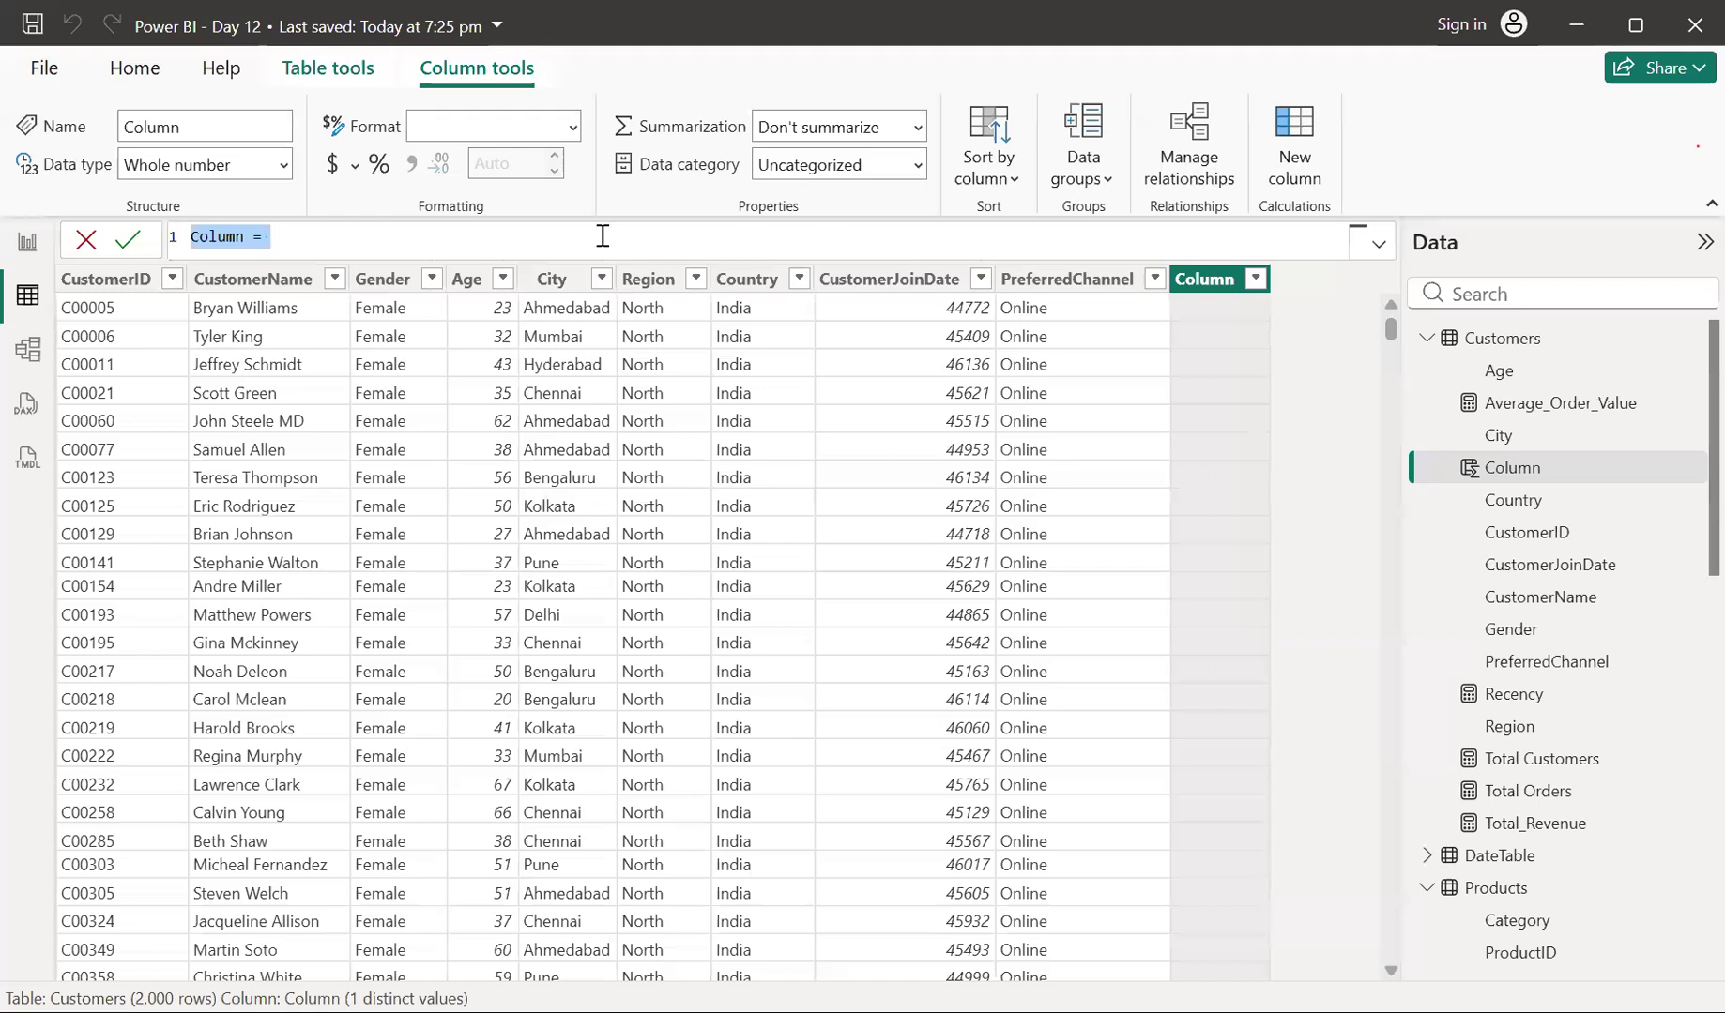
pyautogui.scroll(4, 607, 244)
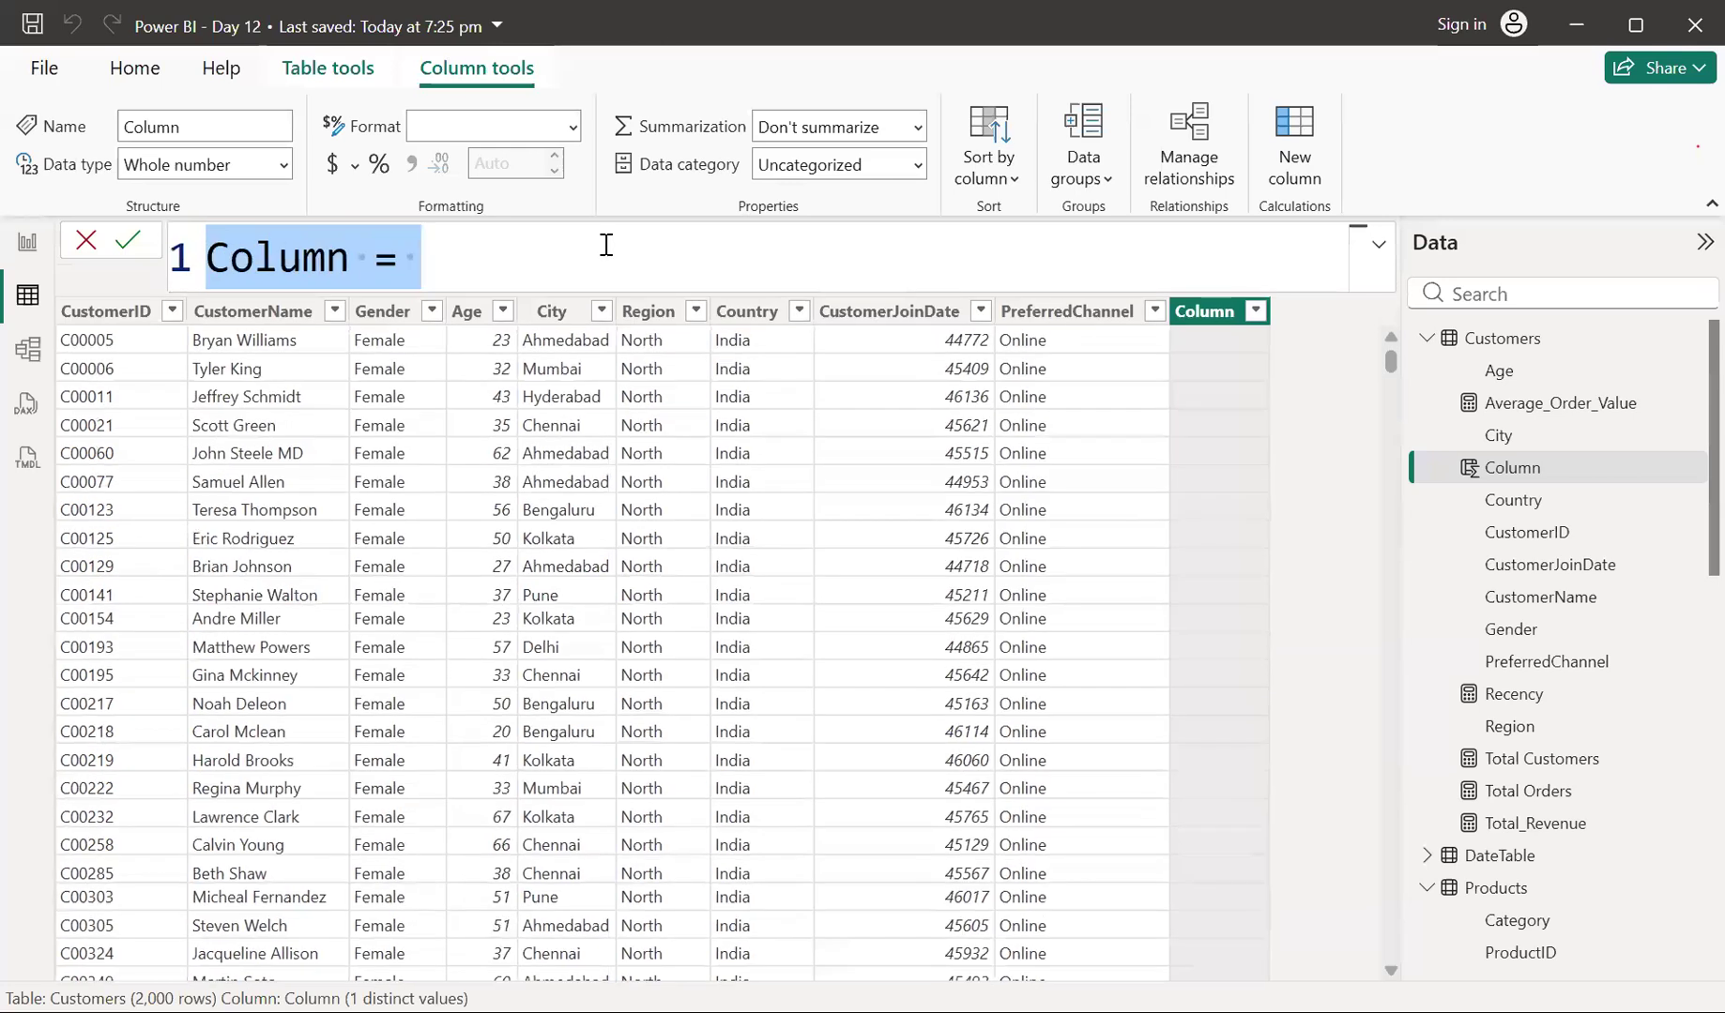
pyautogui.write('Age')
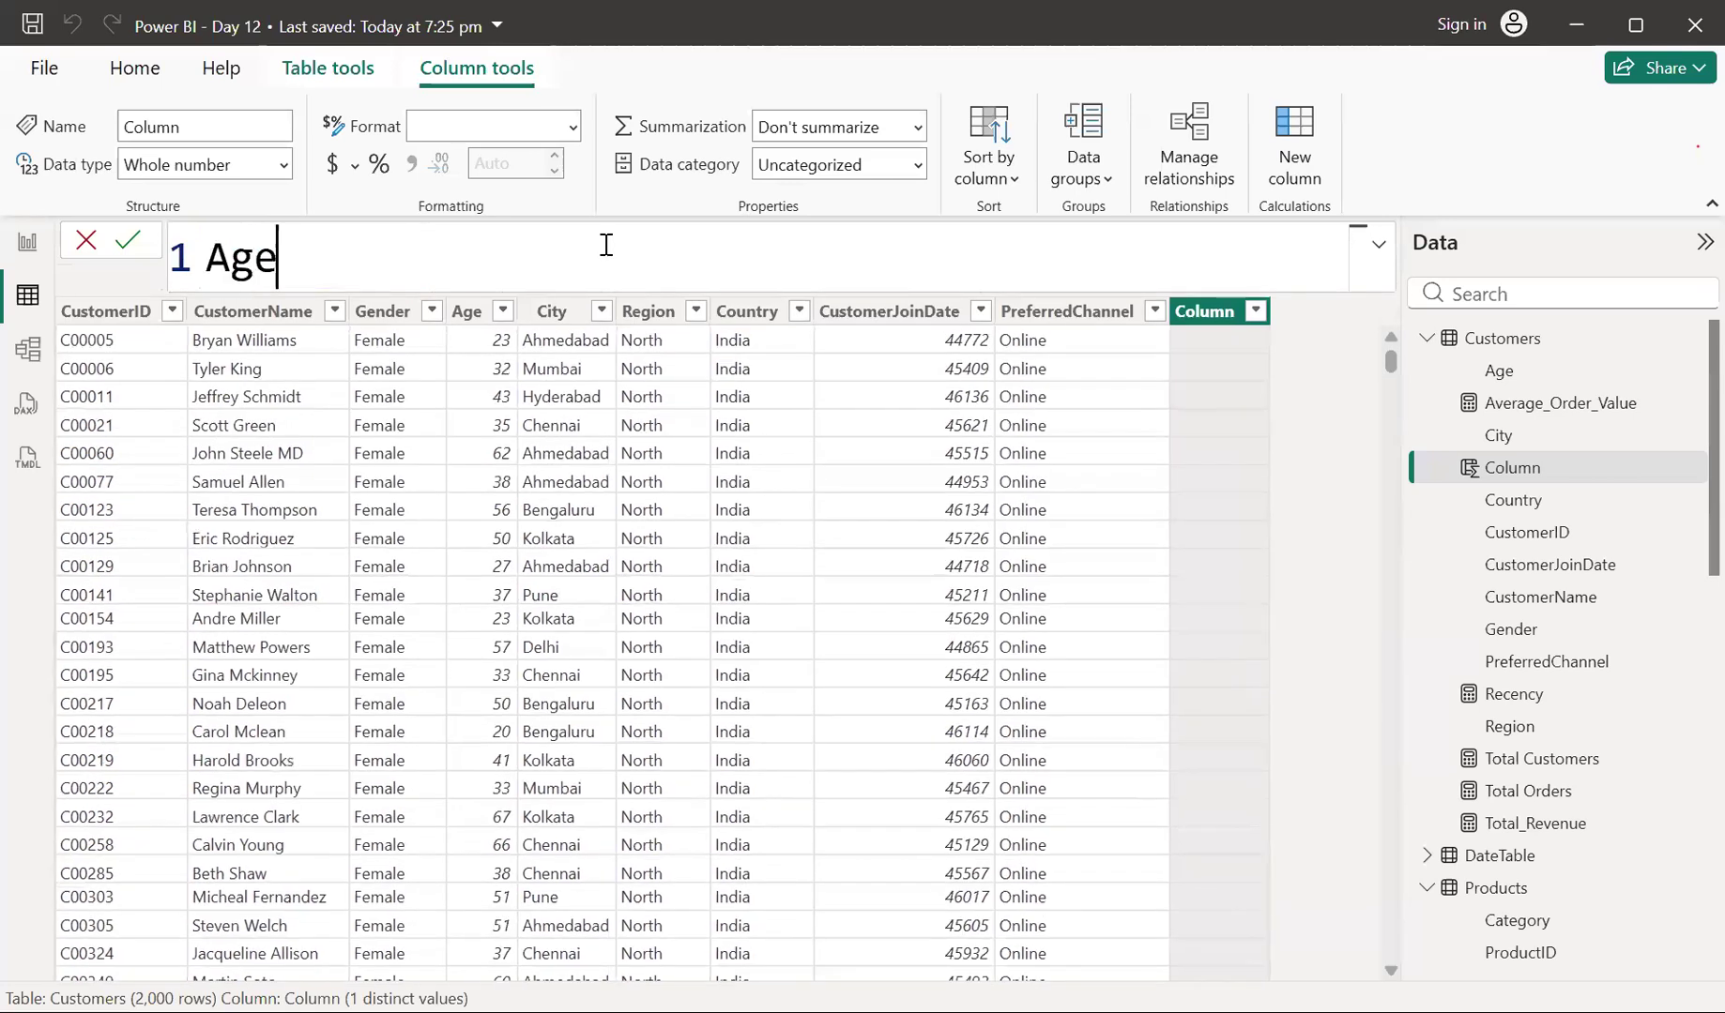
pyautogui.write(' Group = ')
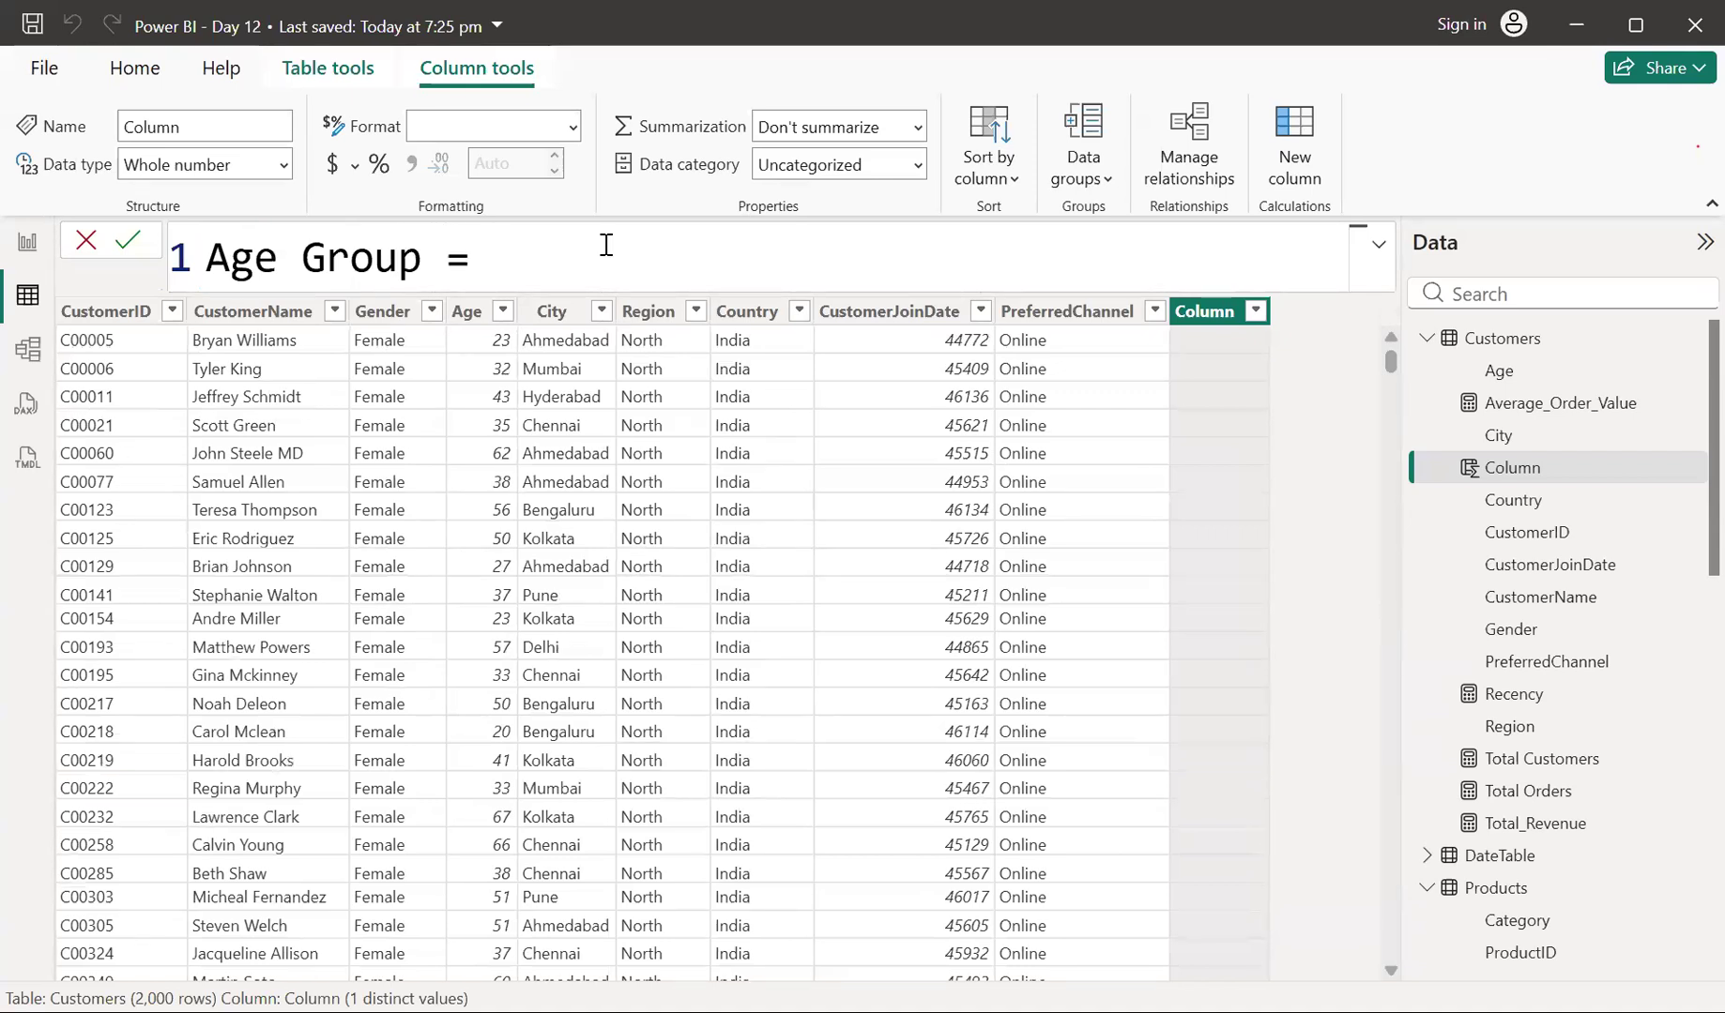
pyautogui.write('Sw')
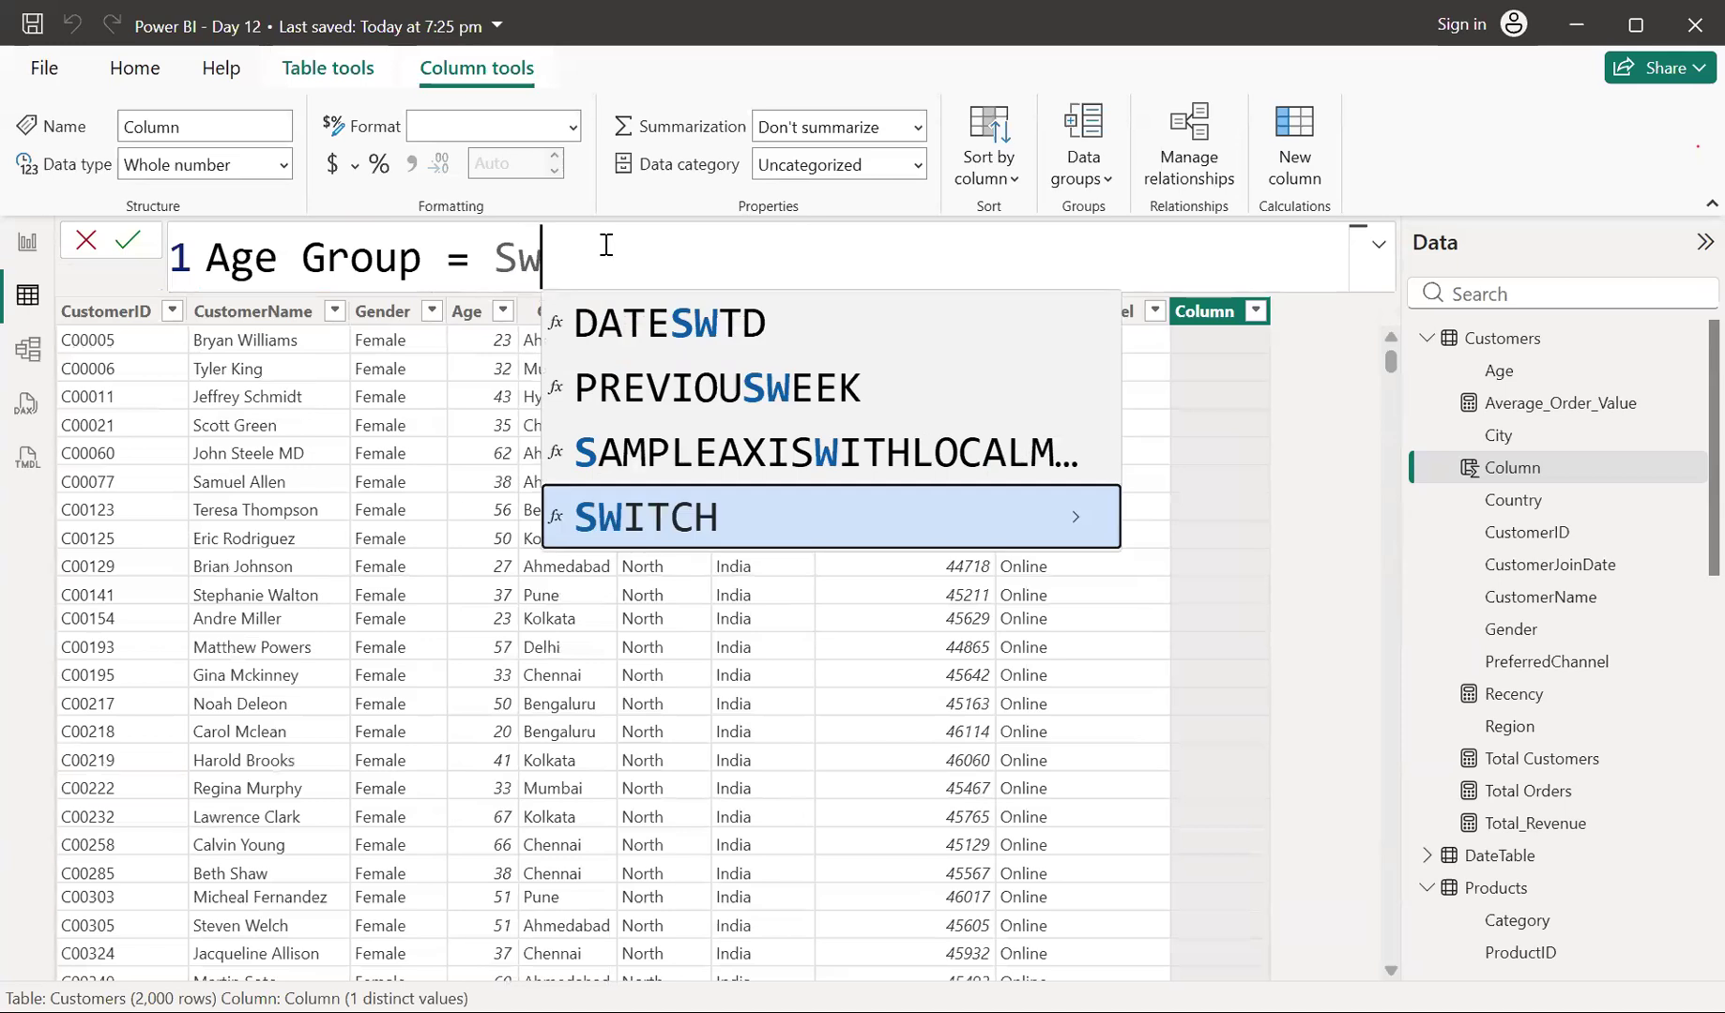
pyautogui.press('Tab')
pyautogui.write('tr')
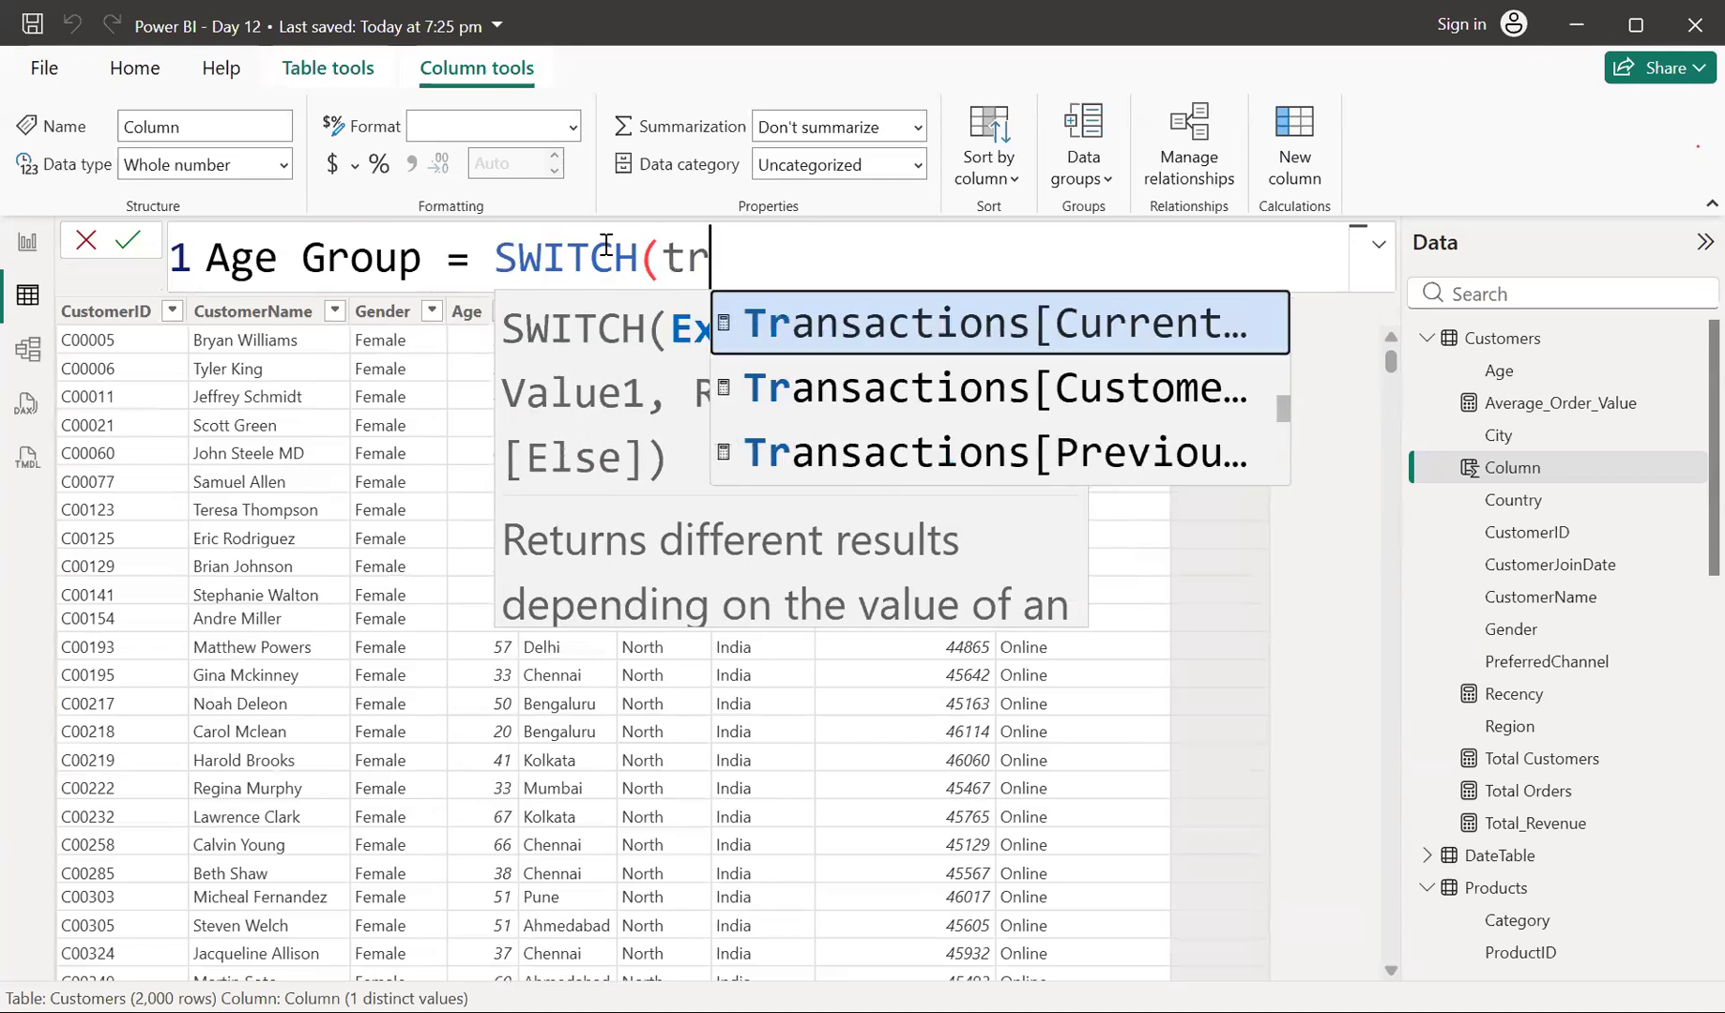
pyautogui.write('u')
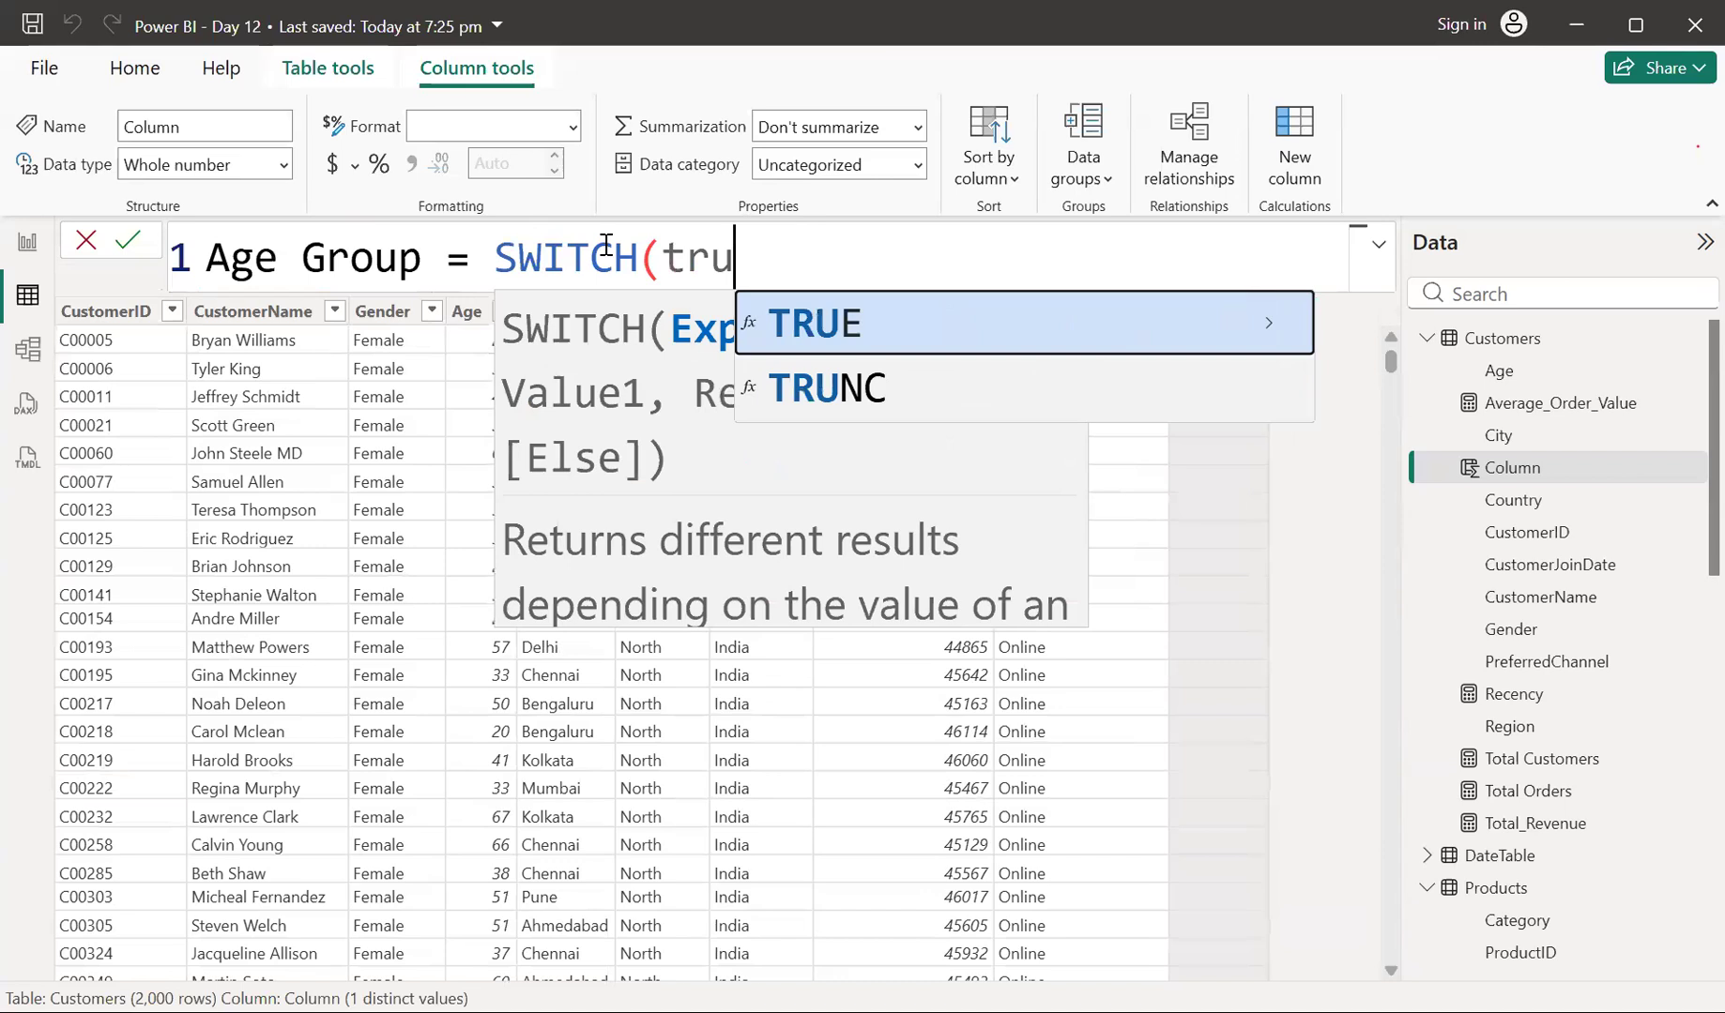
pyautogui.press('Tab')
pyautogui.write(',')
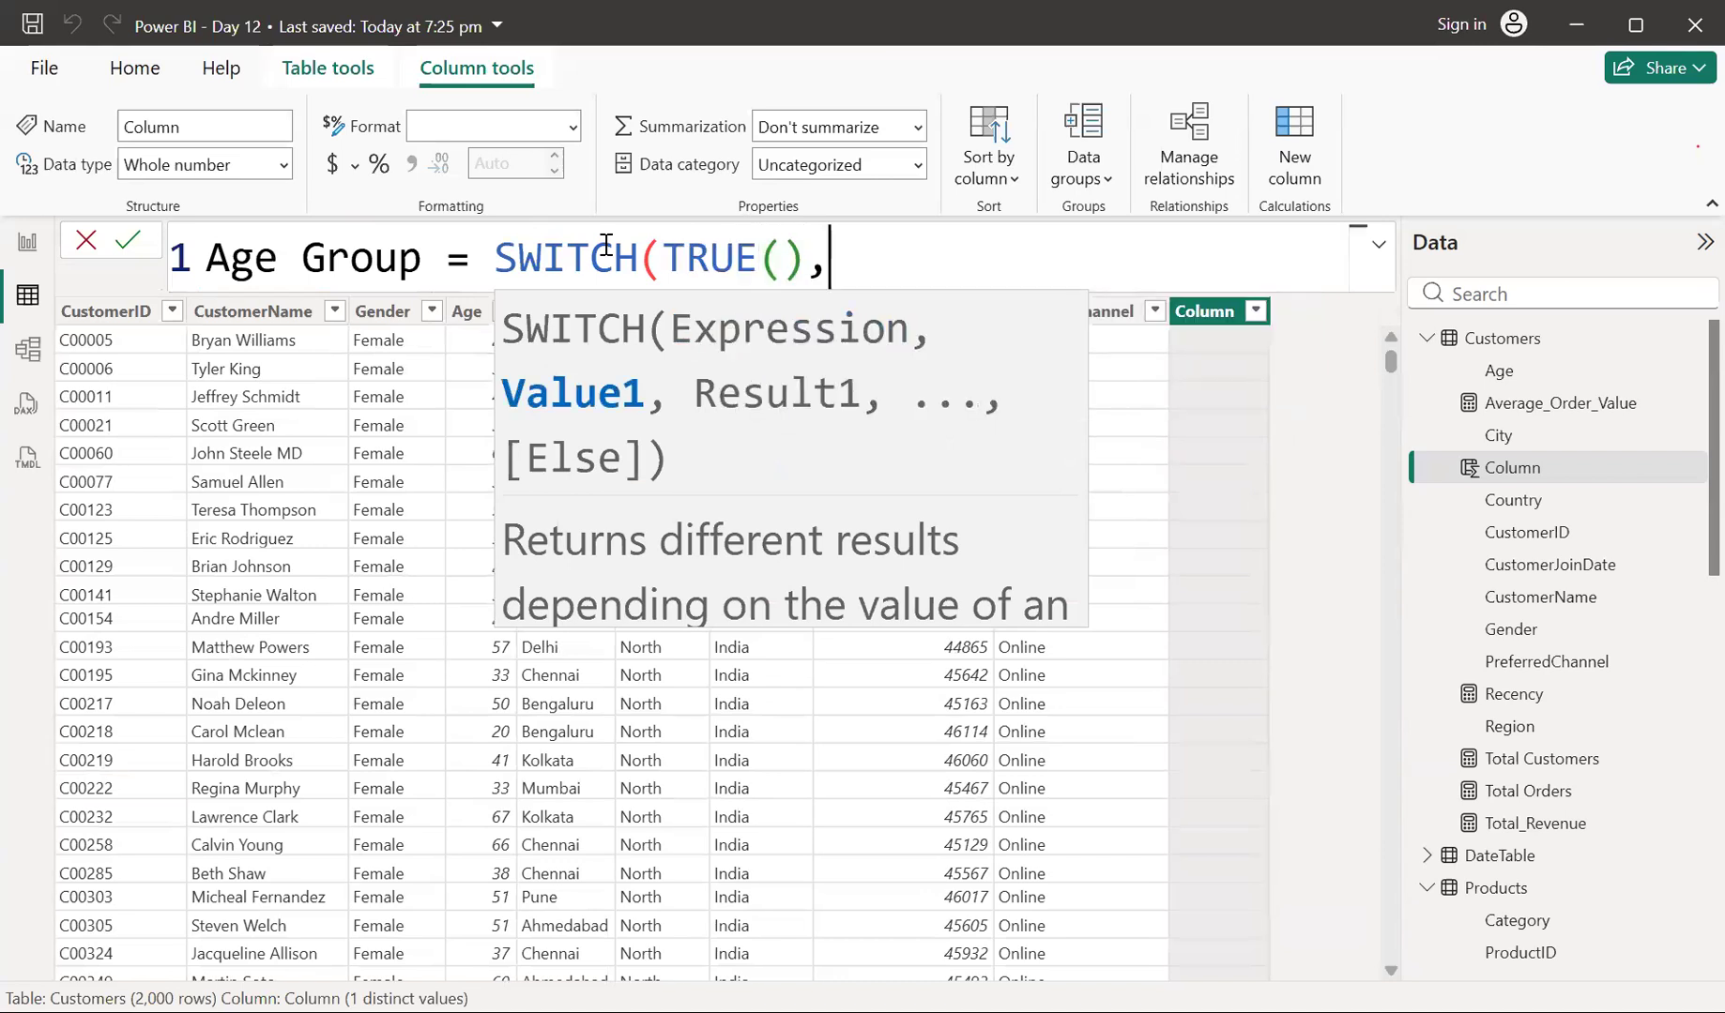
pyautogui.hotkey('shift', 'Return')
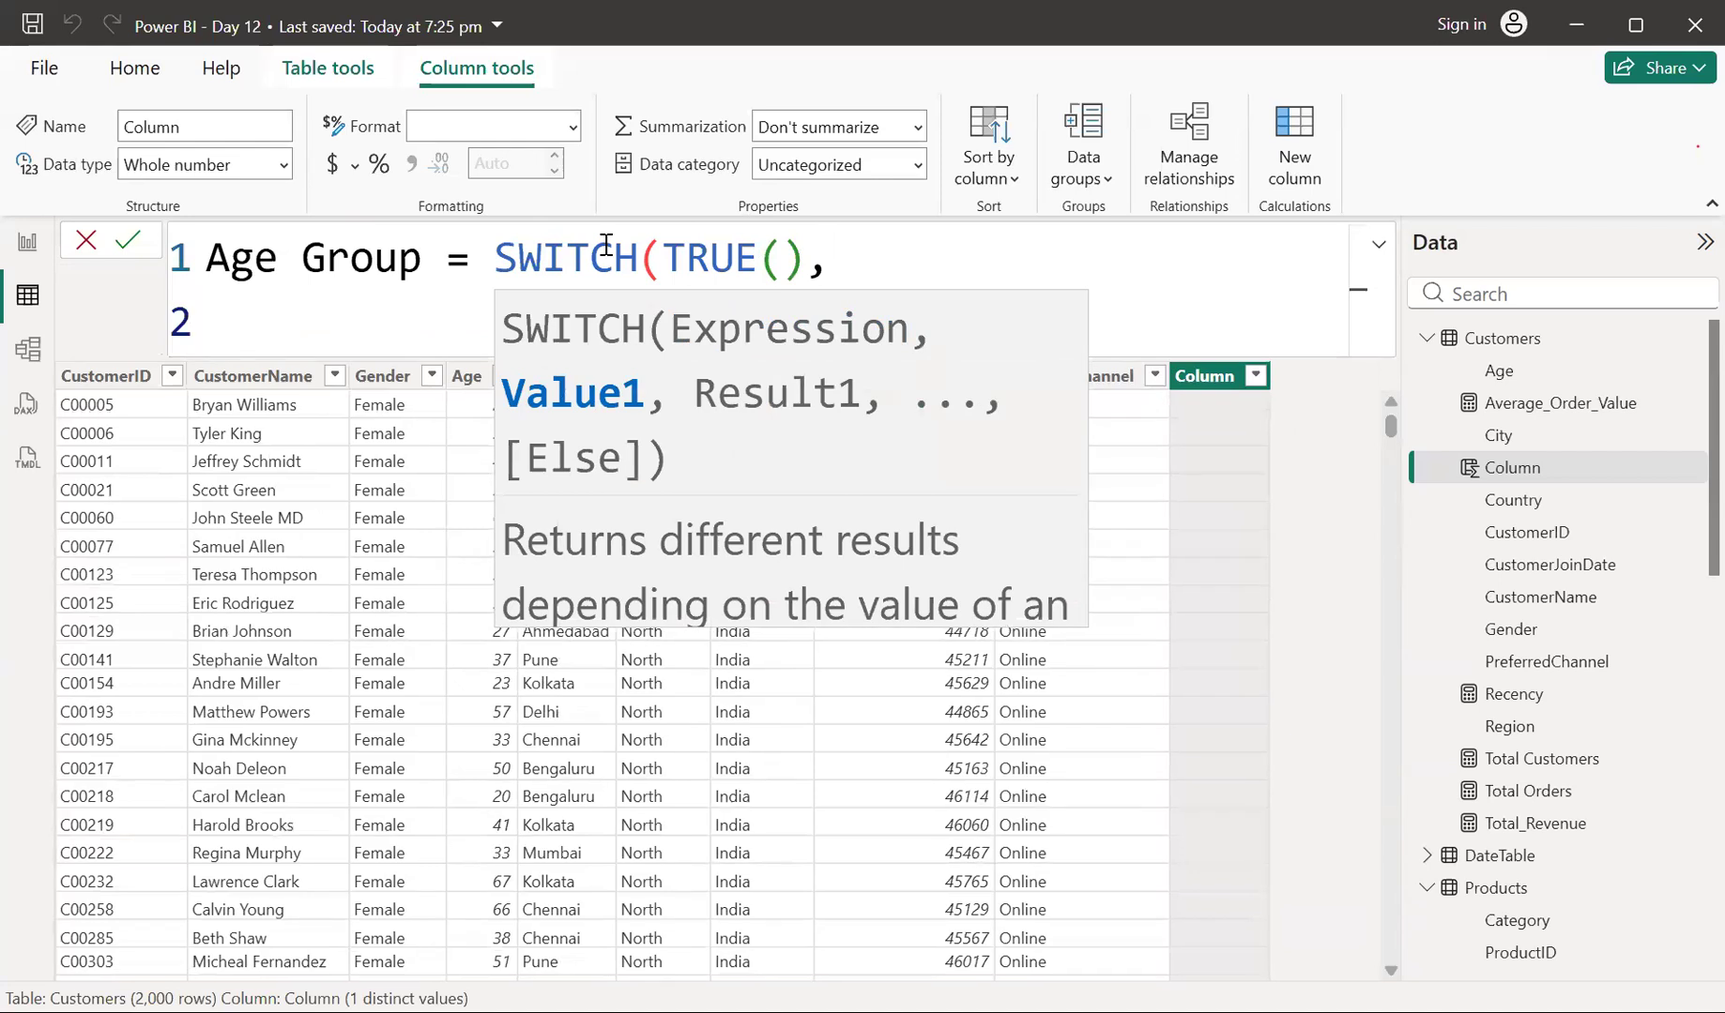
# Add the first SWITCH condition, Customers[Age] <= 30, returning "18-30", on its own formula line
pyautogui.write('Ag')
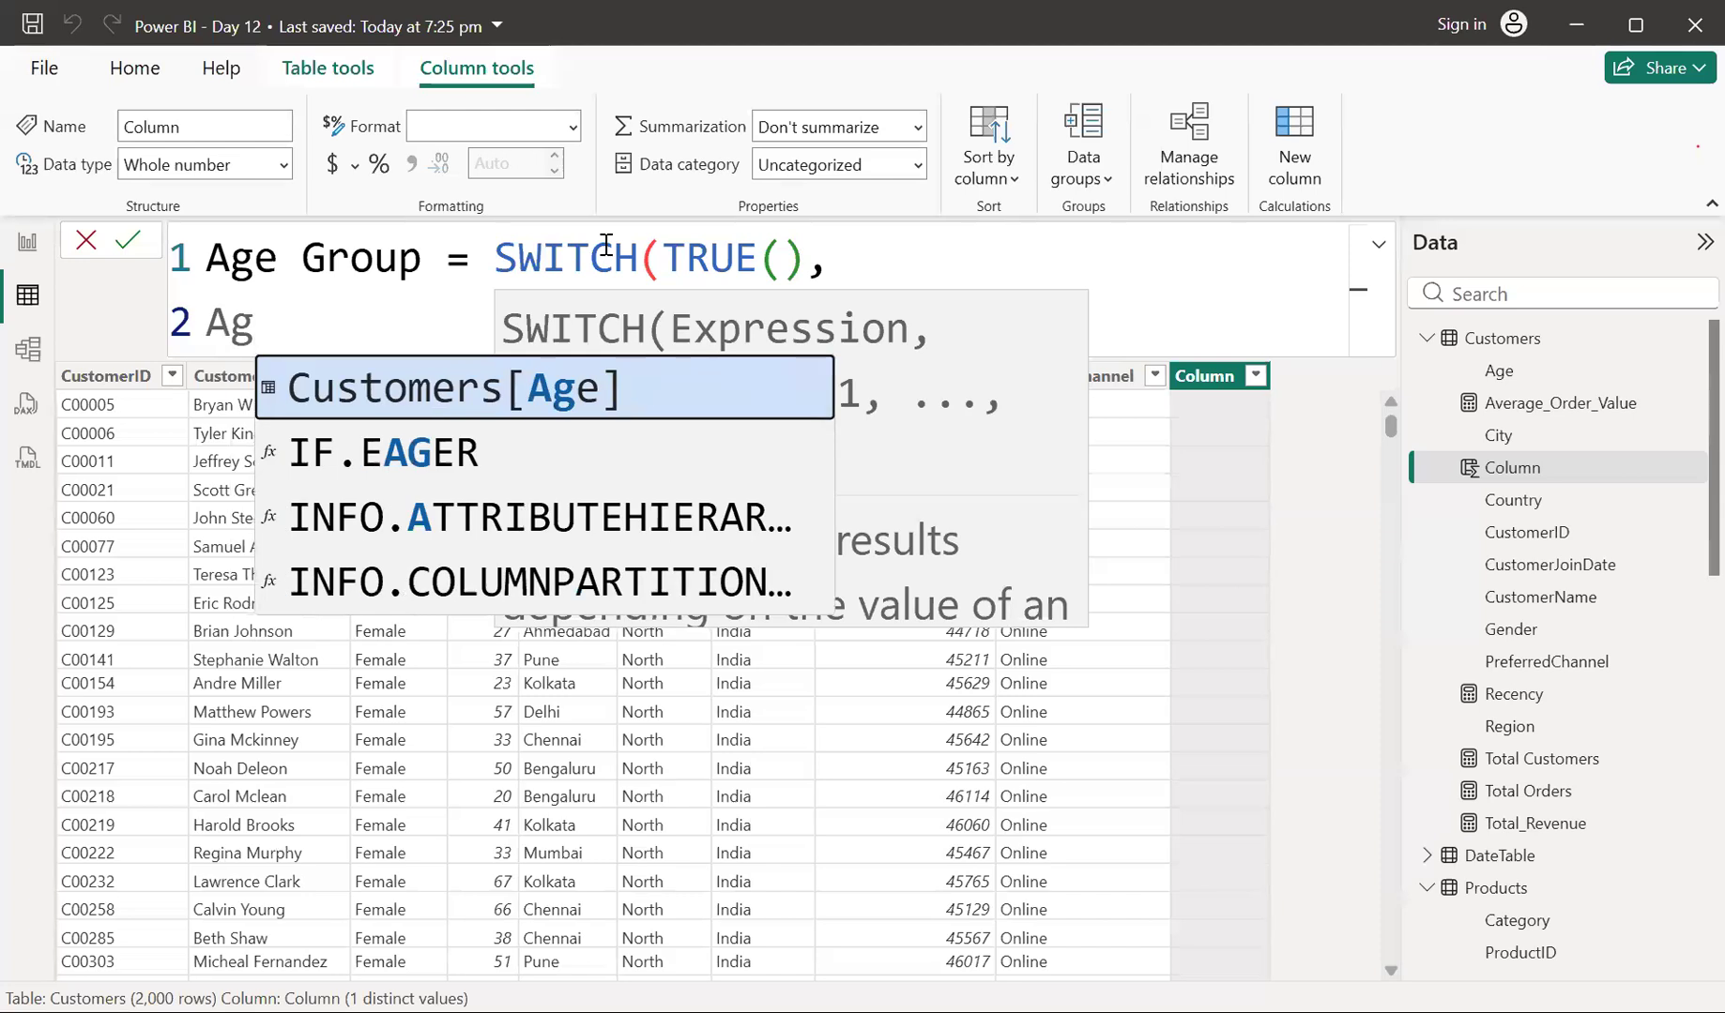
pyautogui.press('Tab')
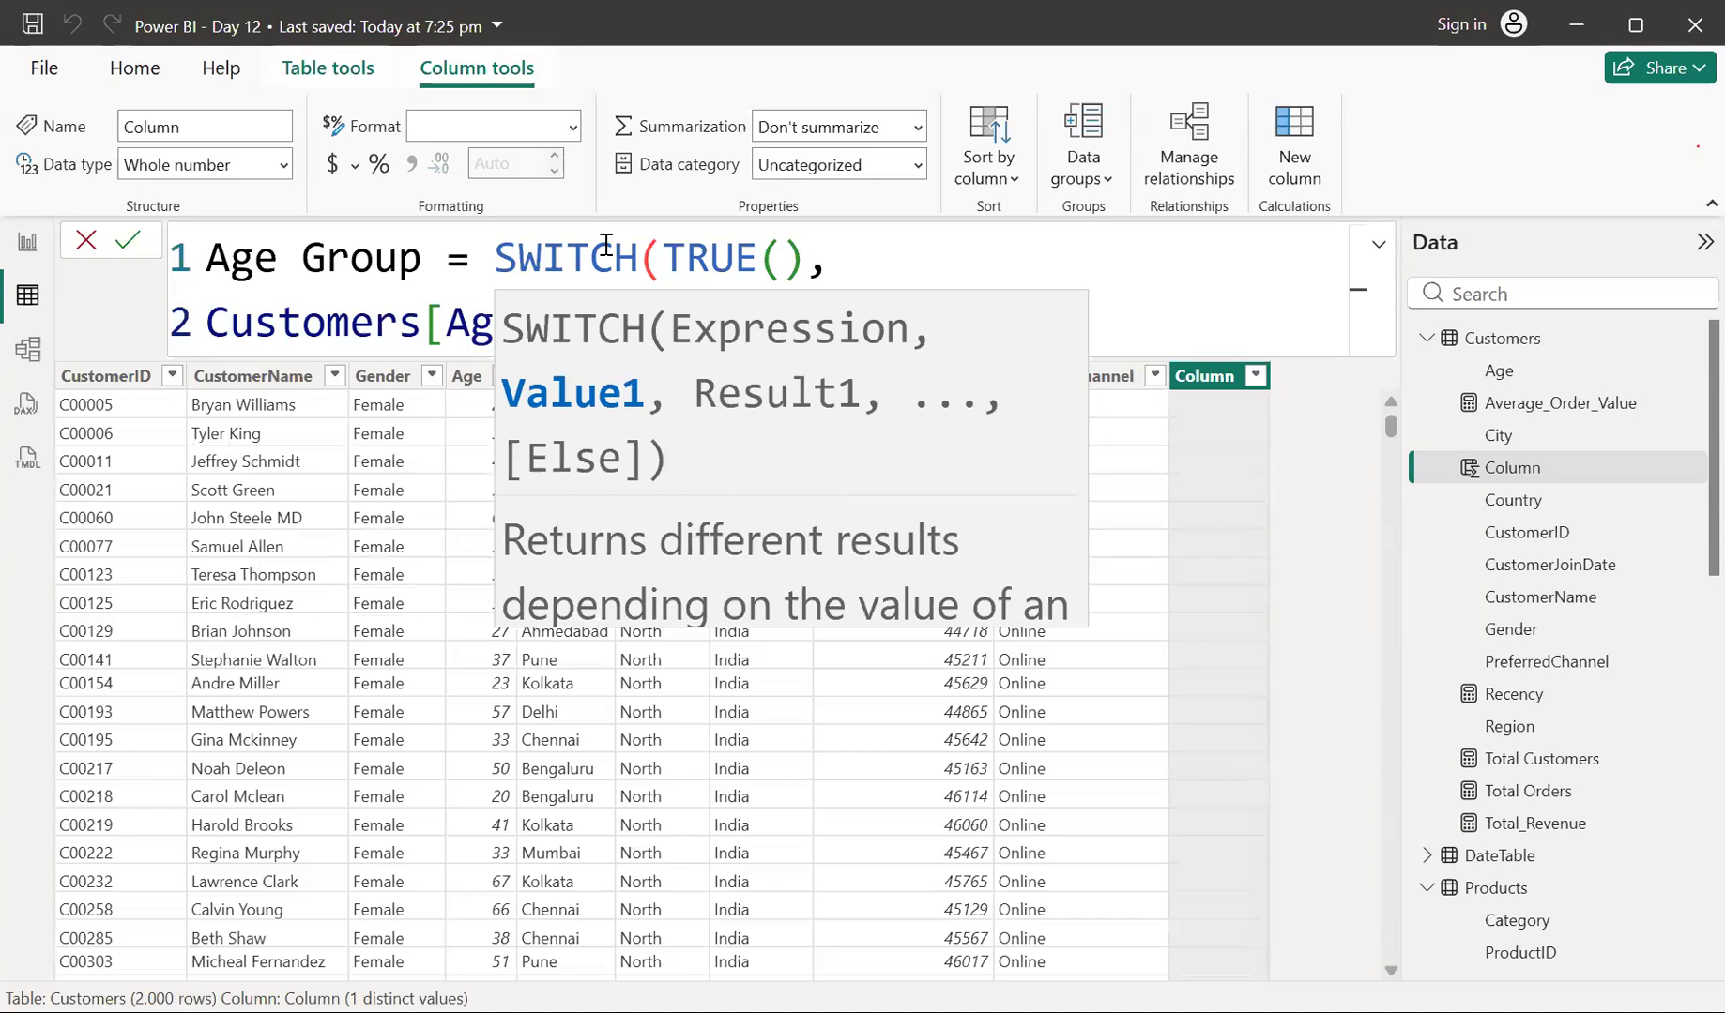
pyautogui.write(',')
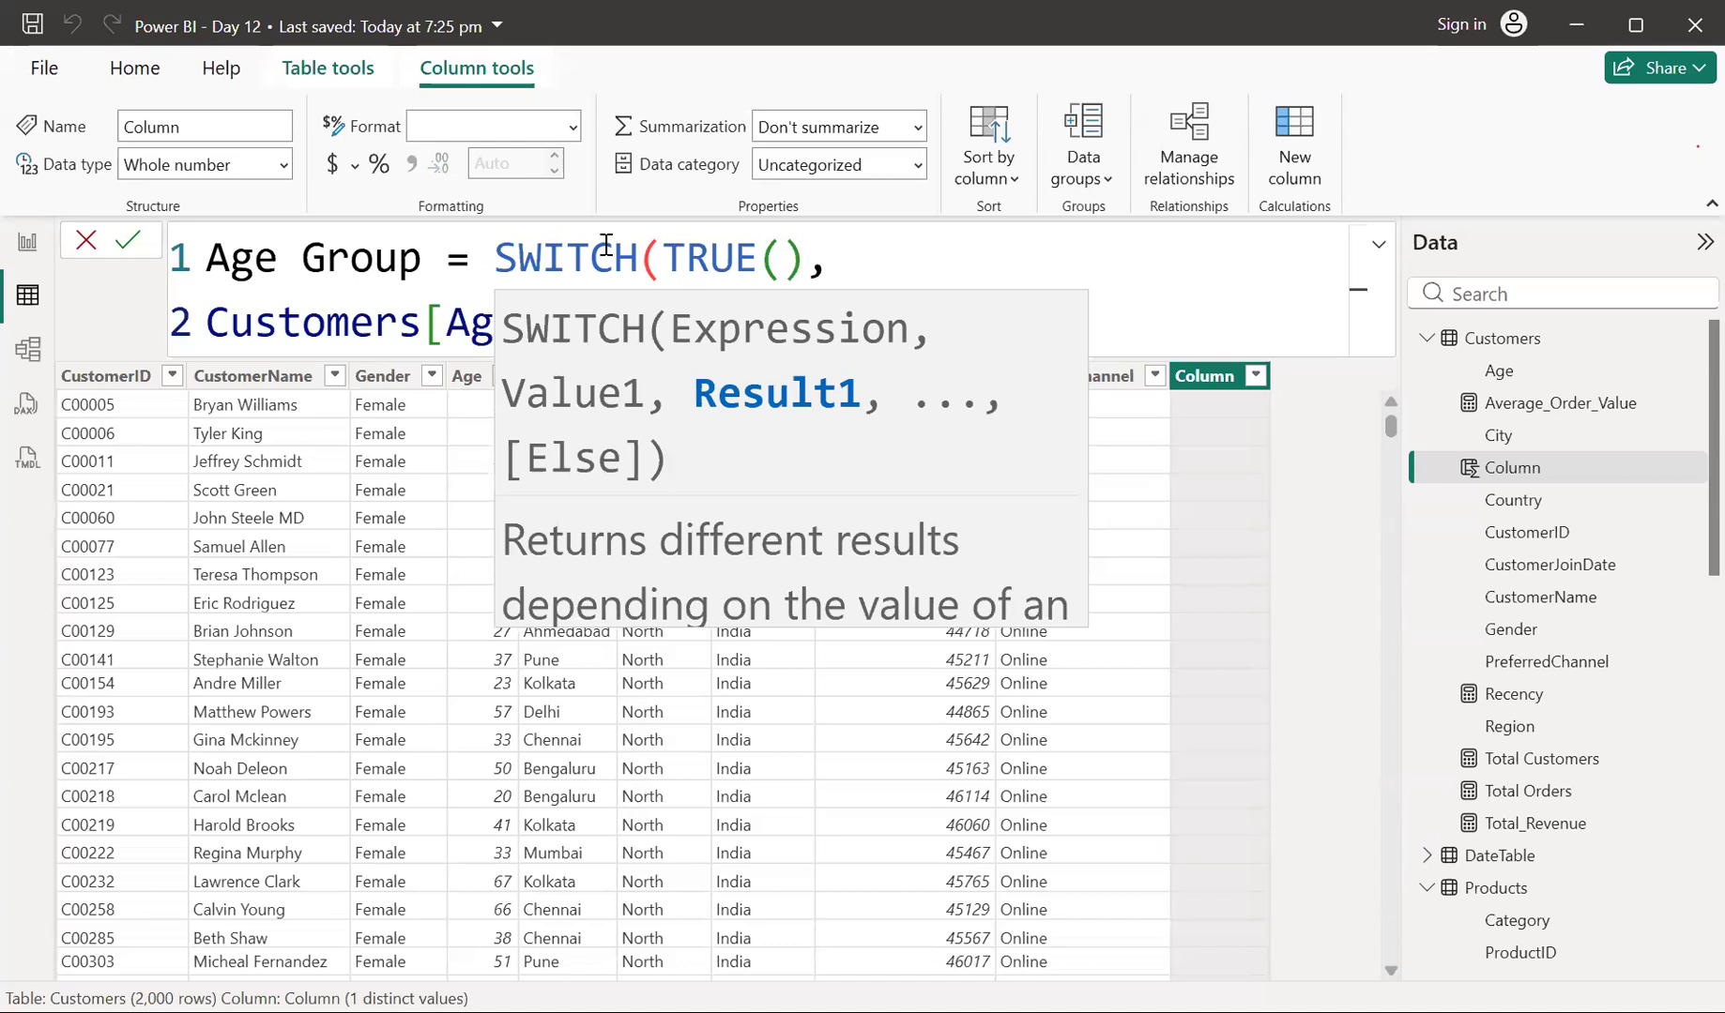
pyautogui.click(460, 319)
pyautogui.click(797, 327)
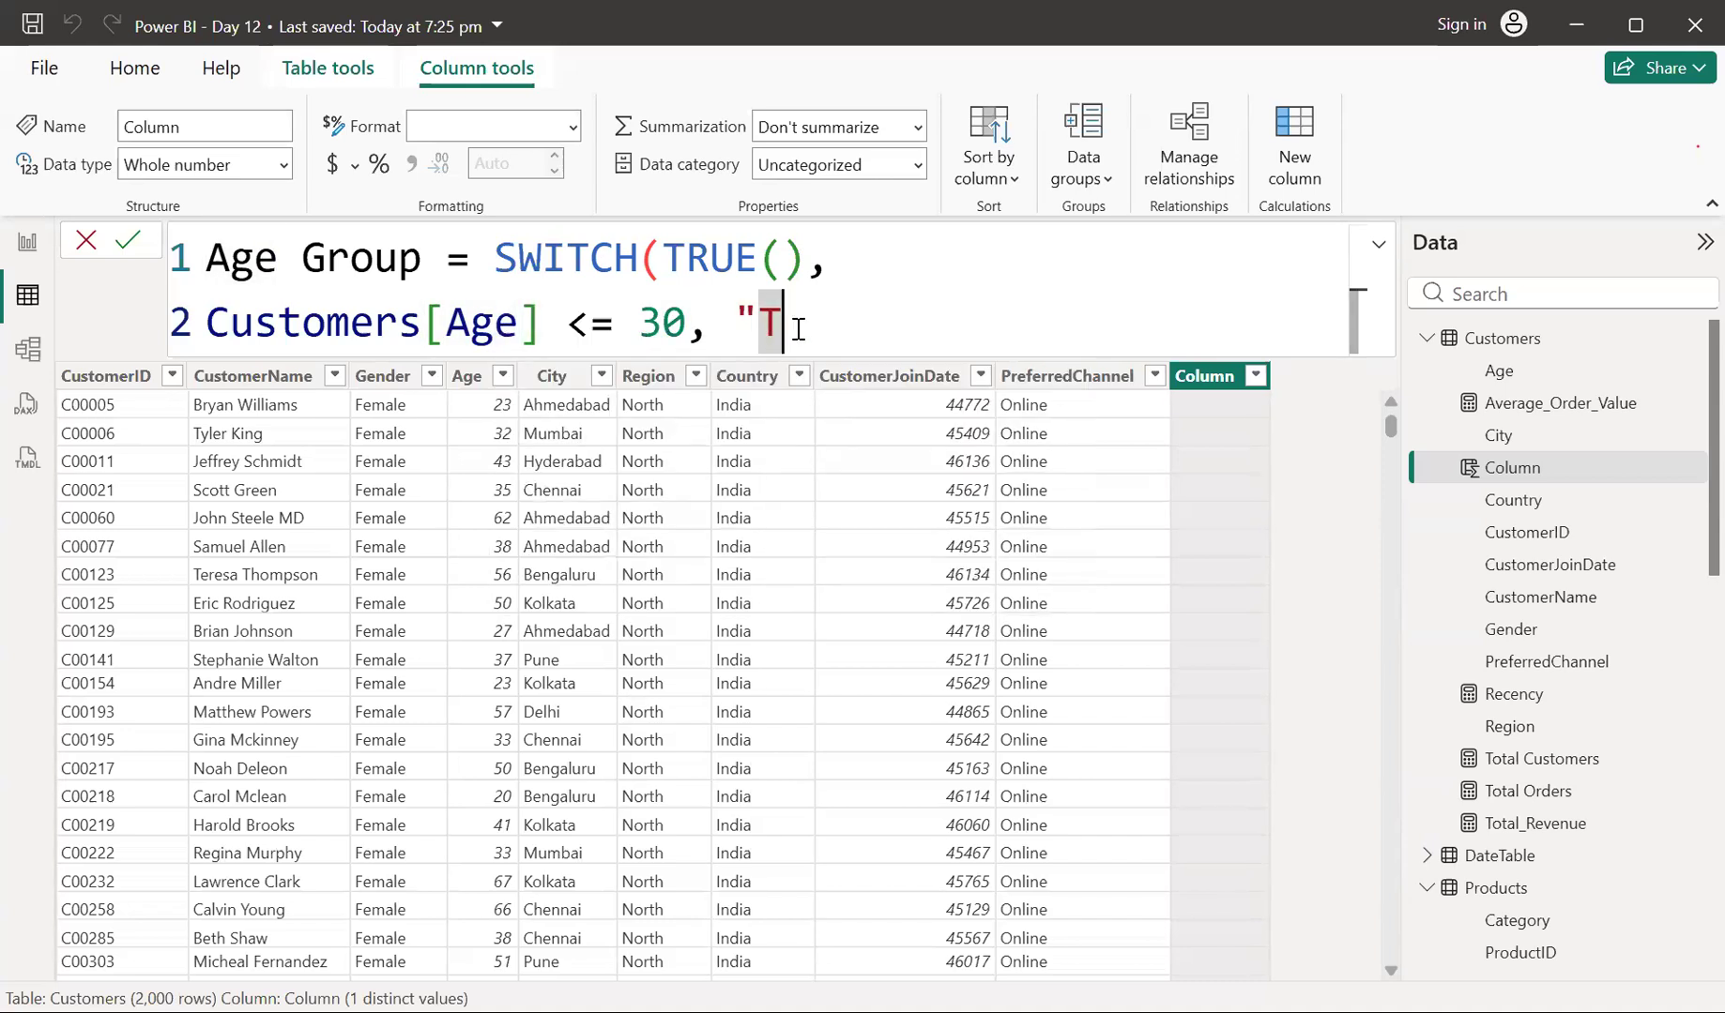
pyautogui.press('BackSpace')
pyautogui.write('18-30')
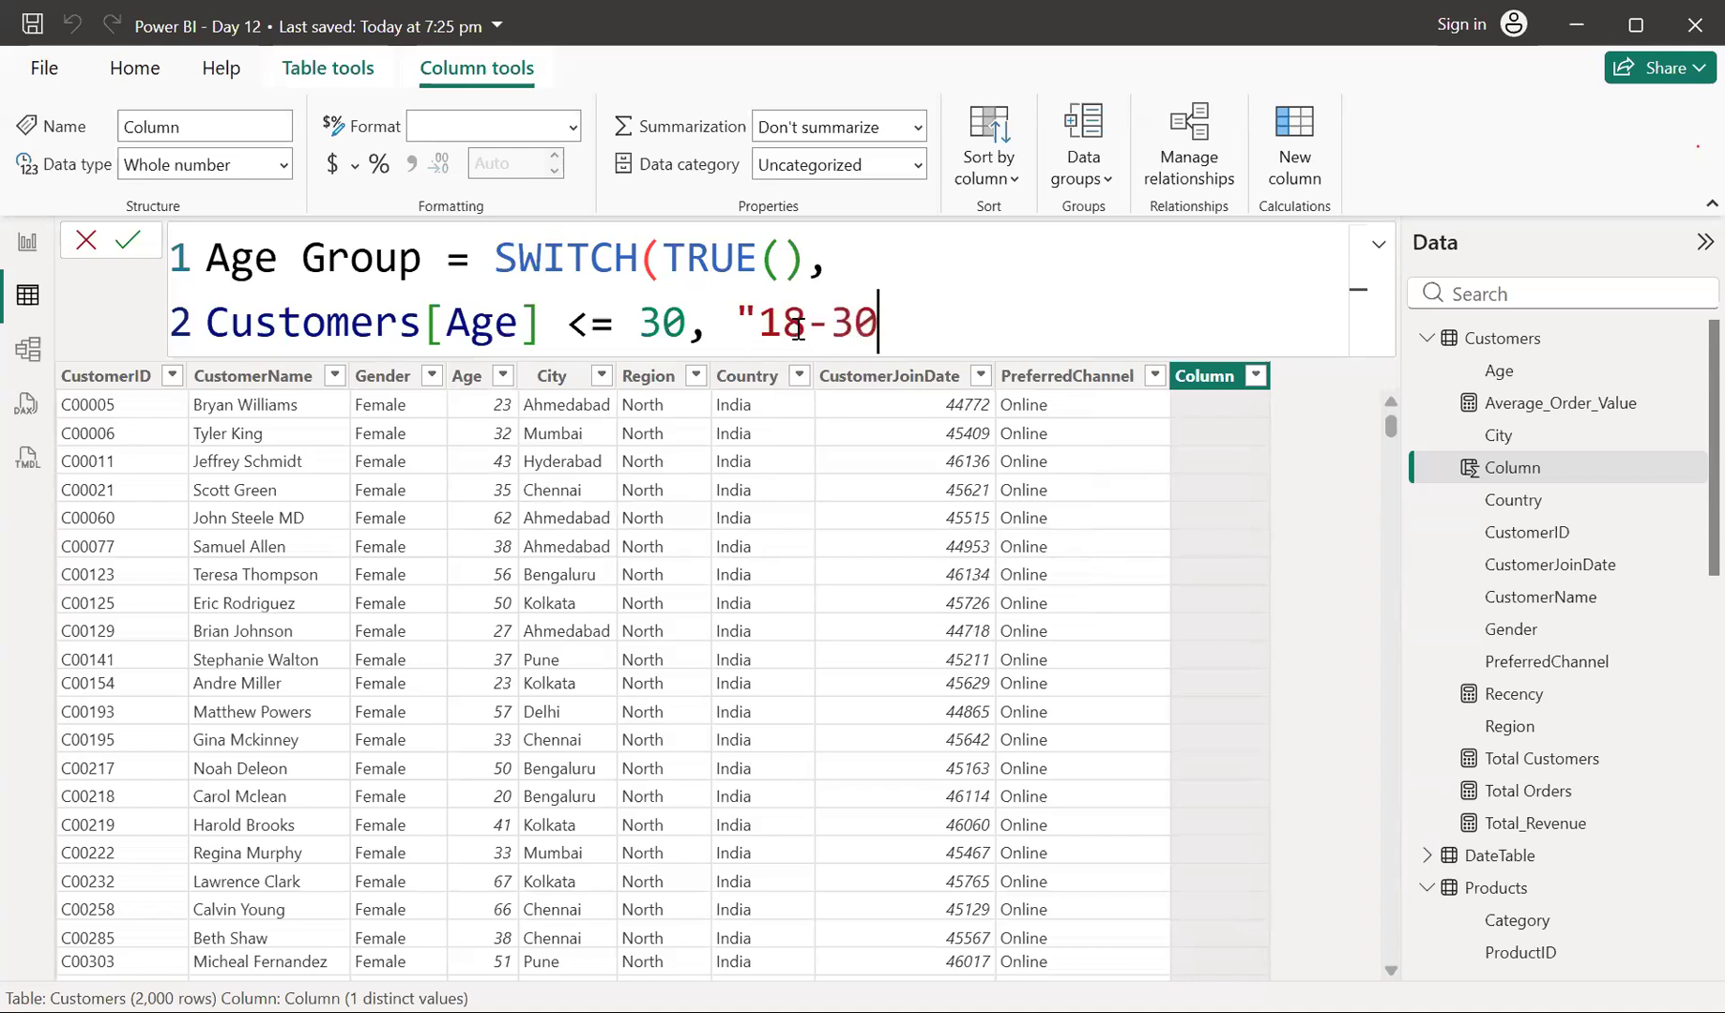
pyautogui.write('"')
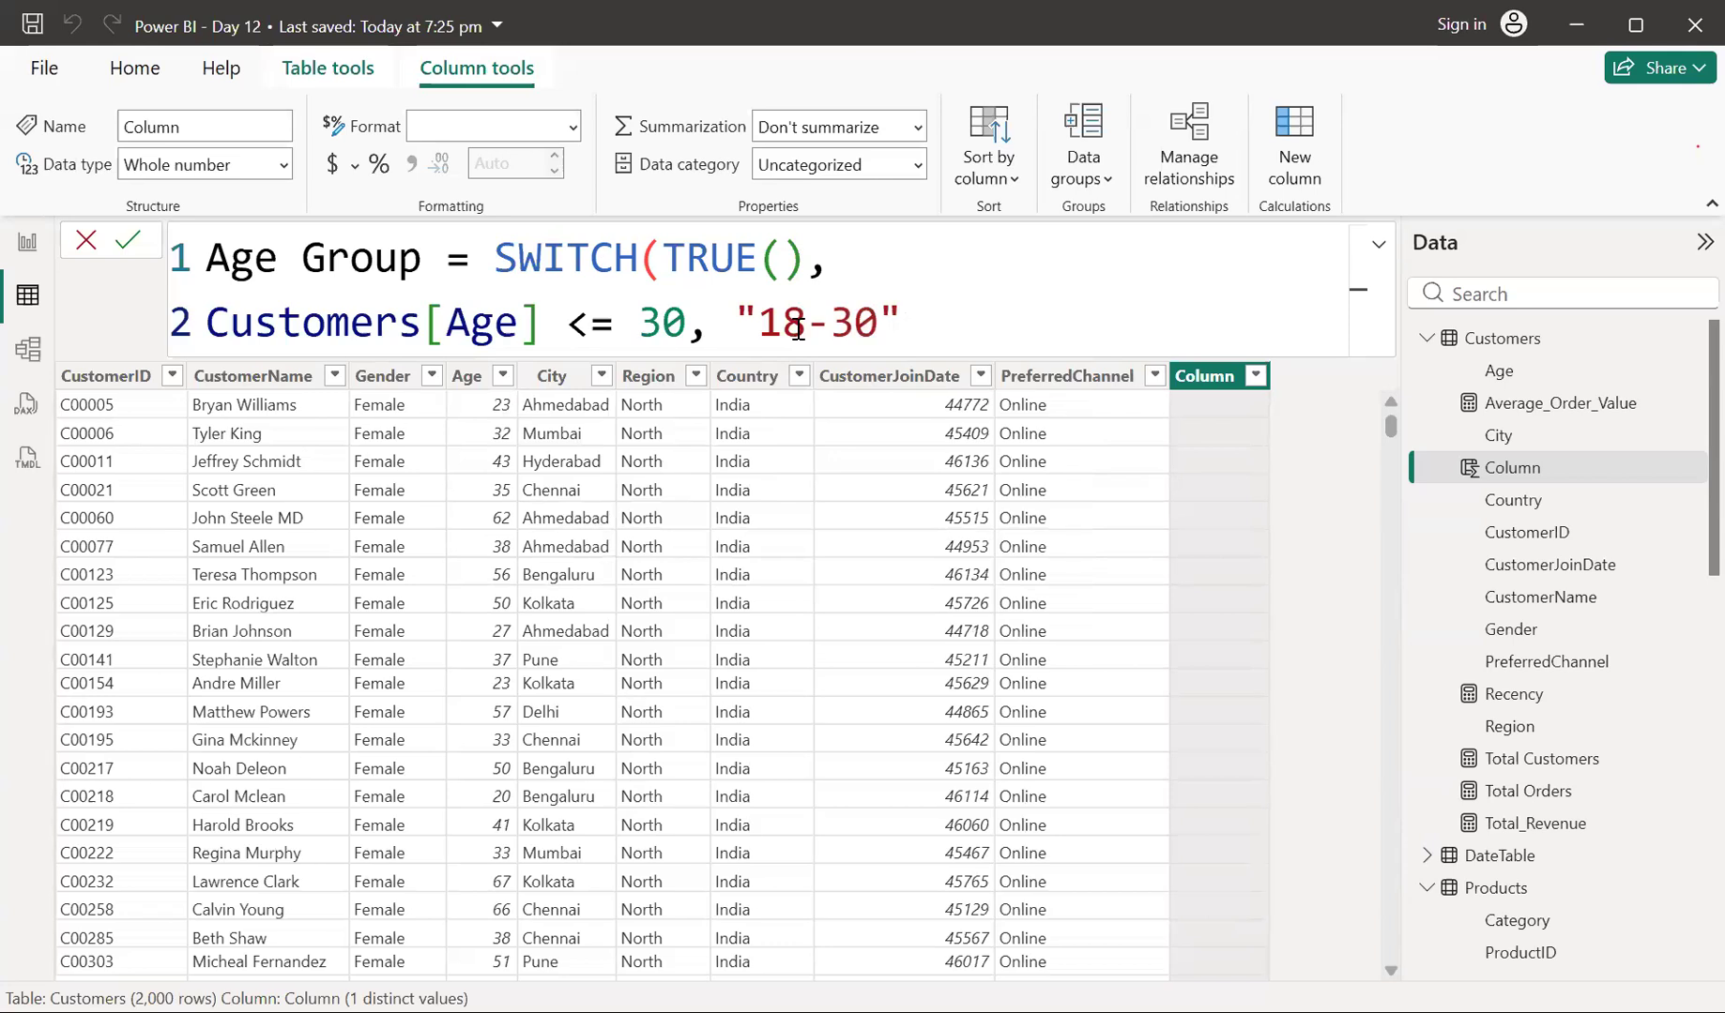
pyautogui.write(',')
pyautogui.hotkey('shift', 'Return')
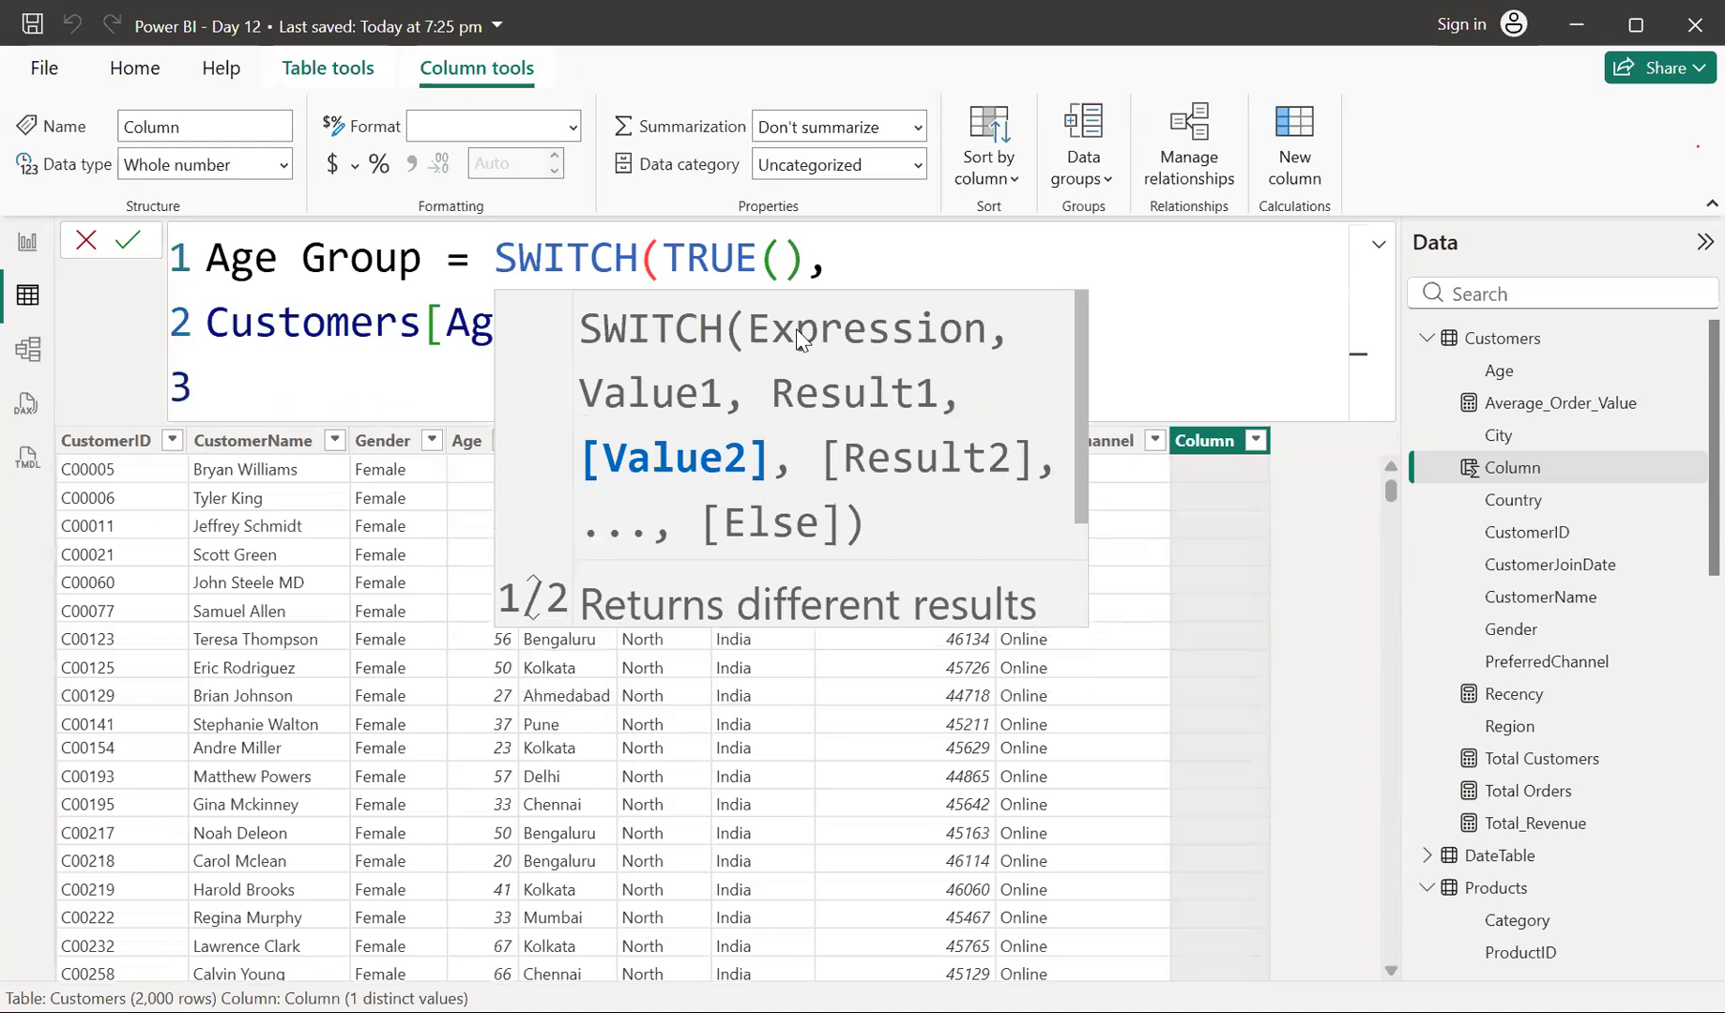
# Begin the second SWITCH condition on the third formula line with Customers[Age] > 30
pyautogui.write('custo')
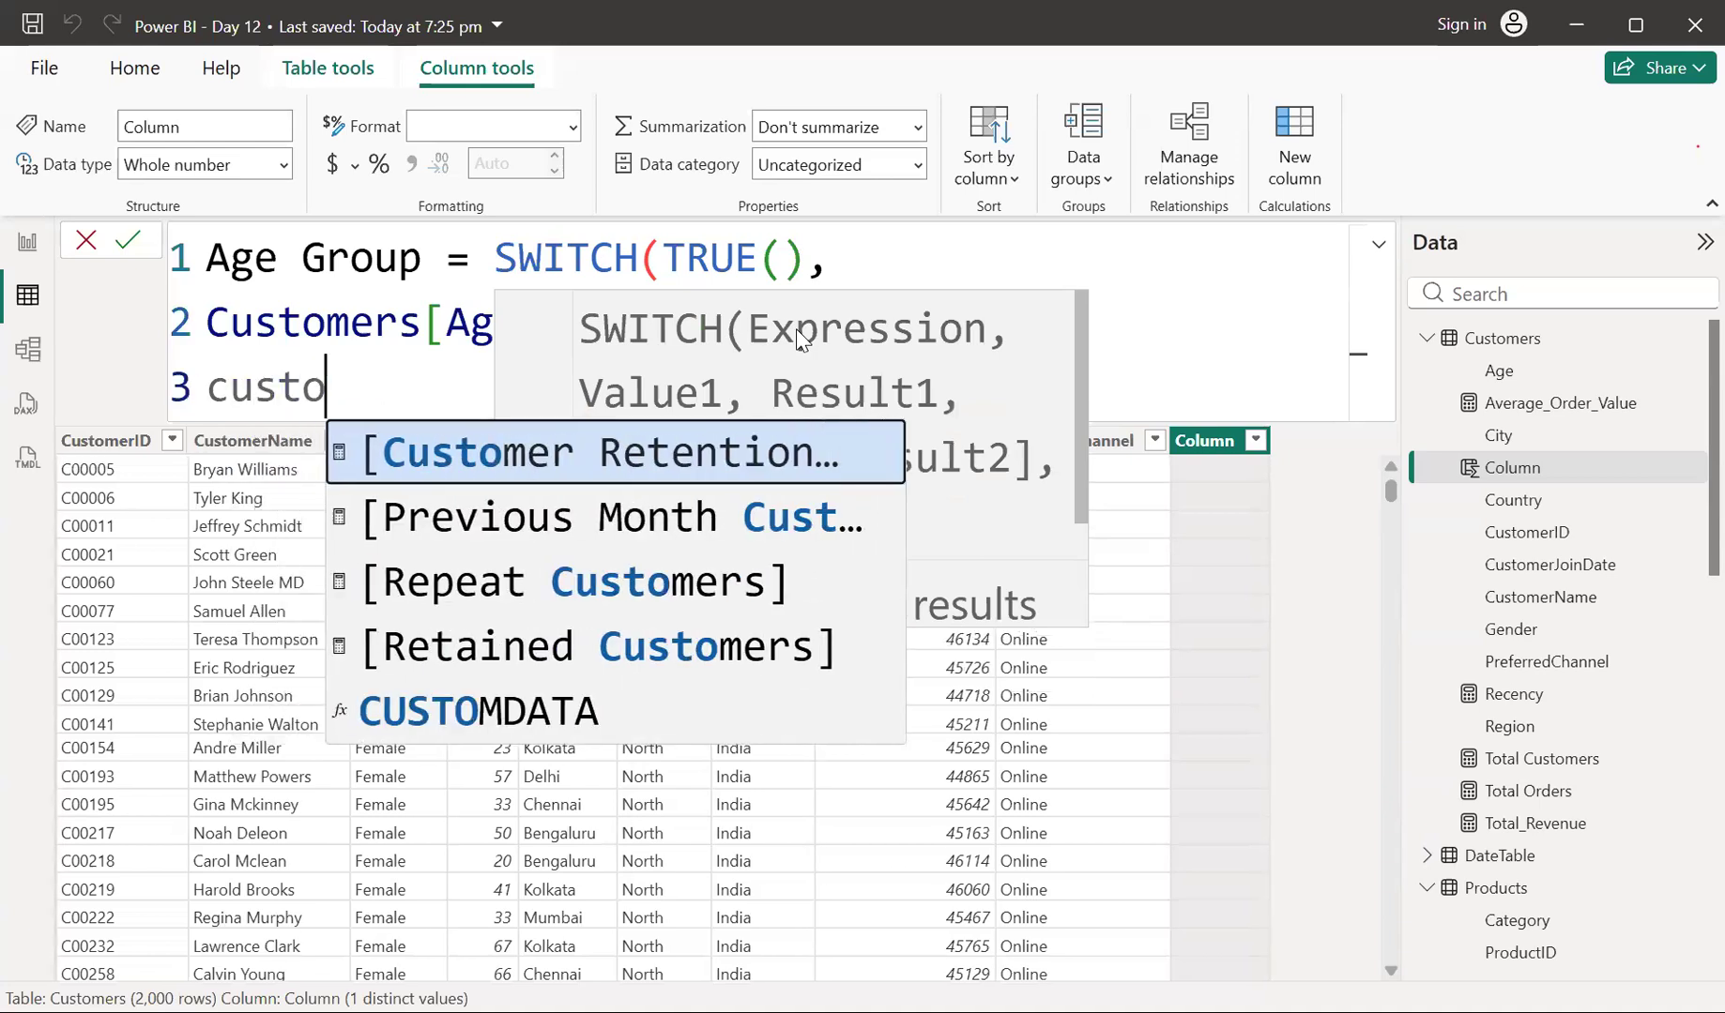
pyautogui.write('mers')
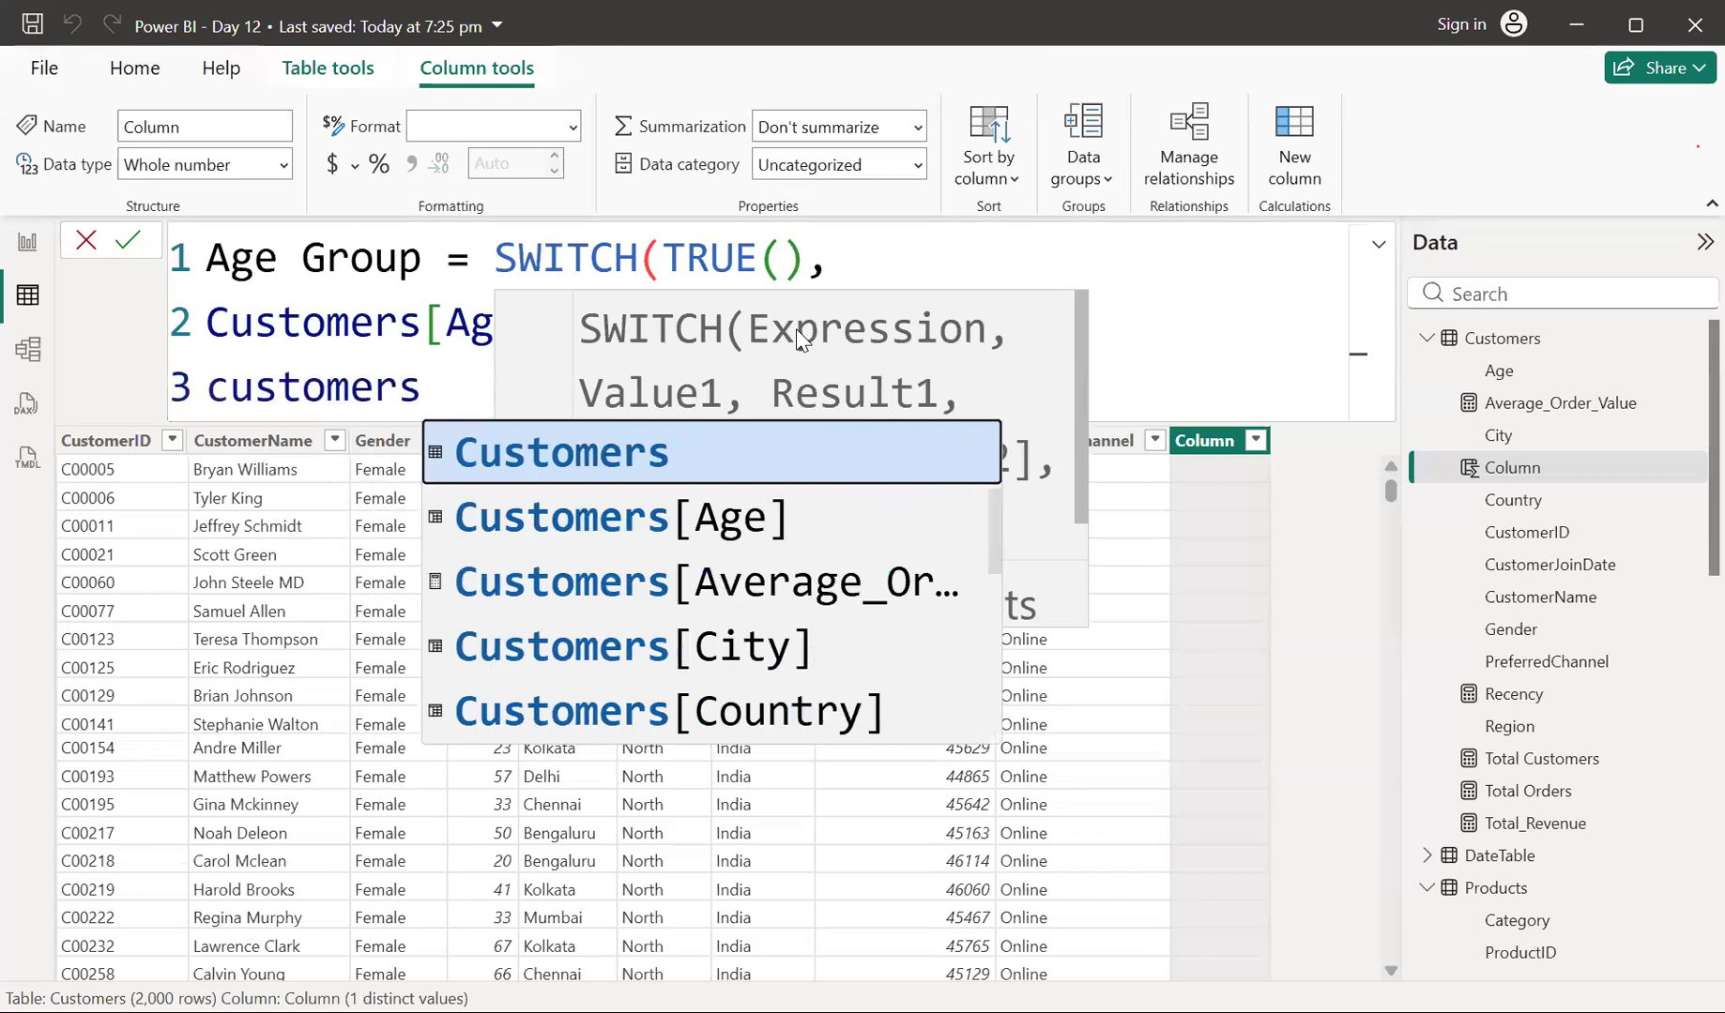
pyautogui.press('Down')
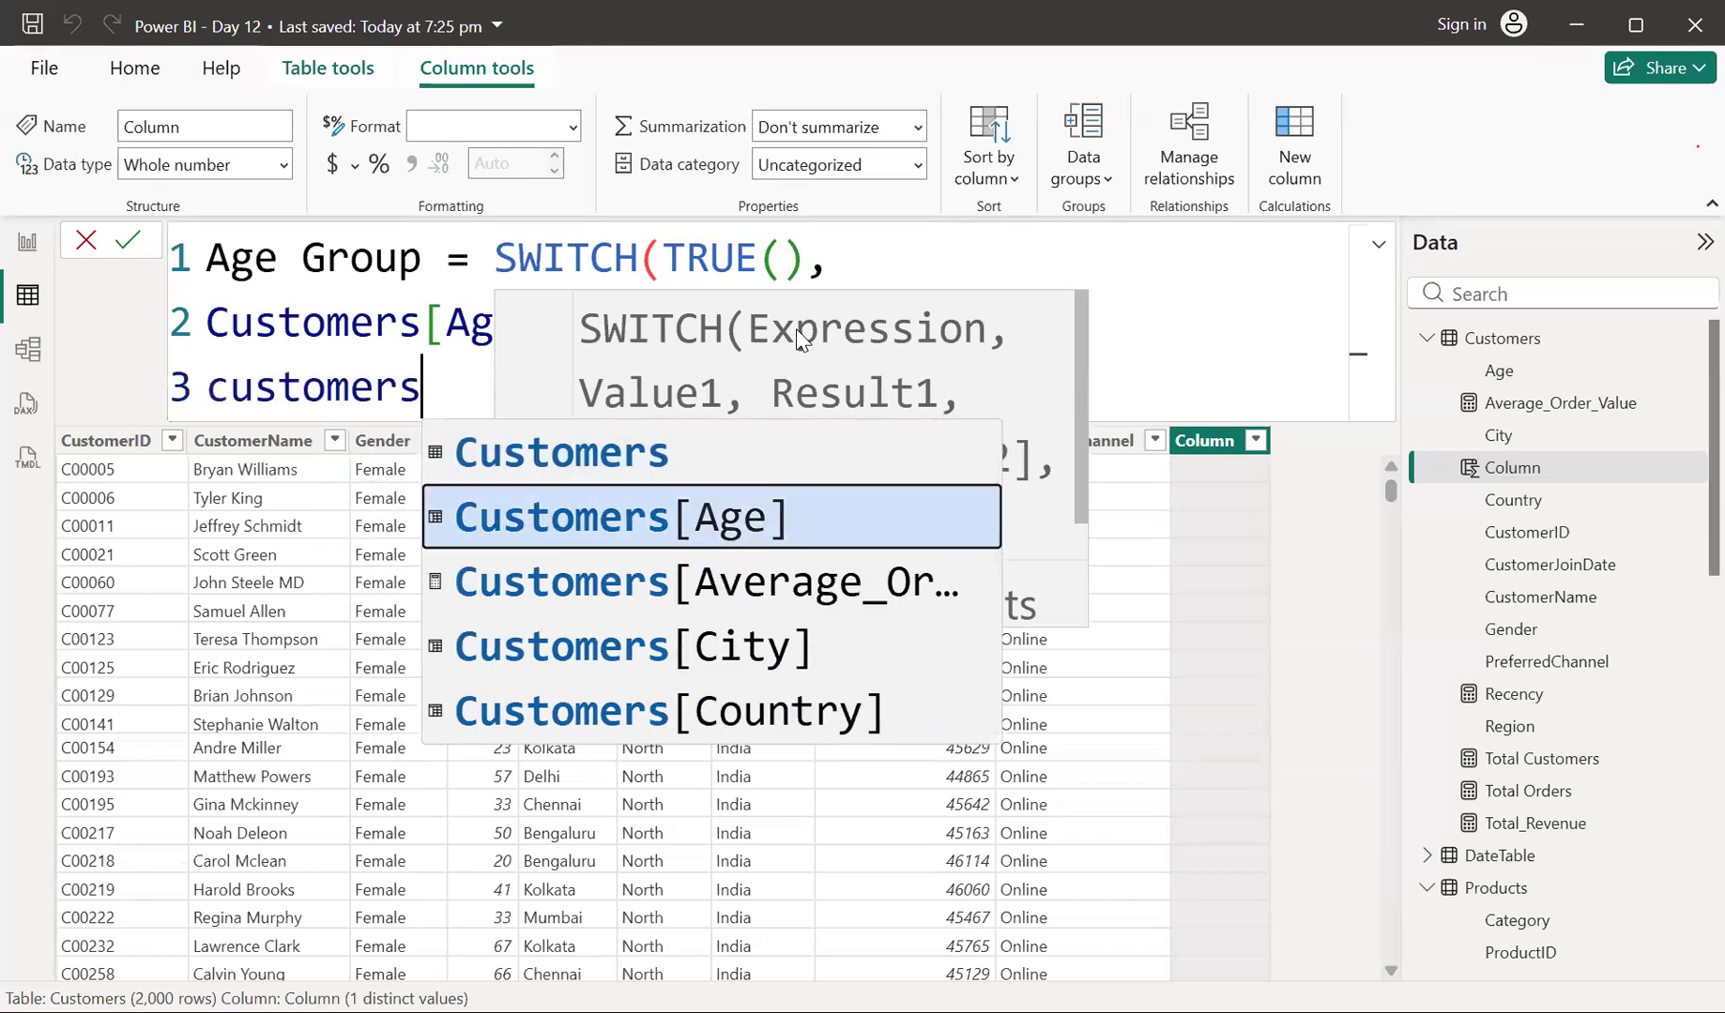
pyautogui.press('Tab')
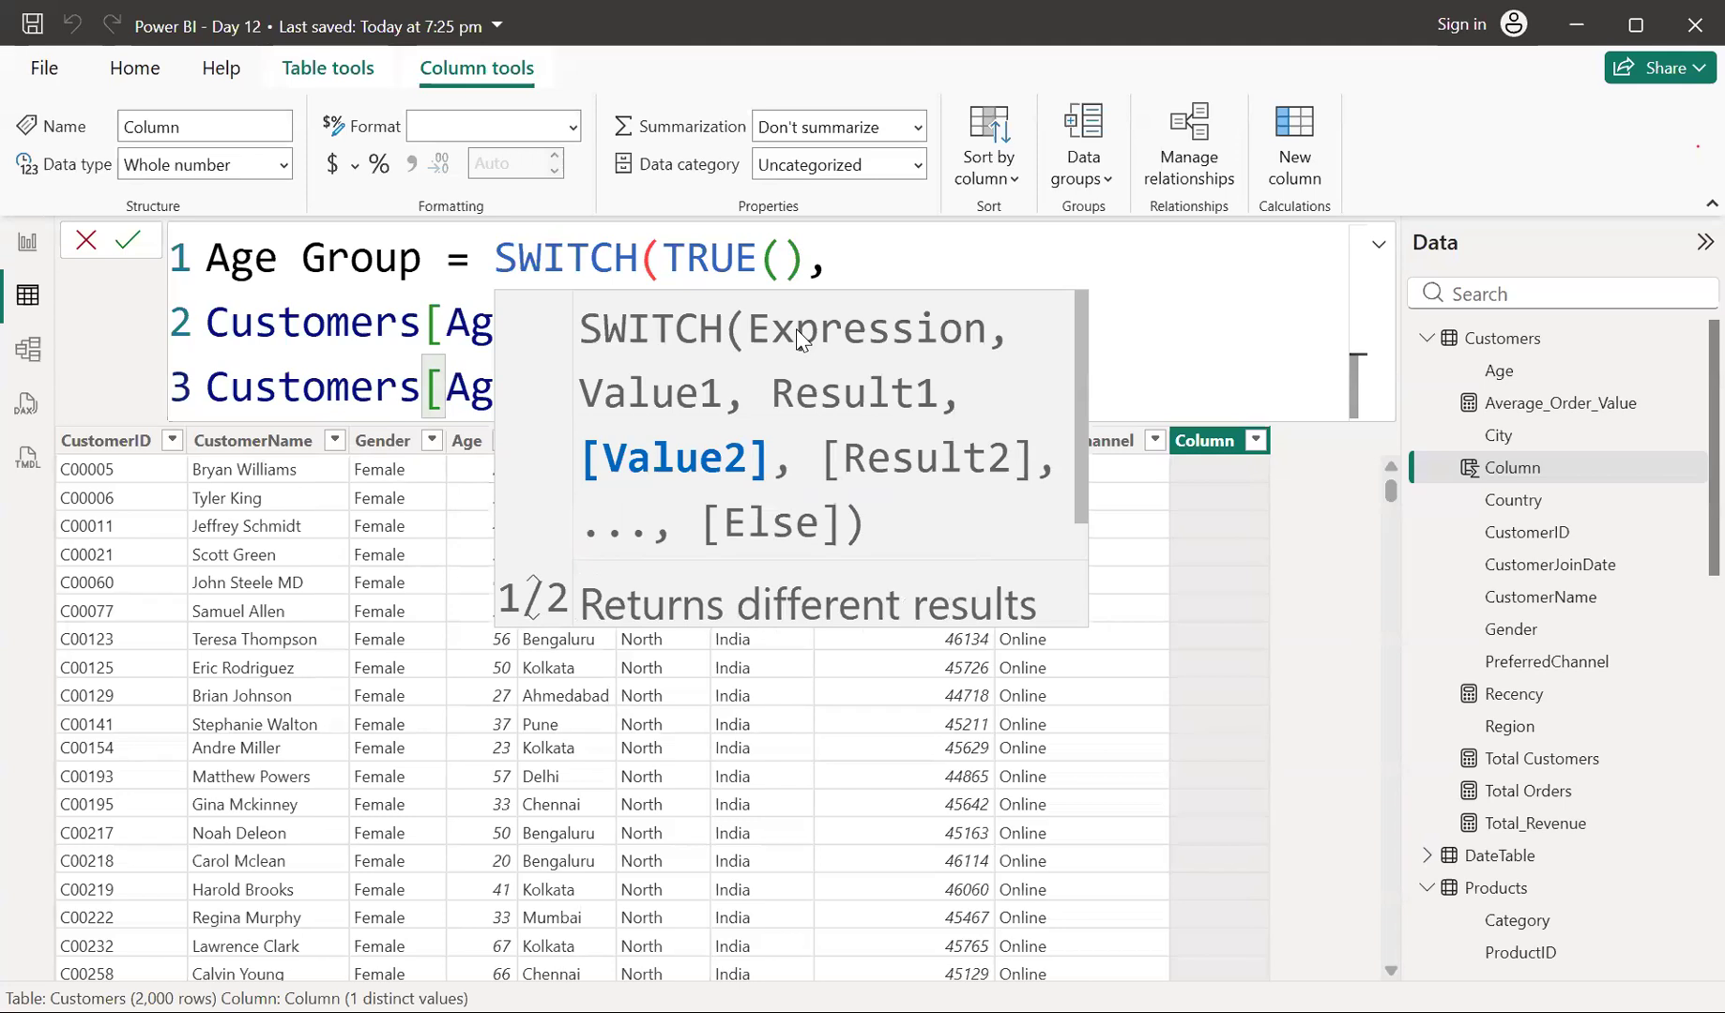
pyautogui.click(469, 394)
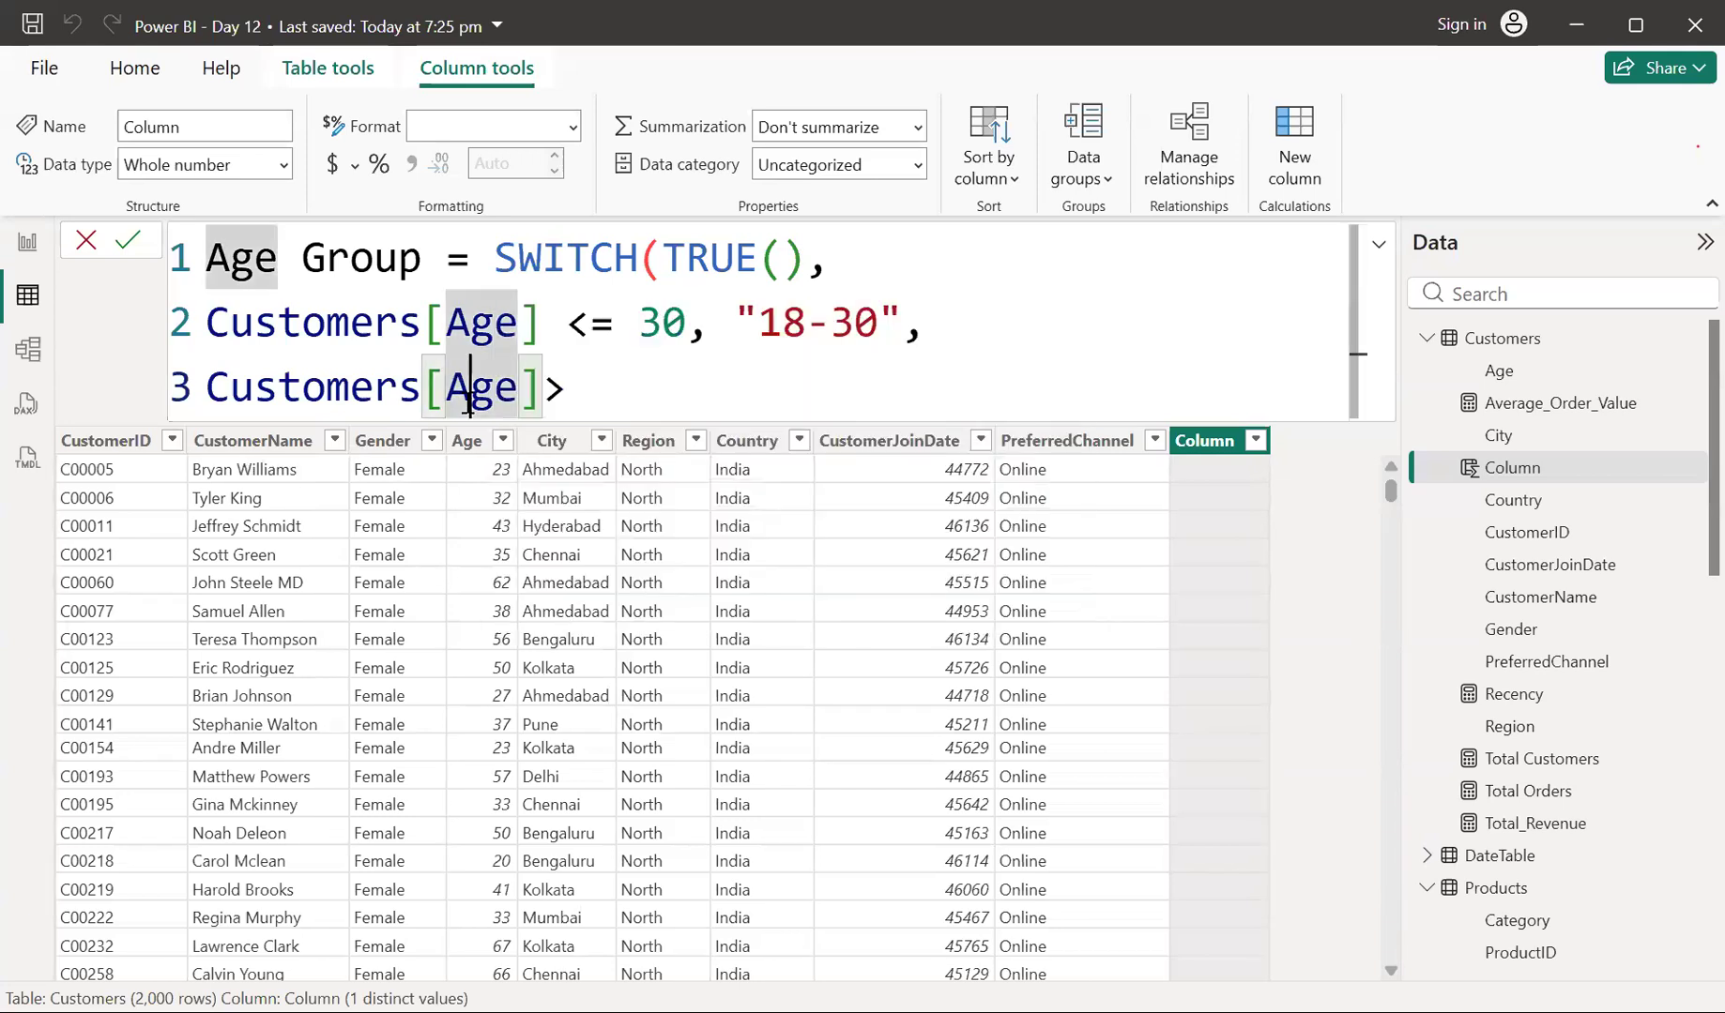
pyautogui.click(545, 389)
pyautogui.write('> 30')
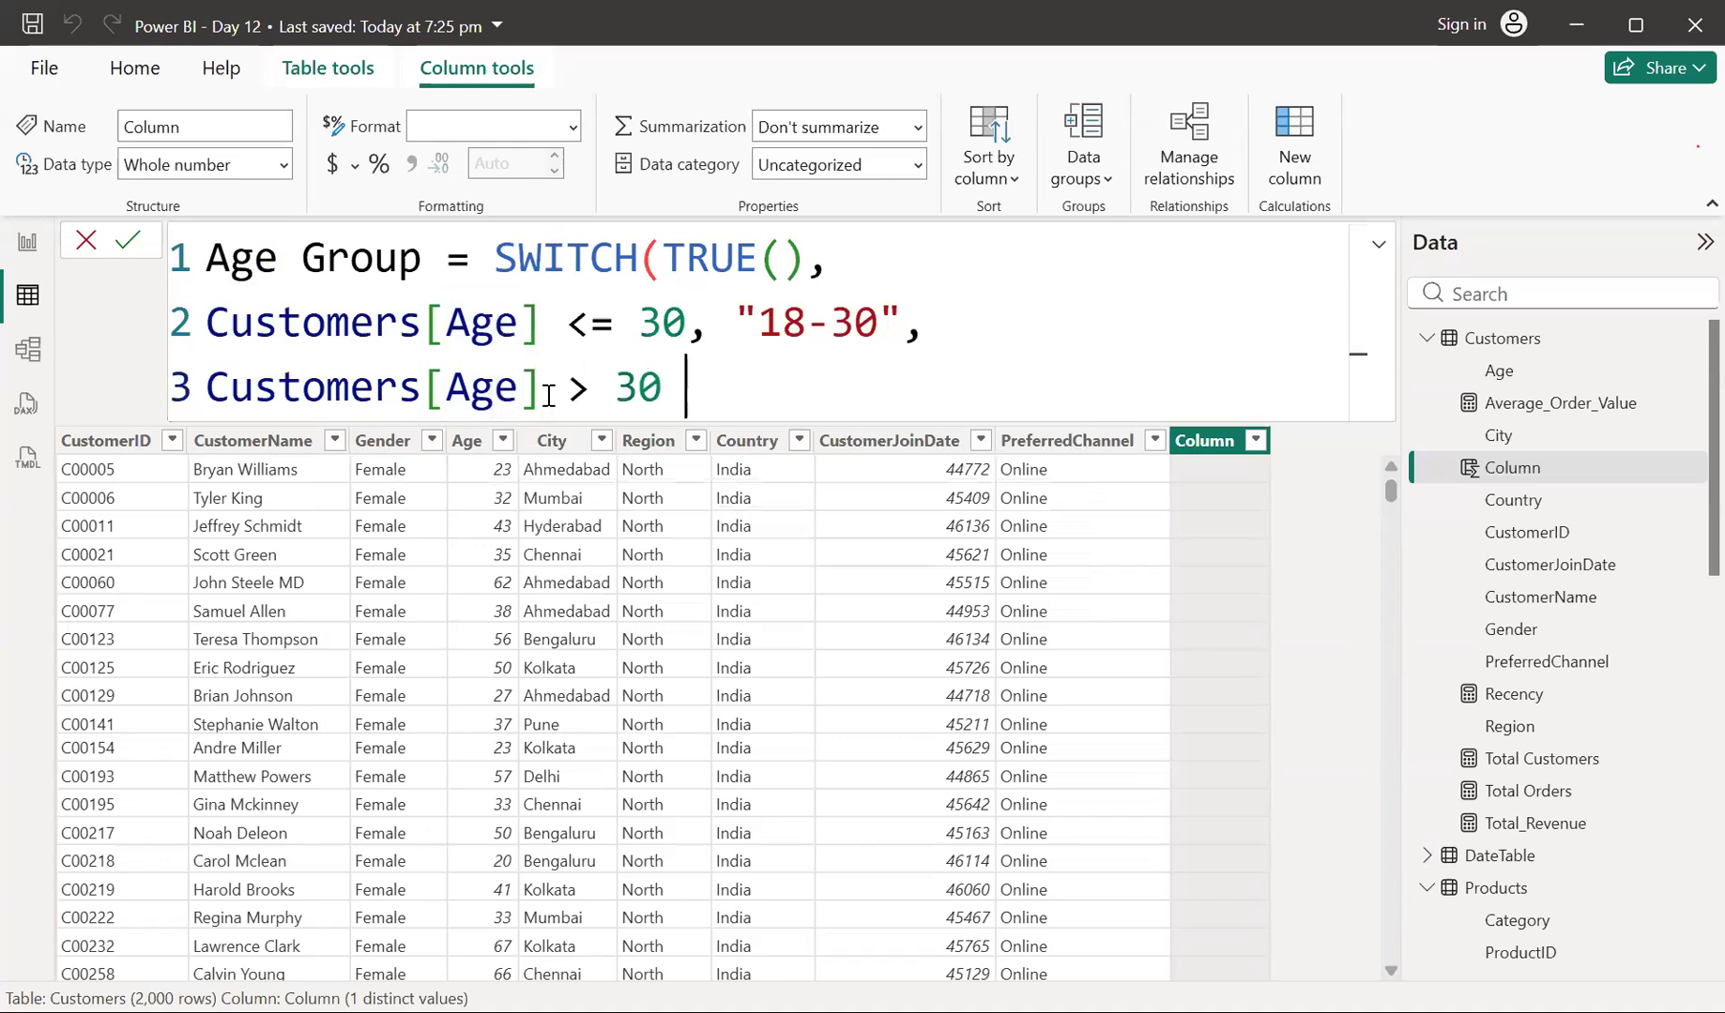
# Complete the second condition with && Customers[Age] <= 40, return "30-40", and start a new formula line
pyautogui.write(' &&')
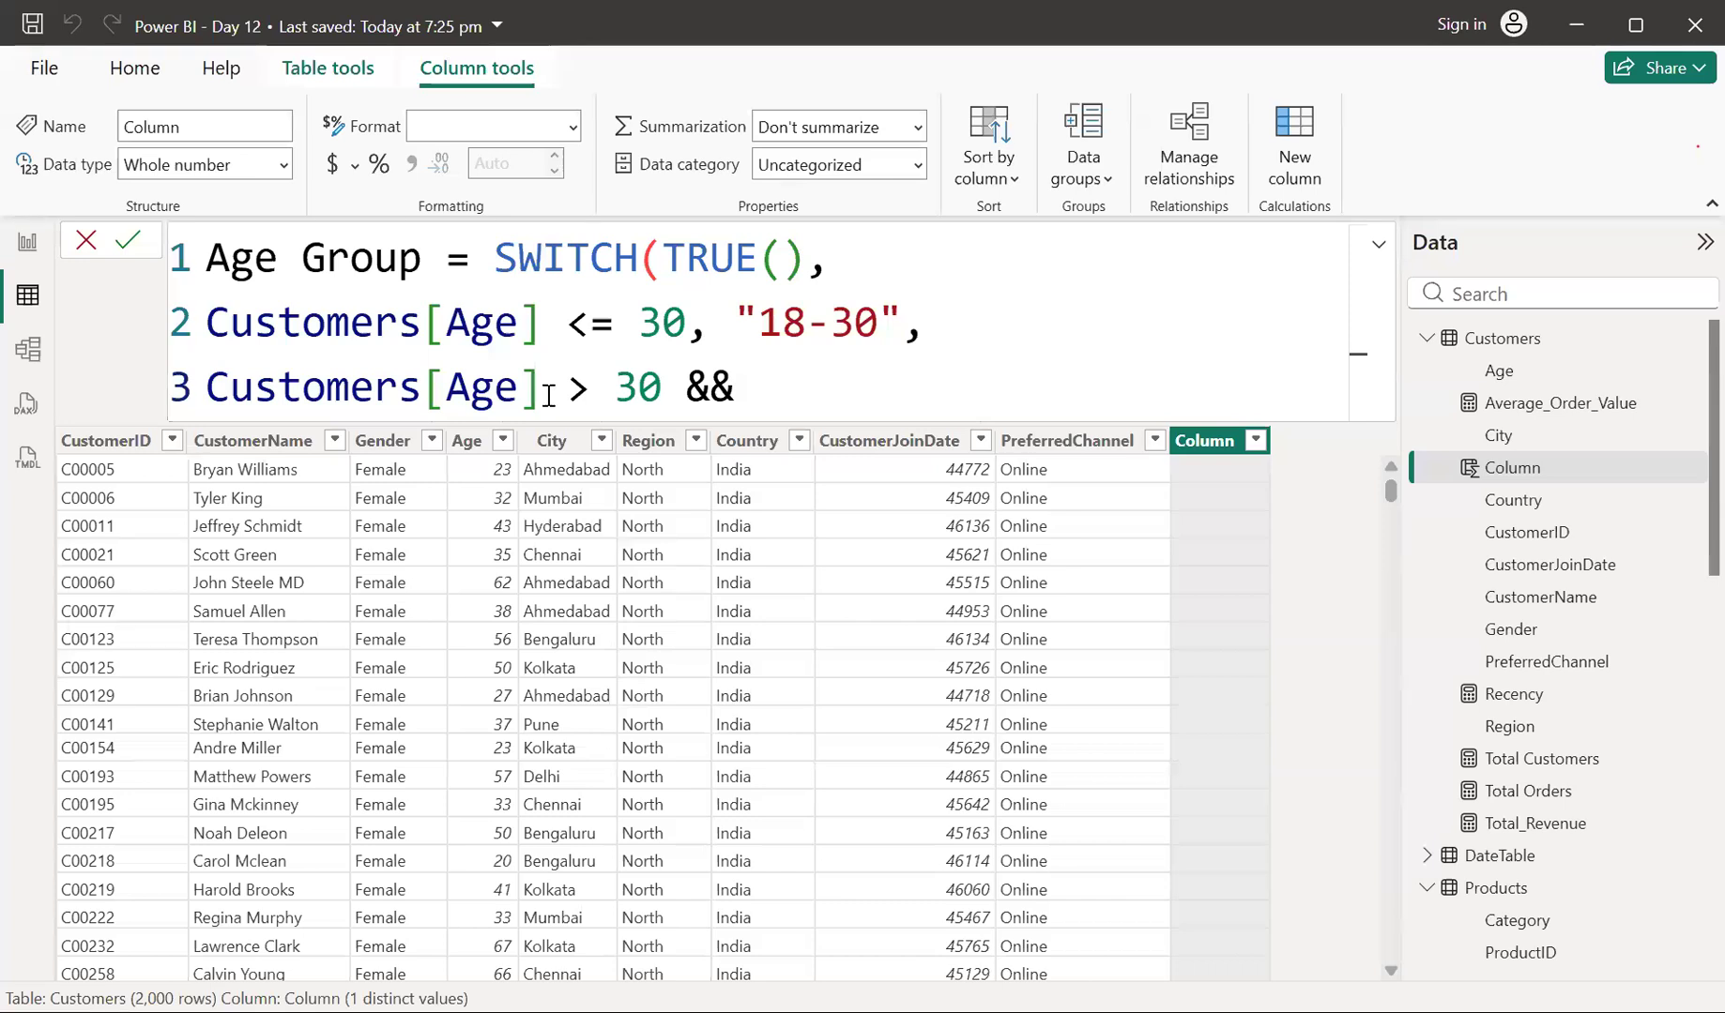
pyautogui.write('ag')
pyautogui.press('Tab')
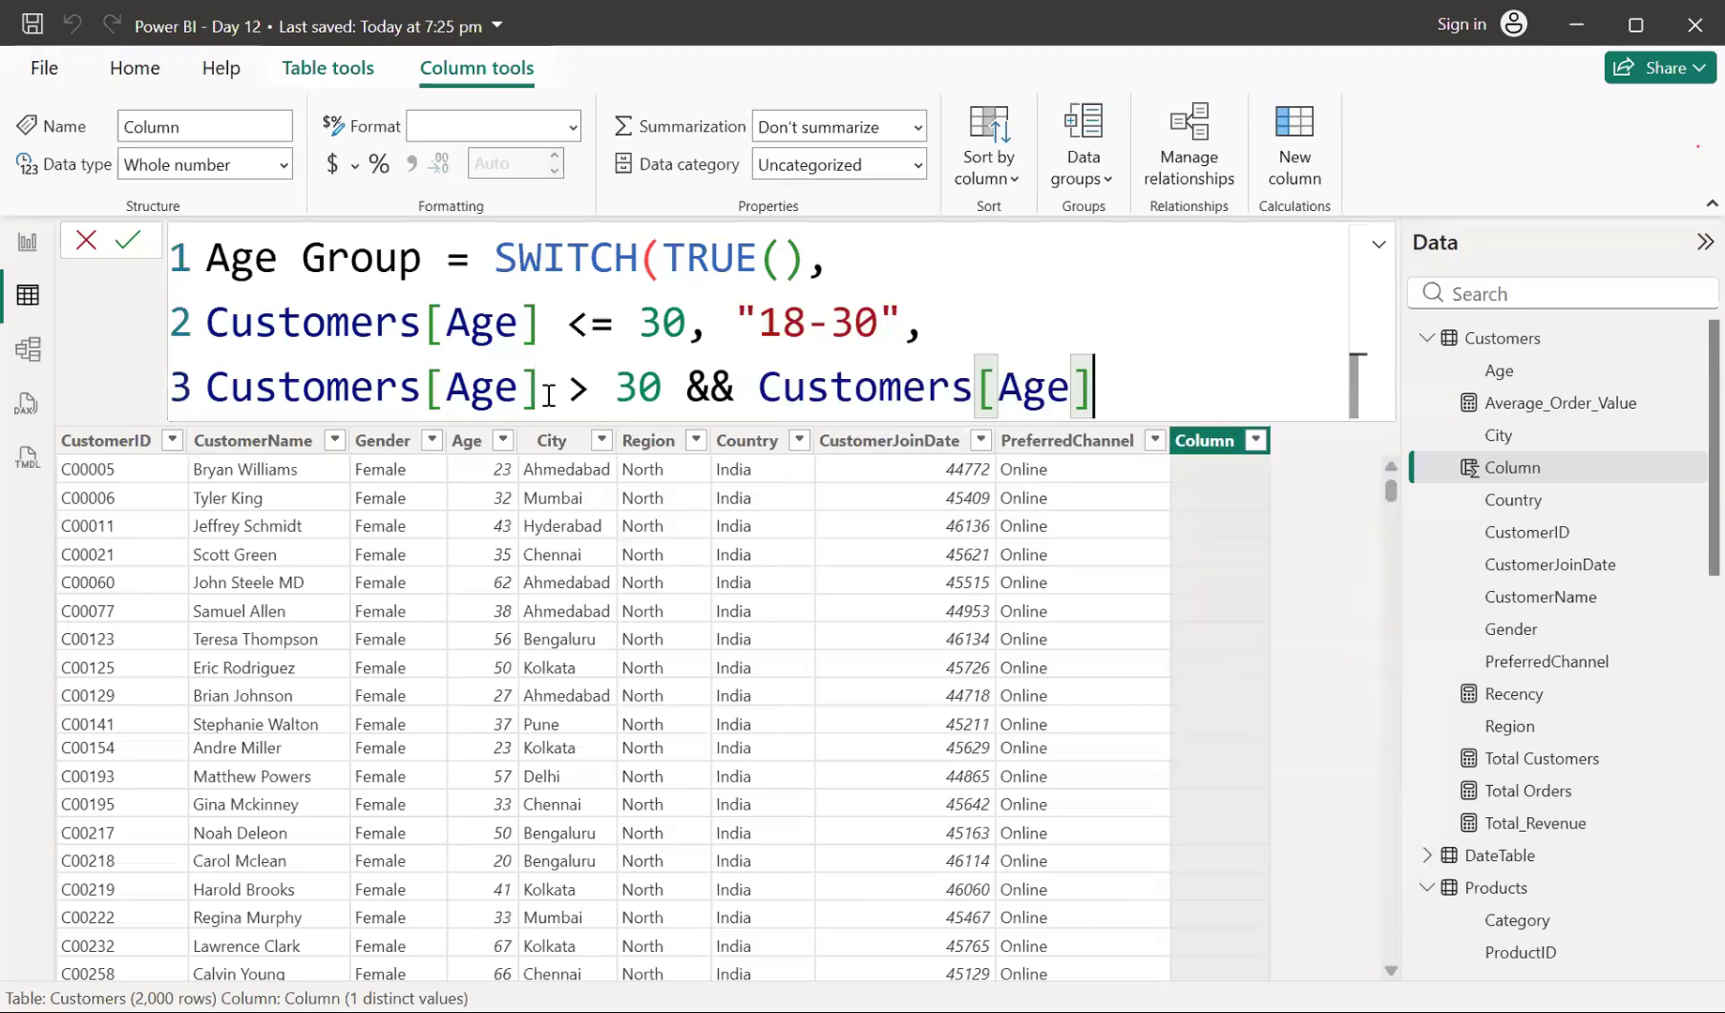
pyautogui.write('<= 40')
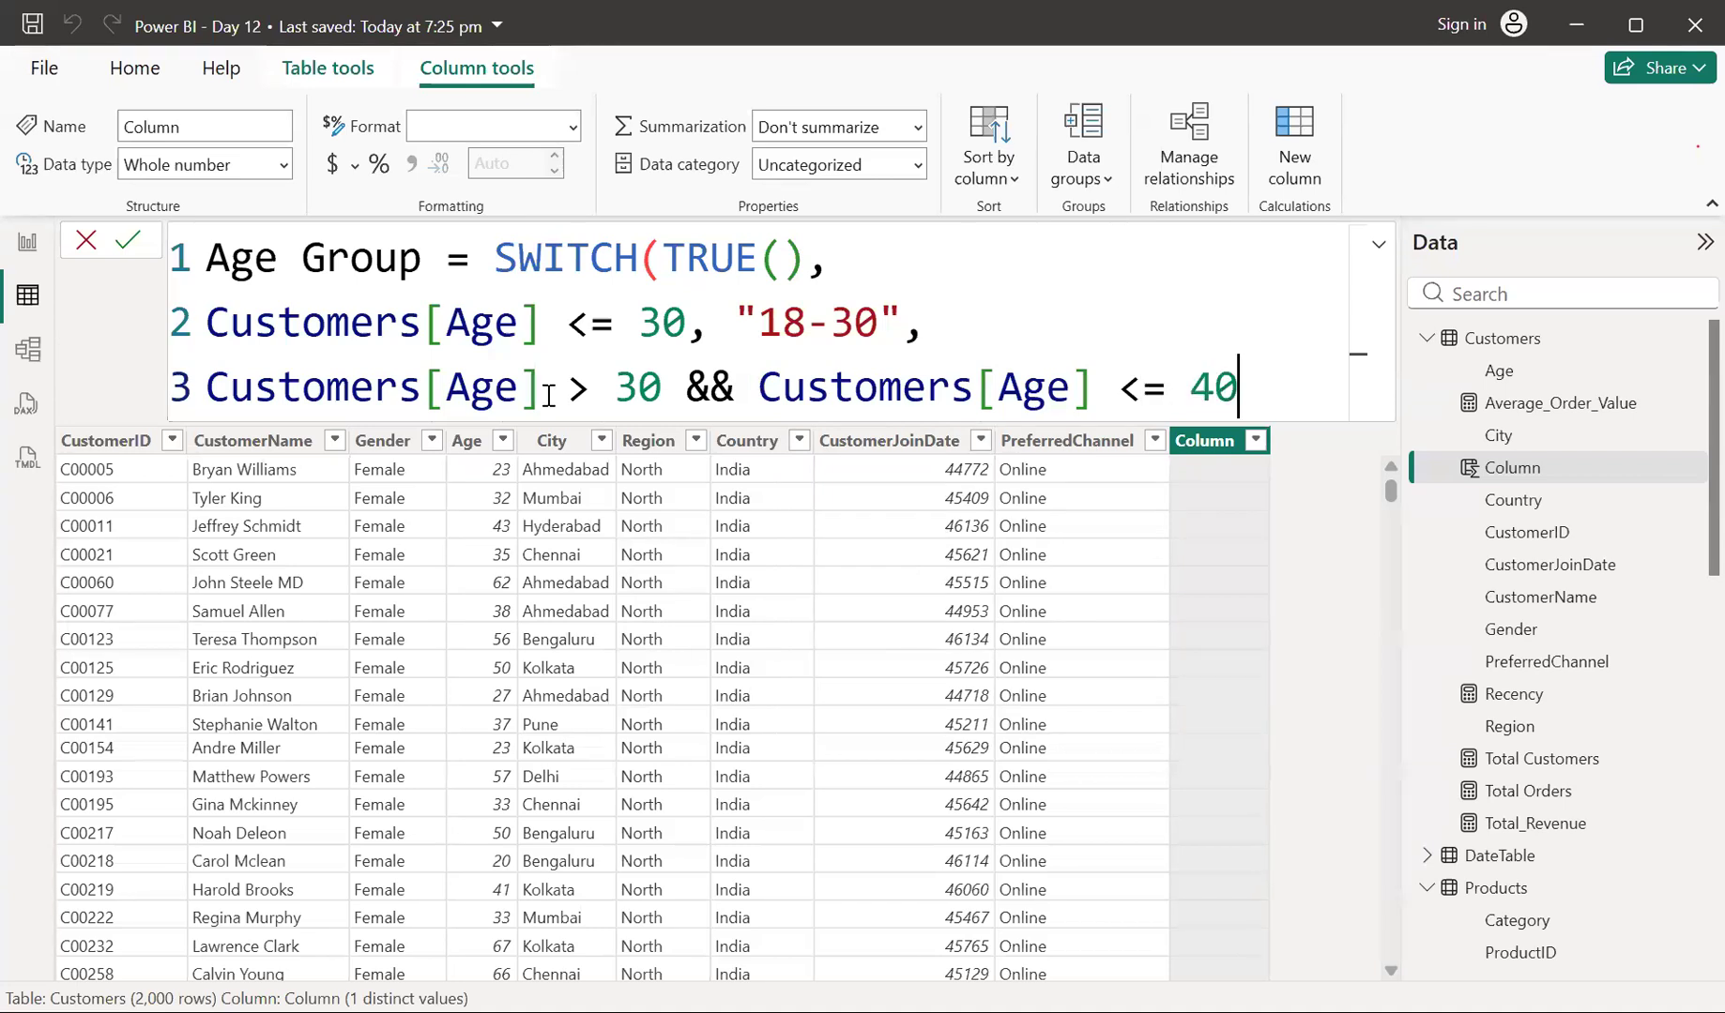
pyautogui.write(', "30-')
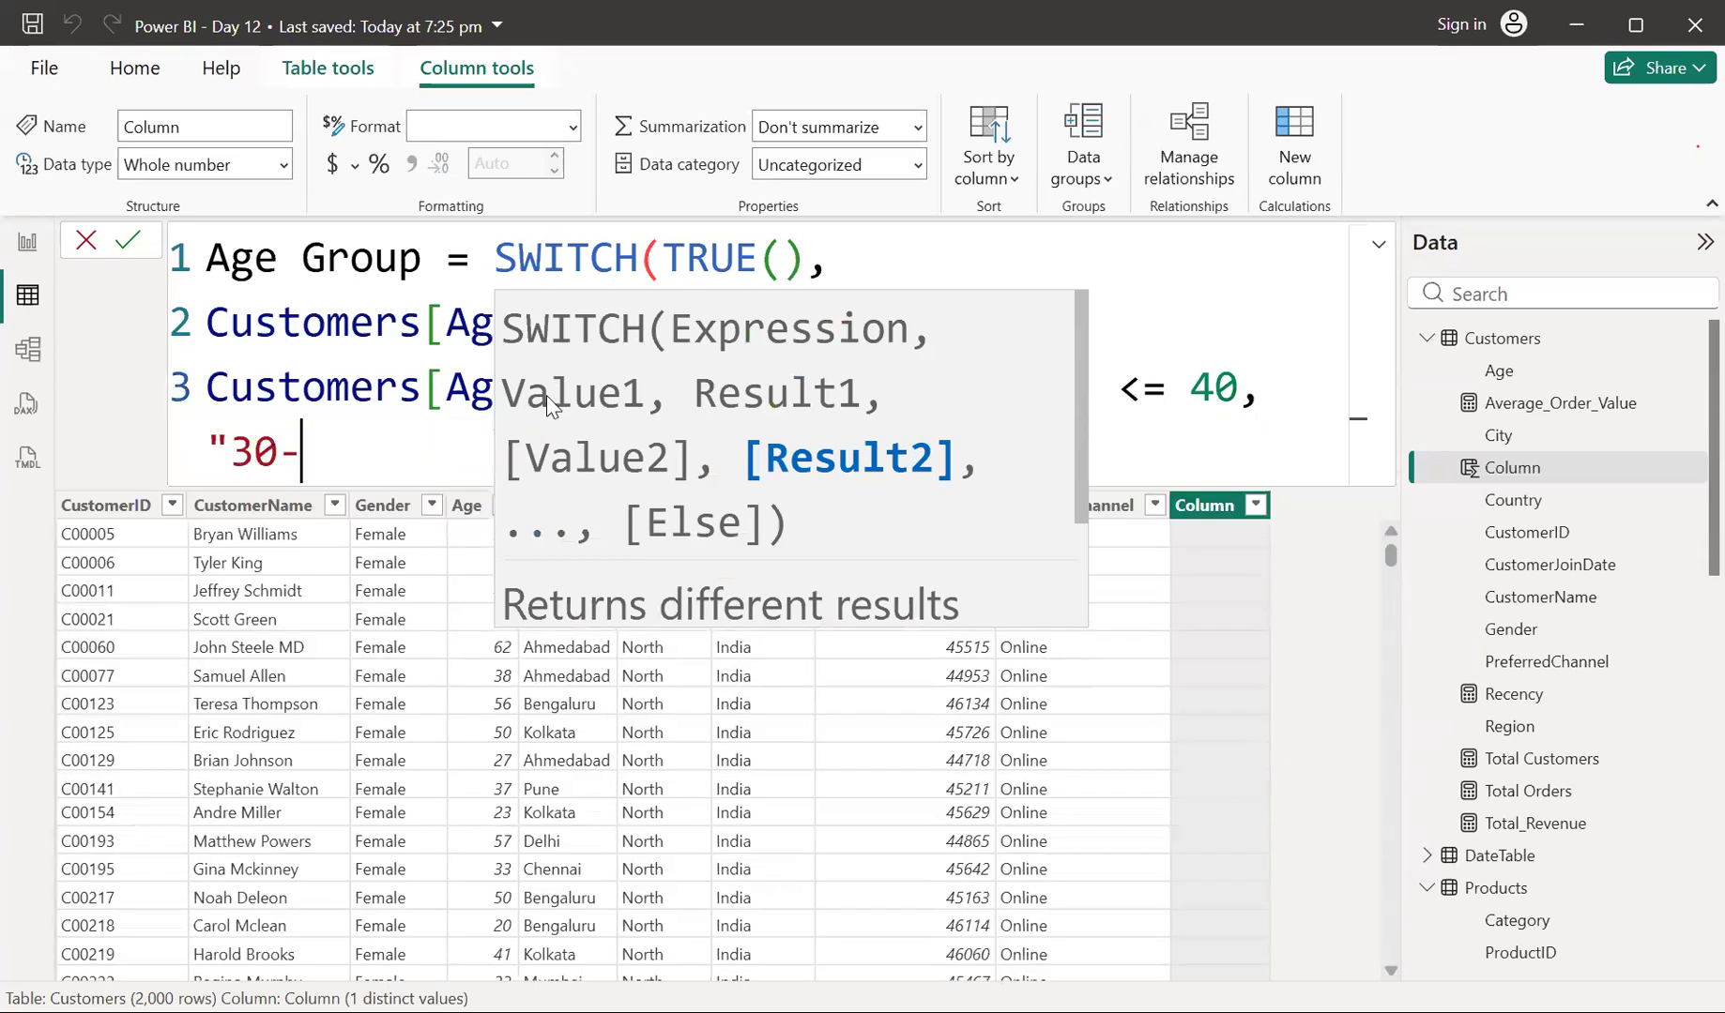
pyautogui.write('40",')
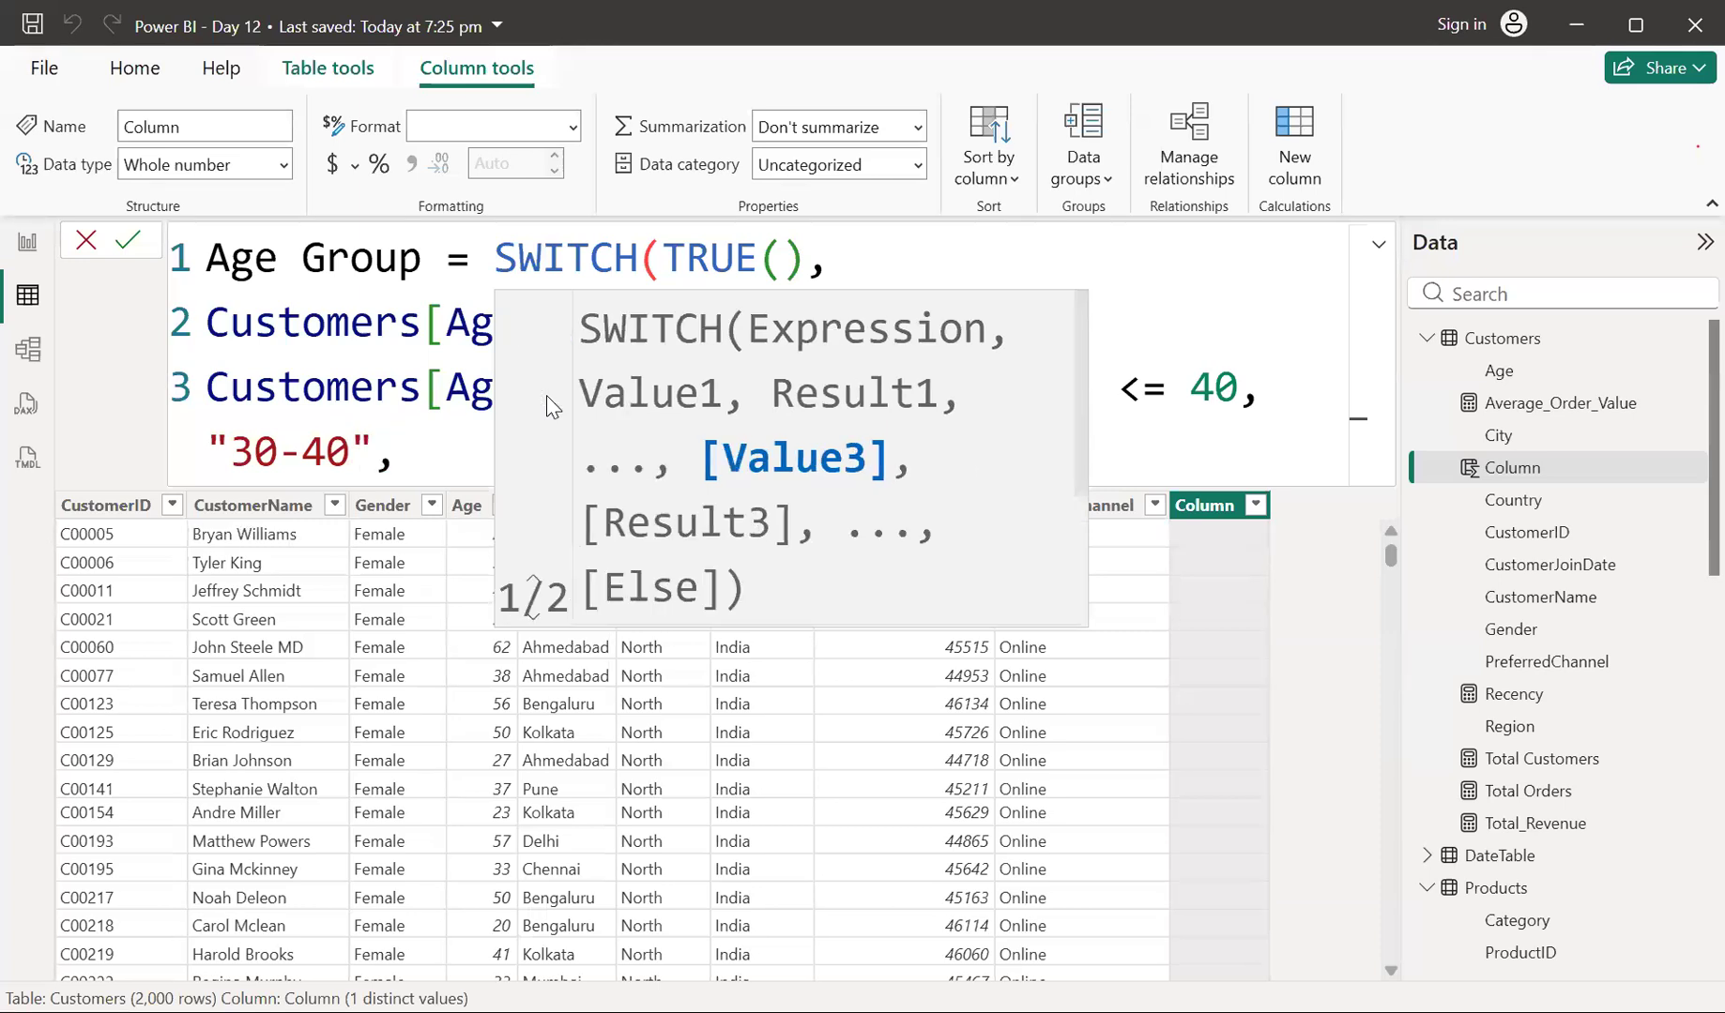
pyautogui.hotkey('shift', 'Return')
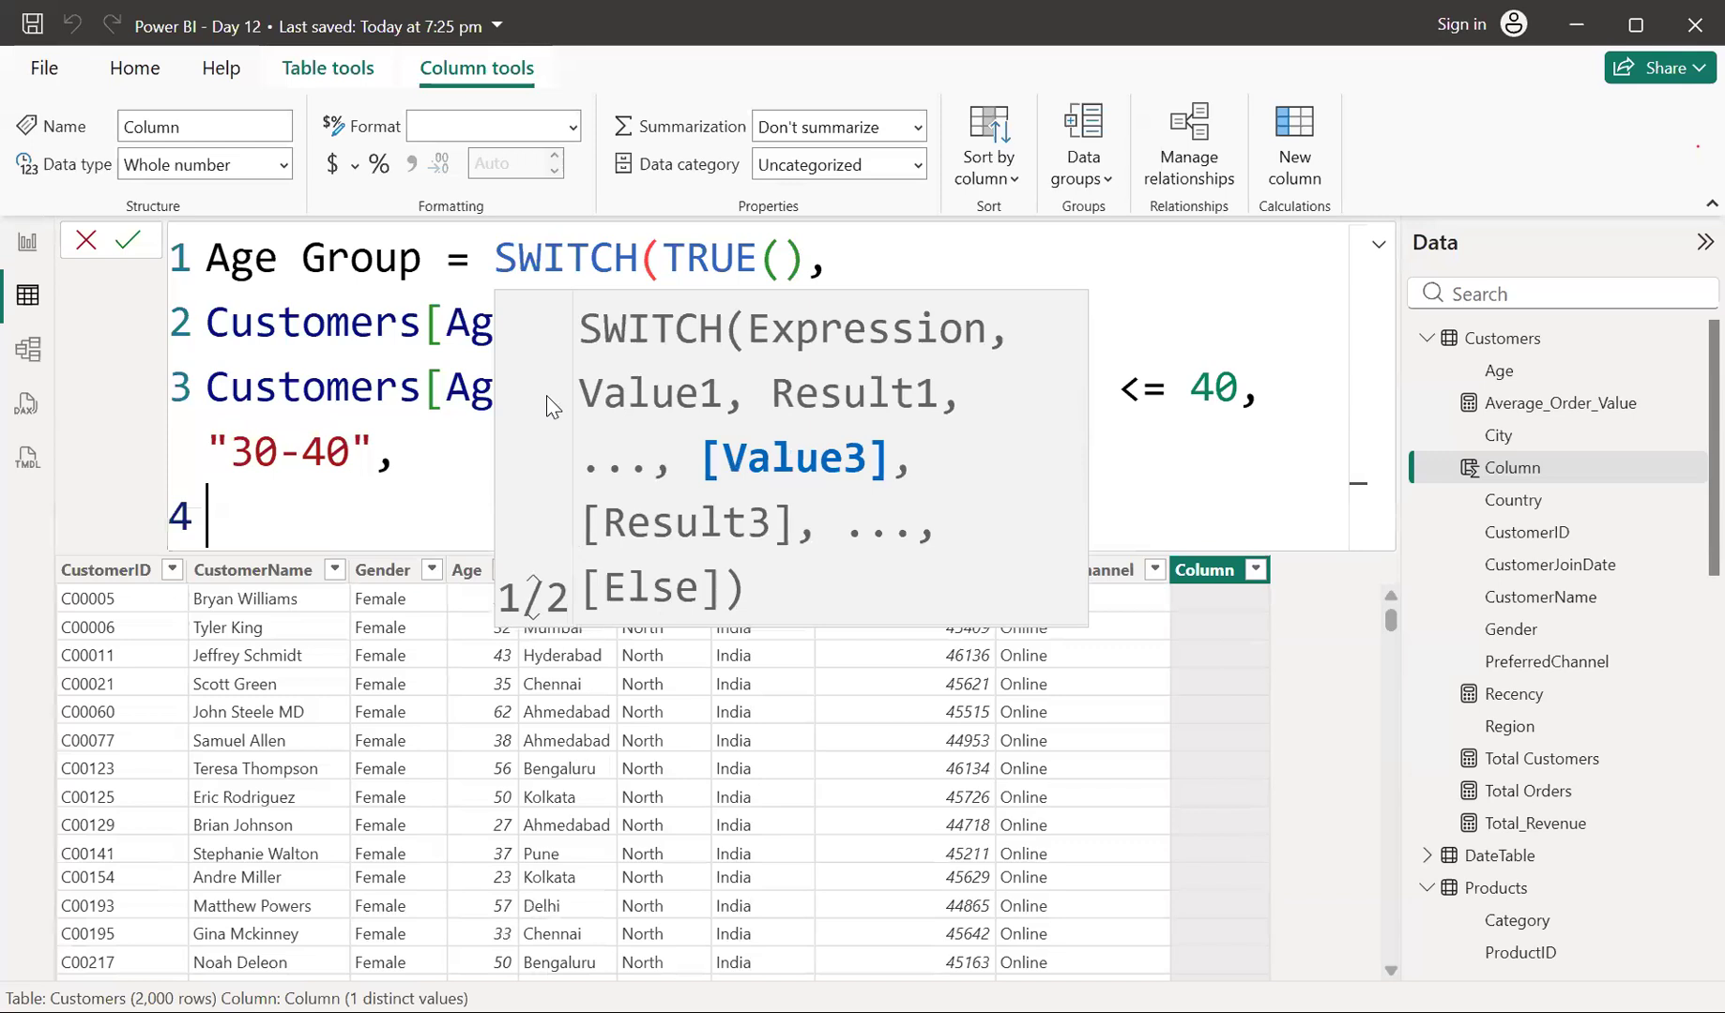
# Add the third SWITCH condition, Customers[Age] > 40 && Customers[Age] <= 50, returning "40-50", and start a new formula line
pyautogui.write('age')
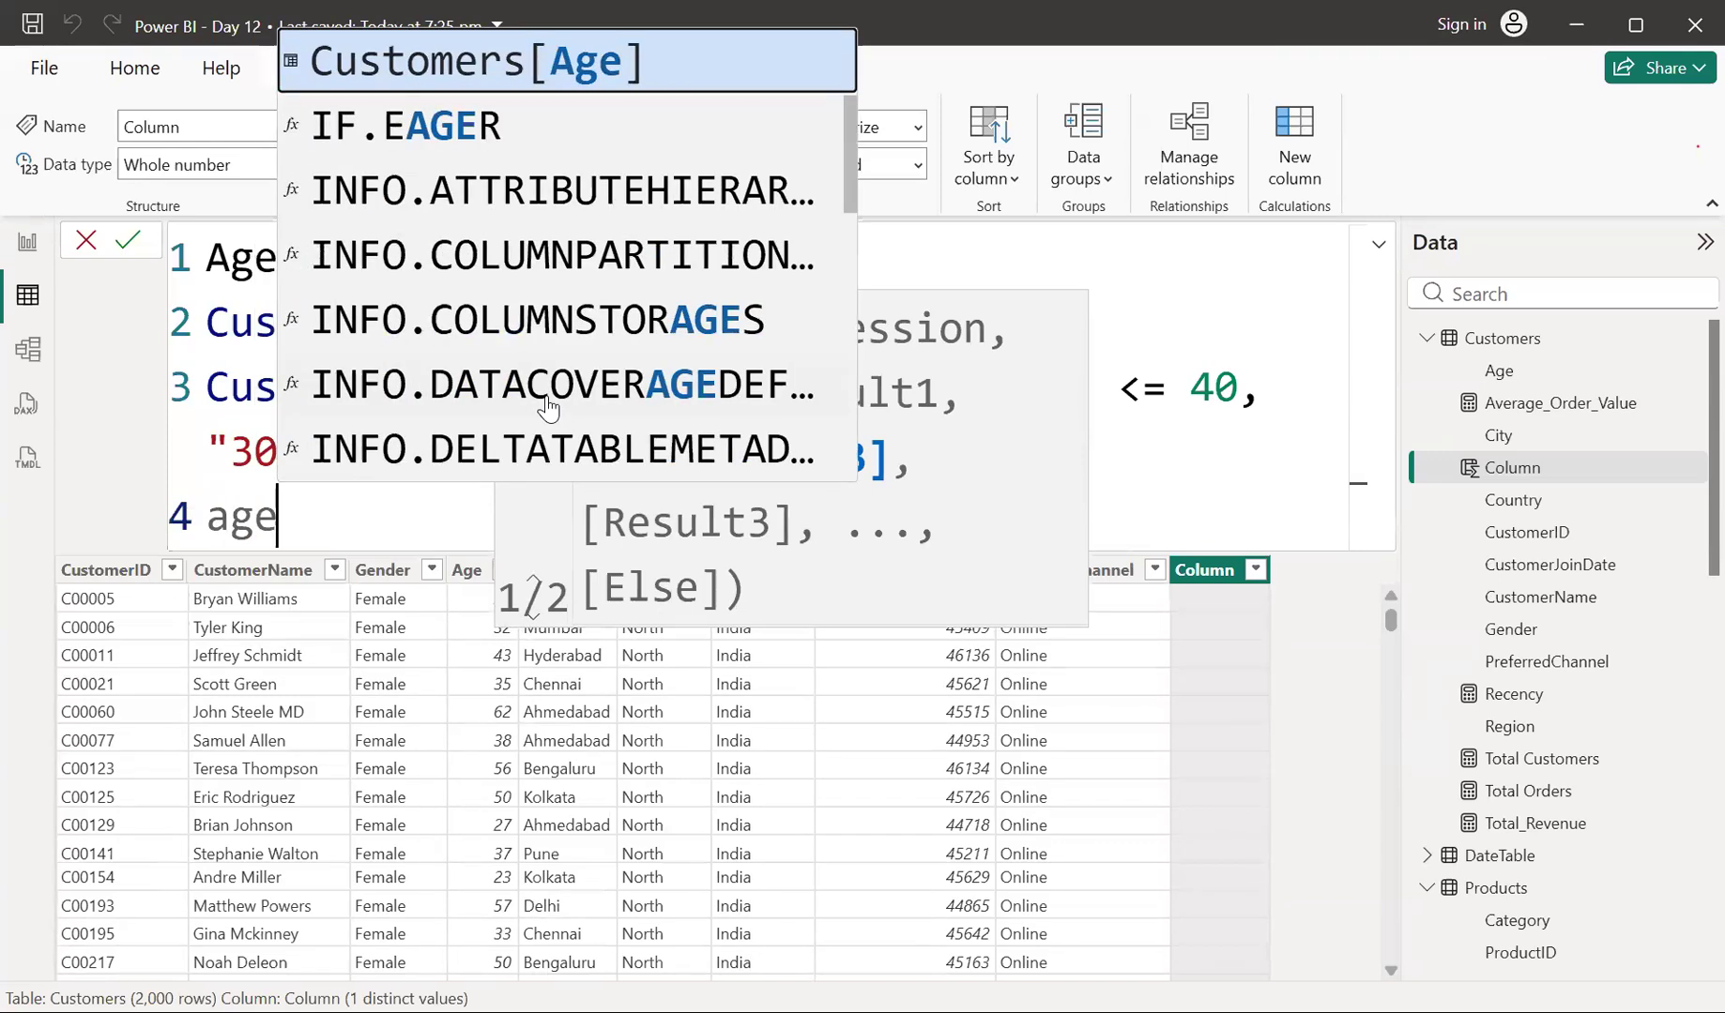
pyautogui.scroll(1, 577, 296)
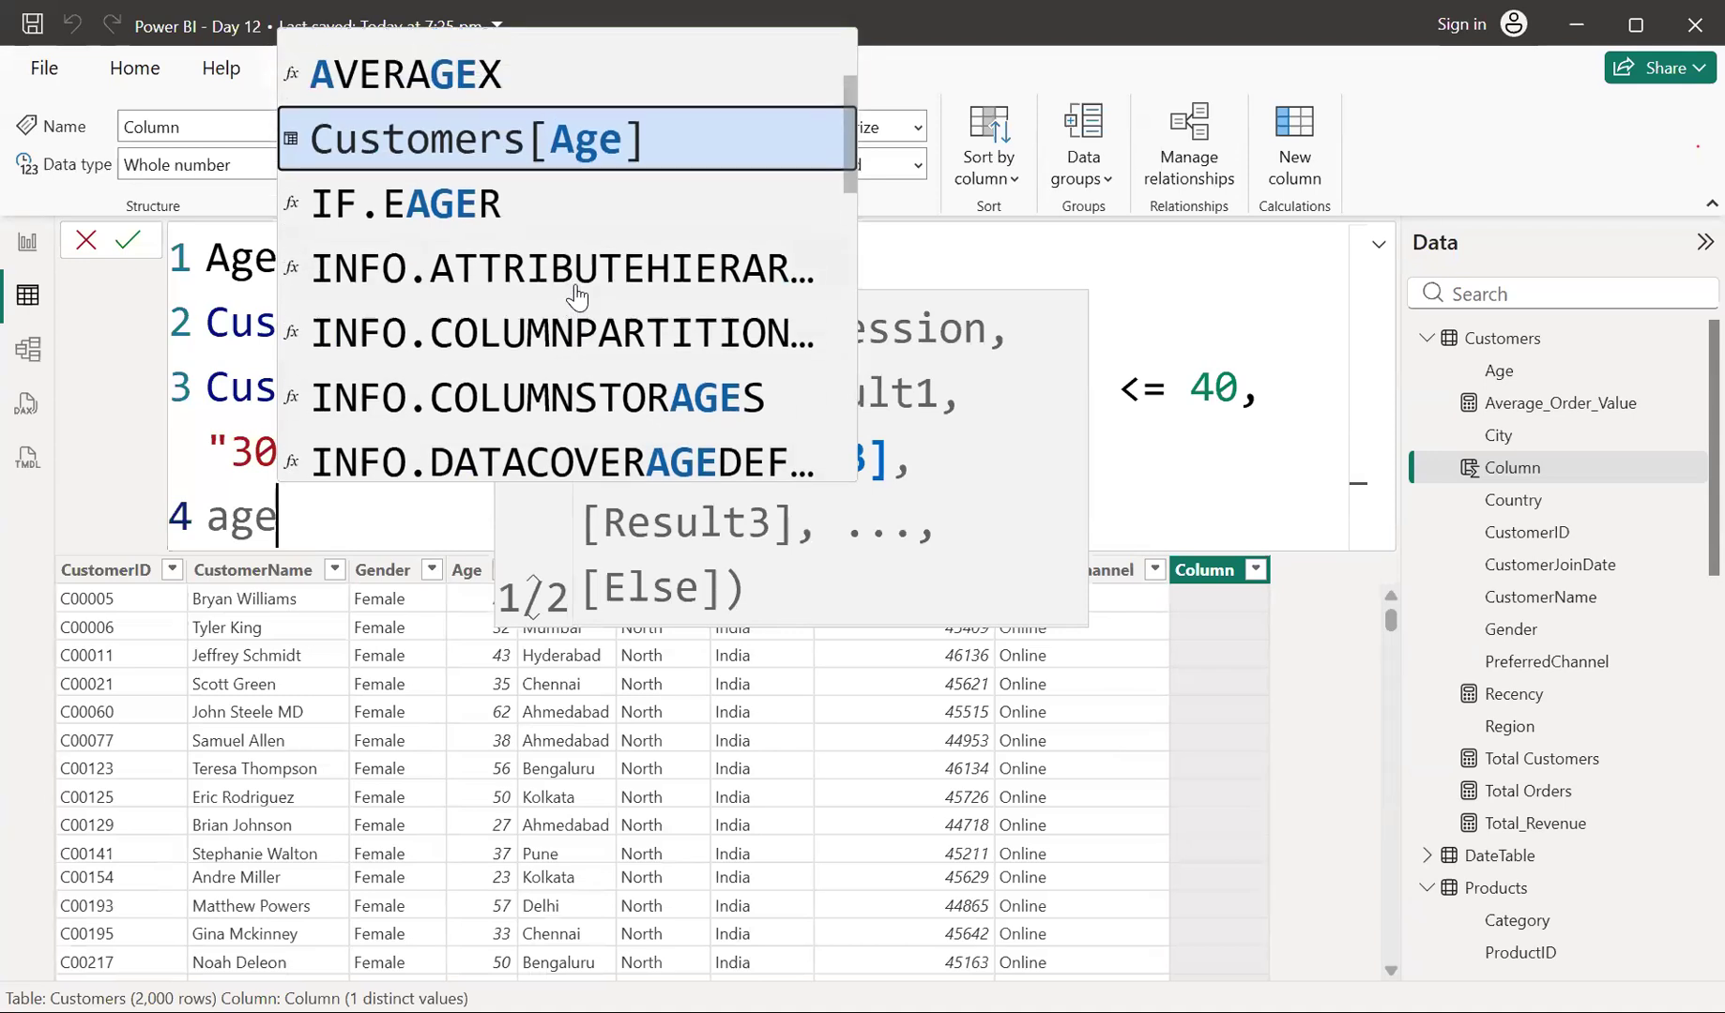
pyautogui.press('Tab')
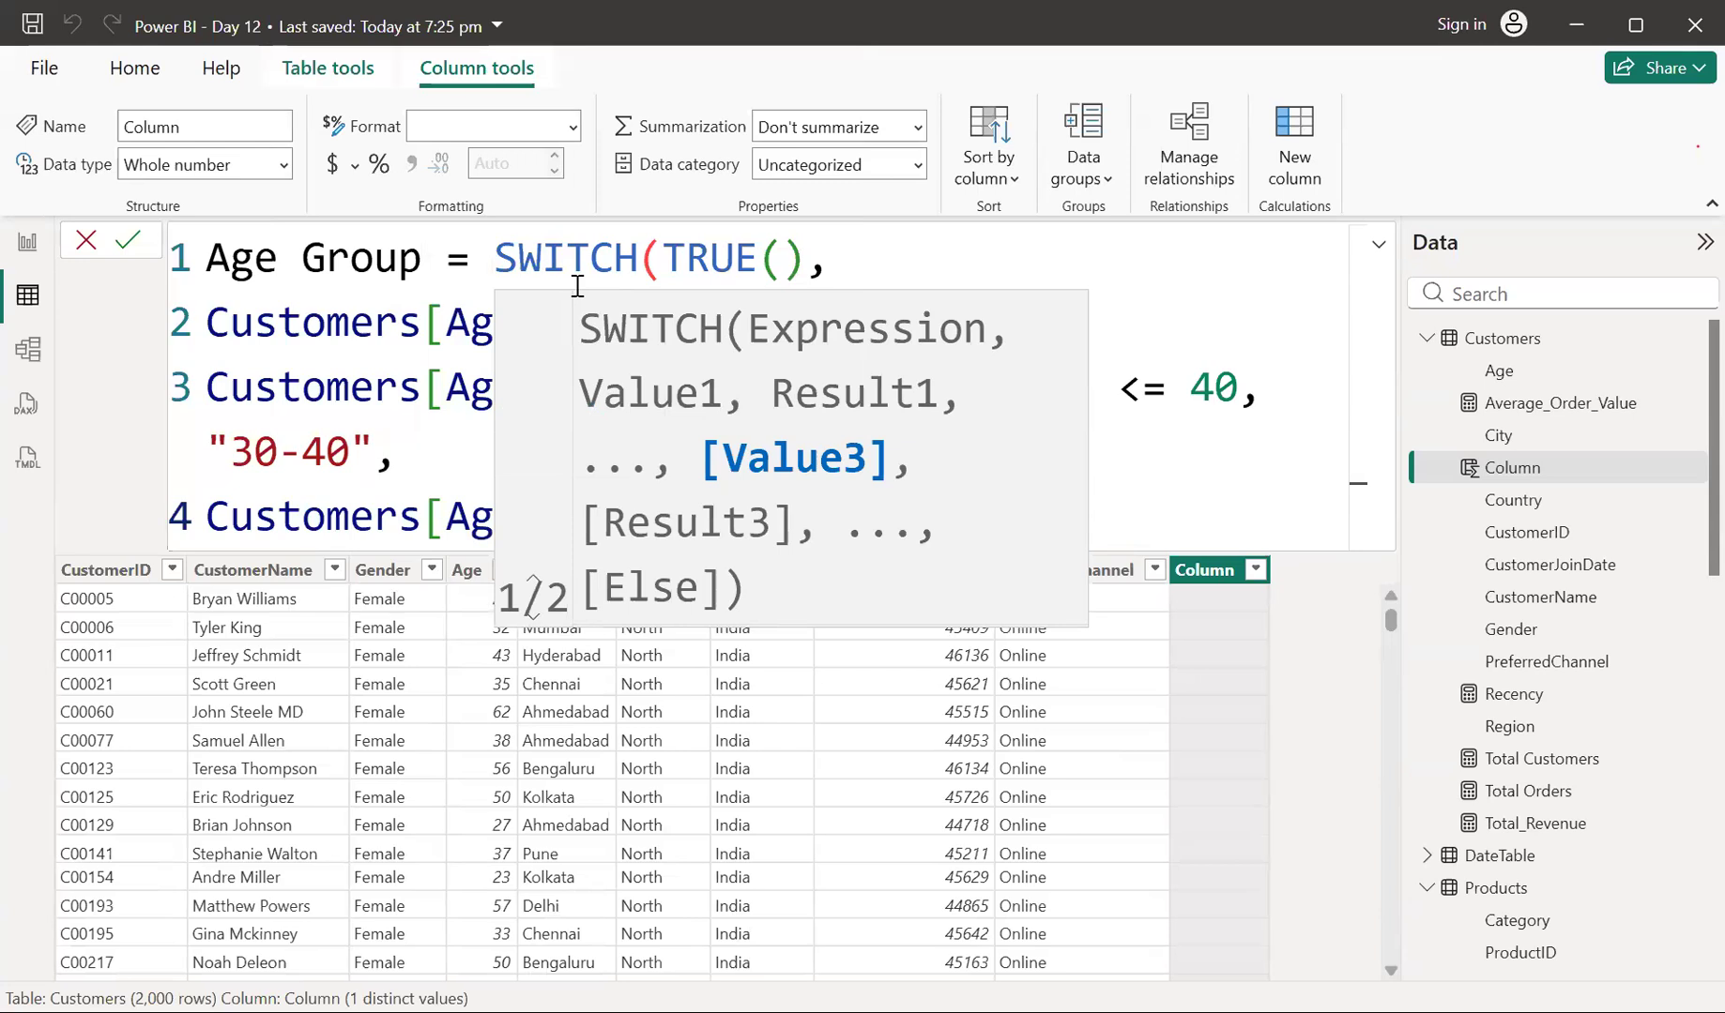
pyautogui.write('age')
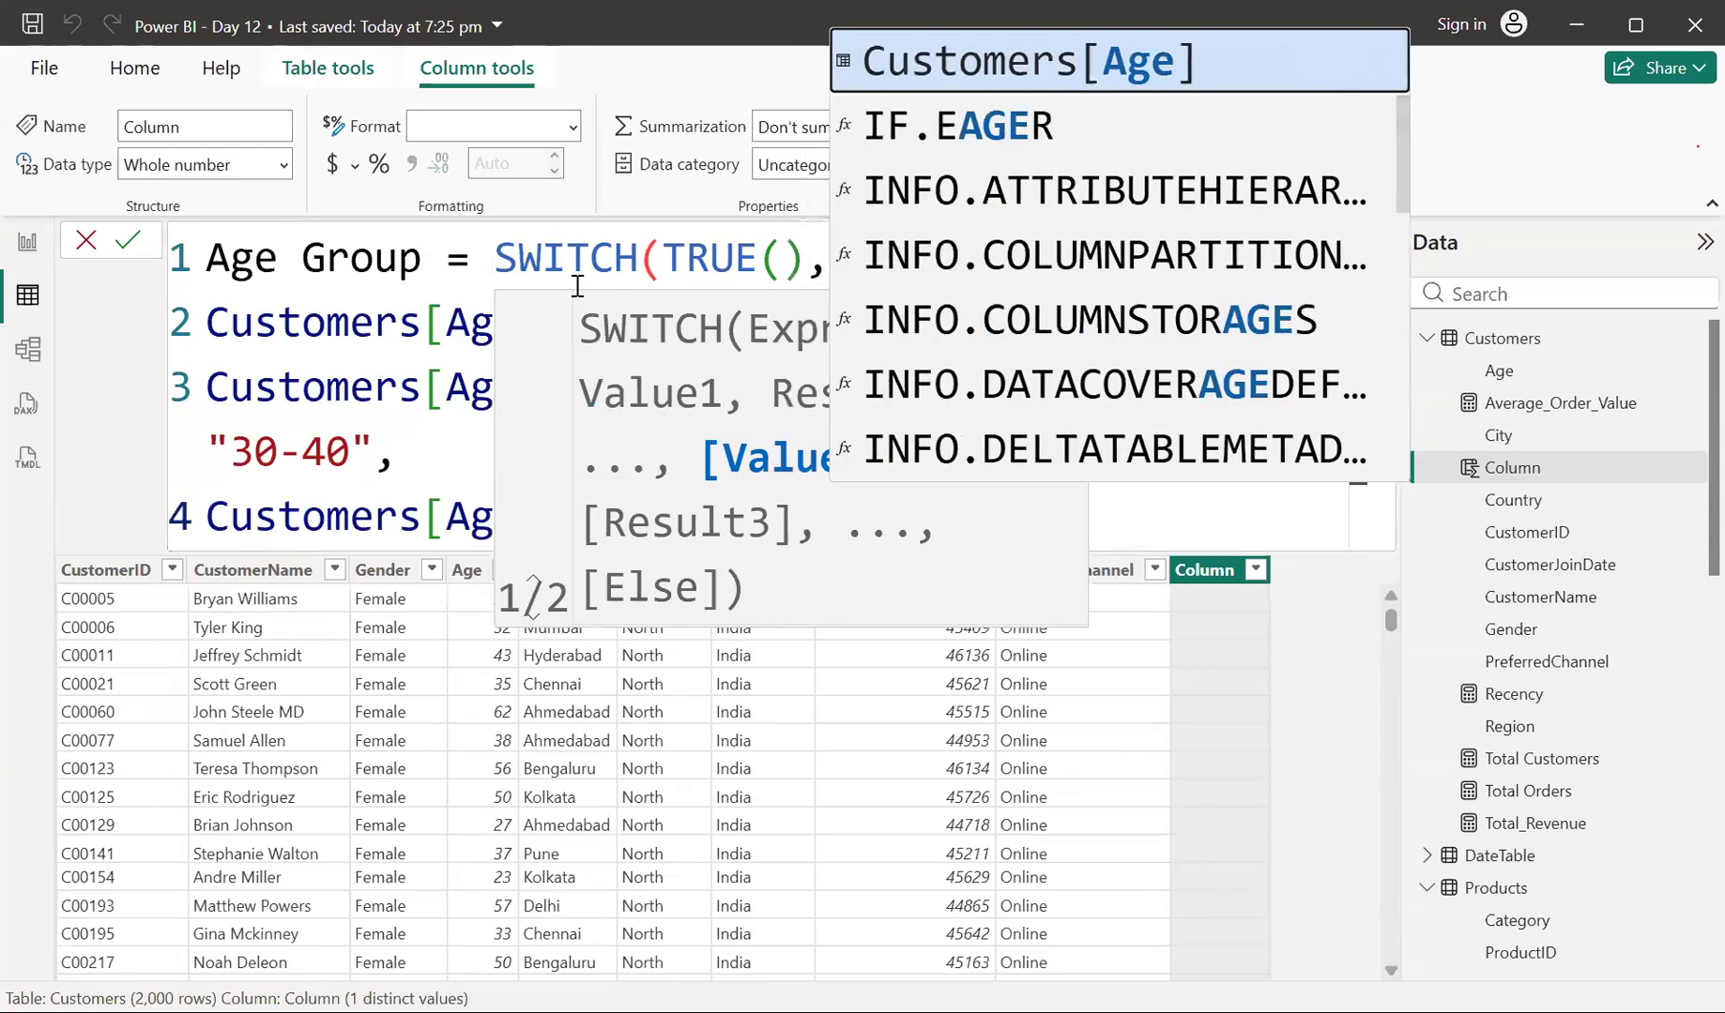
pyautogui.press('Tab')
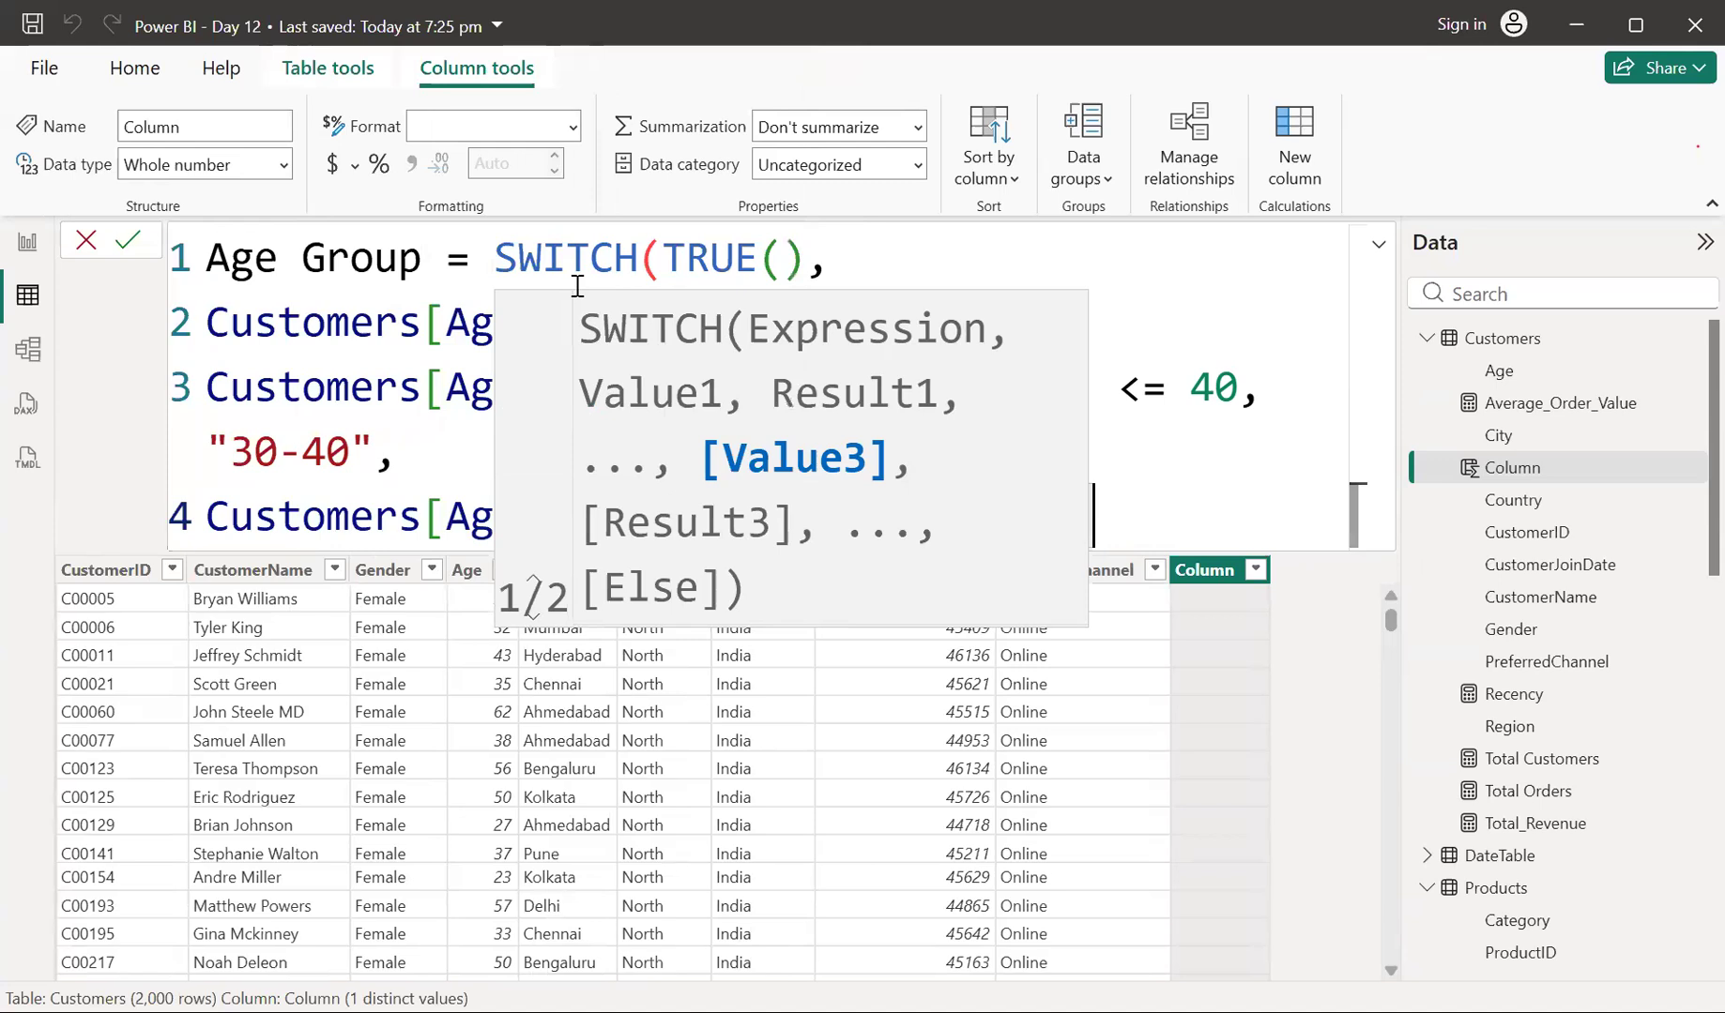
pyautogui.write('<= 5')
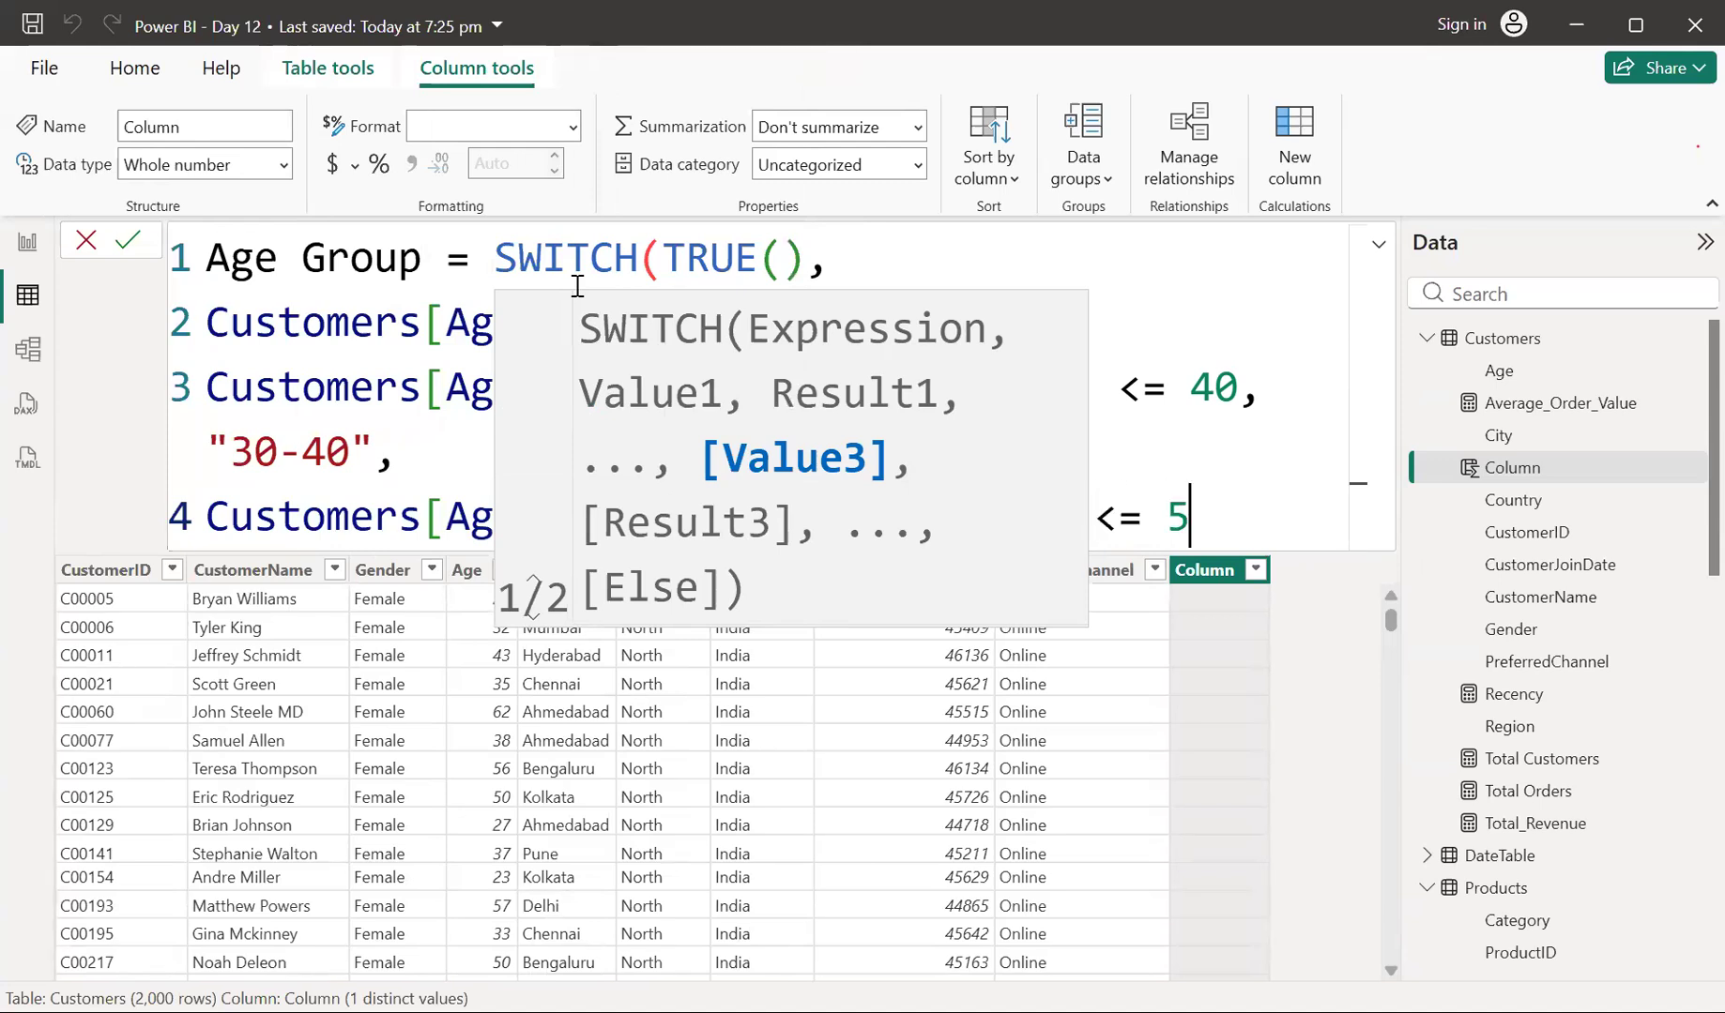
pyautogui.write('0, ')
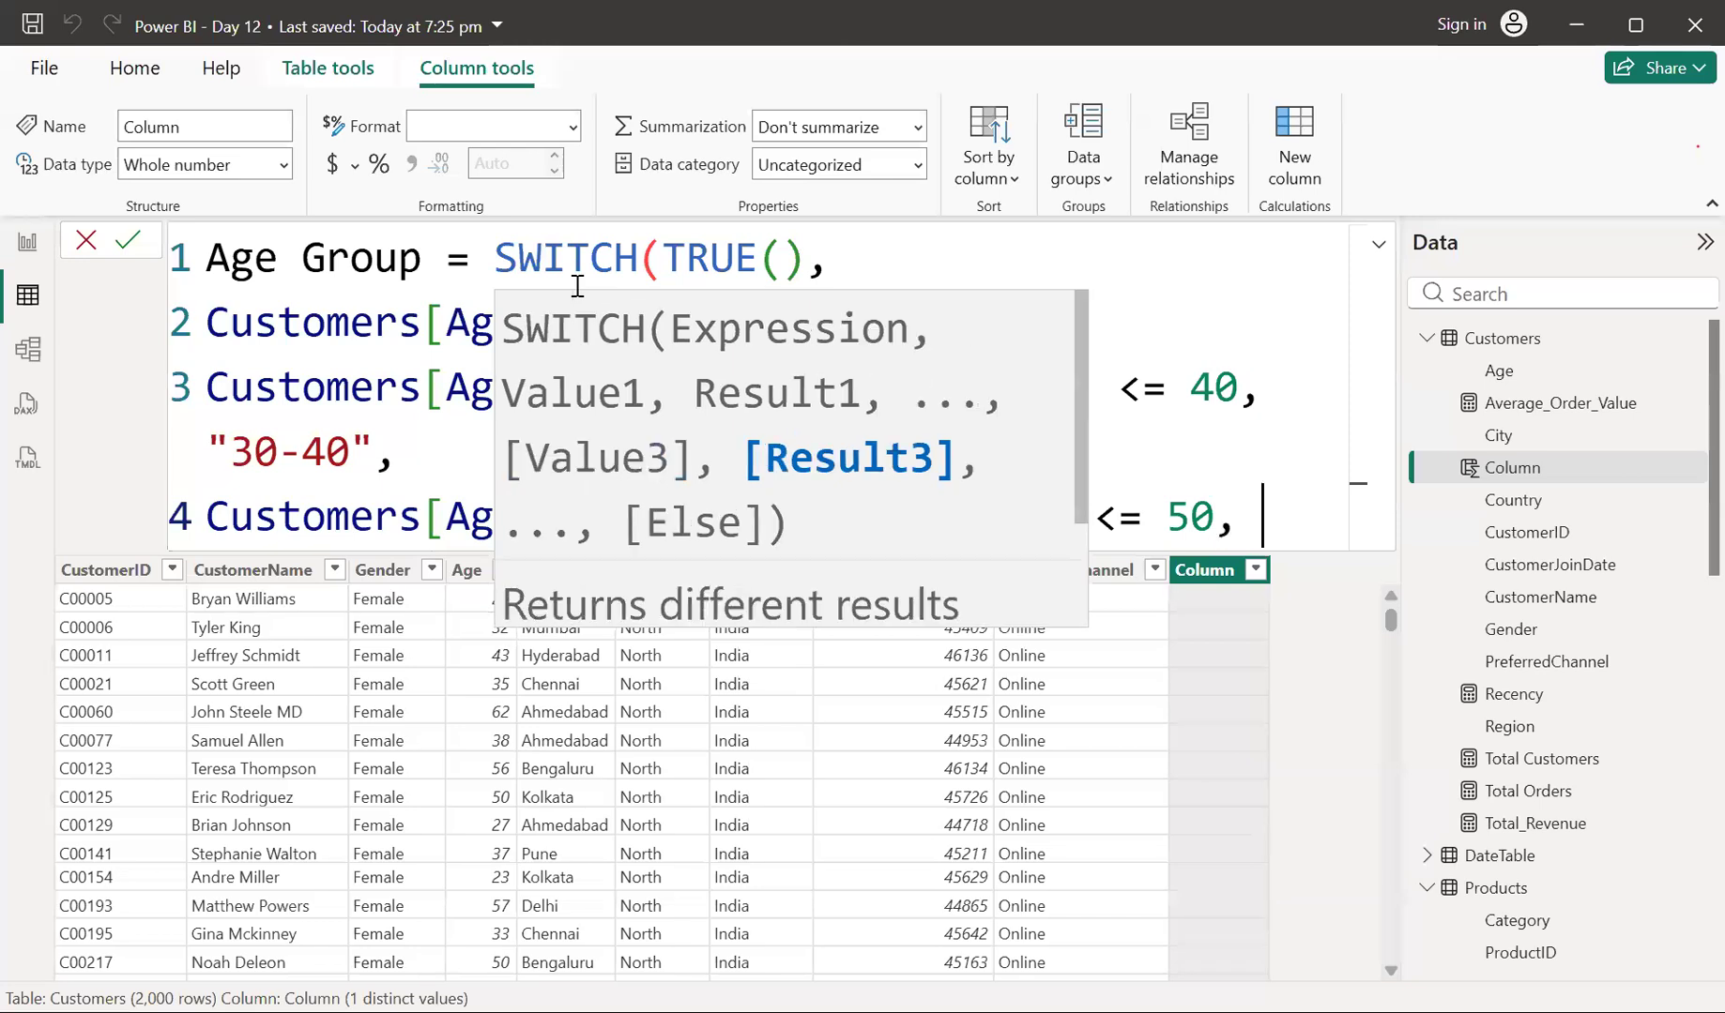
pyautogui.write('"4')
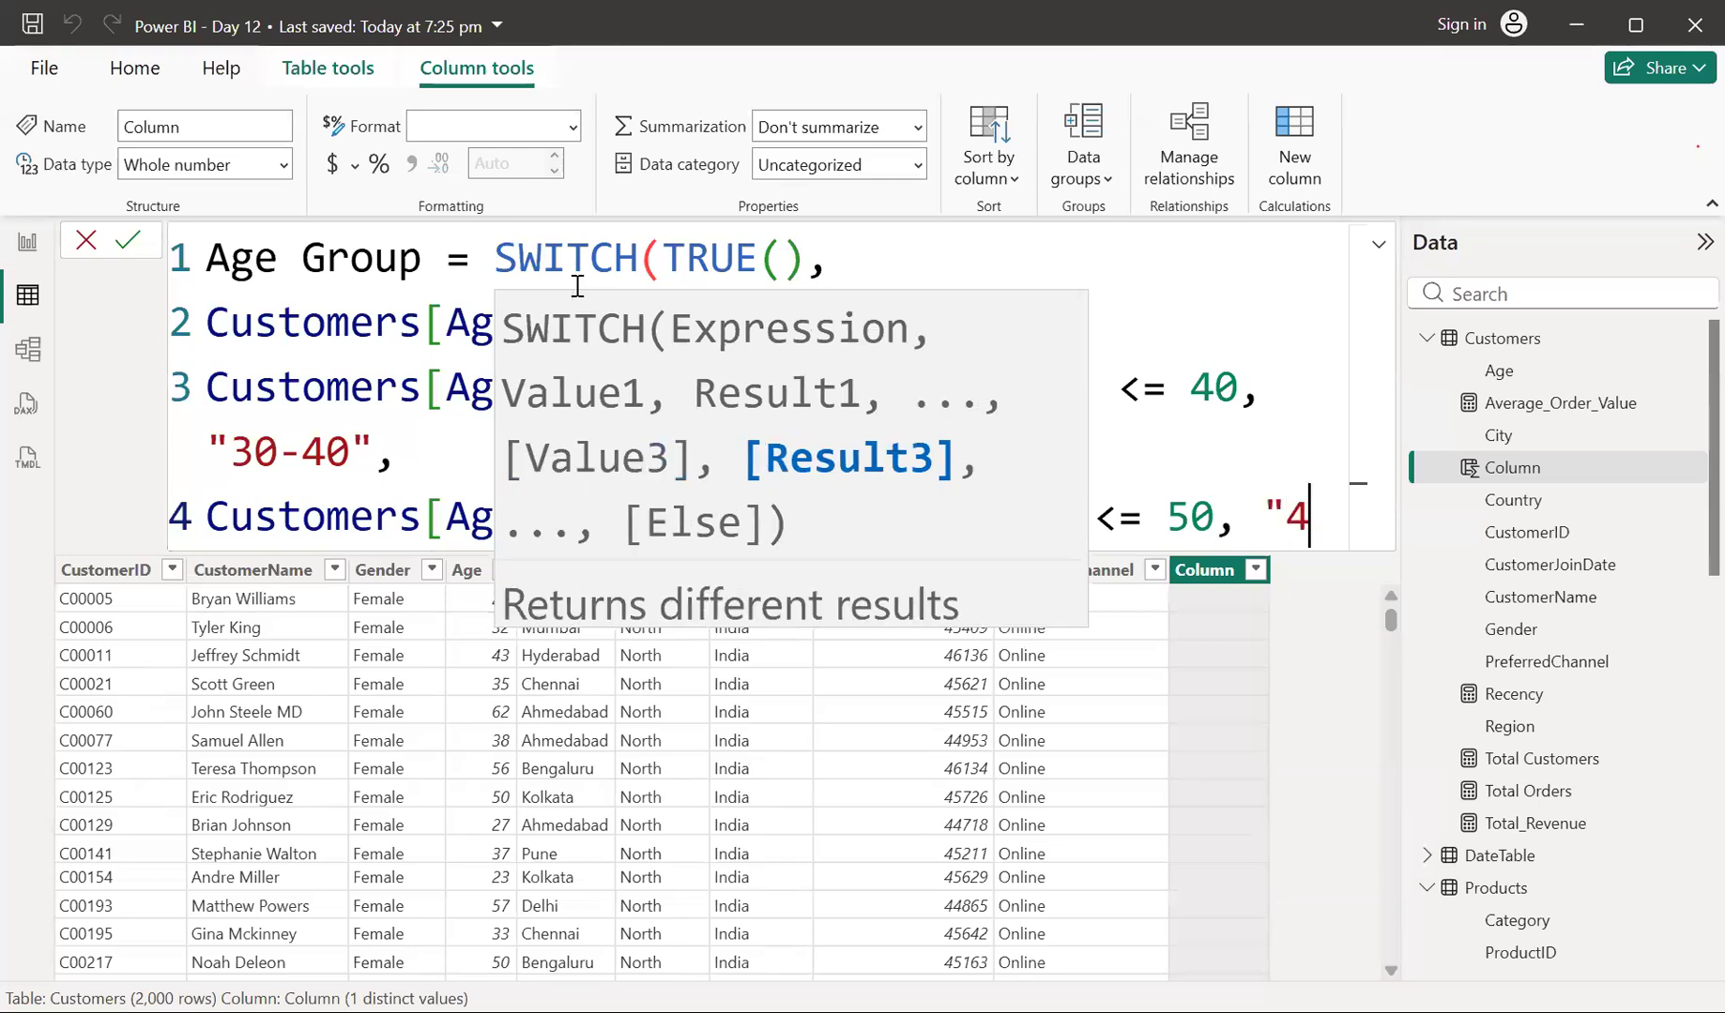
pyautogui.write('0-5')
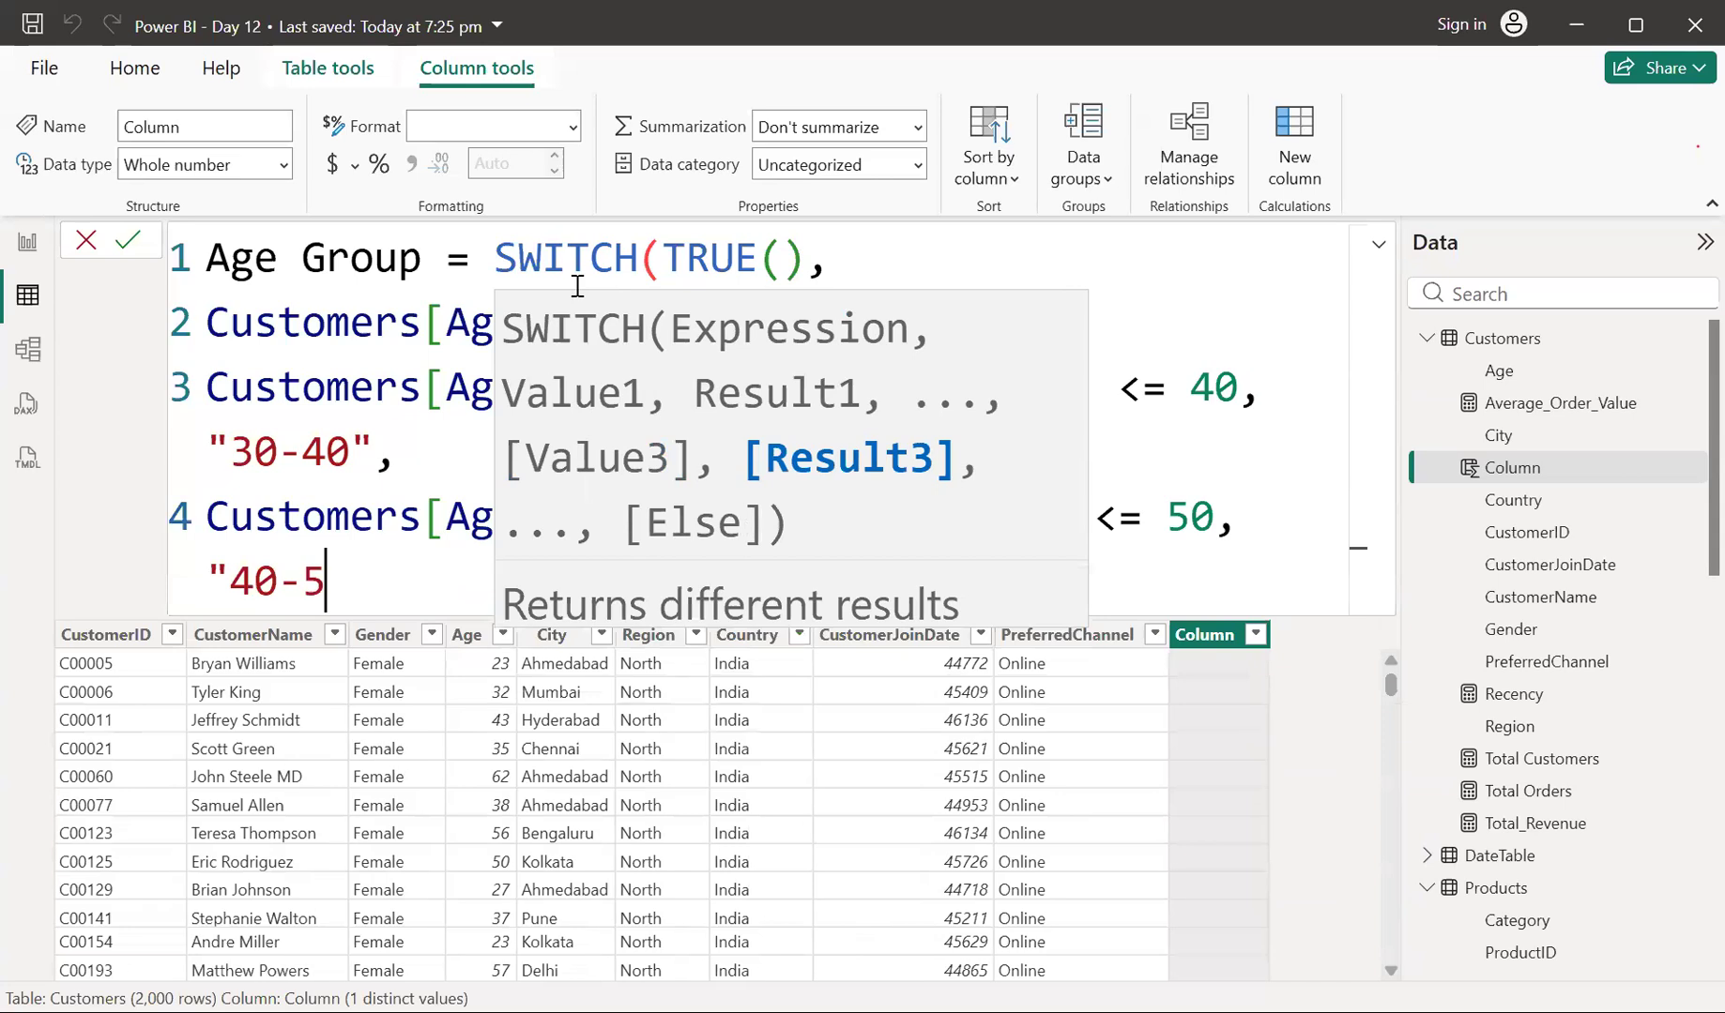
pyautogui.write('0",')
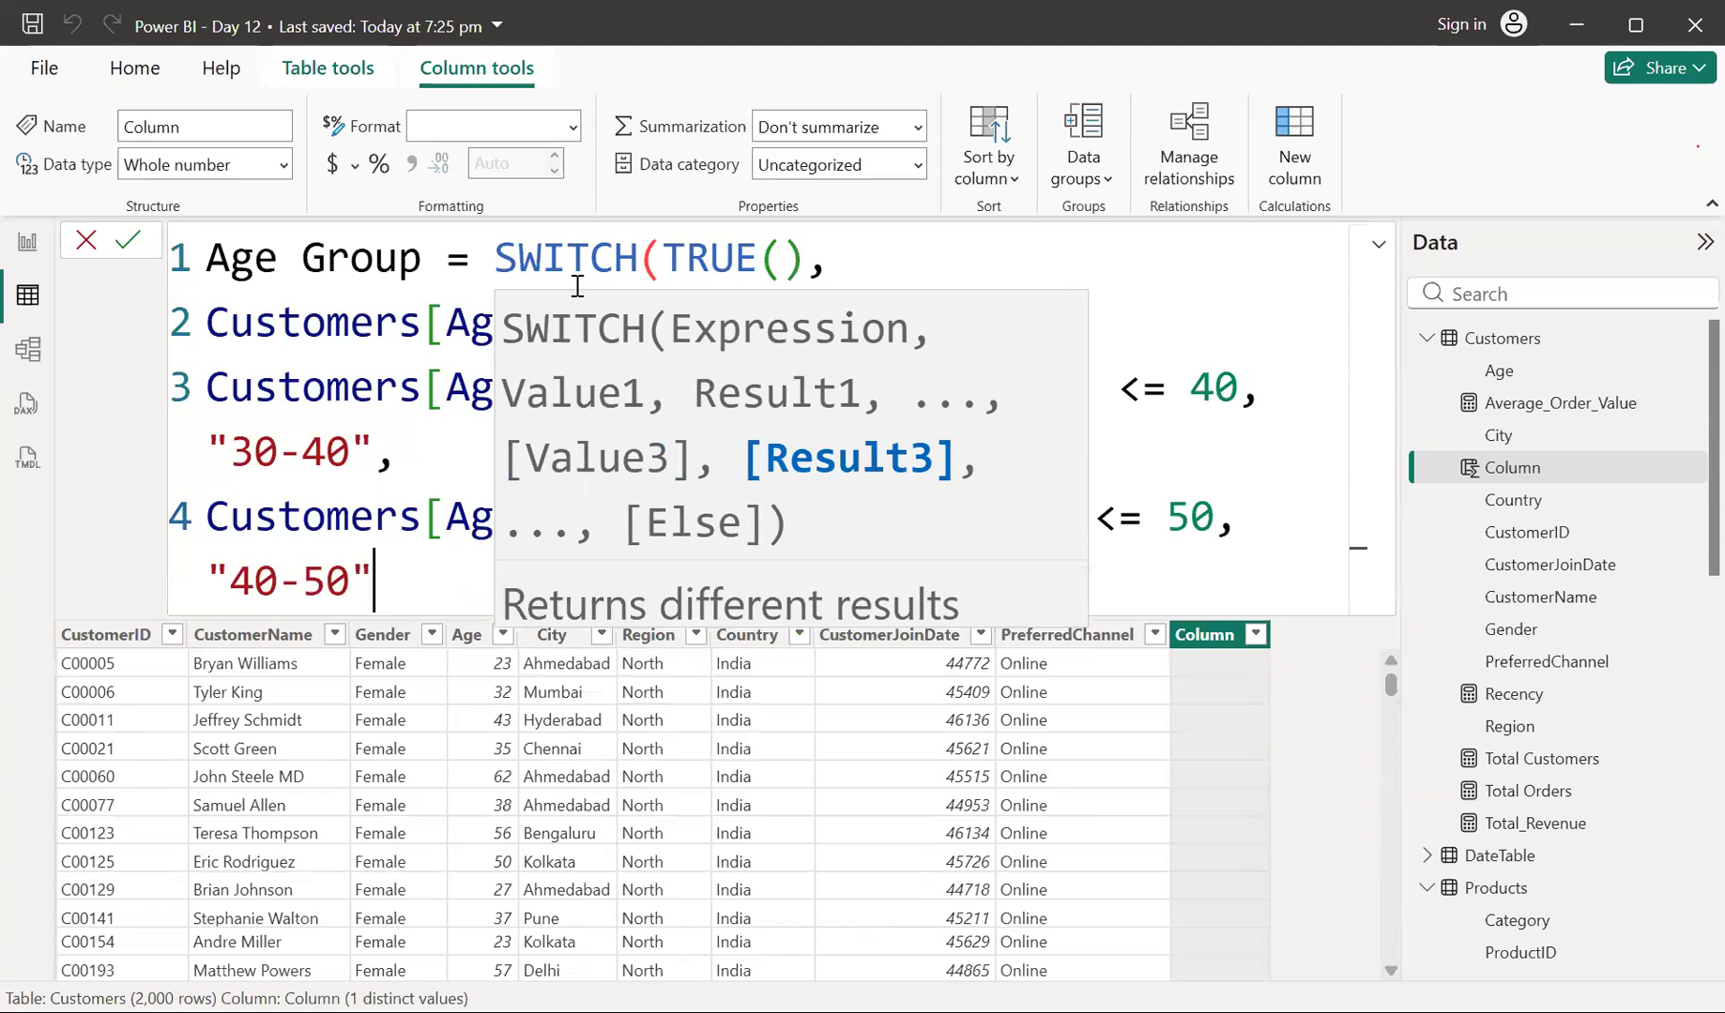
pyautogui.hotkey('shift', 'Return')
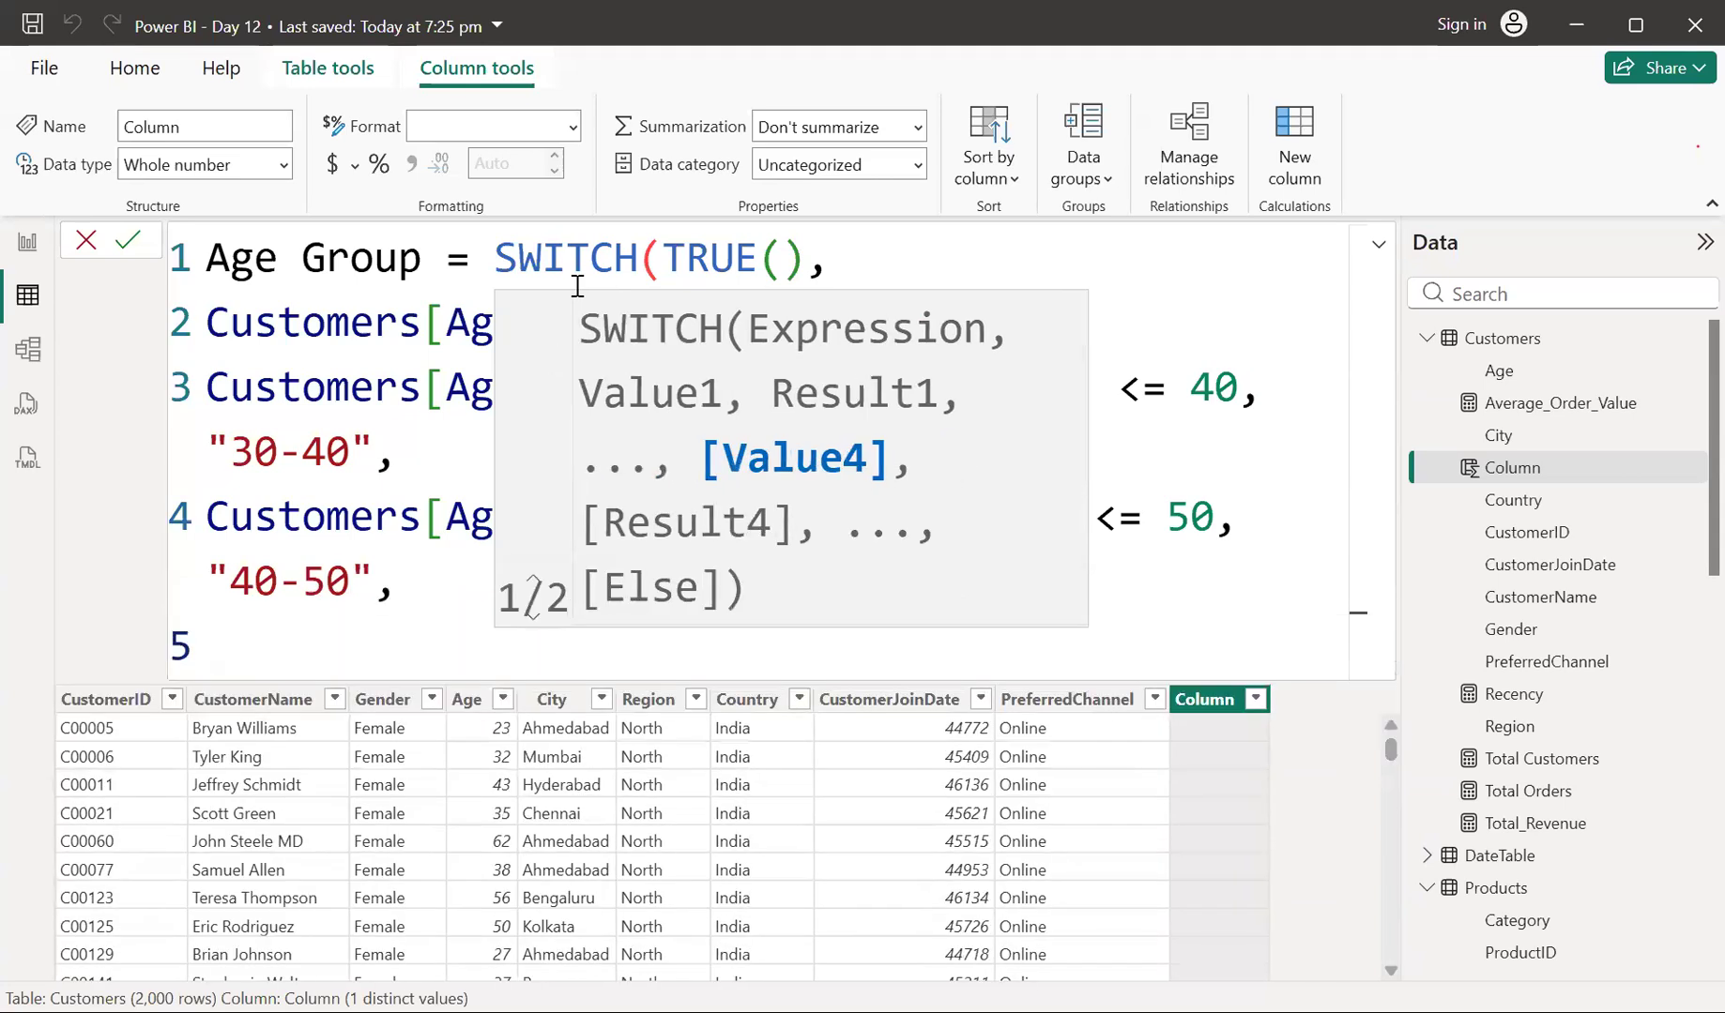
# Add the fourth SWITCH condition, Customers[Age] > 50 && Customers[Age] <= 60, with its result "50-60" on a separate formula line
pyautogui.write('age')
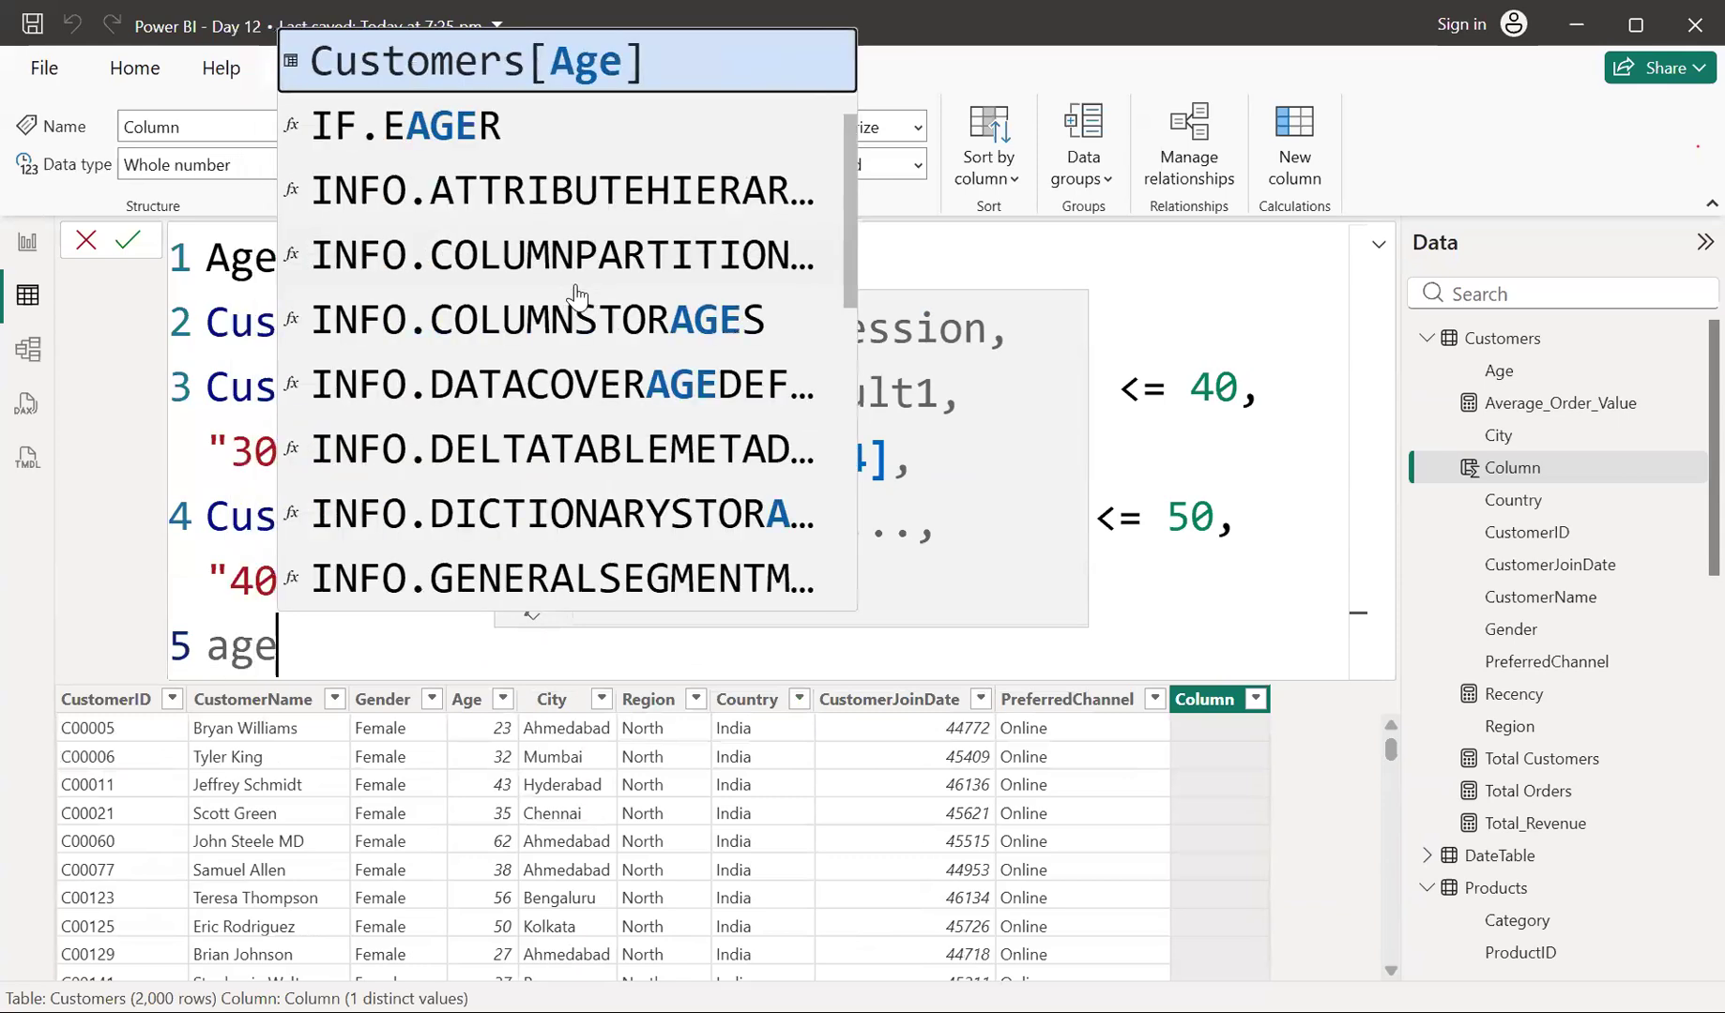
pyautogui.press('Tab')
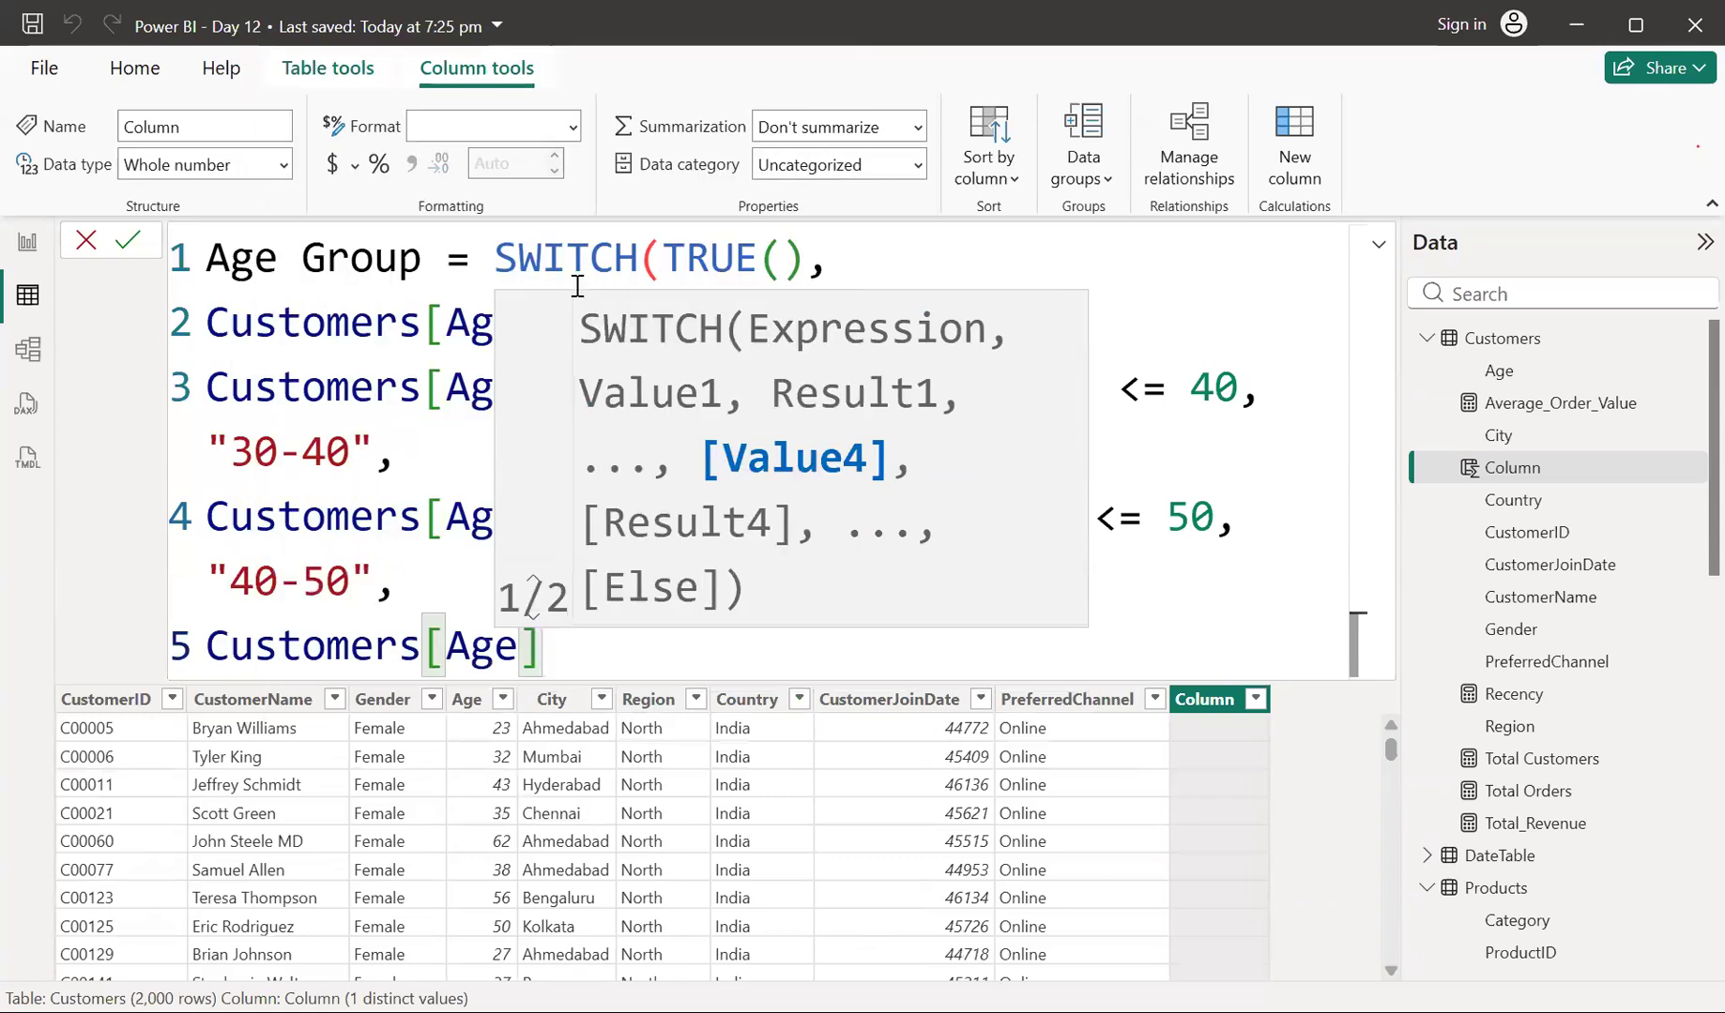
pyautogui.write('>50')
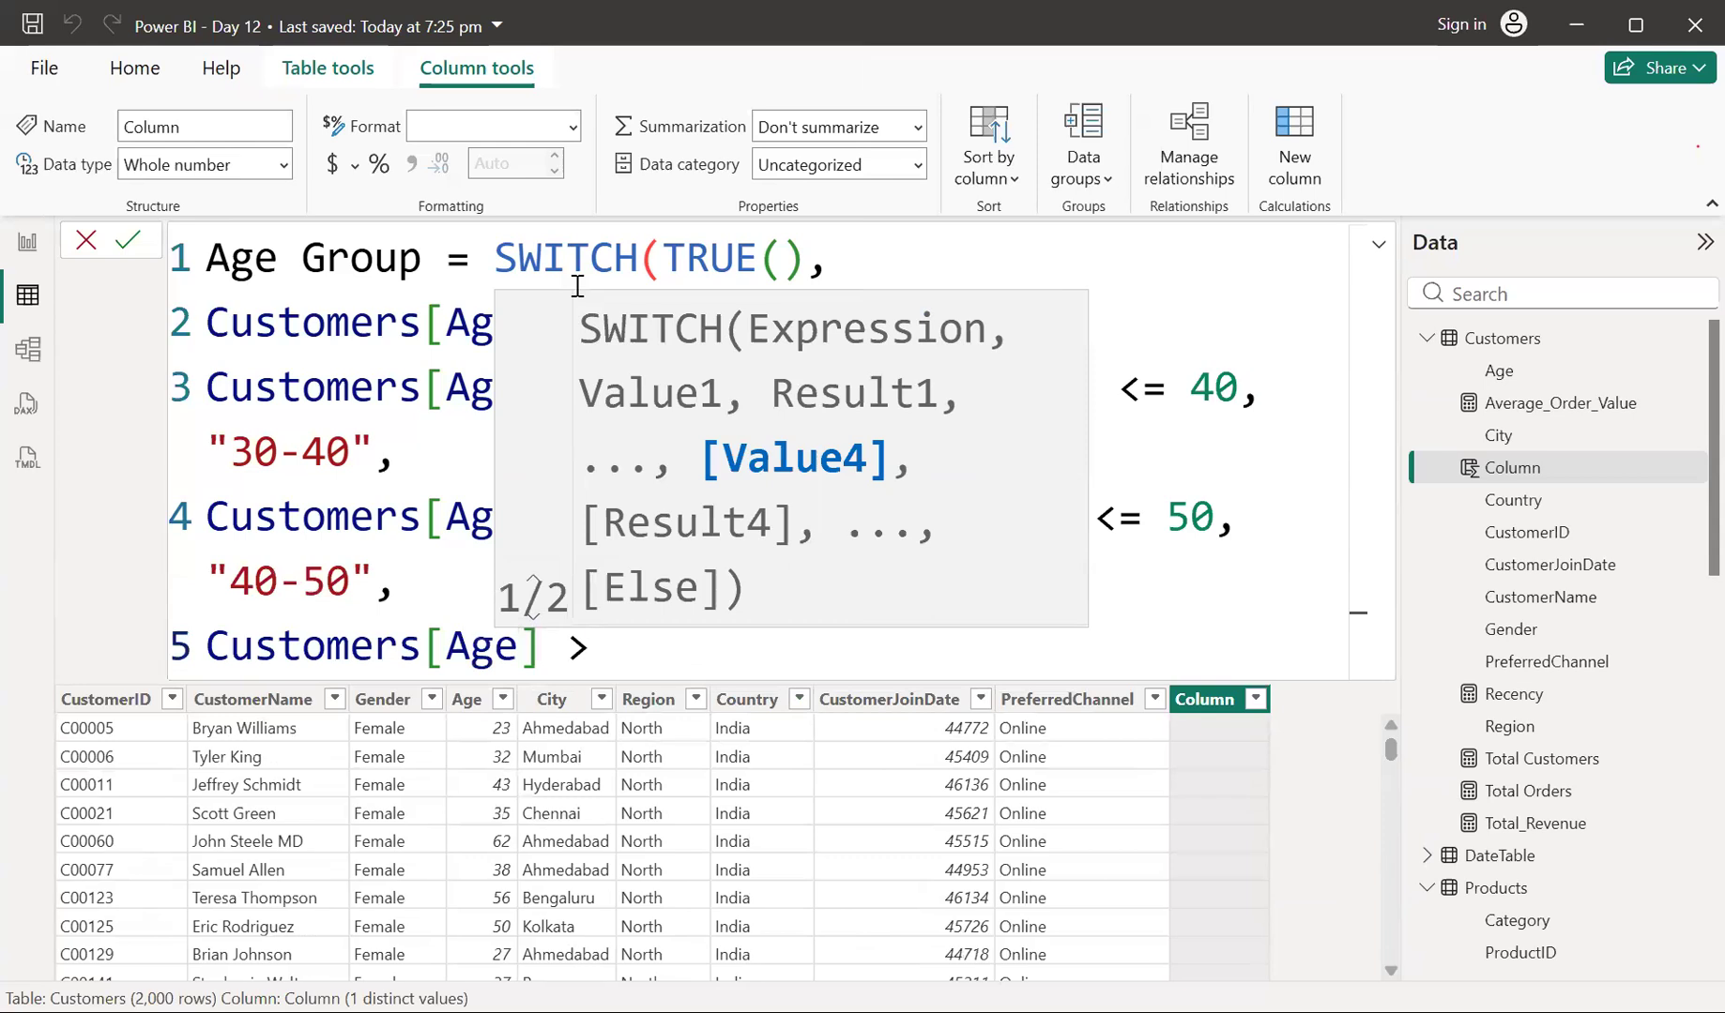
pyautogui.press('BackSpace')
pyautogui.press('BackSpace')
pyautogui.write('50 && age')
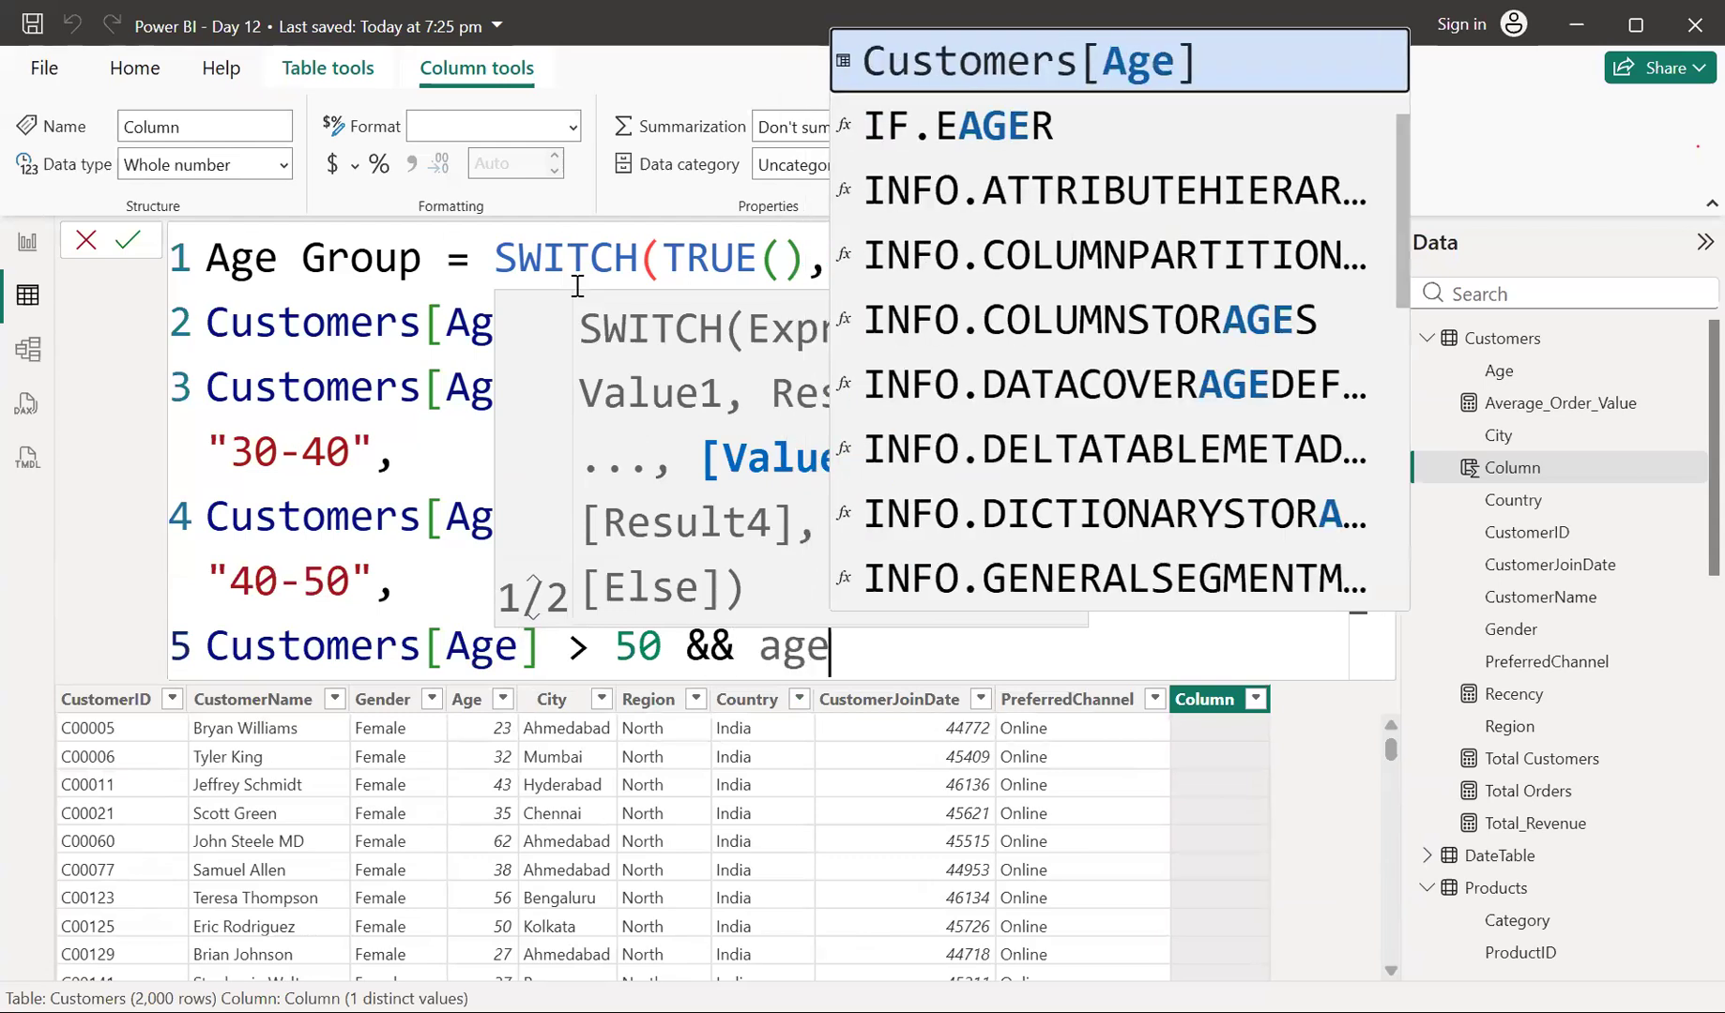
pyautogui.press('Tab')
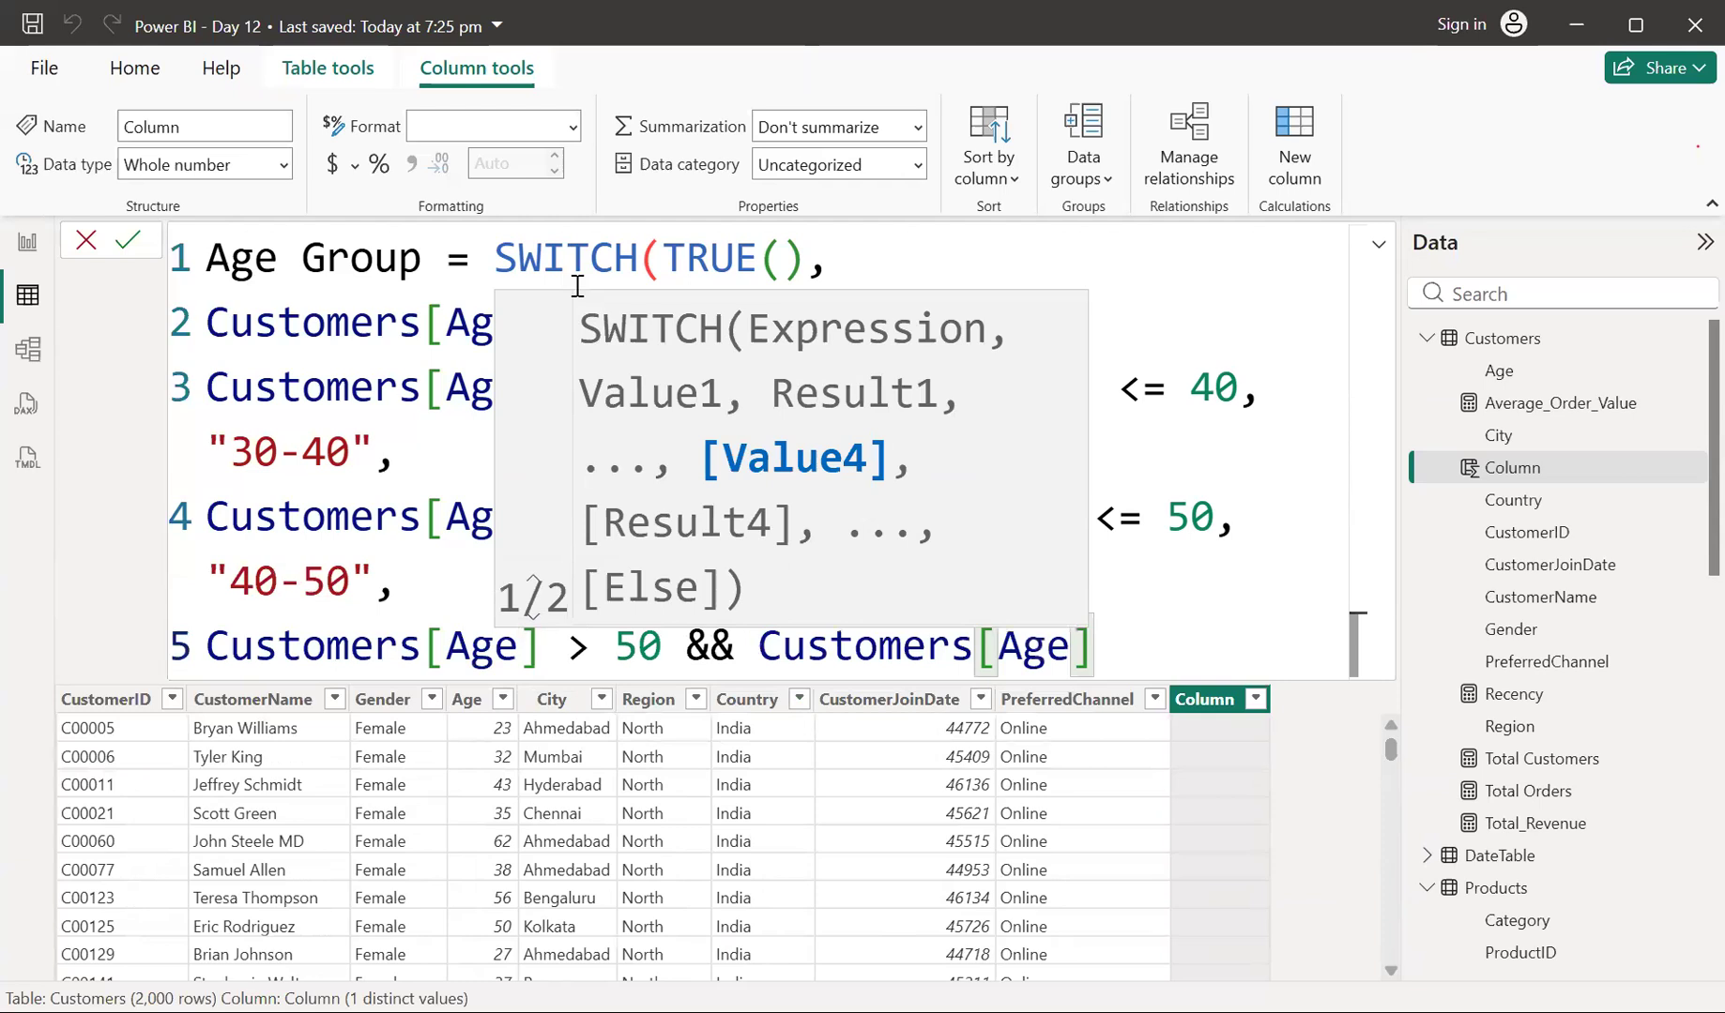
pyautogui.write('<=')
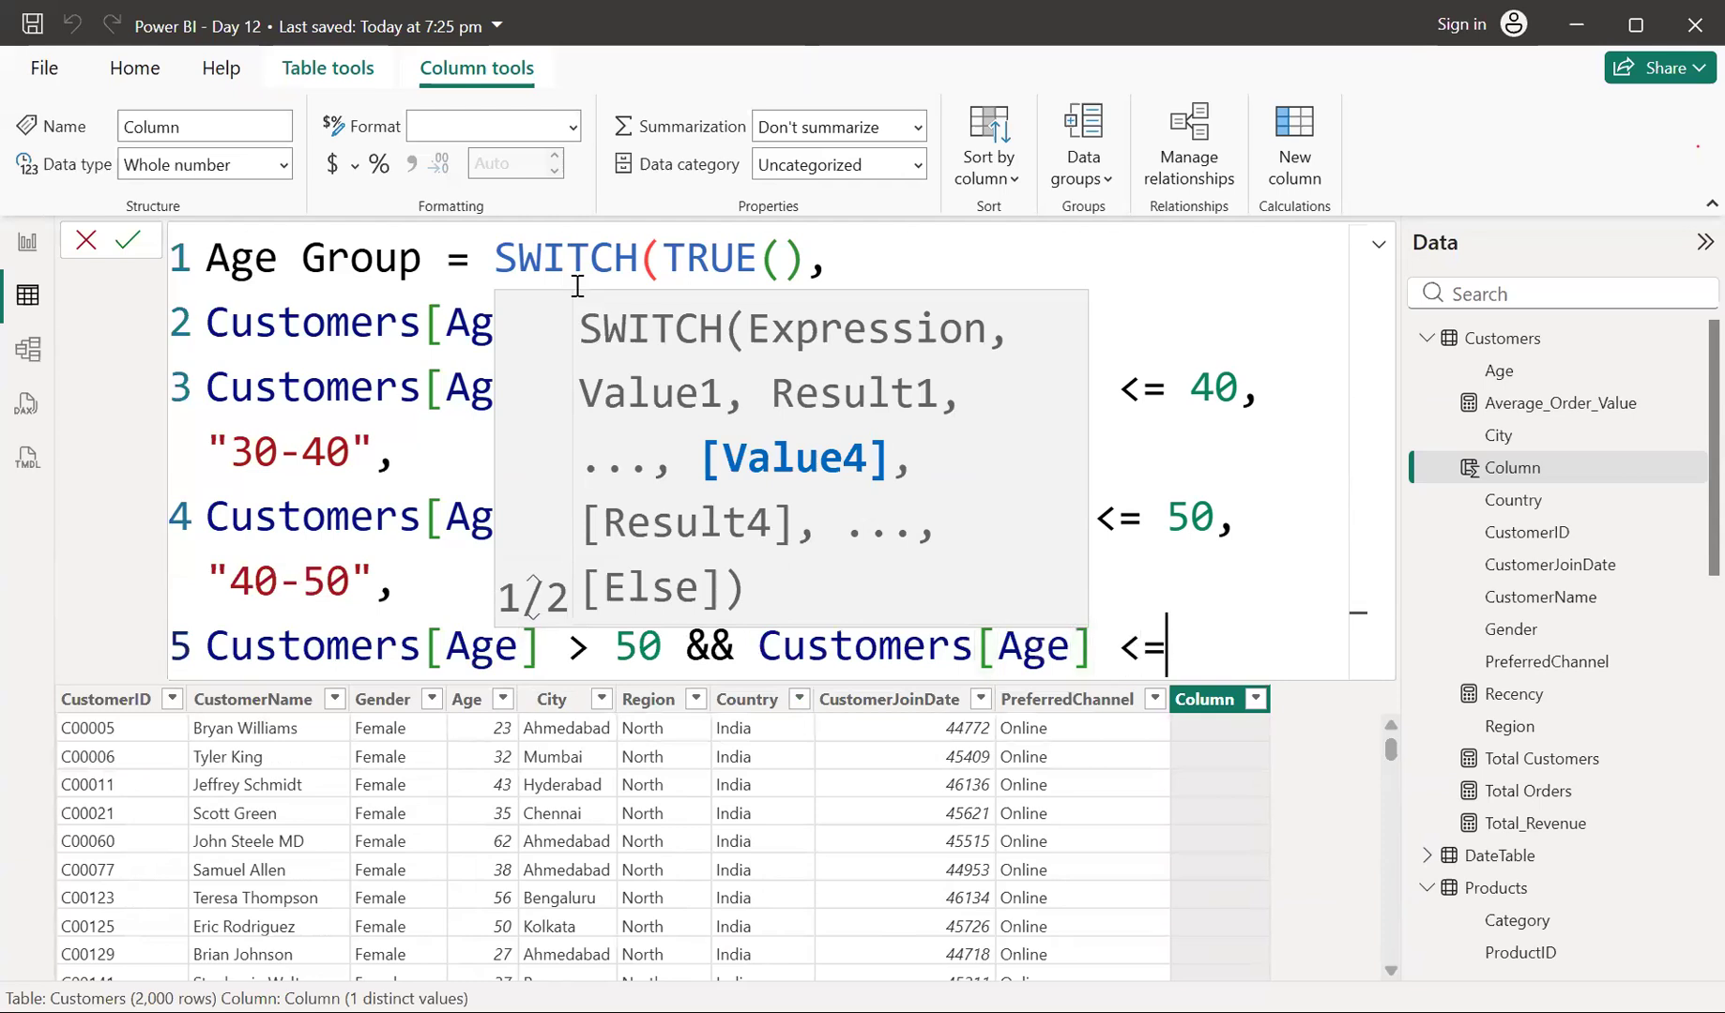
pyautogui.write(' 60,')
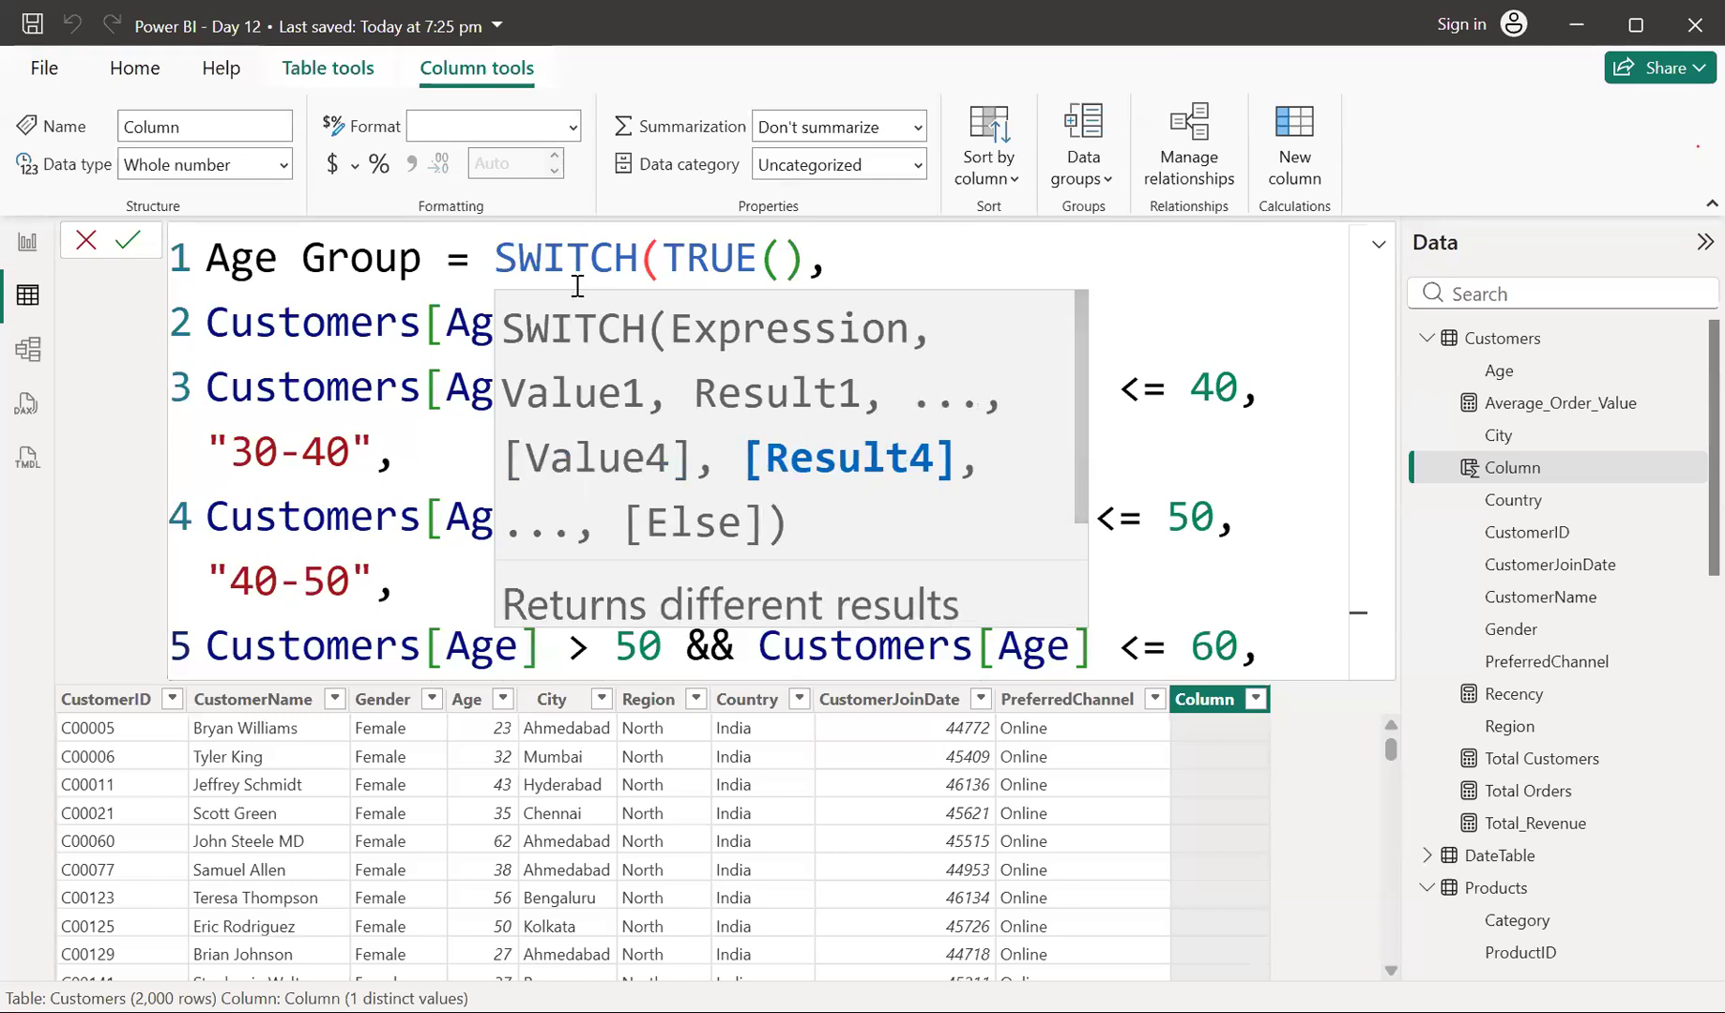
pyautogui.hotkey('shift', 'Return')
pyautogui.write('"')
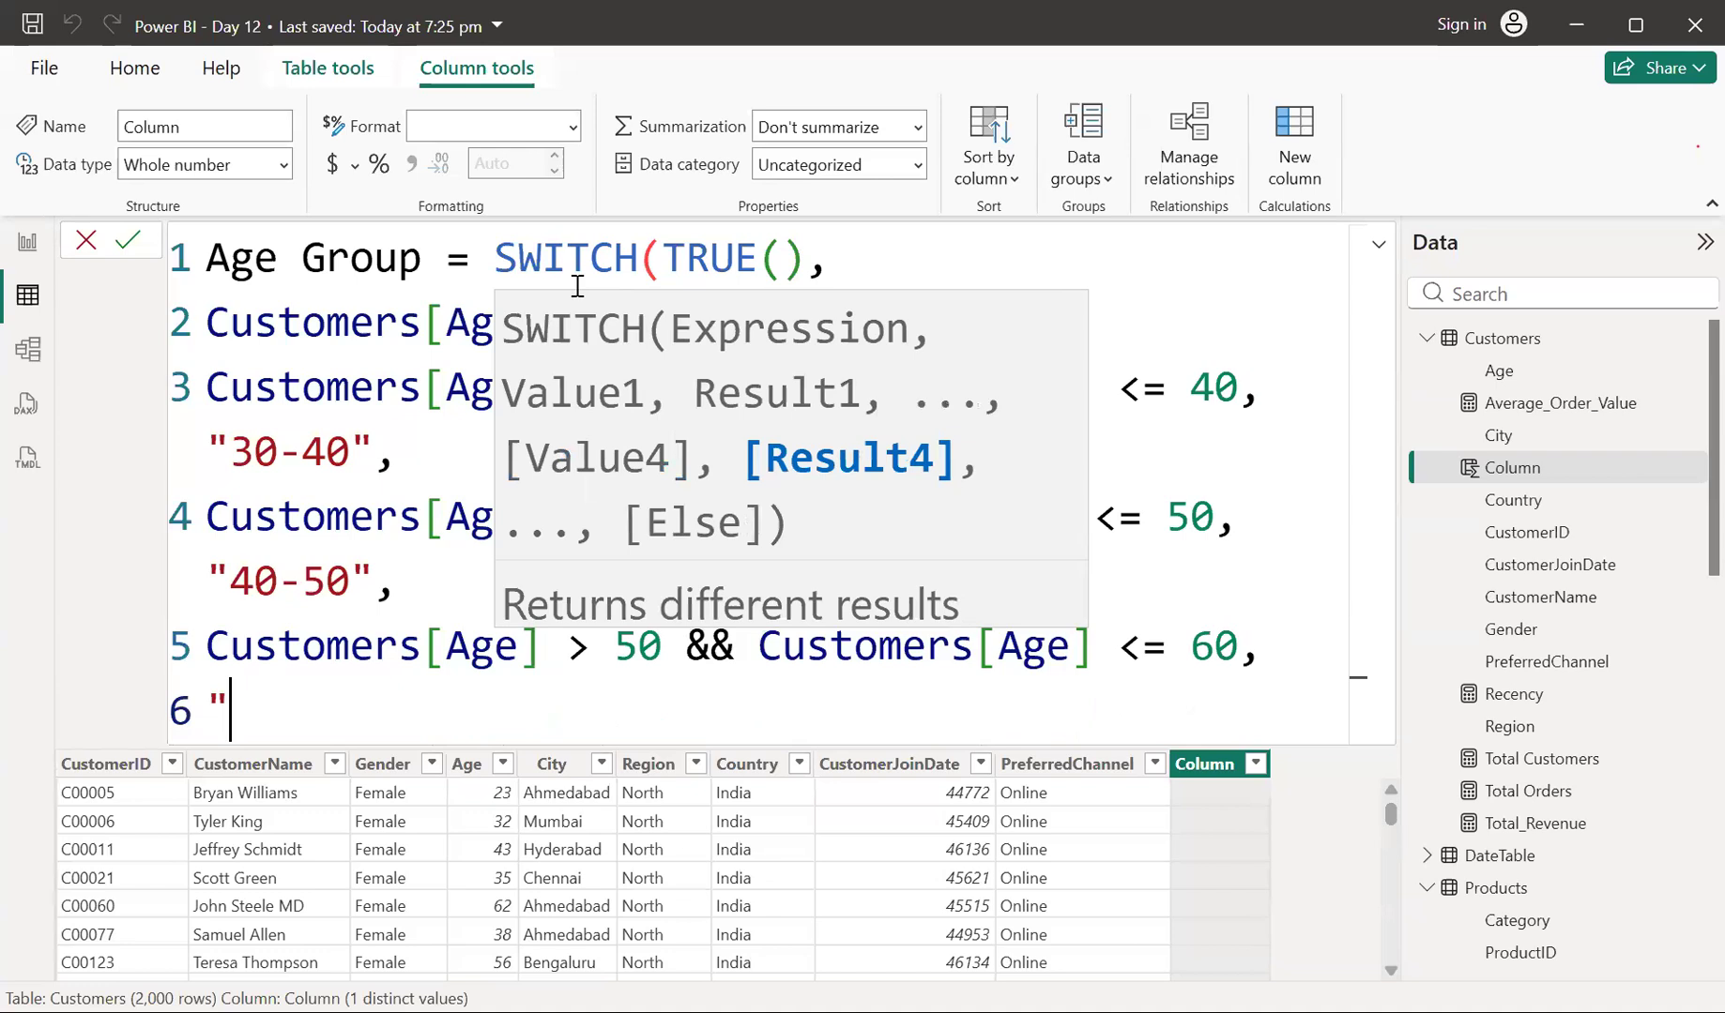
pyautogui.write('50-60",')
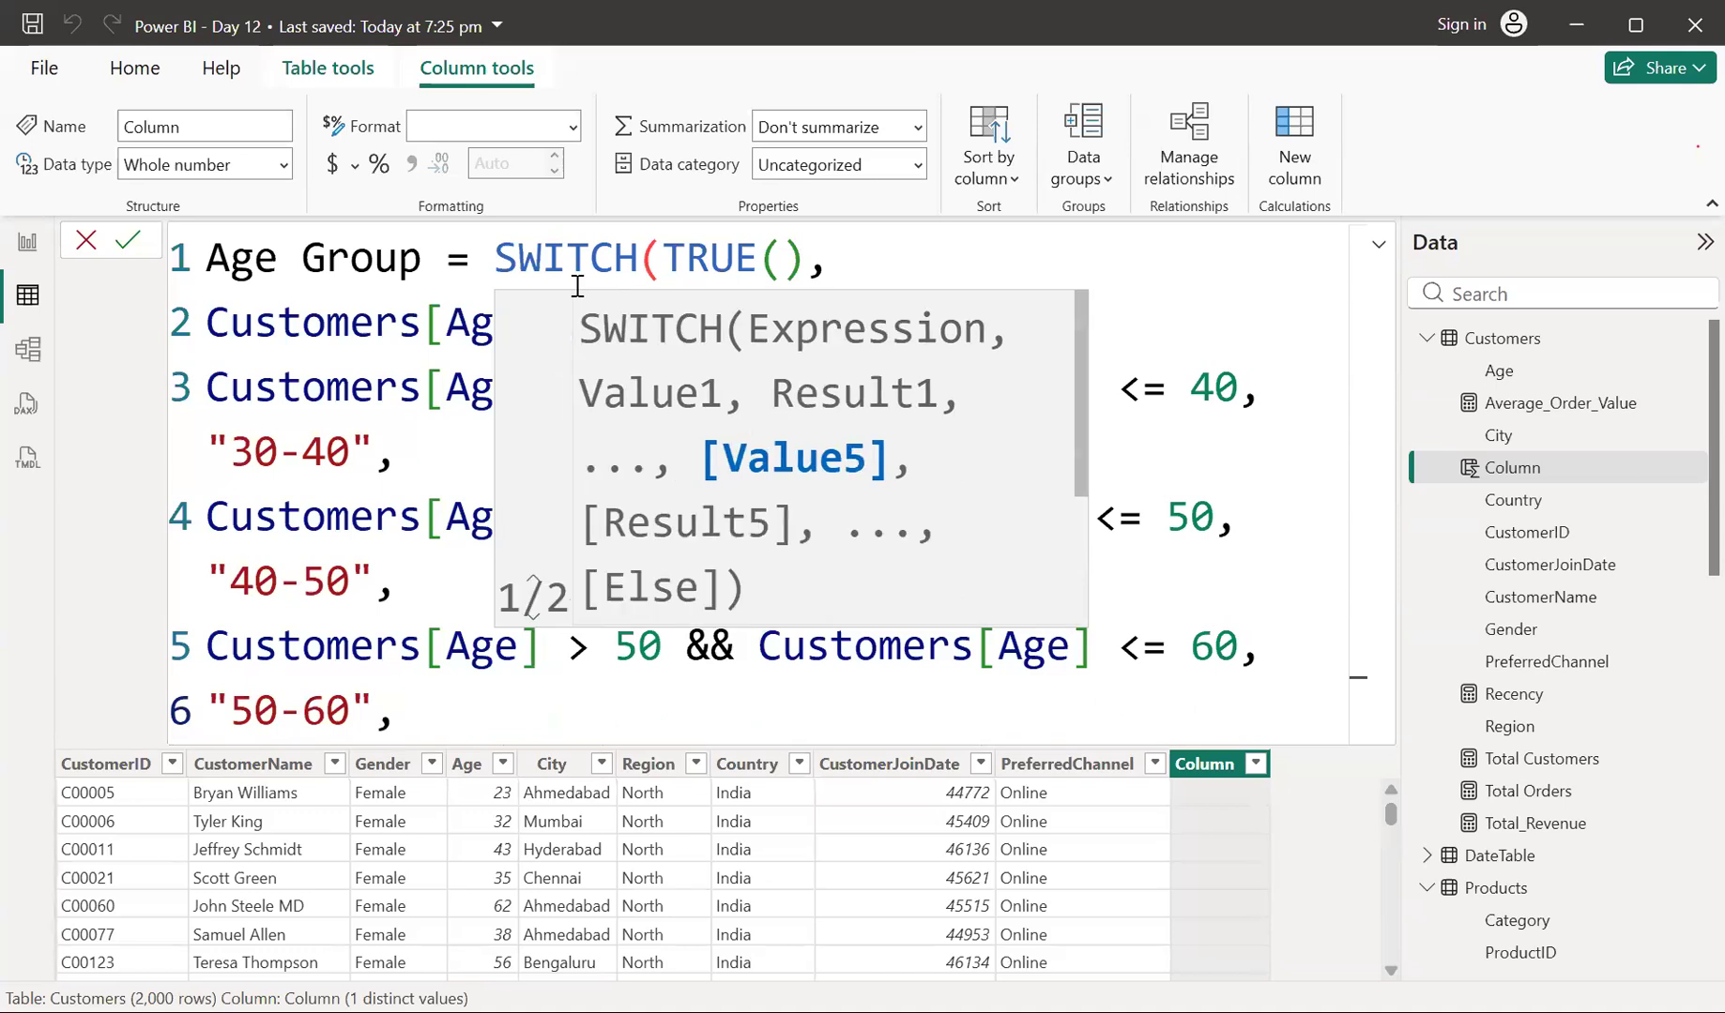
# Finish the SWITCH formula with ">60" as the fallback result and commit the Age Group column
pyautogui.press('Return')
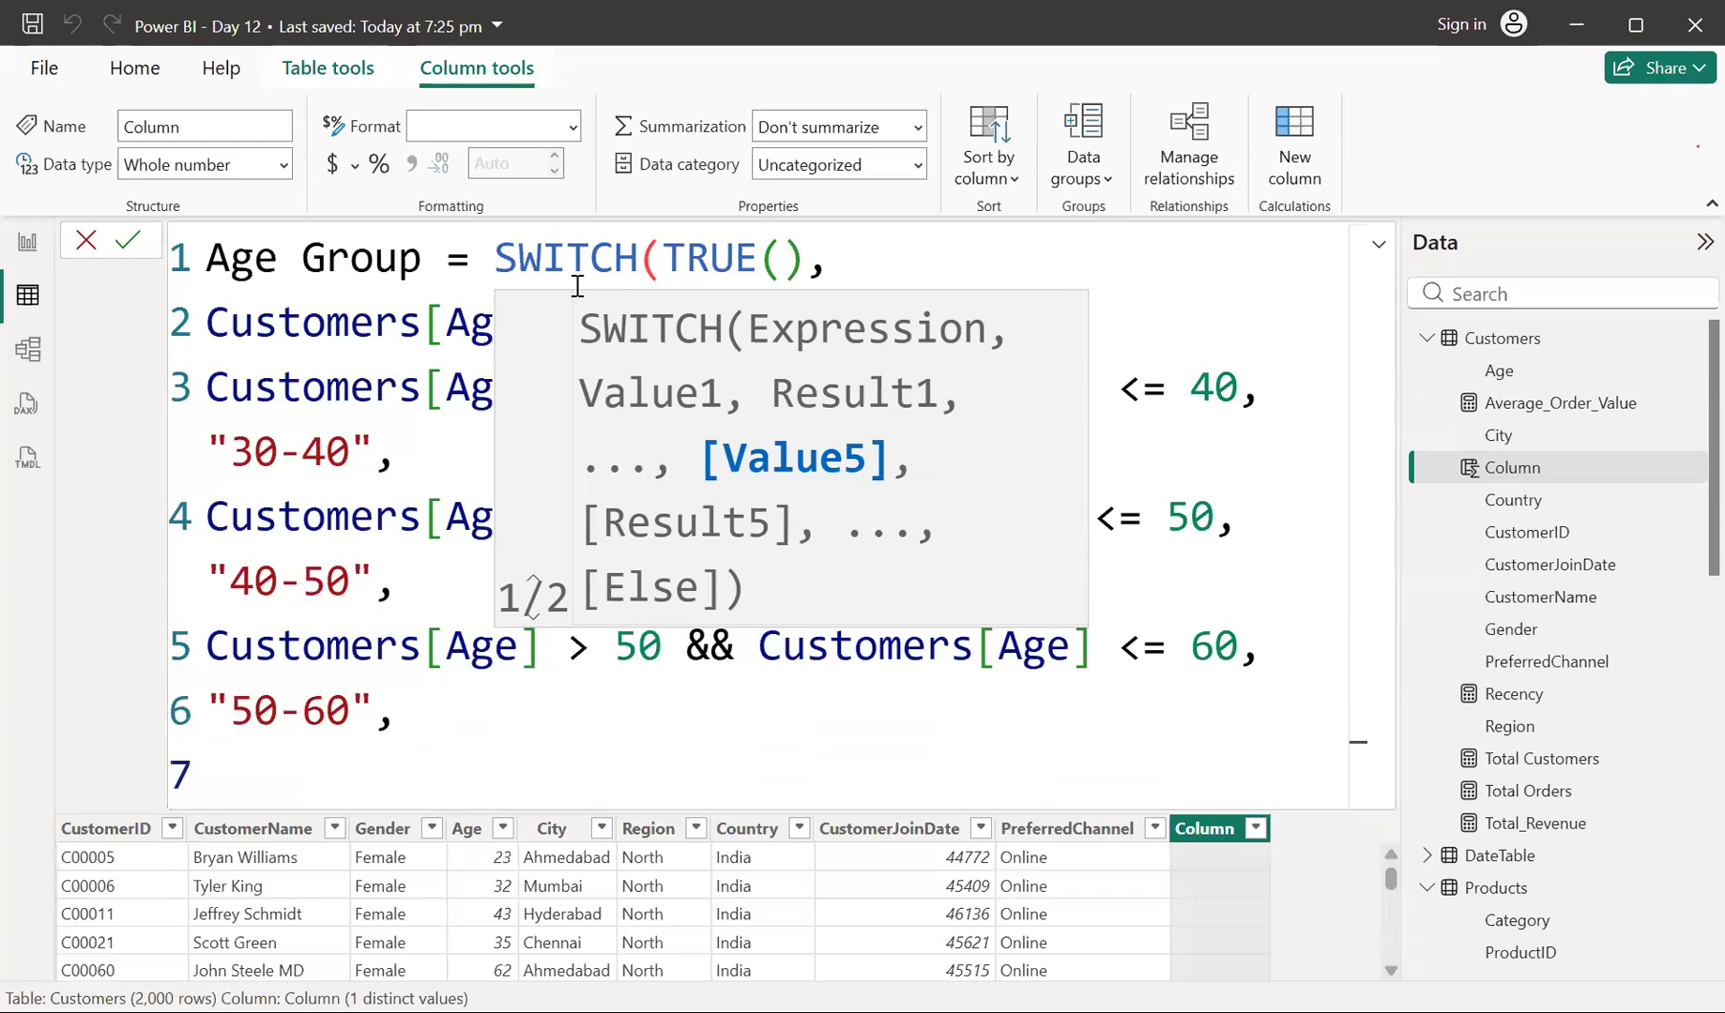
pyautogui.write('">60"')
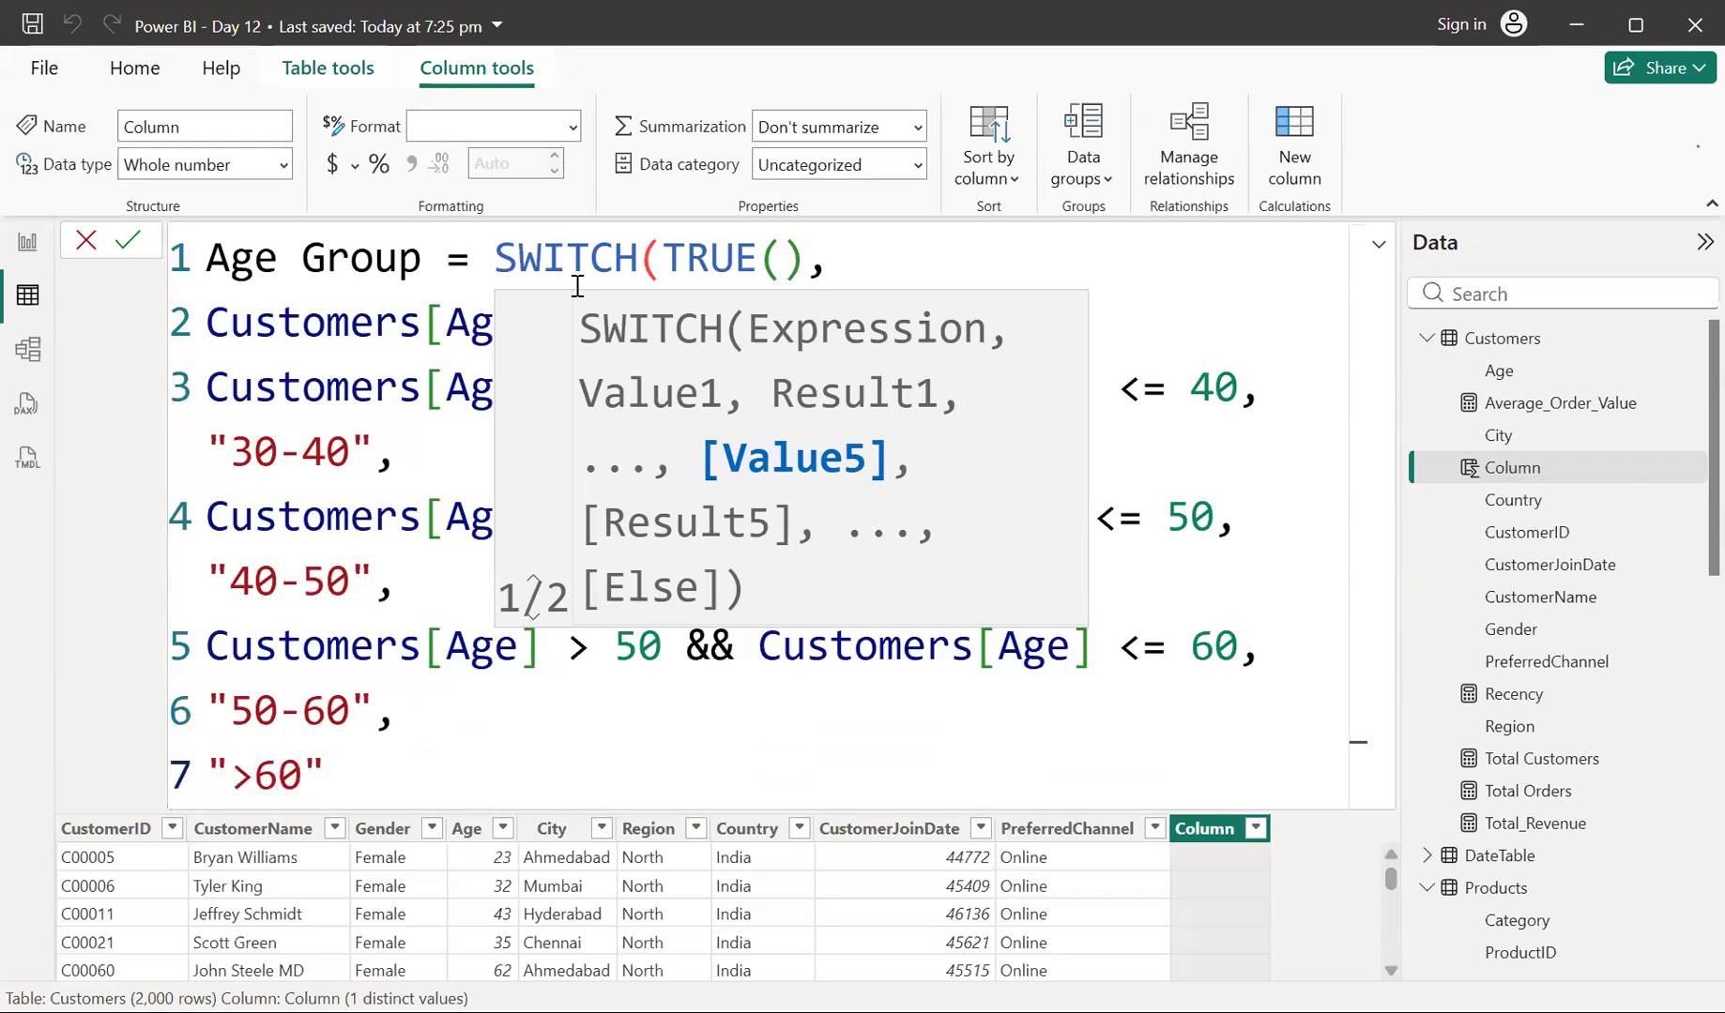
pyautogui.write(')')
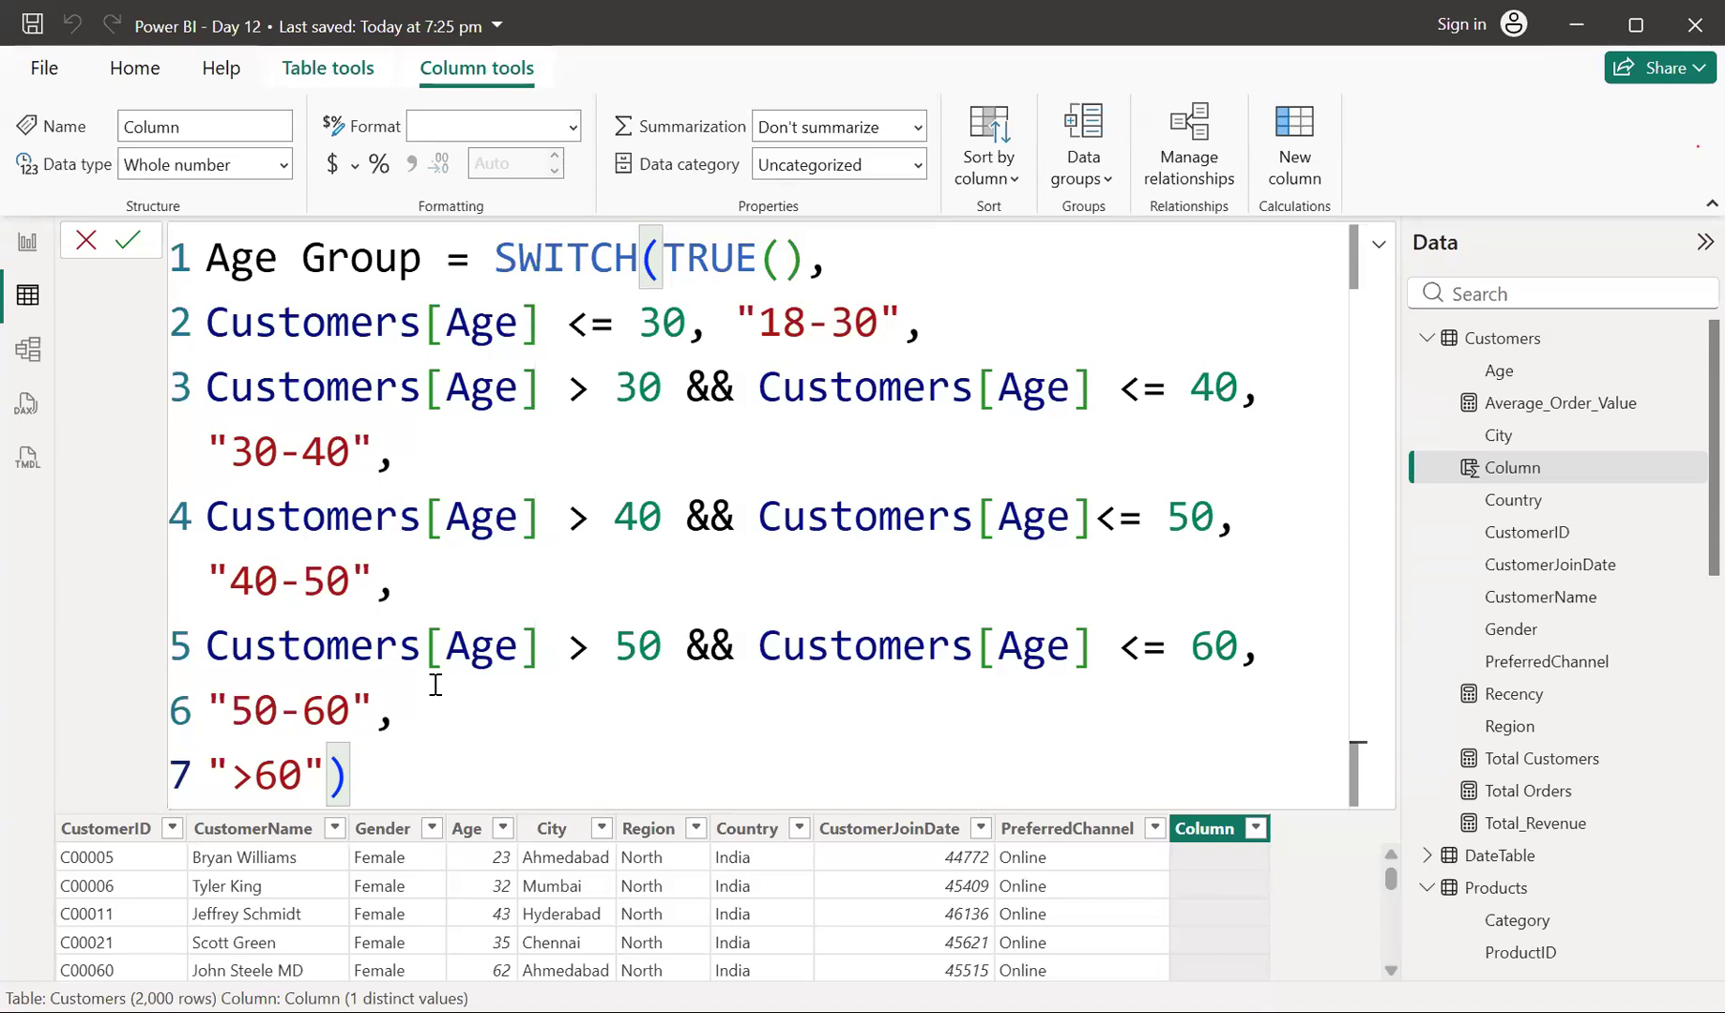
pyautogui.press('Return')
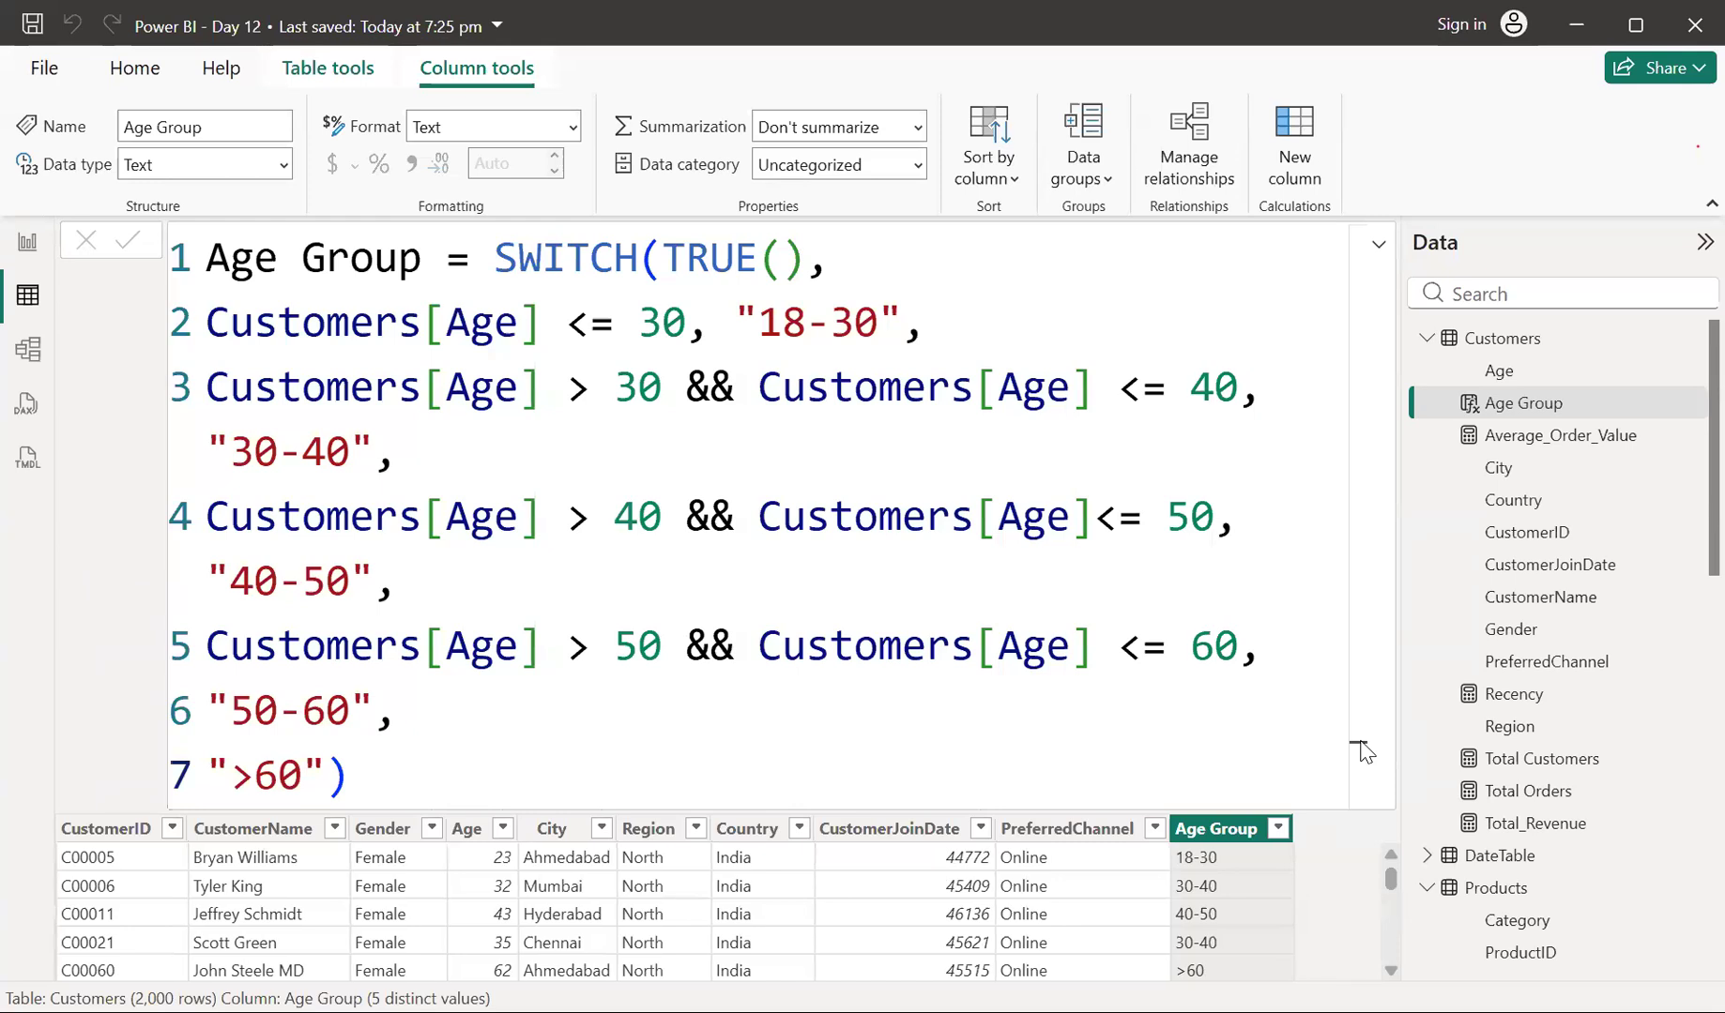
# Collapse the formula editor to review the Age Group values in the Customers table, and select the CustomerJoinDate column
pyautogui.click(1379, 249)
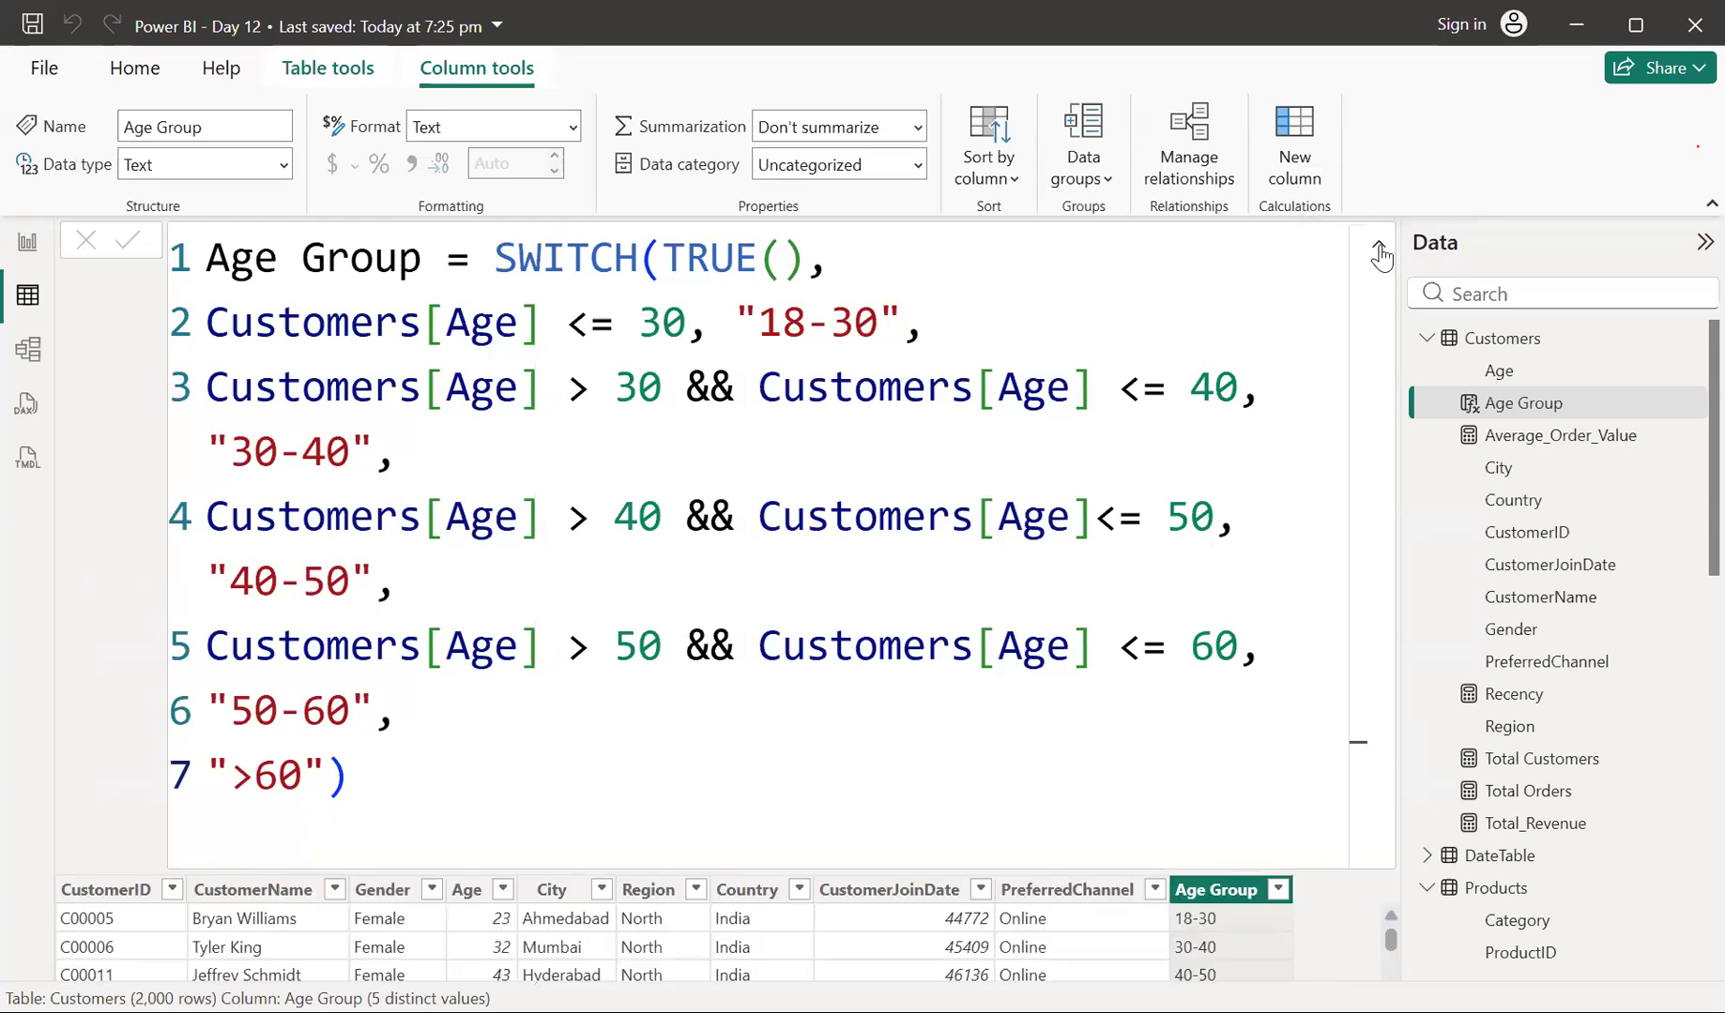
pyautogui.click(1379, 252)
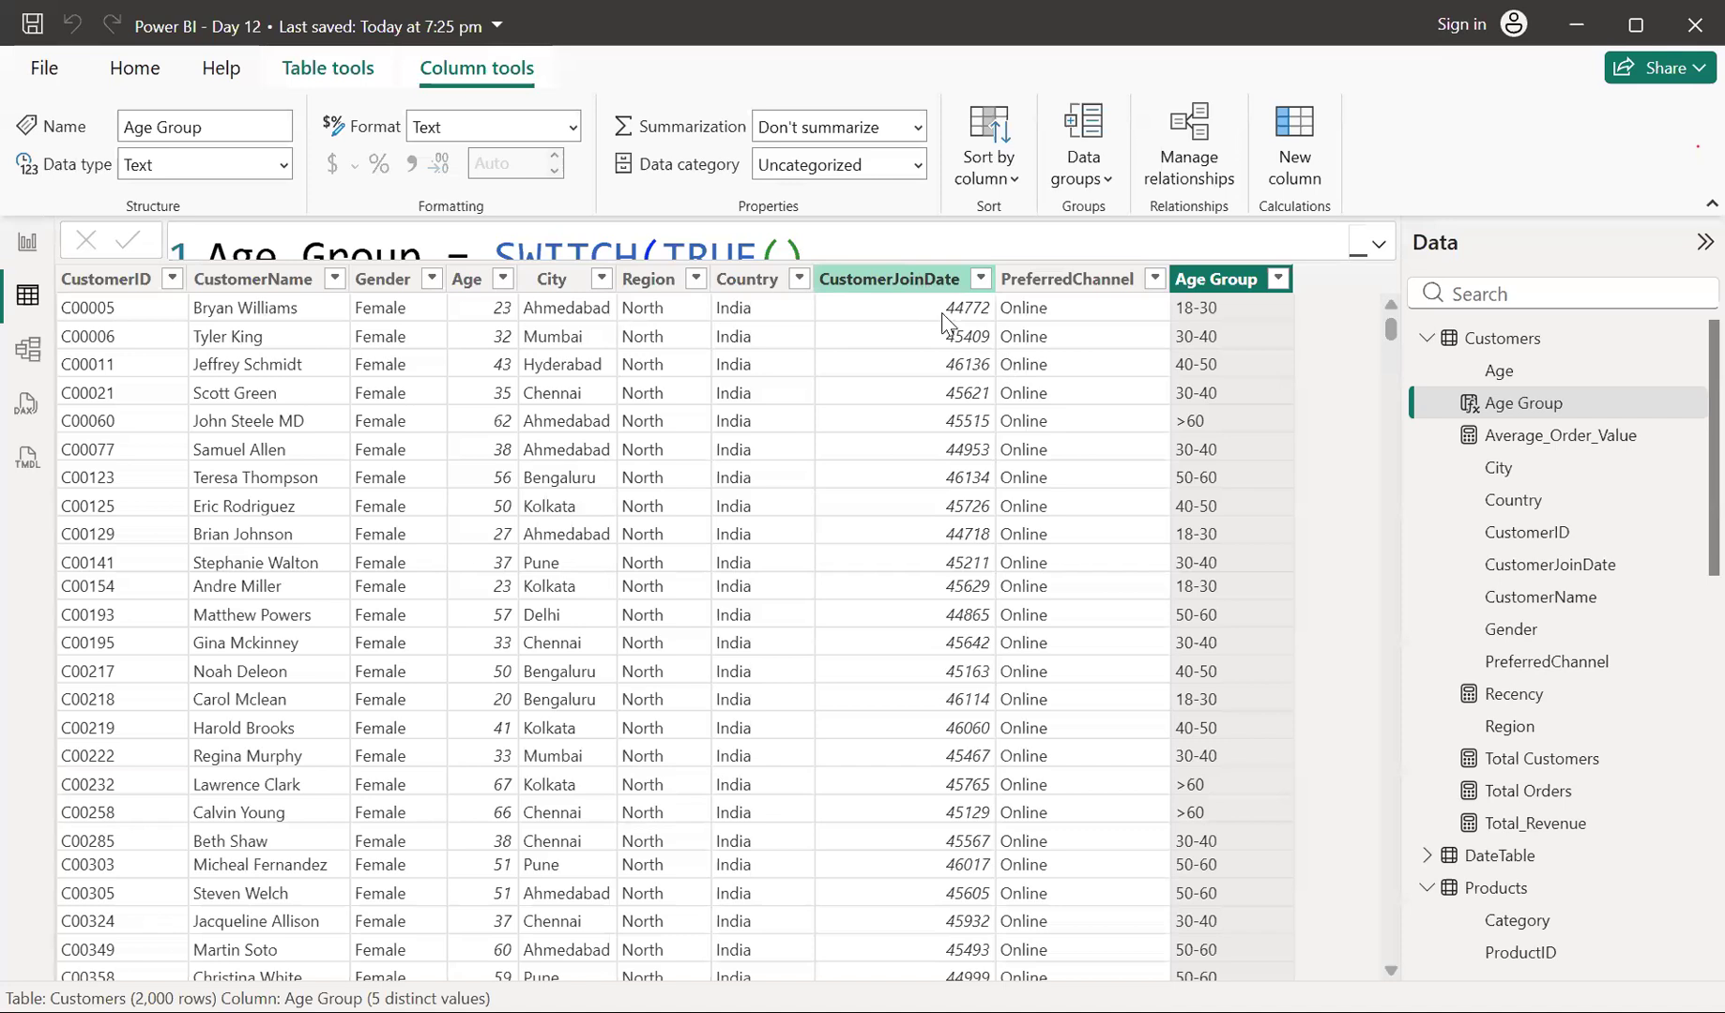
pyautogui.click(886, 280)
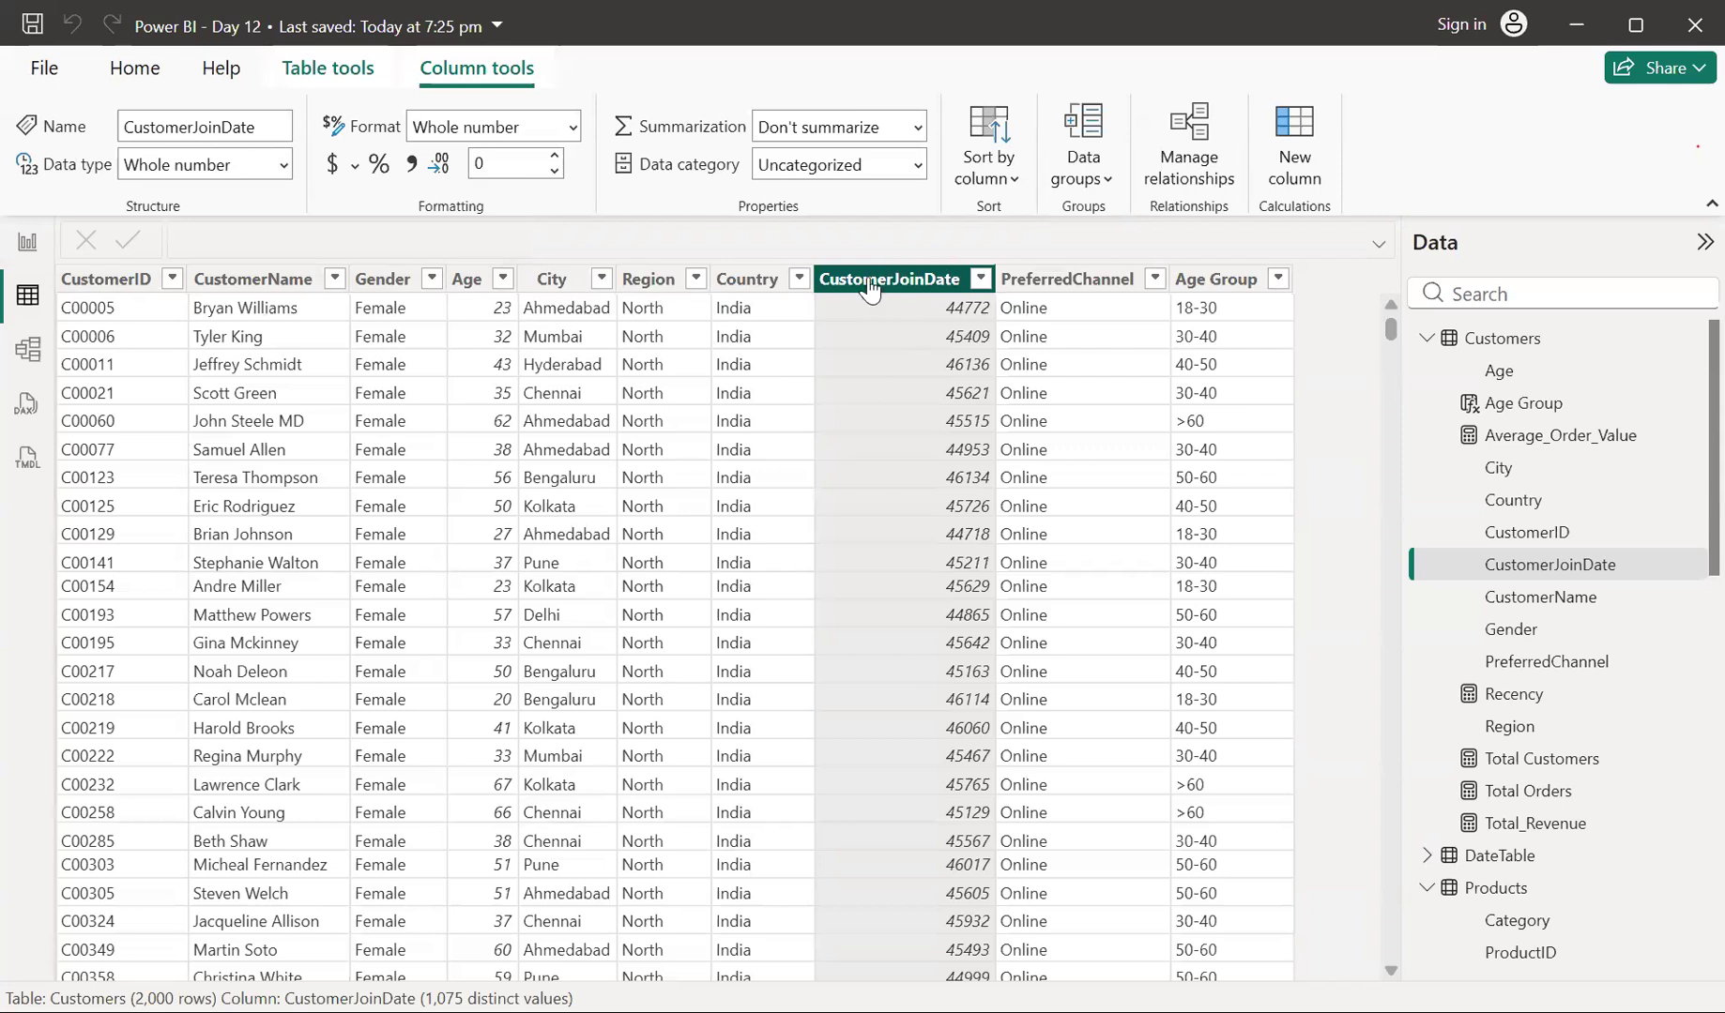
# Insert an empty clustered column chart on report Page 1, shift it down from the page's upper edge and widen it
pyautogui.click(29, 261)
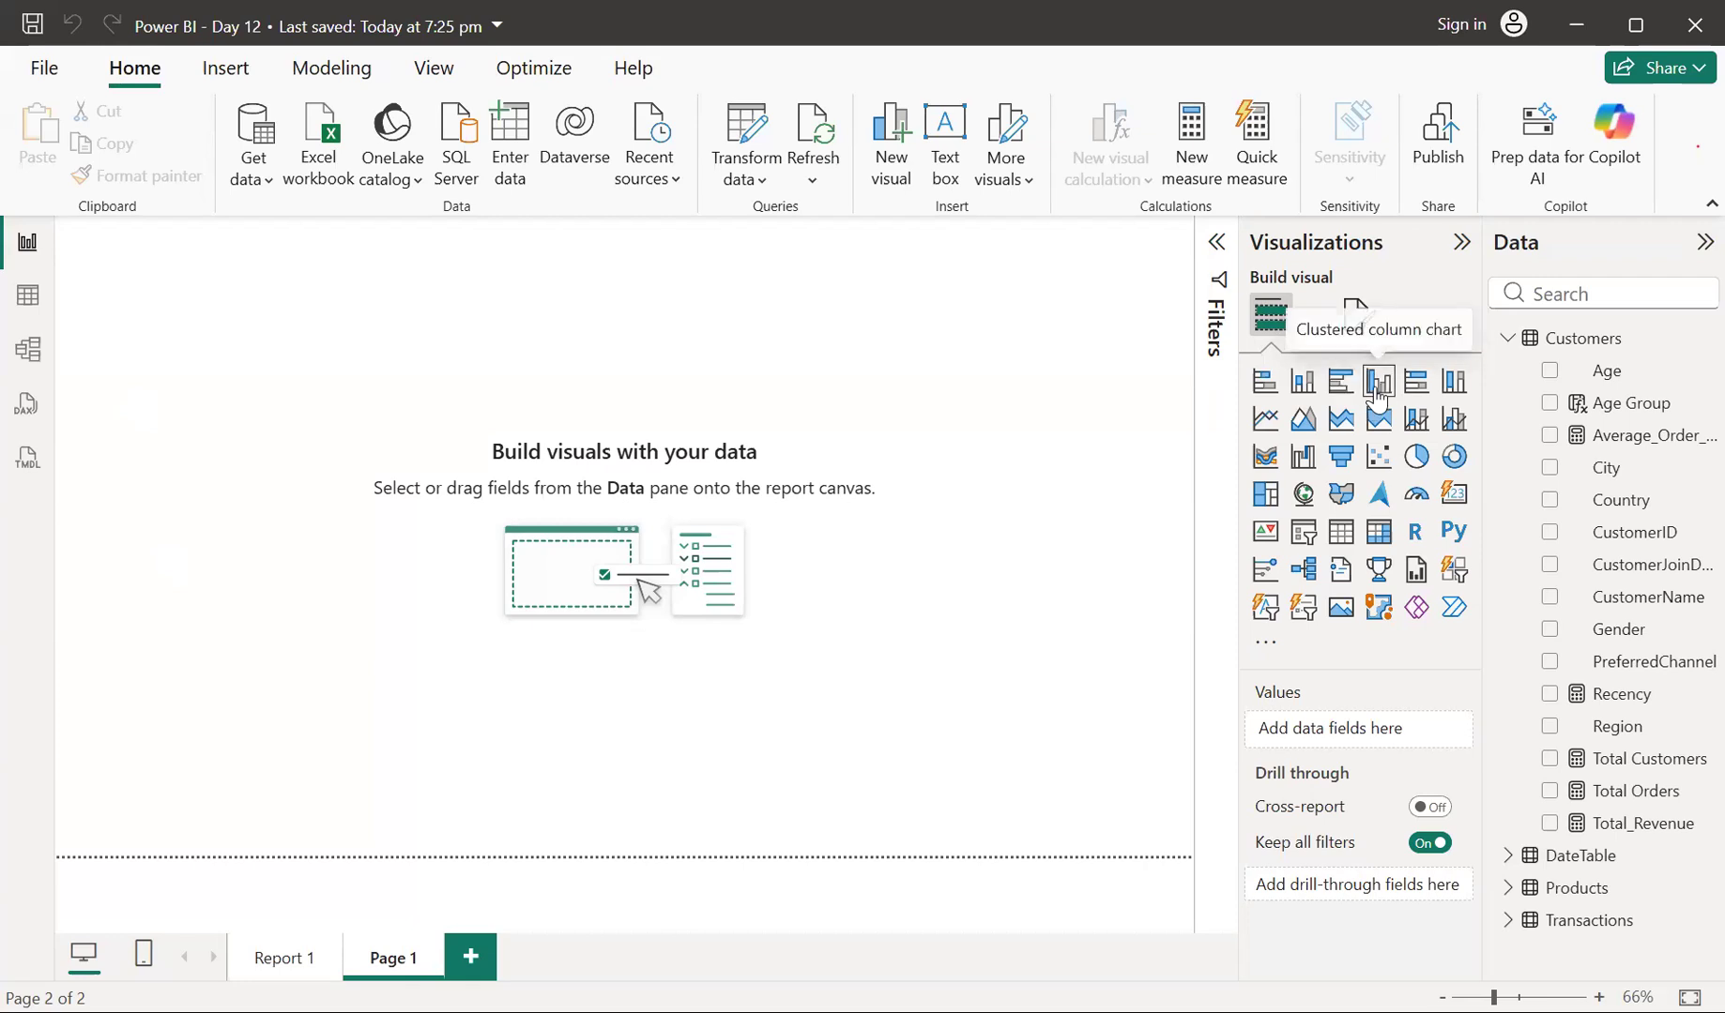
pyautogui.click(1377, 394)
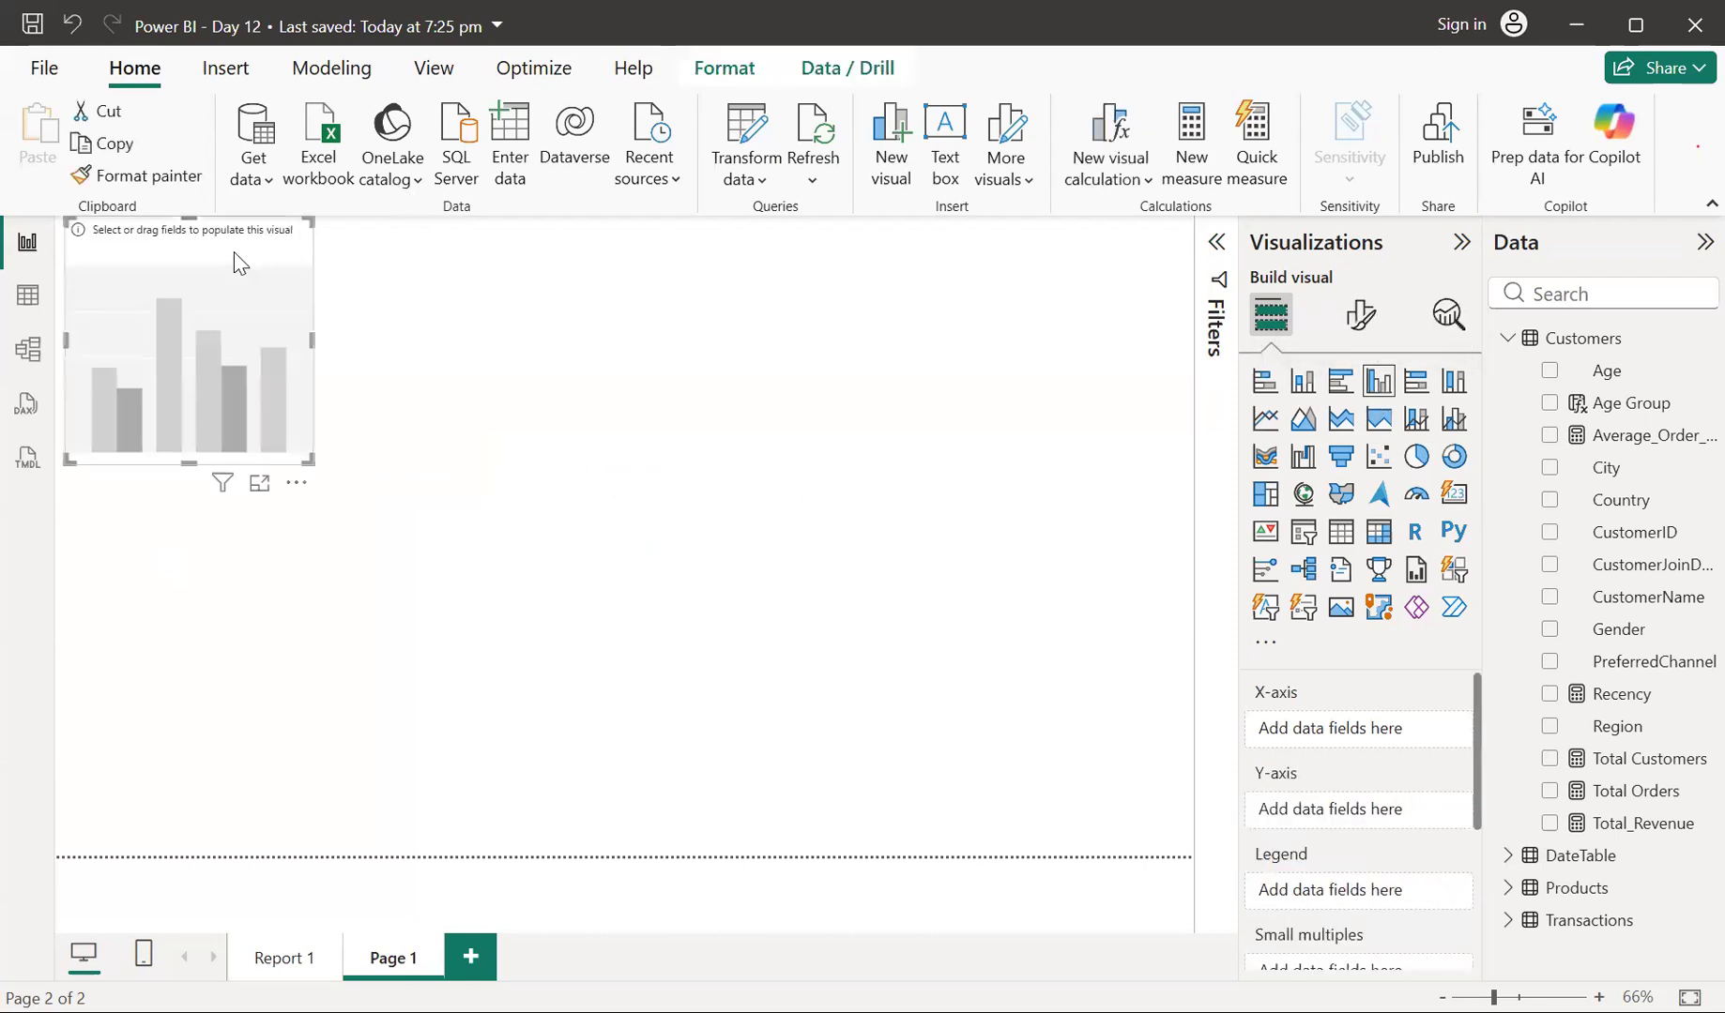
pyautogui.moveTo(241, 263); pyautogui.dragTo(243, 379)
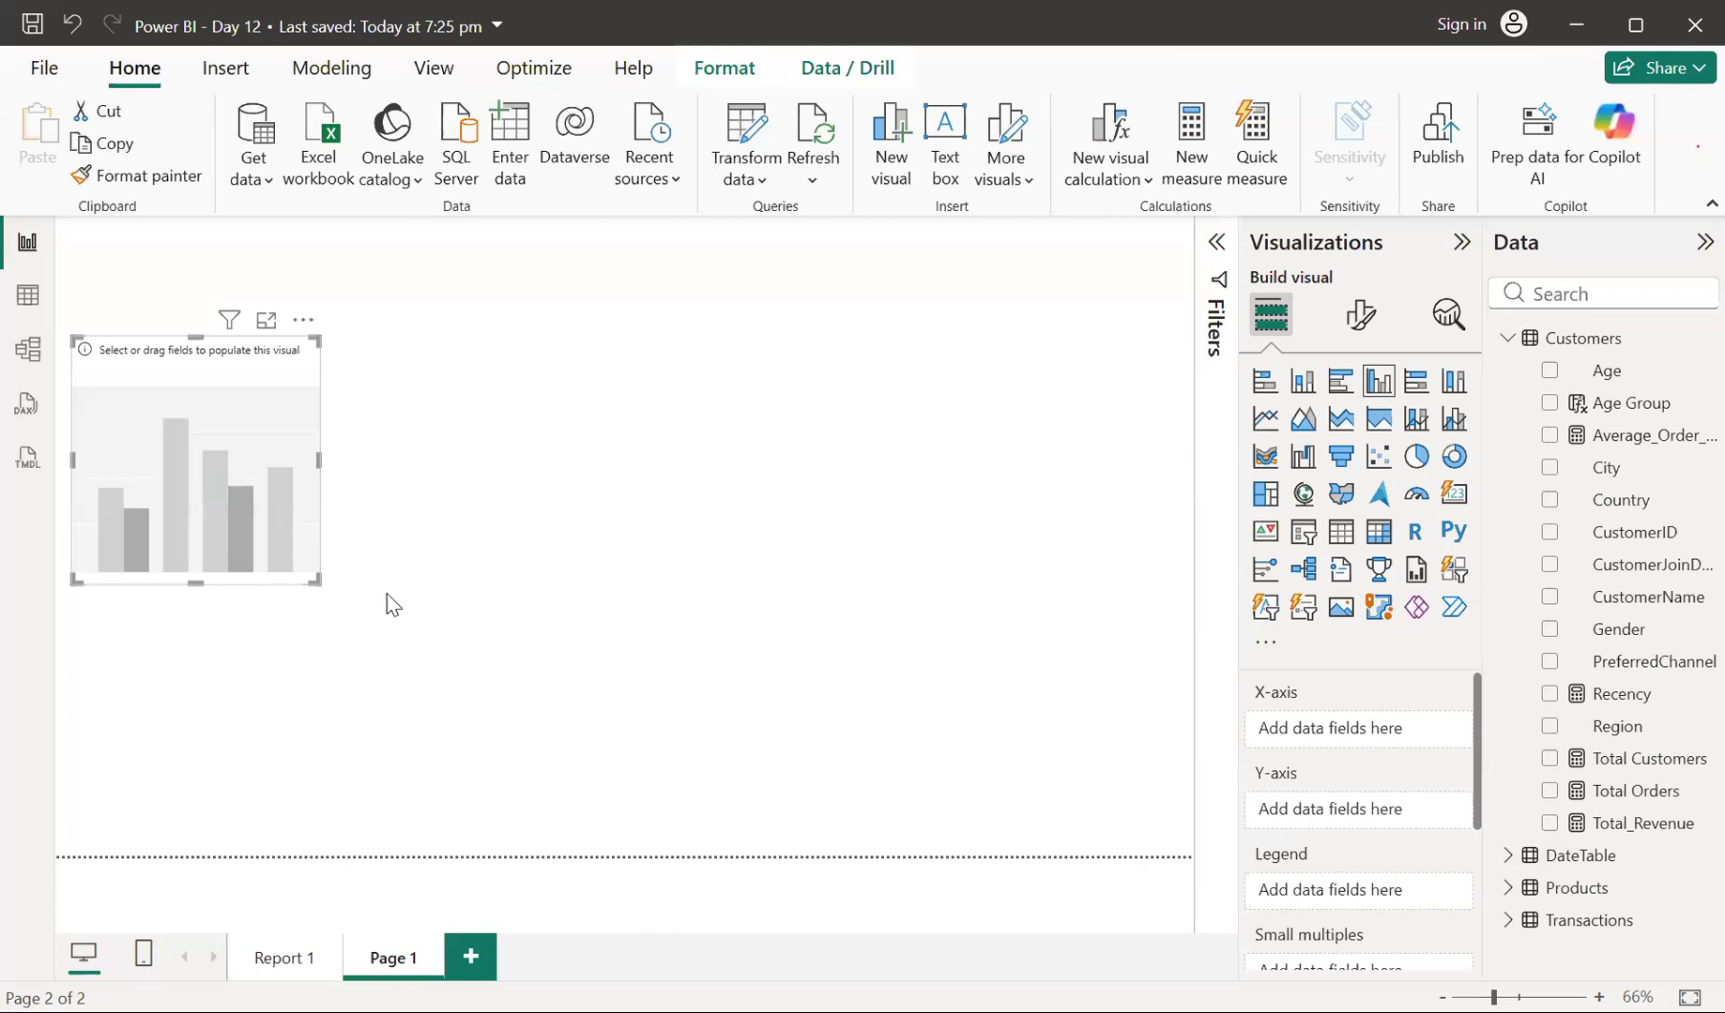
pyautogui.moveTo(317, 587); pyautogui.dragTo(409, 599)
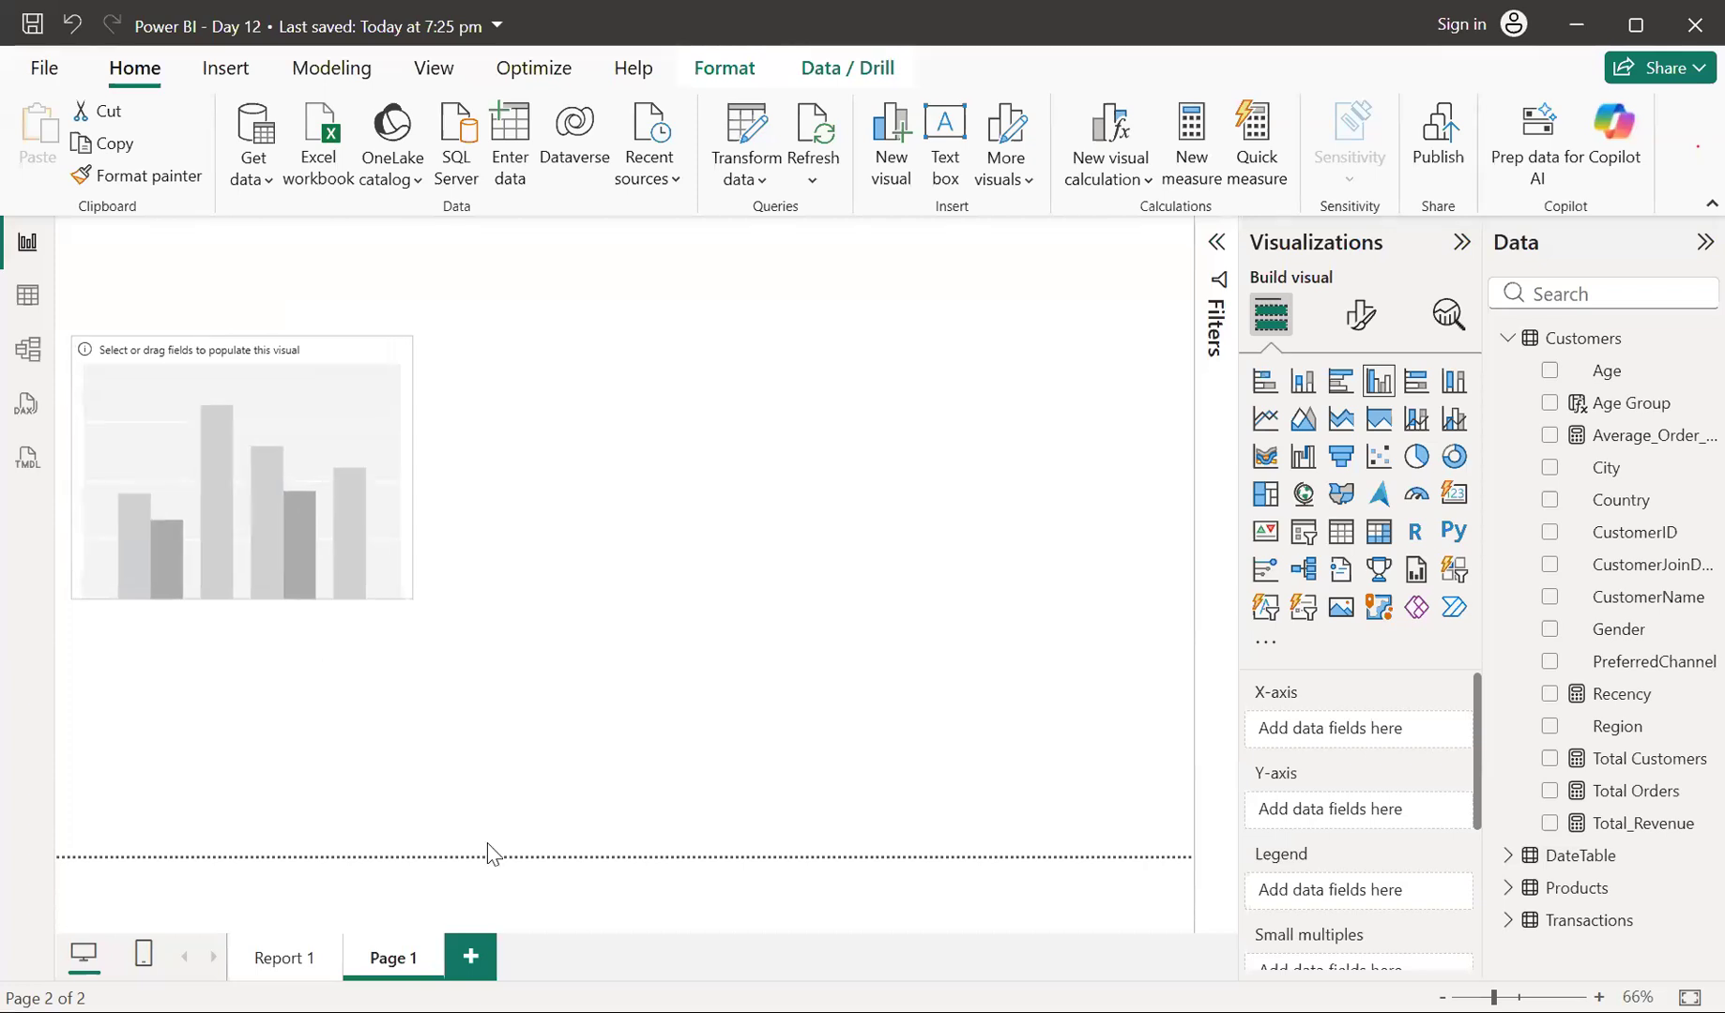
# Open the canvas background settings of the Report 1 page to check its colour and transparency
pyautogui.click(281, 957)
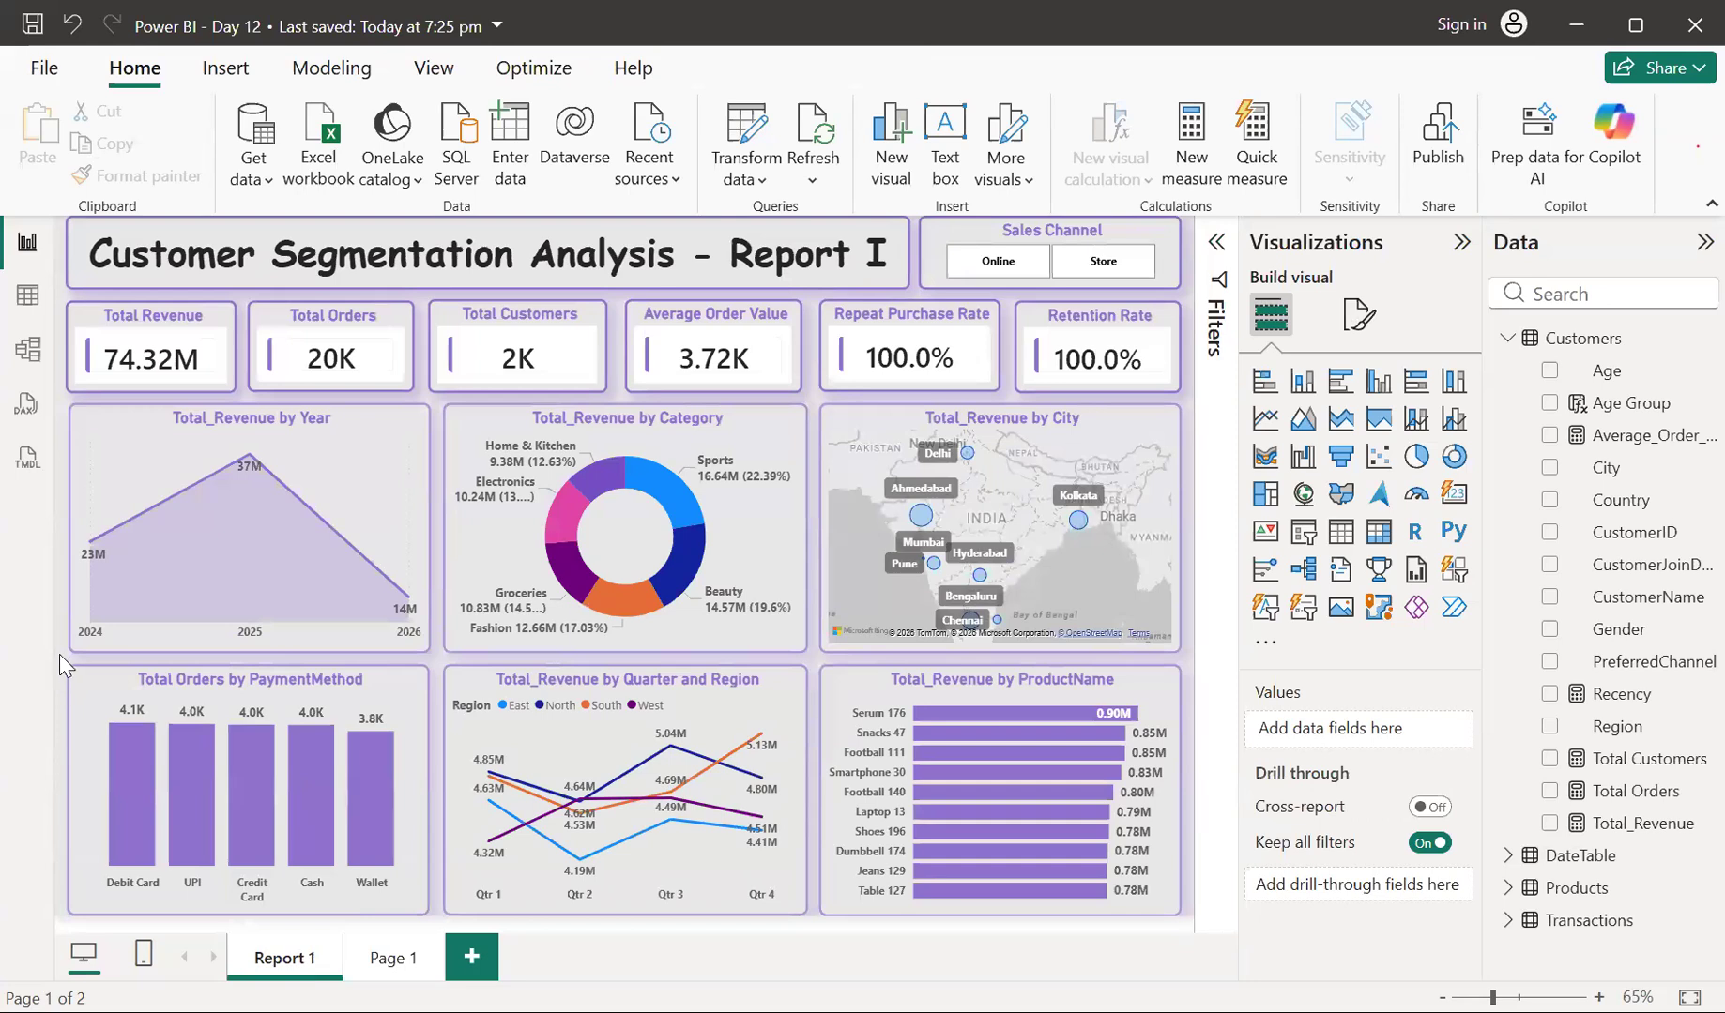
pyautogui.click(1351, 315)
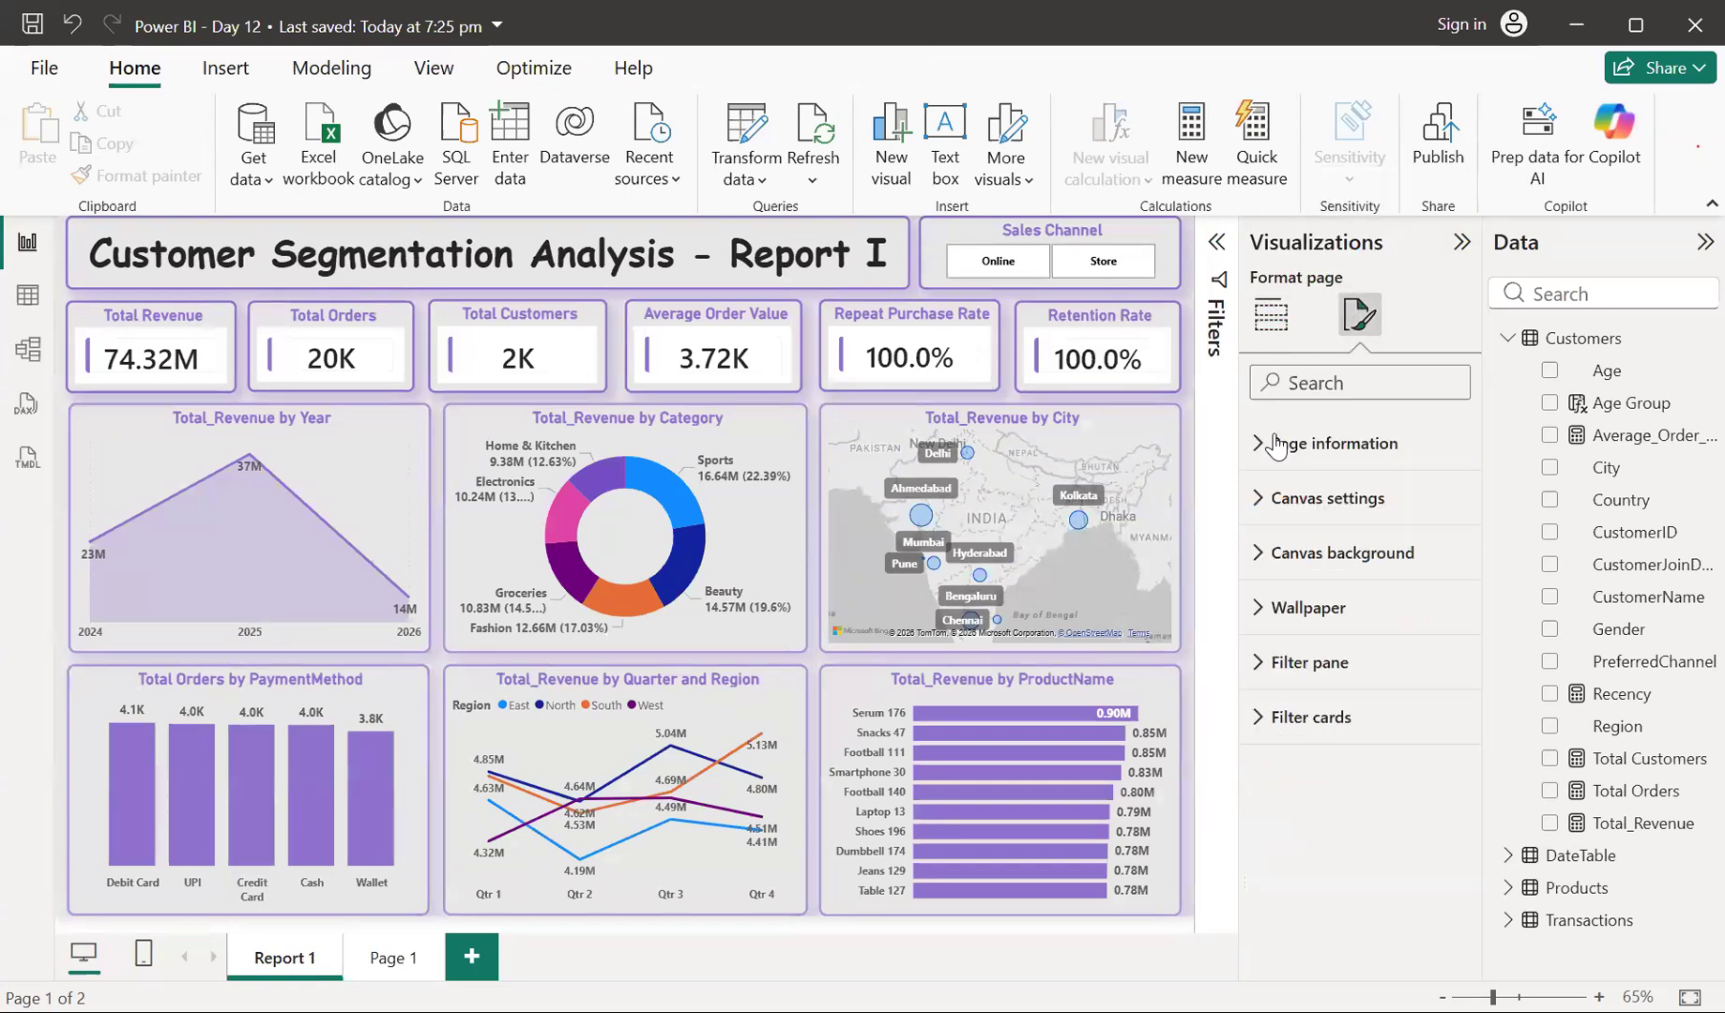
pyautogui.click(1255, 499)
pyautogui.click(1255, 499)
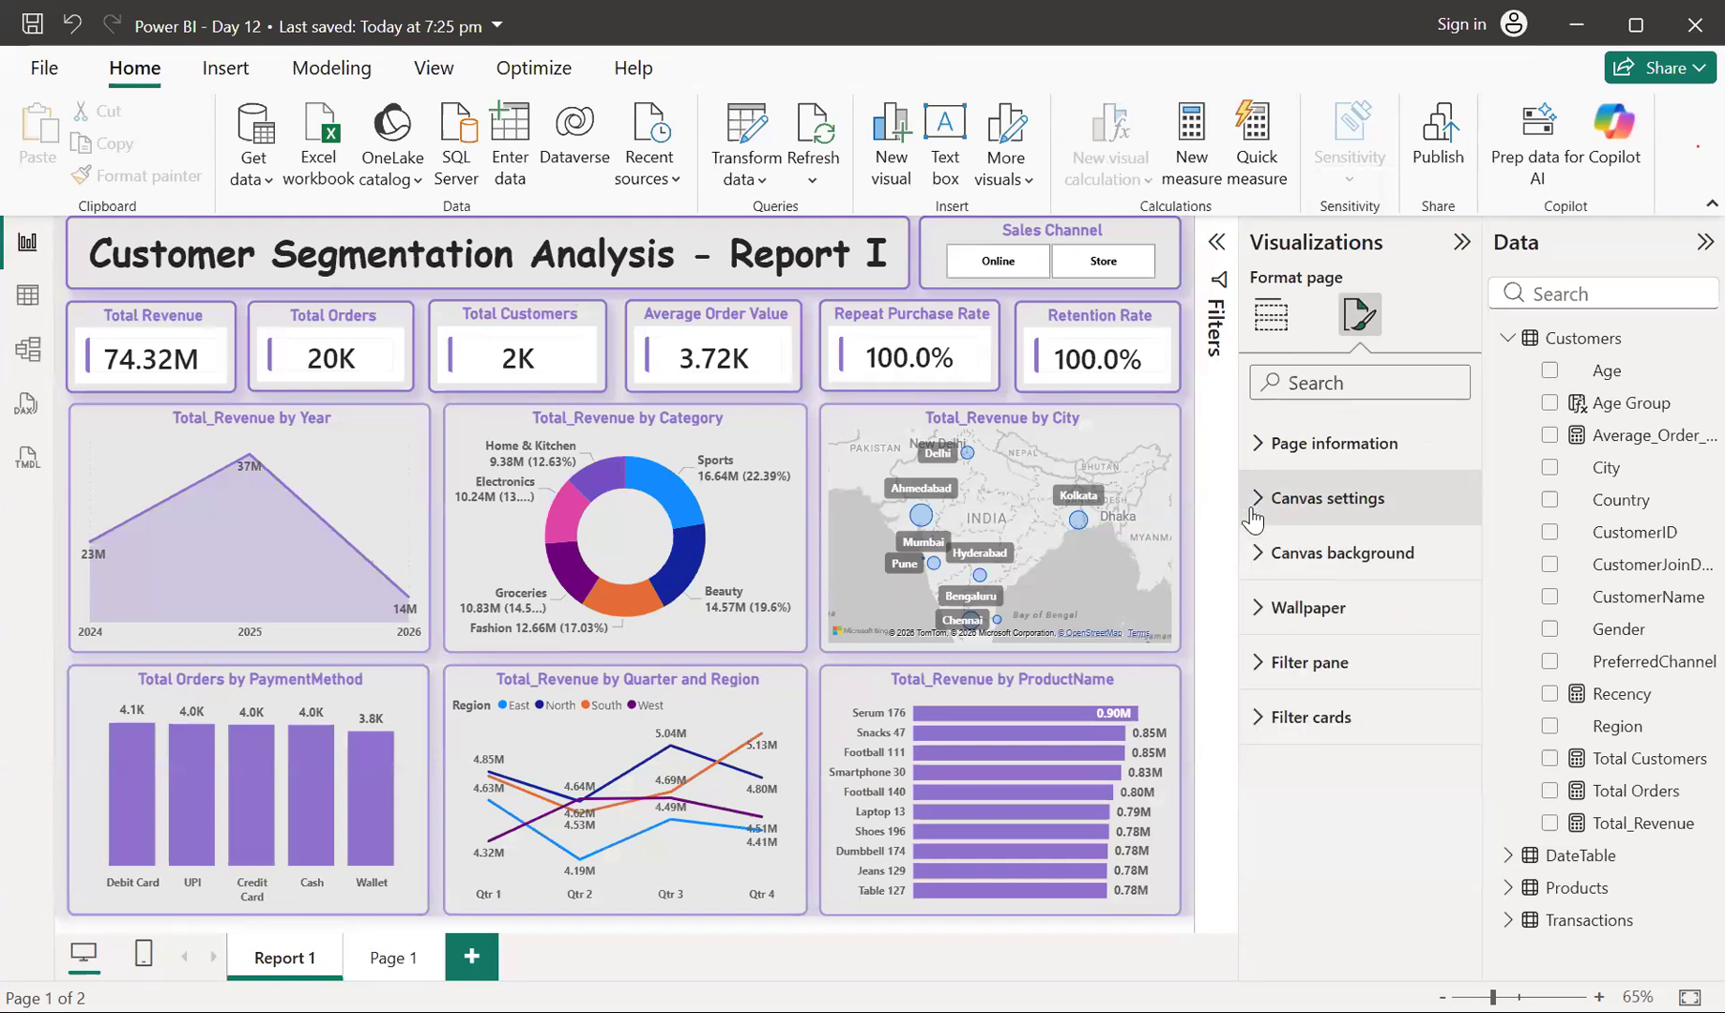
pyautogui.click(1257, 574)
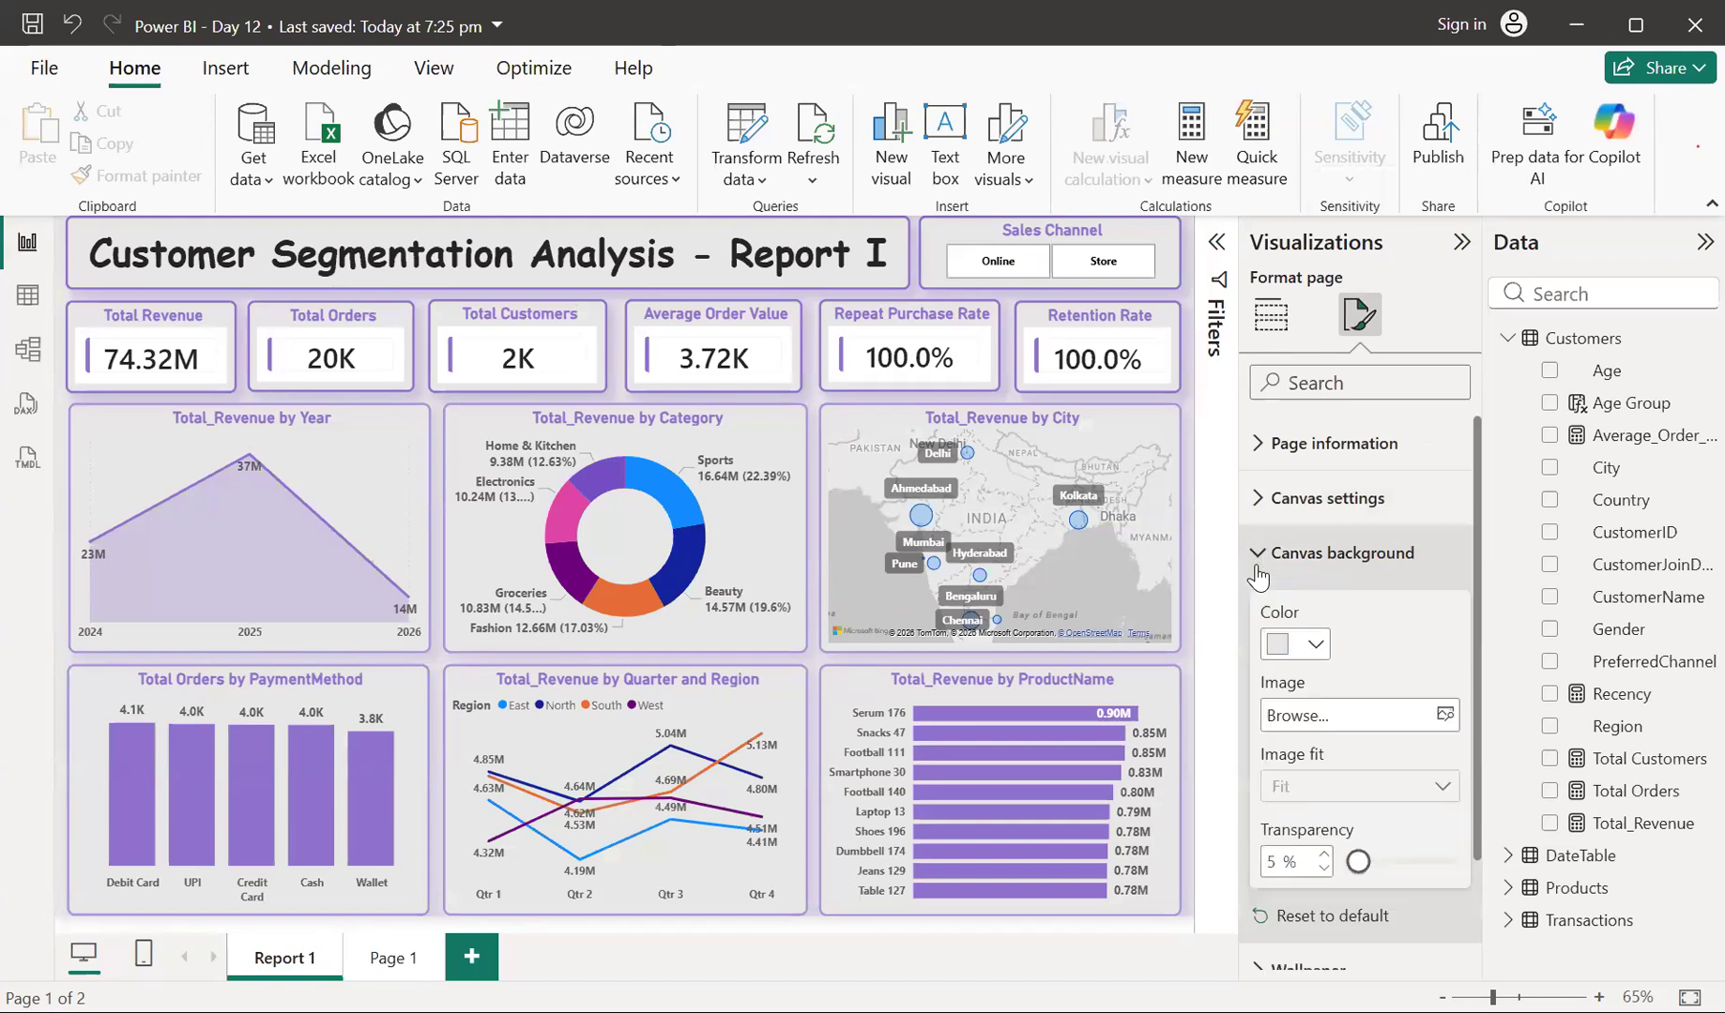
# Check the canvas background colour choices of the Report 1 page, and return to Page 1
pyautogui.click(1317, 647)
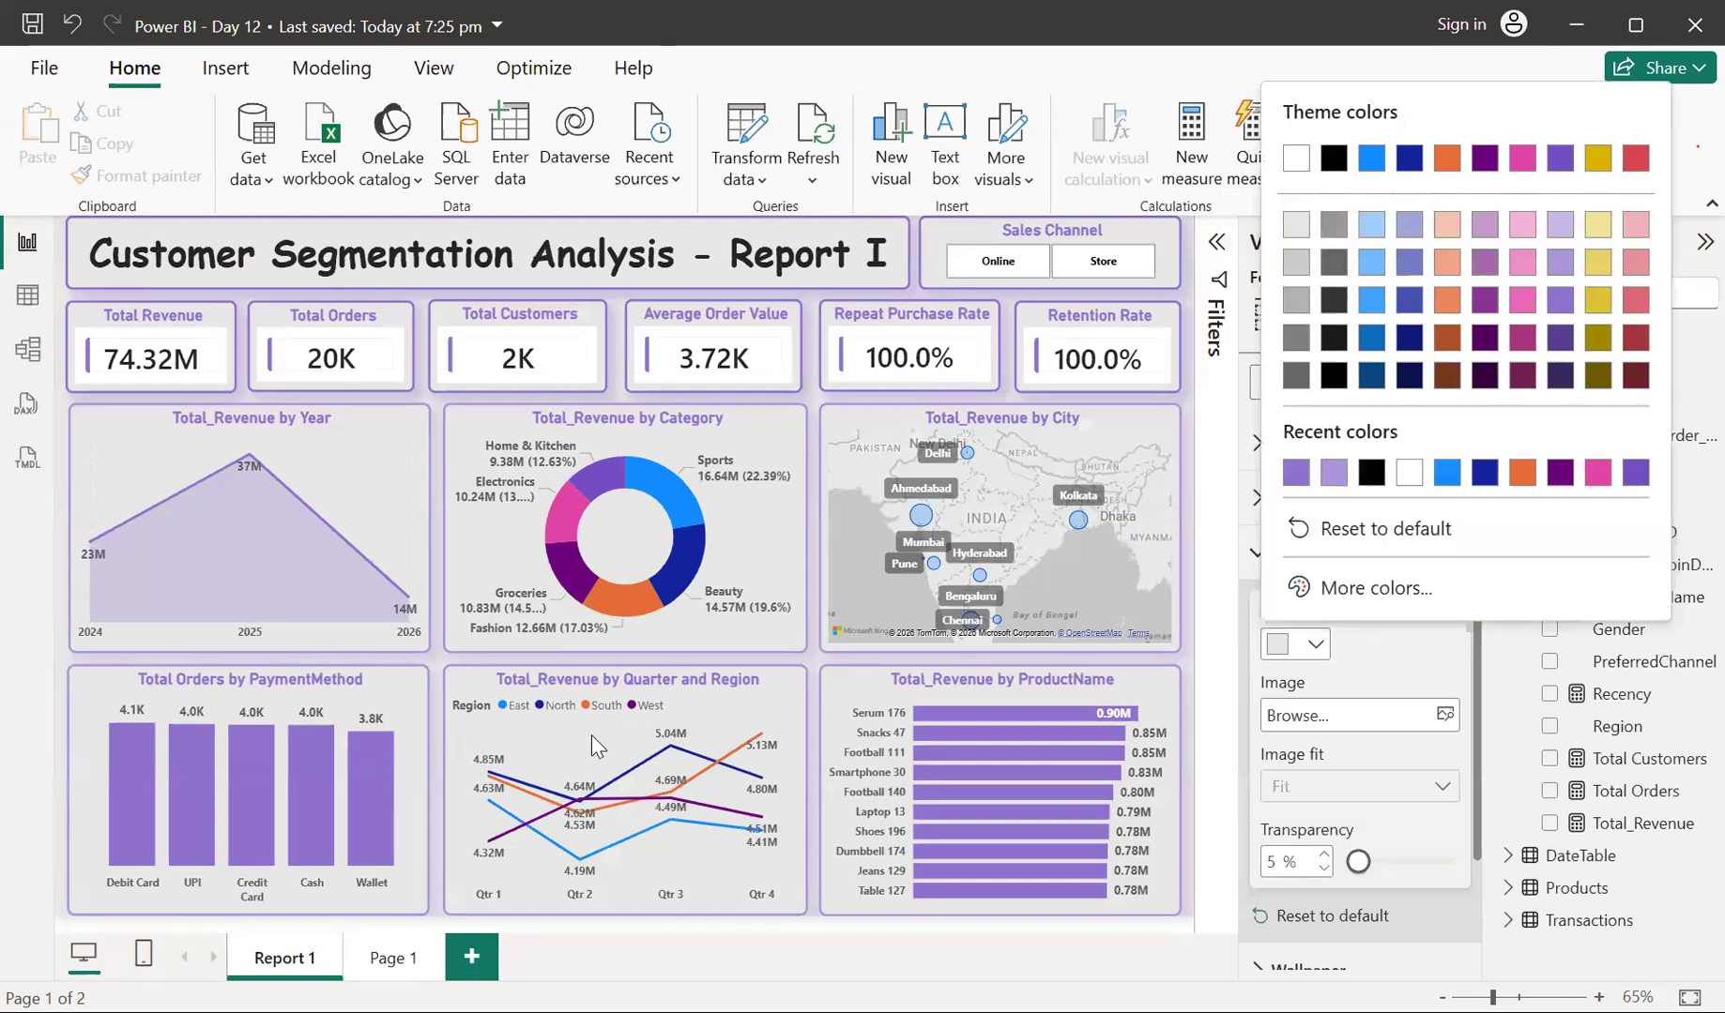
pyautogui.click(403, 967)
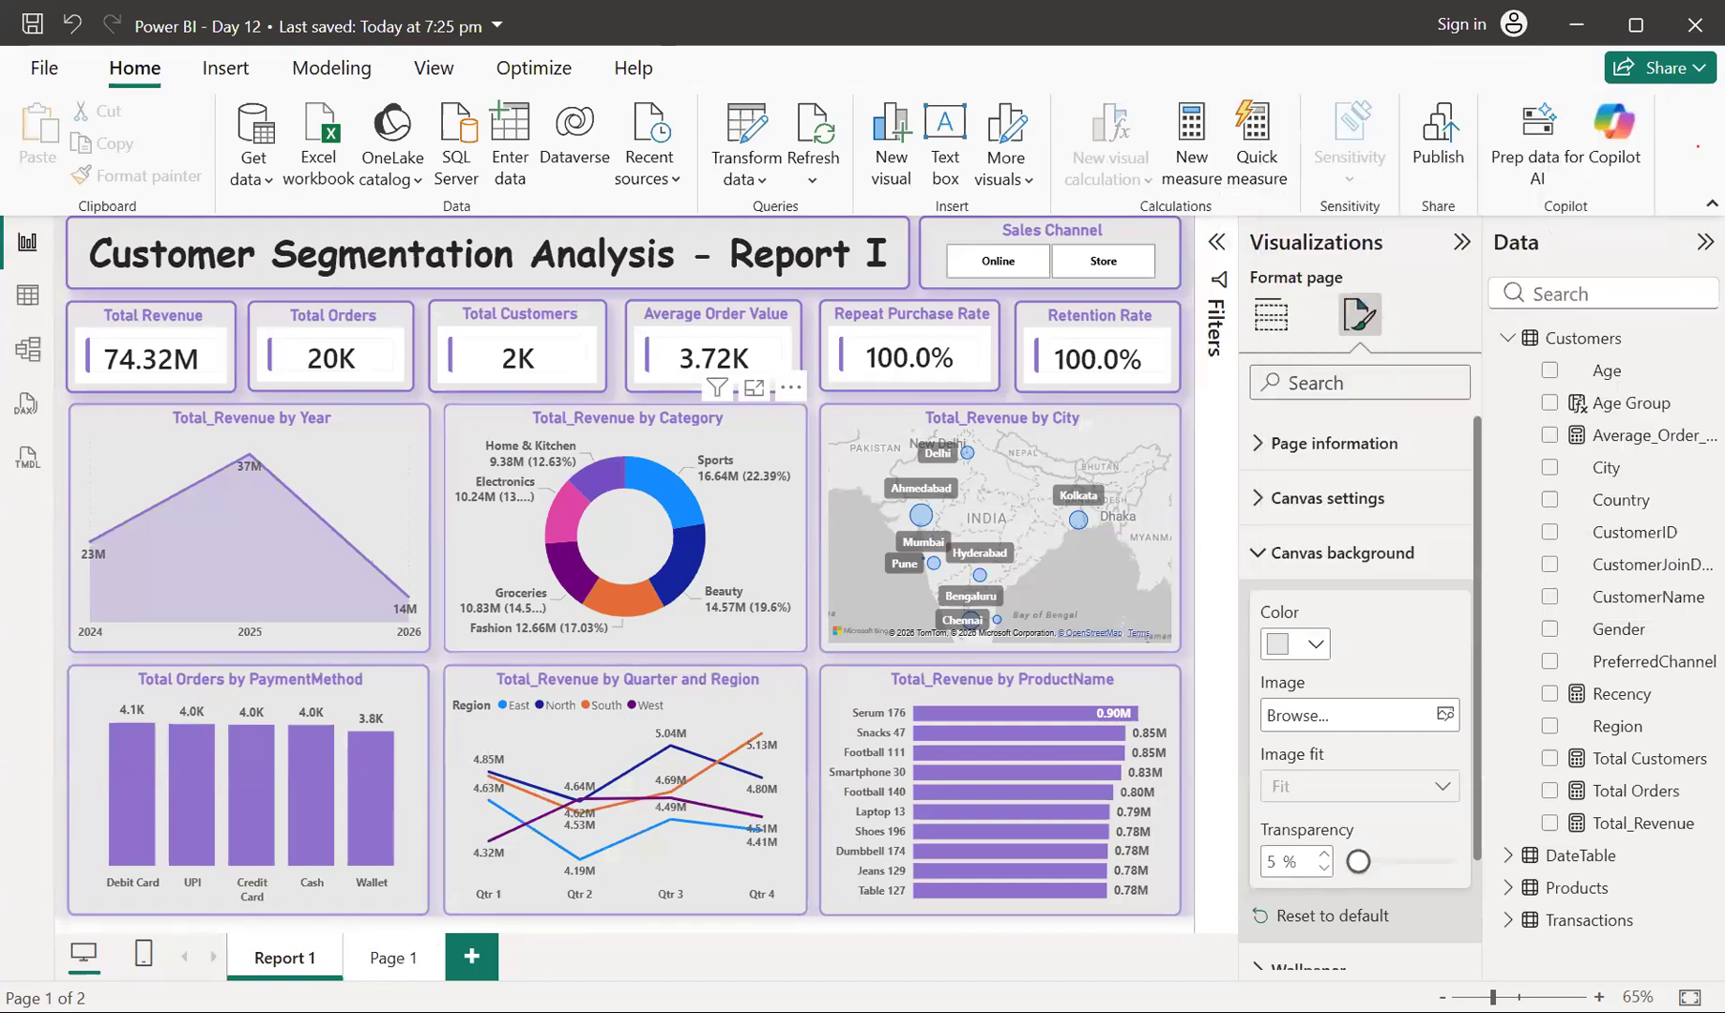
pyautogui.click(403, 962)
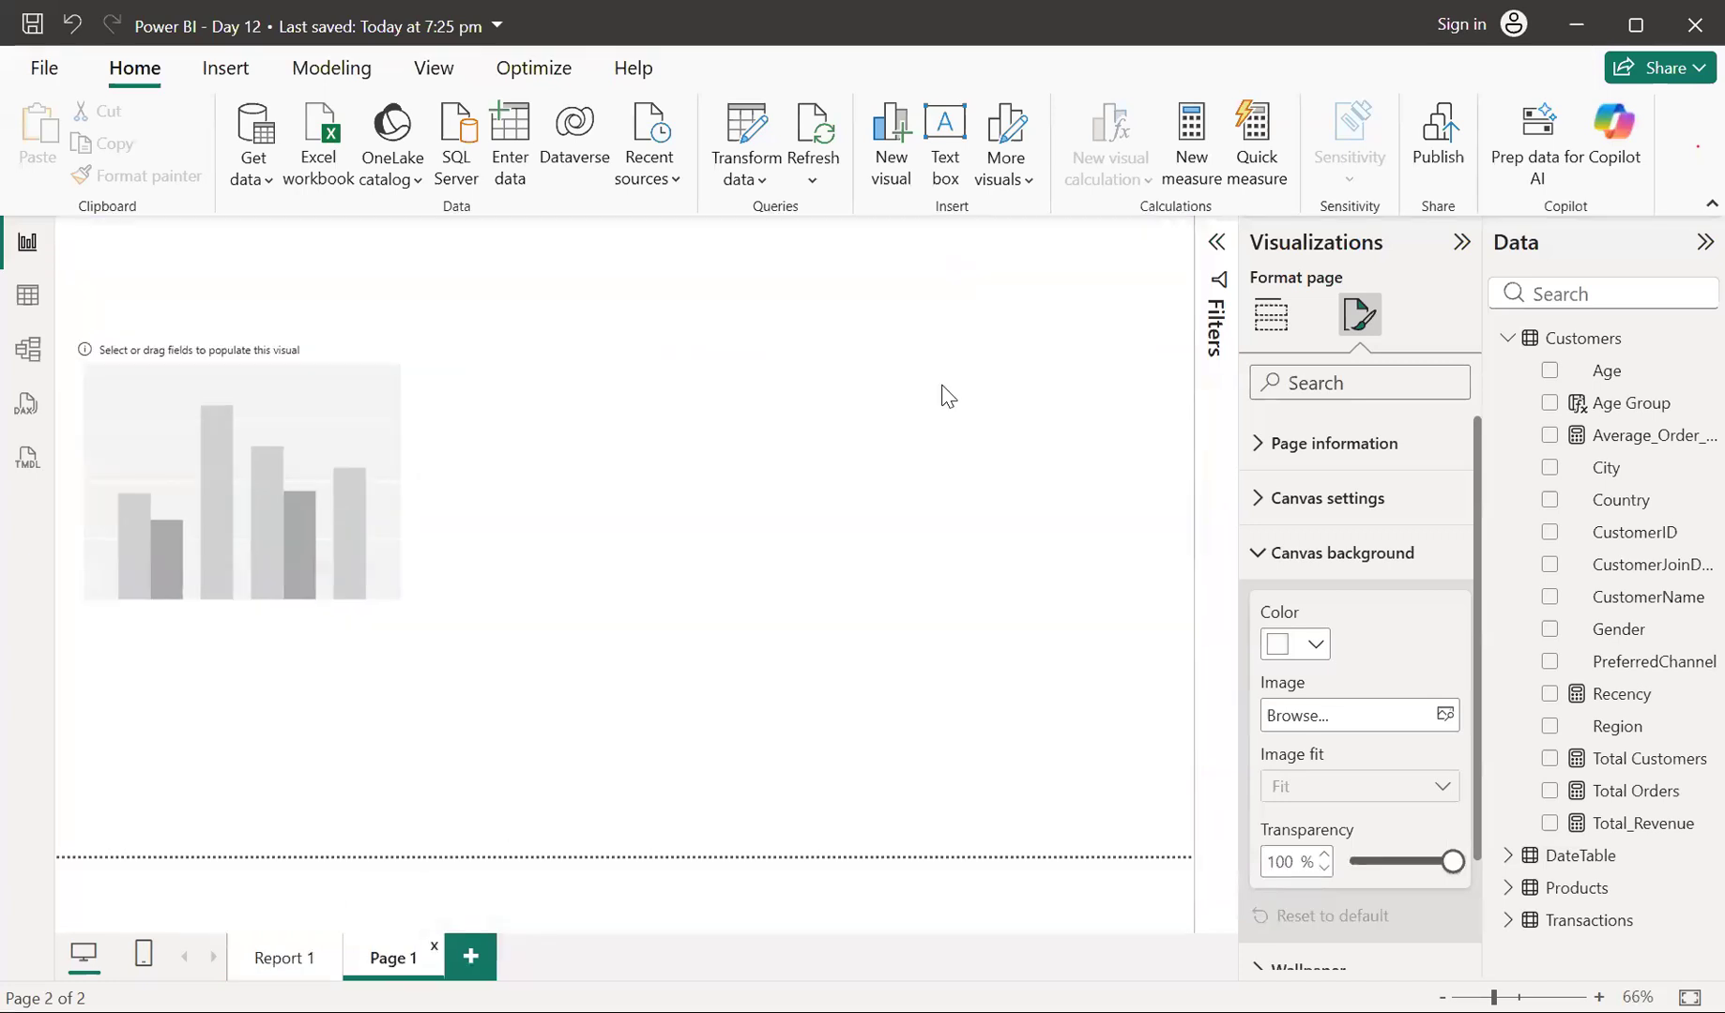
# Give Page 1 a light grey canvas background matching Report 1, with 4% transparency
pyautogui.click(1359, 315)
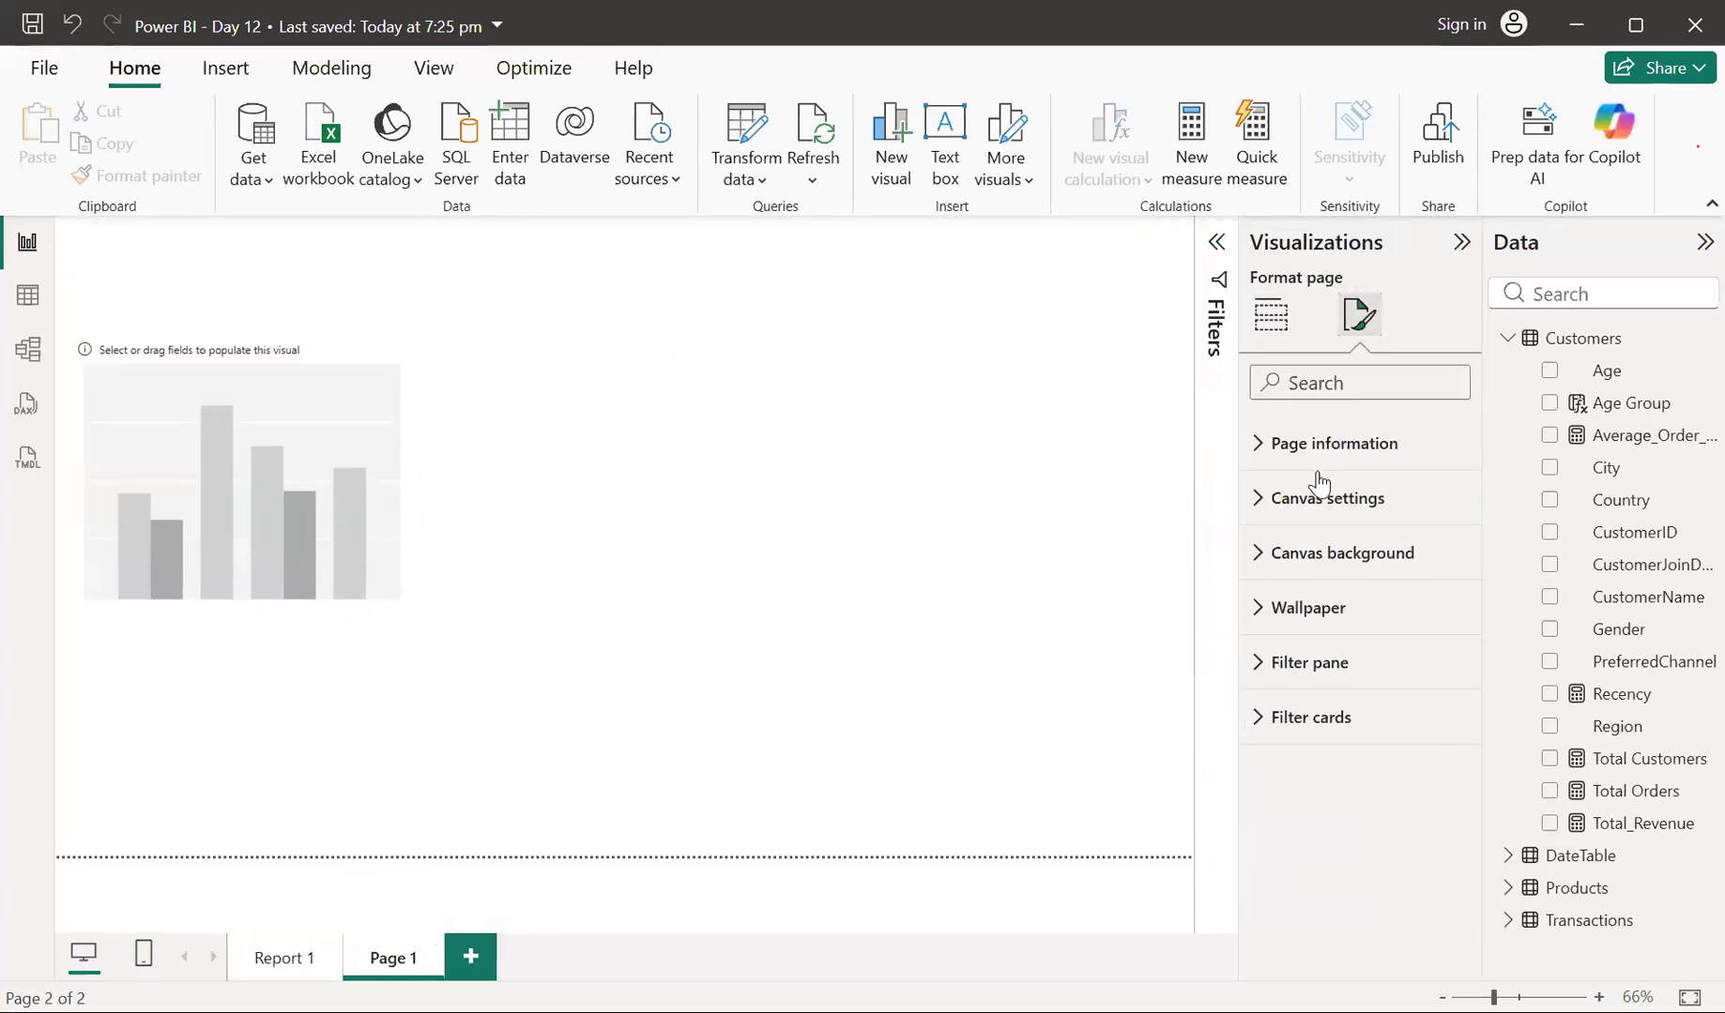
pyautogui.click(1251, 552)
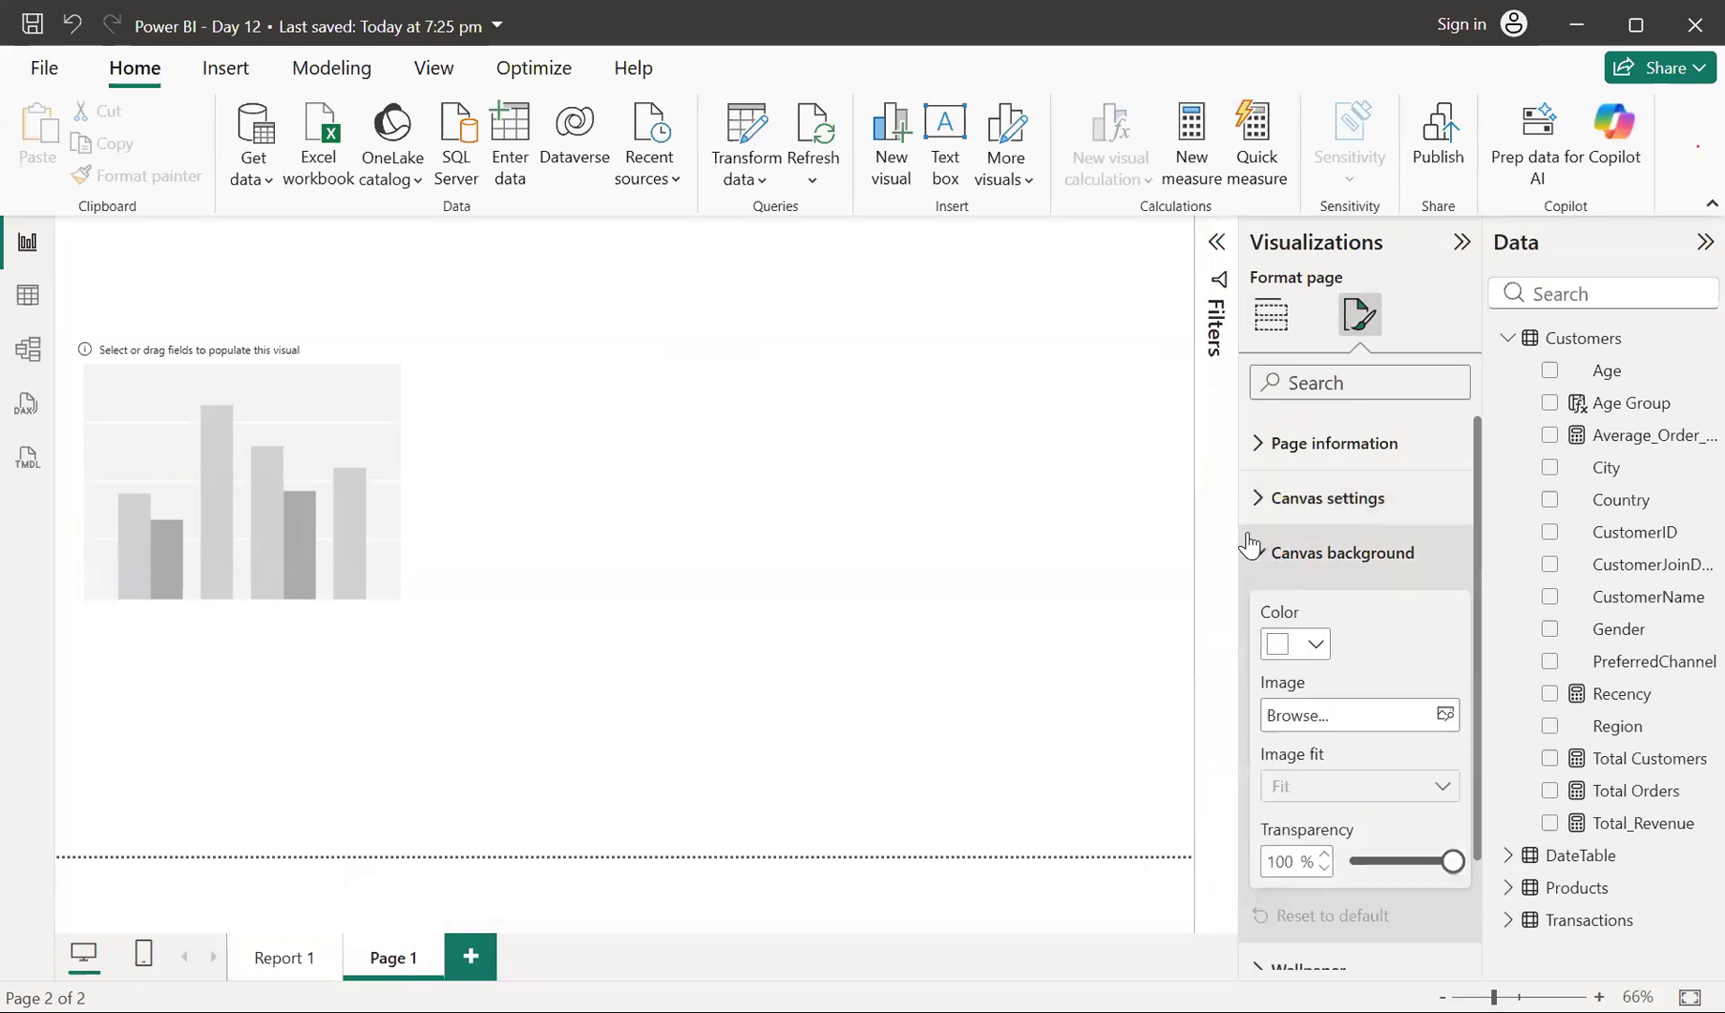
pyautogui.click(1316, 645)
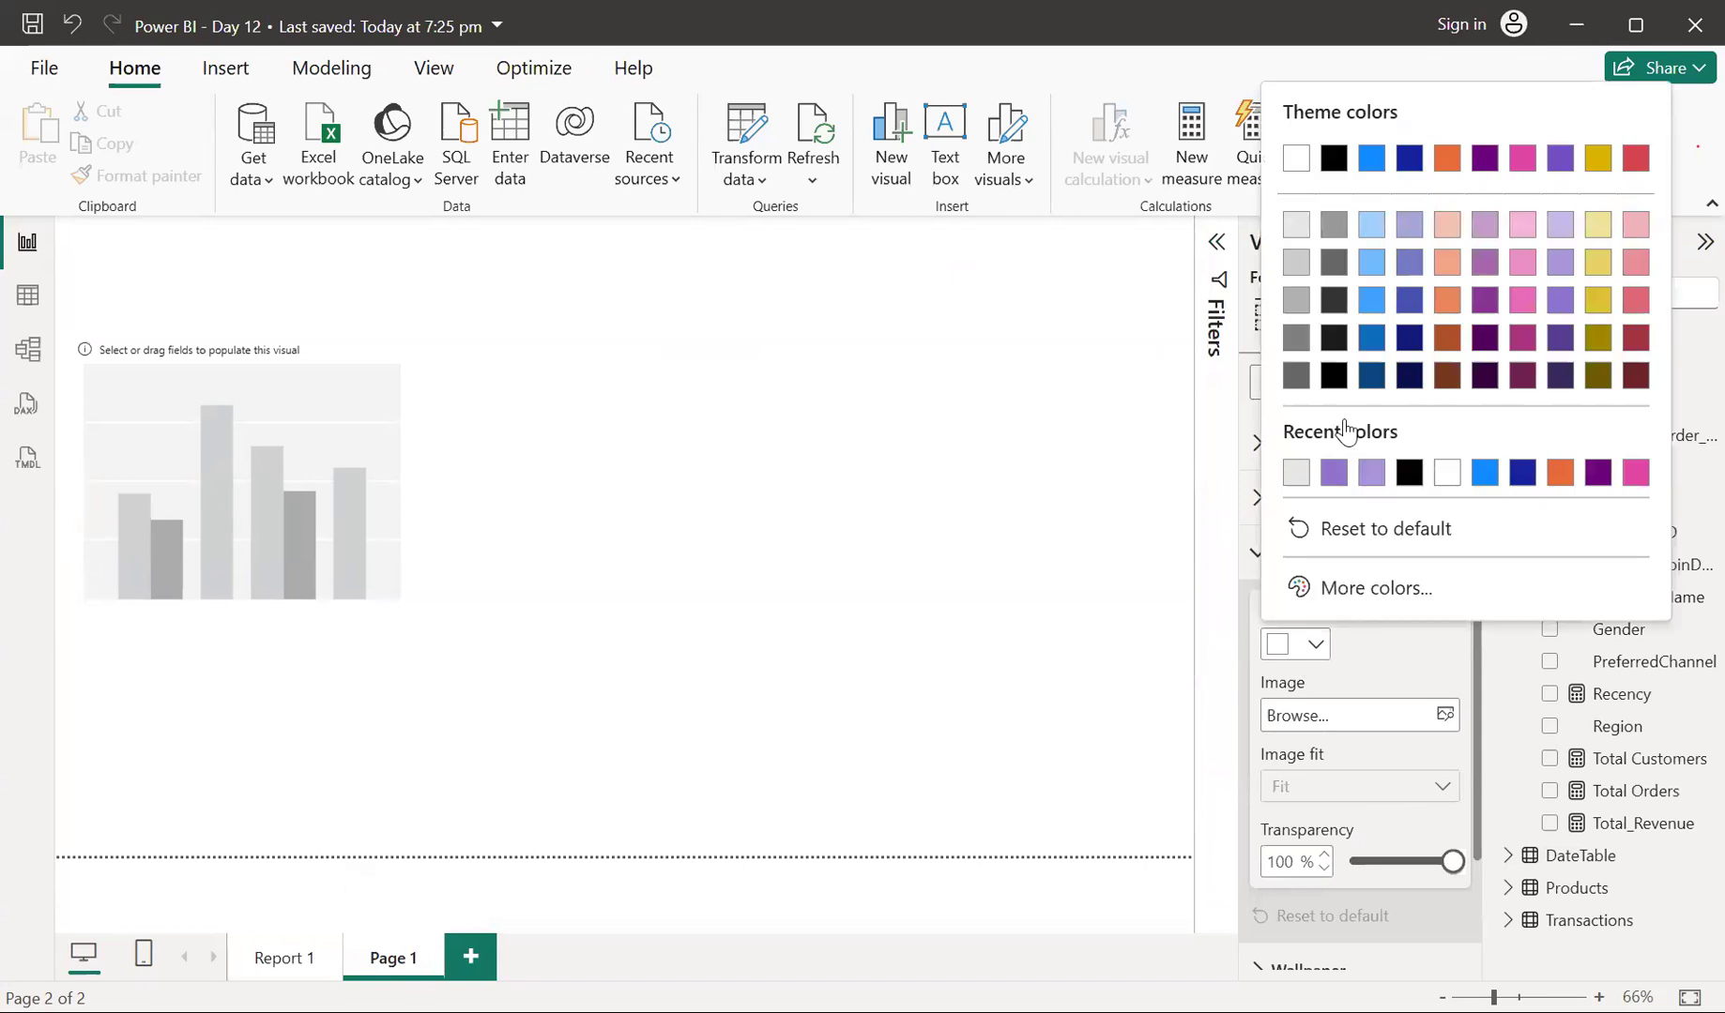
pyautogui.click(1296, 296)
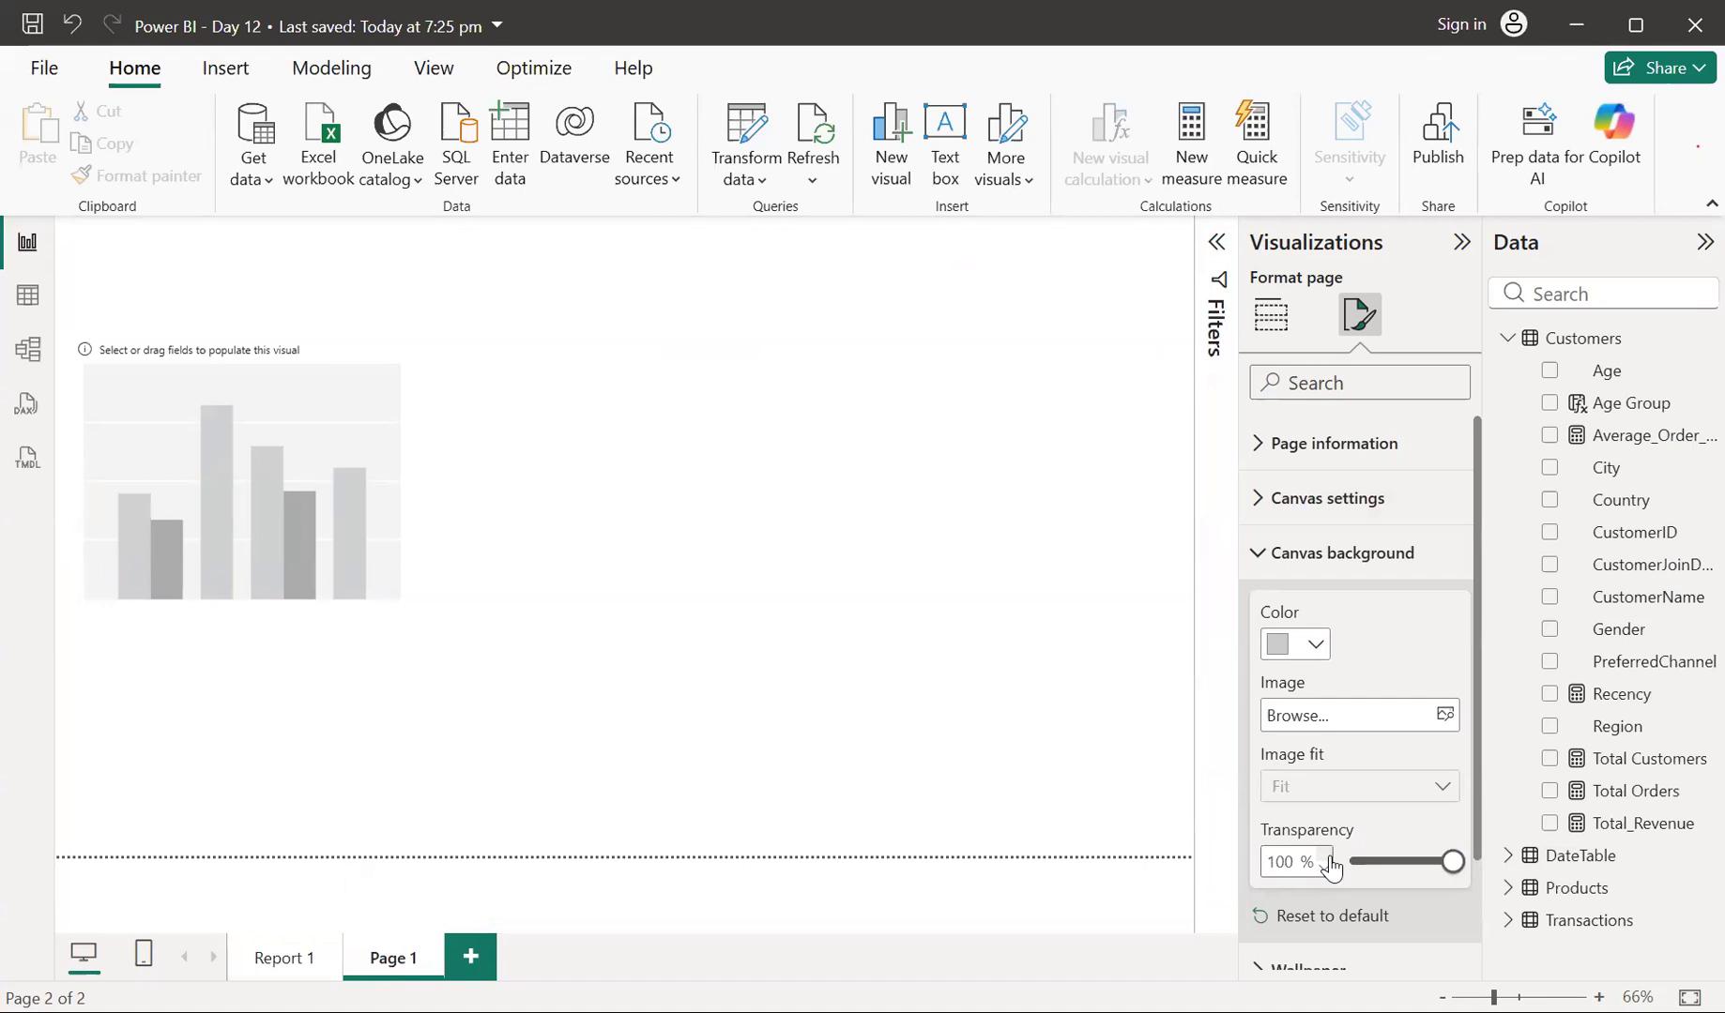
pyautogui.moveTo(1445, 869); pyautogui.dragTo(1357, 865)
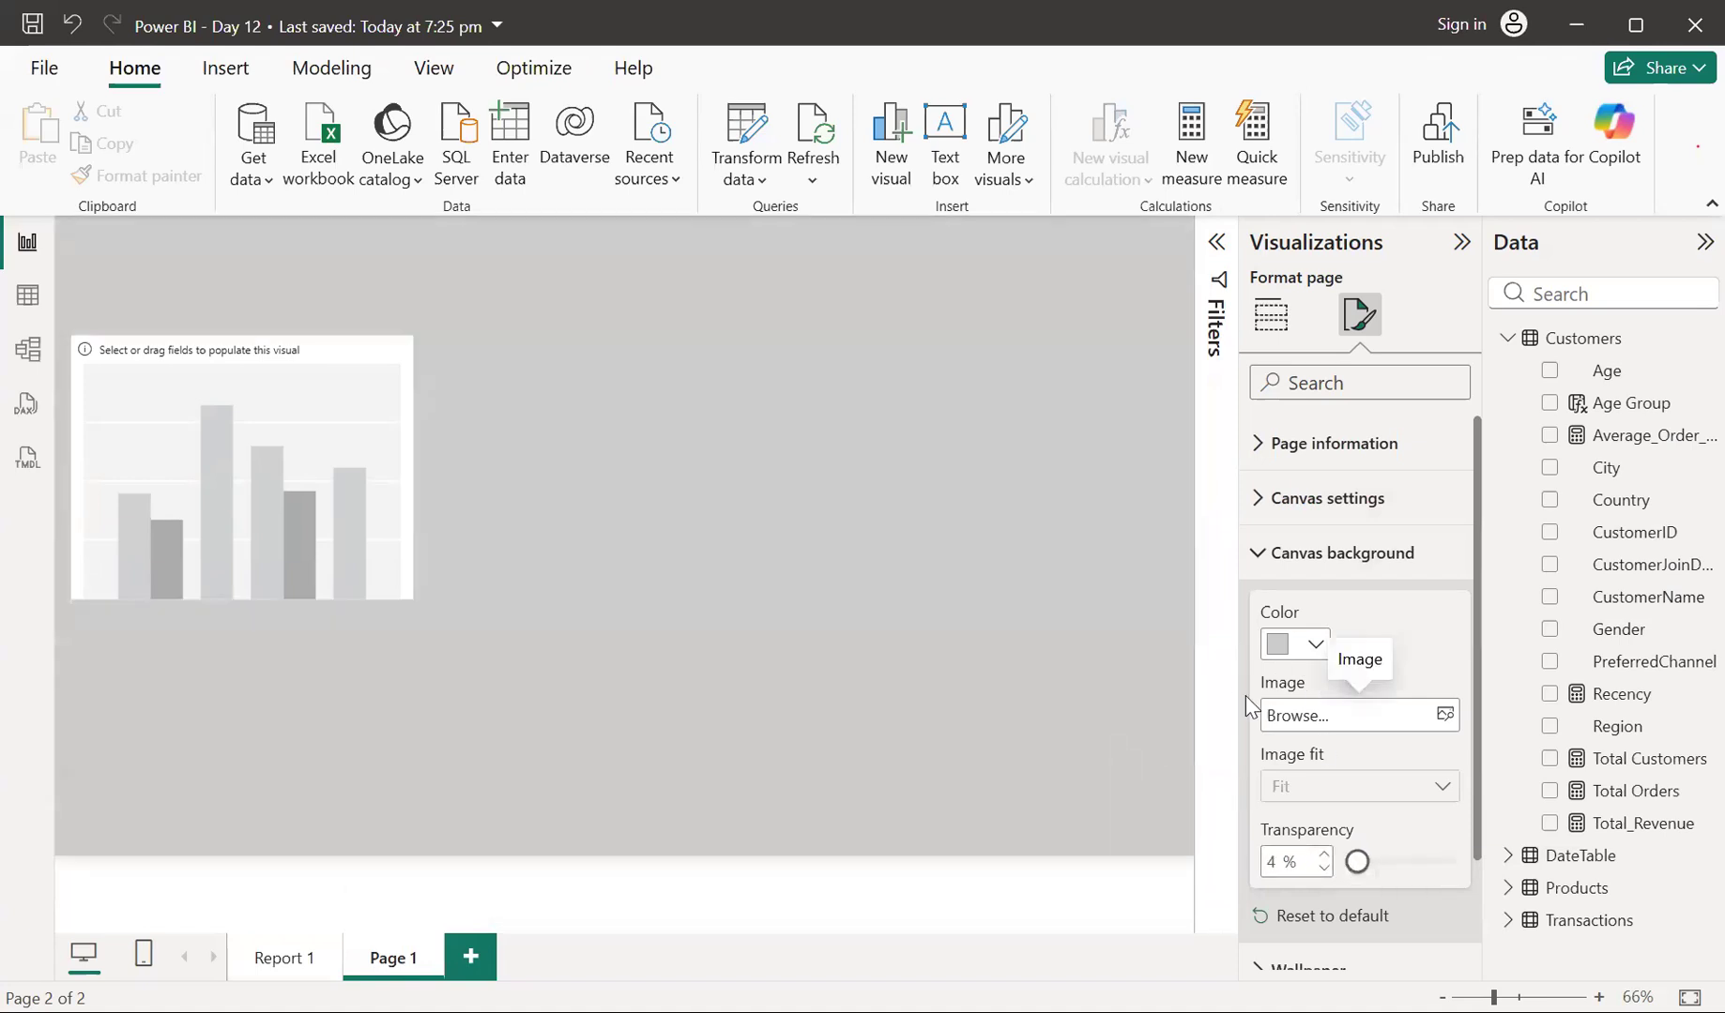
pyautogui.click(1316, 647)
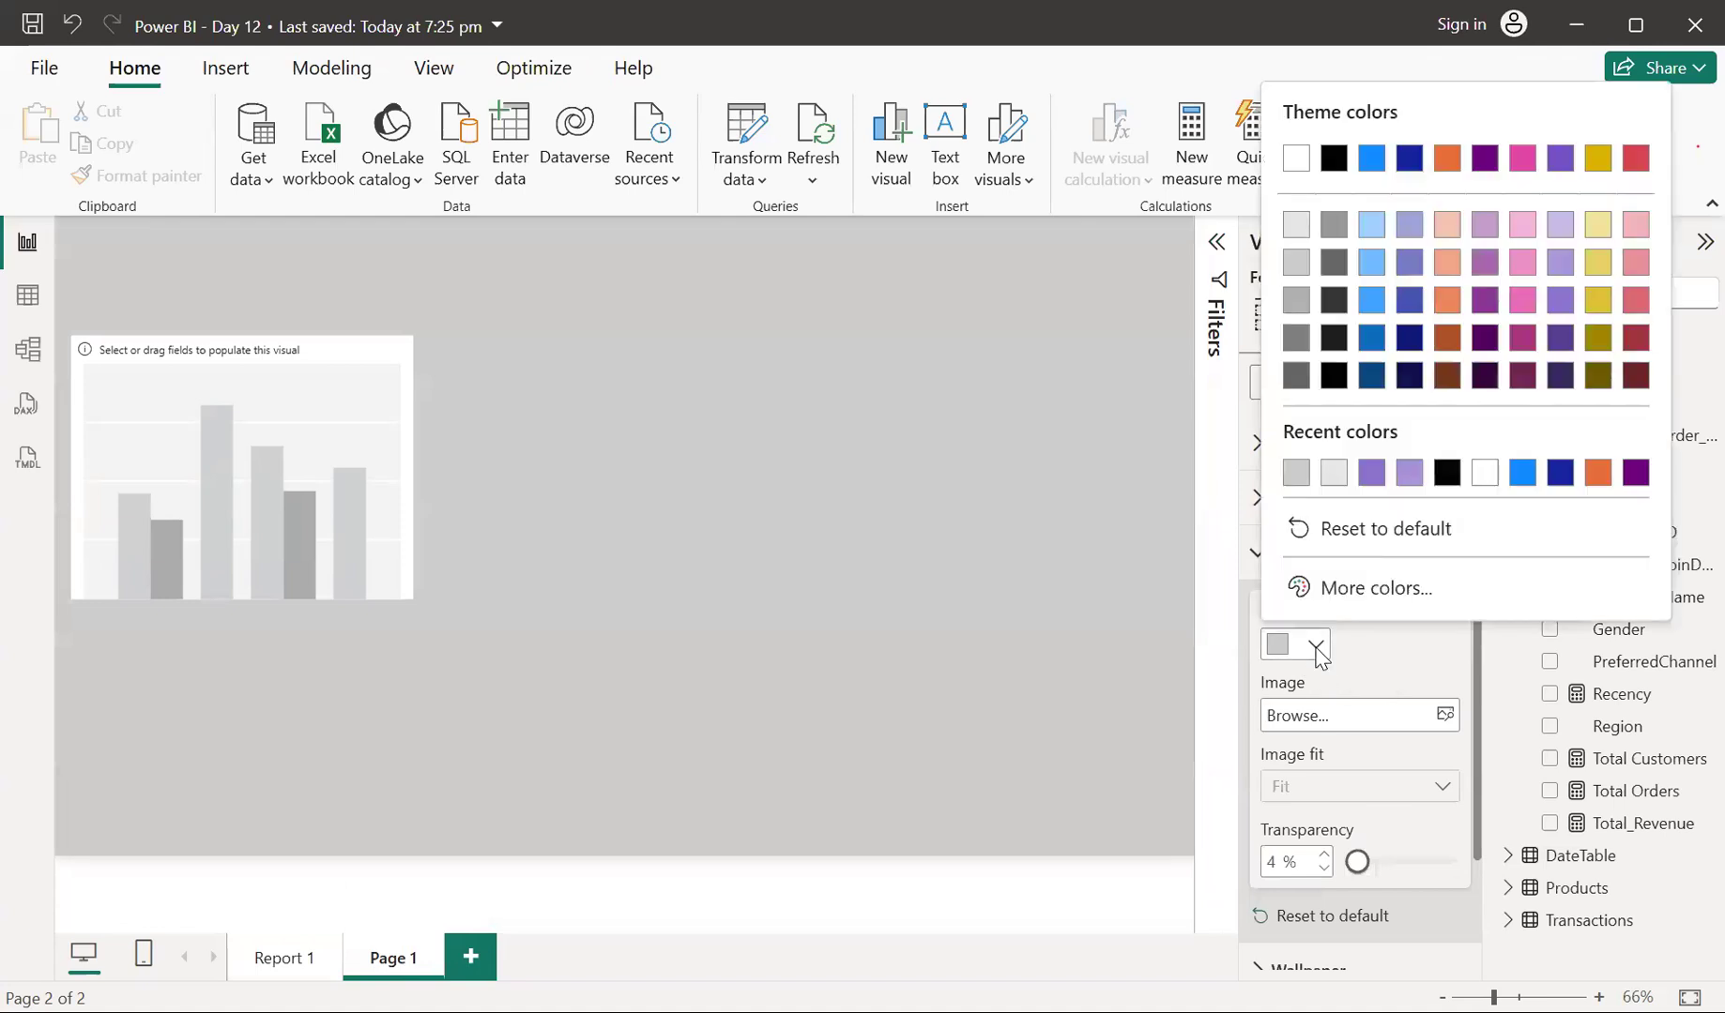
pyautogui.click(1334, 476)
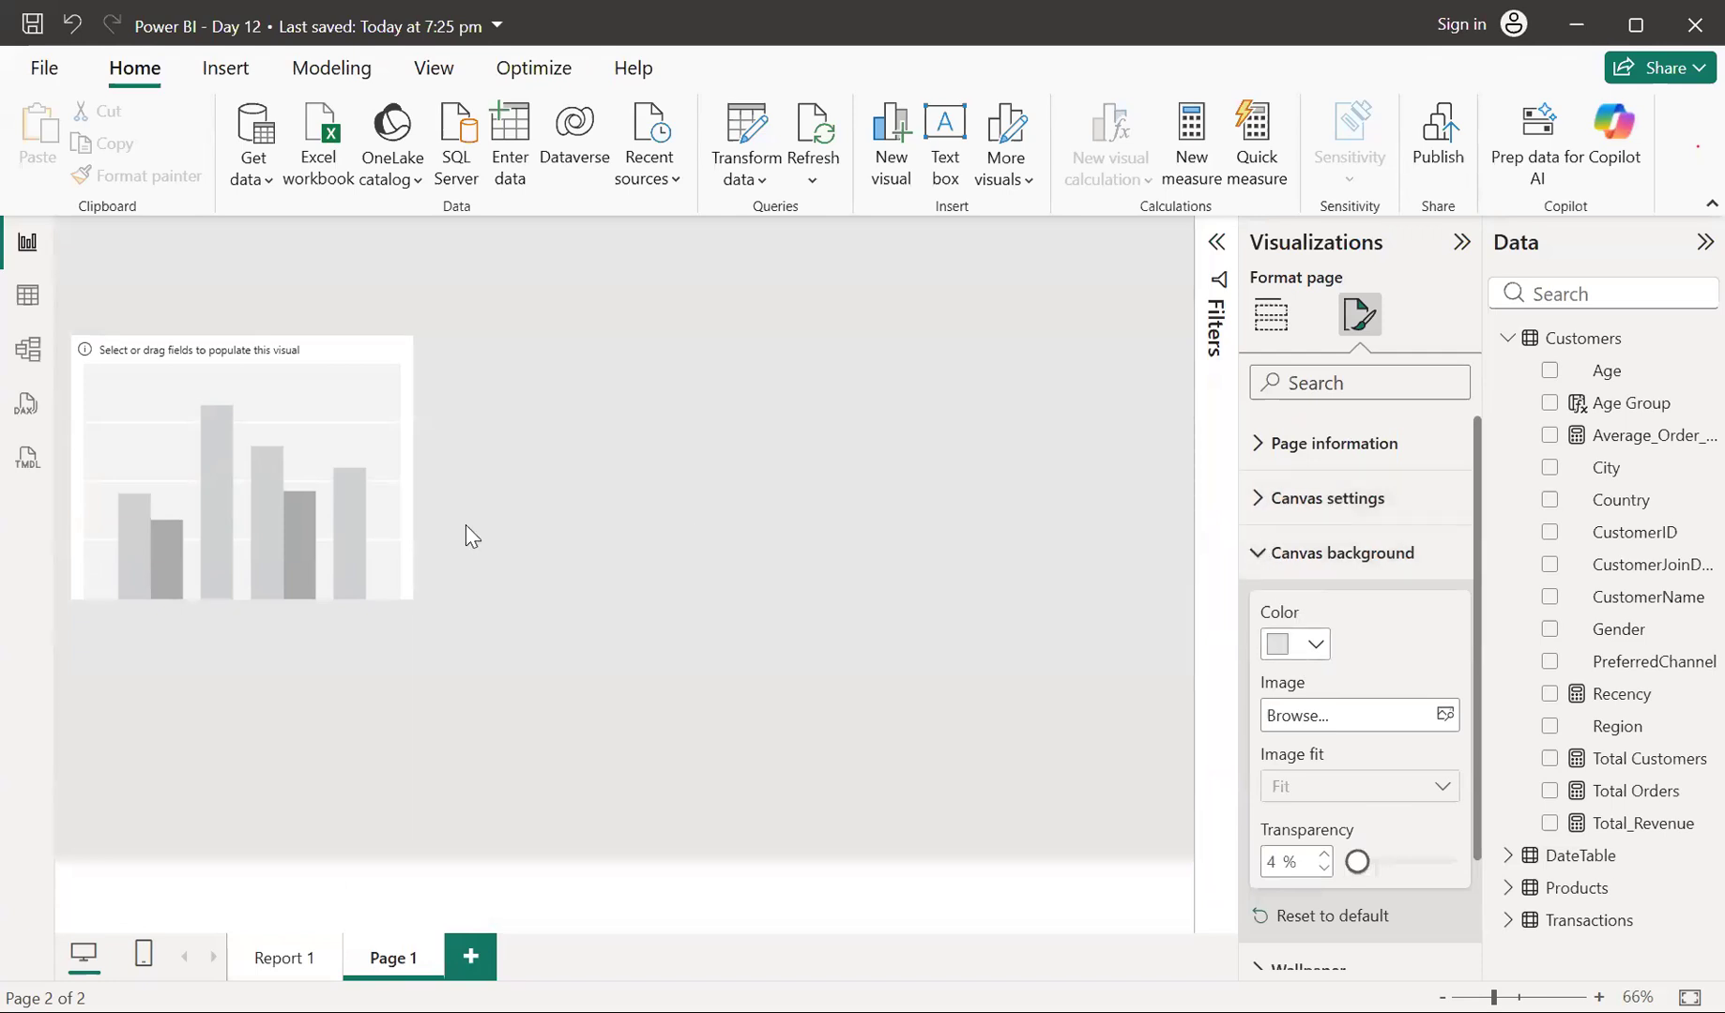
# Set Page 1's canvas to a custom size of 1300 px wide and 800 px high
pyautogui.click(1257, 500)
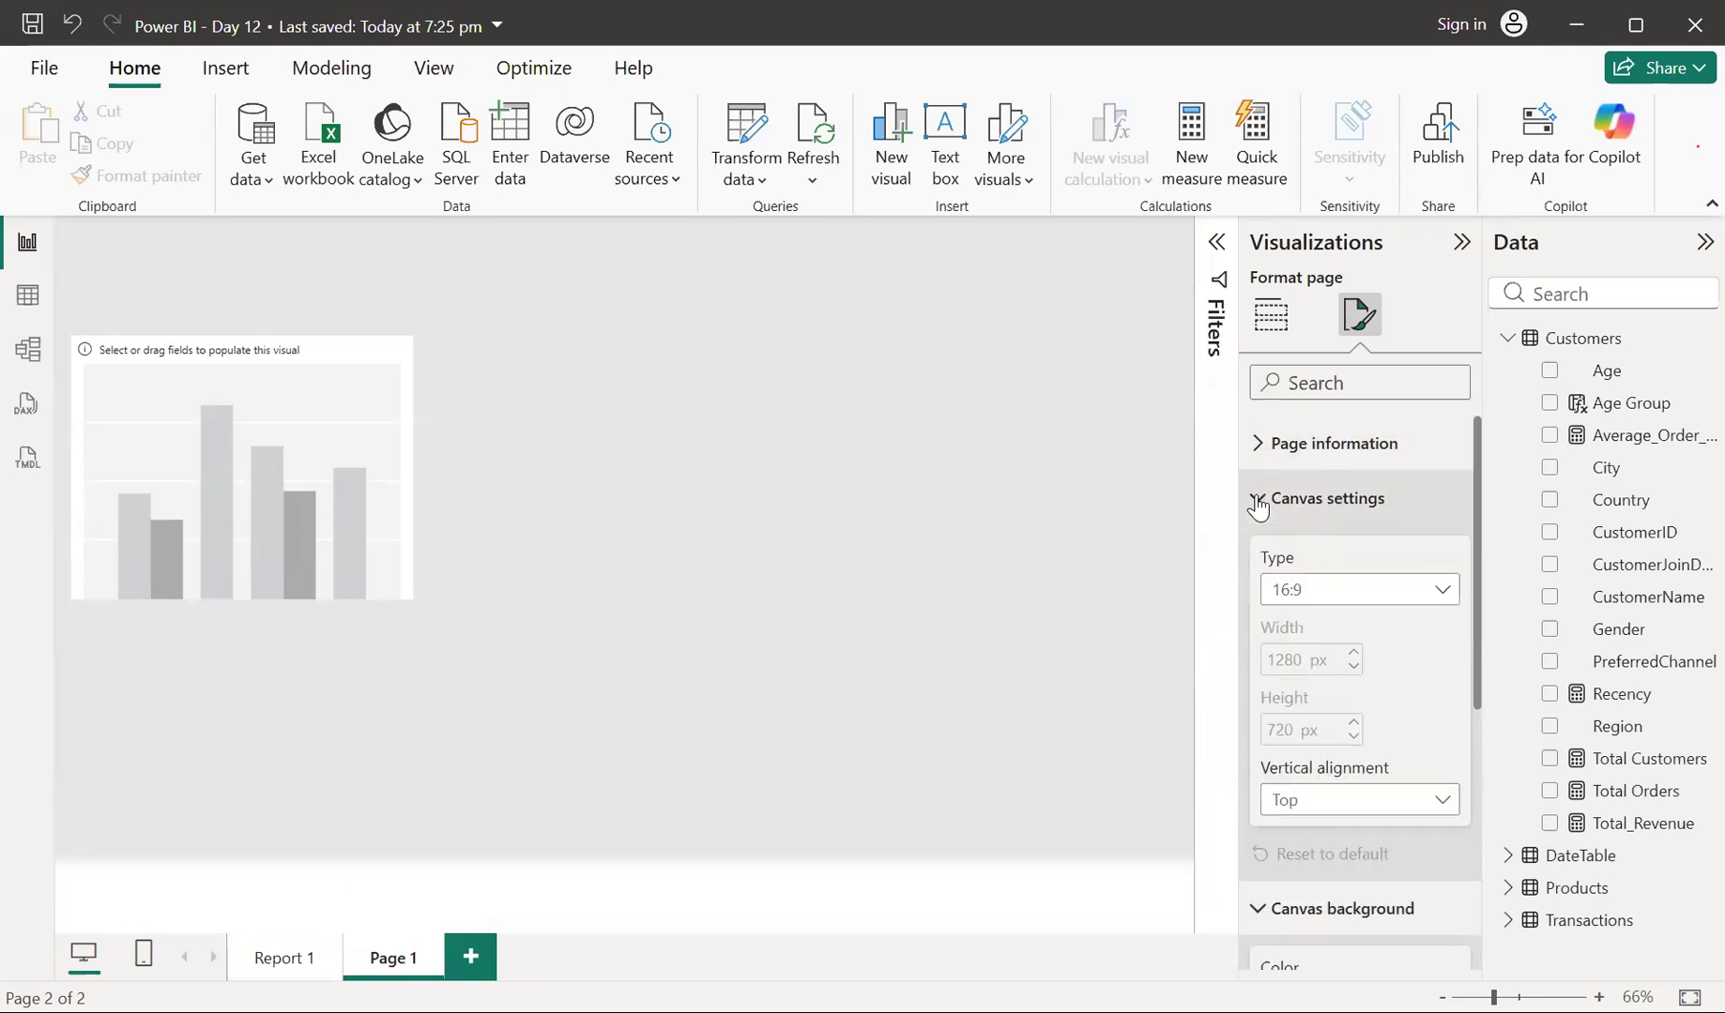
pyautogui.click(1374, 598)
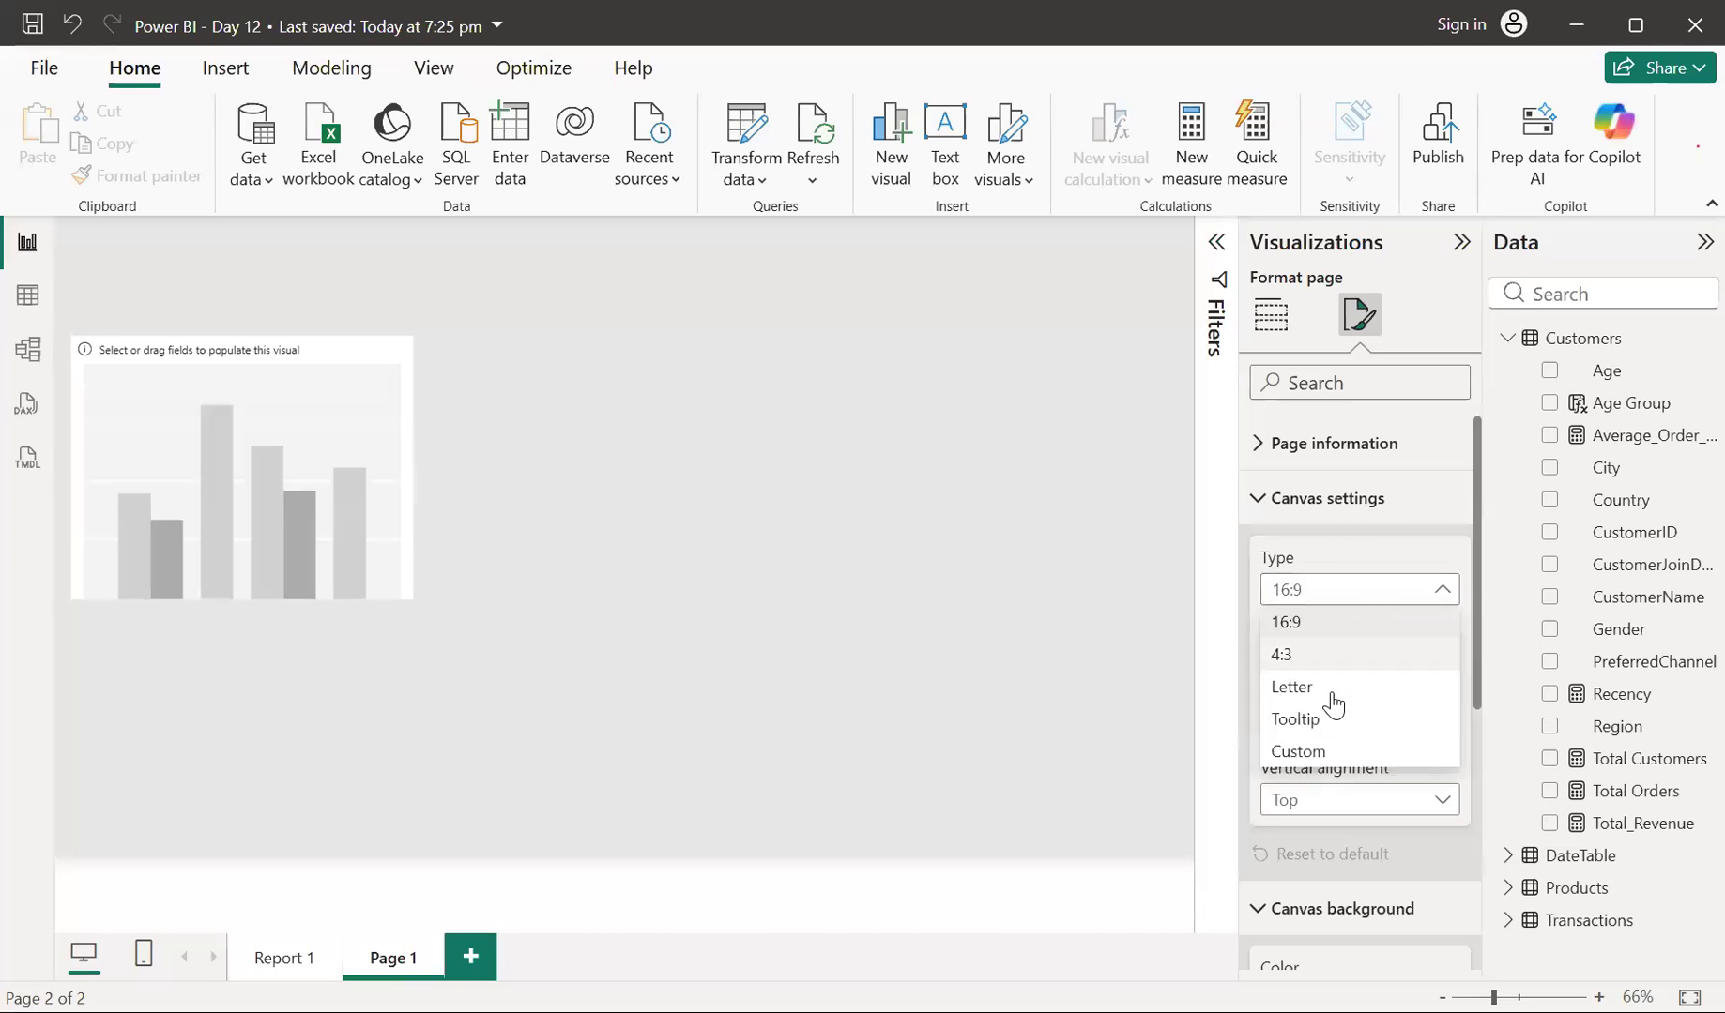
pyautogui.click(1342, 756)
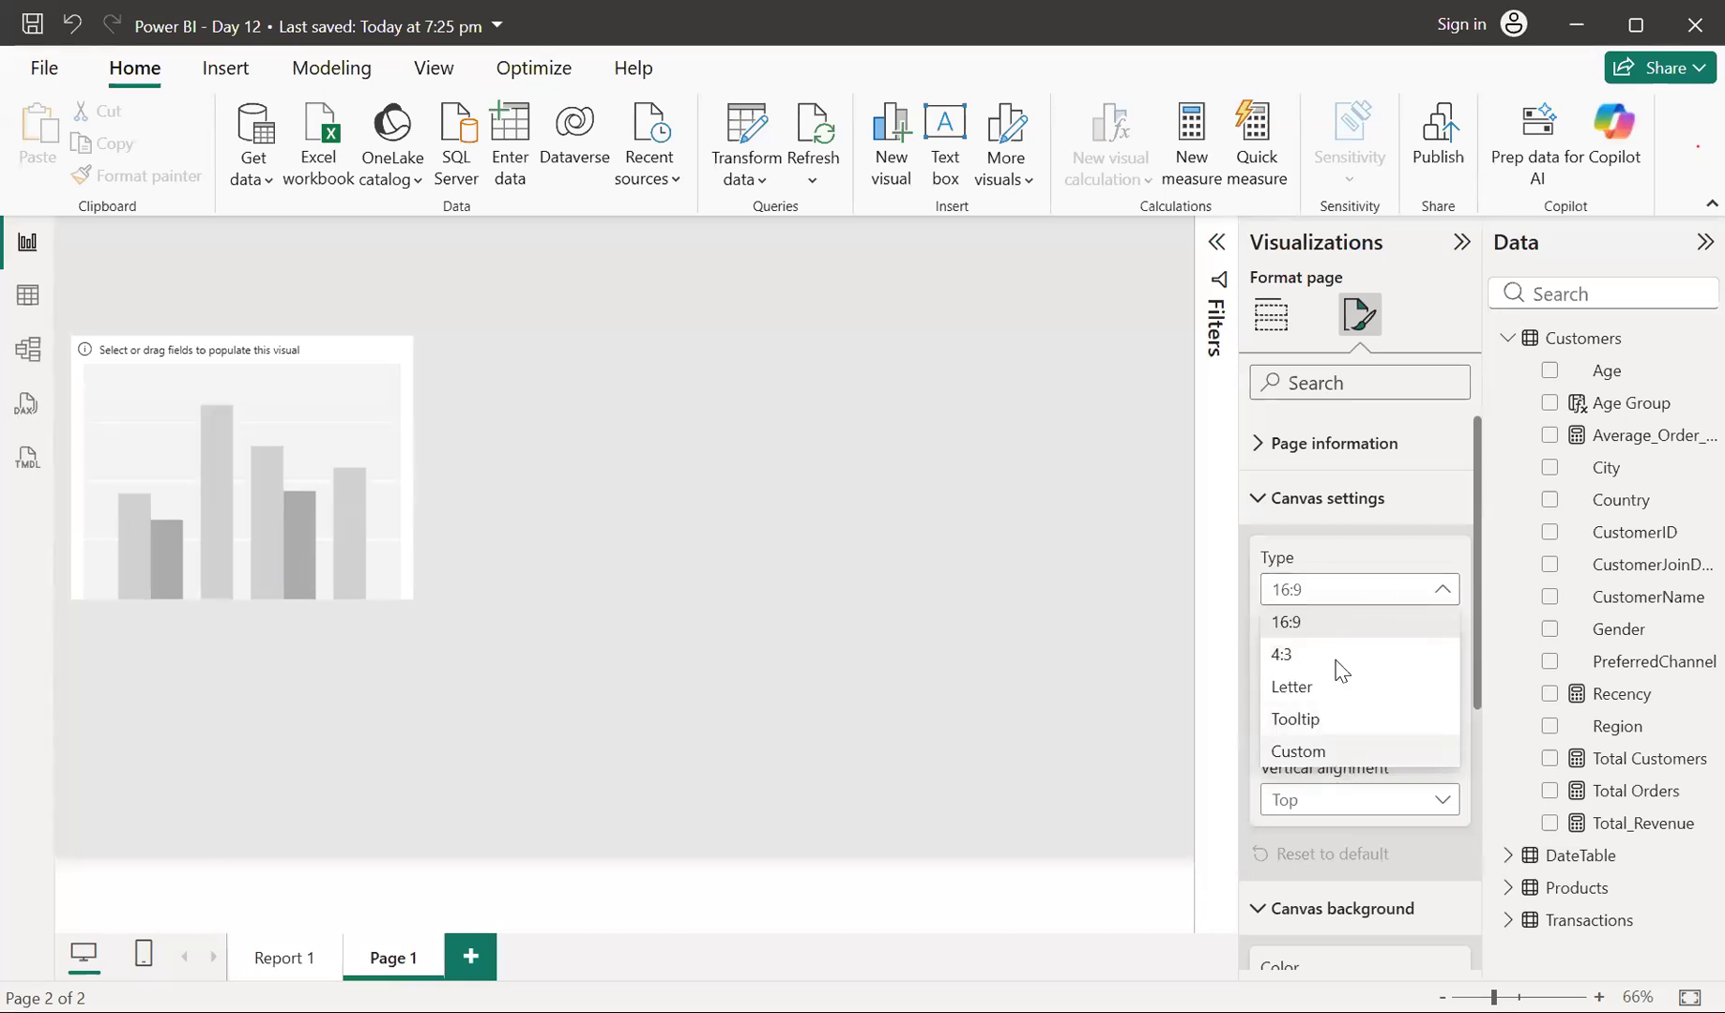
pyautogui.moveTo(1300, 663); pyautogui.dragTo(1268, 662)
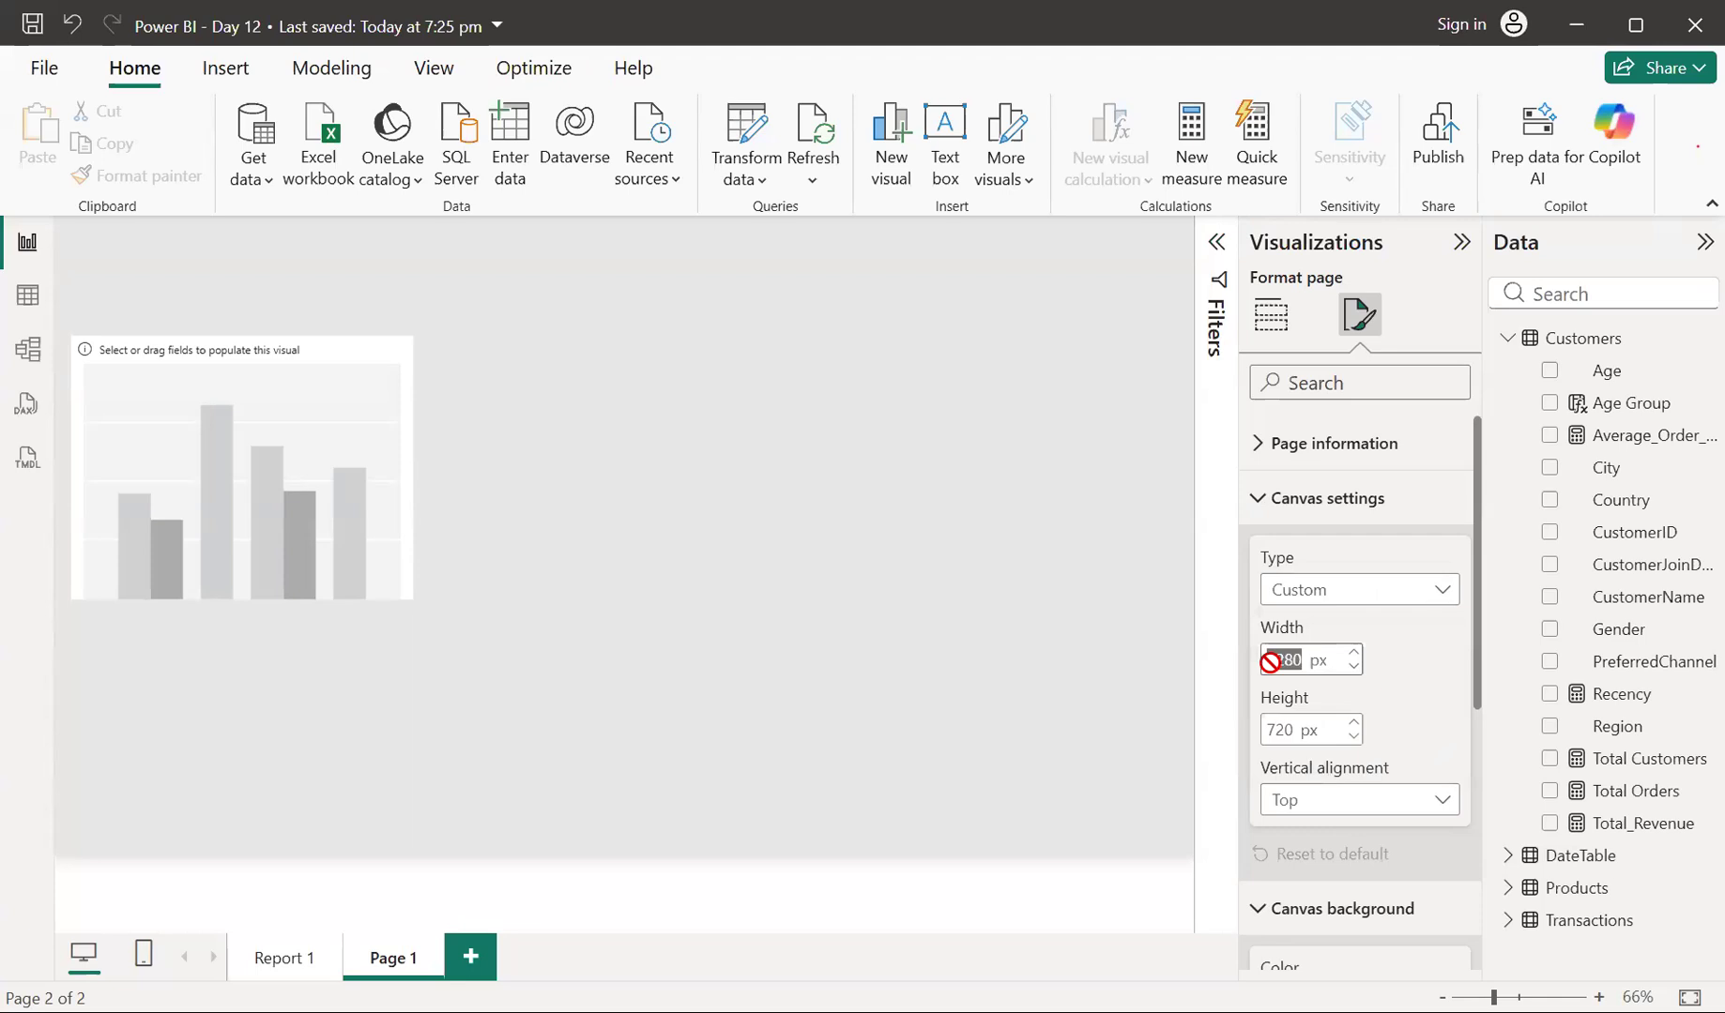
pyautogui.write('13')
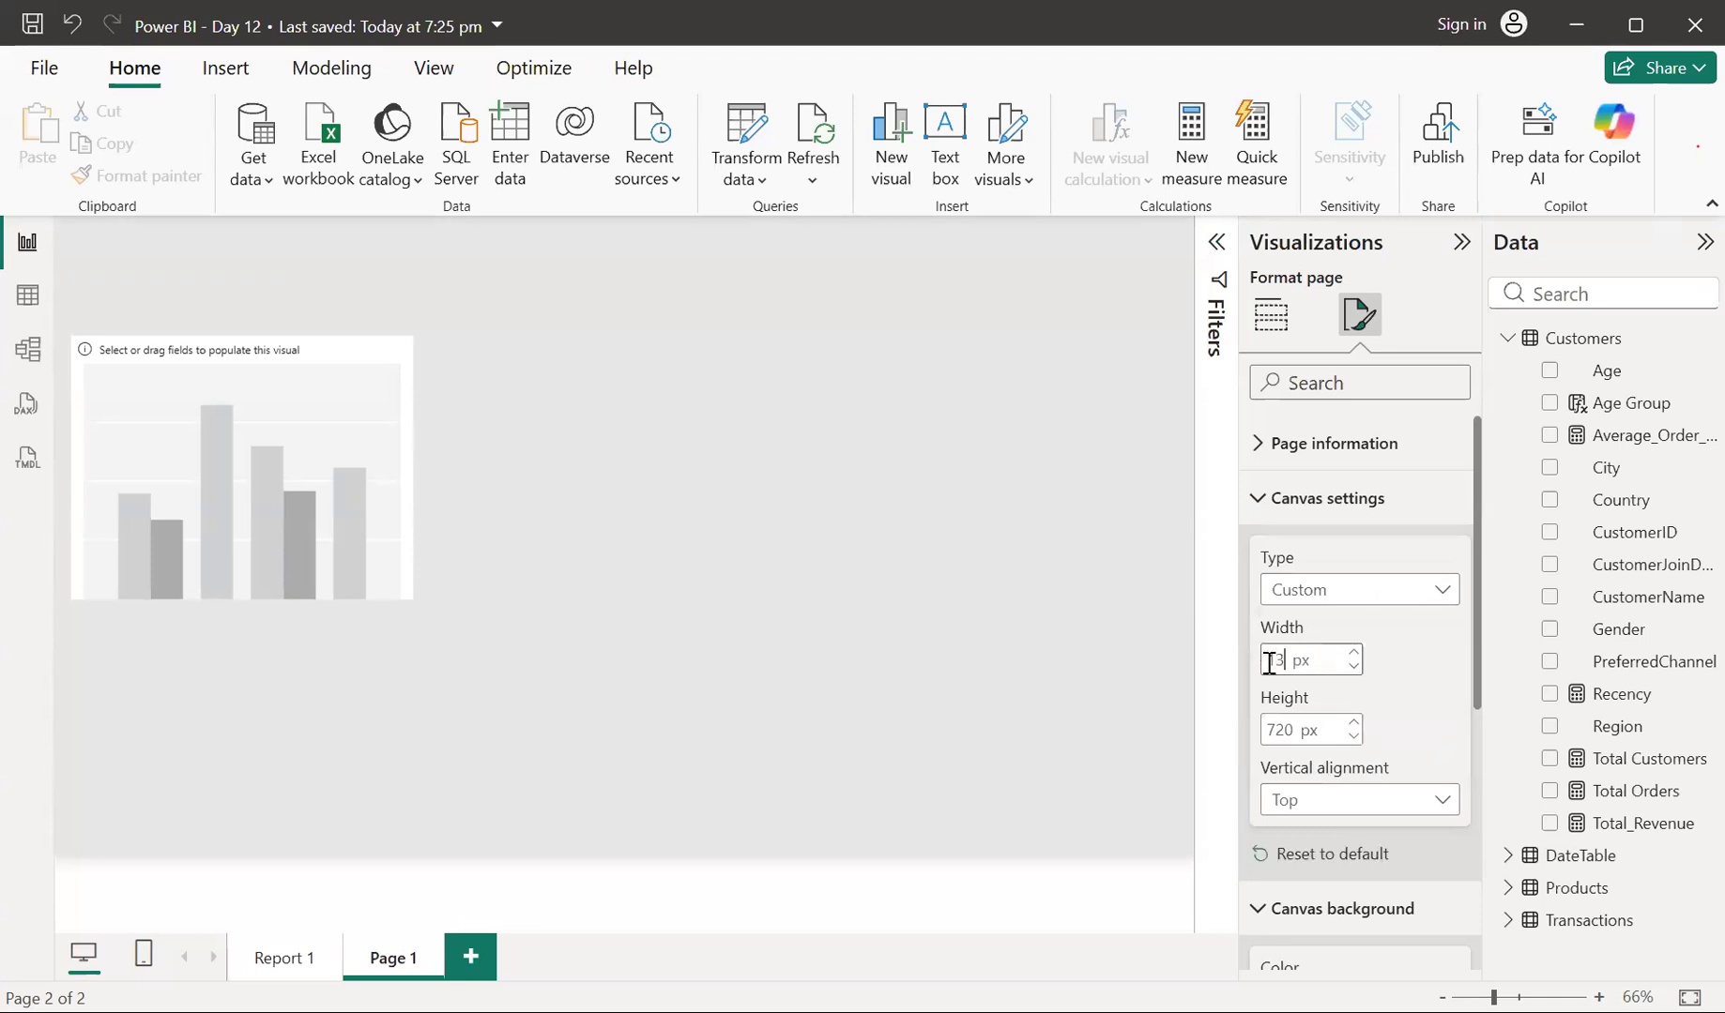
pyautogui.write('000')
pyautogui.press('BackSpace')
pyautogui.moveTo(1302, 730); pyautogui.dragTo(1253, 738)
pyautogui.write('800')
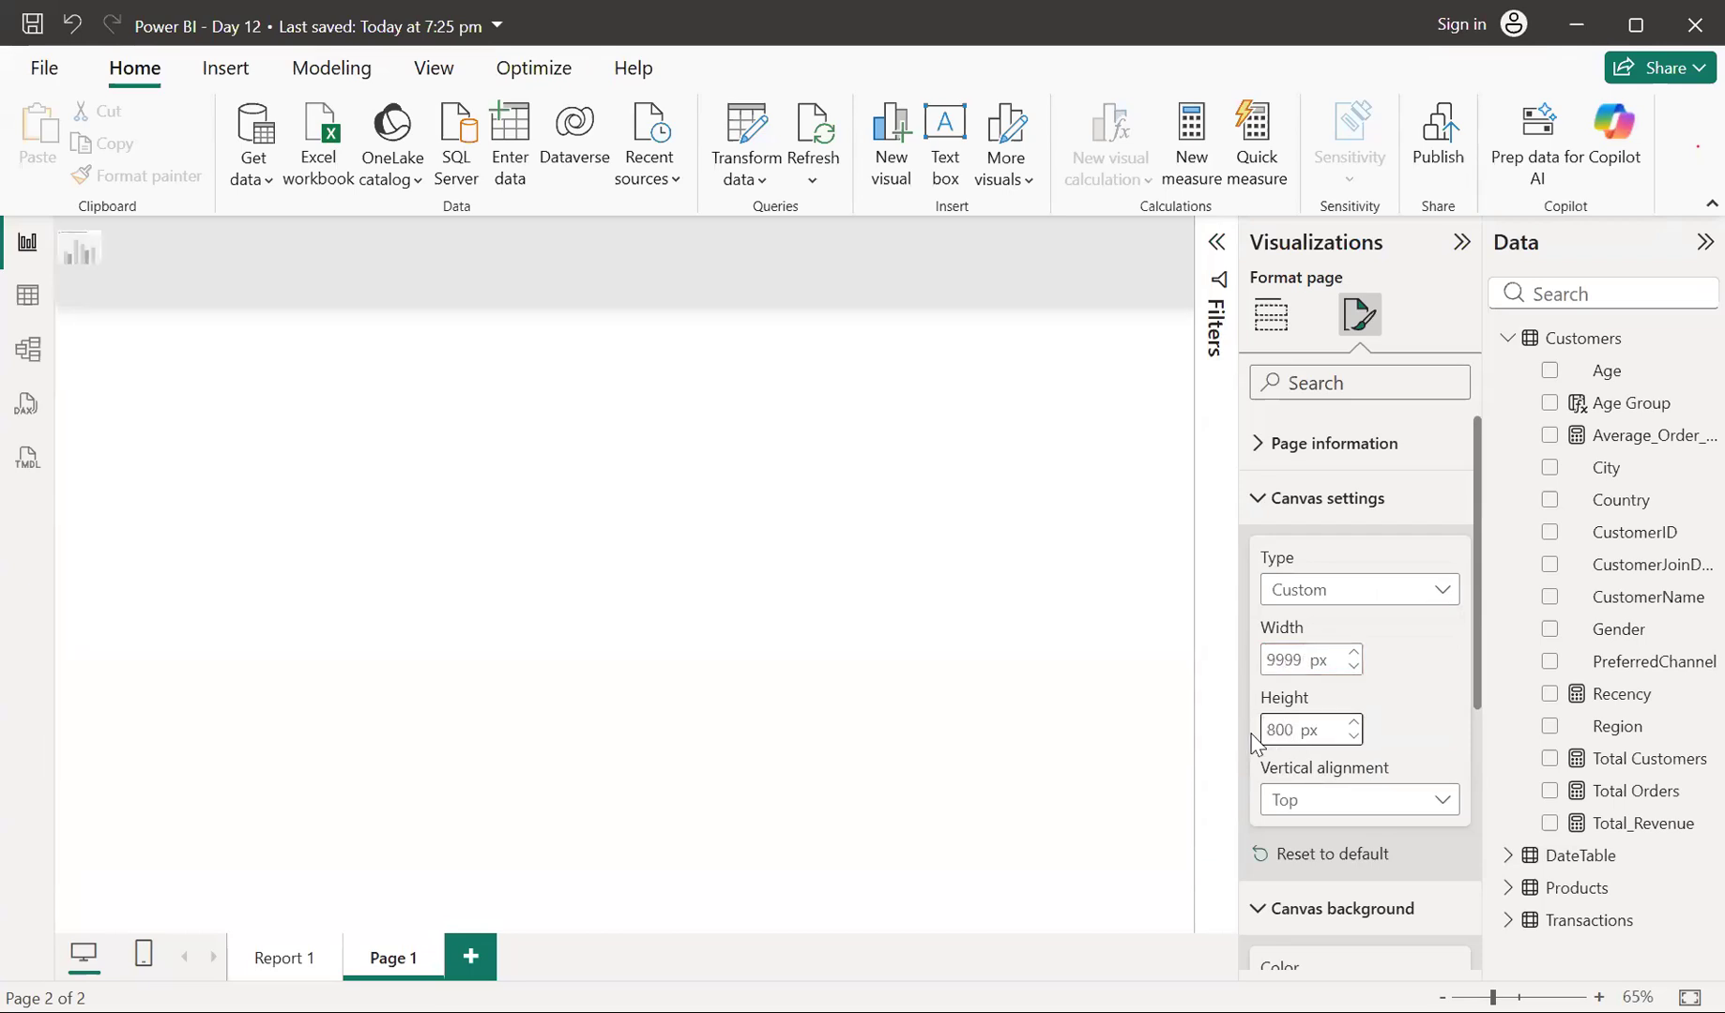
pyautogui.doubleClick(1301, 660)
pyautogui.write('1300')
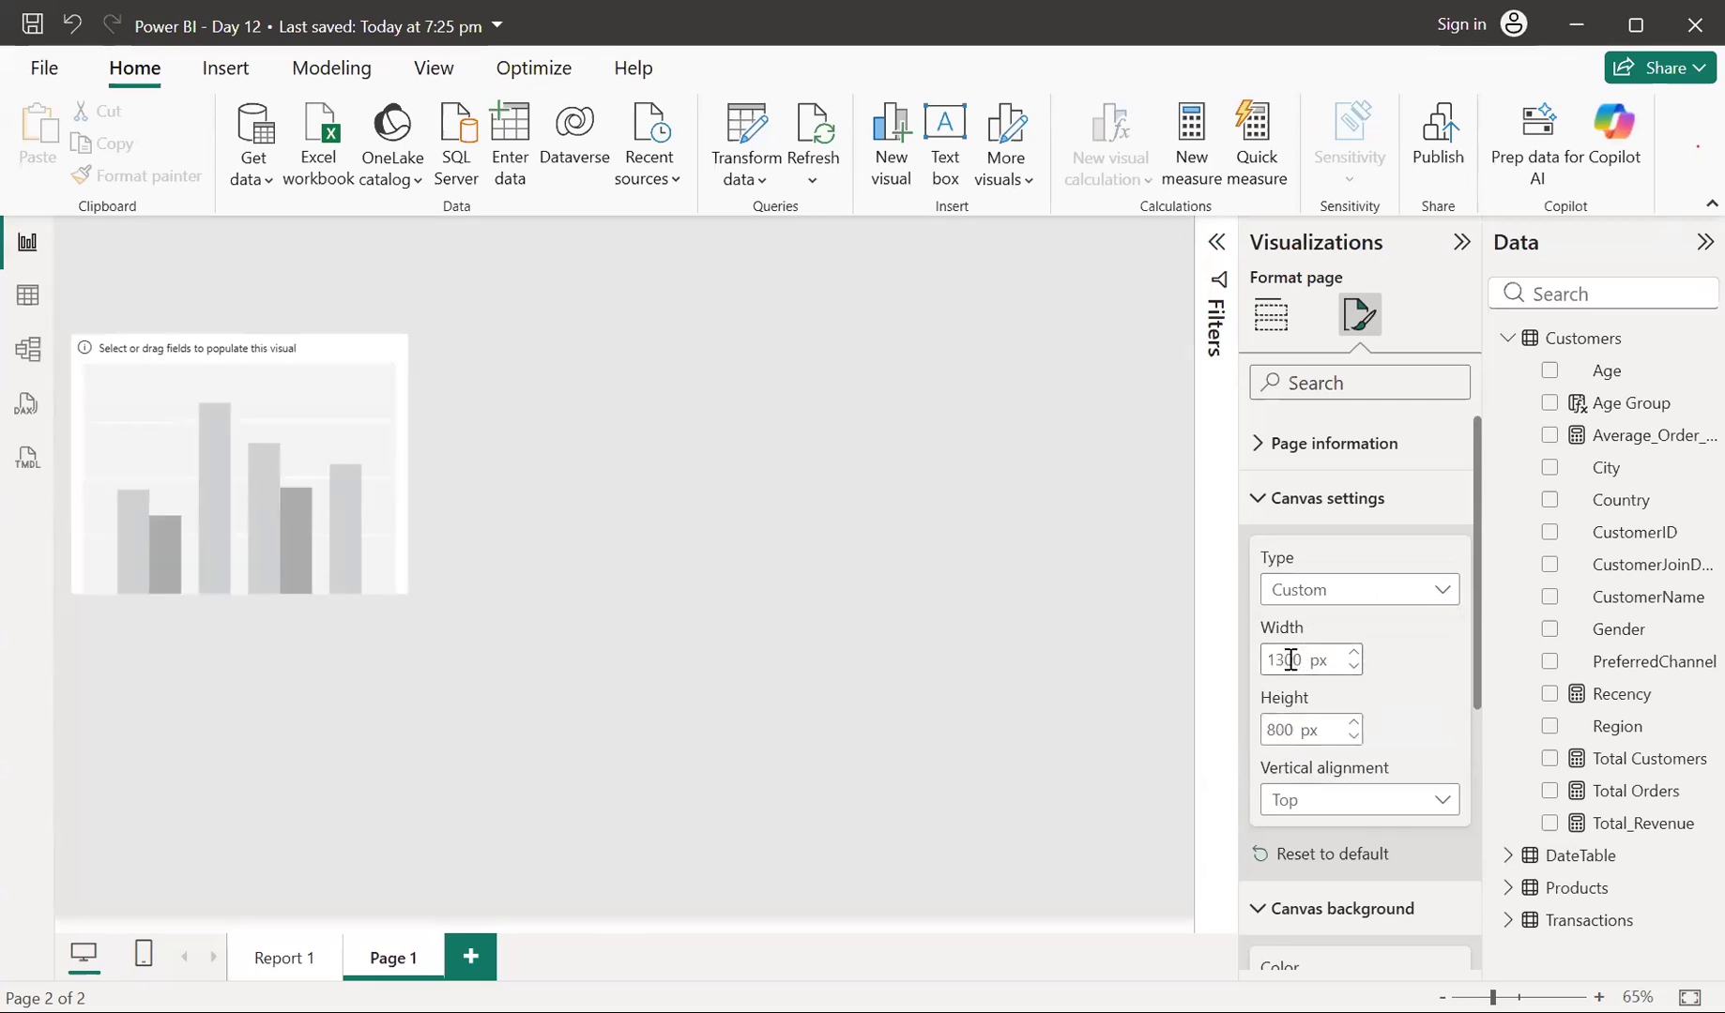
# Assign Age Group to the empty column chart's X-axis and Total_Revenue to its Y-axis
pyautogui.click(1272, 316)
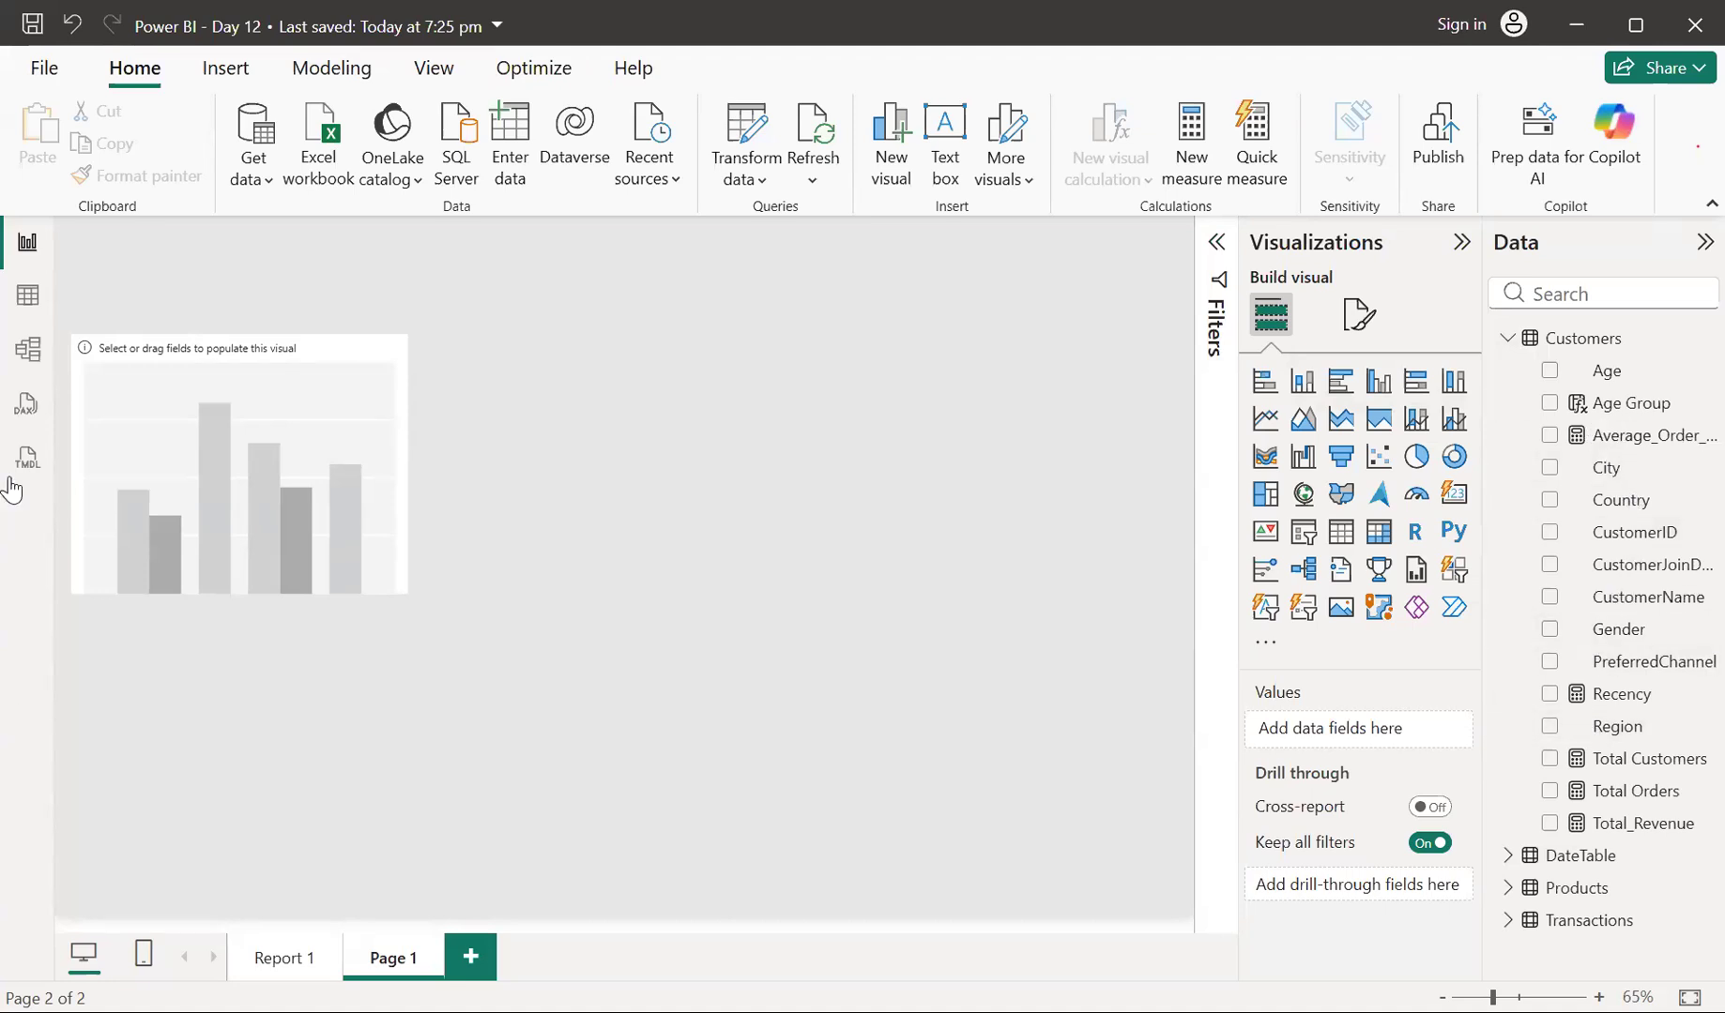
pyautogui.click(413, 424)
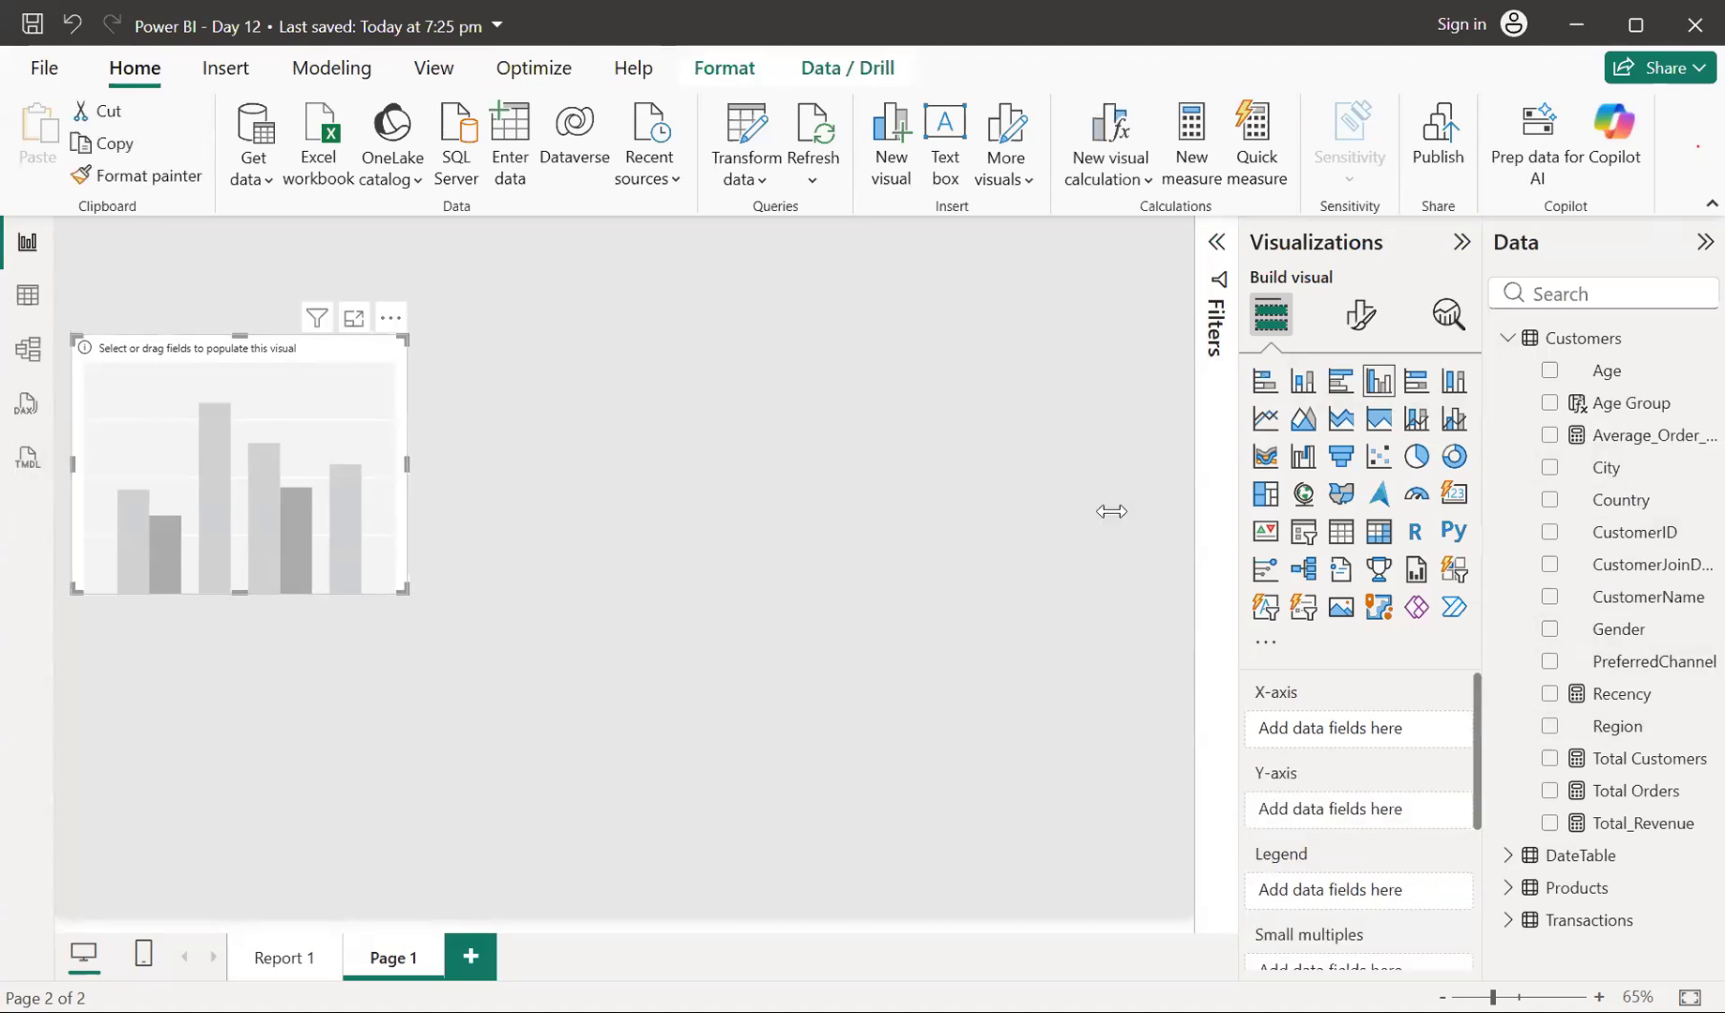
pyautogui.moveTo(1630, 413); pyautogui.dragTo(1354, 750)
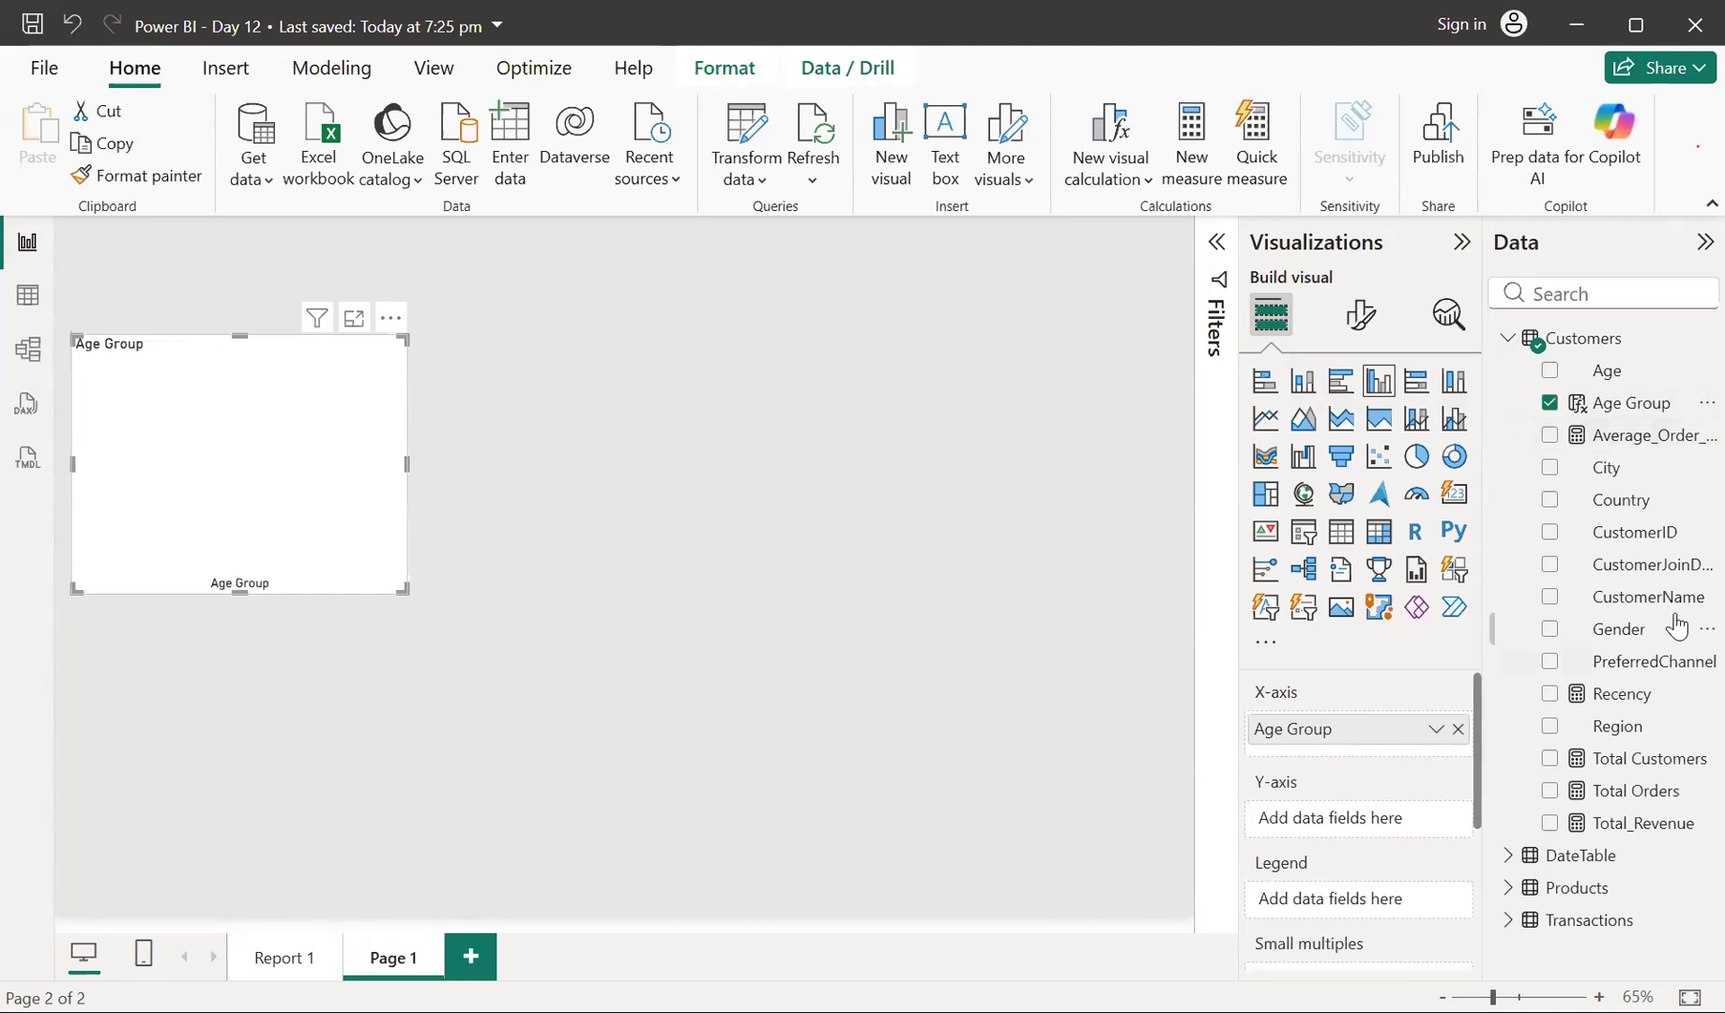
pyautogui.moveTo(1606, 815); pyautogui.dragTo(1357, 821)
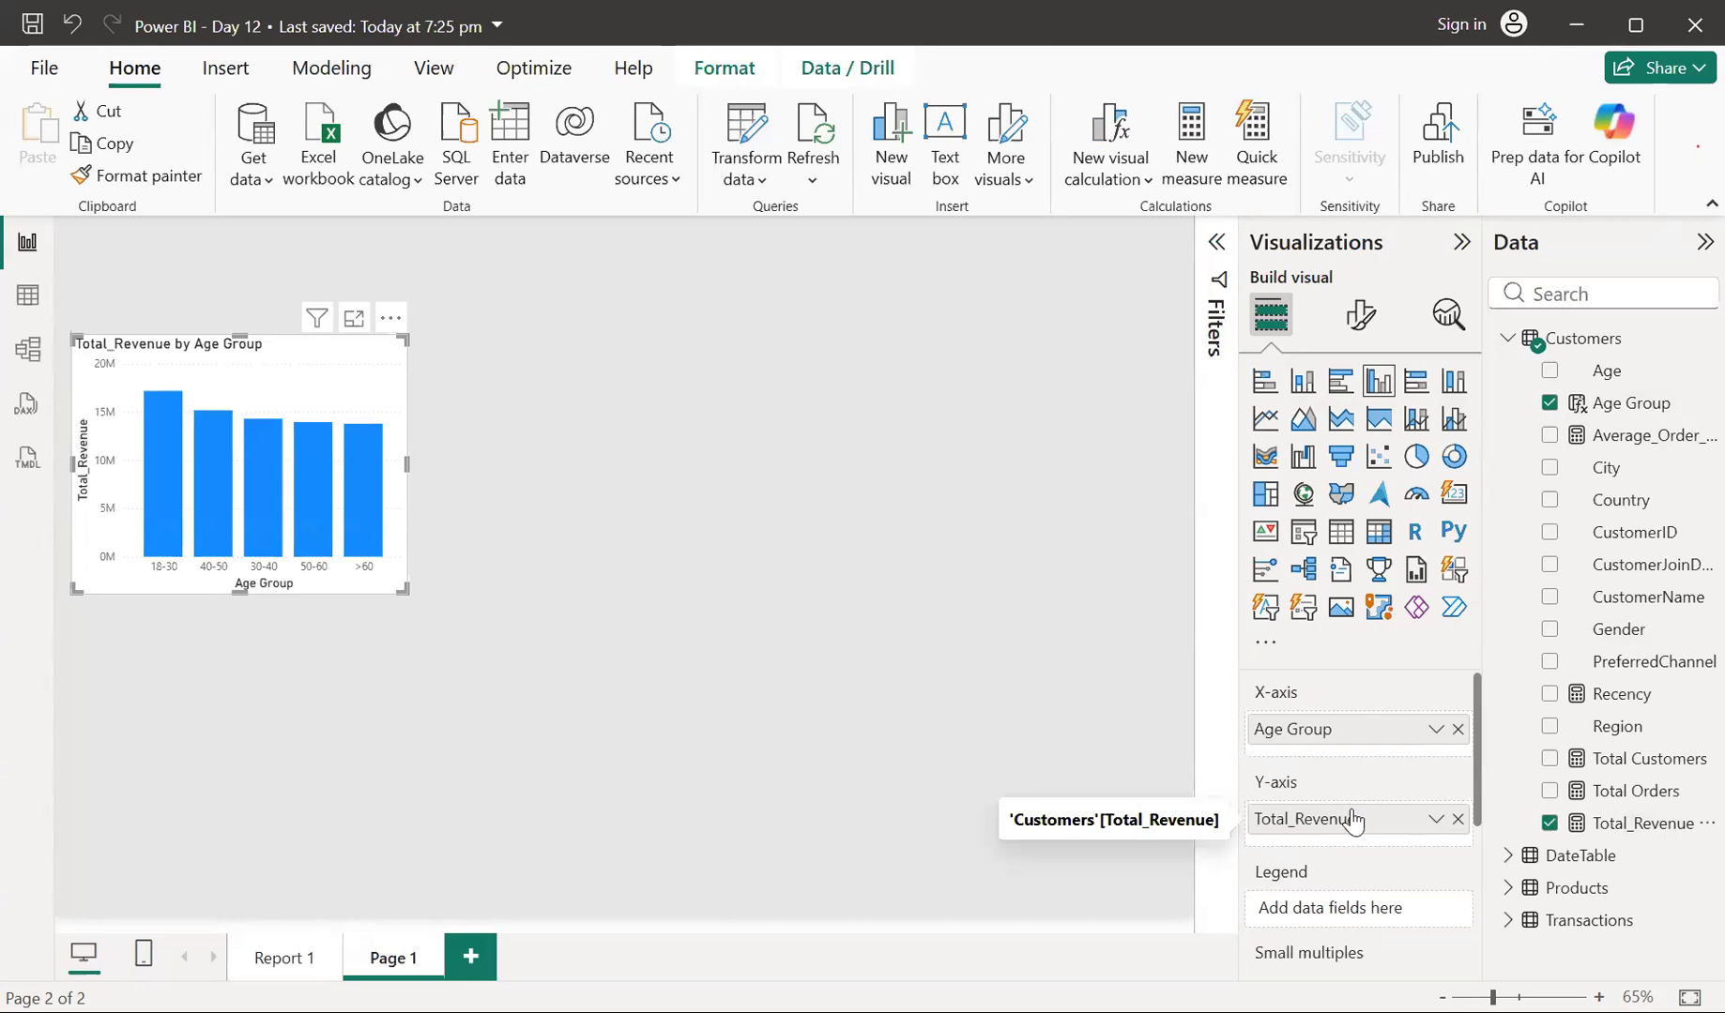
# Try Total Orders as the column chart's Y-axis measure, and put Total_Revenue back
pyautogui.click(1458, 820)
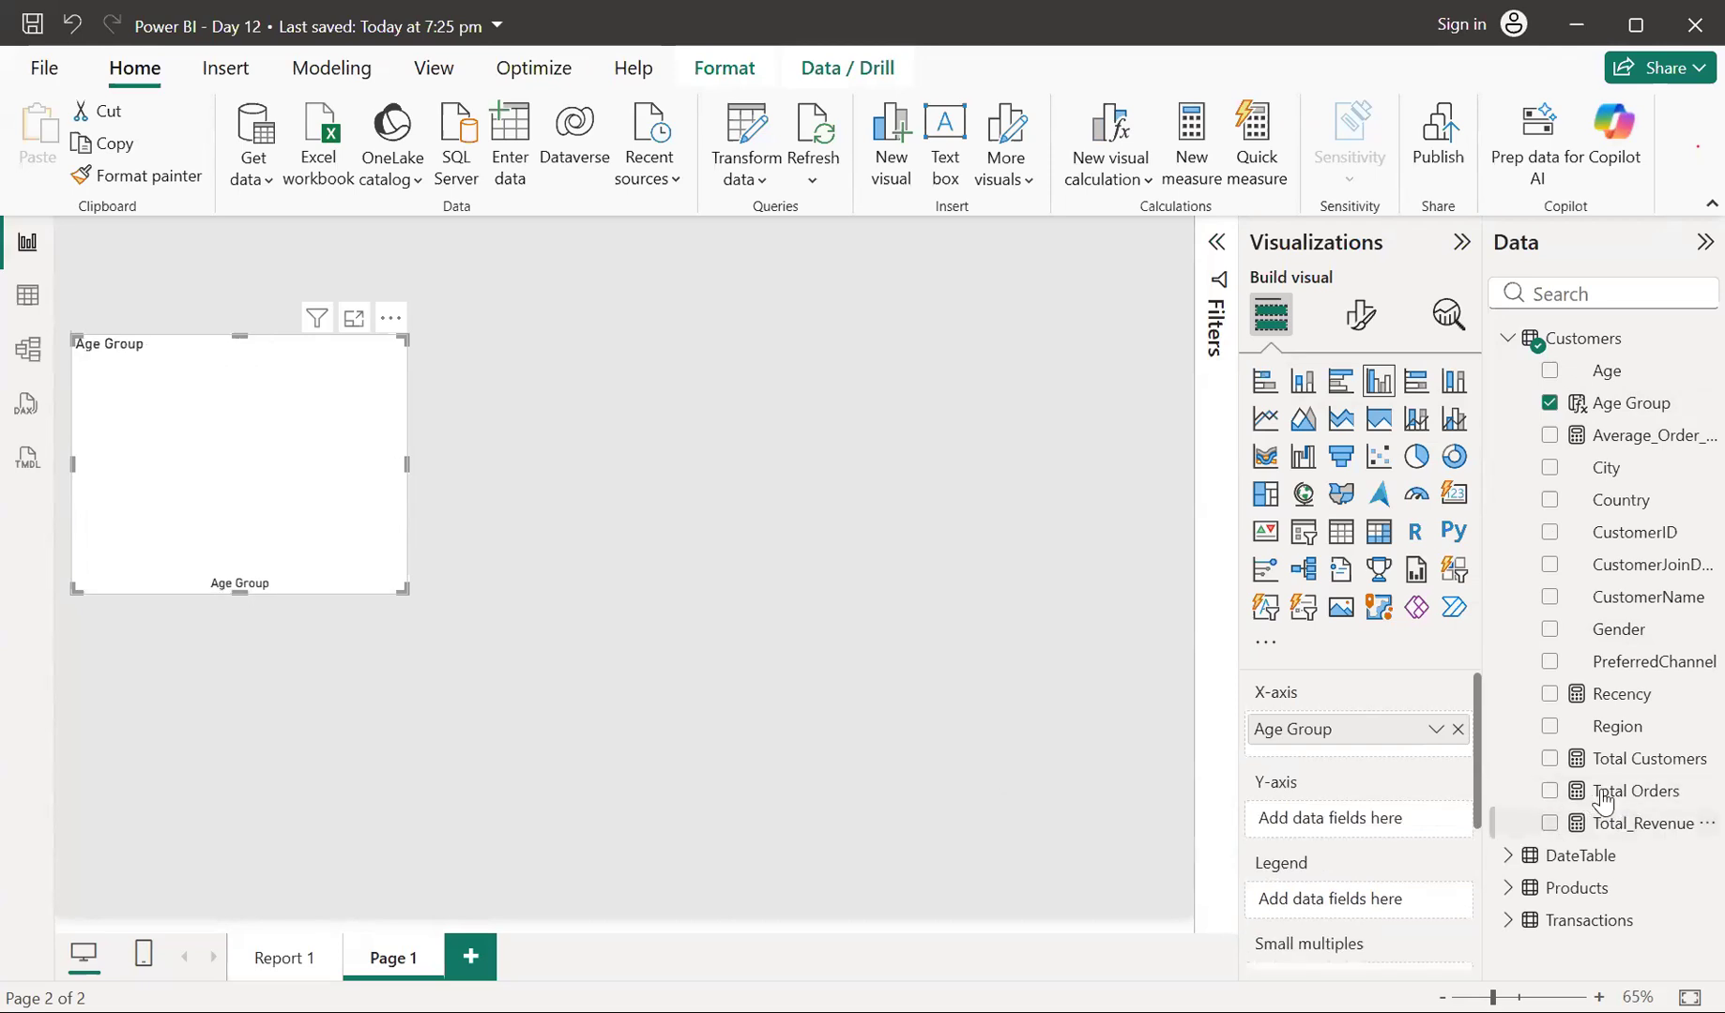
pyautogui.moveTo(1603, 802); pyautogui.dragTo(1369, 832)
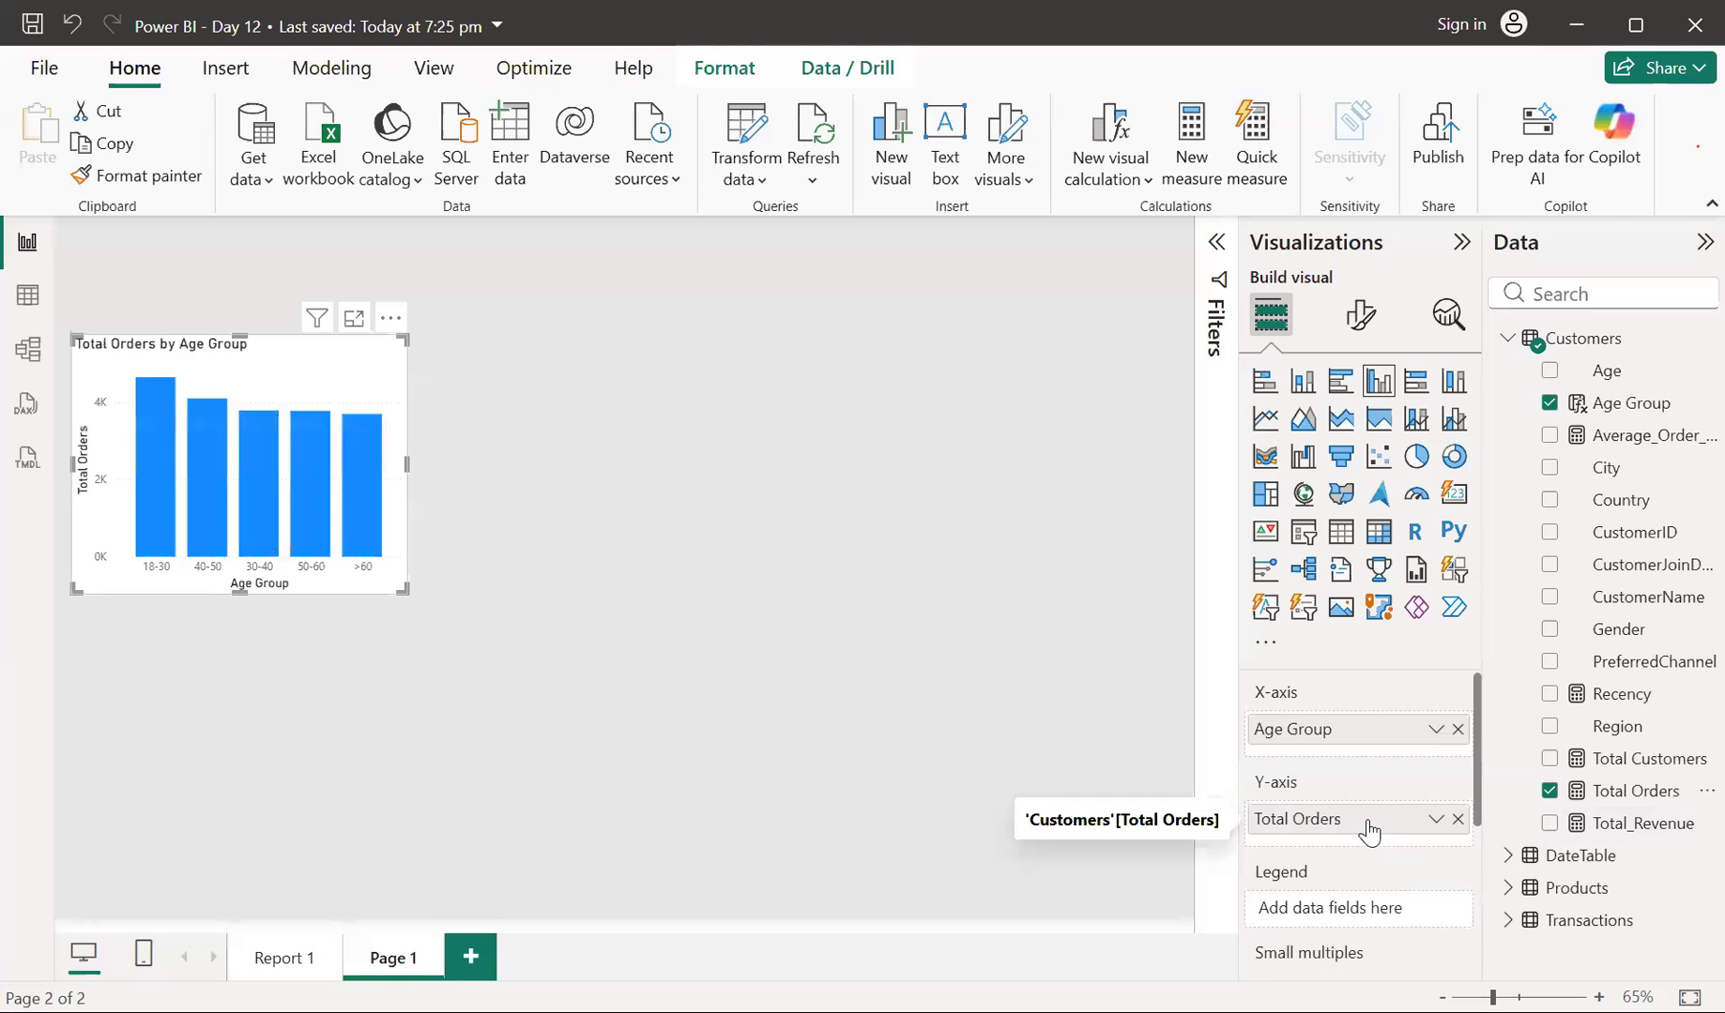
pyautogui.click(1457, 819)
pyautogui.moveTo(1607, 821); pyautogui.dragTo(389, 330)
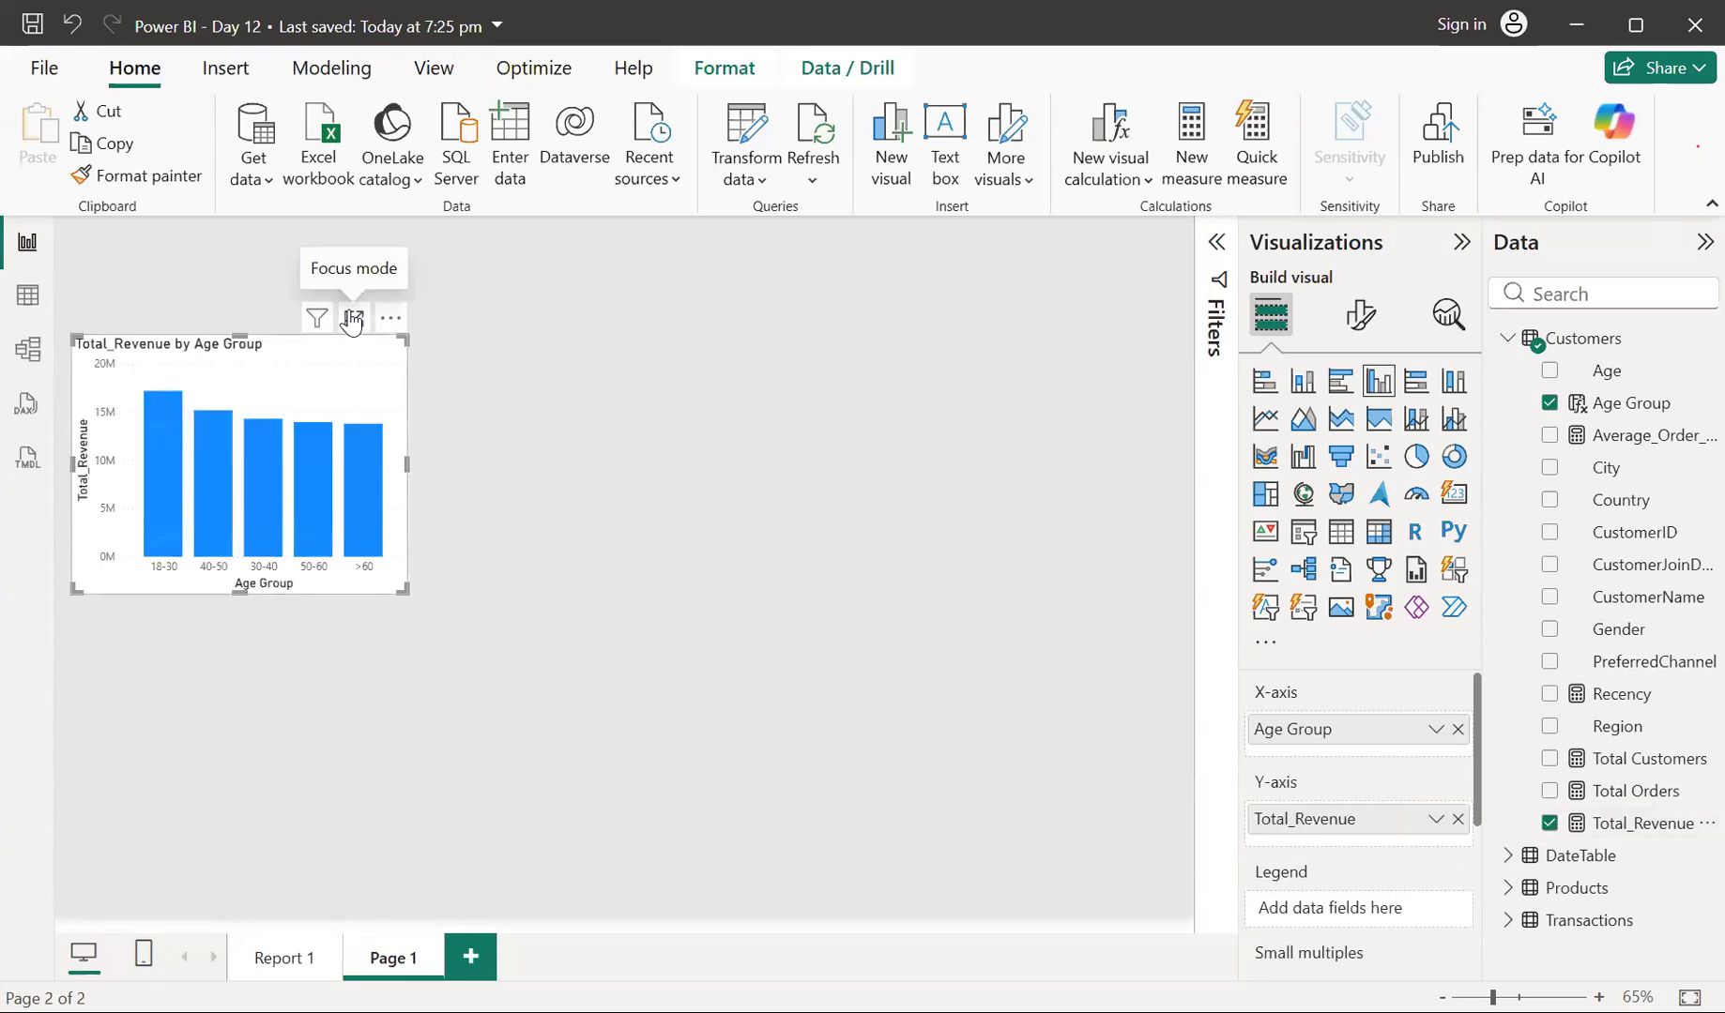
# Show the Age Group column chart in focus mode and turn on its data labels
pyautogui.click(354, 320)
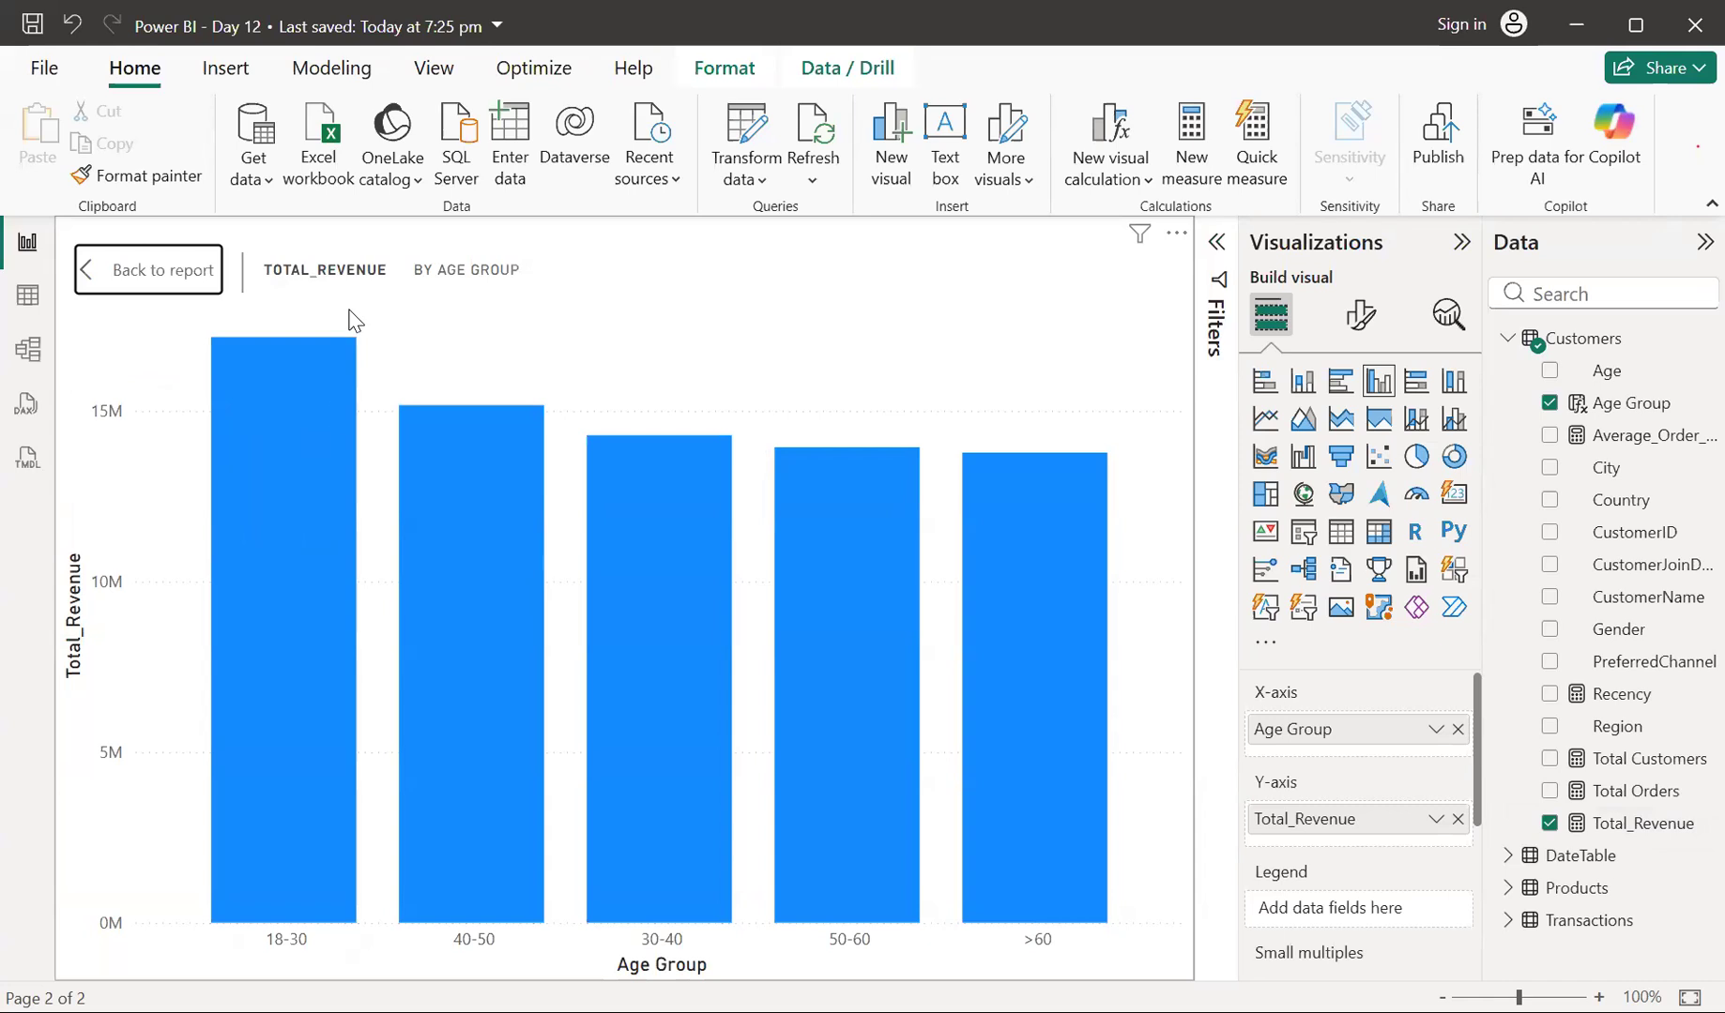
pyautogui.click(1362, 333)
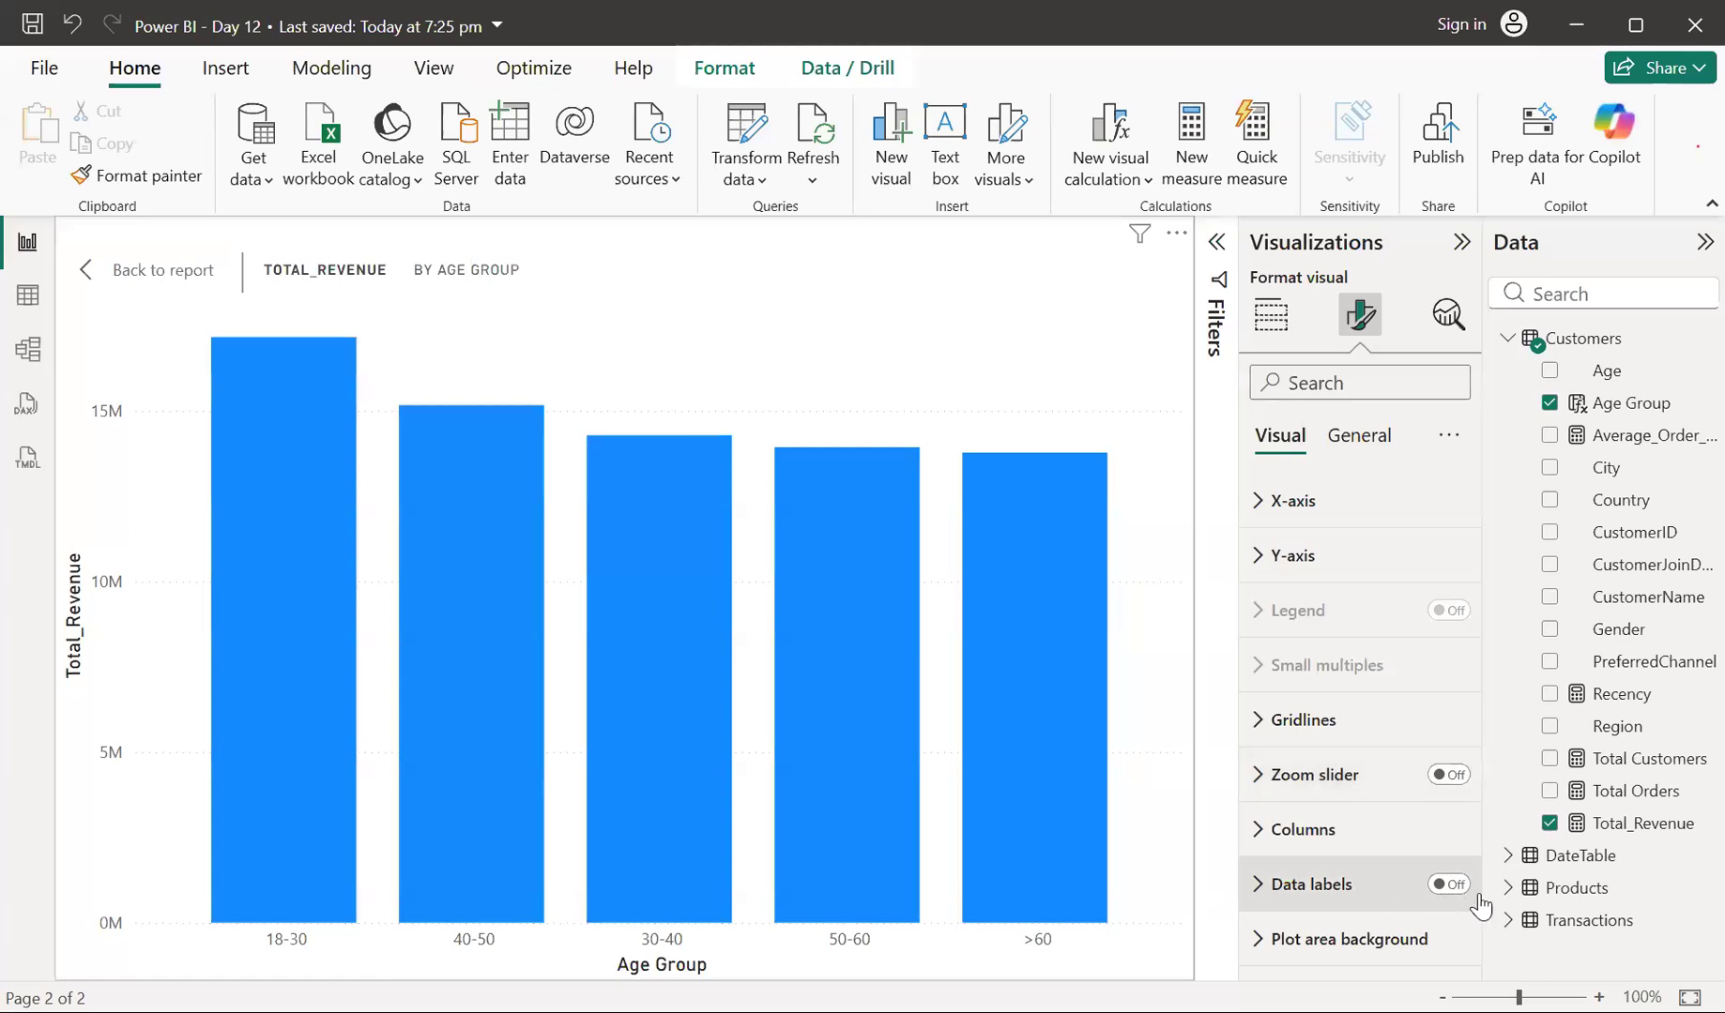
pyautogui.click(1458, 895)
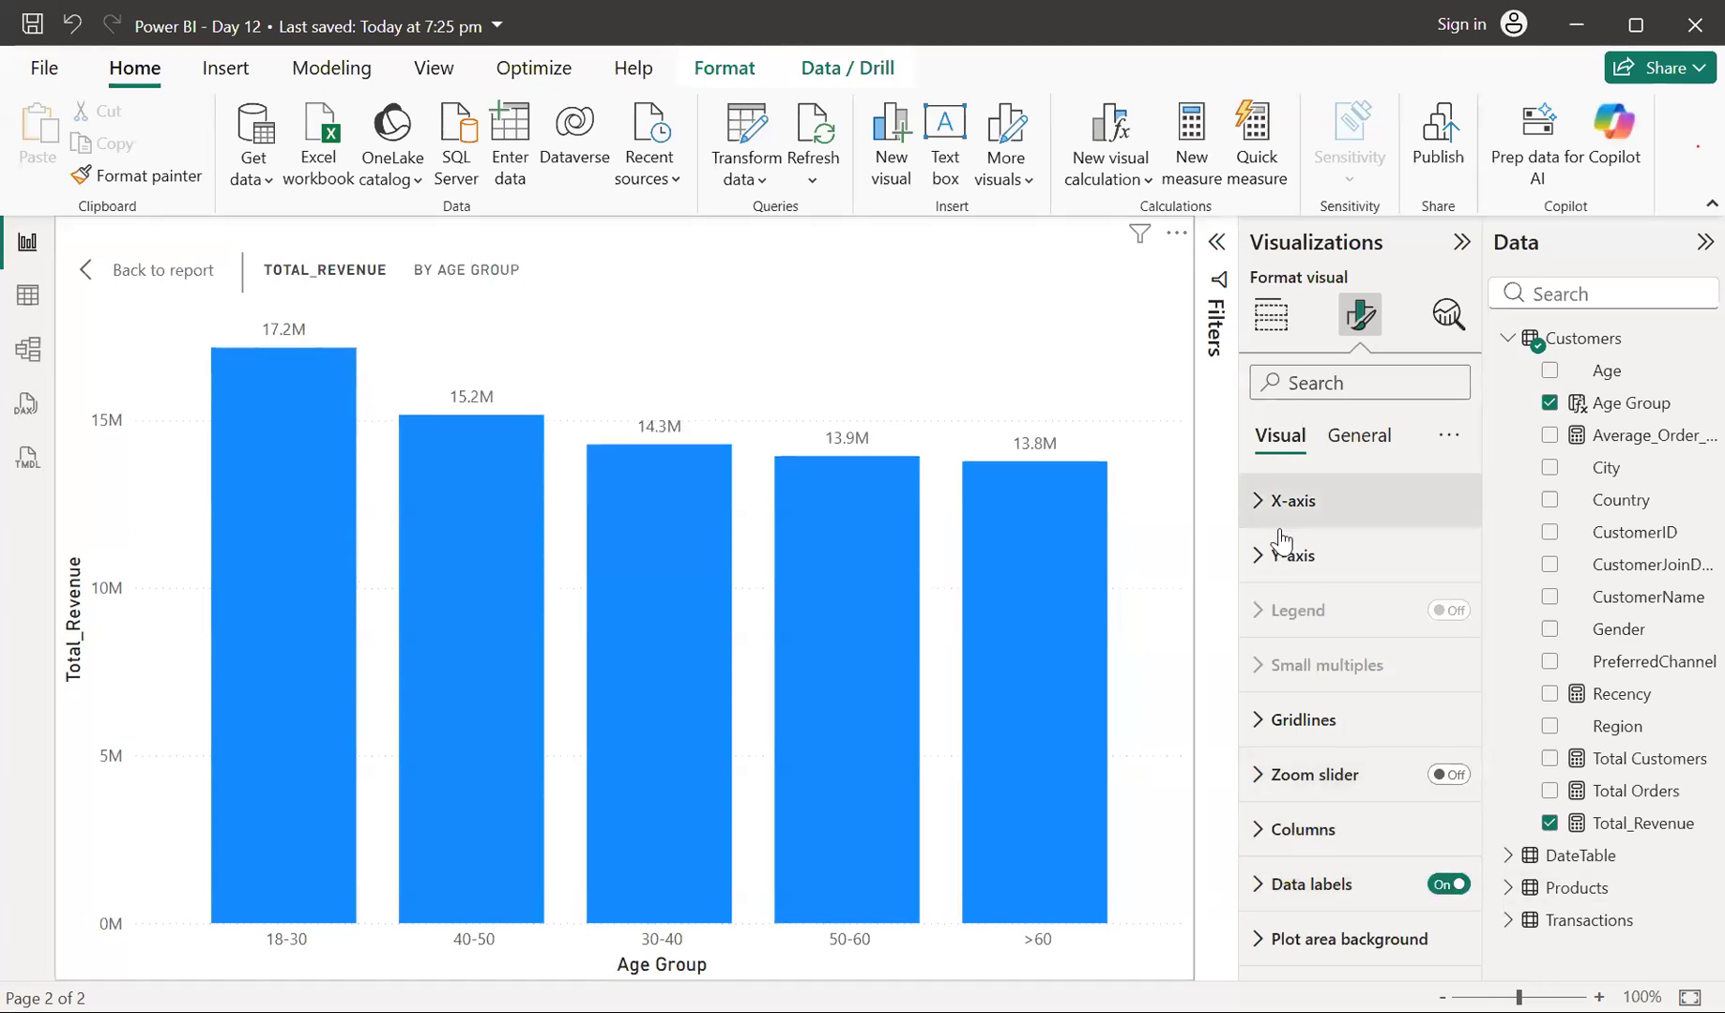
# Change the column chart's title text to "Total Revenue by Age"
pyautogui.click(1348, 444)
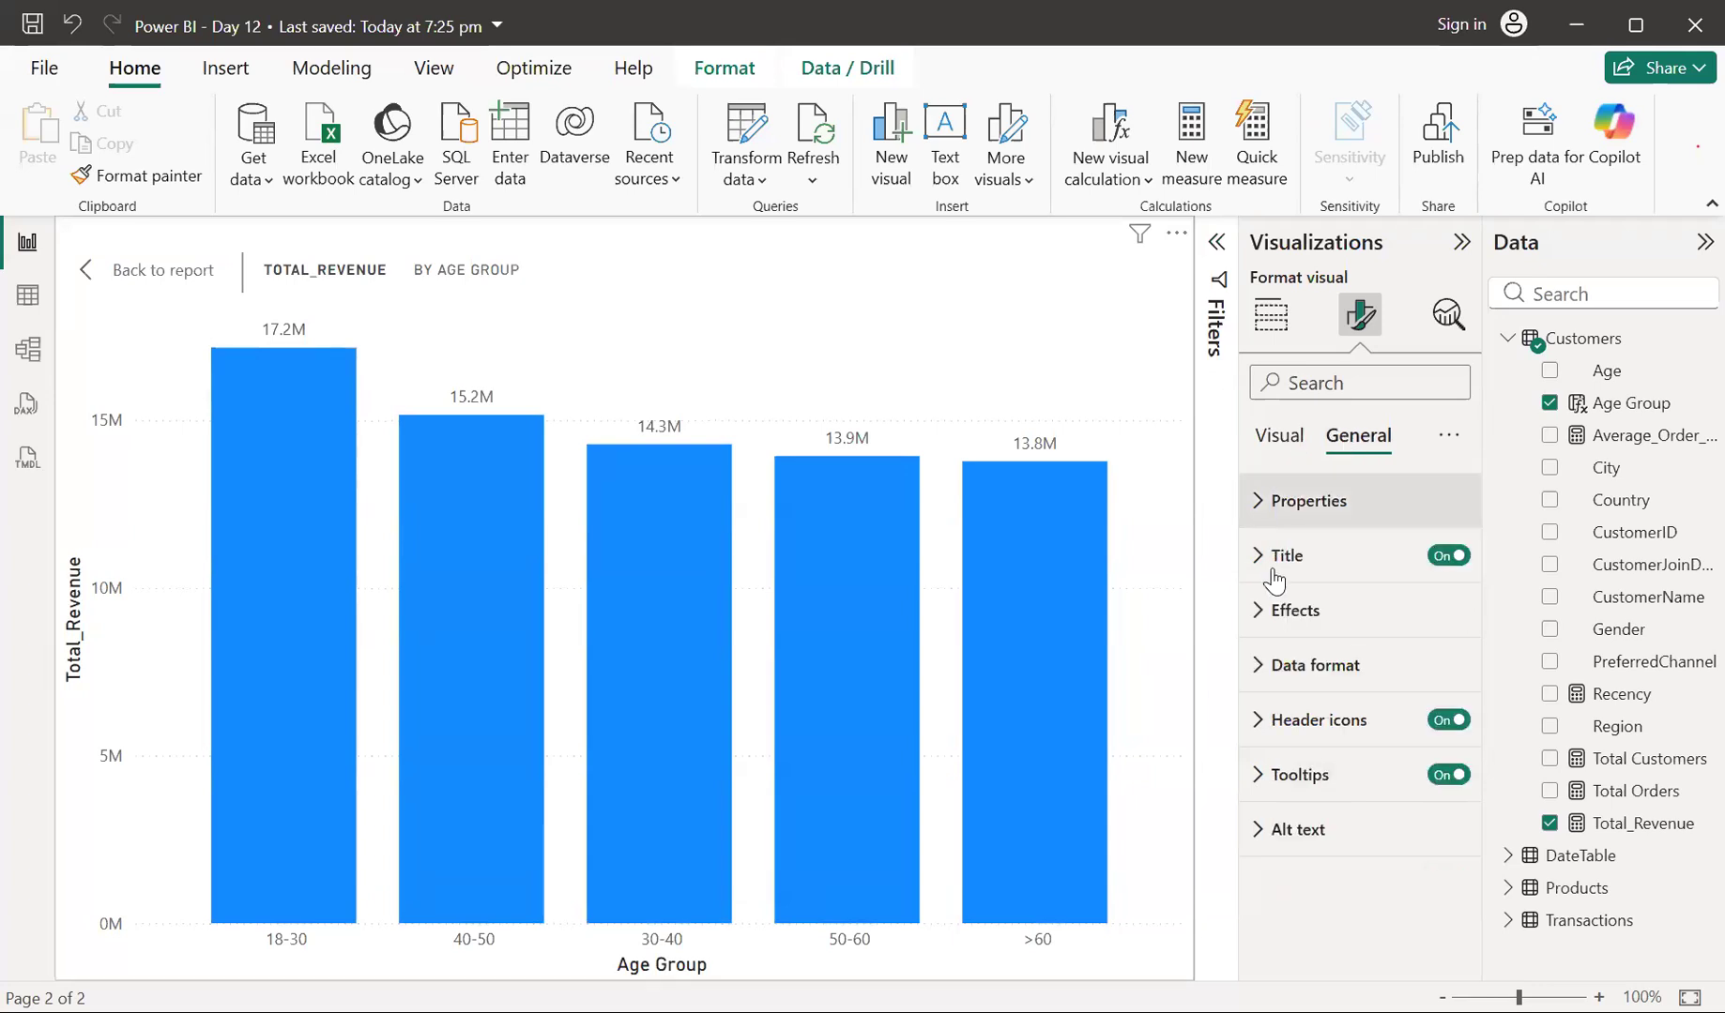
pyautogui.click(1268, 557)
pyautogui.click(1269, 691)
pyautogui.moveTo(1268, 691); pyautogui.dragTo(1423, 696)
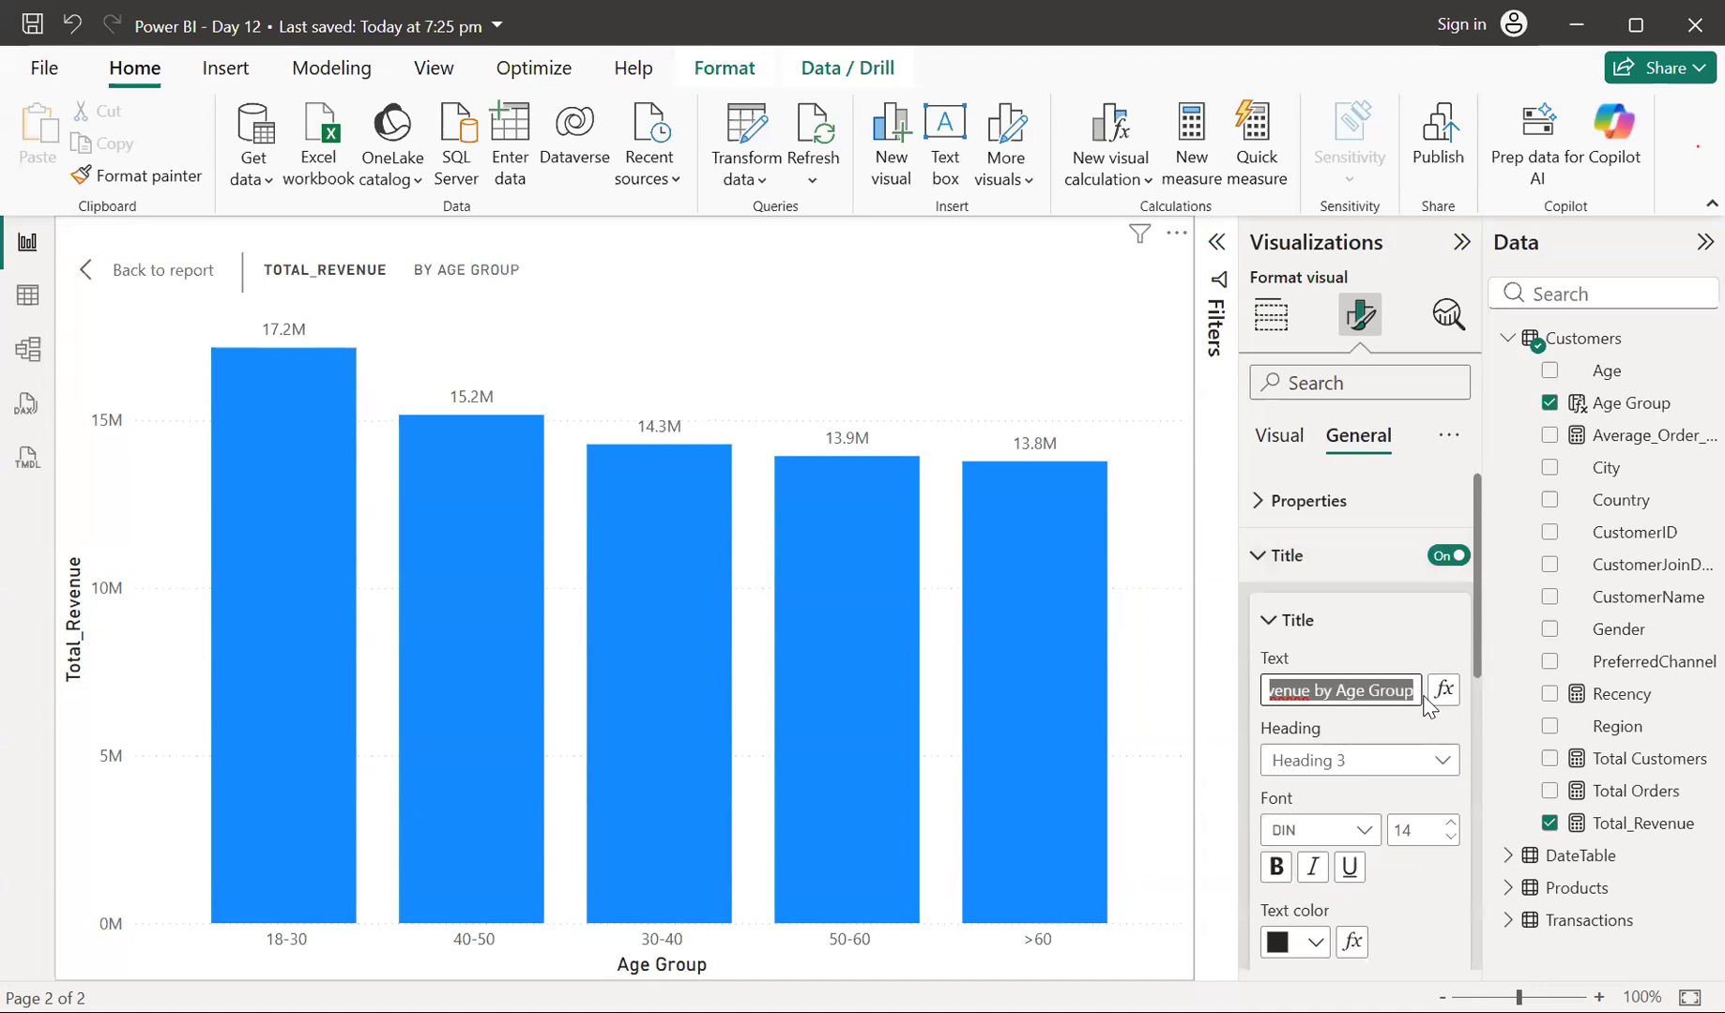
pyautogui.write('Tota')
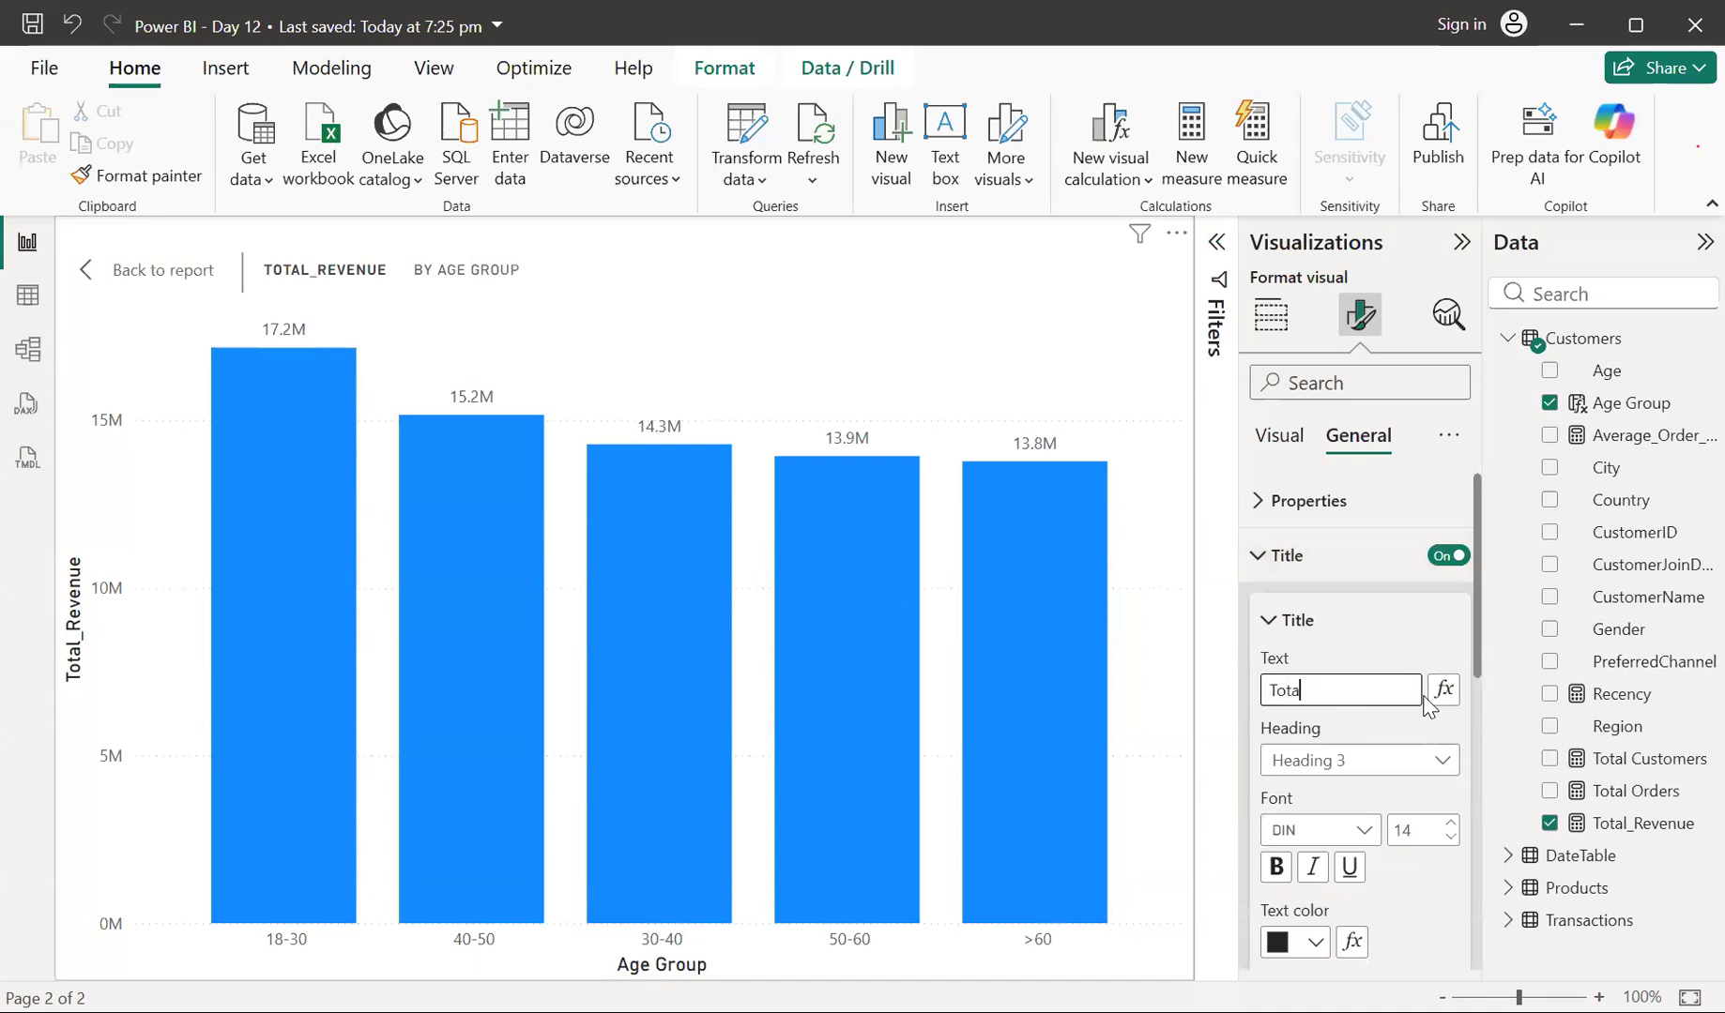
pyautogui.write('l Revenue')
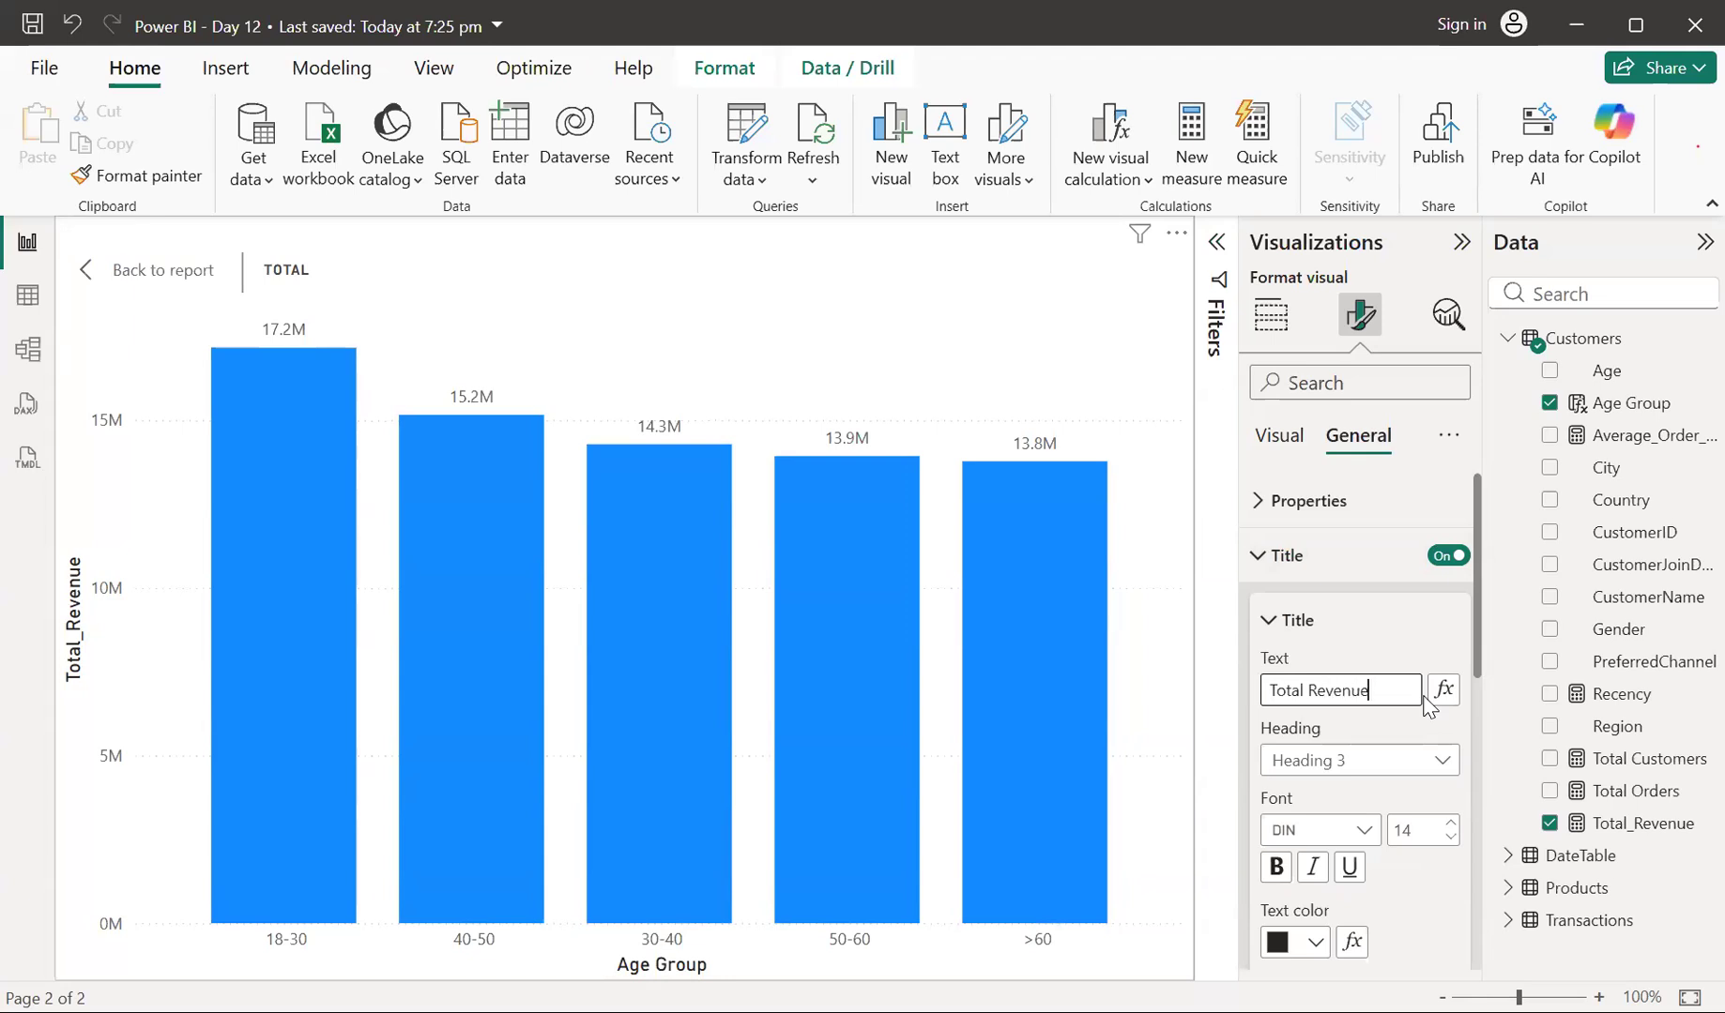
pyautogui.write(' by Age')
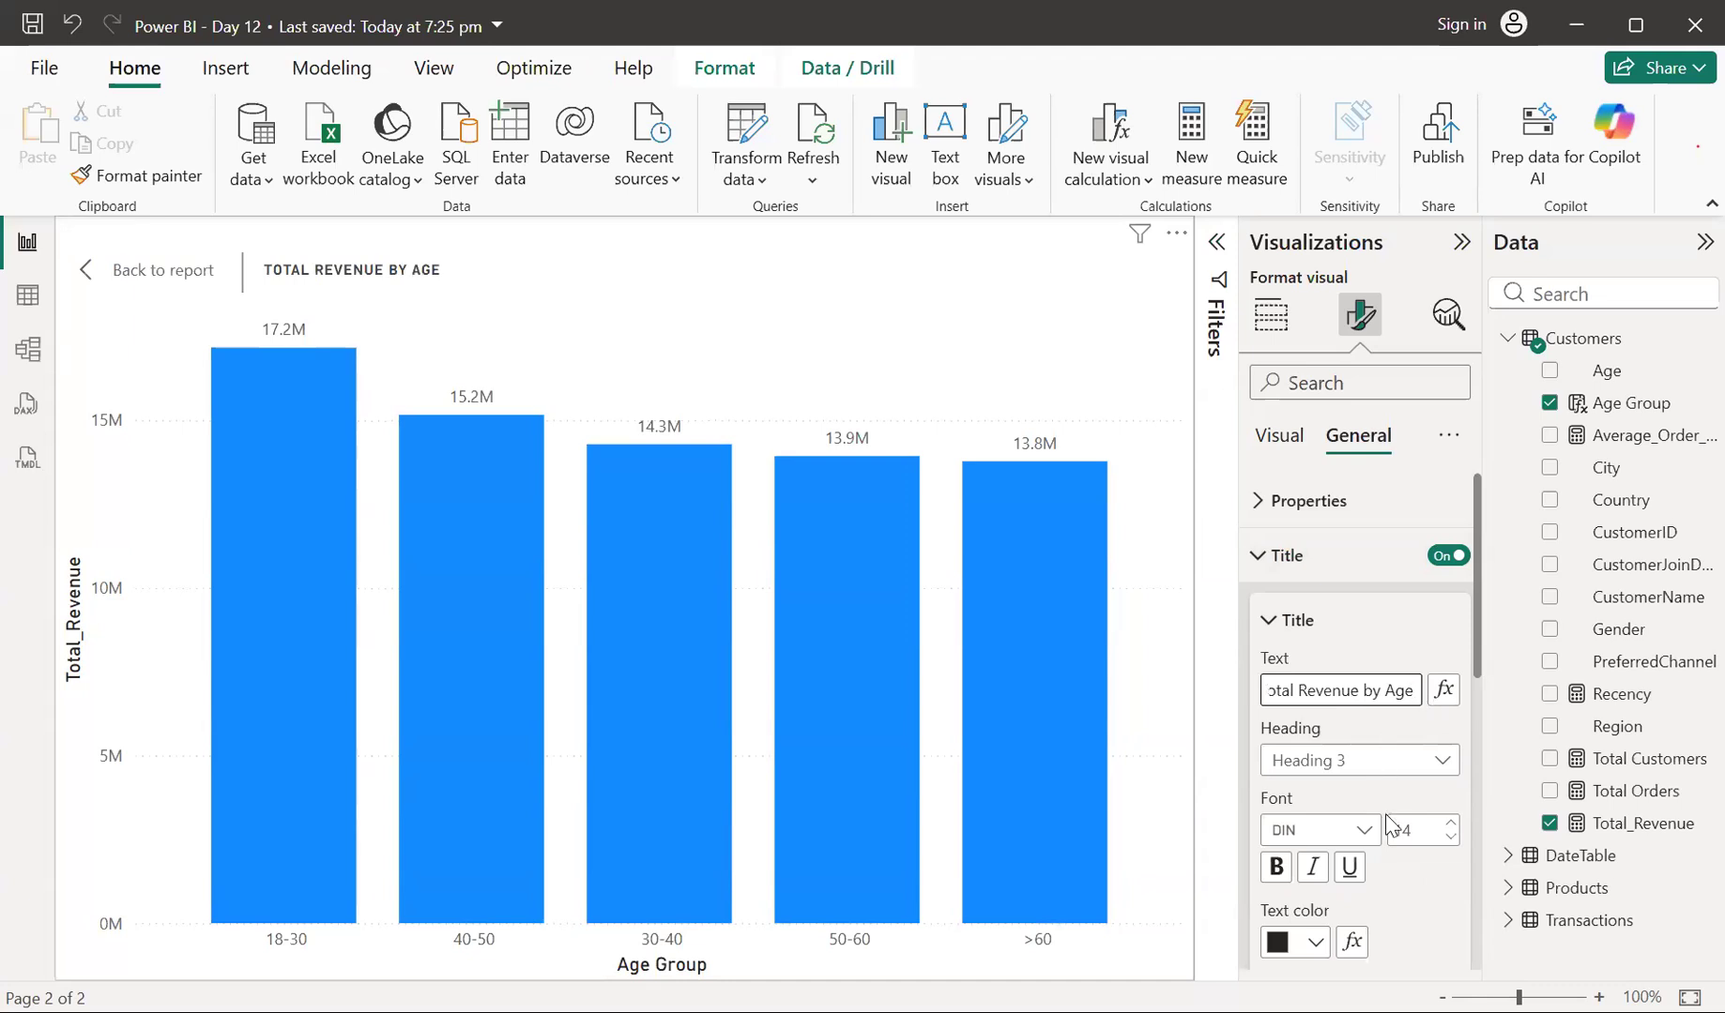
# Make the column chart's title bold, size 15, medium purple and horizontally centered
pyautogui.click(1275, 870)
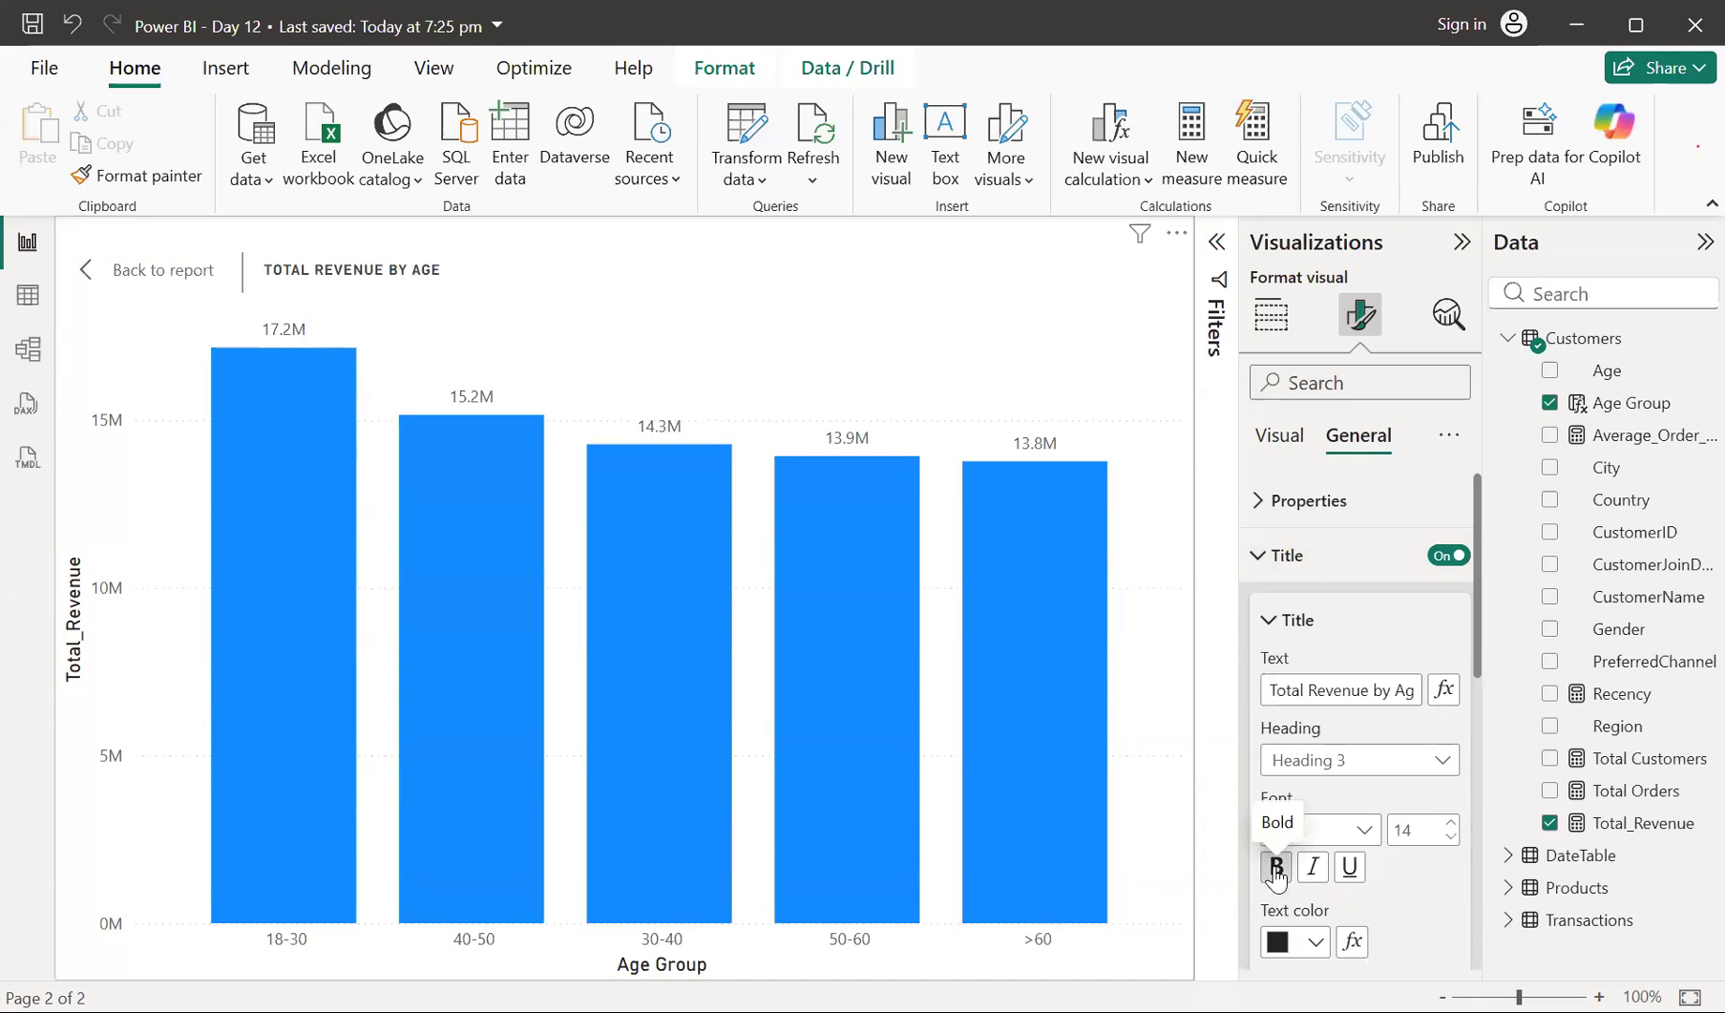
pyautogui.click(1449, 823)
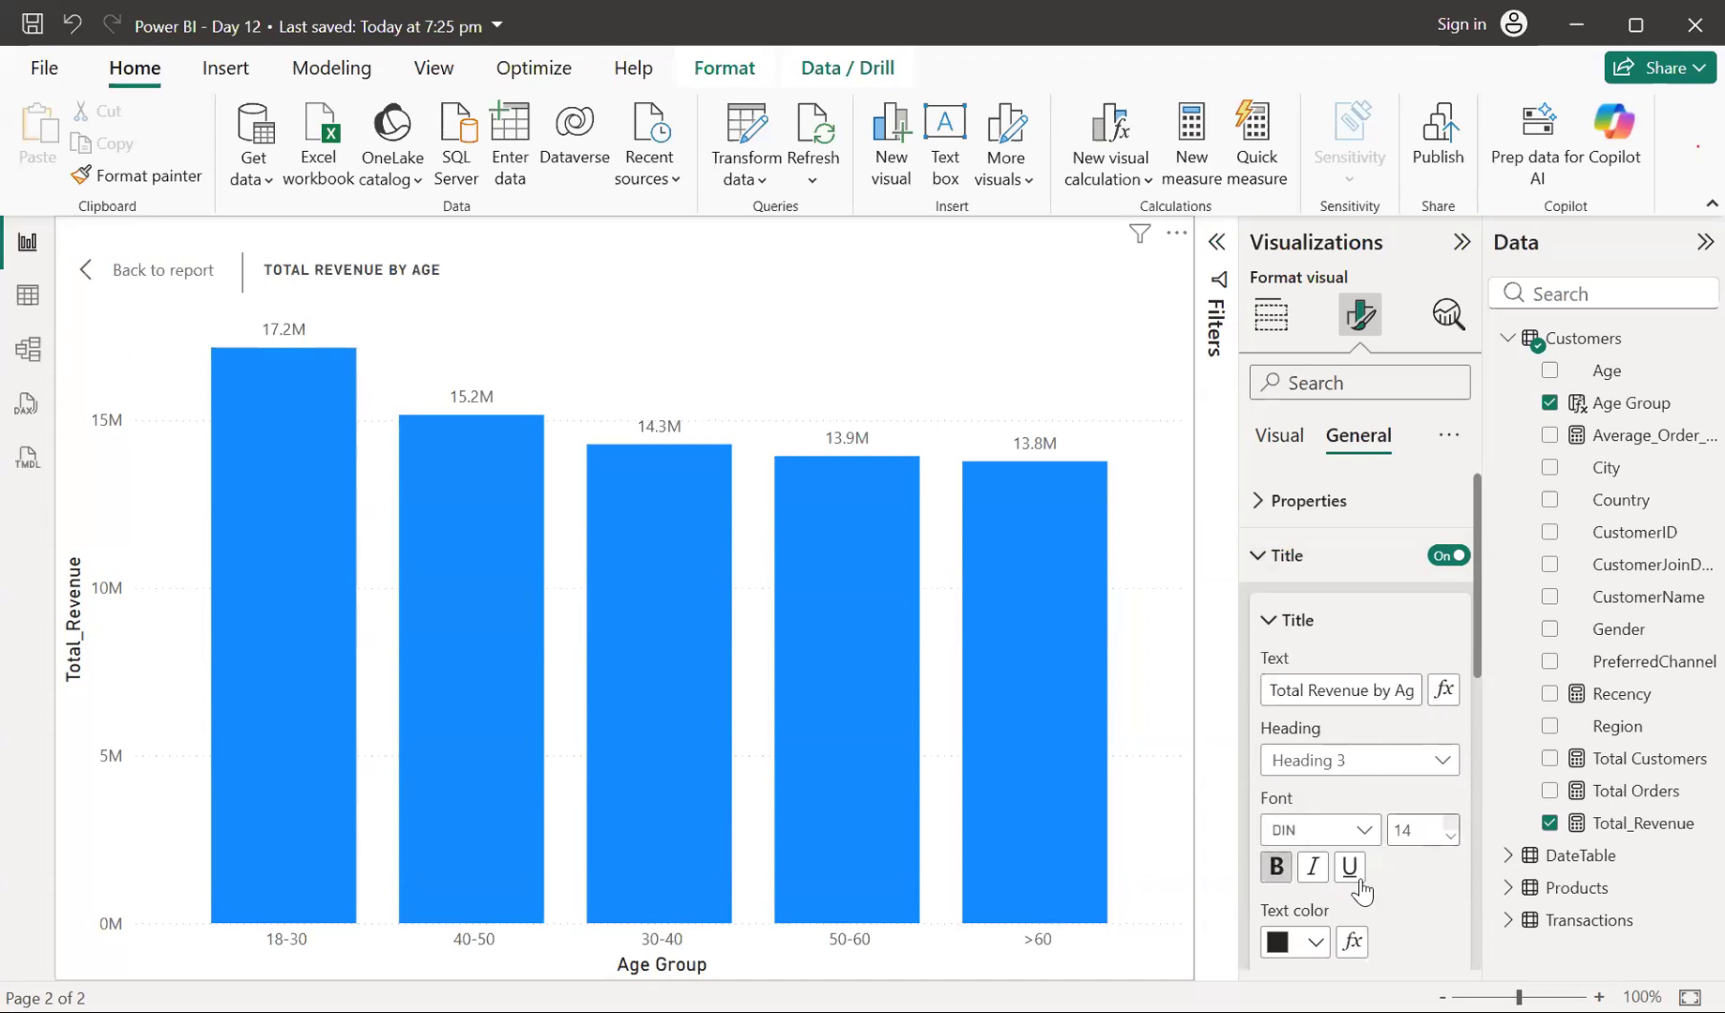
pyautogui.click(1316, 943)
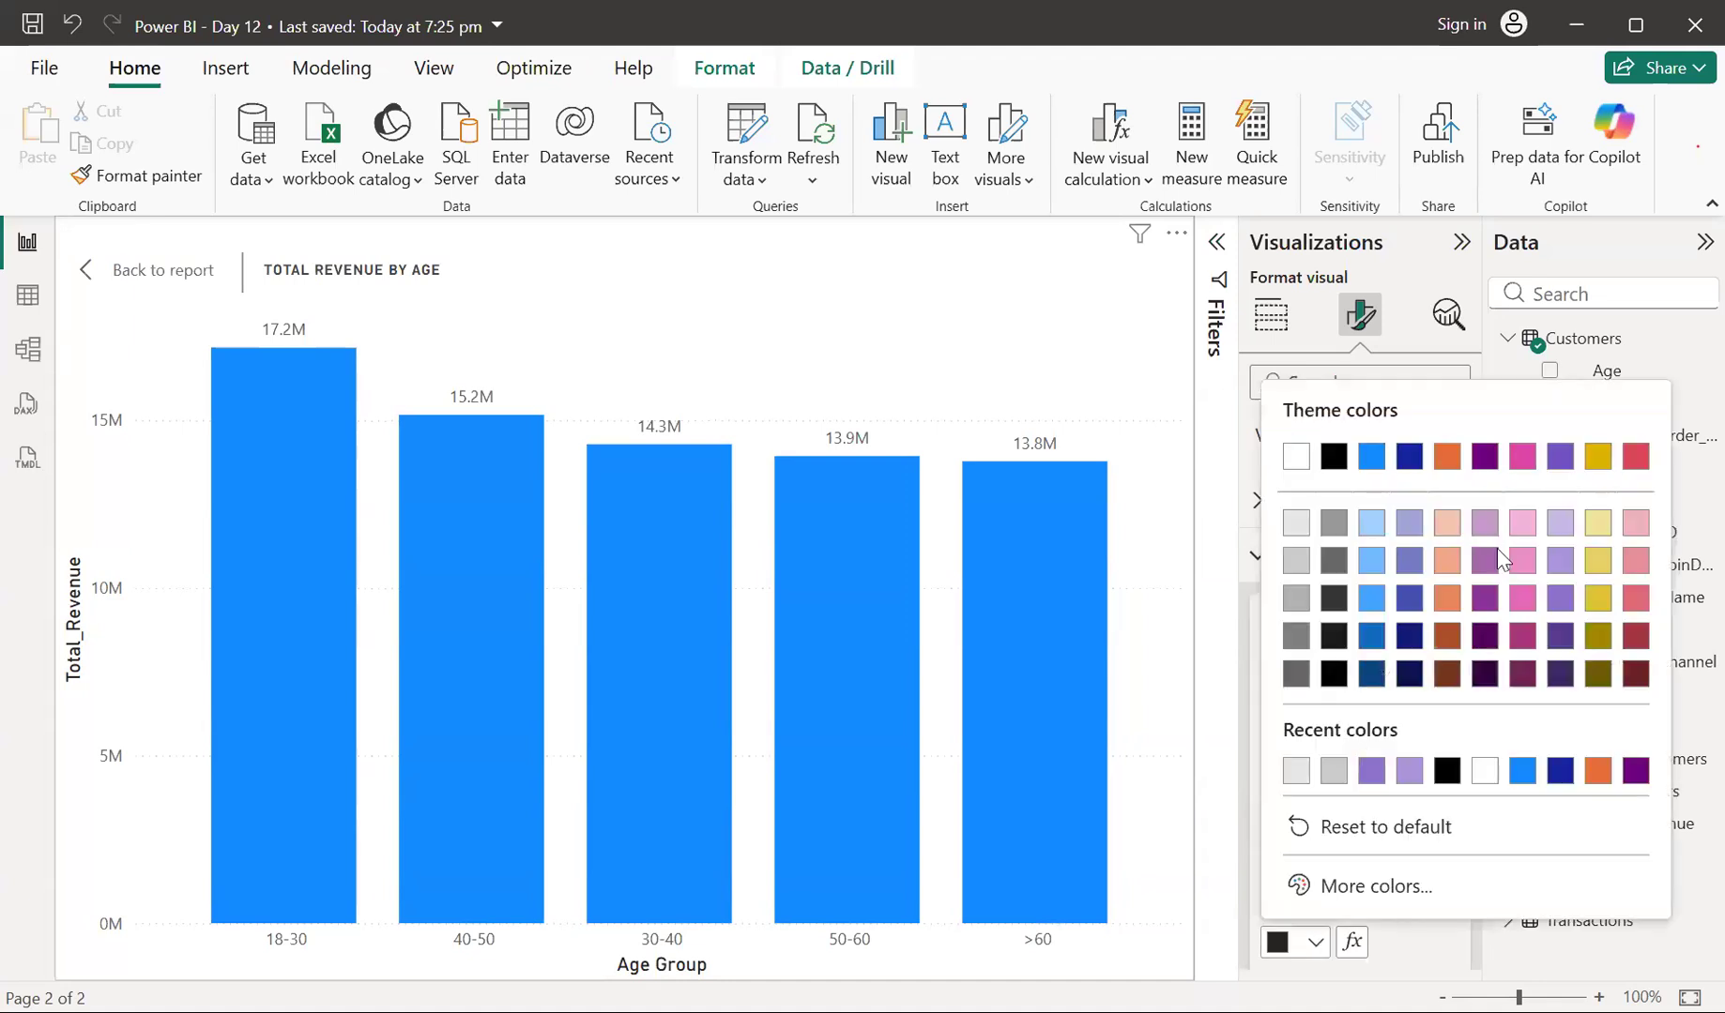
pyautogui.click(1371, 770)
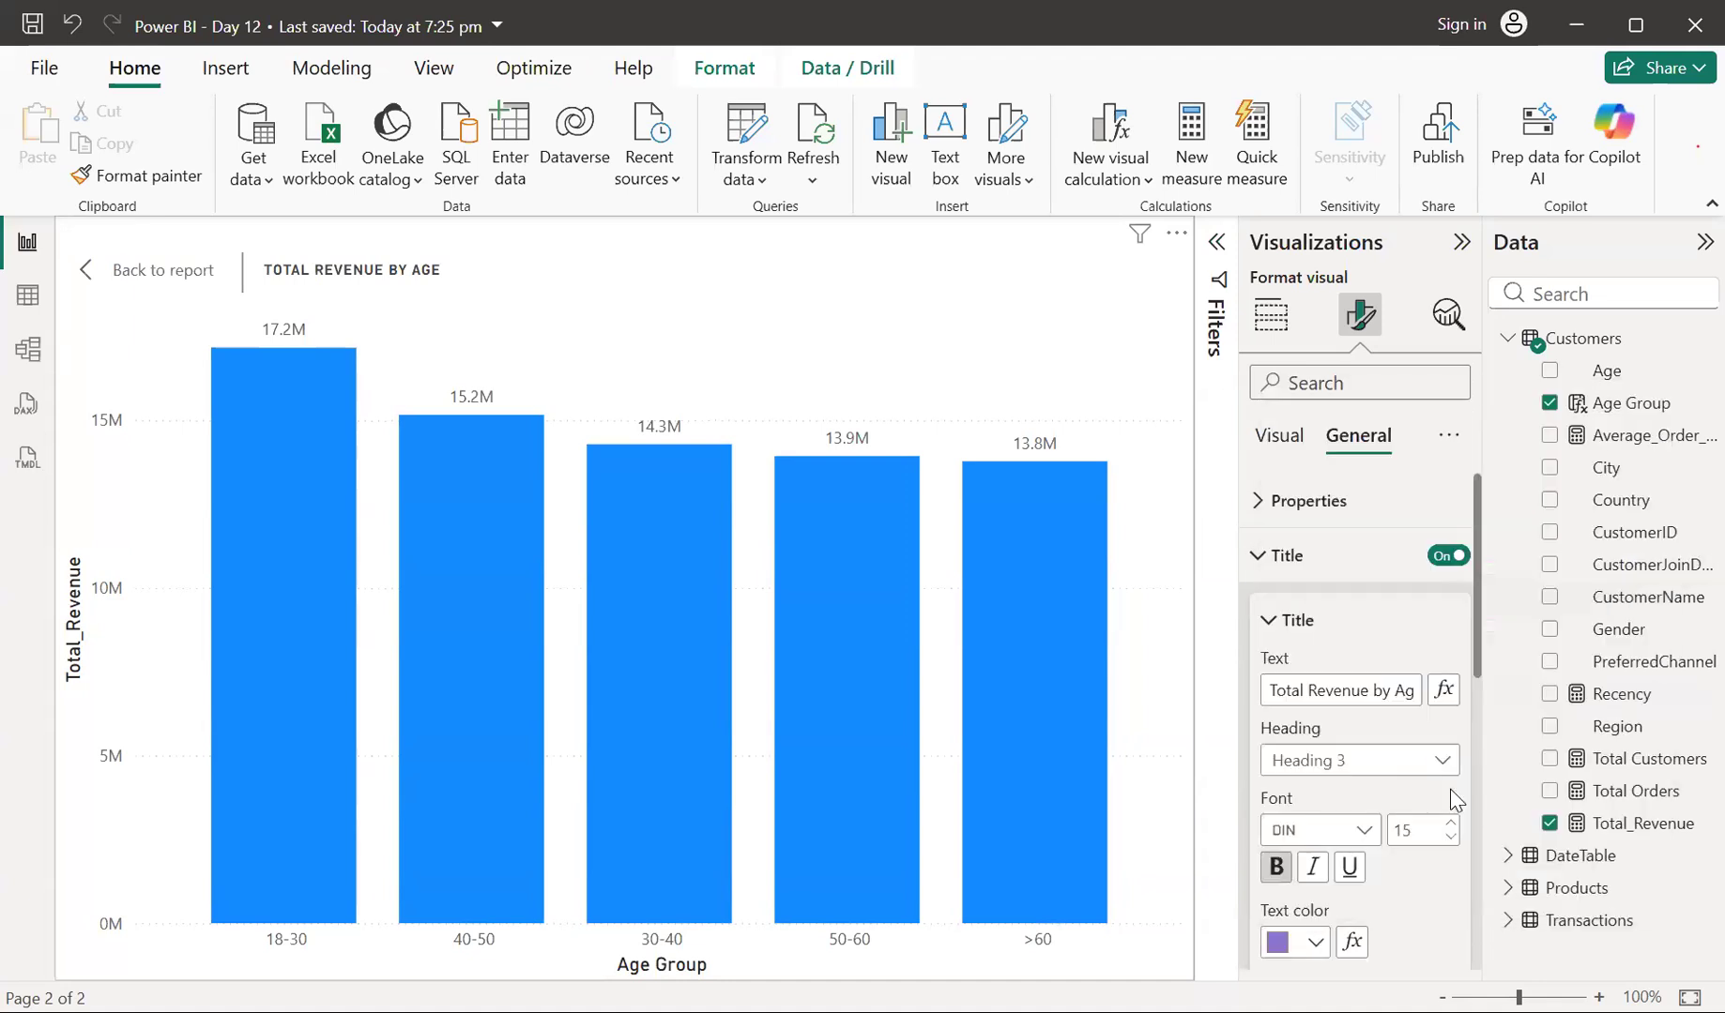
pyautogui.scroll(-3, 1389, 796)
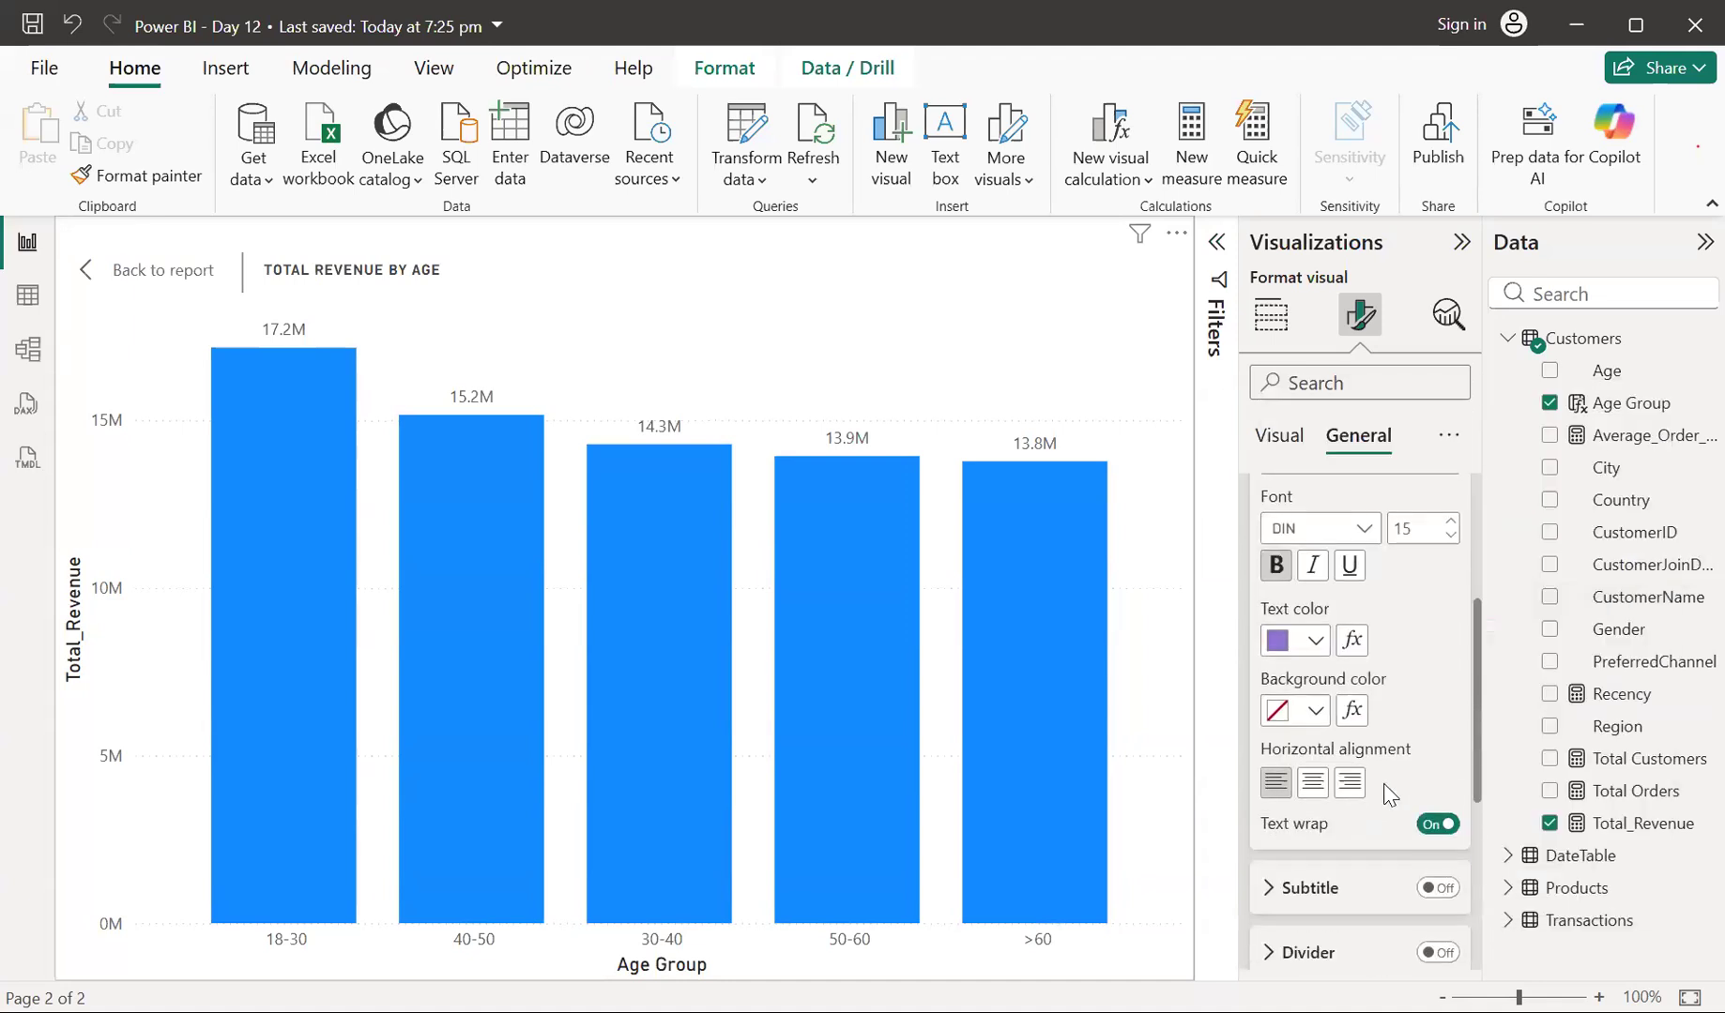
pyautogui.click(1314, 785)
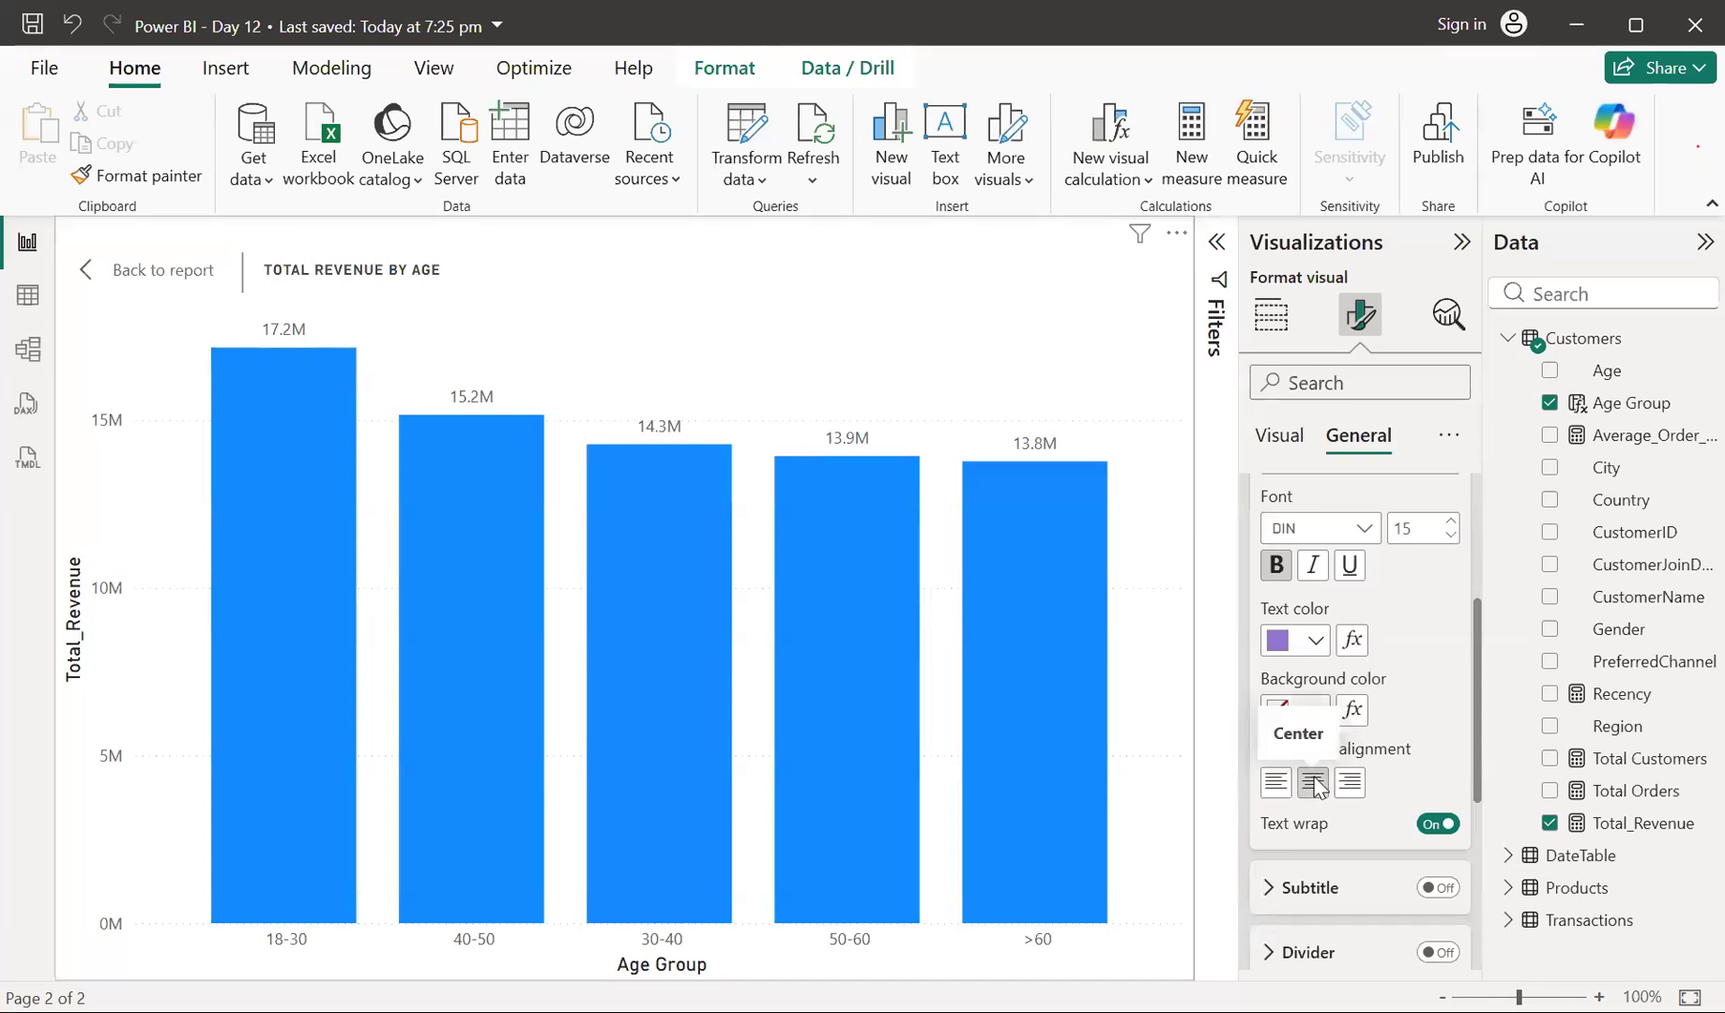
# Make the values of the column chart's data labels bold
pyautogui.scroll(3, 1327, 597)
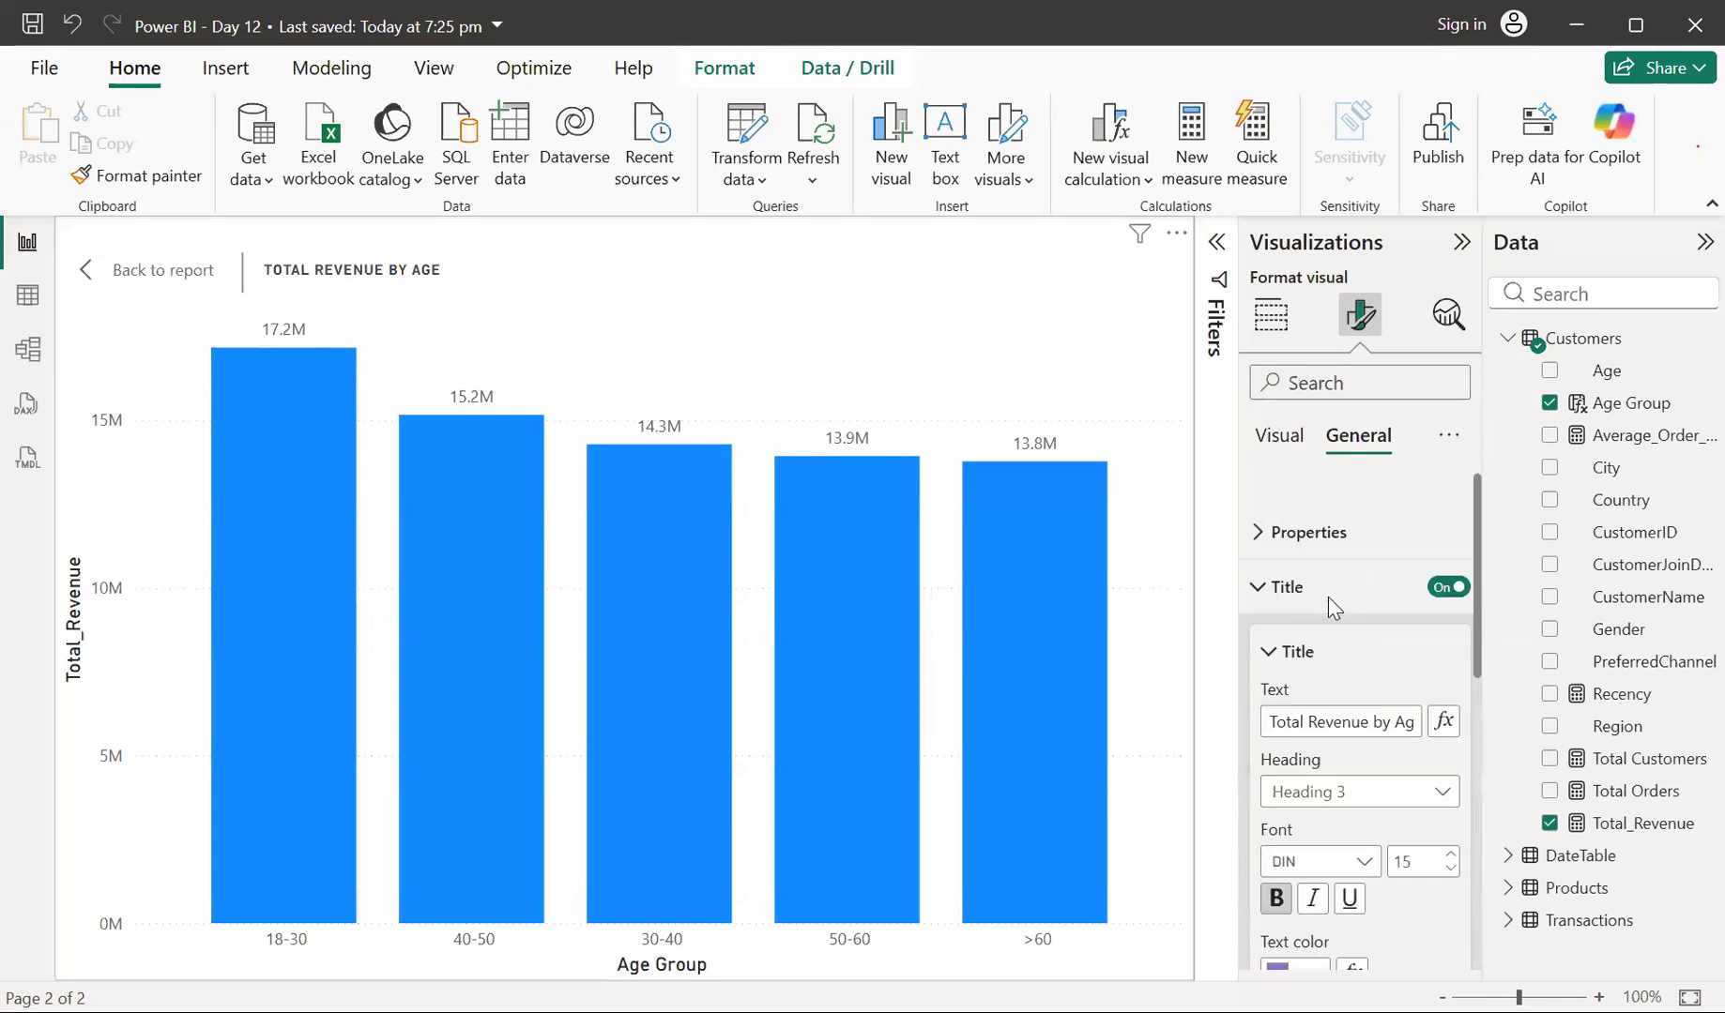
pyautogui.click(1282, 451)
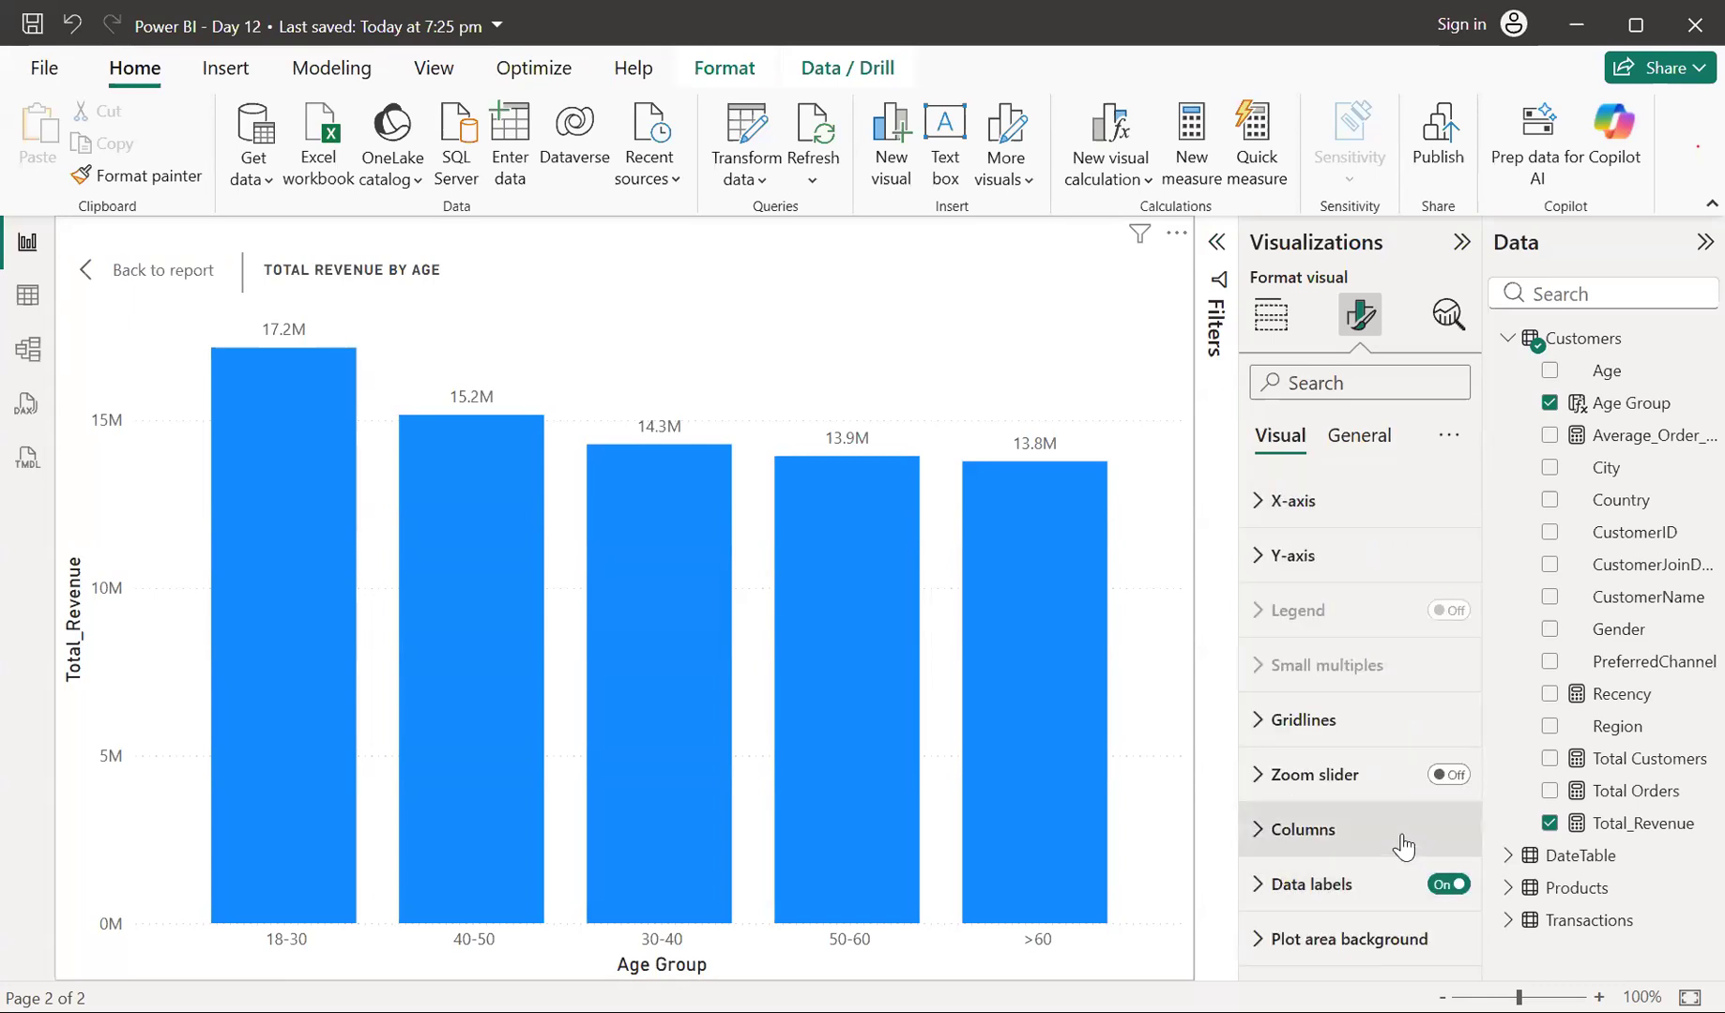
pyautogui.click(1265, 885)
pyautogui.scroll(-3, 1262, 844)
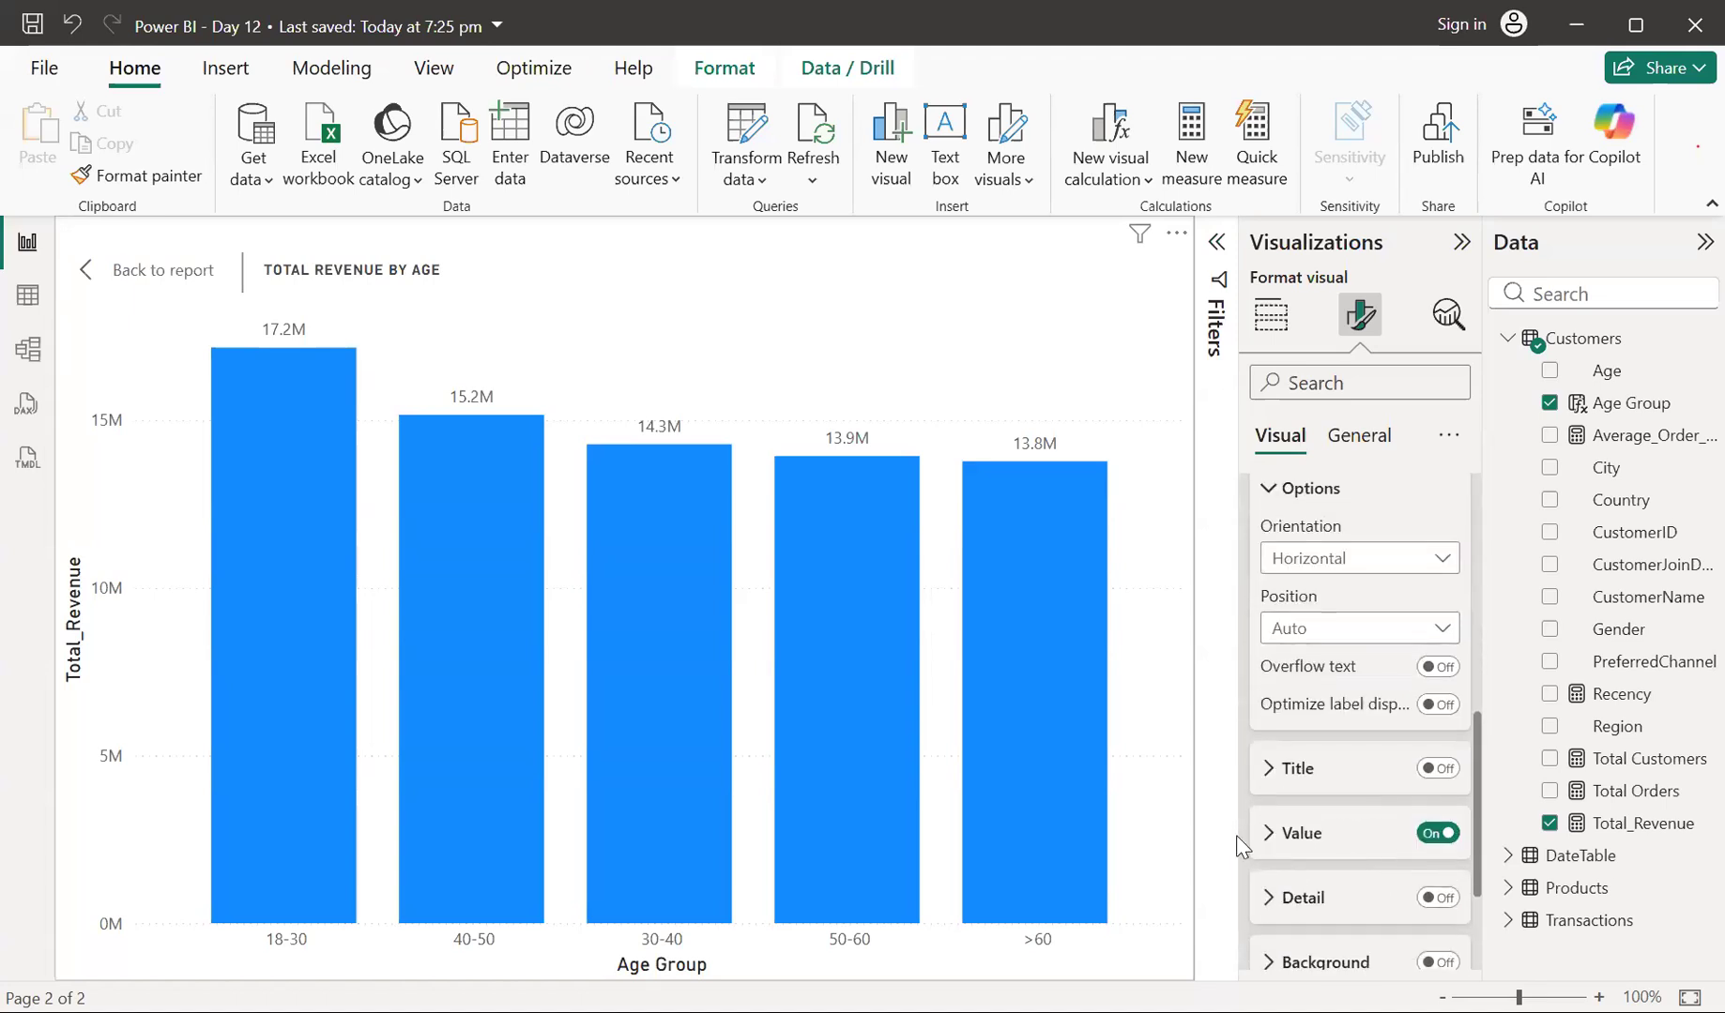
pyautogui.click(1276, 834)
pyautogui.scroll(-3, 1280, 826)
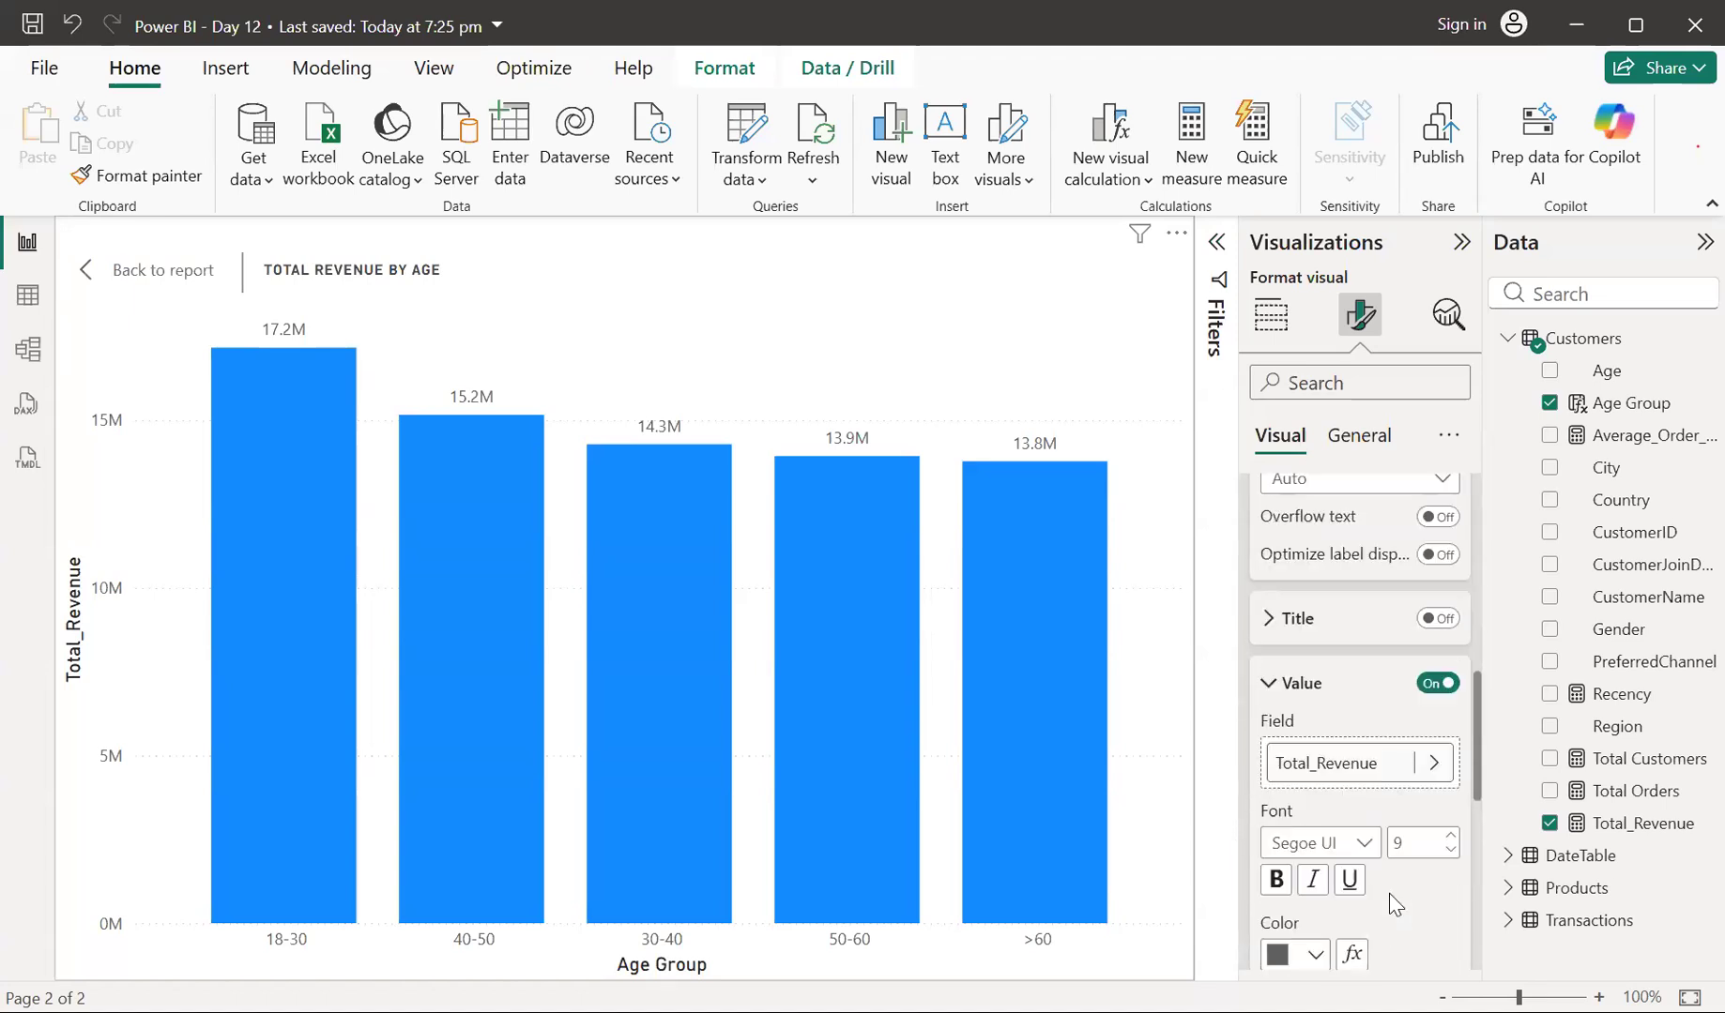
pyautogui.click(1276, 794)
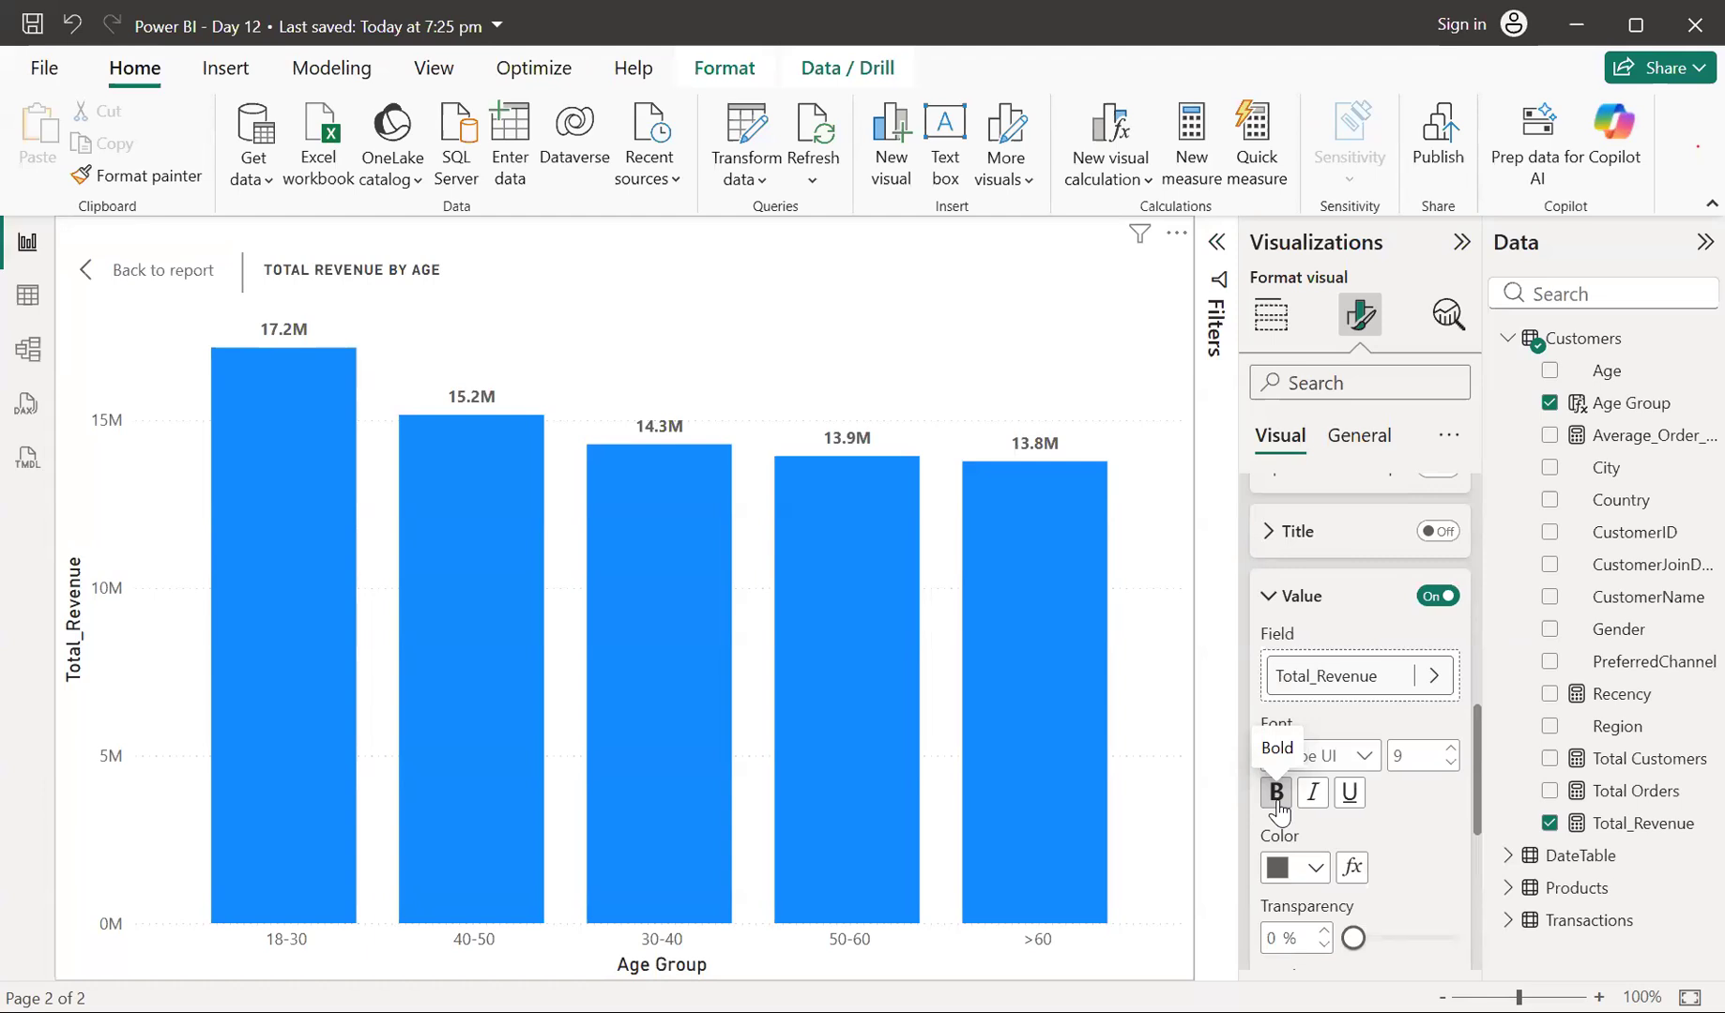
# Turn off the values and the title of the column chart's Y-axis
pyautogui.scroll(5, 1267, 569)
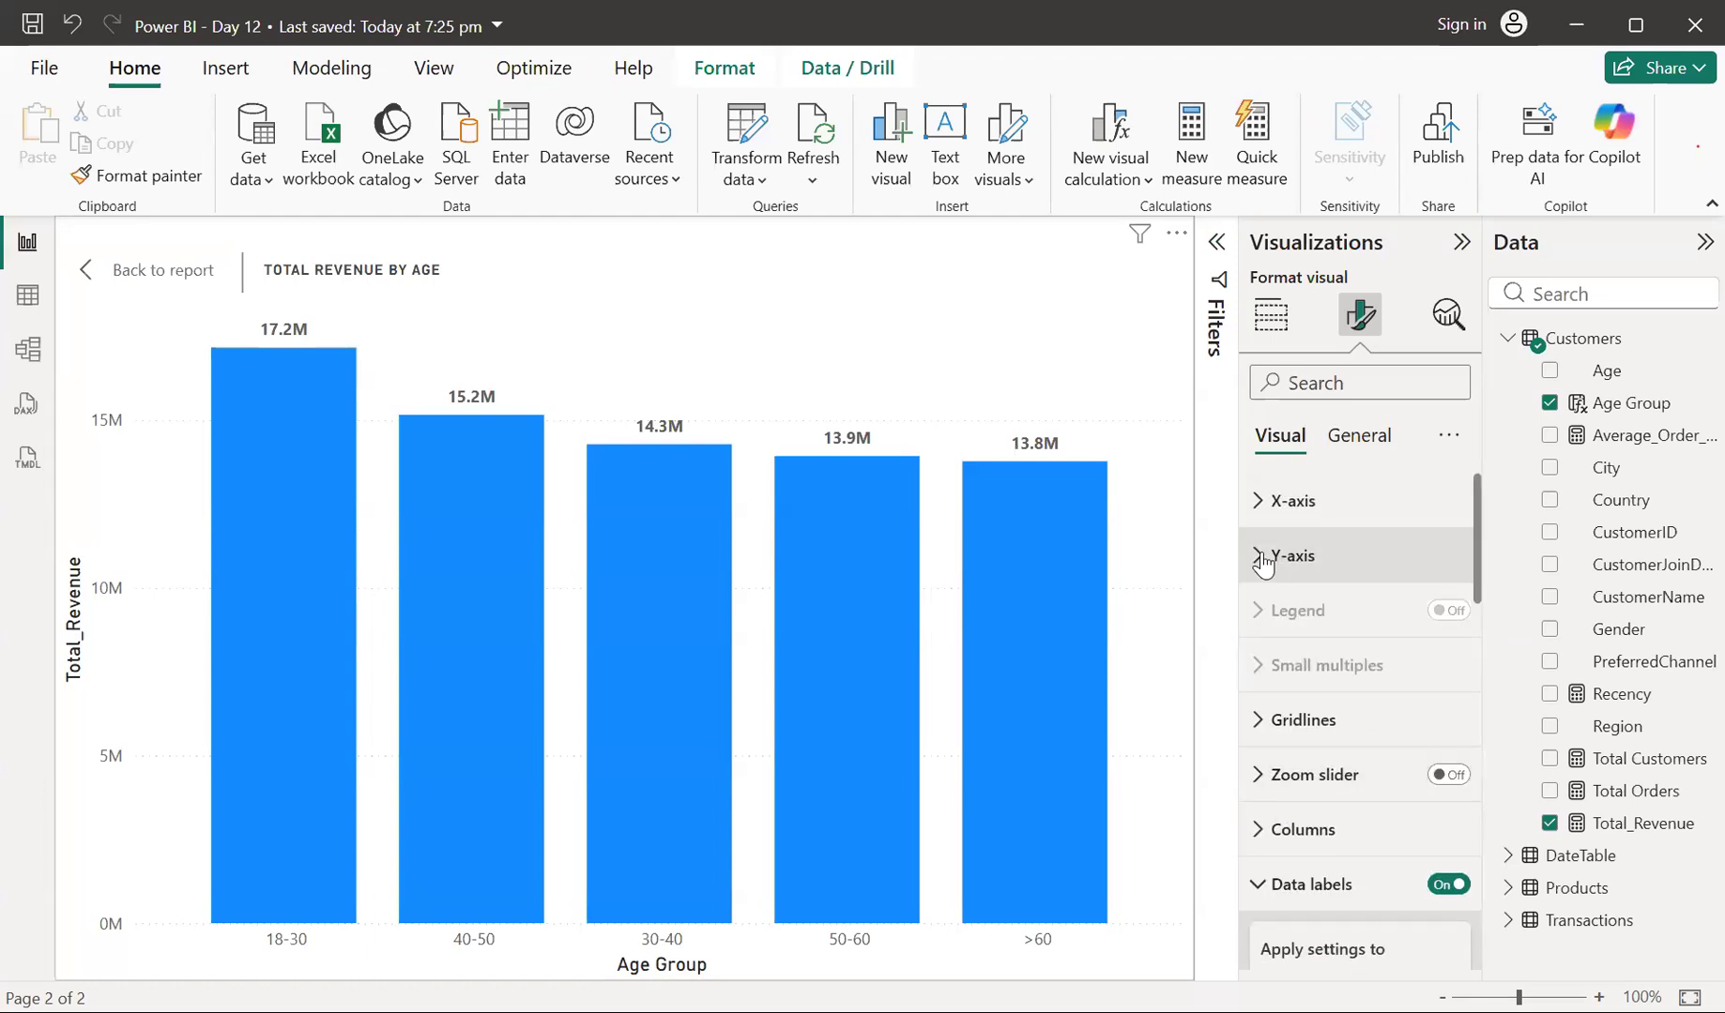
pyautogui.click(1262, 558)
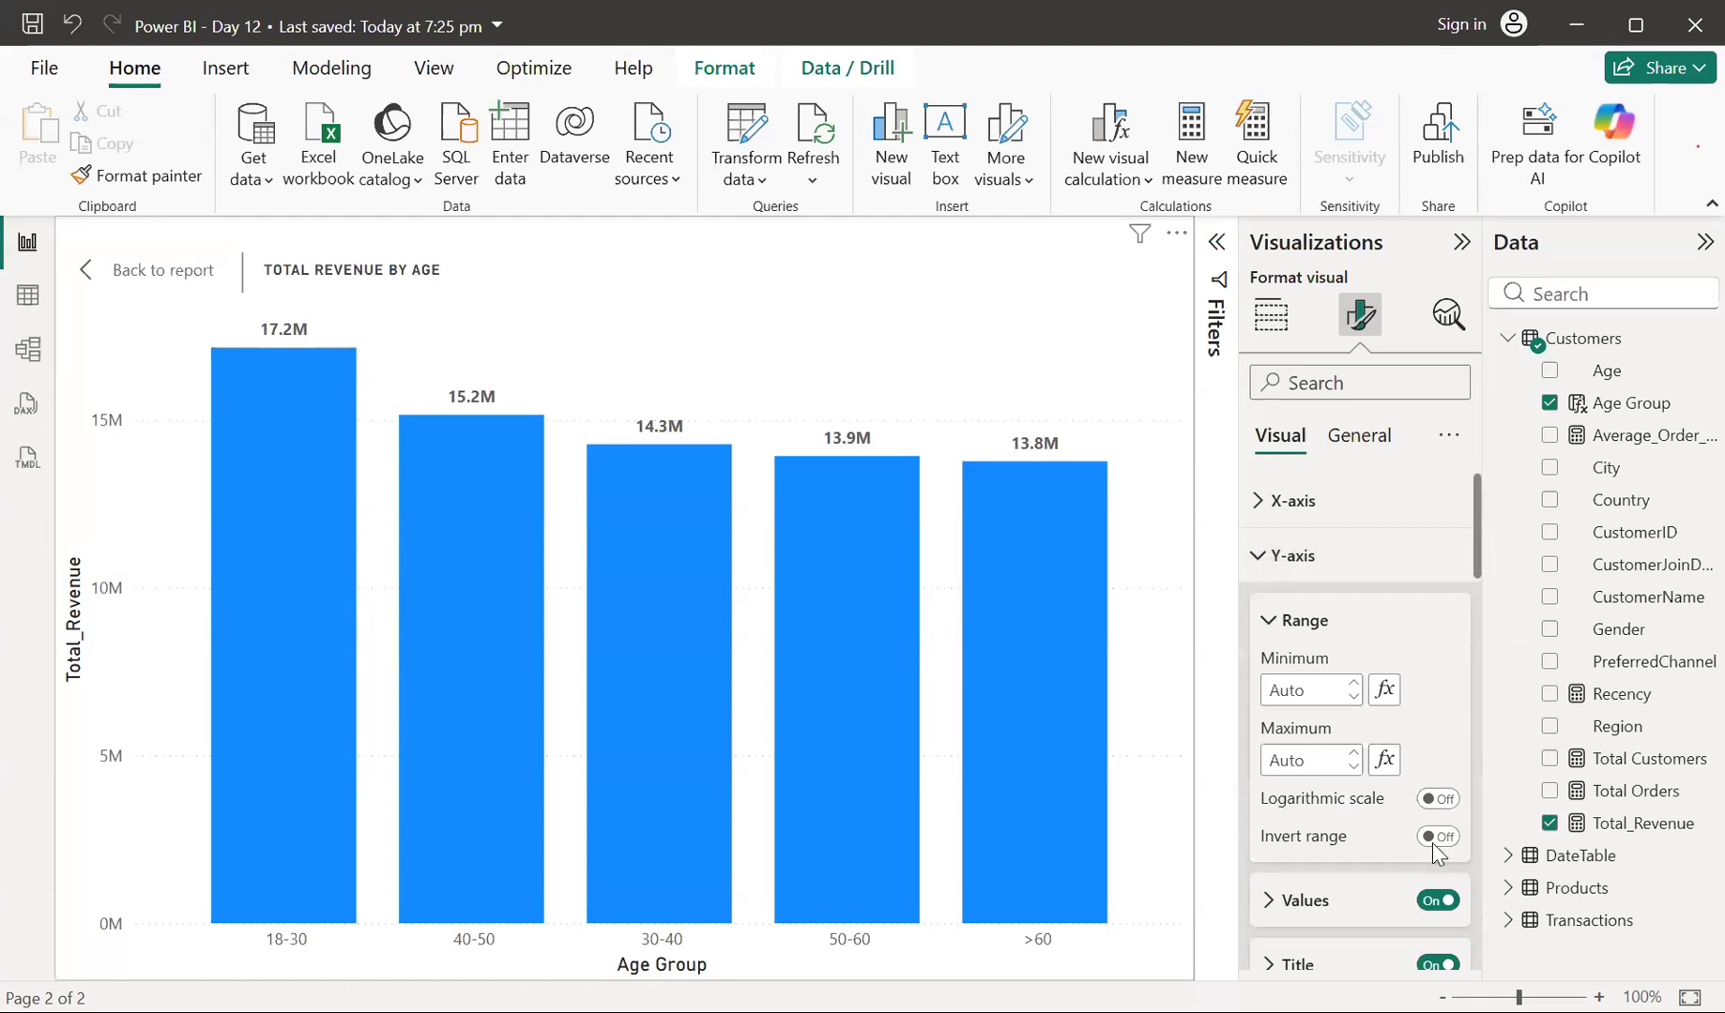
pyautogui.click(1433, 915)
pyautogui.click(1436, 903)
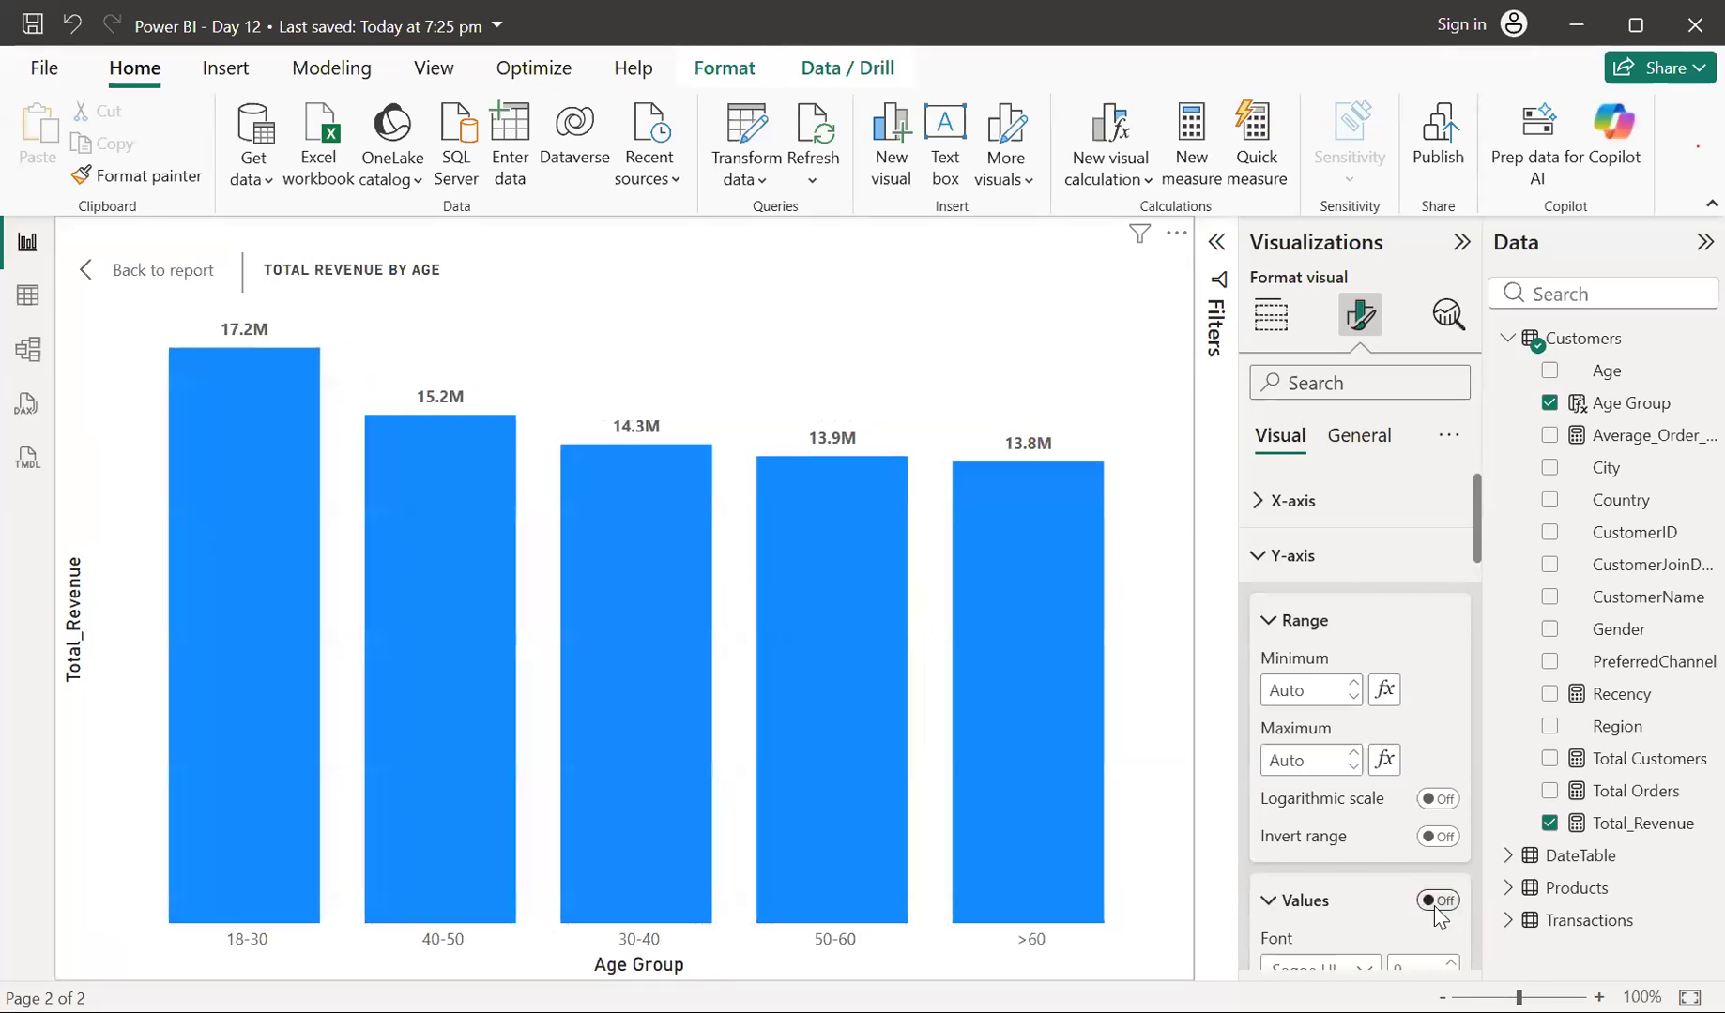
pyautogui.scroll(-4, 1433, 901)
pyautogui.scroll(-3, 1433, 901)
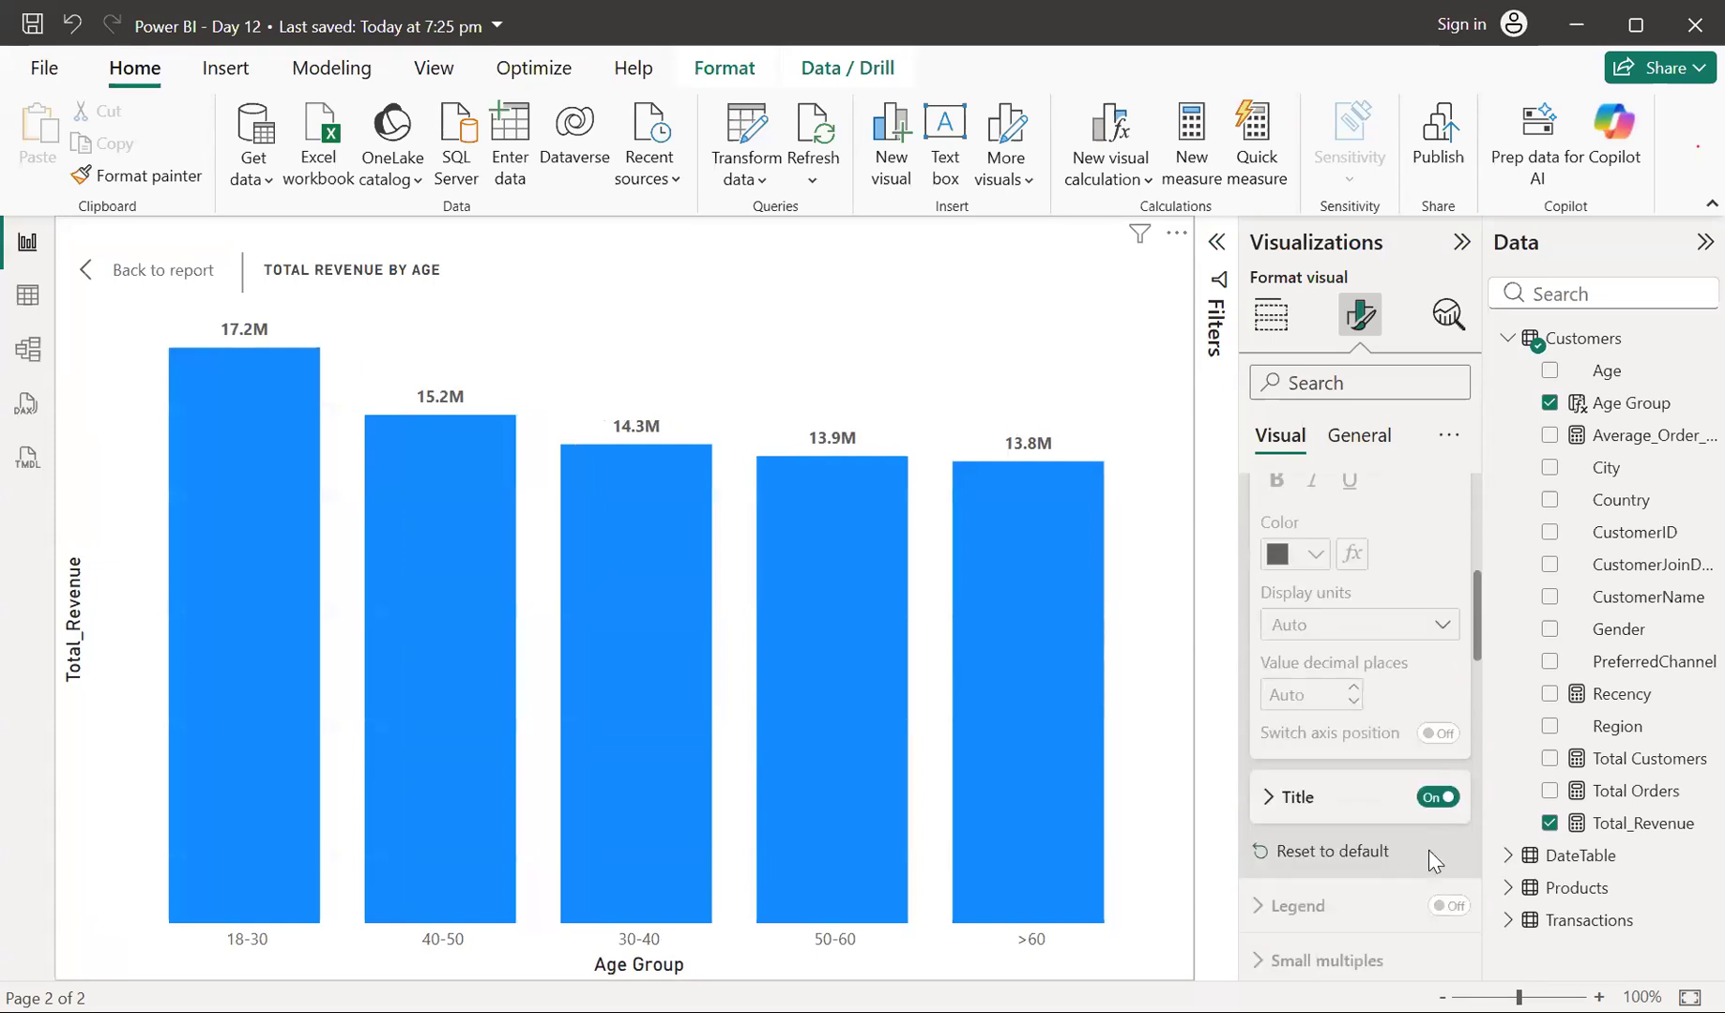
pyautogui.click(1436, 792)
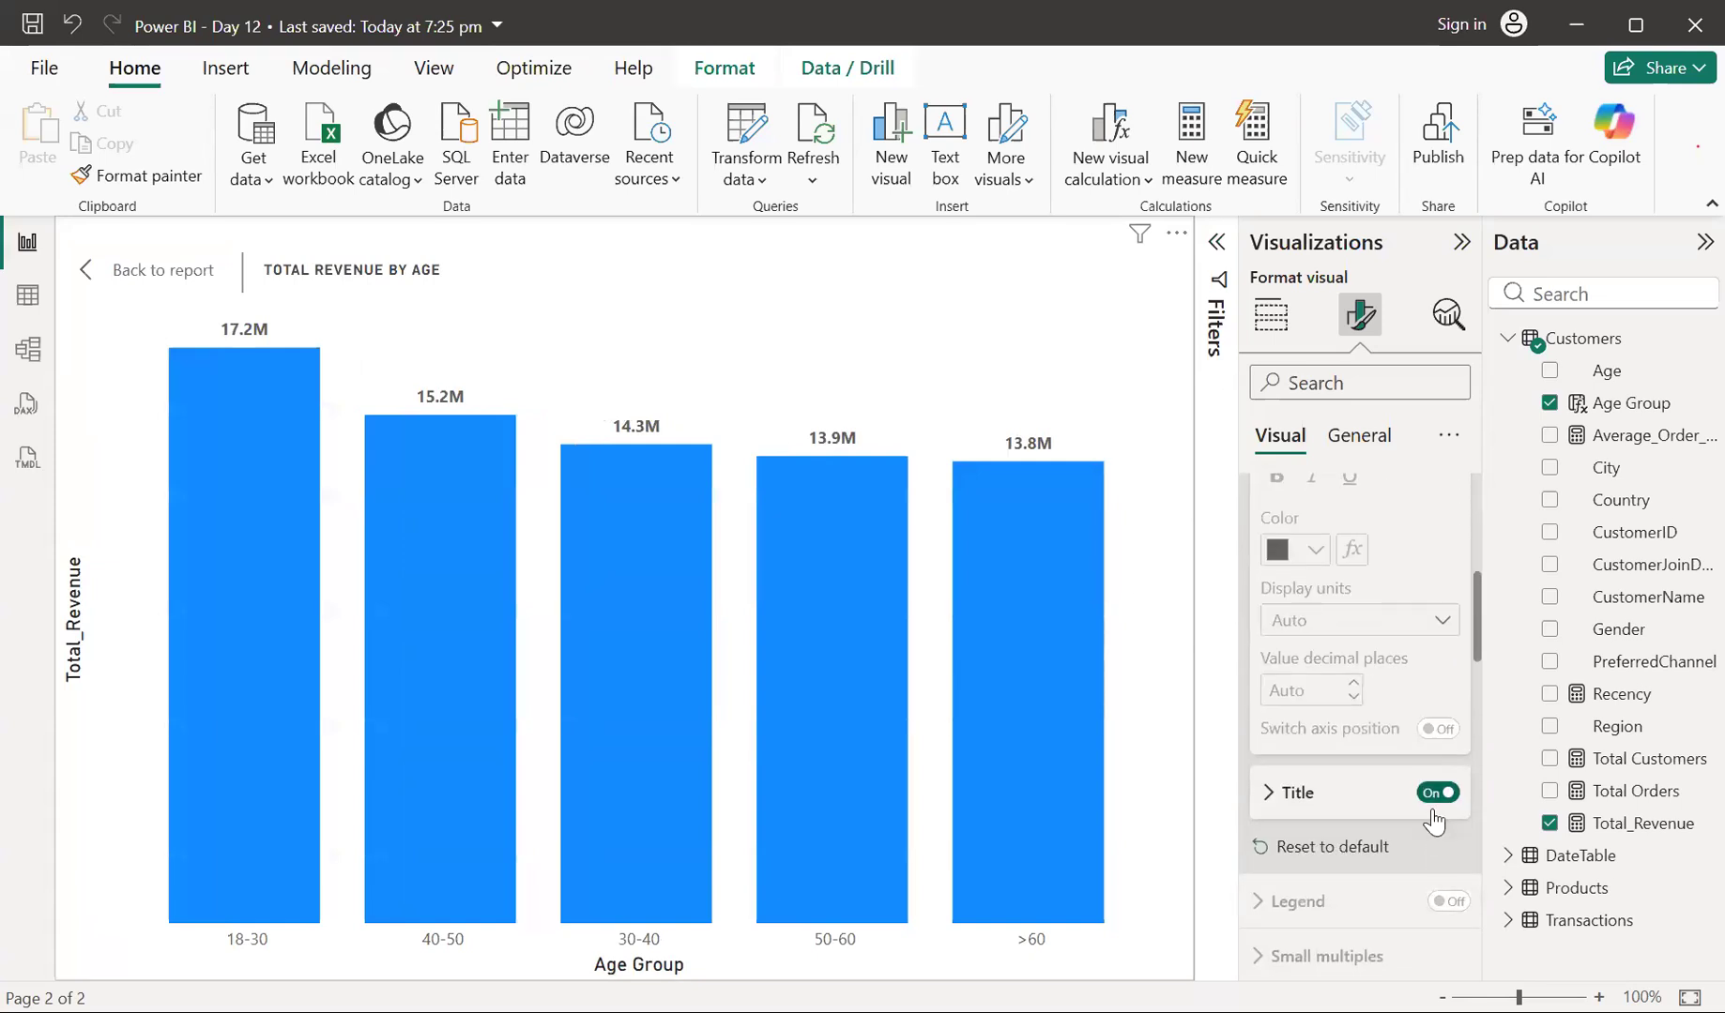
# Turn off the X-axis title and make the X-axis values bold
pyautogui.scroll(5, 1300, 553)
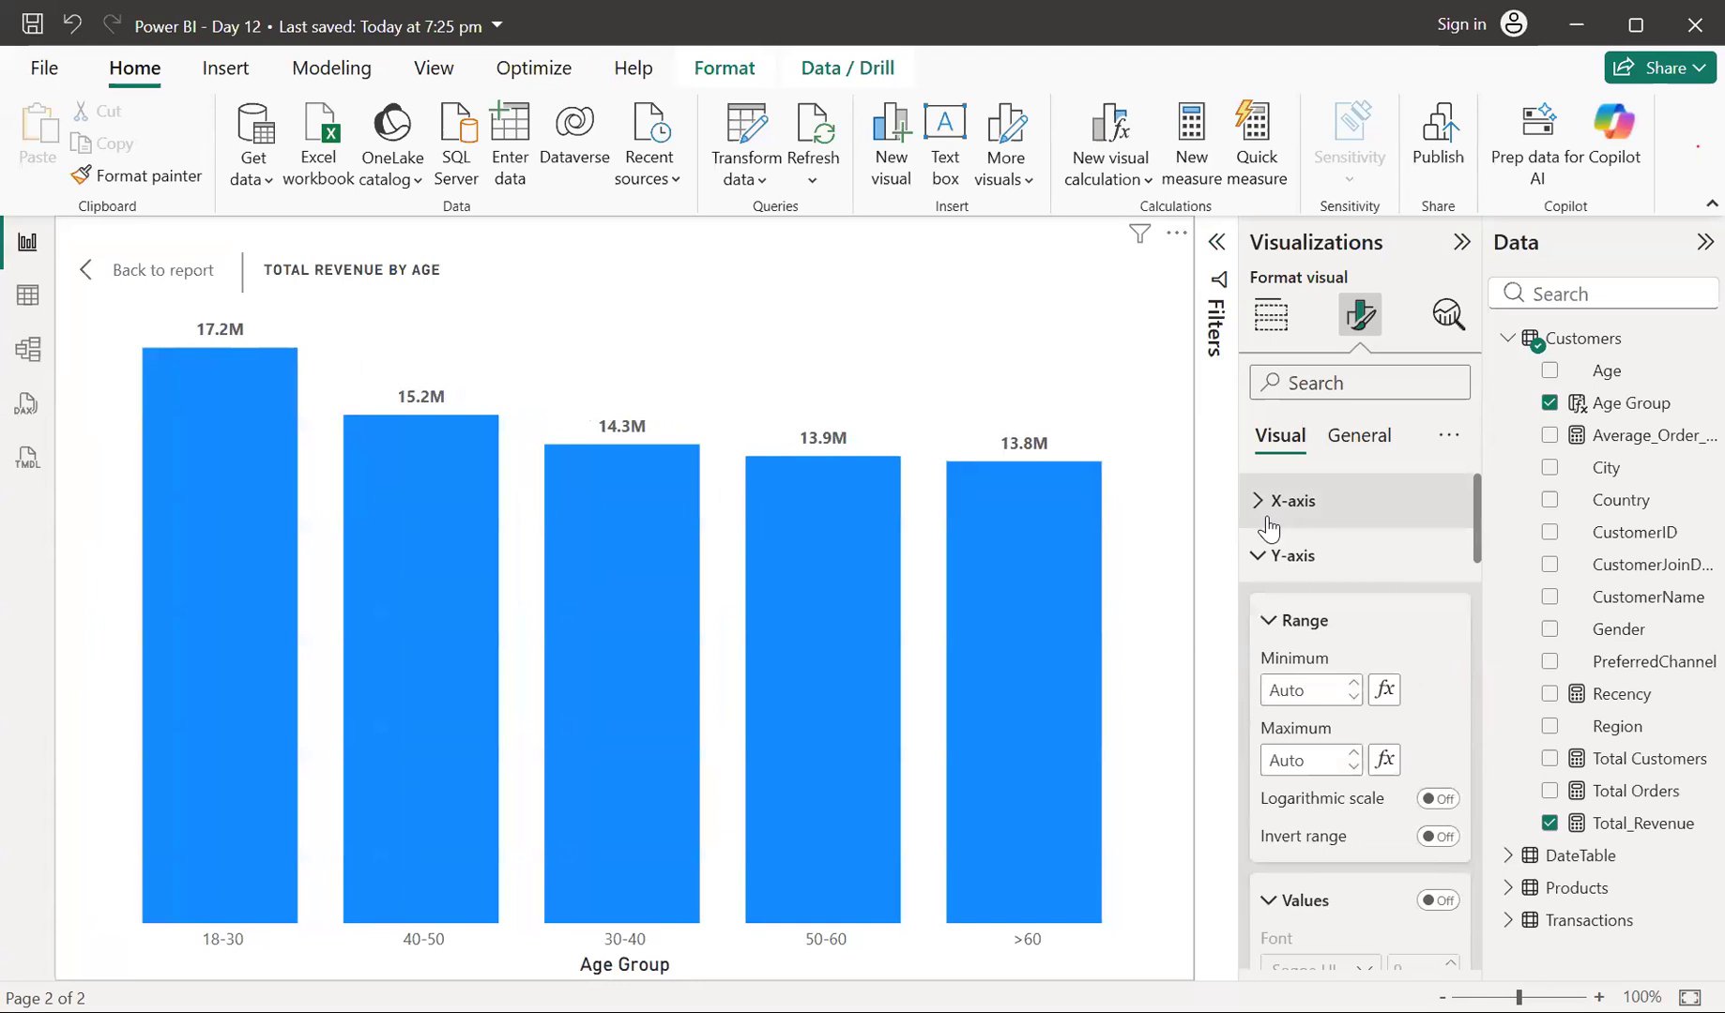
pyautogui.click(1268, 524)
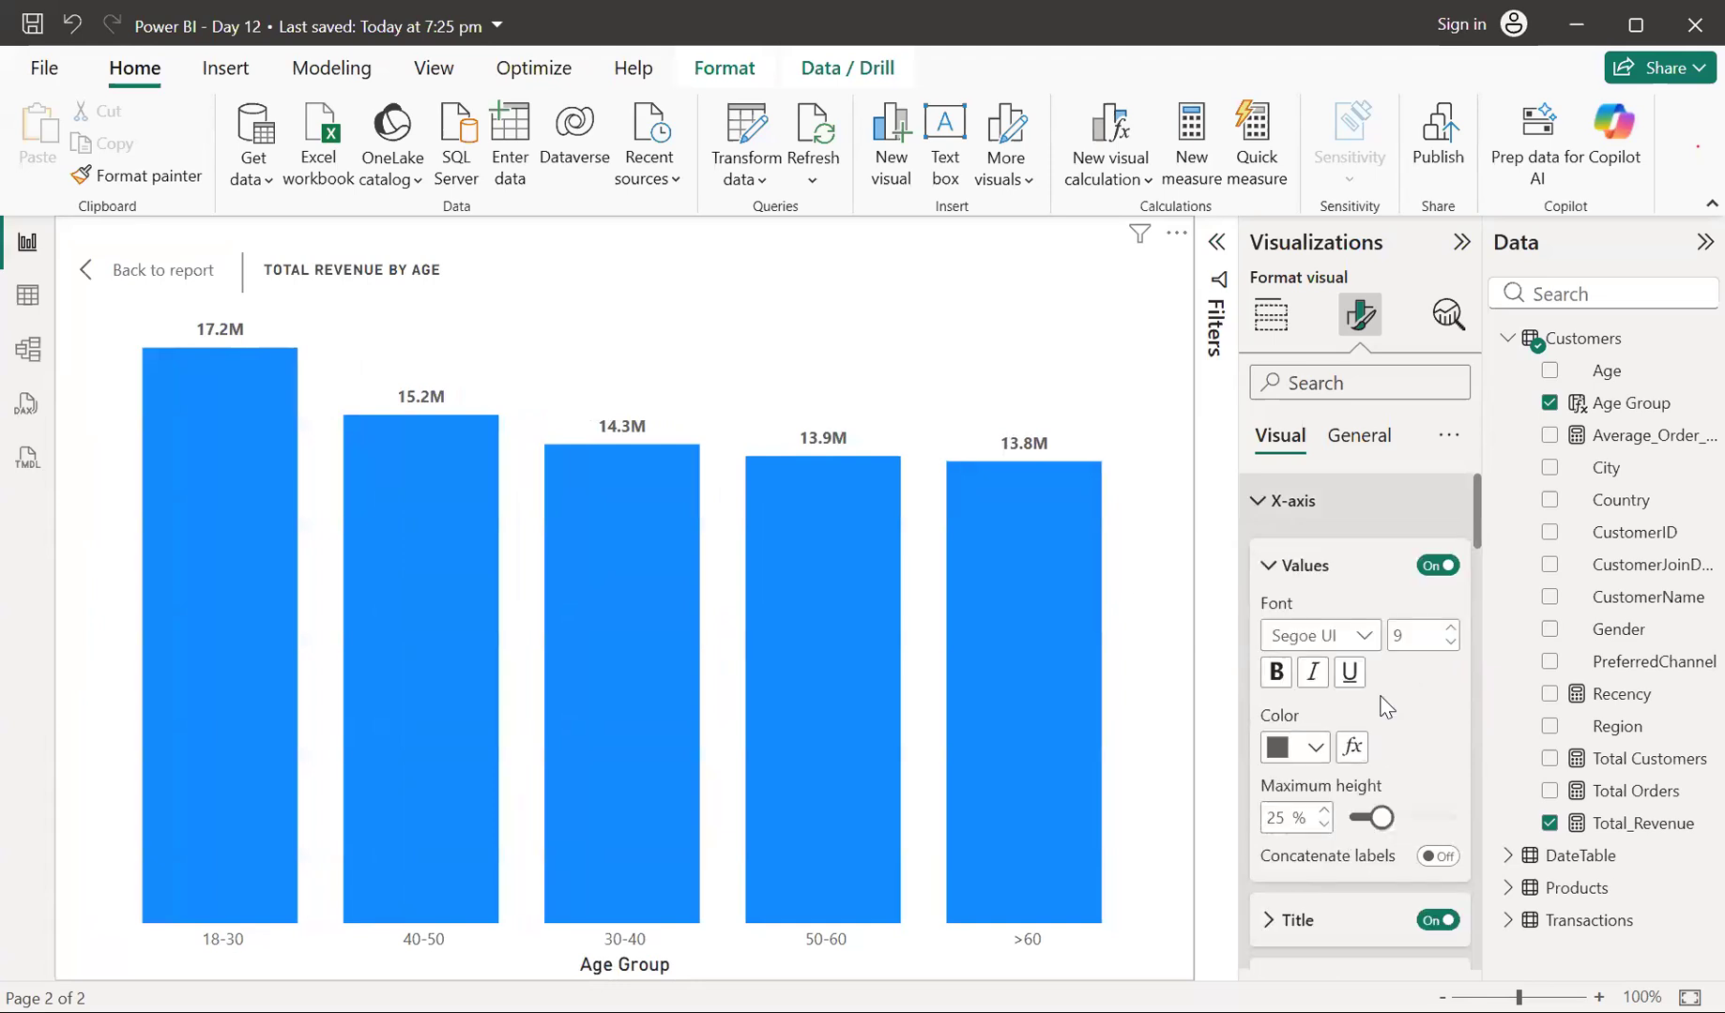
pyautogui.click(1437, 922)
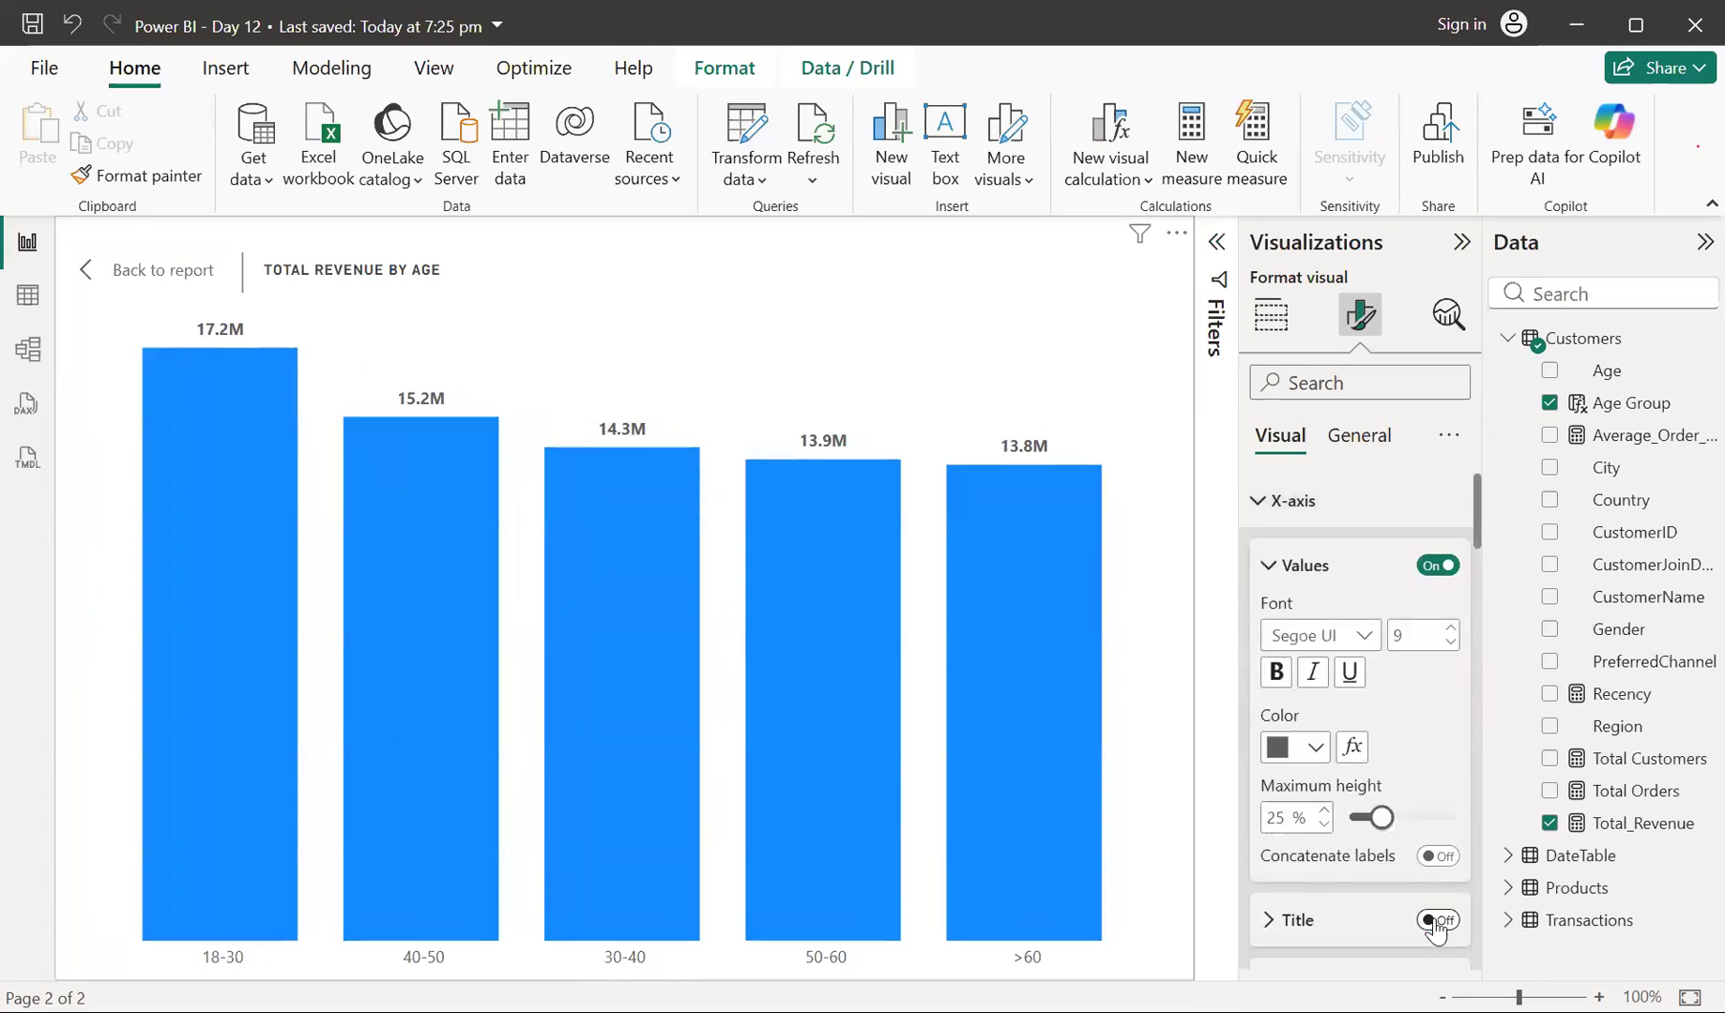
pyautogui.click(1276, 673)
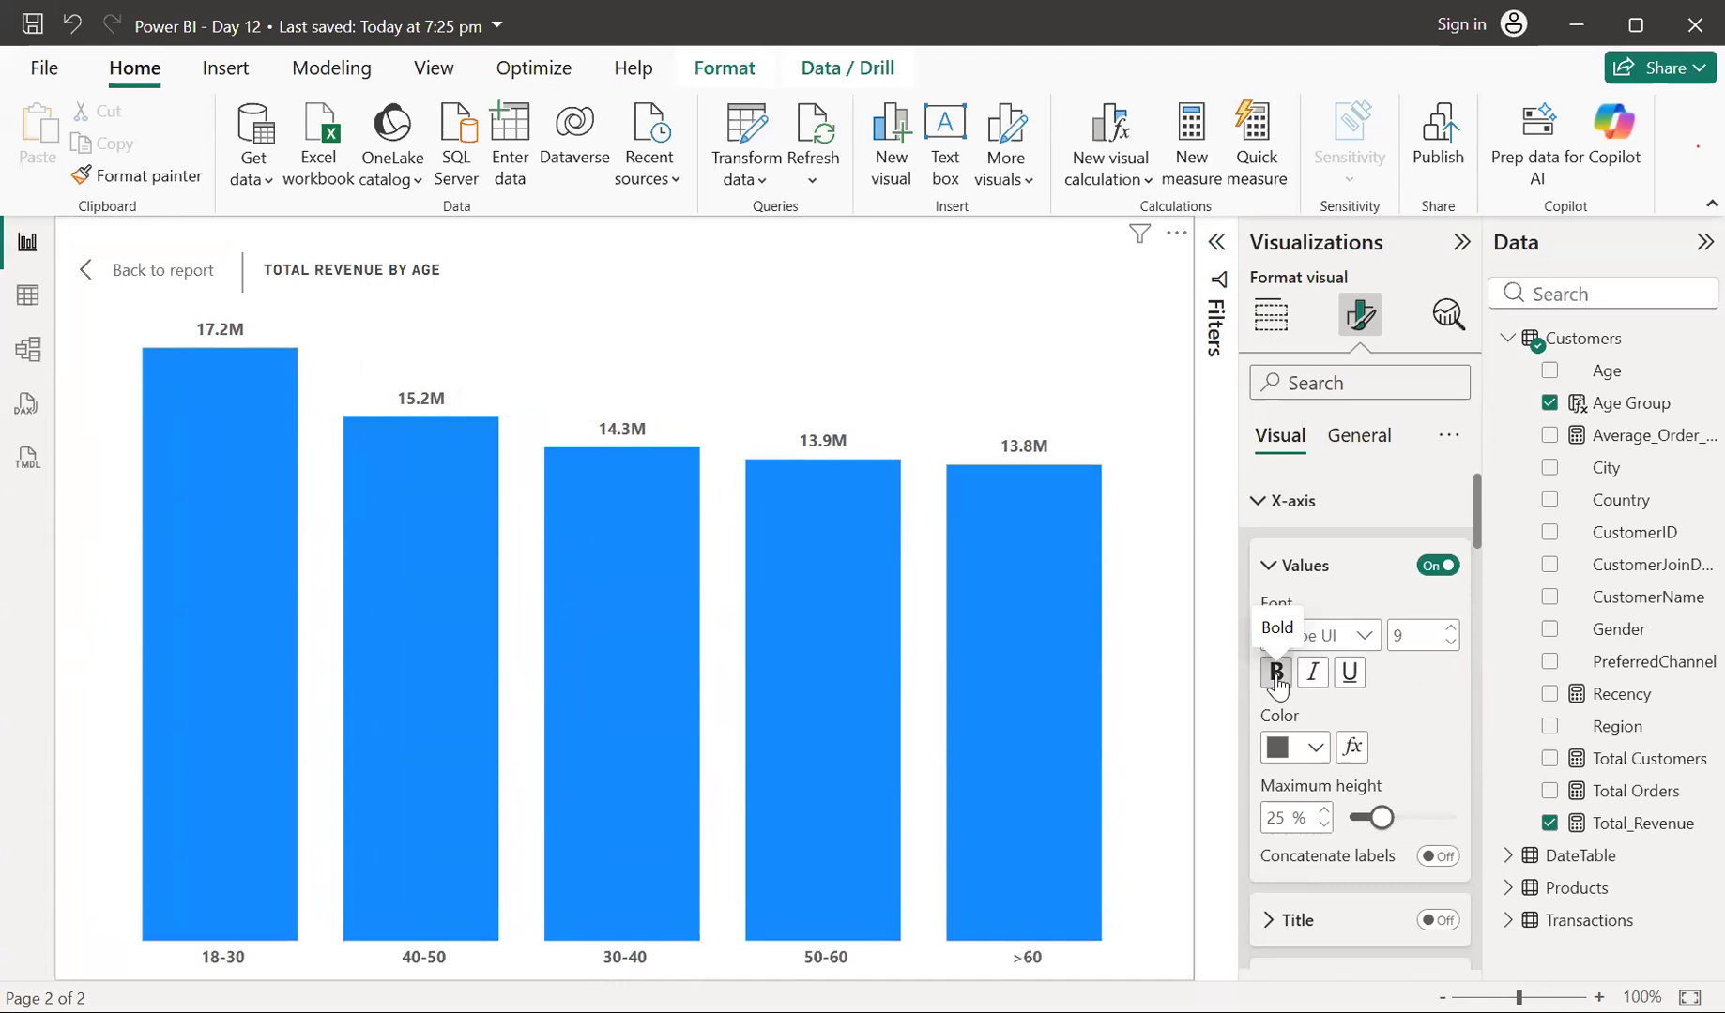
pyautogui.click(1257, 500)
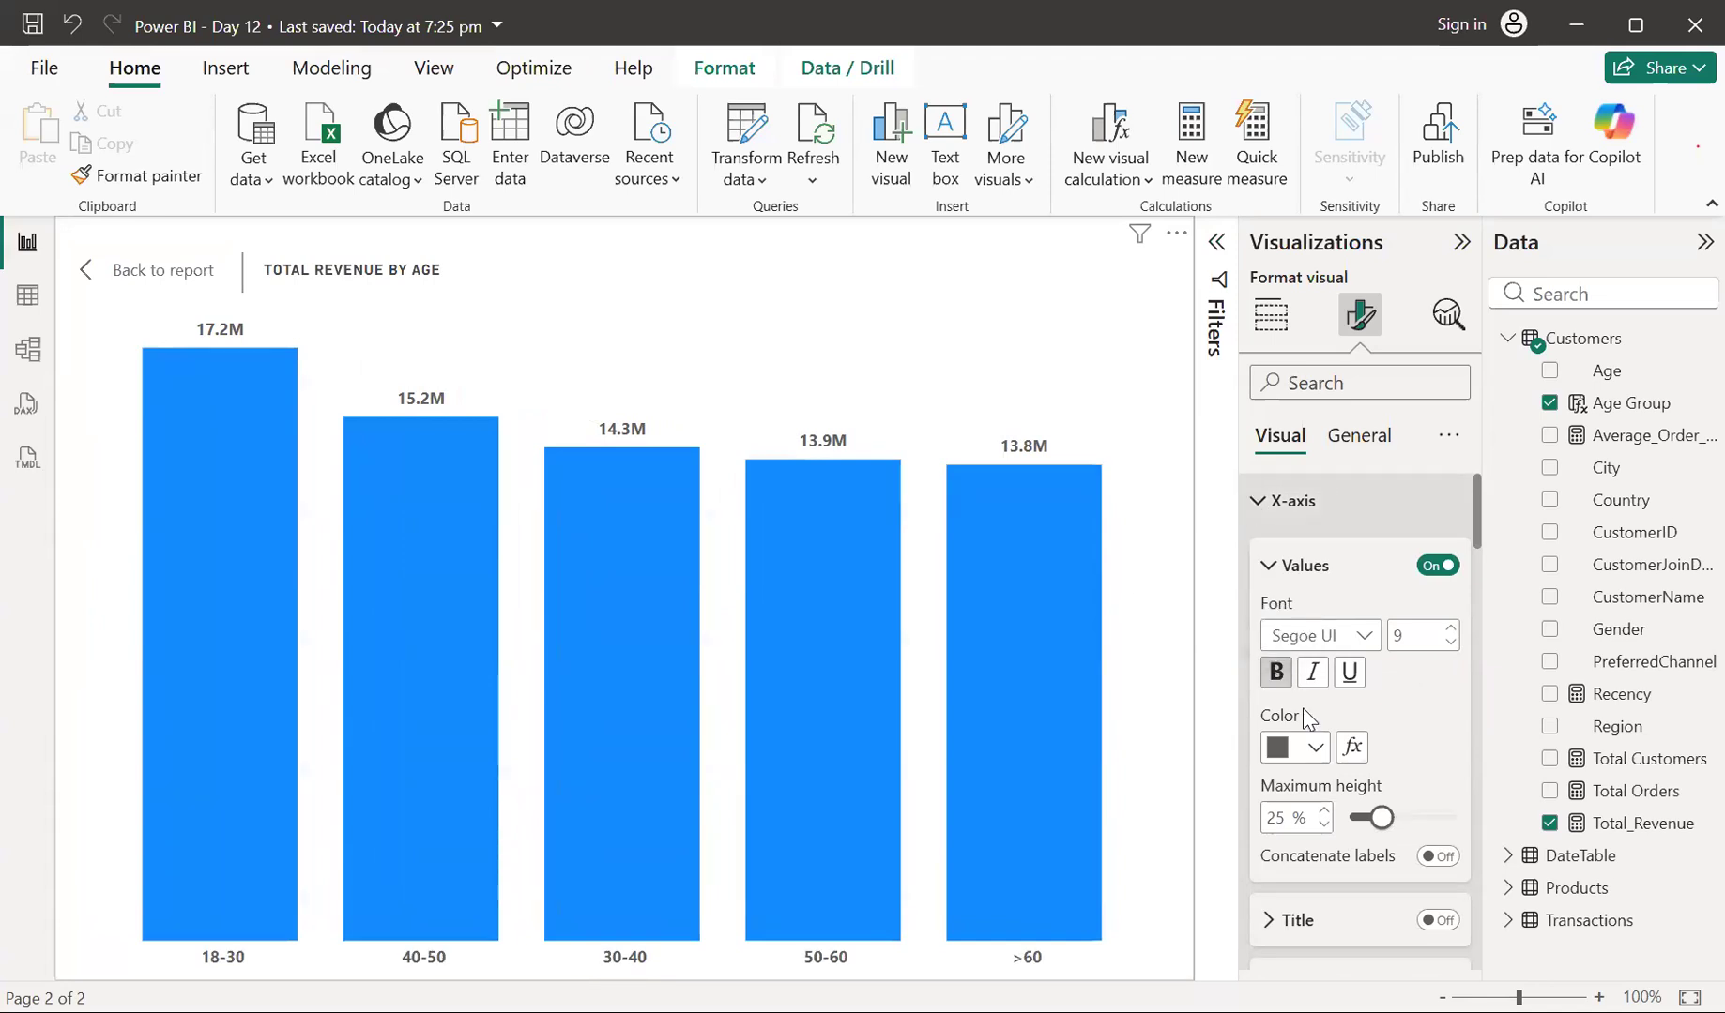
# Color all the chart's columns the same medium purple as the title and return from focus mode to the report page
pyautogui.scroll(-15, 1301, 744)
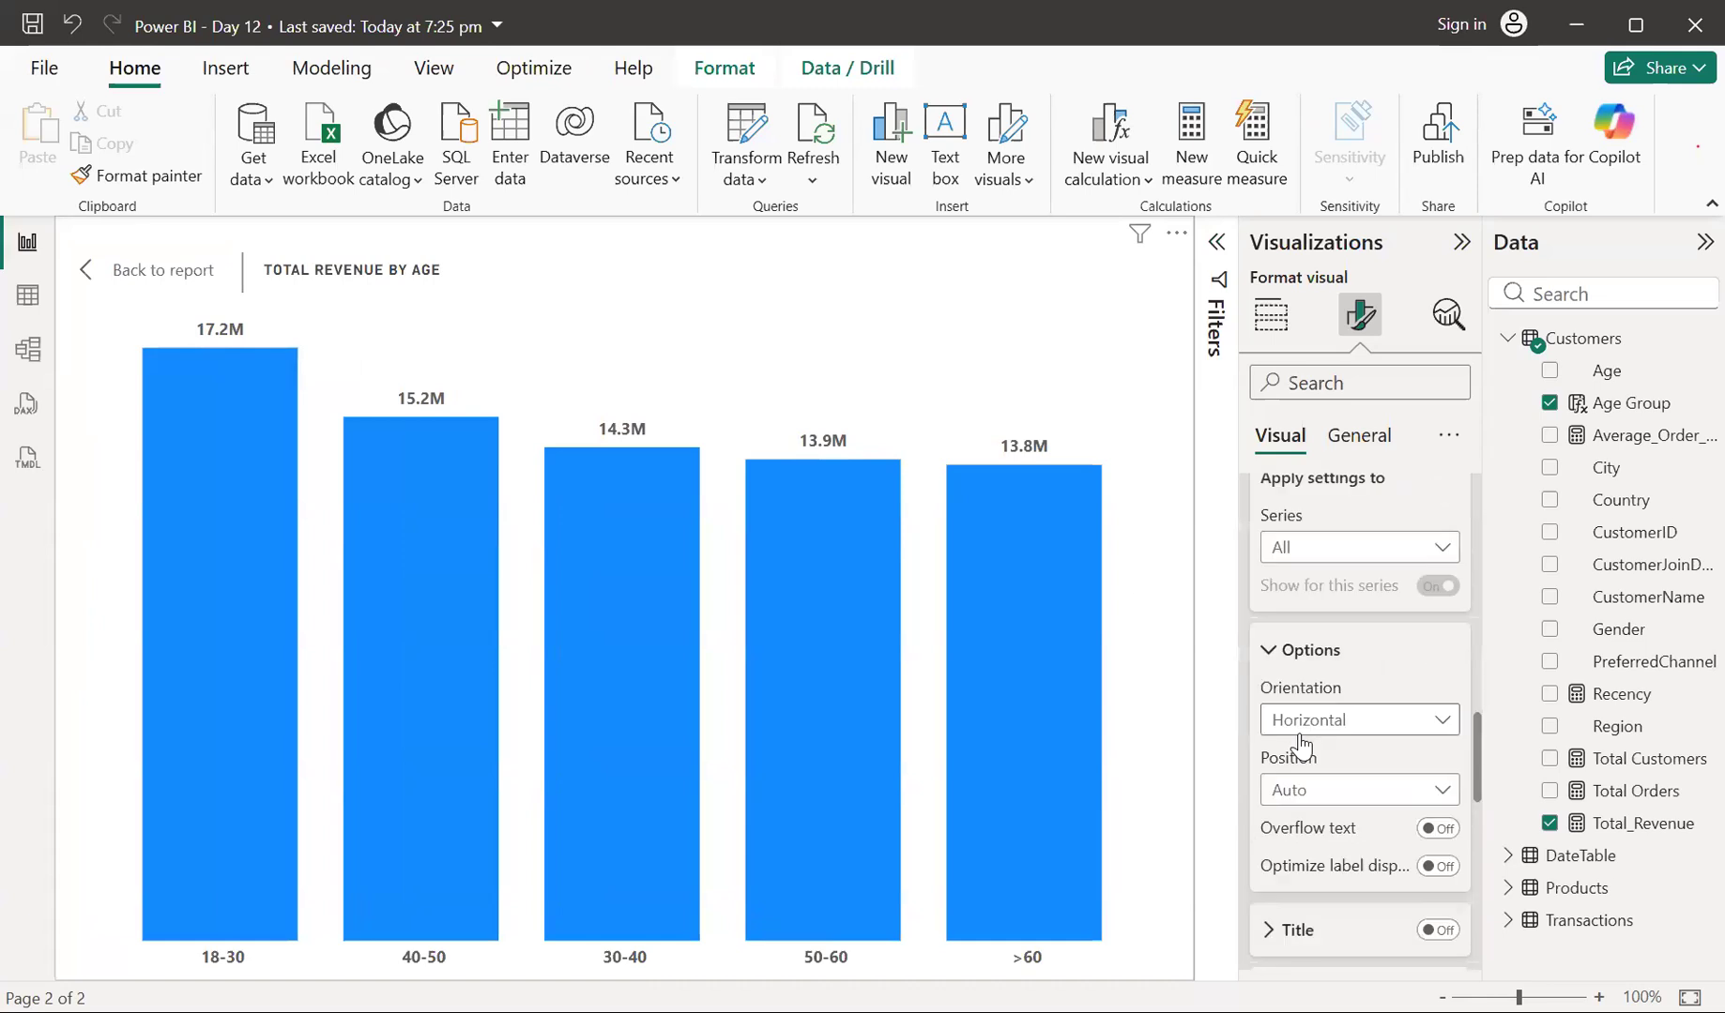
pyautogui.scroll(-1, 1299, 733)
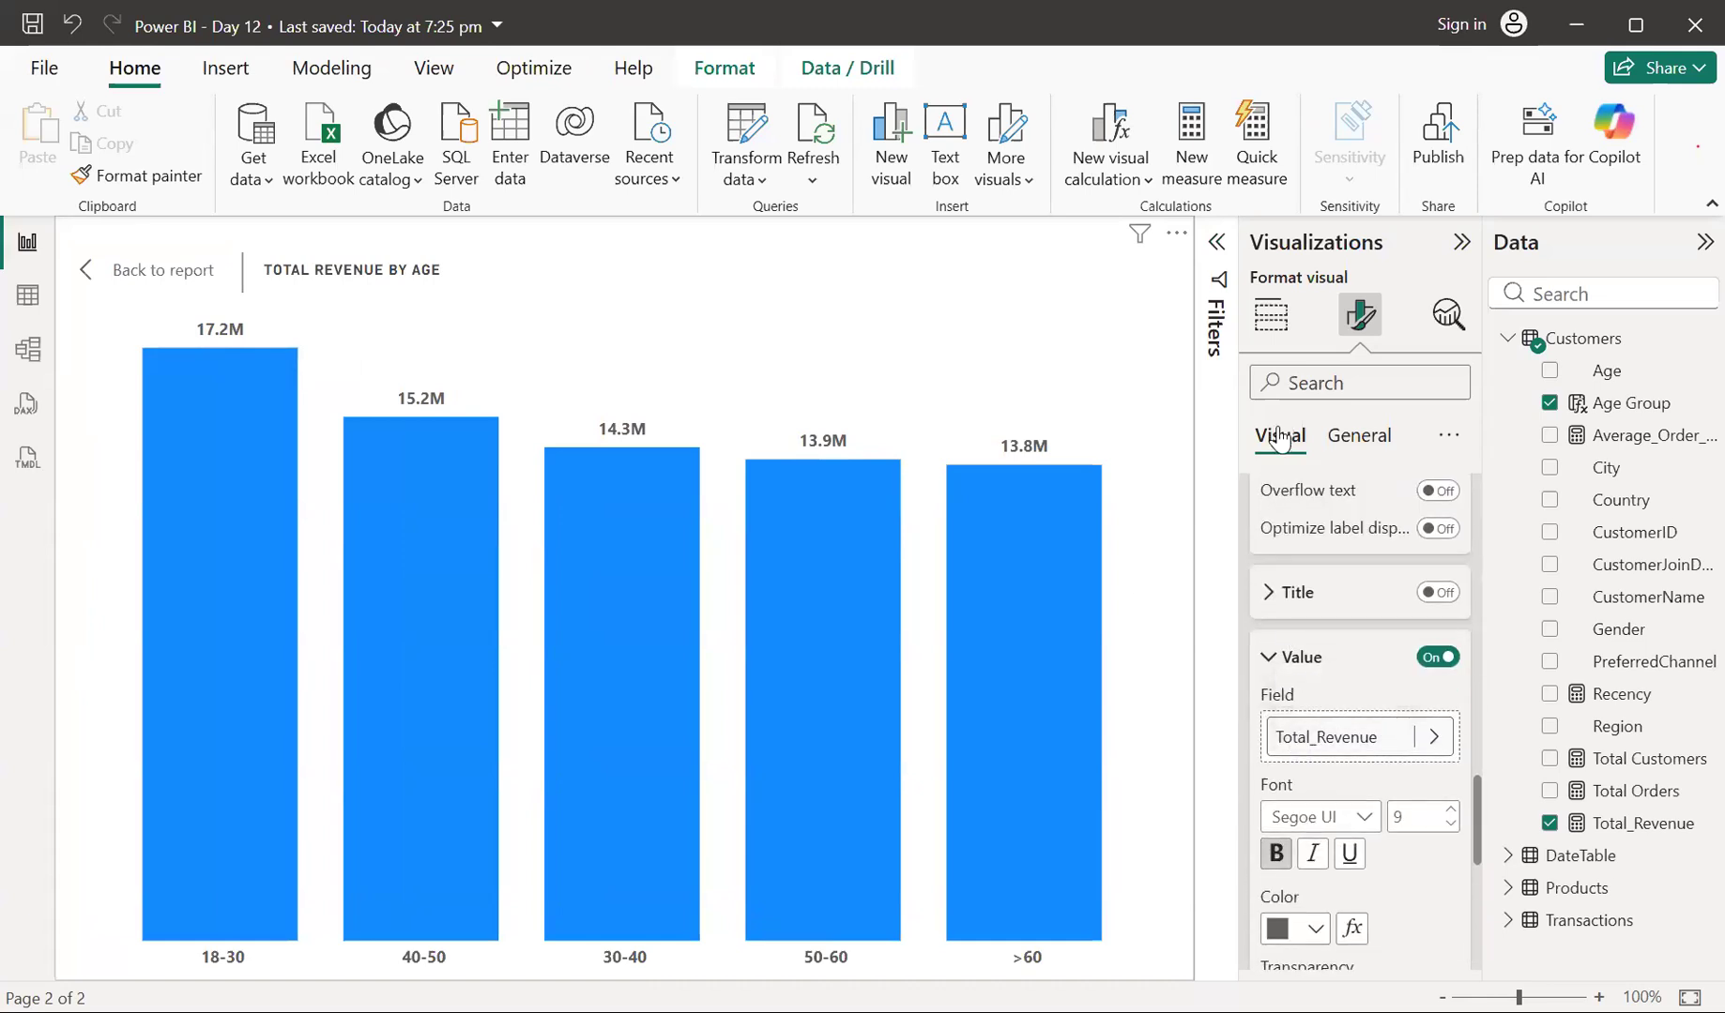
pyautogui.click(1271, 593)
pyautogui.scroll(4, 1272, 591)
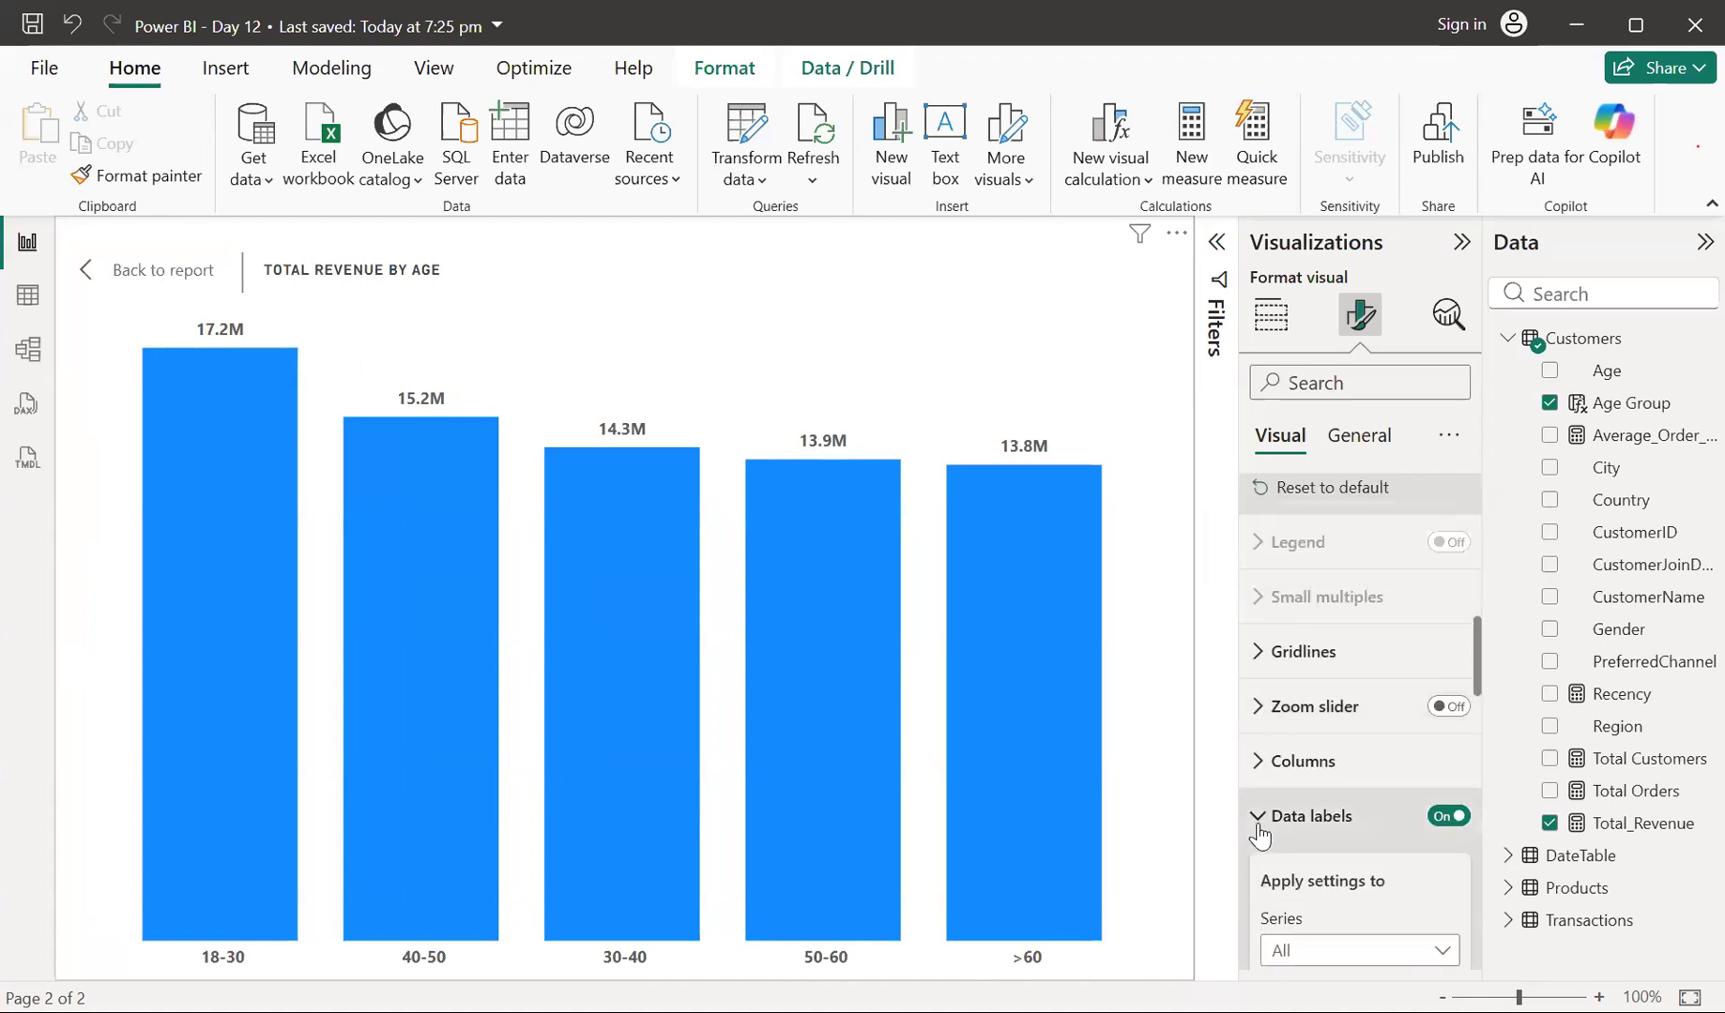
pyautogui.click(1260, 815)
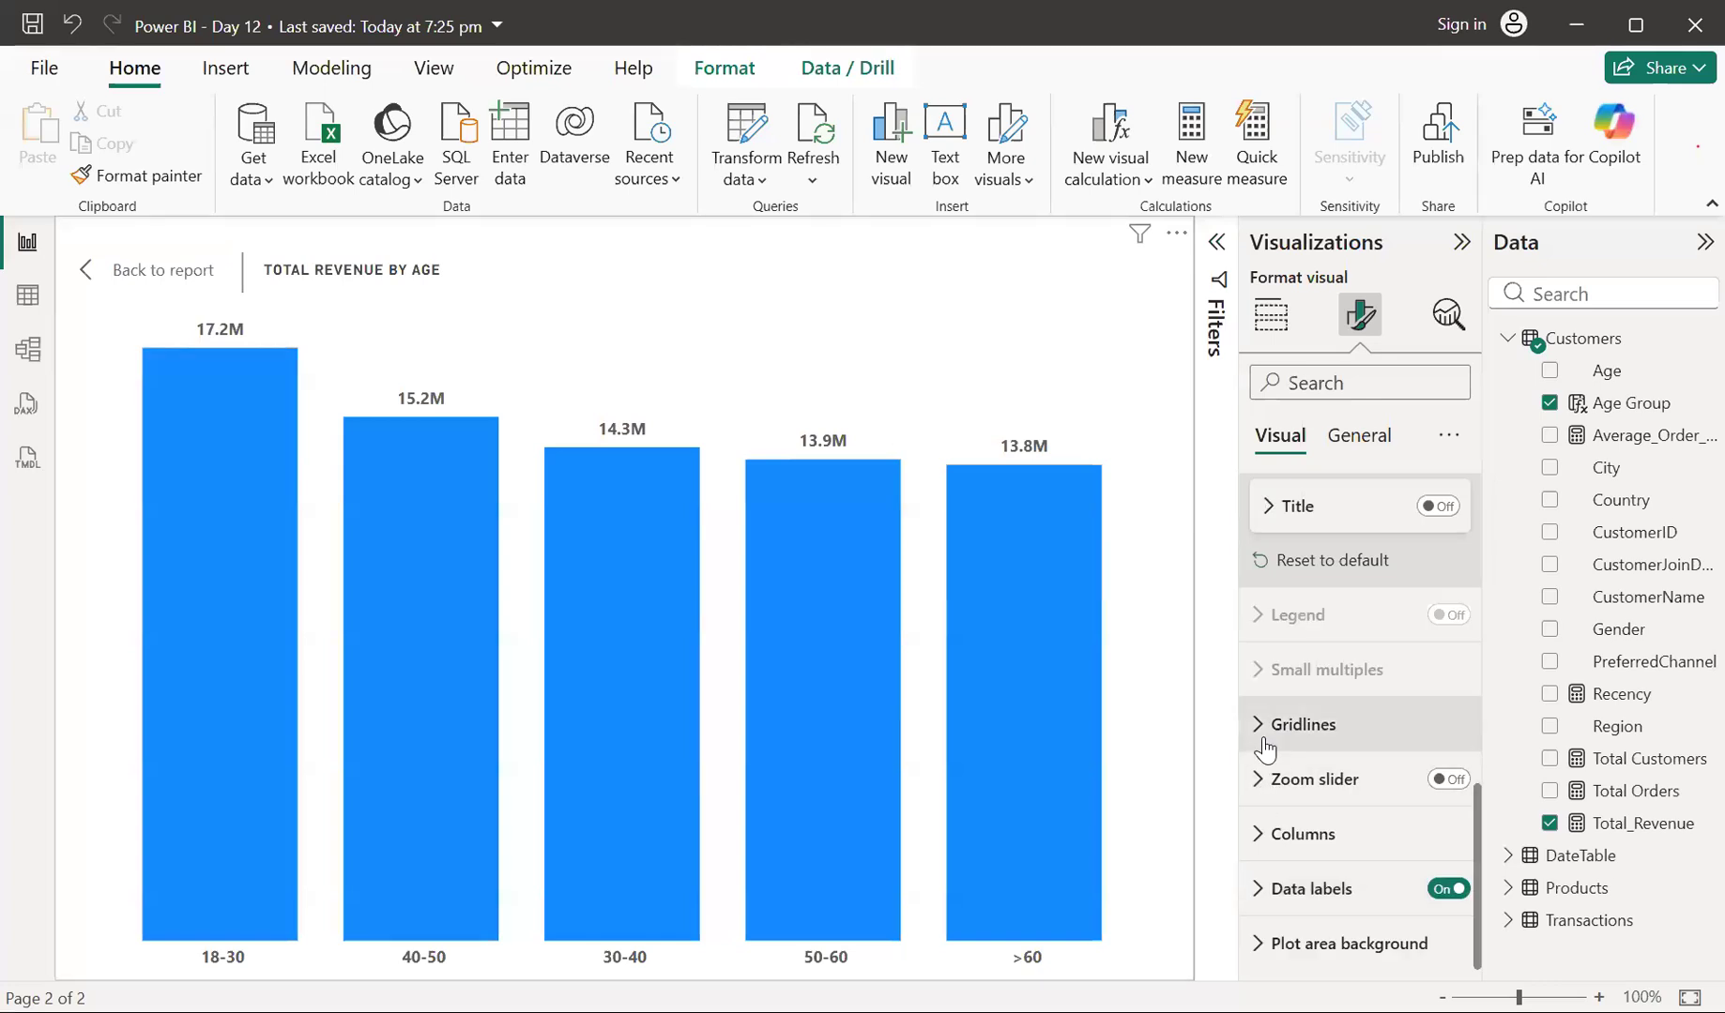
pyautogui.click(1262, 831)
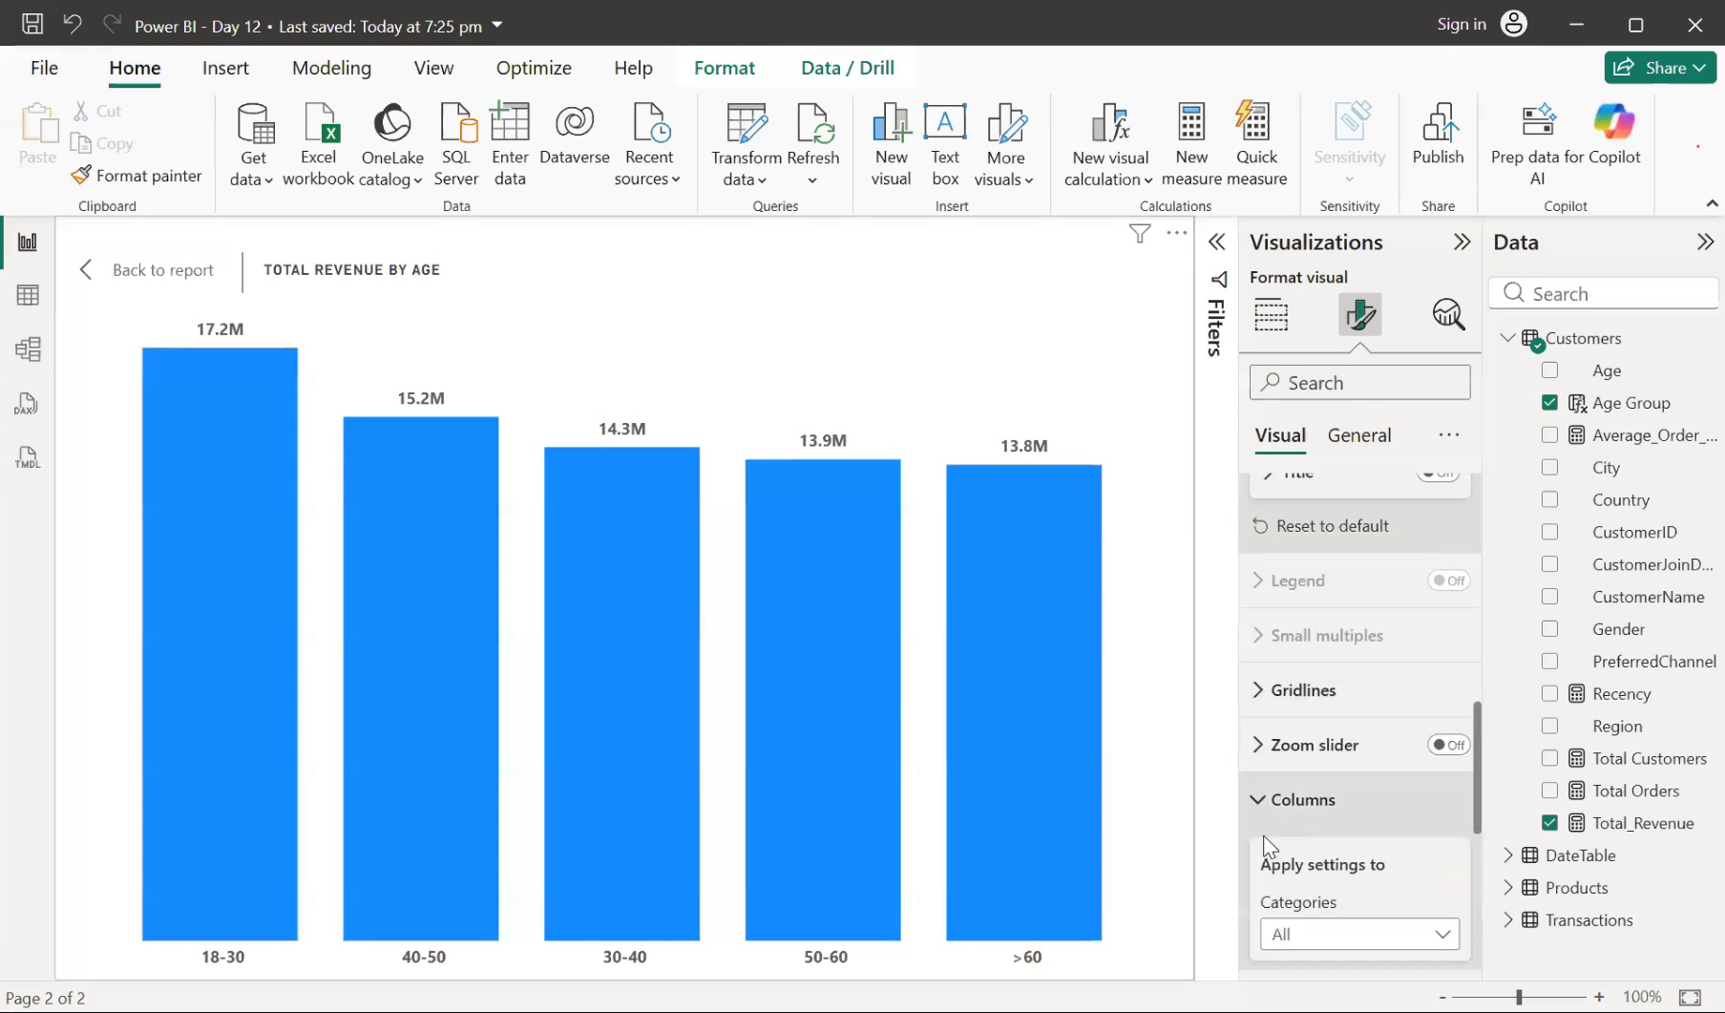
pyautogui.click(1315, 899)
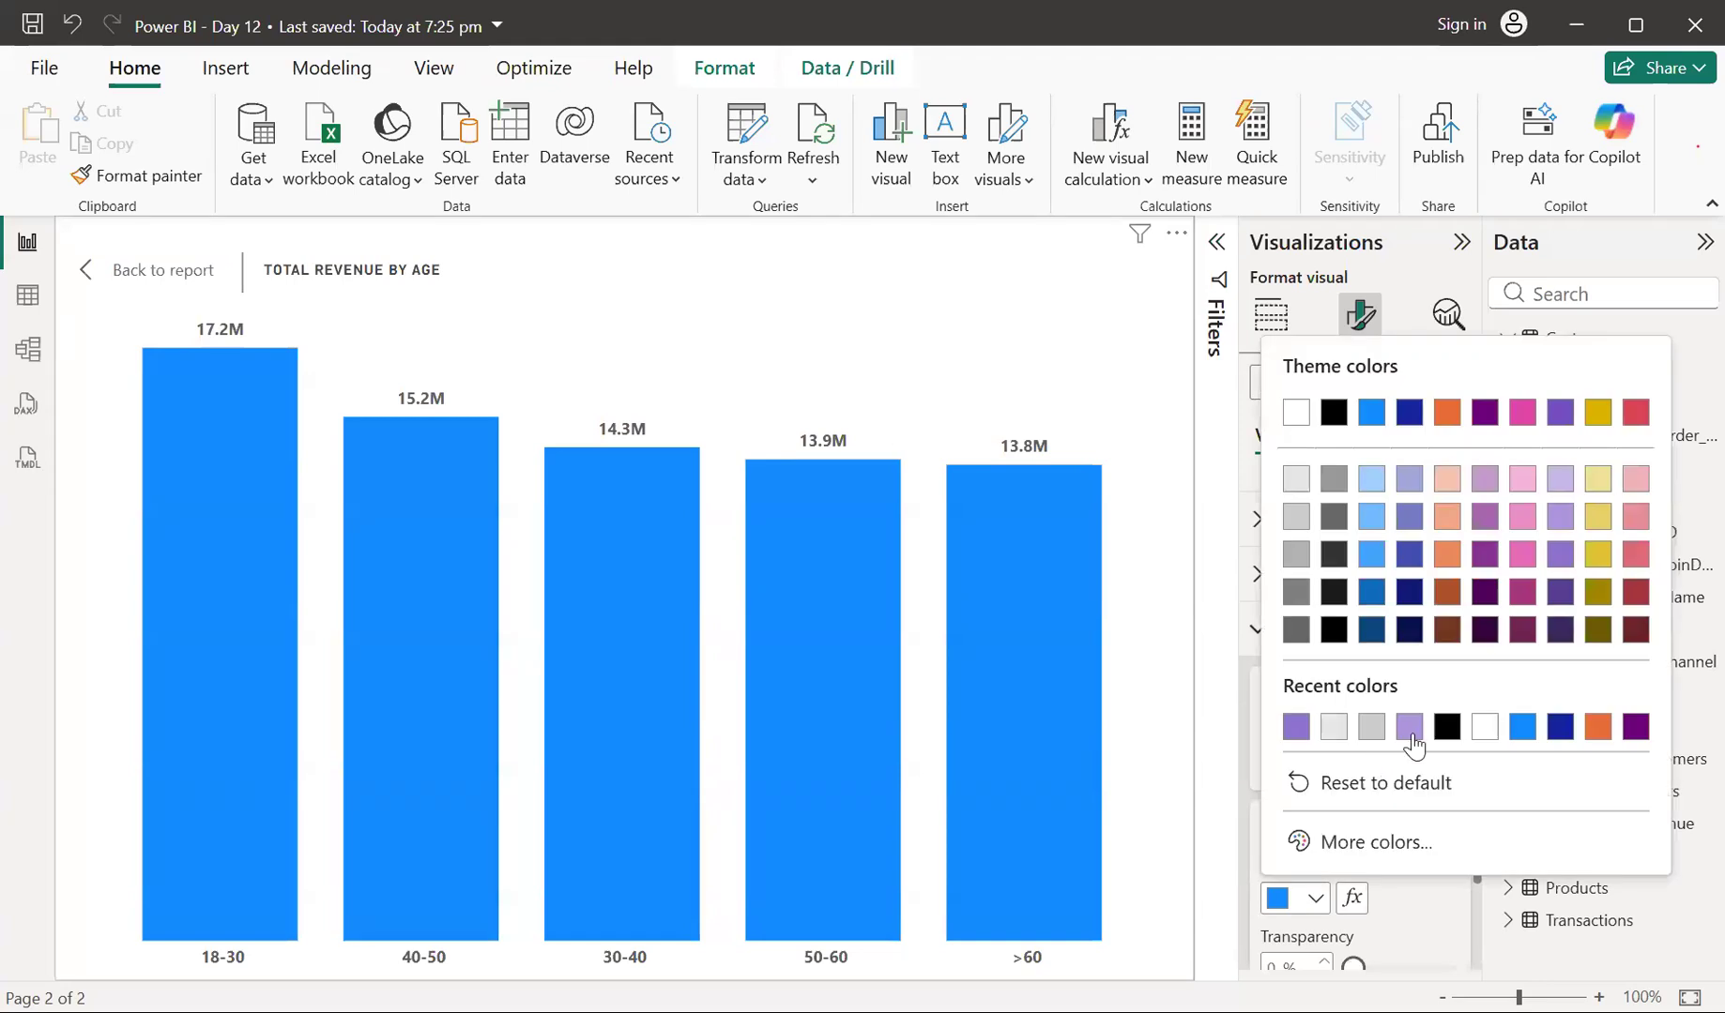
pyautogui.click(1297, 728)
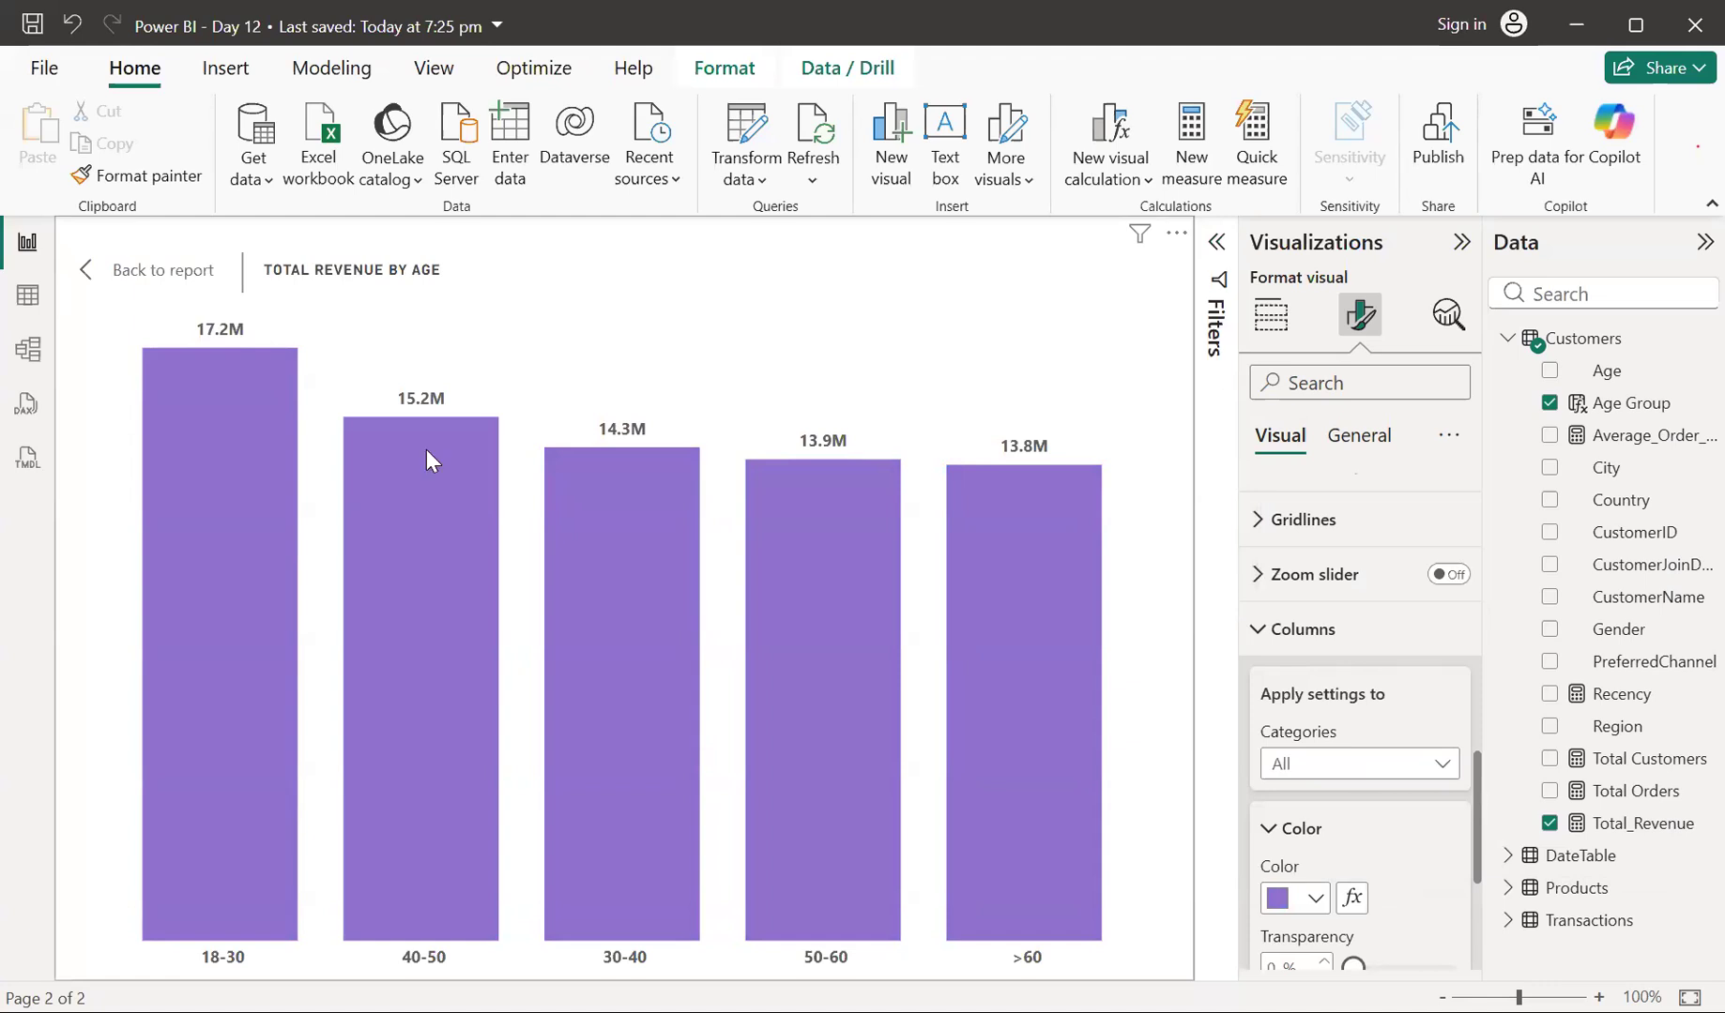
pyautogui.moveTo(245, 791)
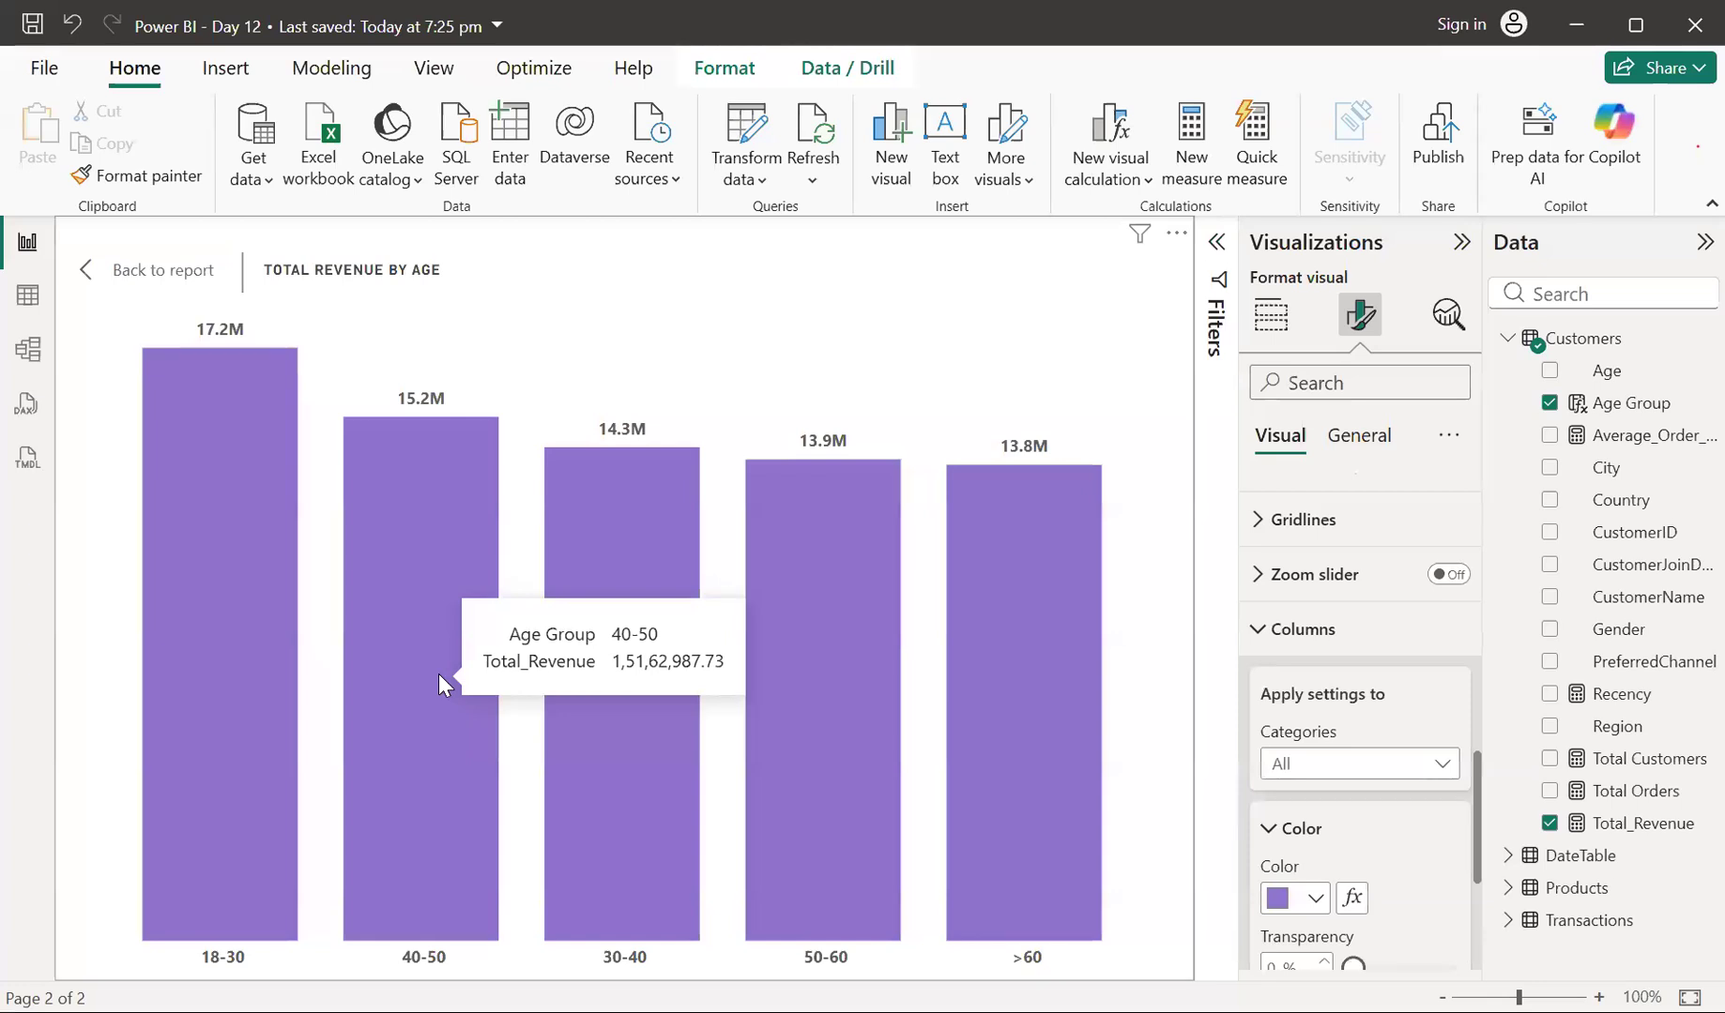
pyautogui.click(146, 272)
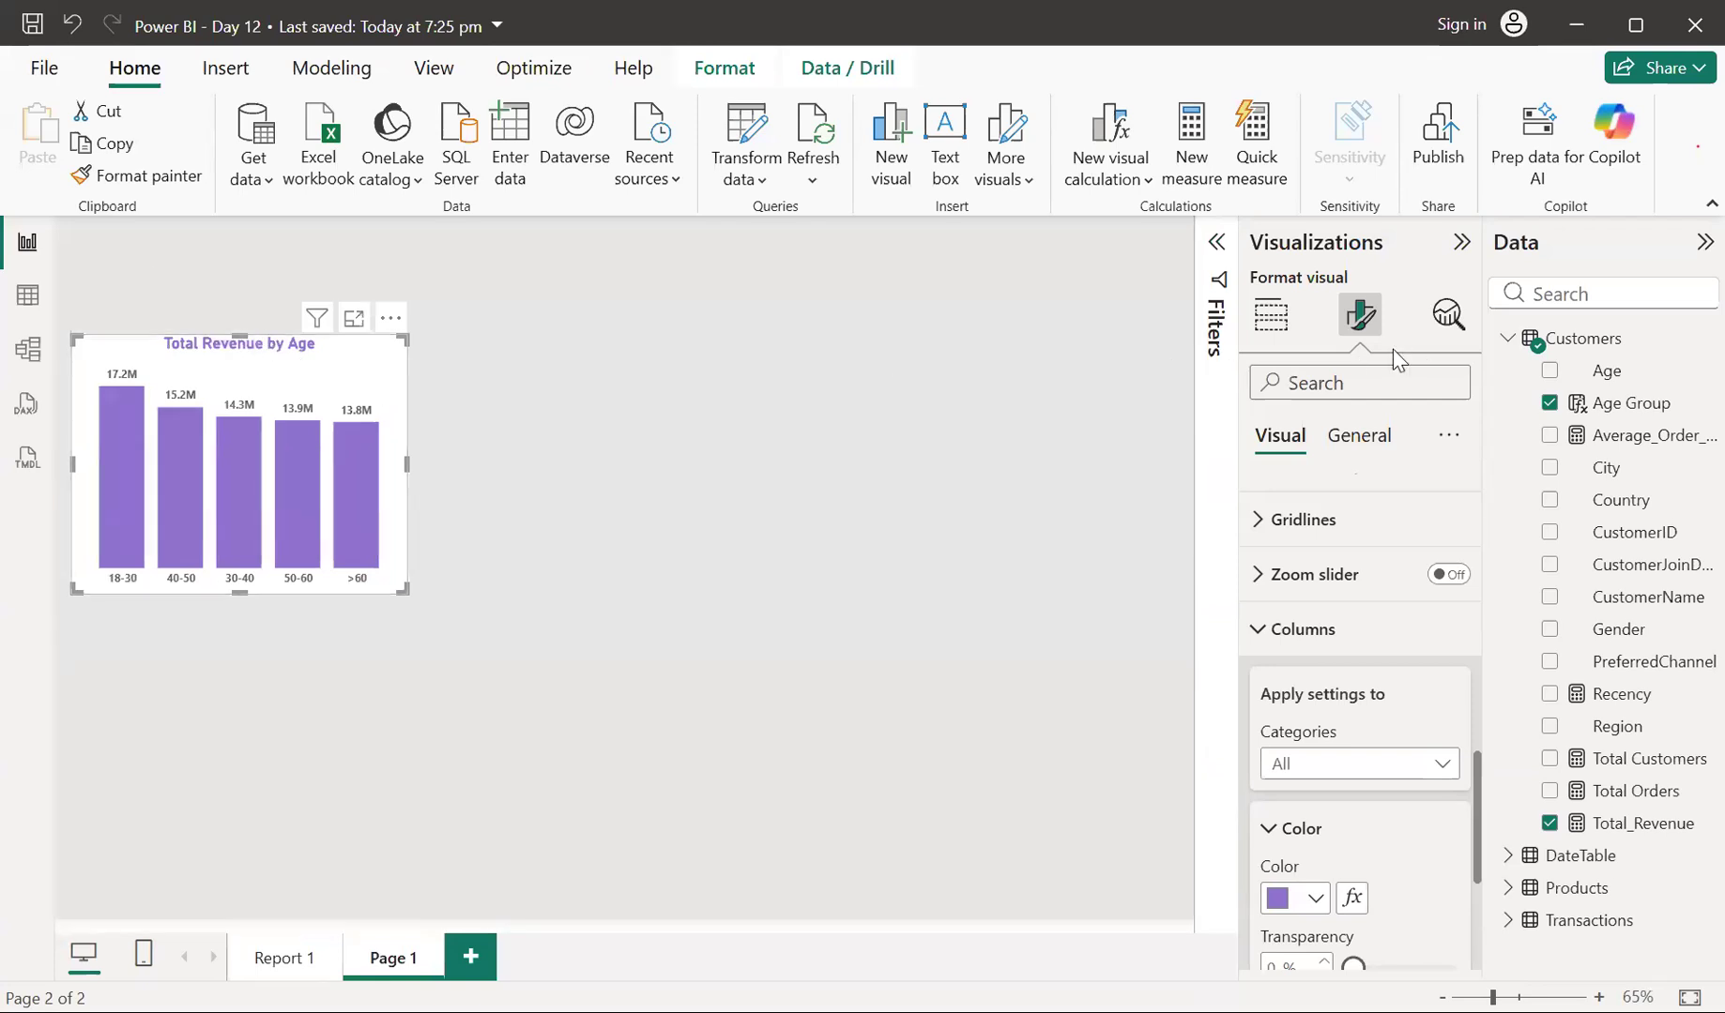
# Set the column chart's background transparency to 100% and turn on its visual border
pyautogui.click(1256, 587)
pyautogui.click(1255, 586)
pyautogui.click(1360, 444)
pyautogui.click(1272, 746)
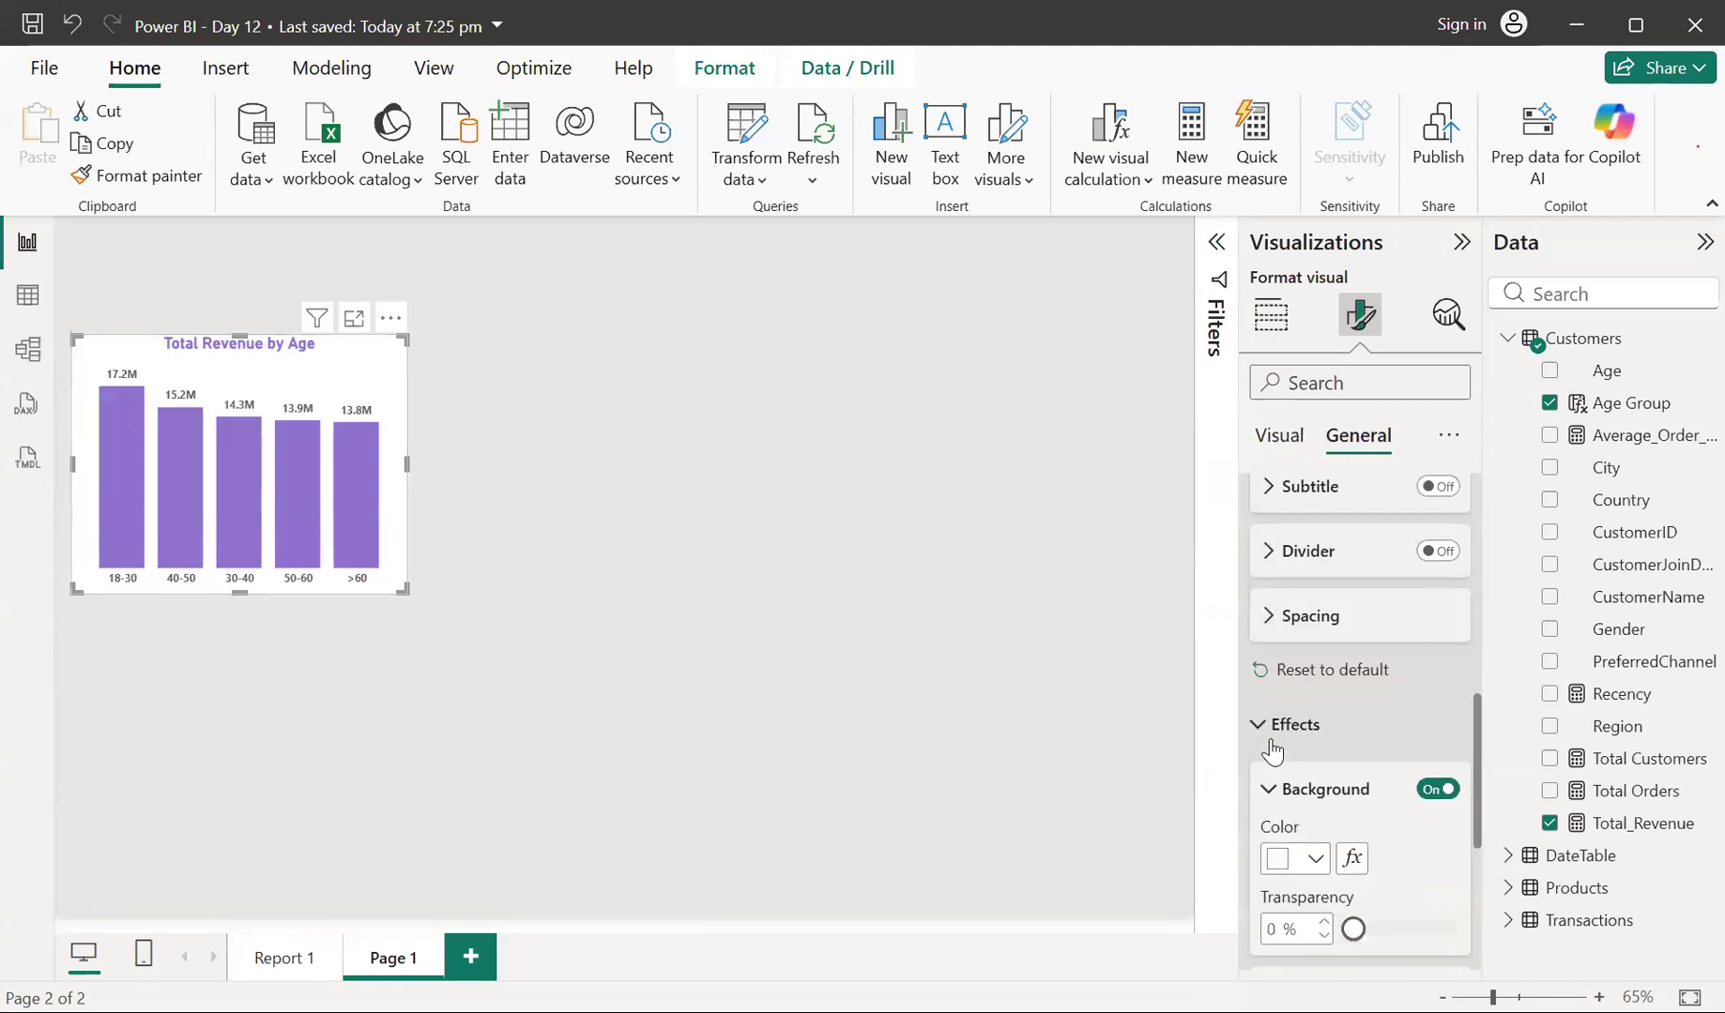
pyautogui.scroll(-2, 1342, 838)
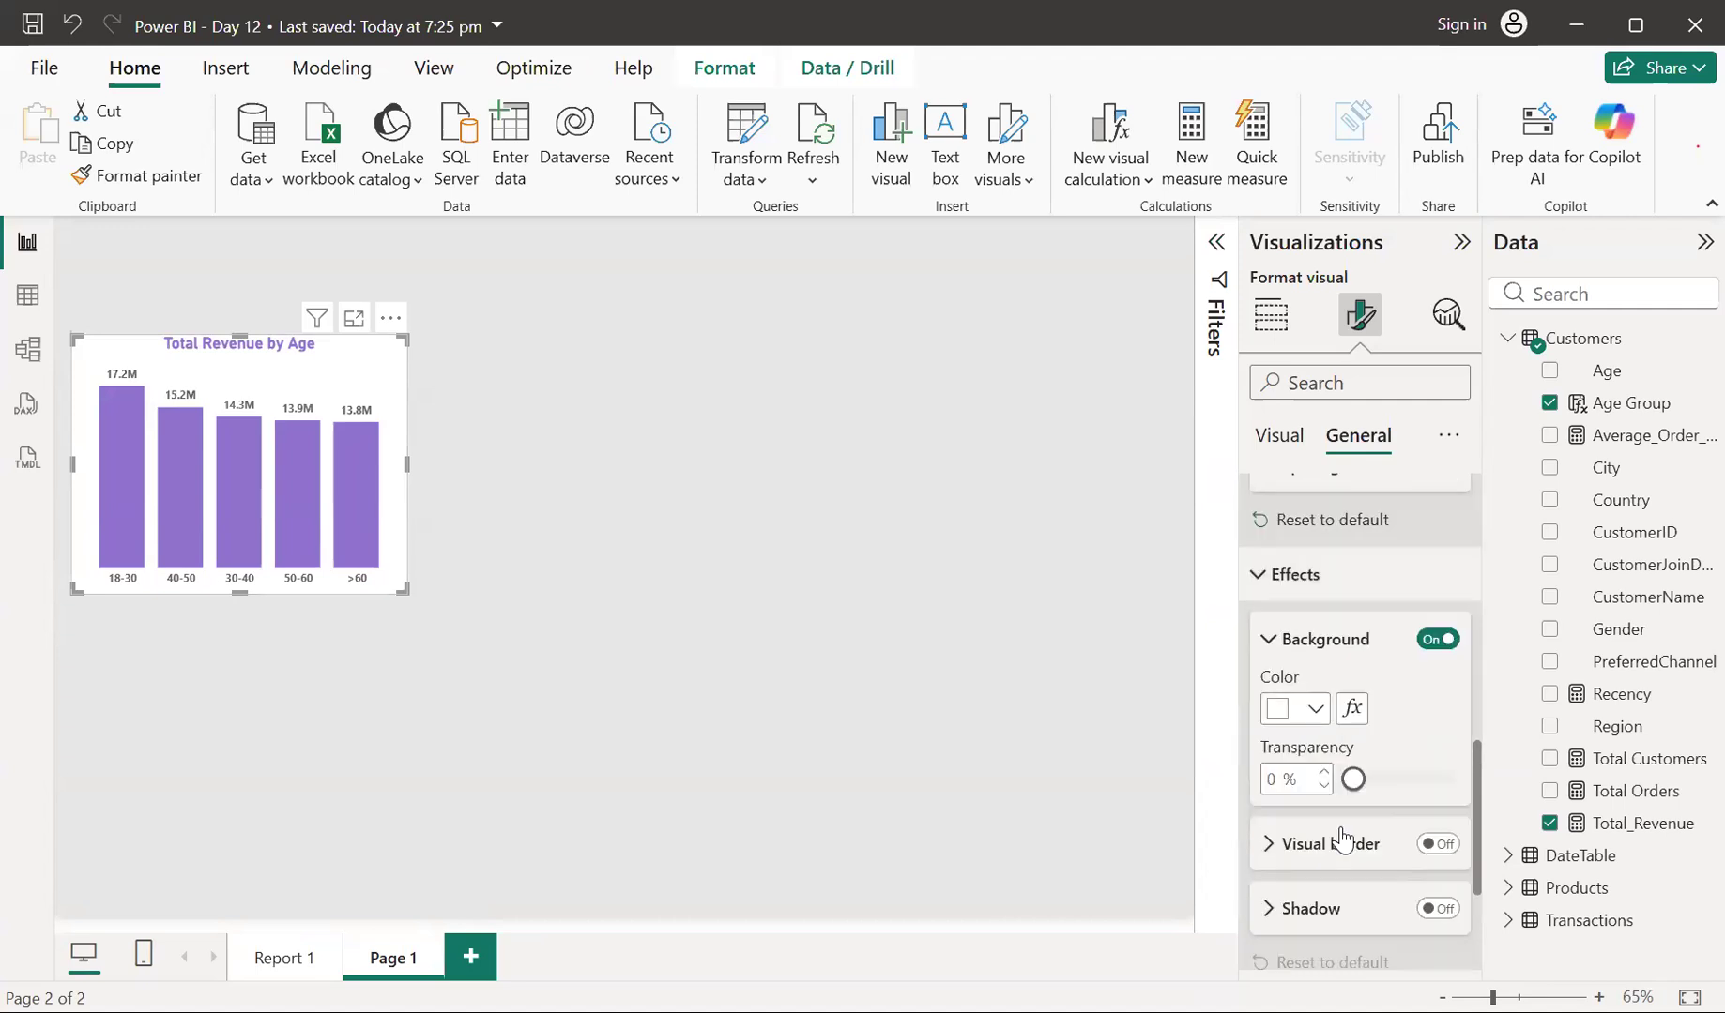
pyautogui.moveTo(1413, 786); pyautogui.dragTo(1453, 778)
pyautogui.click(1436, 844)
# Turn on the column chart's shadow and color it light purple
pyautogui.click(1450, 909)
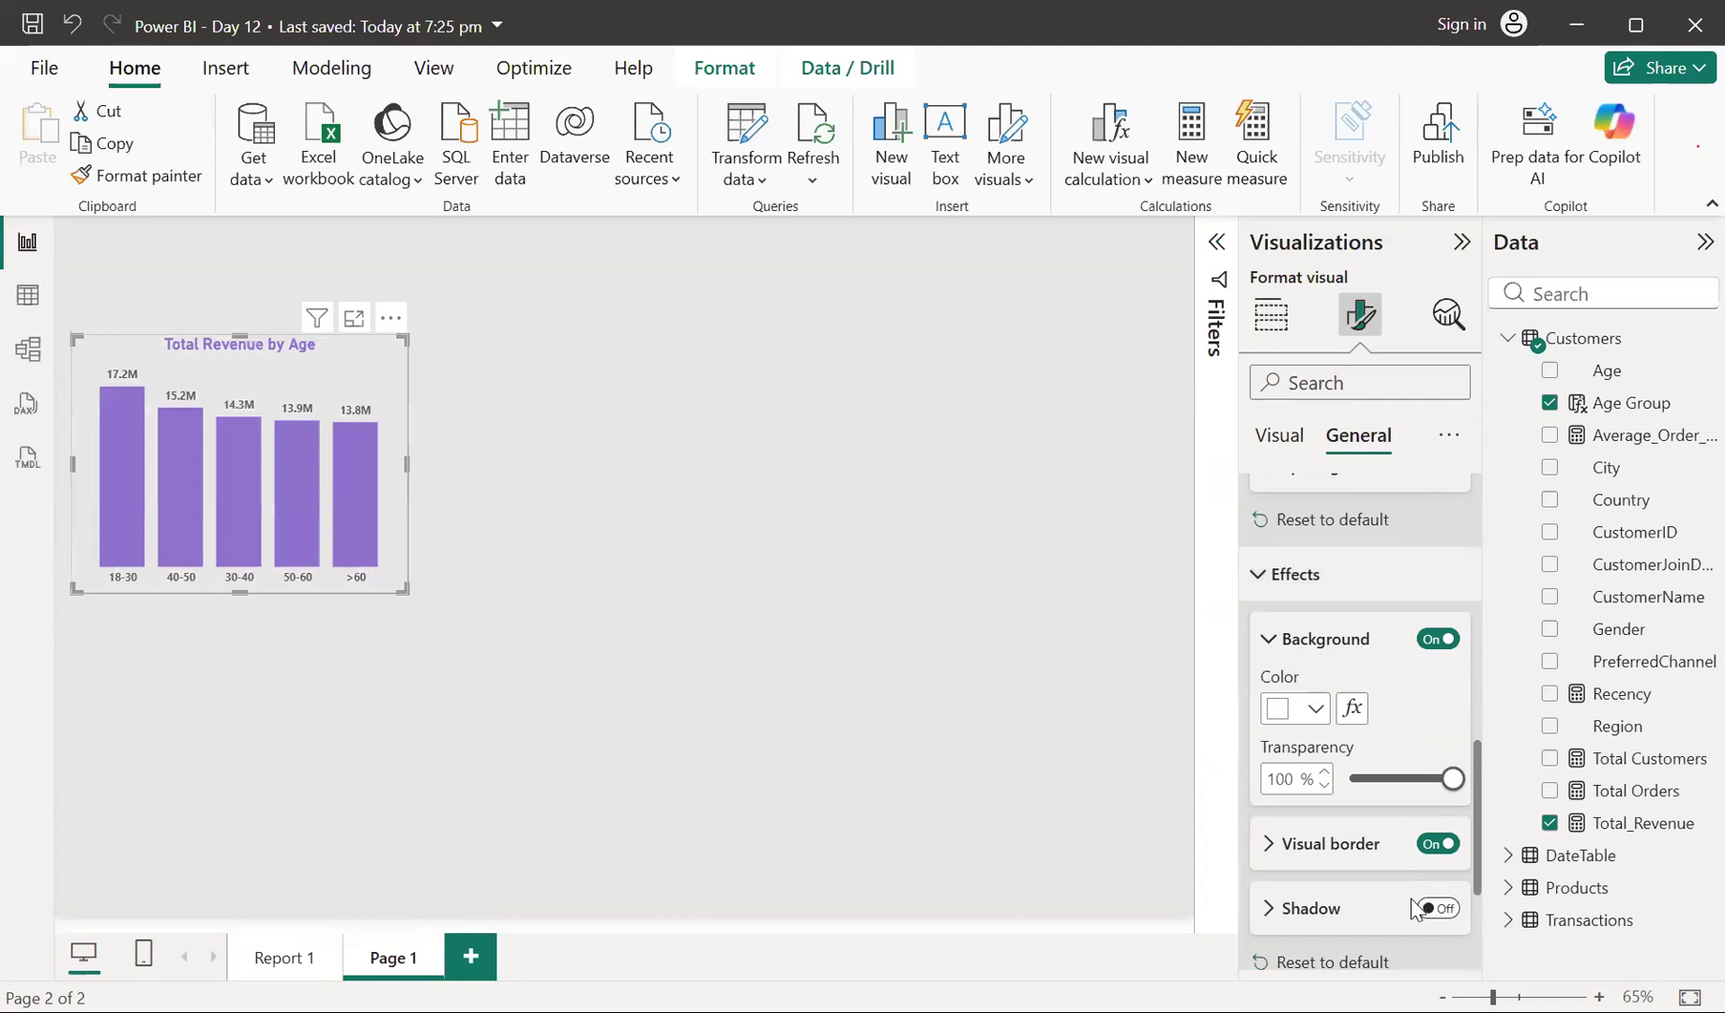
pyautogui.click(1276, 909)
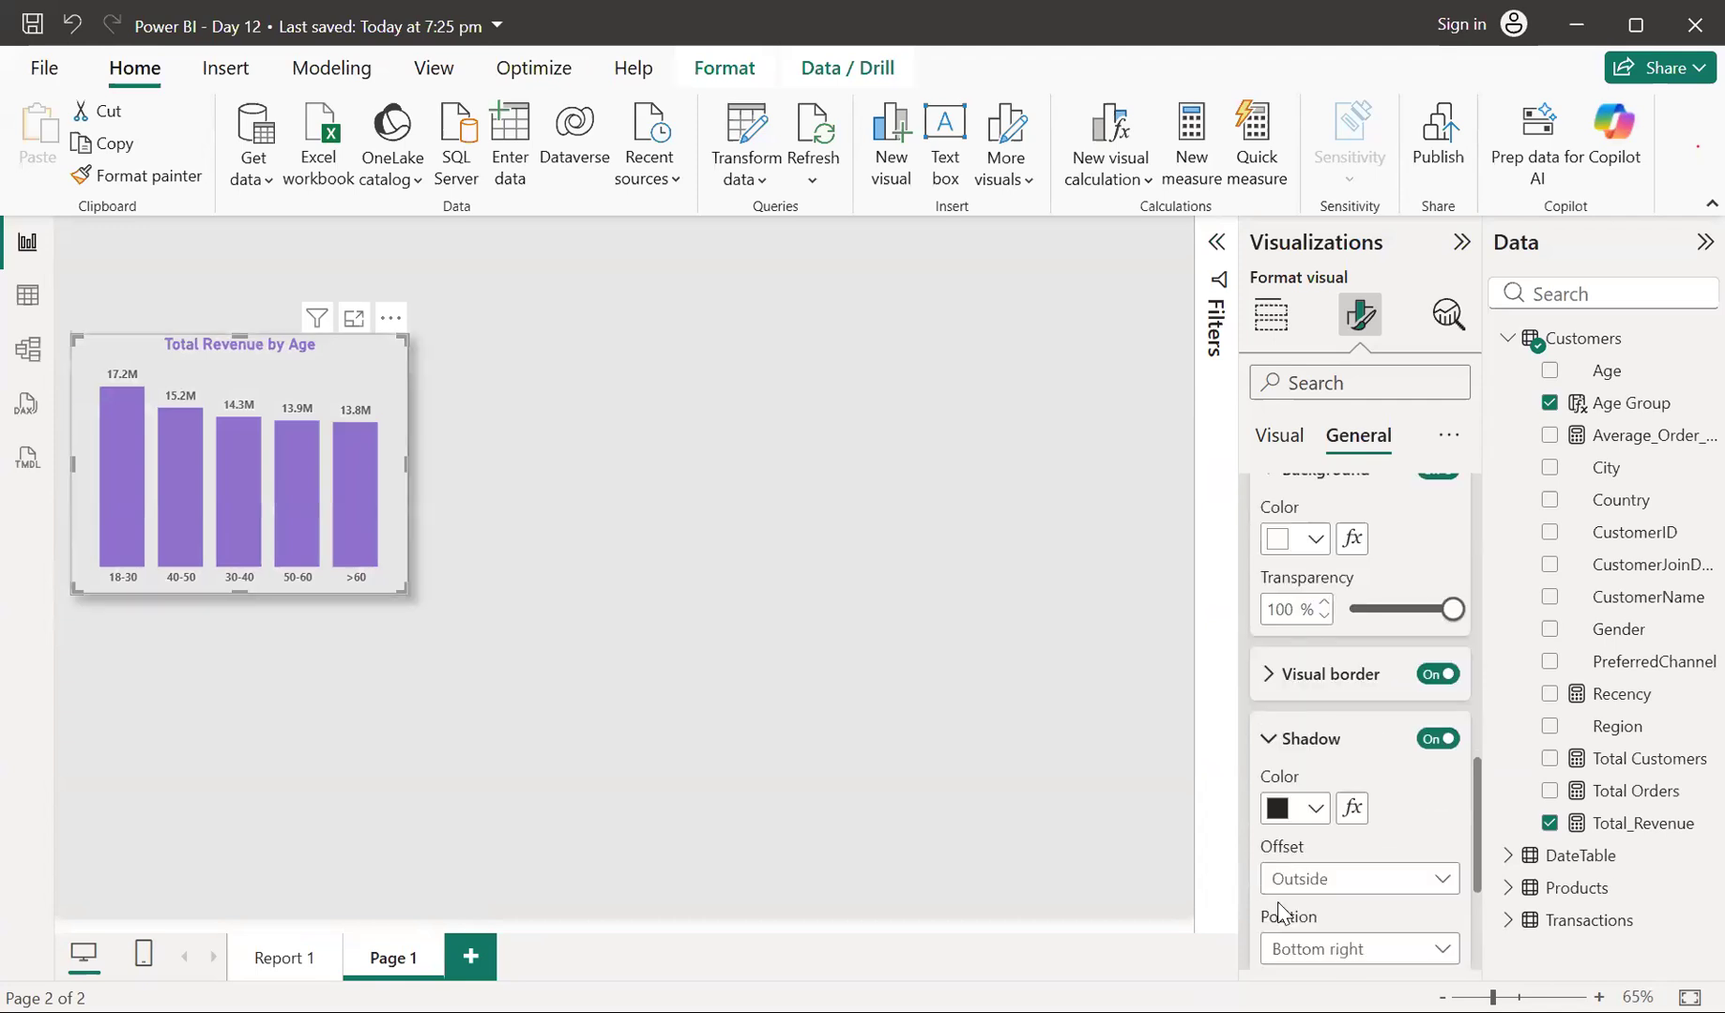
pyautogui.click(1316, 807)
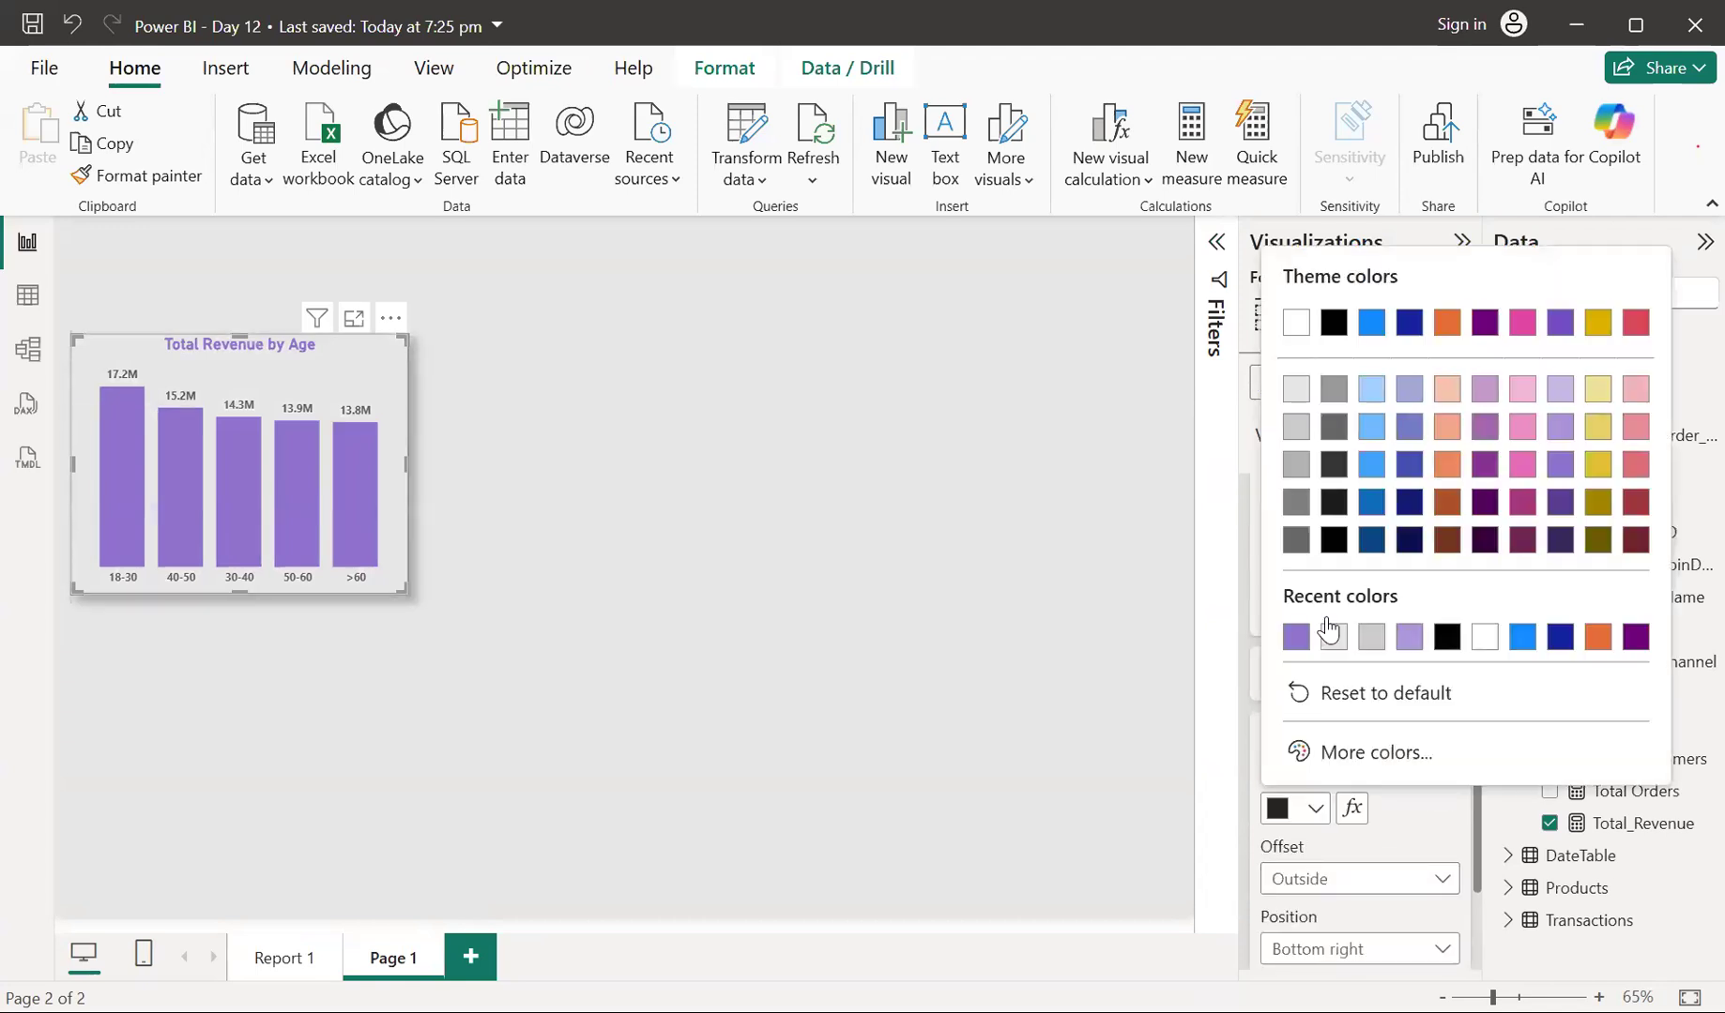
pyautogui.click(1411, 638)
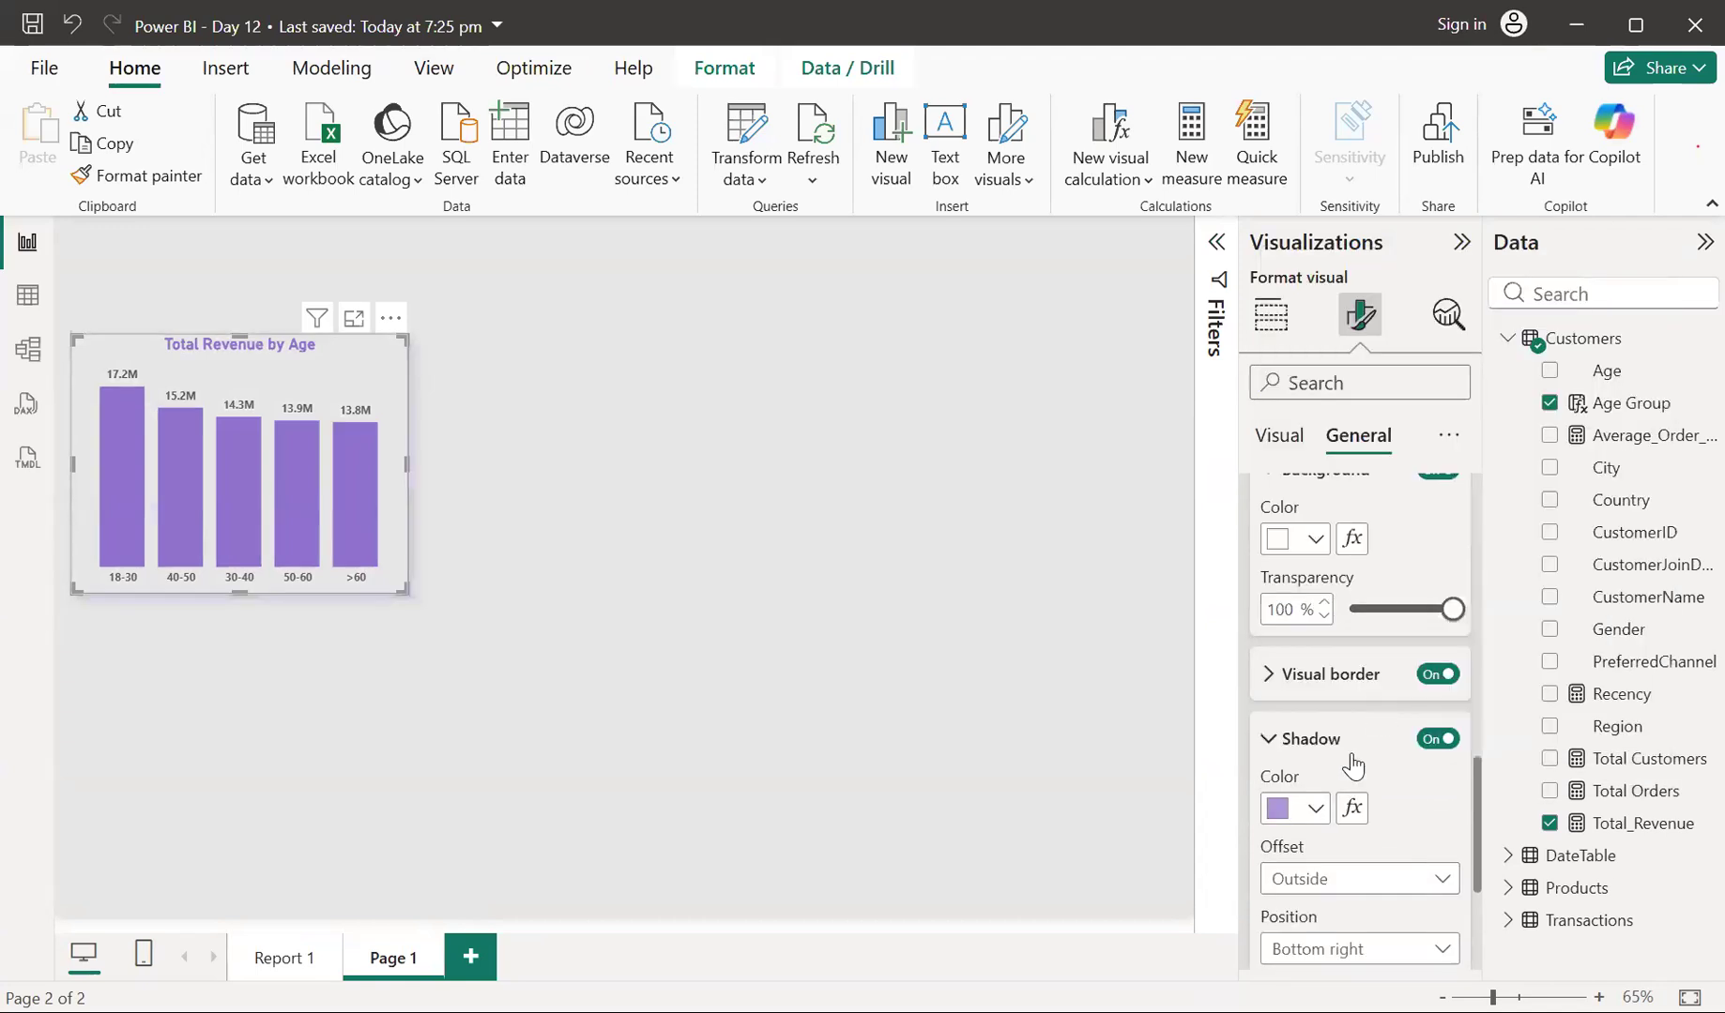
# Color the column chart's visual border light purple and round its corners to 8 px
pyautogui.click(1265, 683)
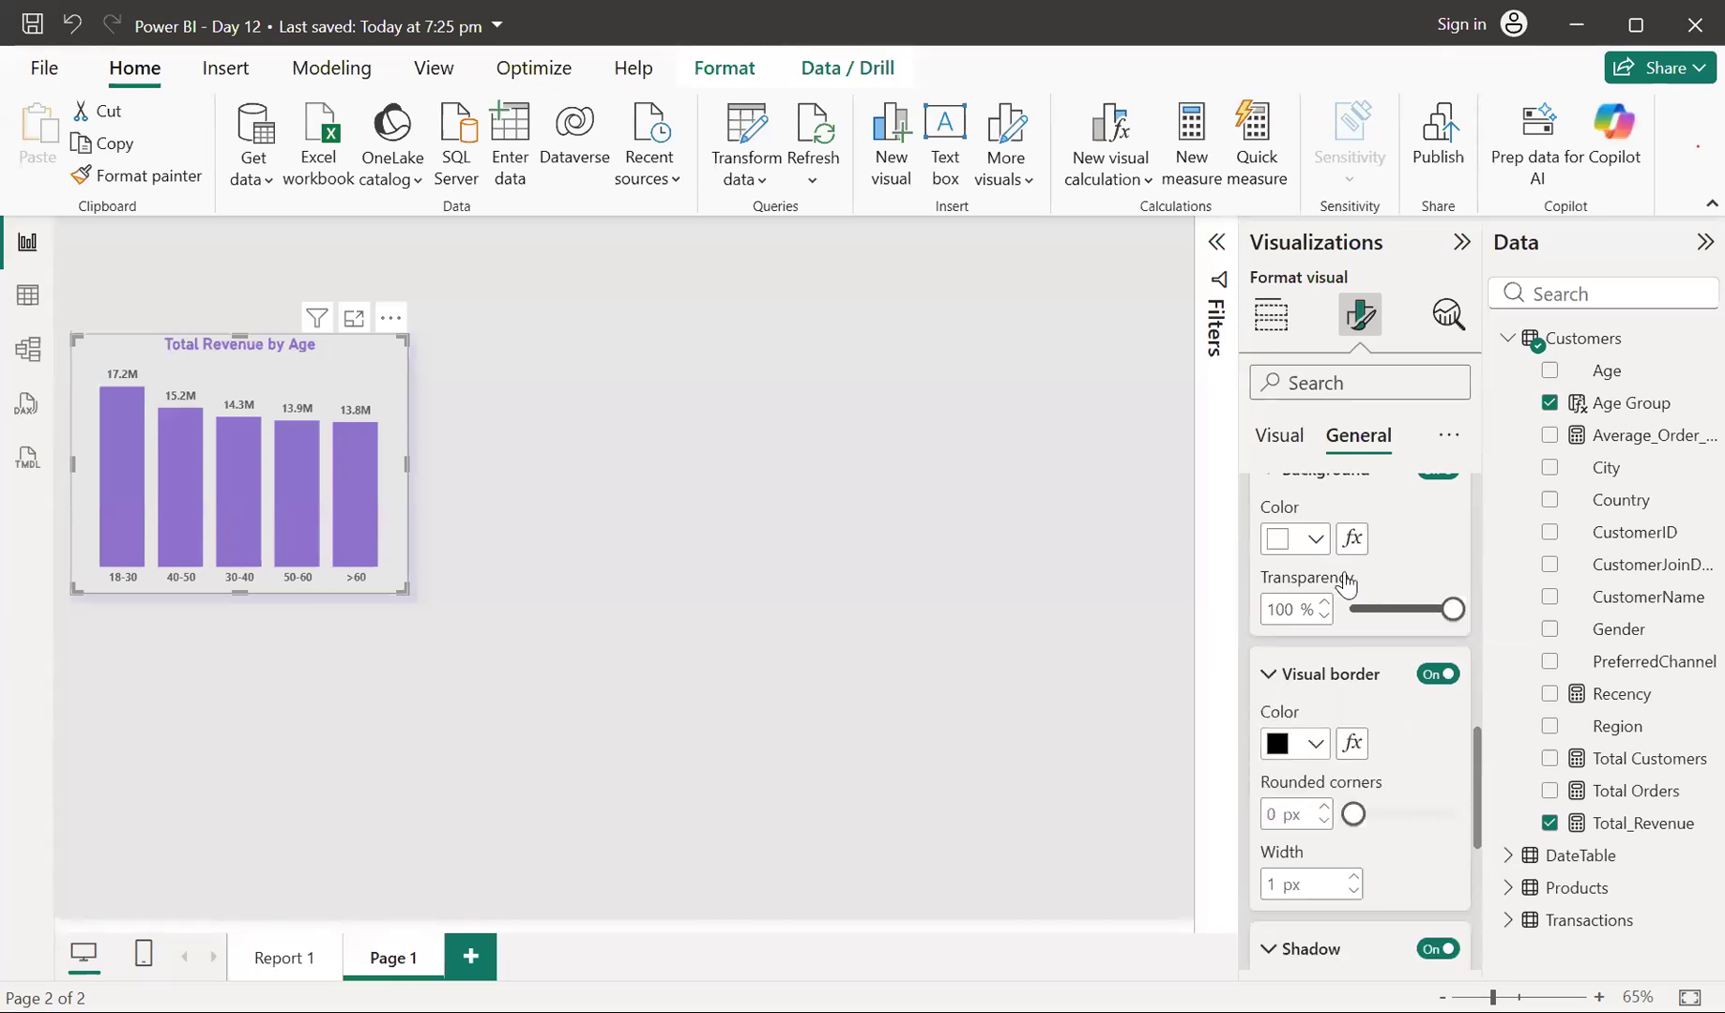
pyautogui.click(1304, 743)
pyautogui.click(1299, 567)
pyautogui.moveTo(1351, 813); pyautogui.dragTo(1380, 821)
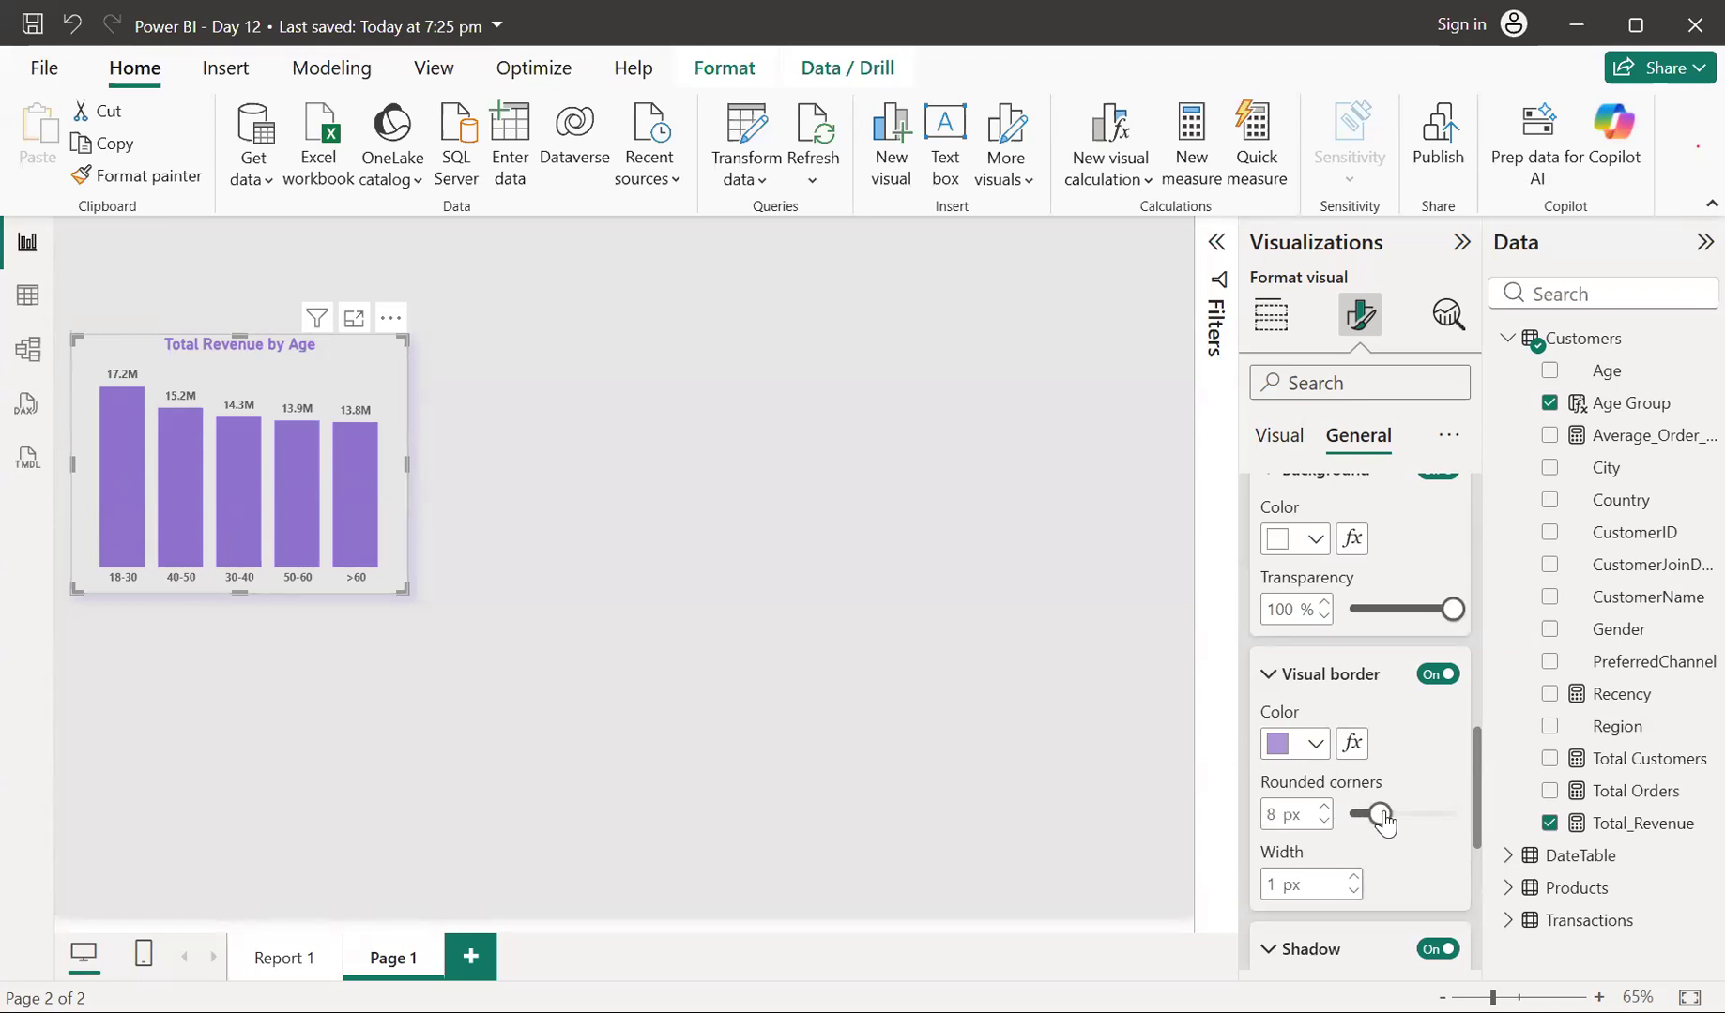
pyautogui.click(735, 593)
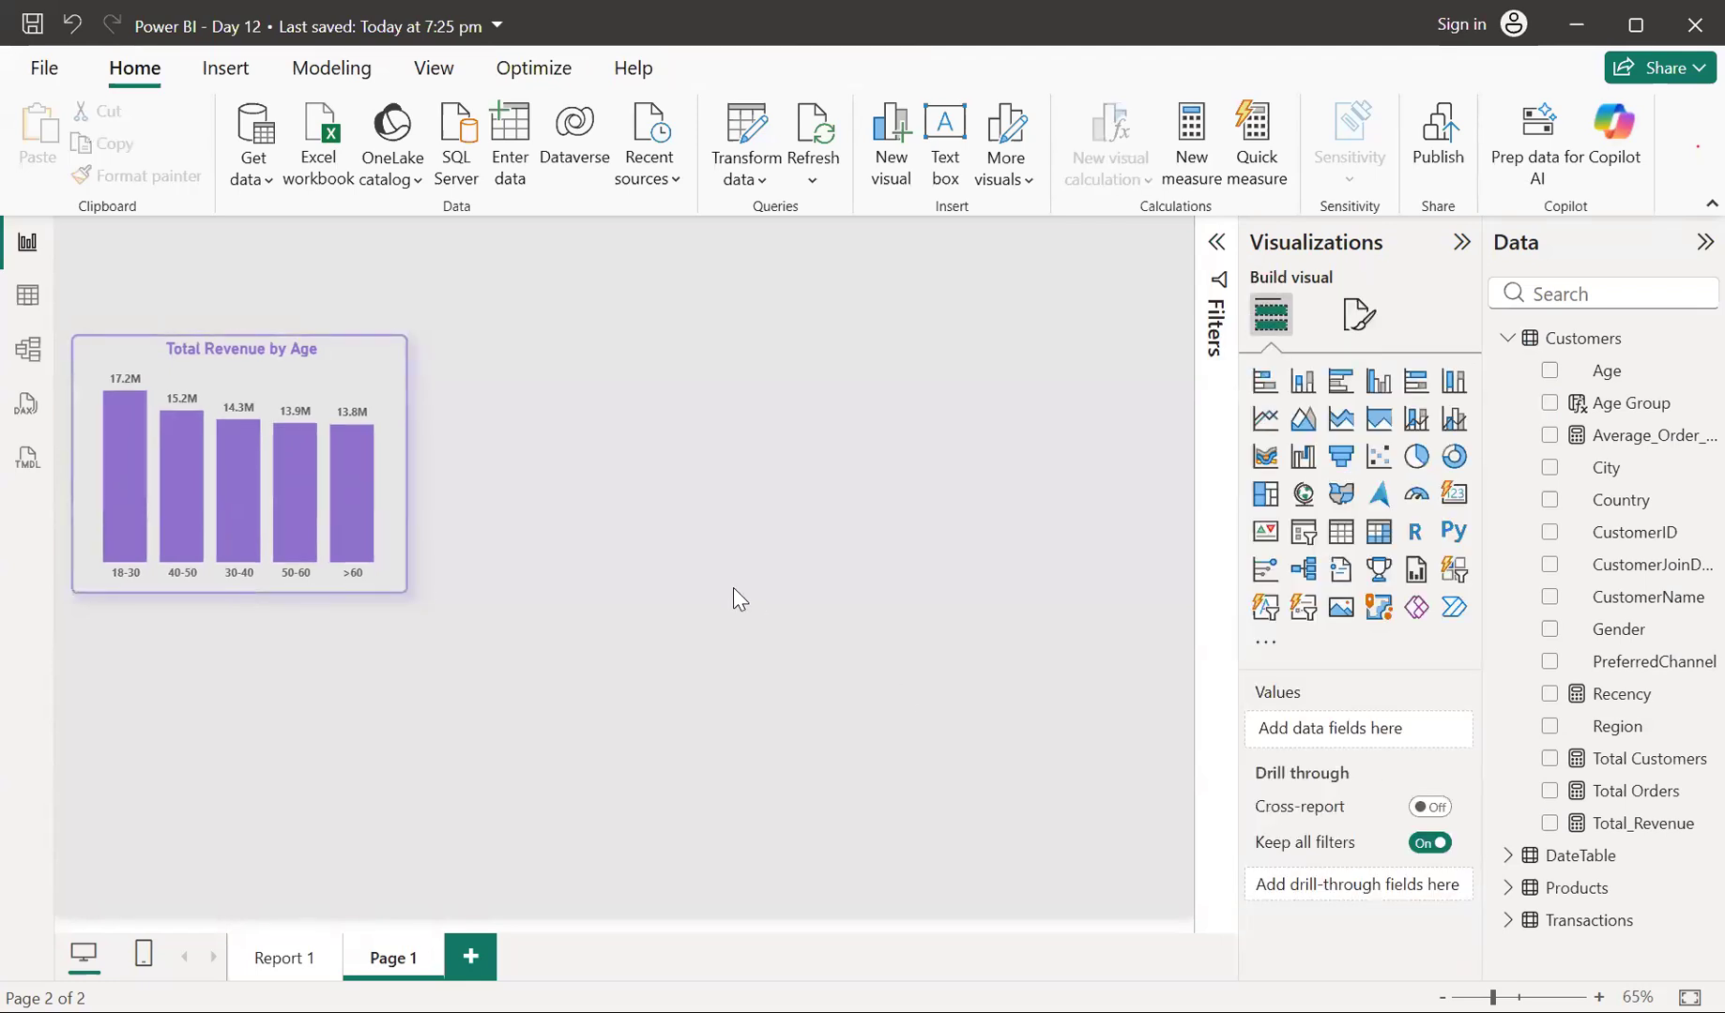
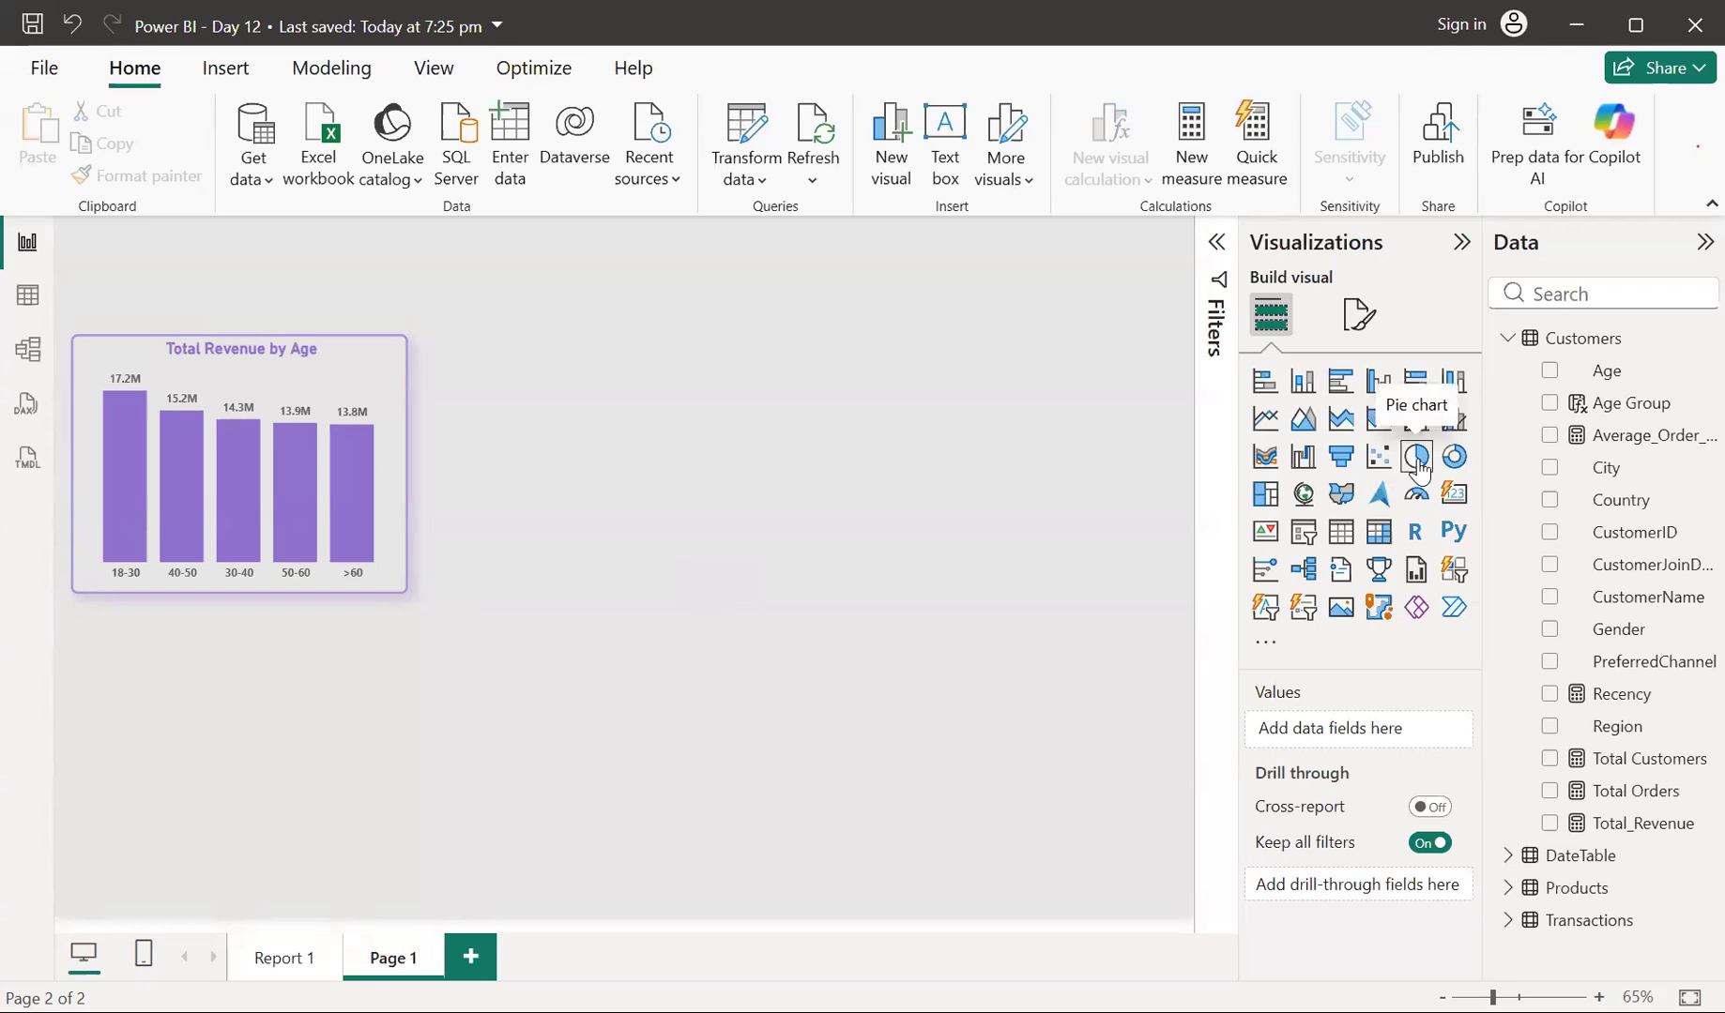
# Insert a pie chart below the column chart, widen it slightly and stretch it down close to the page's lower edge
pyautogui.click(1419, 469)
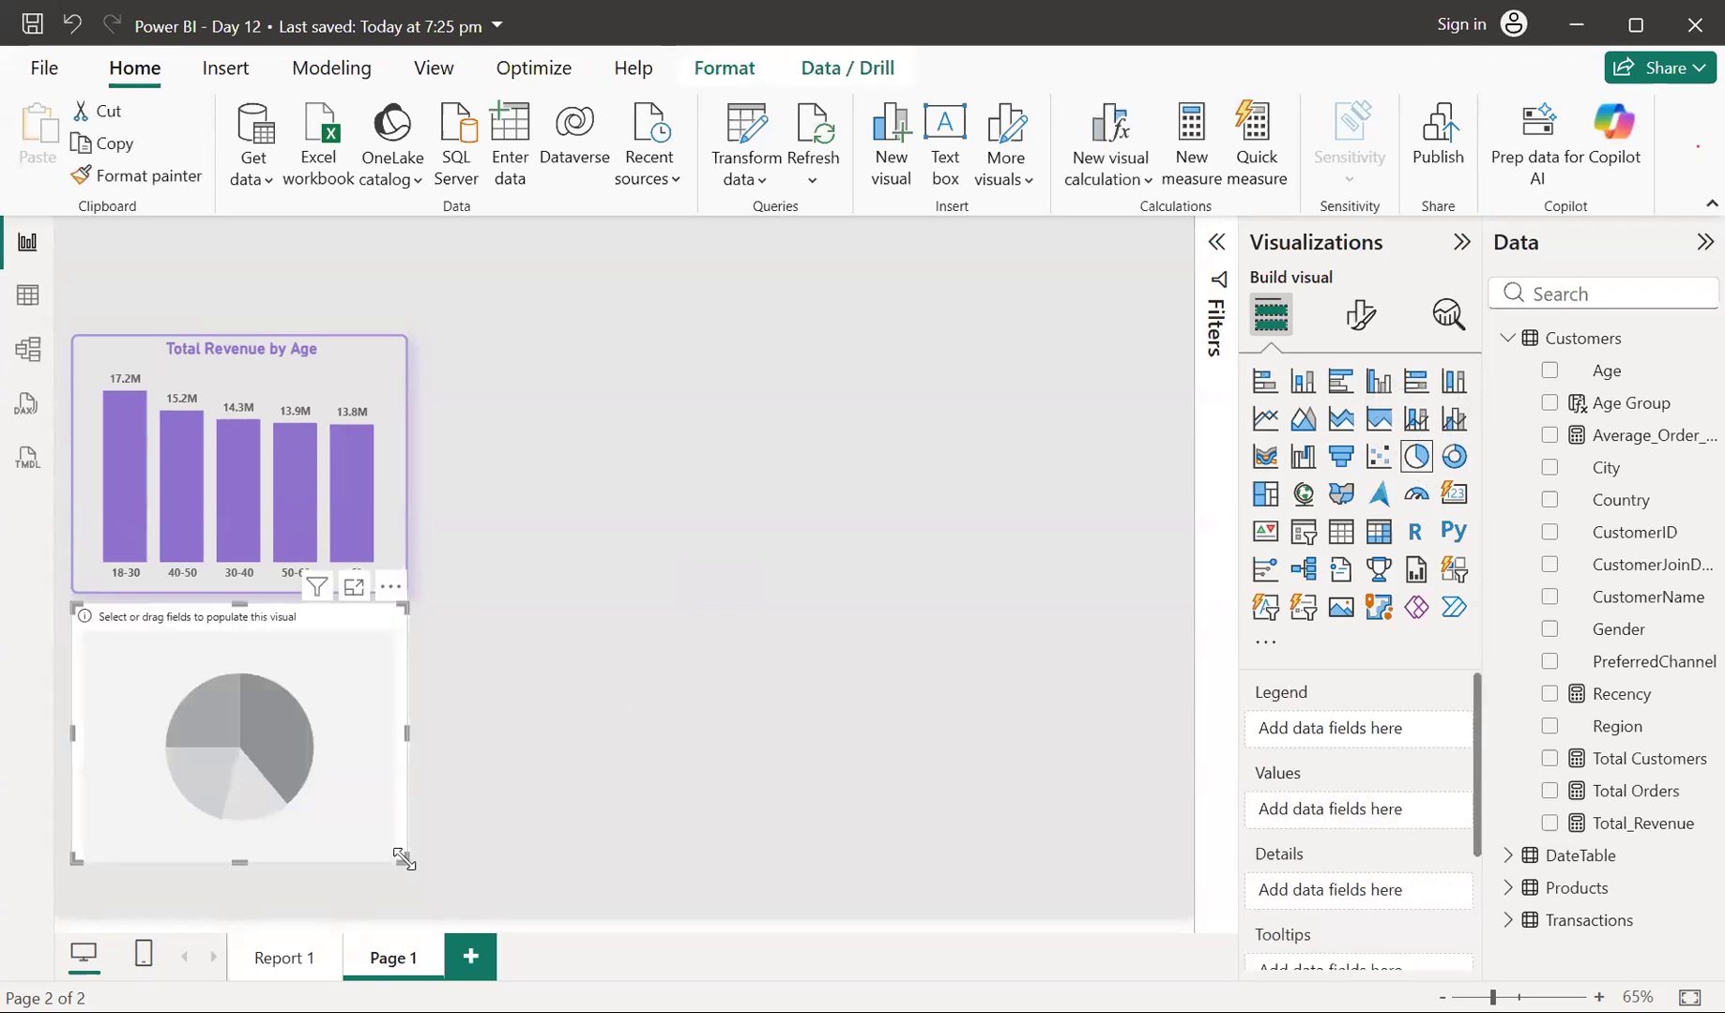
pyautogui.moveTo(404, 859); pyautogui.dragTo(419, 884)
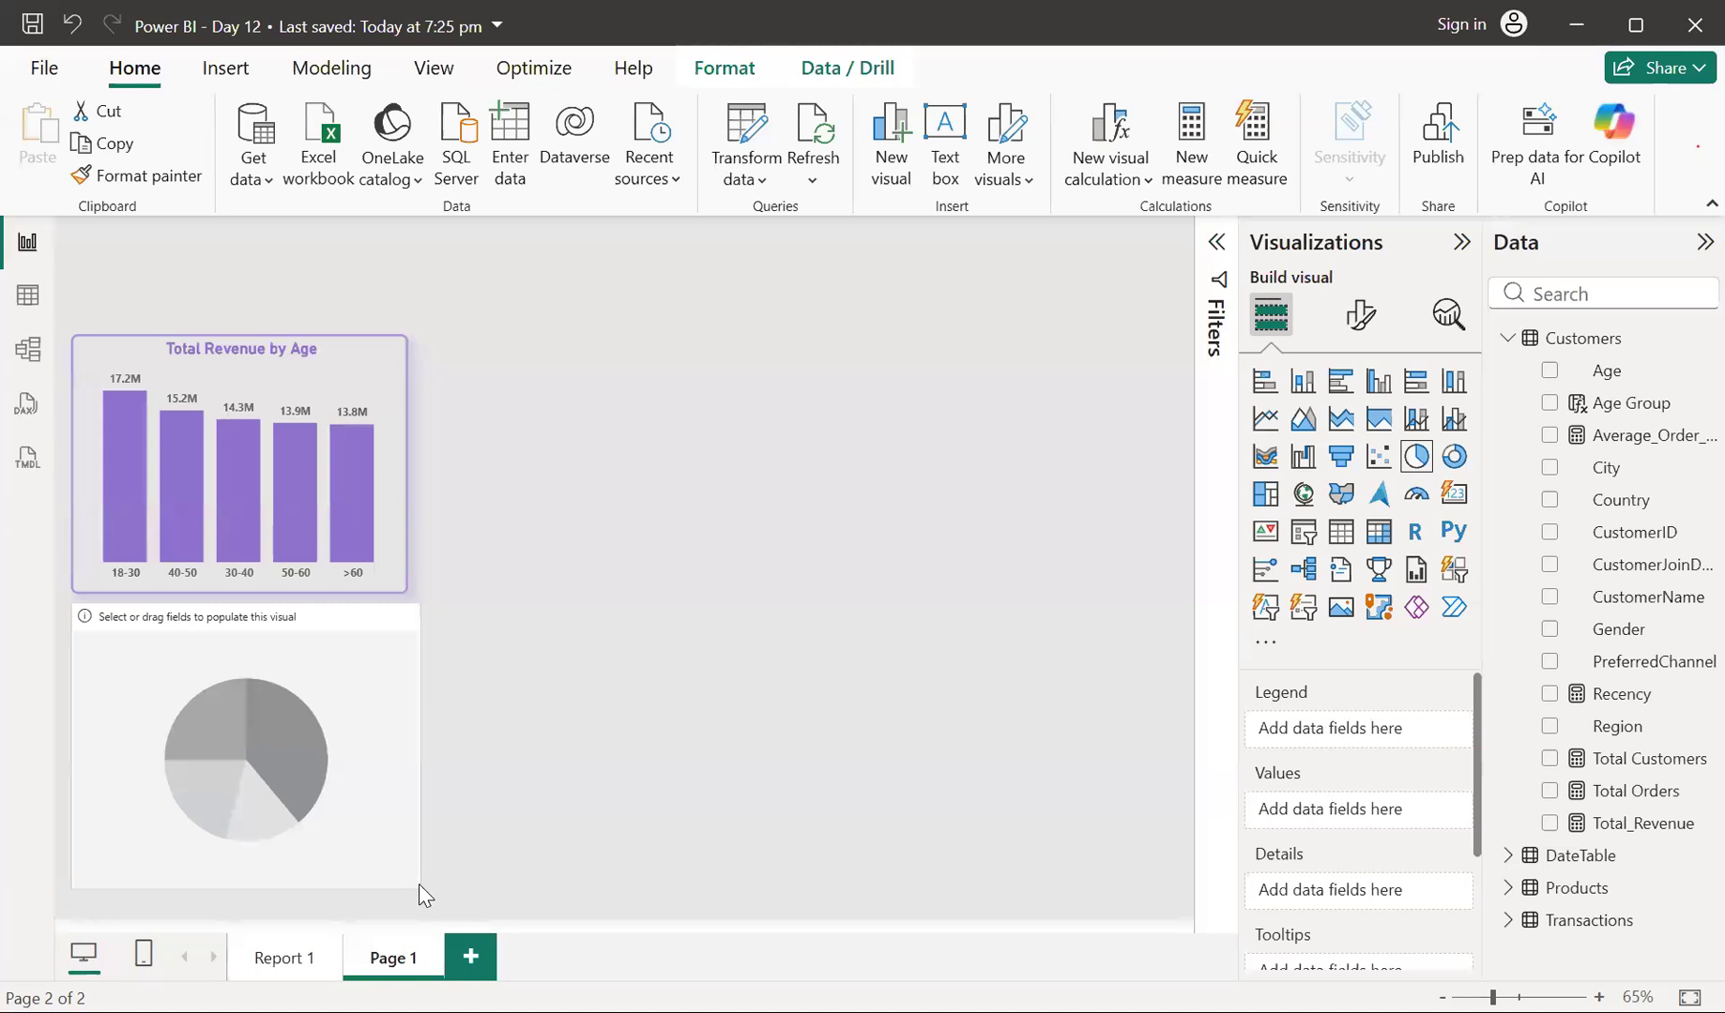
pyautogui.click(391, 372)
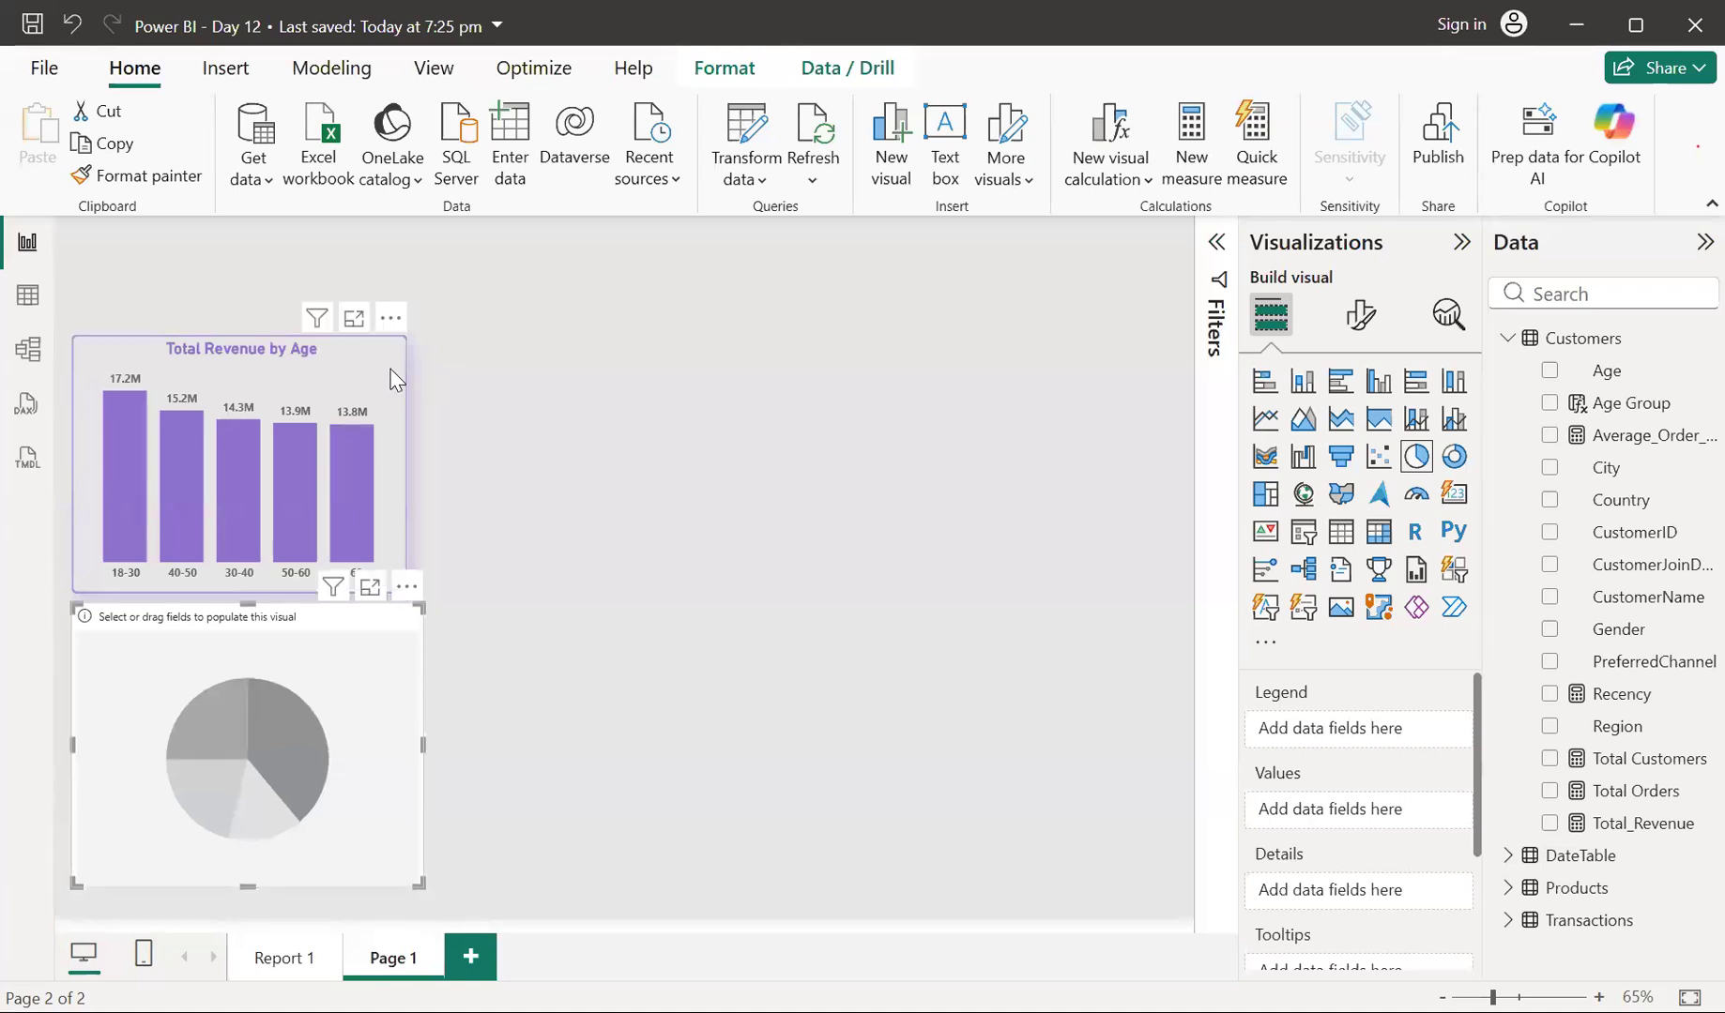
pyautogui.click(252, 624)
pyautogui.moveTo(252, 624); pyautogui.dragTo(252, 636)
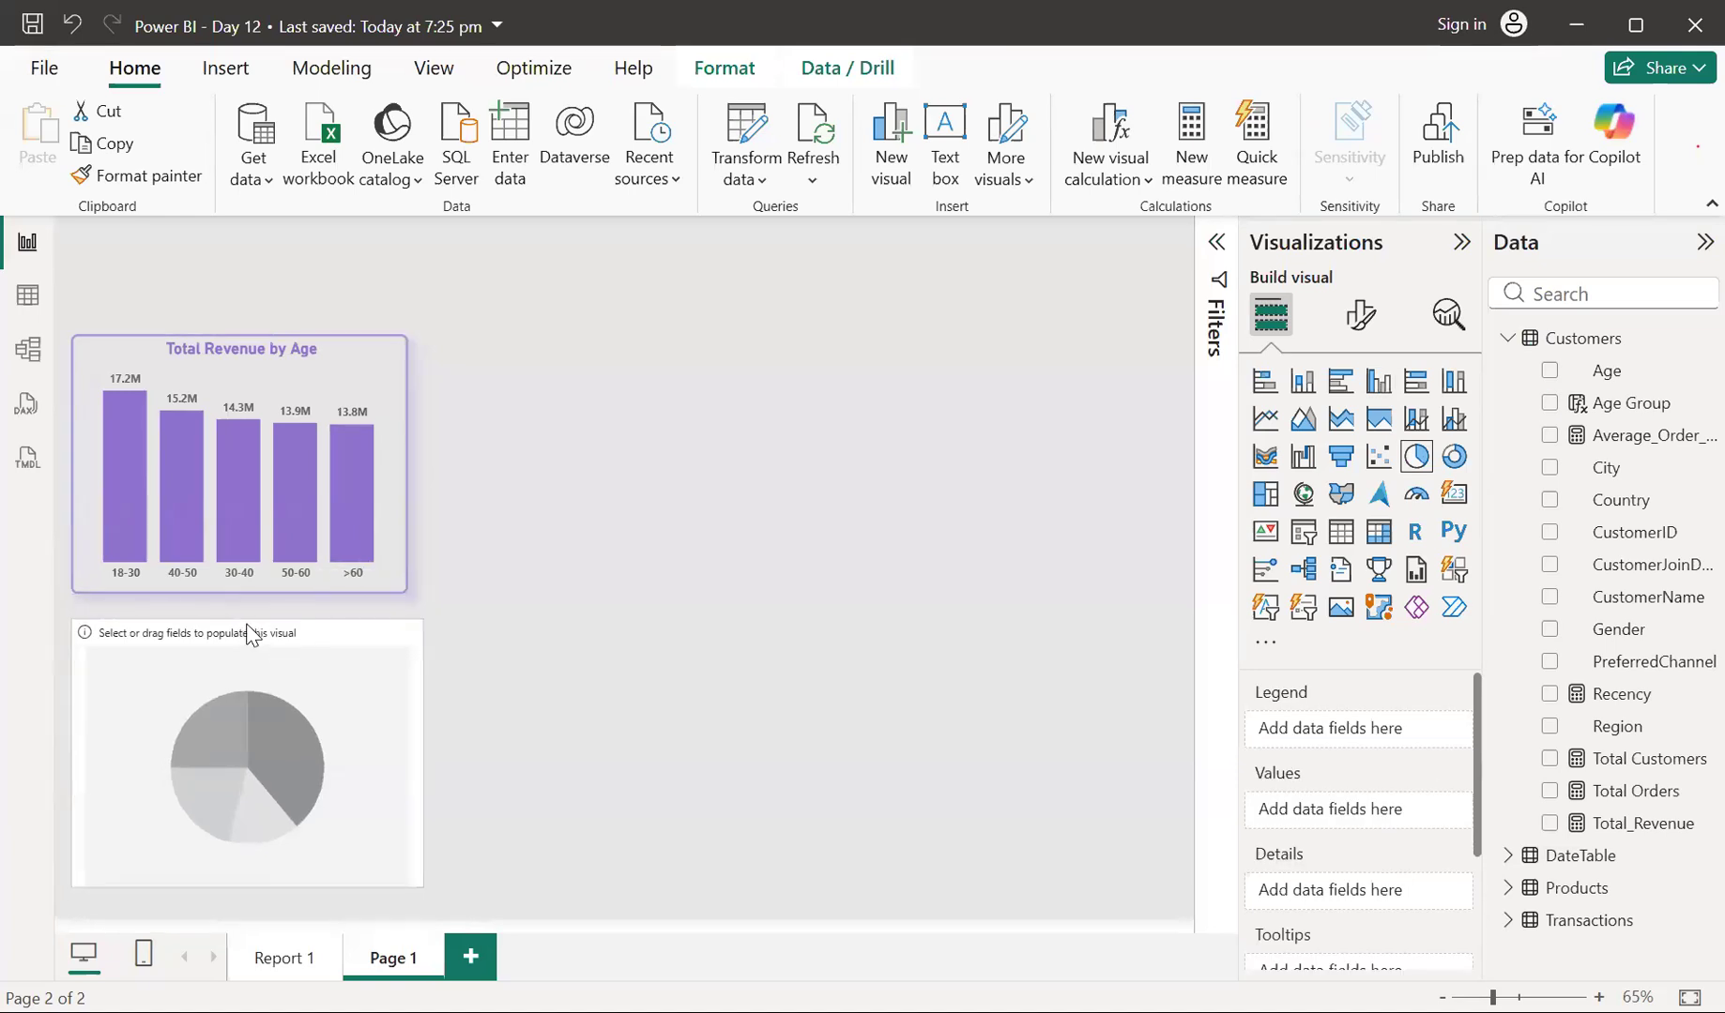
pyautogui.moveTo(238, 882); pyautogui.dragTo(246, 912)
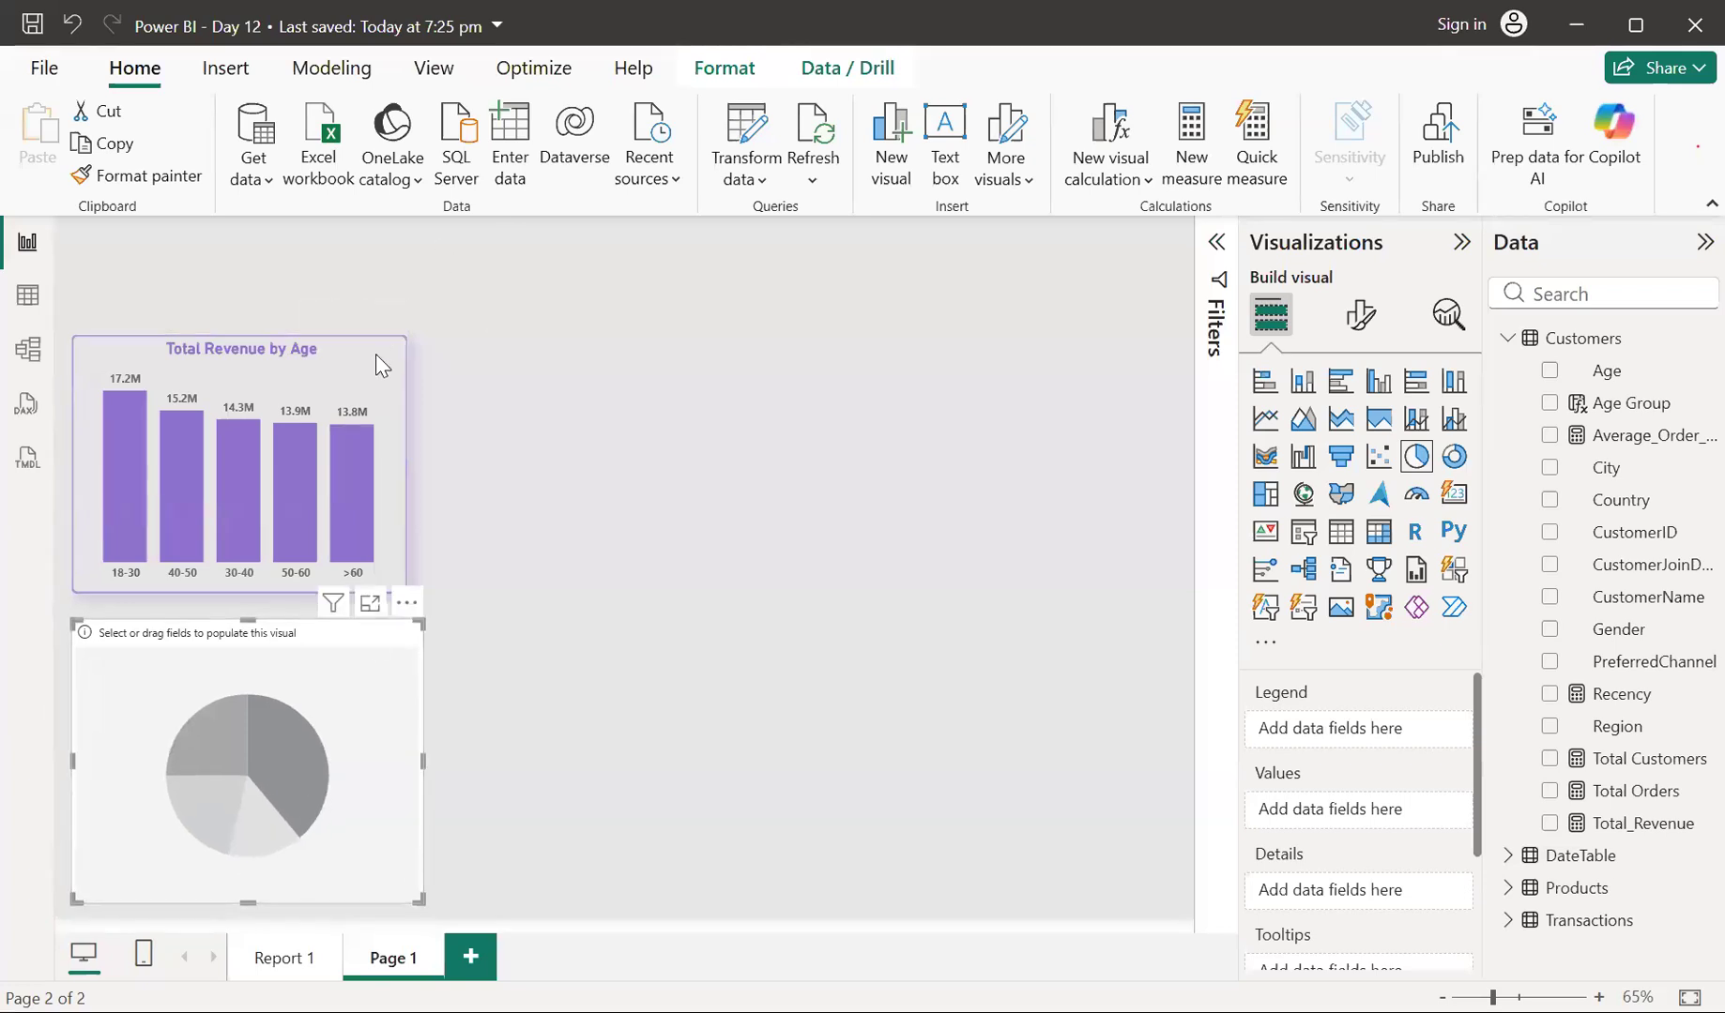
# Enlarge the column chart to match the pie chart's width and extend it down to the pie chart's upper edge
pyautogui.click(399, 444)
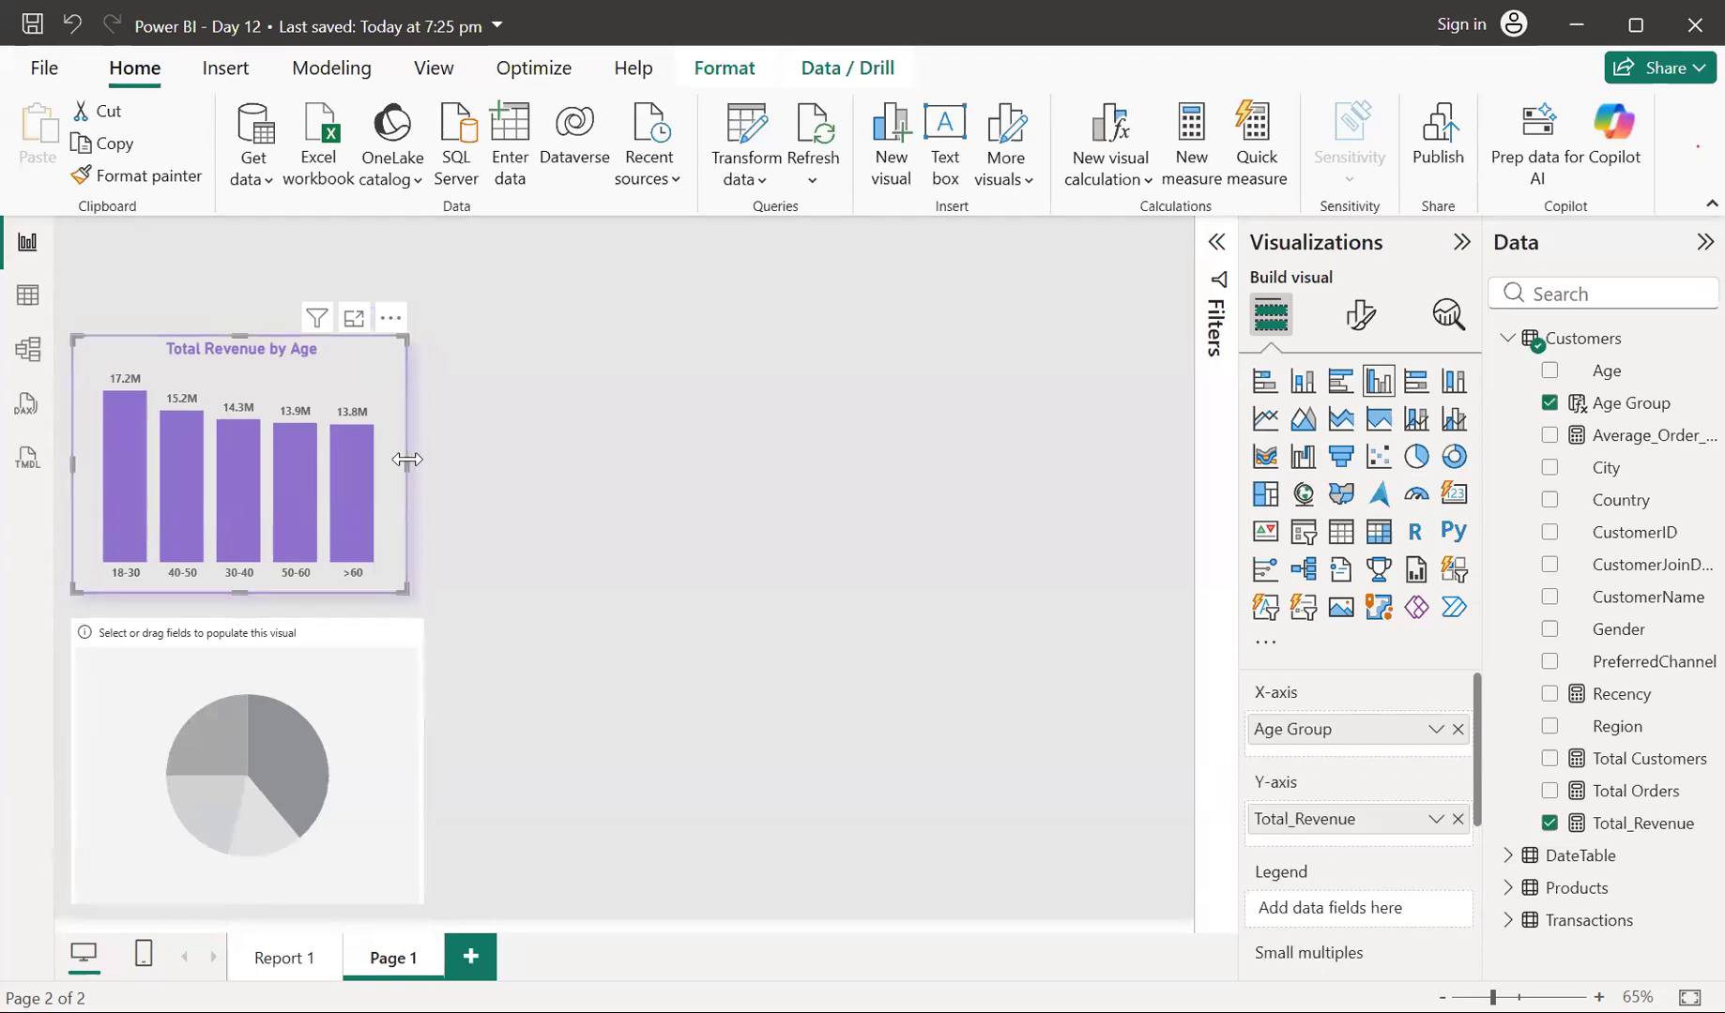
pyautogui.moveTo(411, 459); pyautogui.dragTo(424, 460)
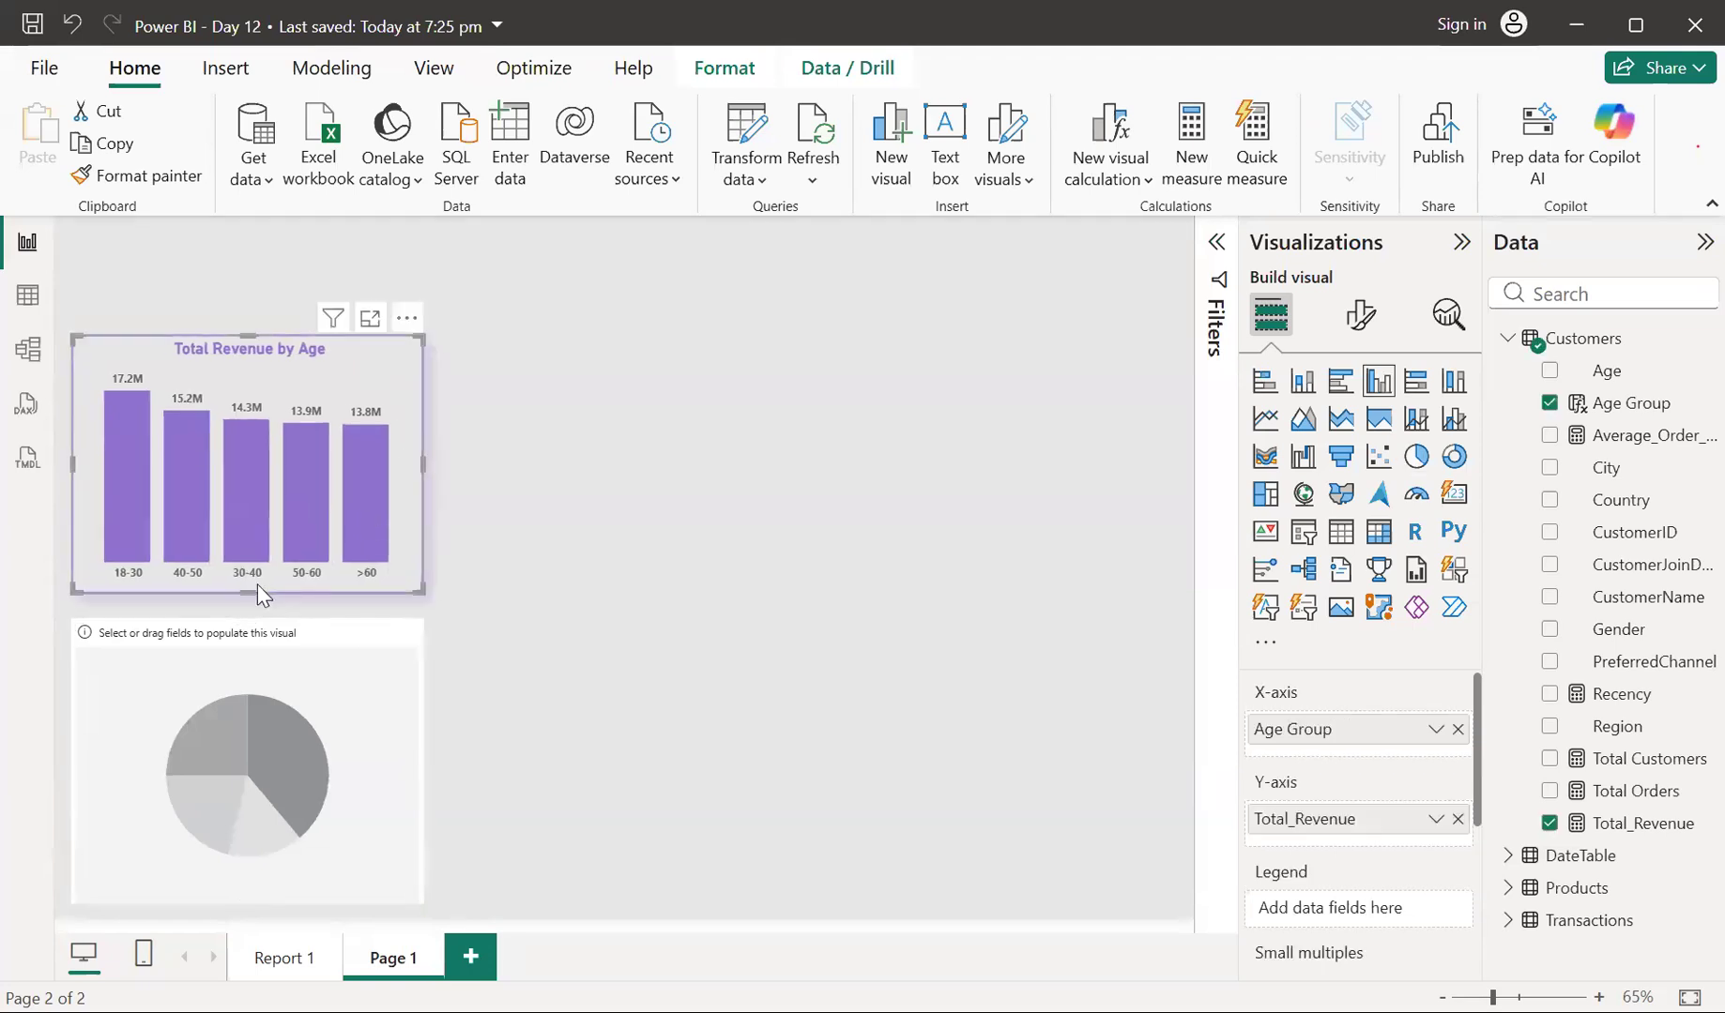
pyautogui.moveTo(247, 589); pyautogui.dragTo(248, 612)
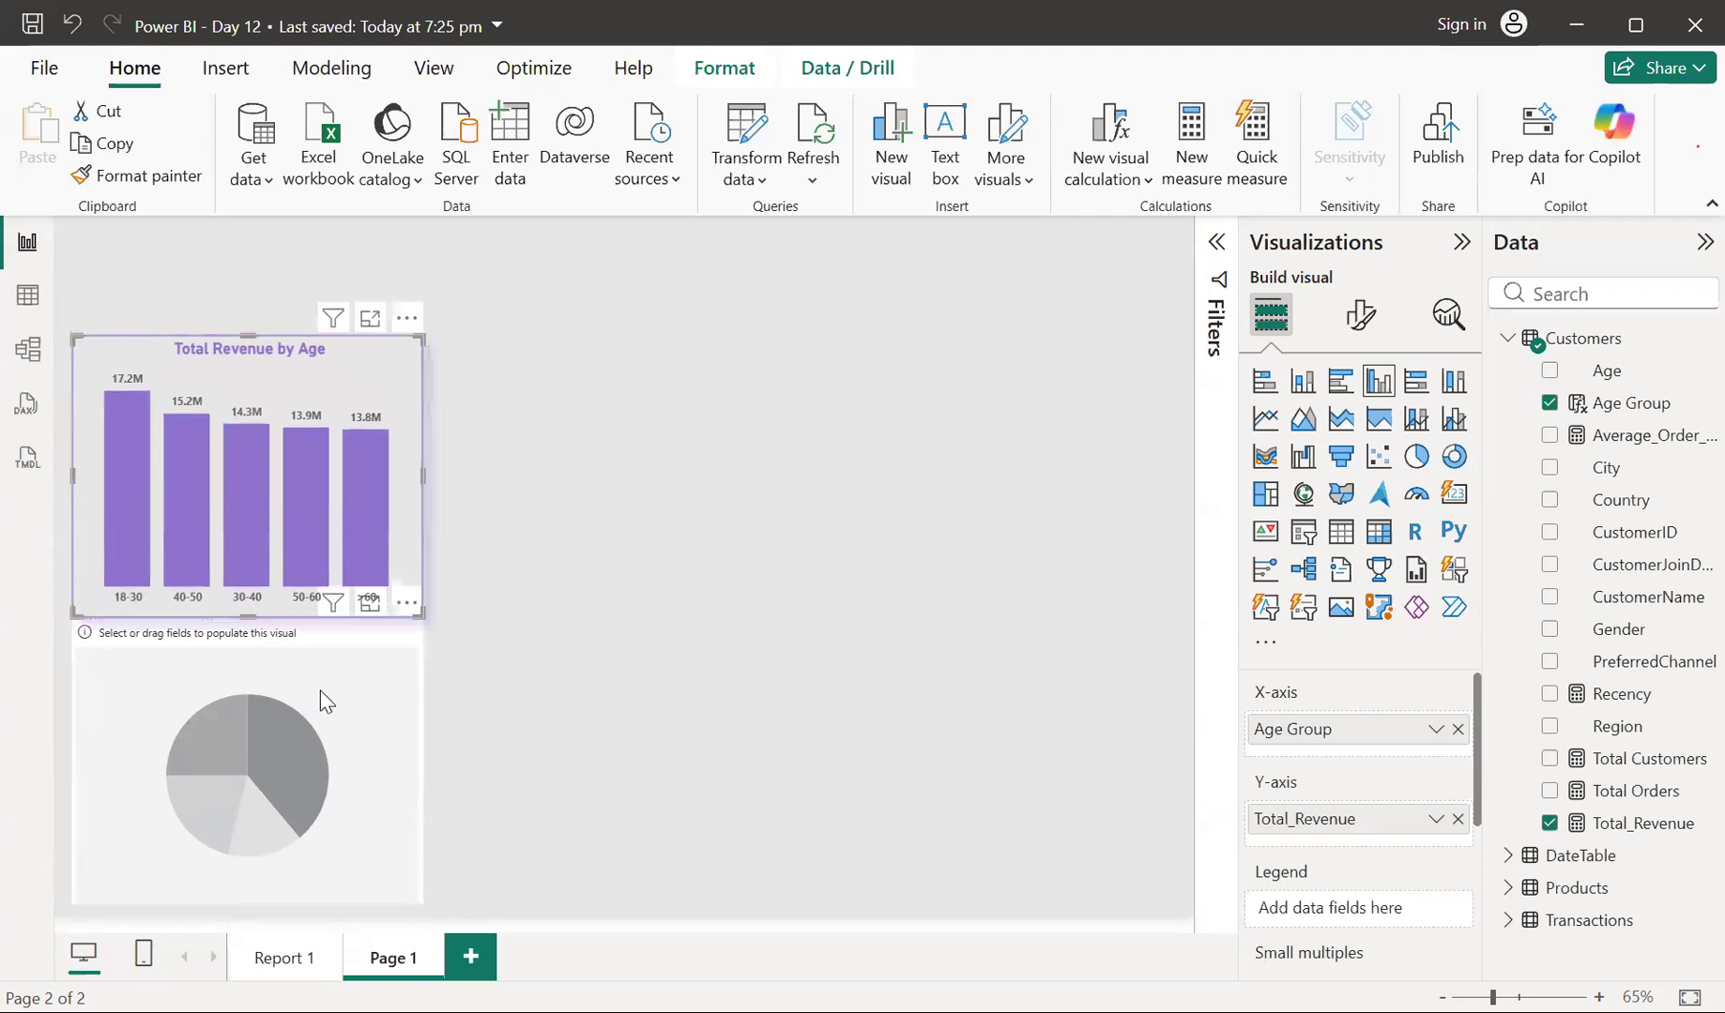
# Fill the pie chart with Gender as the legend and Total_Revenue as the values
pyautogui.click(347, 663)
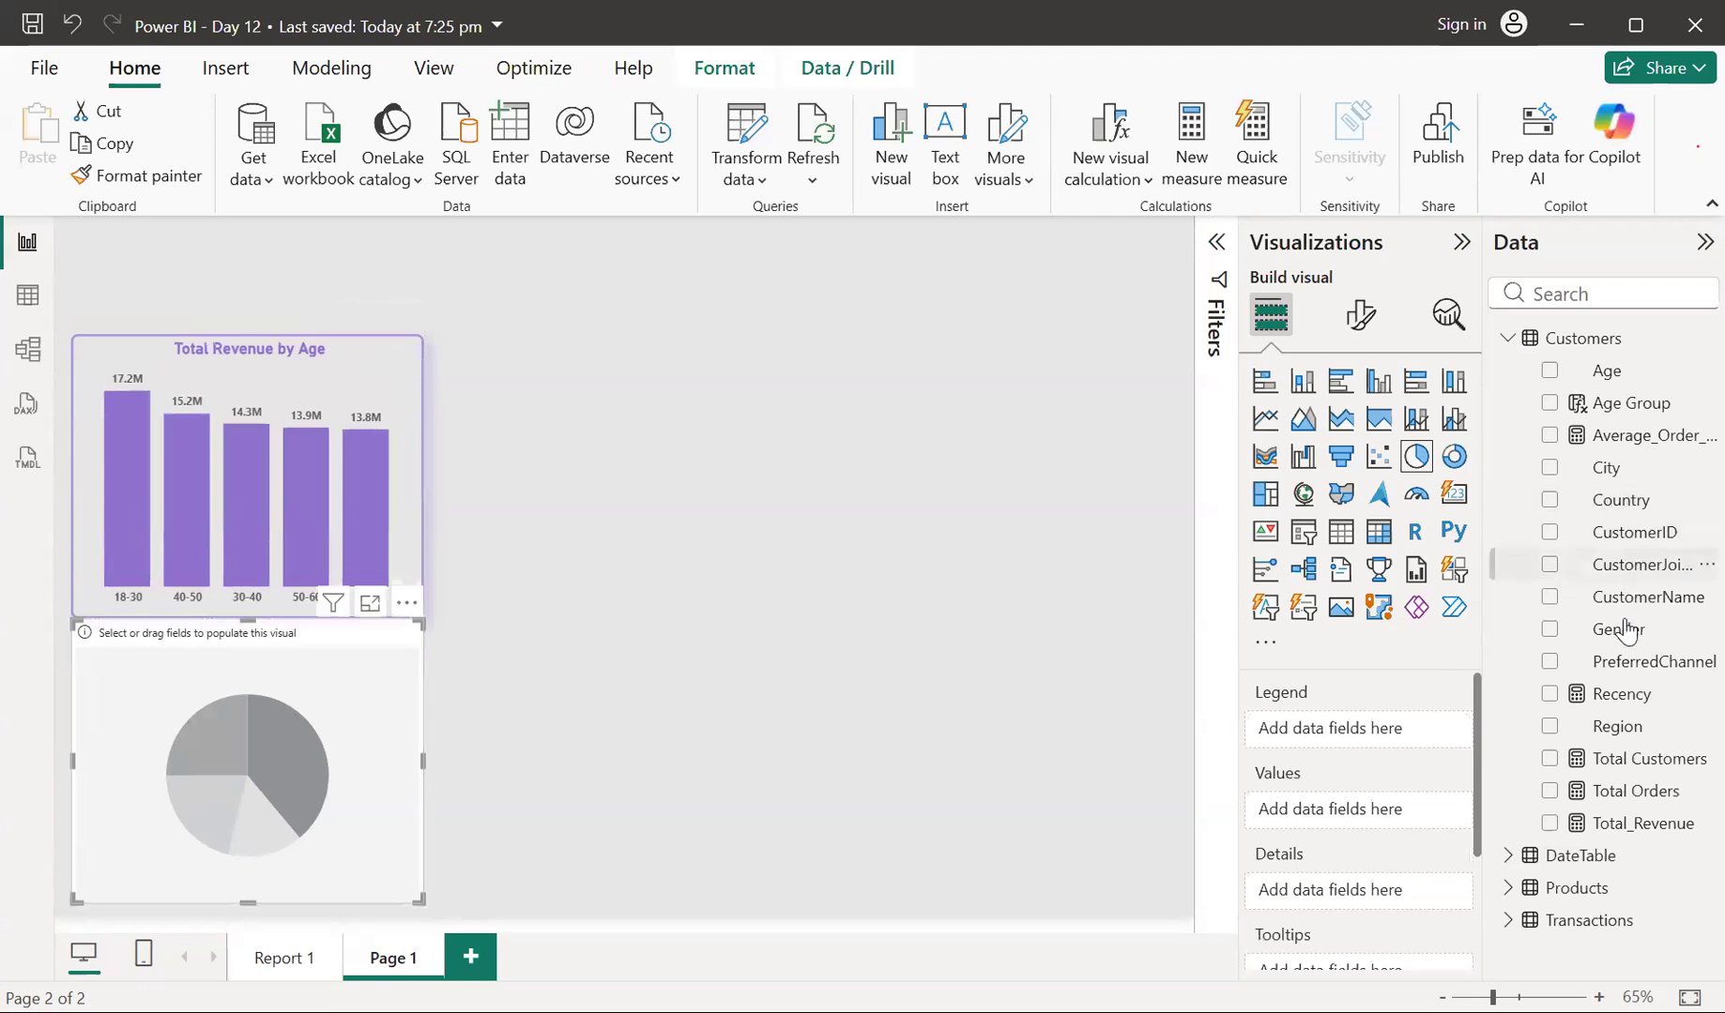
pyautogui.moveTo(1623, 643); pyautogui.dragTo(1374, 726)
pyautogui.moveTo(1607, 826); pyautogui.dragTo(1352, 829)
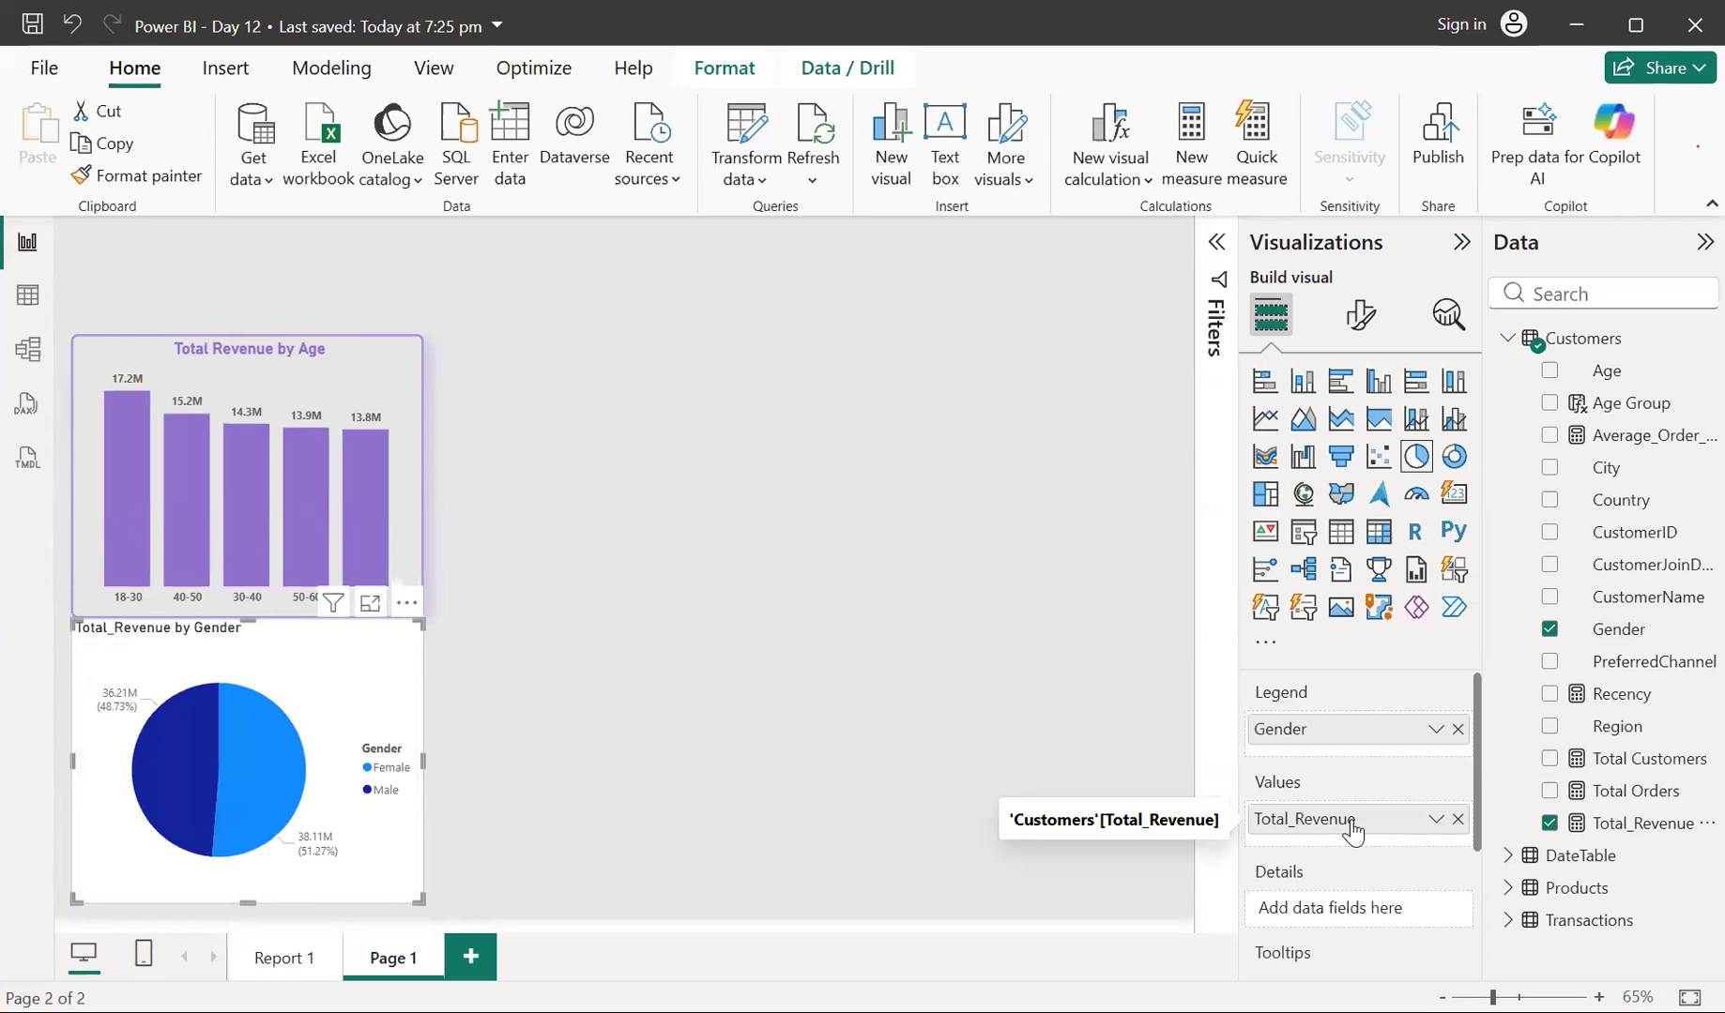
pyautogui.scroll(-5, 1352, 830)
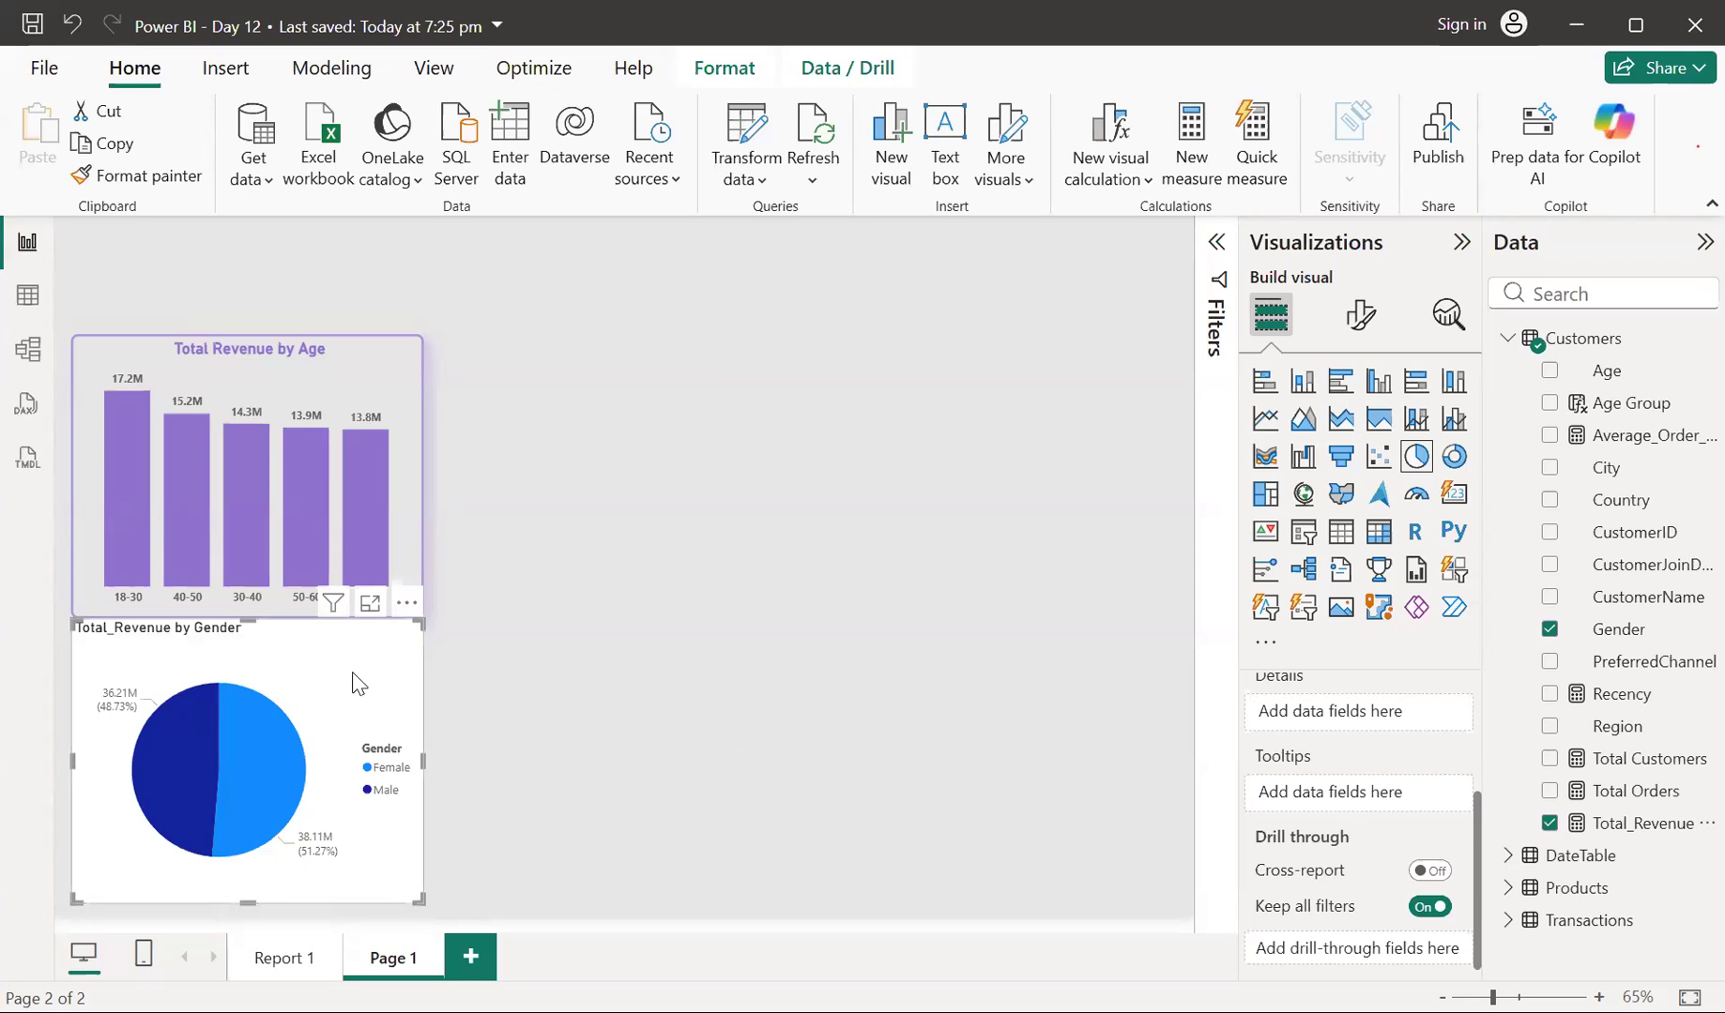
# Copy the column chart's formatting onto the pie chart with Format painter
pyautogui.click(1359, 316)
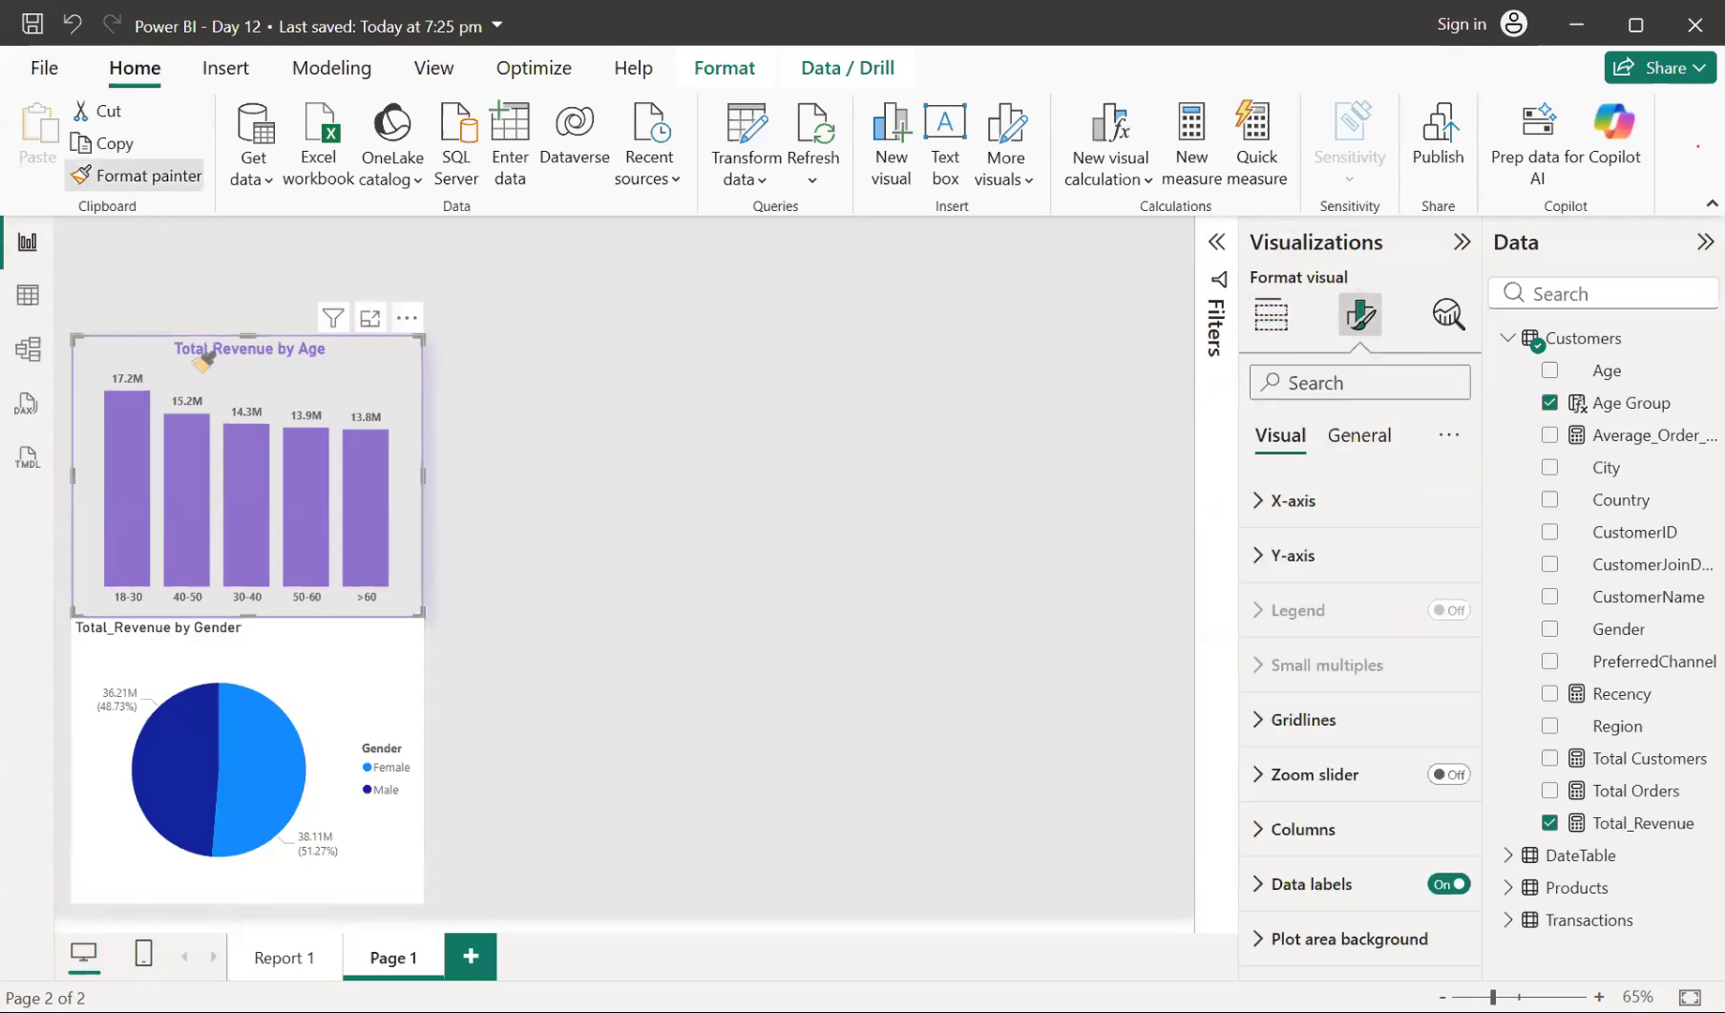
pyautogui.click(137, 176)
pyautogui.click(302, 636)
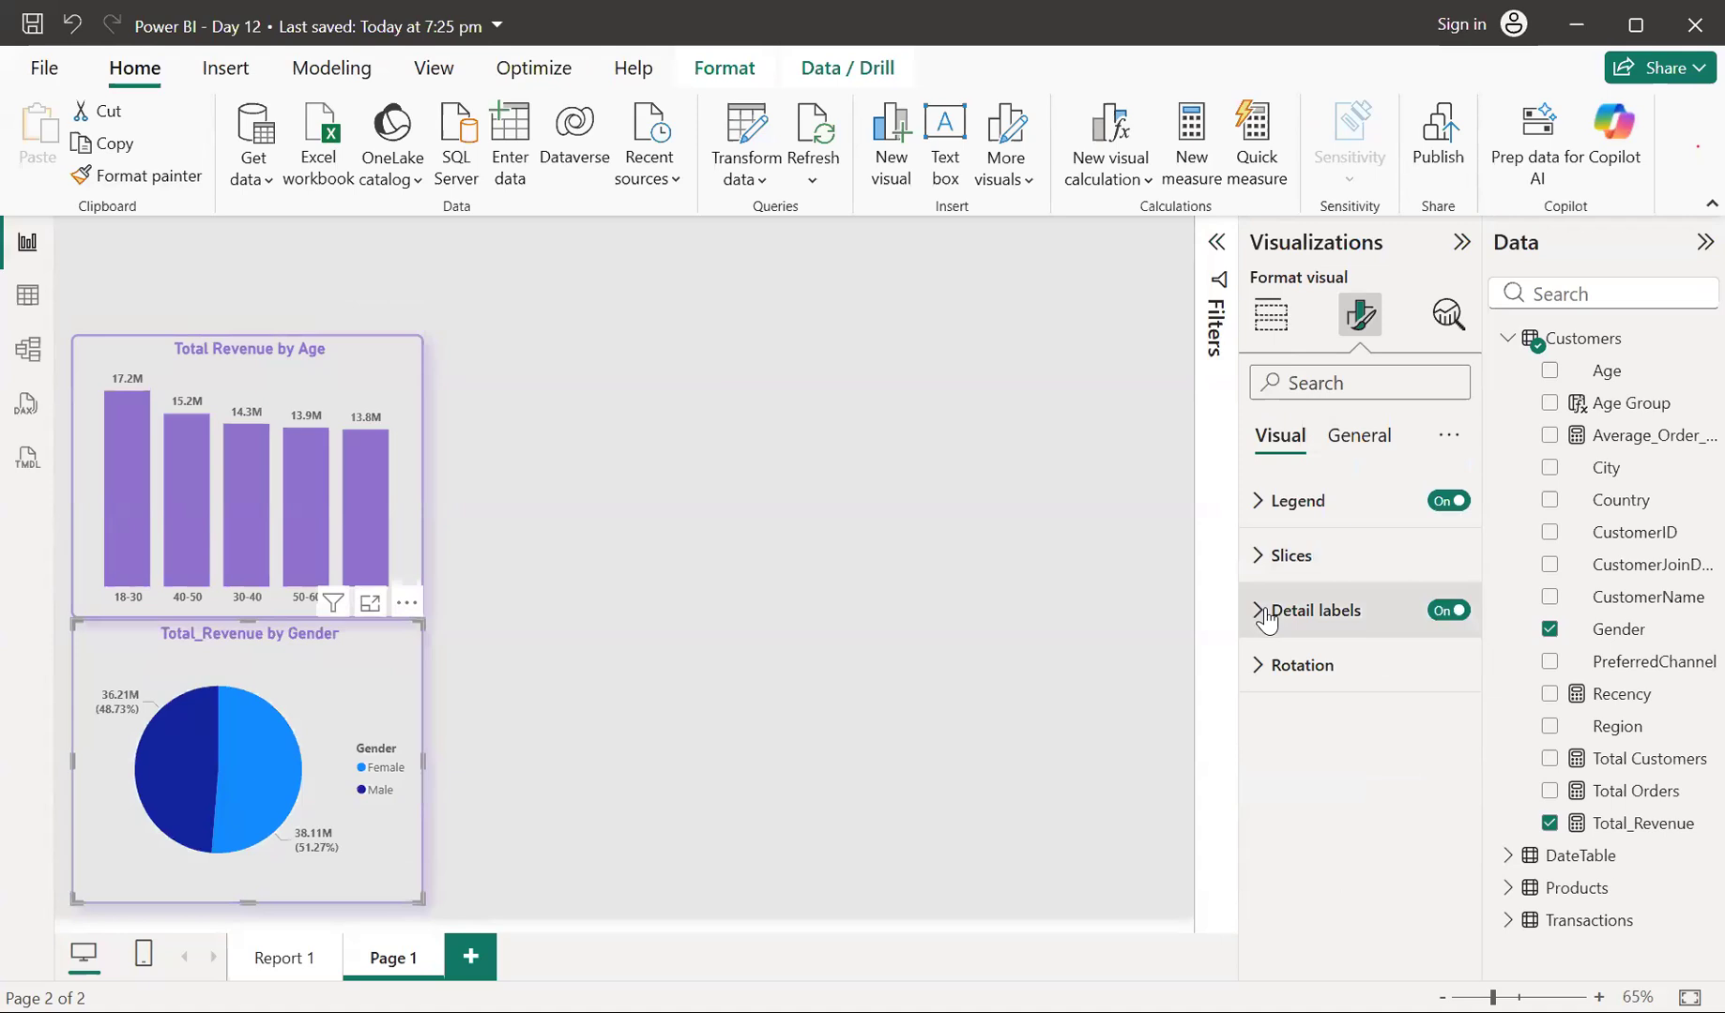
# Color the pie chart's Female slice light red #de6a73 (Theme color 8, 20% lighter)
pyautogui.click(1260, 558)
pyautogui.scroll(-1, 1262, 693)
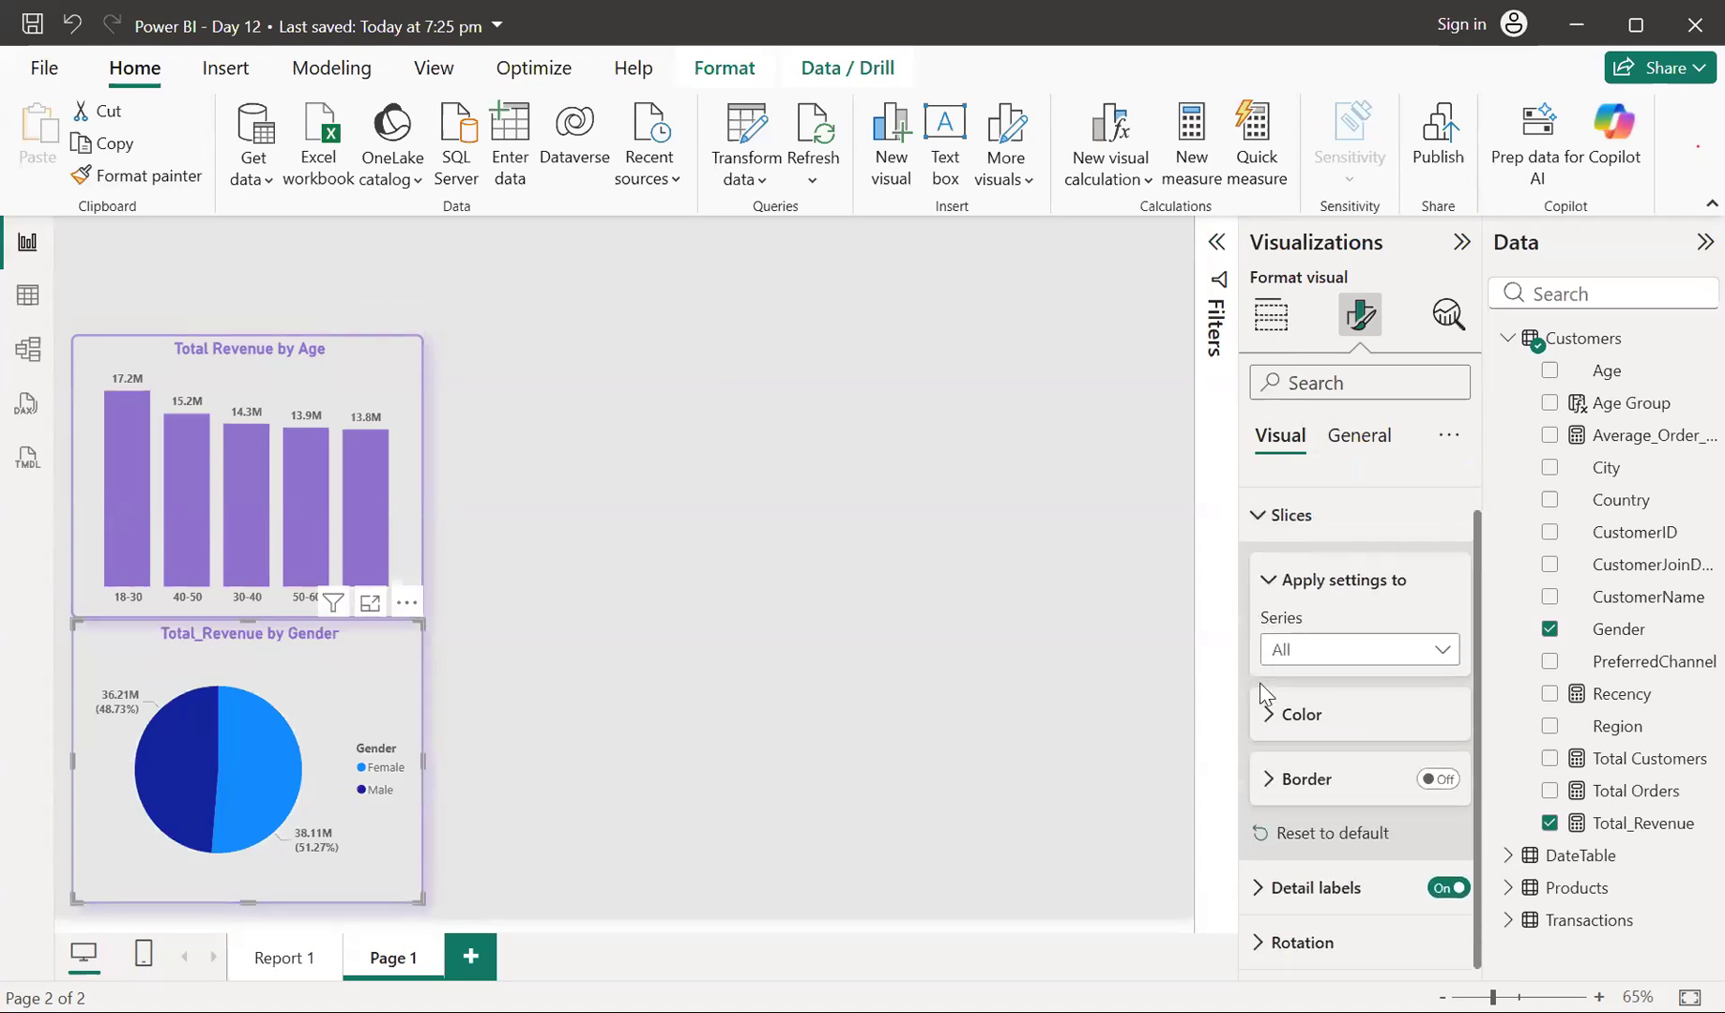
pyautogui.click(1269, 718)
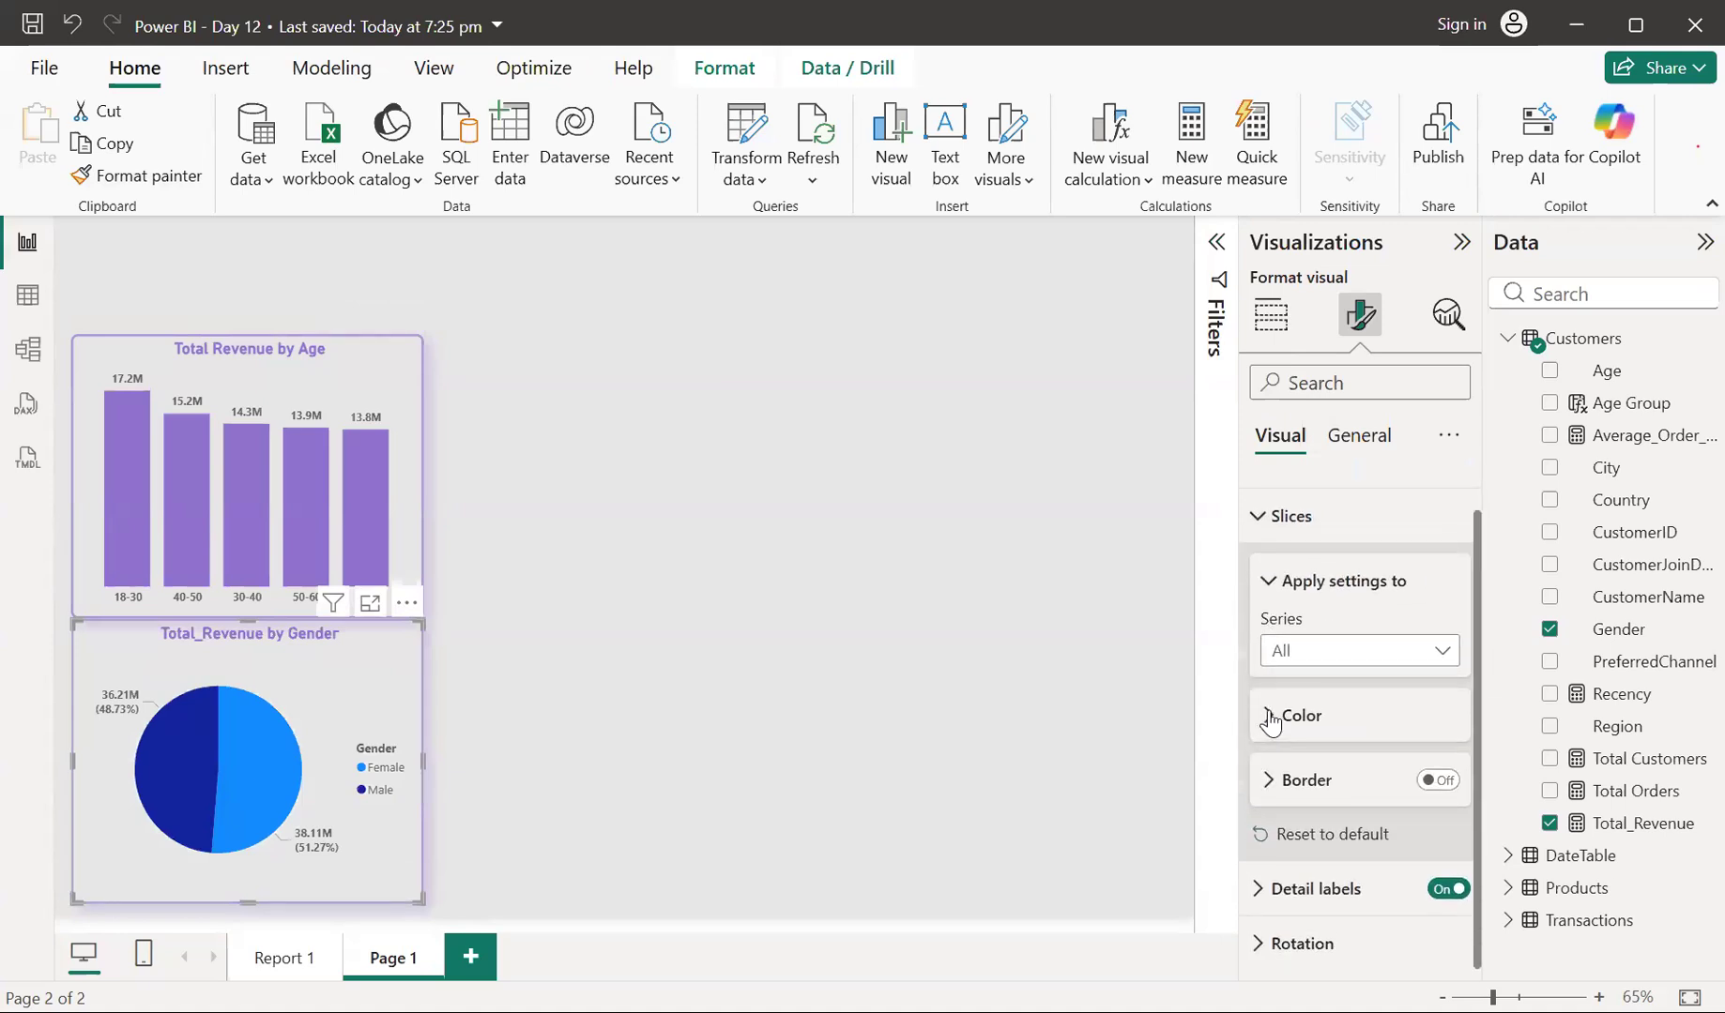
pyautogui.scroll(-1, 1274, 704)
pyautogui.scroll(2, 1313, 704)
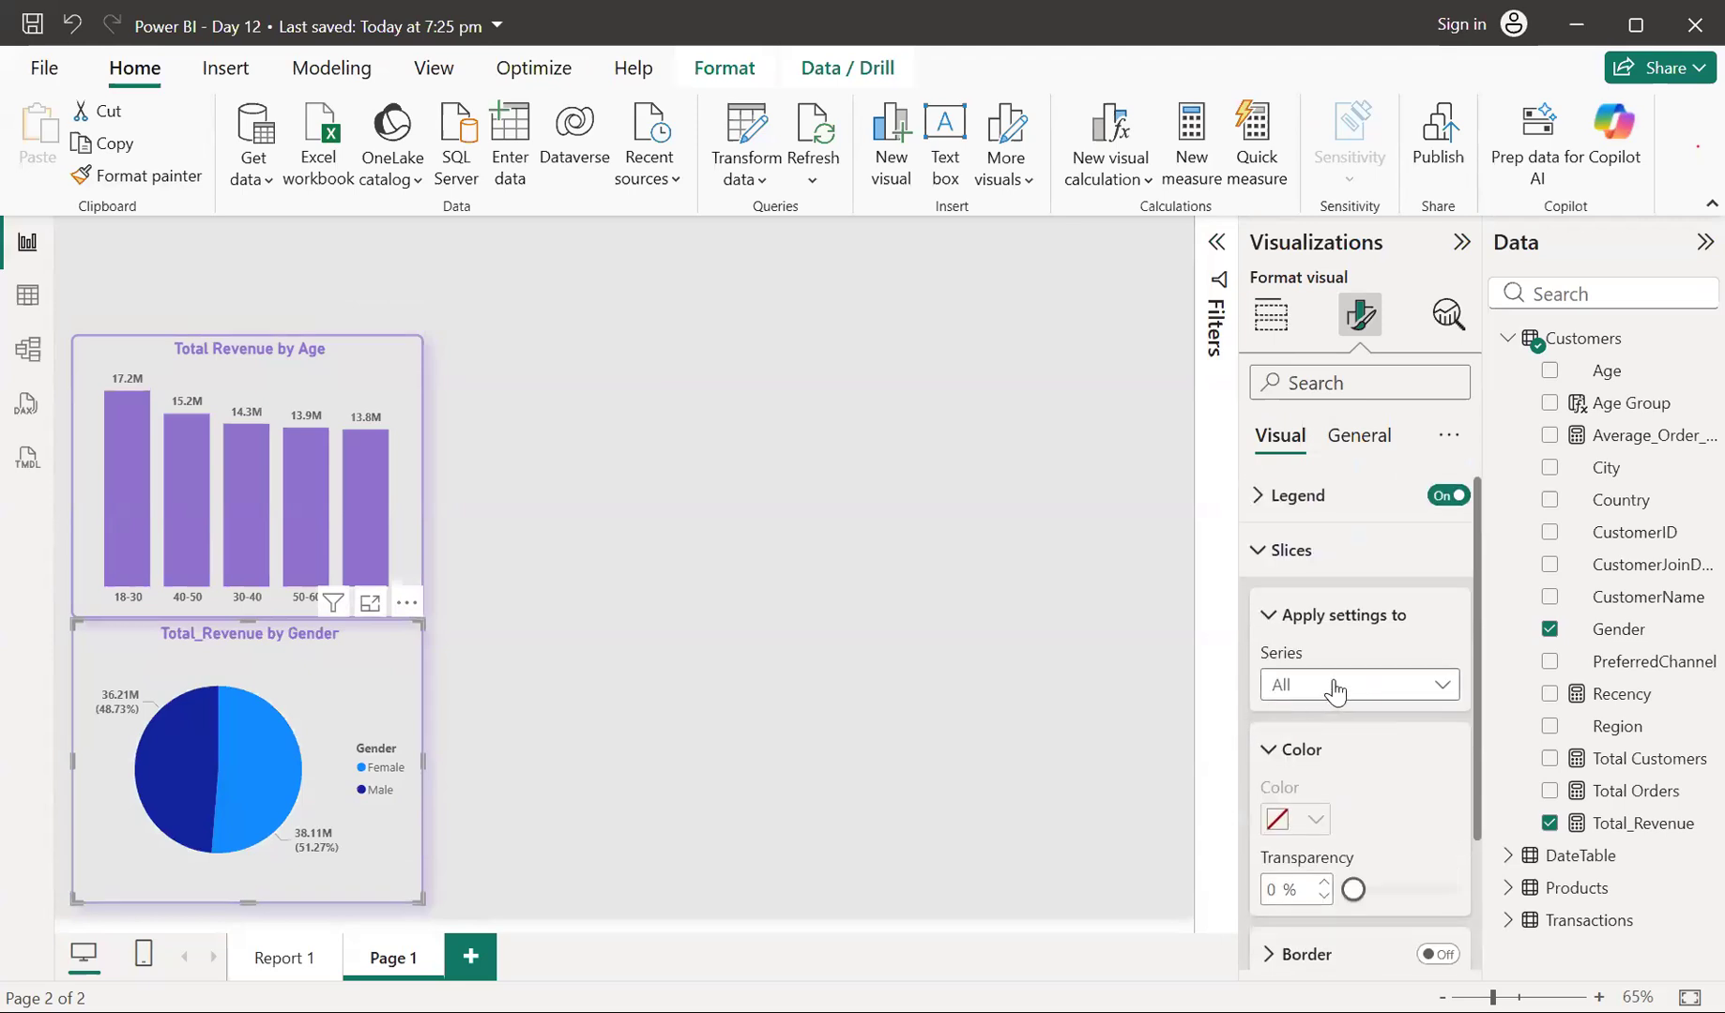
pyautogui.click(1336, 690)
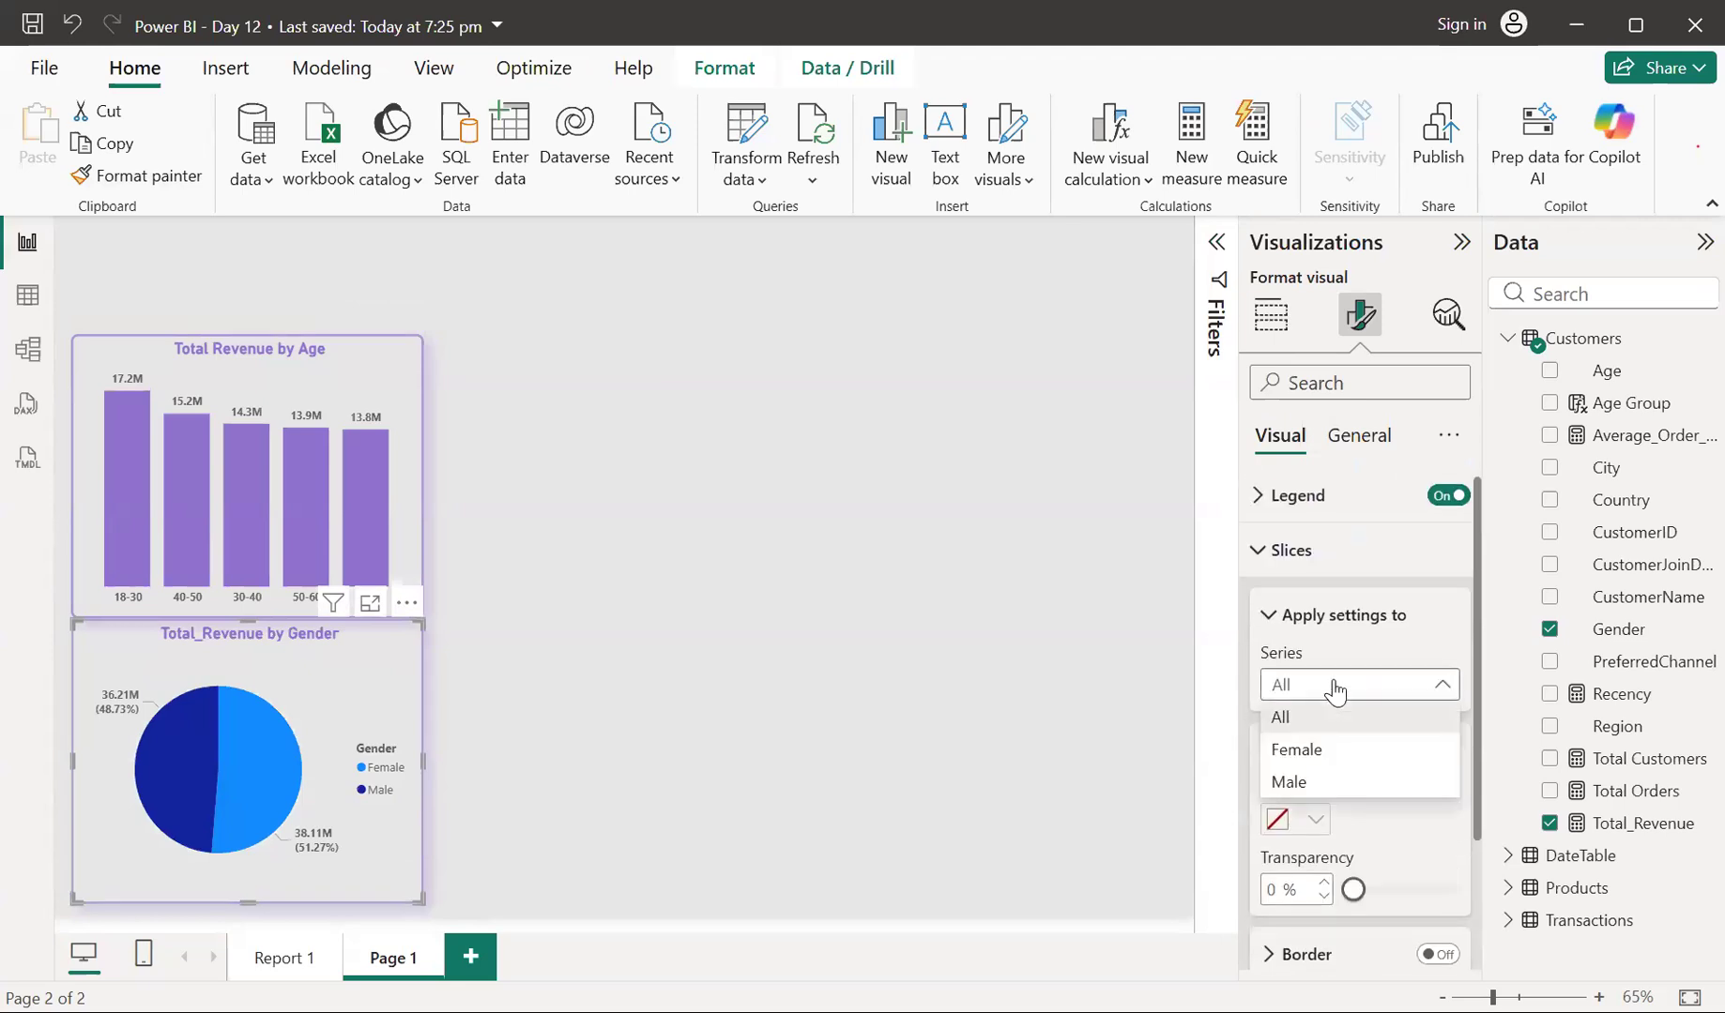
pyautogui.click(1308, 751)
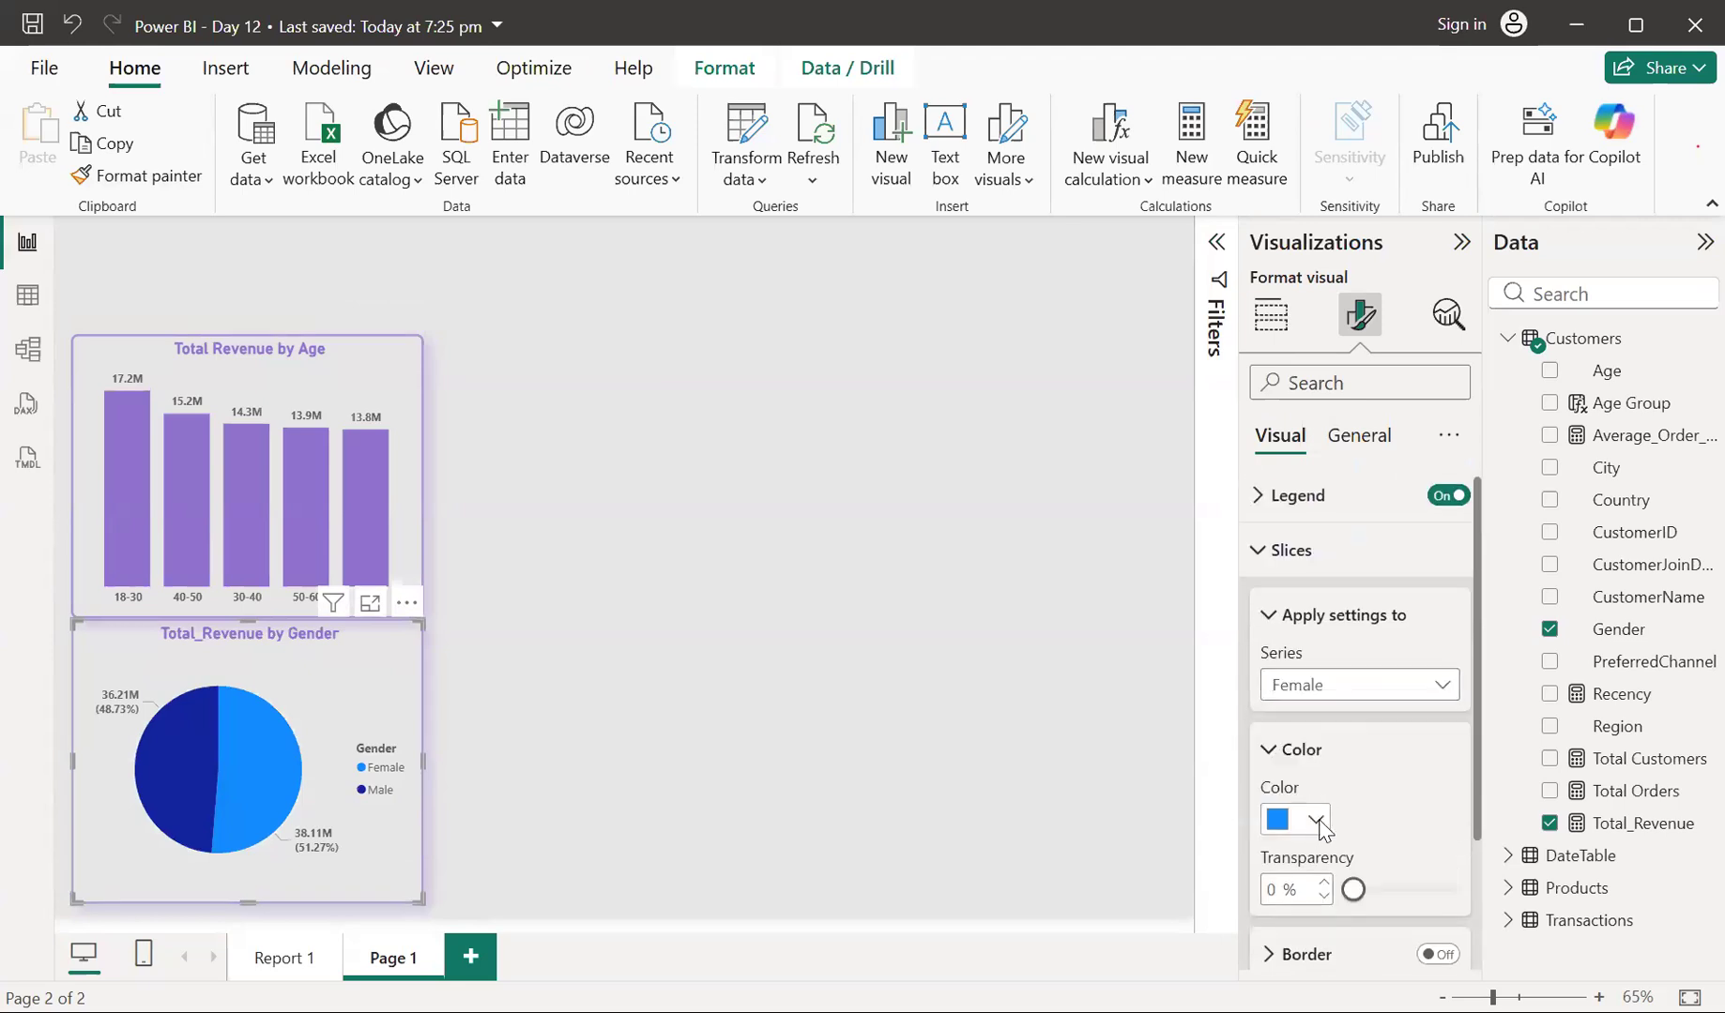
pyautogui.click(1317, 821)
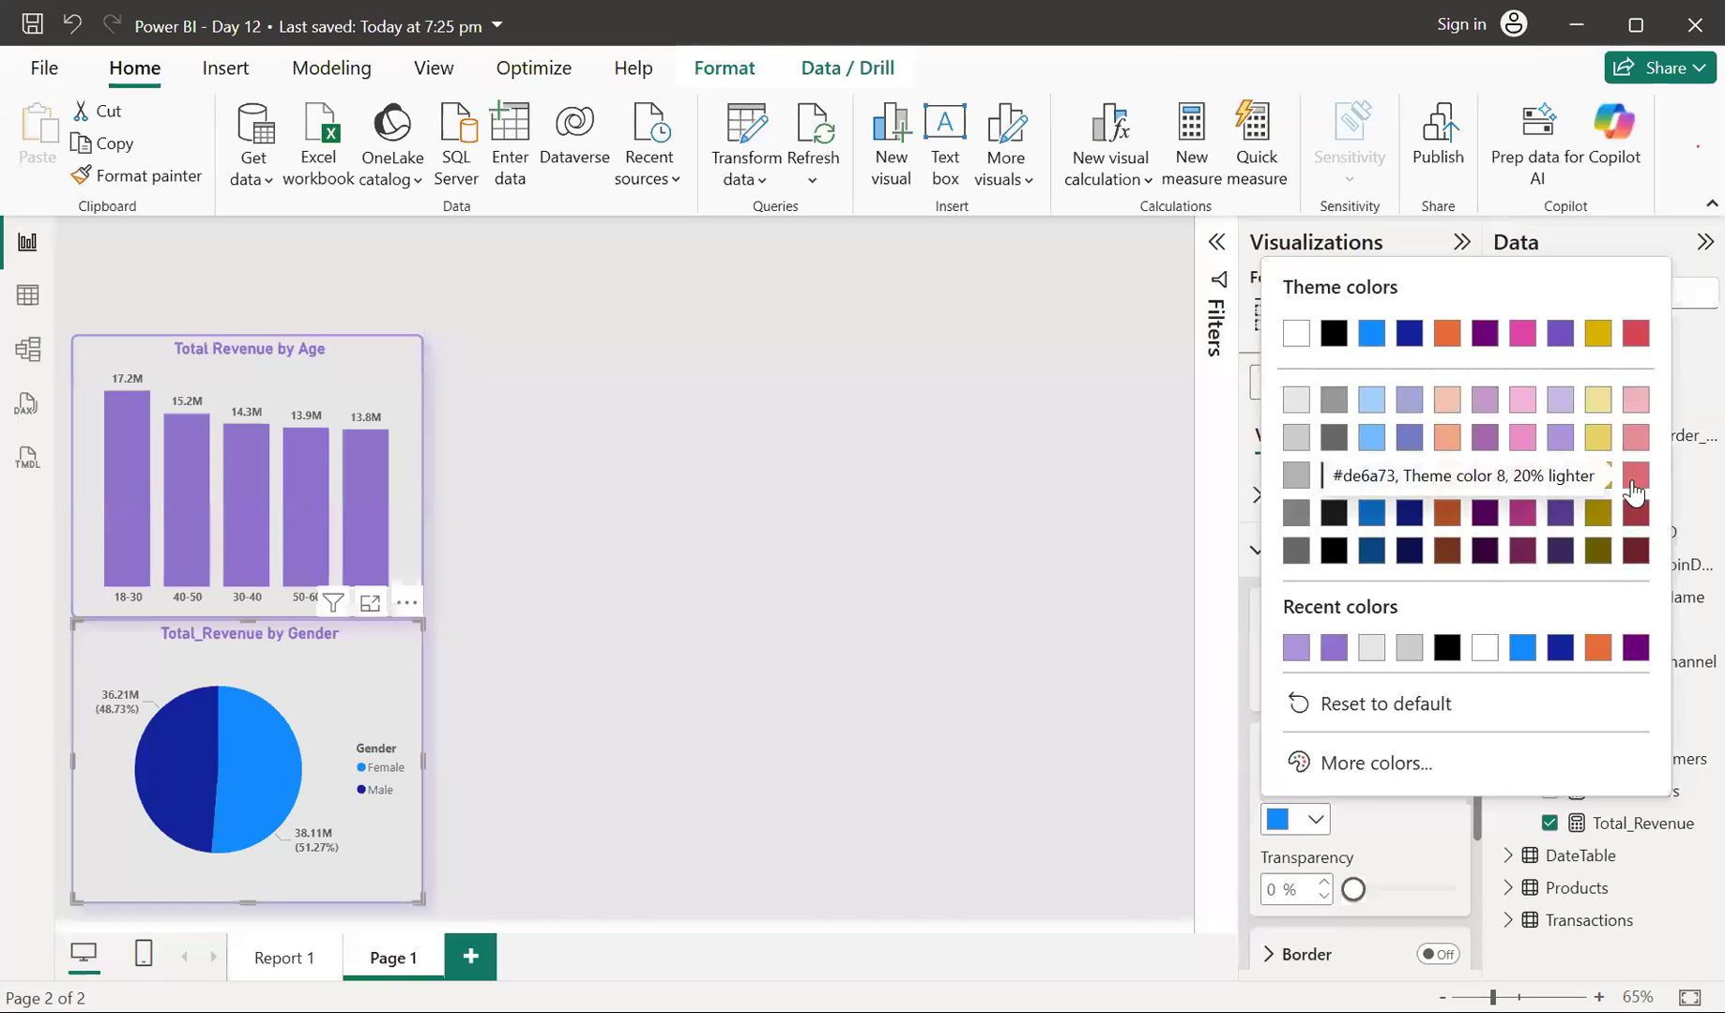
pyautogui.click(1634, 479)
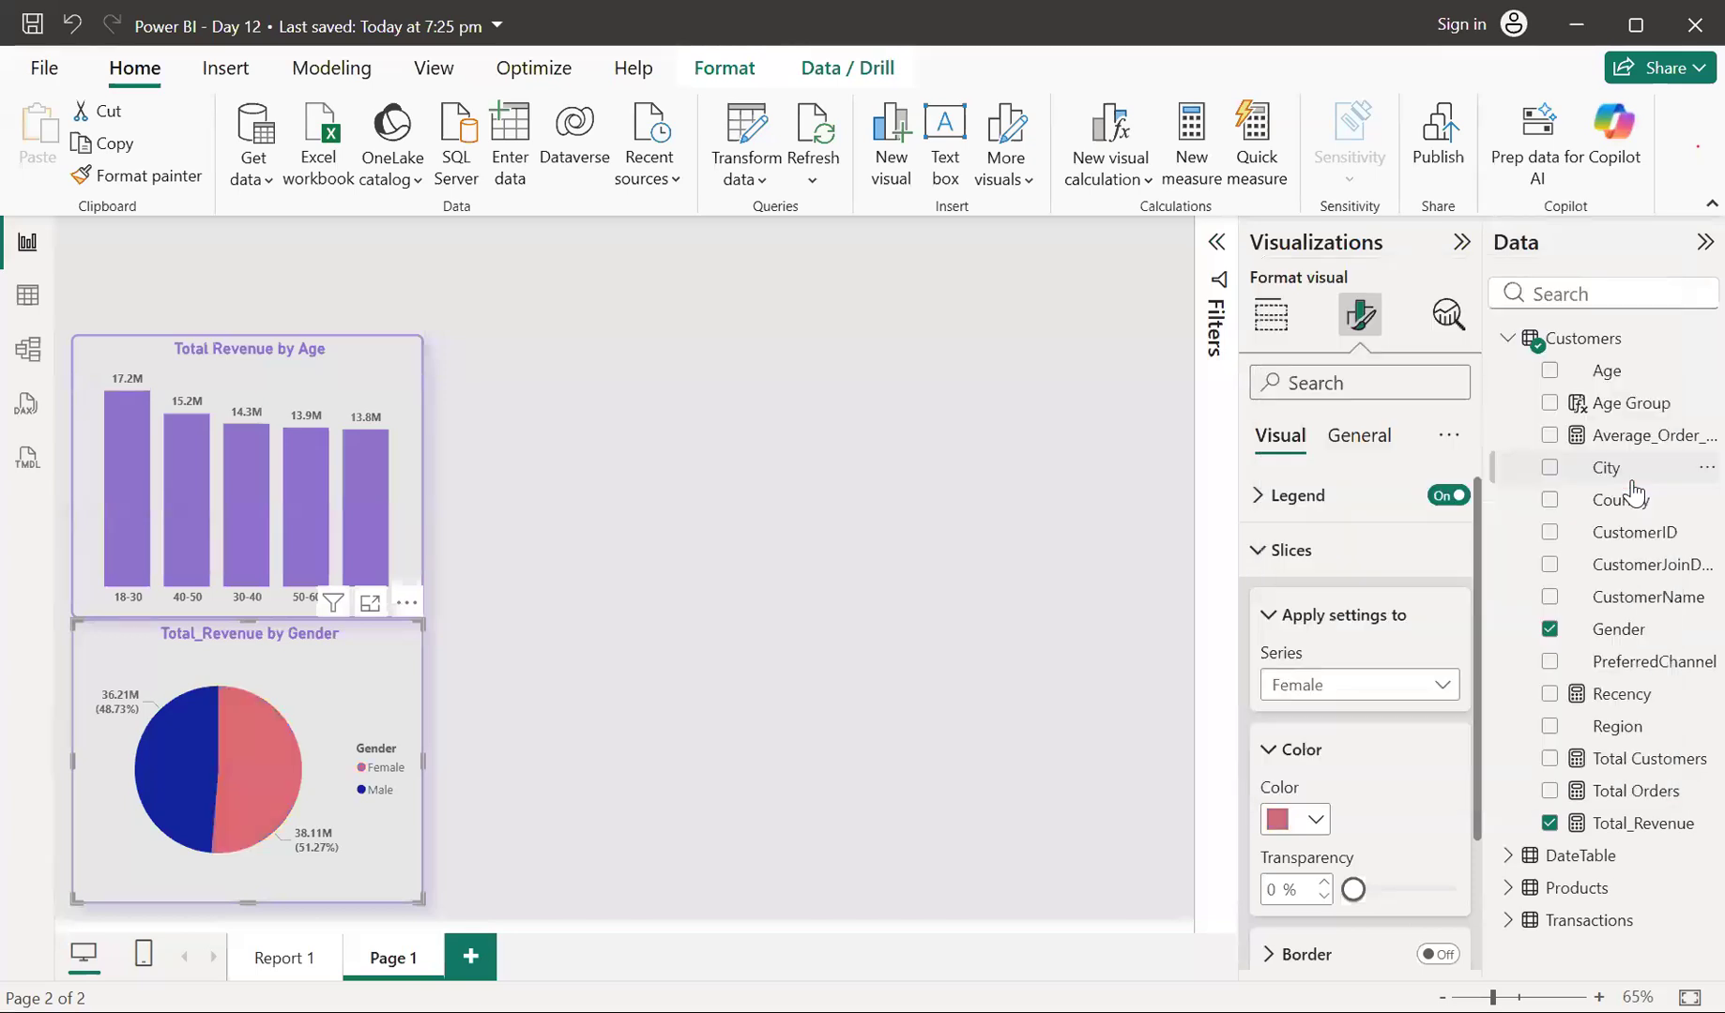
# Color the pie chart's Male slice the darkest purple theme shade
pyautogui.click(1337, 694)
pyautogui.click(1334, 789)
pyautogui.click(1316, 821)
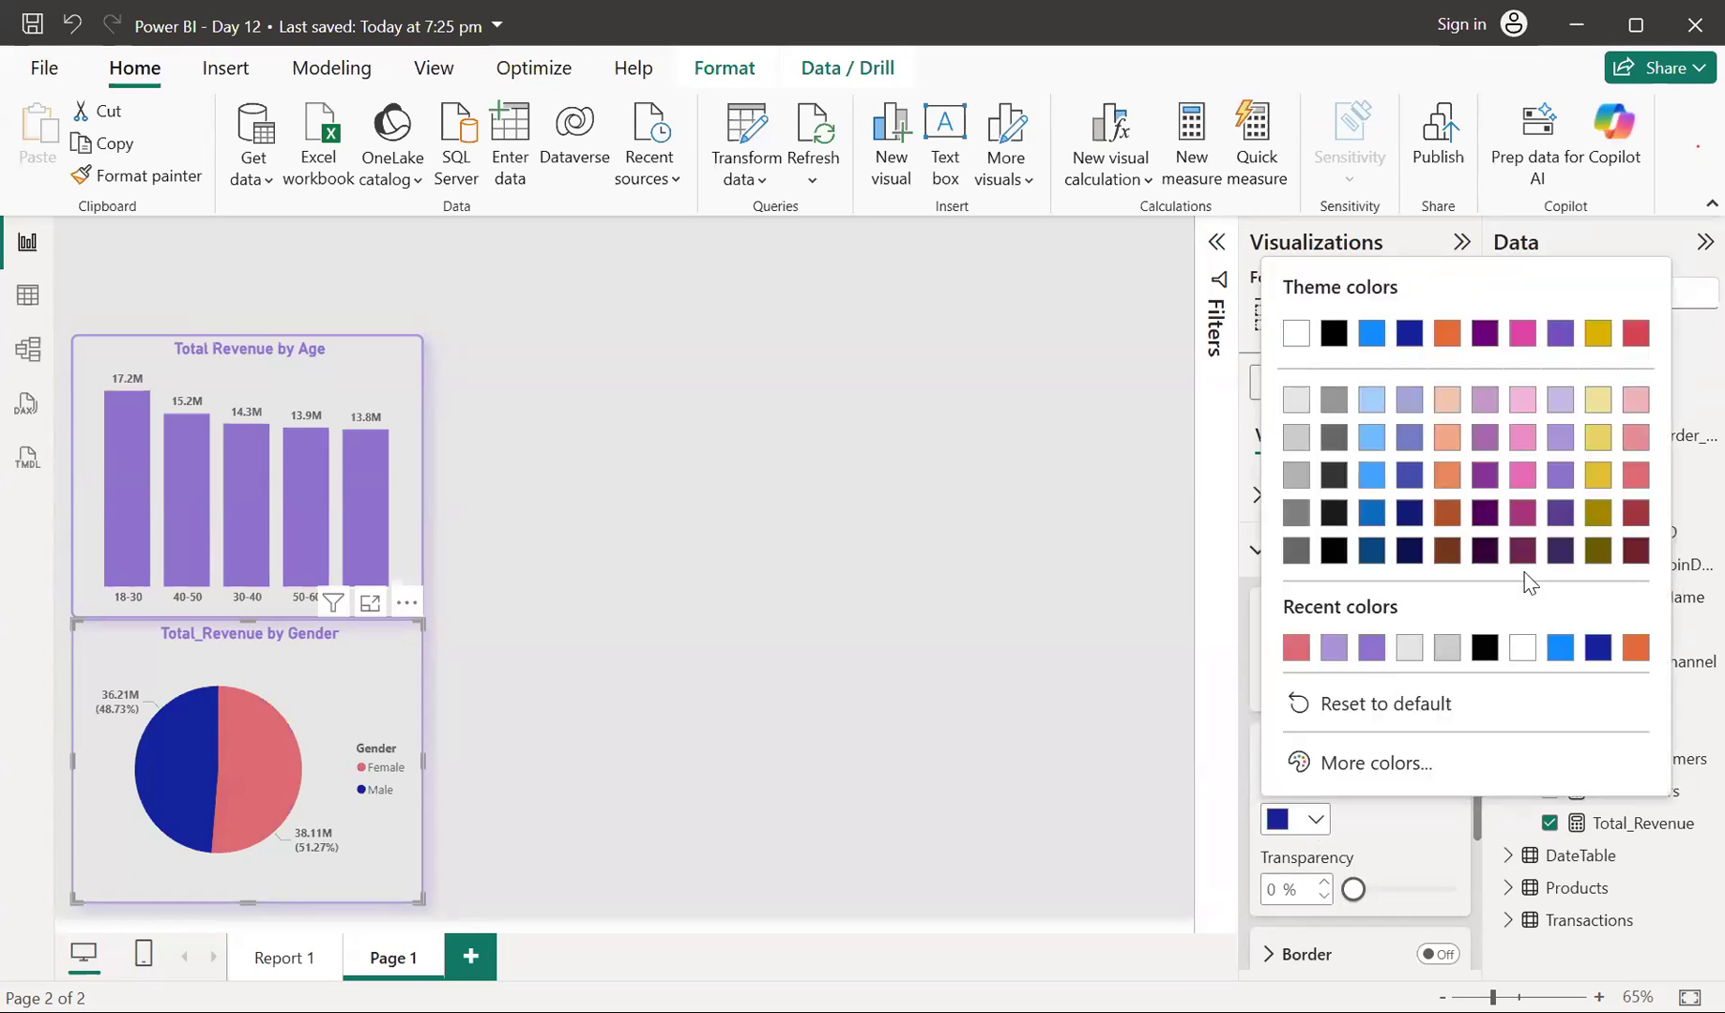
pyautogui.click(1558, 553)
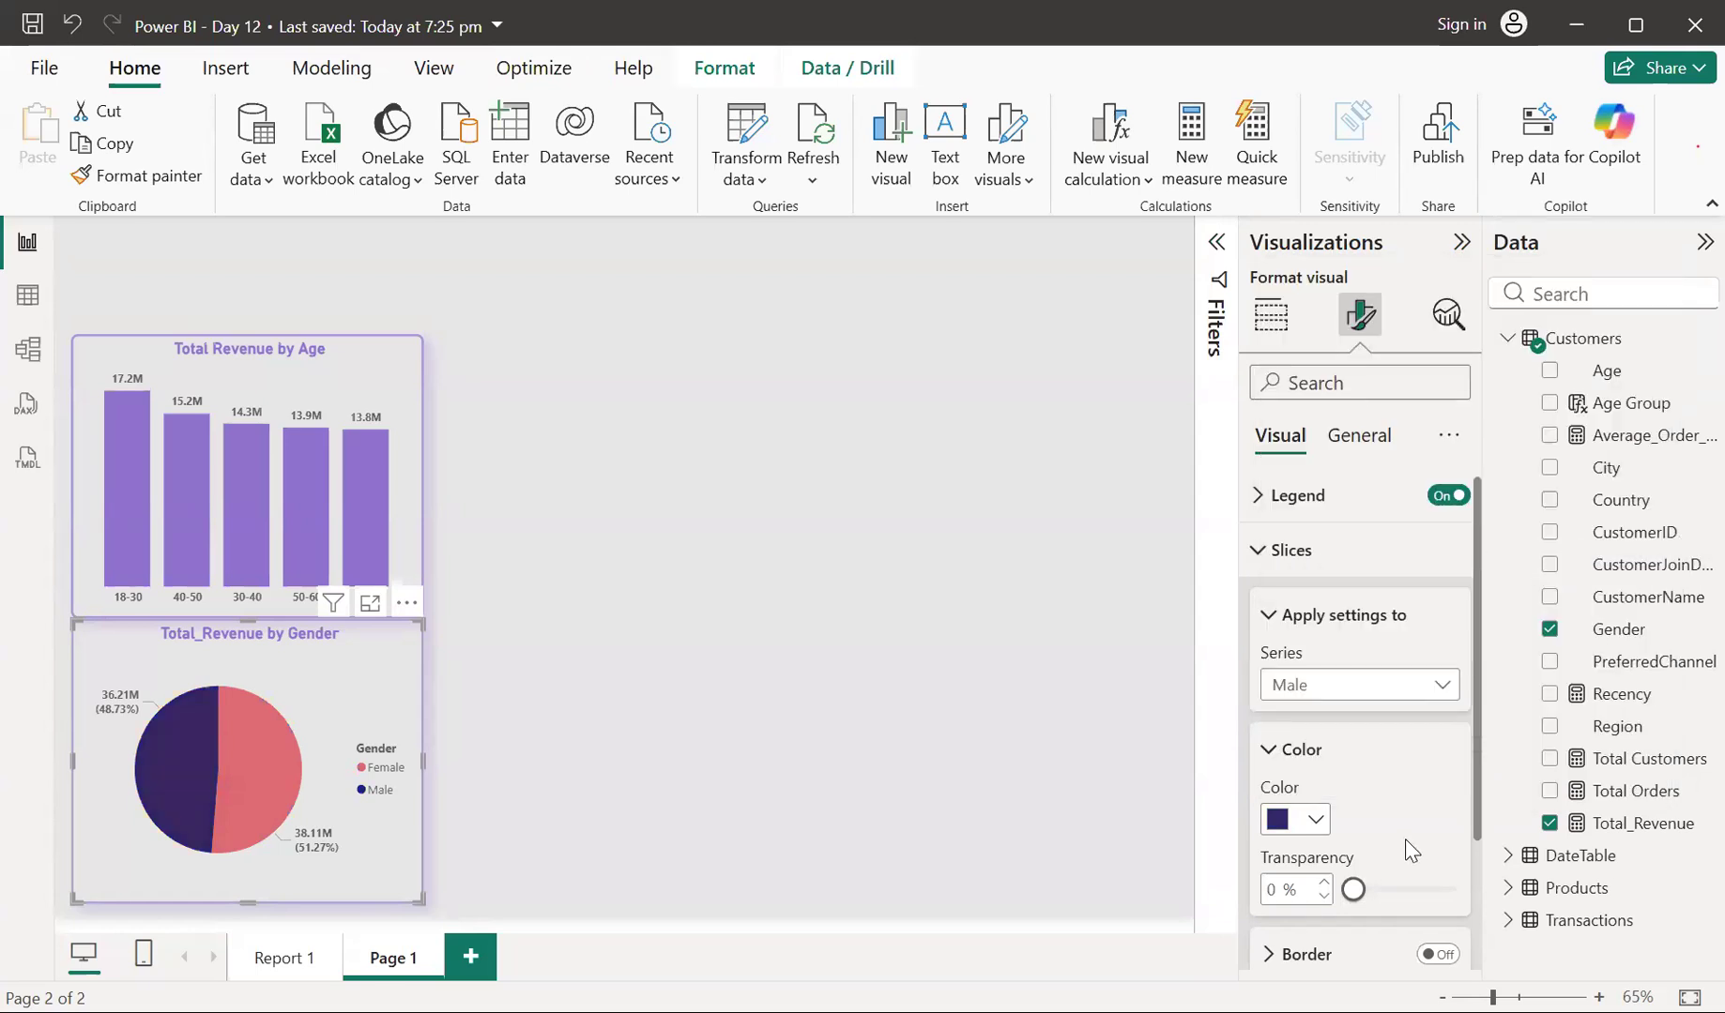
# Turn off the pie chart's legend
pyautogui.scroll(-2, 1405, 840)
pyautogui.scroll(2, 1405, 840)
pyautogui.moveTo(1453, 512); pyautogui.dragTo(1338, 866)
pyautogui.scroll(-3, 1337, 869)
pyautogui.scroll(3, 1337, 869)
pyautogui.click(1448, 500)
pyautogui.scroll(-2, 1397, 807)
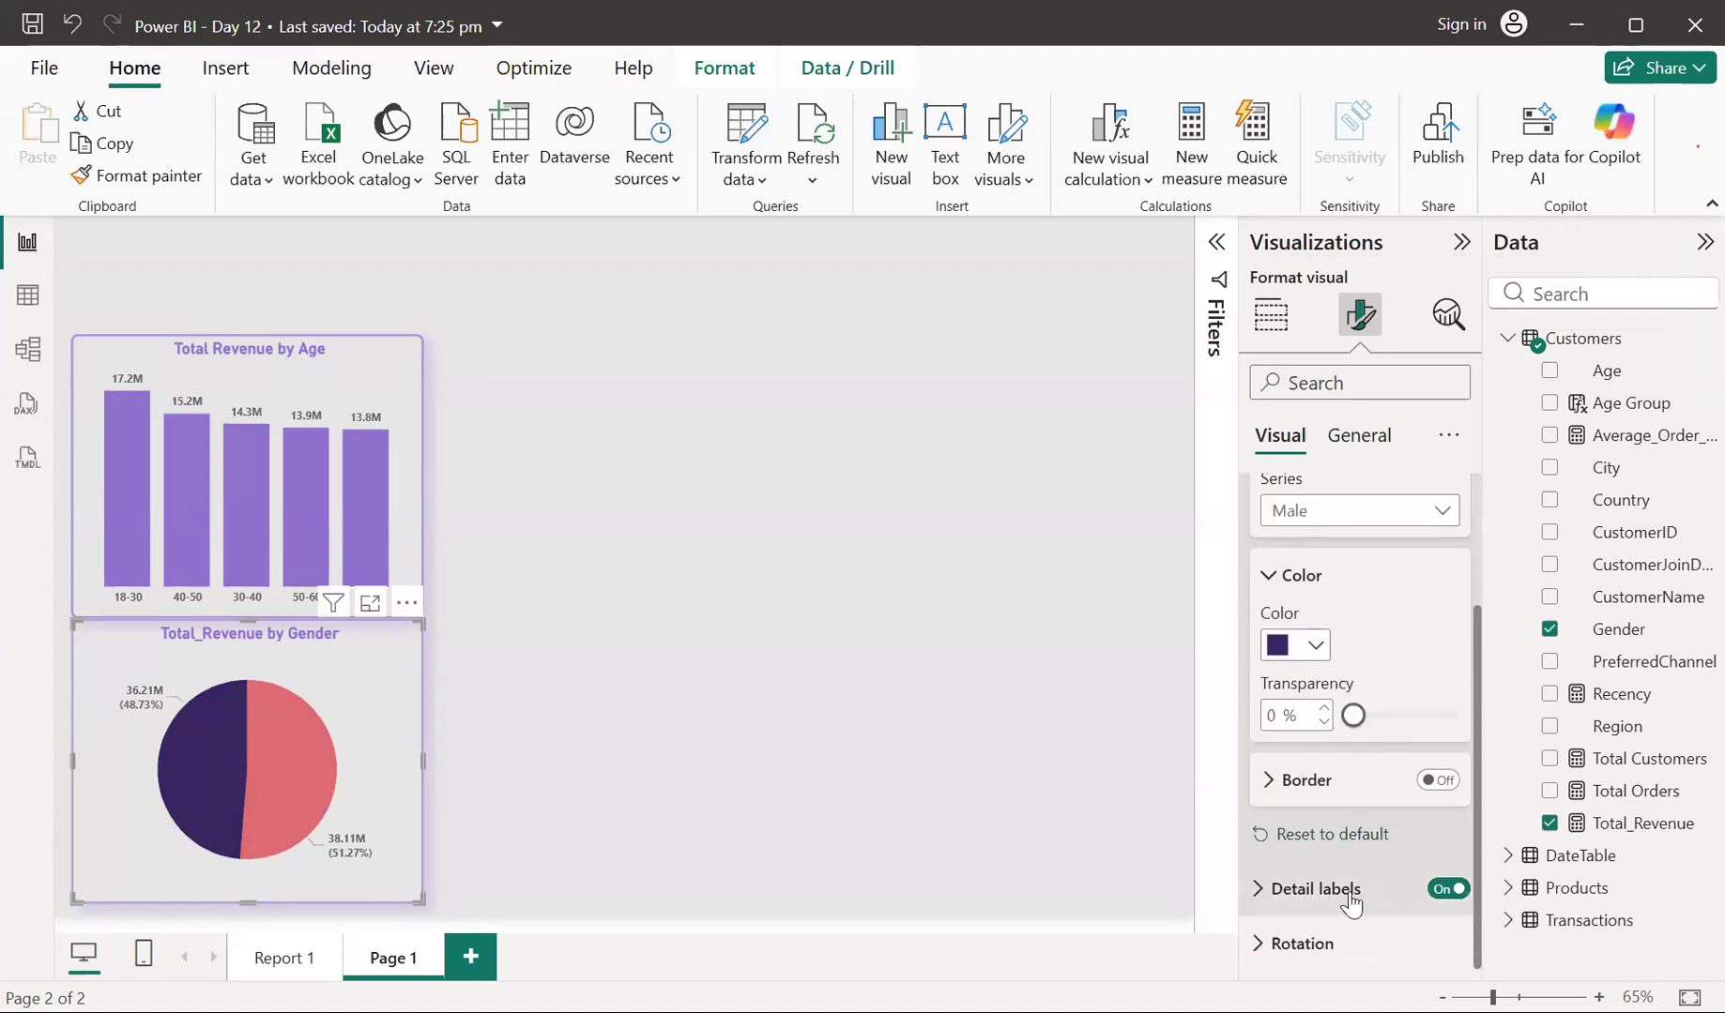
# Set the pie chart's label contents to All detail labels and check them in focus mode before returning to the report
pyautogui.click(1316, 888)
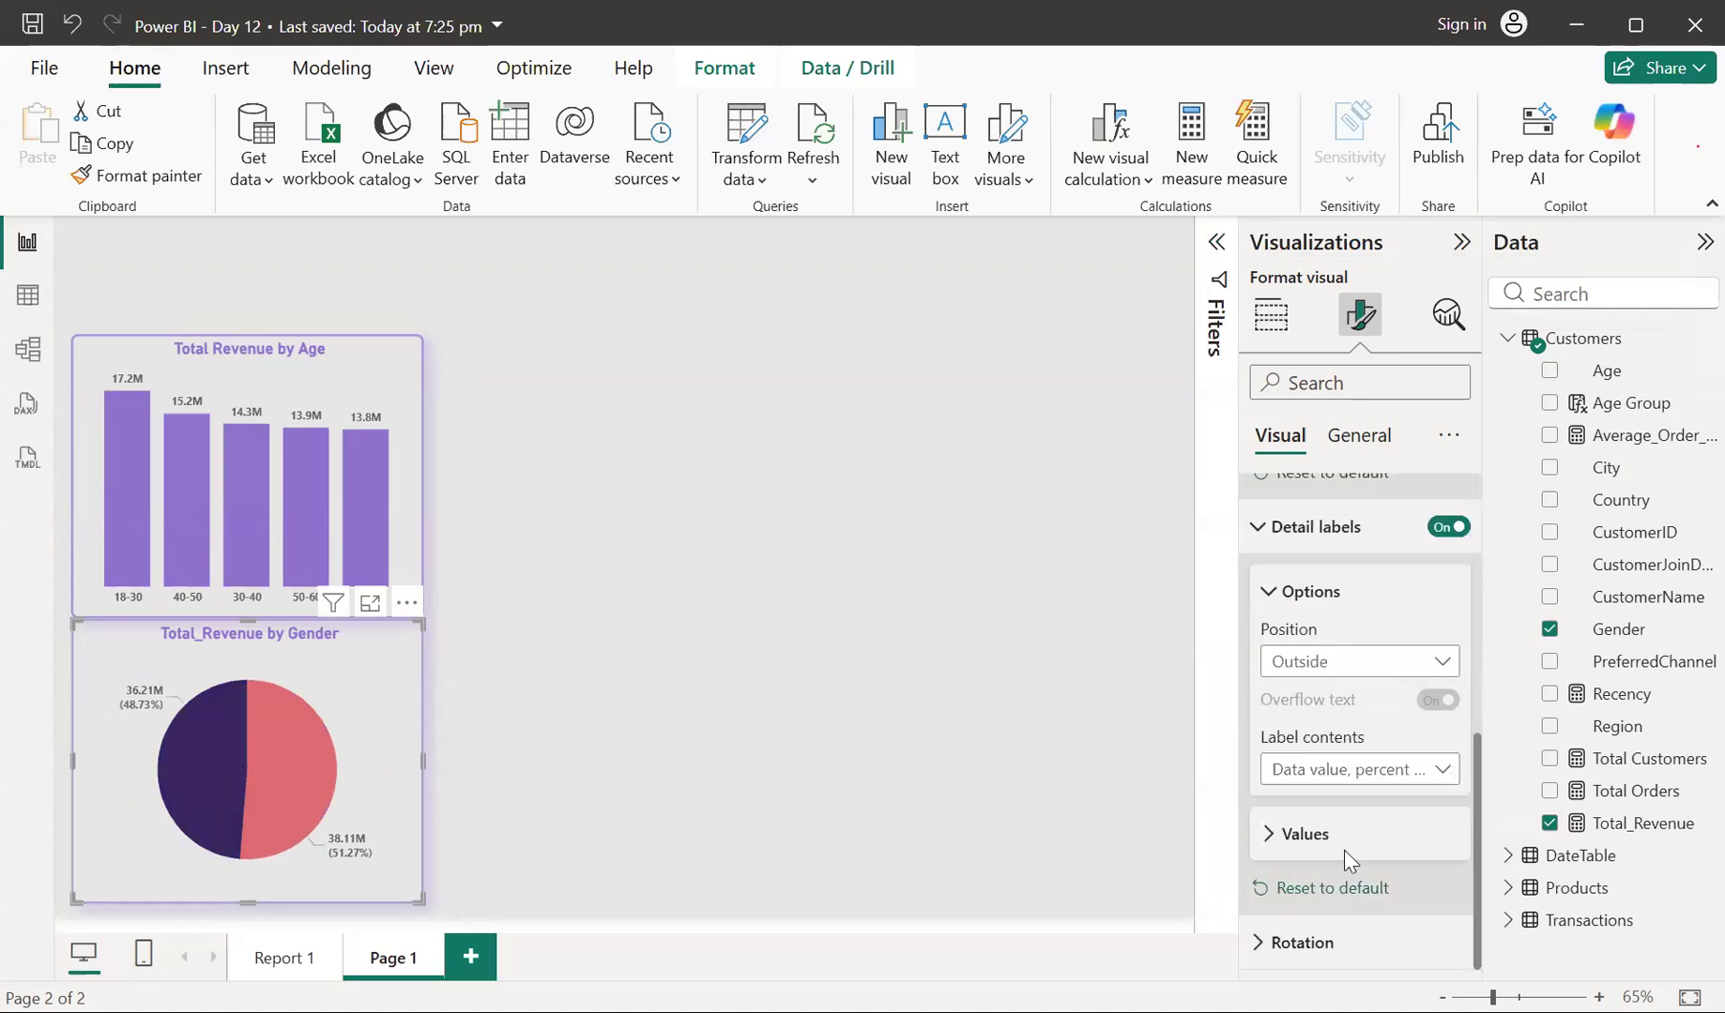
pyautogui.click(1326, 775)
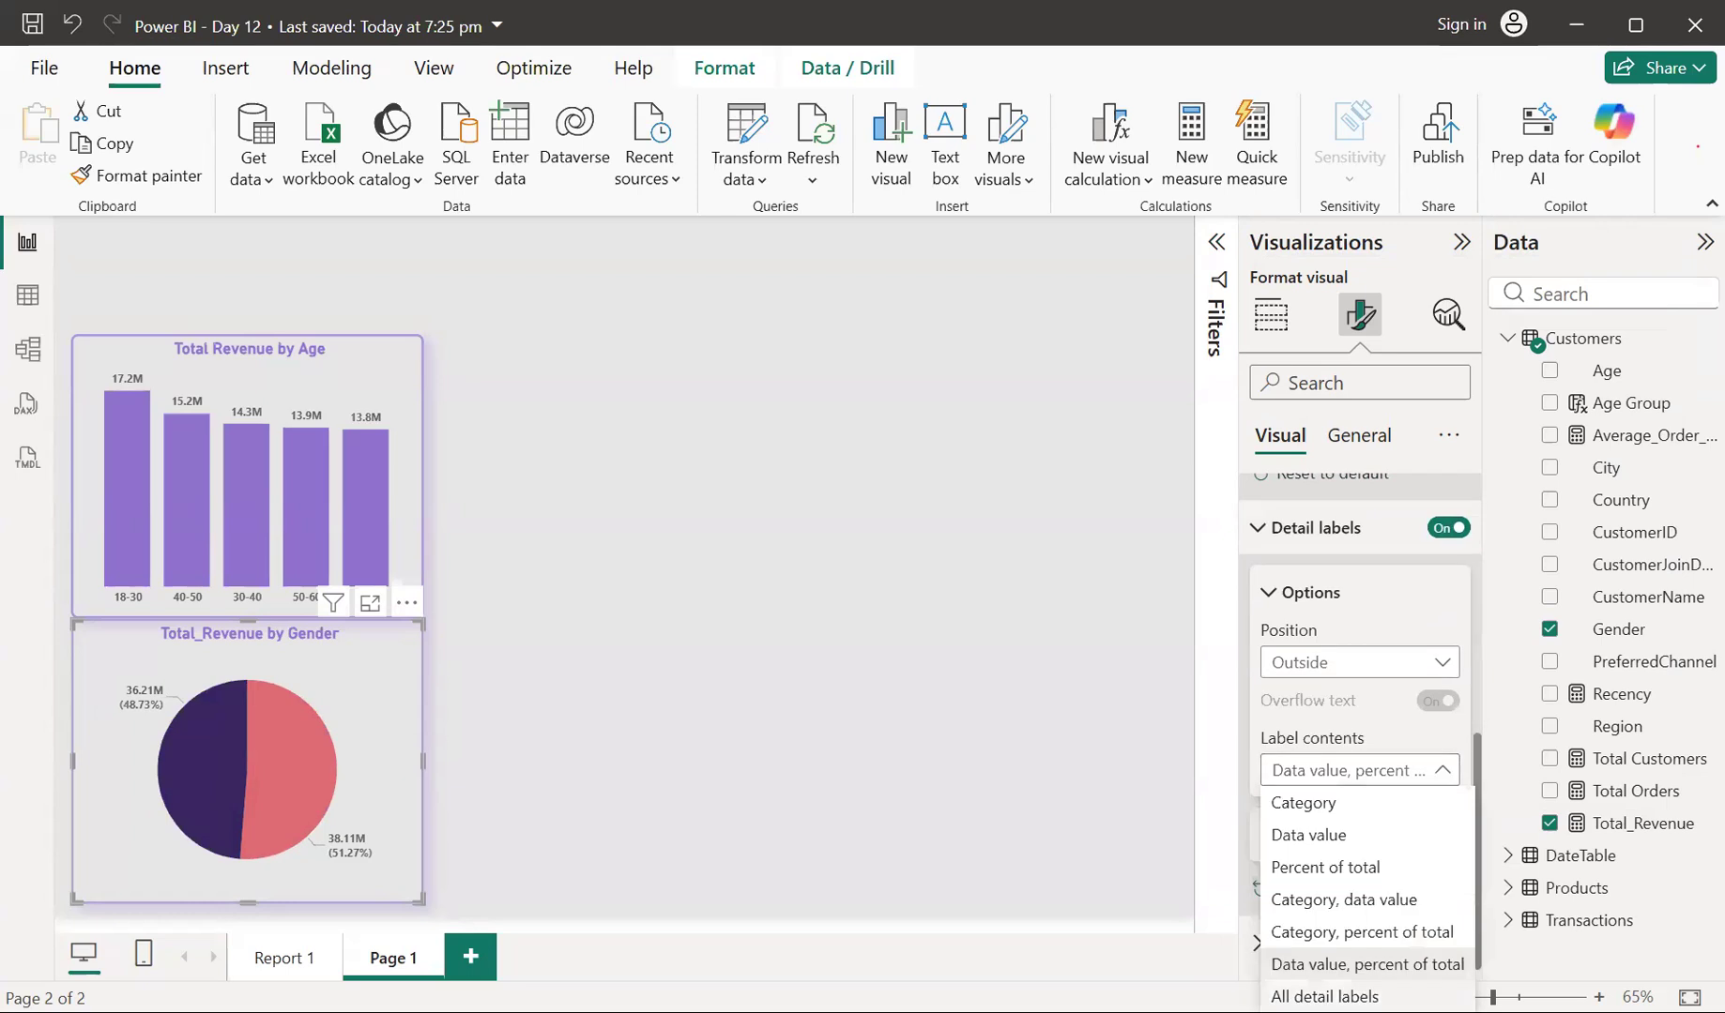
pyautogui.click(369, 604)
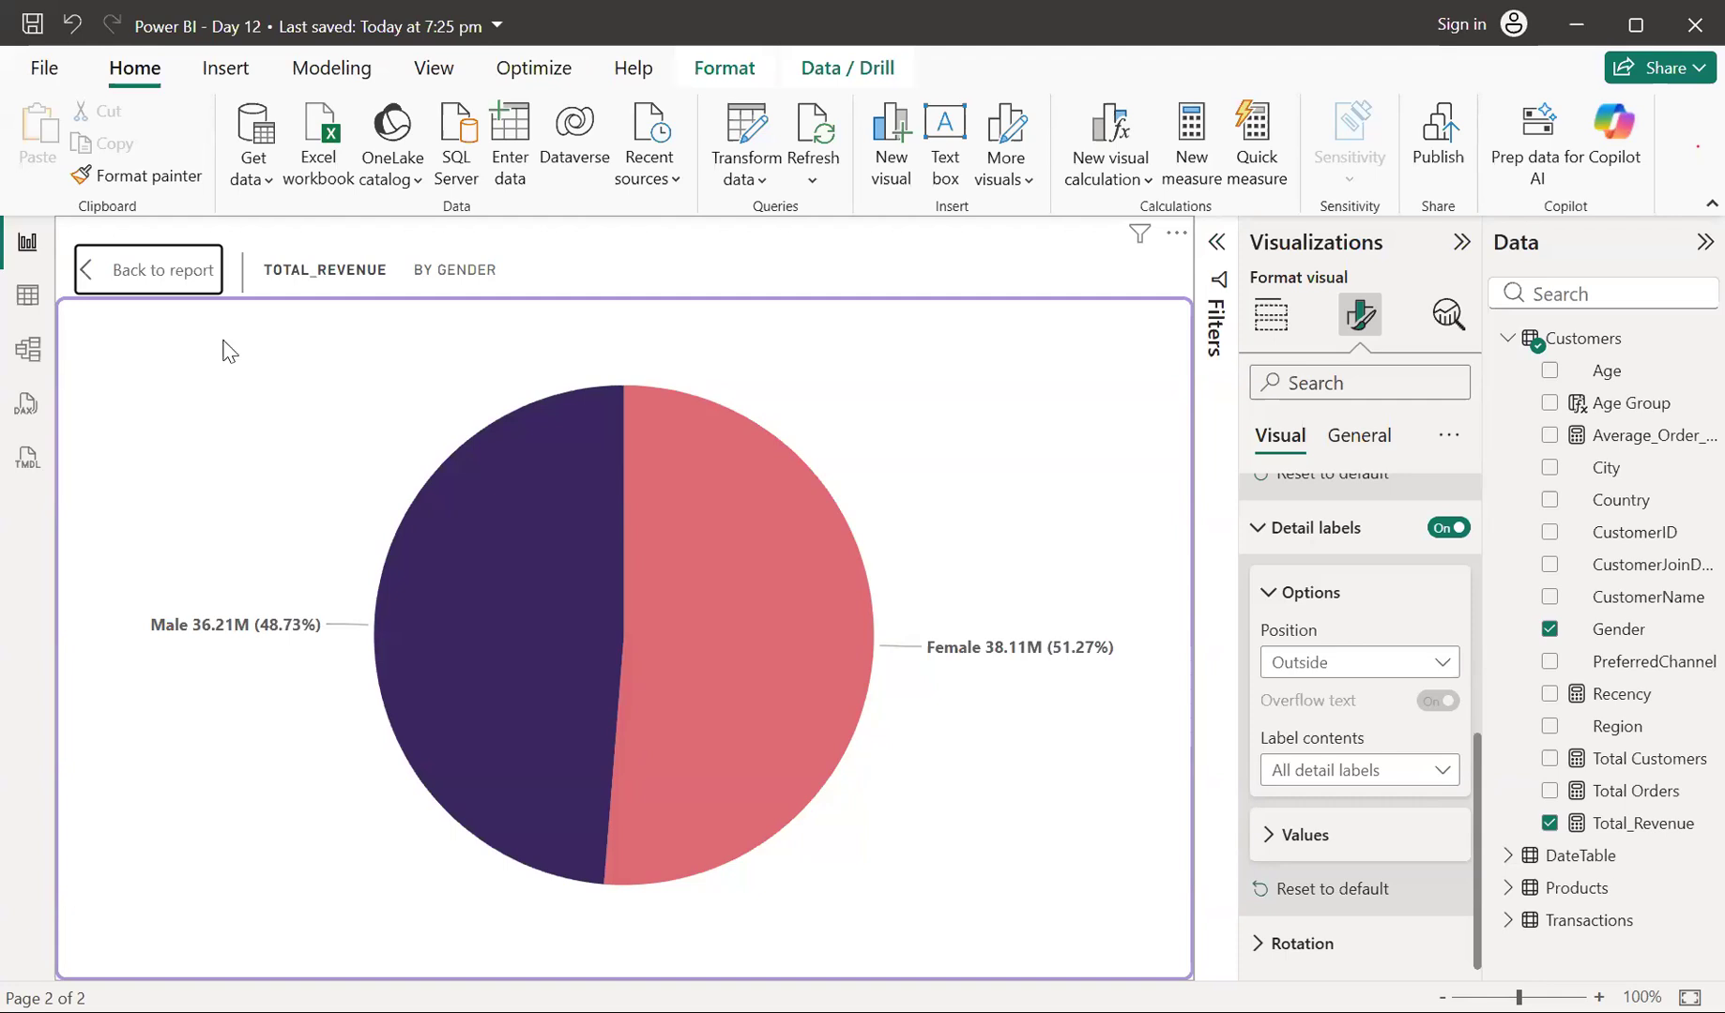
pyautogui.click(138, 281)
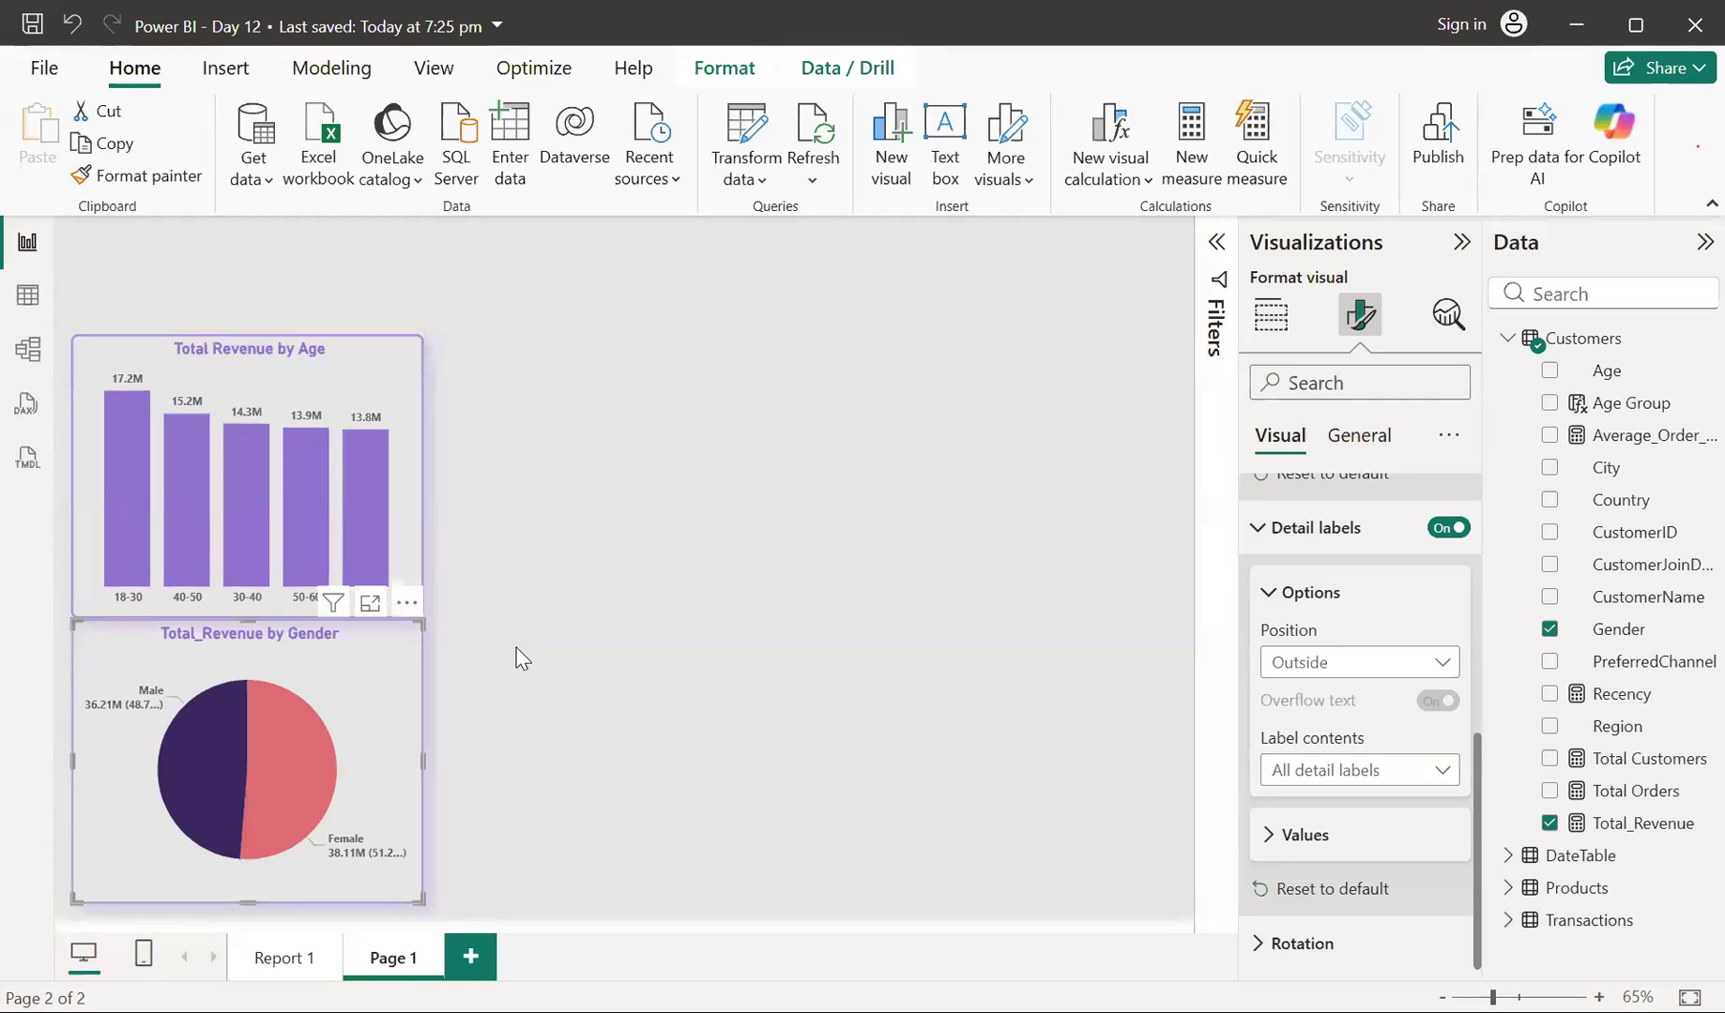
# Add an empty matrix visual beside the two charts and enlarge it to fill the free space next to them
pyautogui.click(841, 476)
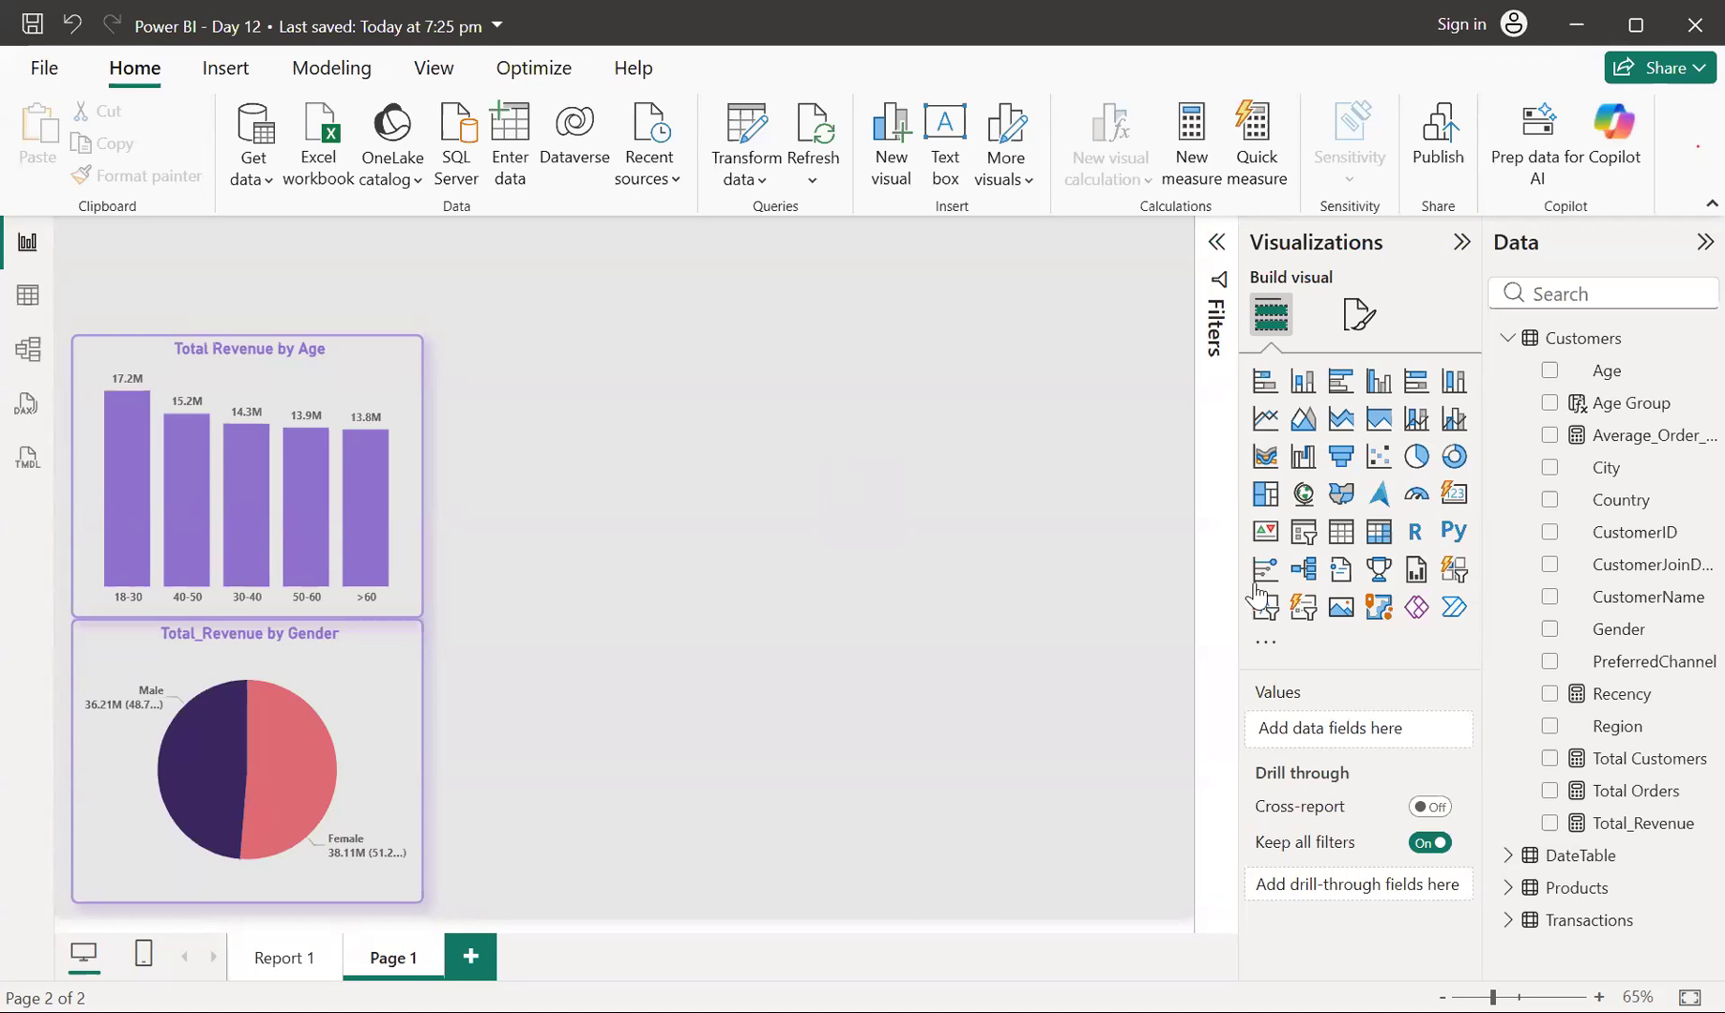
pyautogui.click(1375, 535)
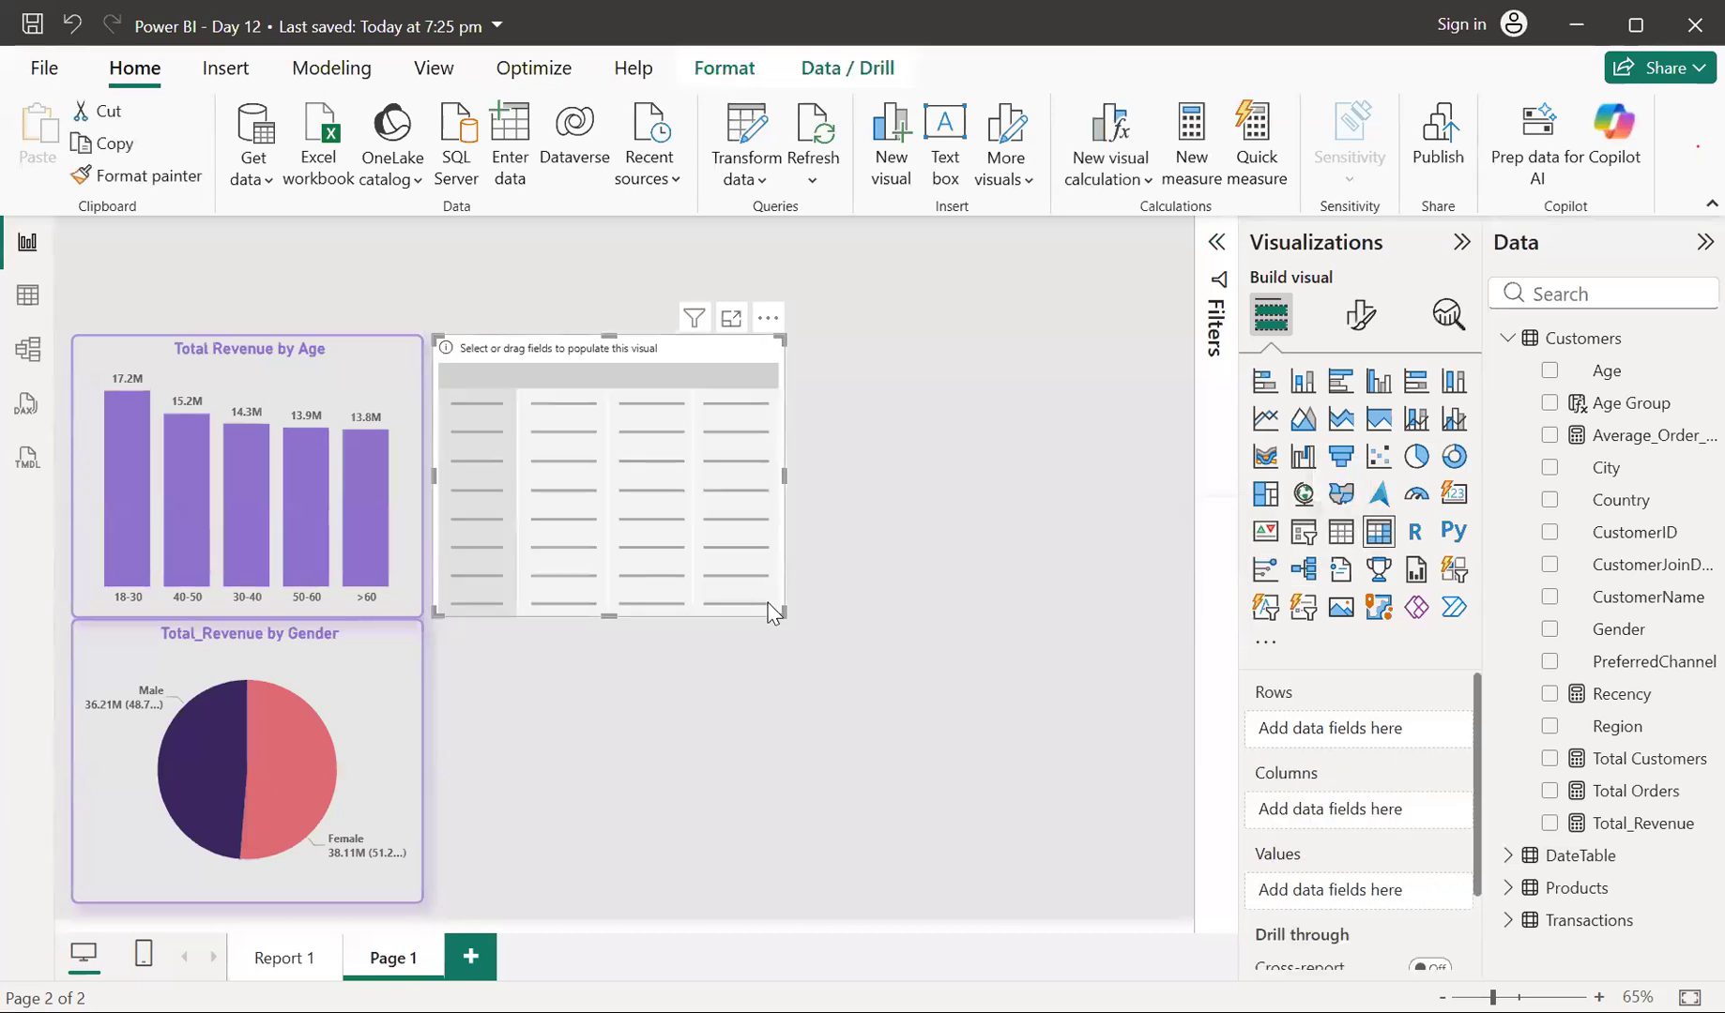
pyautogui.moveTo(784, 614); pyautogui.dragTo(1177, 896)
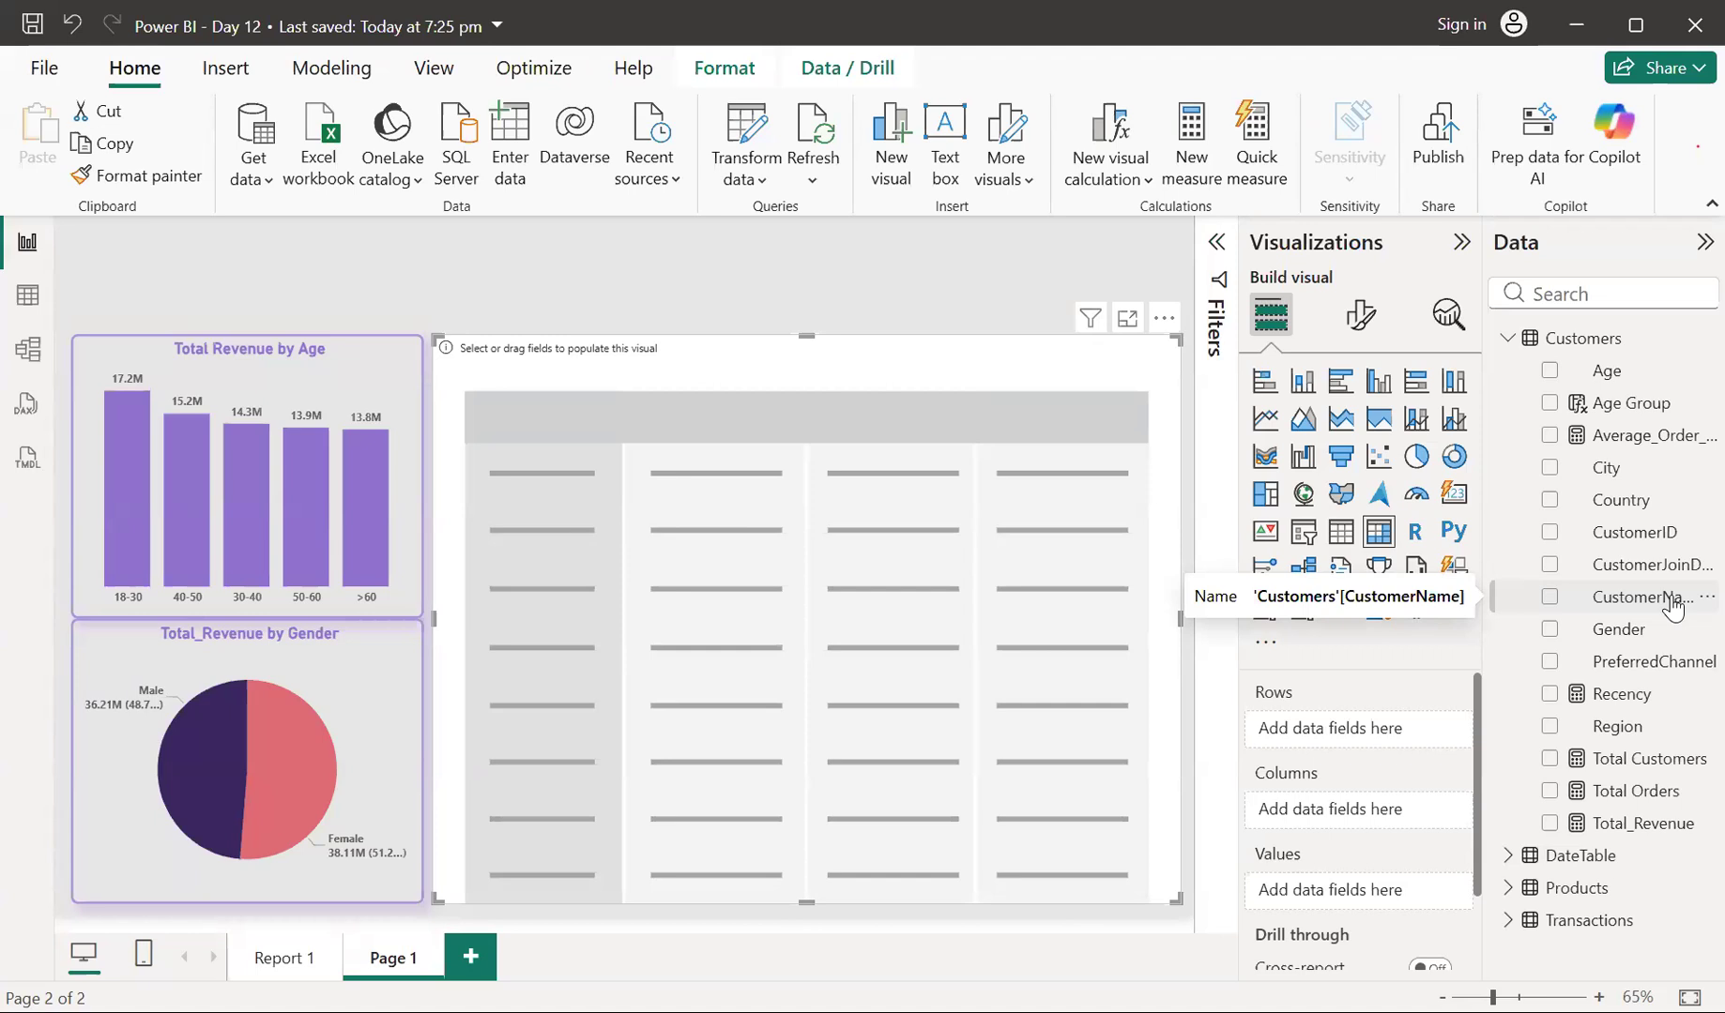
# Populate the matrix with CustomerName as rows, Region as columns and Total_Revenue as values
pyautogui.moveTo(1673, 608); pyautogui.dragTo(1414, 732)
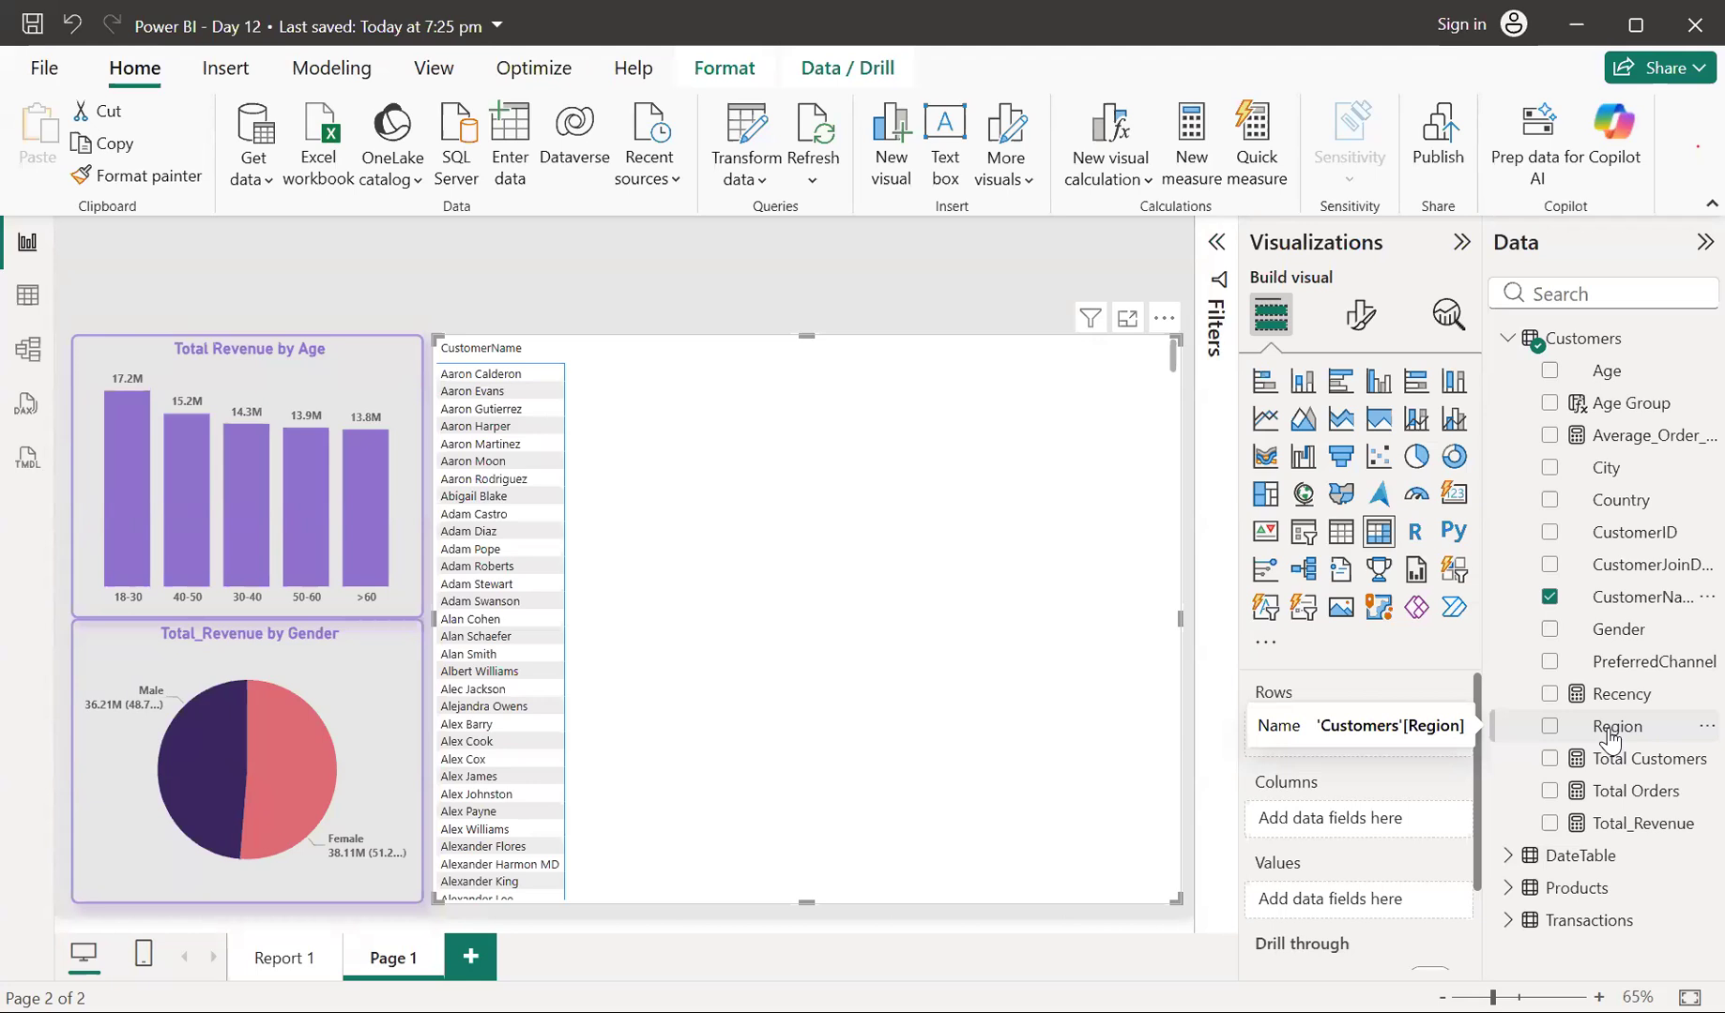
pyautogui.moveTo(1611, 738); pyautogui.dragTo(1372, 828)
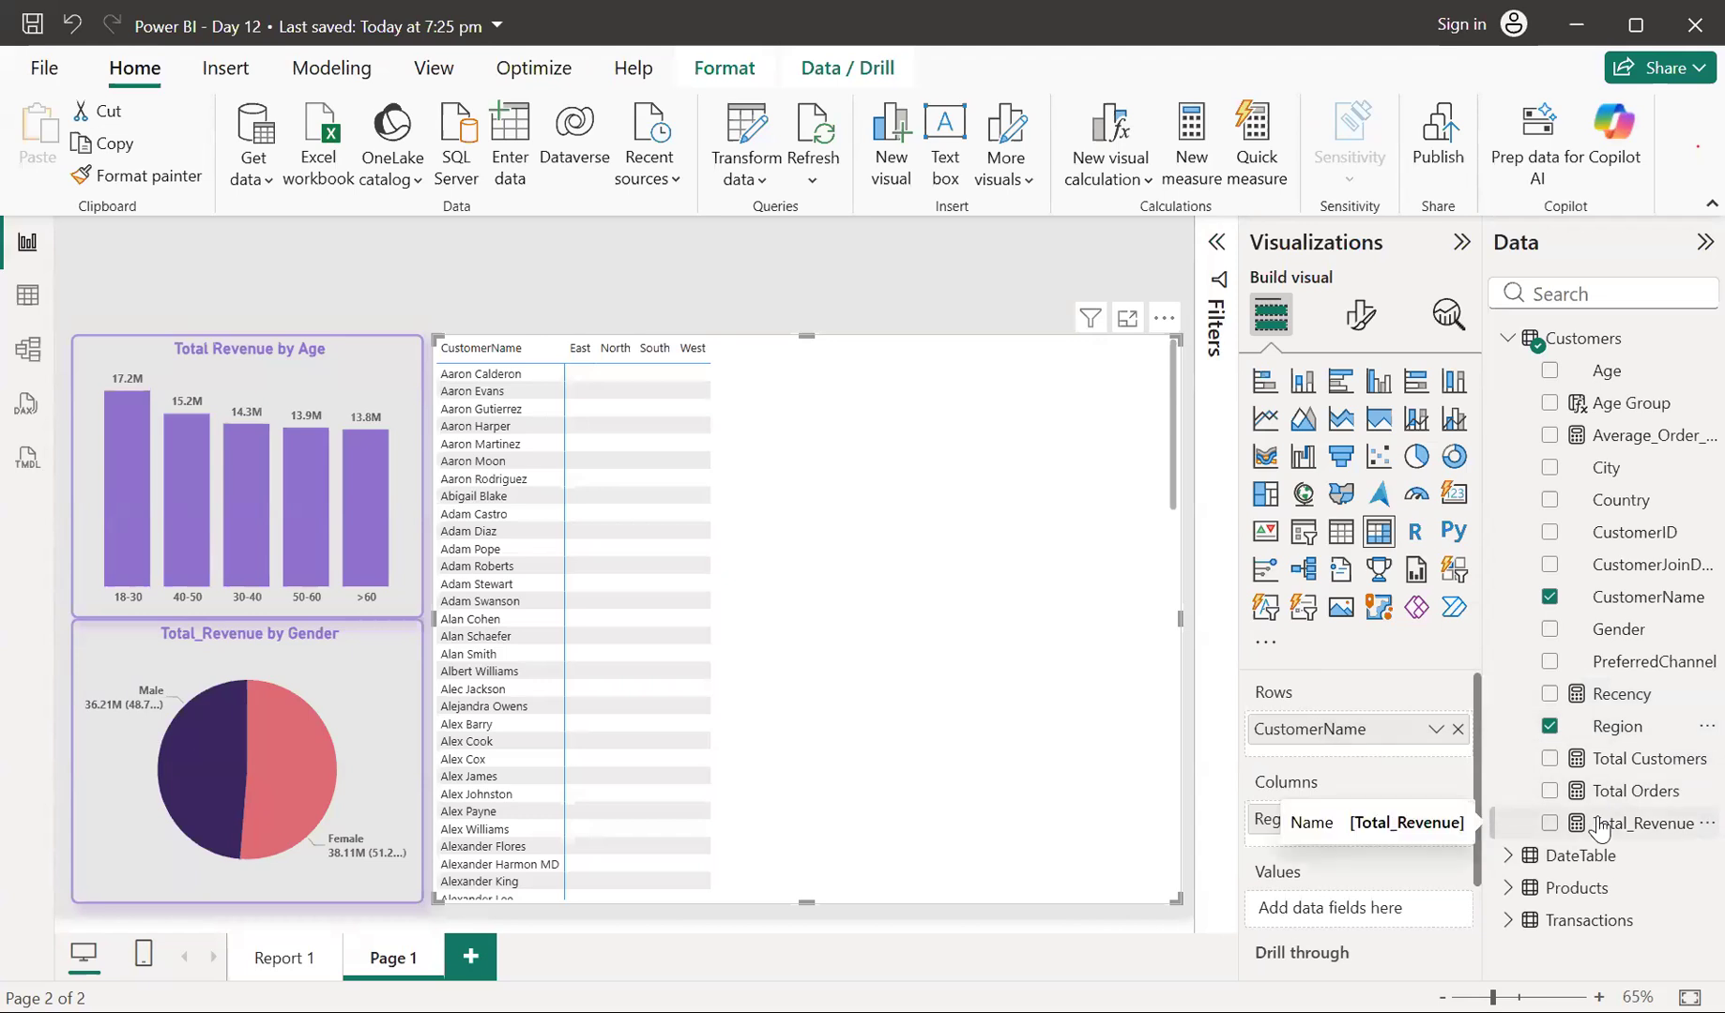
pyautogui.moveTo(1597, 829); pyautogui.dragTo(1361, 909)
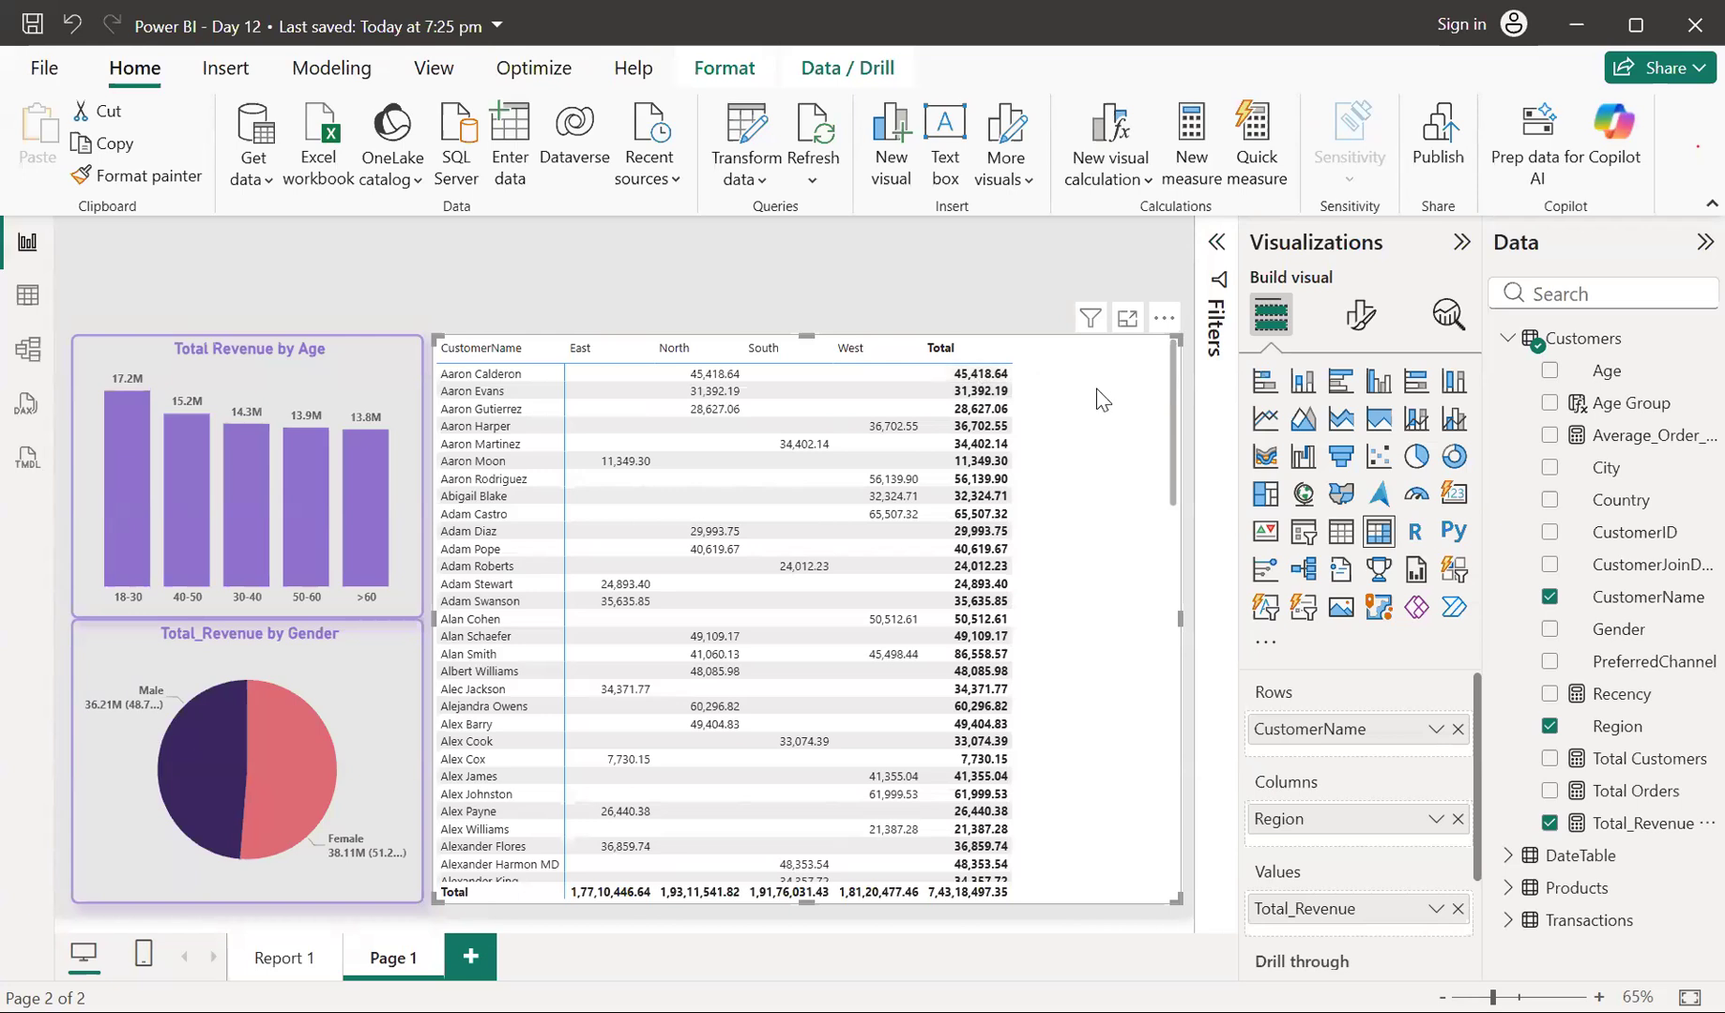
# Try the Repeat Customers measure from the Transactions table as a second matrix value and take it out again
pyautogui.click(1511, 340)
pyautogui.click(1522, 443)
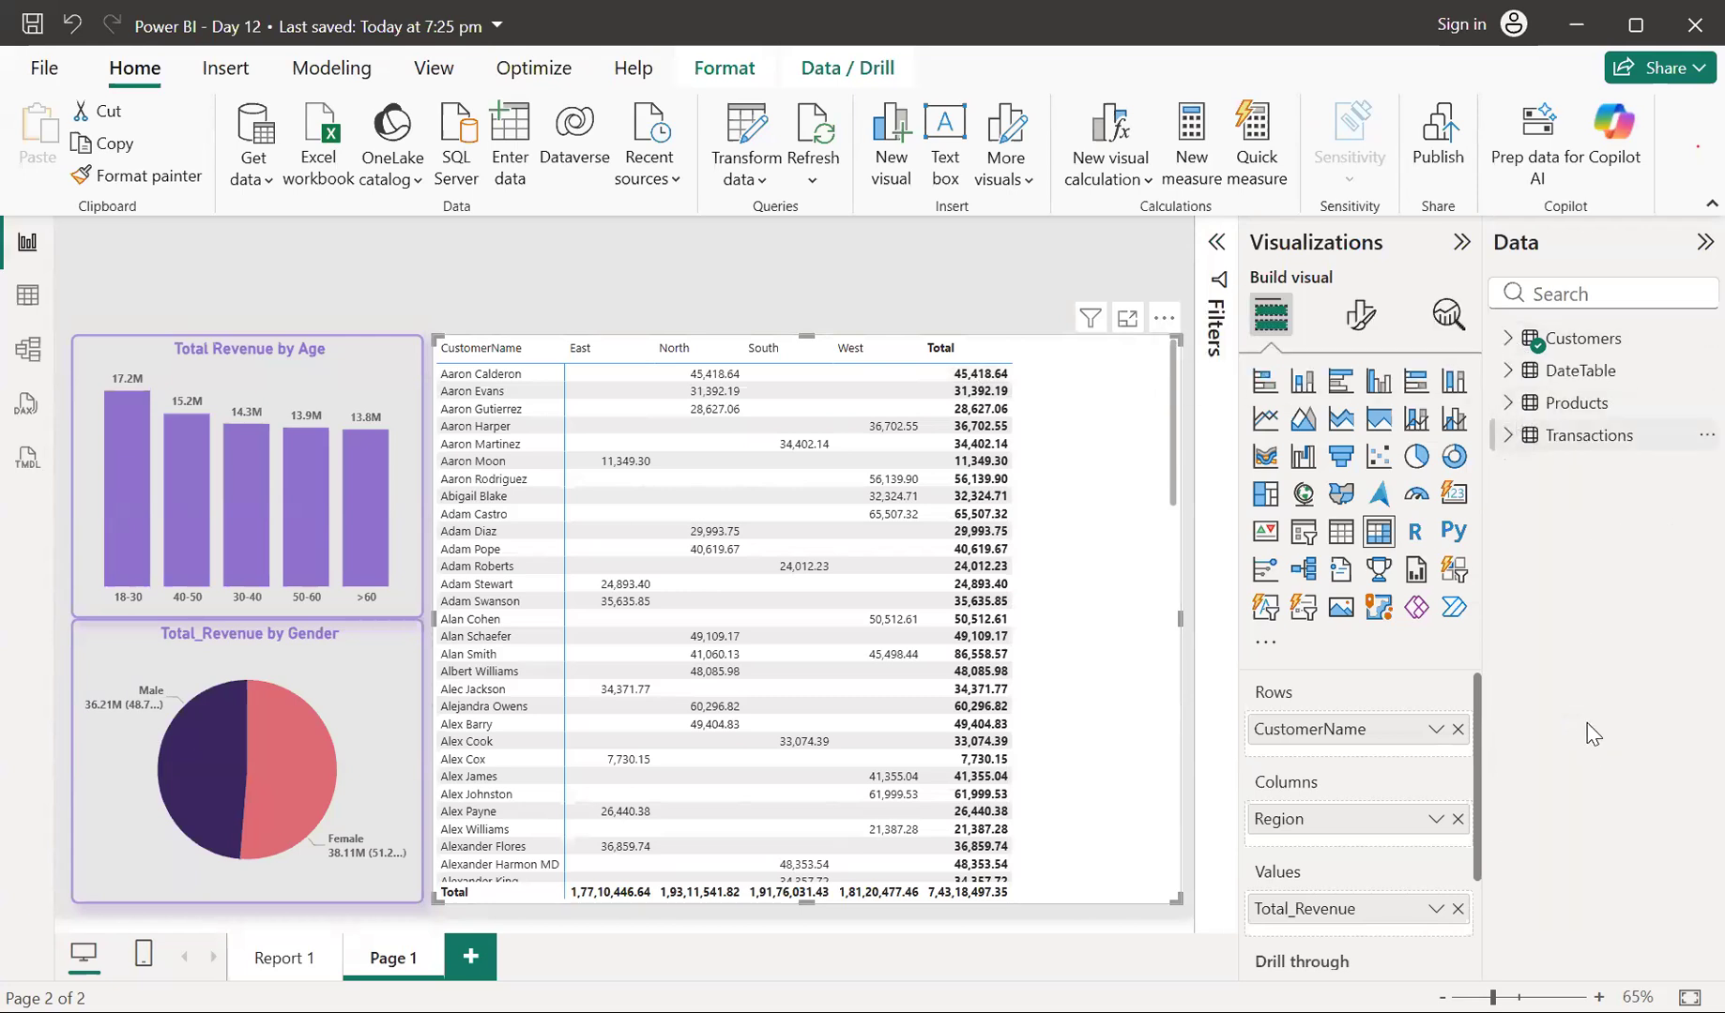
pyautogui.click(1508, 437)
pyautogui.scroll(-5, 1577, 760)
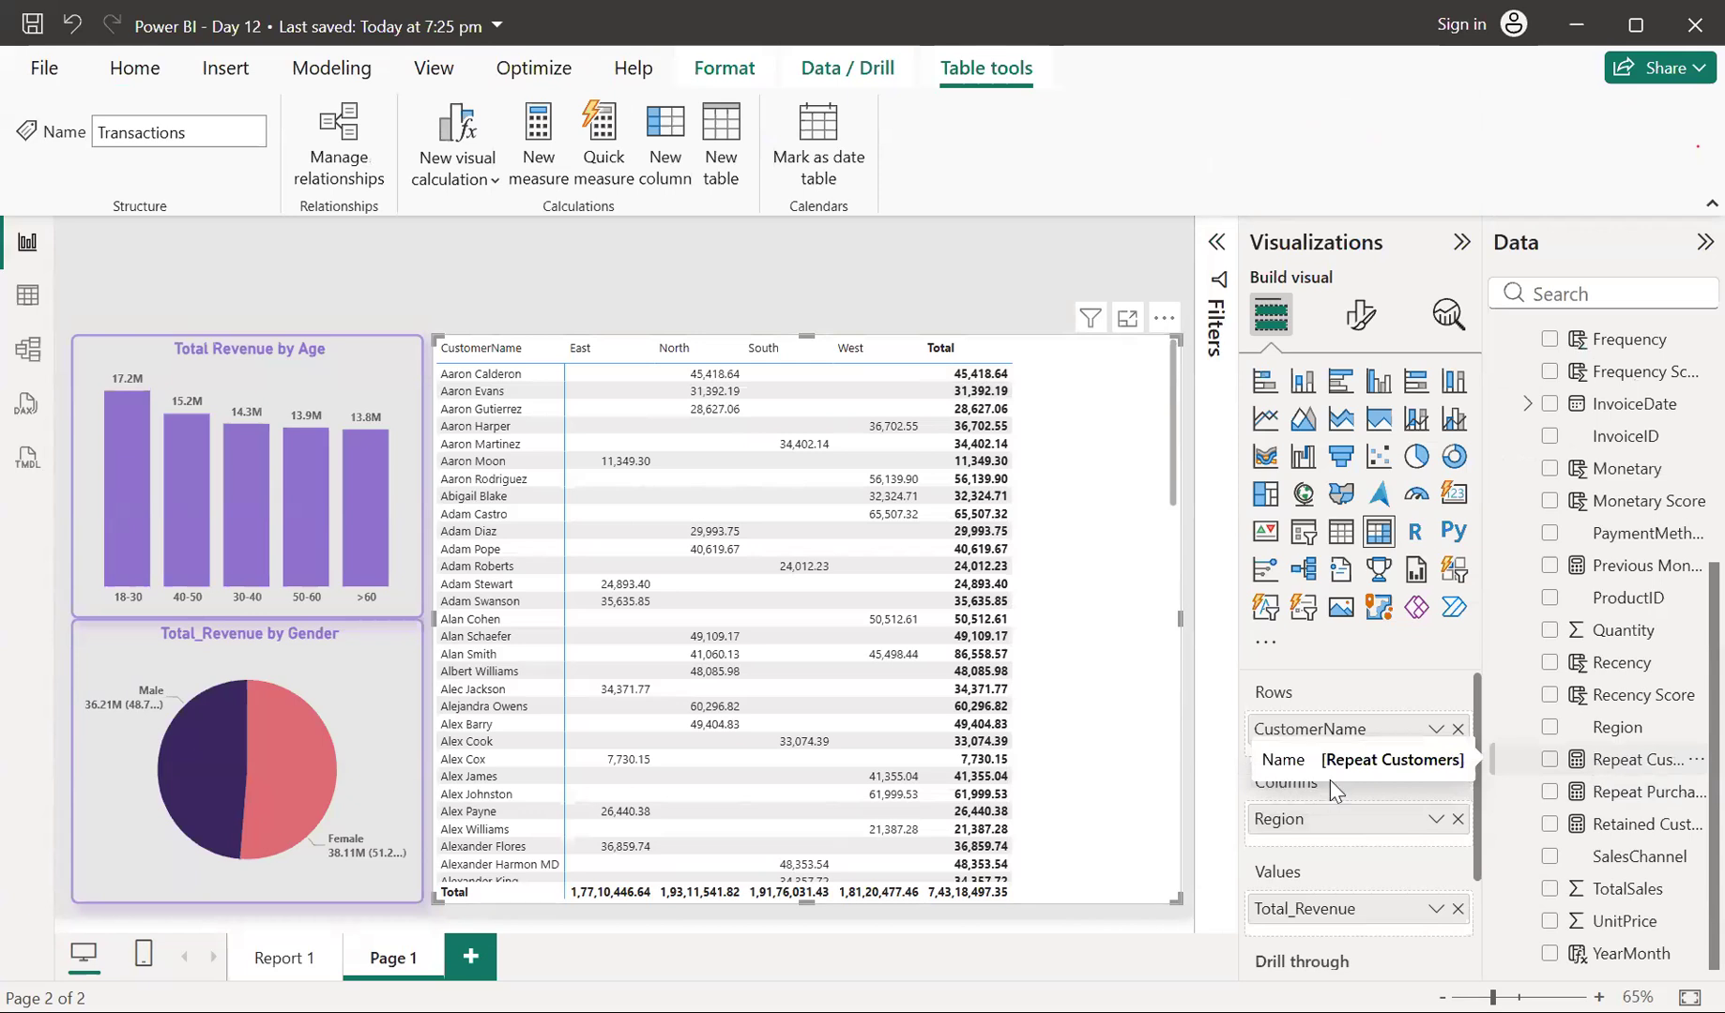
pyautogui.scroll(-1, 1388, 786)
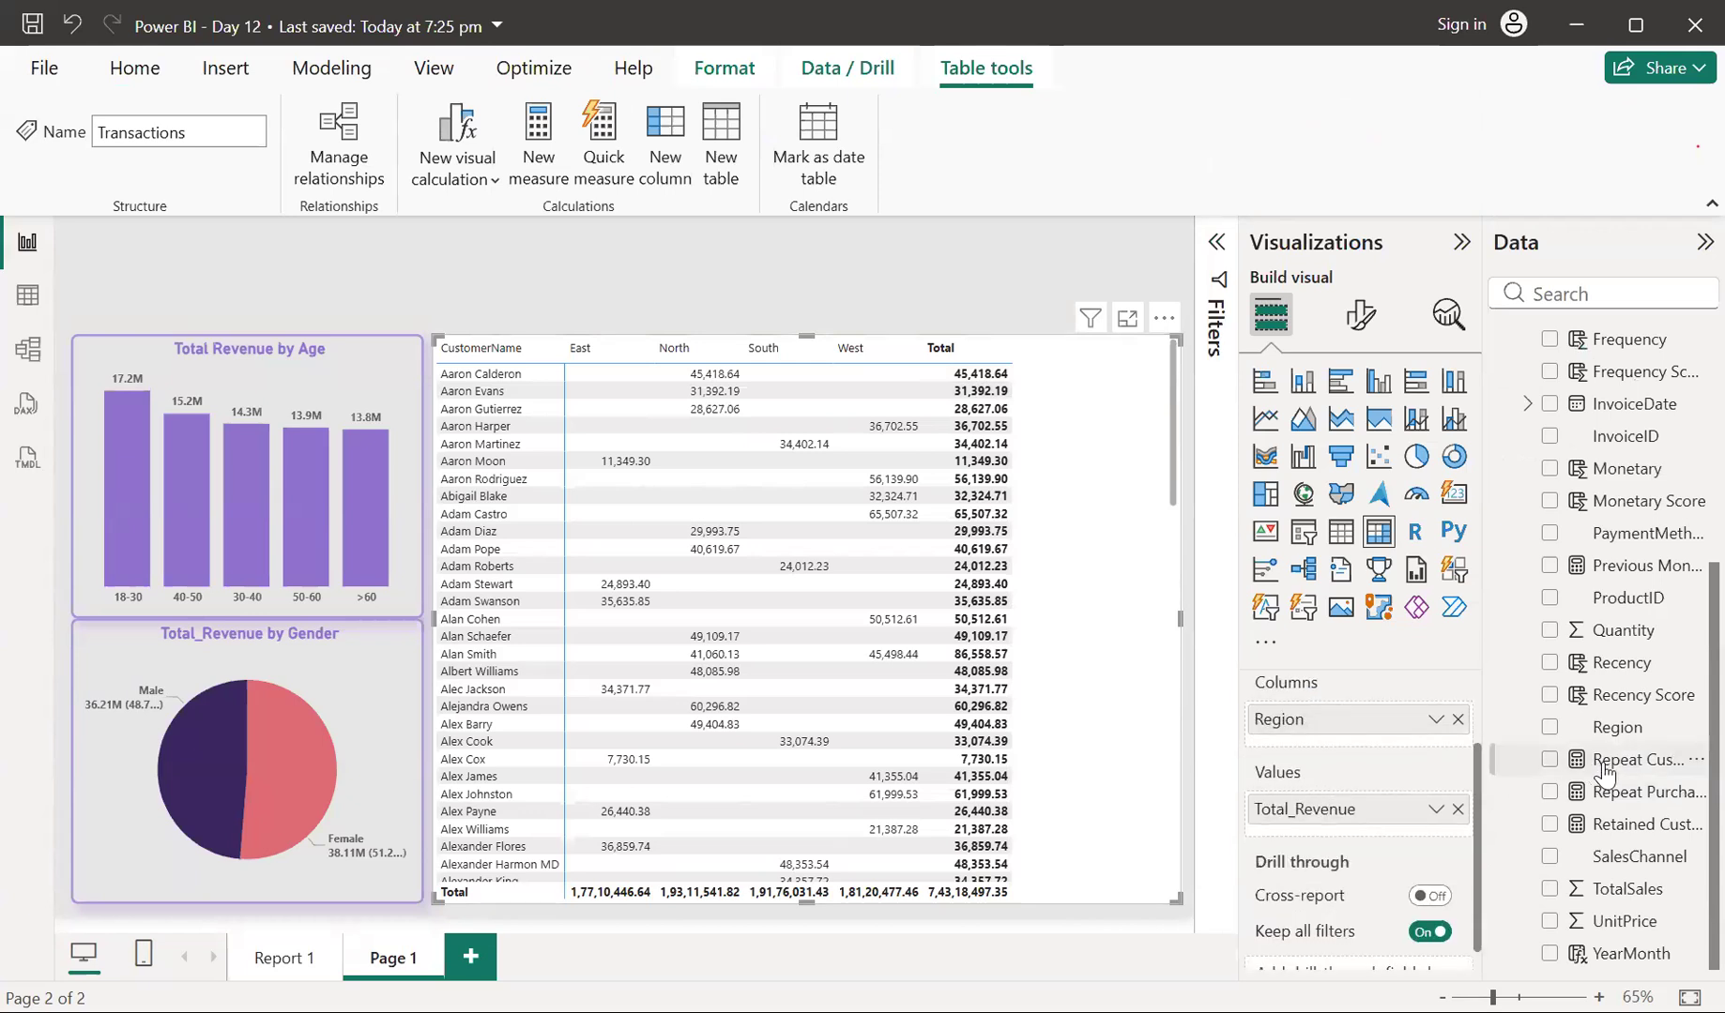
pyautogui.moveTo(1604, 775); pyautogui.dragTo(1346, 846)
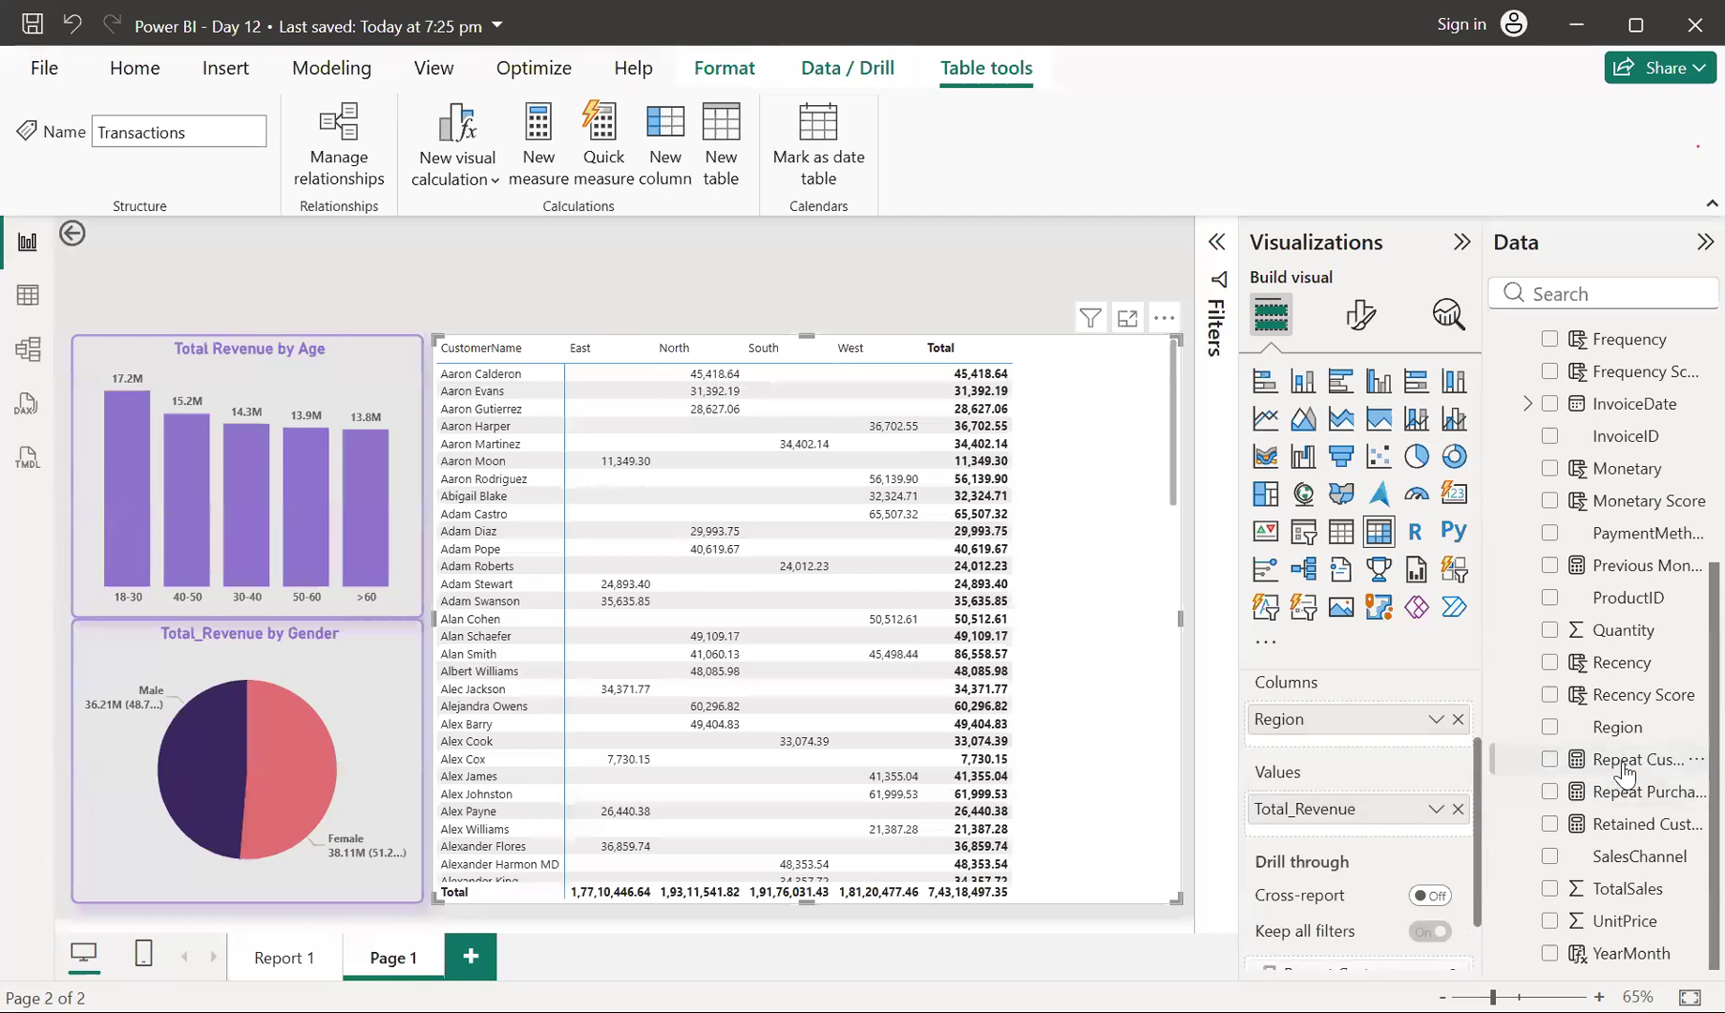
pyautogui.moveTo(1624, 775); pyautogui.dragTo(1349, 843)
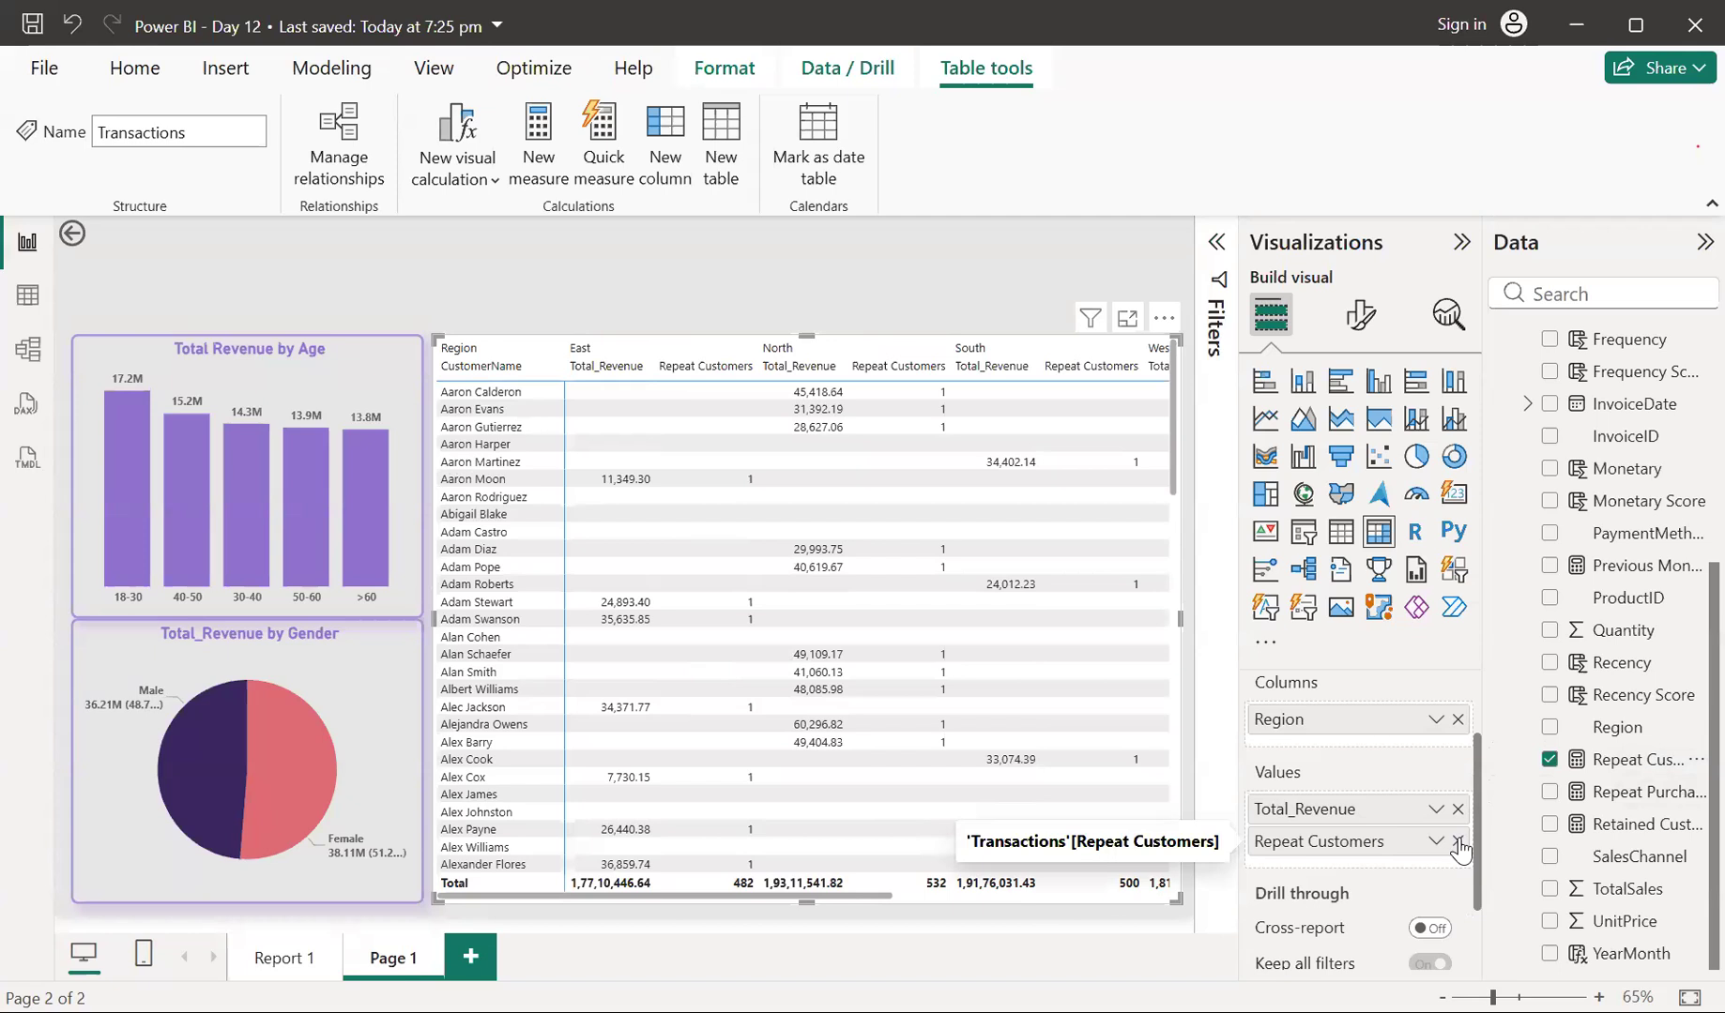
pyautogui.click(1457, 842)
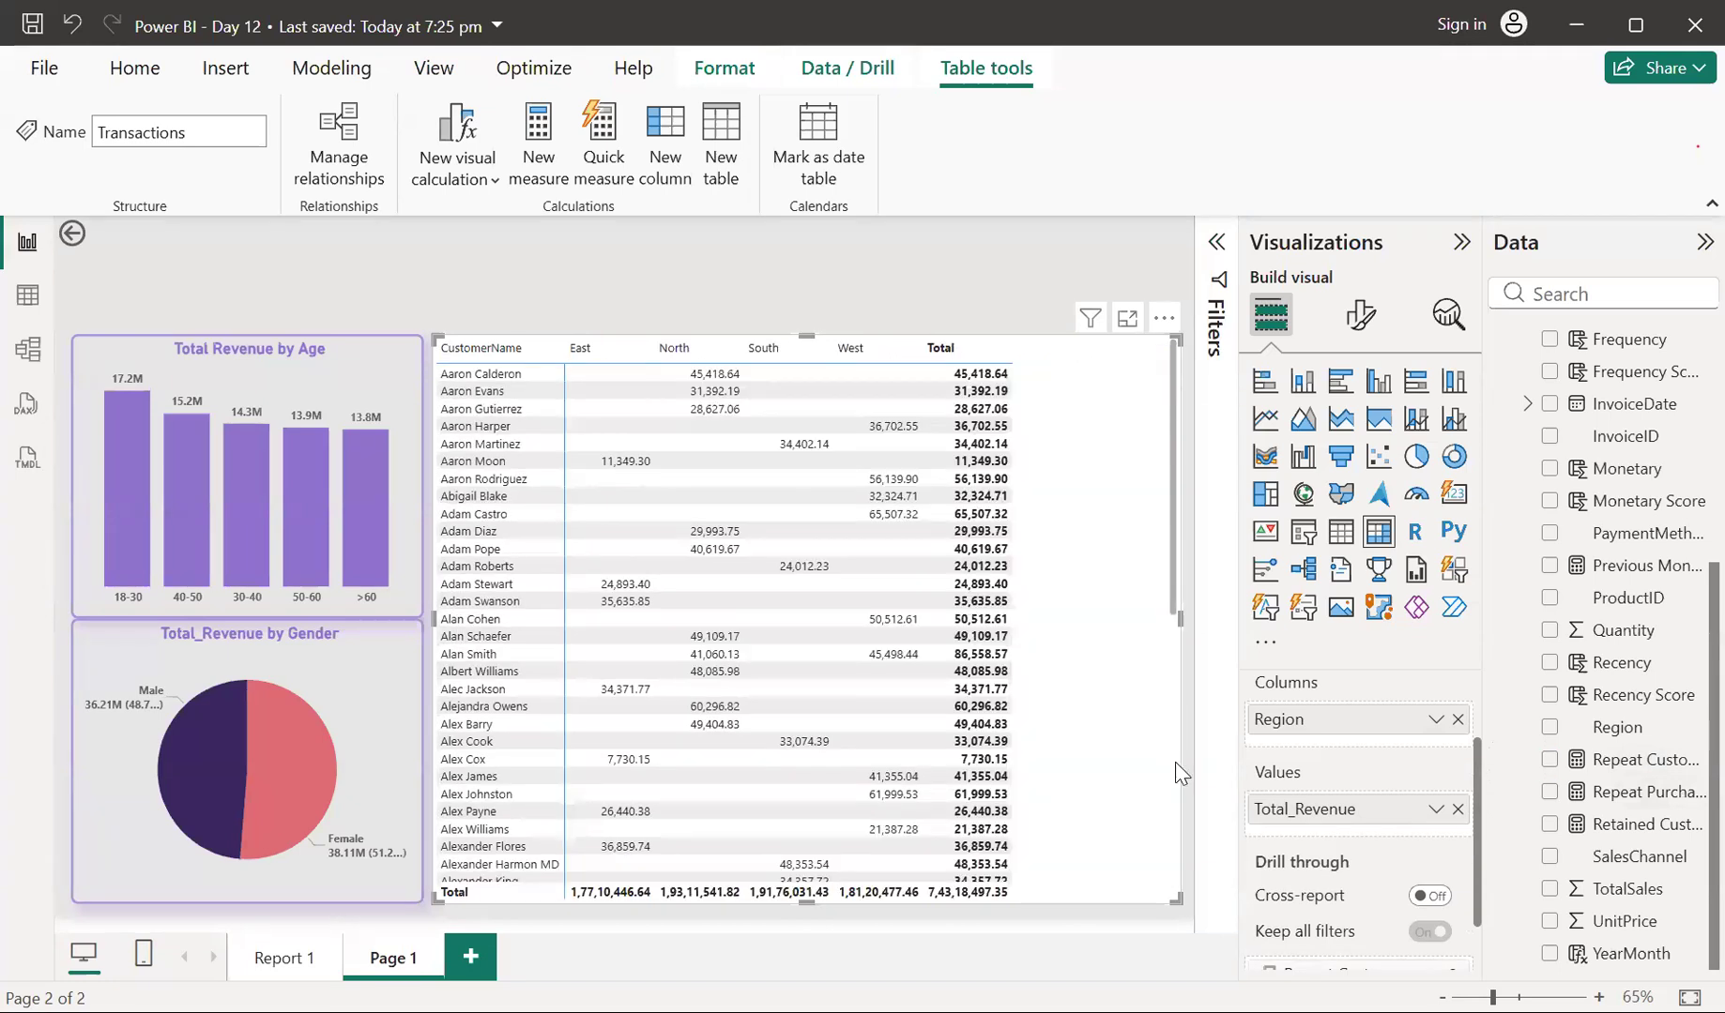
# Examine the Transactions table's columns and the Repeat Customers measure in the table view before returning to the report
pyautogui.click(29, 298)
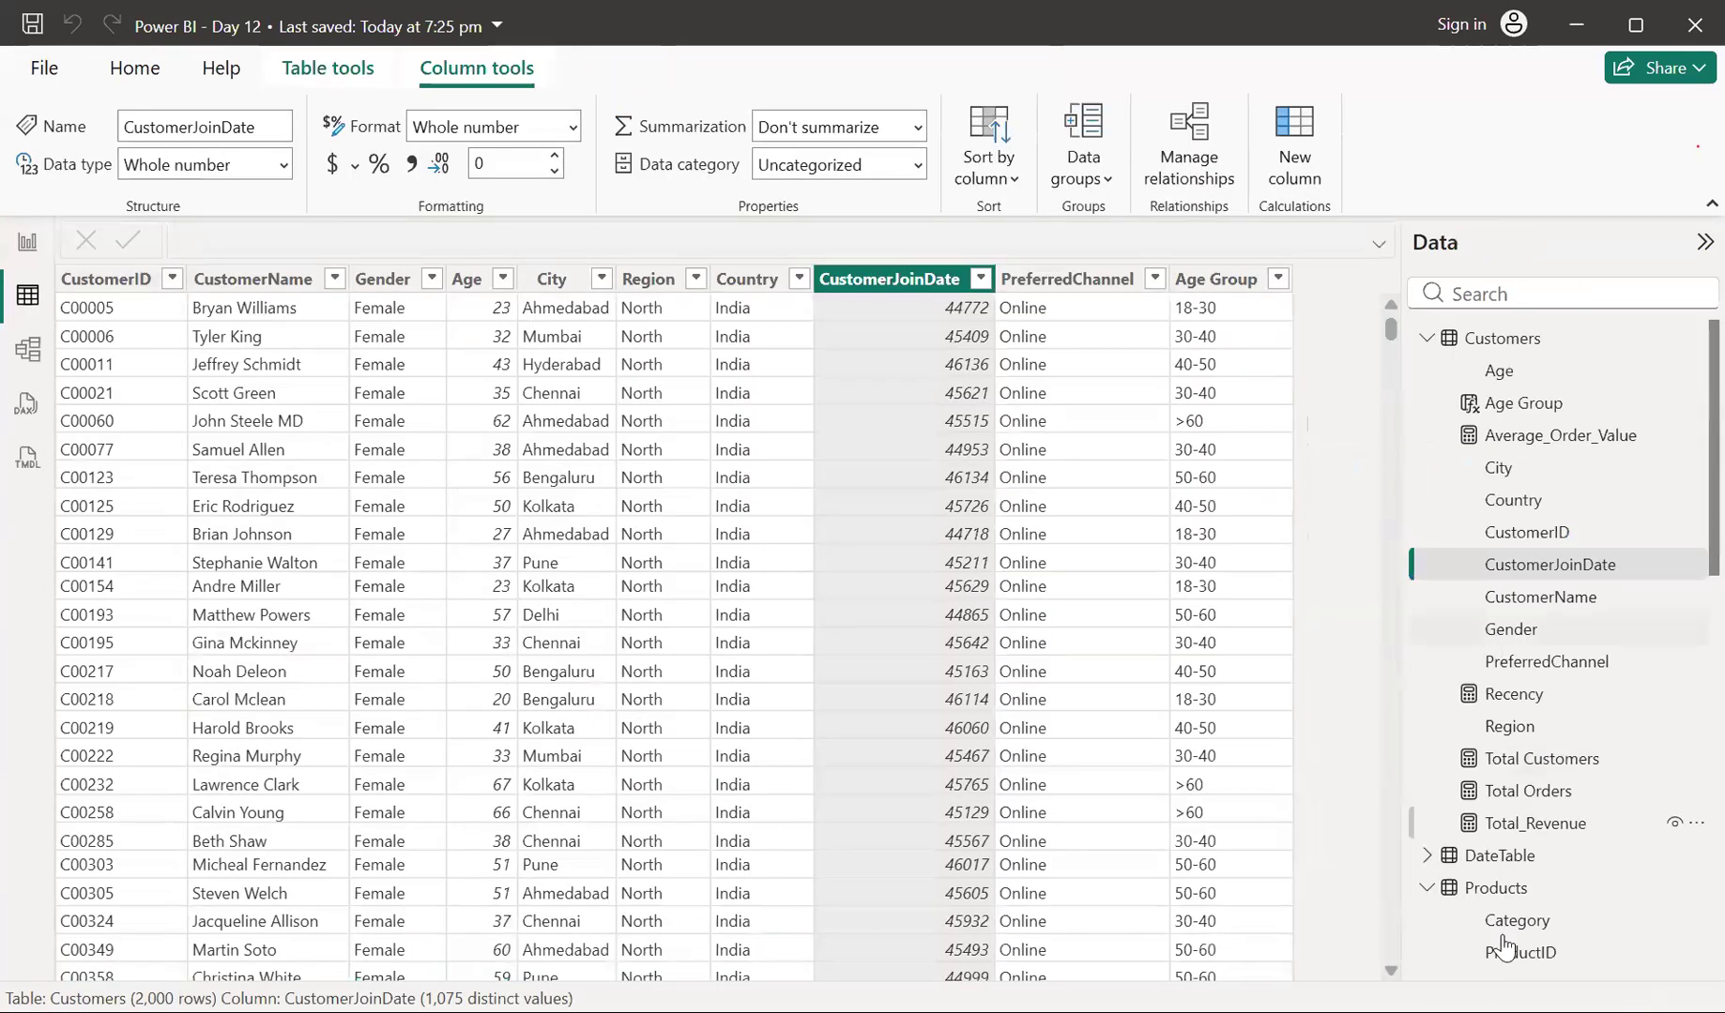
pyautogui.scroll(-10, 1492, 901)
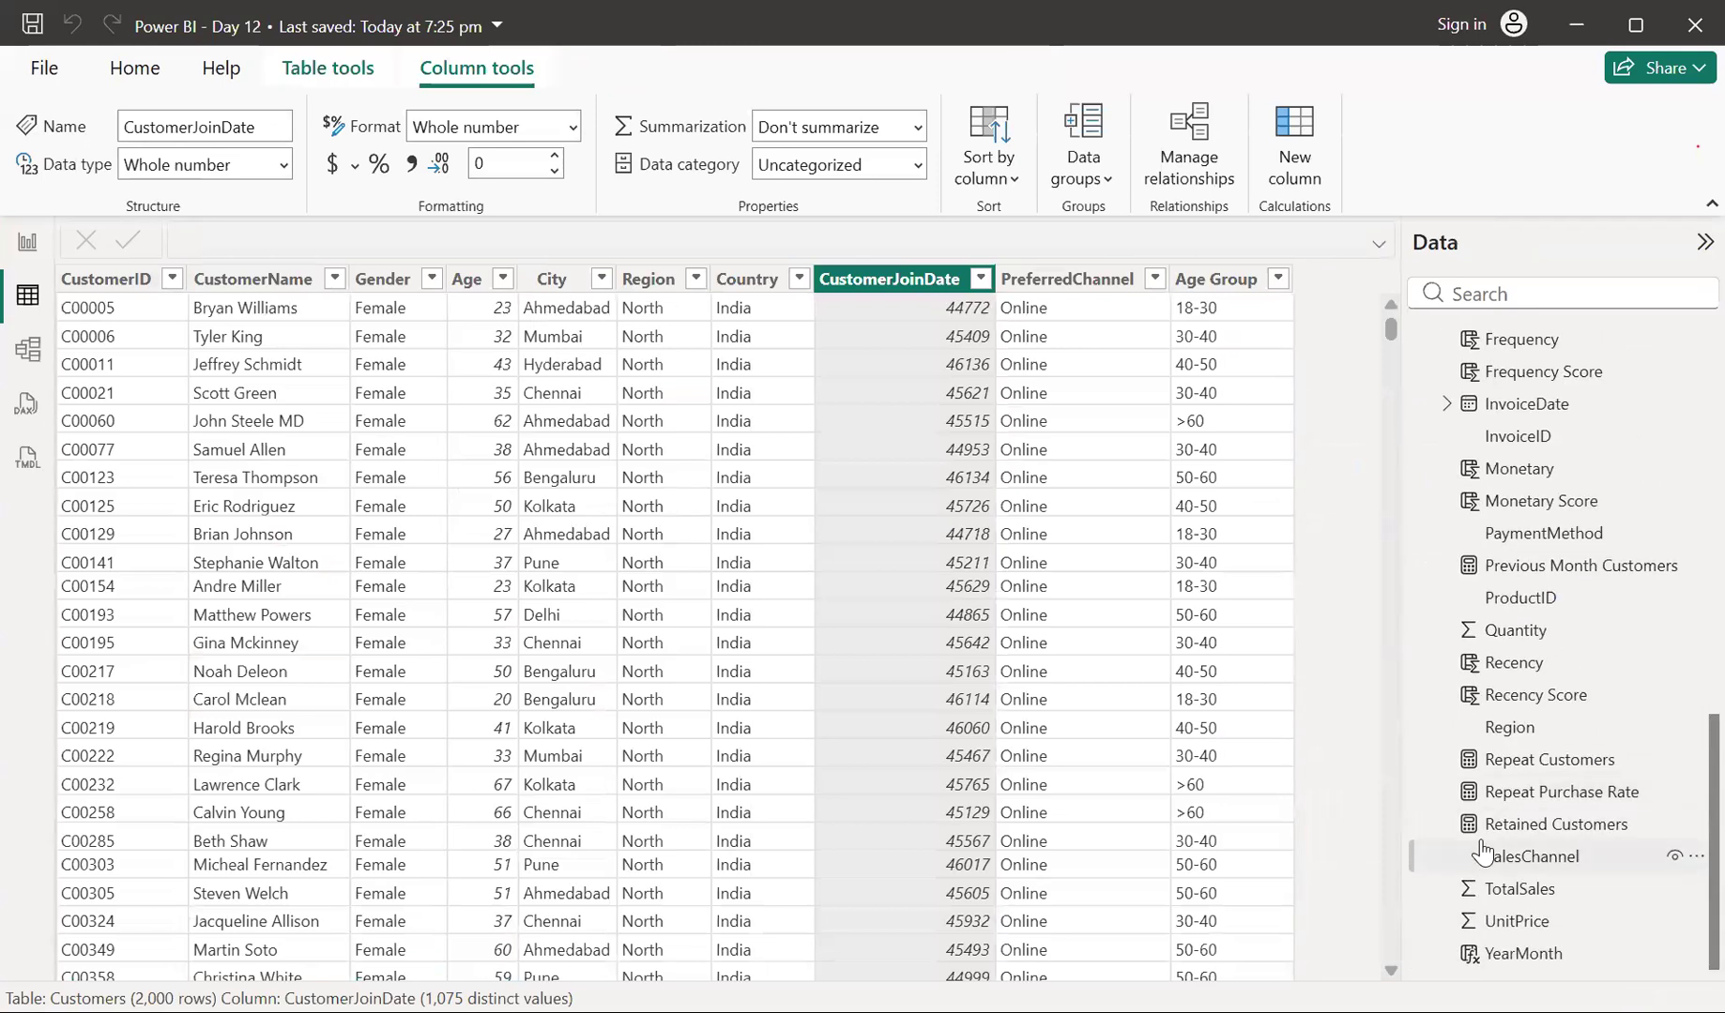
pyautogui.scroll(5, 1483, 851)
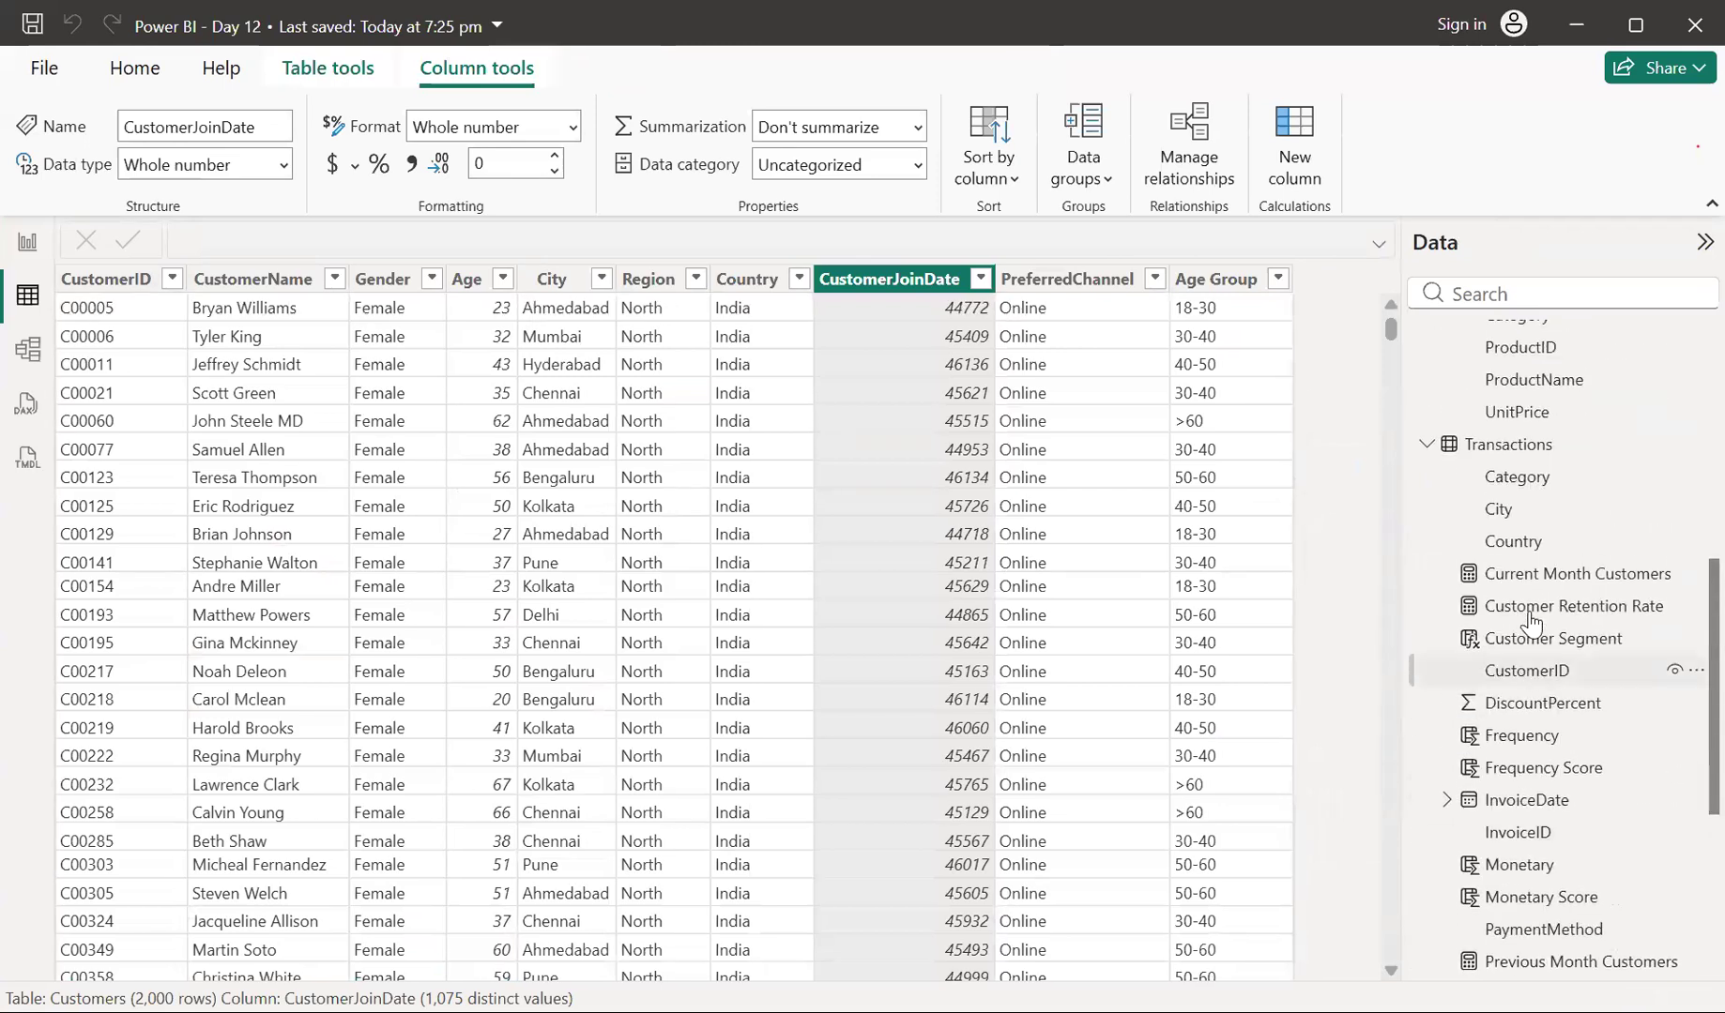
pyautogui.click(1505, 458)
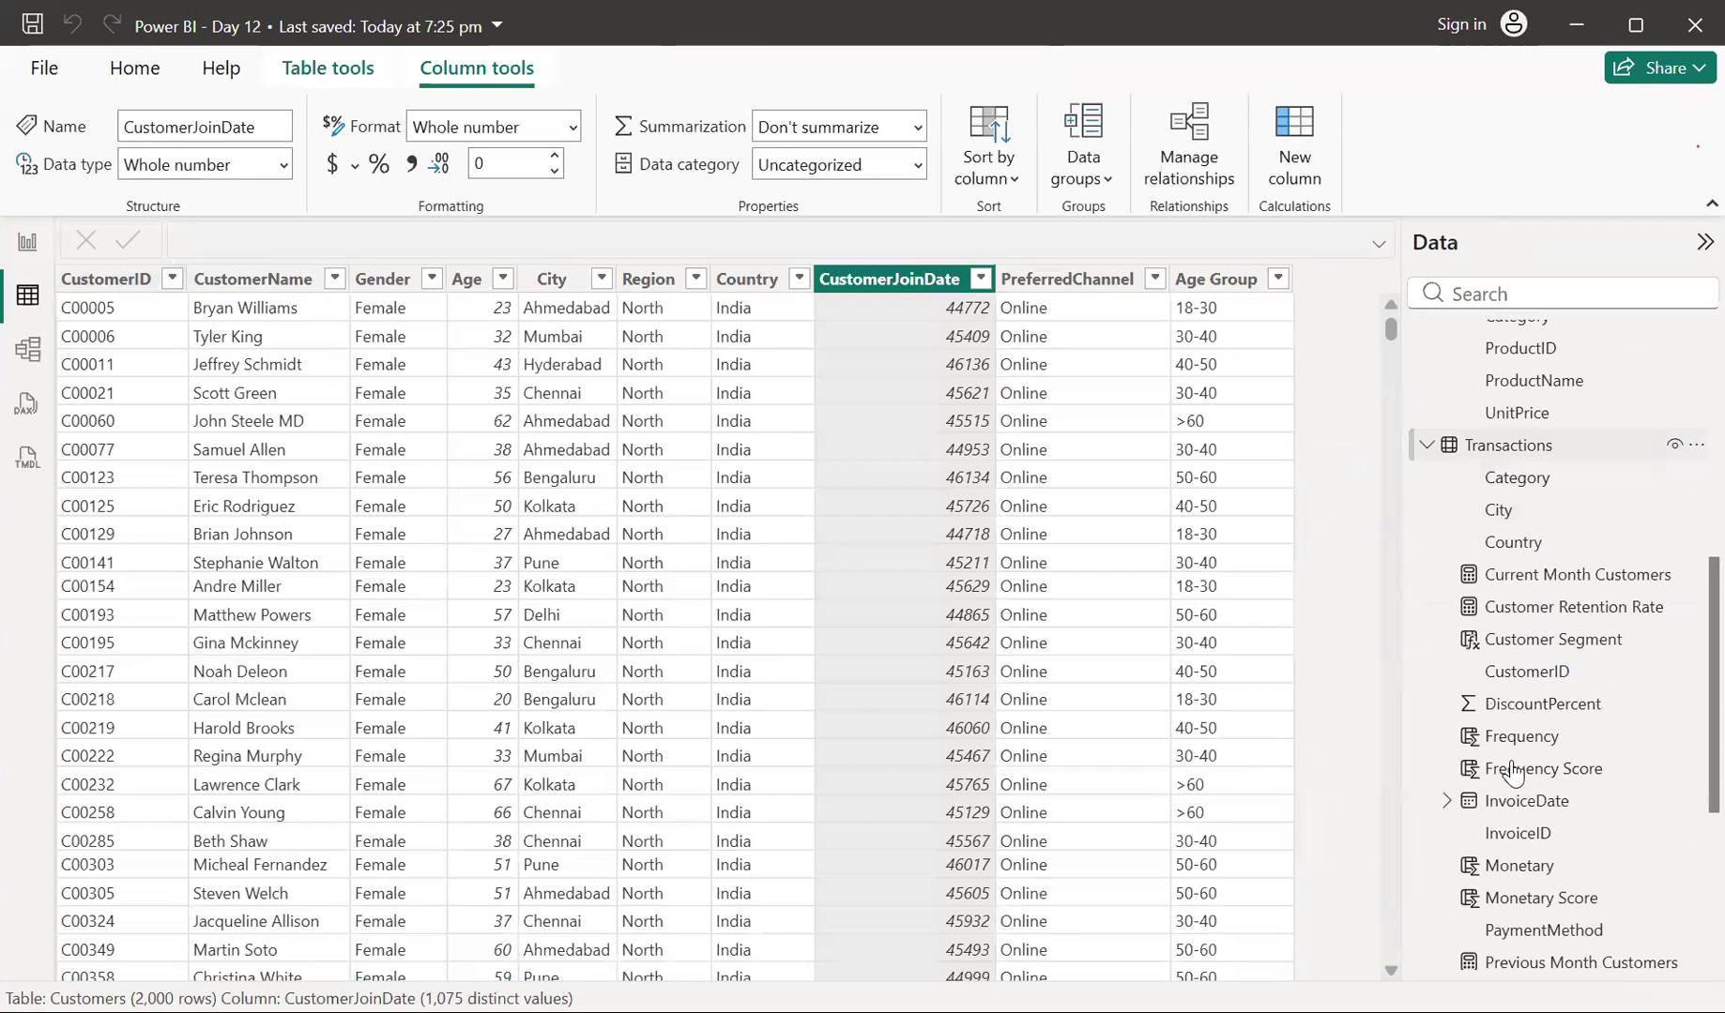
pyautogui.scroll(-5, 1512, 774)
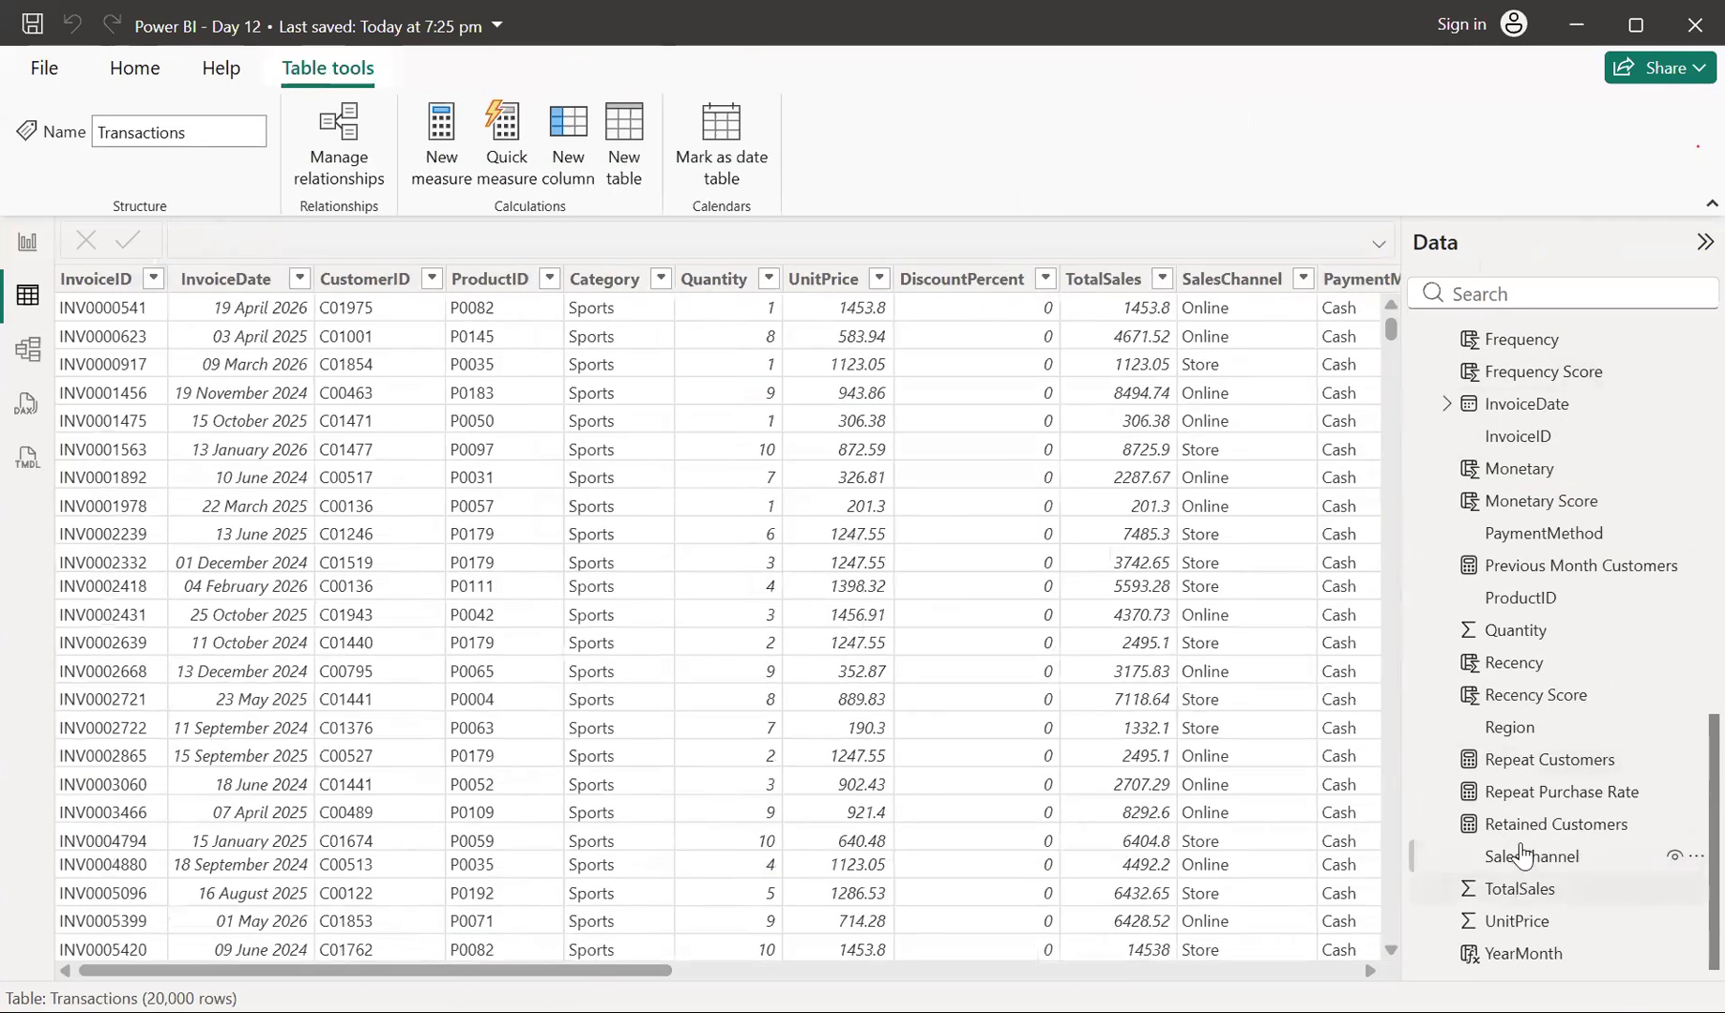
pyautogui.click(1508, 779)
pyautogui.hscroll(10, 1276, 736)
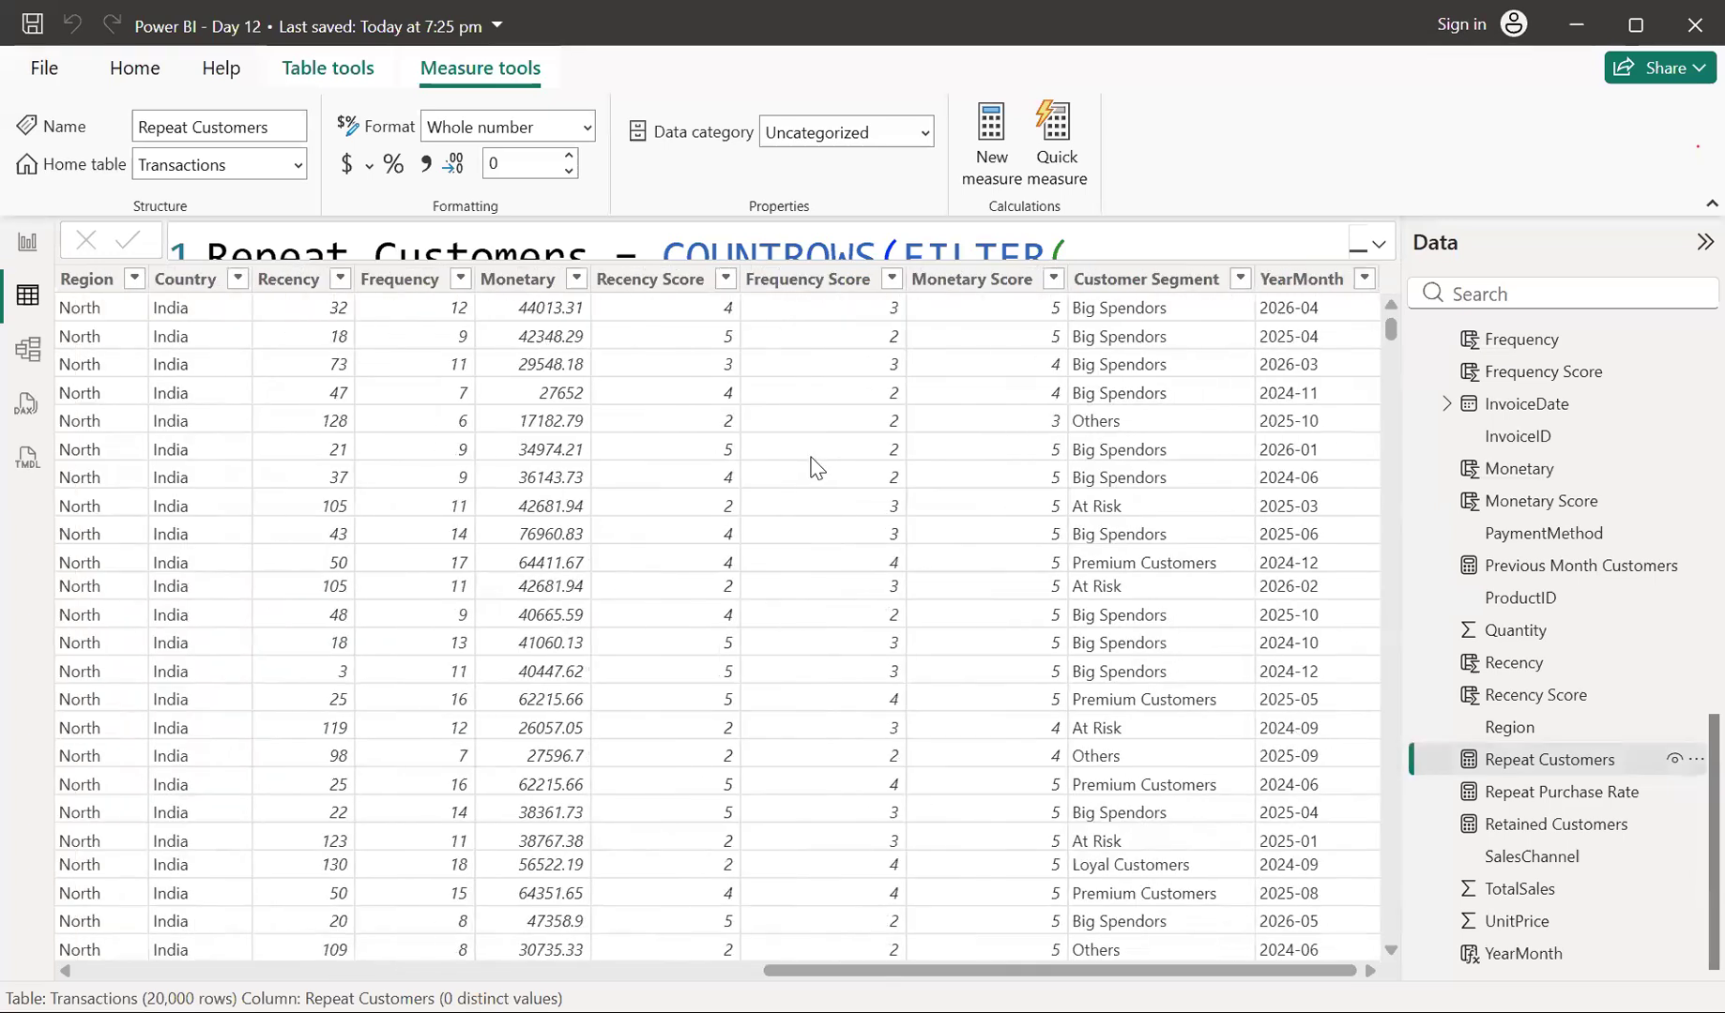
pyautogui.hscroll(-1, 814, 466)
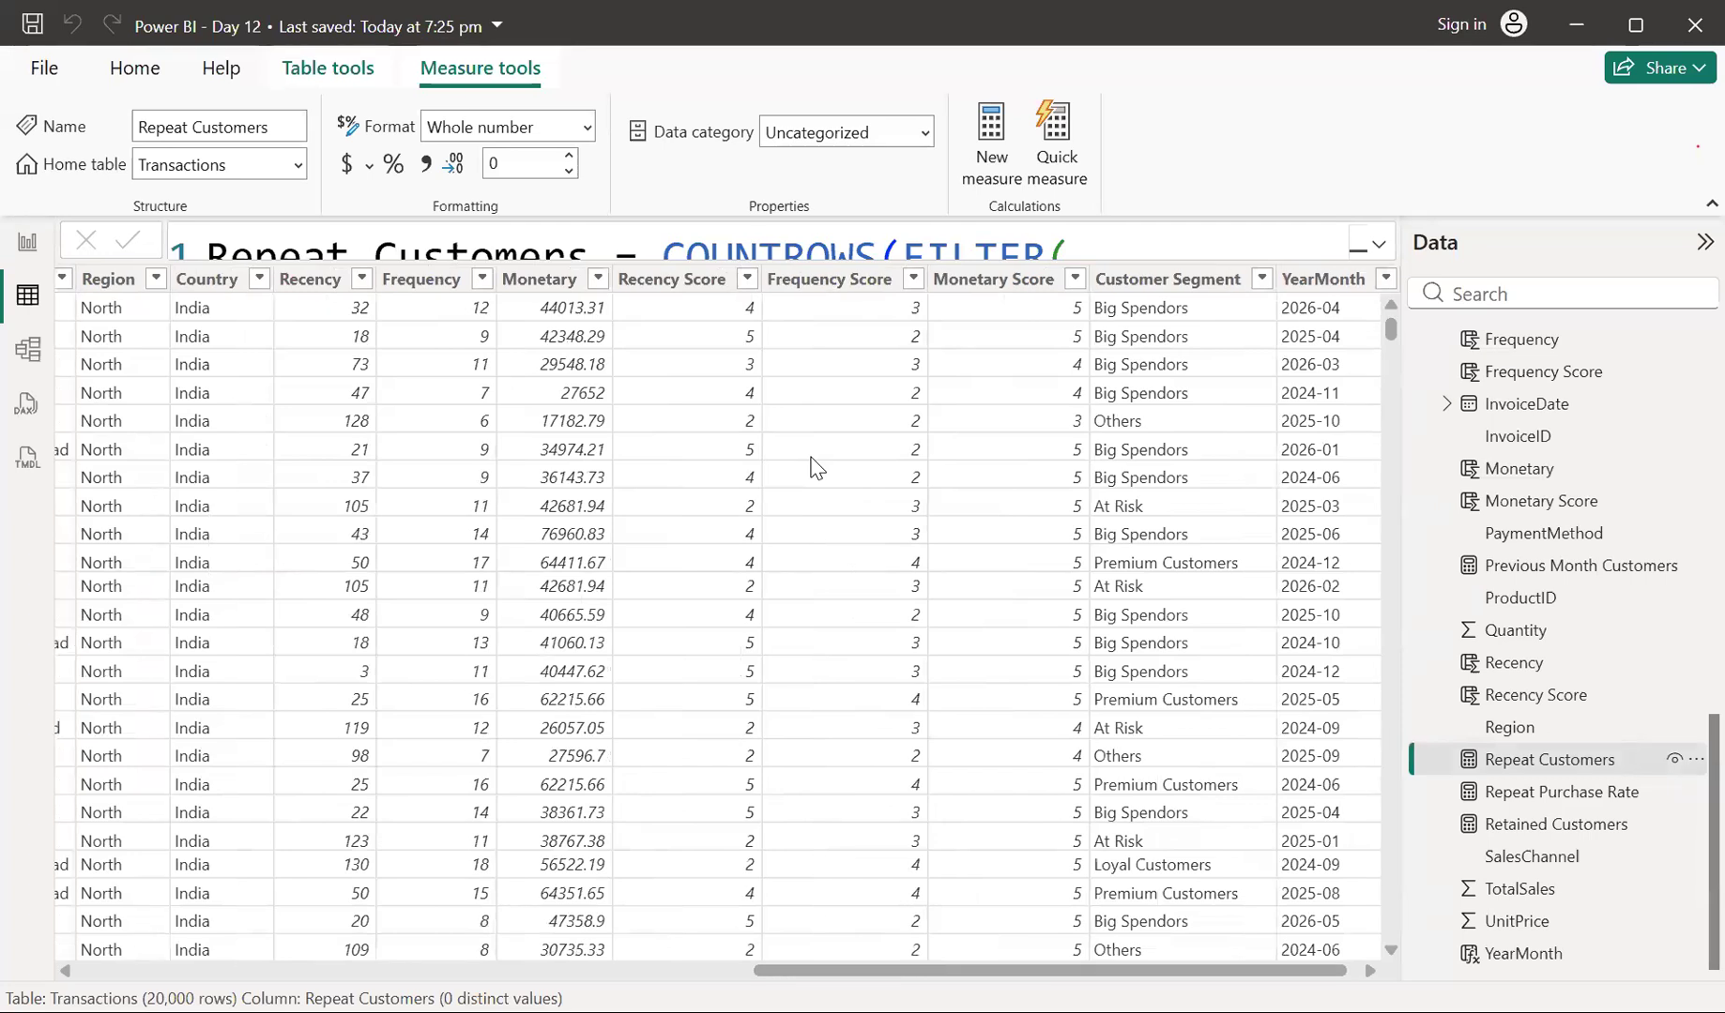
pyautogui.hscroll(1, 817, 468)
pyautogui.hscroll(3, 817, 468)
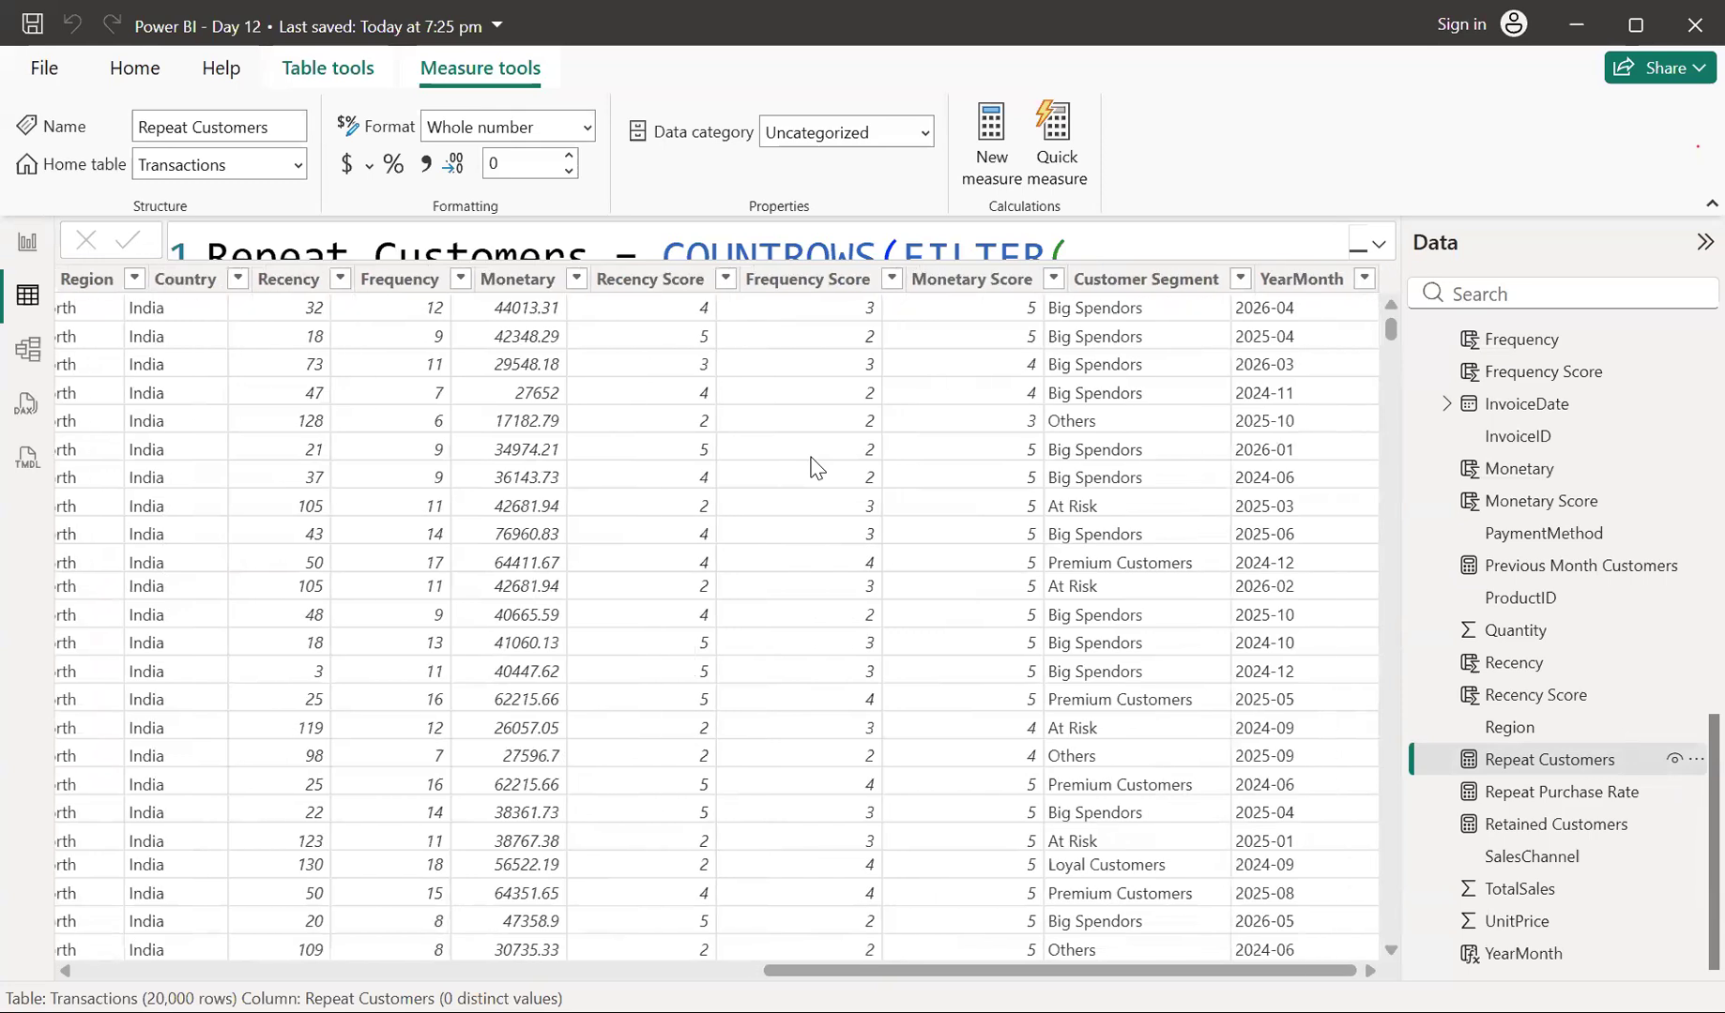
pyautogui.hscroll(-3, 818, 468)
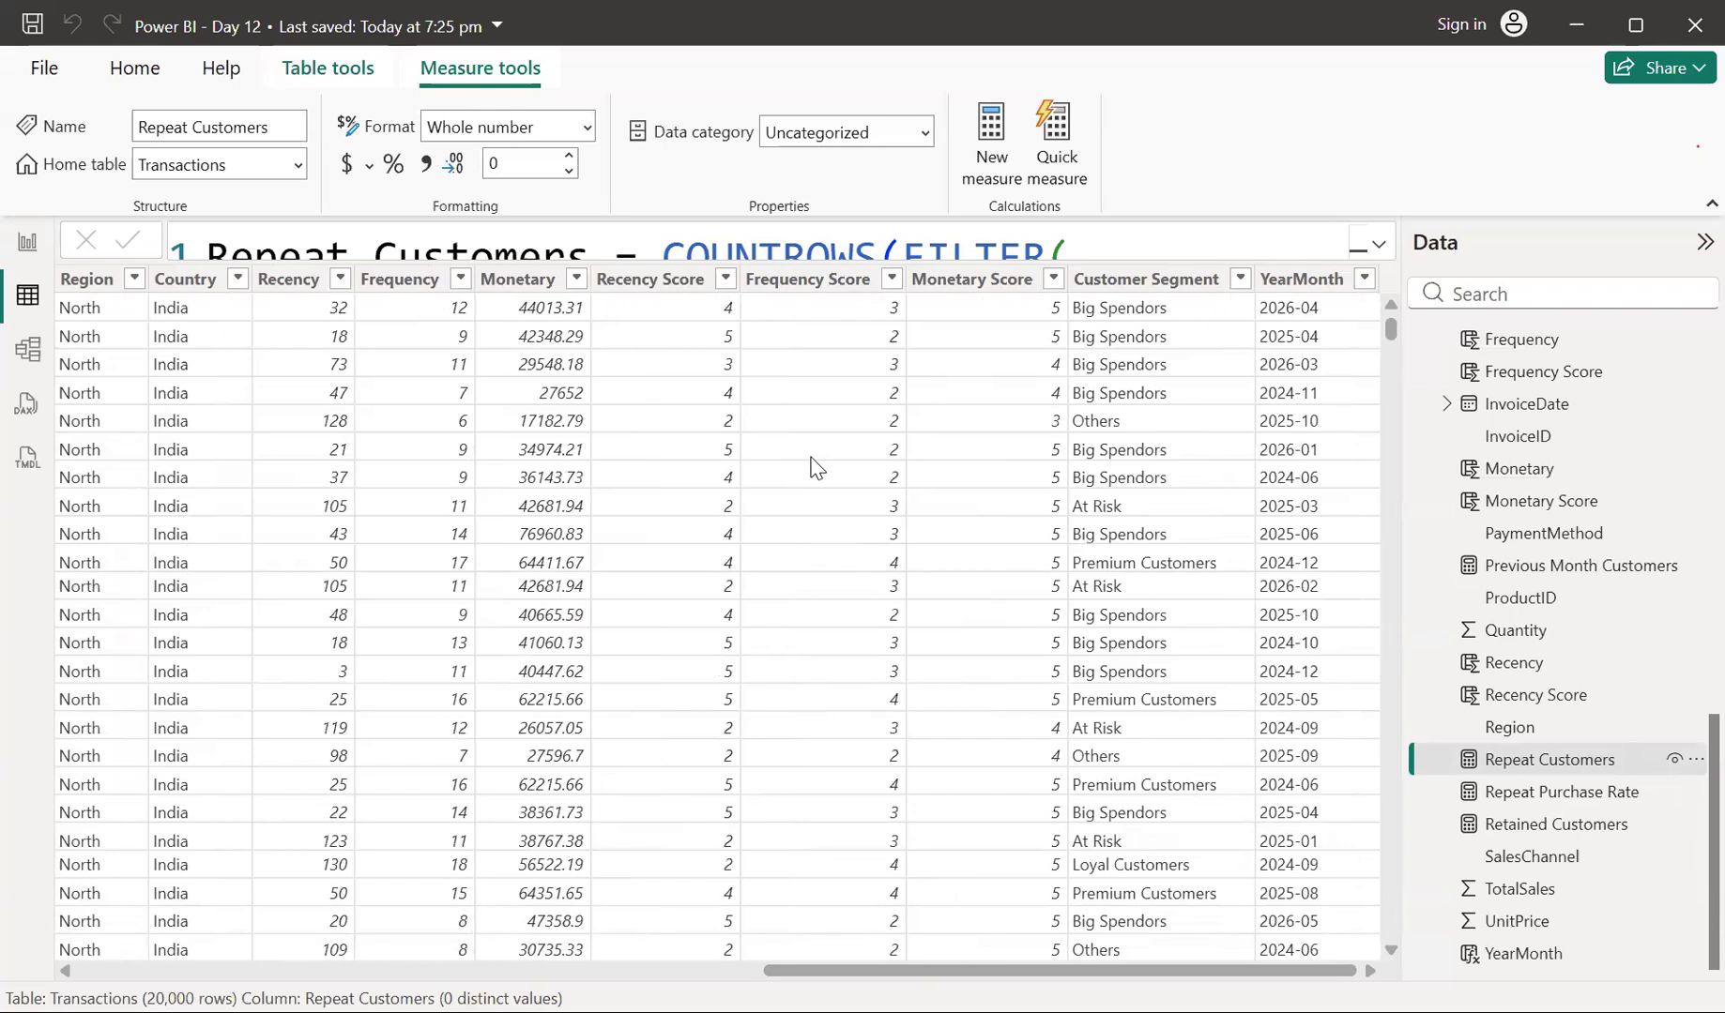
pyautogui.hscroll(-10, 817, 468)
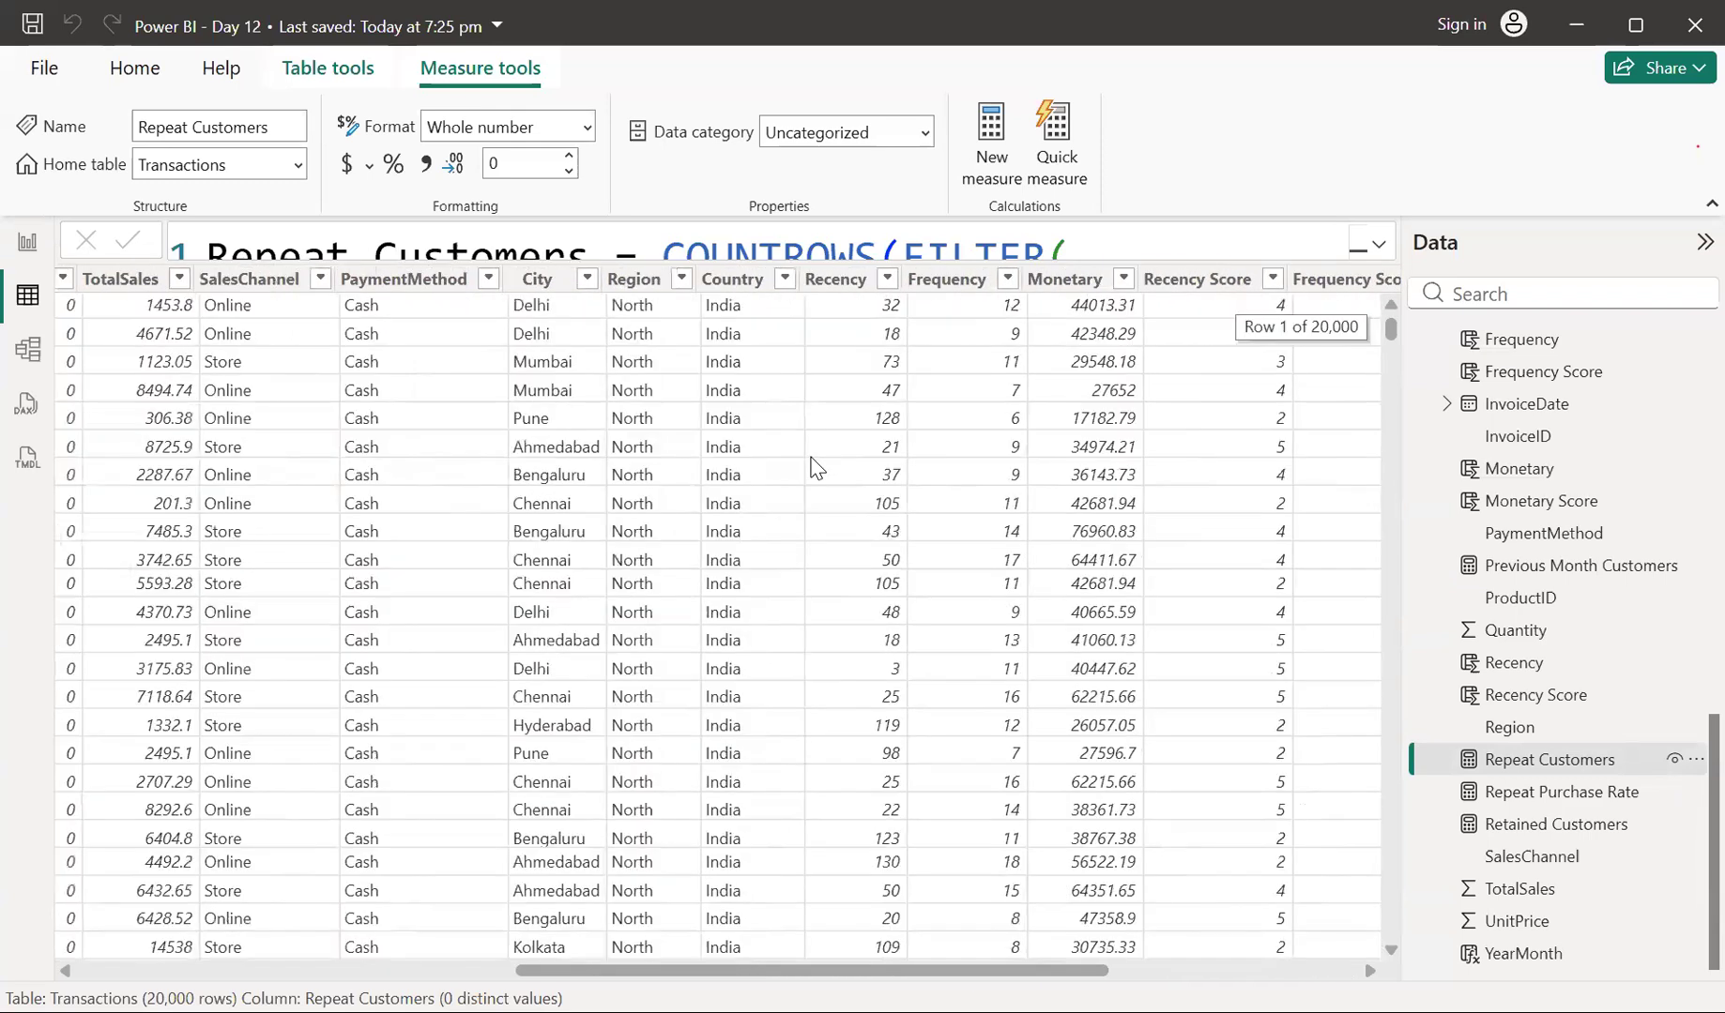
pyautogui.hscroll(-15, 818, 468)
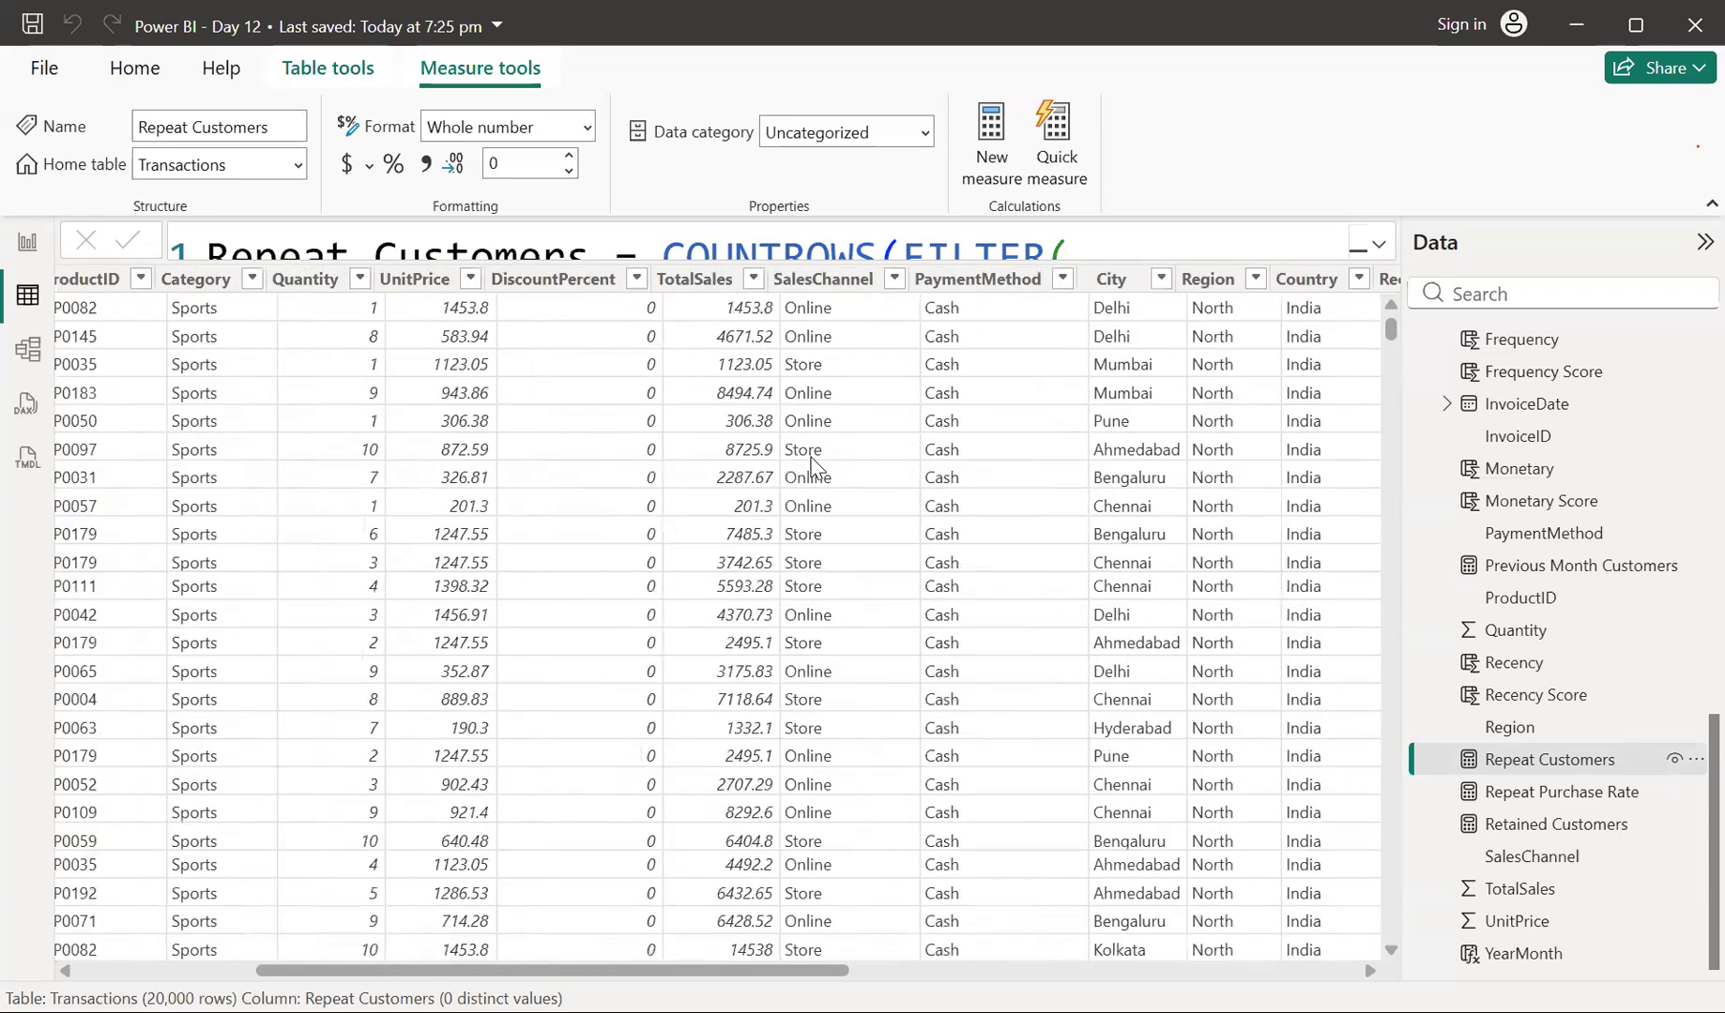
pyautogui.hscroll(-10, 814, 466)
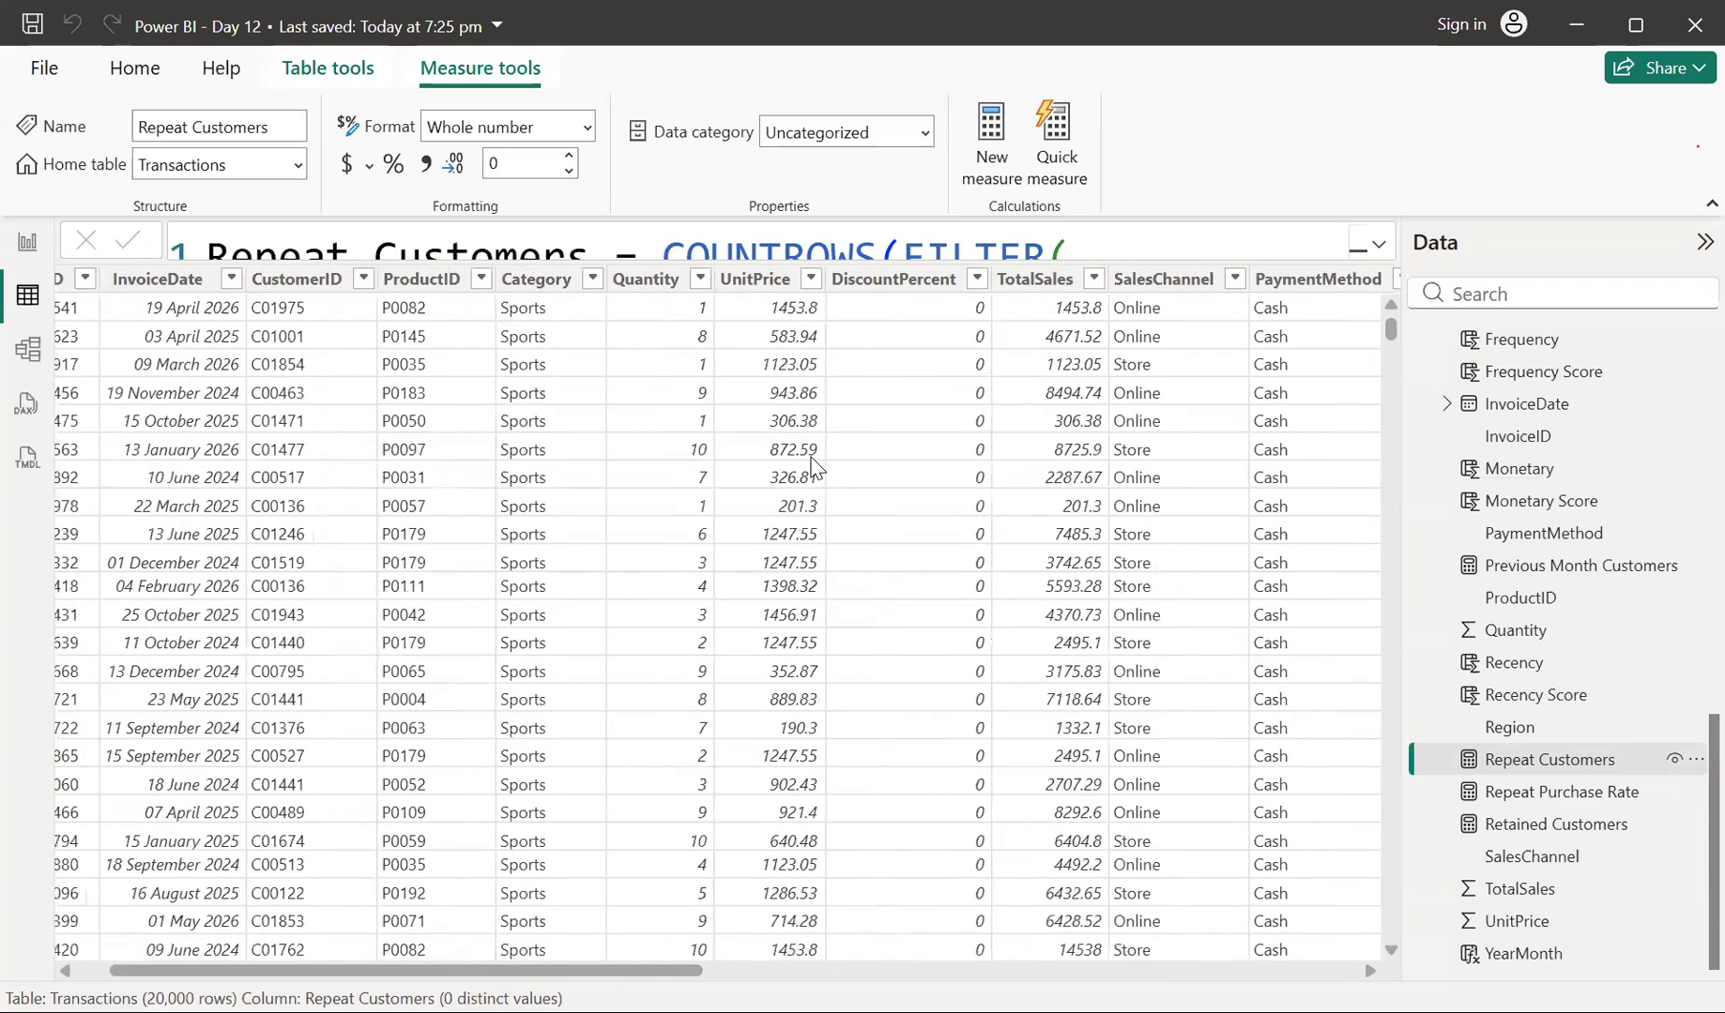
pyautogui.hscroll(-5, 813, 467)
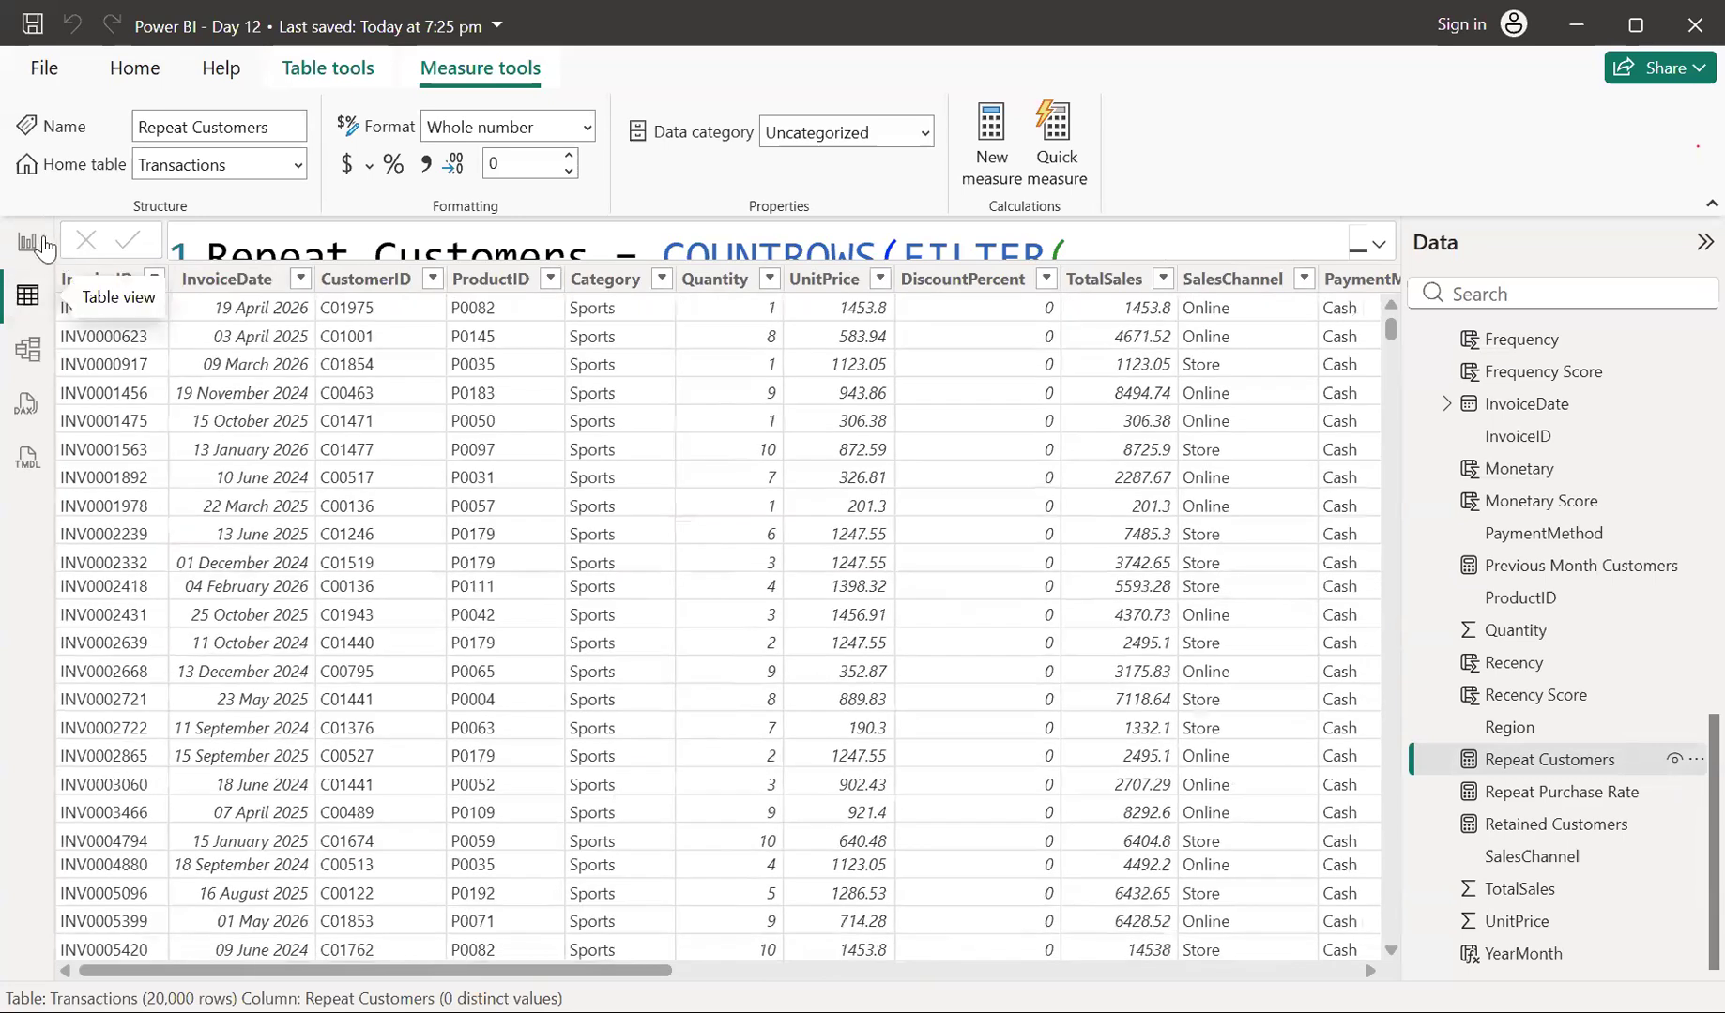
pyautogui.click(34, 246)
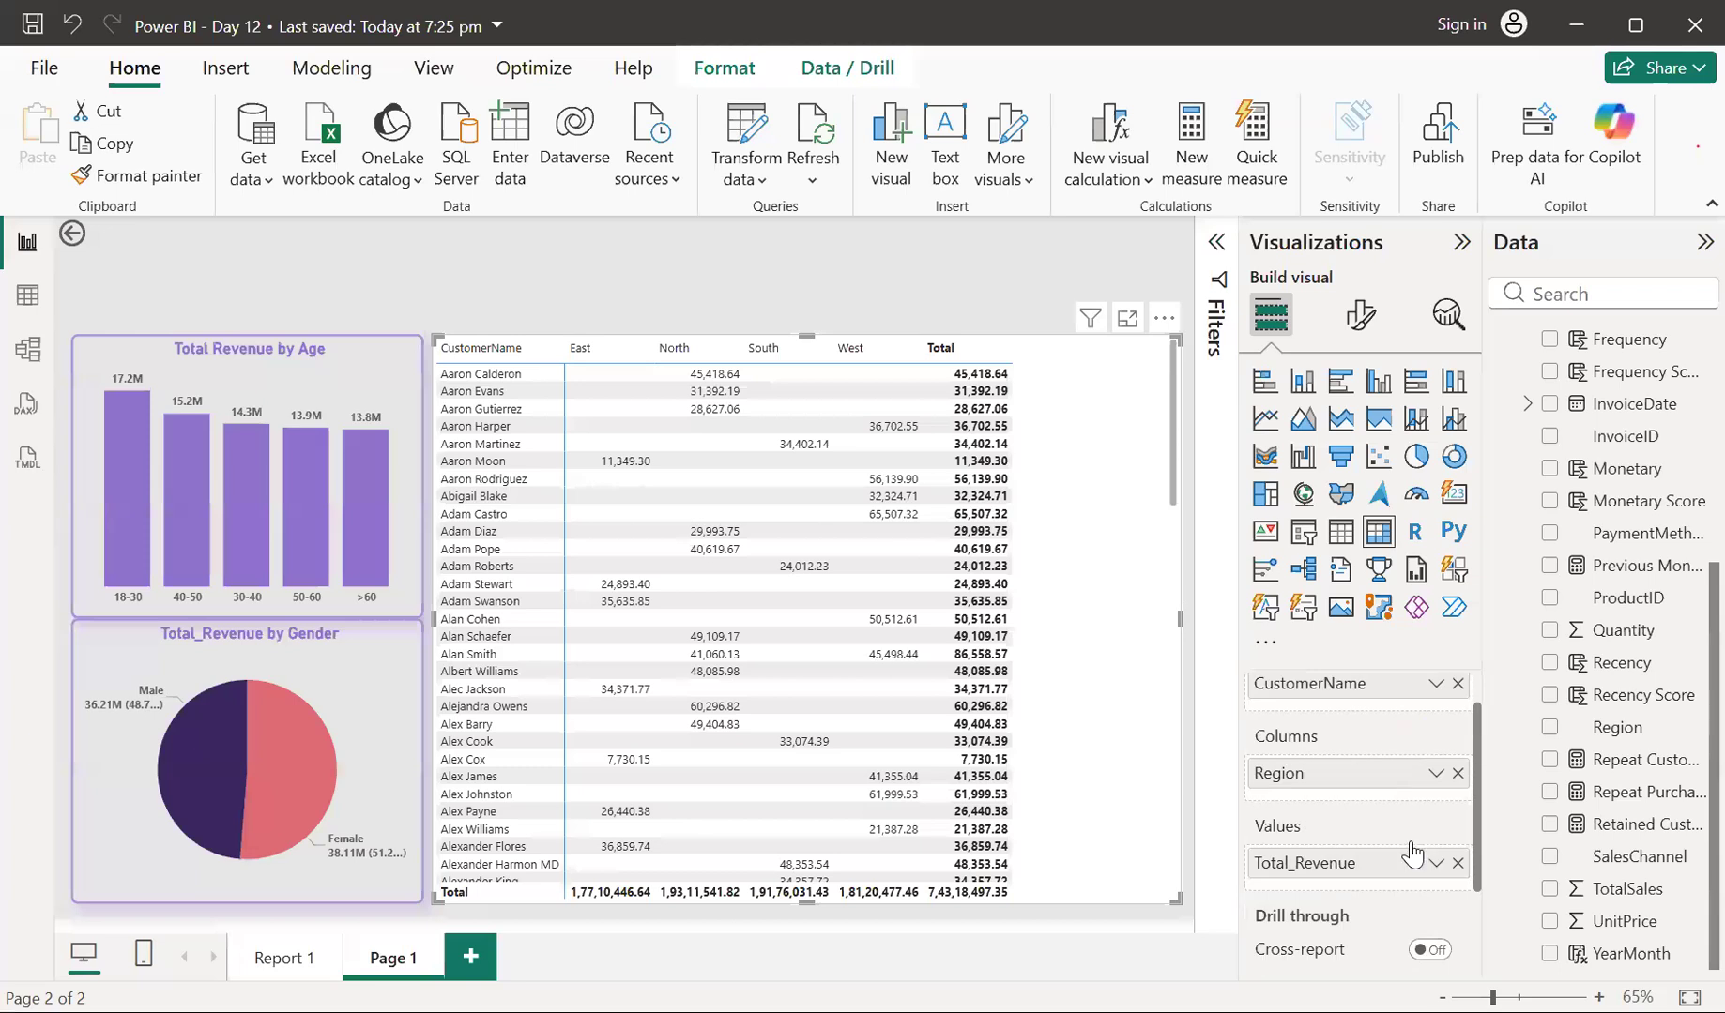
# Add the Customer Segment column from the Transactions table to the matrix values beside Total_Revenue and collapse its formula
pyautogui.scroll(-2, 1411, 841)
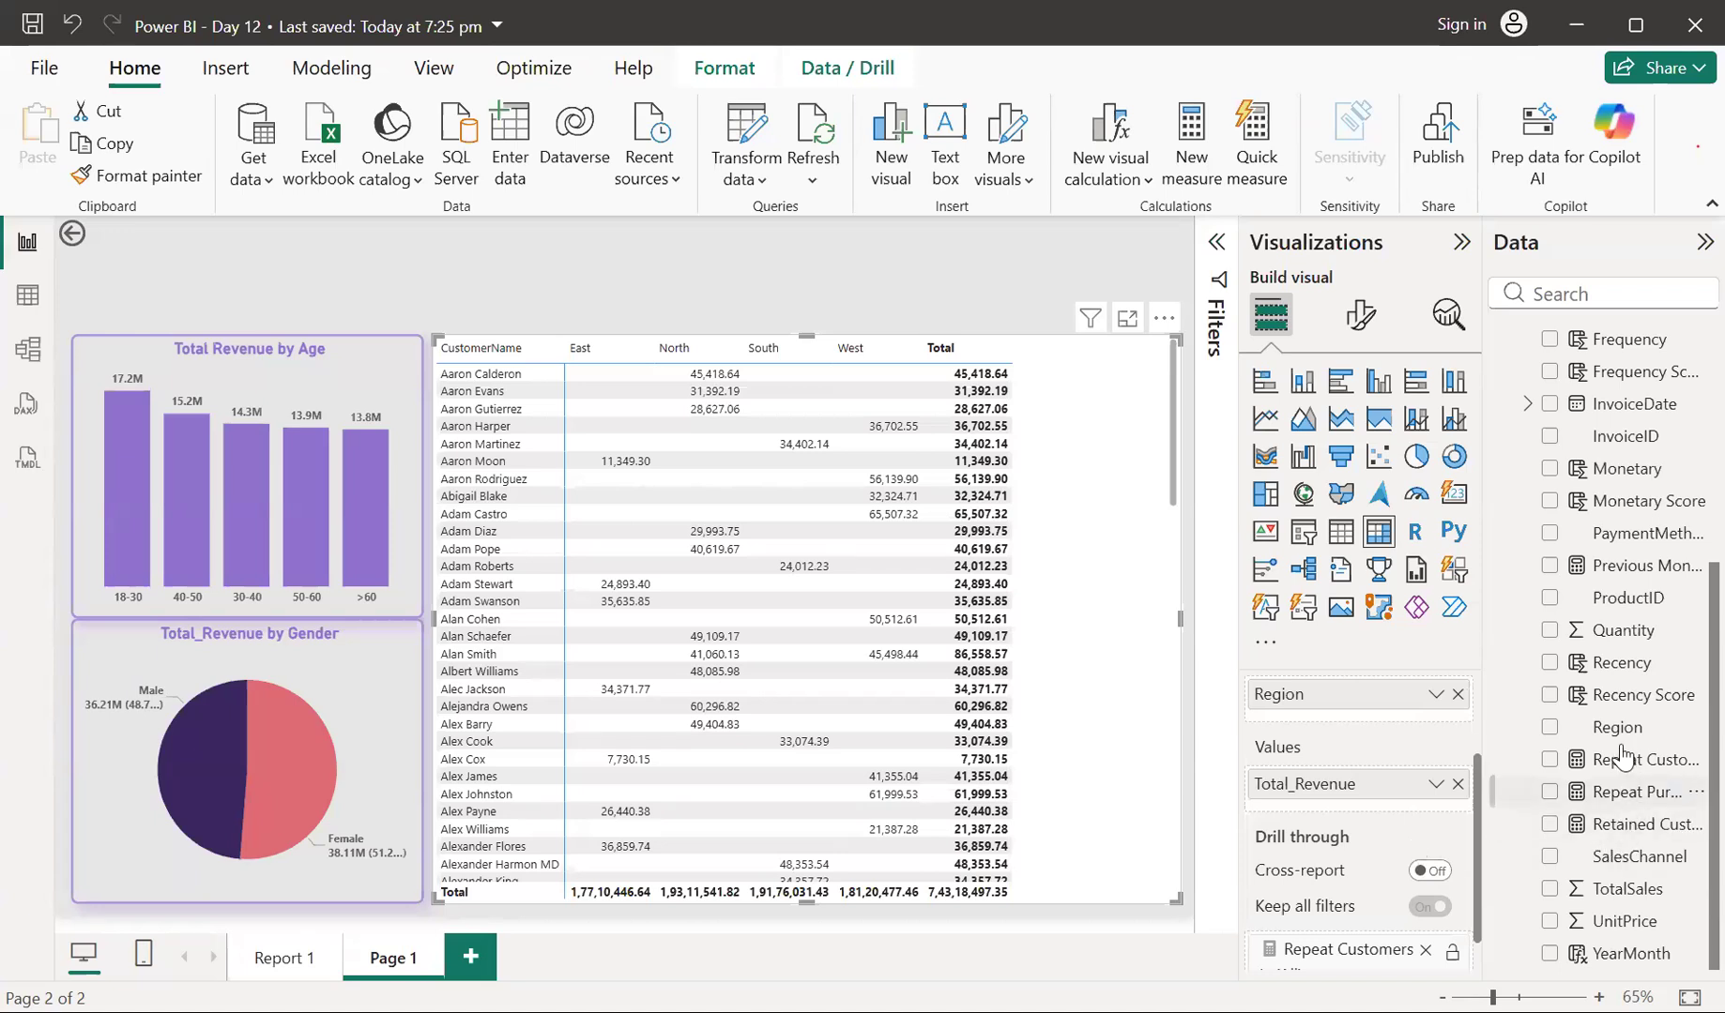
pyautogui.scroll(2, 1615, 751)
pyautogui.scroll(-2, 1618, 791)
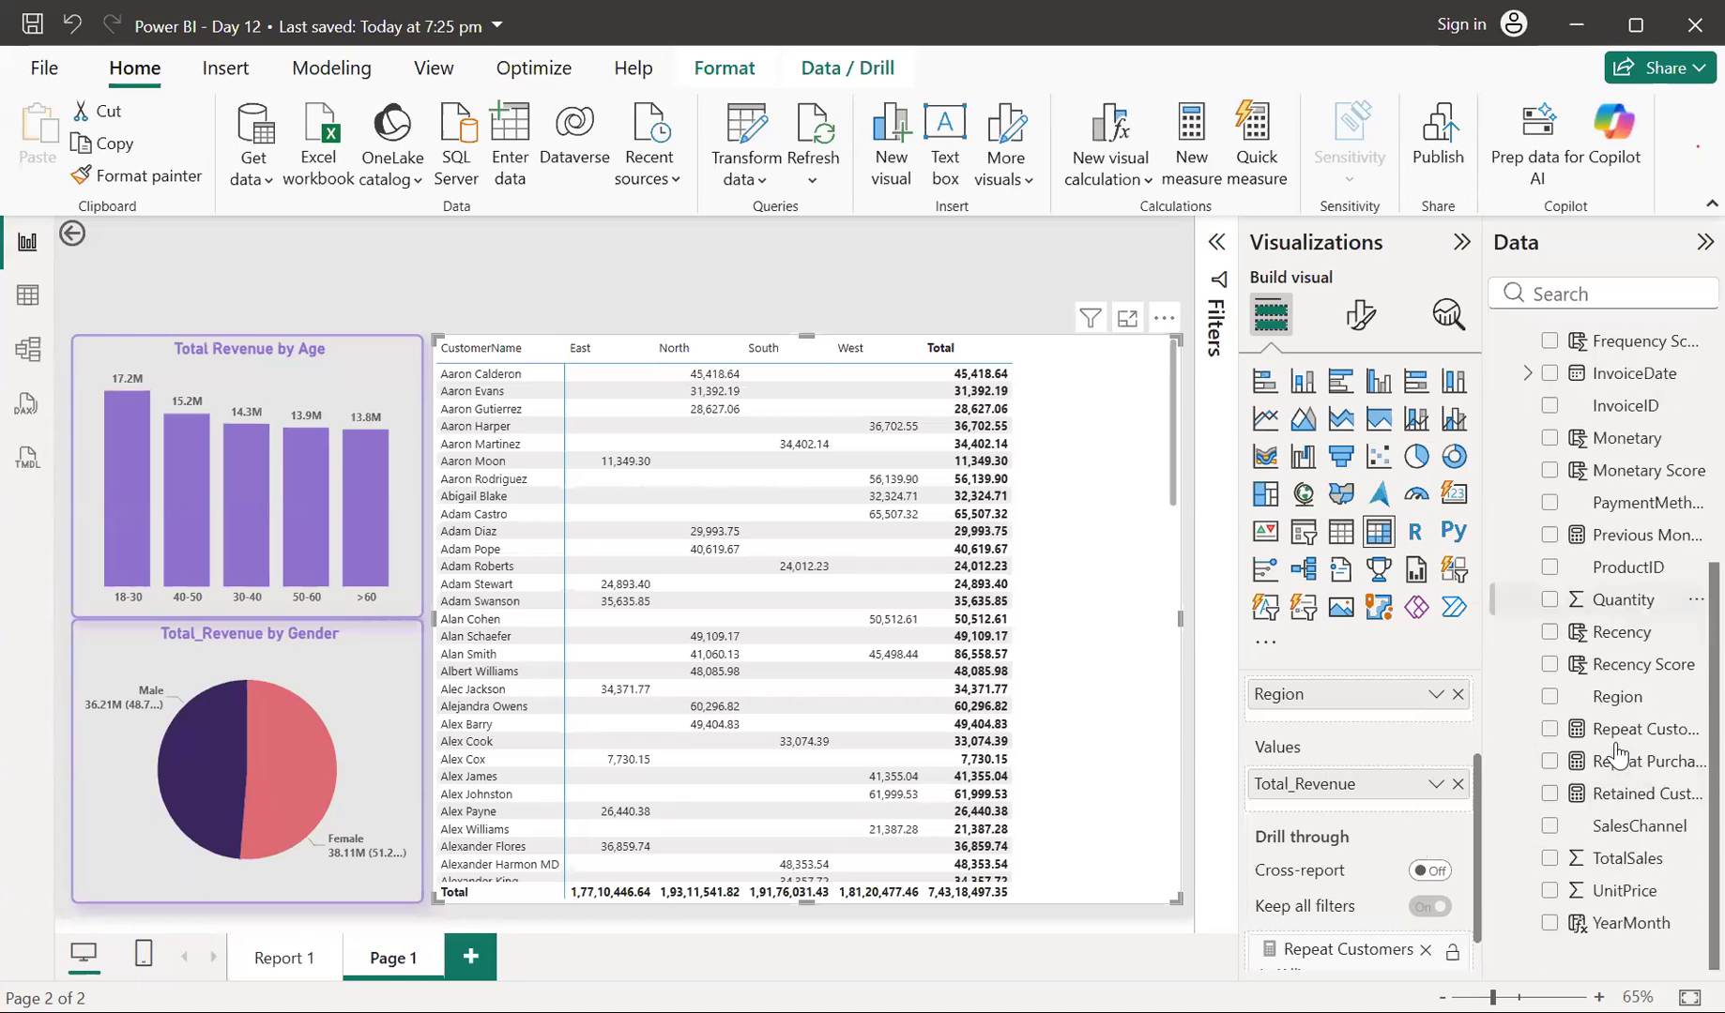
pyautogui.scroll(1, 1616, 791)
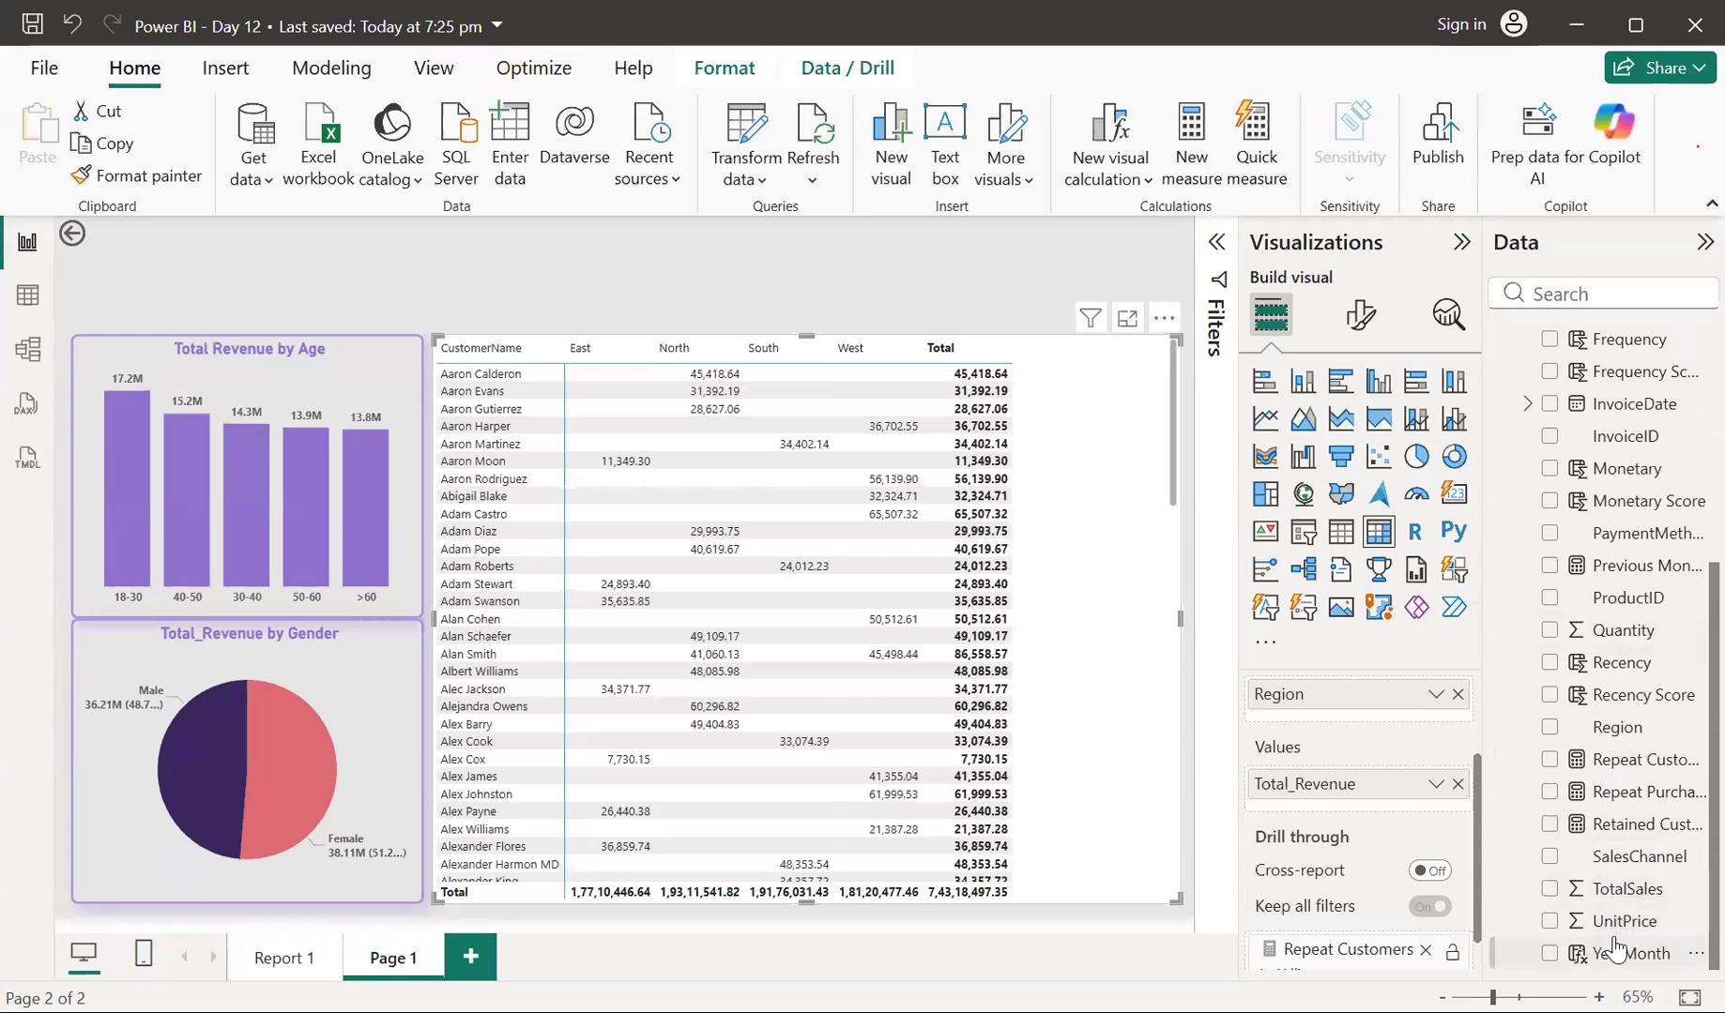
pyautogui.scroll(3, 1614, 765)
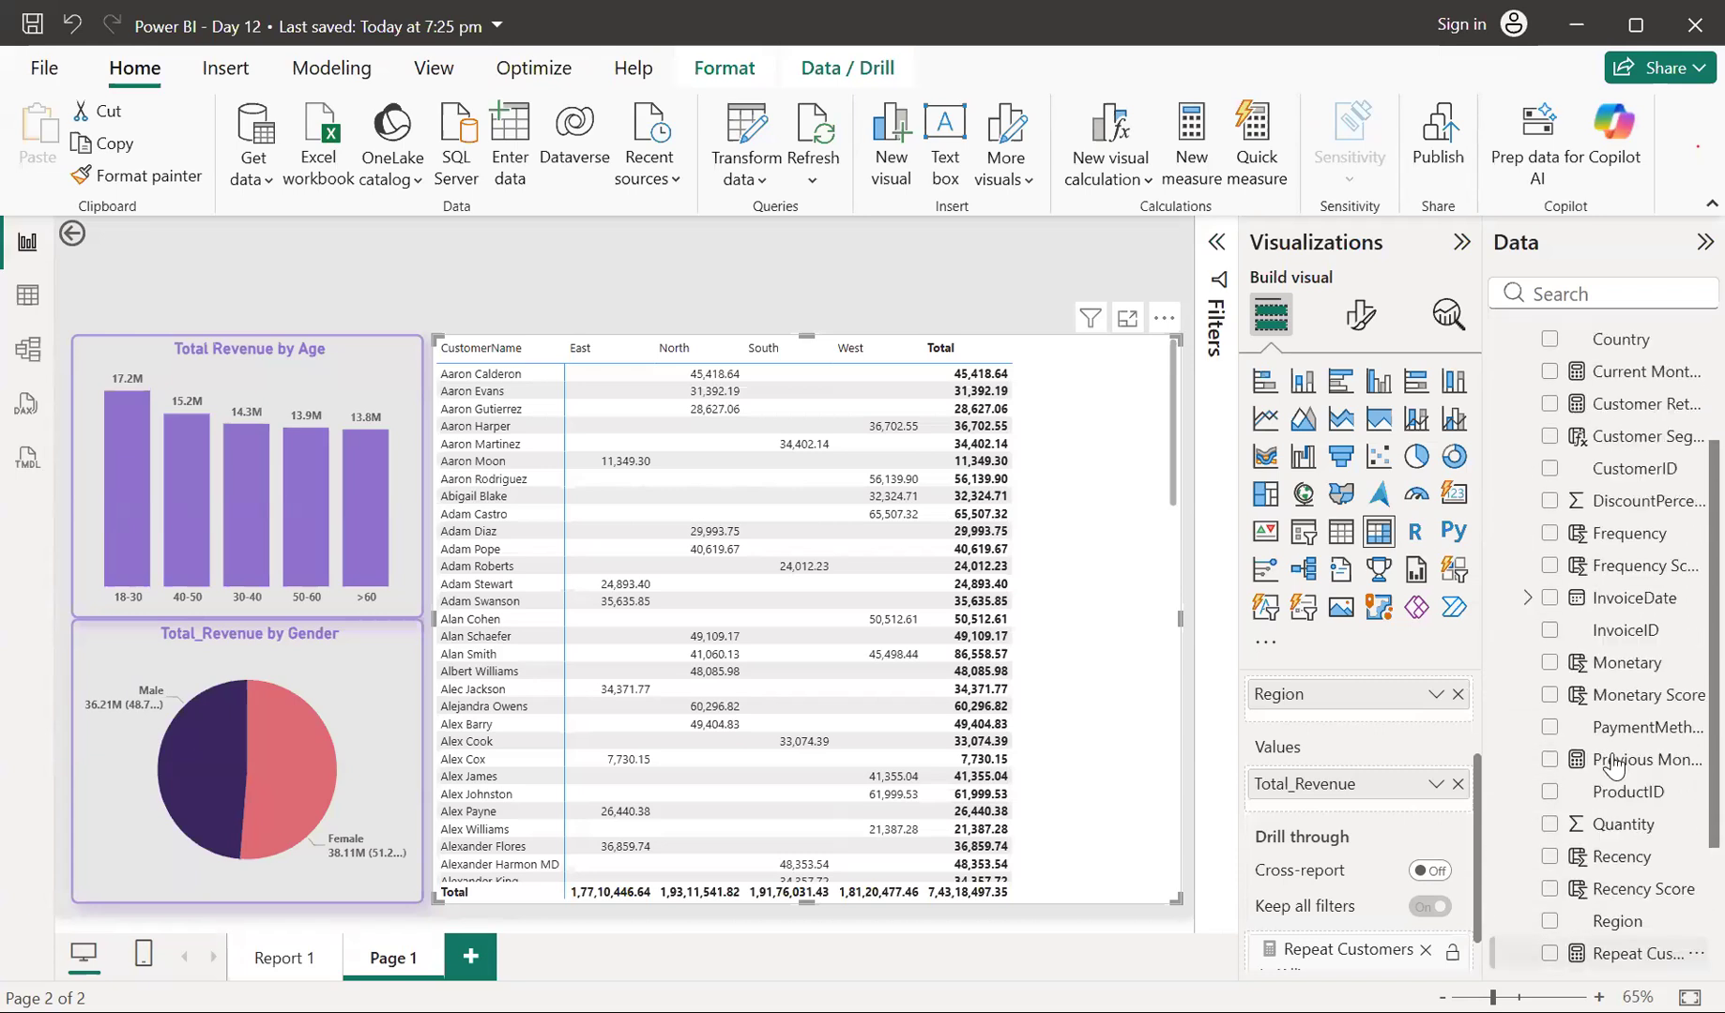
pyautogui.scroll(2, 1614, 765)
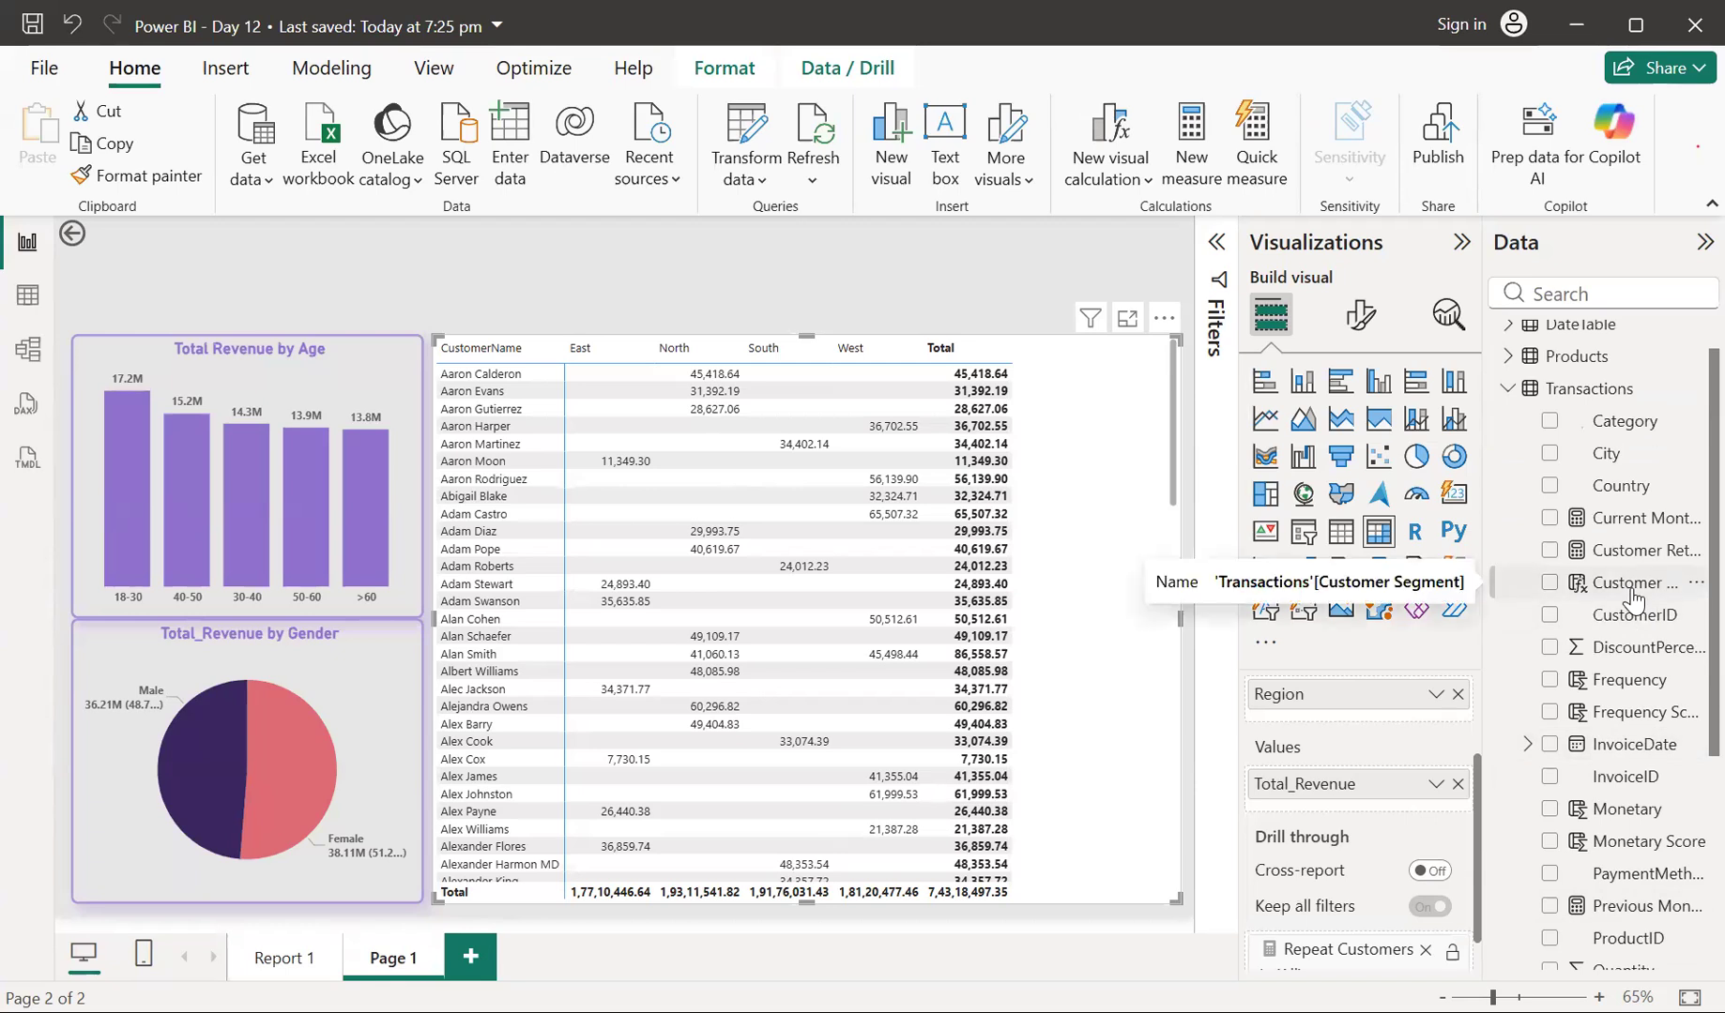
pyautogui.moveTo(1633, 597); pyautogui.dragTo(1333, 805)
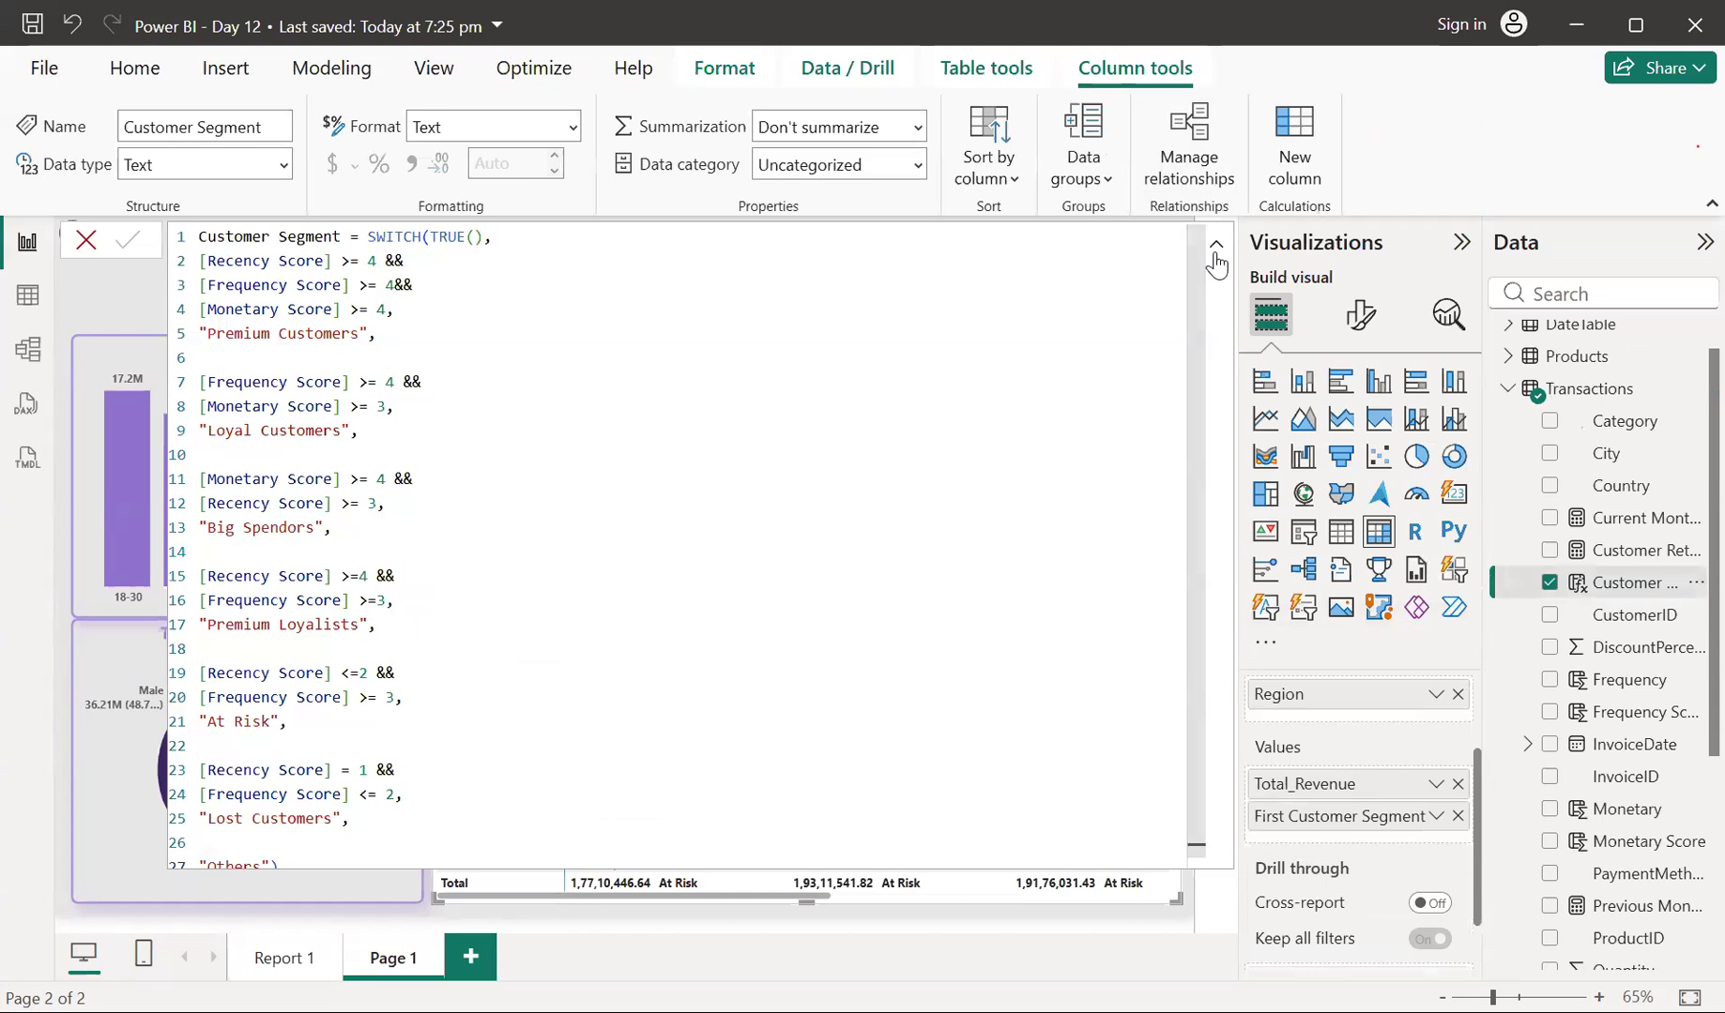
pyautogui.click(1215, 254)
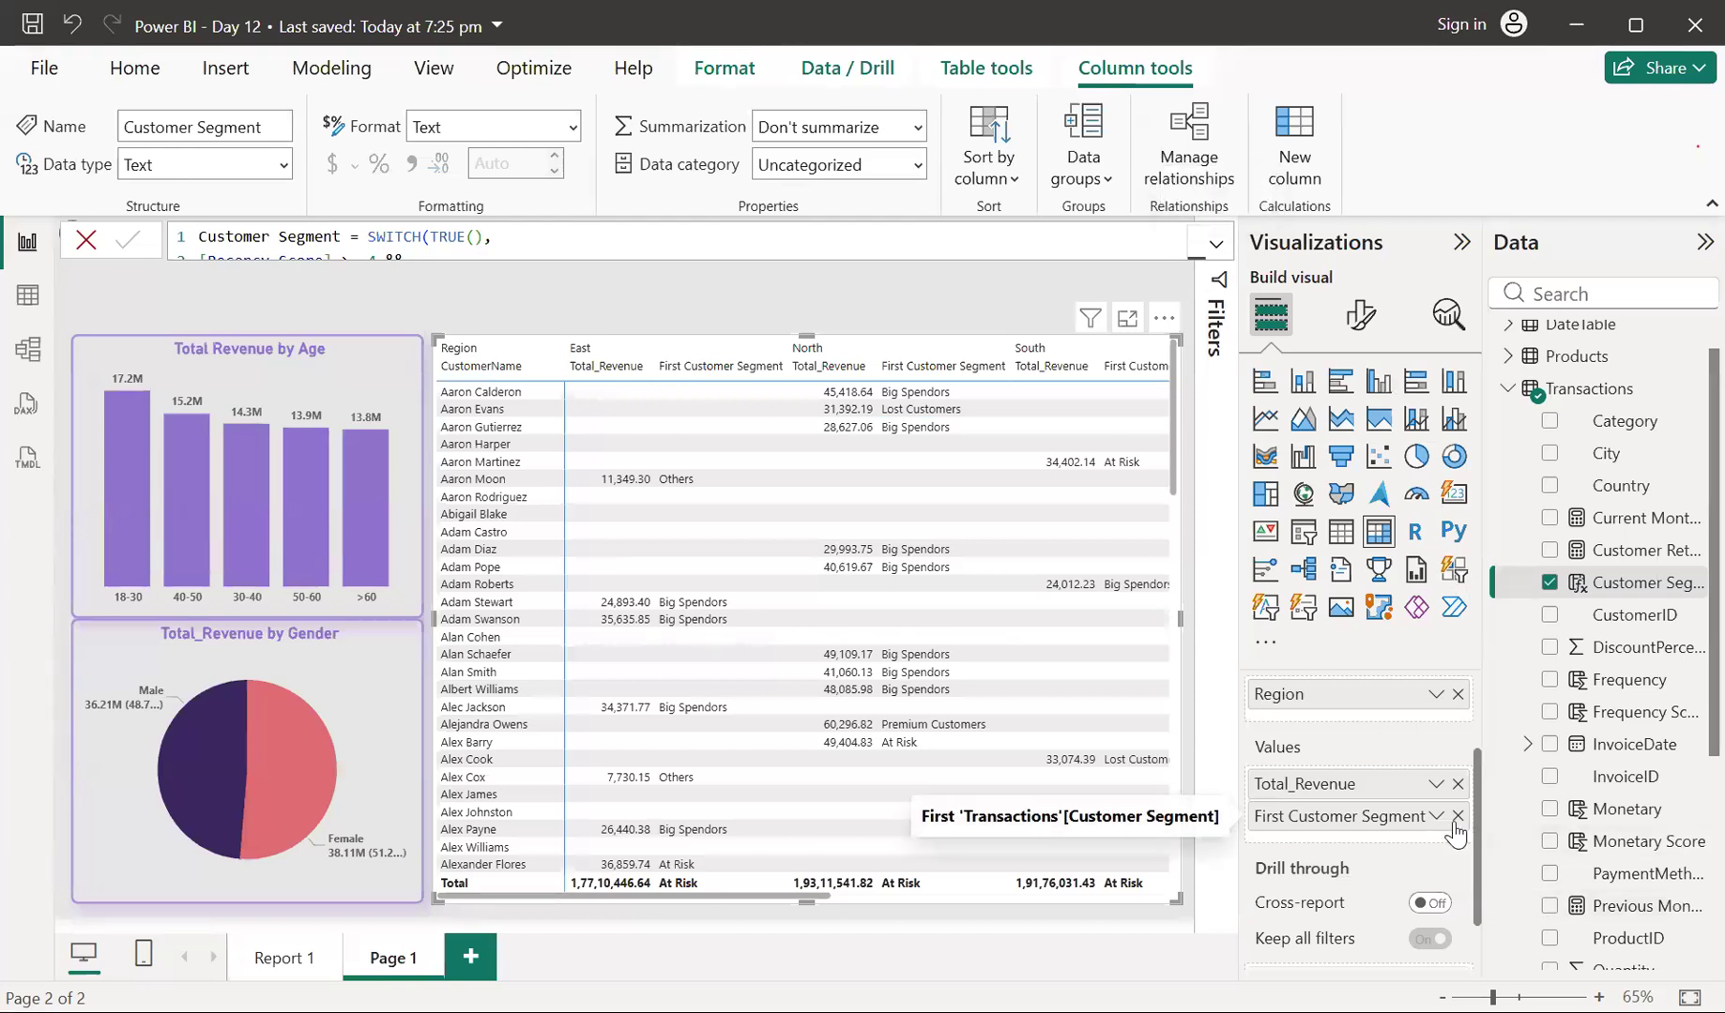
pyautogui.click(1457, 816)
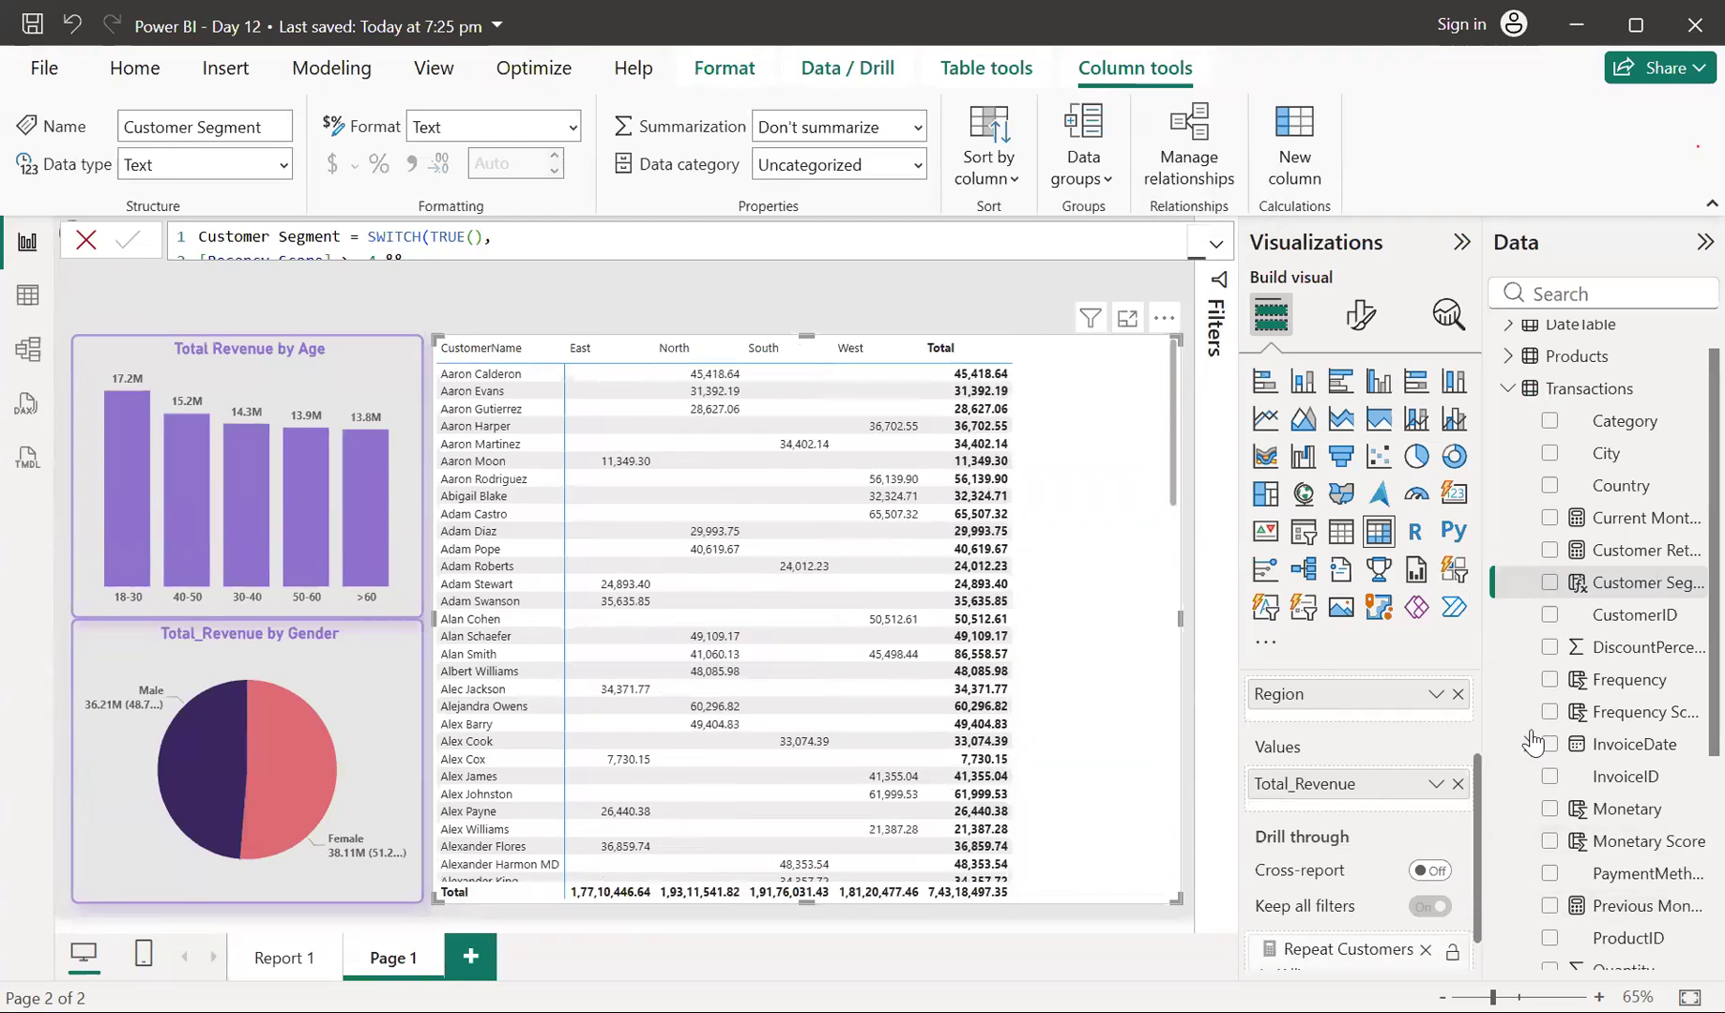
pyautogui.moveTo(1606, 585); pyautogui.dragTo(1365, 744)
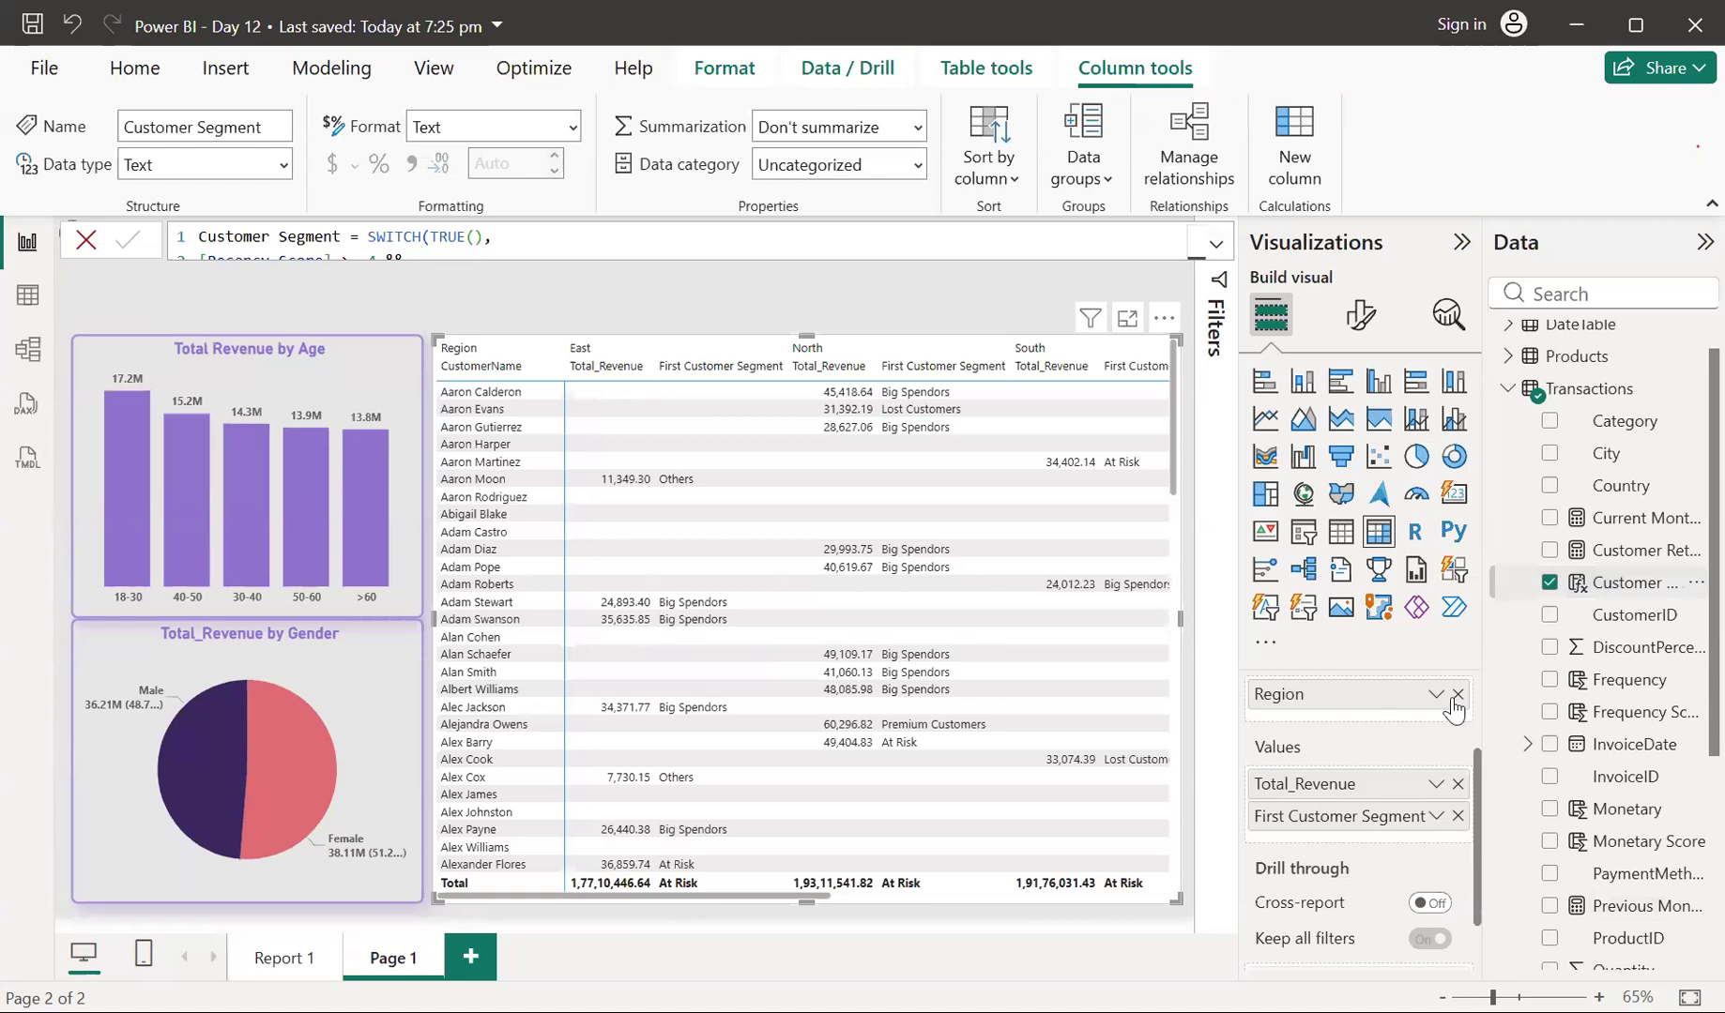
# Replace Region with Customer Segment in the matrix columns, leaving Total_Revenue as the only value, and close the column's formula
pyautogui.click(1455, 695)
pyautogui.moveTo(1596, 588); pyautogui.dragTo(1371, 706)
pyautogui.click(1456, 808)
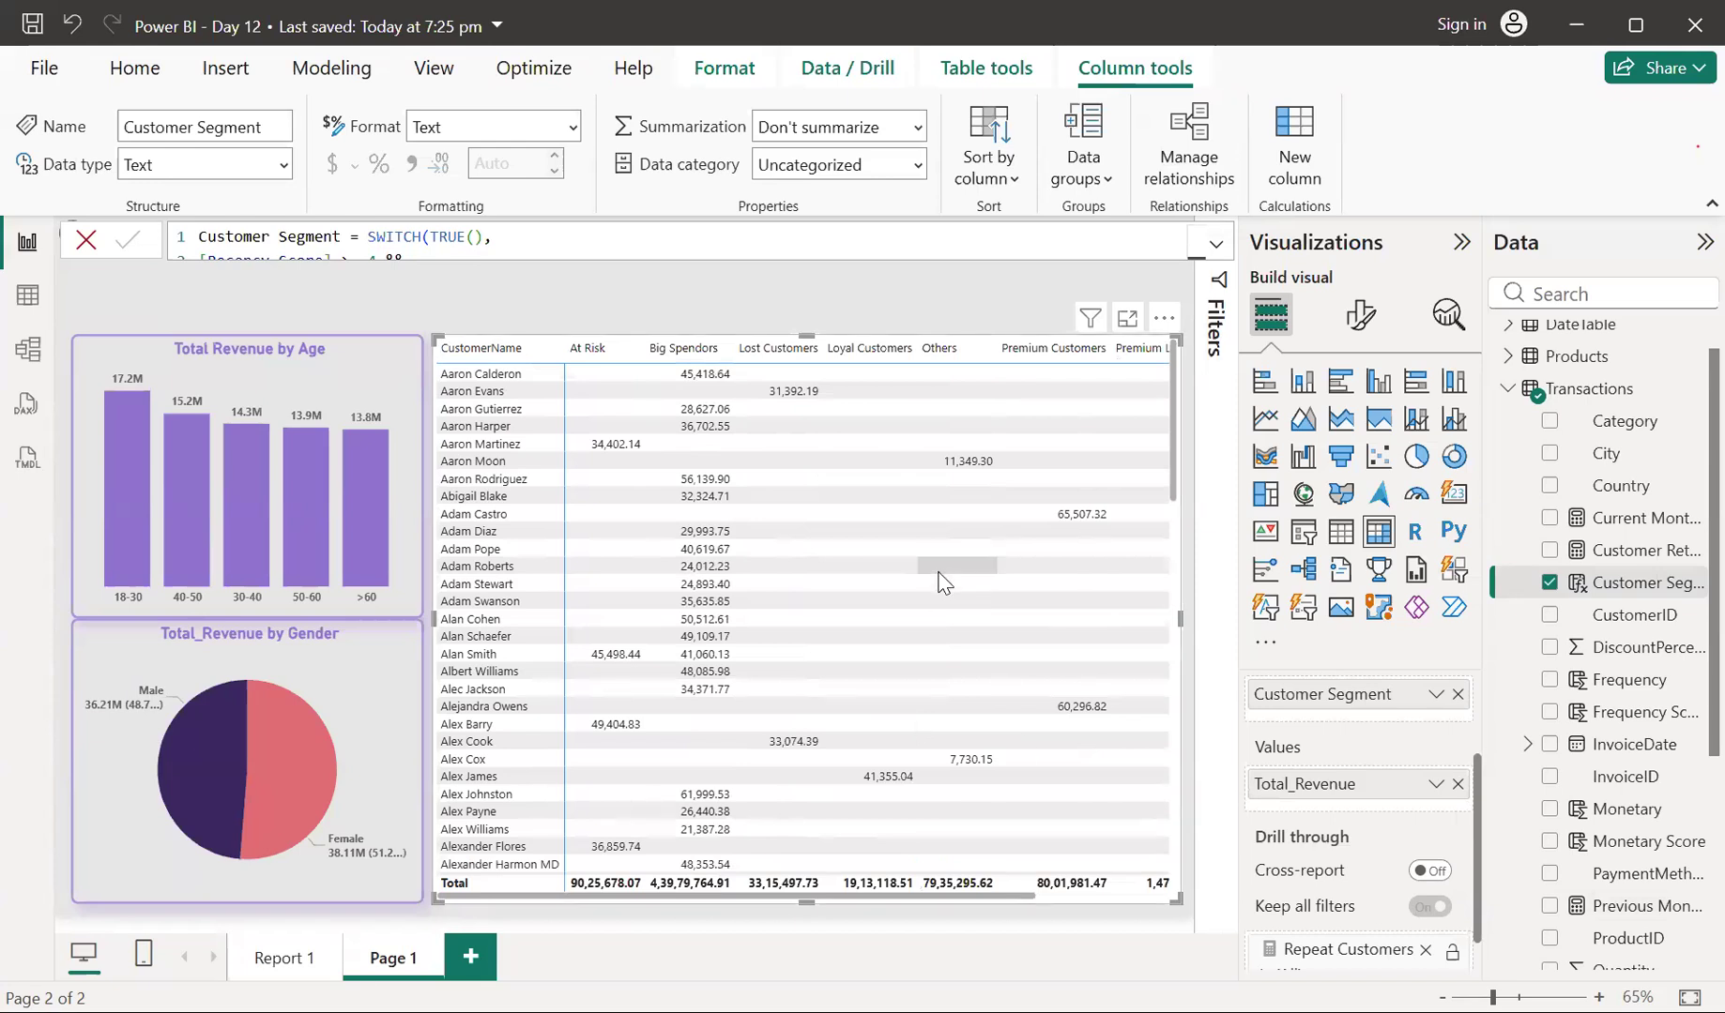
pyautogui.hscroll(5, 943, 582)
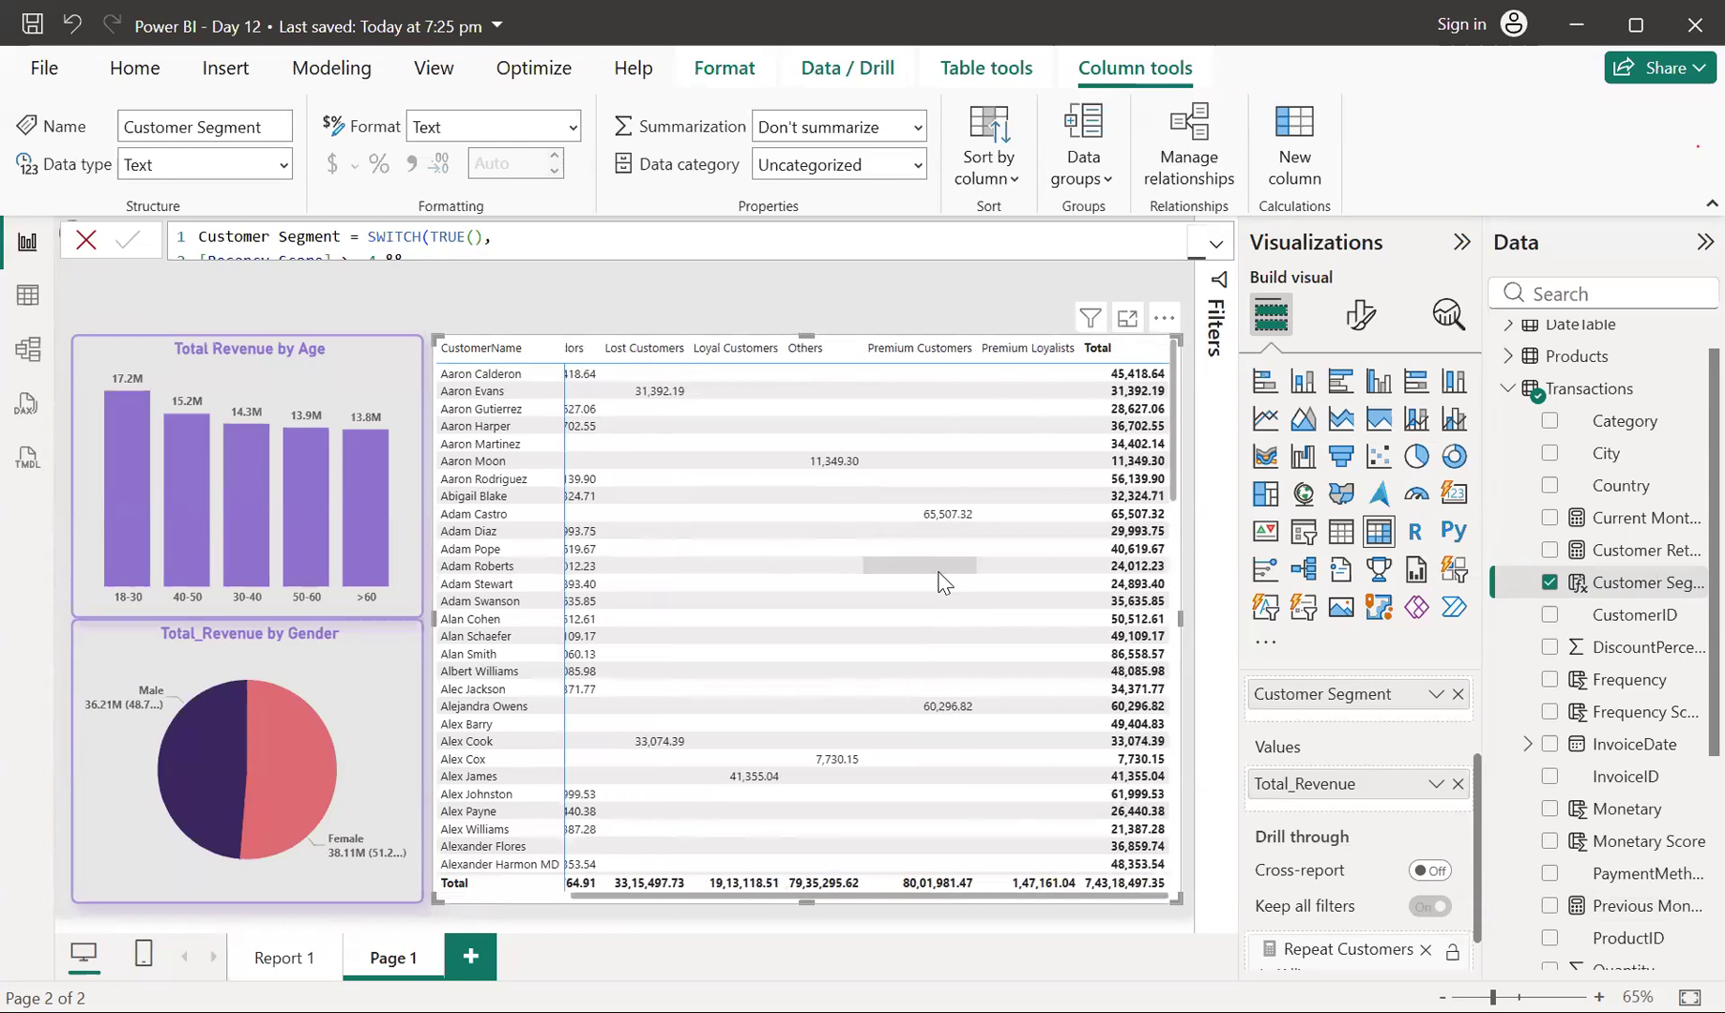
pyautogui.hscroll(-1, 943, 582)
pyautogui.hscroll(1, 943, 582)
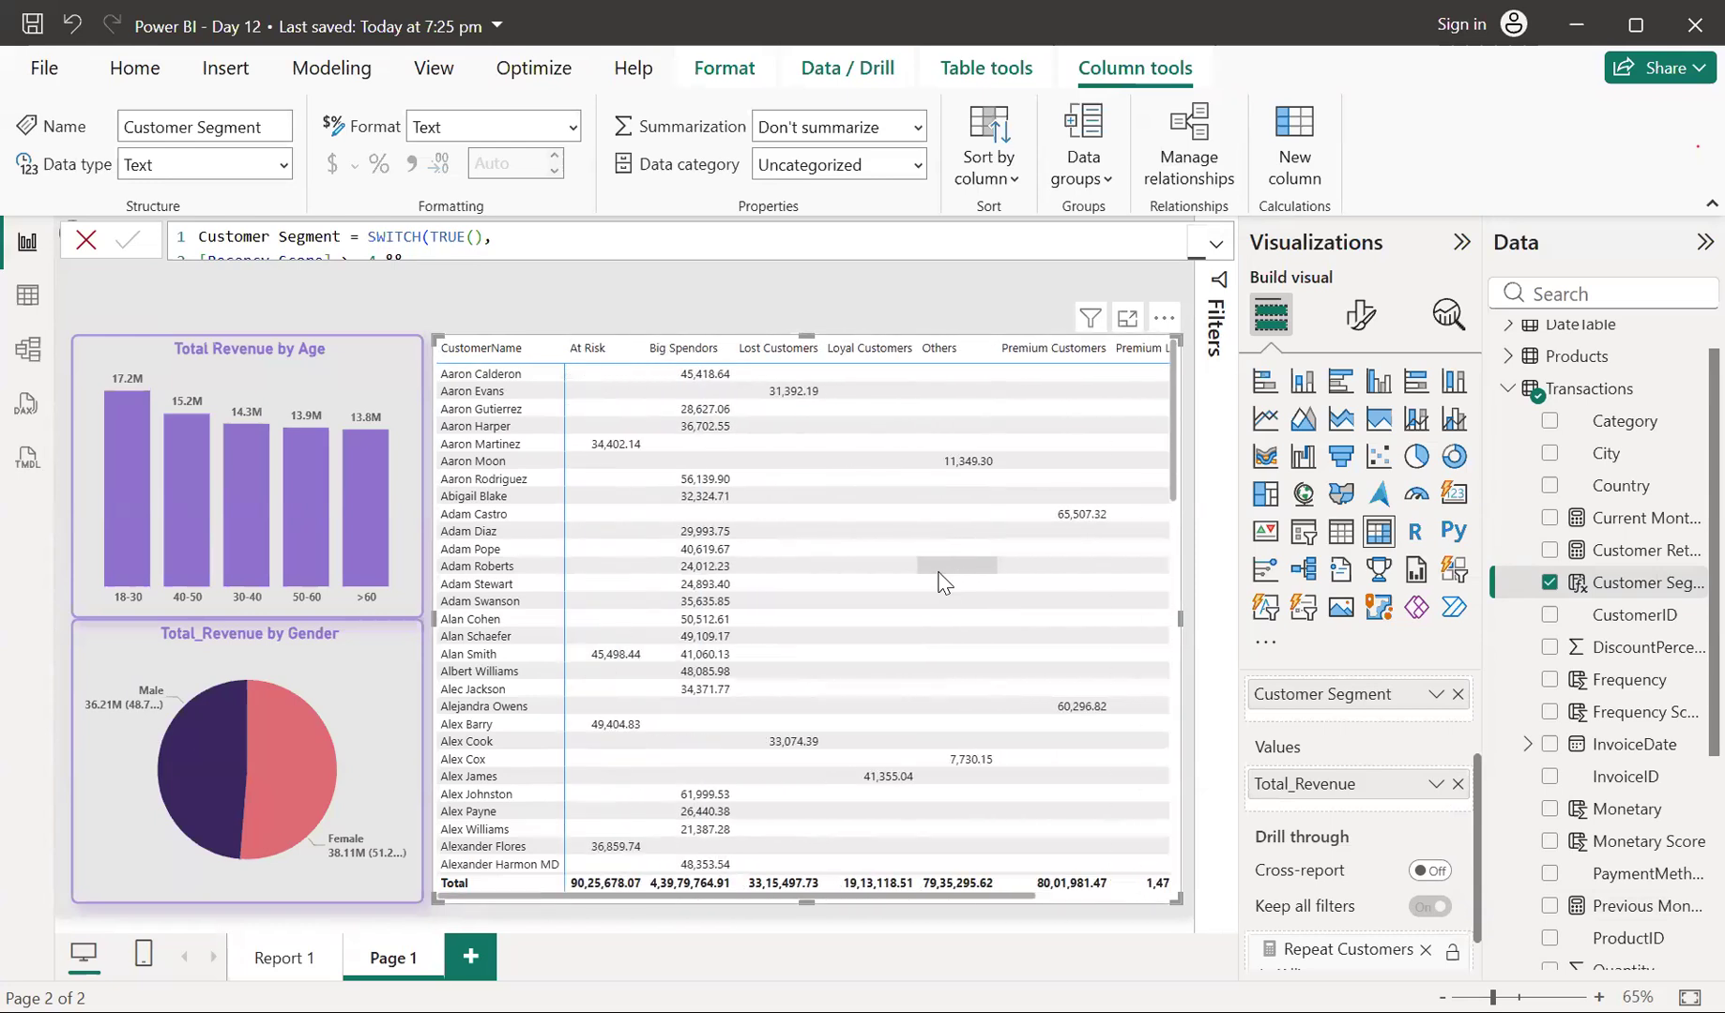
pyautogui.hscroll(-4, 943, 582)
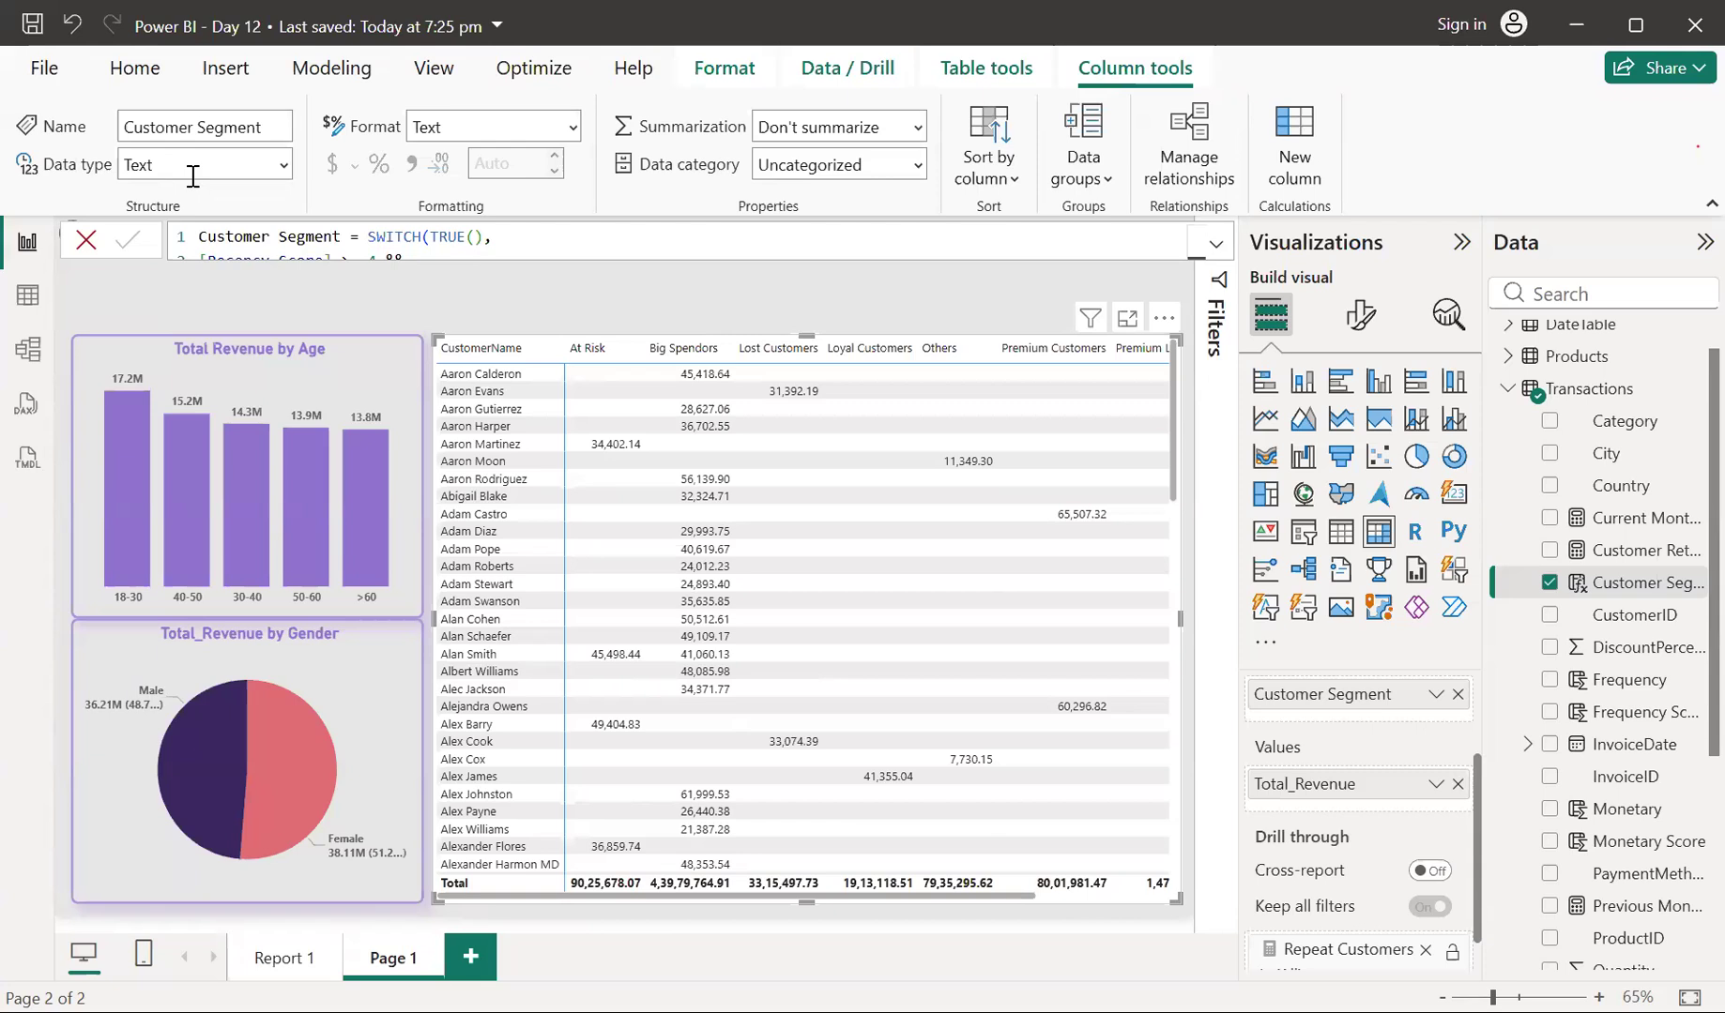
pyautogui.click(112, 81)
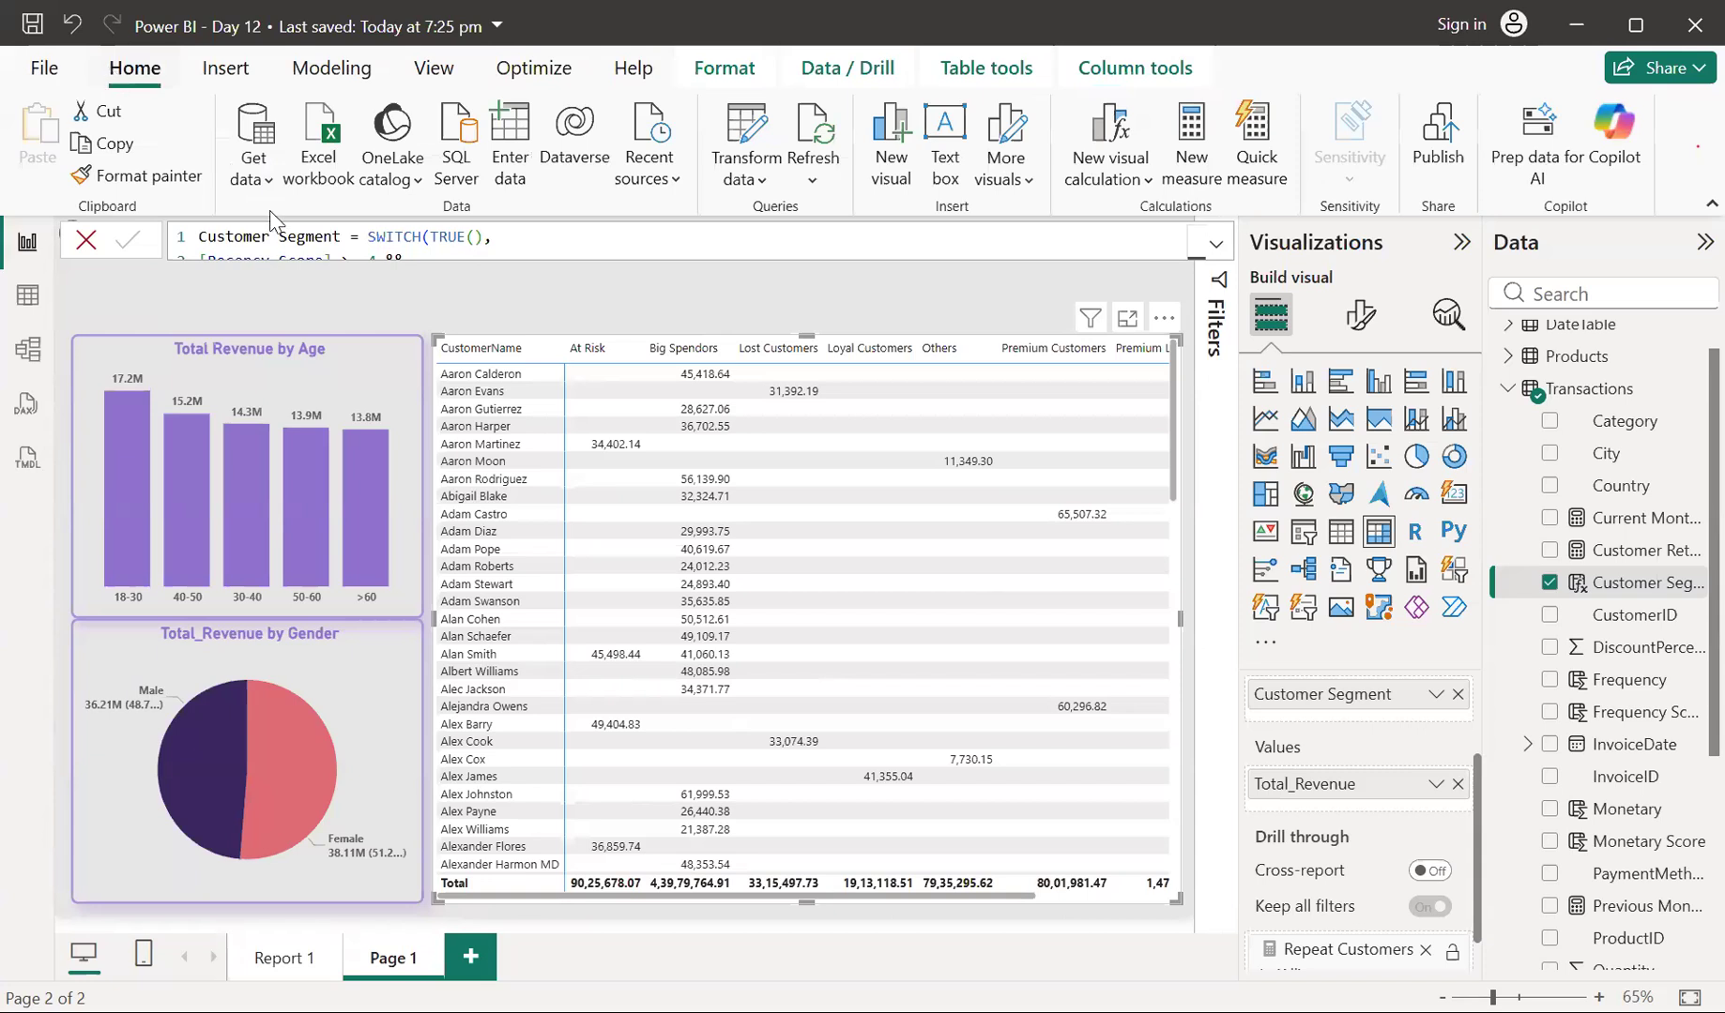
pyautogui.click(86, 244)
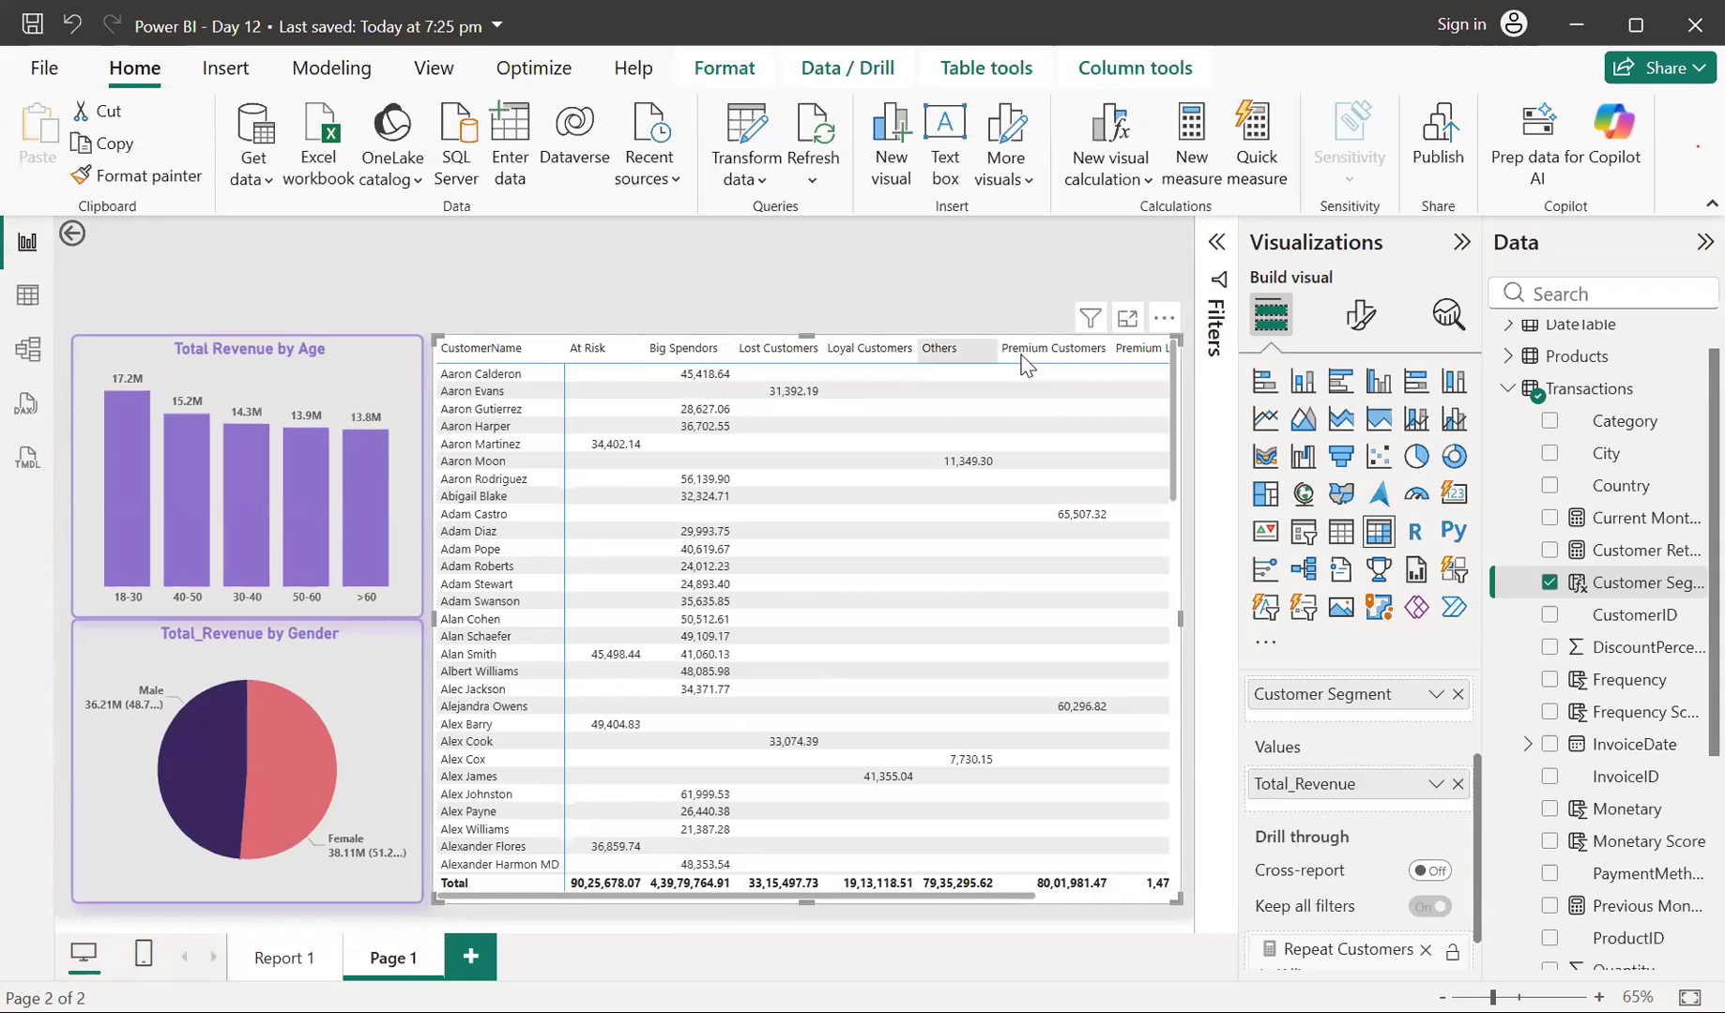
# Examine how each customer's revenue is spread across the Customer Segment columns and totals of the matrix
pyautogui.hscroll(4, 1025, 364)
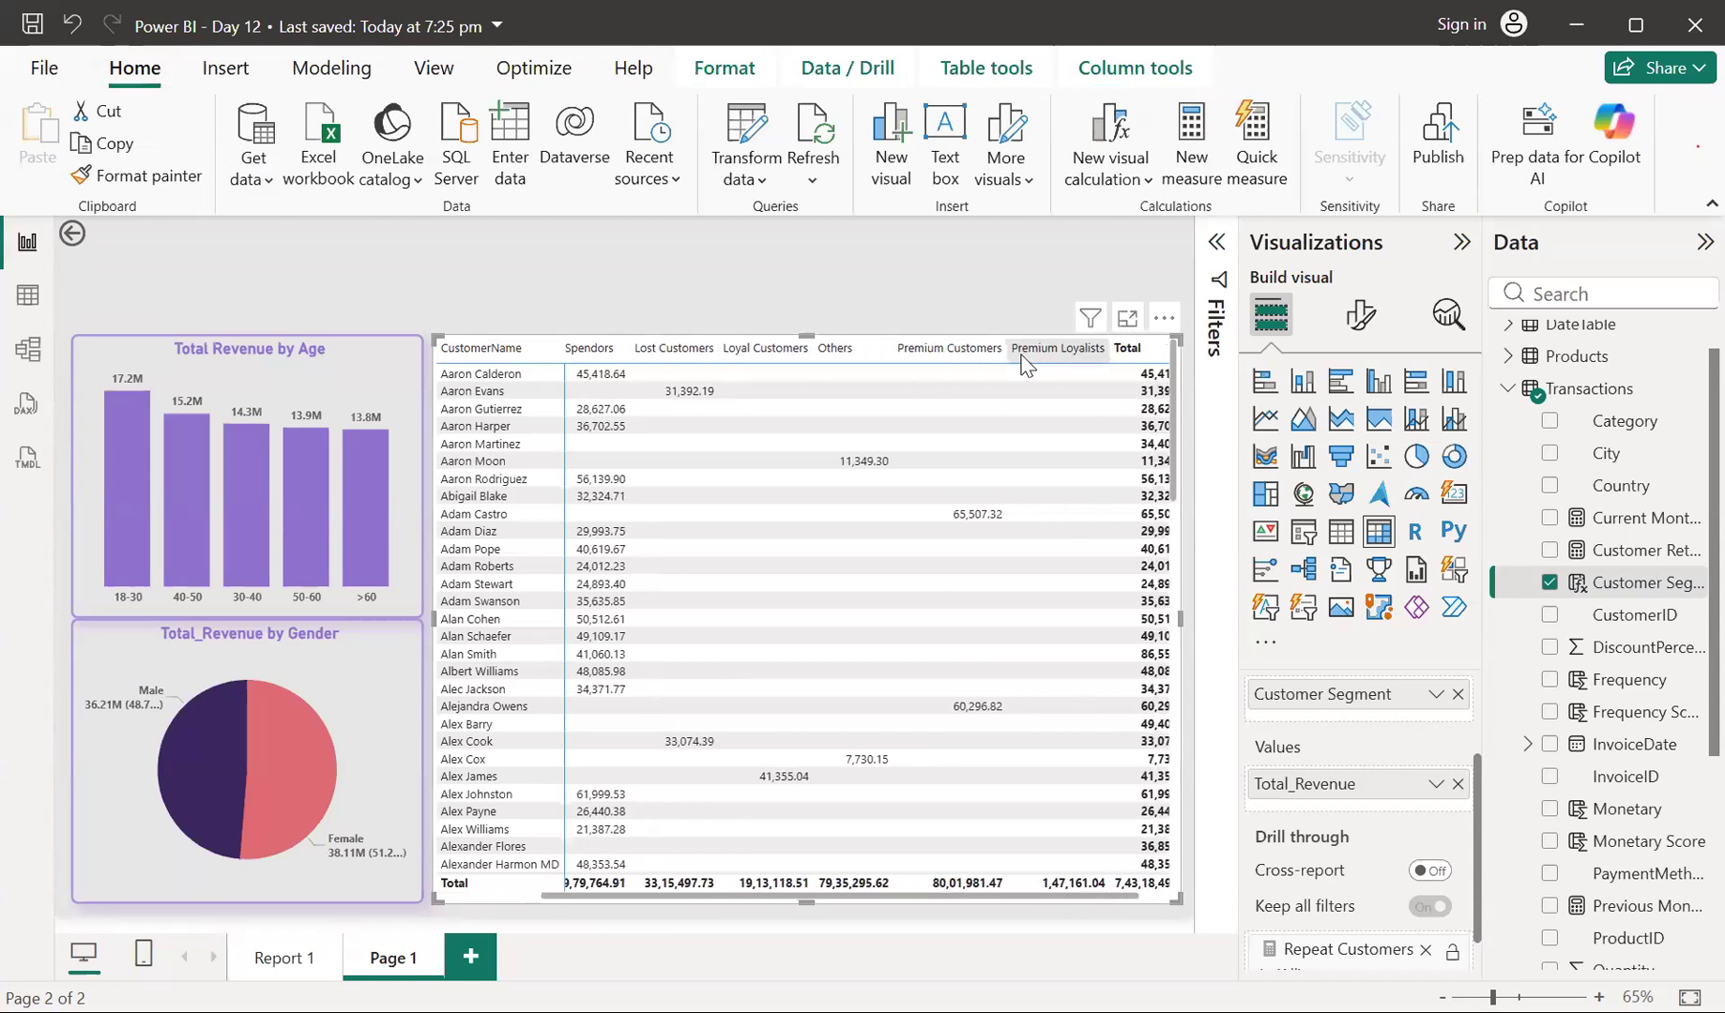
pyautogui.hscroll(-2, 1024, 364)
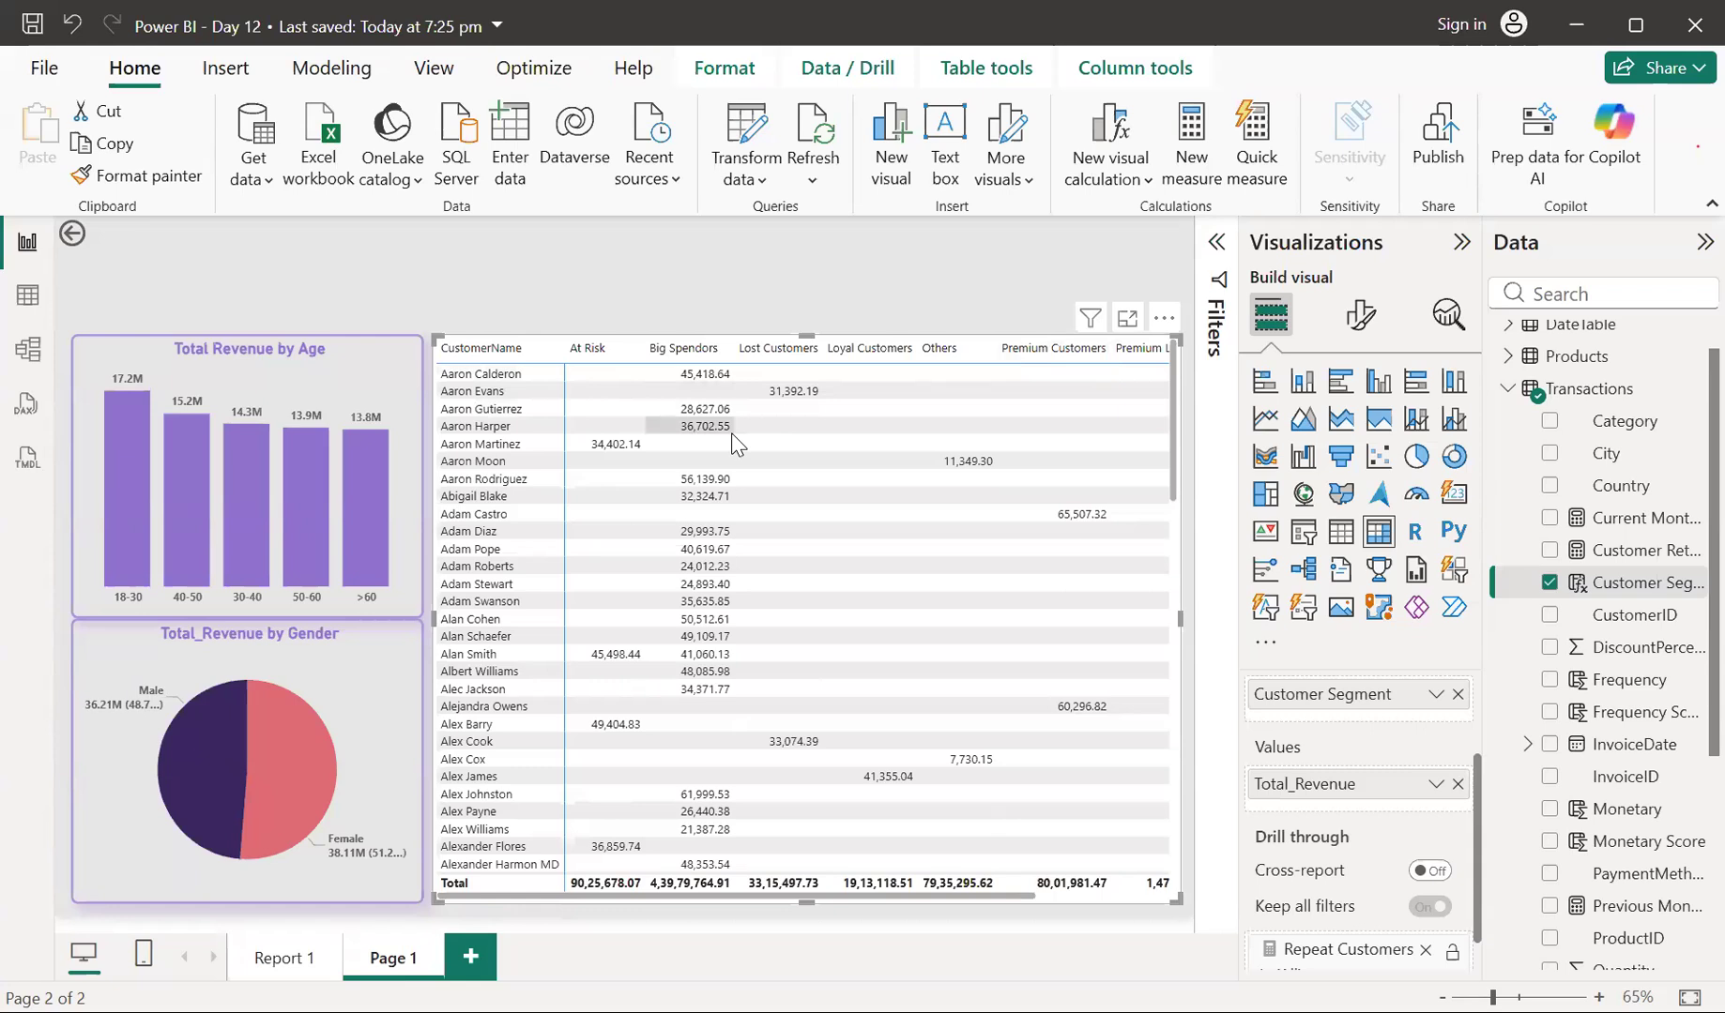
pyautogui.hscroll(3, 736, 441)
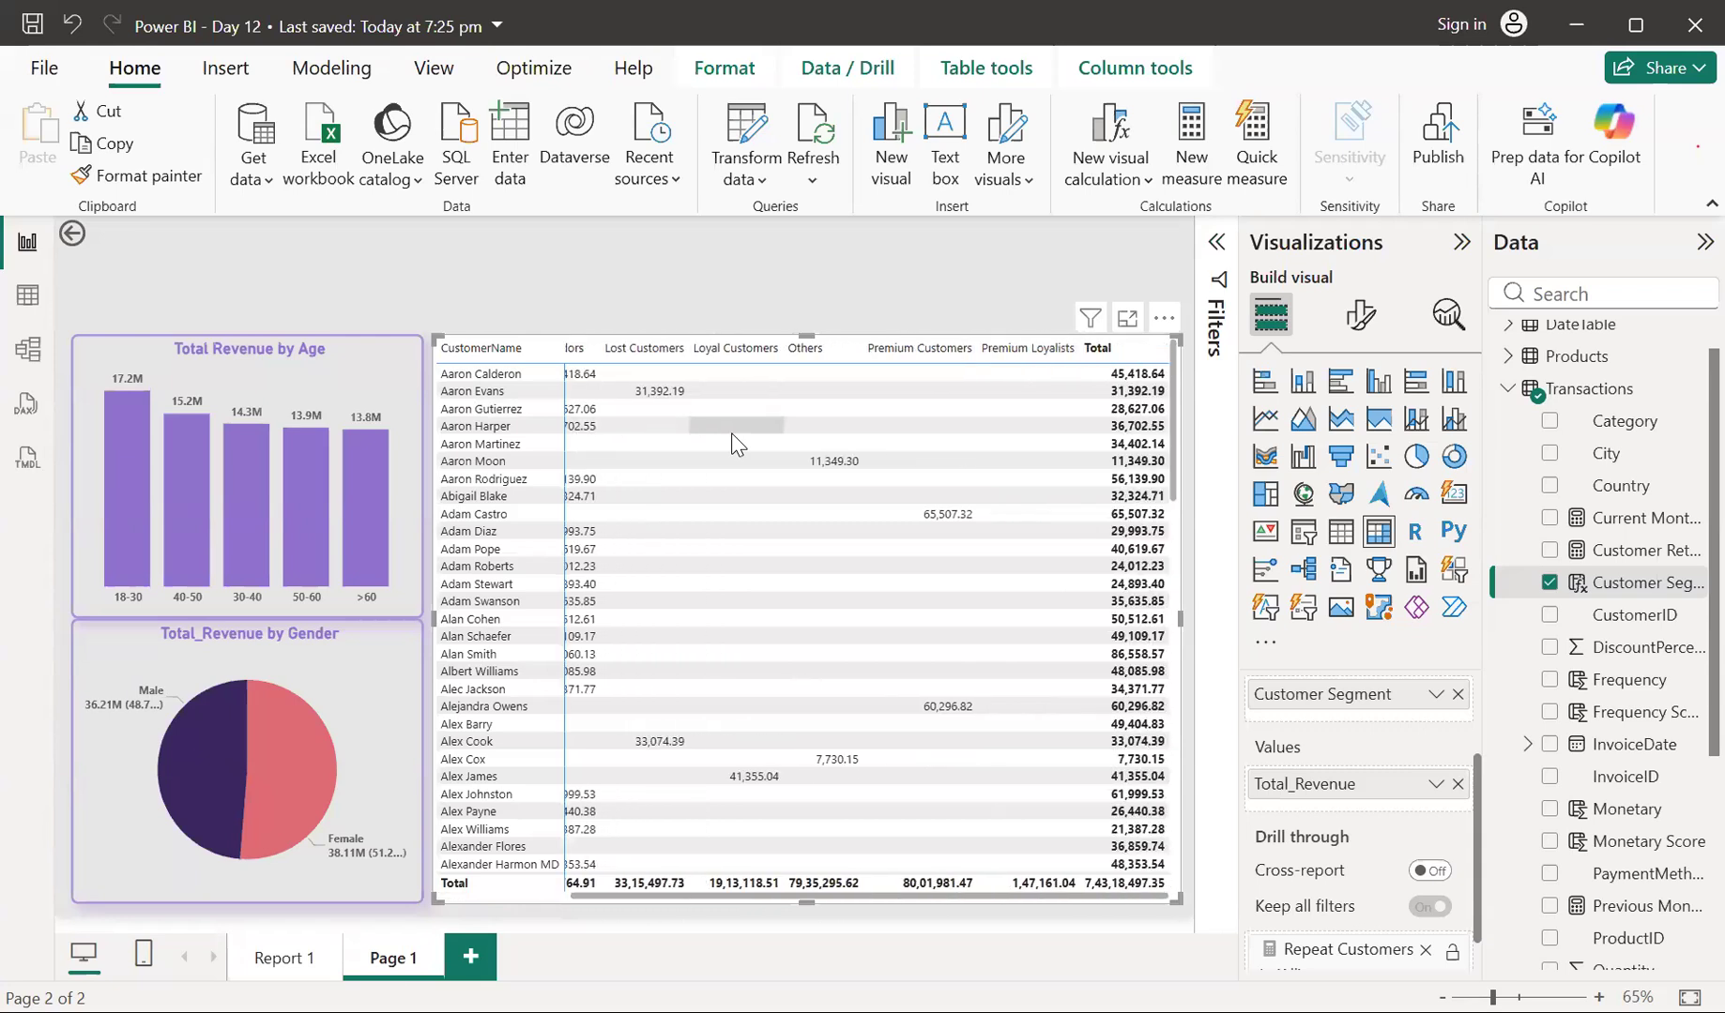
pyautogui.hscroll(-3, 737, 441)
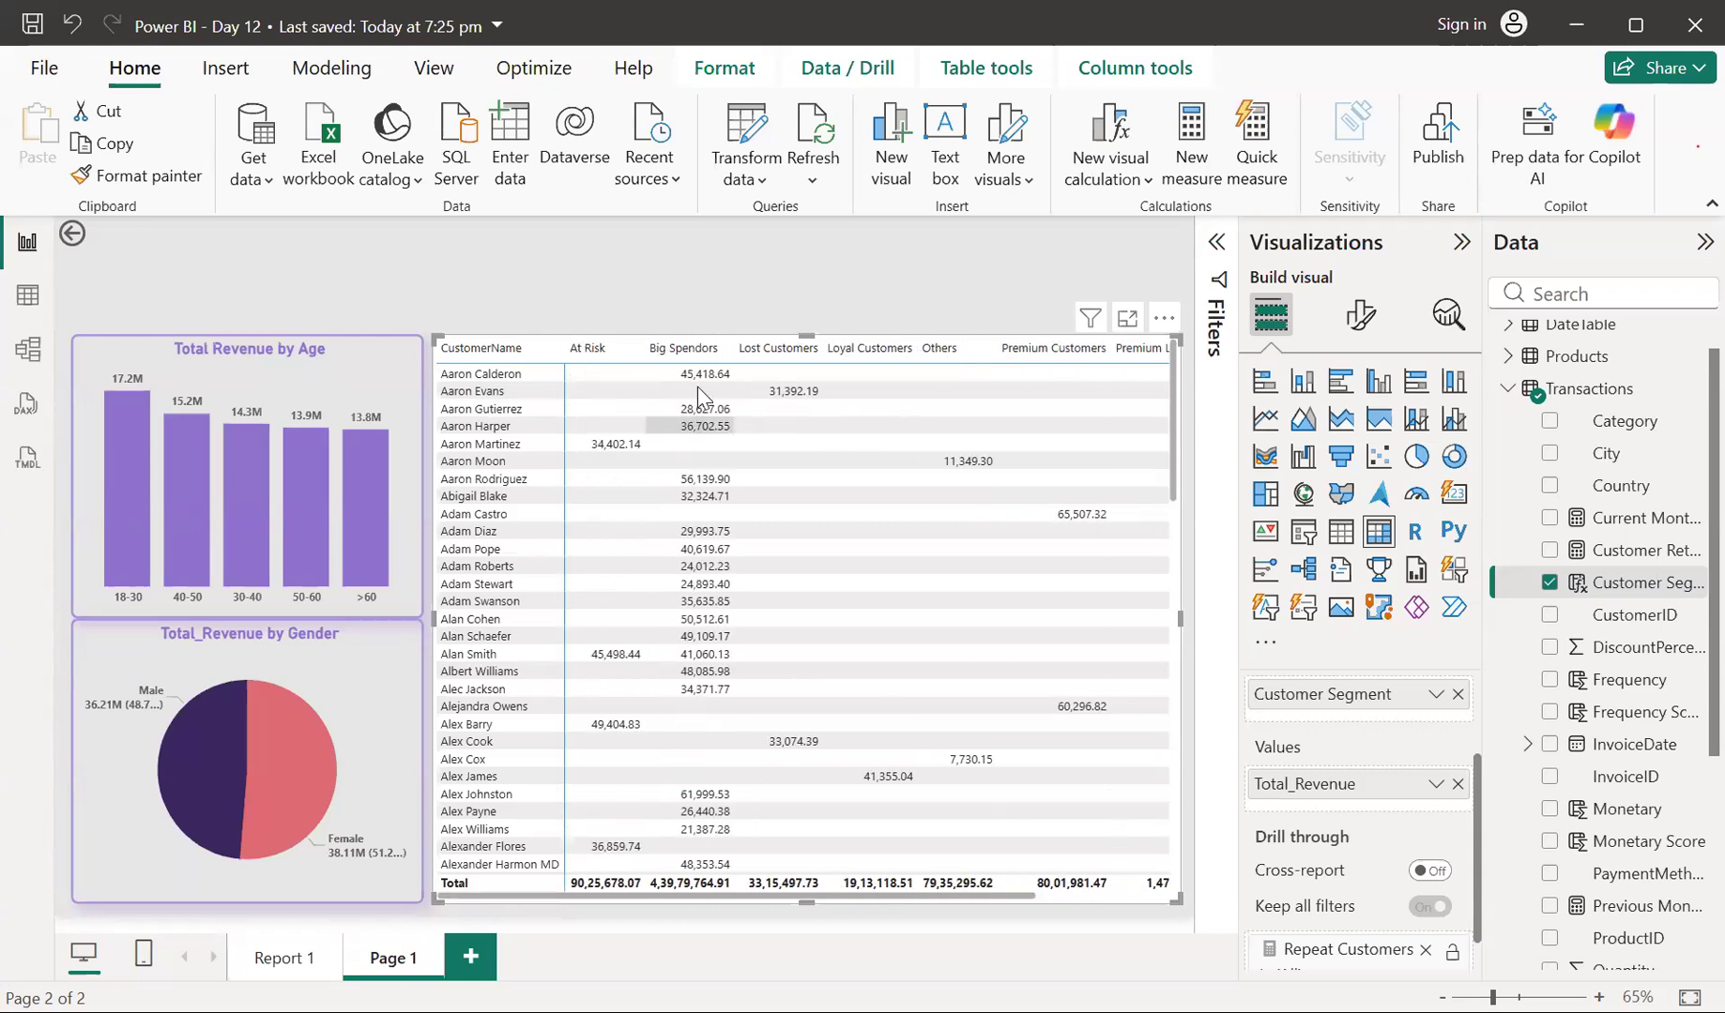
pyautogui.hscroll(3, 775, 461)
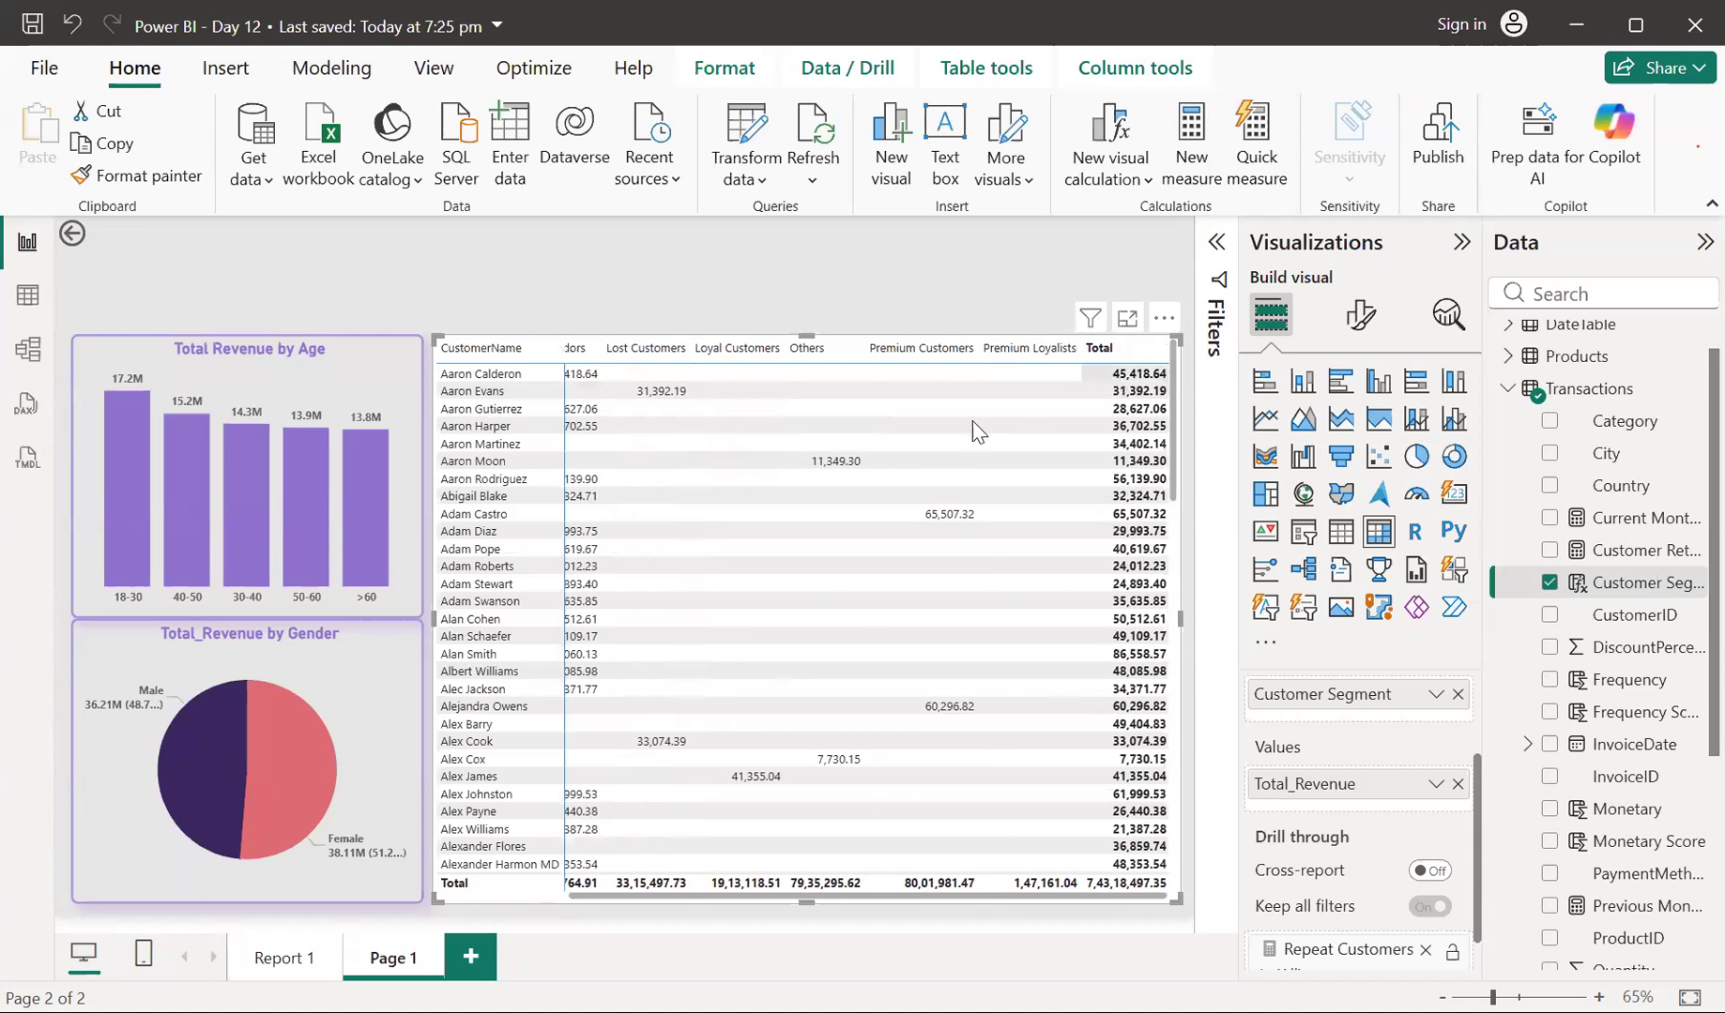
pyautogui.hscroll(-3, 803, 506)
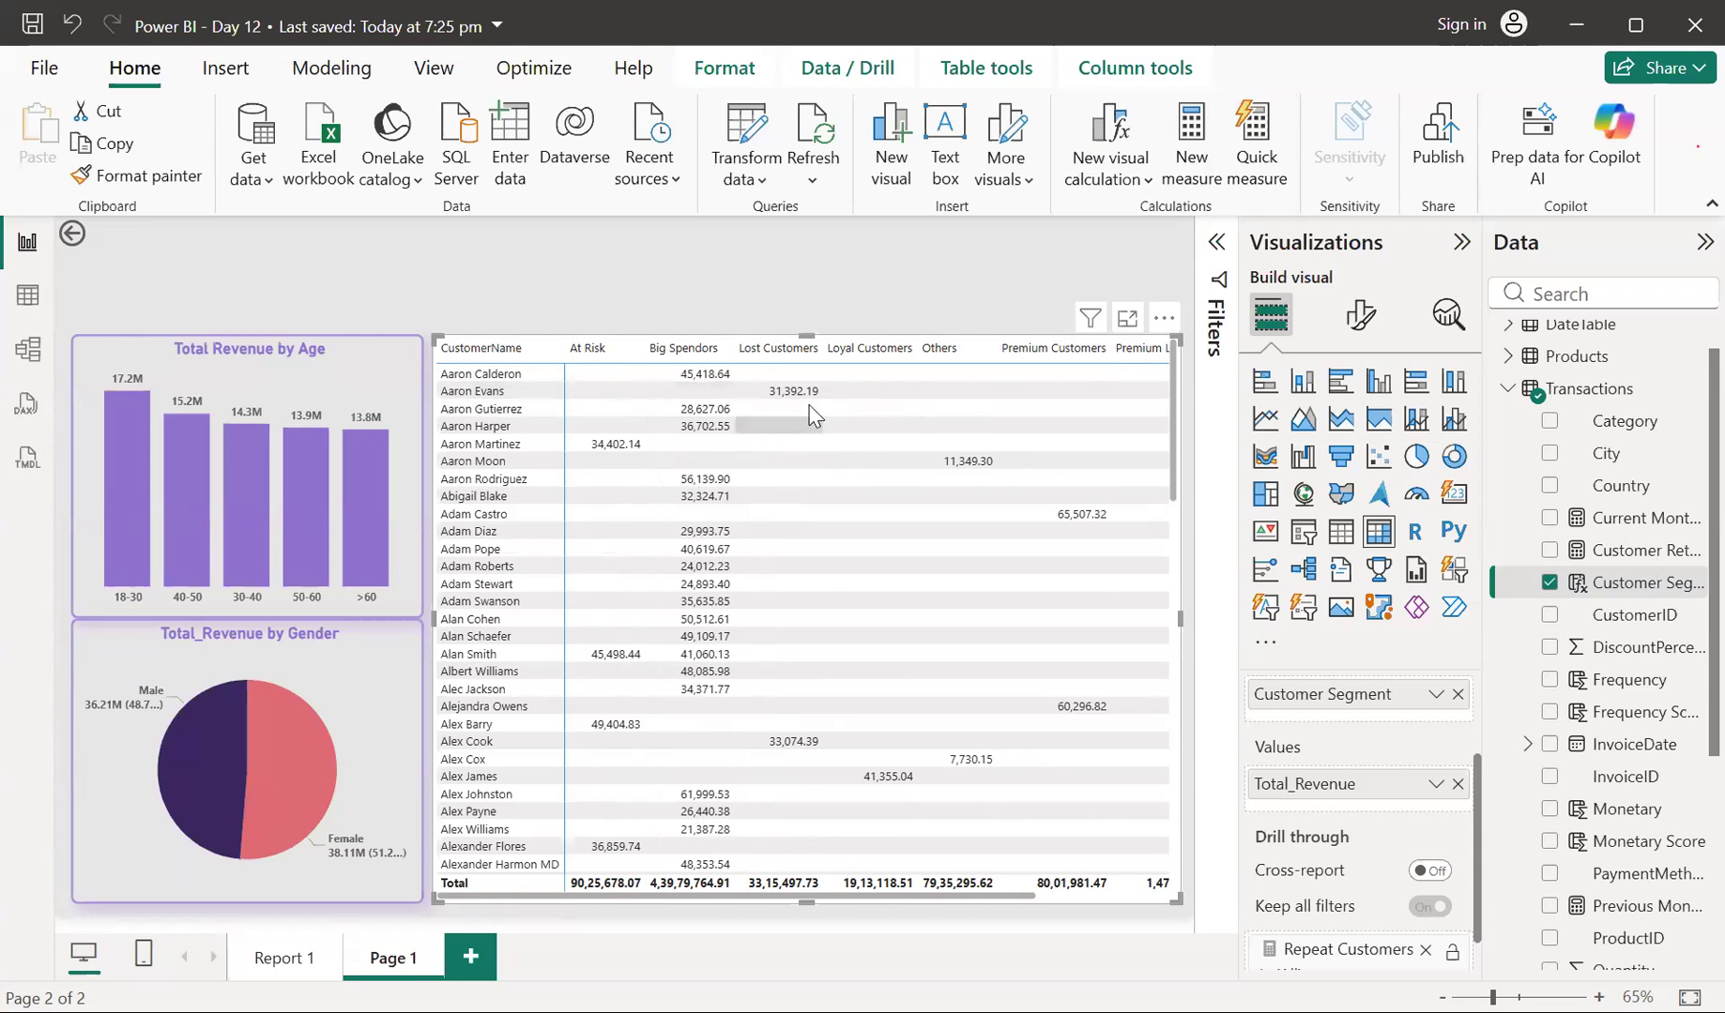
pyautogui.hscroll(3, 794, 395)
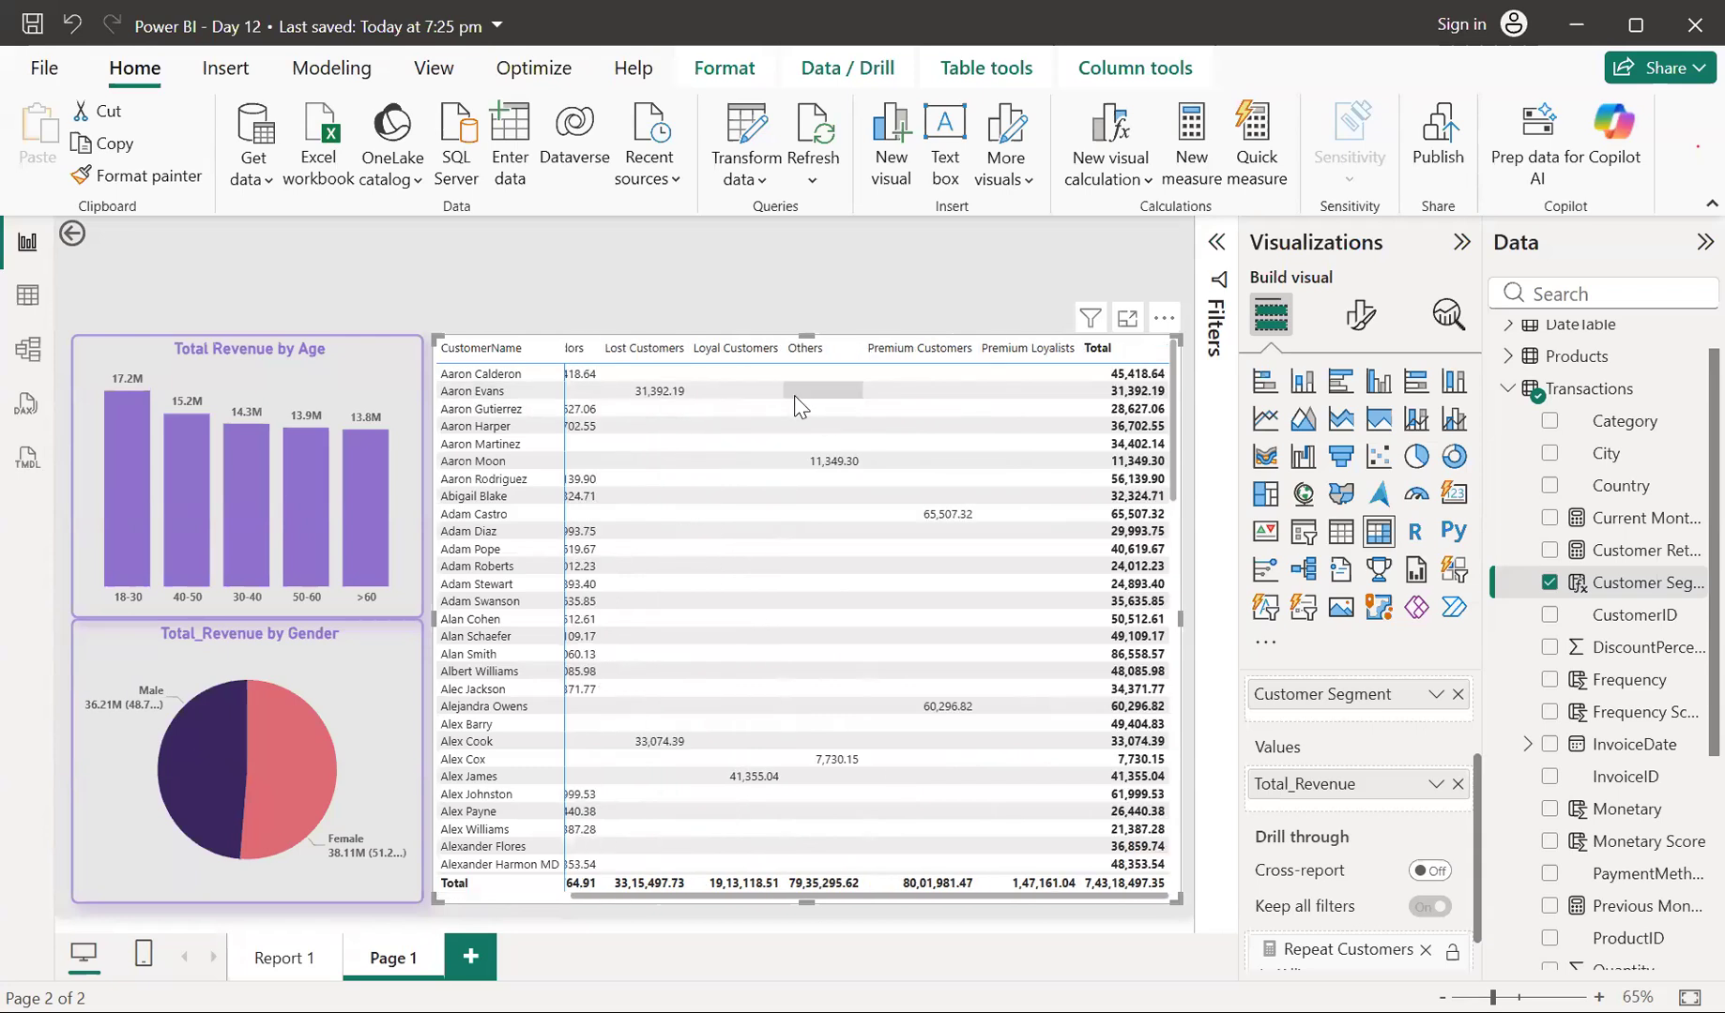
pyautogui.hscroll(-3, 794, 395)
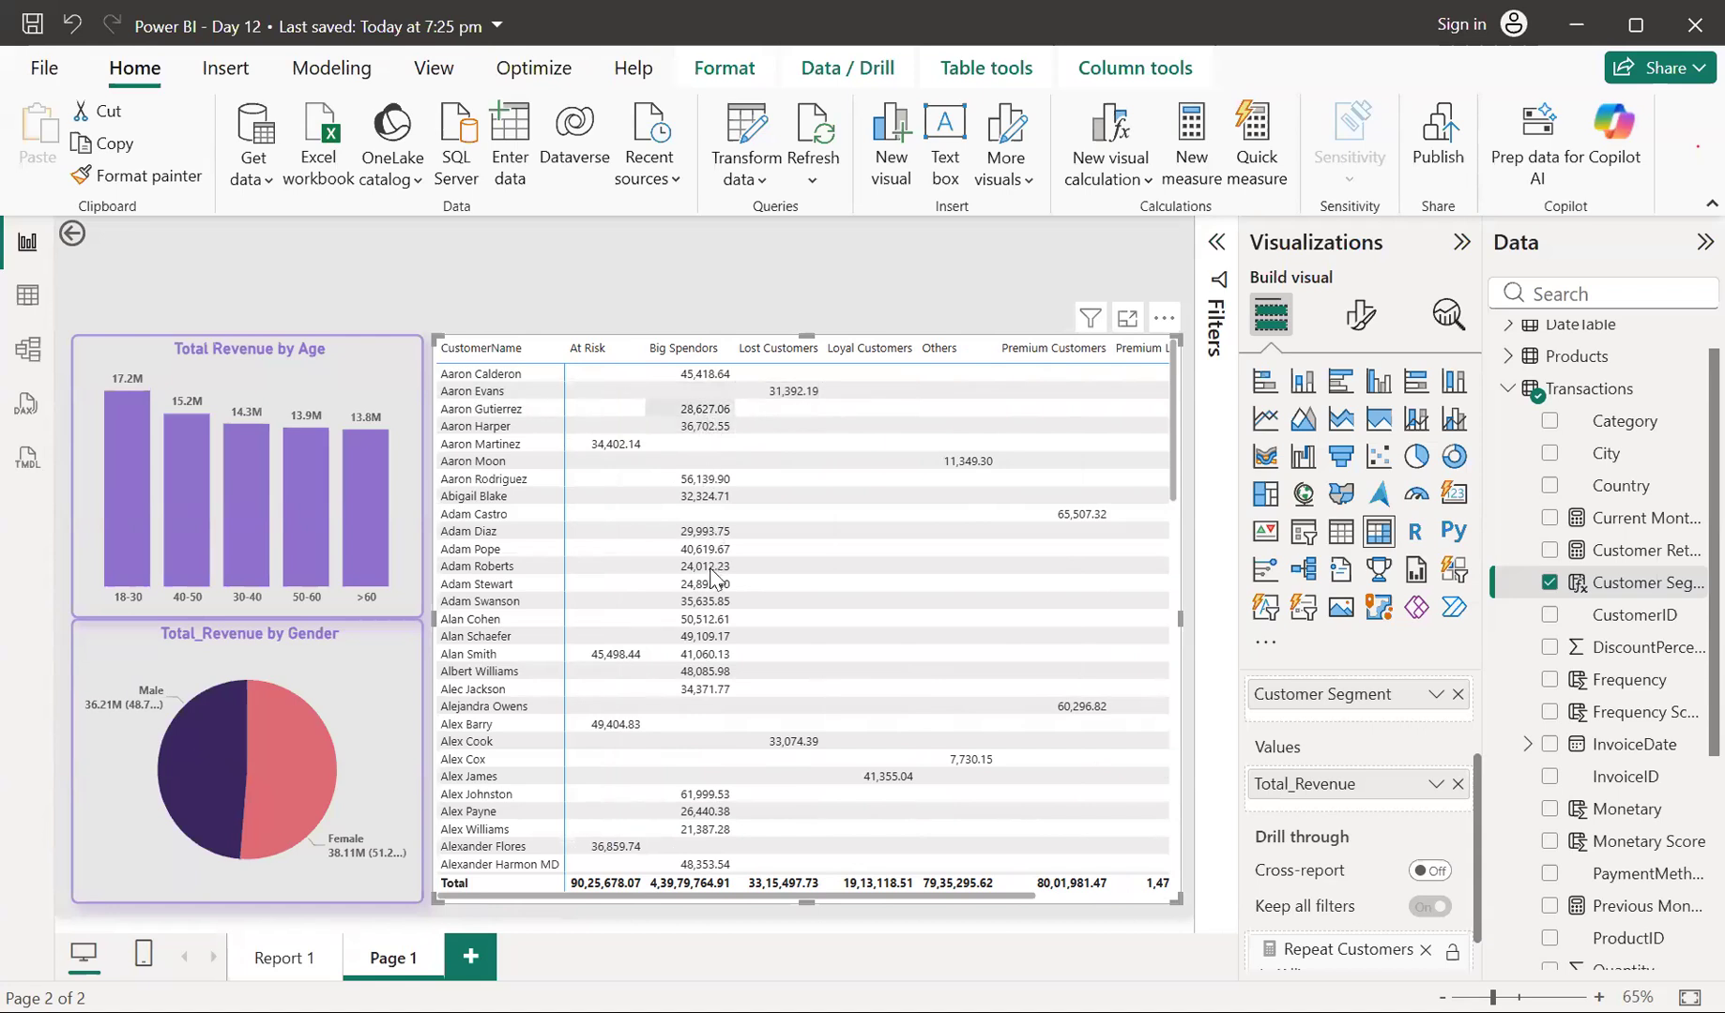
pyautogui.scroll(-3, 710, 569)
pyautogui.scroll(3, 710, 569)
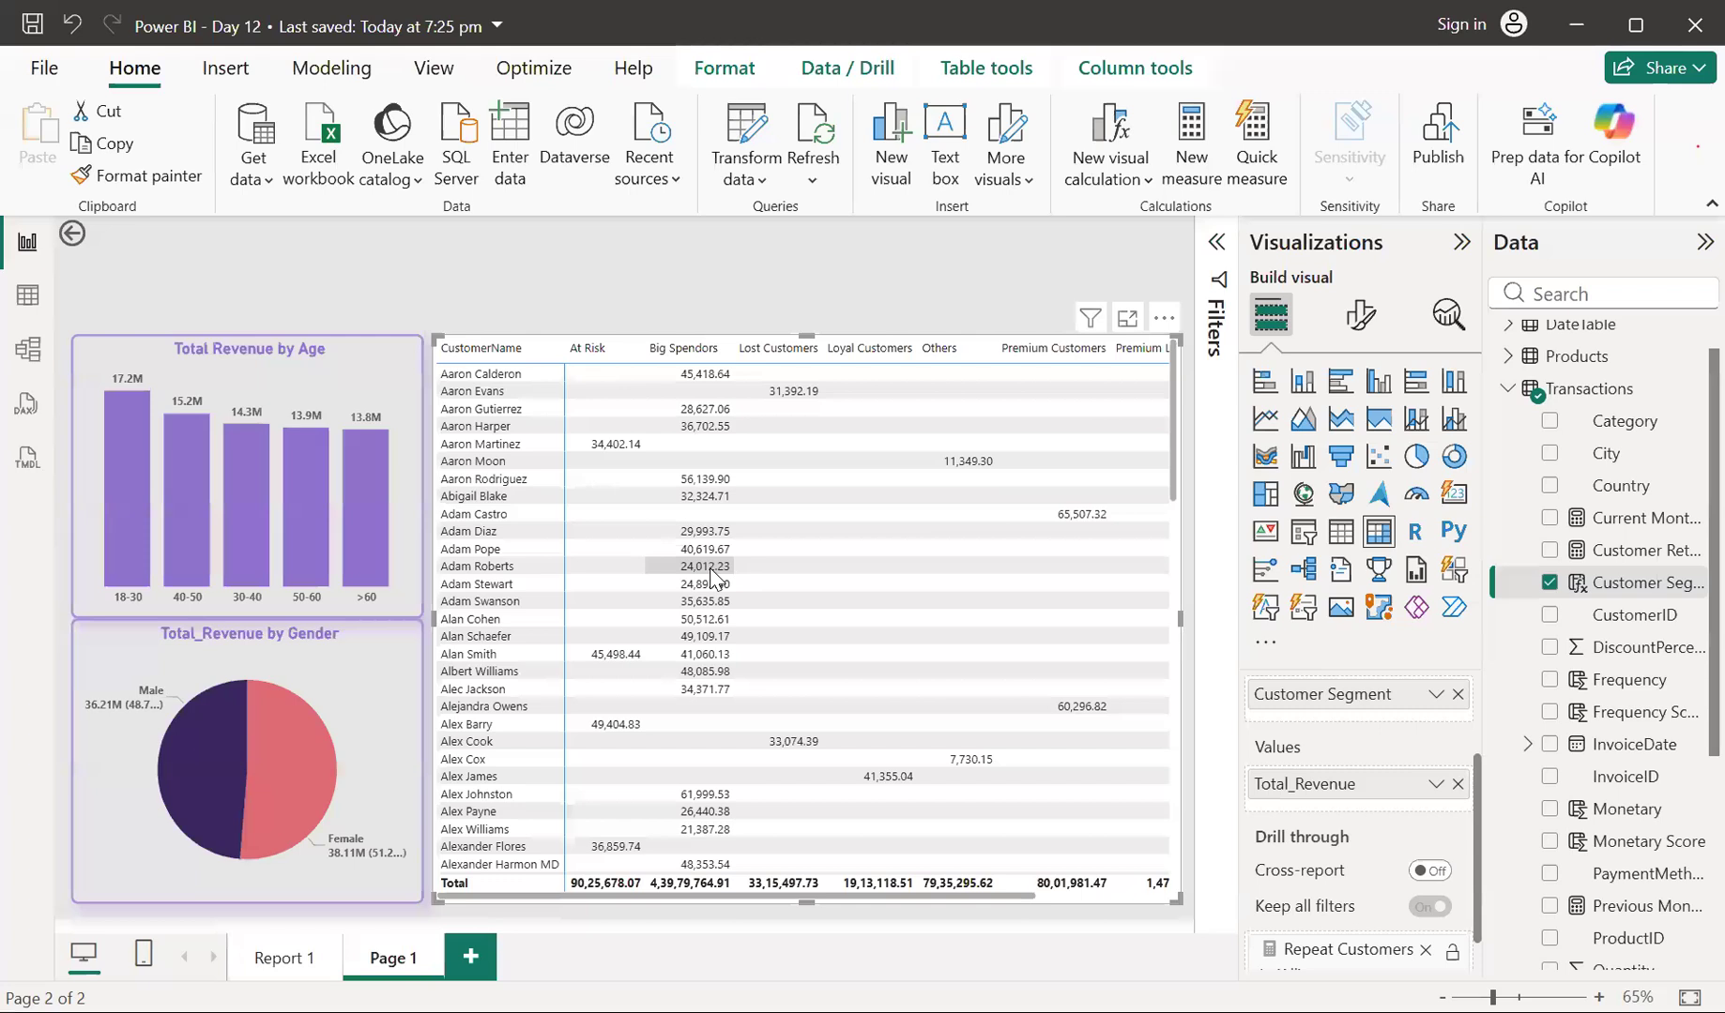
# Replace Customer Segment with the Region field from the Customers table in the matrix columns
pyautogui.moveTo(1452, 699); pyautogui.dragTo(1535, 577)
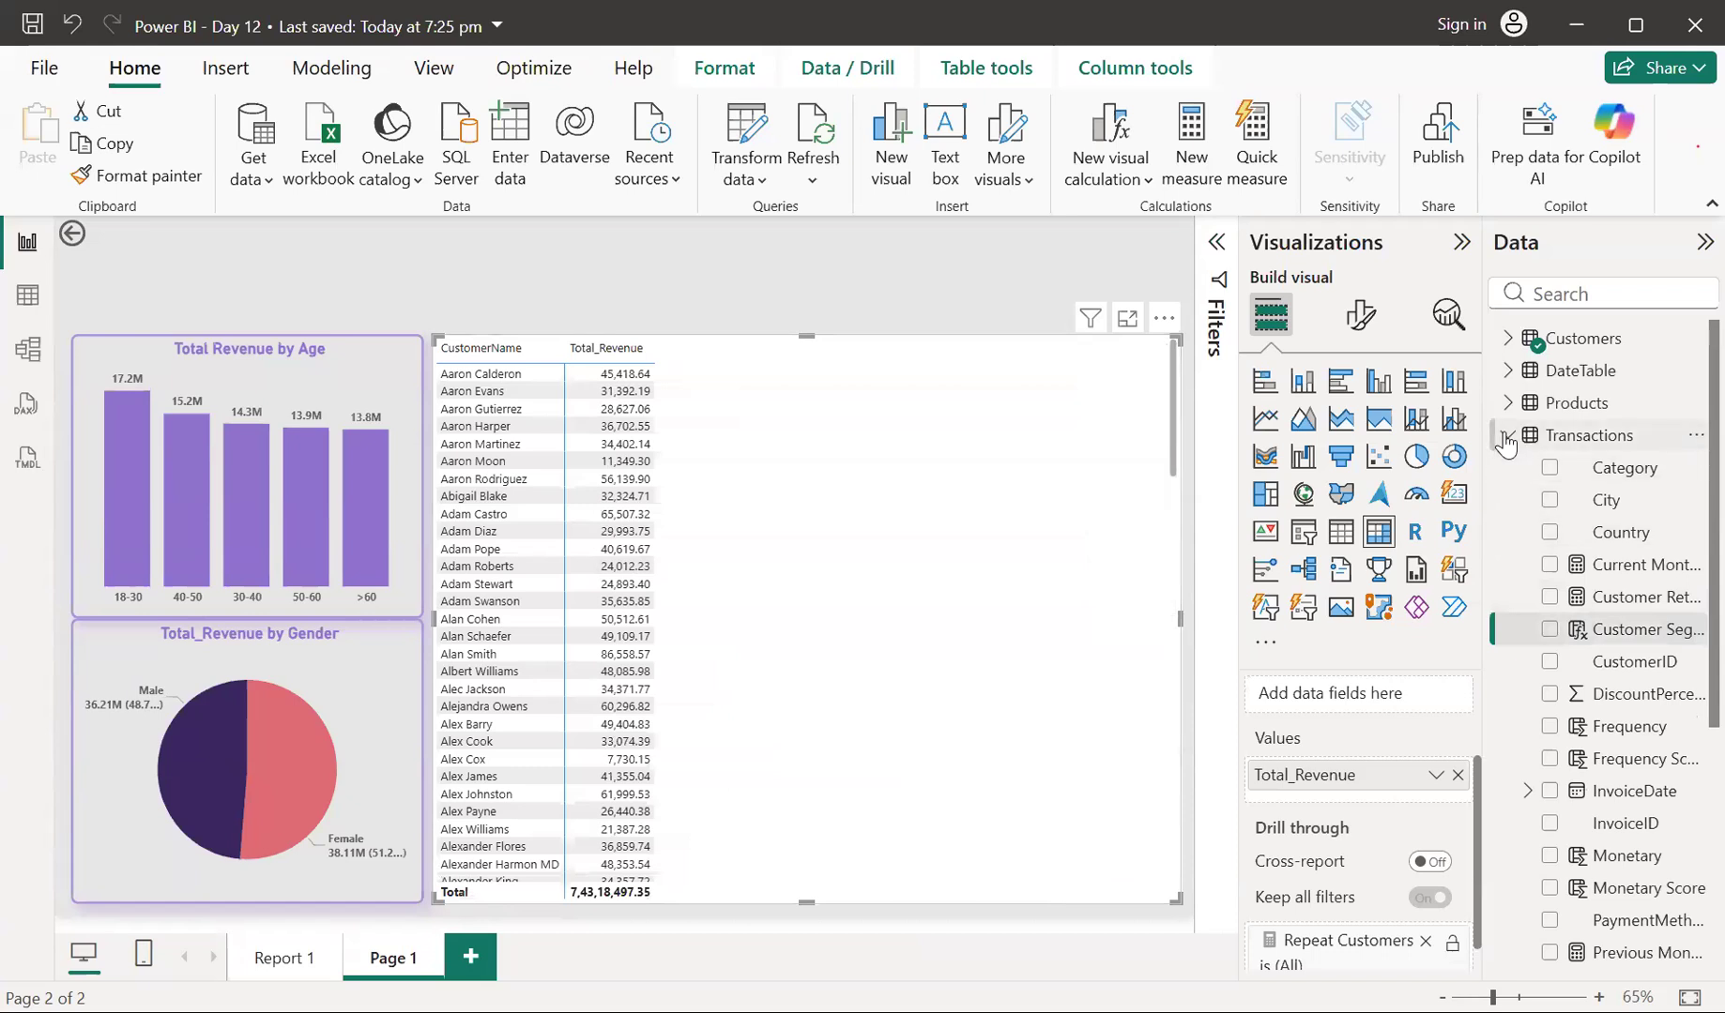
pyautogui.click(1505, 437)
pyautogui.click(1506, 339)
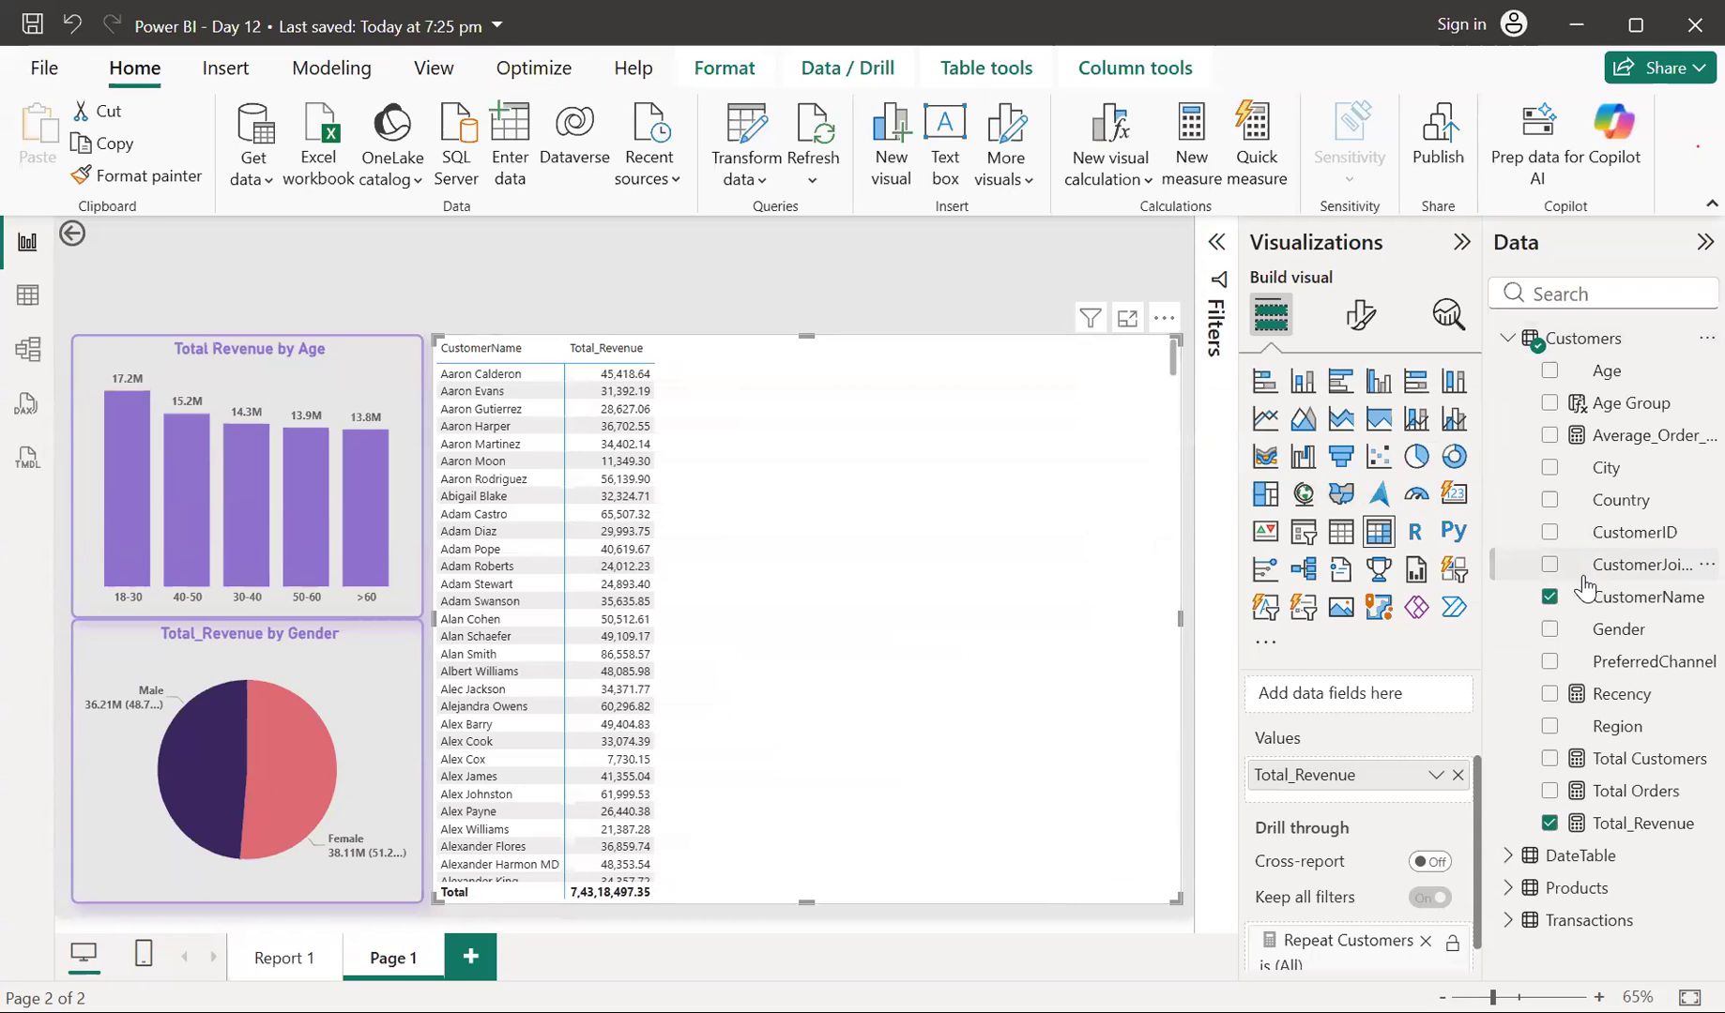
pyautogui.moveTo(1606, 737); pyautogui.dragTo(1359, 703)
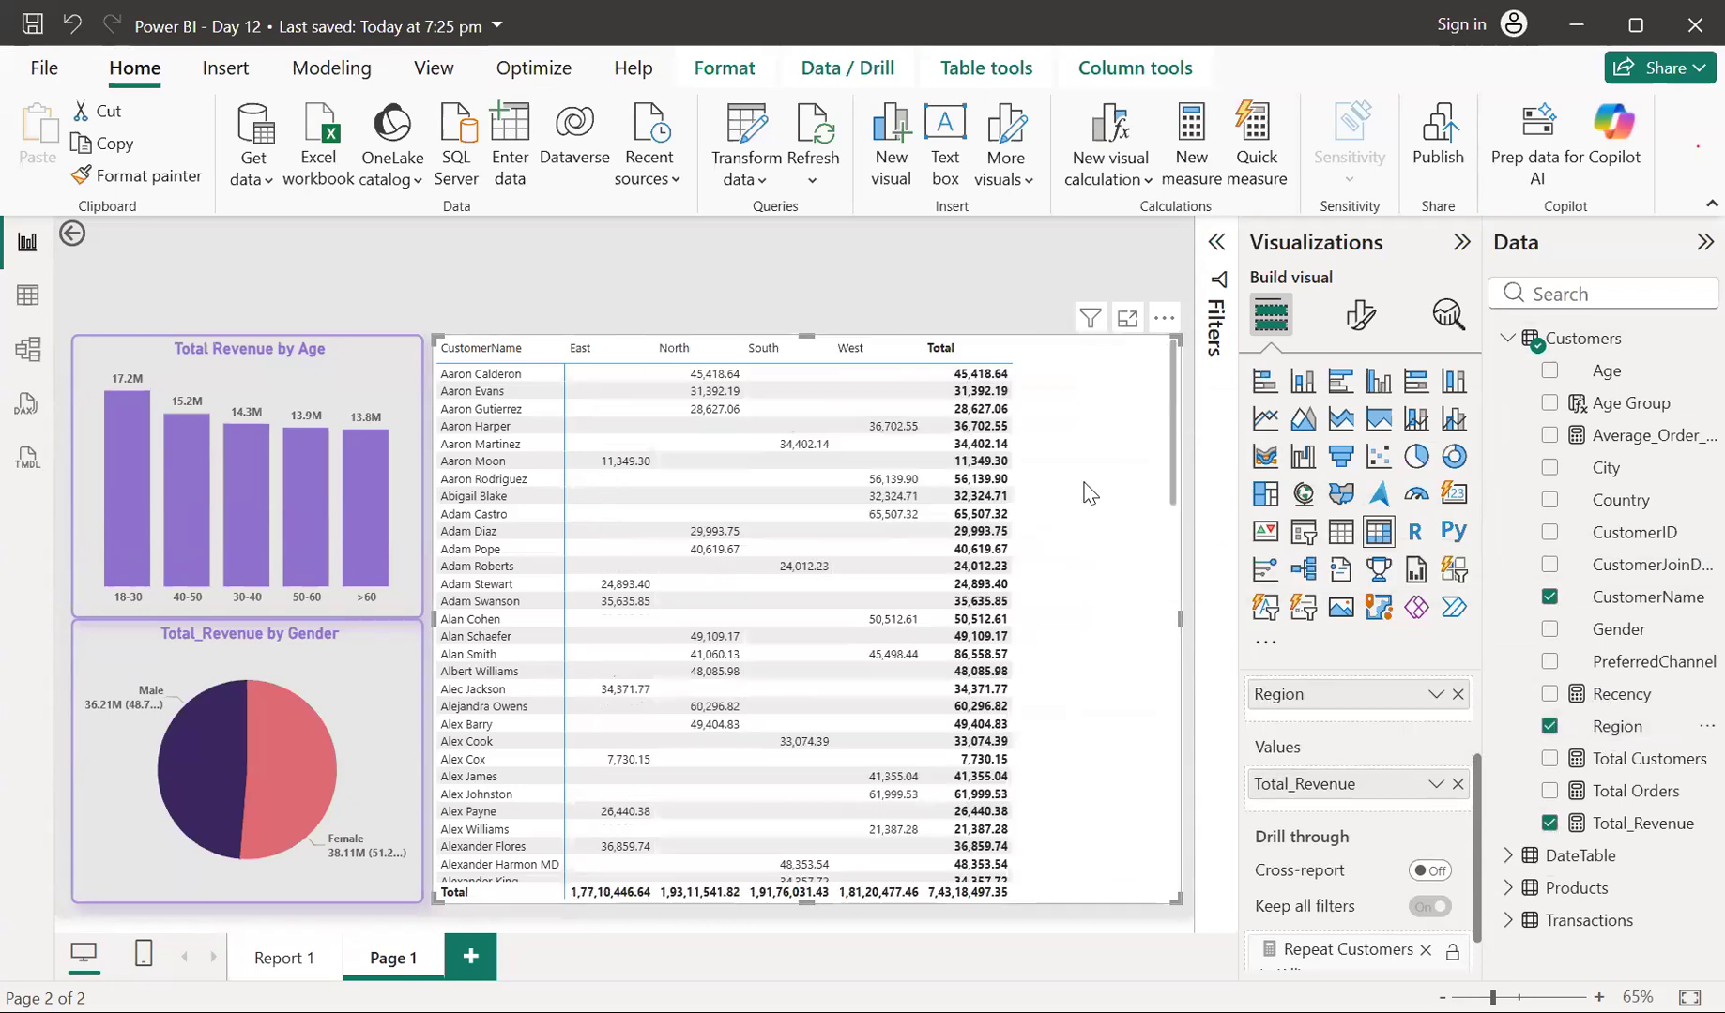
# Copy the formatting of the Total Revenue by Age chart onto the customer matrix with the Format painter
pyautogui.click(1352, 324)
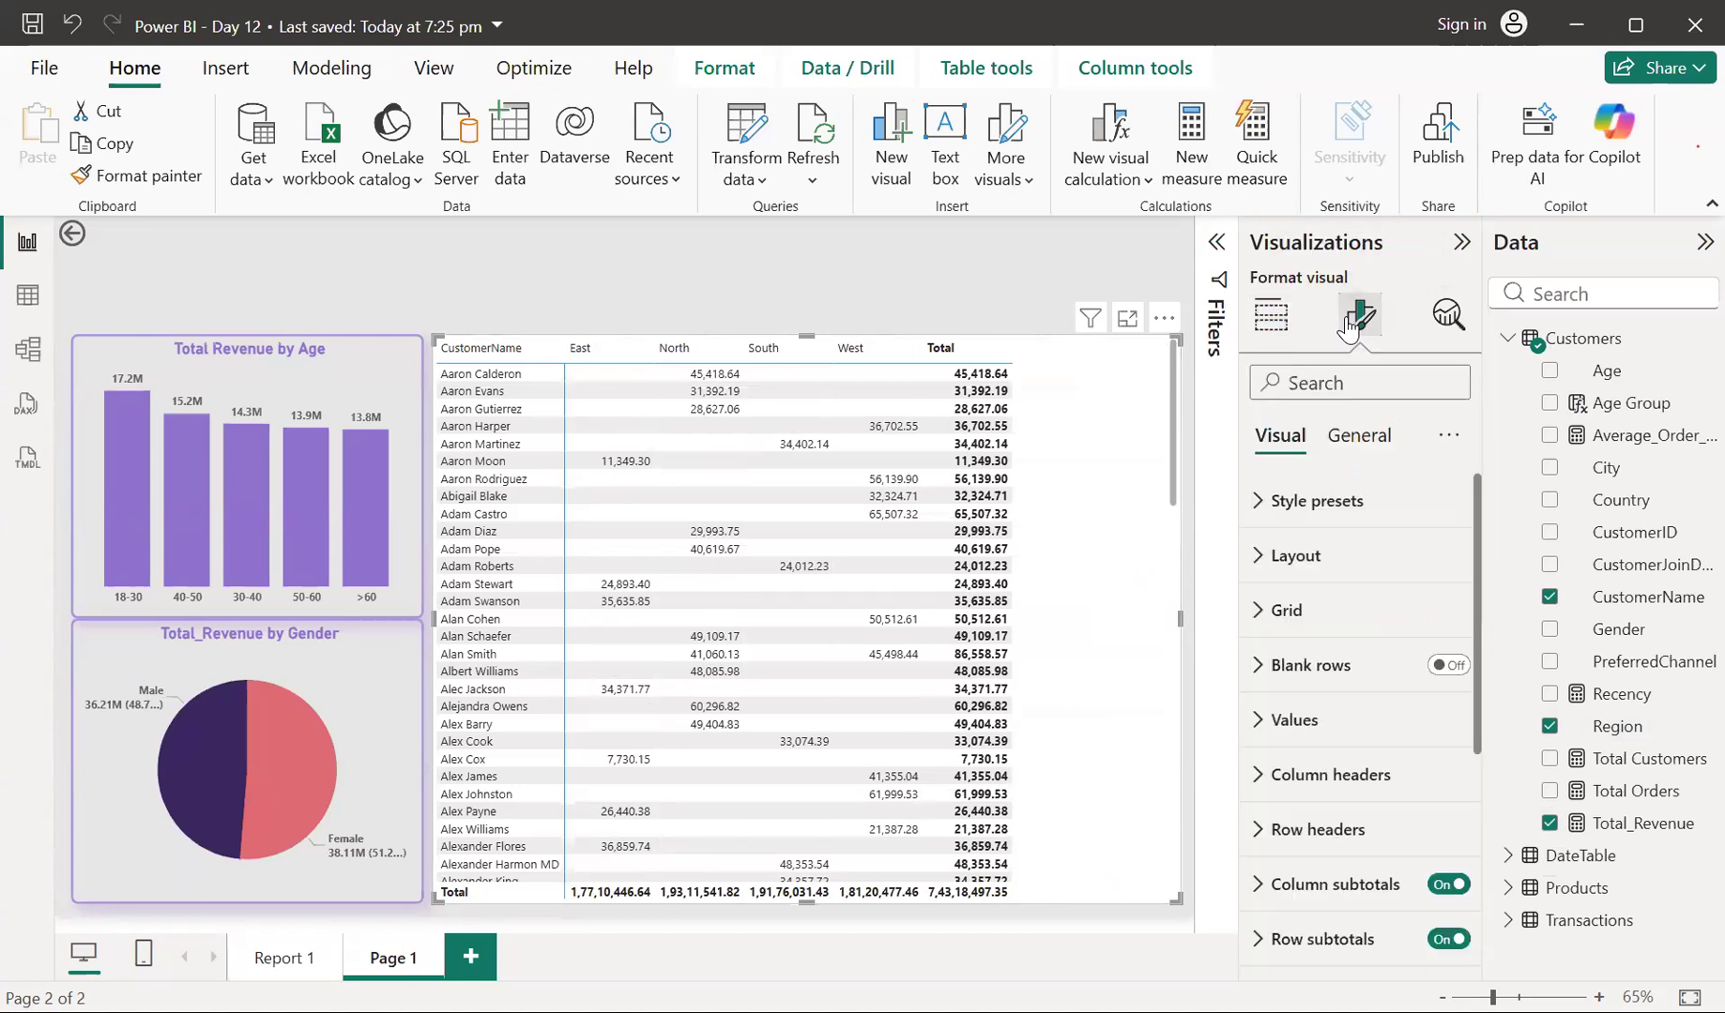
pyautogui.click(1263, 506)
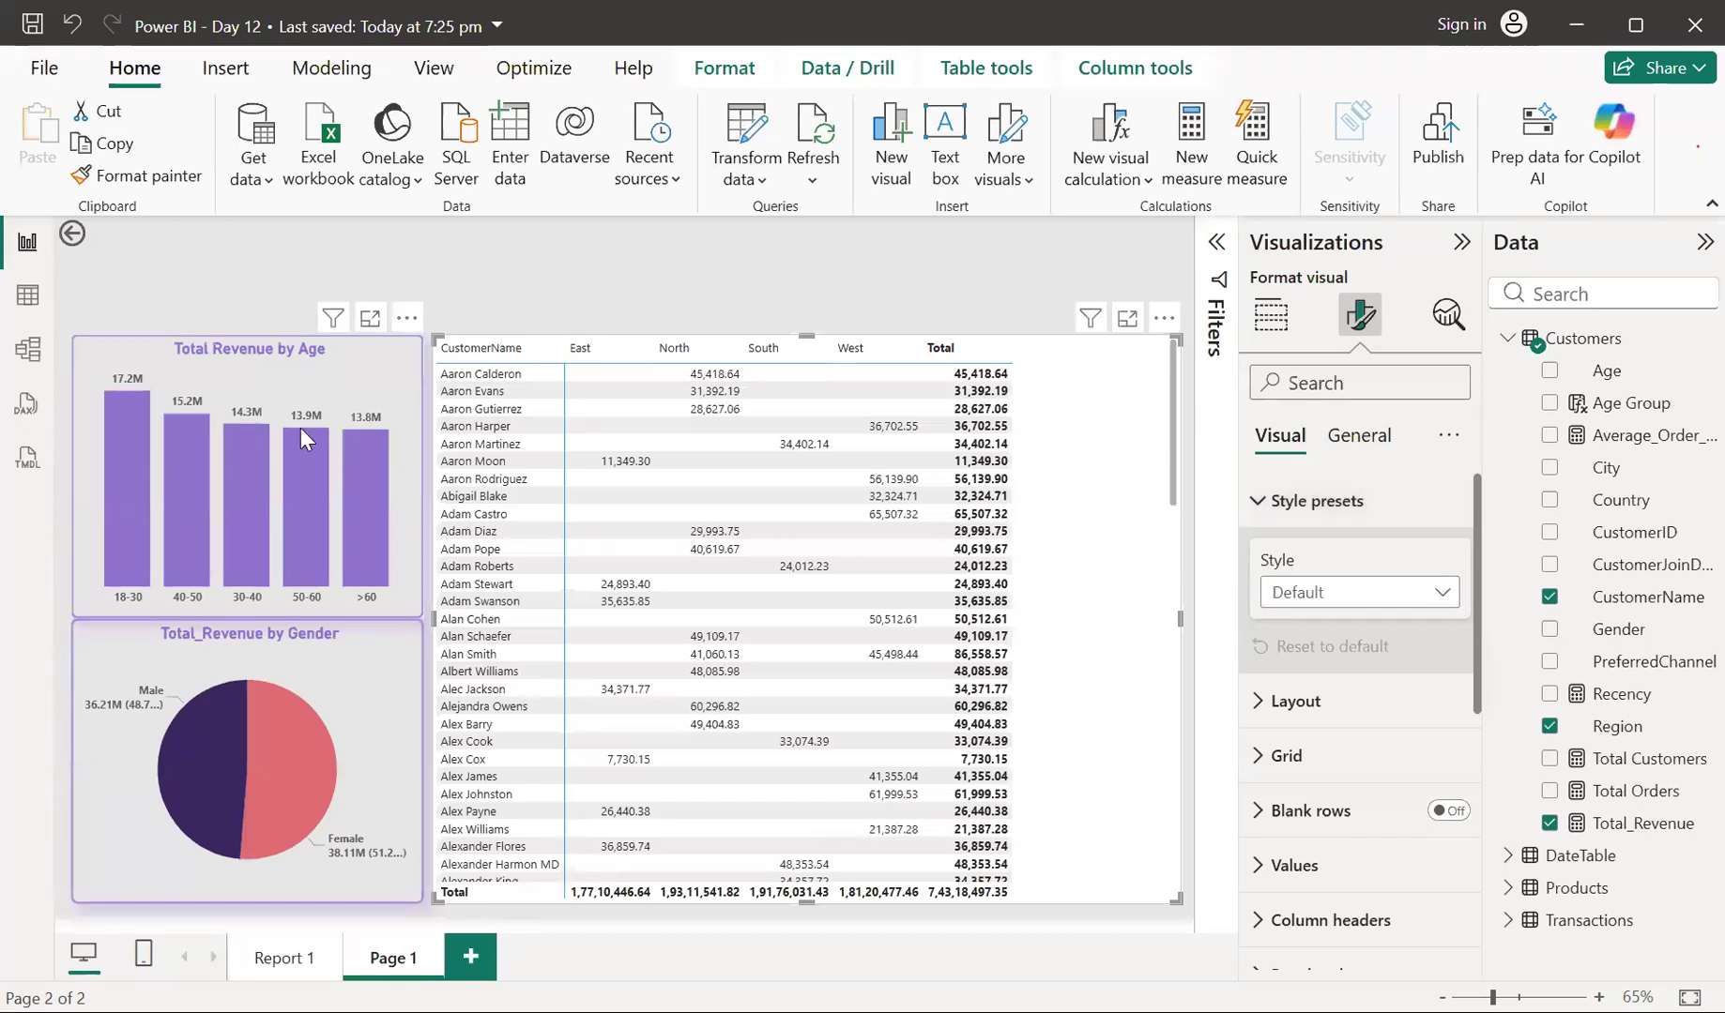
pyautogui.click(145, 356)
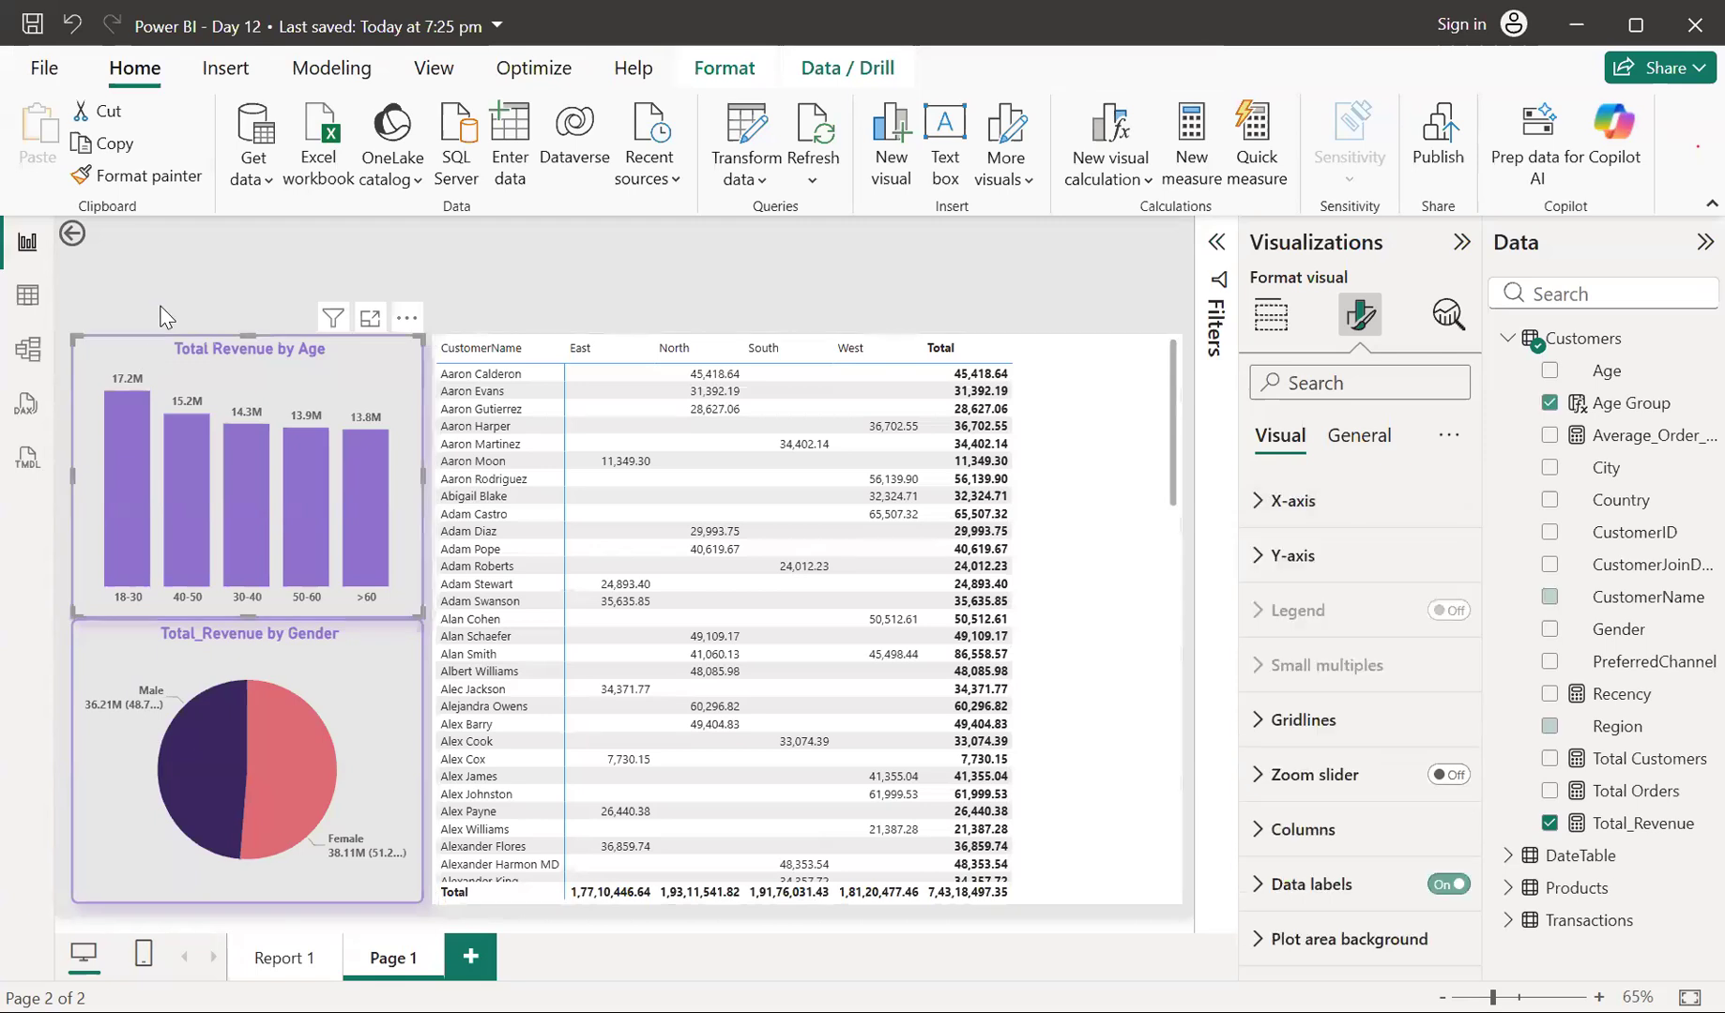
pyautogui.click(141, 176)
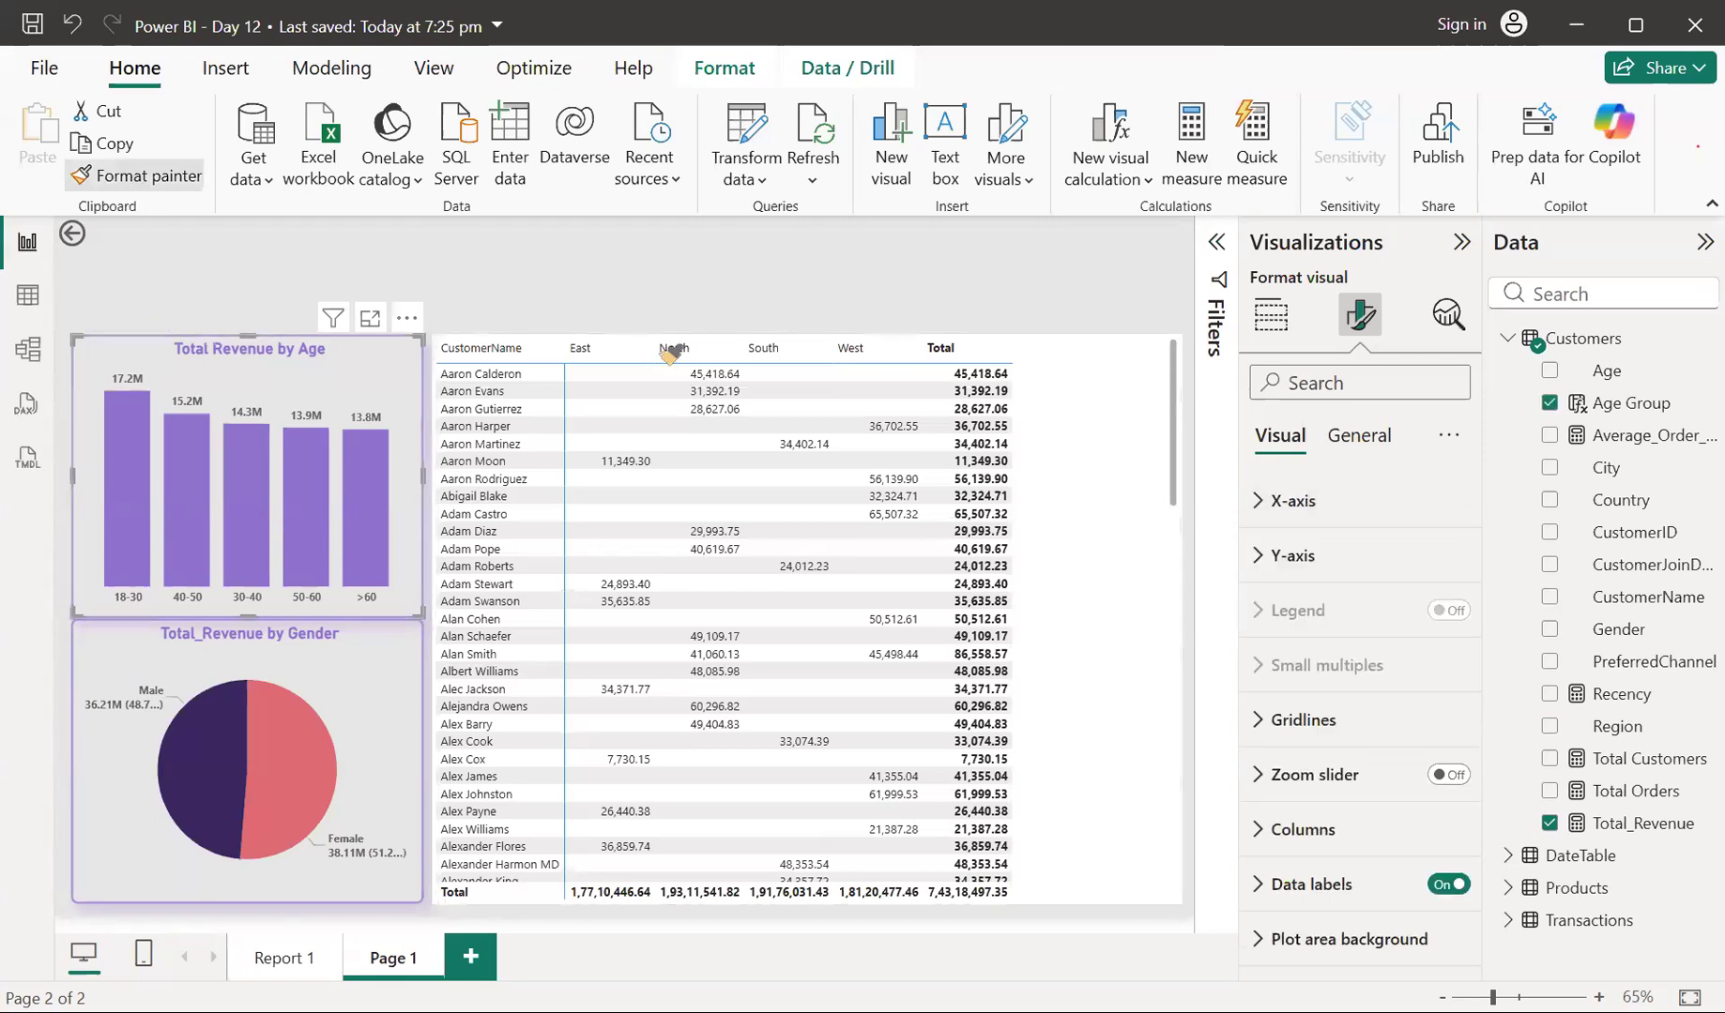
pyautogui.click(1074, 375)
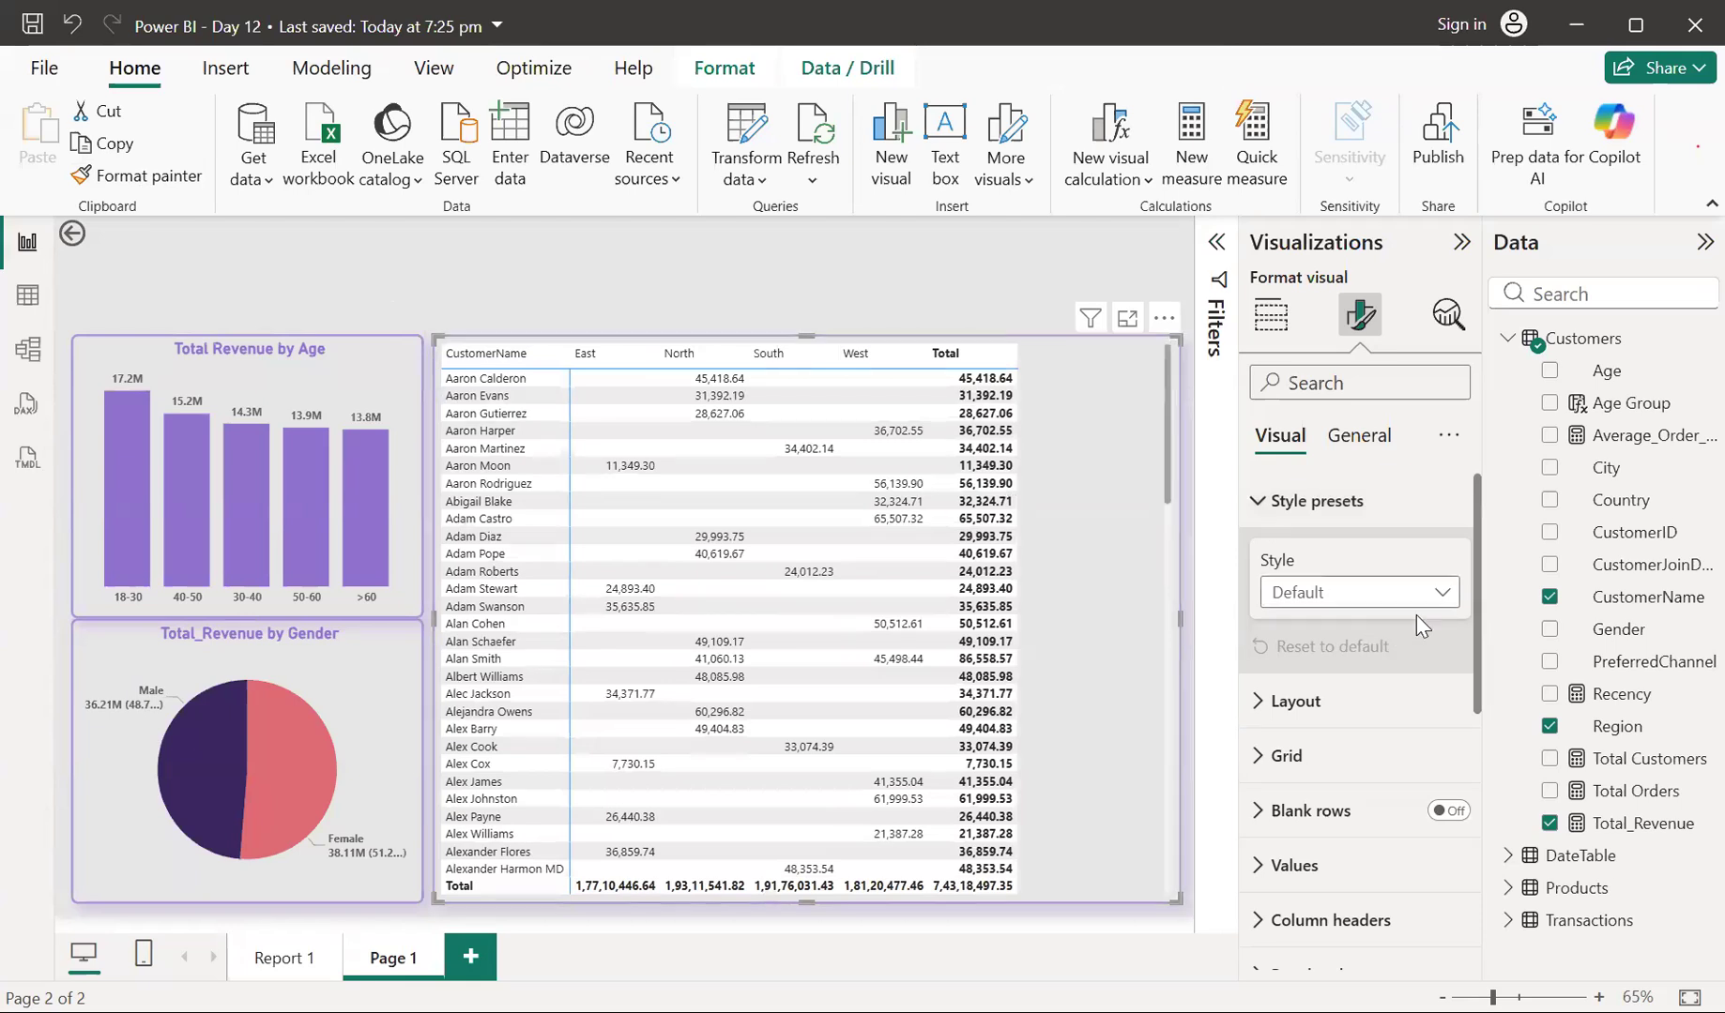
# Try the Bold header flashy rows, Contrast alternating rows and Flashy rows style presets on the matrix
pyautogui.click(1442, 595)
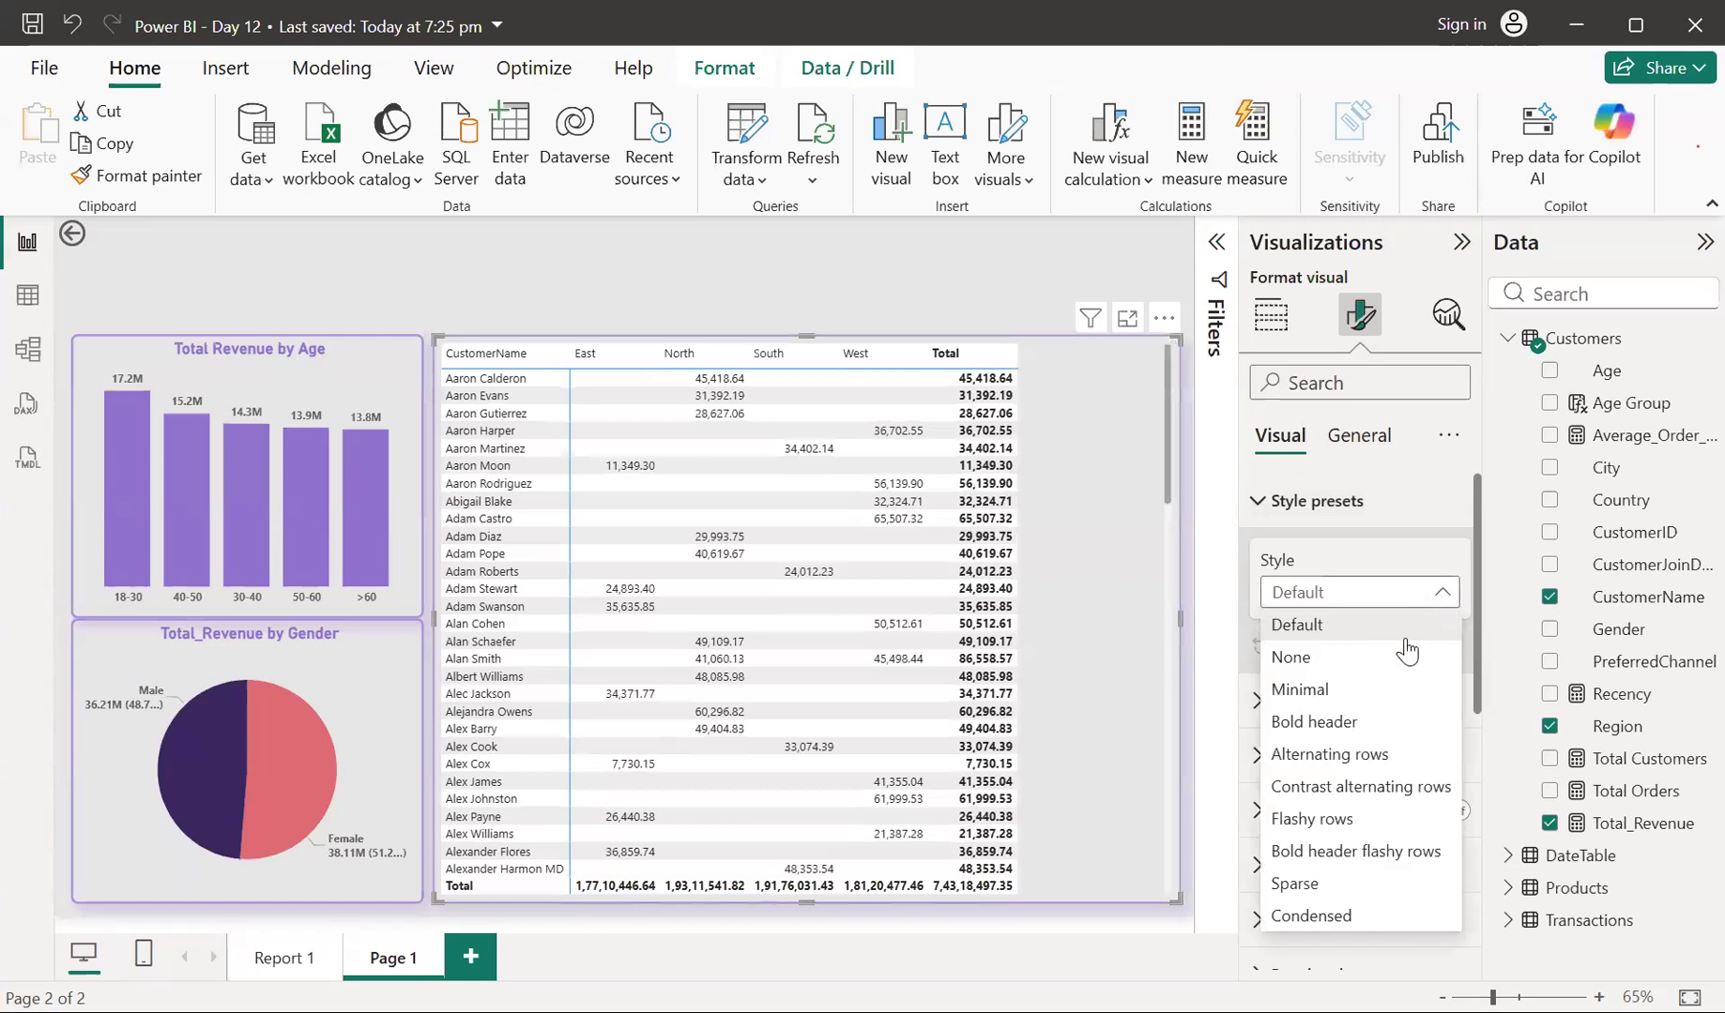
pyautogui.click(1319, 852)
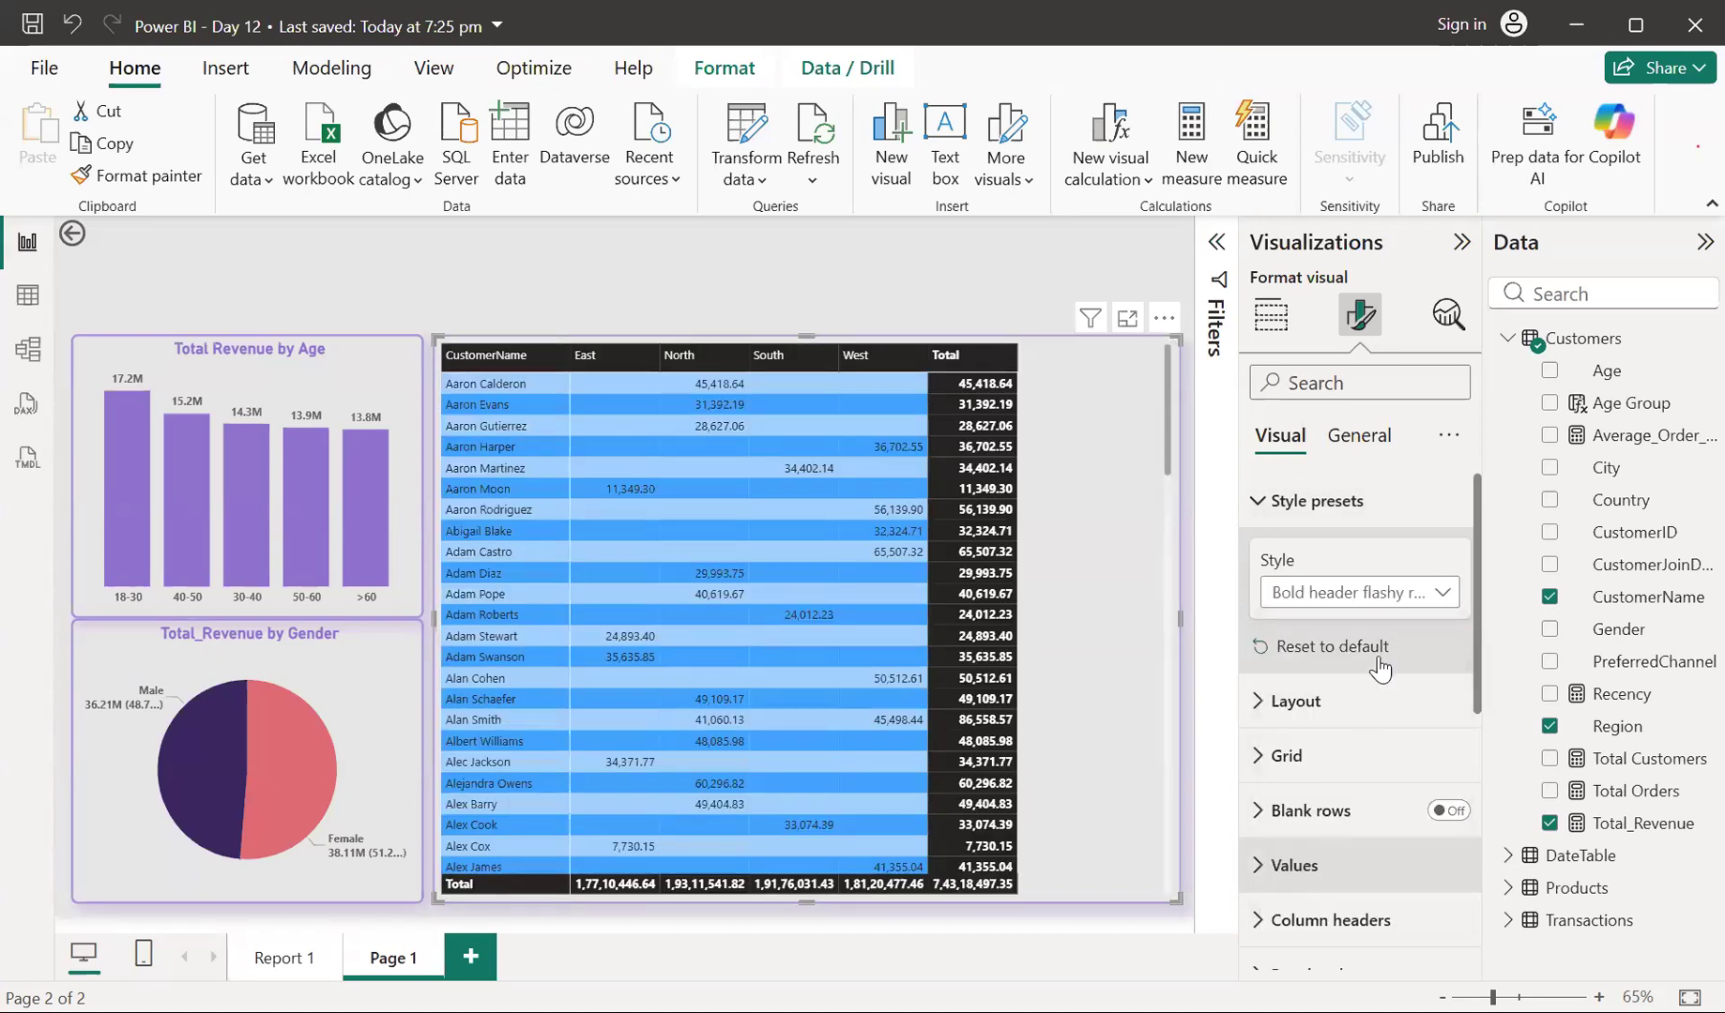
pyautogui.click(1389, 600)
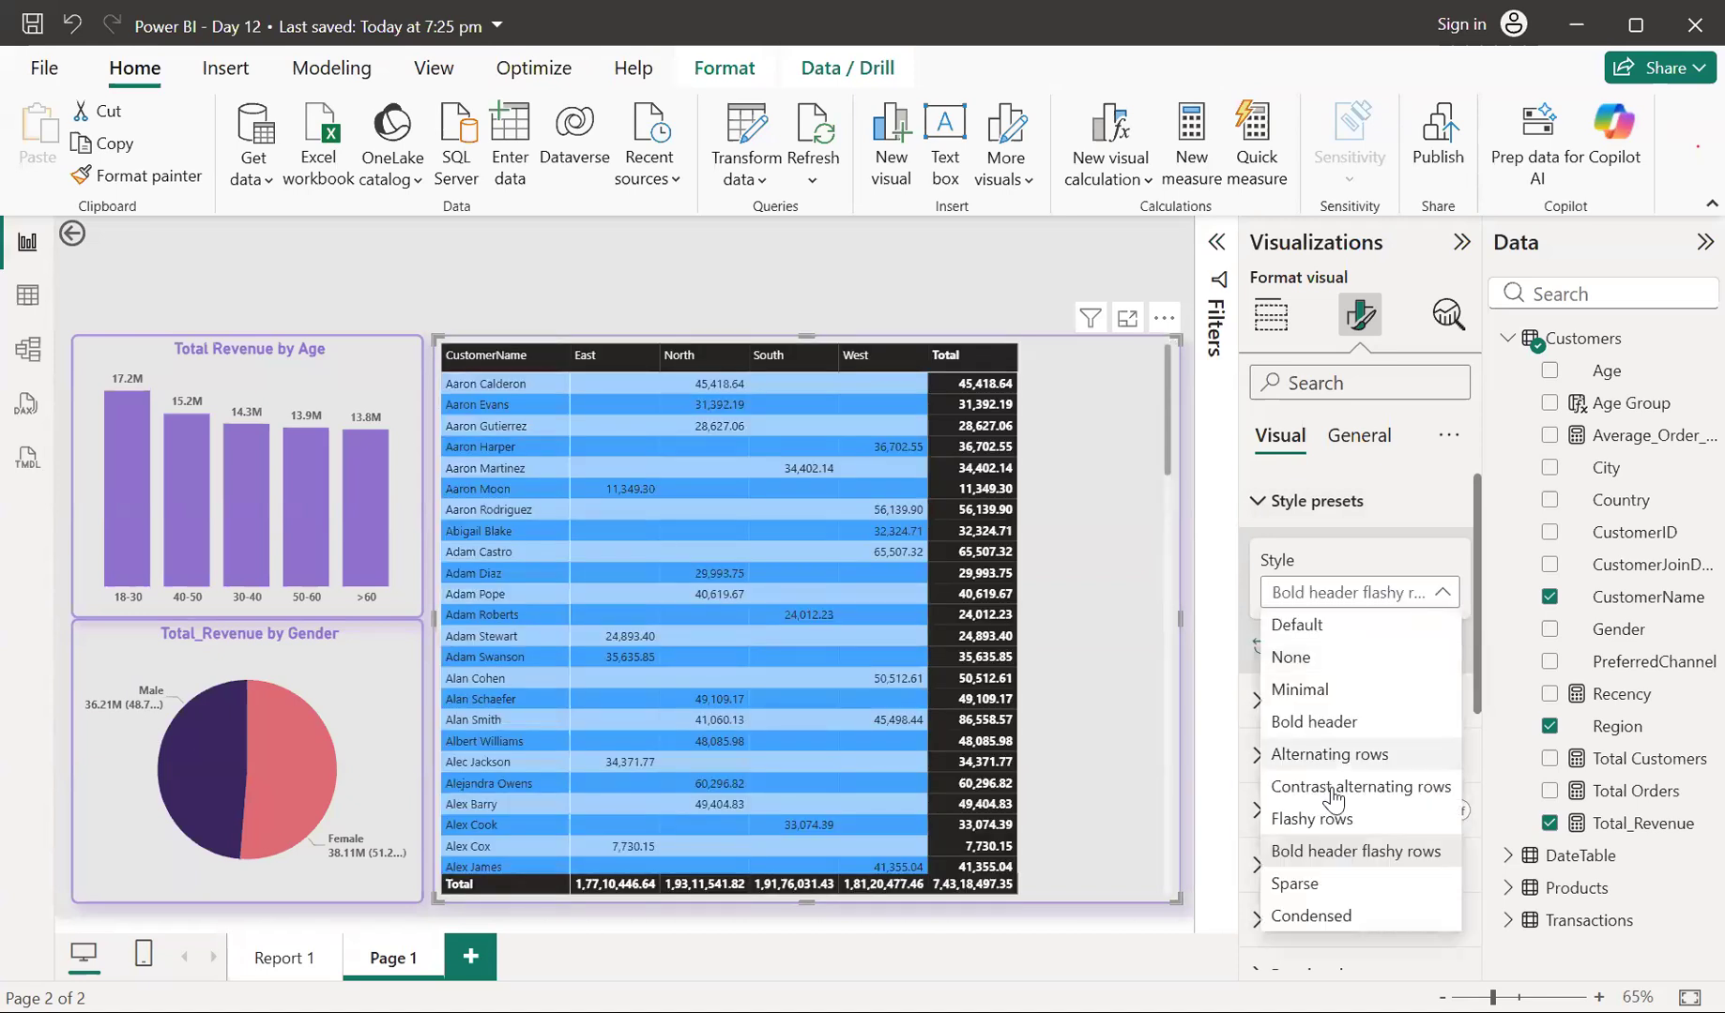
pyautogui.click(1332, 796)
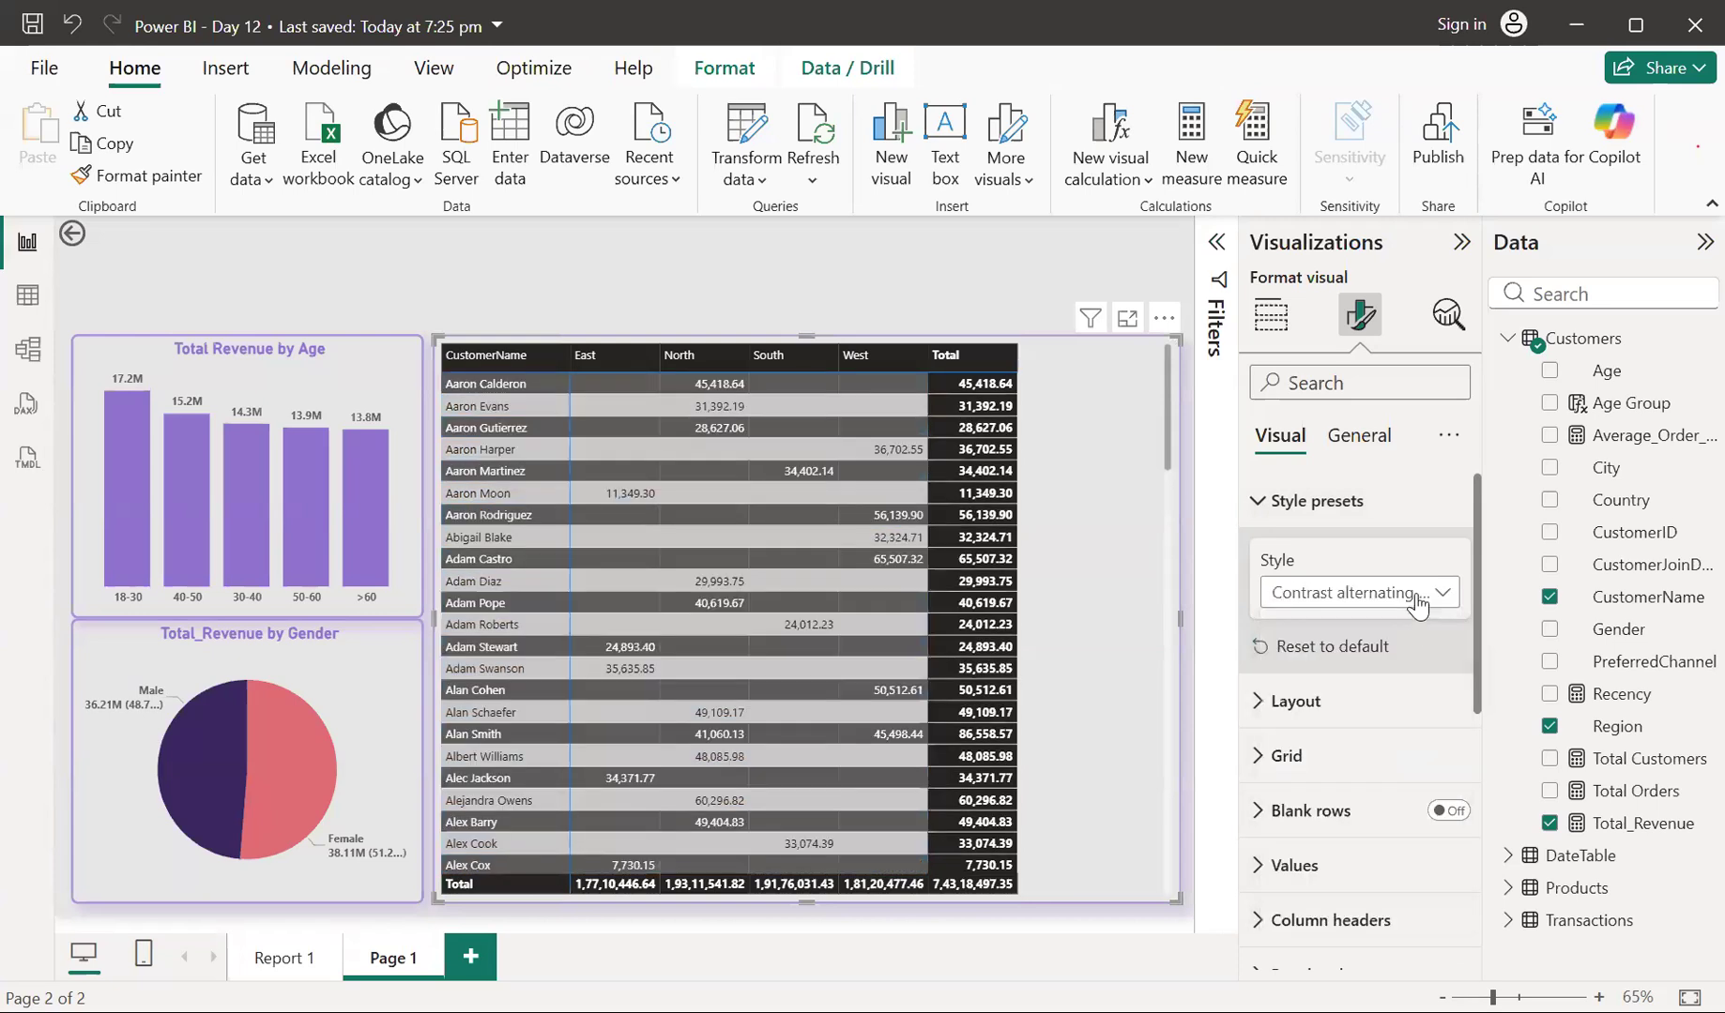
pyautogui.click(1416, 600)
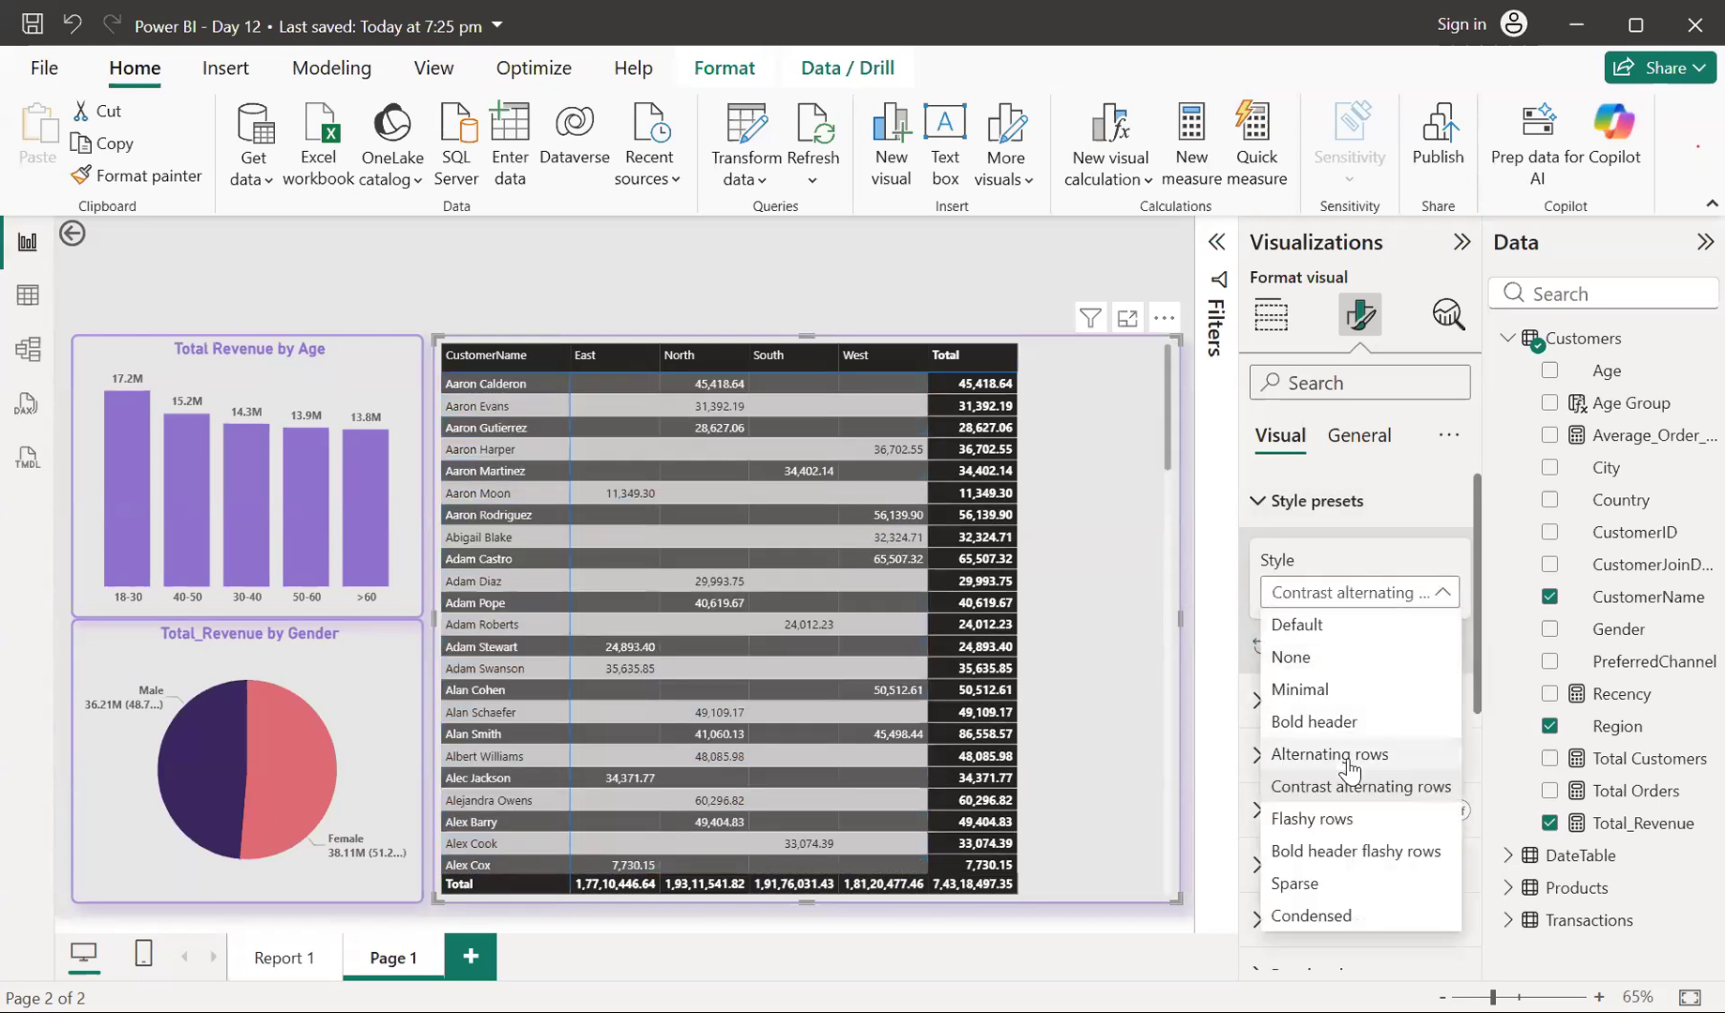
pyautogui.click(1346, 824)
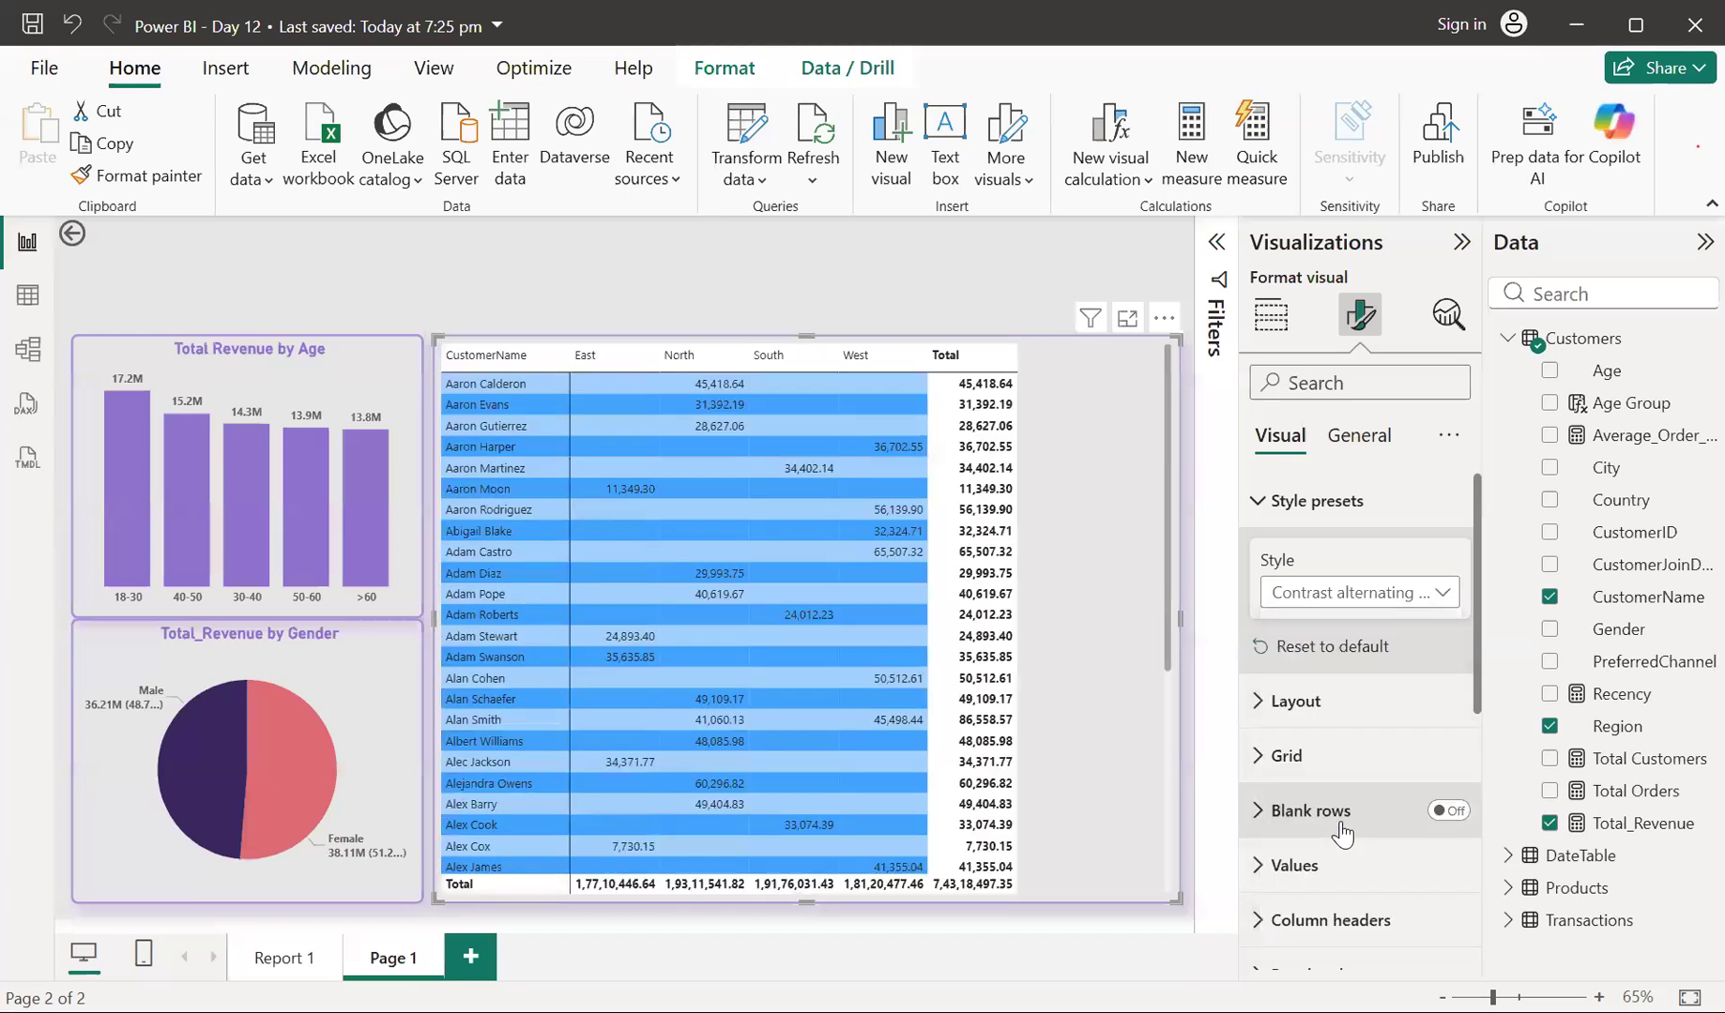
# Apply the Bold header style preset to the matrix and set its horizontal gridline width to 2
pyautogui.click(1420, 600)
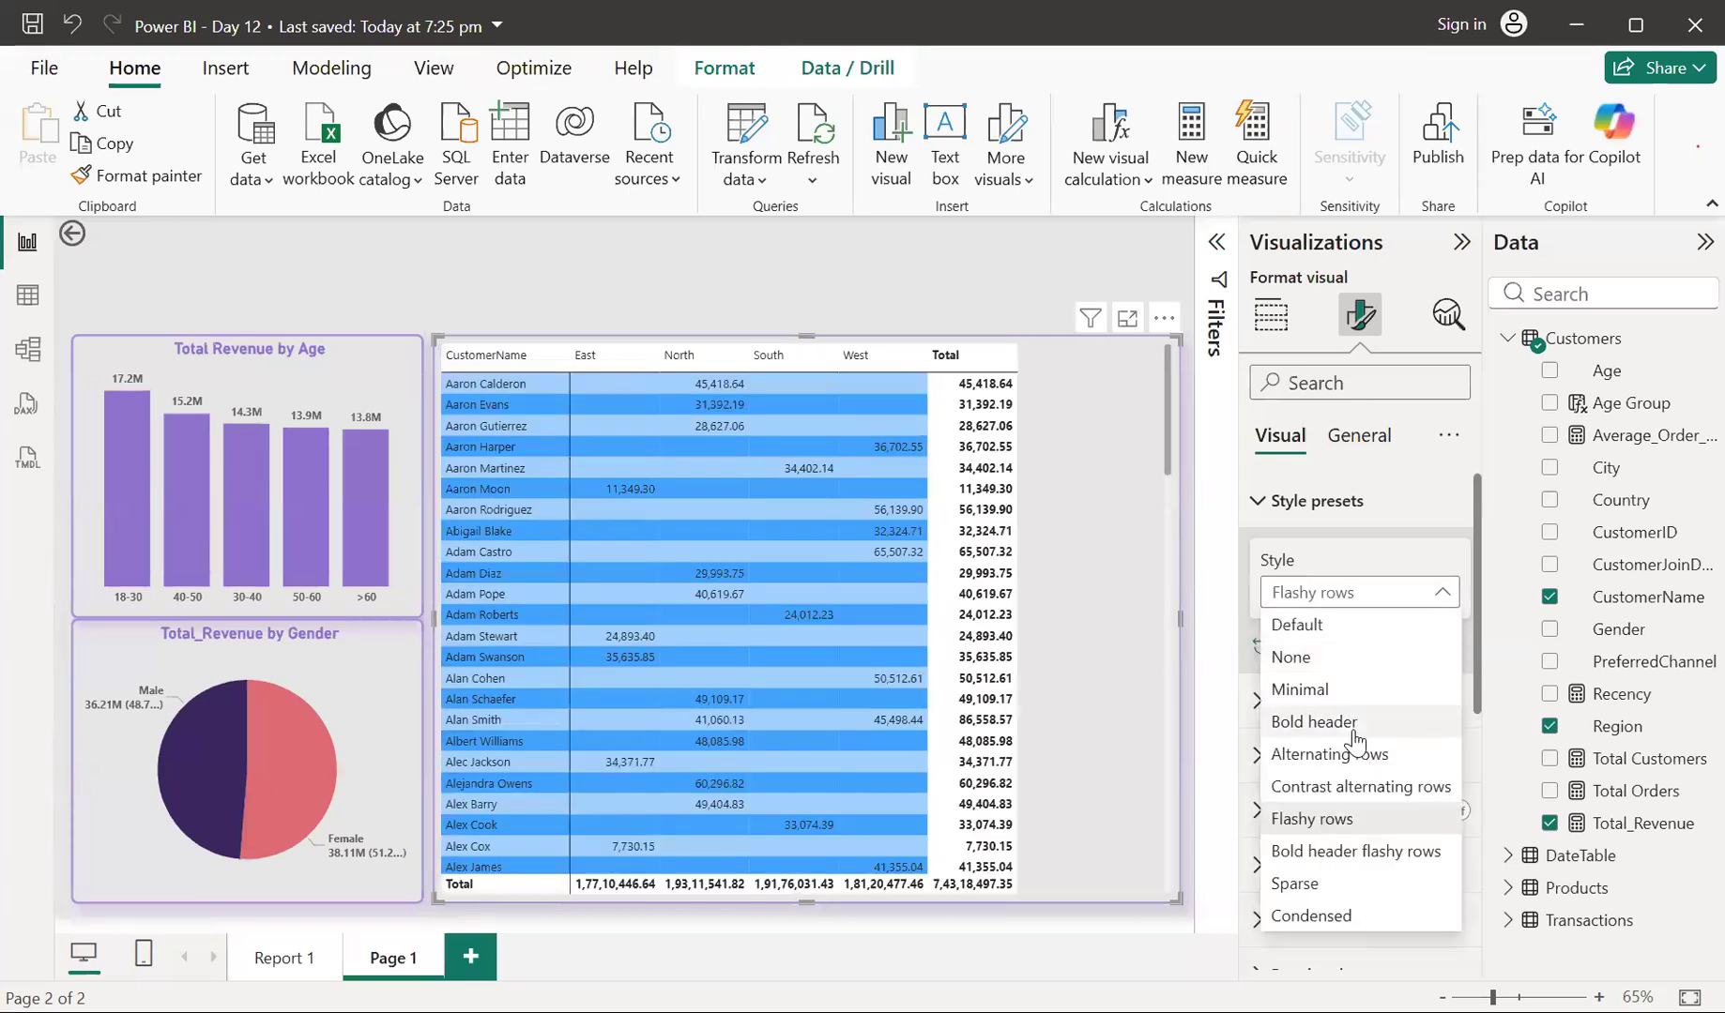
pyautogui.click(1354, 729)
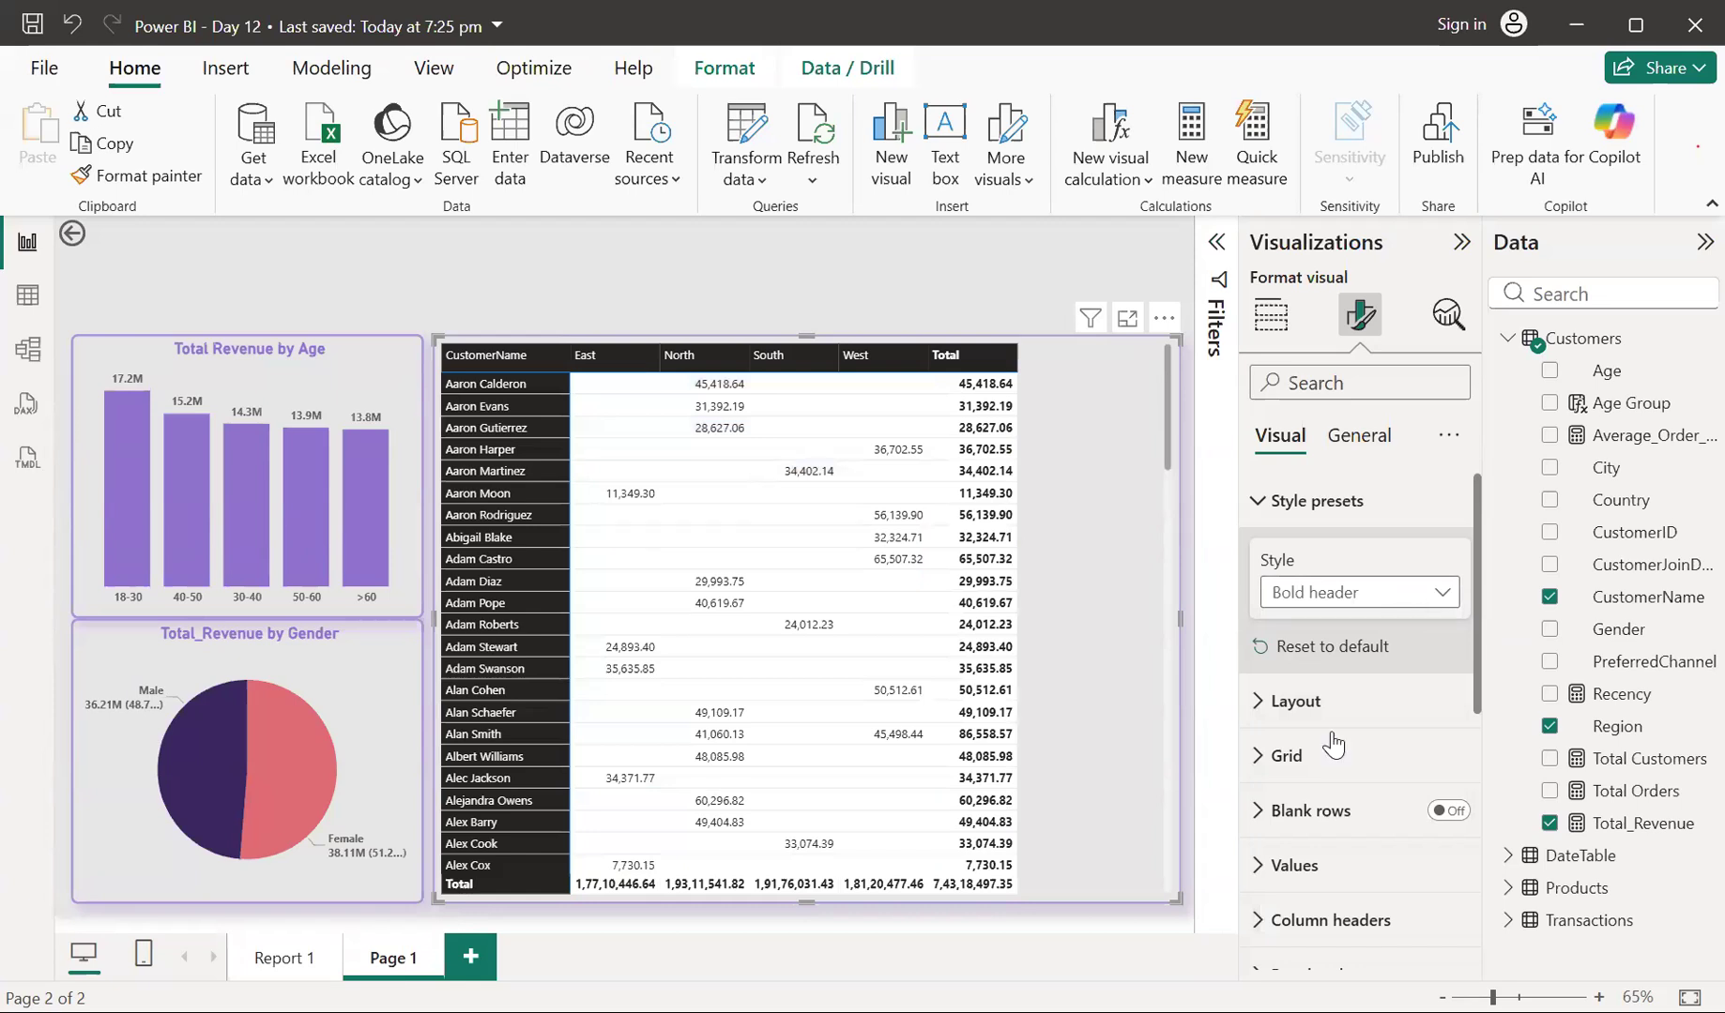
pyautogui.click(1261, 717)
pyautogui.scroll(-3, 1261, 717)
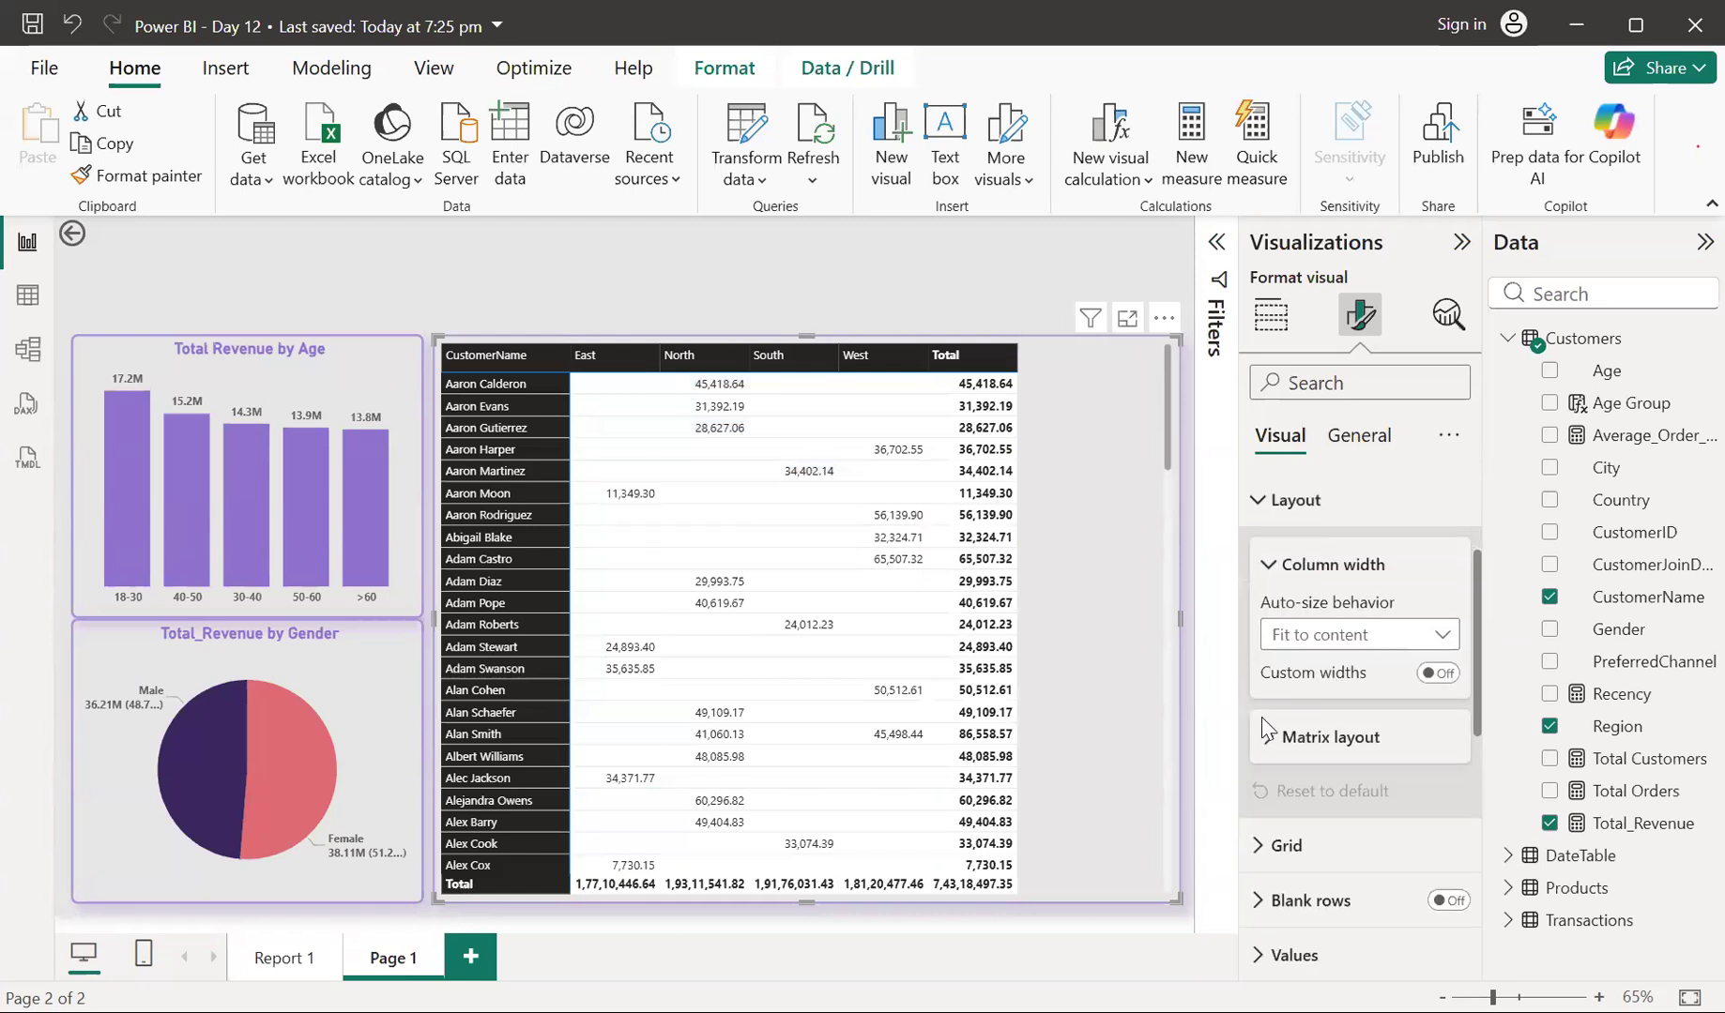
pyautogui.click(1261, 746)
pyautogui.scroll(-2, 1261, 746)
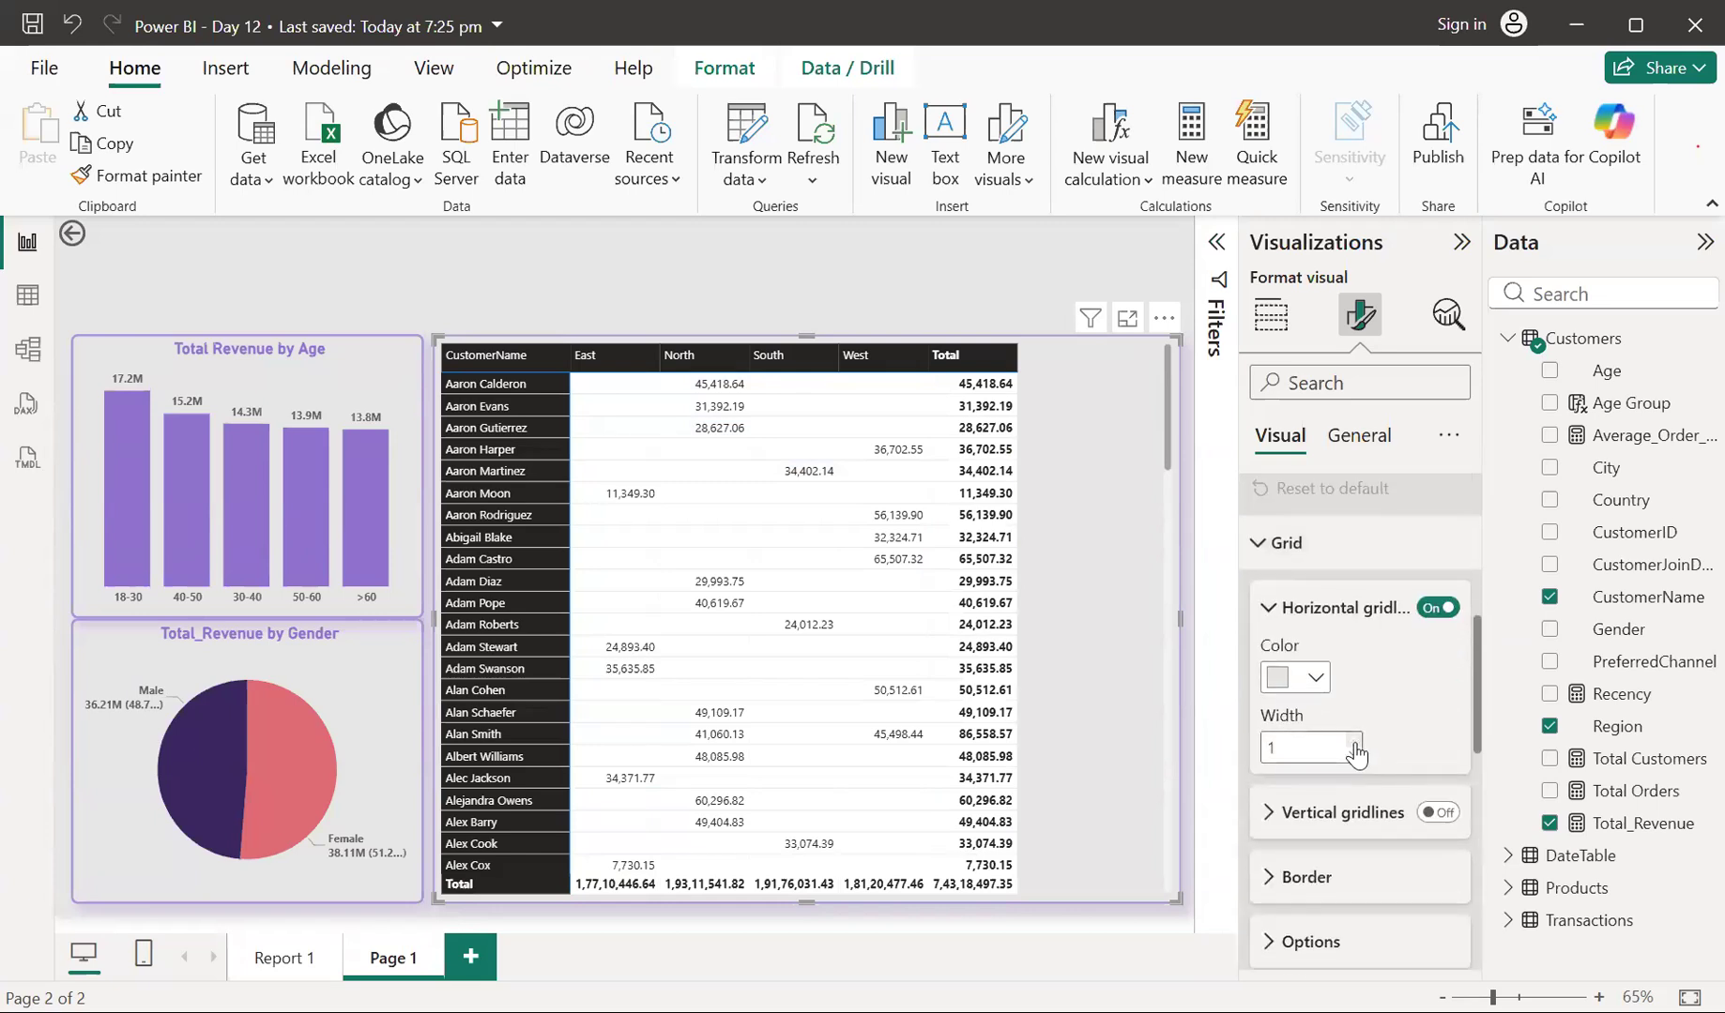
pyautogui.click(1354, 741)
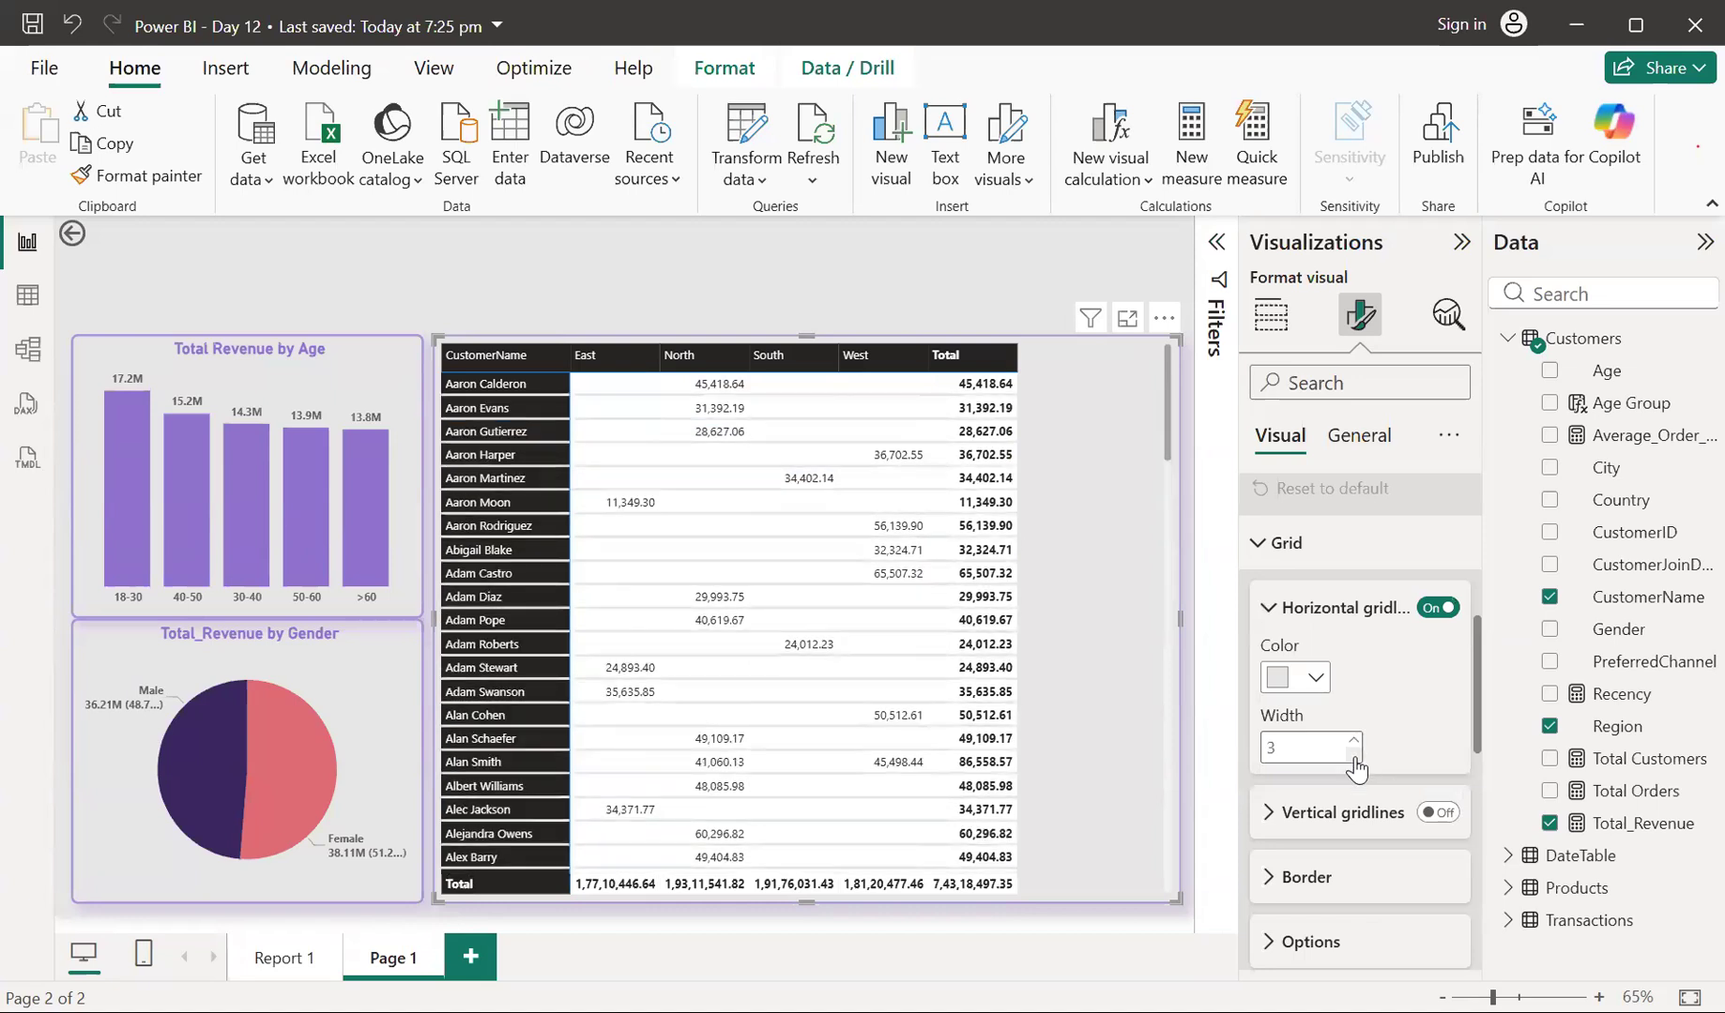
pyautogui.click(1354, 756)
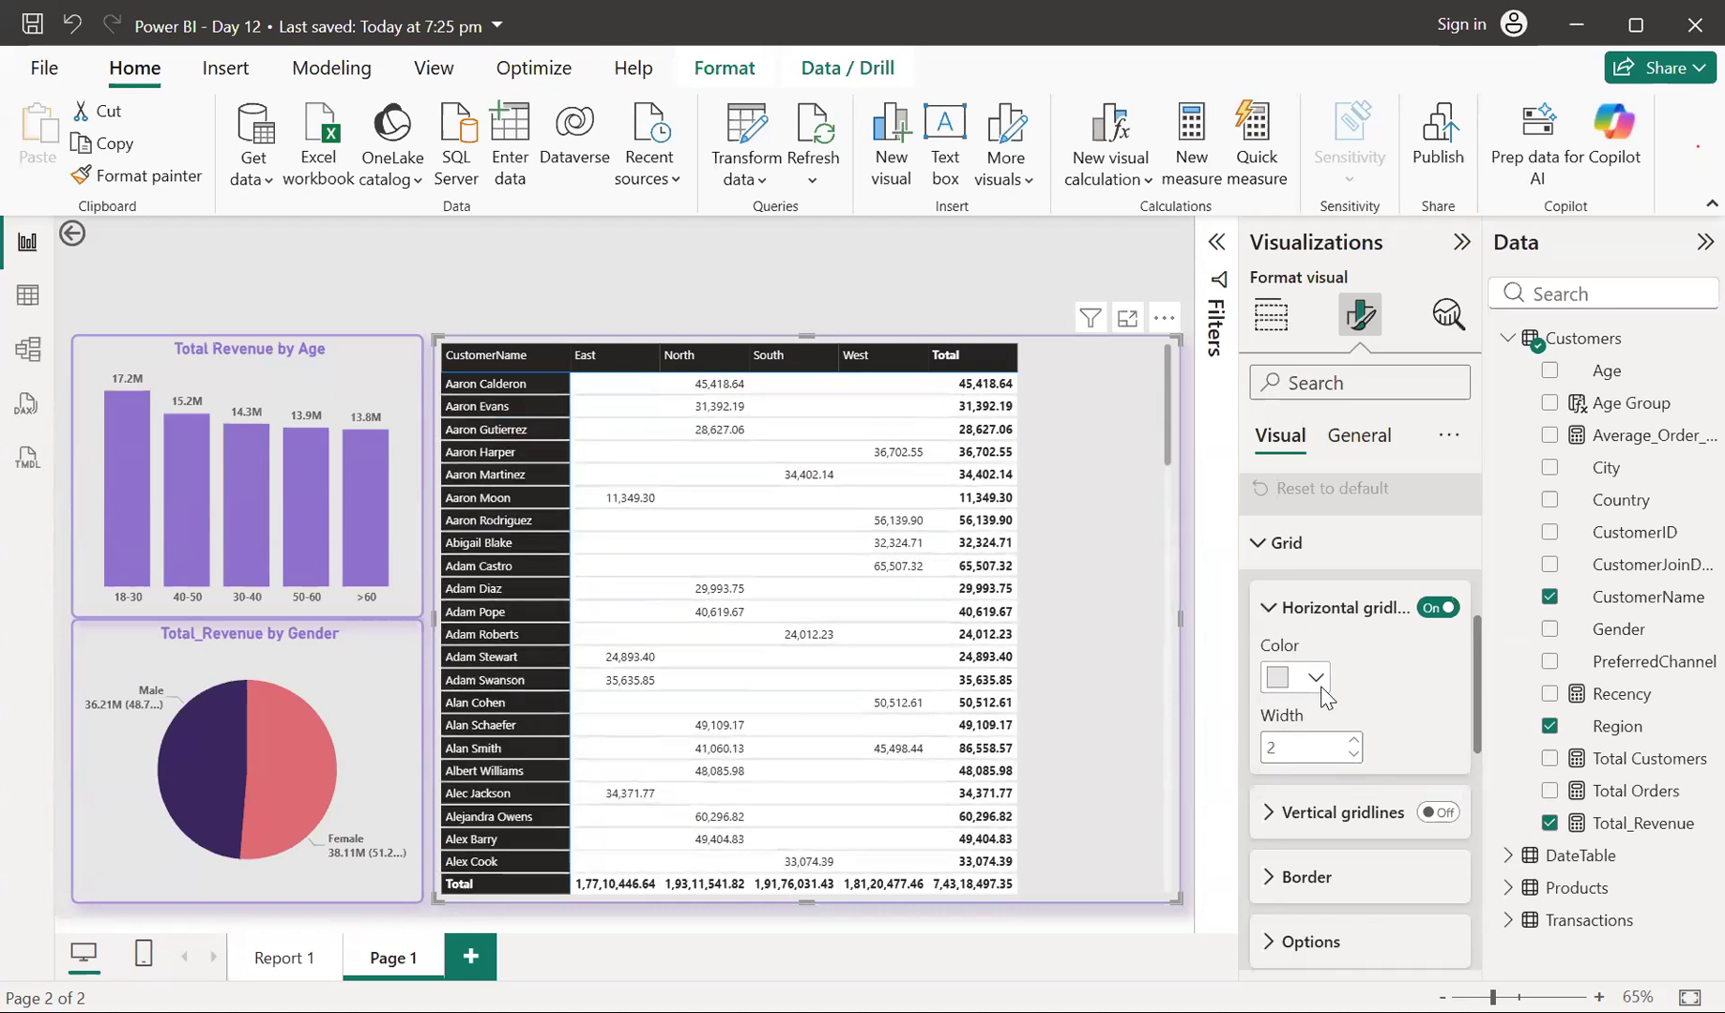
# Color the matrix's horizontal gridlines medium purple and turn on vertical gridlines in the same purple
pyautogui.click(1316, 677)
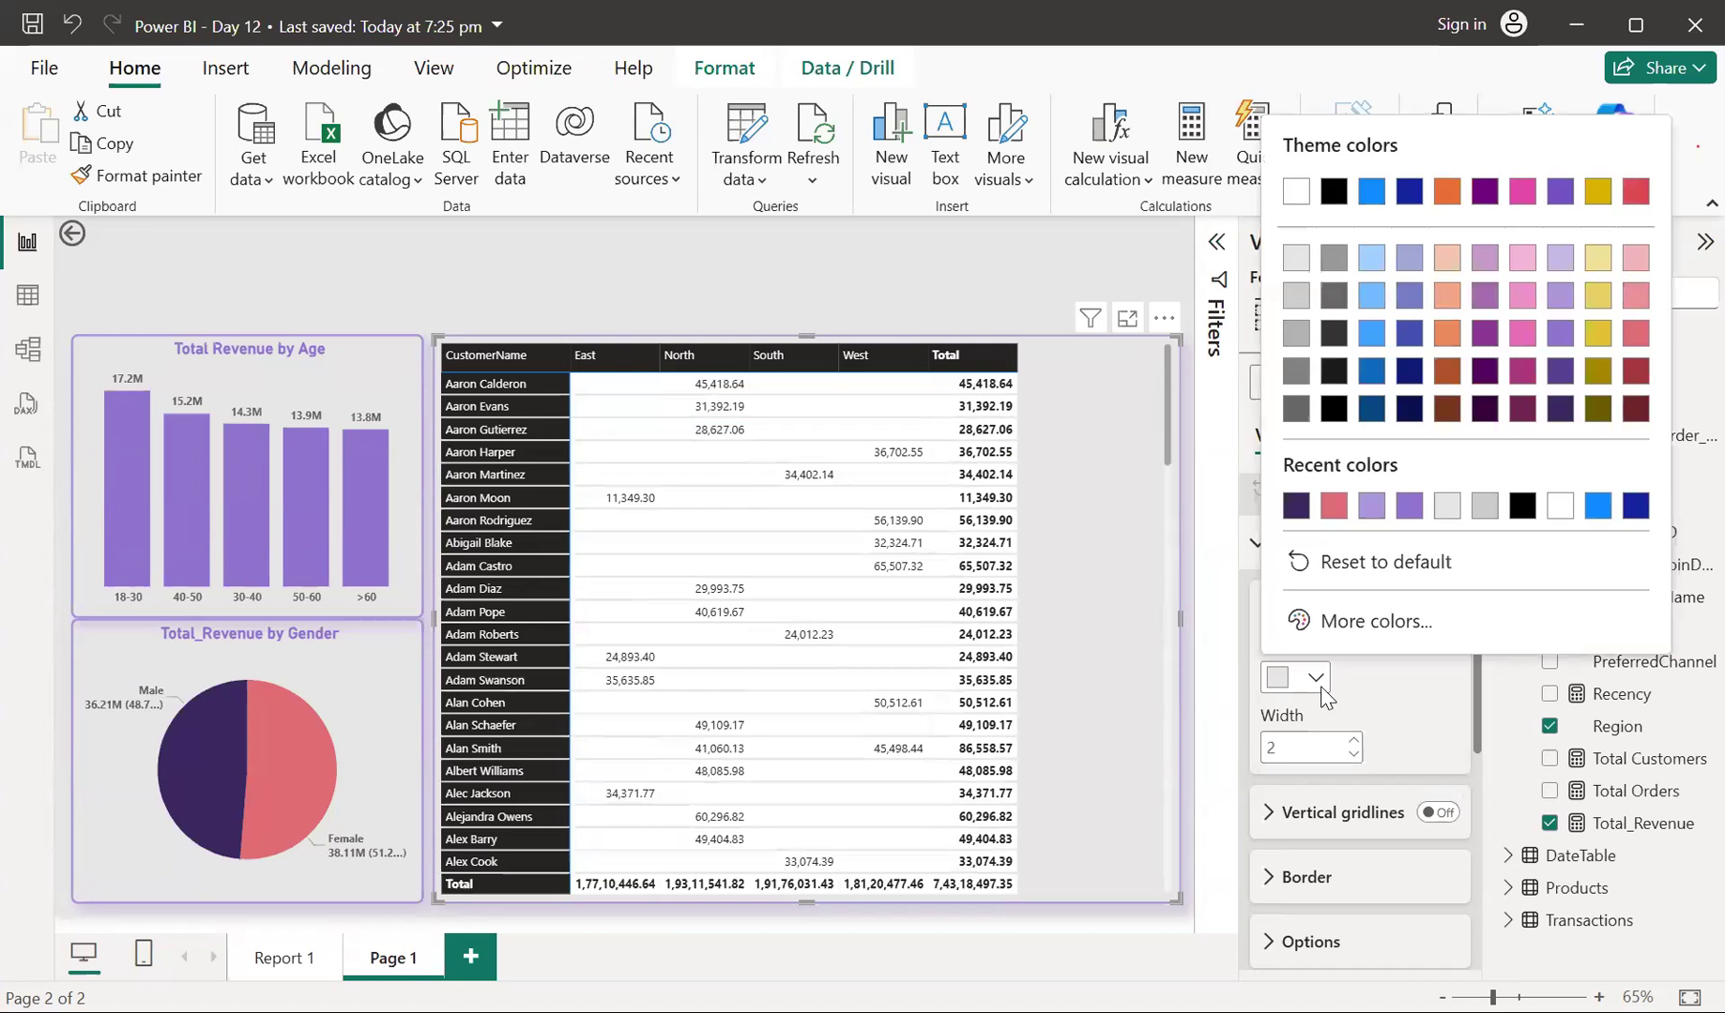
pyautogui.click(1407, 511)
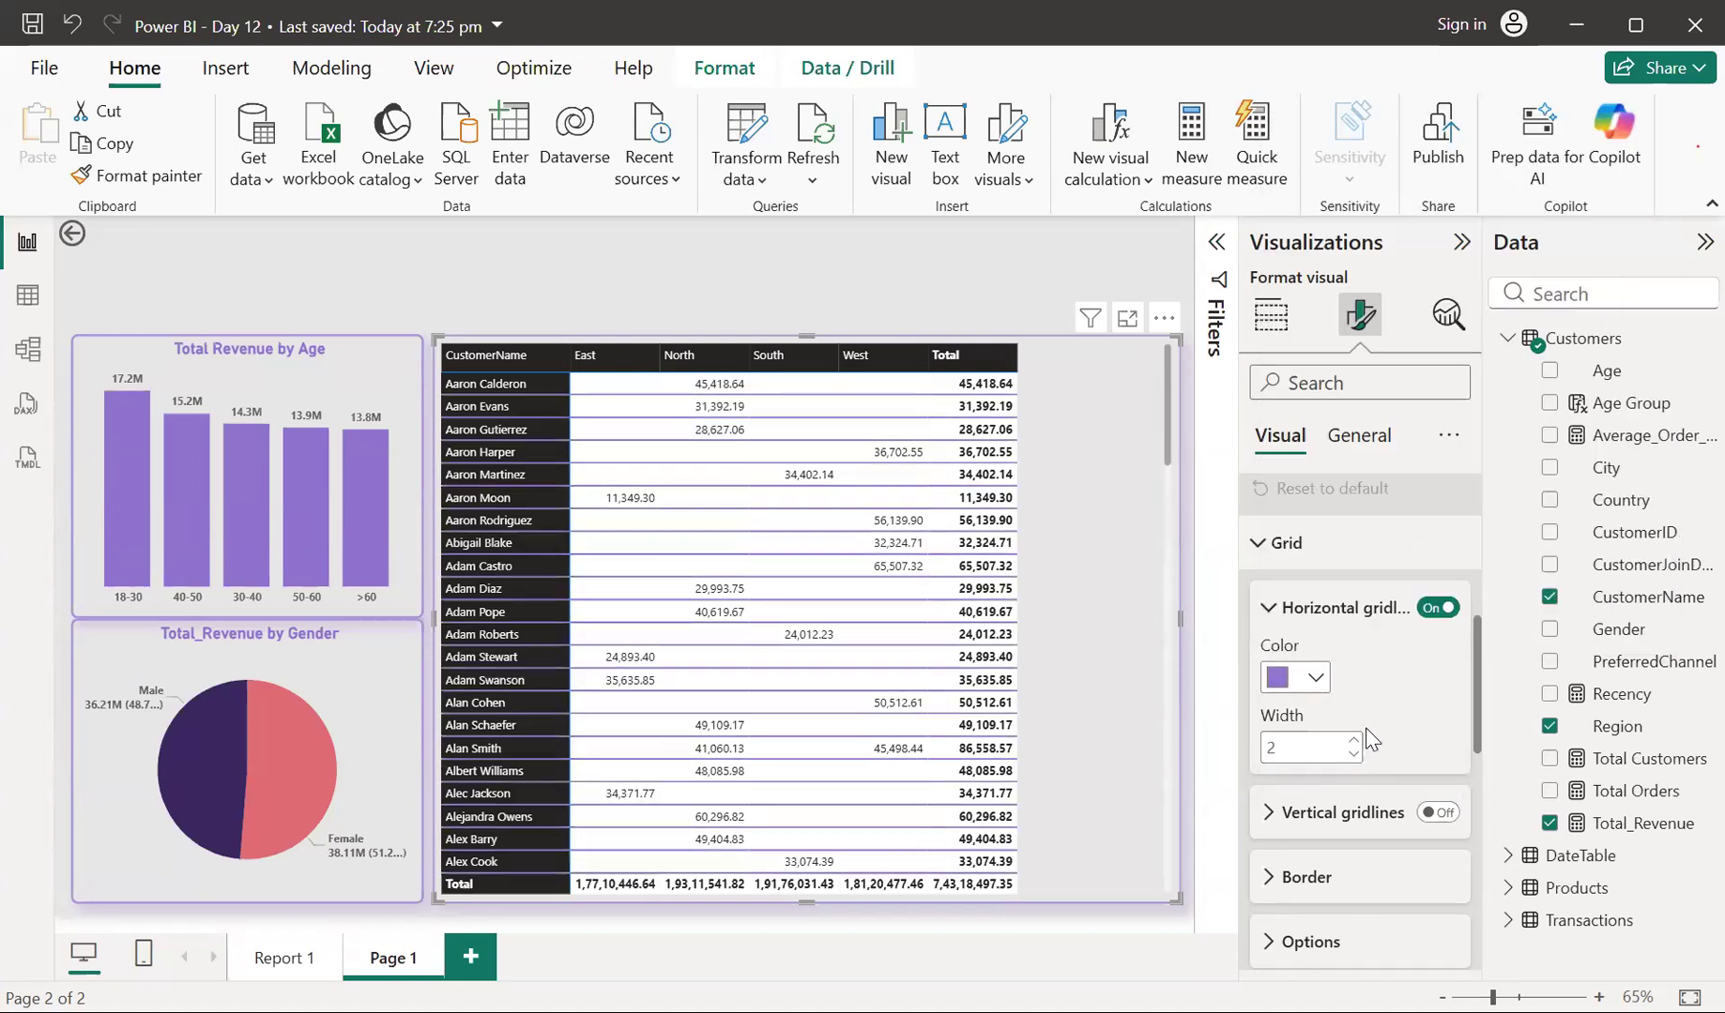
pyautogui.scroll(-2, 1365, 741)
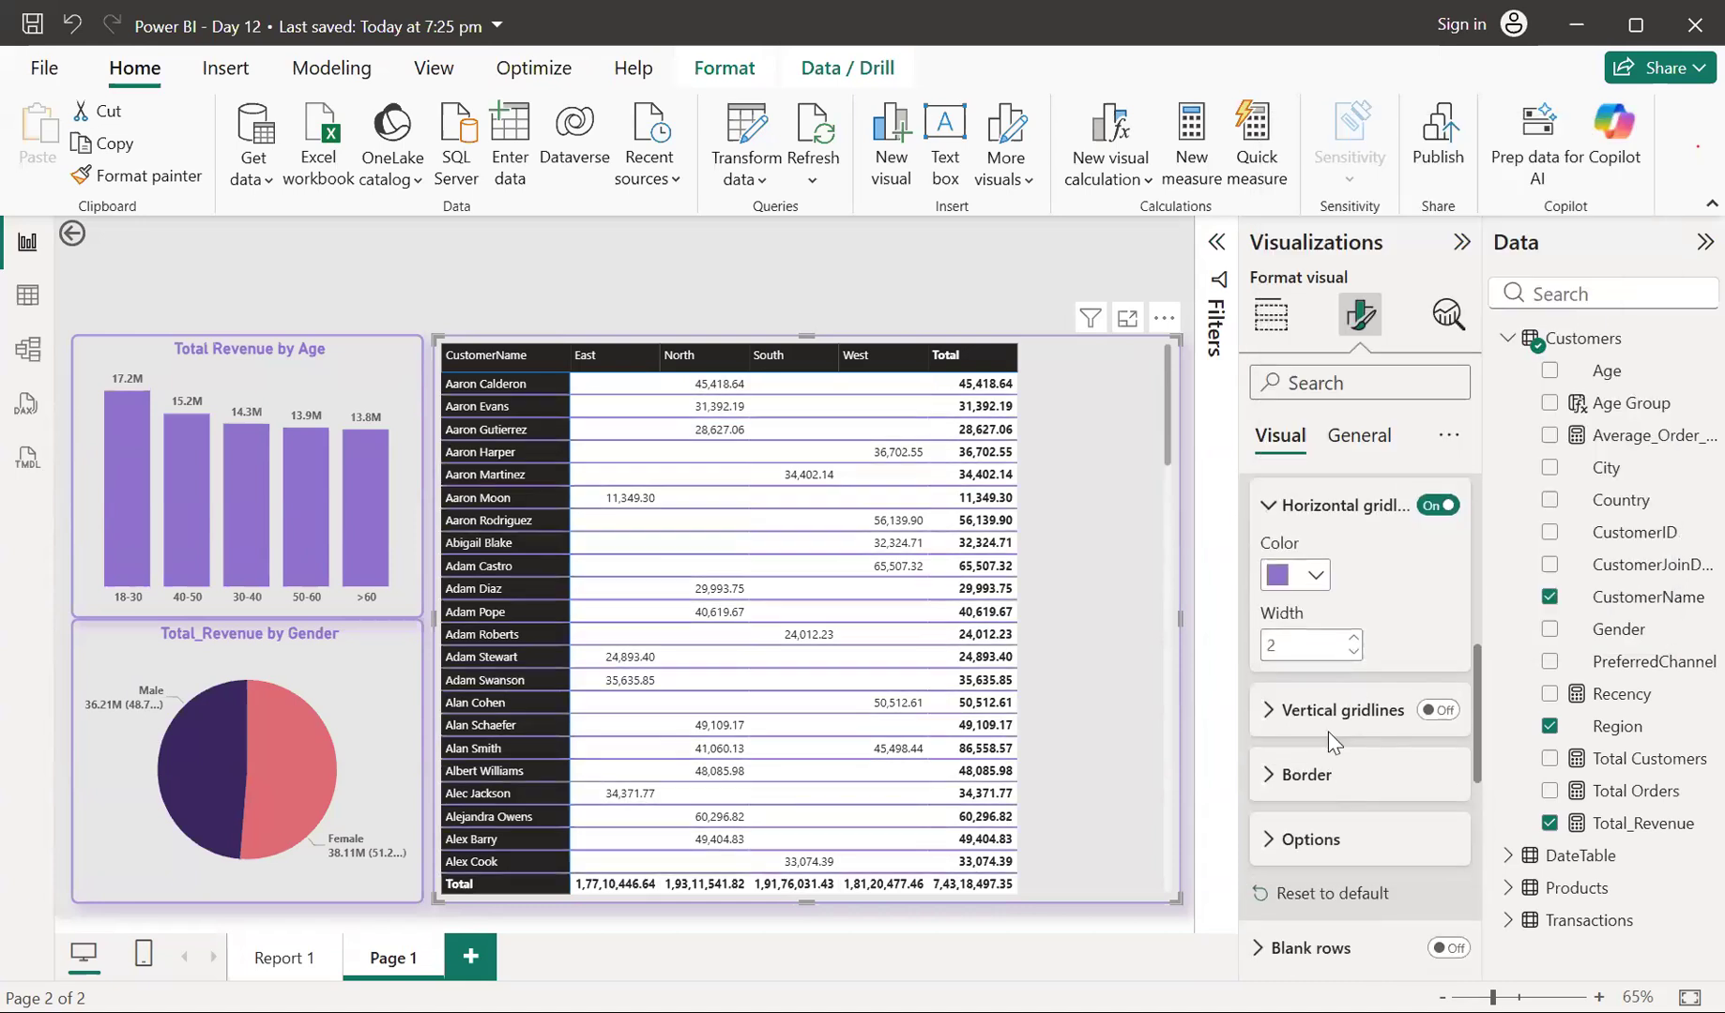
pyautogui.scroll(1, 1276, 730)
pyautogui.click(1275, 737)
pyautogui.scroll(-2, 1389, 685)
pyautogui.click(1438, 629)
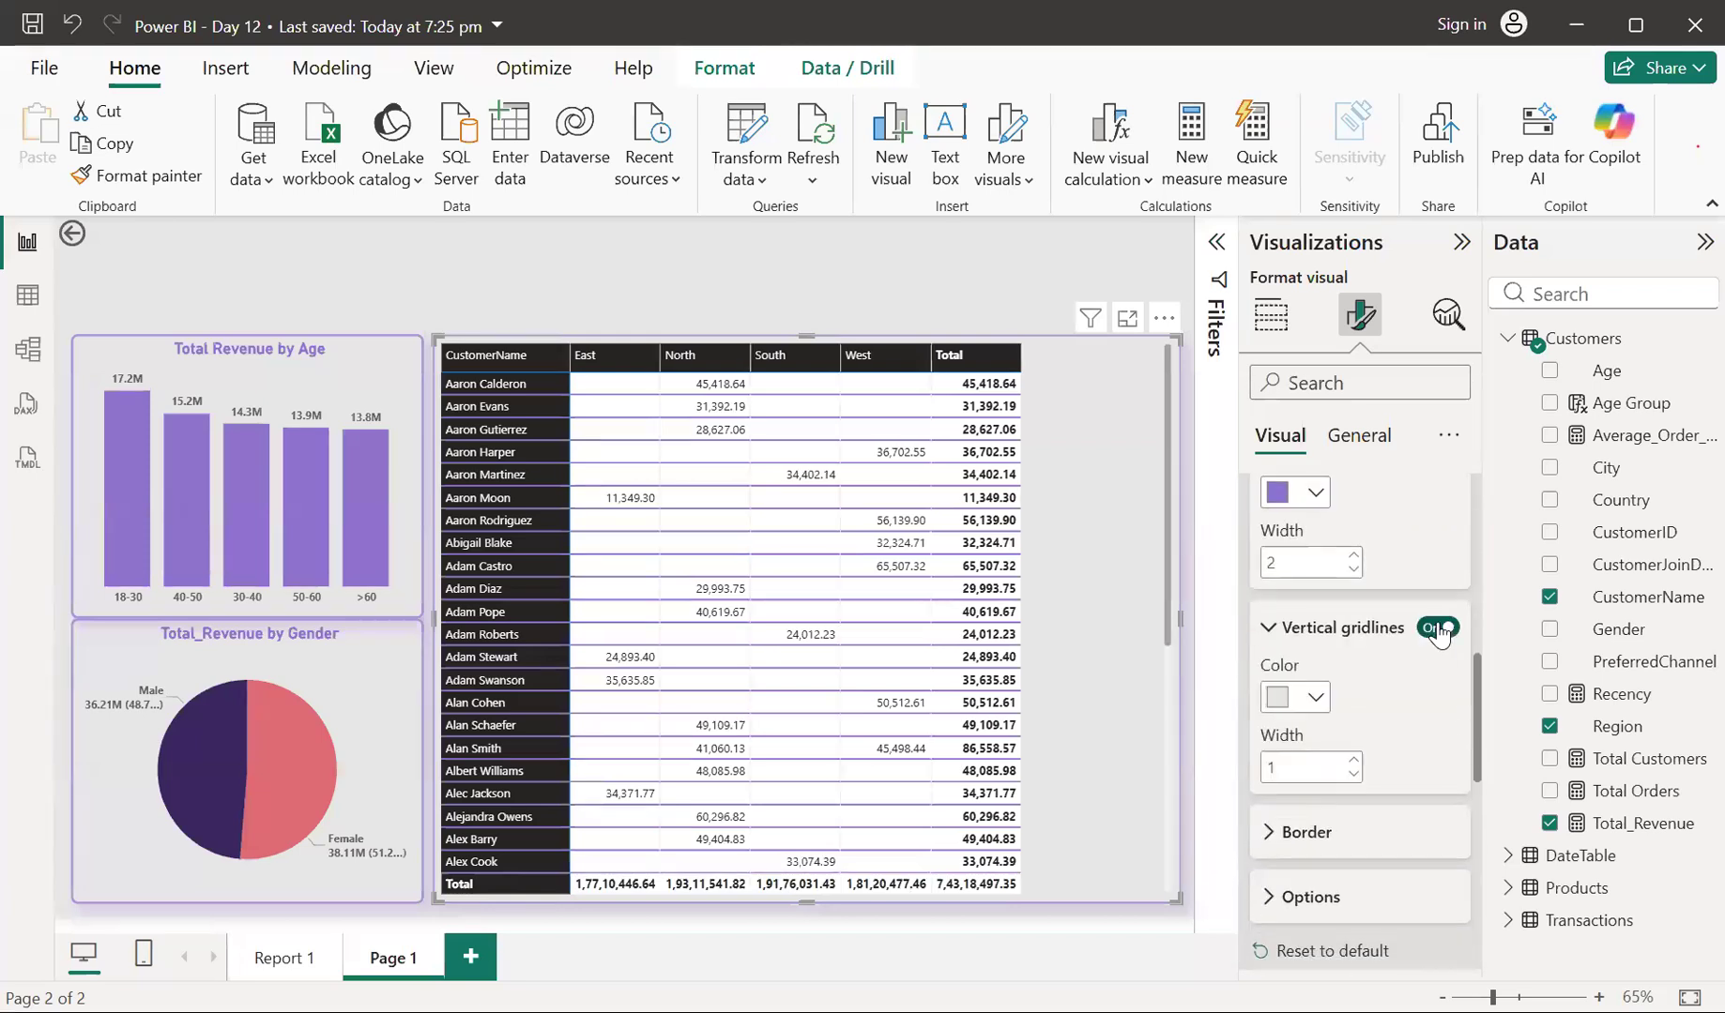
pyautogui.click(1317, 699)
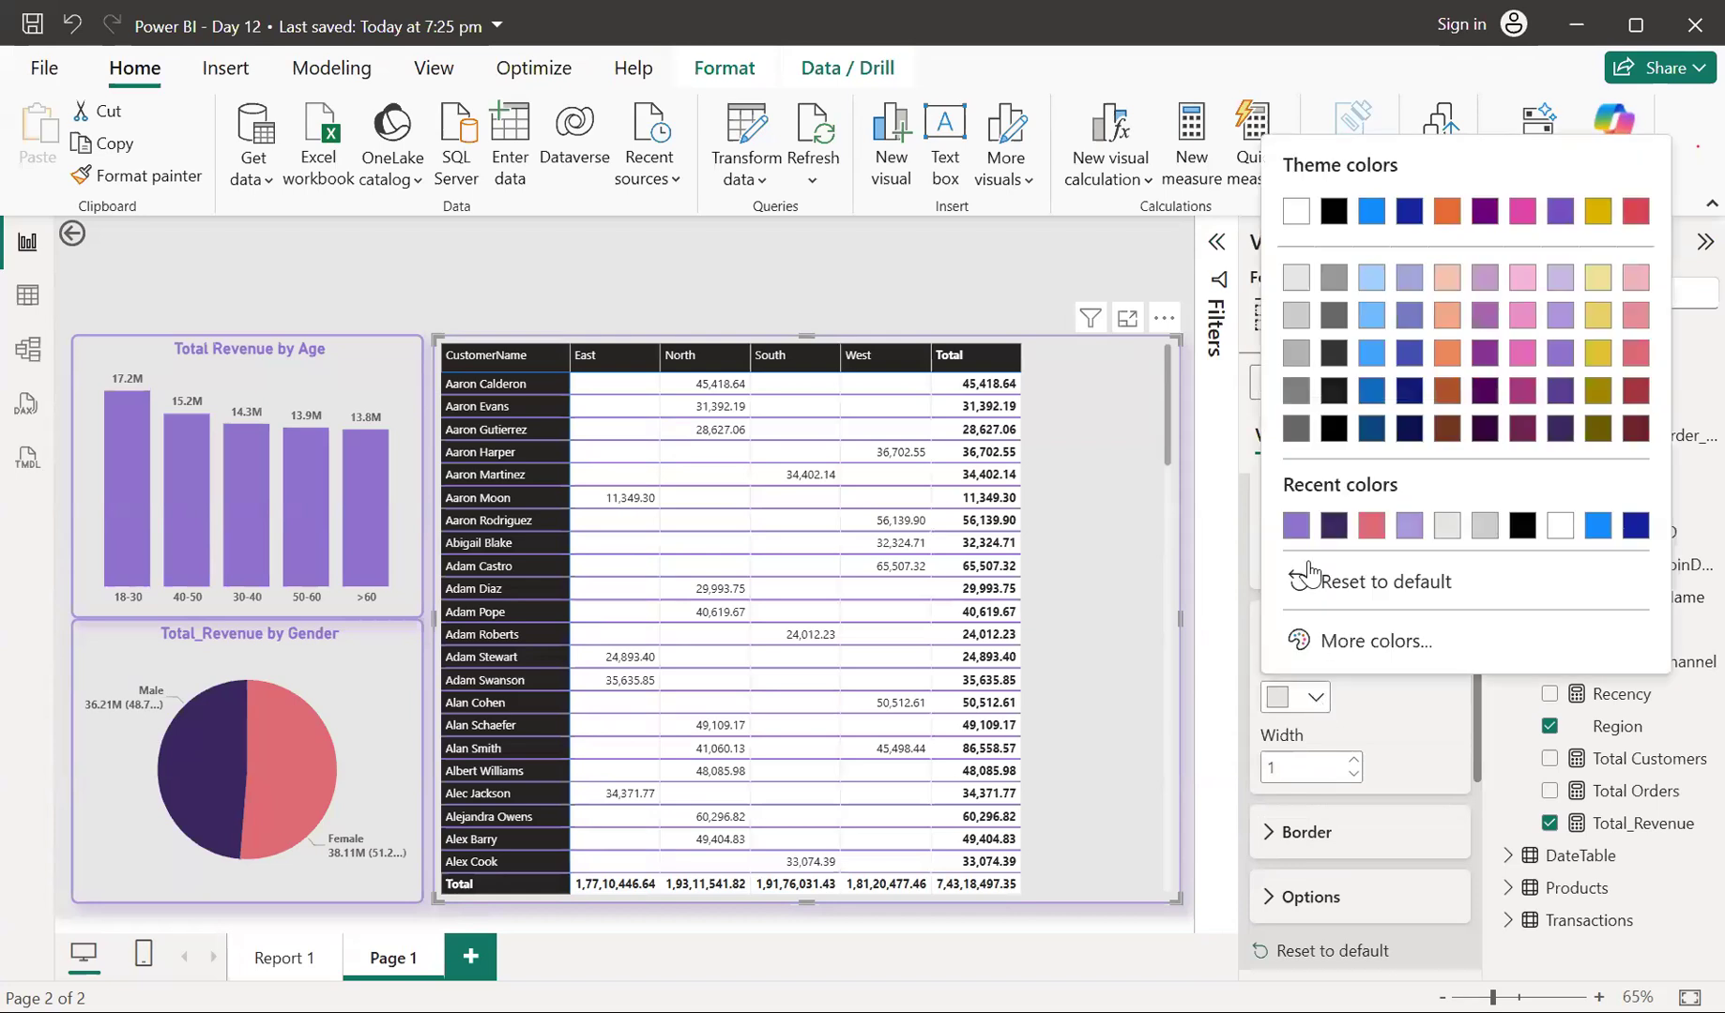
pyautogui.click(1301, 521)
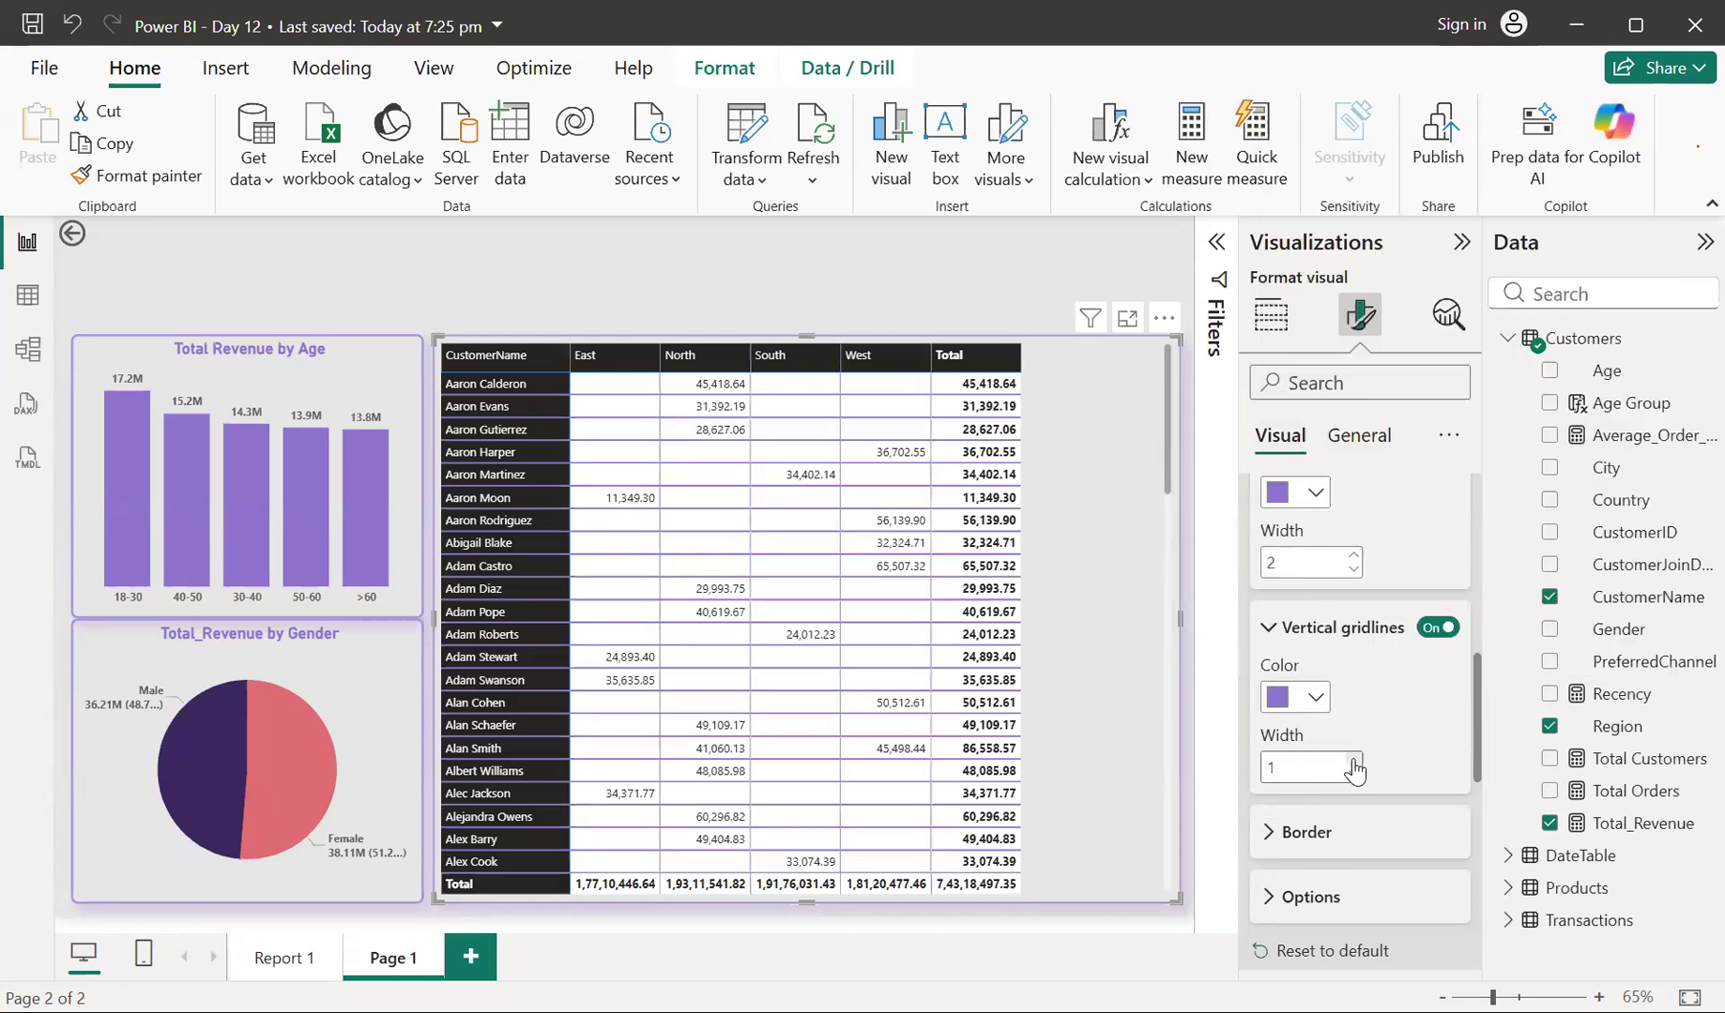
# Try vertical gridline widths up to 8 on the matrix and settle on 4
pyautogui.click(1353, 761)
pyautogui.click(1353, 761)
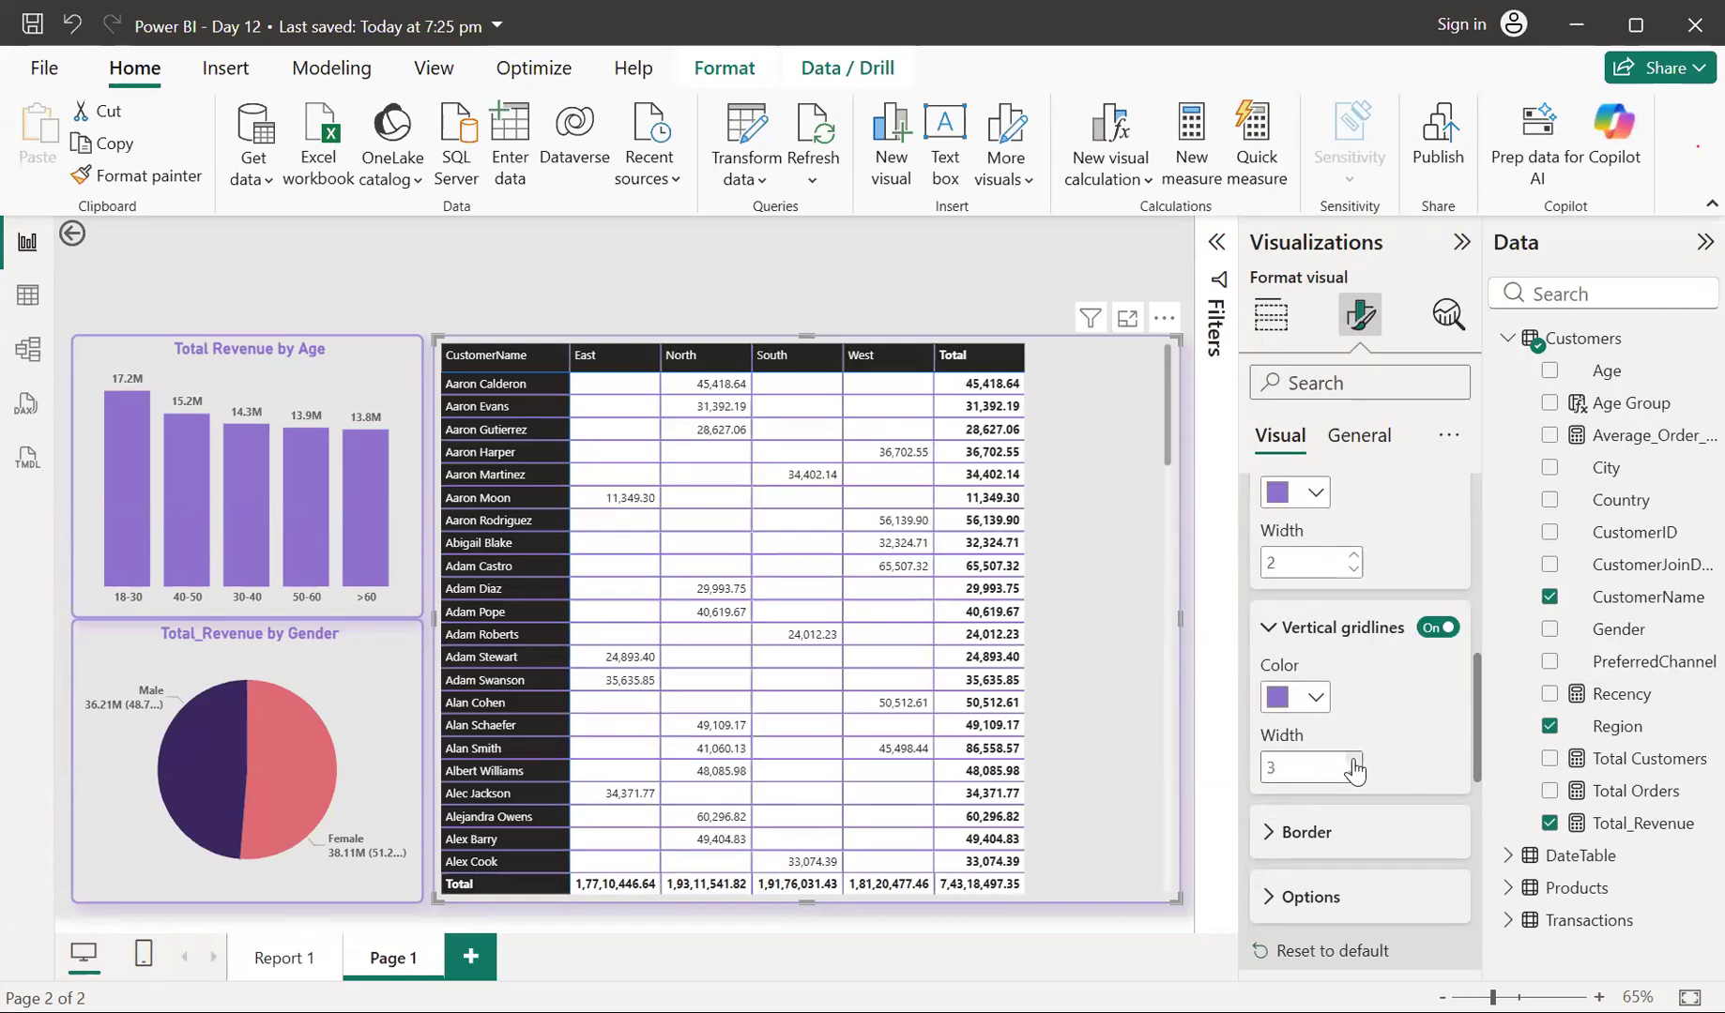
pyautogui.click(1353, 761)
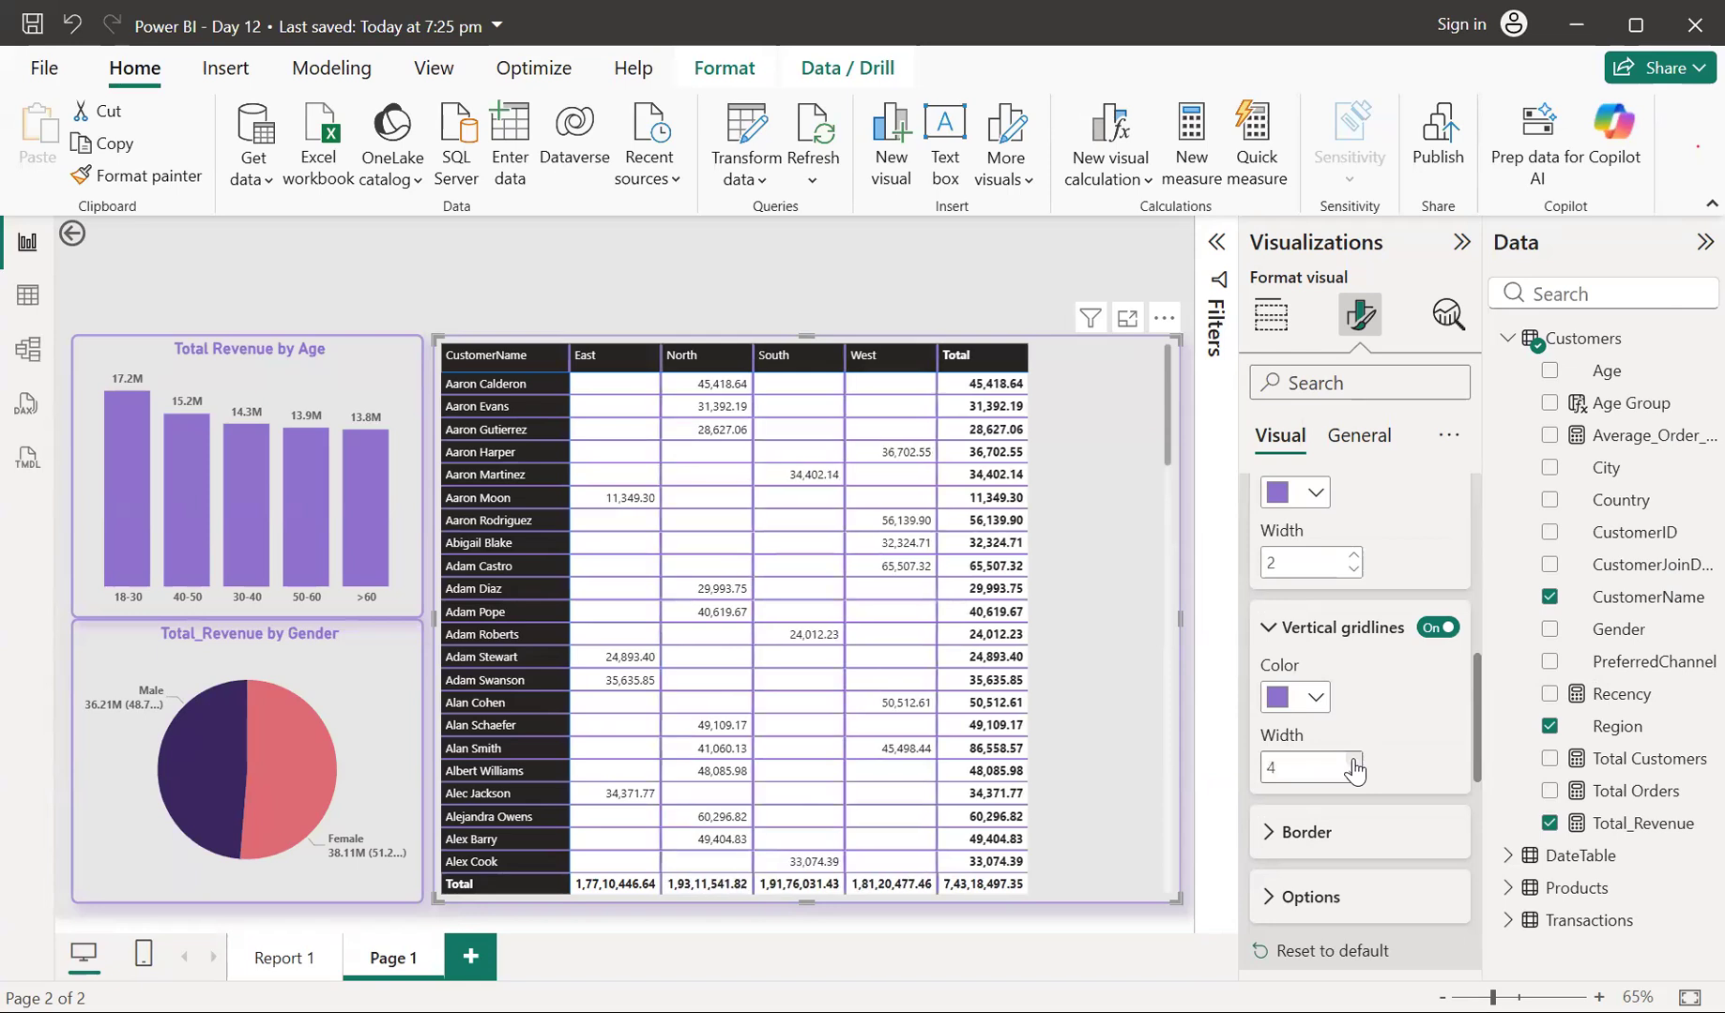
pyautogui.click(1353, 761)
pyautogui.click(1353, 761)
pyautogui.click(1353, 761)
pyautogui.click(1353, 761)
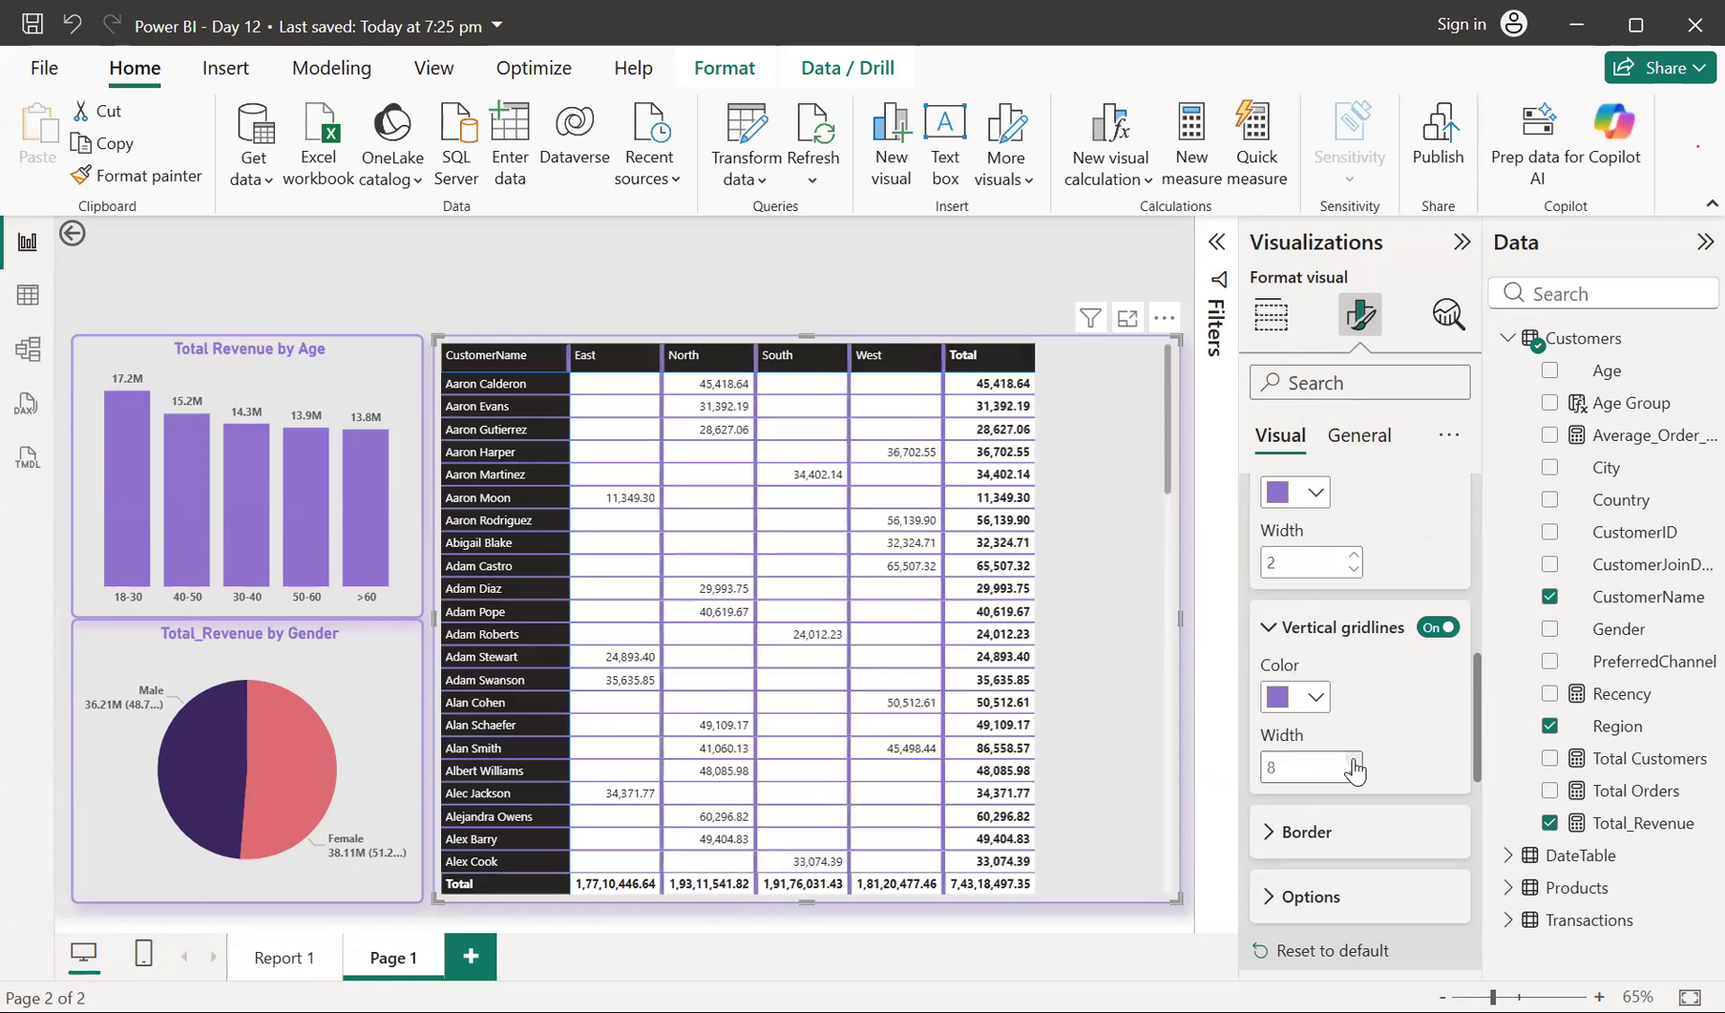
pyautogui.click(1353, 777)
pyautogui.click(1353, 777)
pyautogui.click(1353, 777)
pyautogui.click(1353, 777)
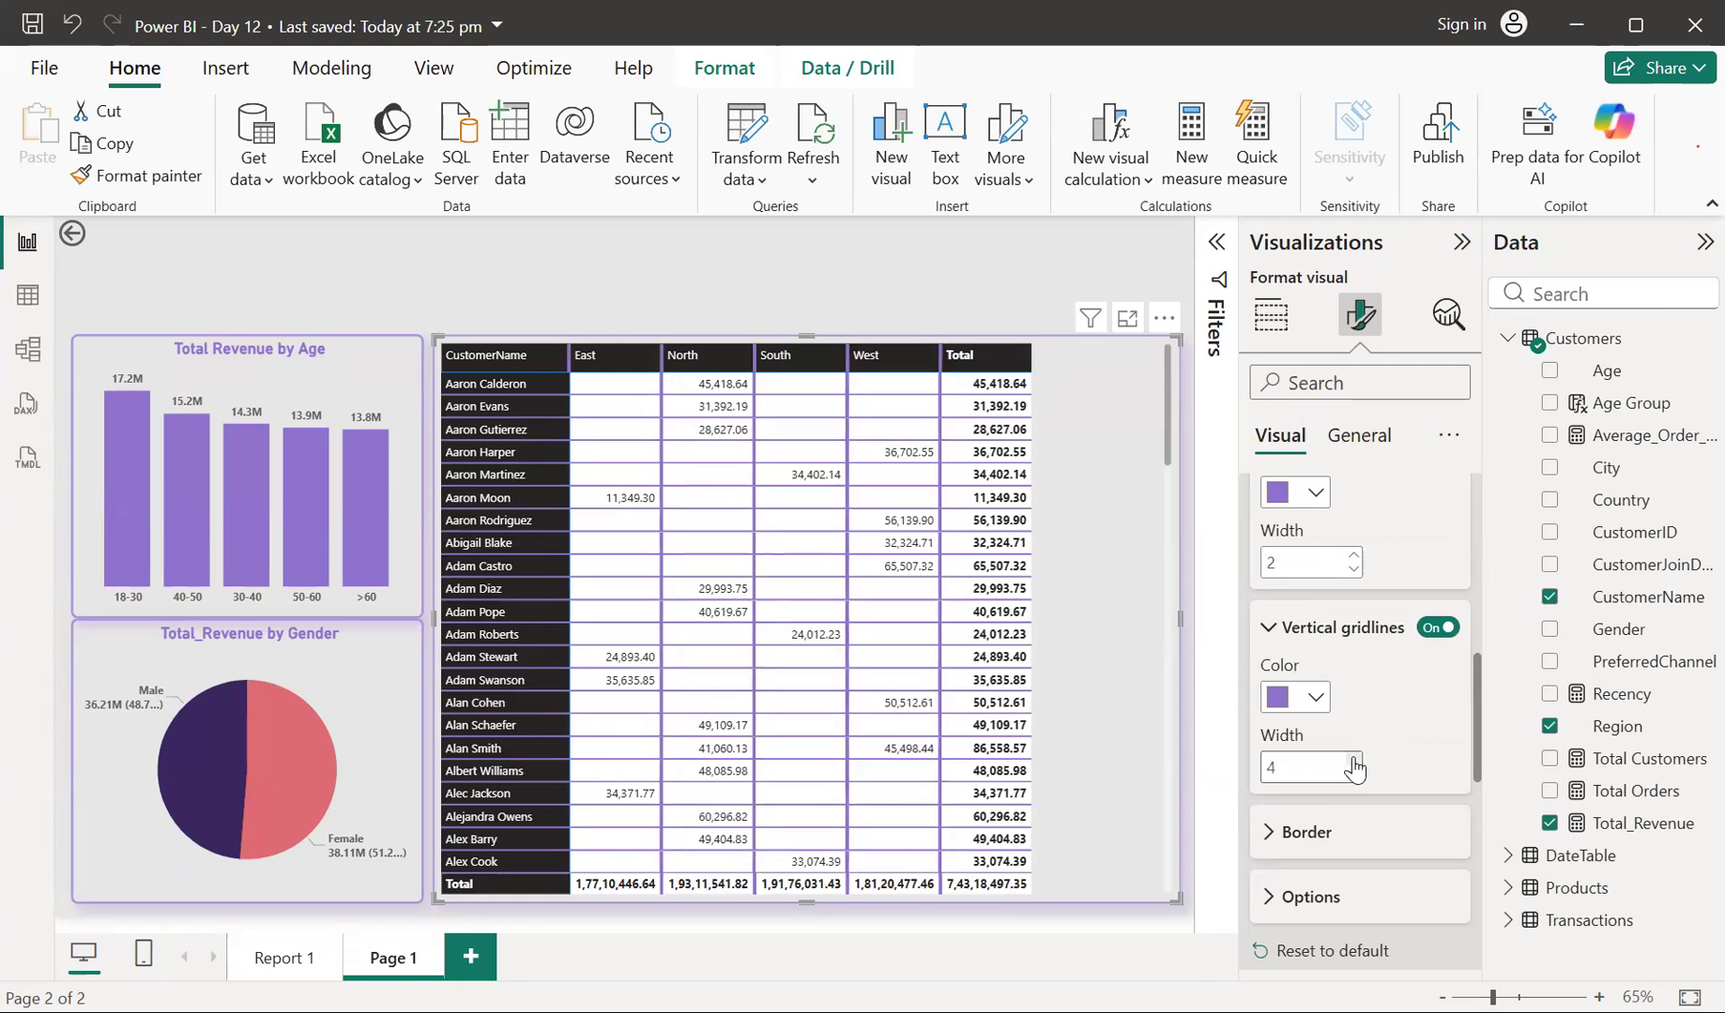
# Try a vertical gridline width of 5 and a horizontal width of 3, and restore them to 4 and 2
pyautogui.click(1353, 760)
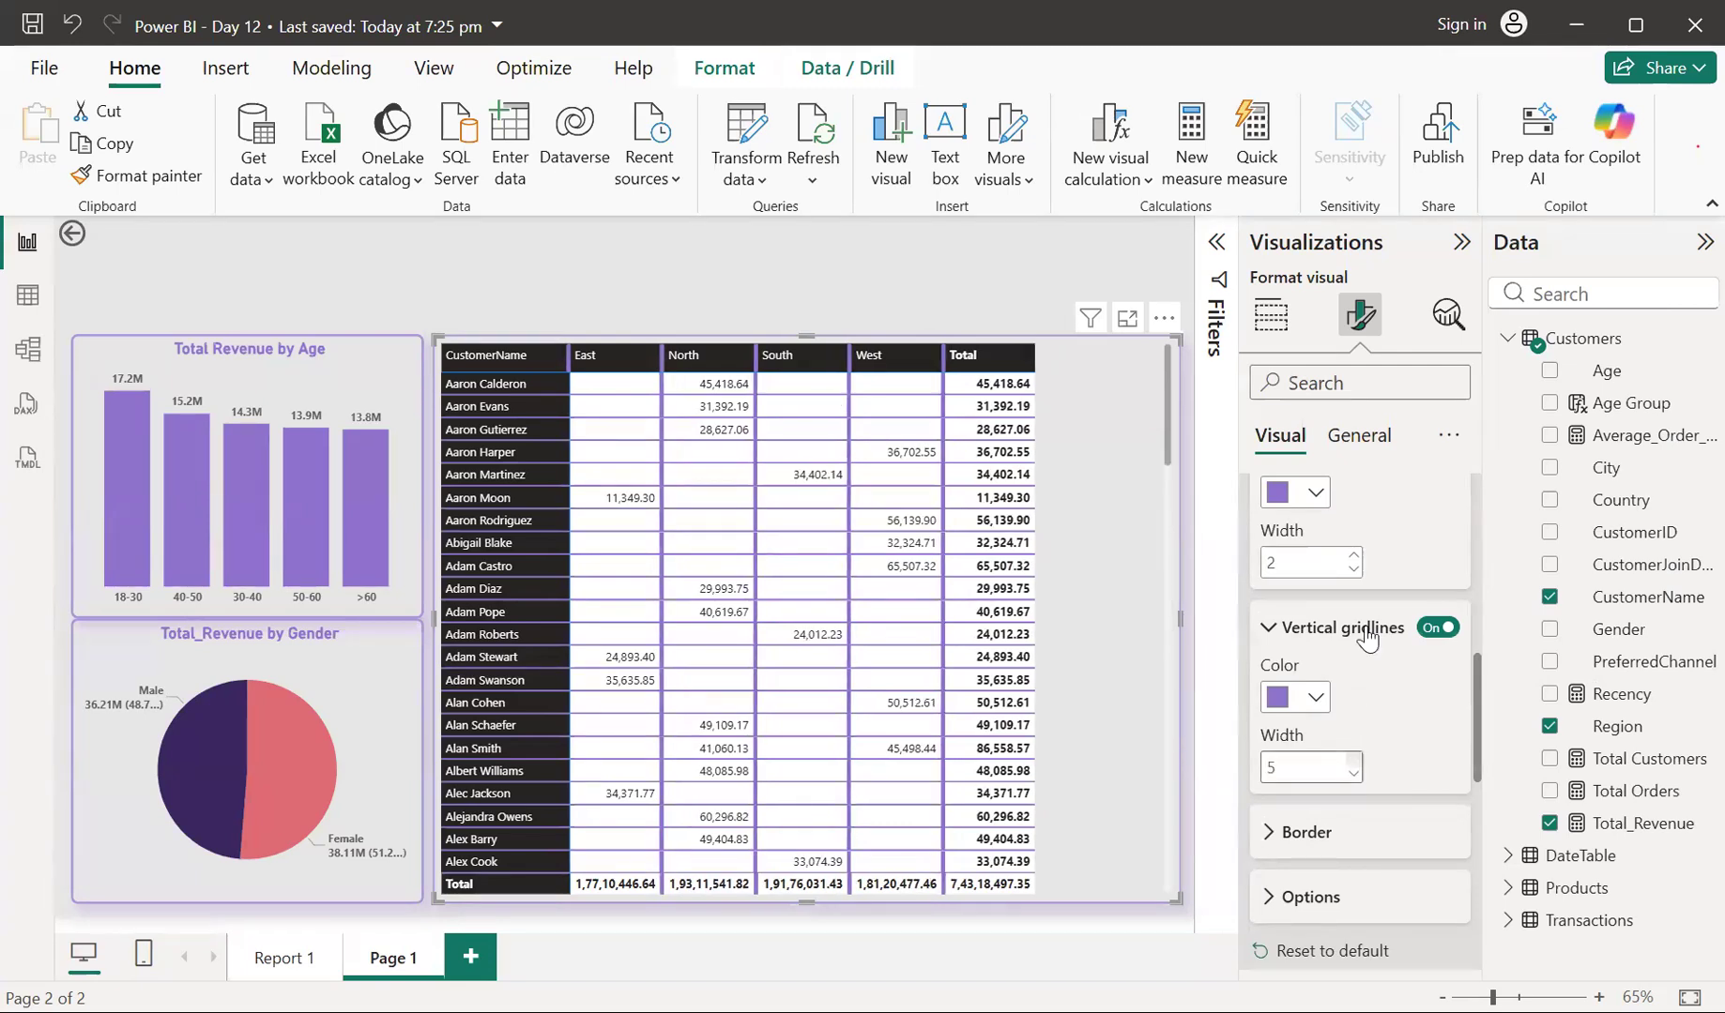
pyautogui.click(1354, 556)
pyautogui.scroll(-1, 1353, 648)
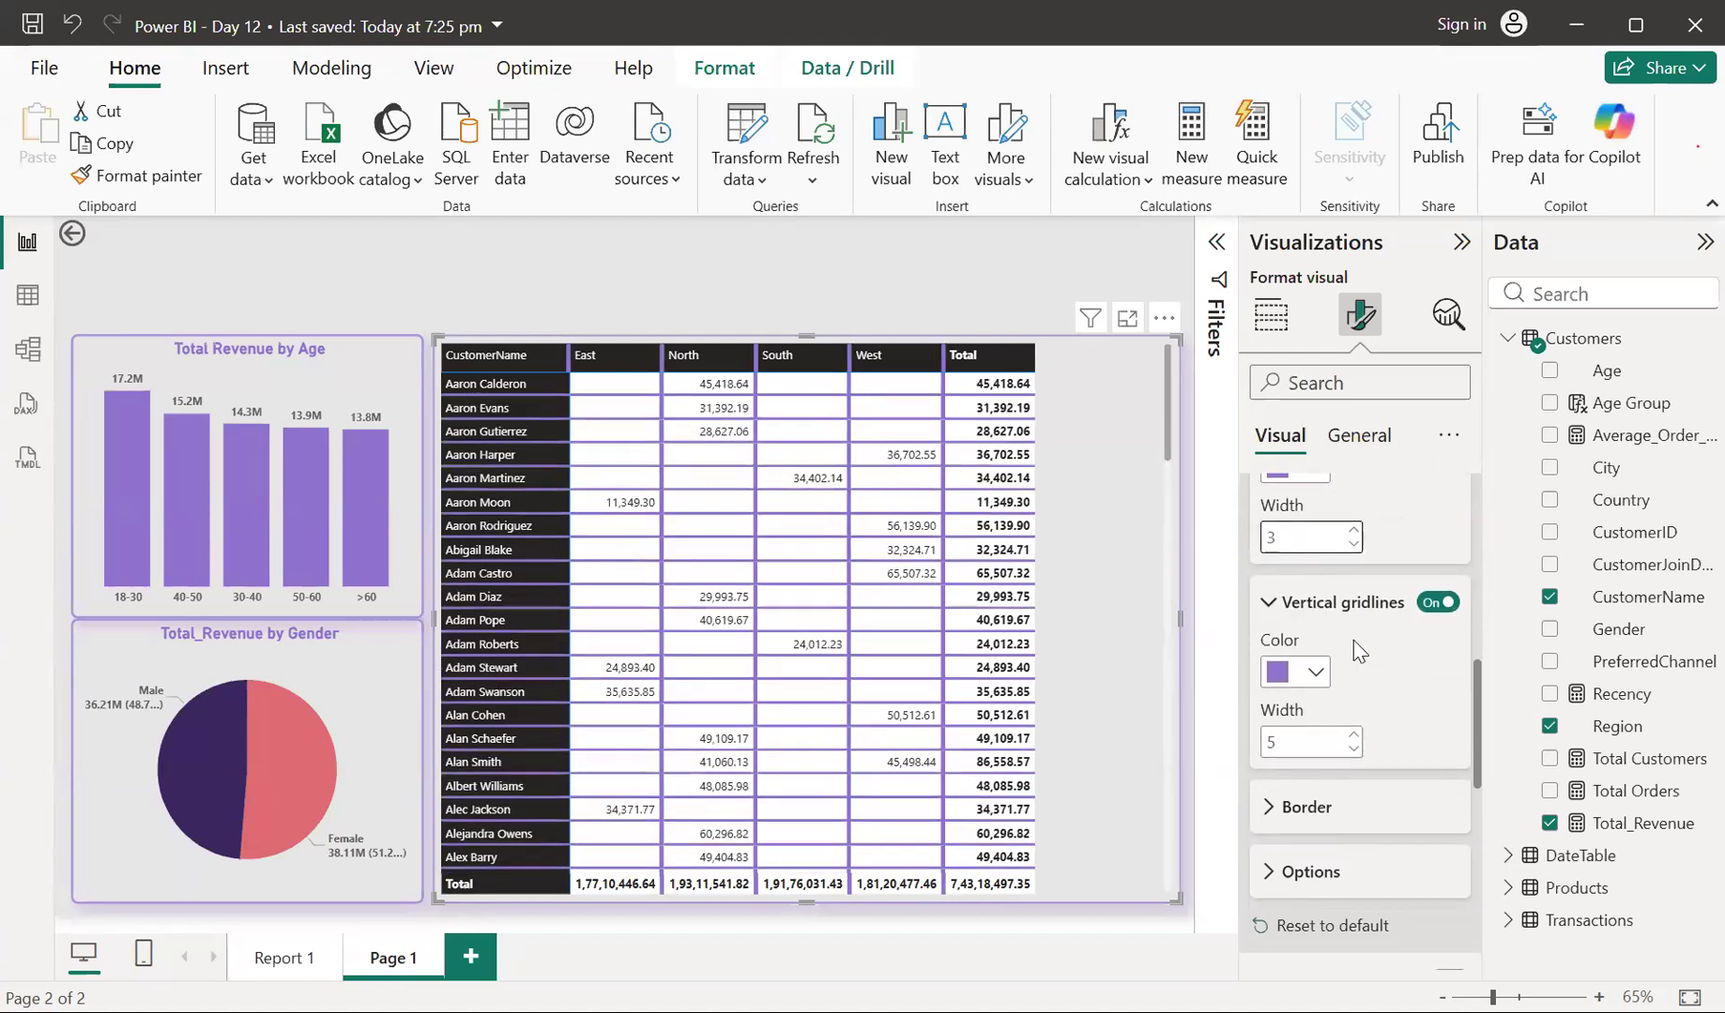
pyautogui.click(1353, 545)
pyautogui.click(1353, 735)
pyautogui.click(1353, 752)
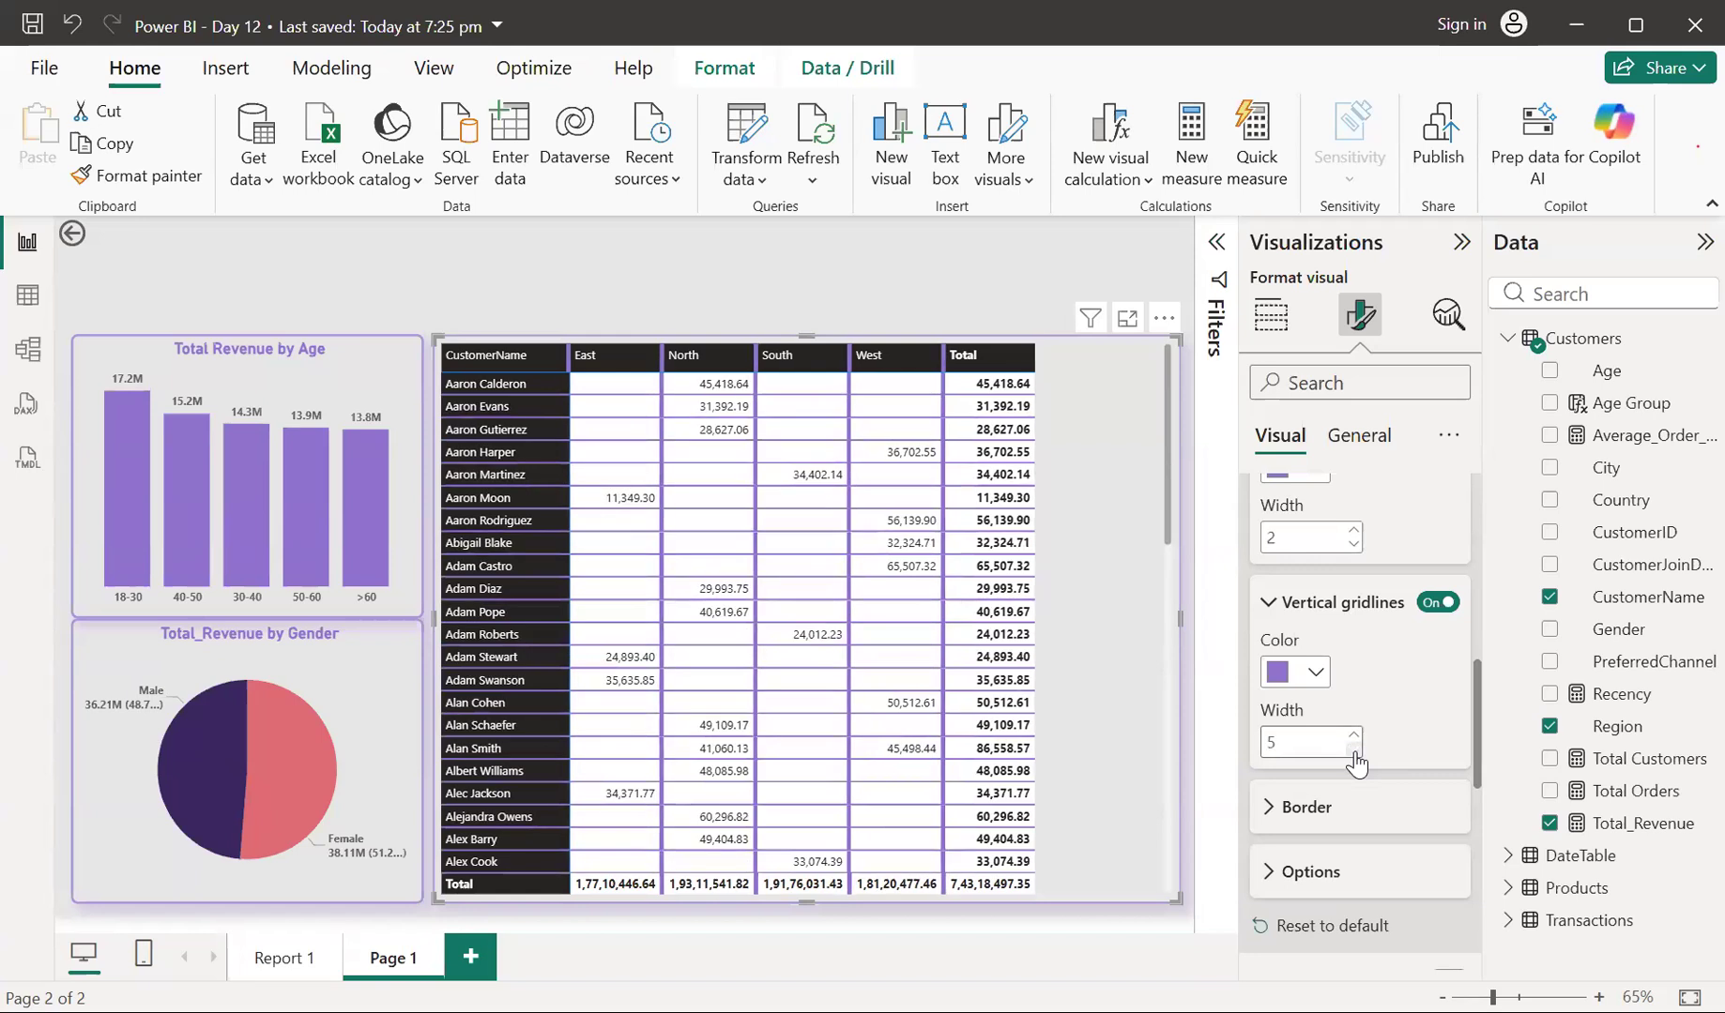
pyautogui.click(1353, 752)
# Set the font size of the matrix values to 11
pyautogui.scroll(-2, 1355, 762)
pyautogui.scroll(-3, 1313, 748)
pyautogui.scroll(-1, 1313, 747)
pyautogui.scroll(1, 1272, 766)
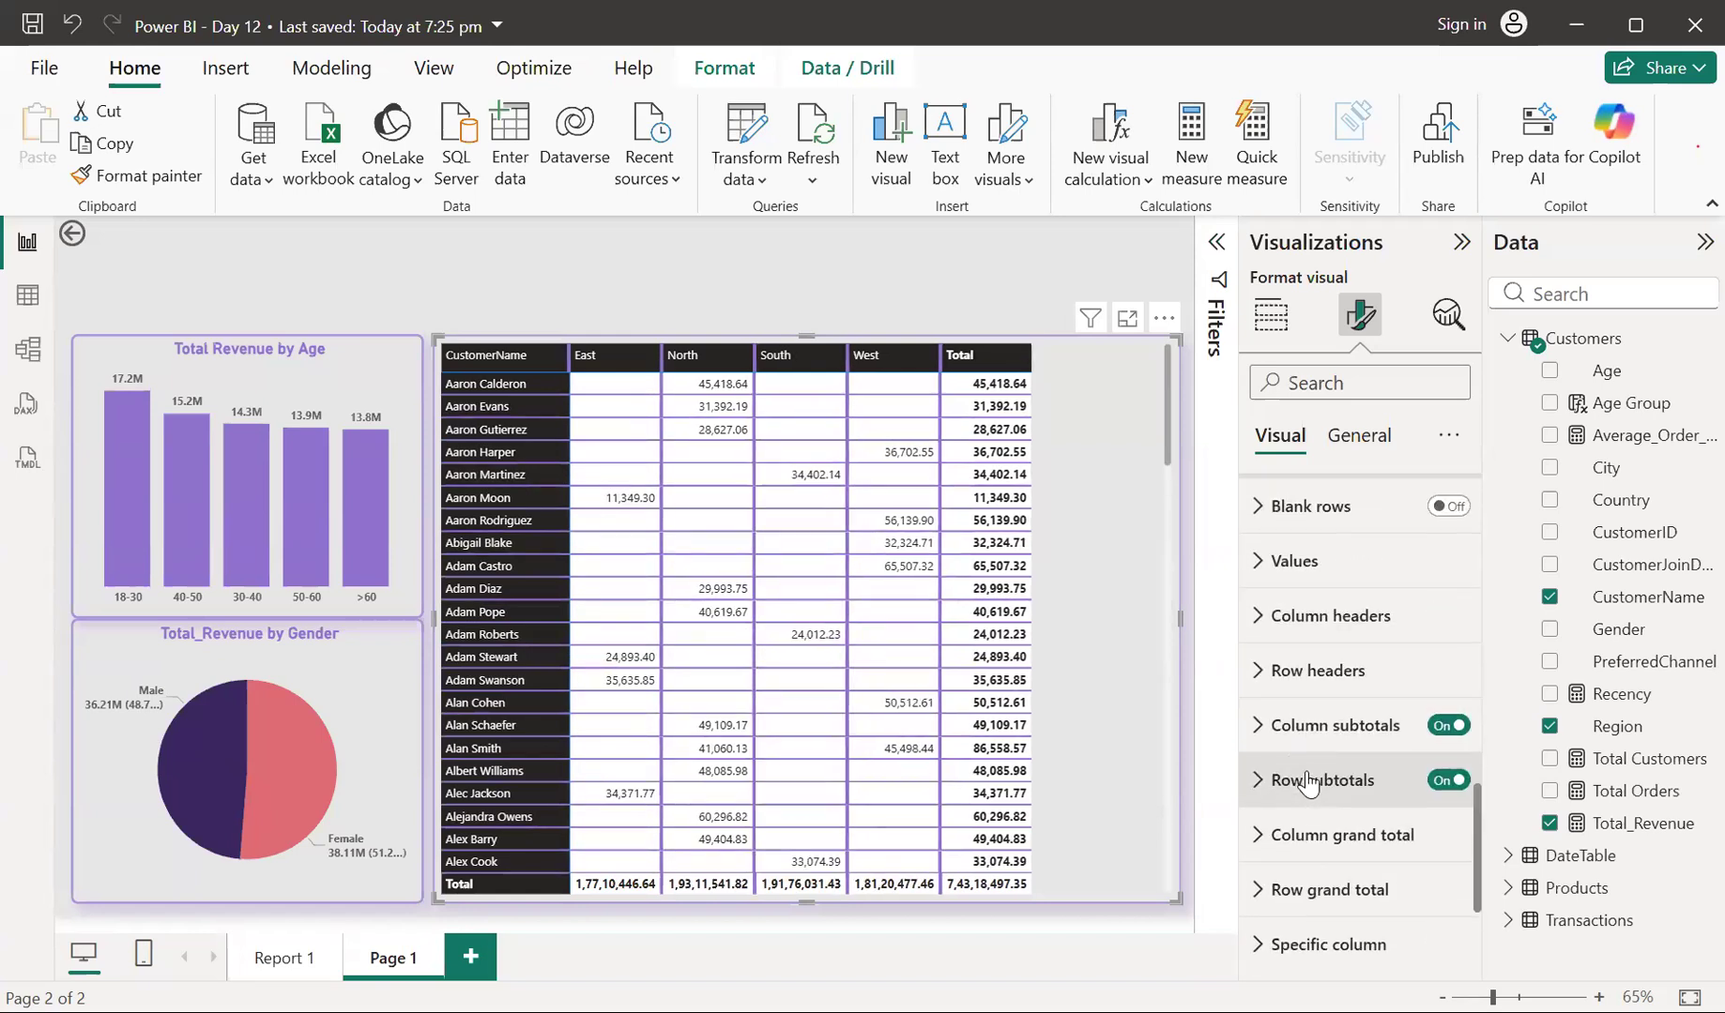
pyautogui.click(1259, 565)
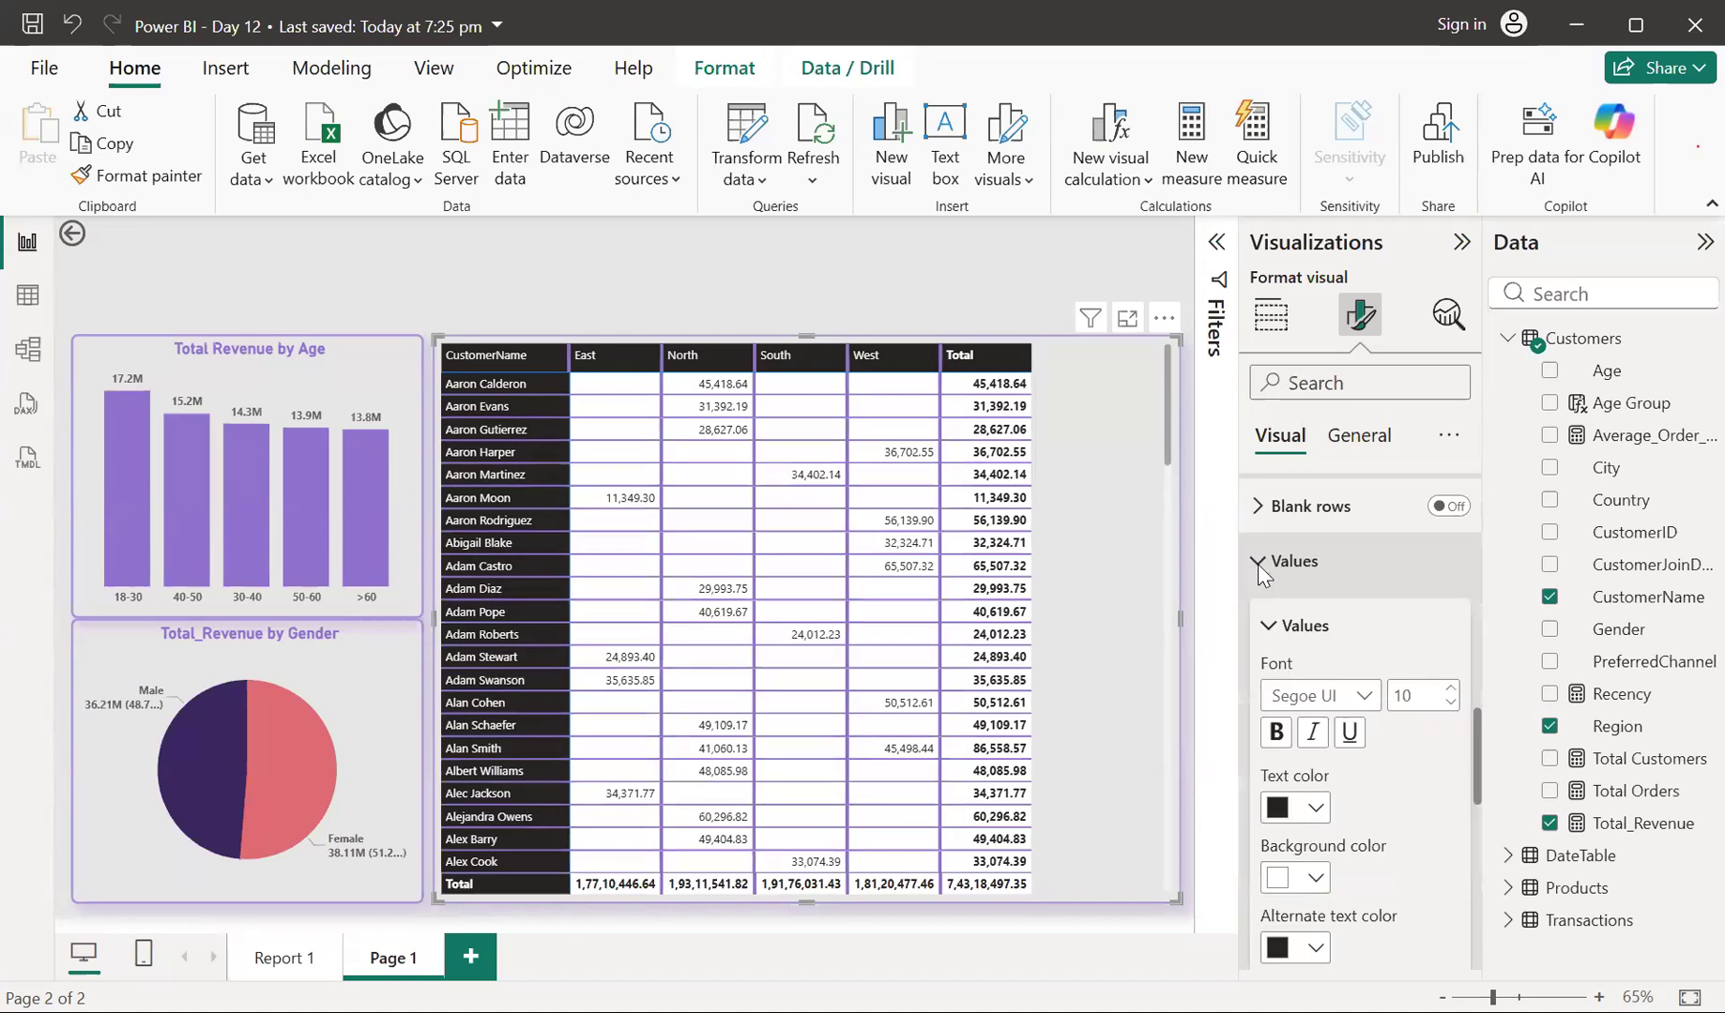
pyautogui.click(1452, 690)
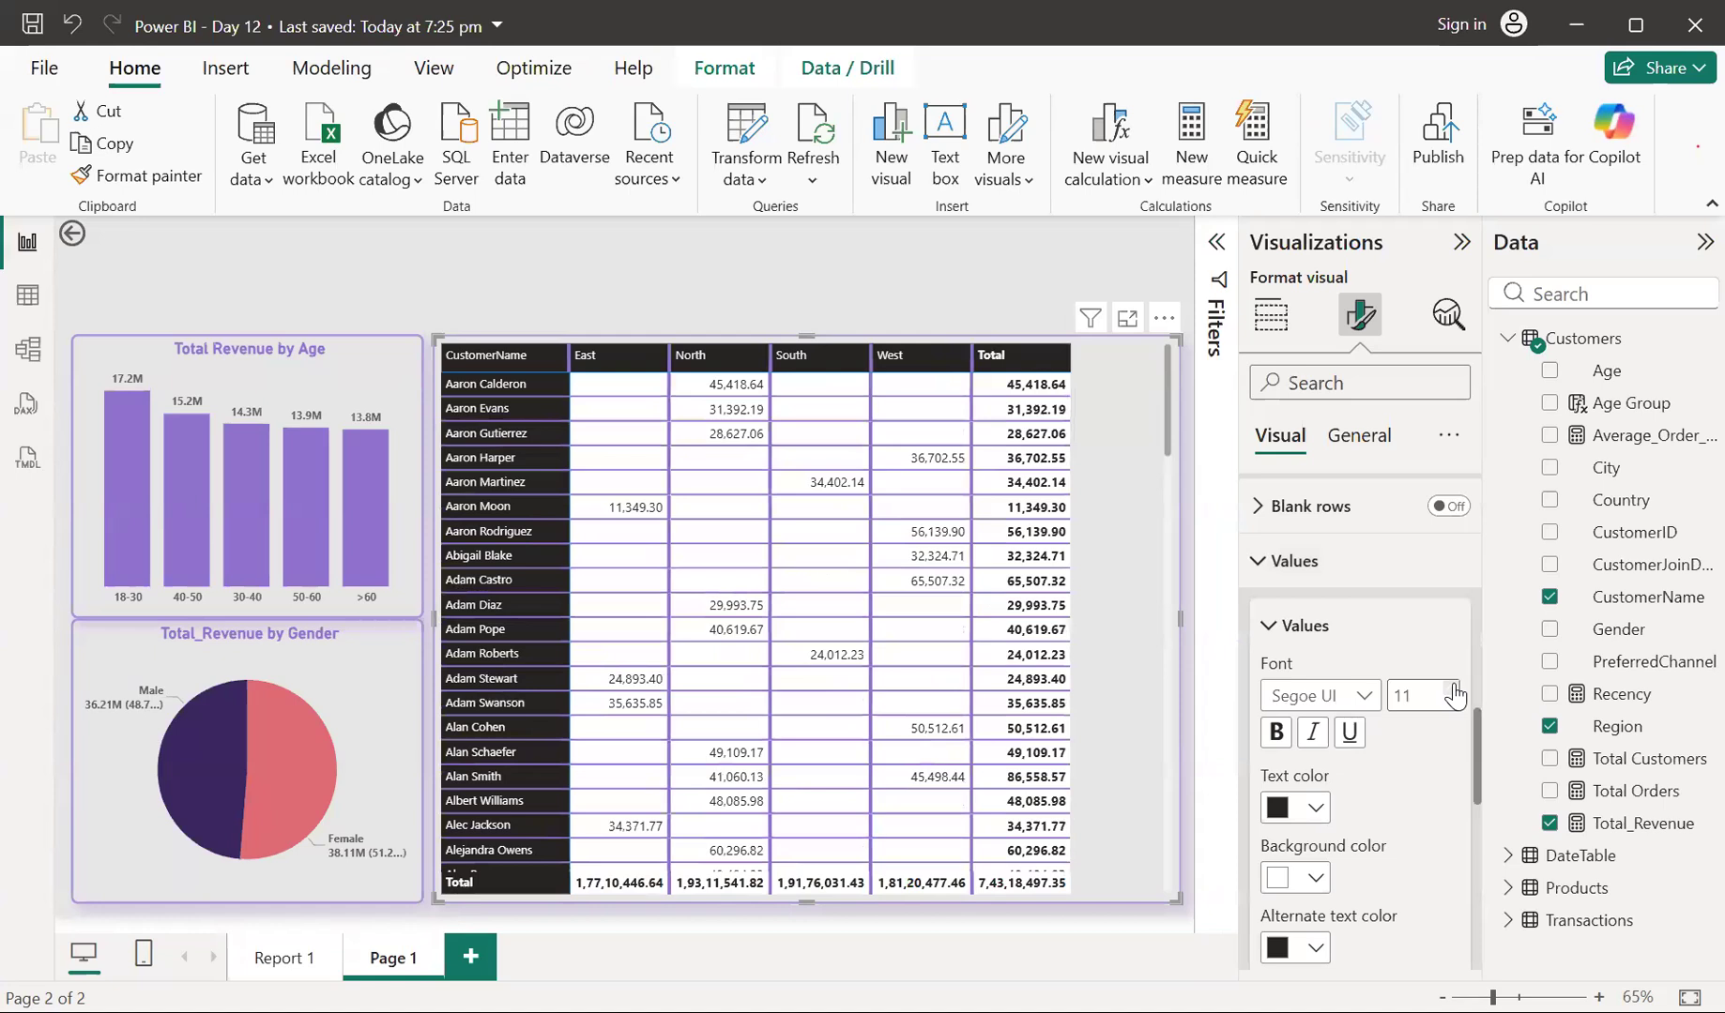
pyautogui.click(1452, 690)
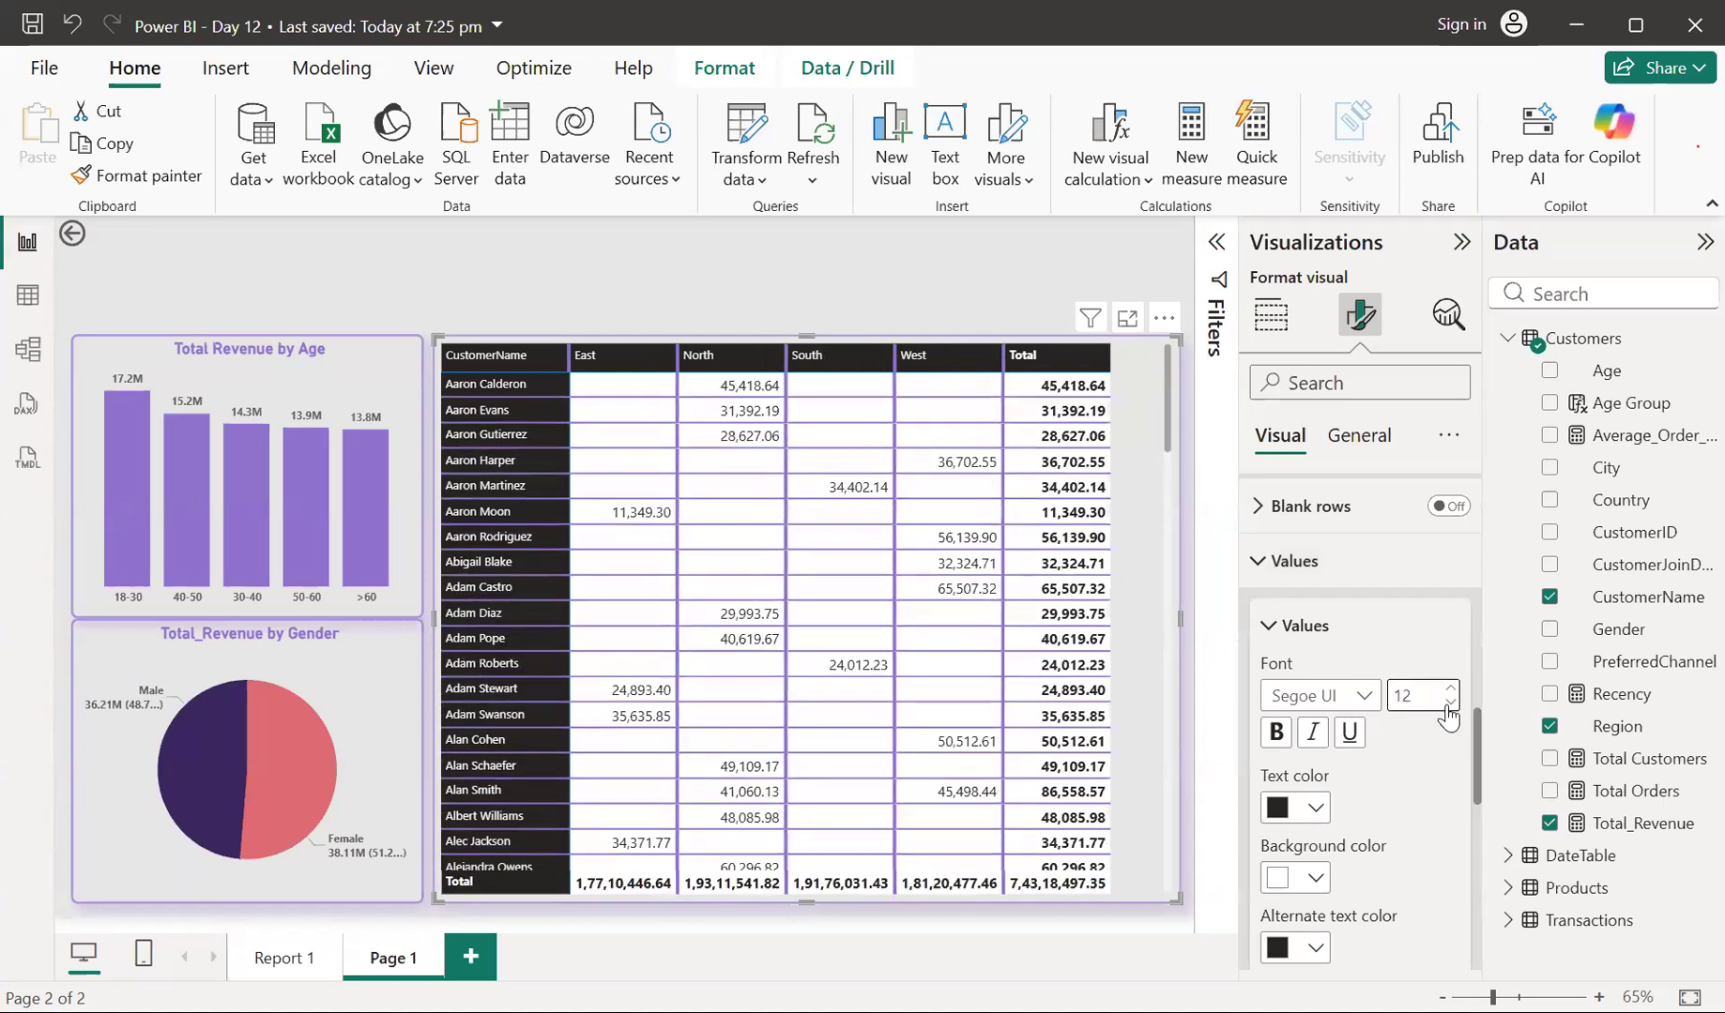
pyautogui.click(1451, 701)
# Set the font size of the matrix column headers to 12
pyautogui.scroll(-1, 1452, 713)
pyautogui.scroll(-4, 1452, 713)
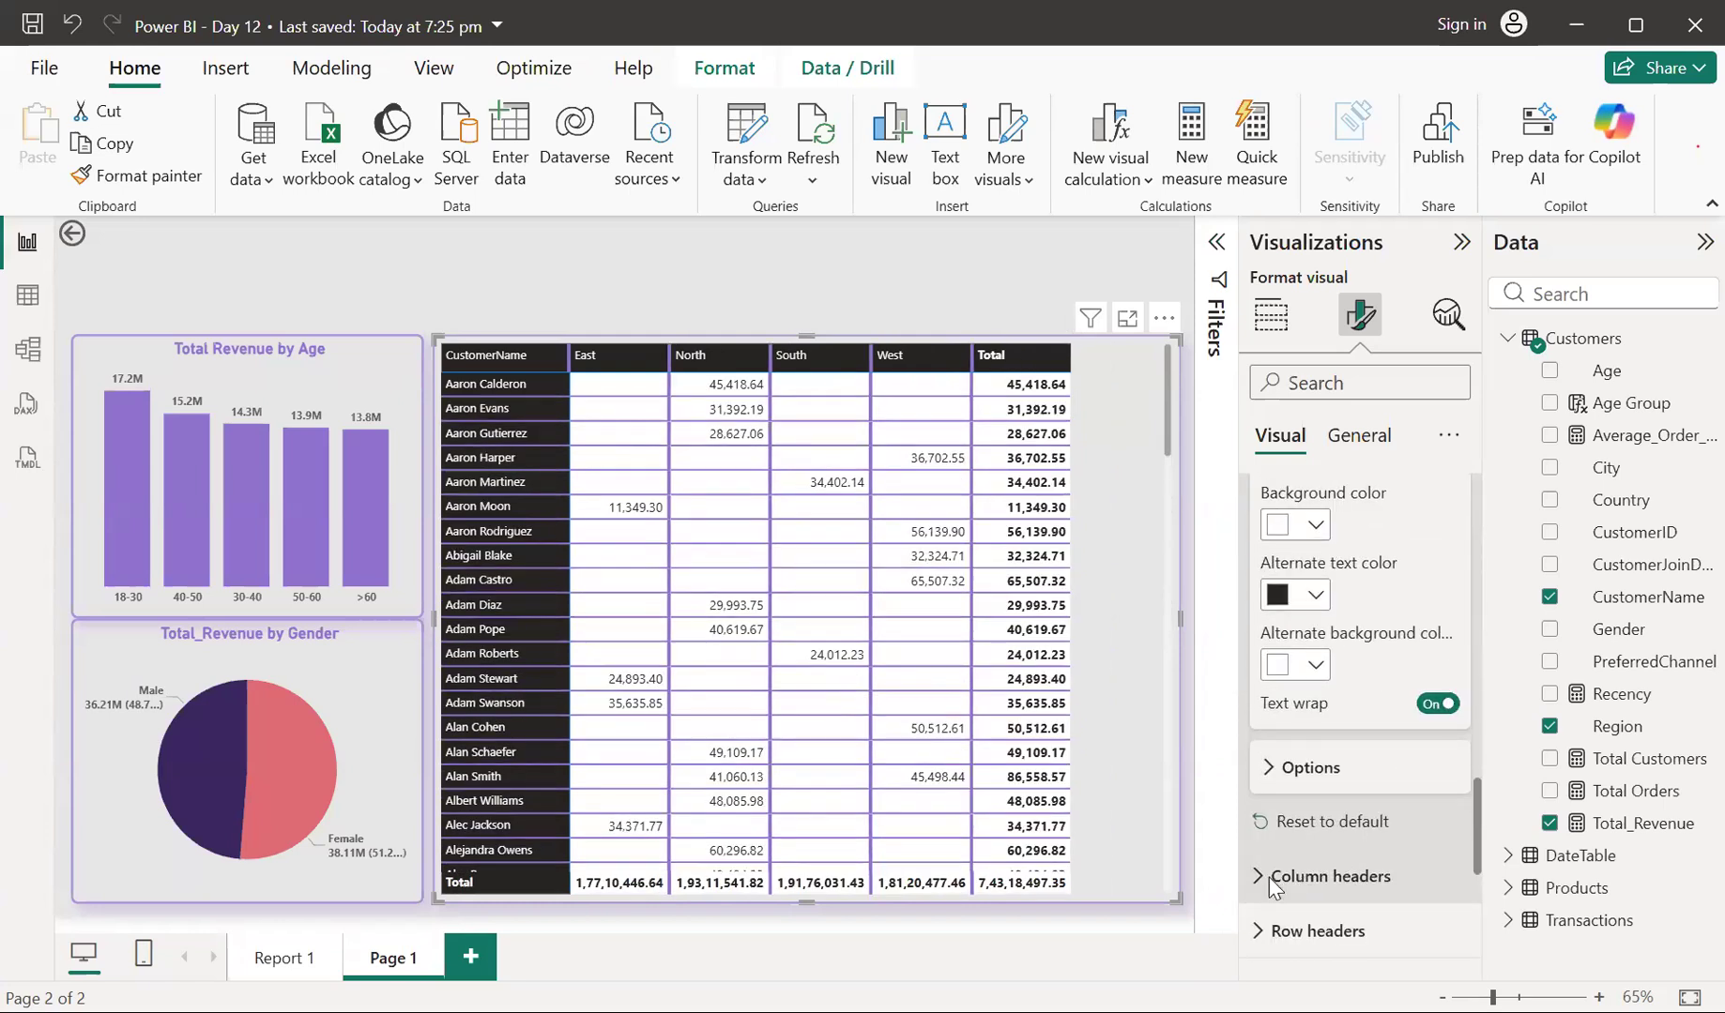
pyautogui.click(1269, 877)
pyautogui.click(1451, 717)
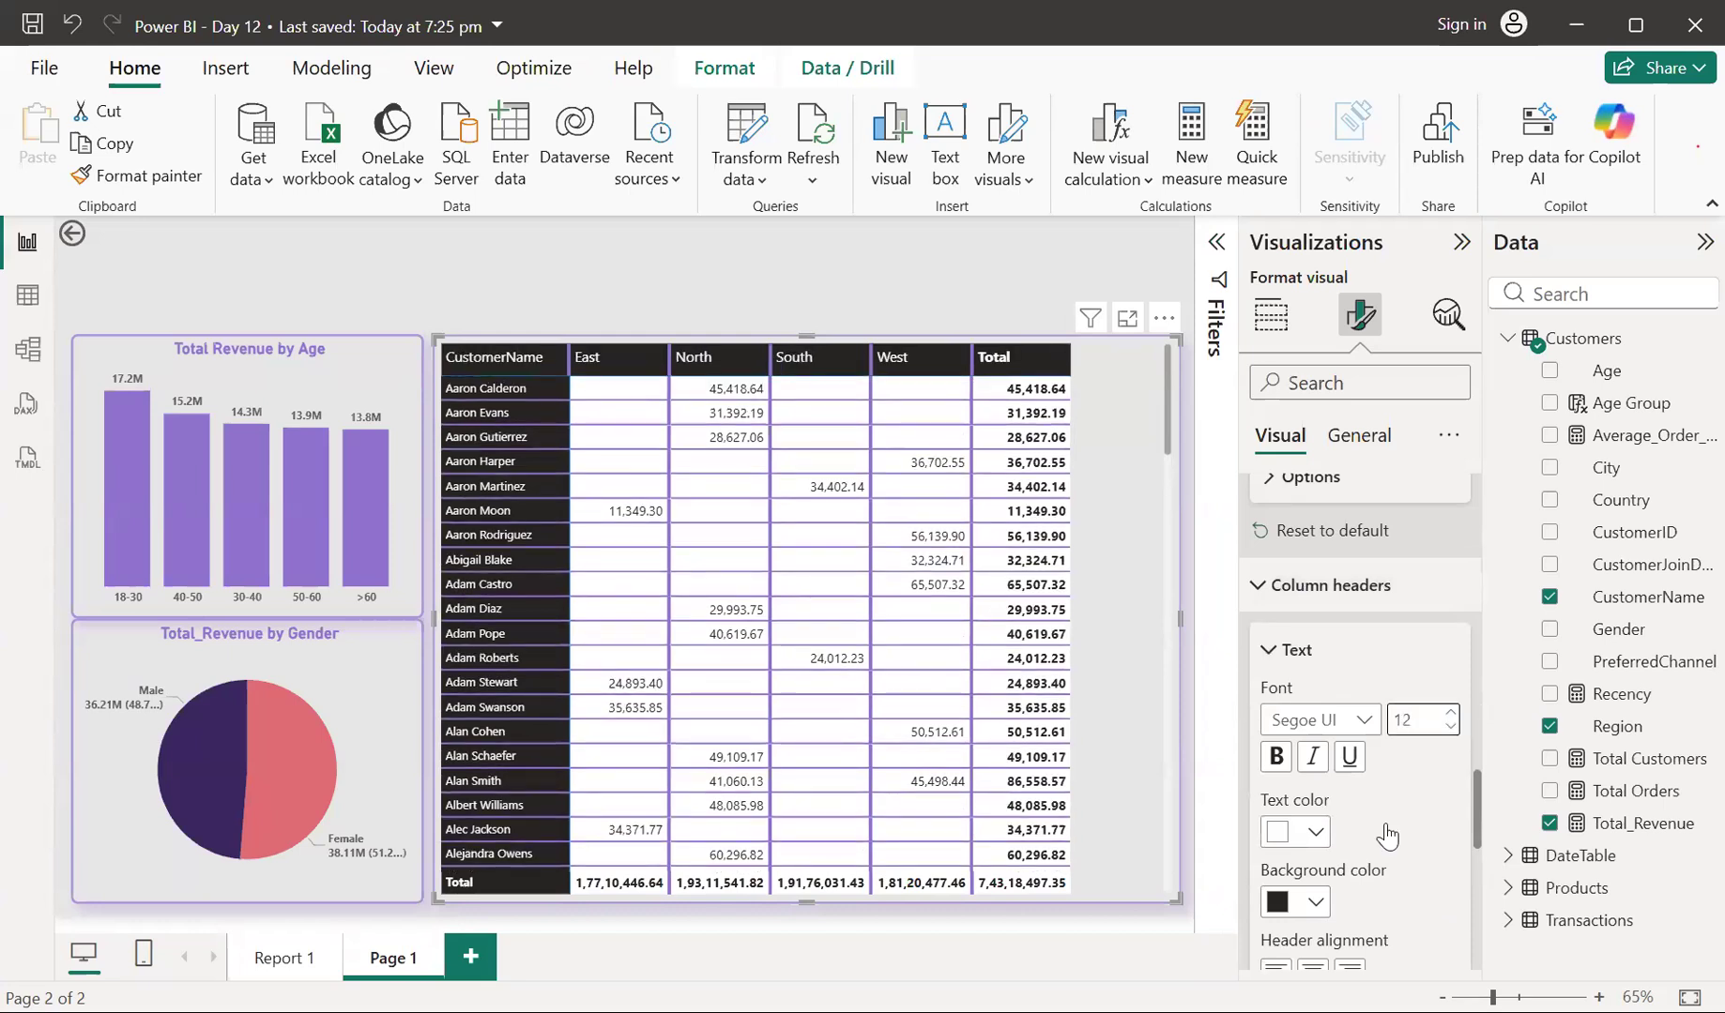
# Set the font size of the matrix row headers to 13
pyautogui.scroll(-10, 1407, 751)
pyautogui.click(1274, 570)
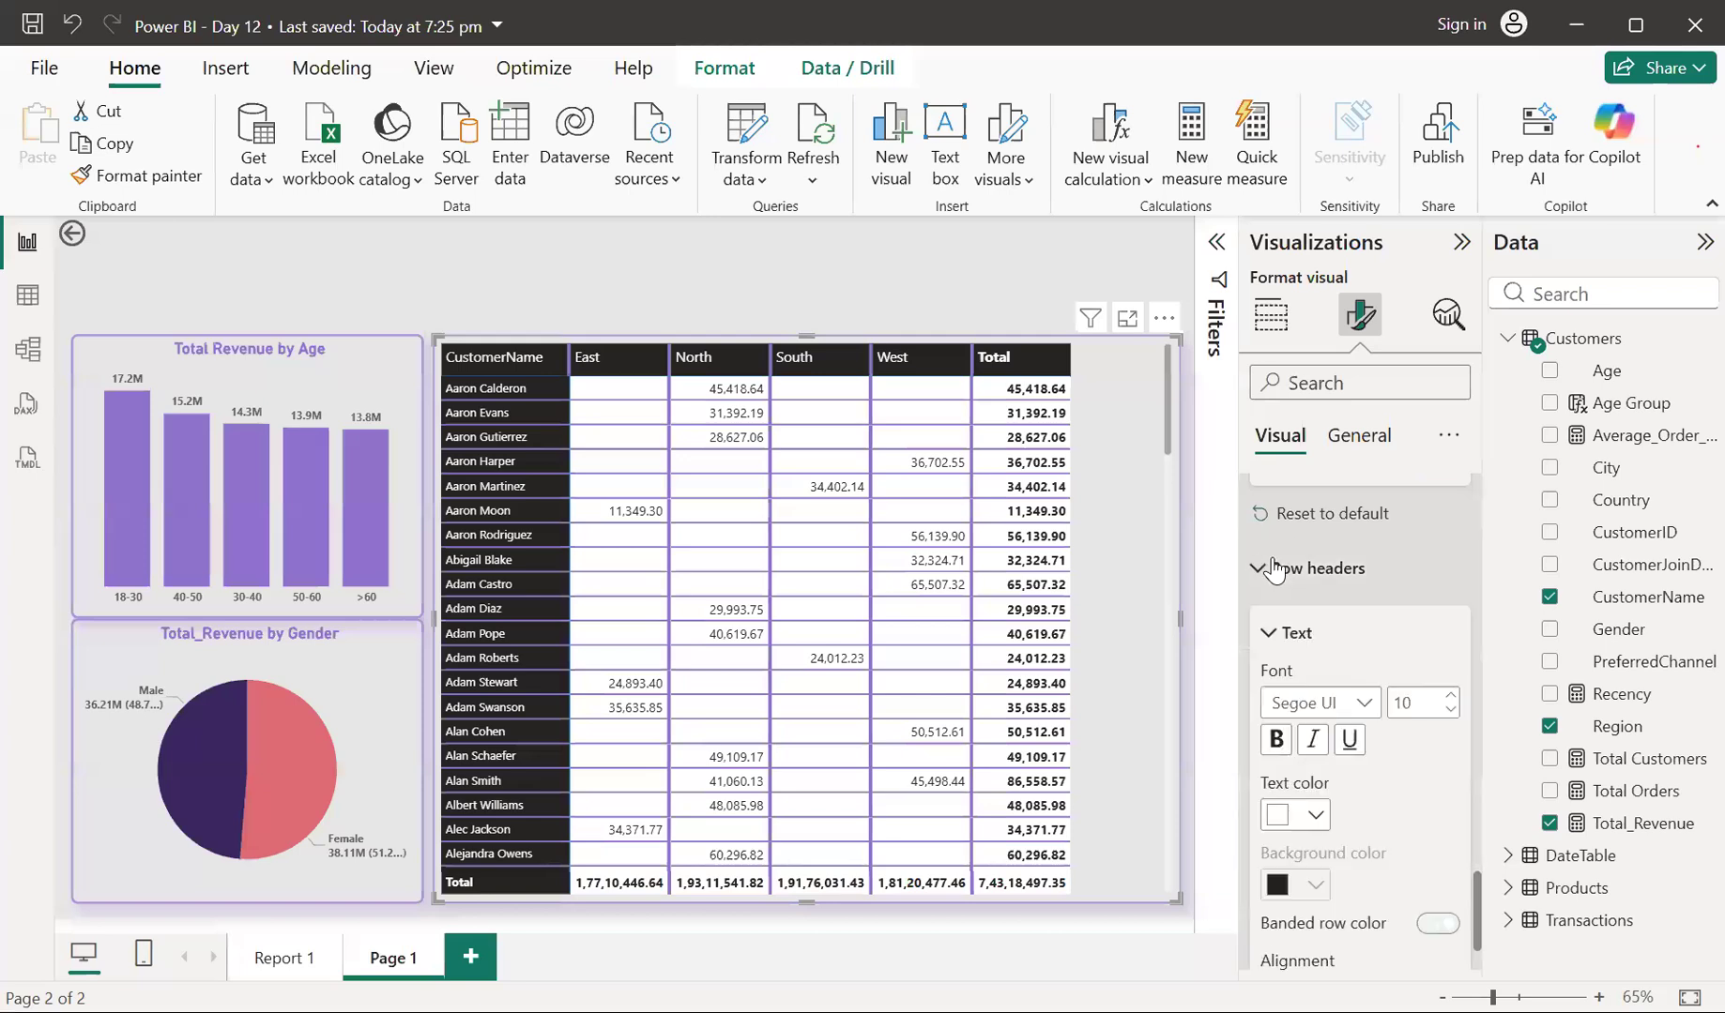
pyautogui.click(1450, 698)
pyautogui.click(1450, 698)
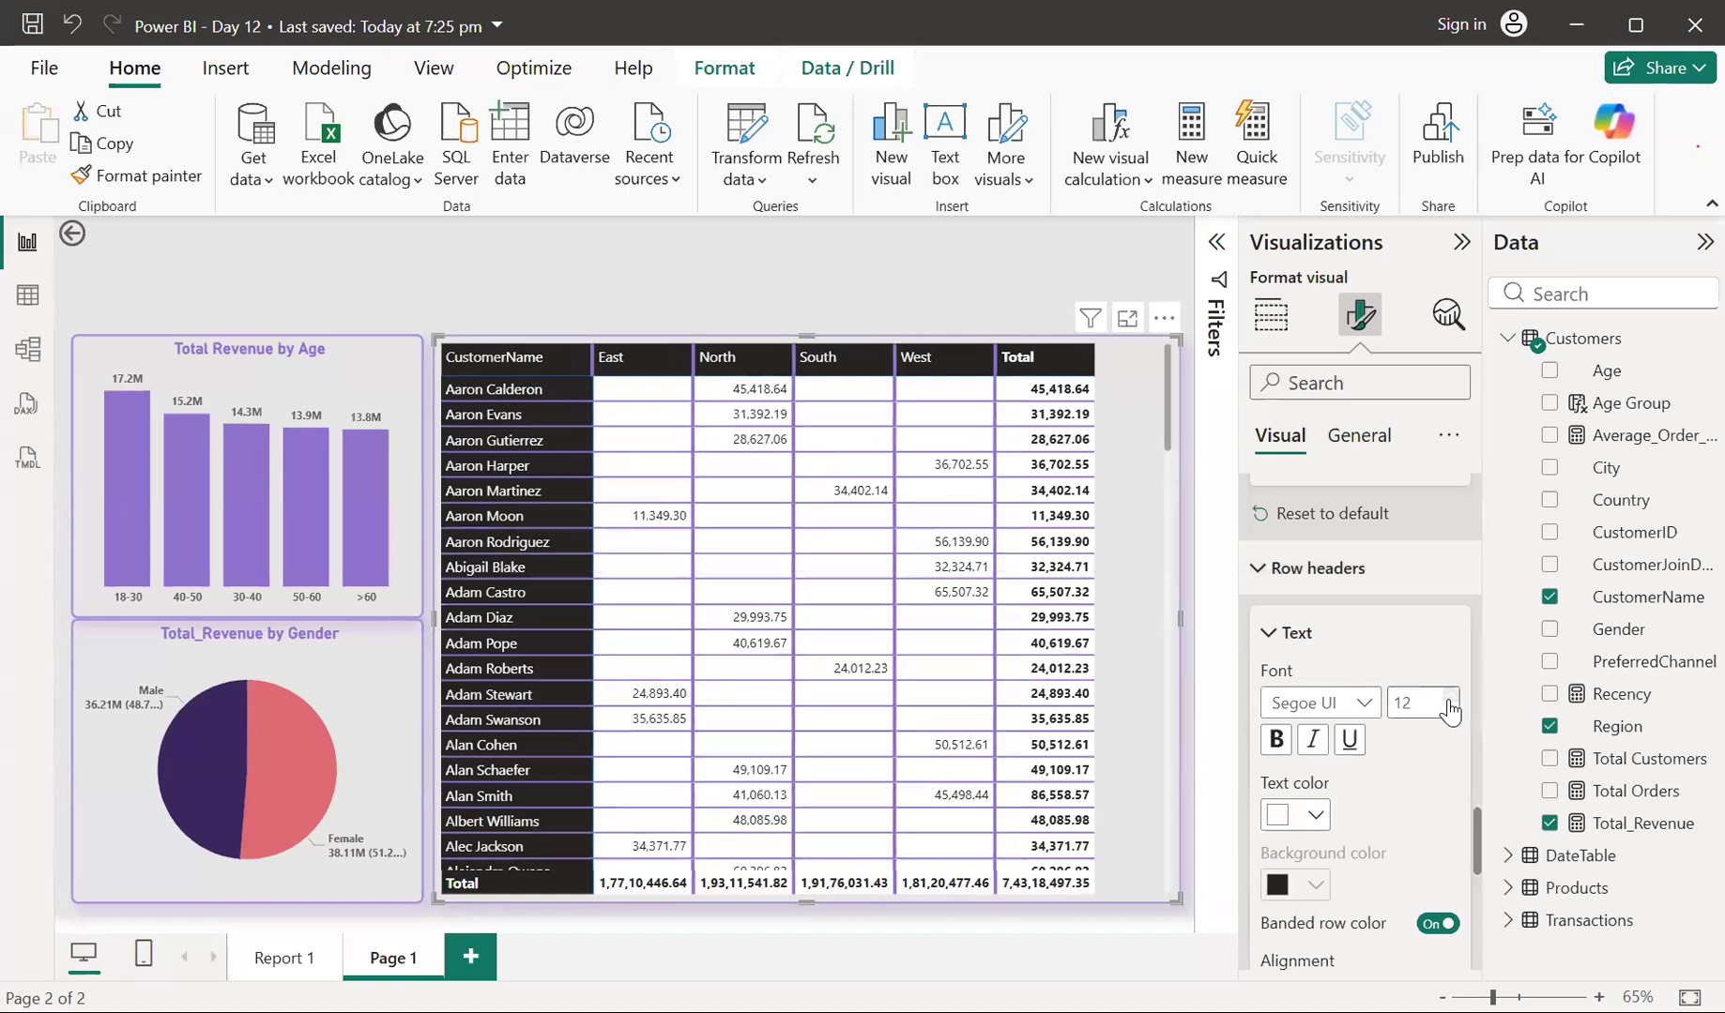
pyautogui.click(1449, 698)
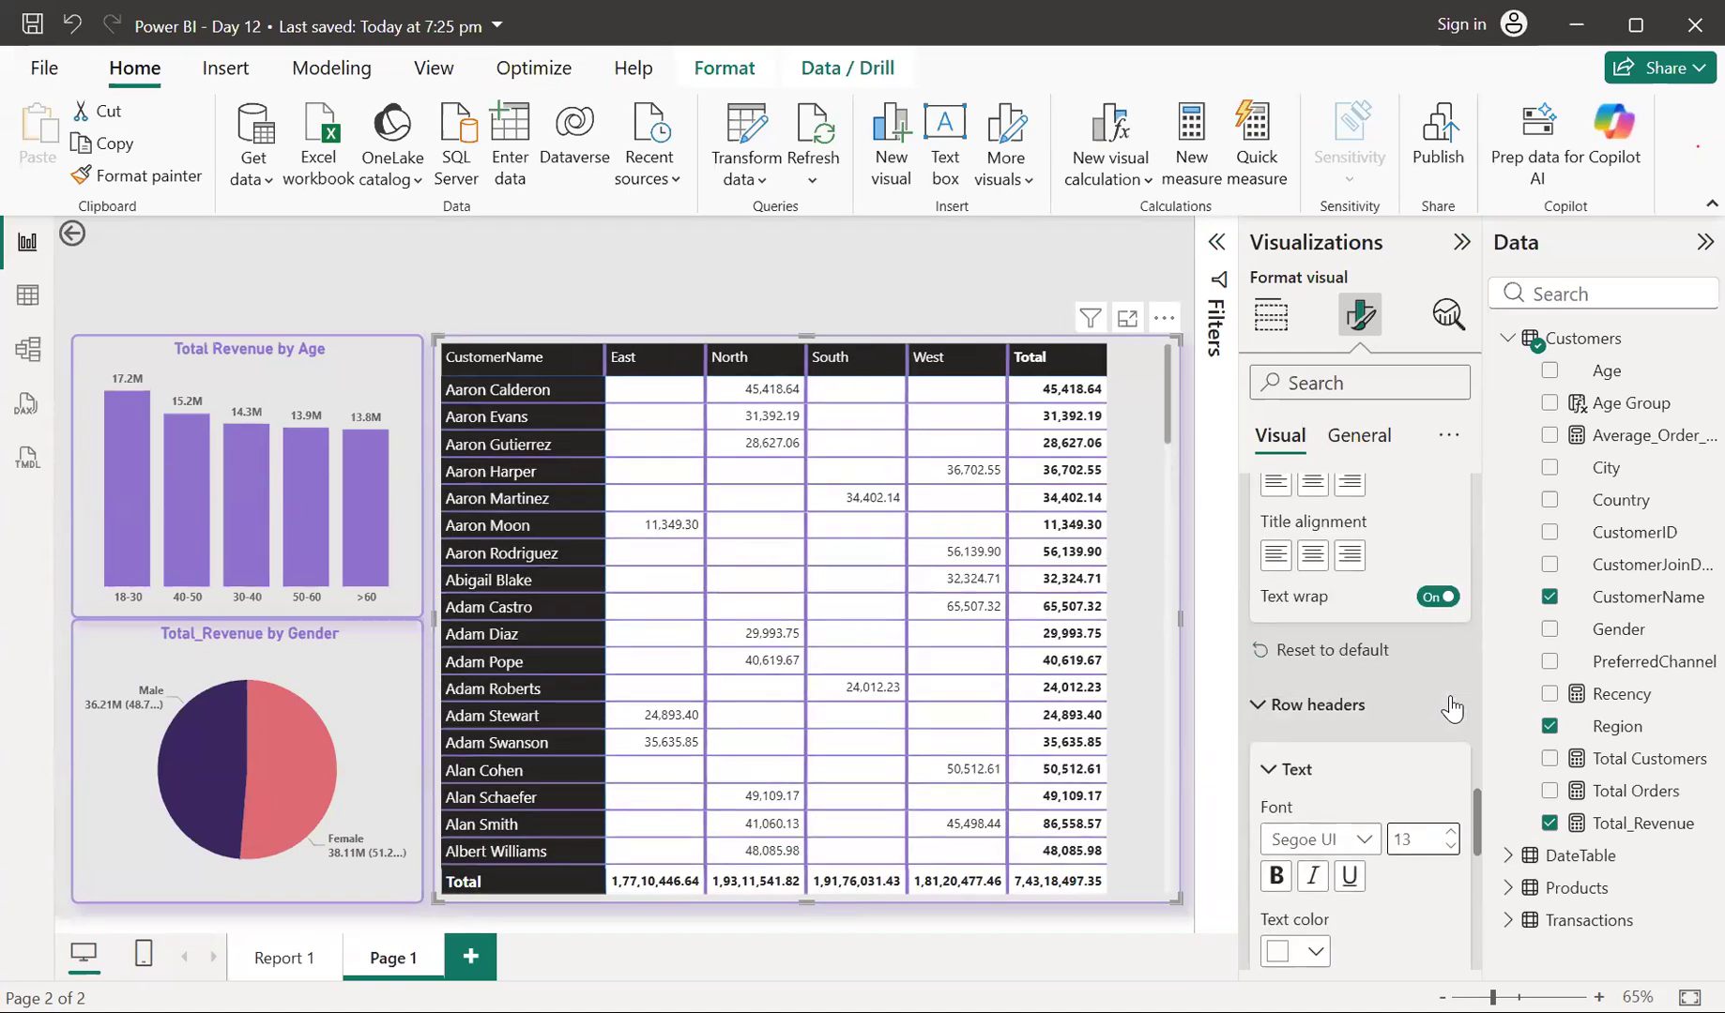
# Set the matrix column headers' font size to 13 and the values' font size to 12
pyautogui.click(1450, 706)
pyautogui.scroll(1, 1450, 695)
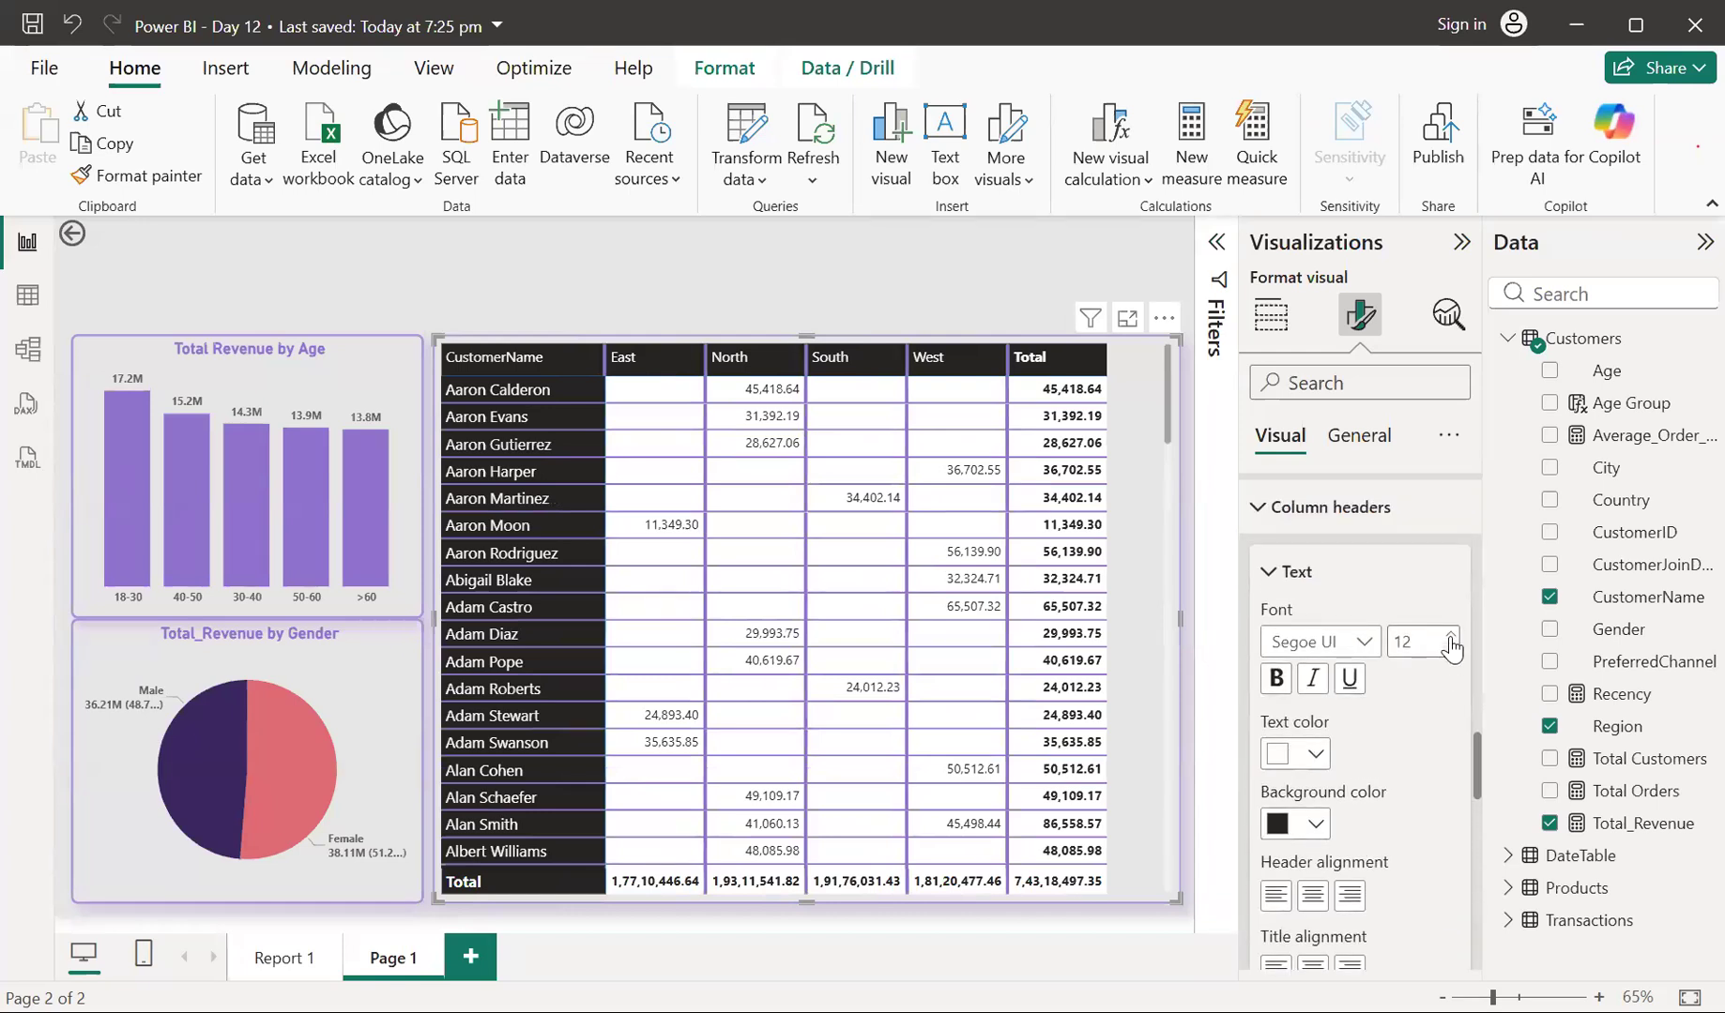
pyautogui.click(1450, 639)
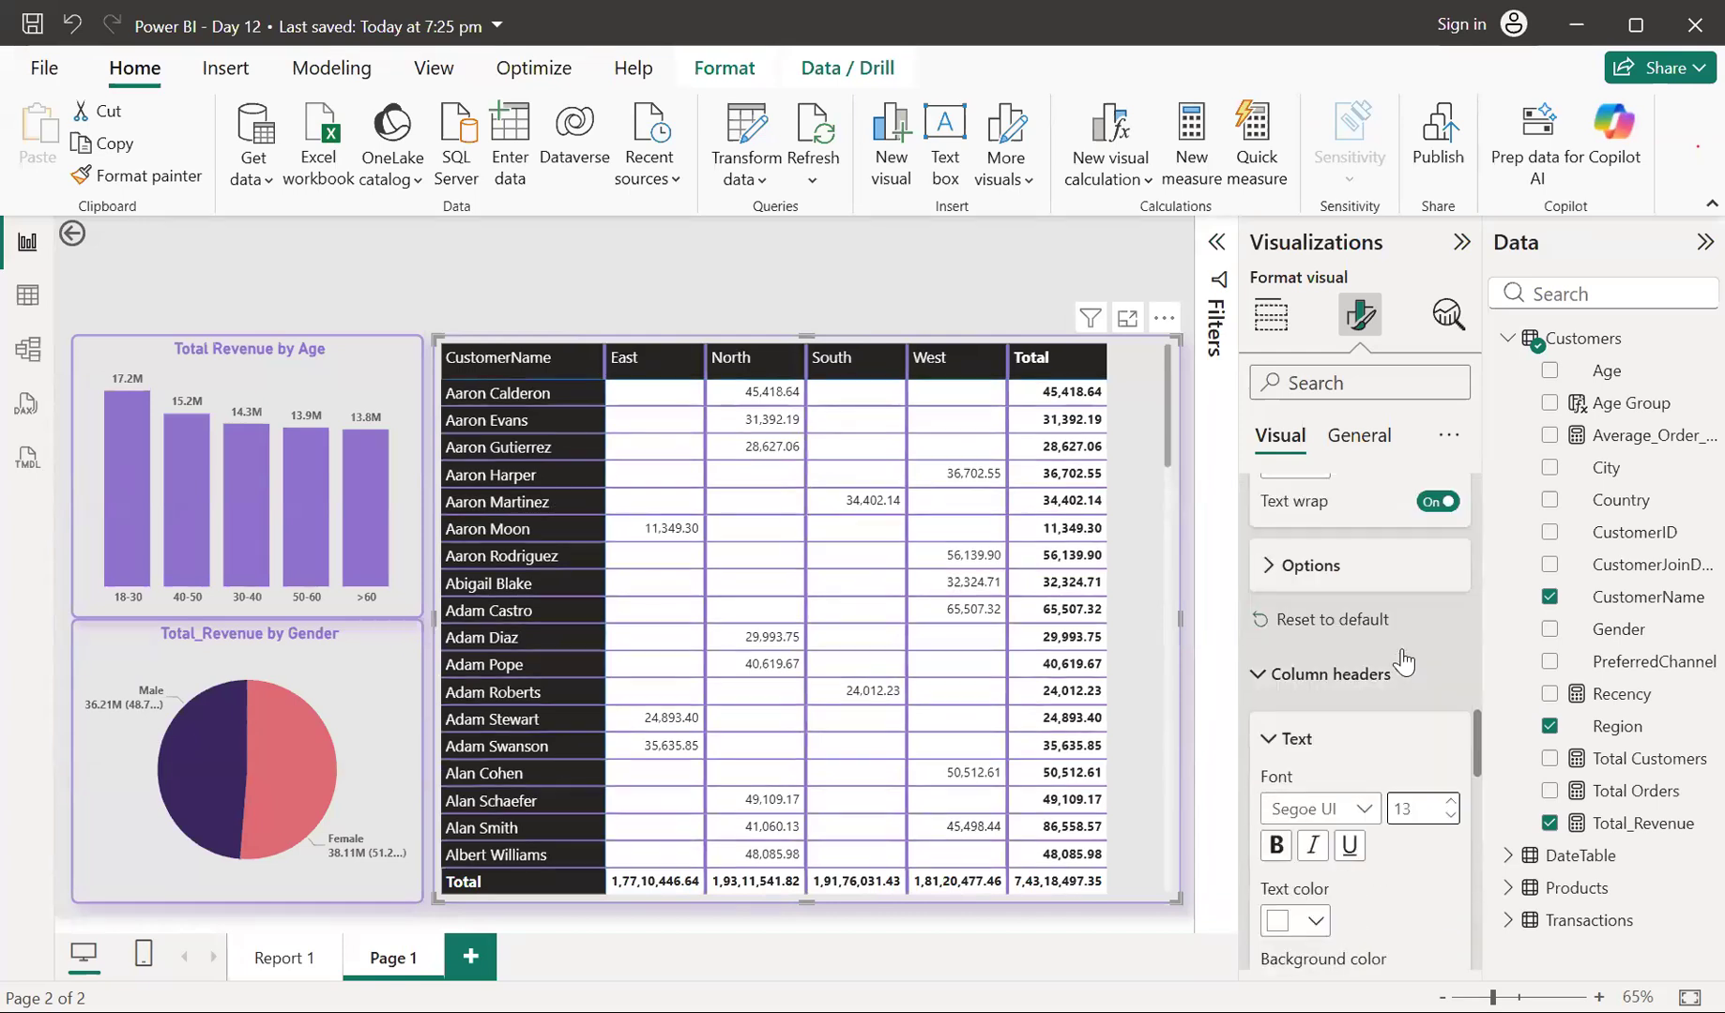
pyautogui.scroll(5, 1408, 660)
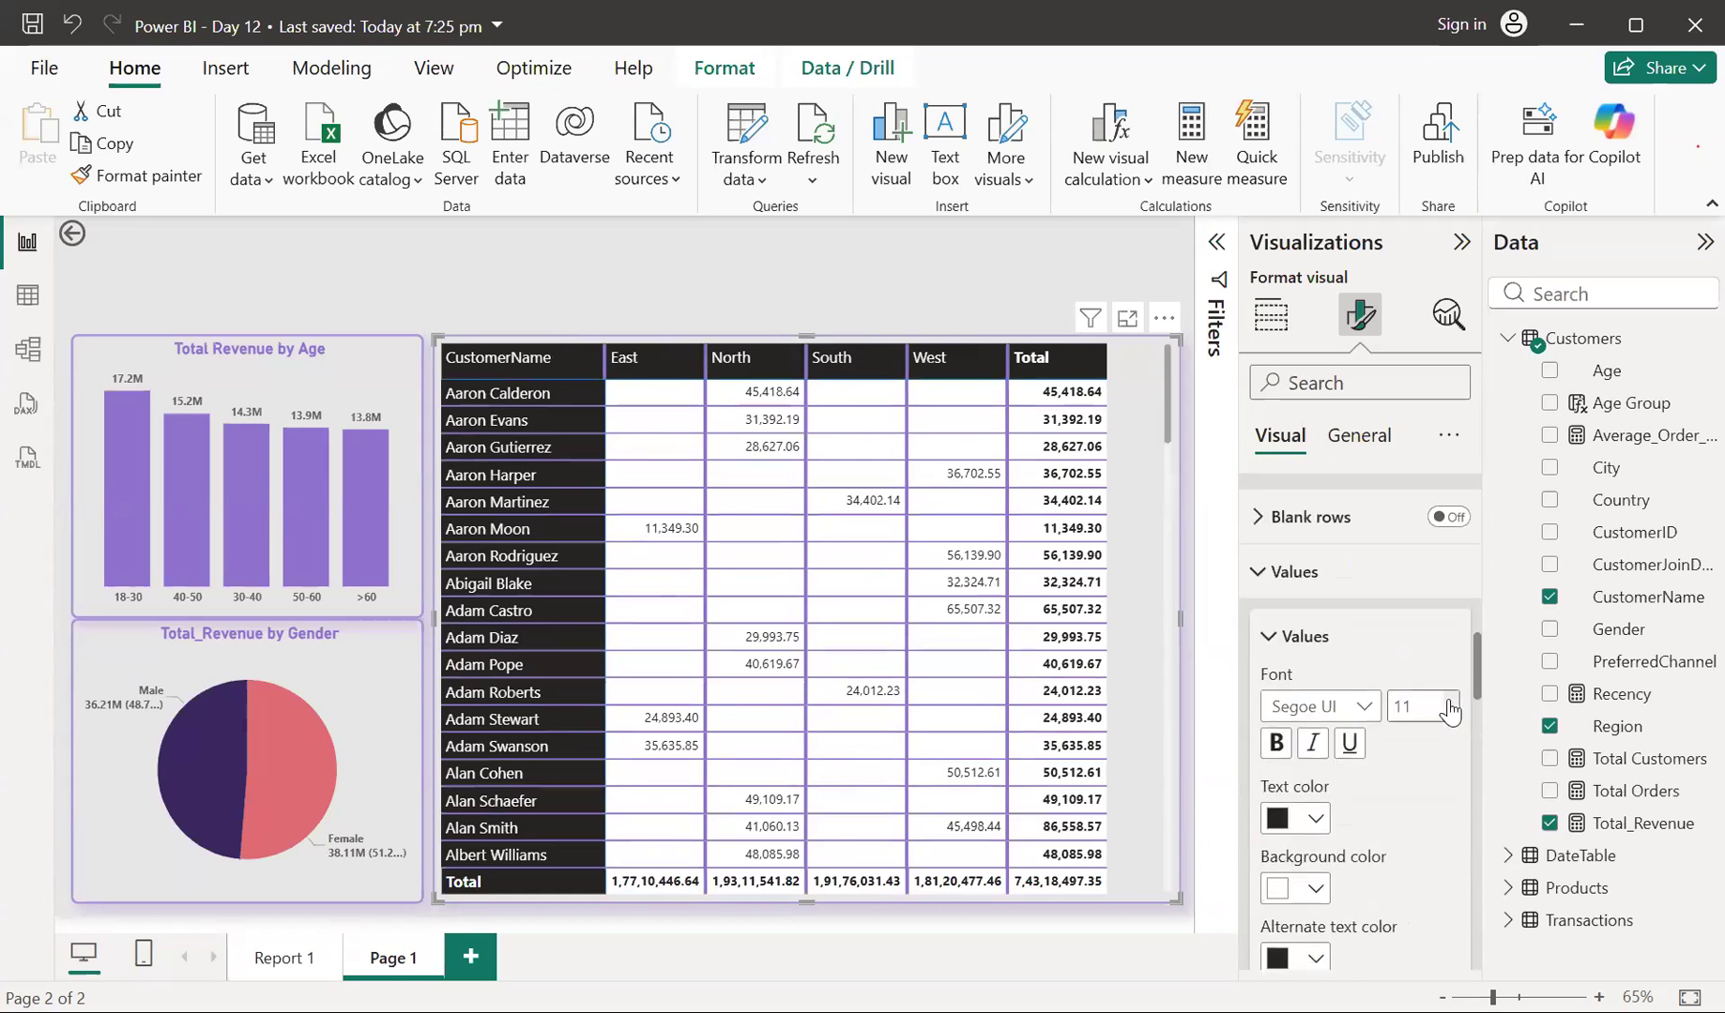
pyautogui.click(1450, 700)
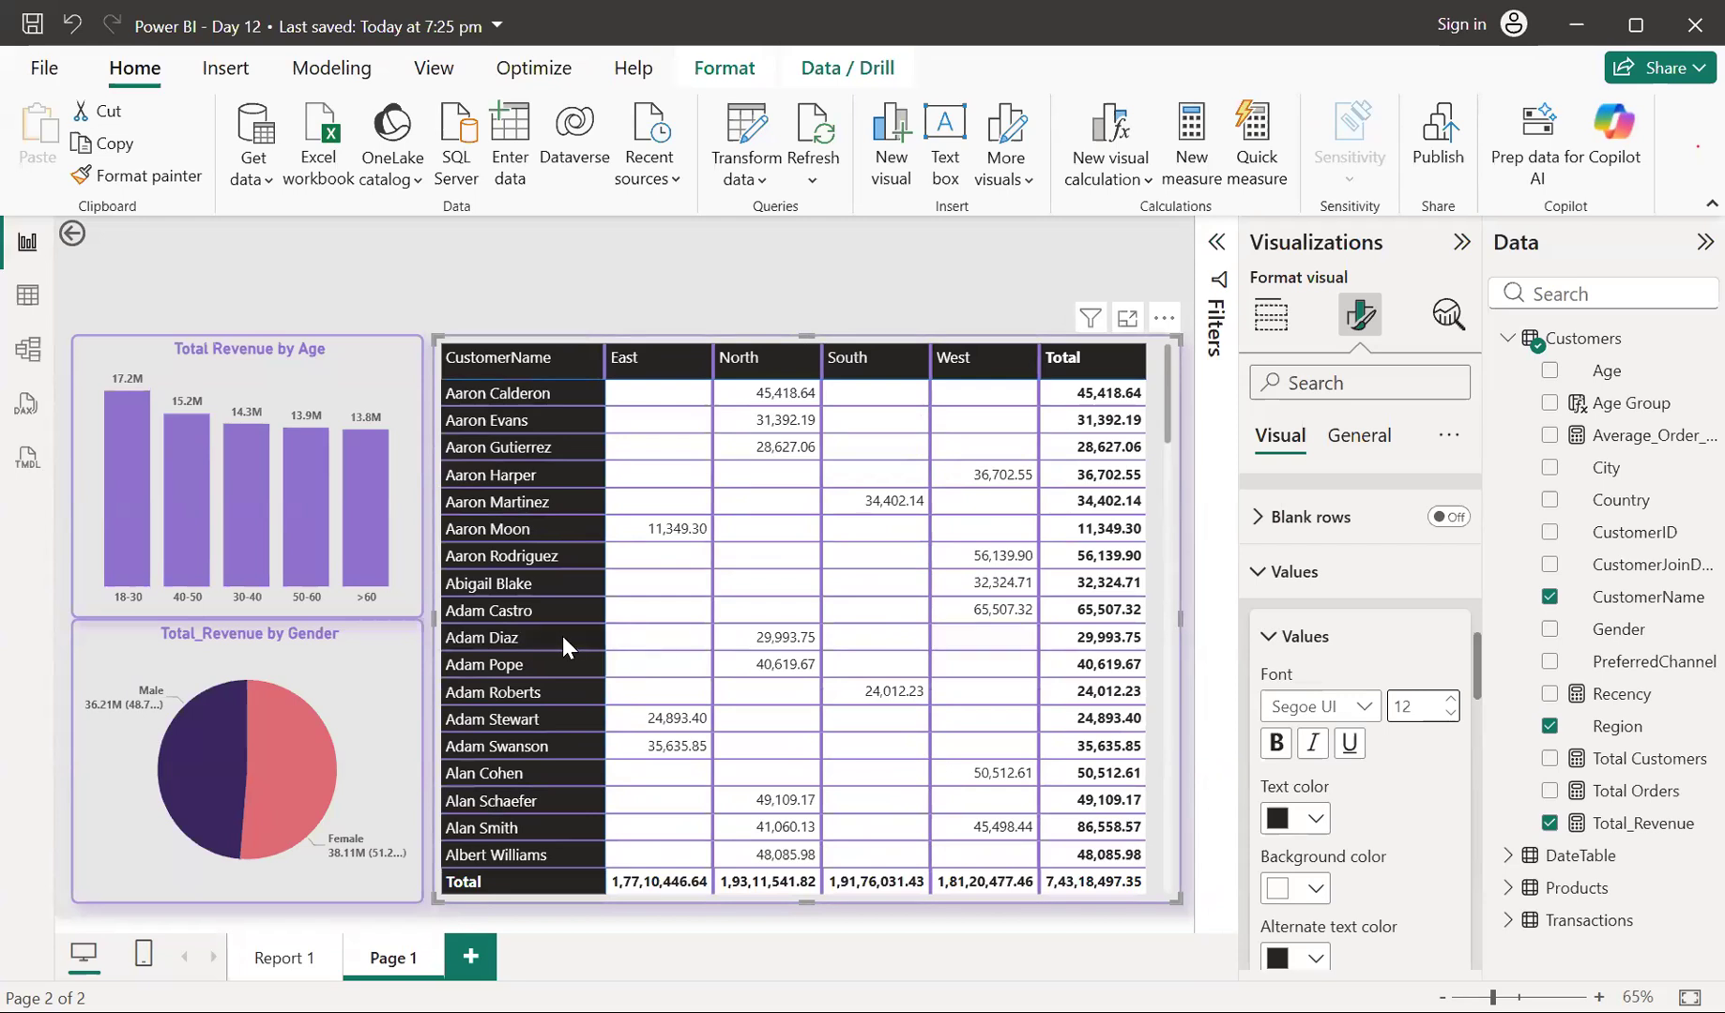
# Narrow the matrix slightly from its left edge to leave a gap beside the two charts
pyautogui.moveTo(432, 621); pyautogui.dragTo(443, 623)
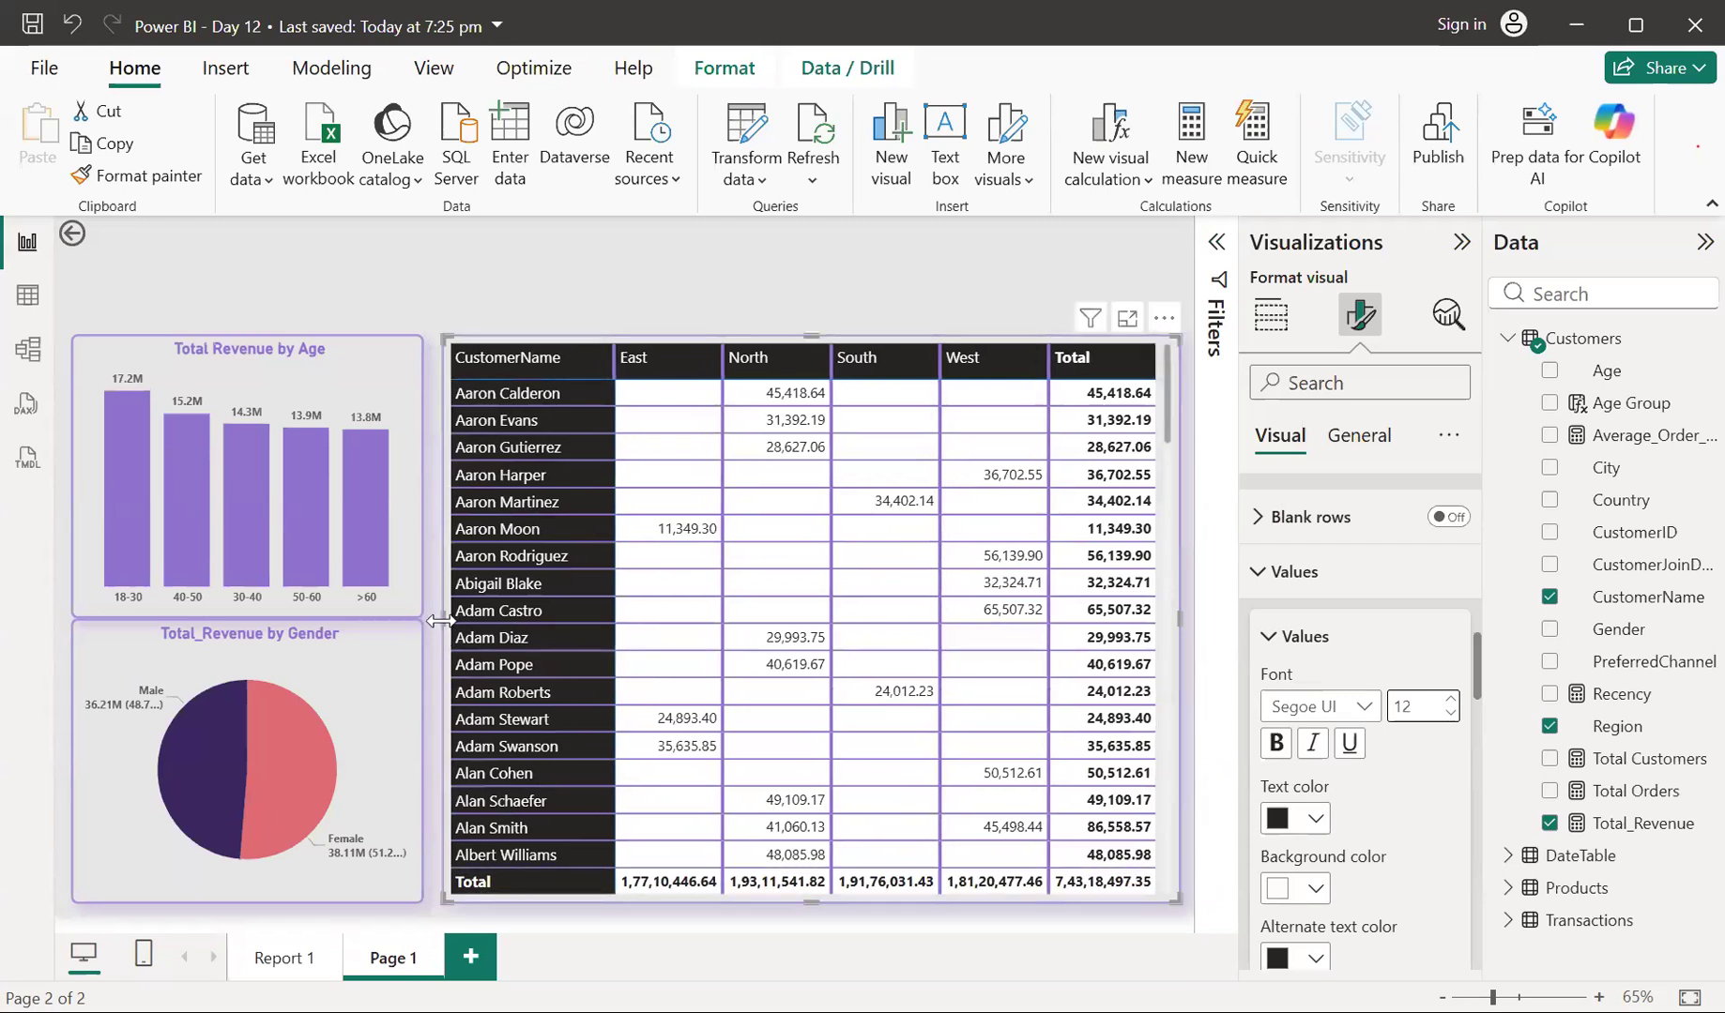
pyautogui.click(412, 356)
pyautogui.moveTo(433, 484); pyautogui.dragTo(433, 486)
pyautogui.click(436, 287)
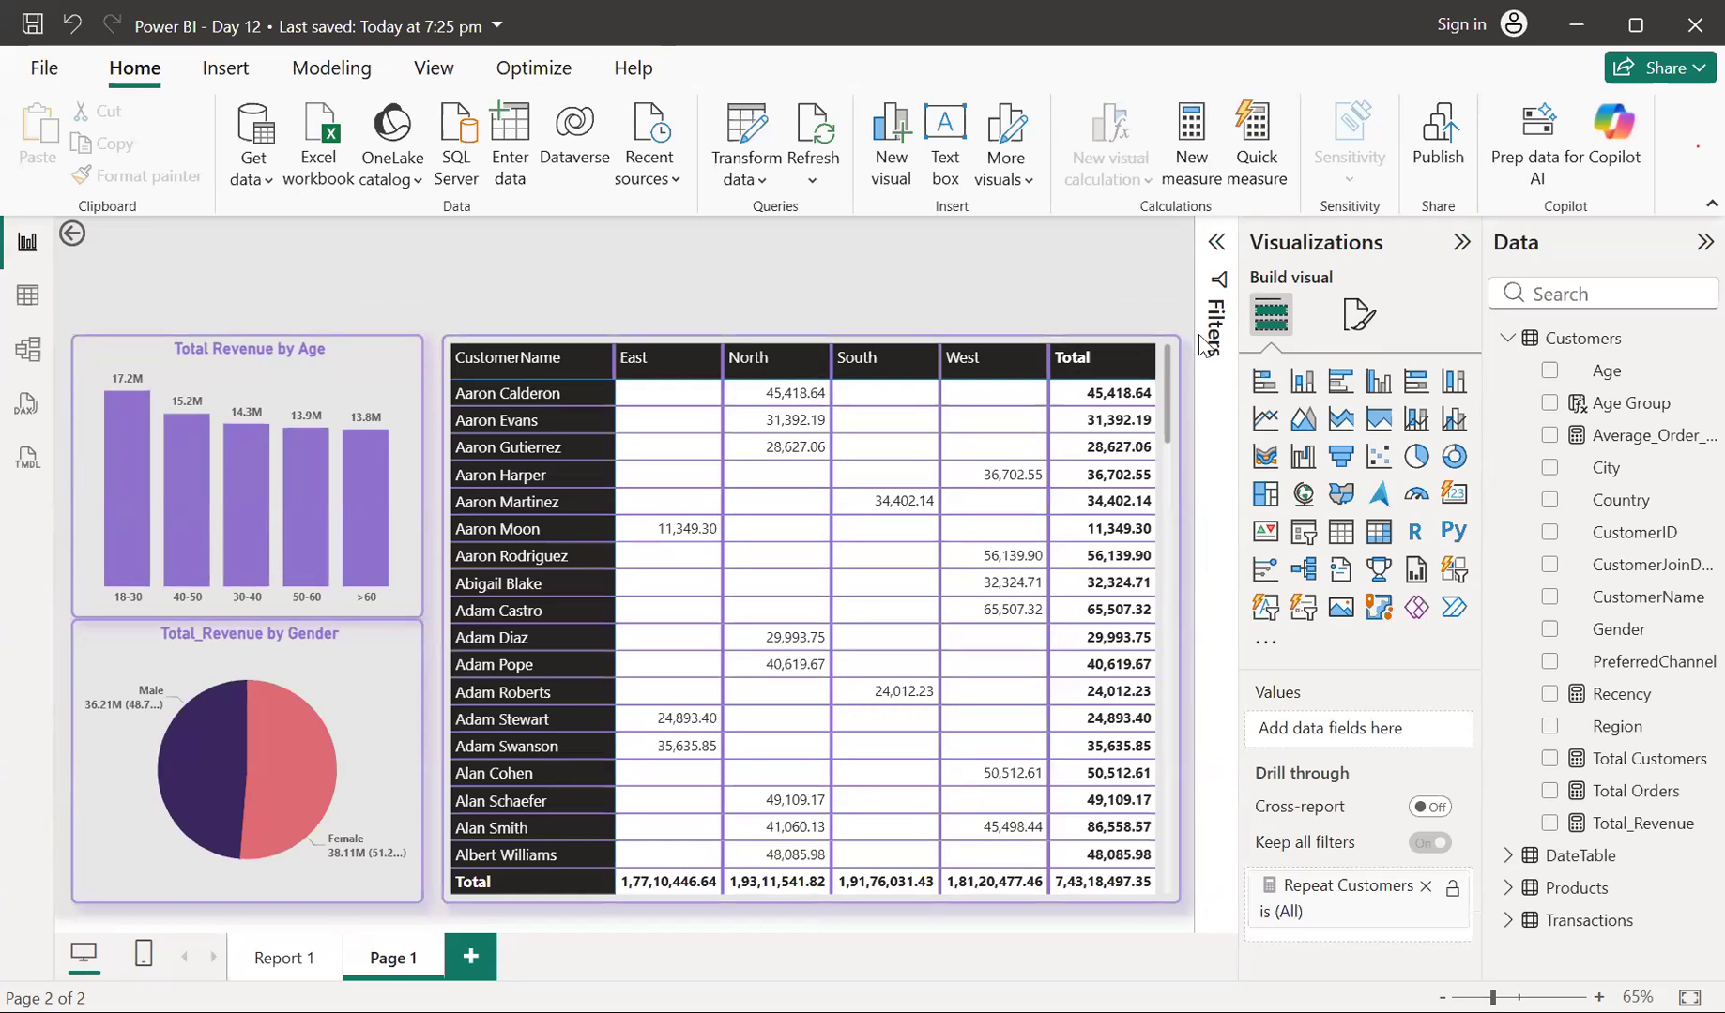
# Filter the matrix with a Top N filter on CustomerName showing the top 25 by Total_Revenue
pyautogui.click(1169, 339)
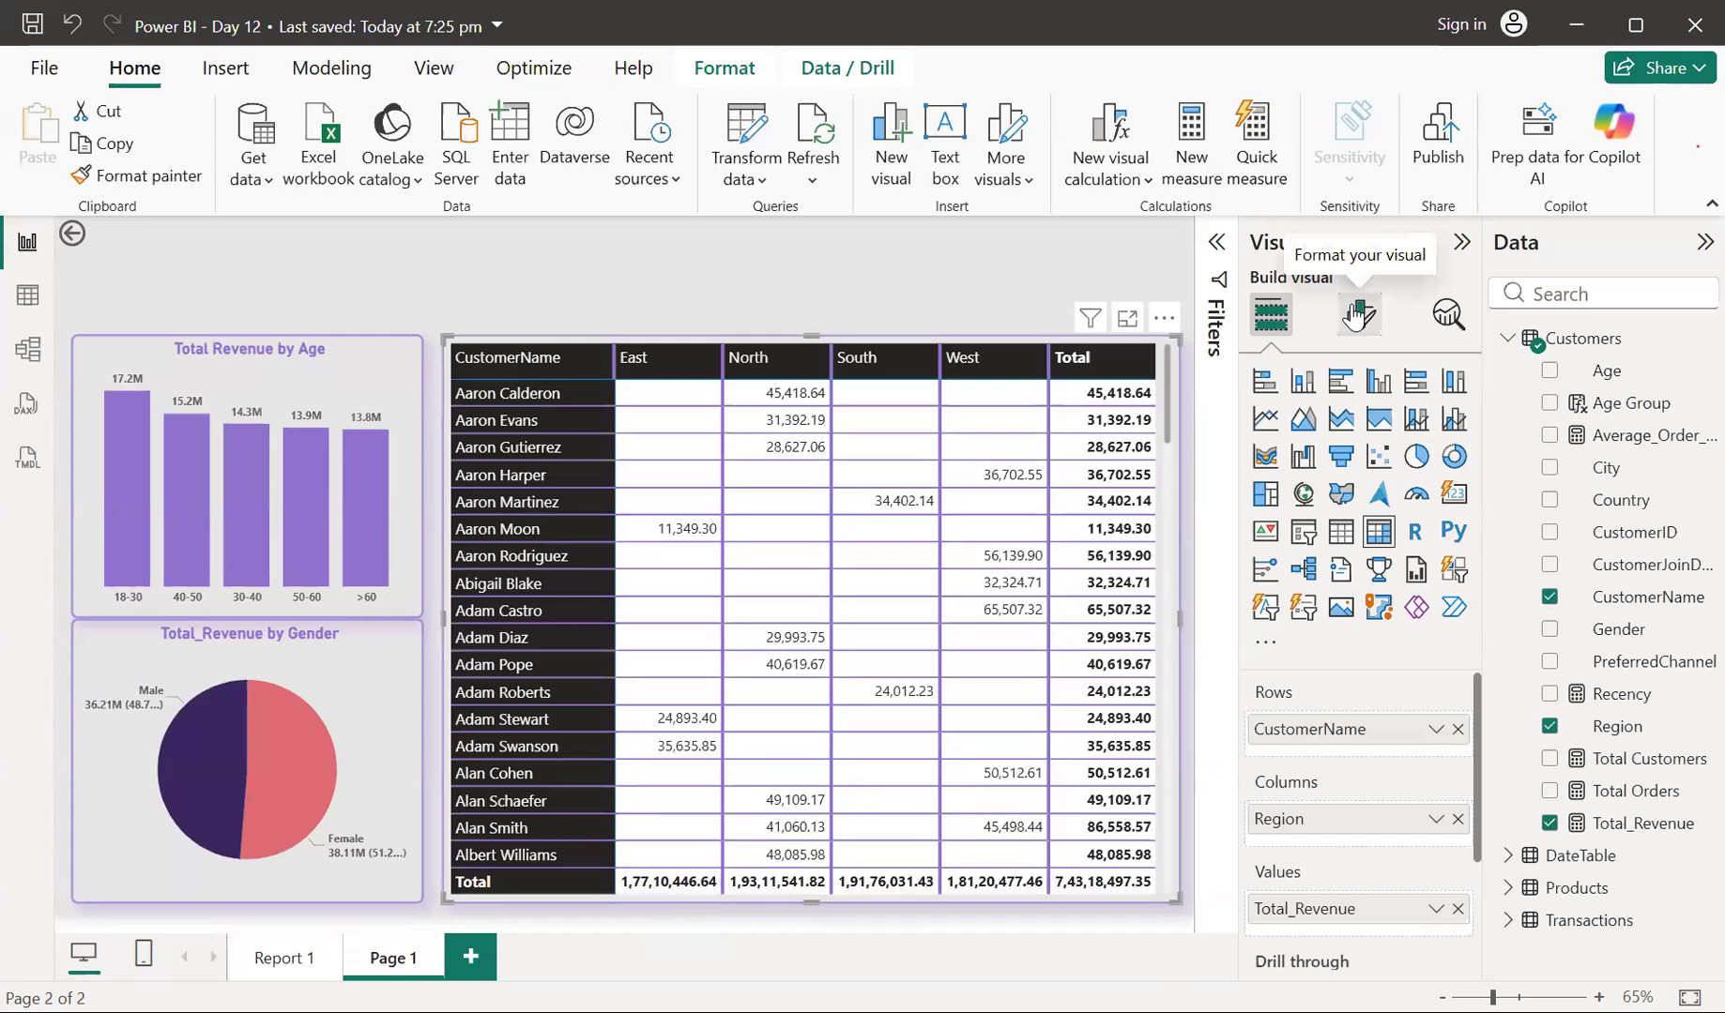
pyautogui.click(1216, 242)
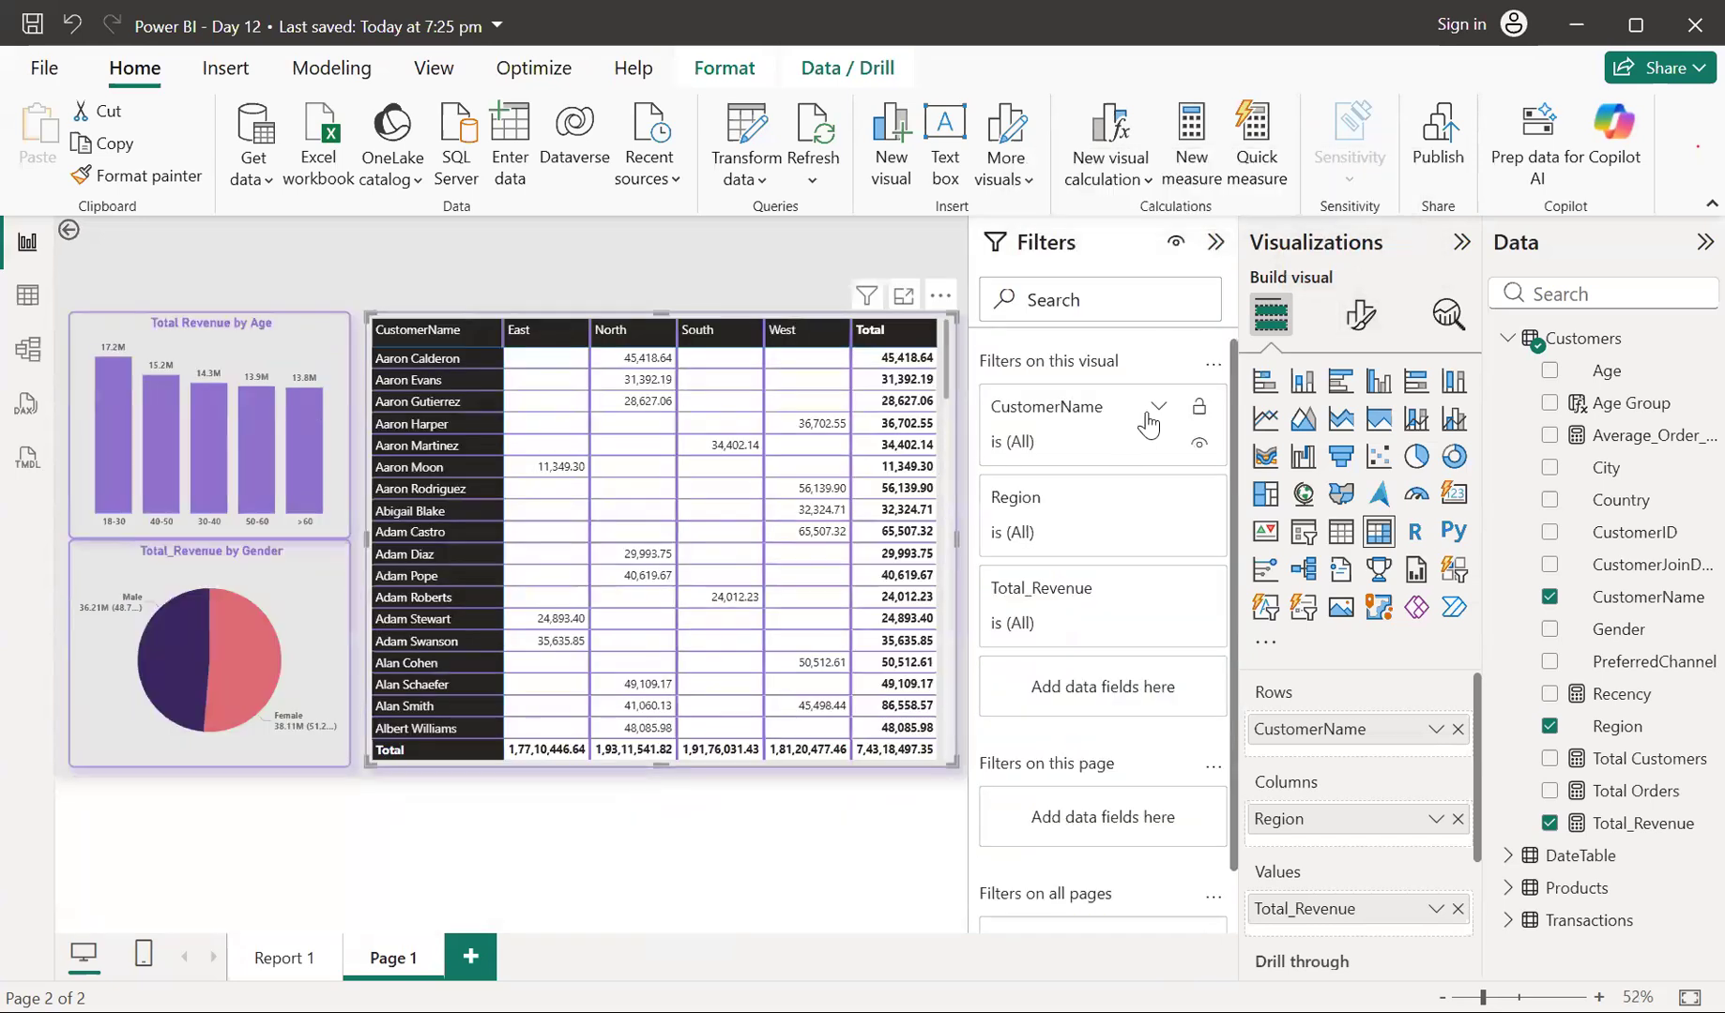
pyautogui.click(1154, 409)
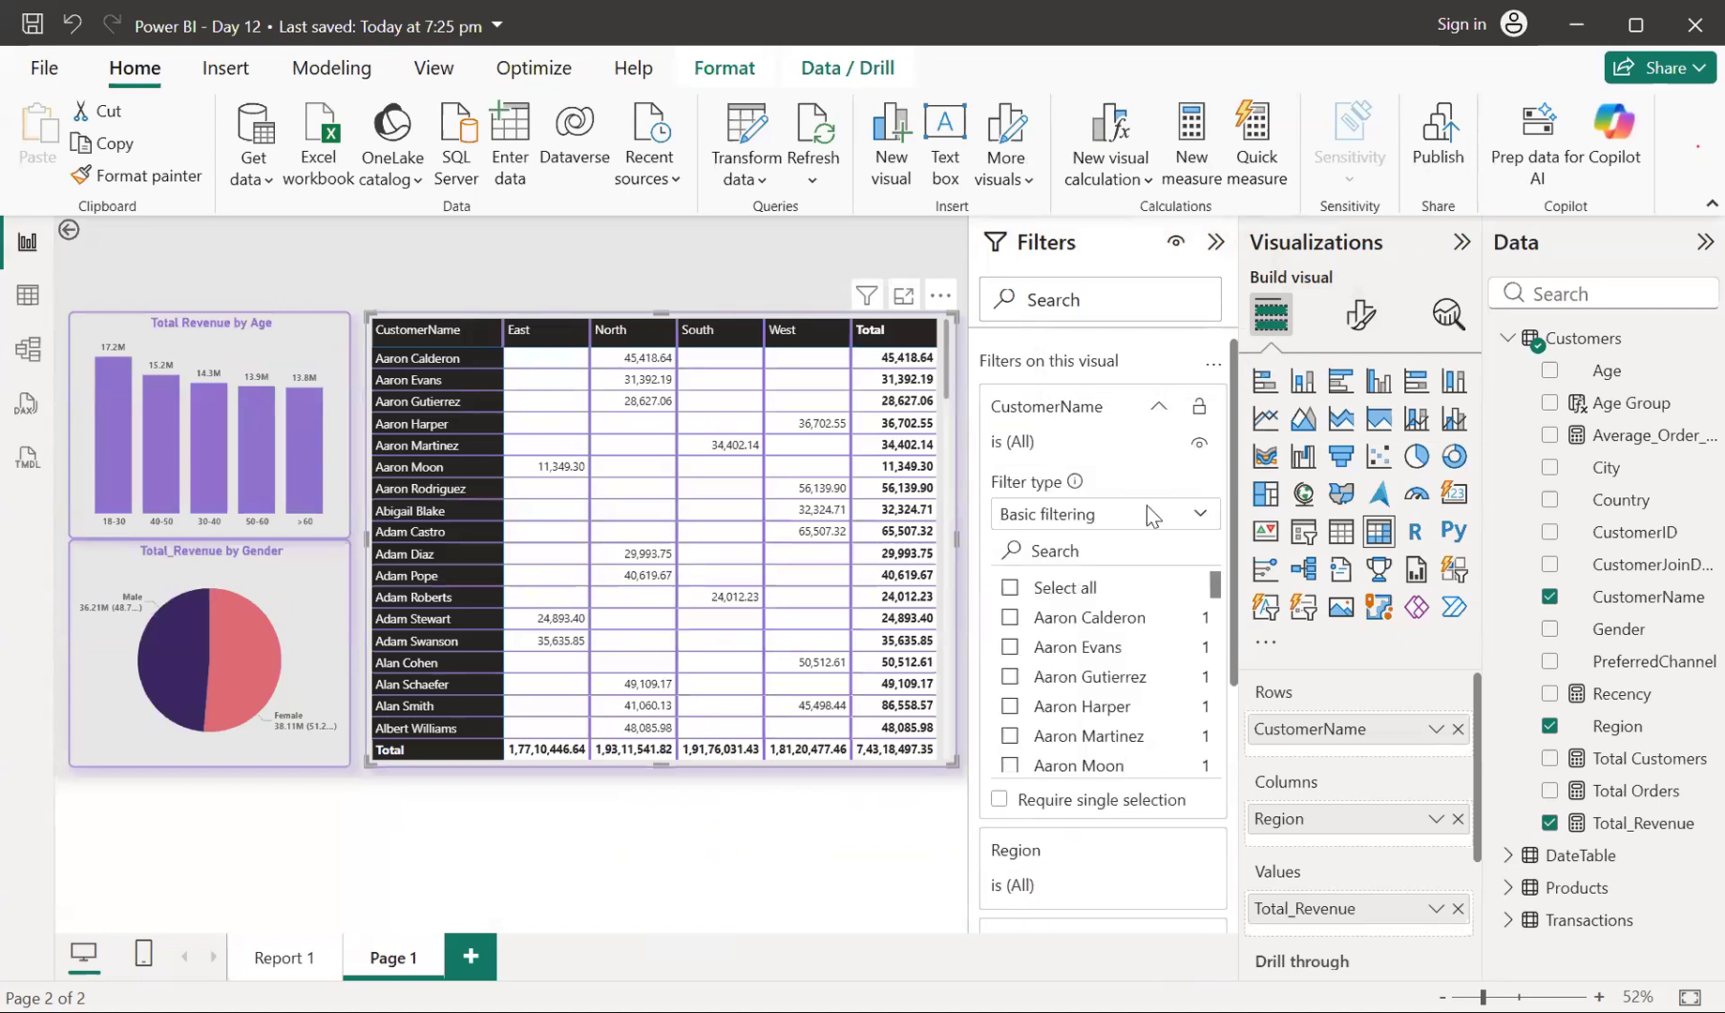
pyautogui.click(1145, 528)
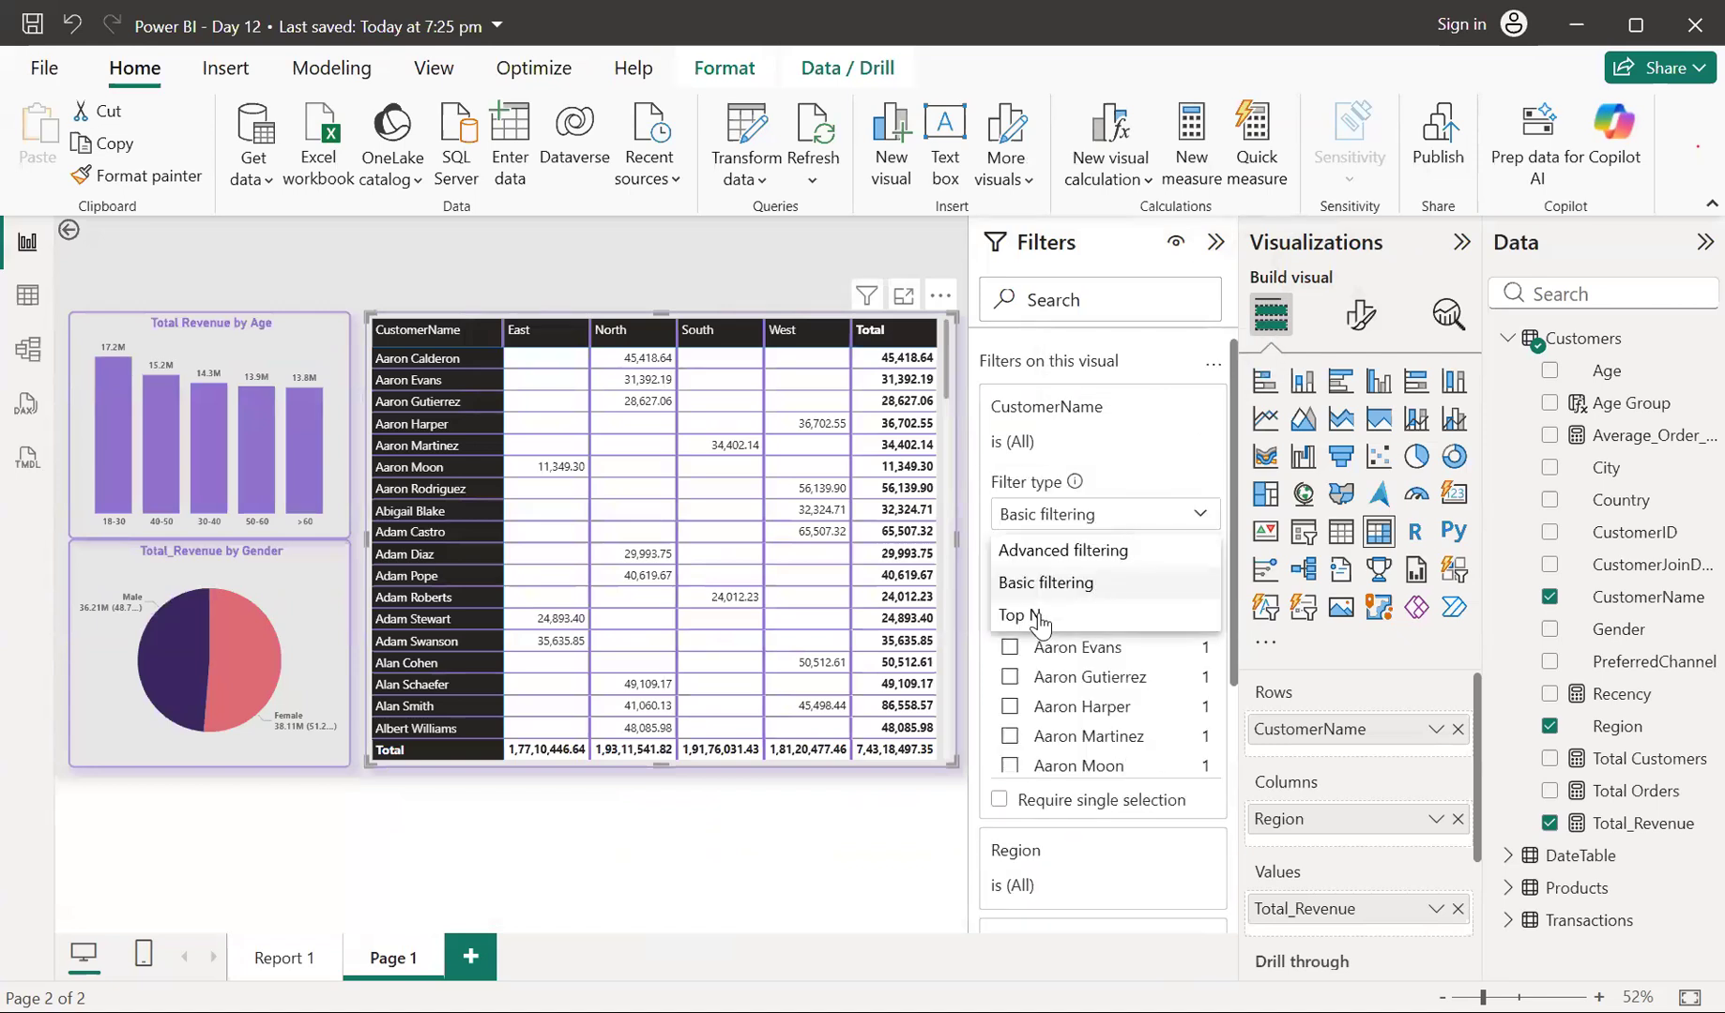
pyautogui.click(1039, 617)
pyautogui.click(1133, 589)
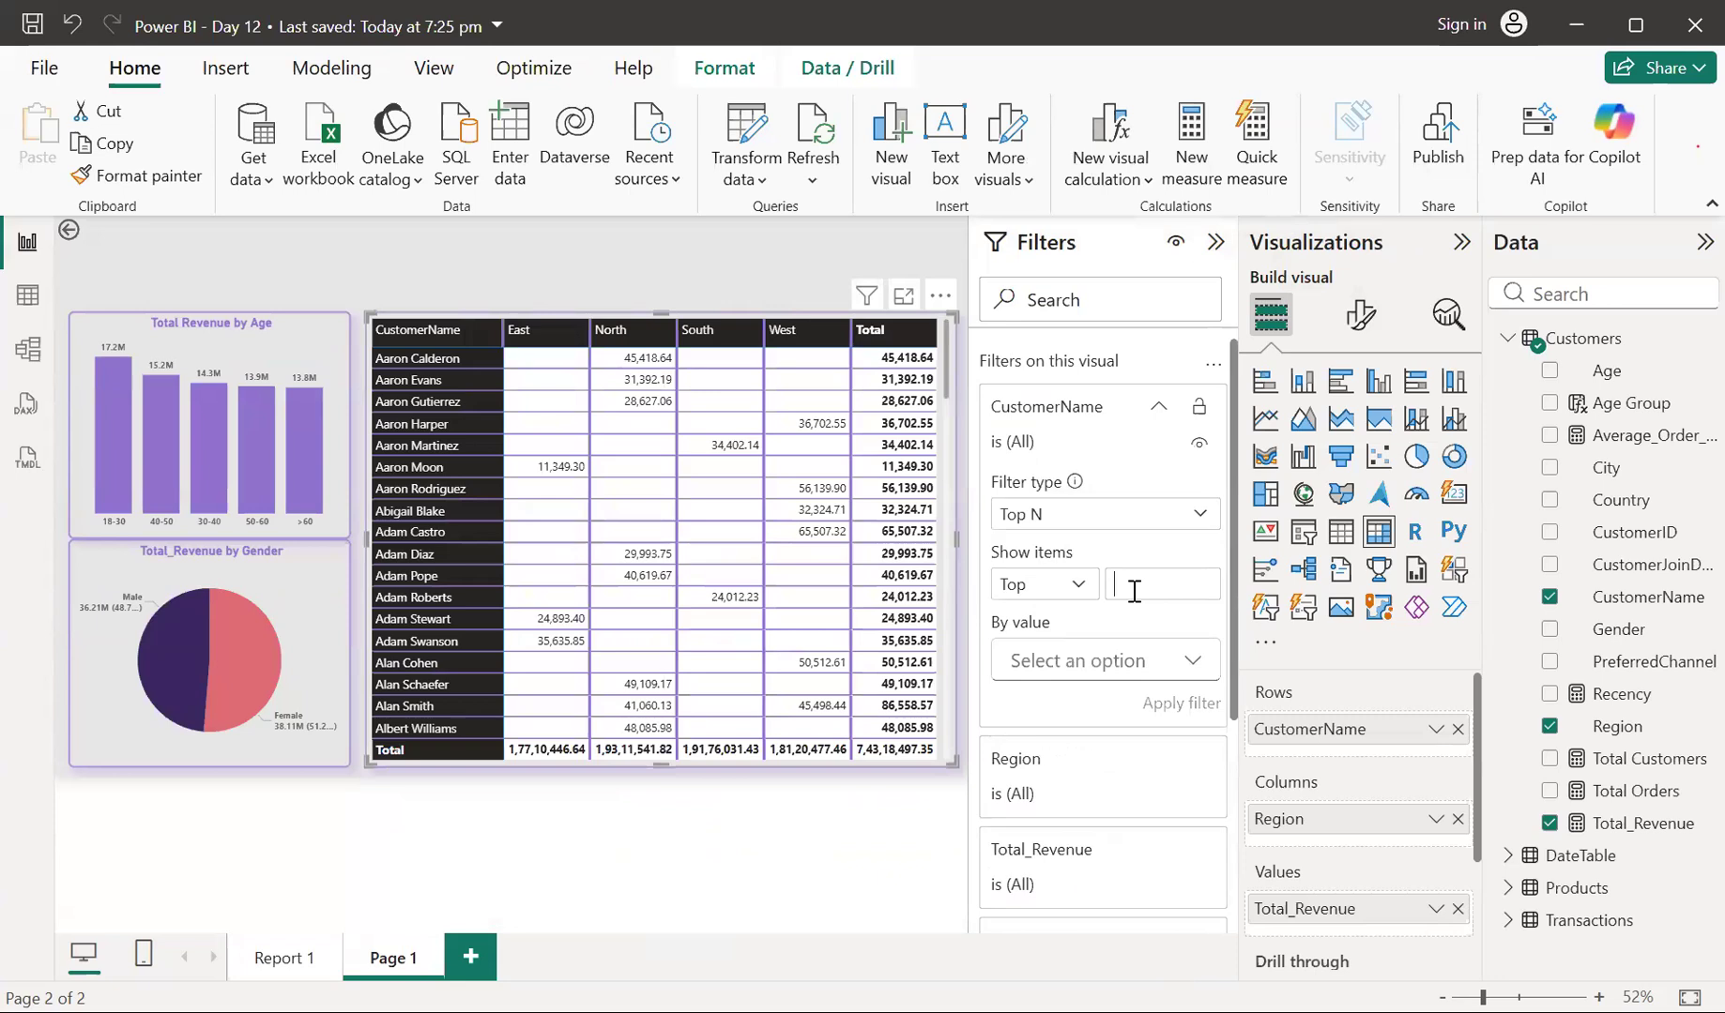
pyautogui.write('25')
pyautogui.moveTo(1613, 826); pyautogui.dragTo(1086, 665)
pyautogui.click(1183, 707)
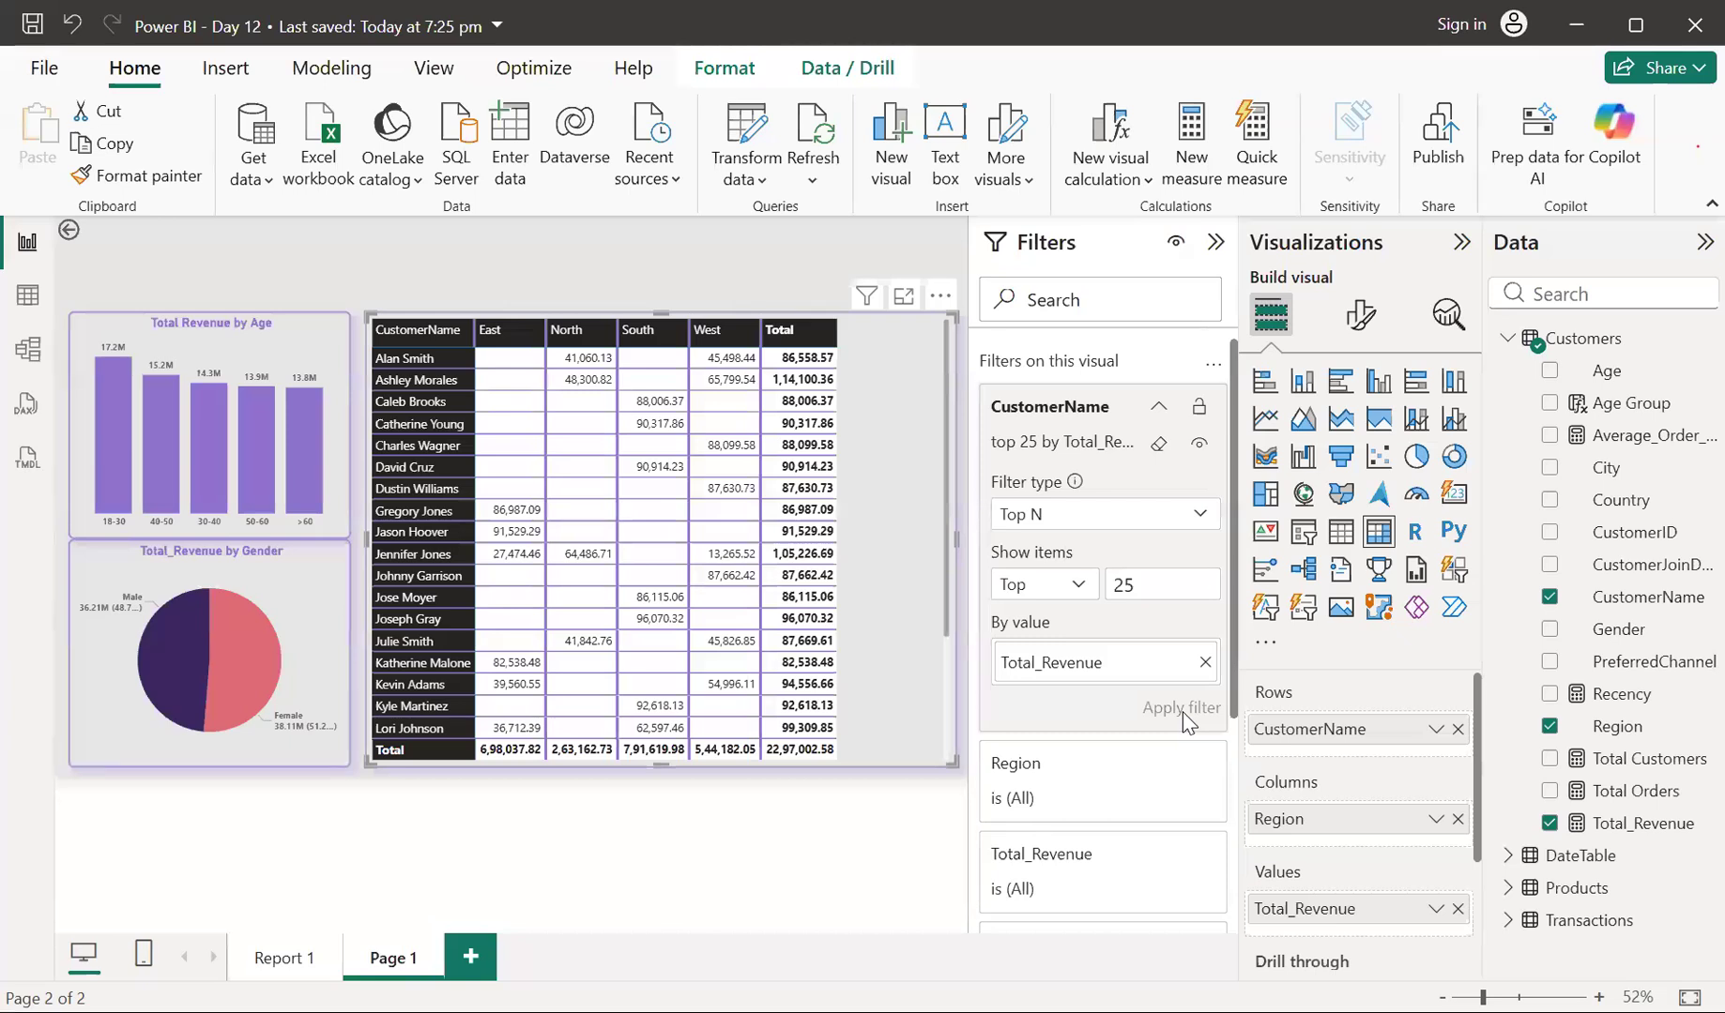
pyautogui.click(1216, 242)
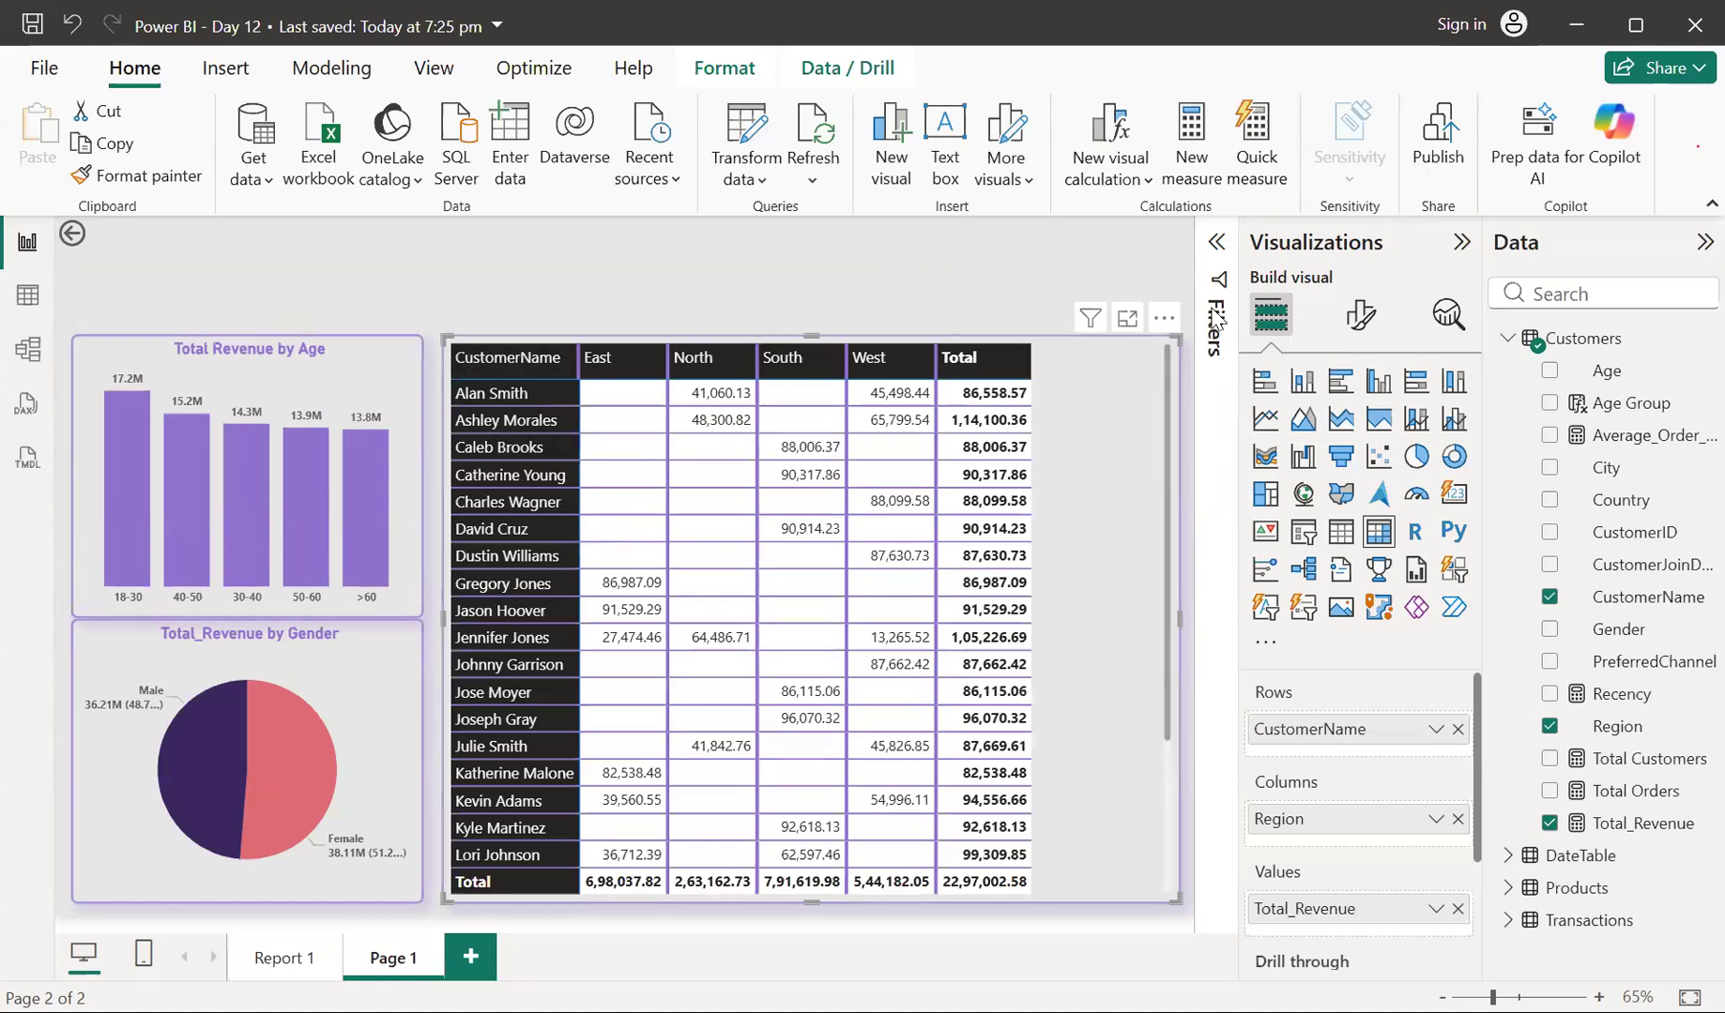
# Raise the matrix's Top N filter on CustomerName to the top 30 by Total_Revenue
pyautogui.click(1217, 263)
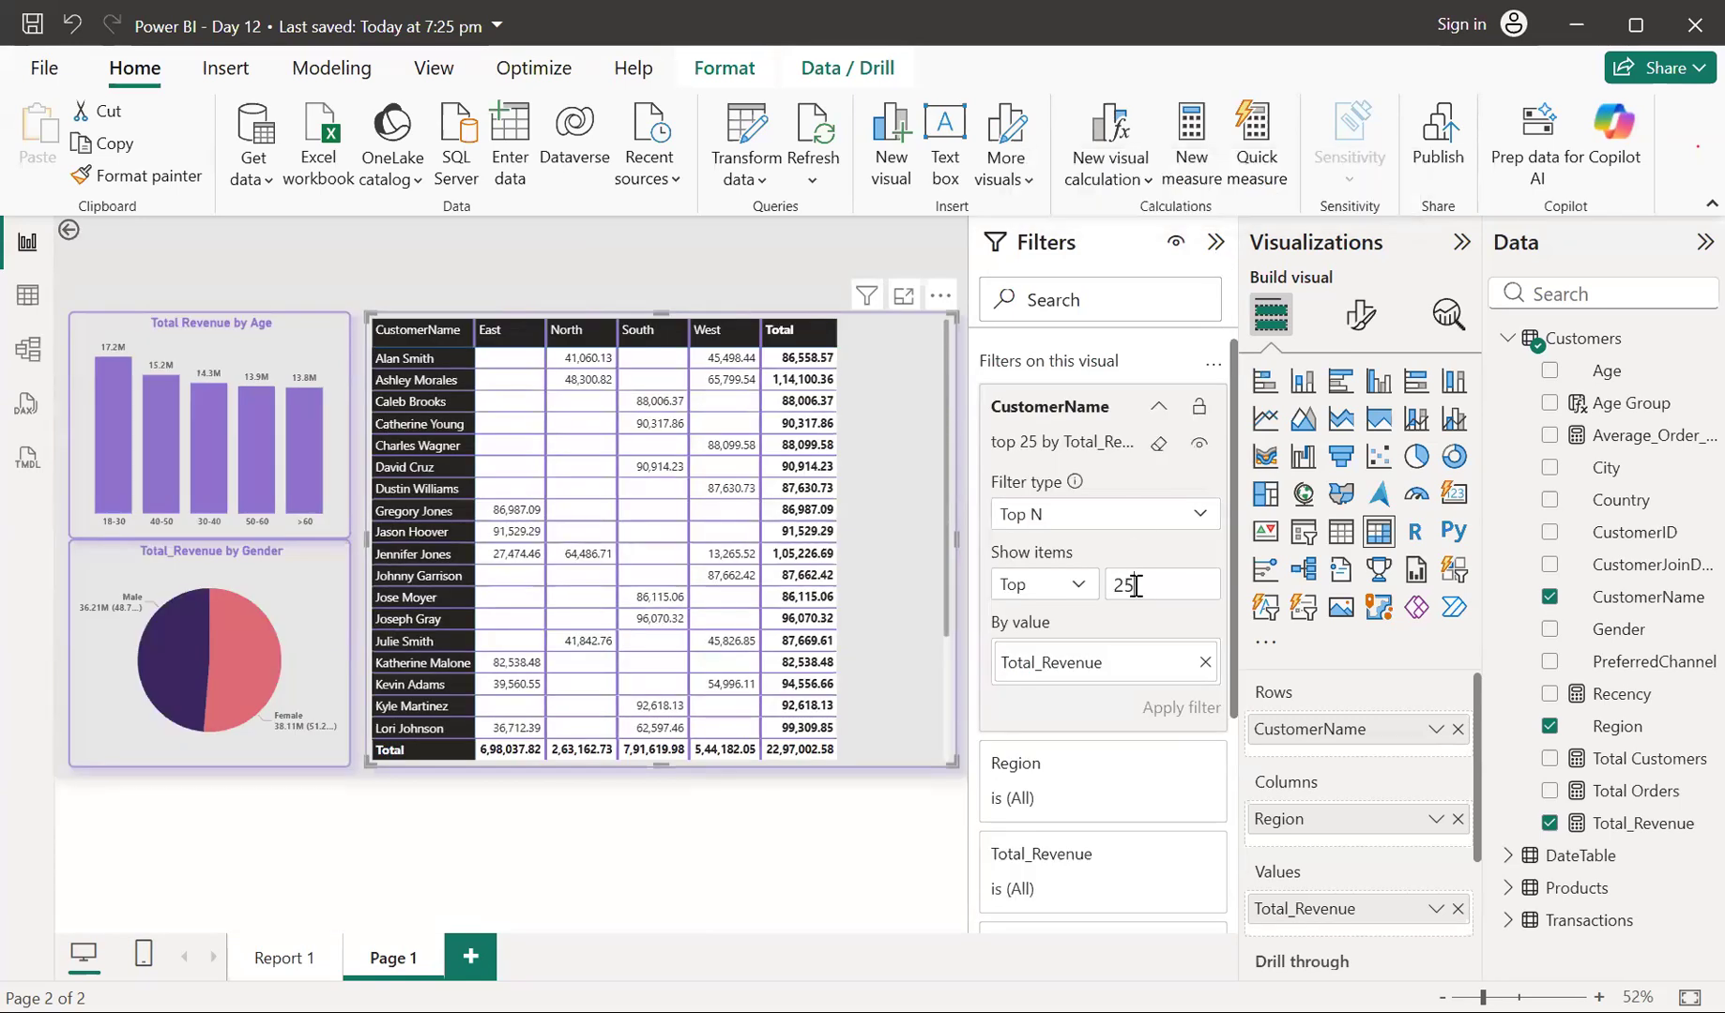
pyautogui.press('BackSpace')
pyautogui.press('BackSpace')
pyautogui.write('30')
pyautogui.press('Return')
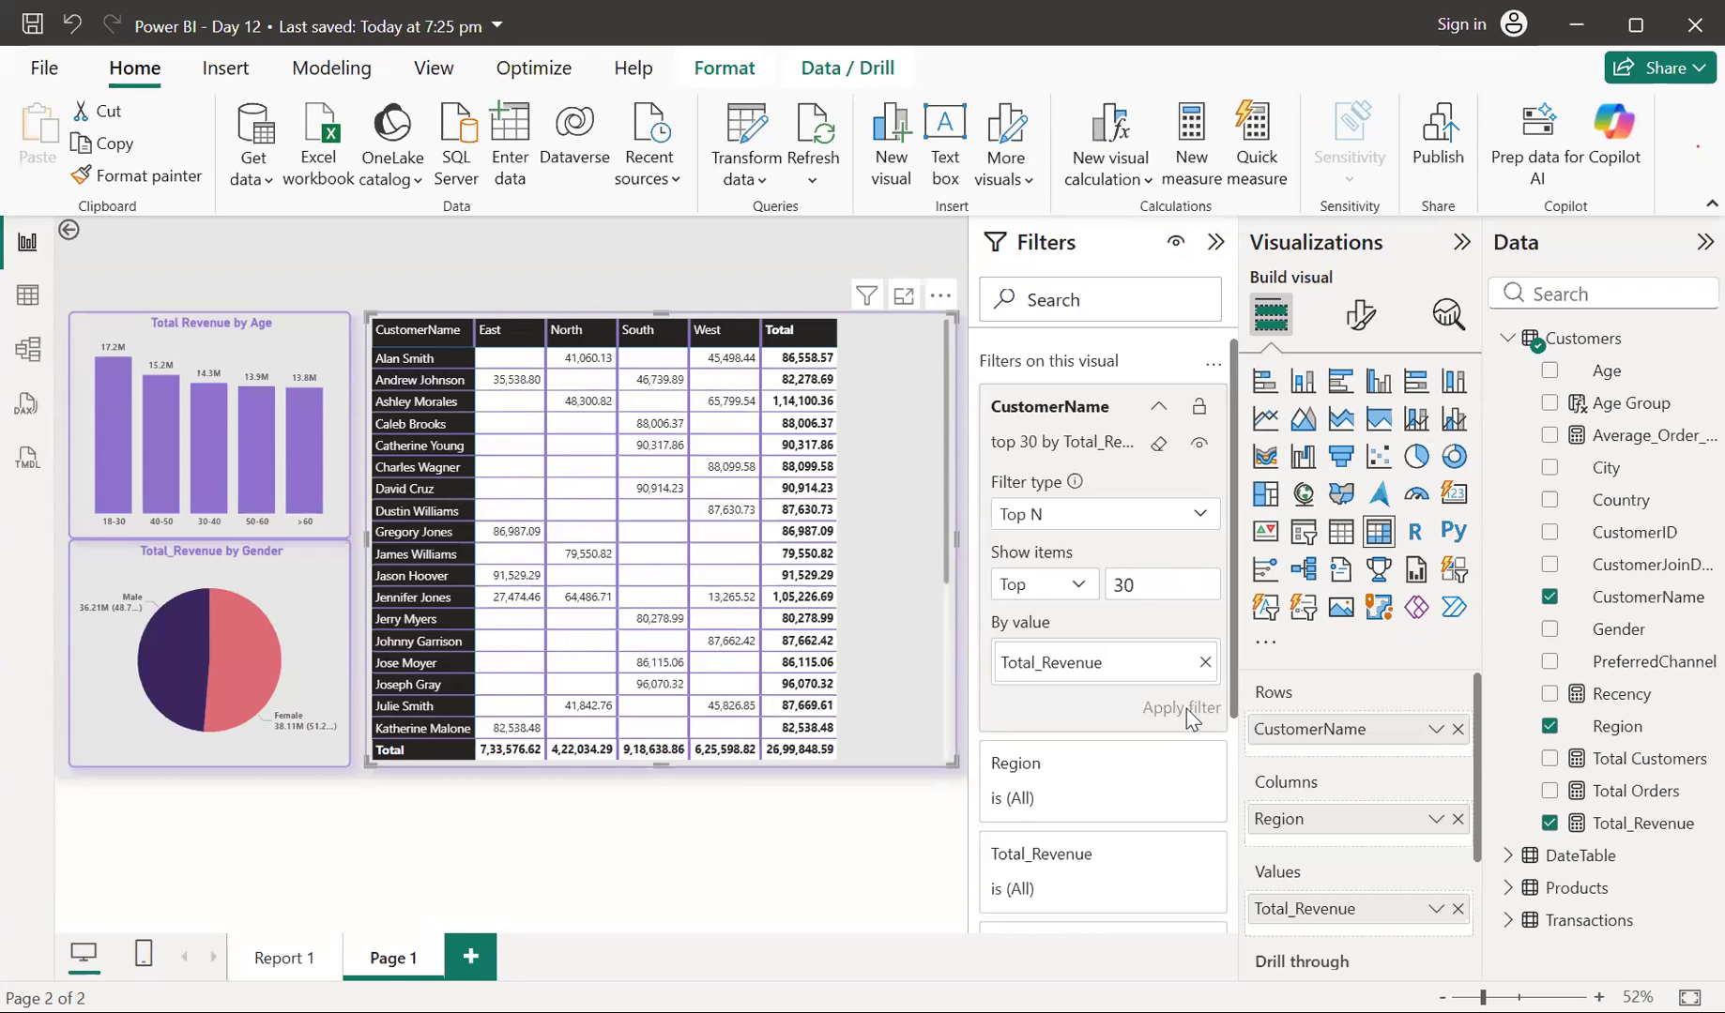
pyautogui.click(1215, 247)
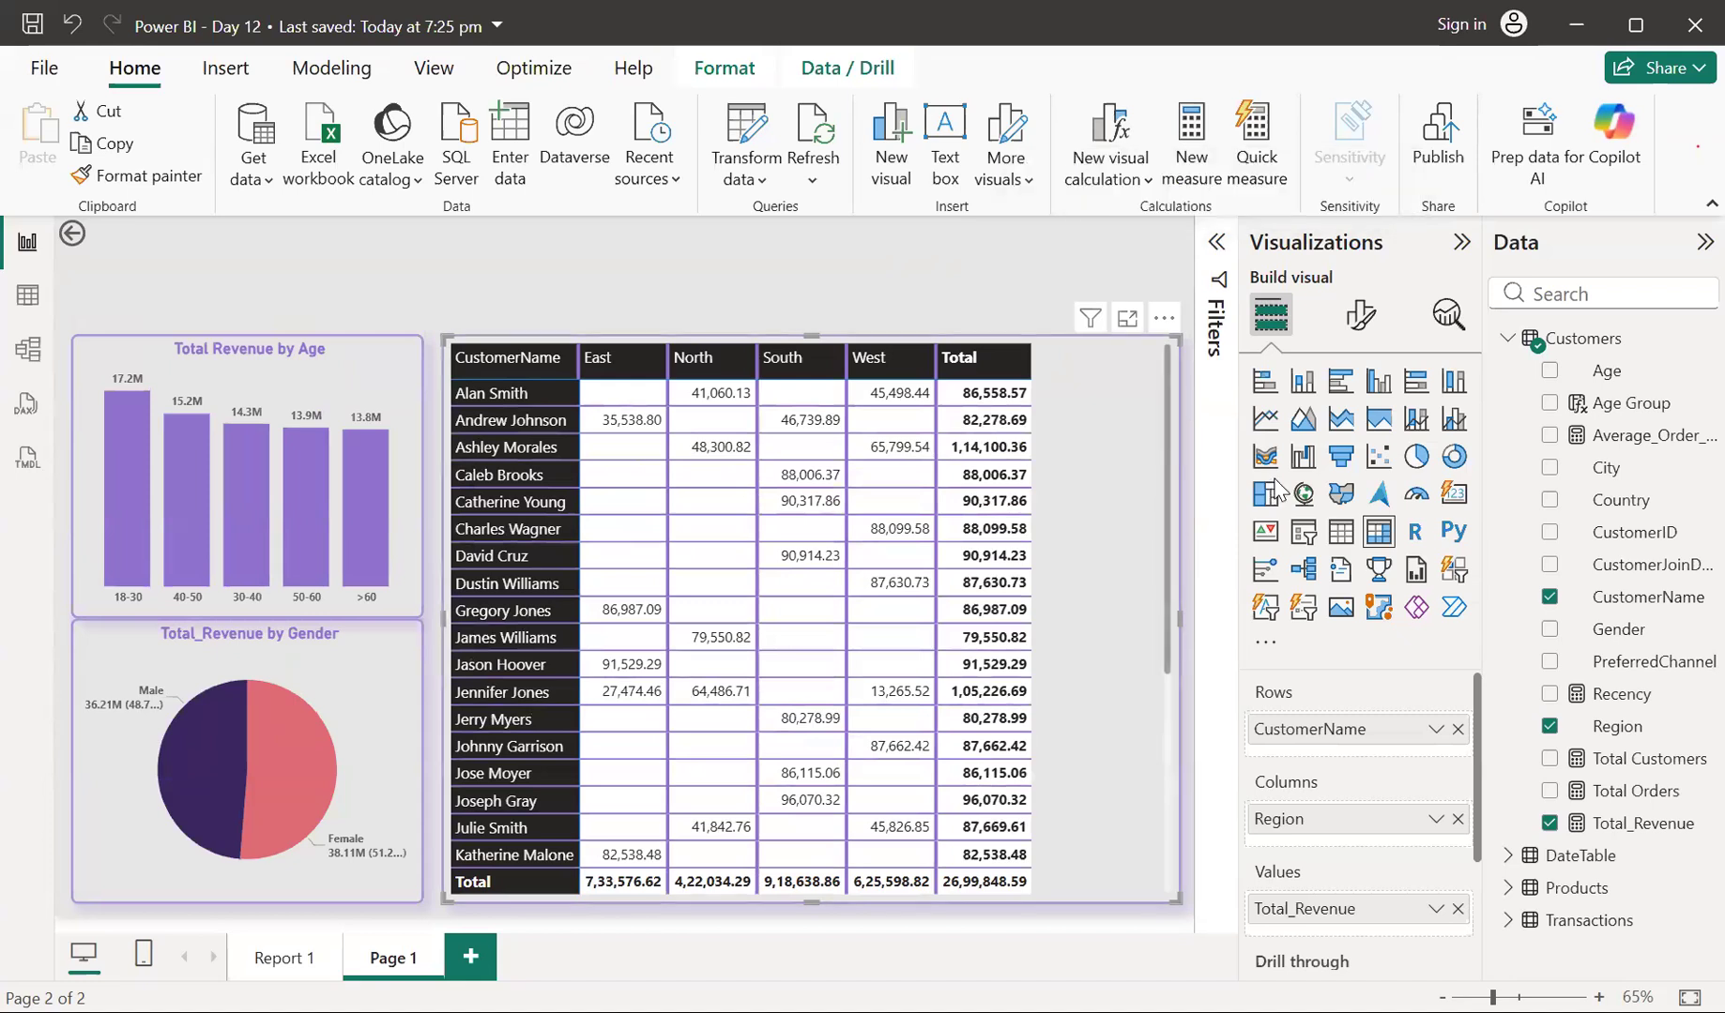
# Set the auto-size behavior of the matrix's column widths to Grow to fit
pyautogui.click(1351, 310)
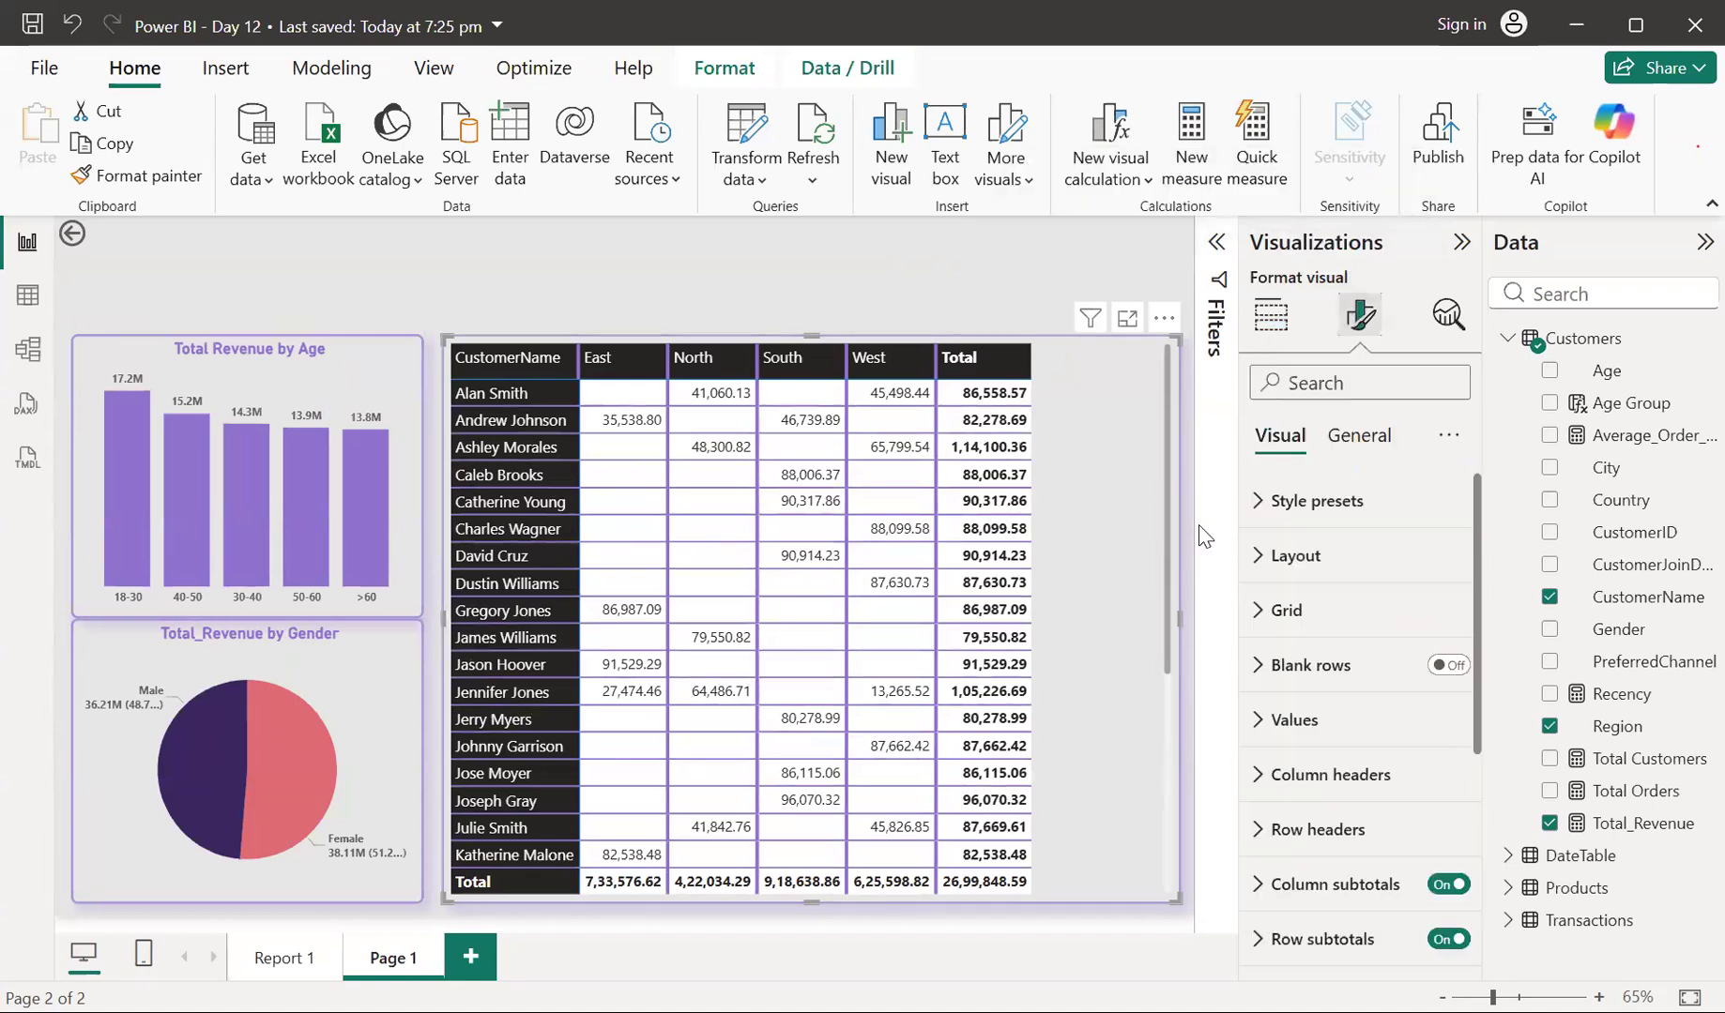
pyautogui.click(1265, 627)
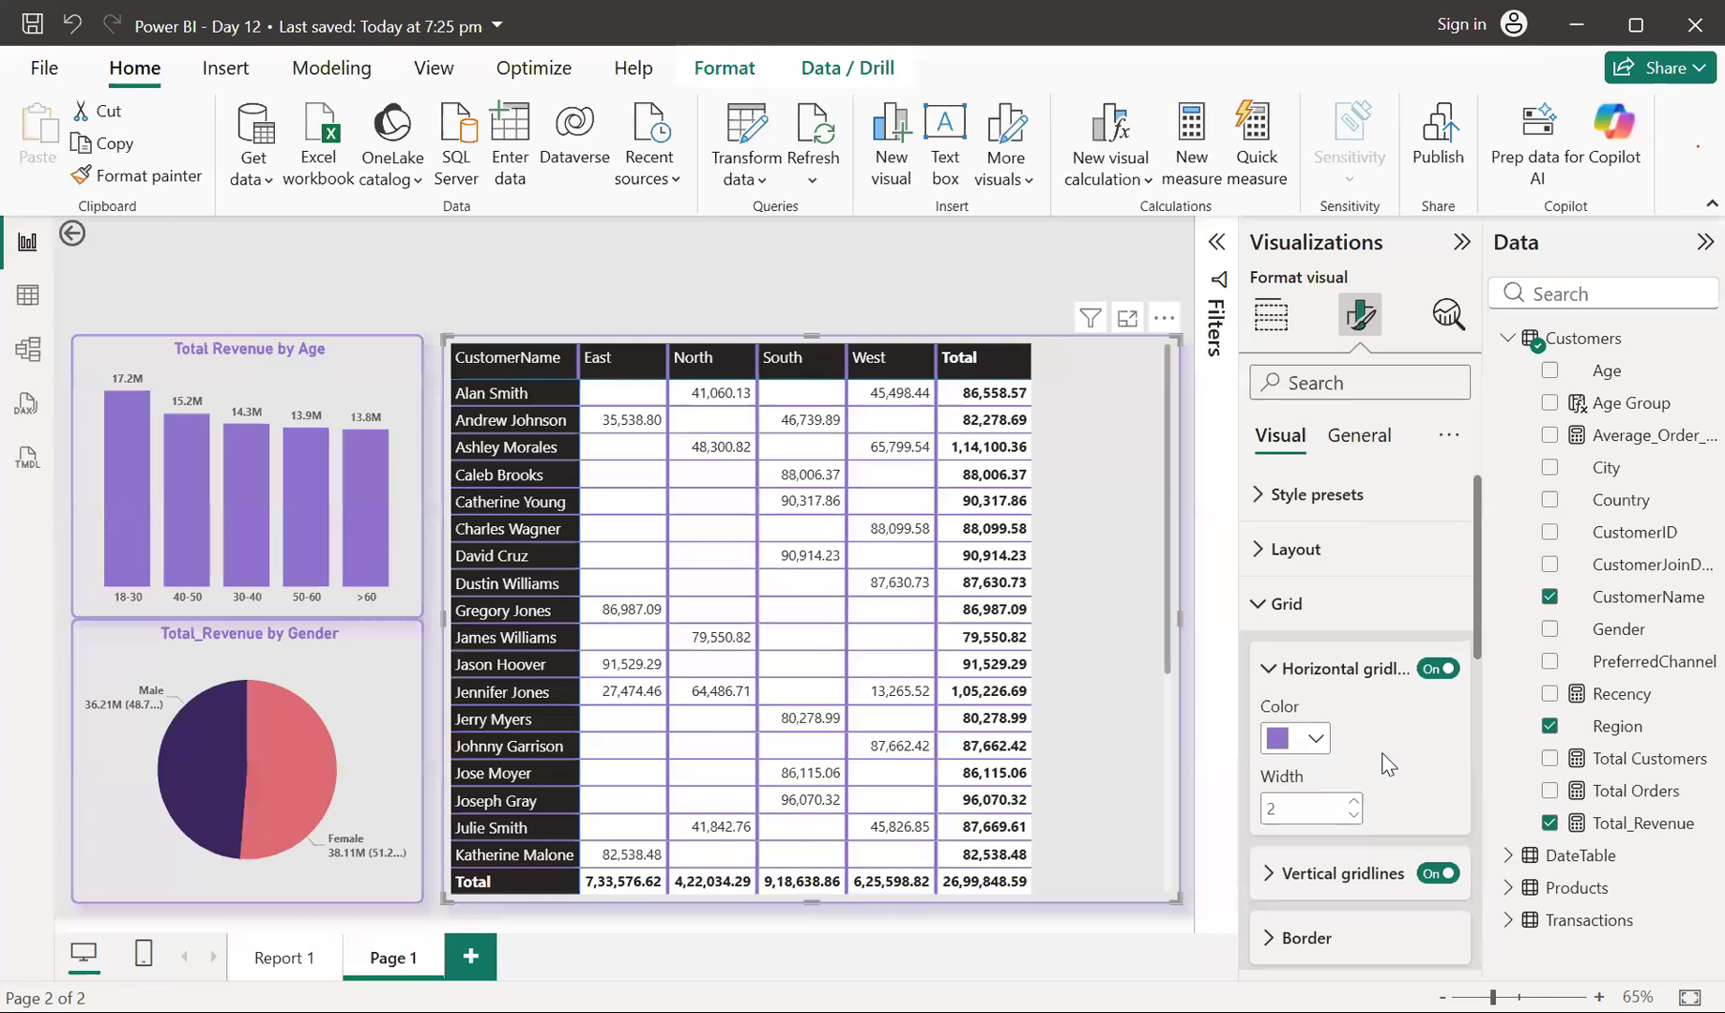
pyautogui.scroll(-1, 1387, 765)
pyautogui.scroll(-2, 1388, 765)
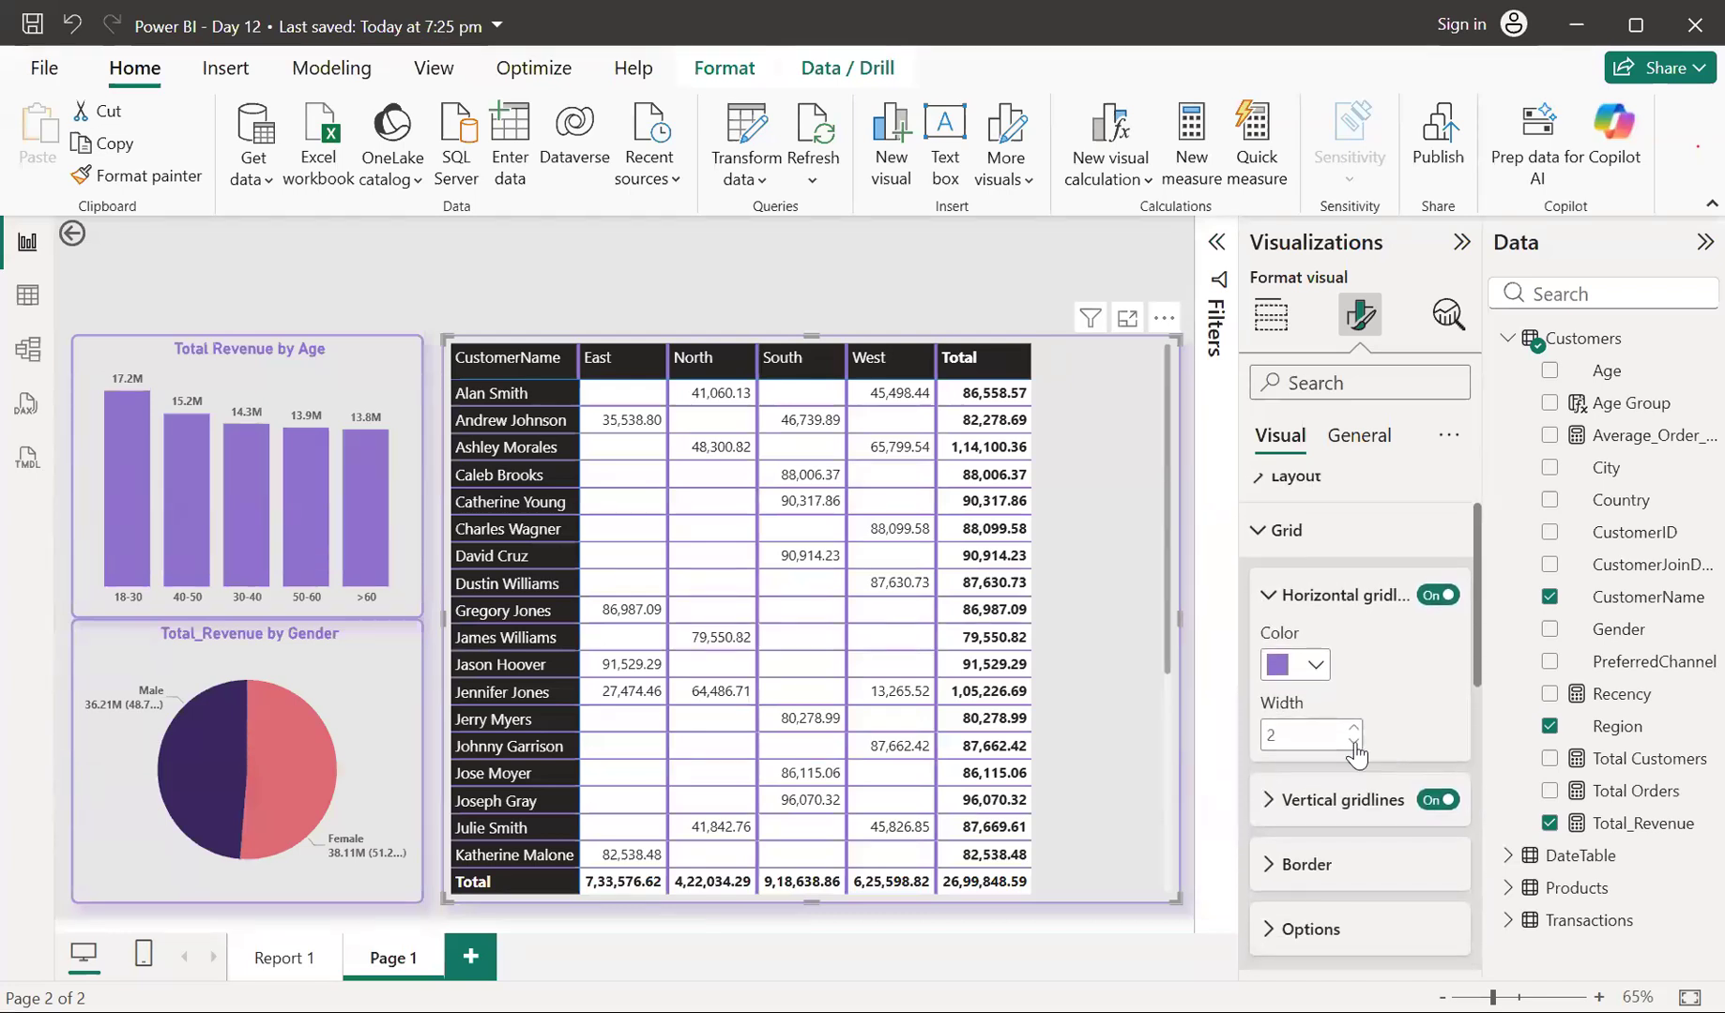
pyautogui.scroll(3, 1327, 723)
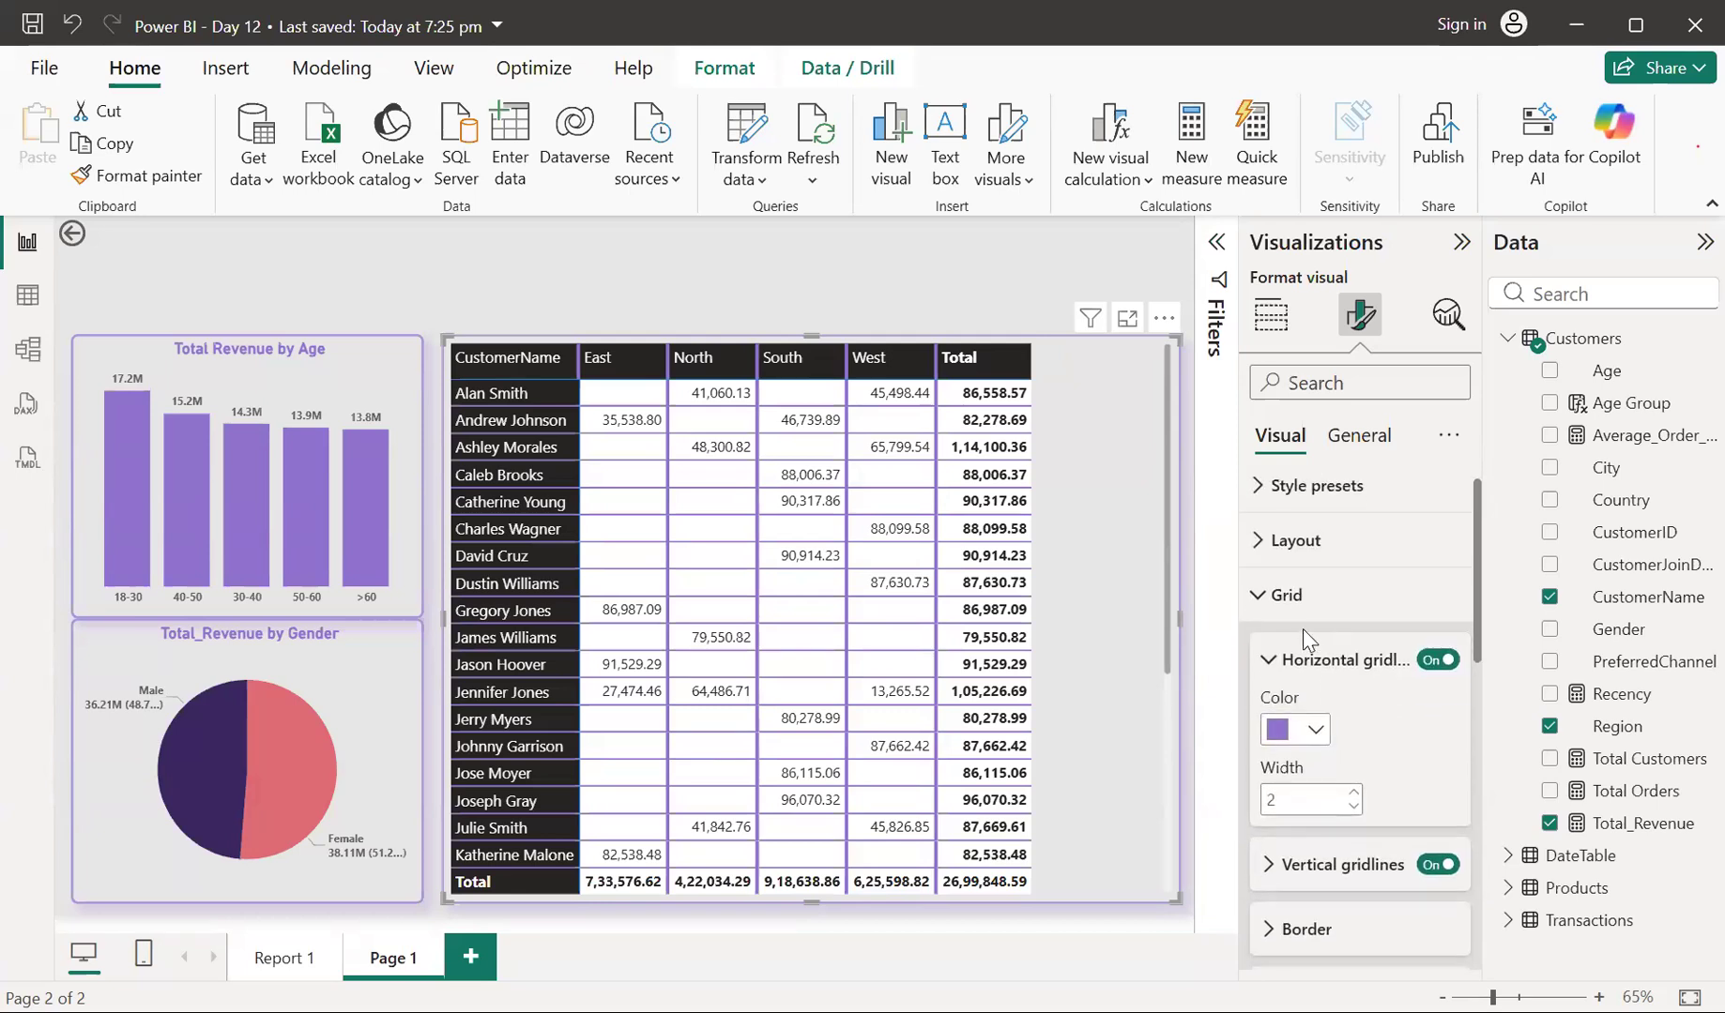
pyautogui.click(1264, 552)
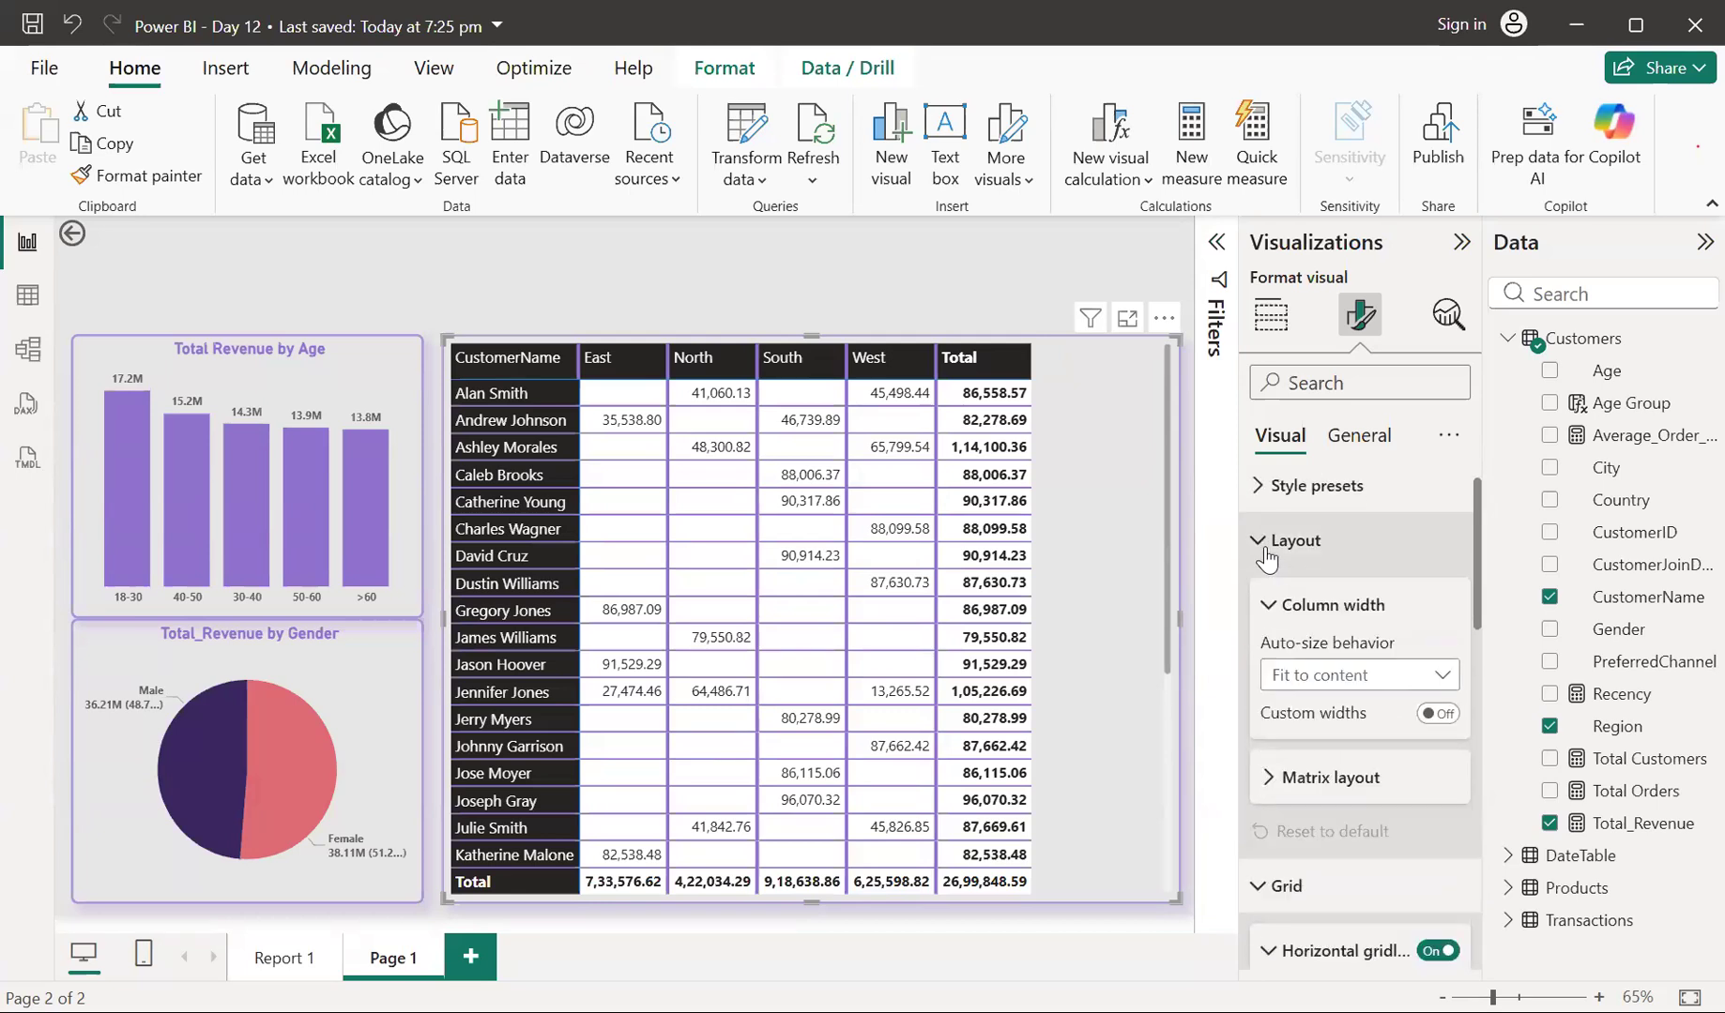
pyautogui.click(1367, 688)
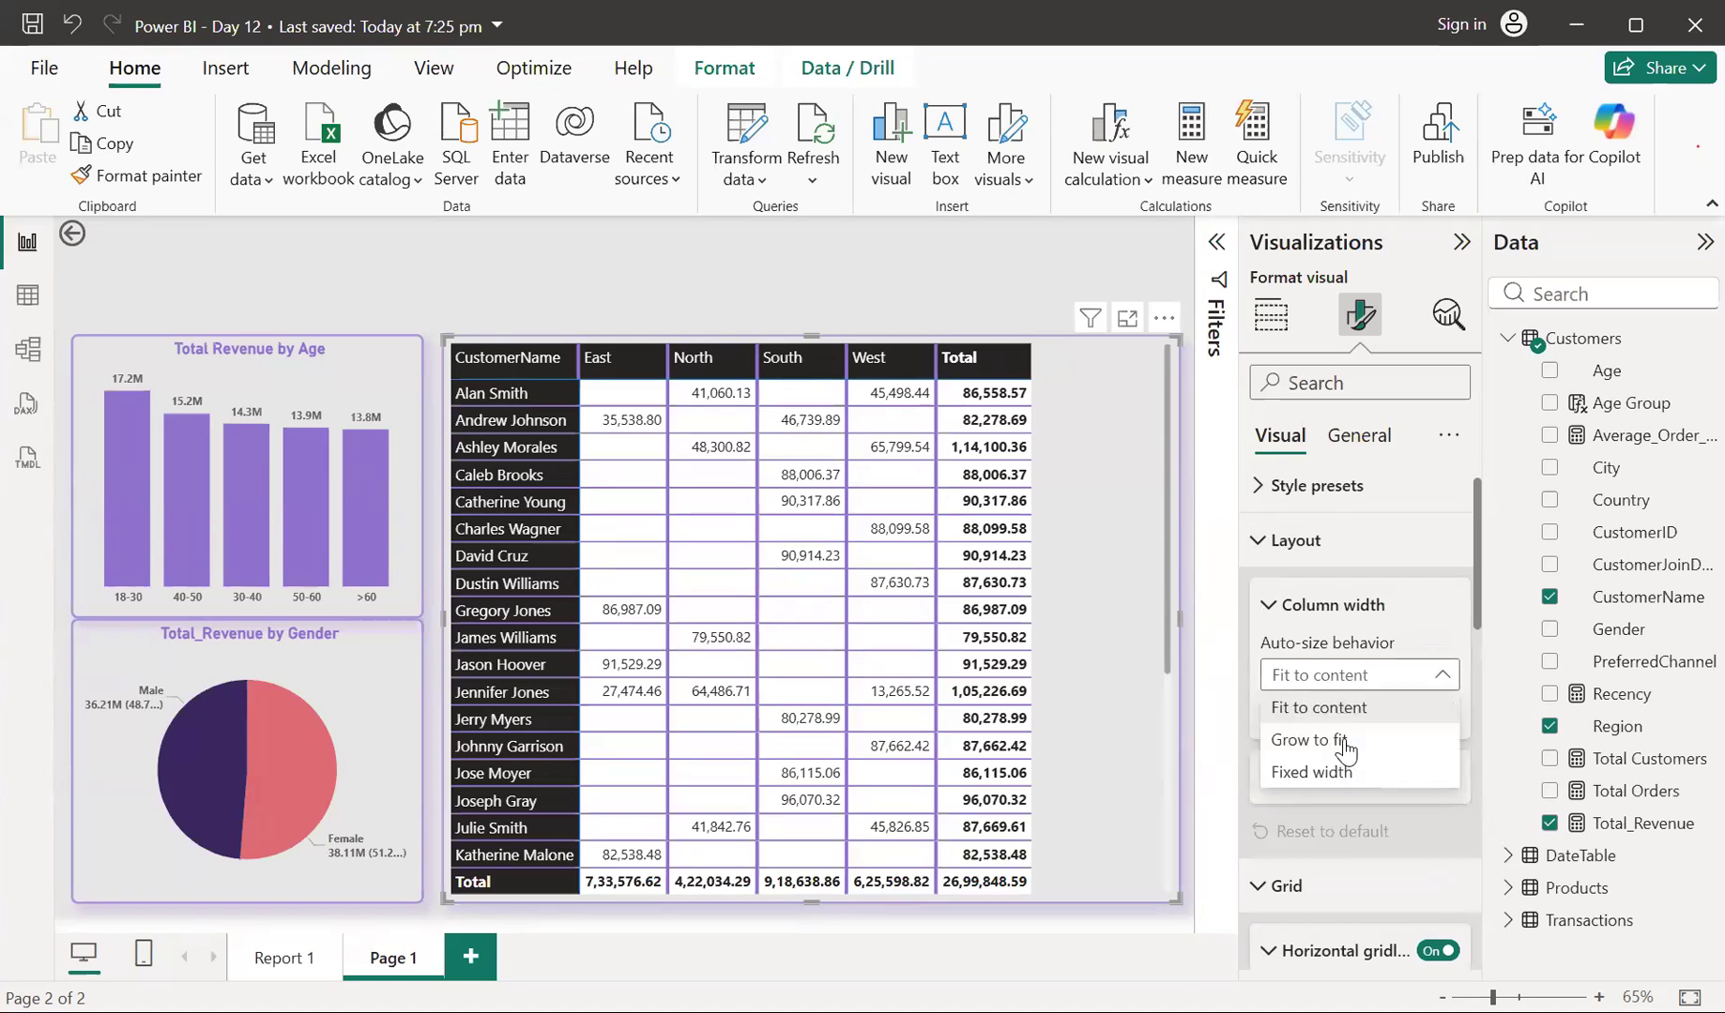
pyautogui.click(1344, 746)
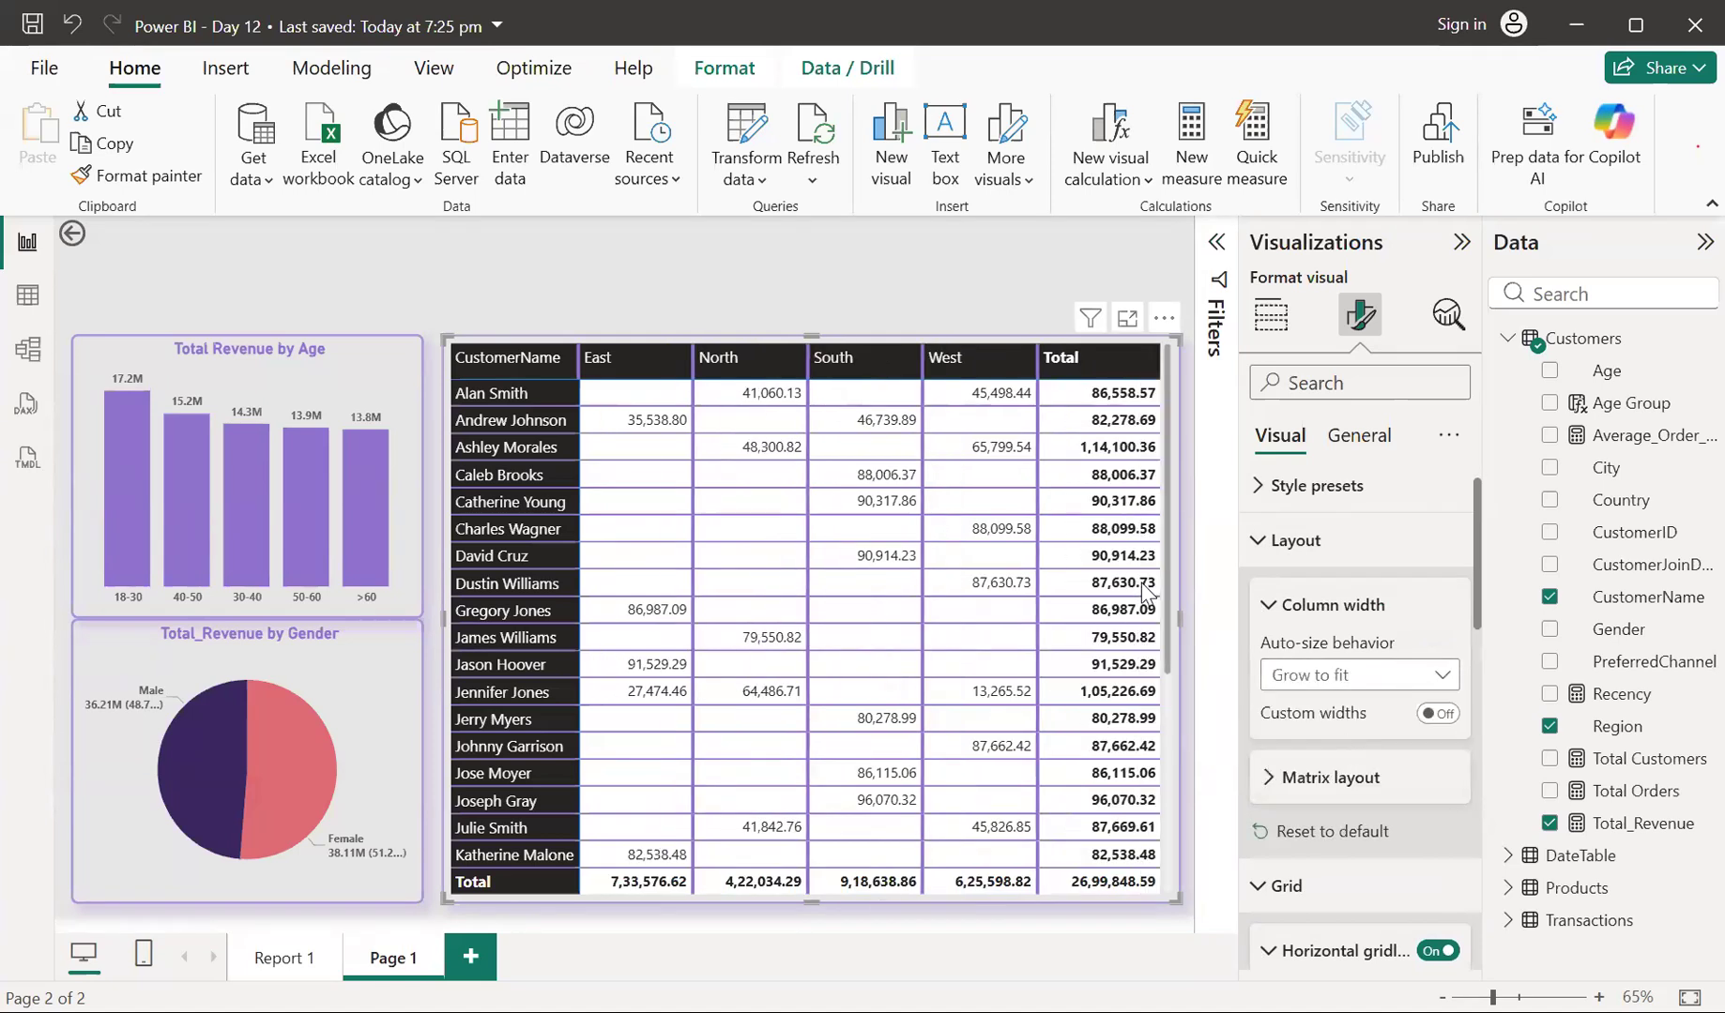
pyautogui.click(803, 283)
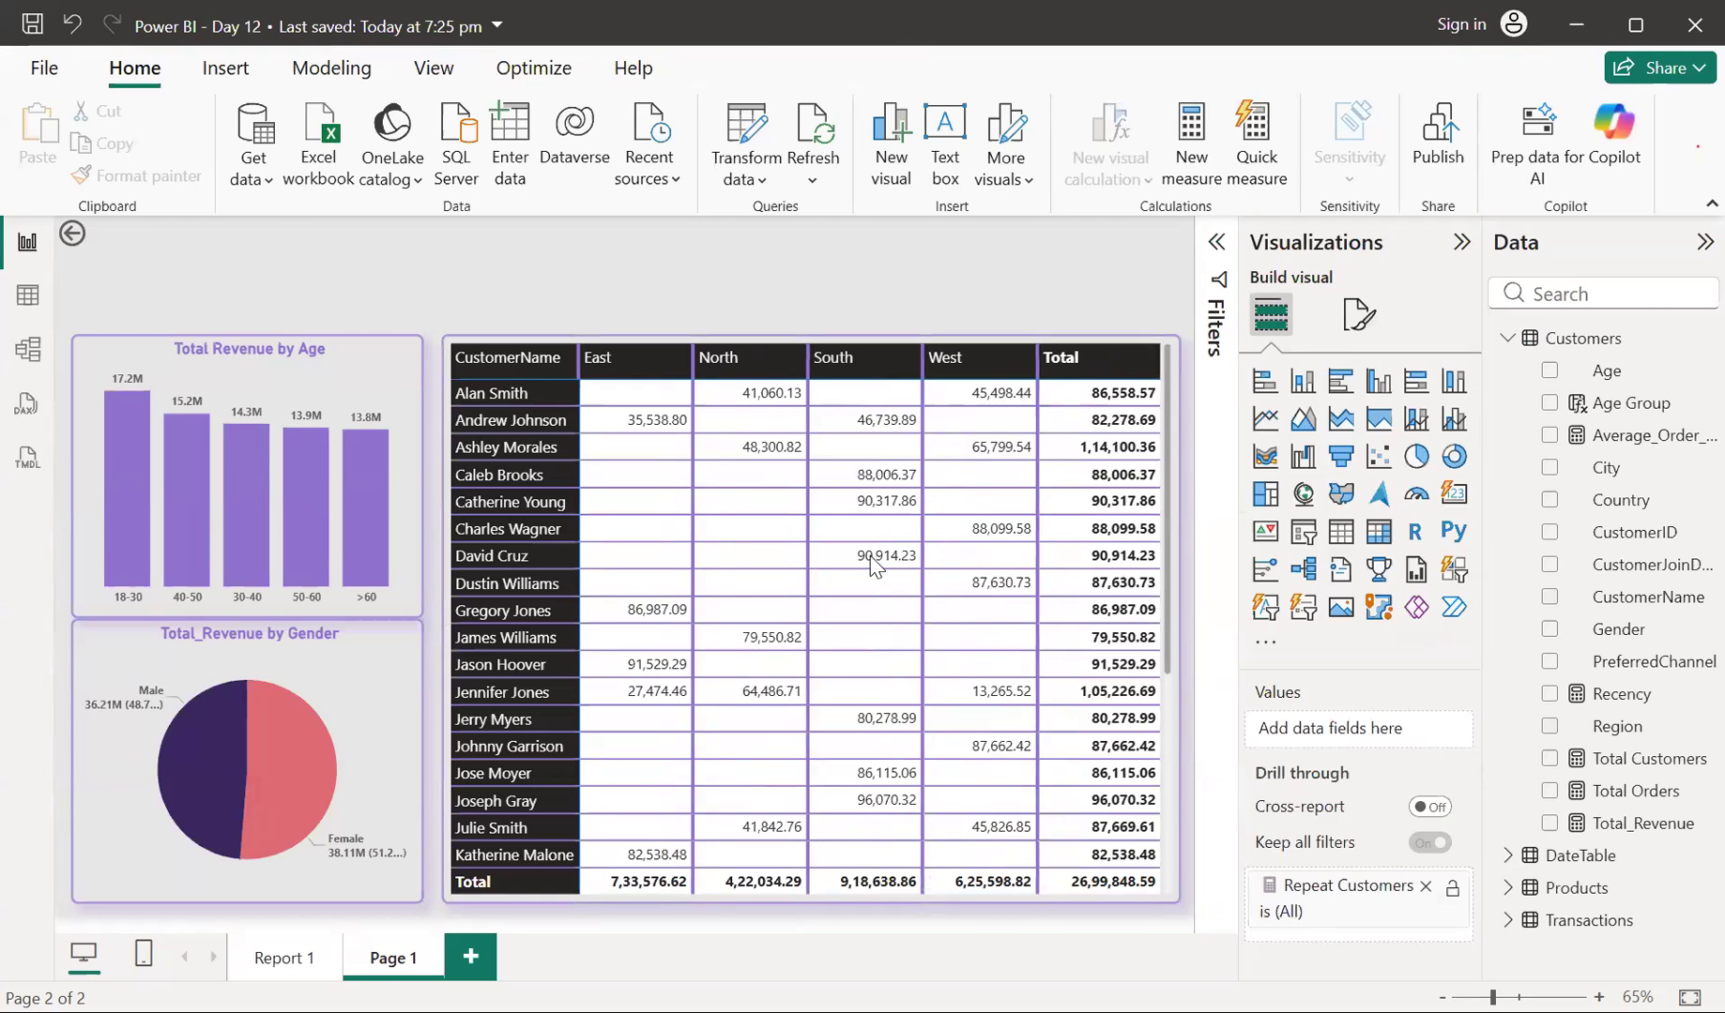
# Look through the matrix rows and save the report file
pyautogui.scroll(-5, 889, 596)
pyautogui.scroll(5, 889, 595)
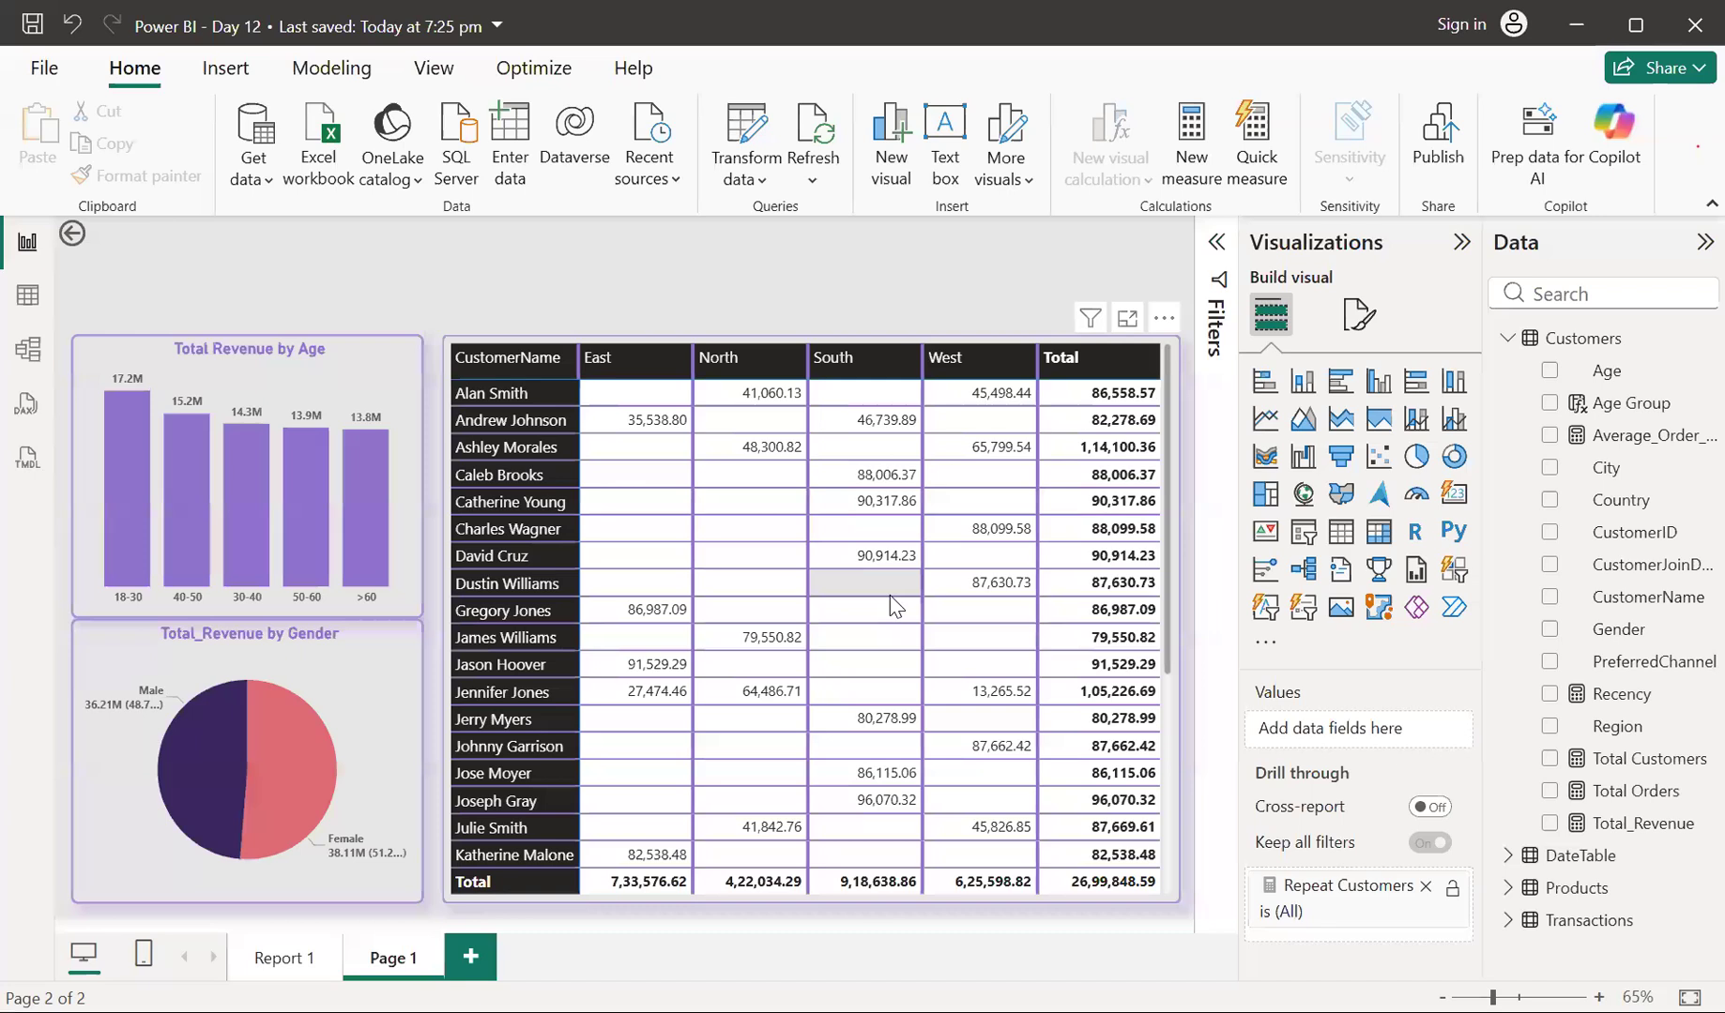
pyautogui.click(41, 71)
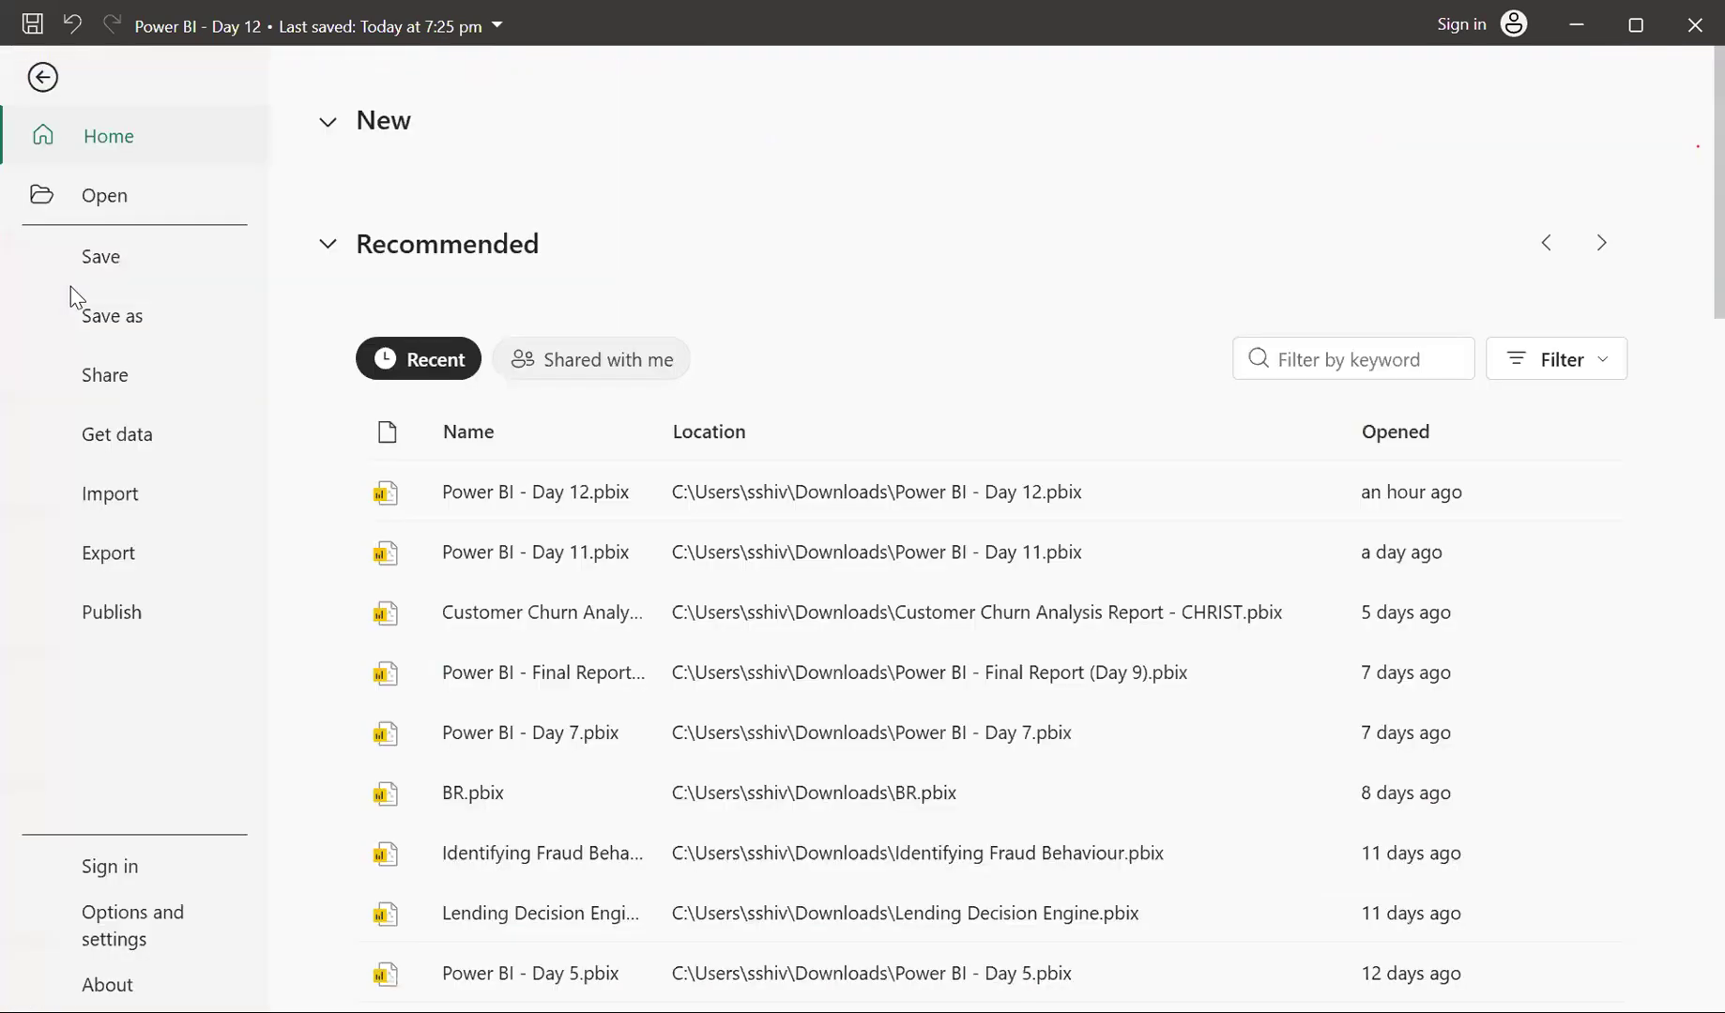
pyautogui.press('Escape')
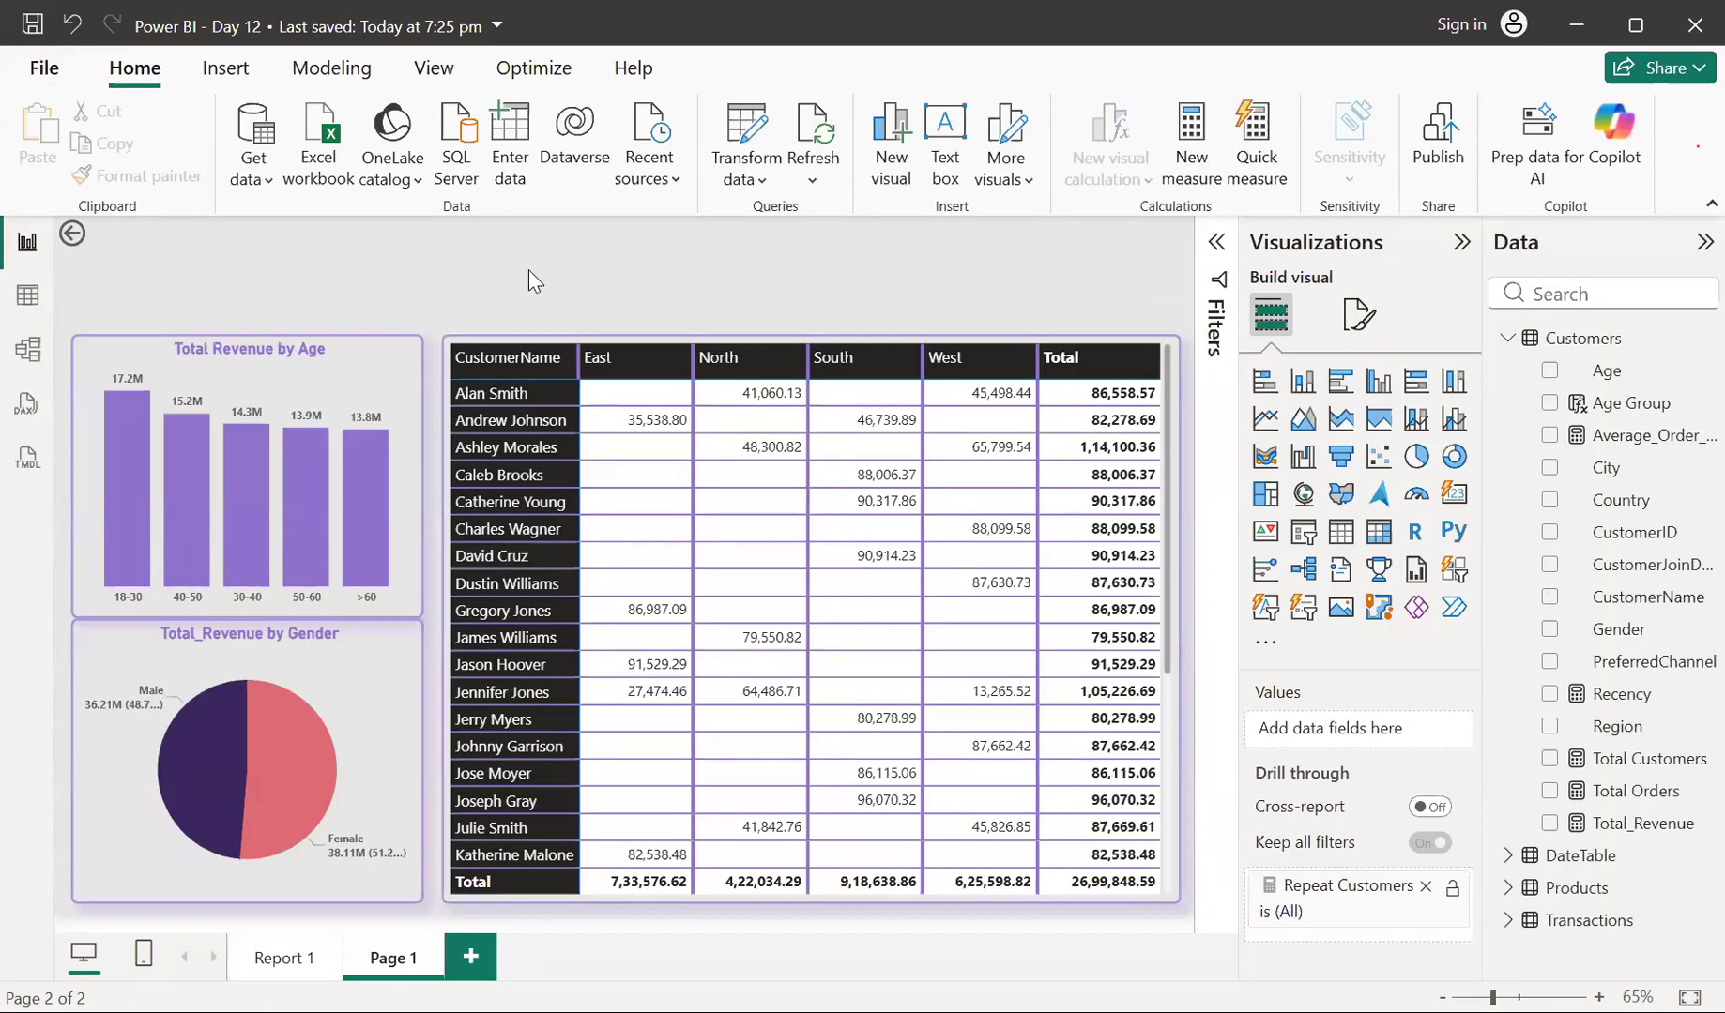
pyautogui.hotkey('ctrl', 's')
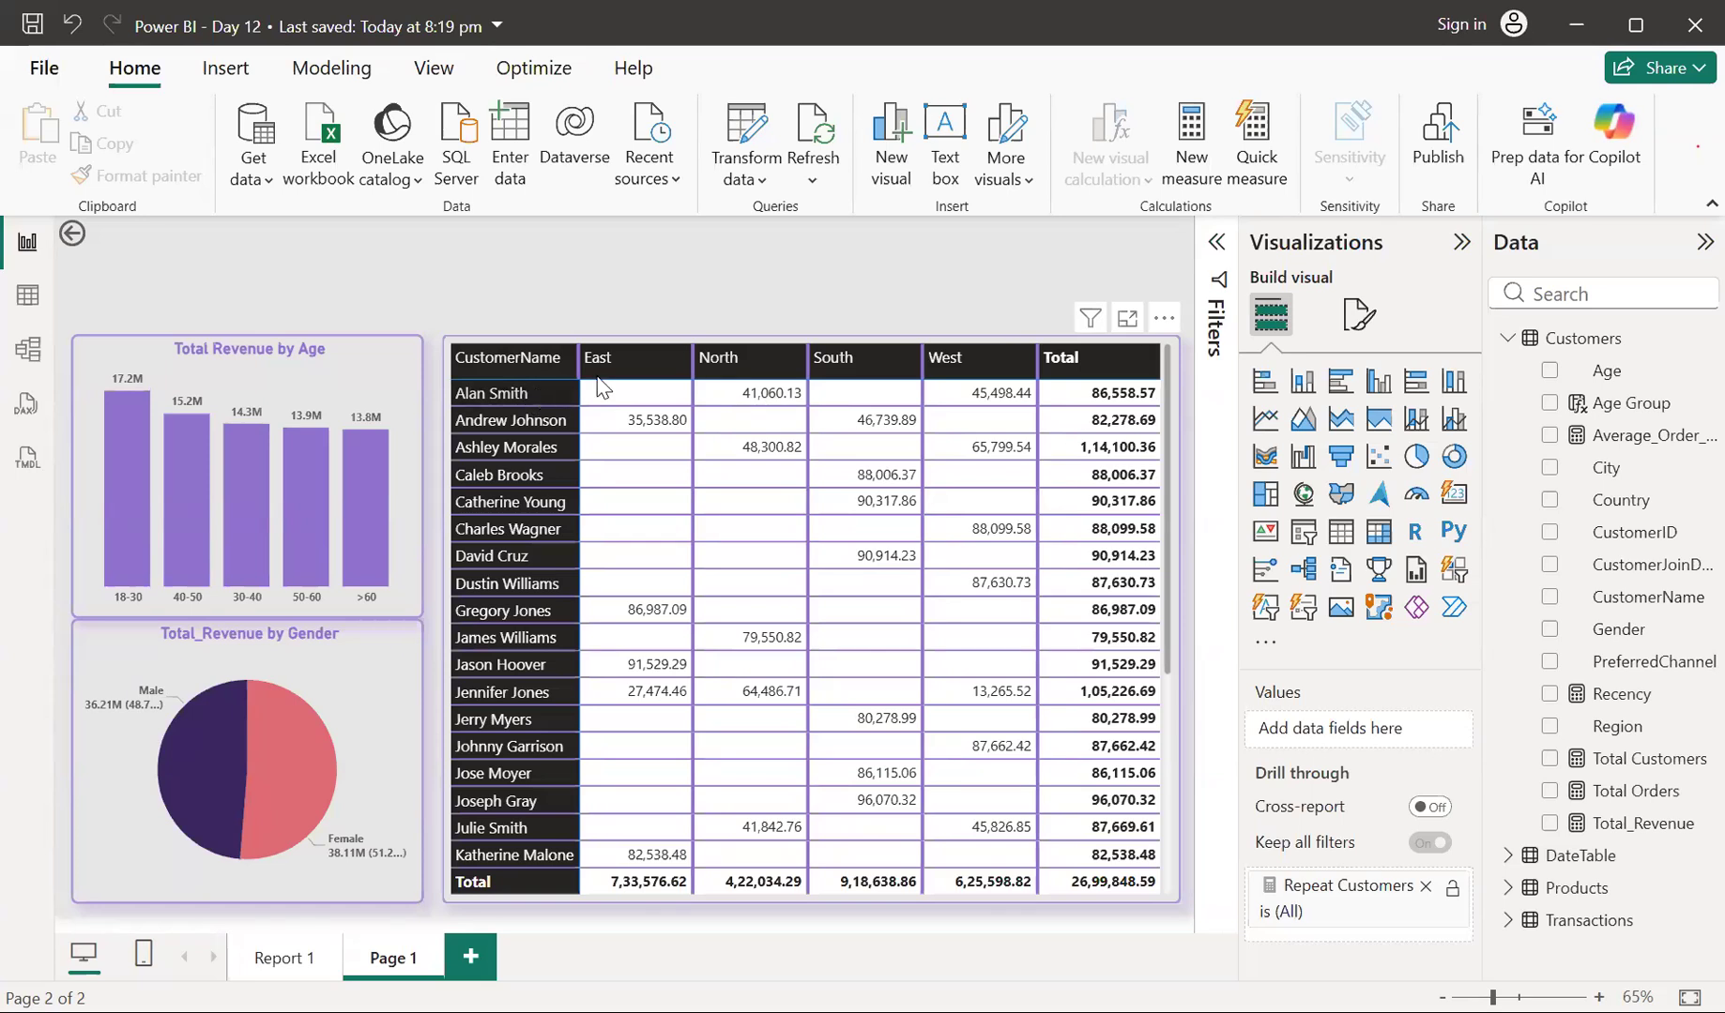
# Replace CustomerName with CustomerID in the rows of the matrix
pyautogui.click(656, 340)
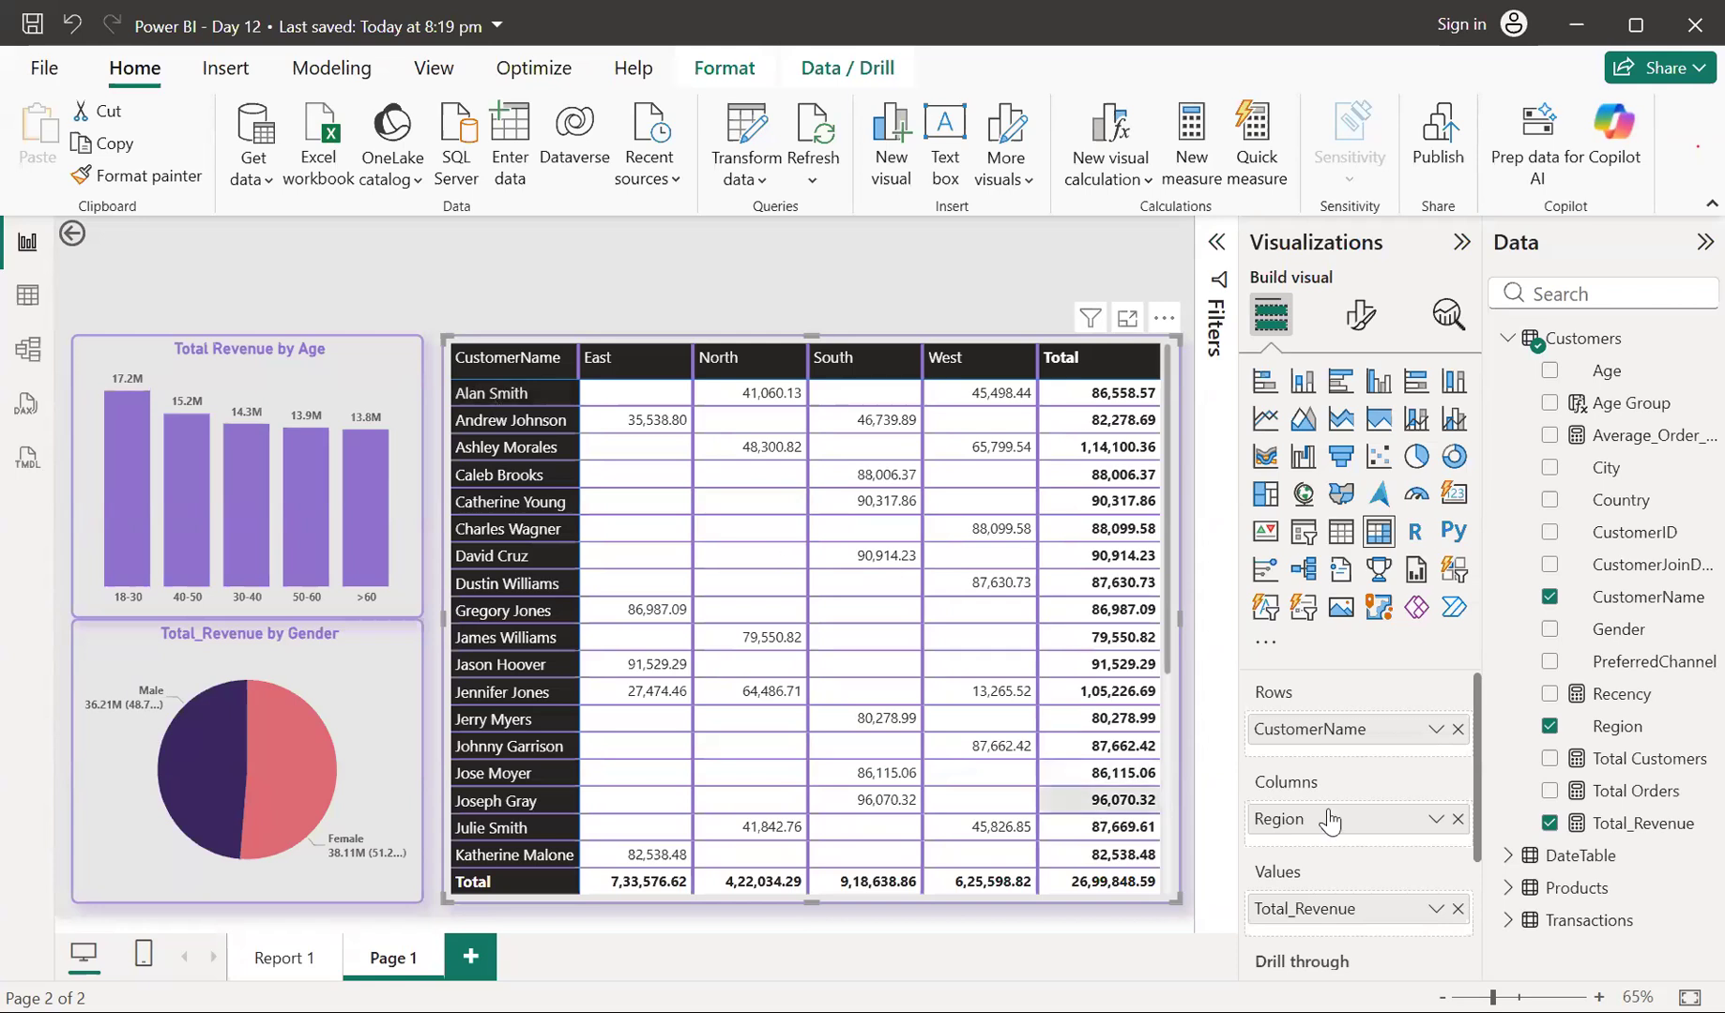
pyautogui.click(1457, 730)
pyautogui.moveTo(1594, 537); pyautogui.dragTo(1347, 744)
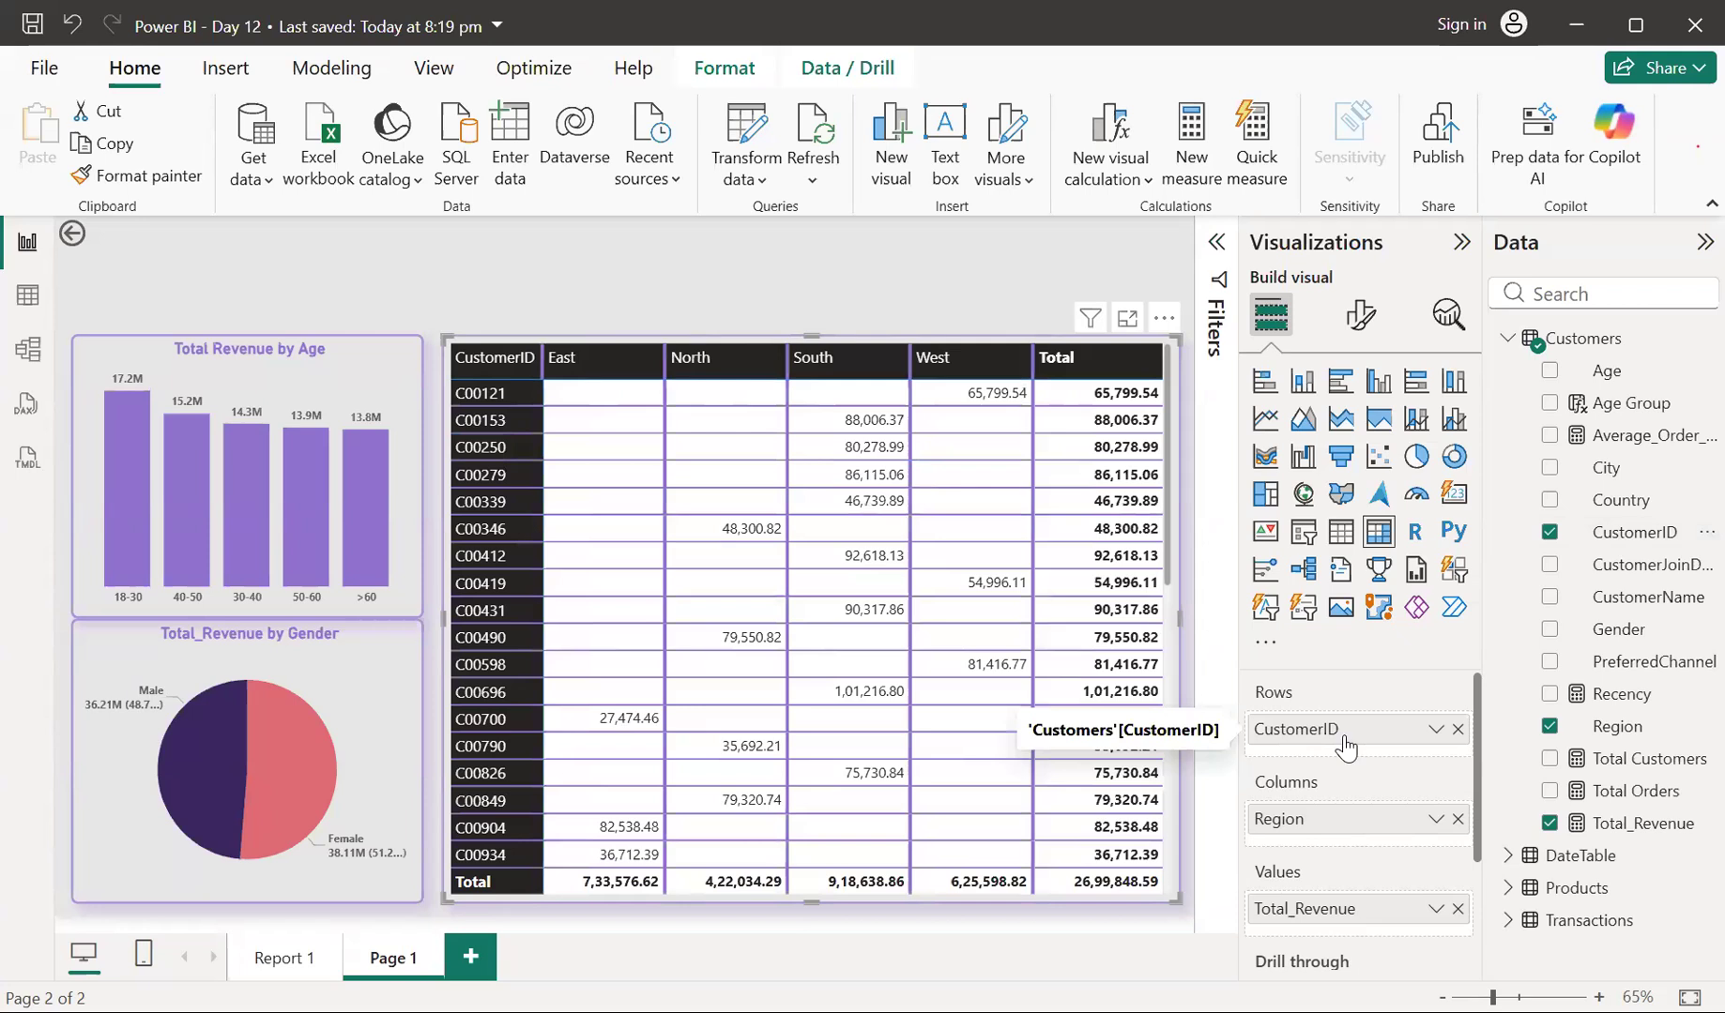
# Switch the matrix's CustomerID filter to the Top N type and remove the CustomerName filter
pyautogui.click(1217, 277)
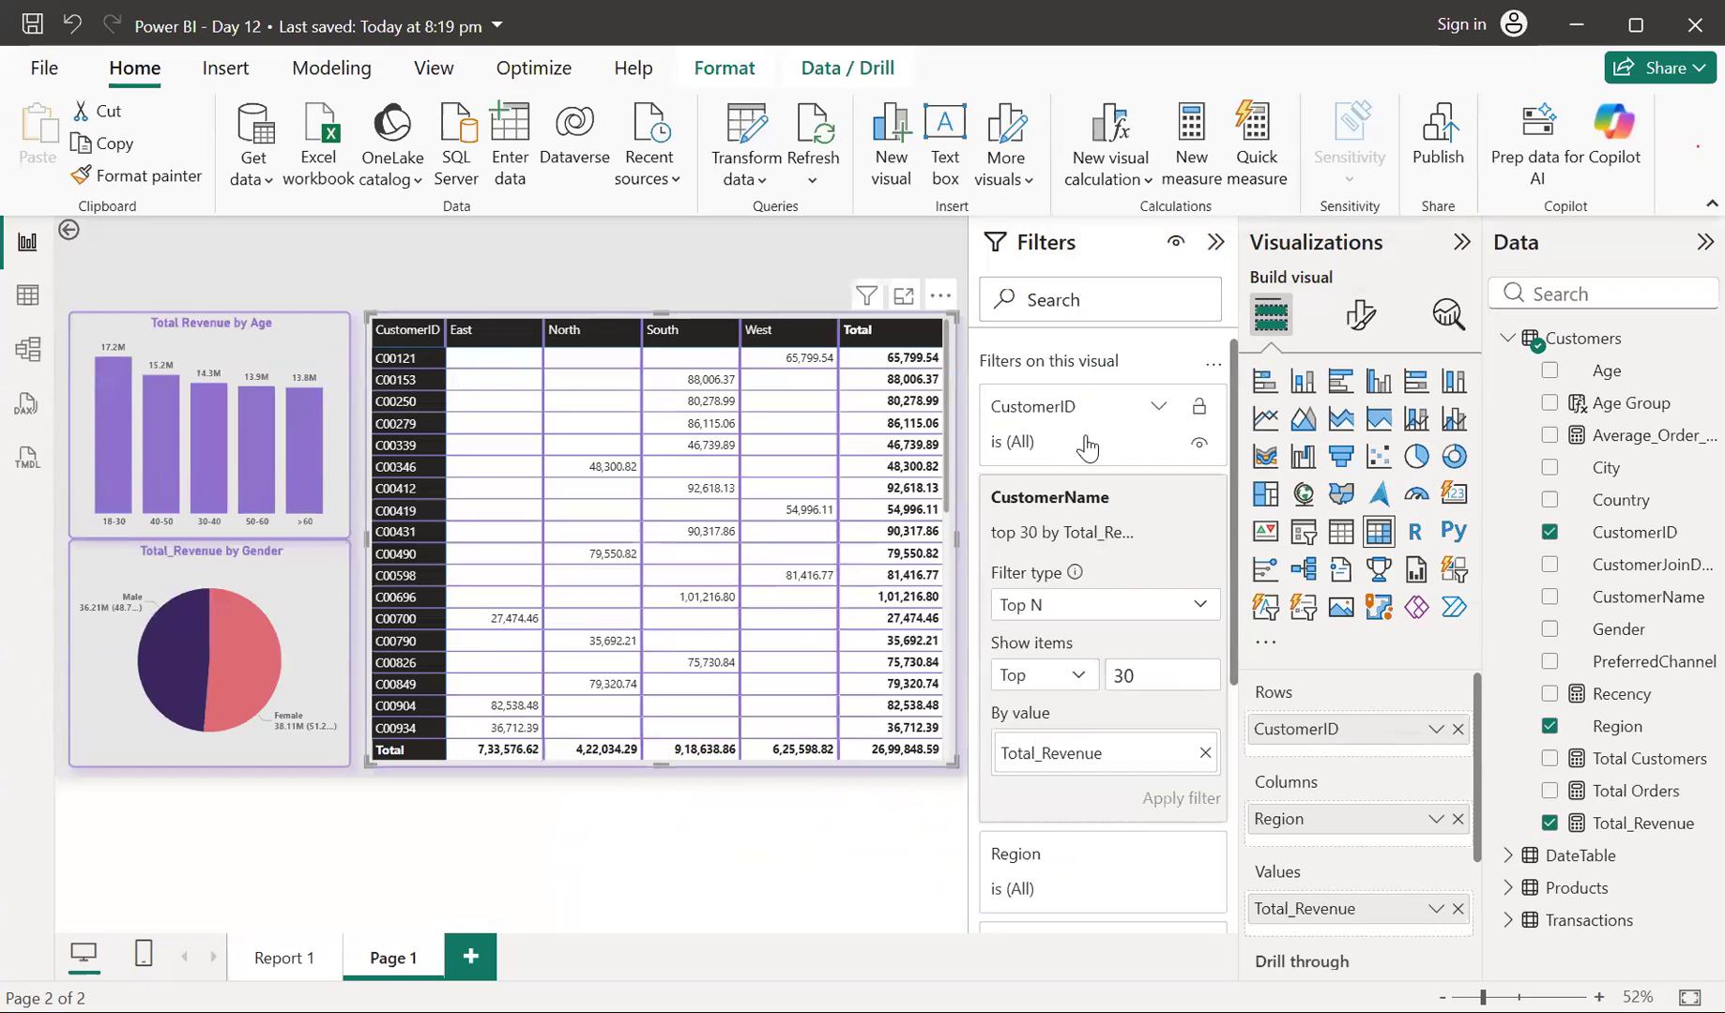
pyautogui.click(1159, 411)
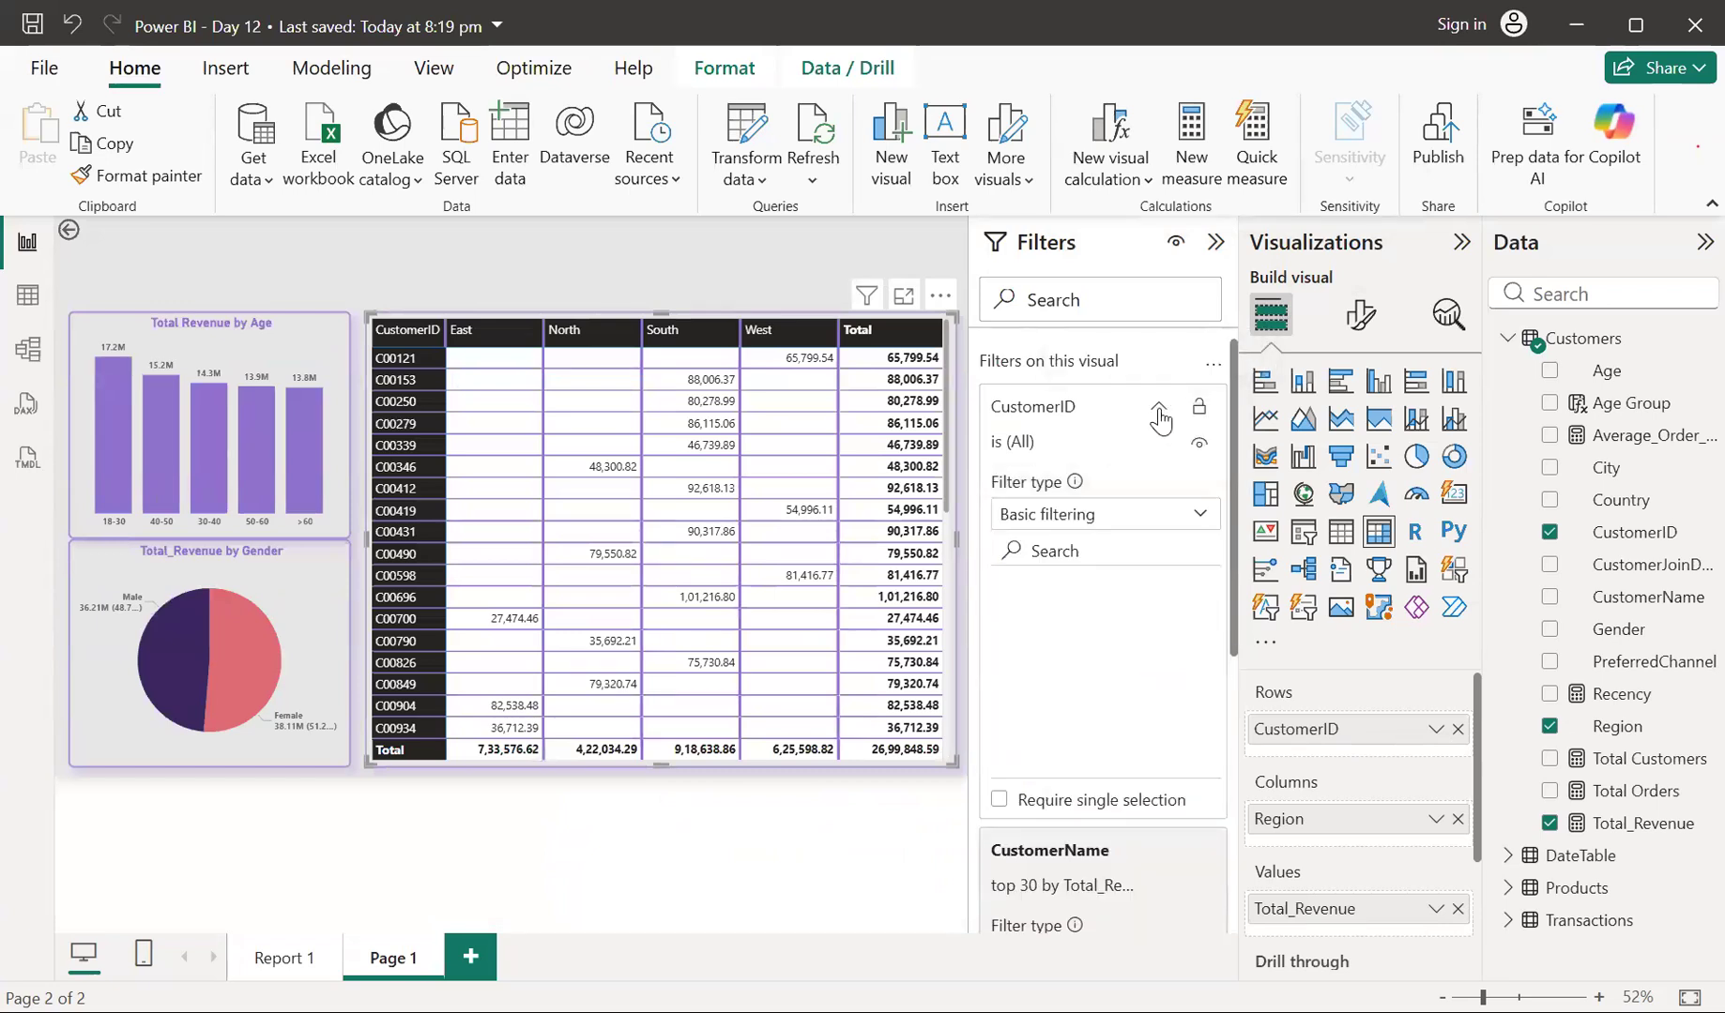
pyautogui.click(1196, 515)
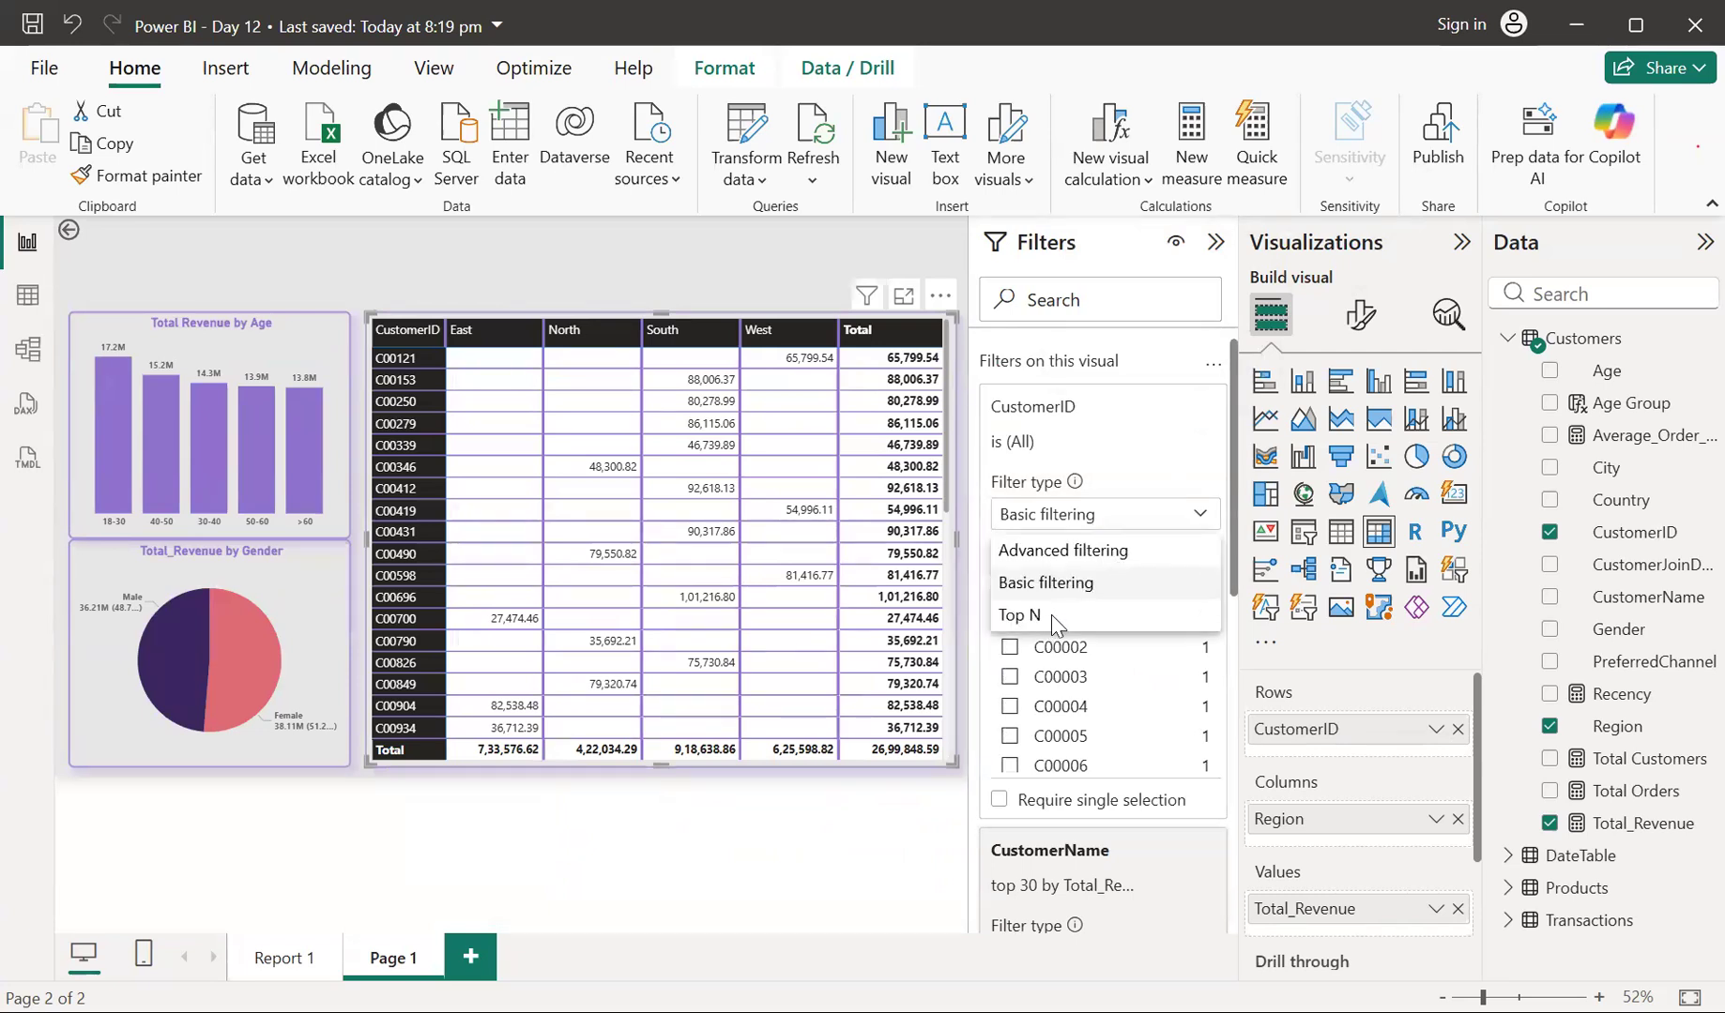
pyautogui.click(1056, 619)
pyautogui.scroll(-3, 1056, 638)
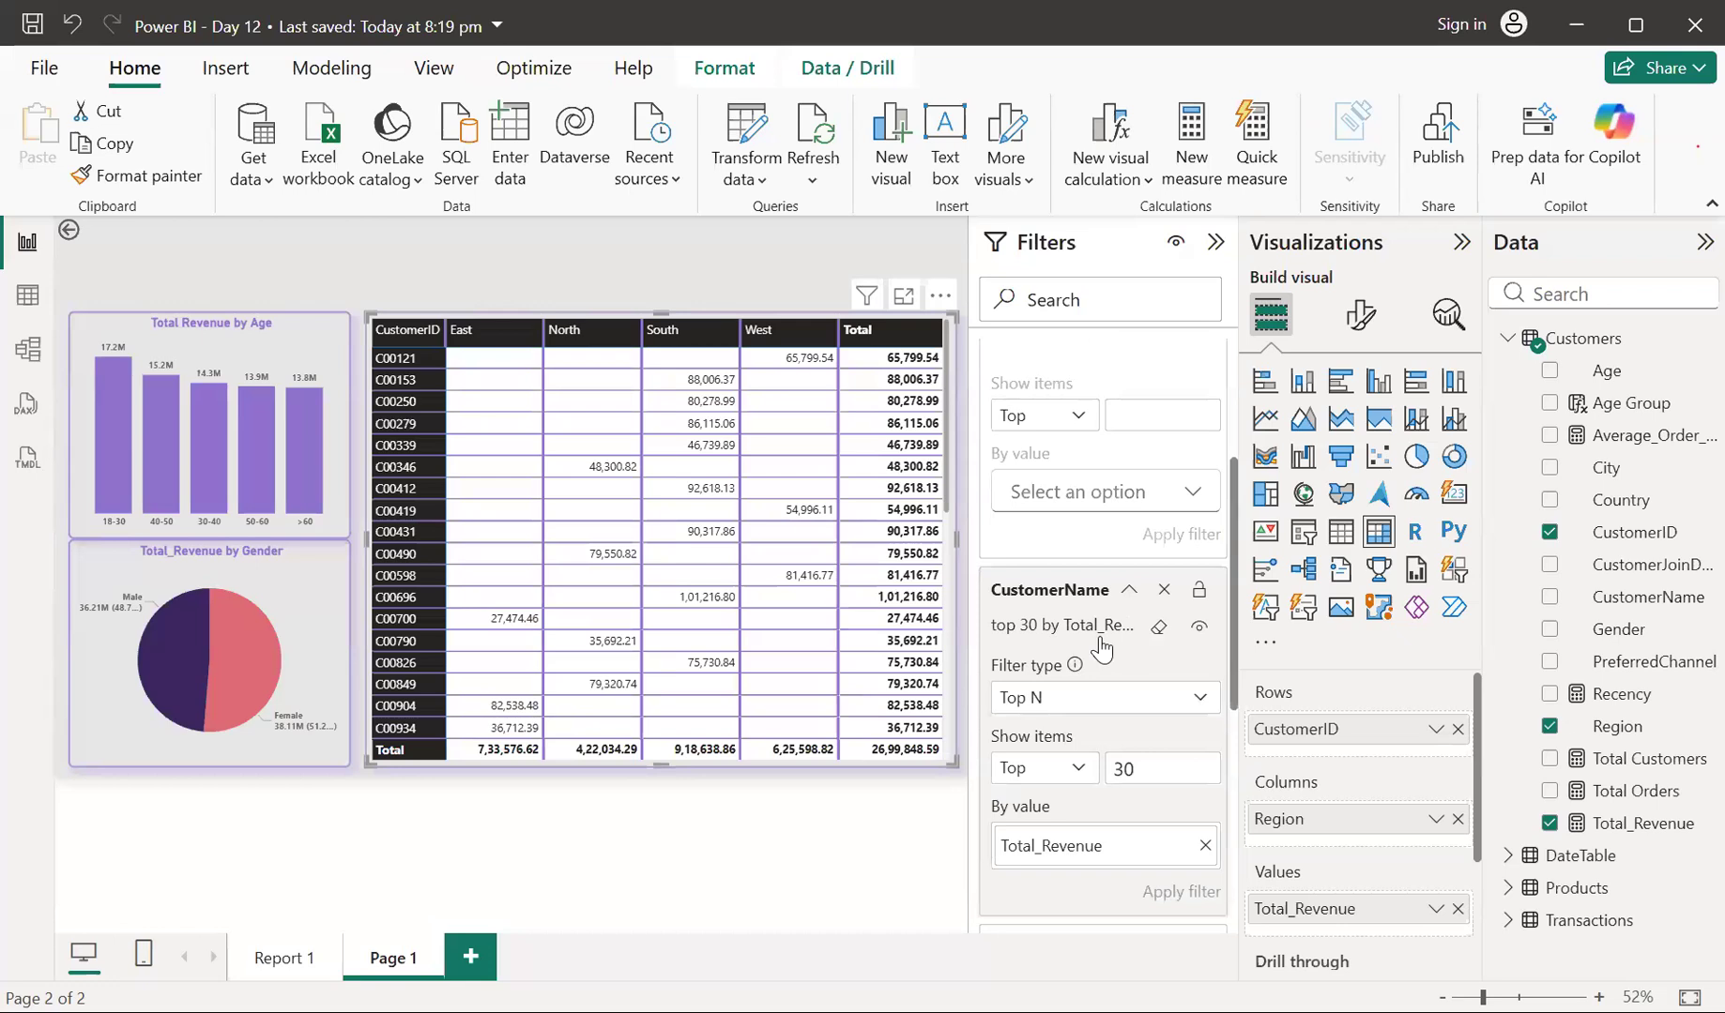
pyautogui.click(1164, 593)
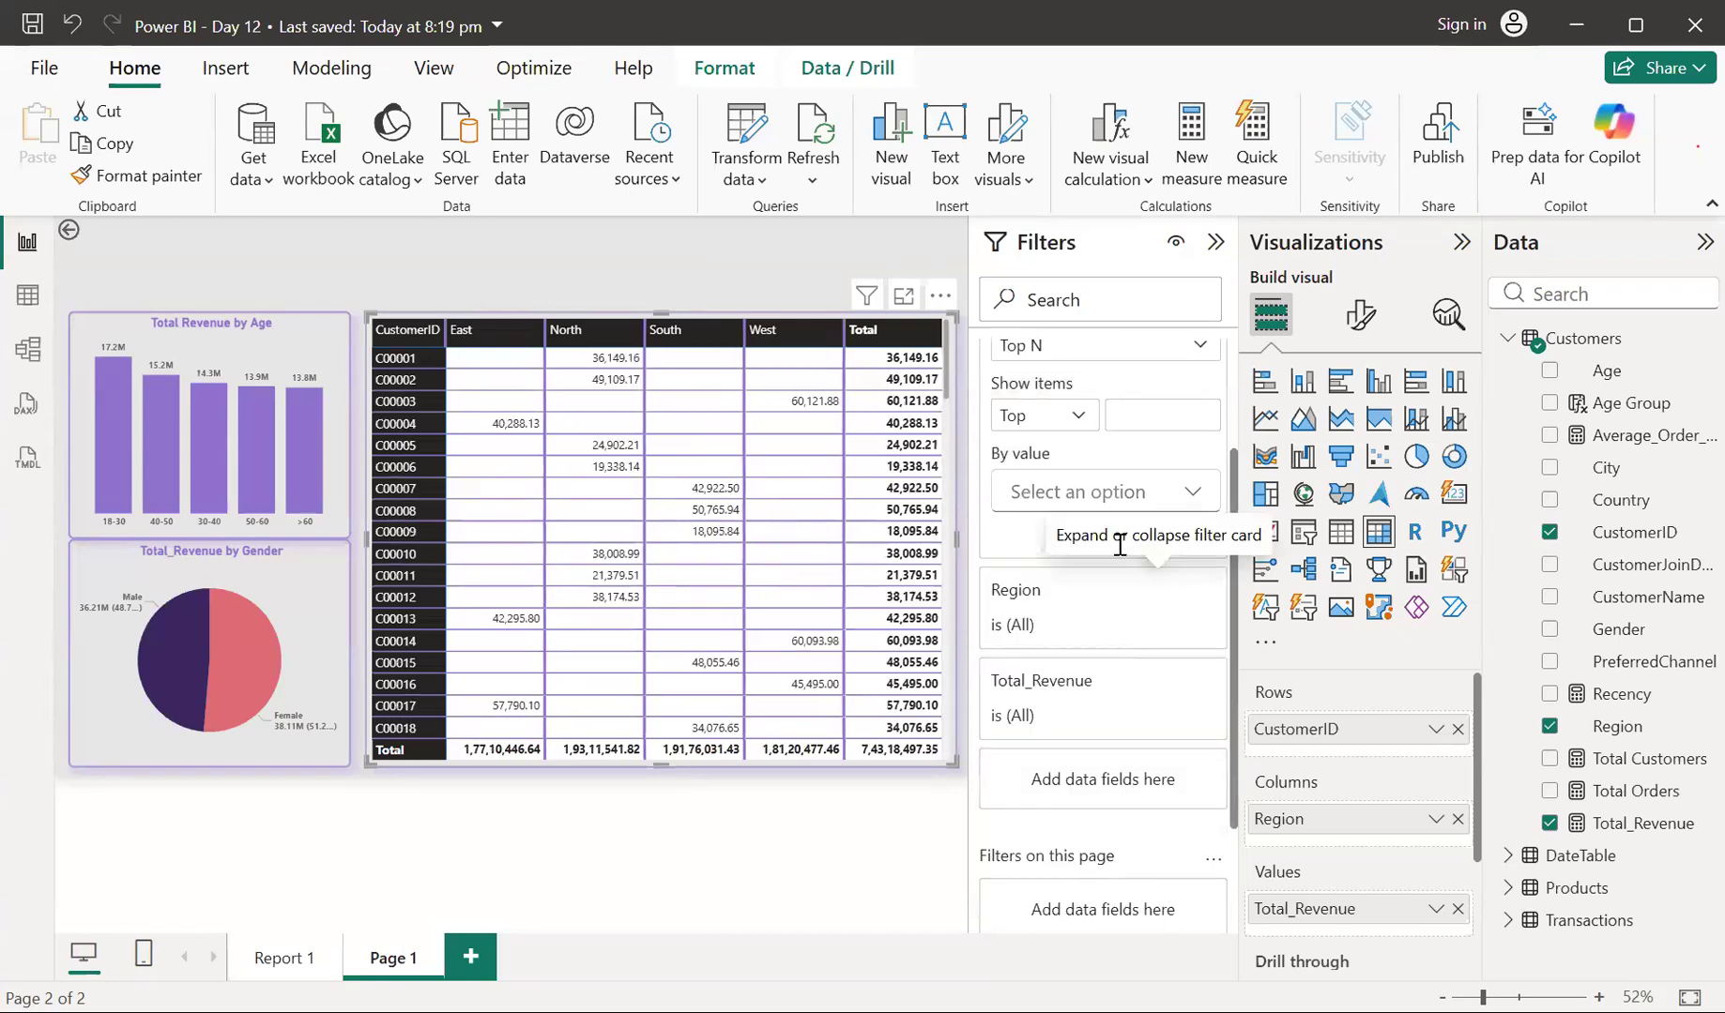
# Apply the CustomerID Top N filter to show the top 50 customers by Total_Revenue
pyautogui.scroll(2, 1119, 545)
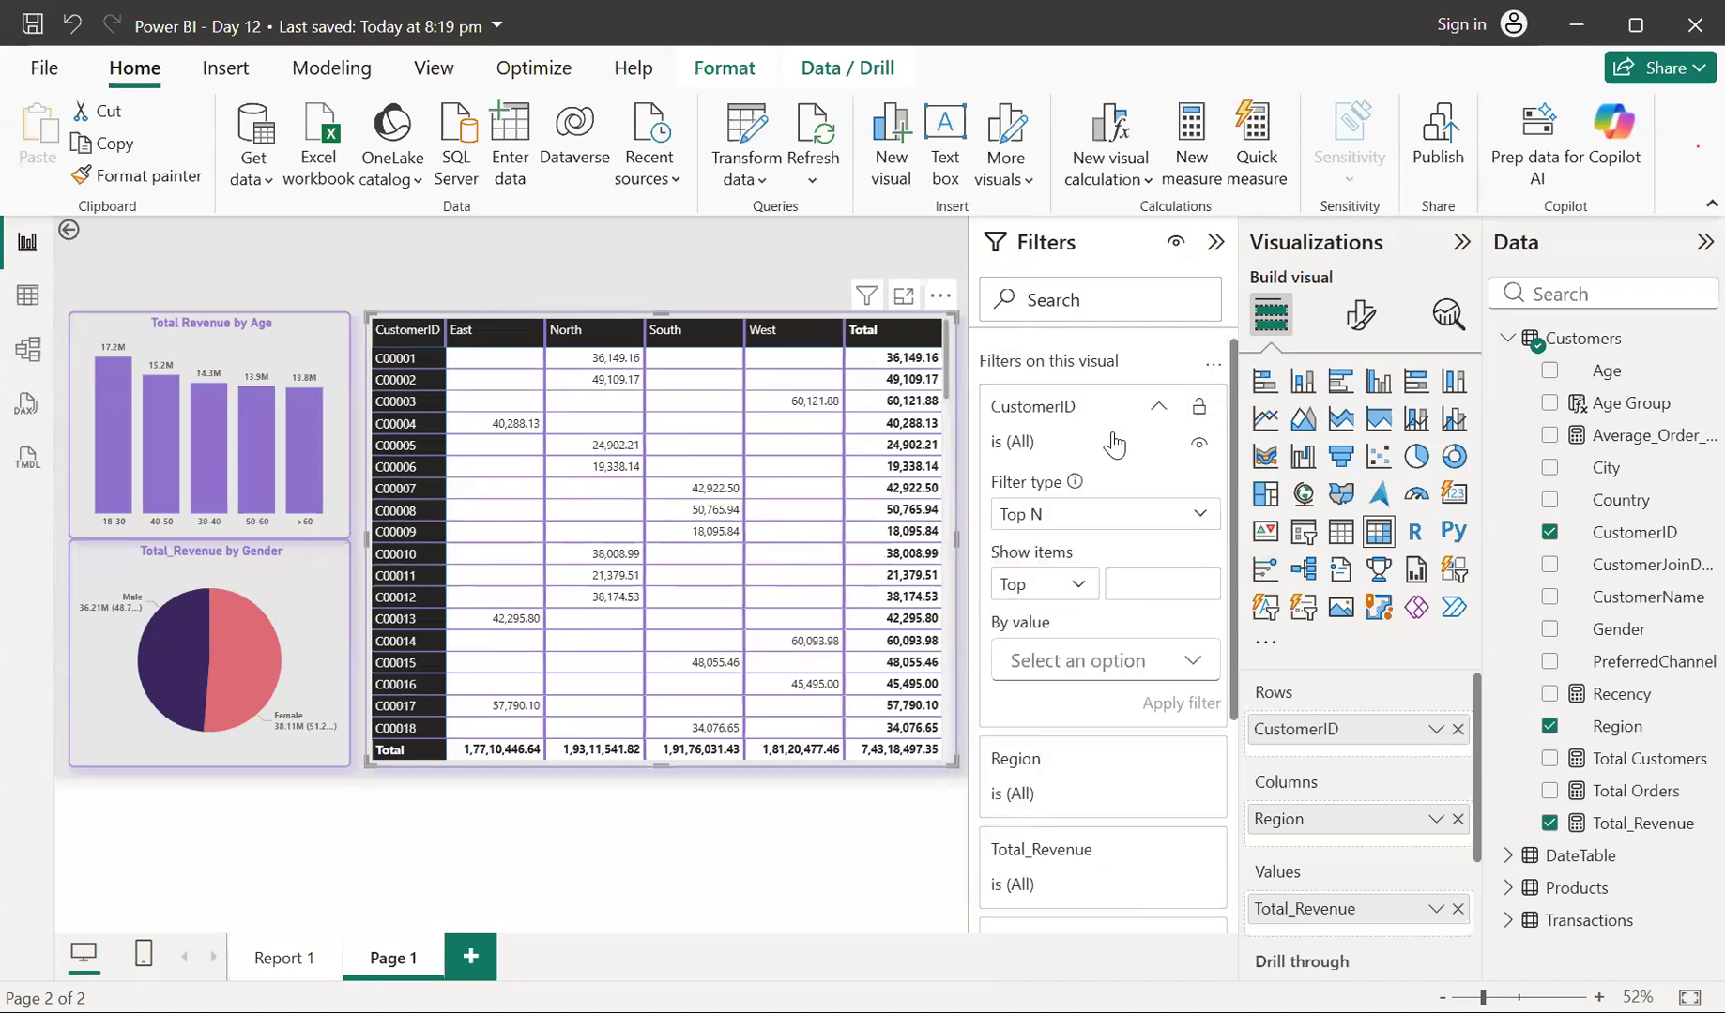
pyautogui.click(1197, 516)
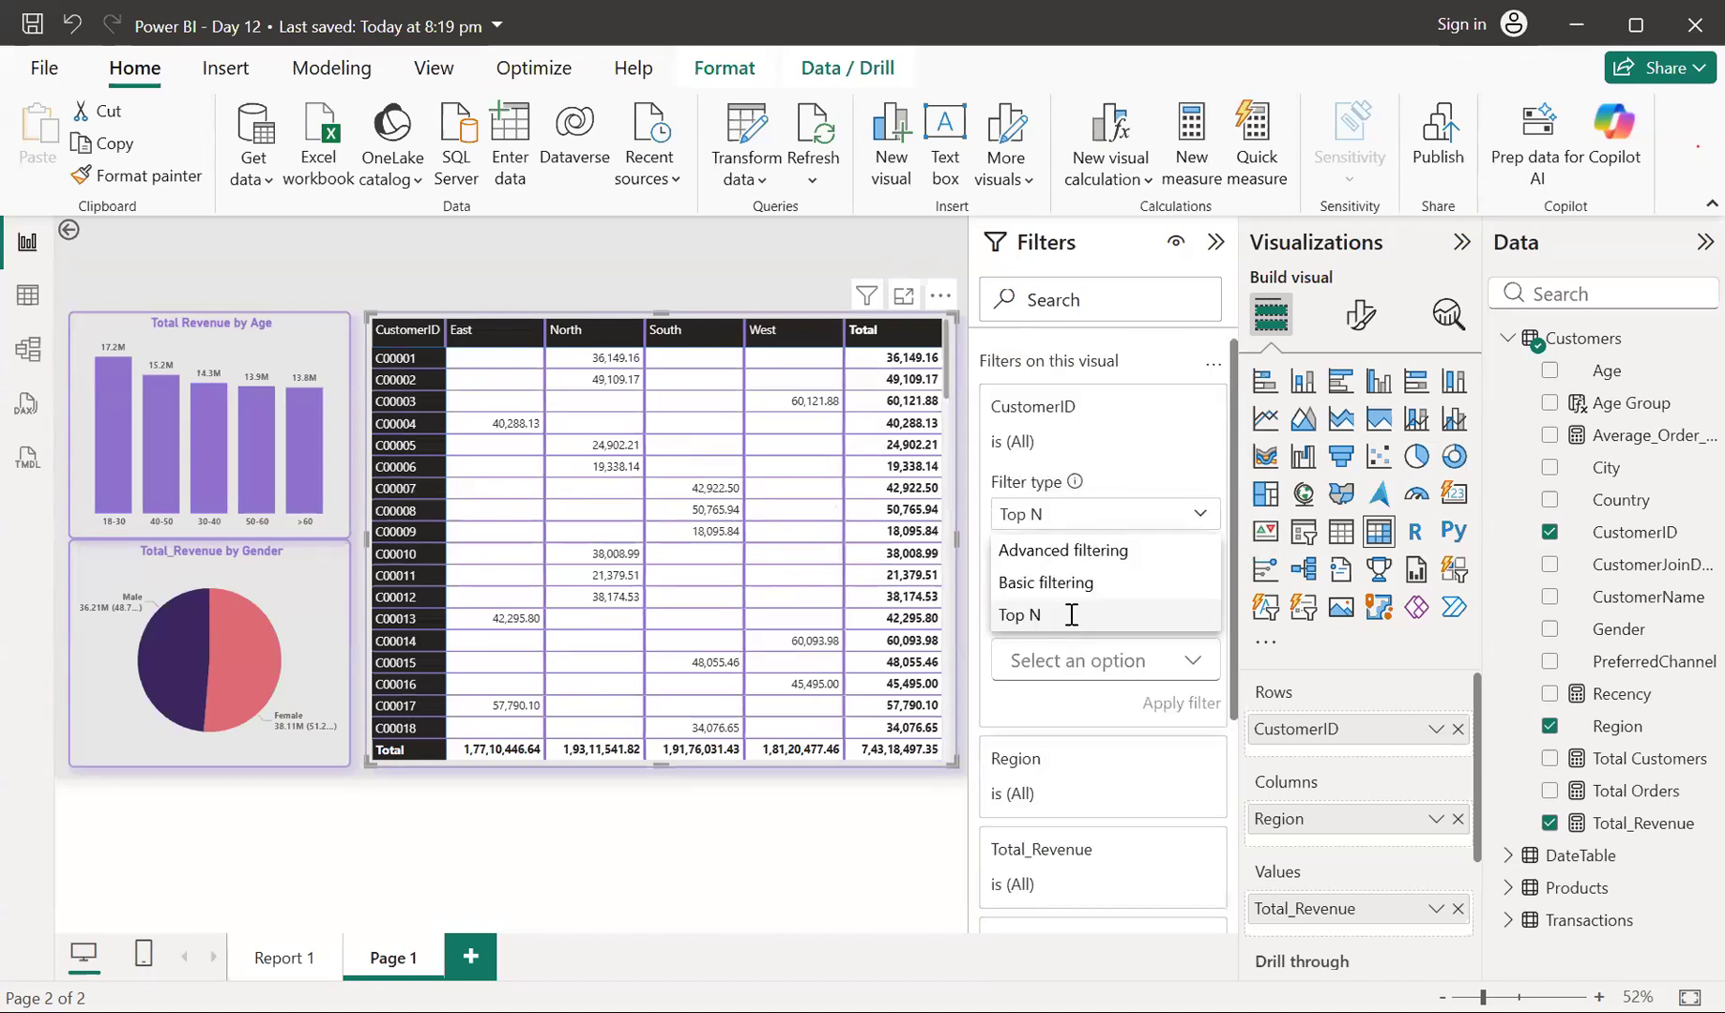
pyautogui.click(1133, 572)
pyautogui.write('50')
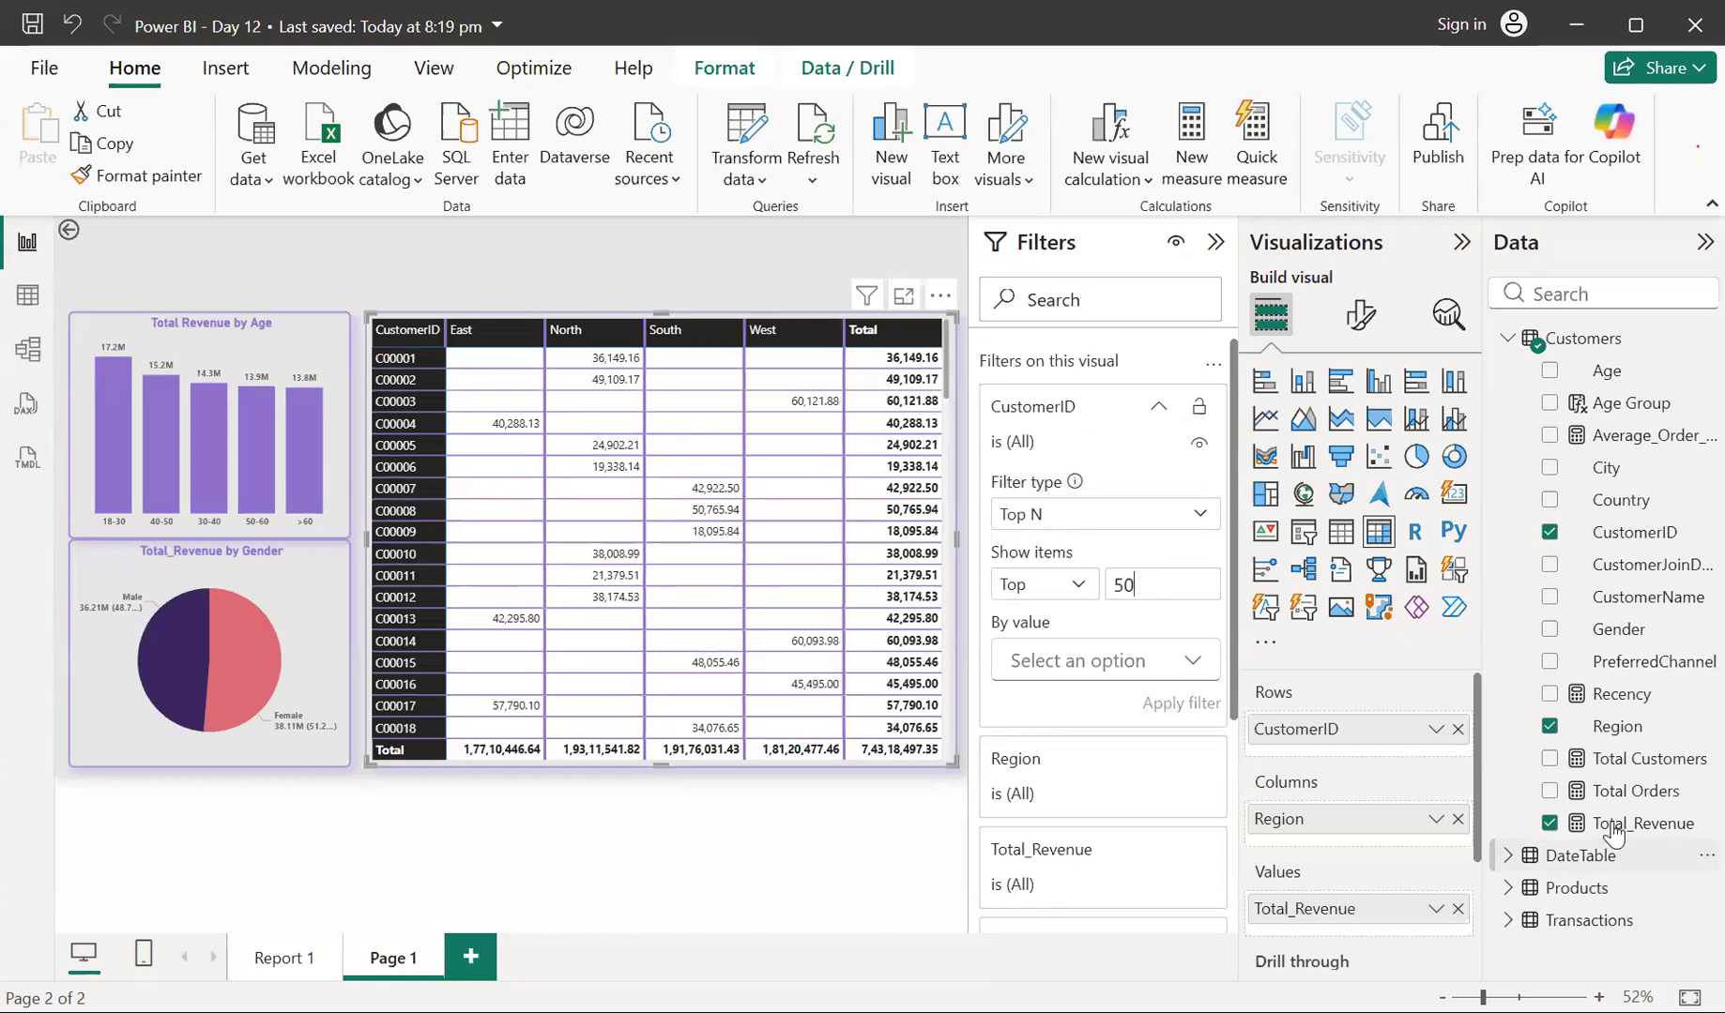
pyautogui.moveTo(1612, 831); pyautogui.dragTo(1119, 658)
pyautogui.click(1164, 705)
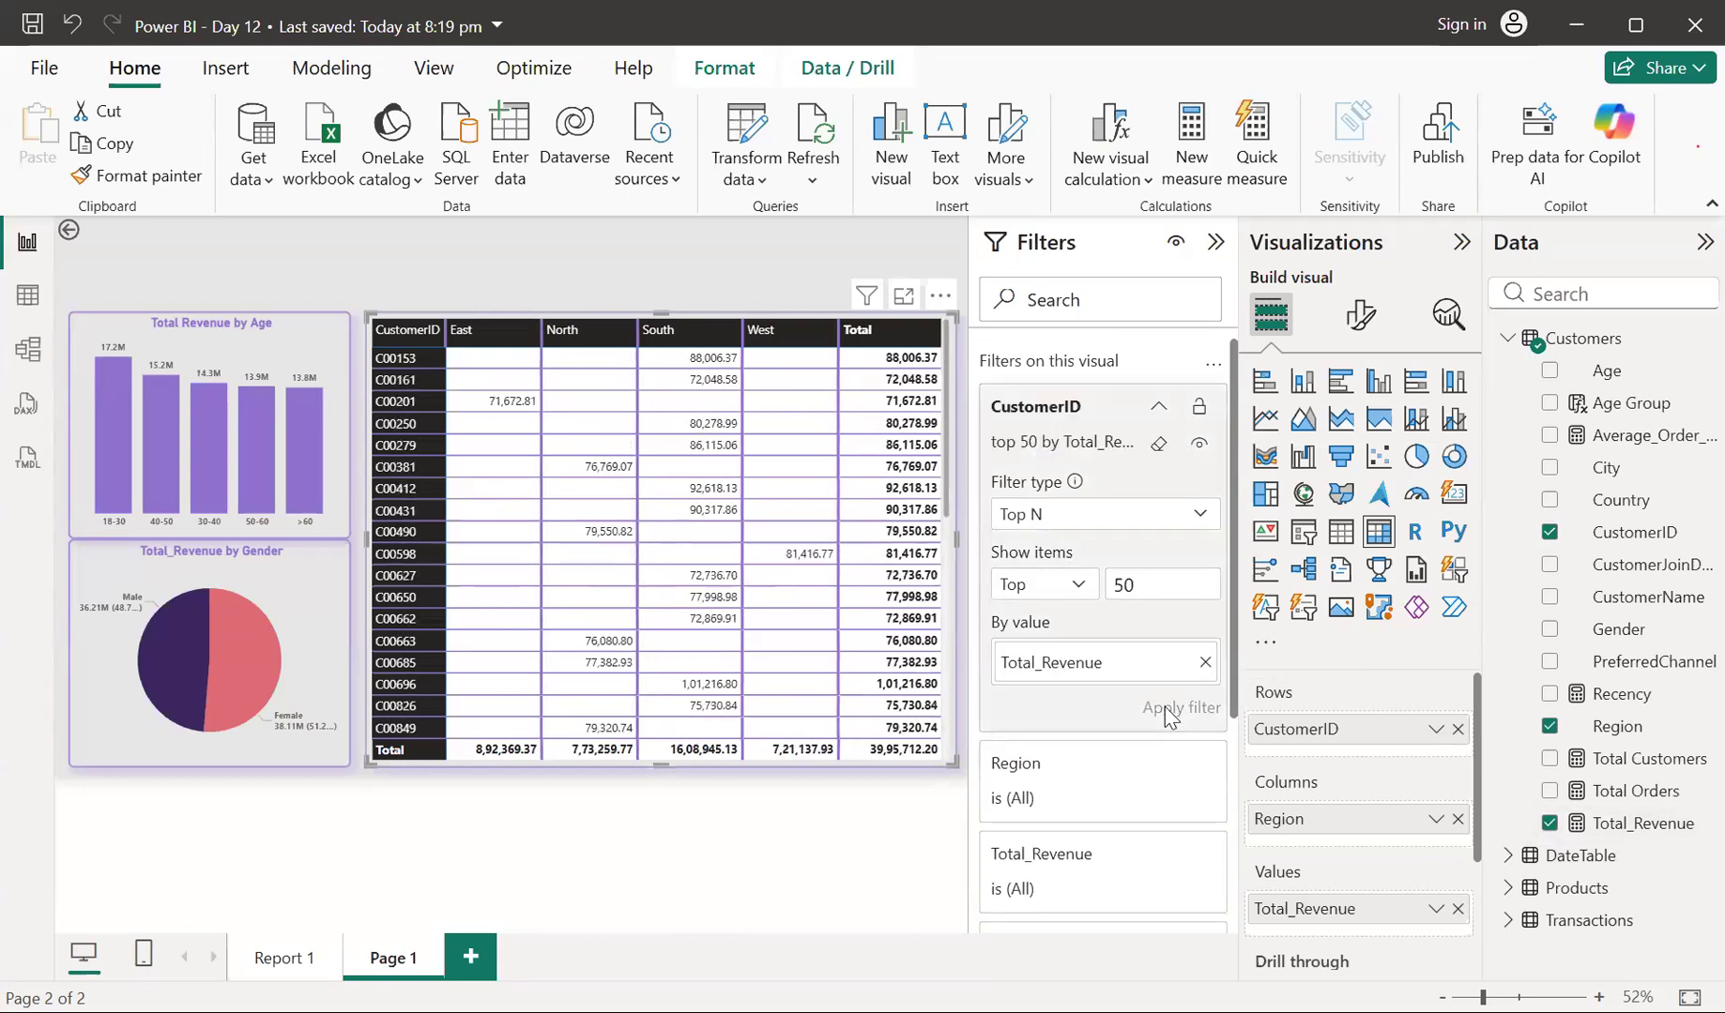
pyautogui.click(1215, 244)
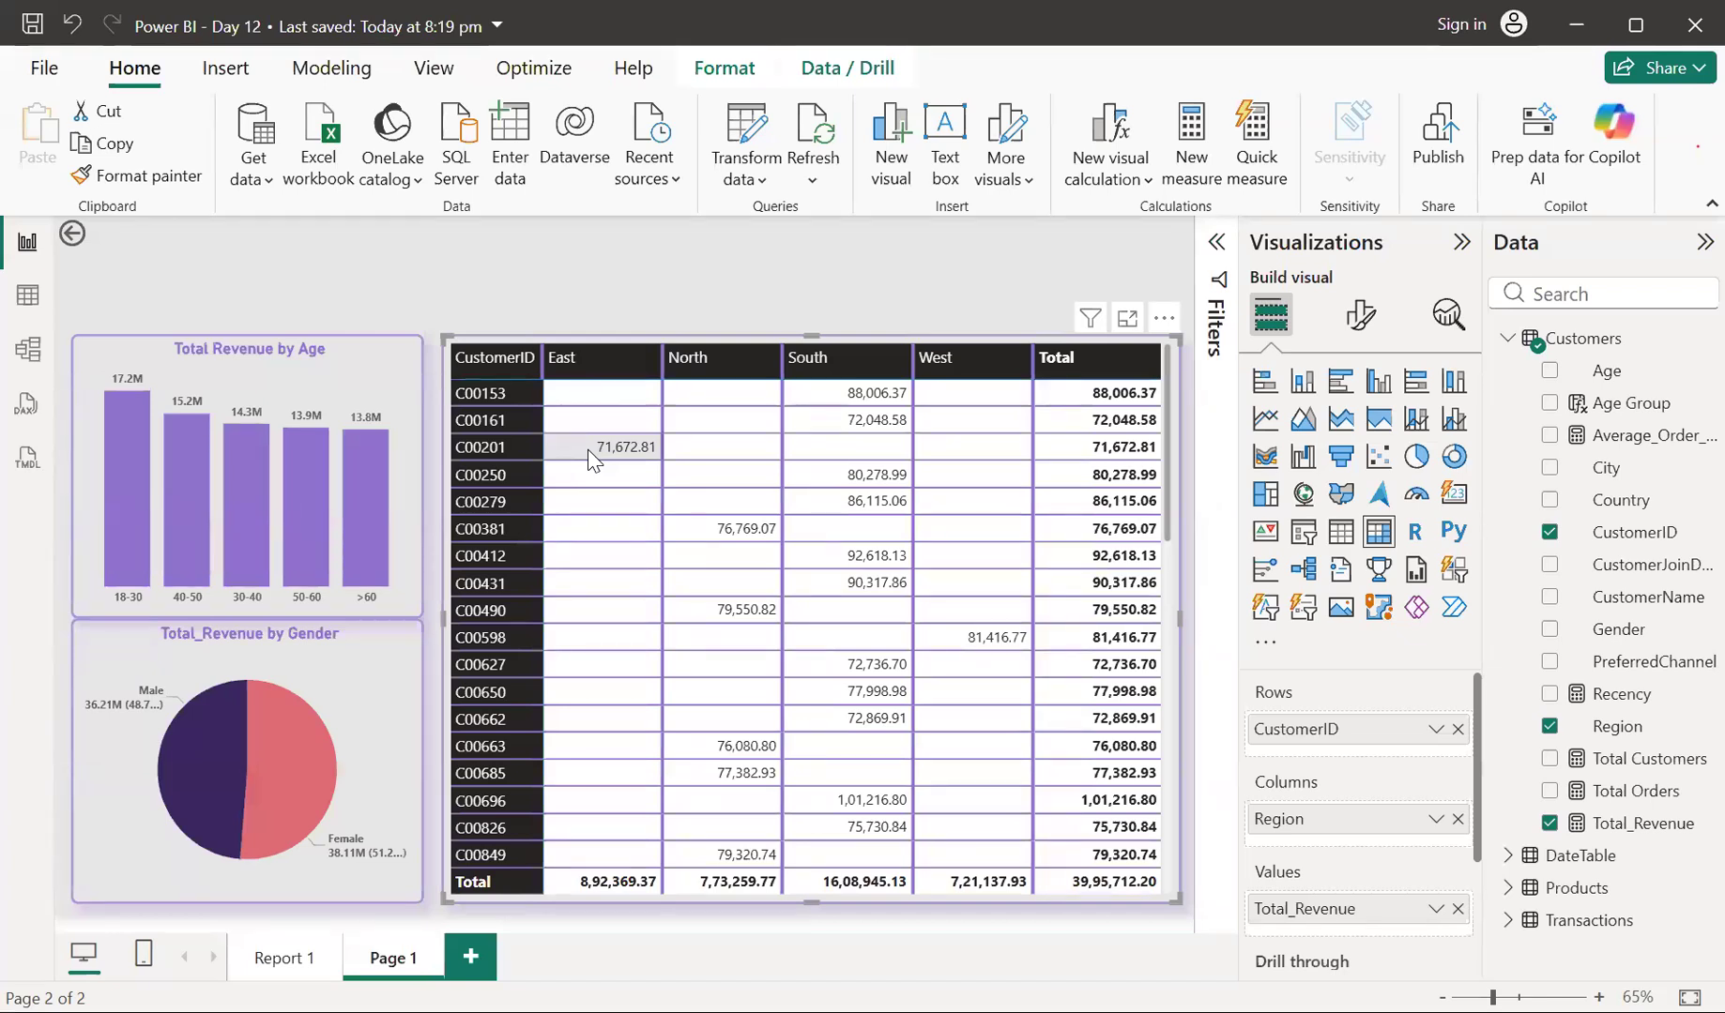
# Select the first three customers in the matrix in turn to examine their highlighted revenue by age and gender, and clear the selection
pyautogui.click(472, 401)
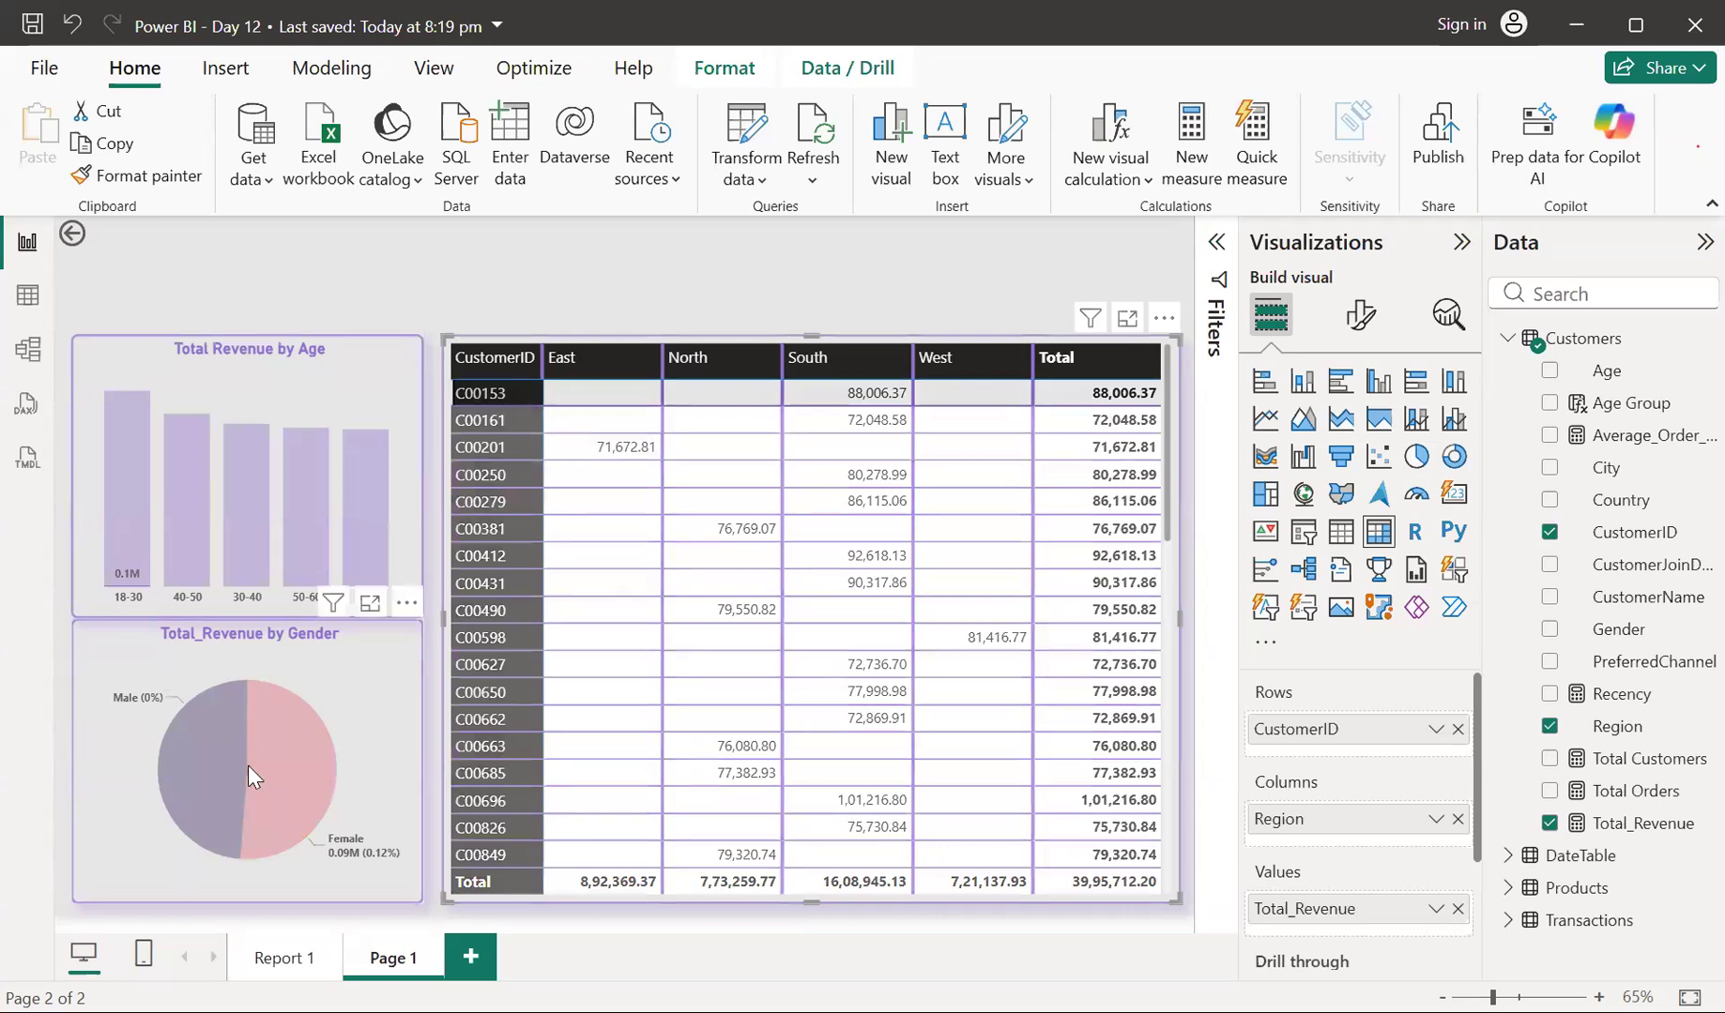
pyautogui.moveTo(248, 765)
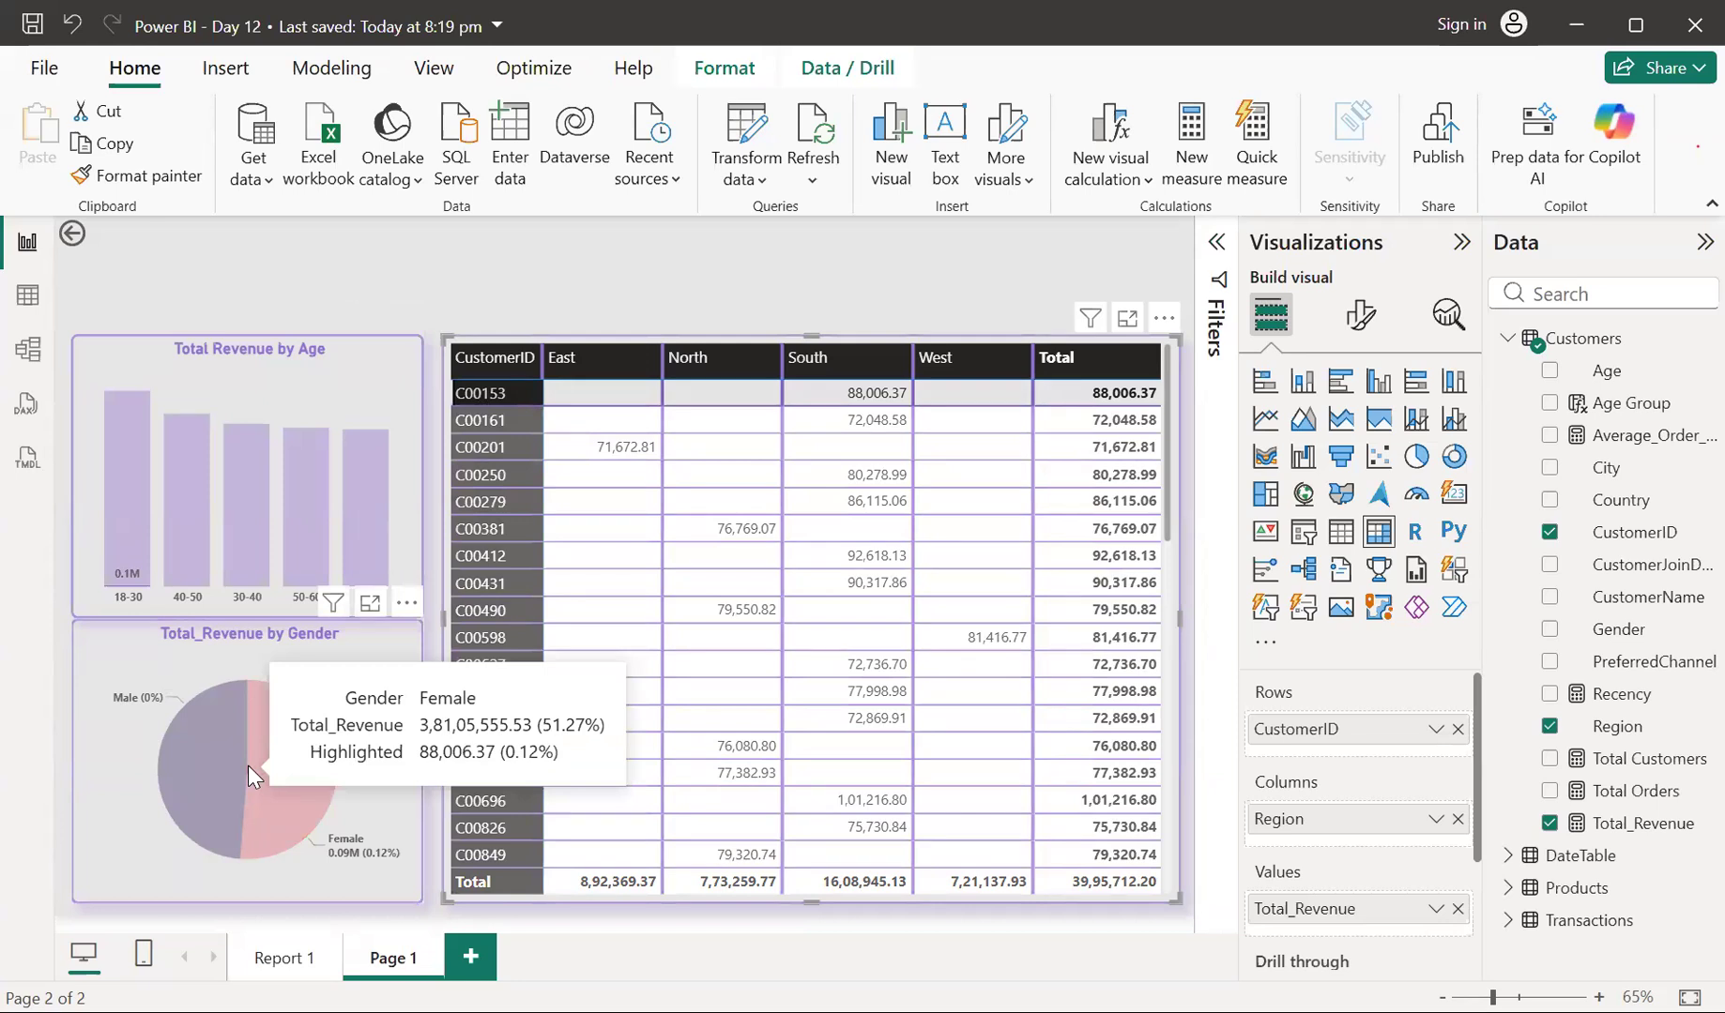
pyautogui.click(472, 422)
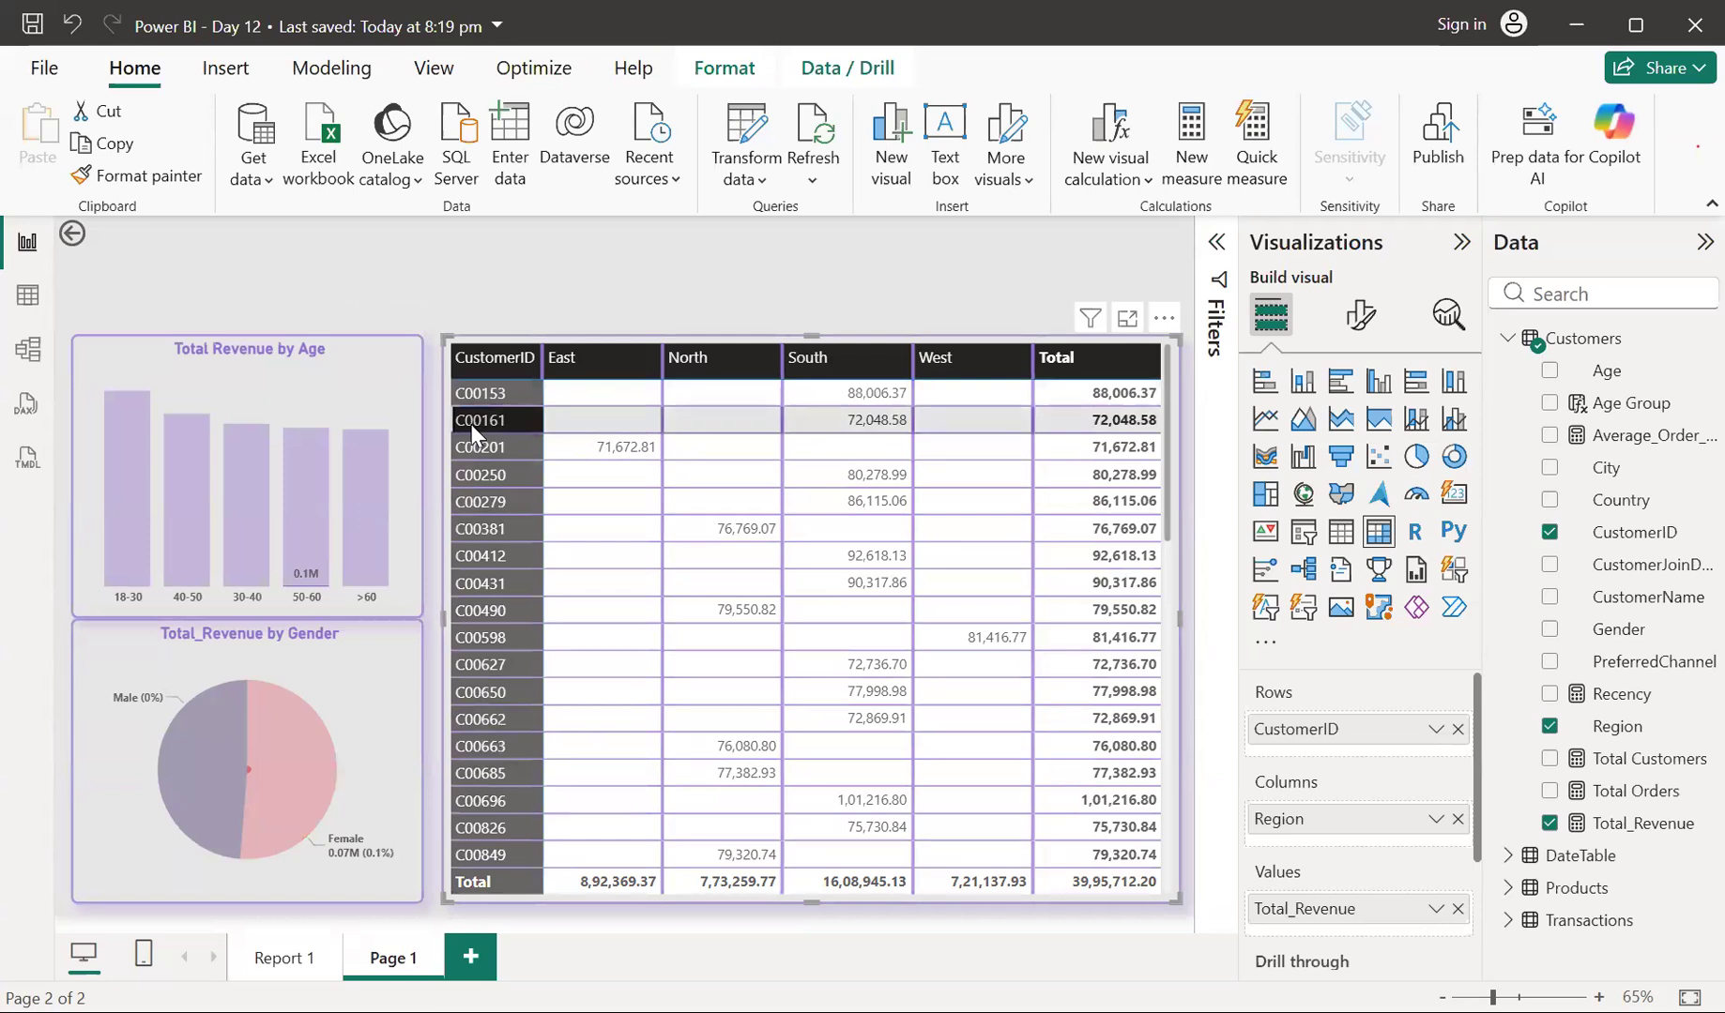
pyautogui.click(472, 424)
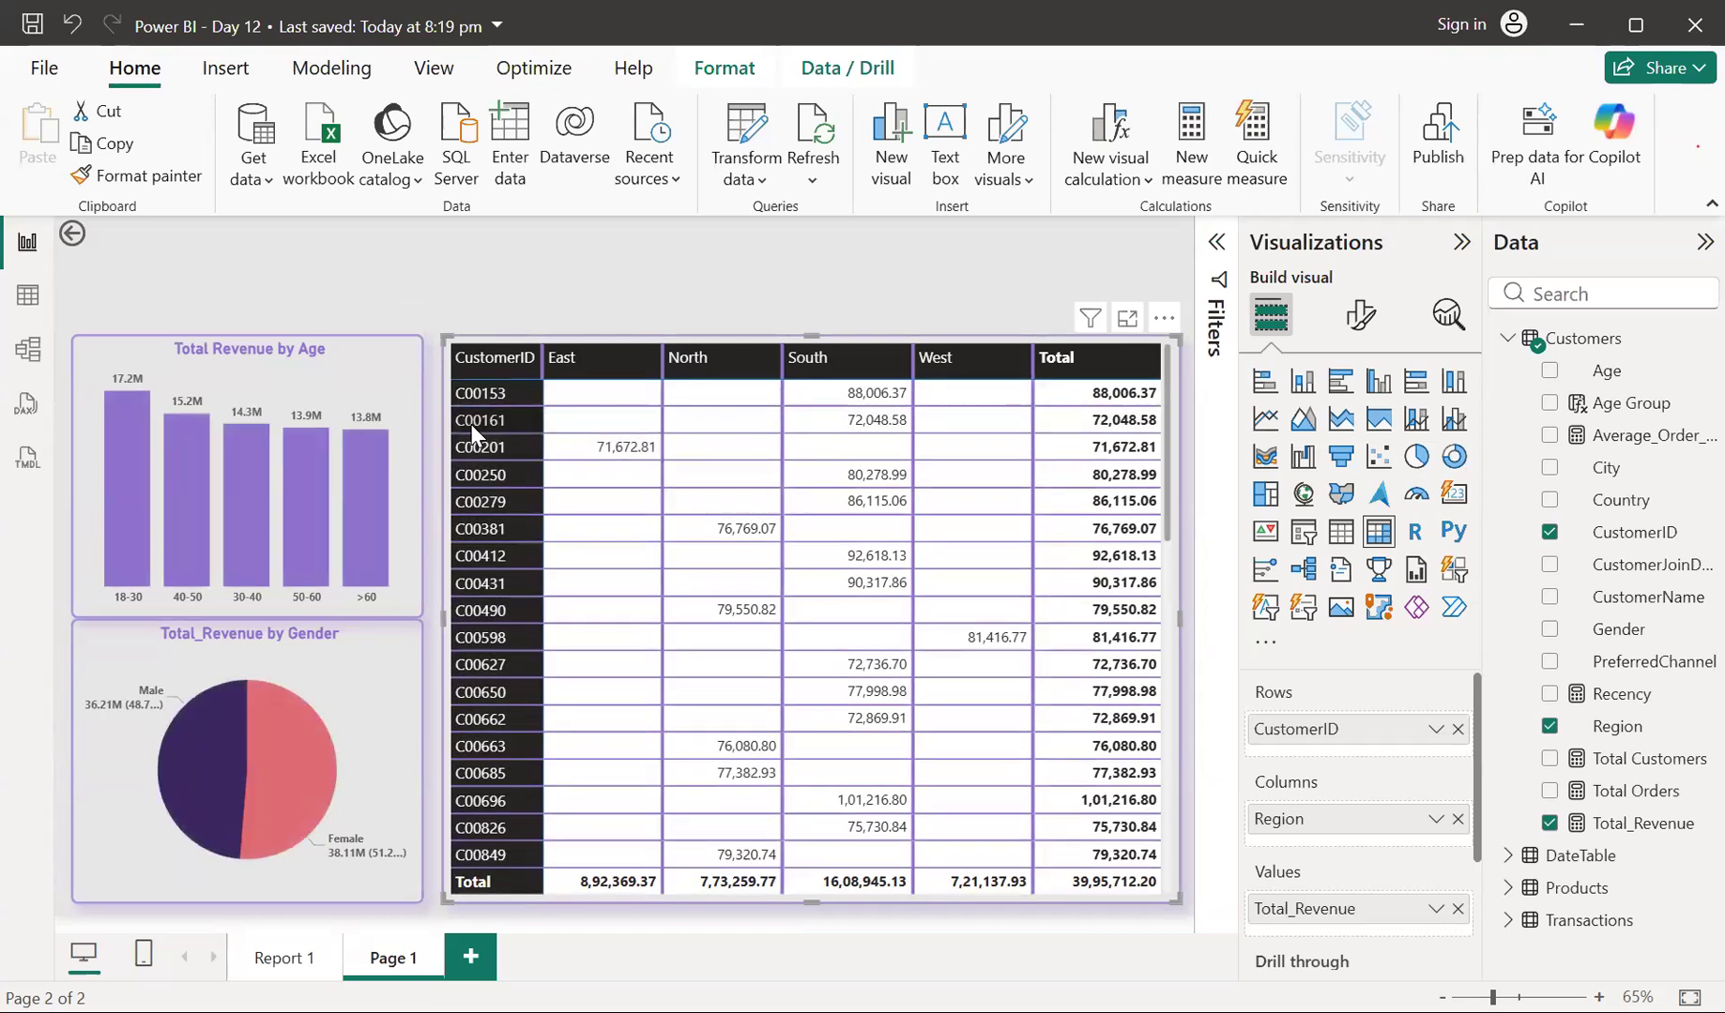
pyautogui.click(472, 423)
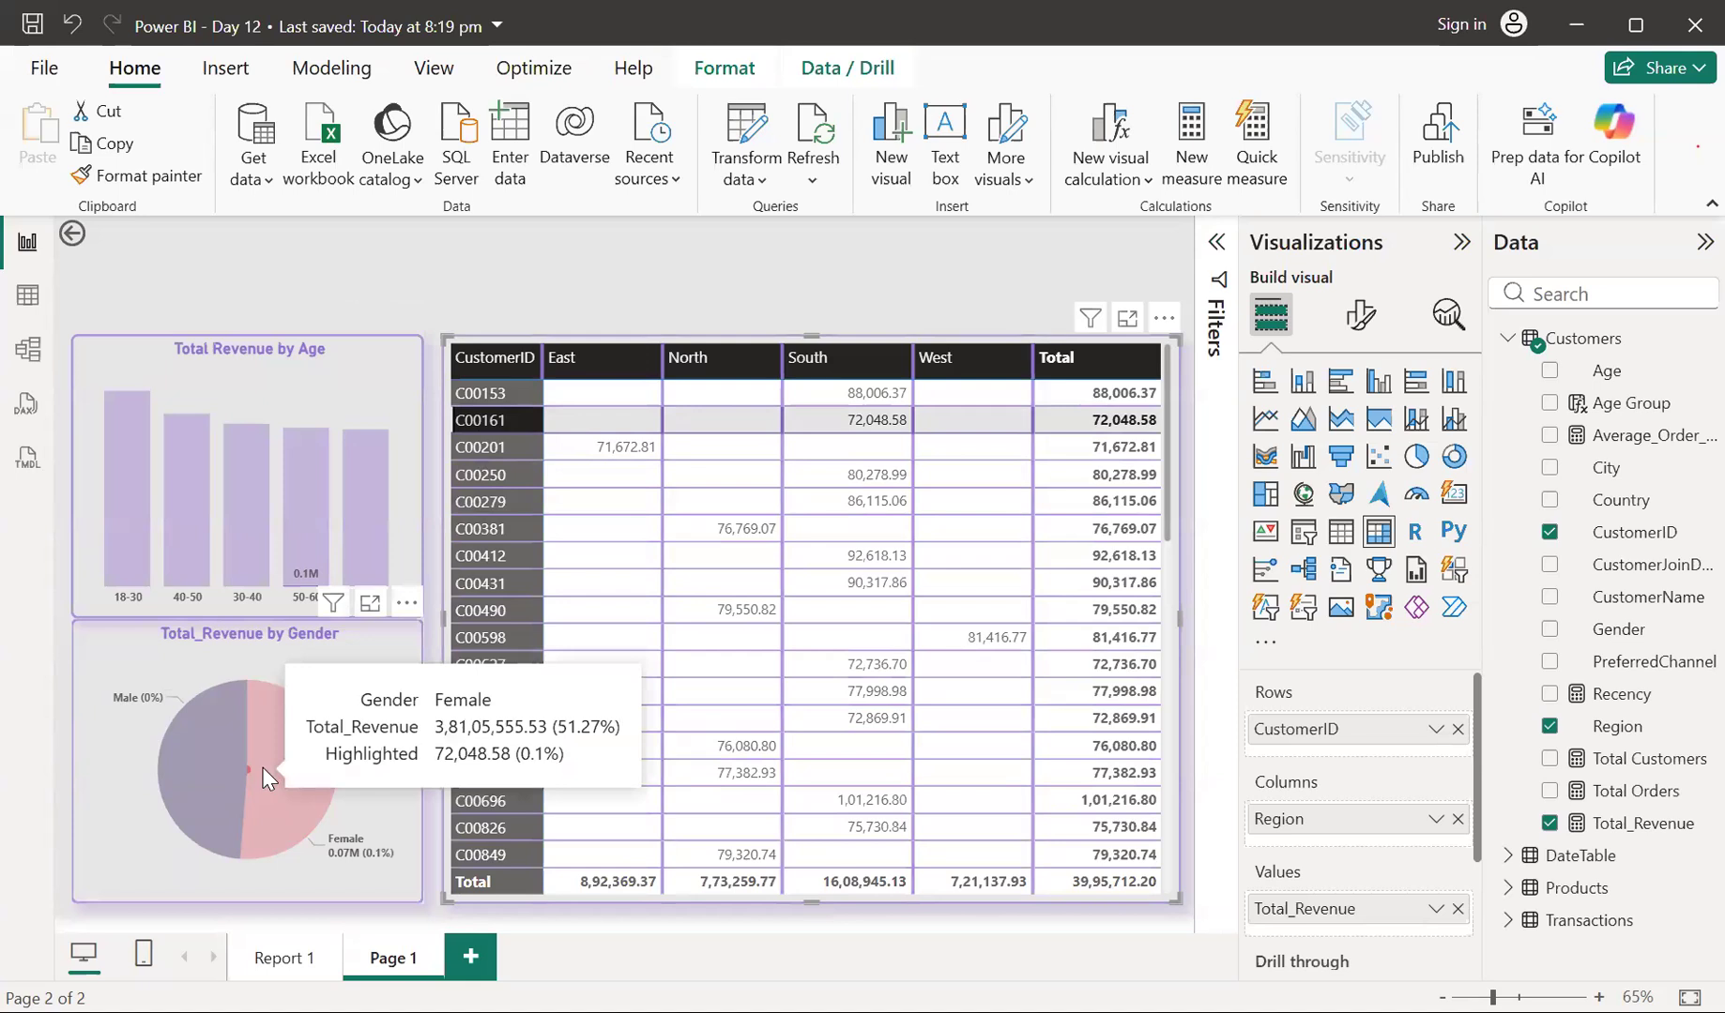
pyautogui.click(484, 445)
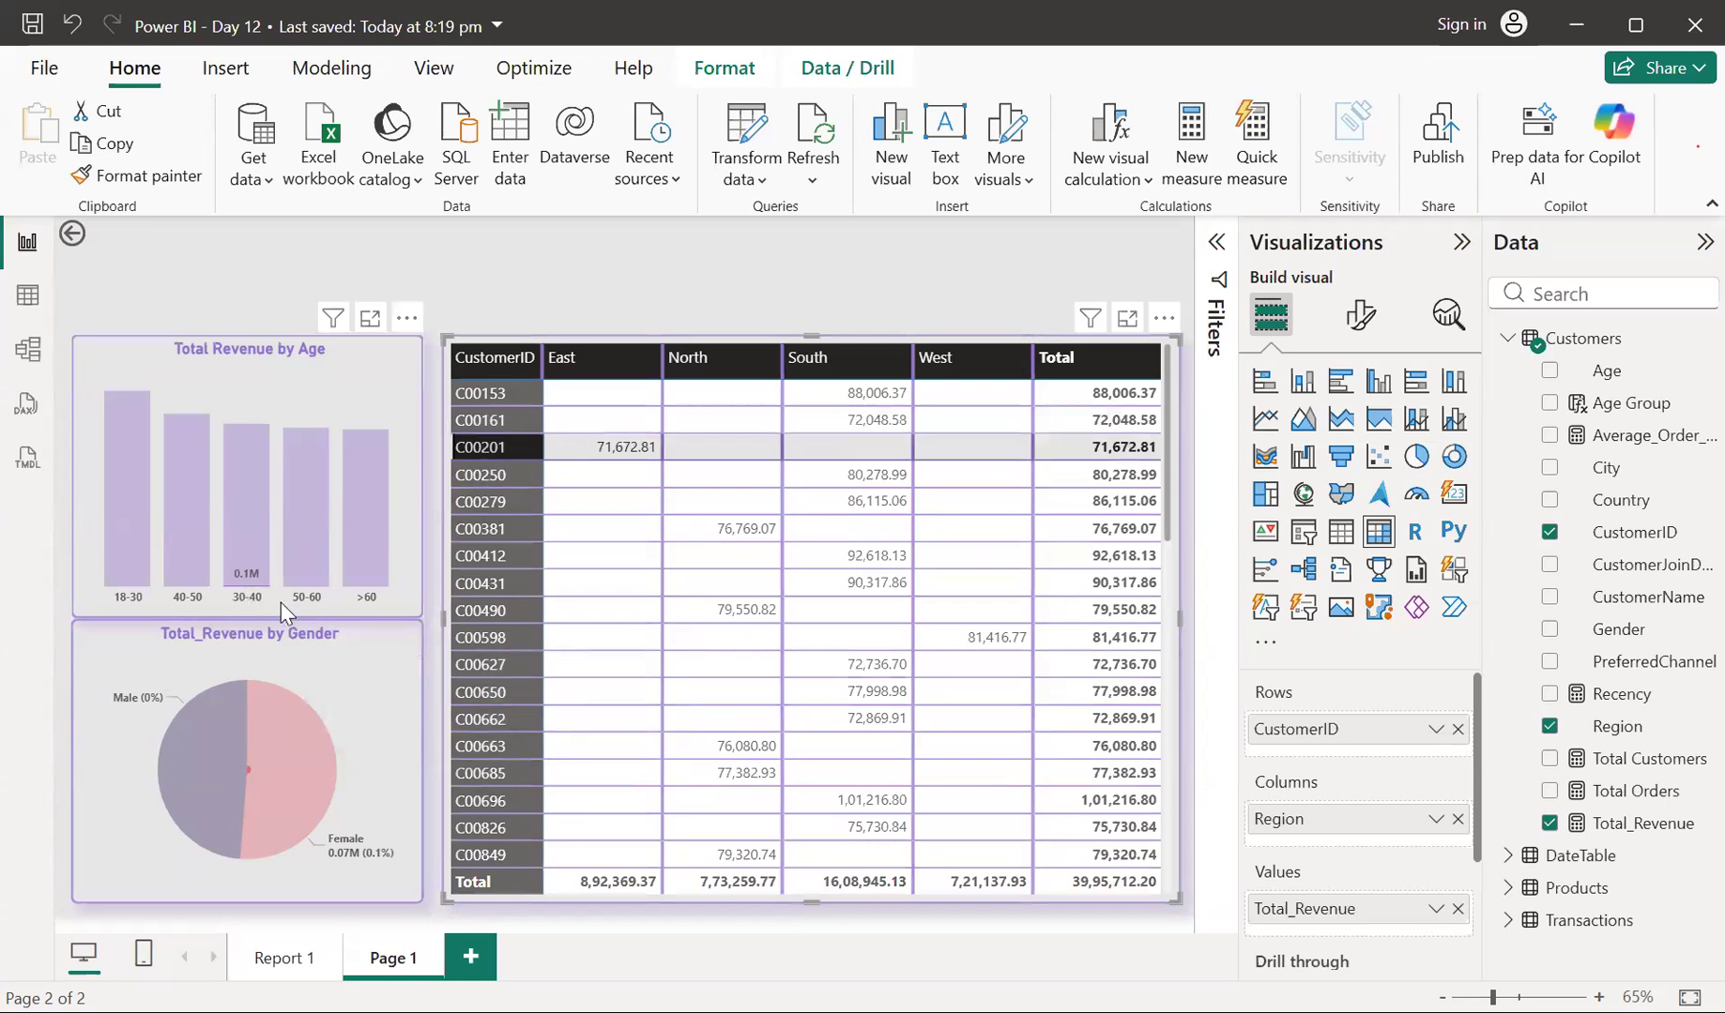
pyautogui.click(486, 446)
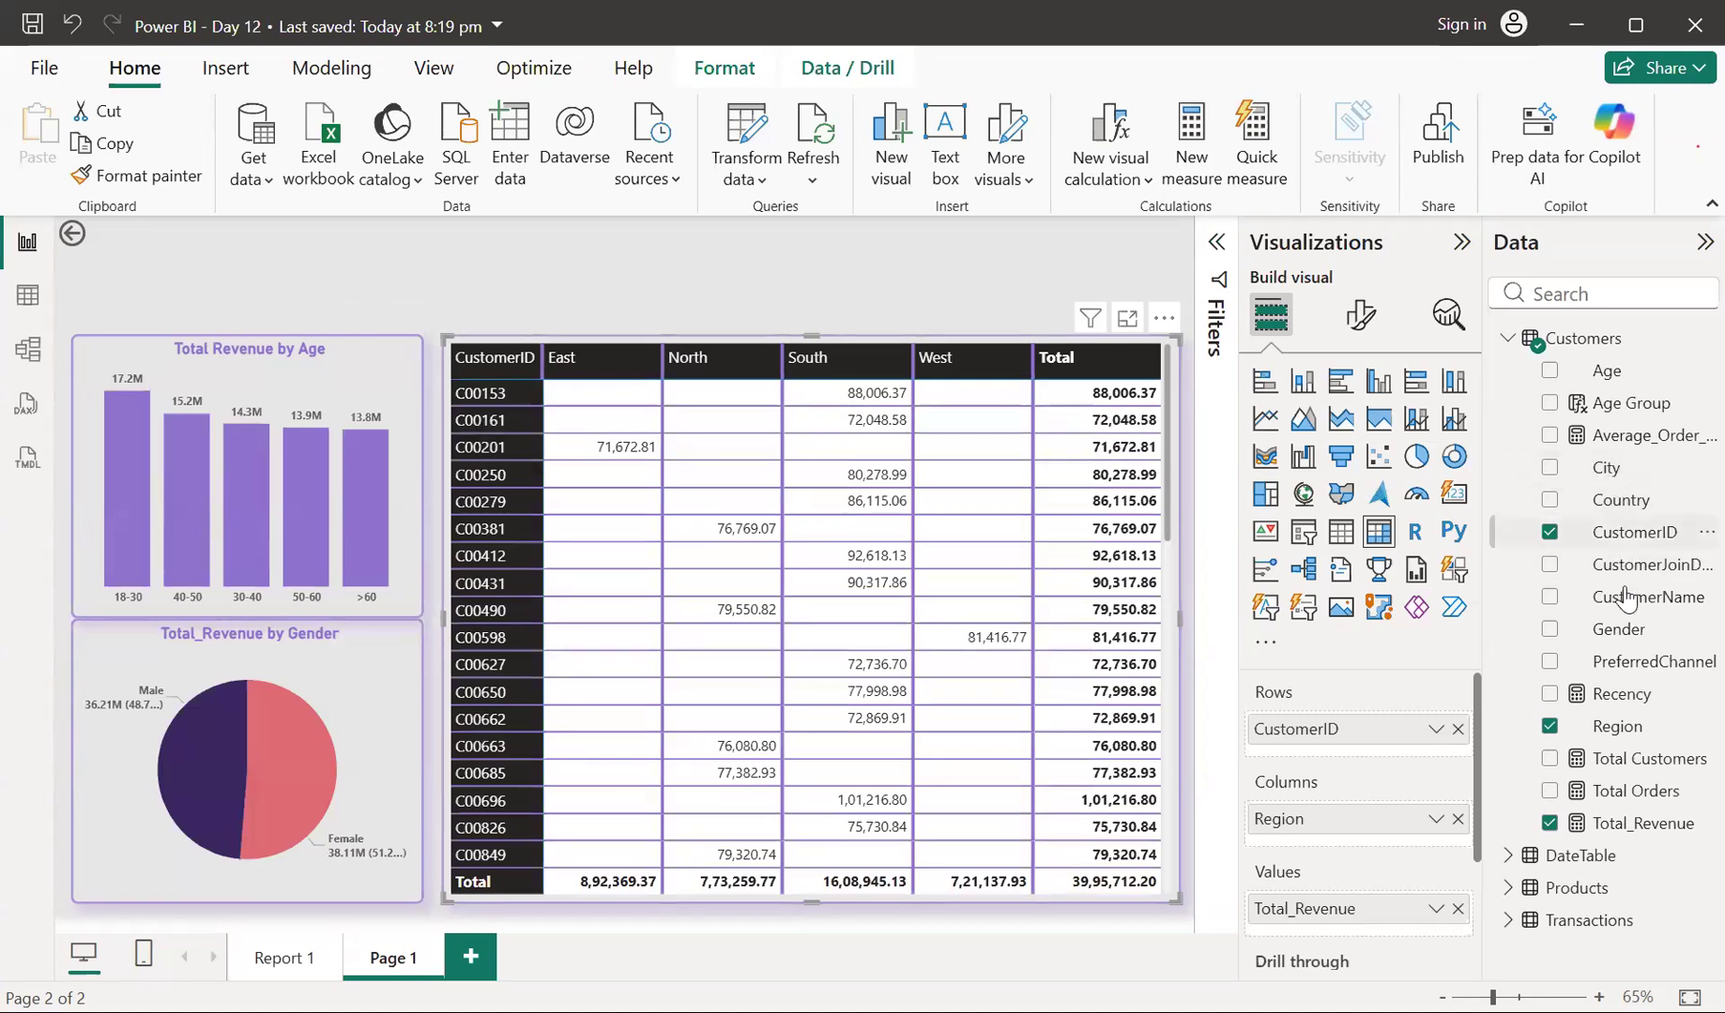
# Add CustomerName as a second row level beneath CustomerID in the matrix
pyautogui.moveTo(1625, 598); pyautogui.dragTo(1365, 741)
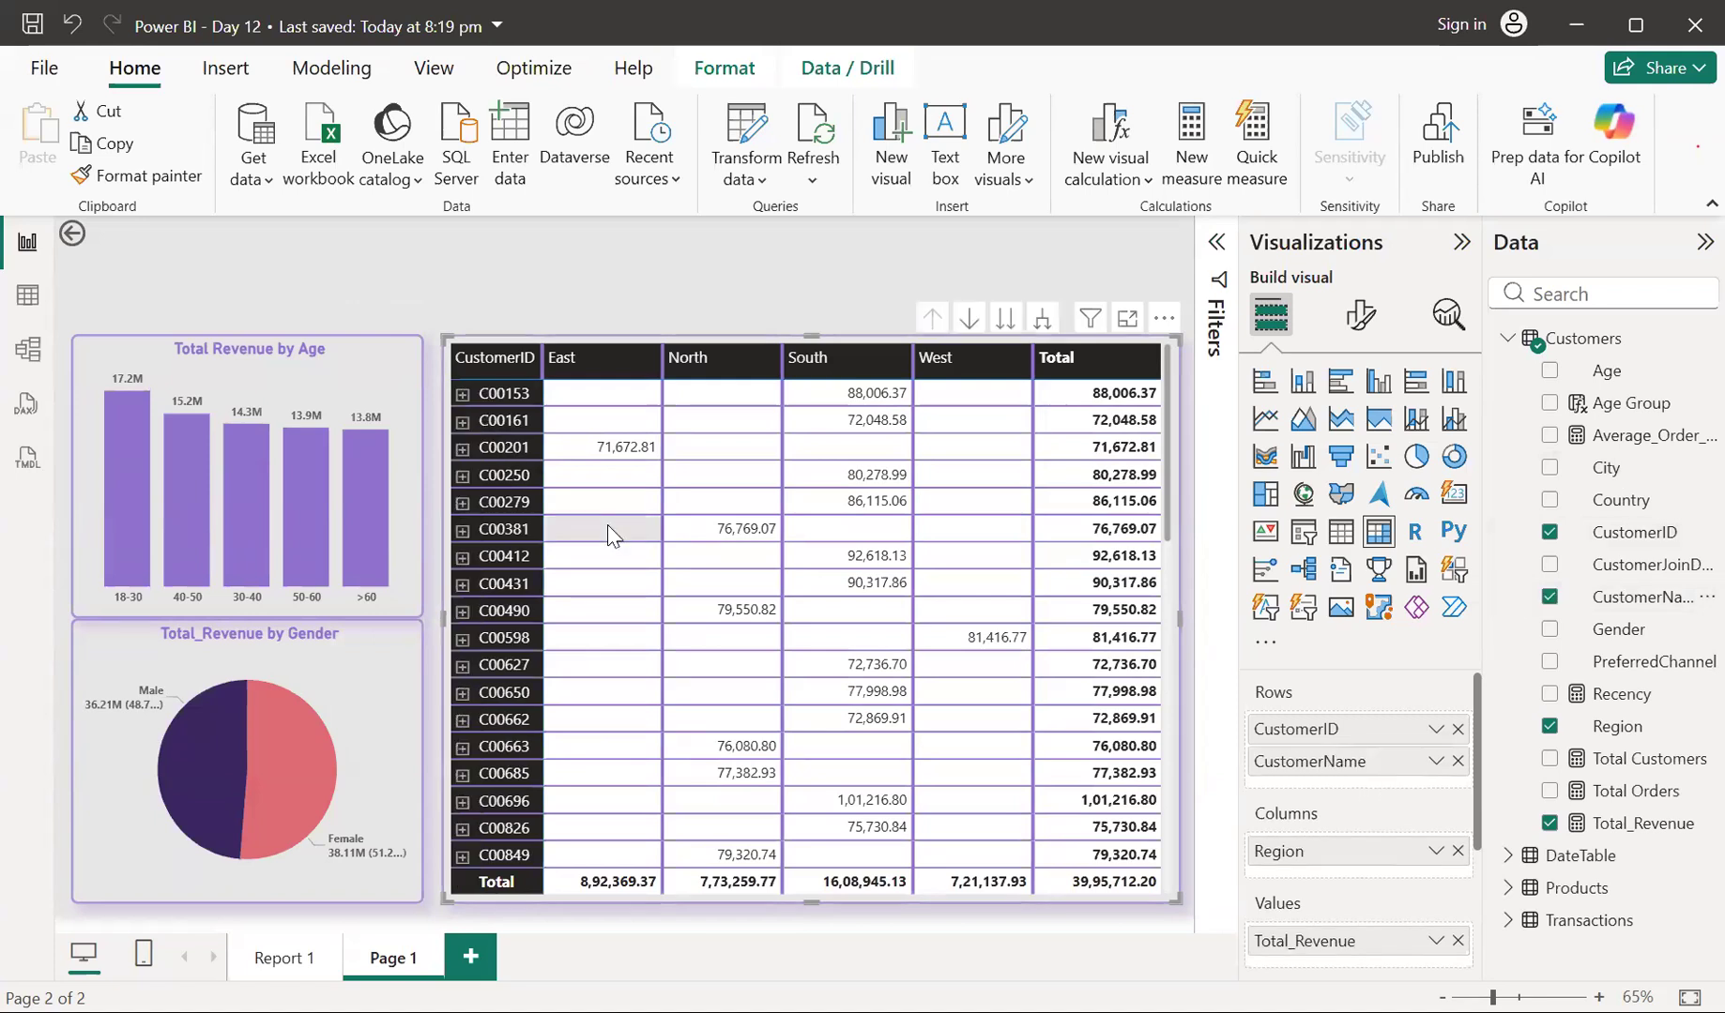
# Expand and collapse the matrix's first two customer rows in turn to check the CustomerName nested under each CustomerID
pyautogui.click(463, 395)
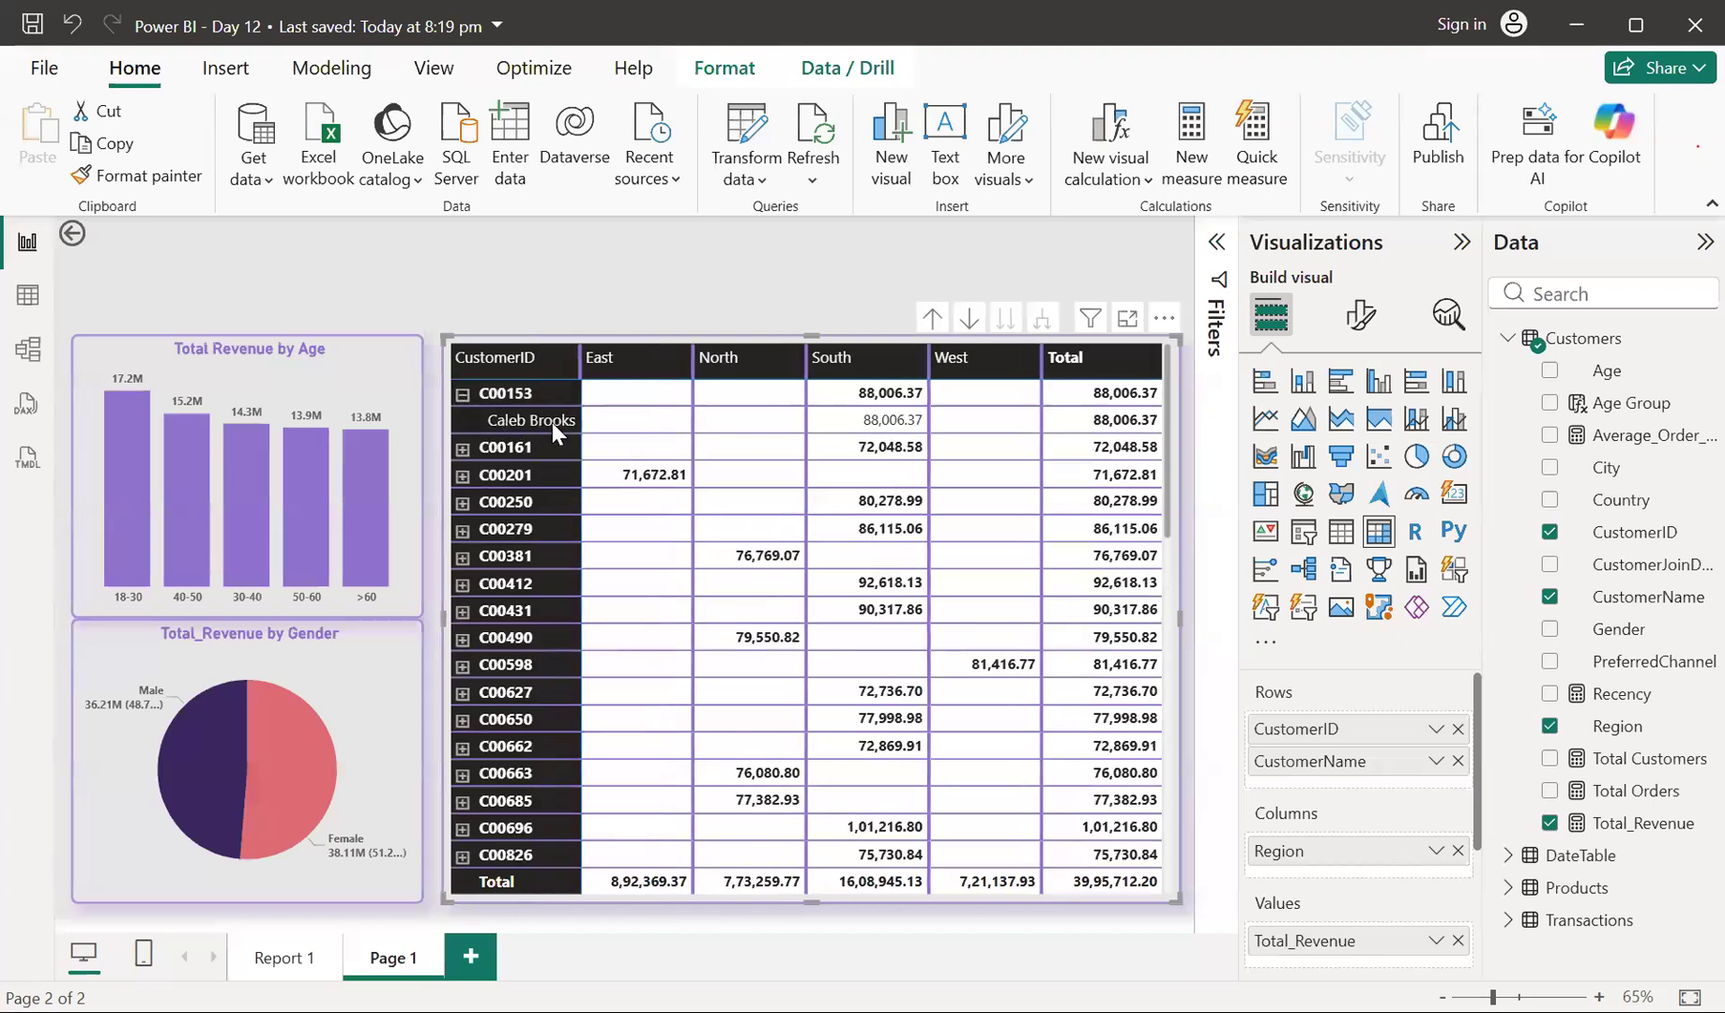
pyautogui.click(462, 399)
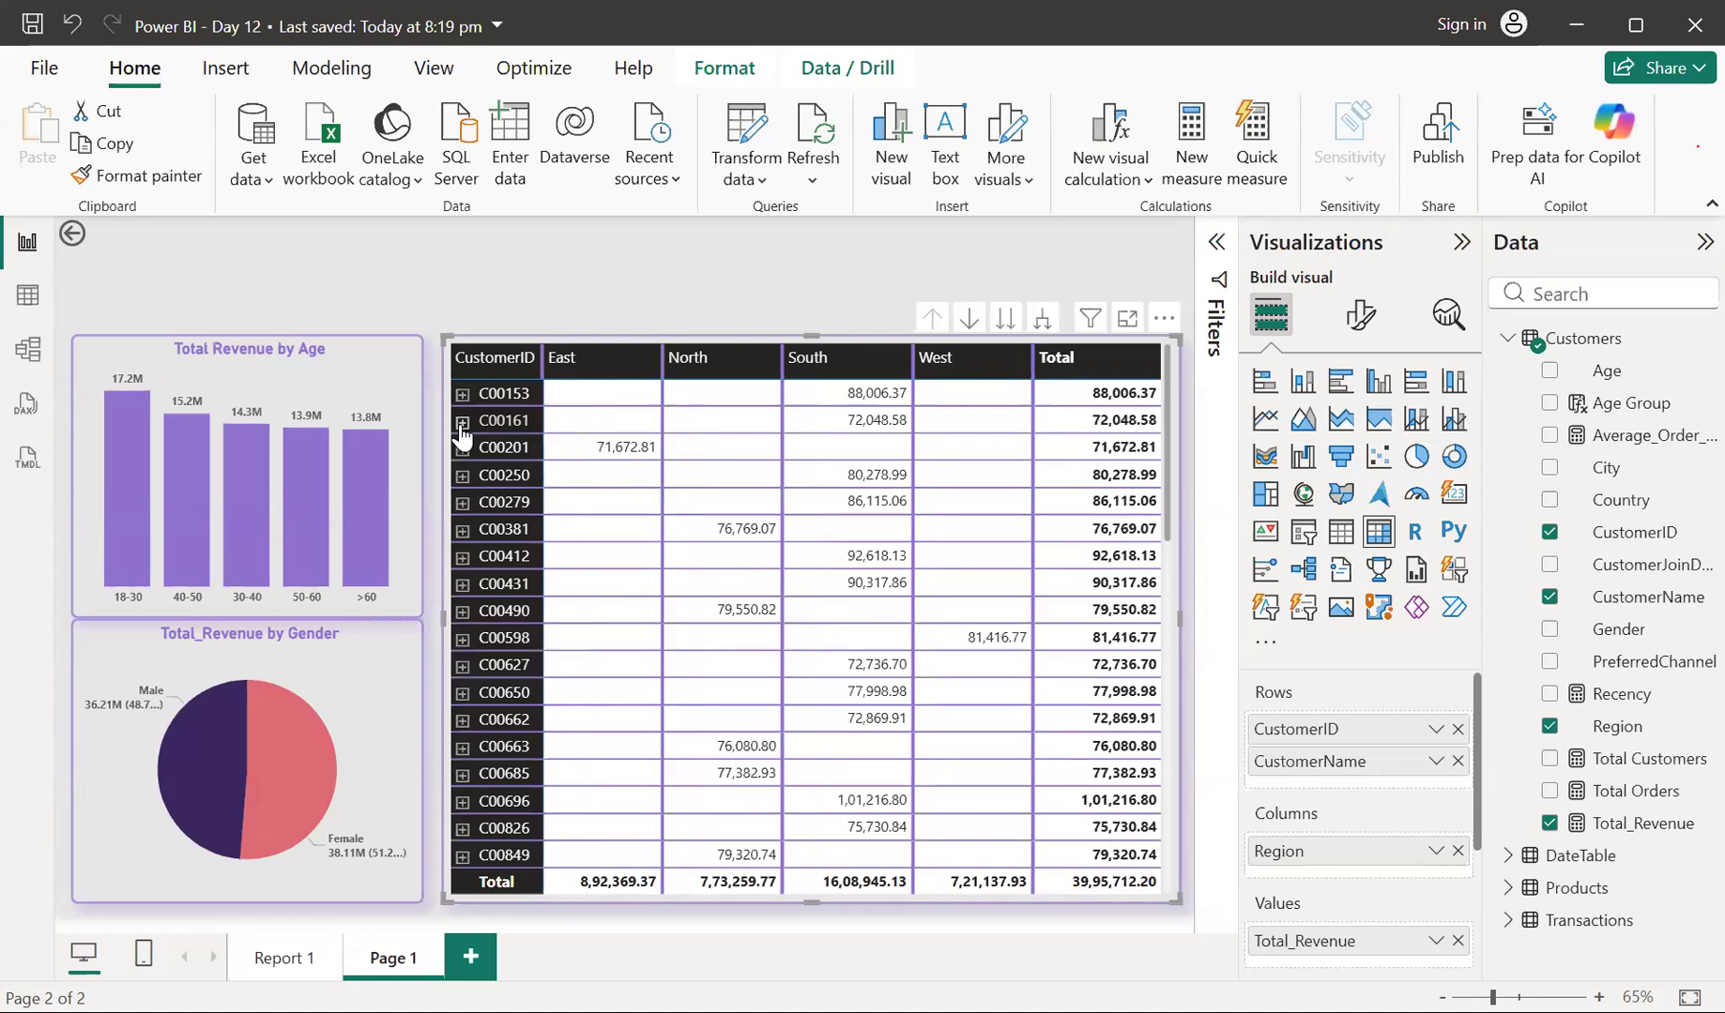
pyautogui.click(462, 421)
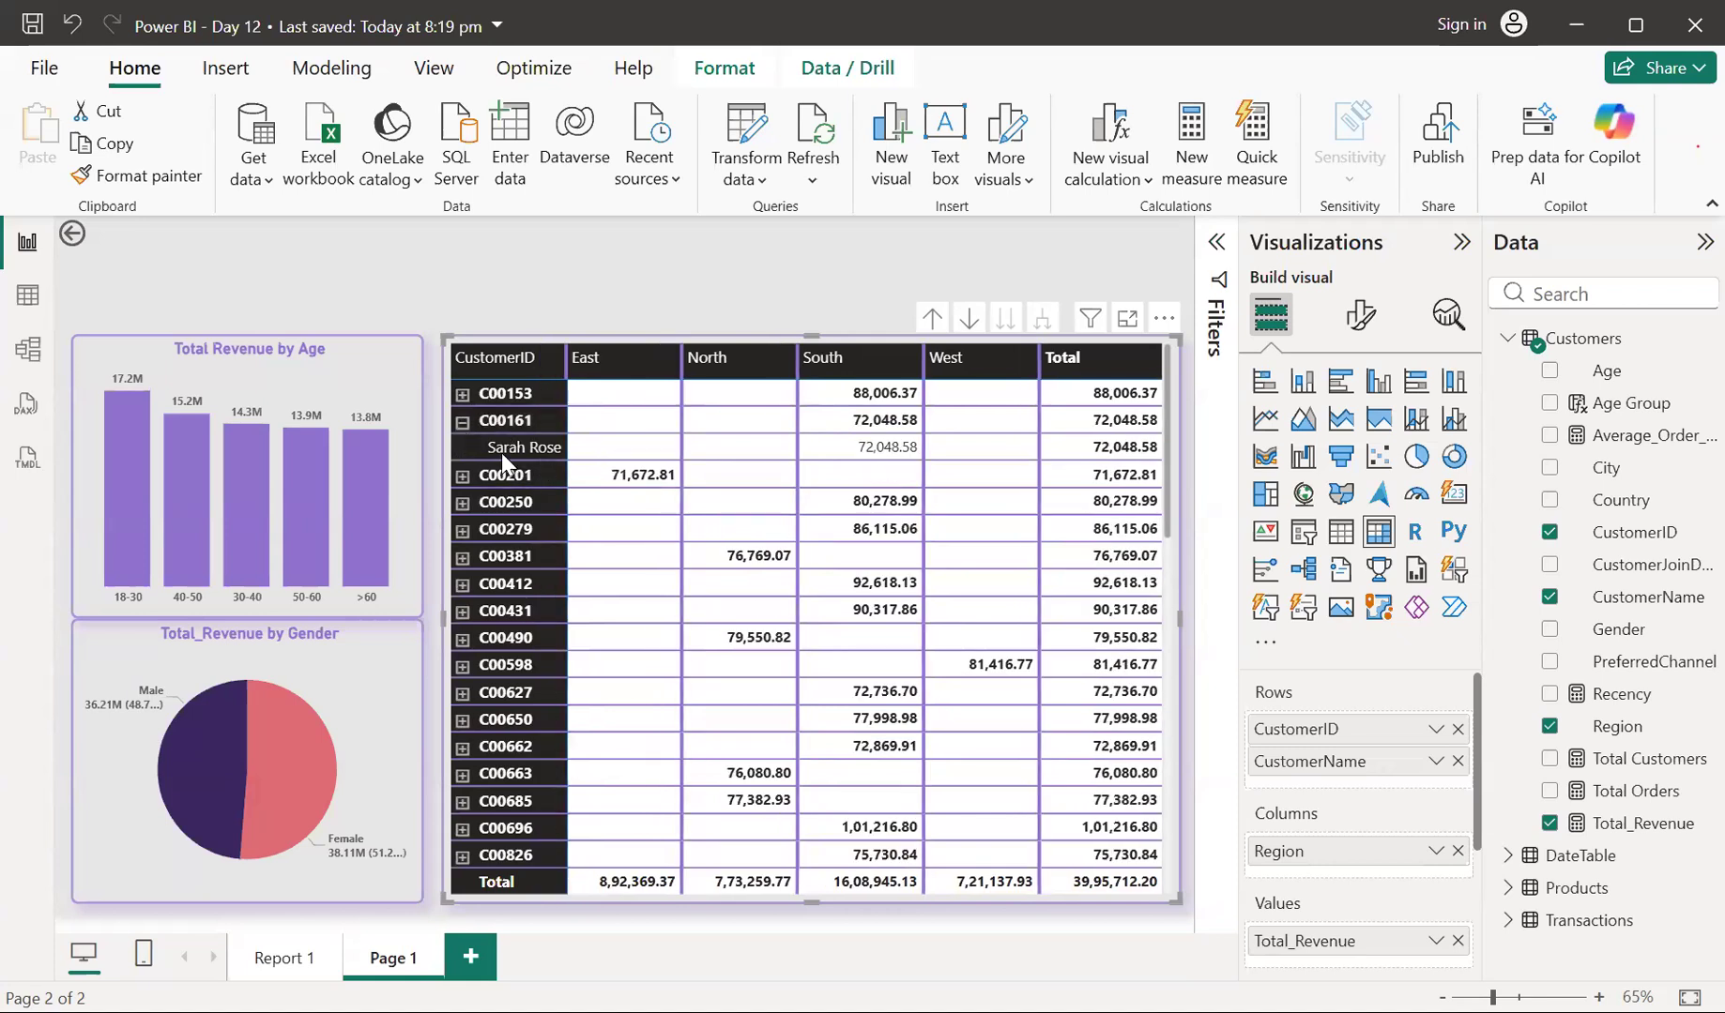
pyautogui.click(463, 422)
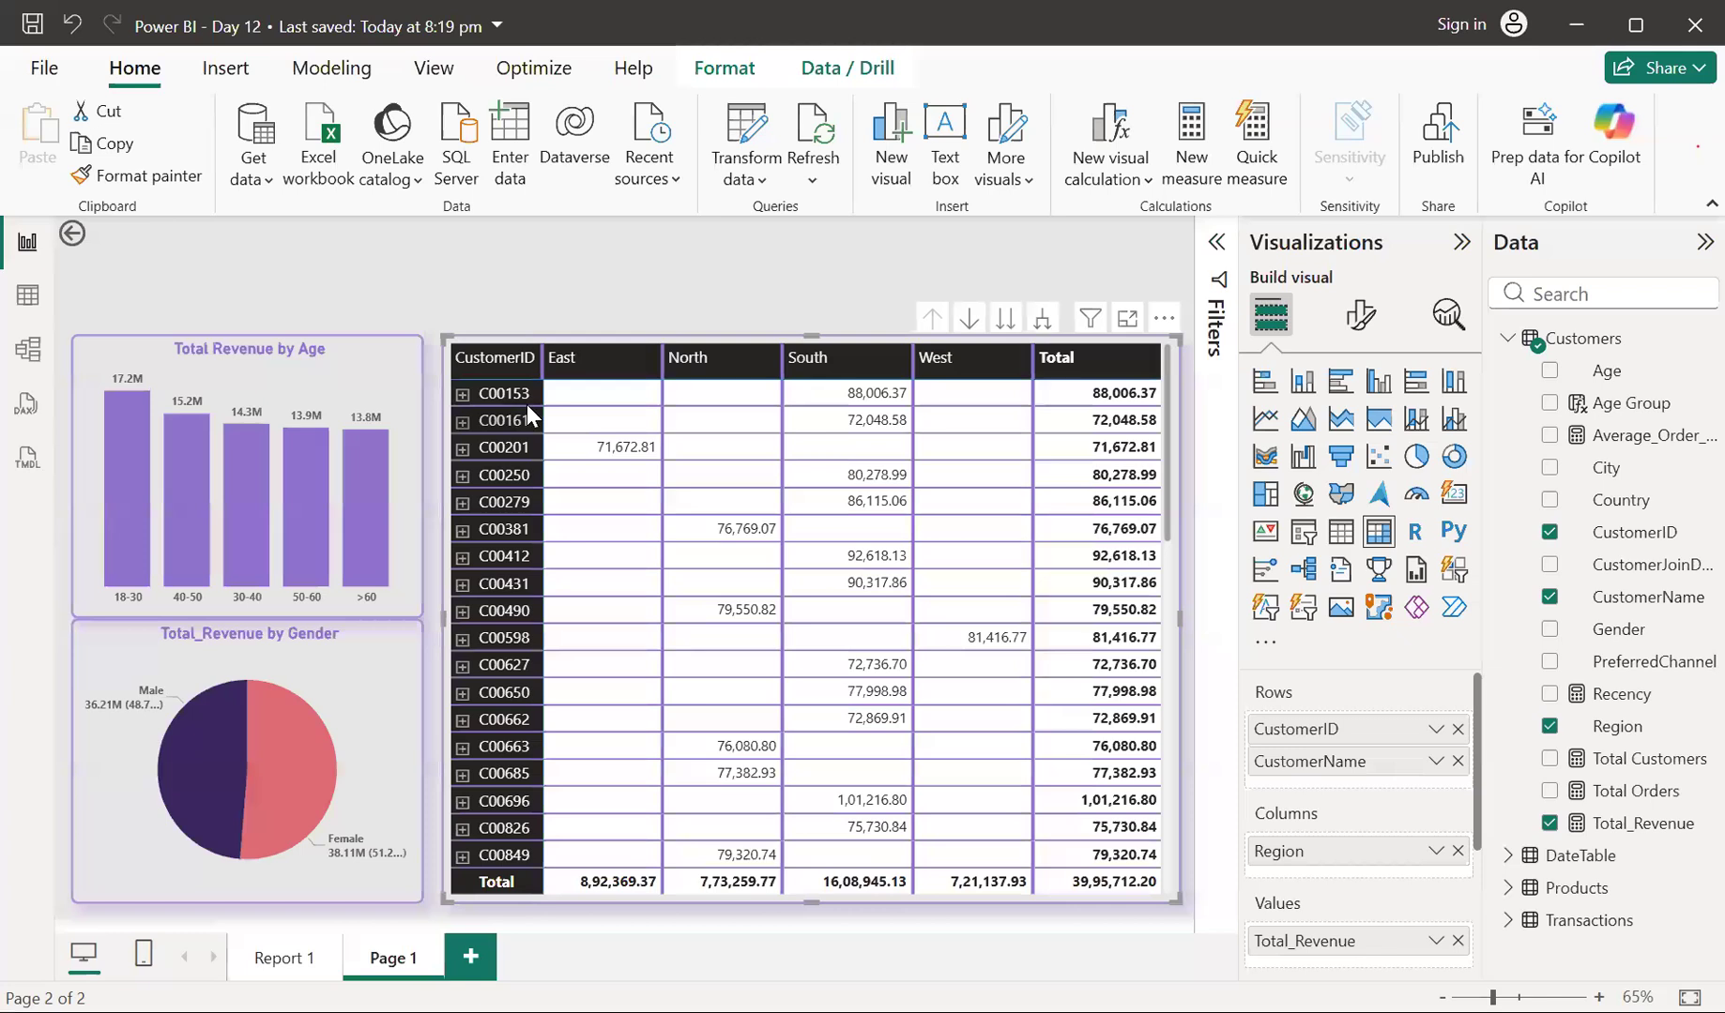
pyautogui.click(461, 394)
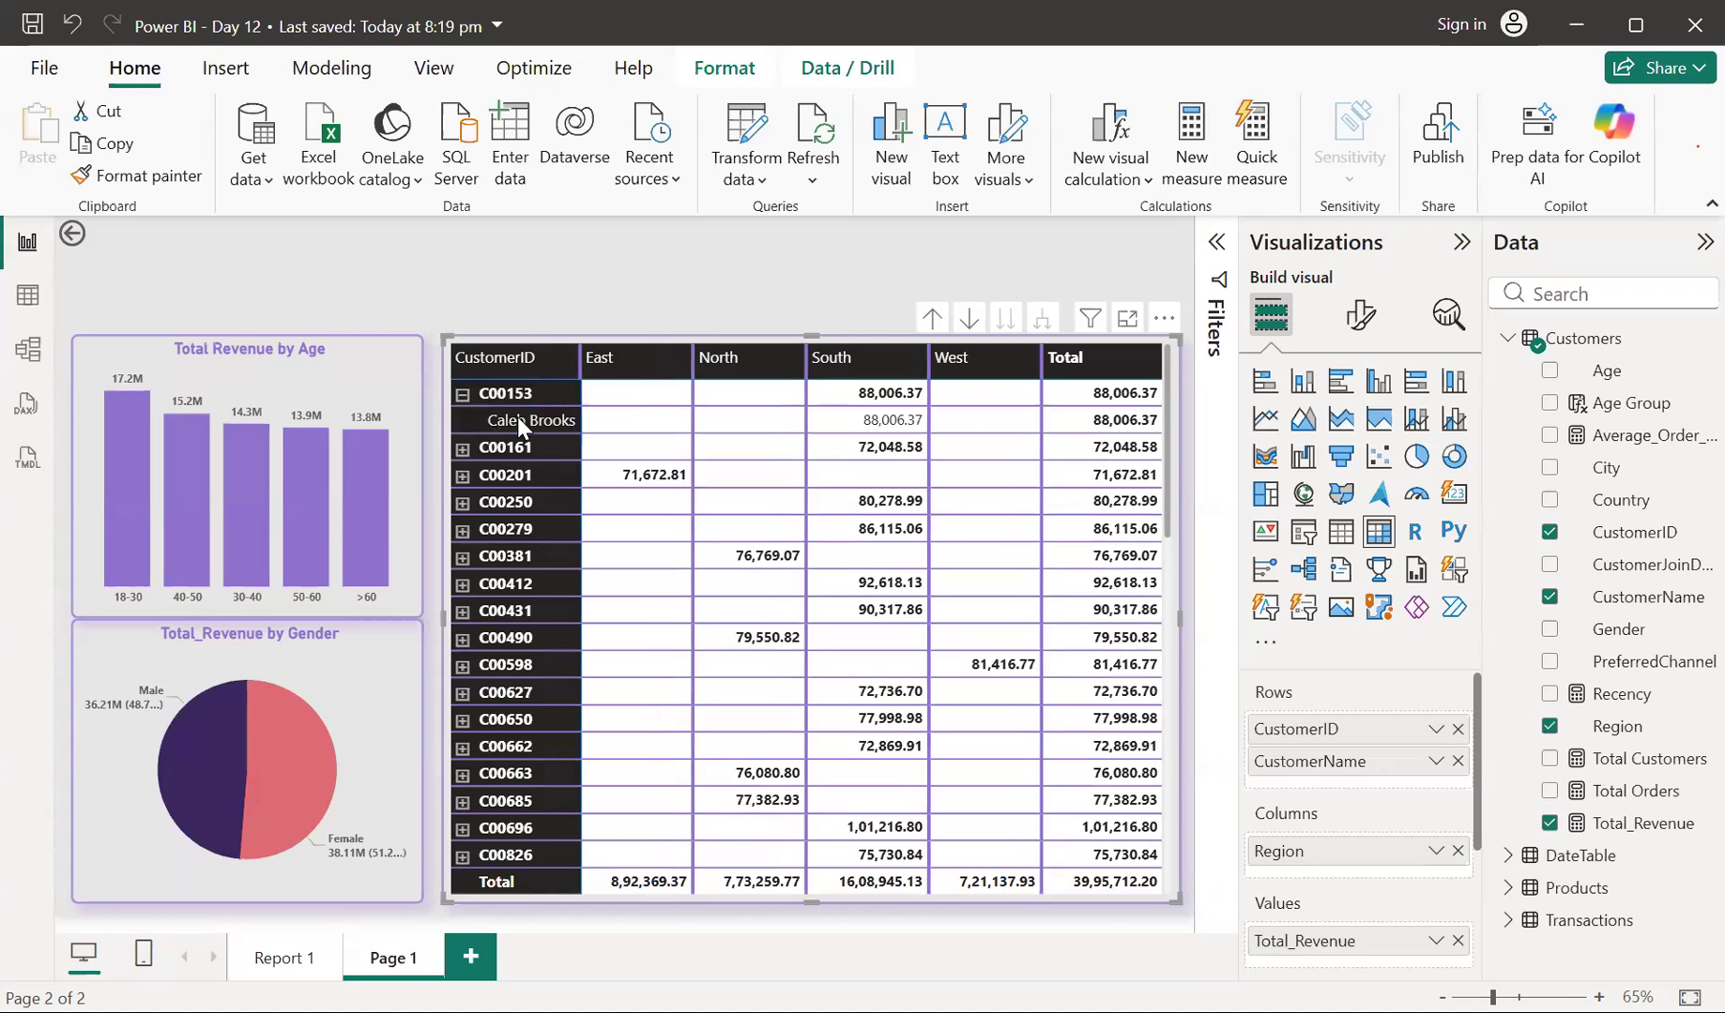
pyautogui.click(463, 401)
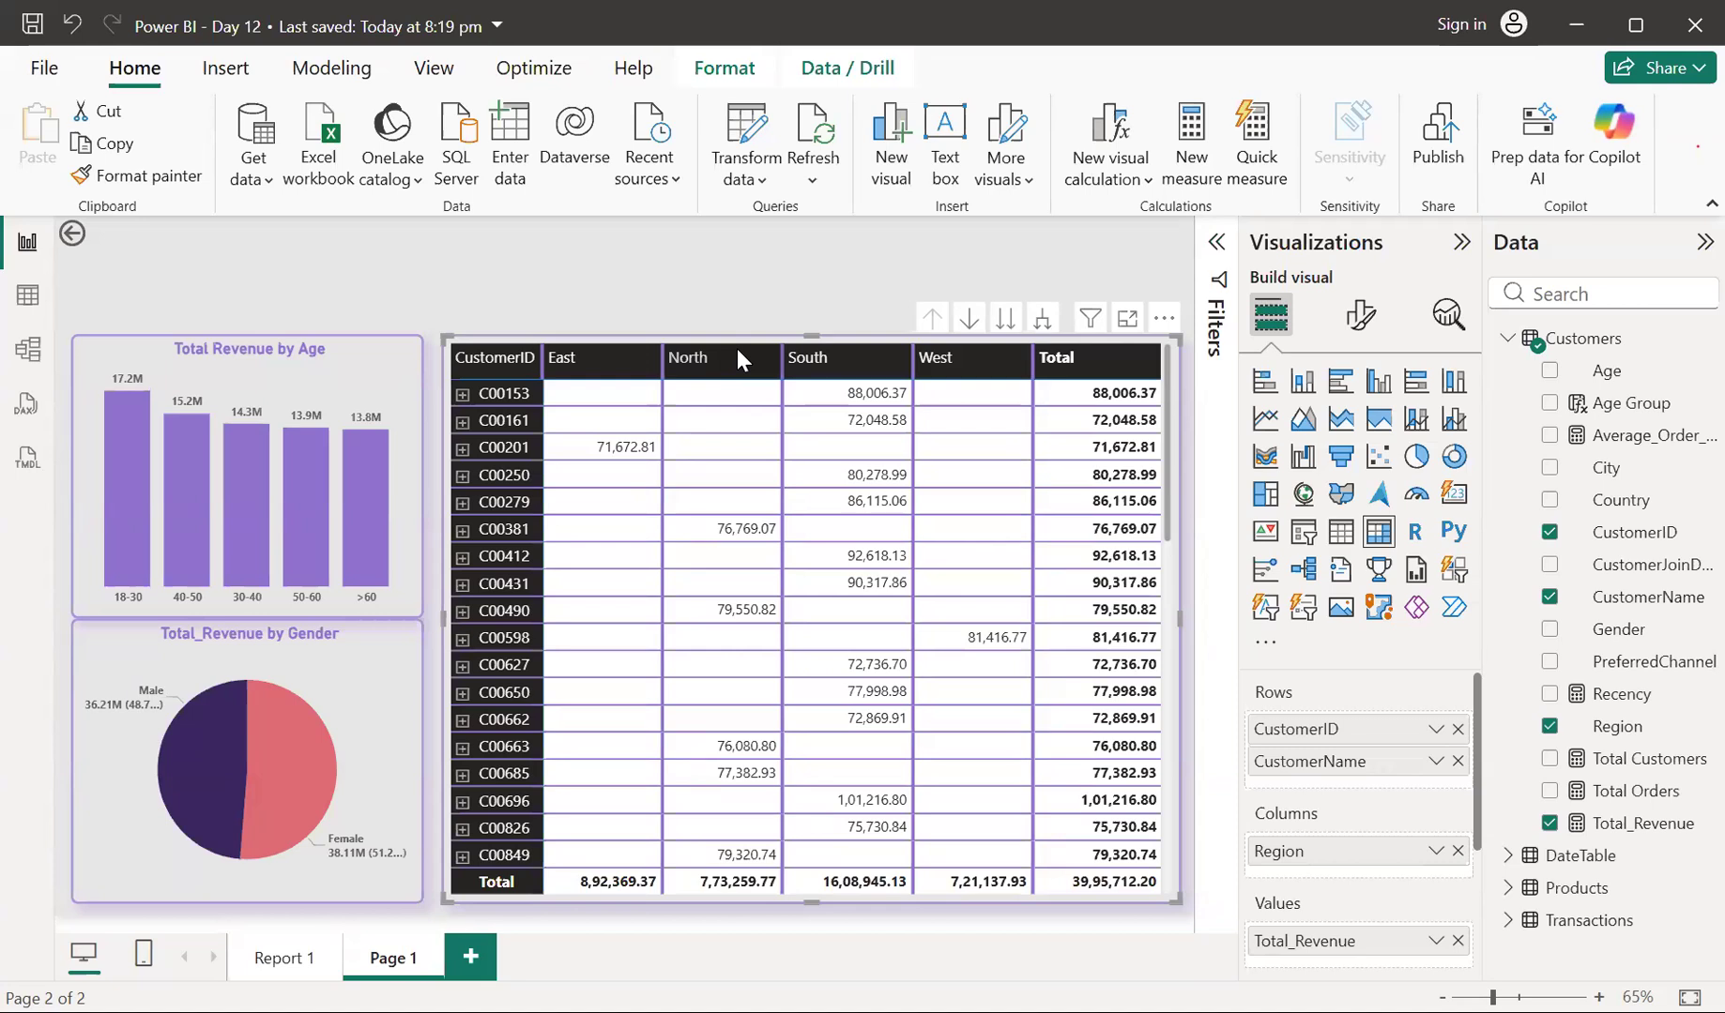
# Examine the first customer's expanded name row and its highlighted revenue alongside the Report 1 page, and collapse the row
pyautogui.click(461, 395)
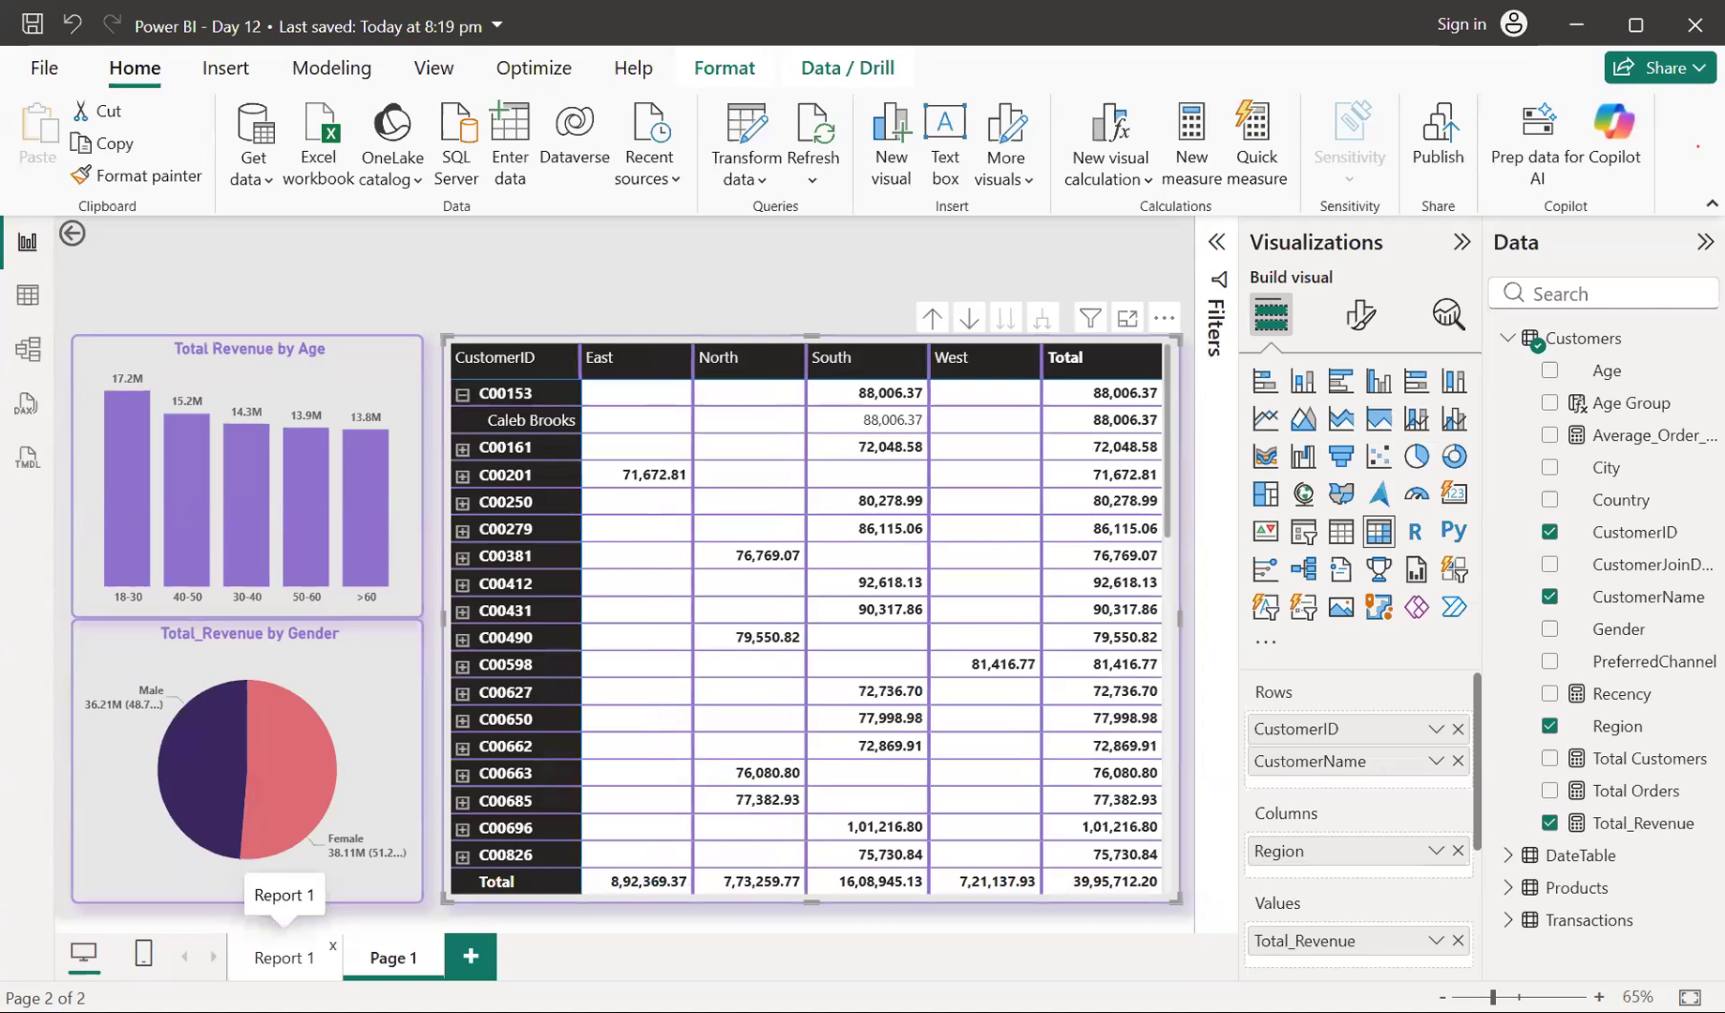
pyautogui.click(281, 955)
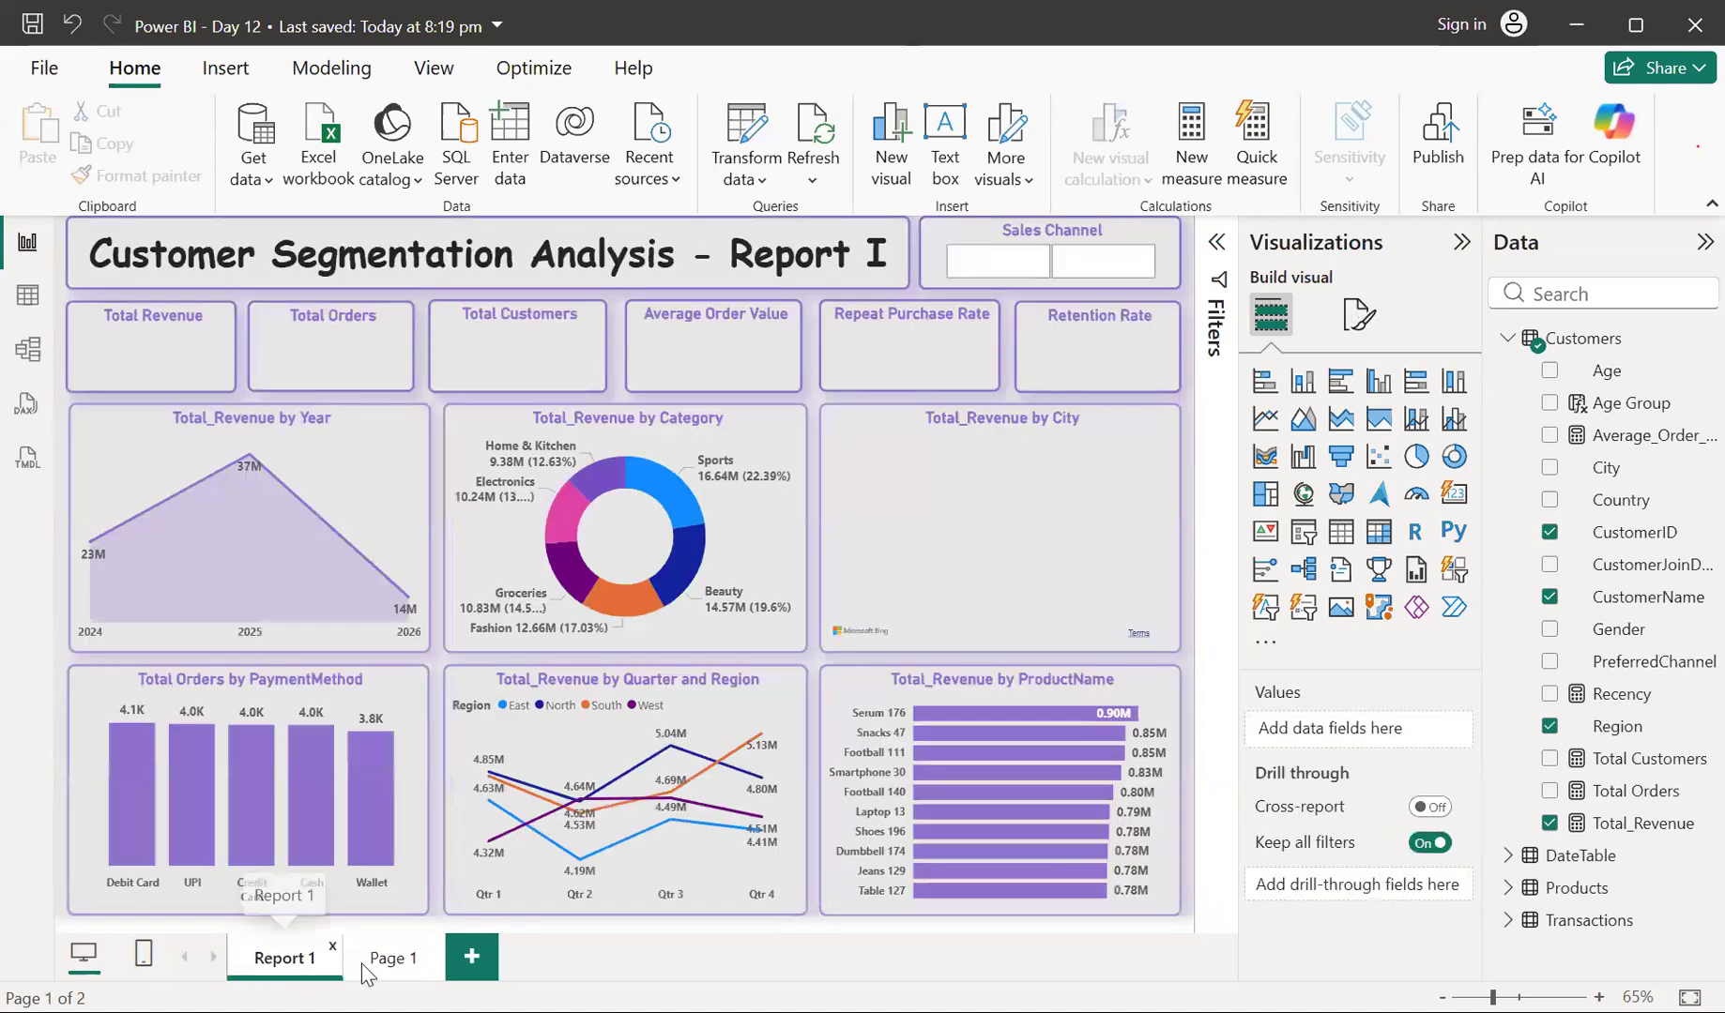
pyautogui.click(392, 957)
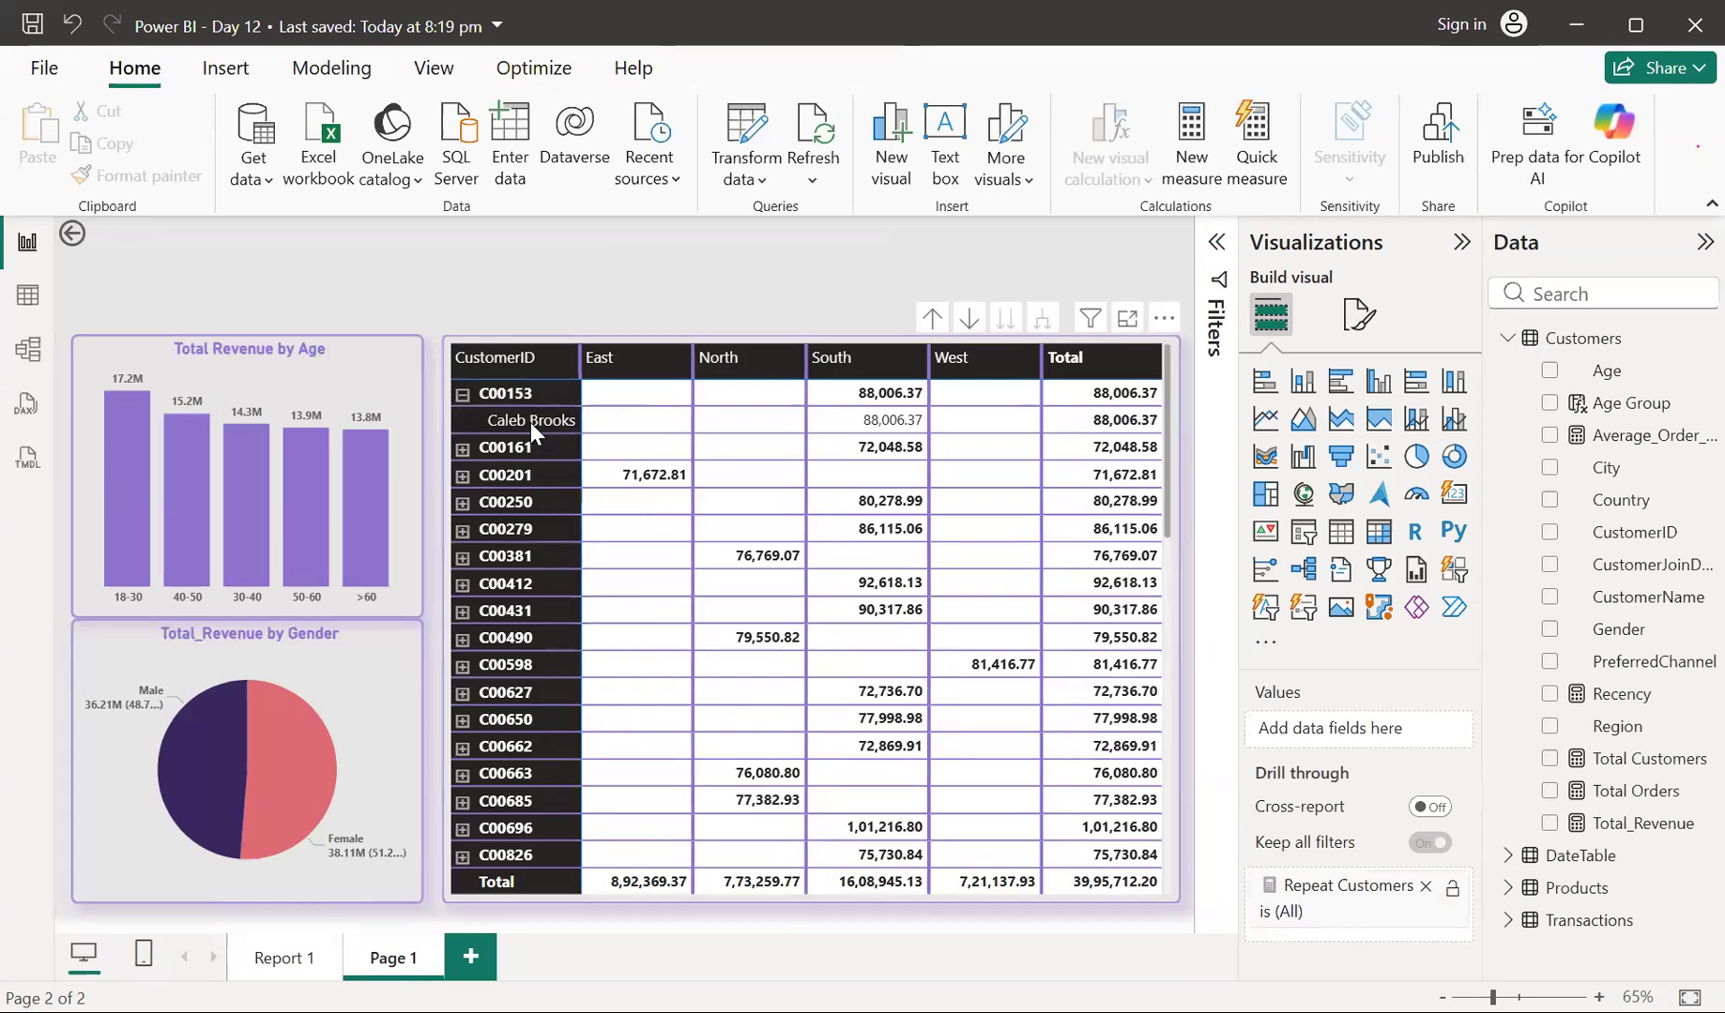
pyautogui.click(529, 422)
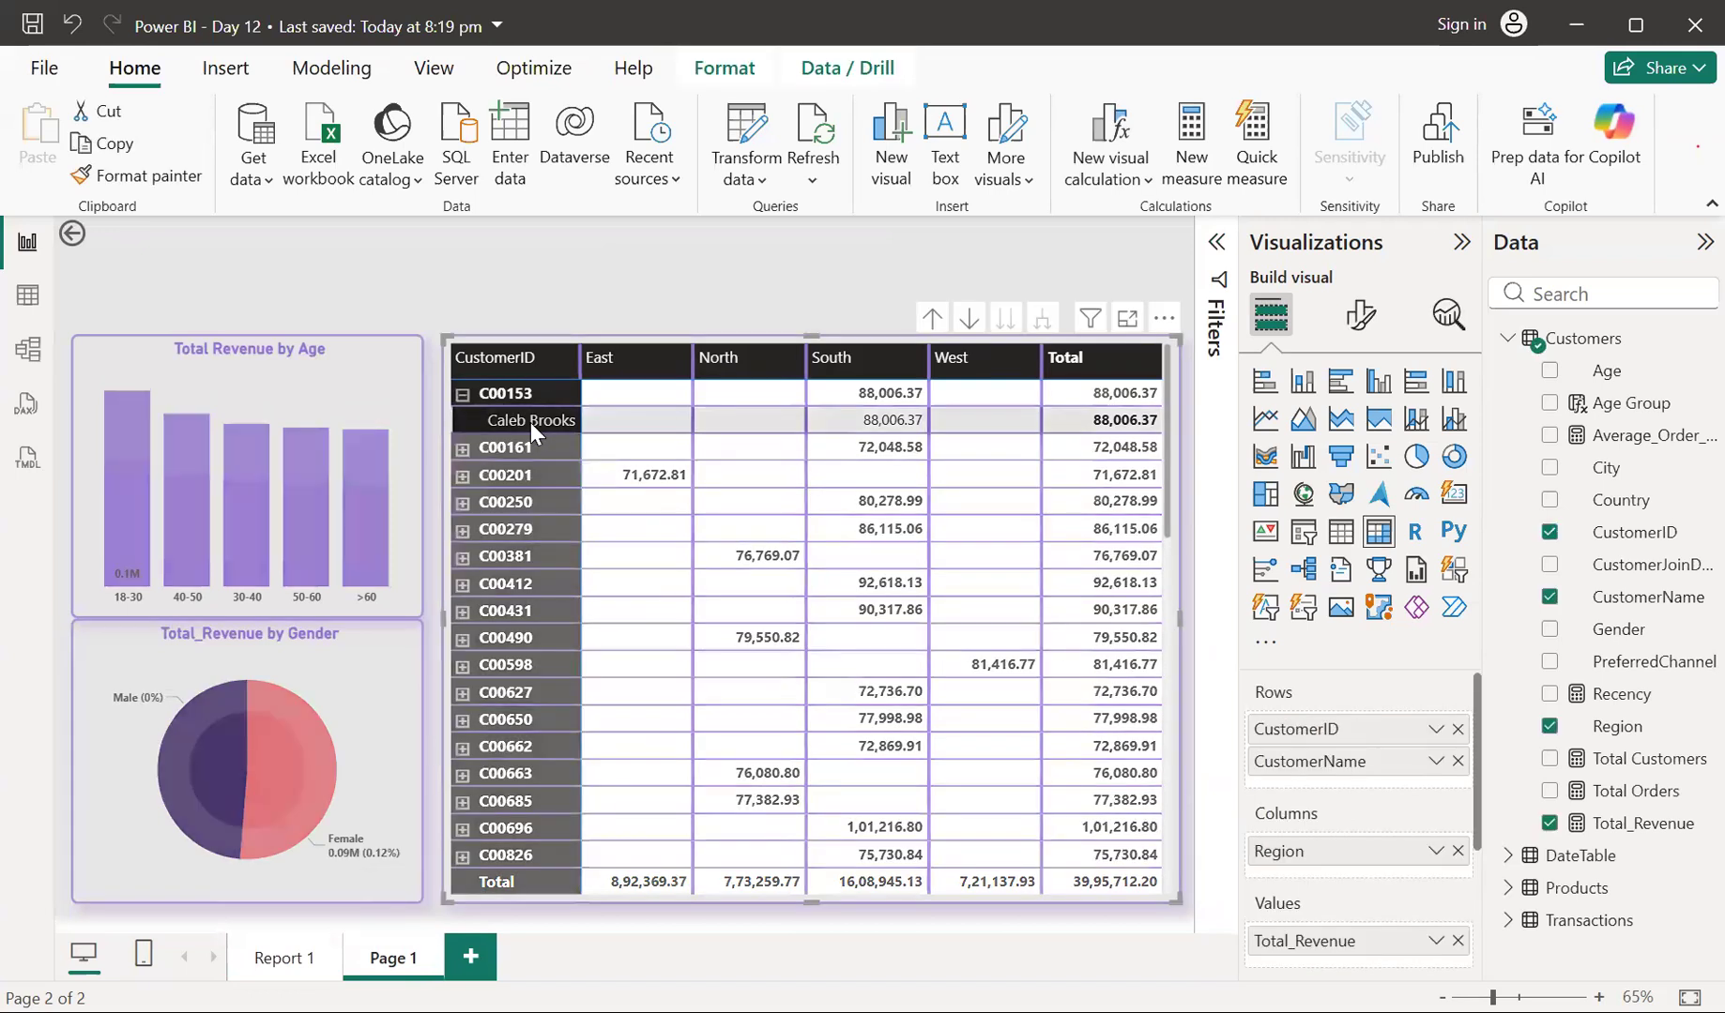
pyautogui.click(279, 962)
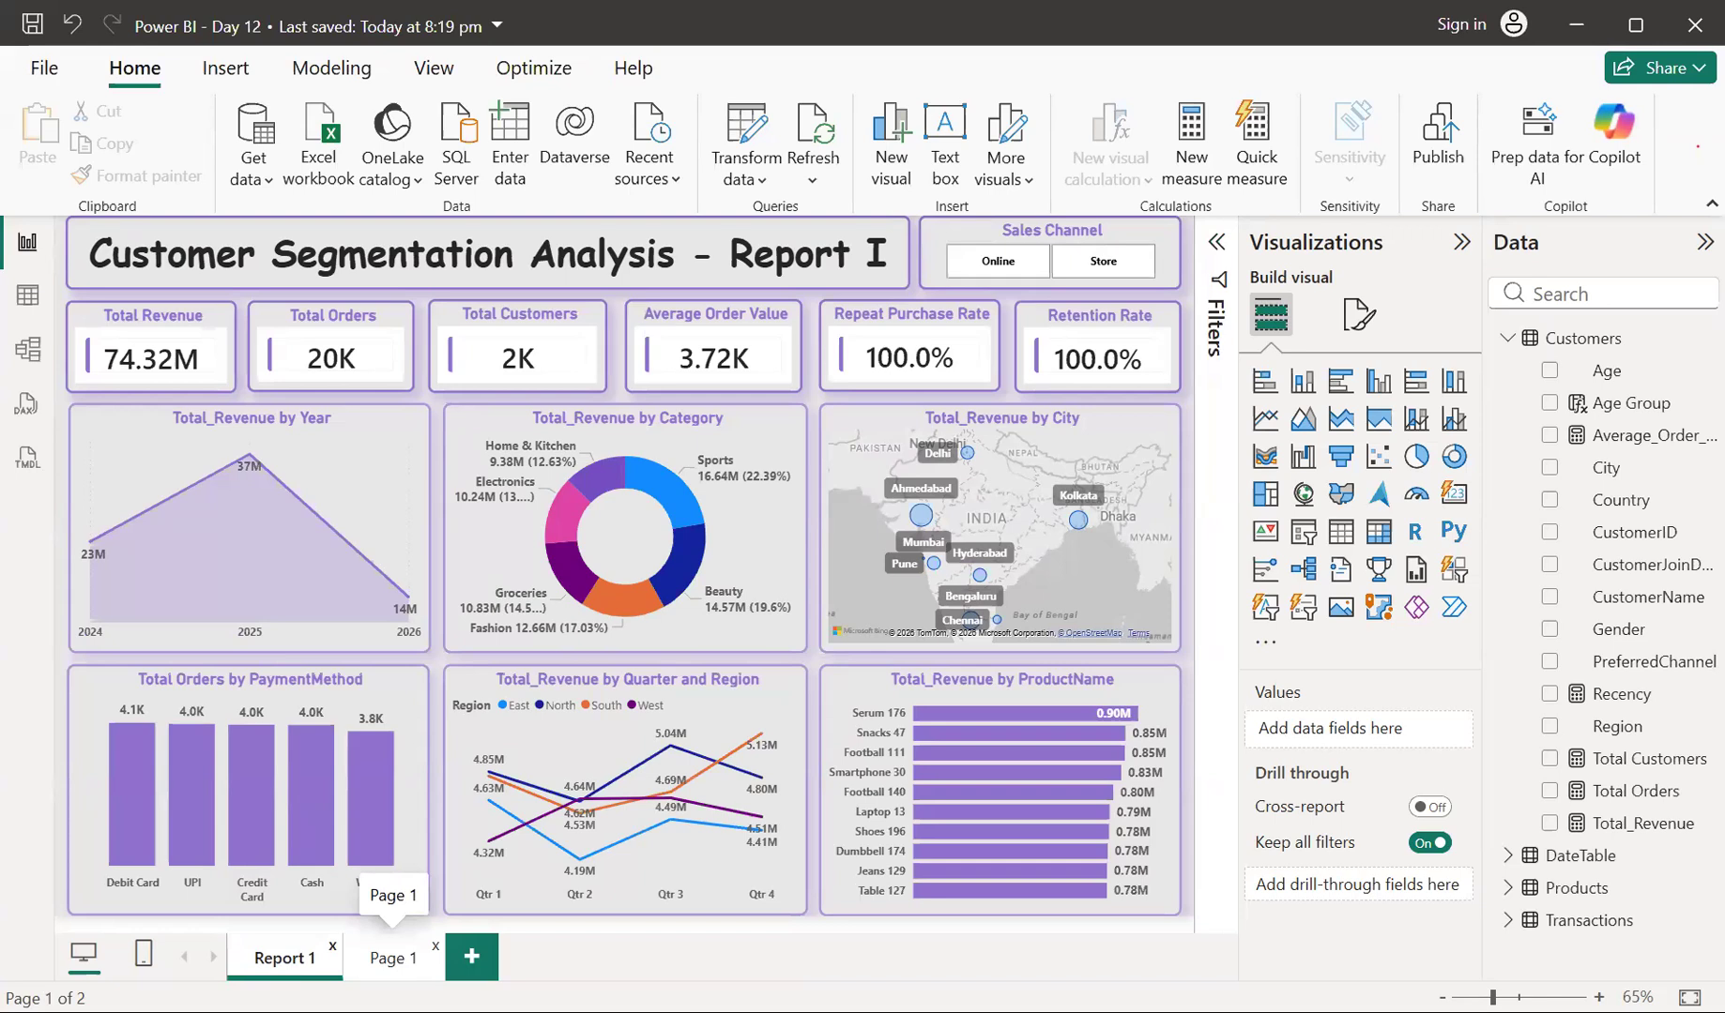
pyautogui.click(393, 957)
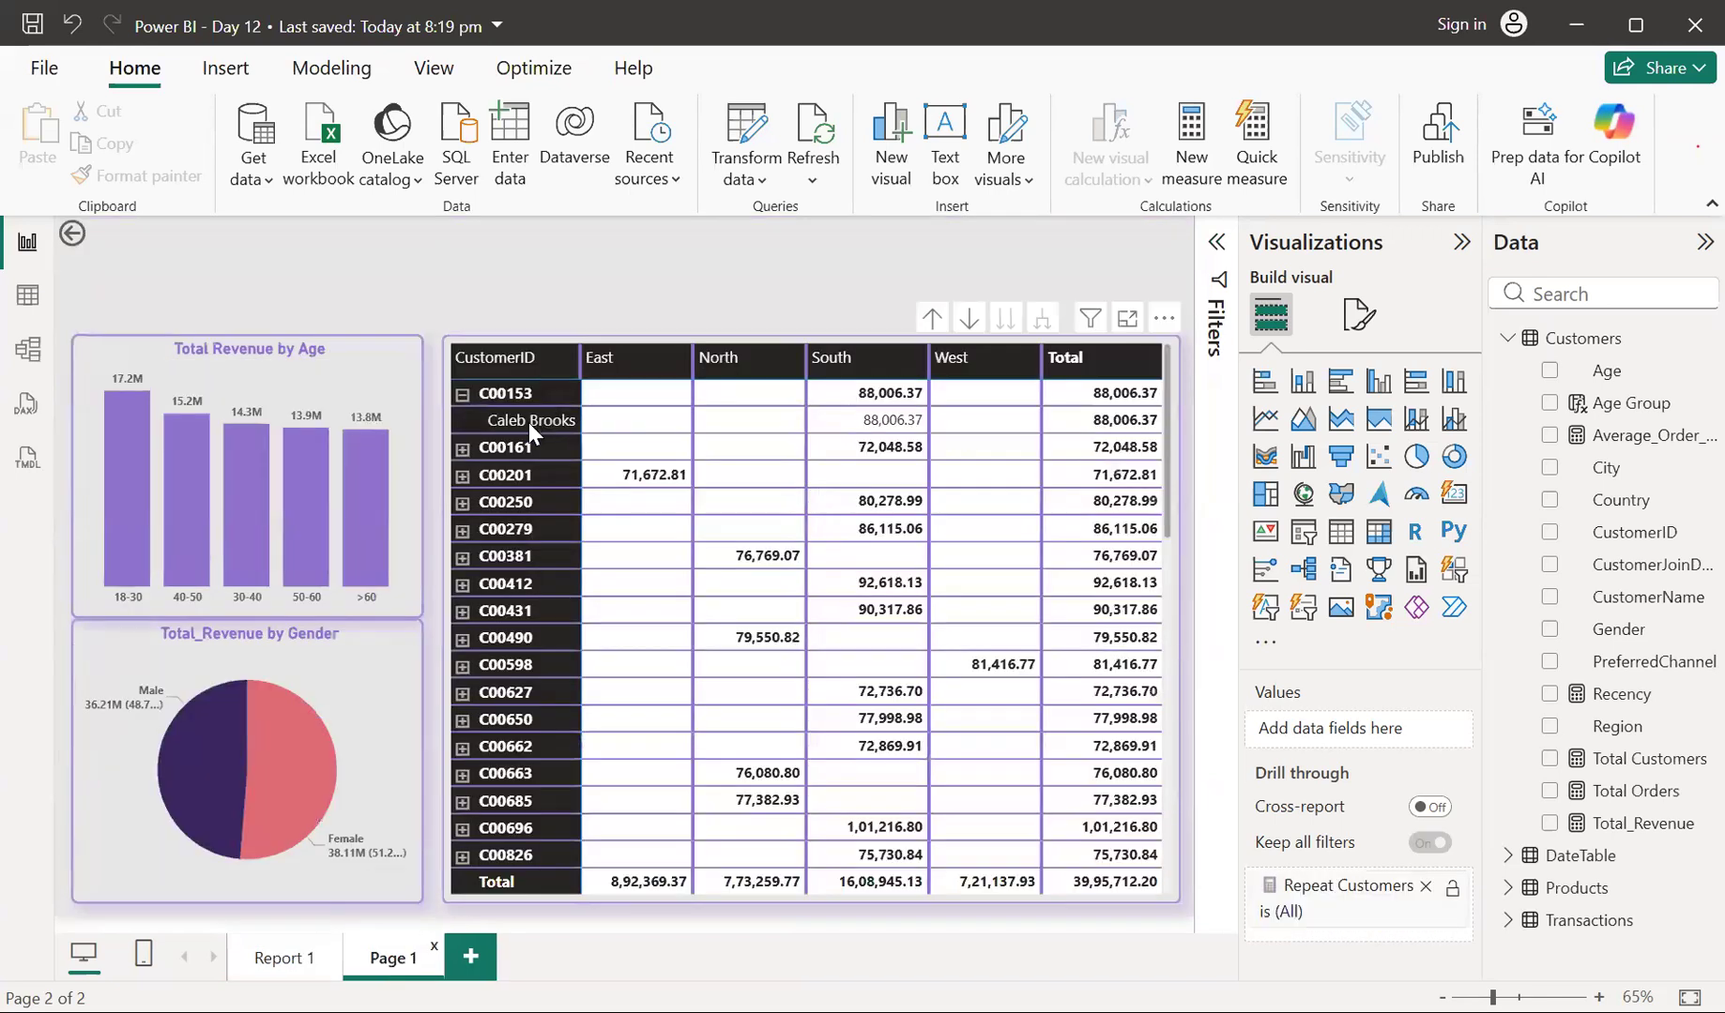
pyautogui.click(464, 397)
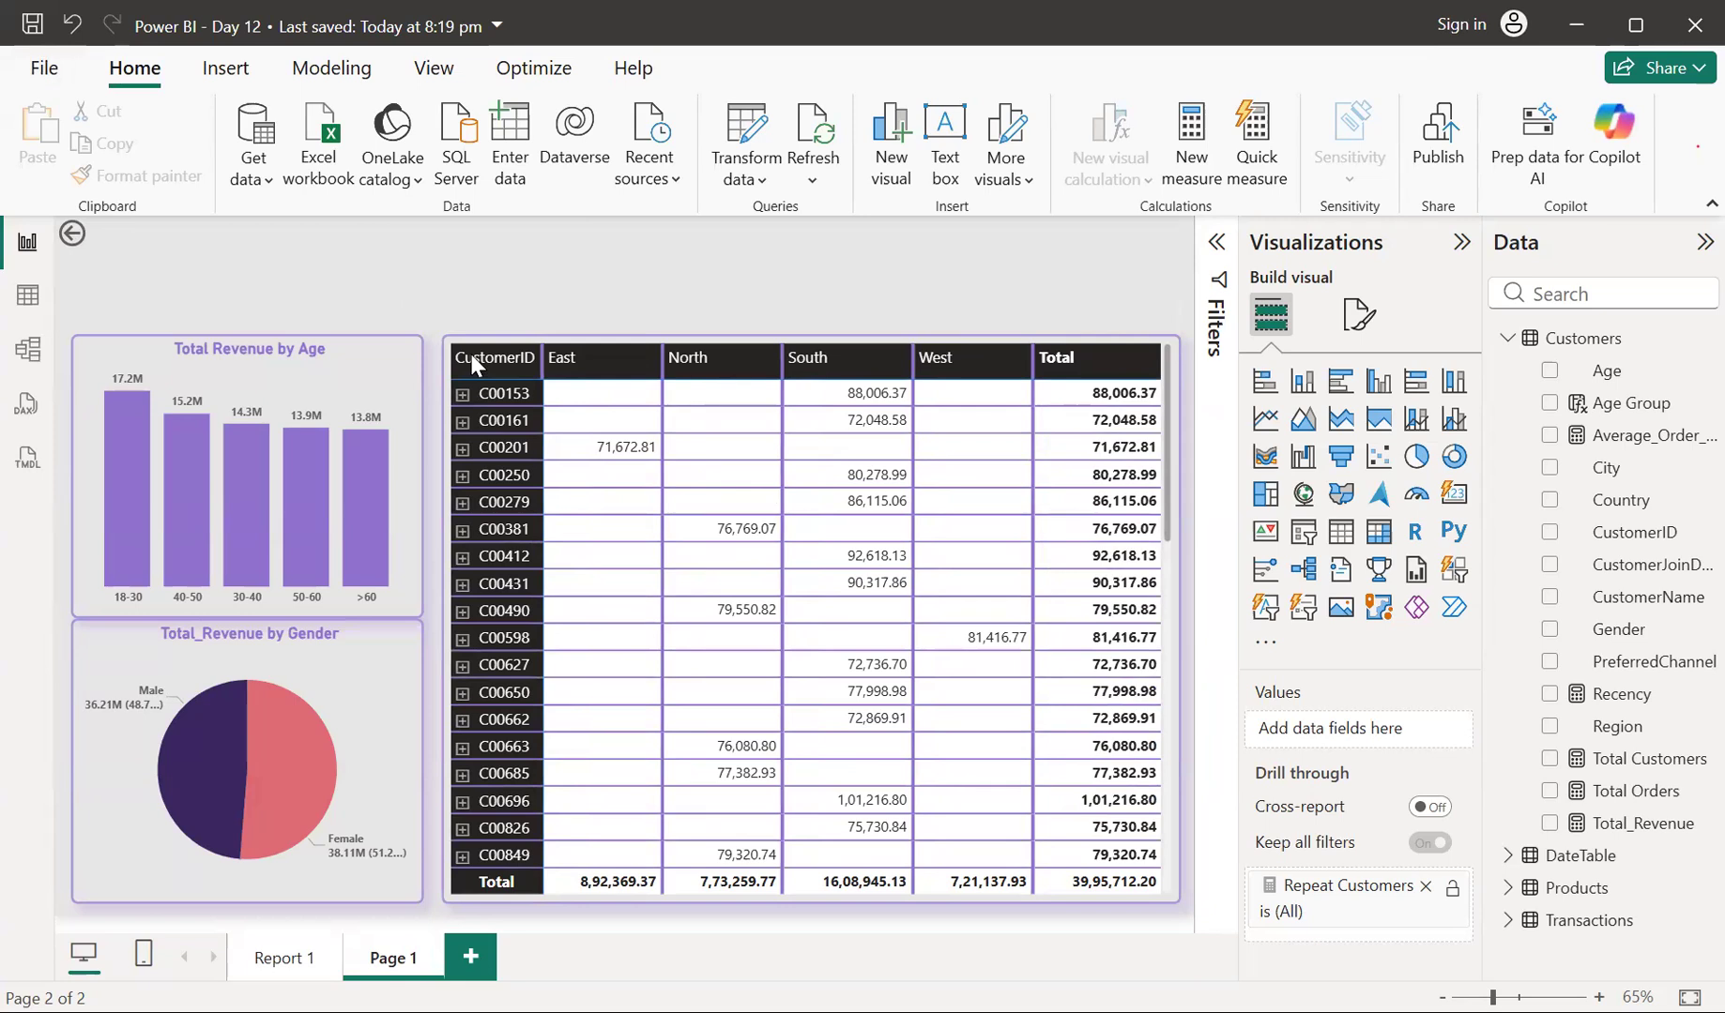
# Test the back button on Page 1 by following it to Report 1, and return to Page 1
pyautogui.click(613, 343)
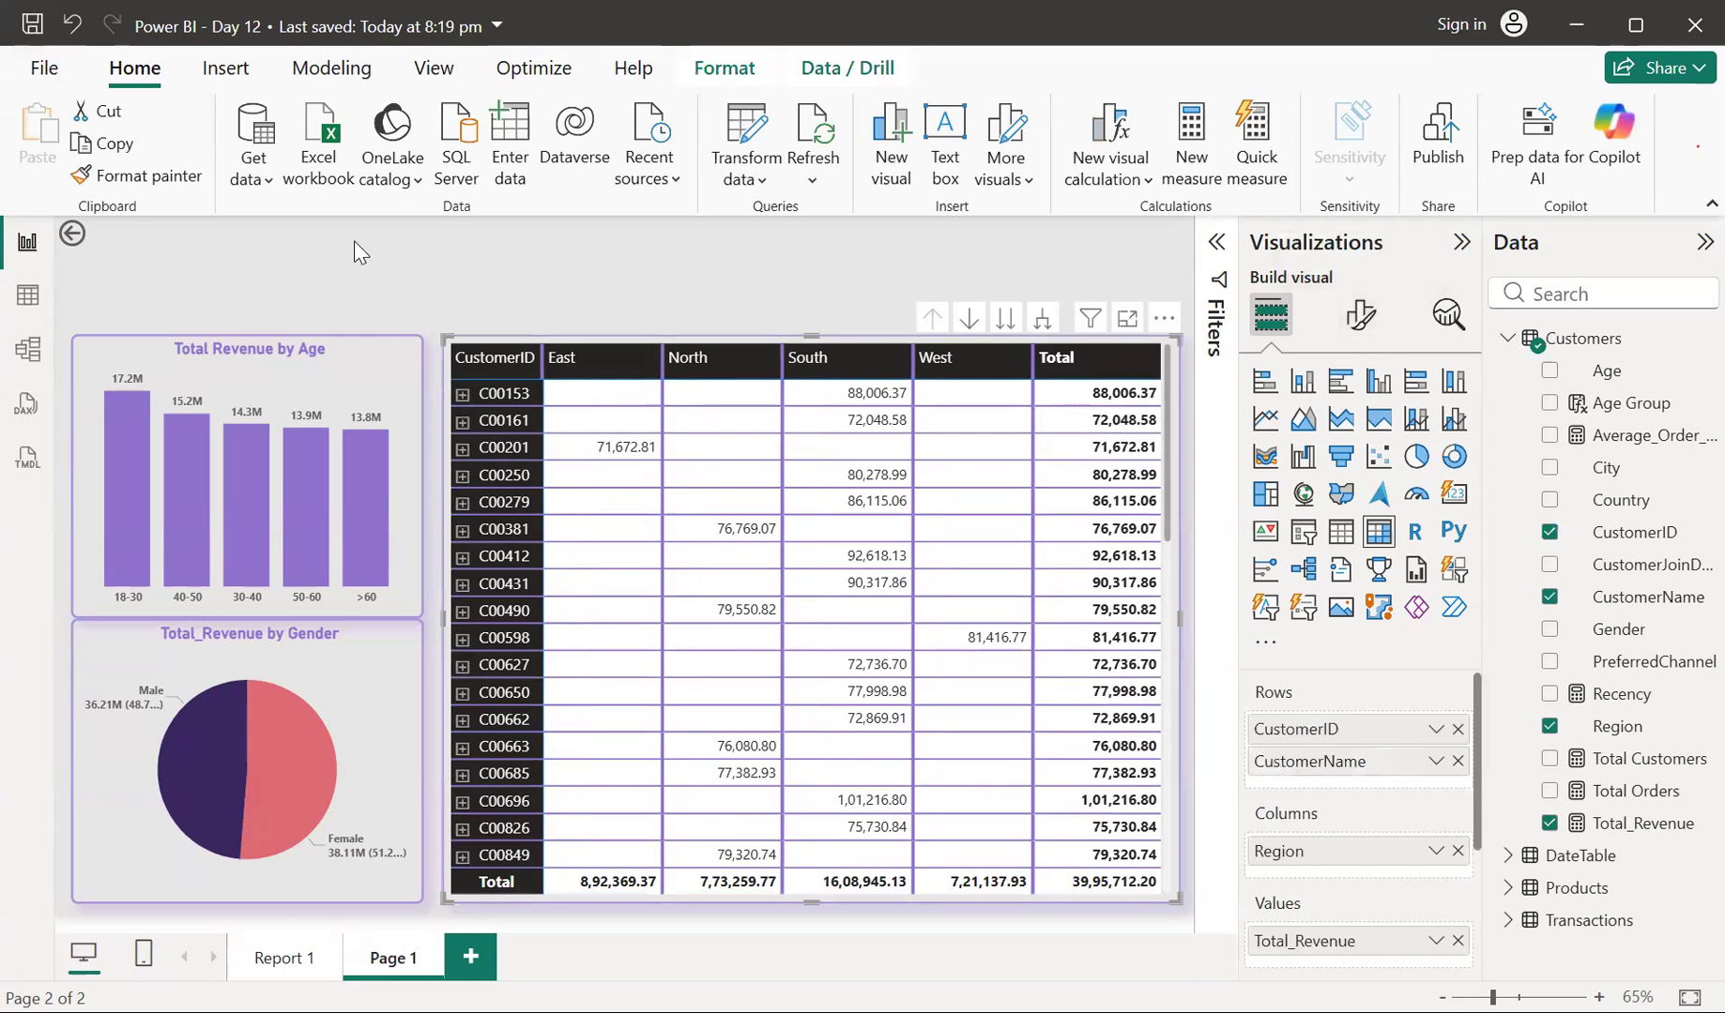
pyautogui.click(72, 235)
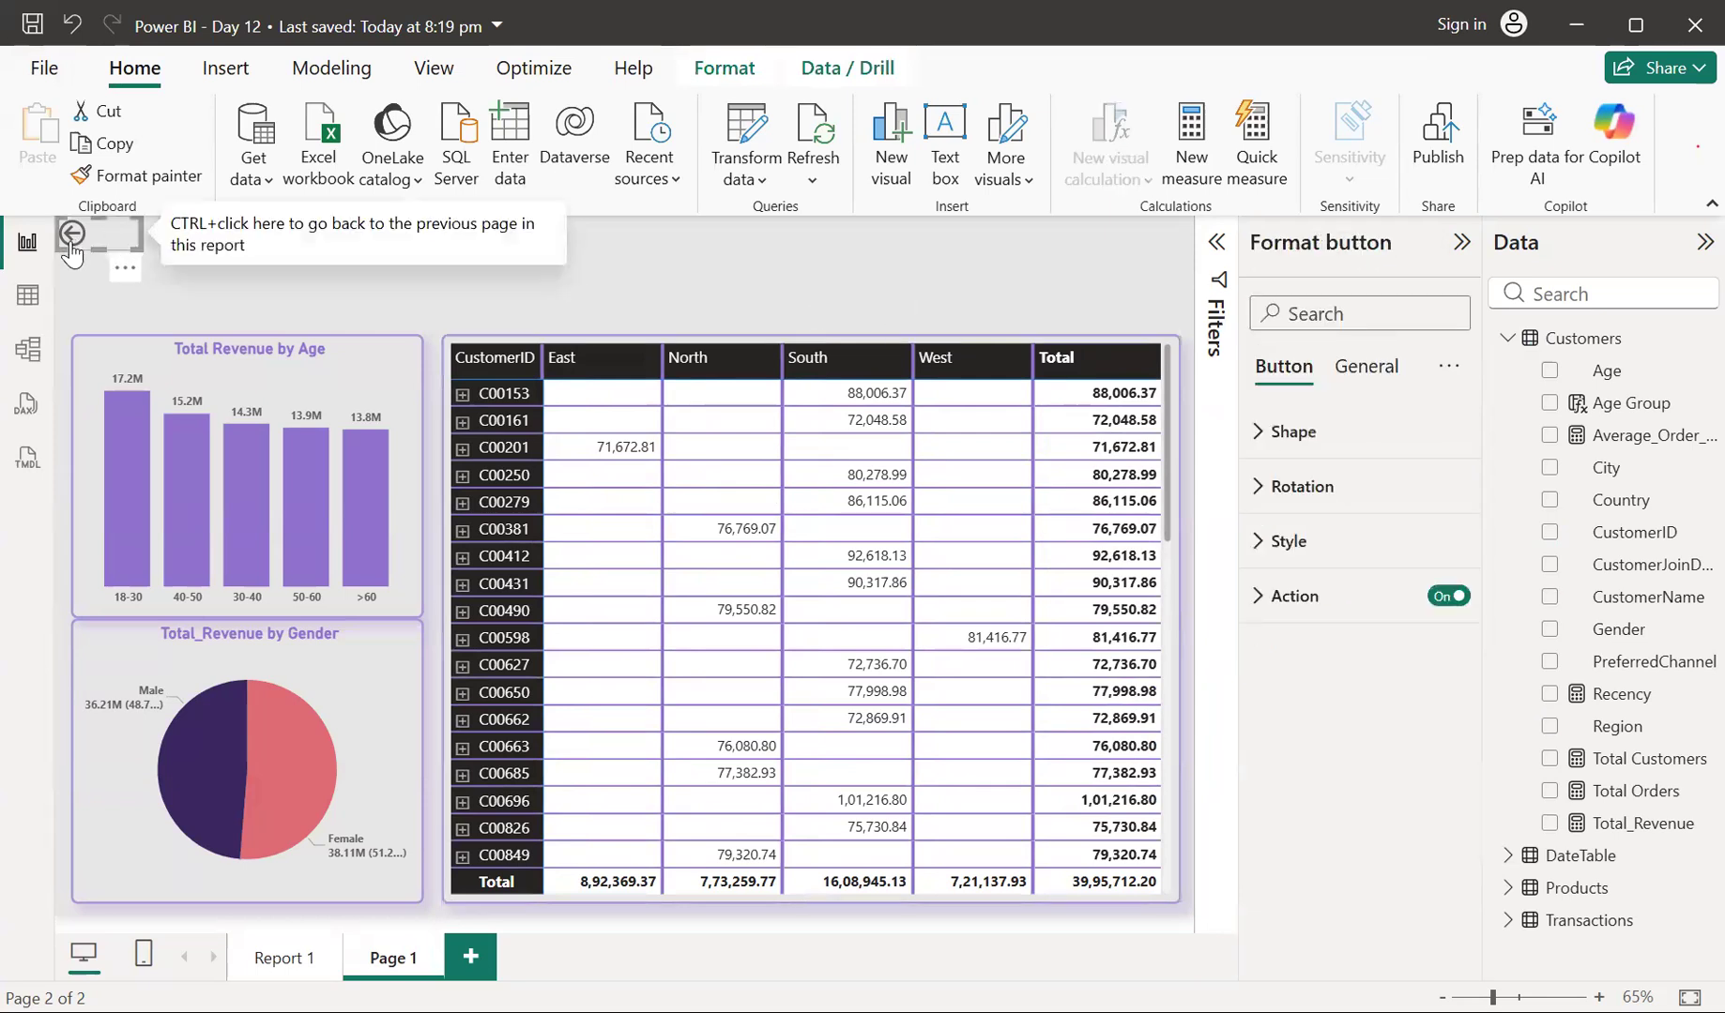
pyautogui.keyDown('ctrl'); pyautogui.click(72, 236); pyautogui.keyUp('ctrl')
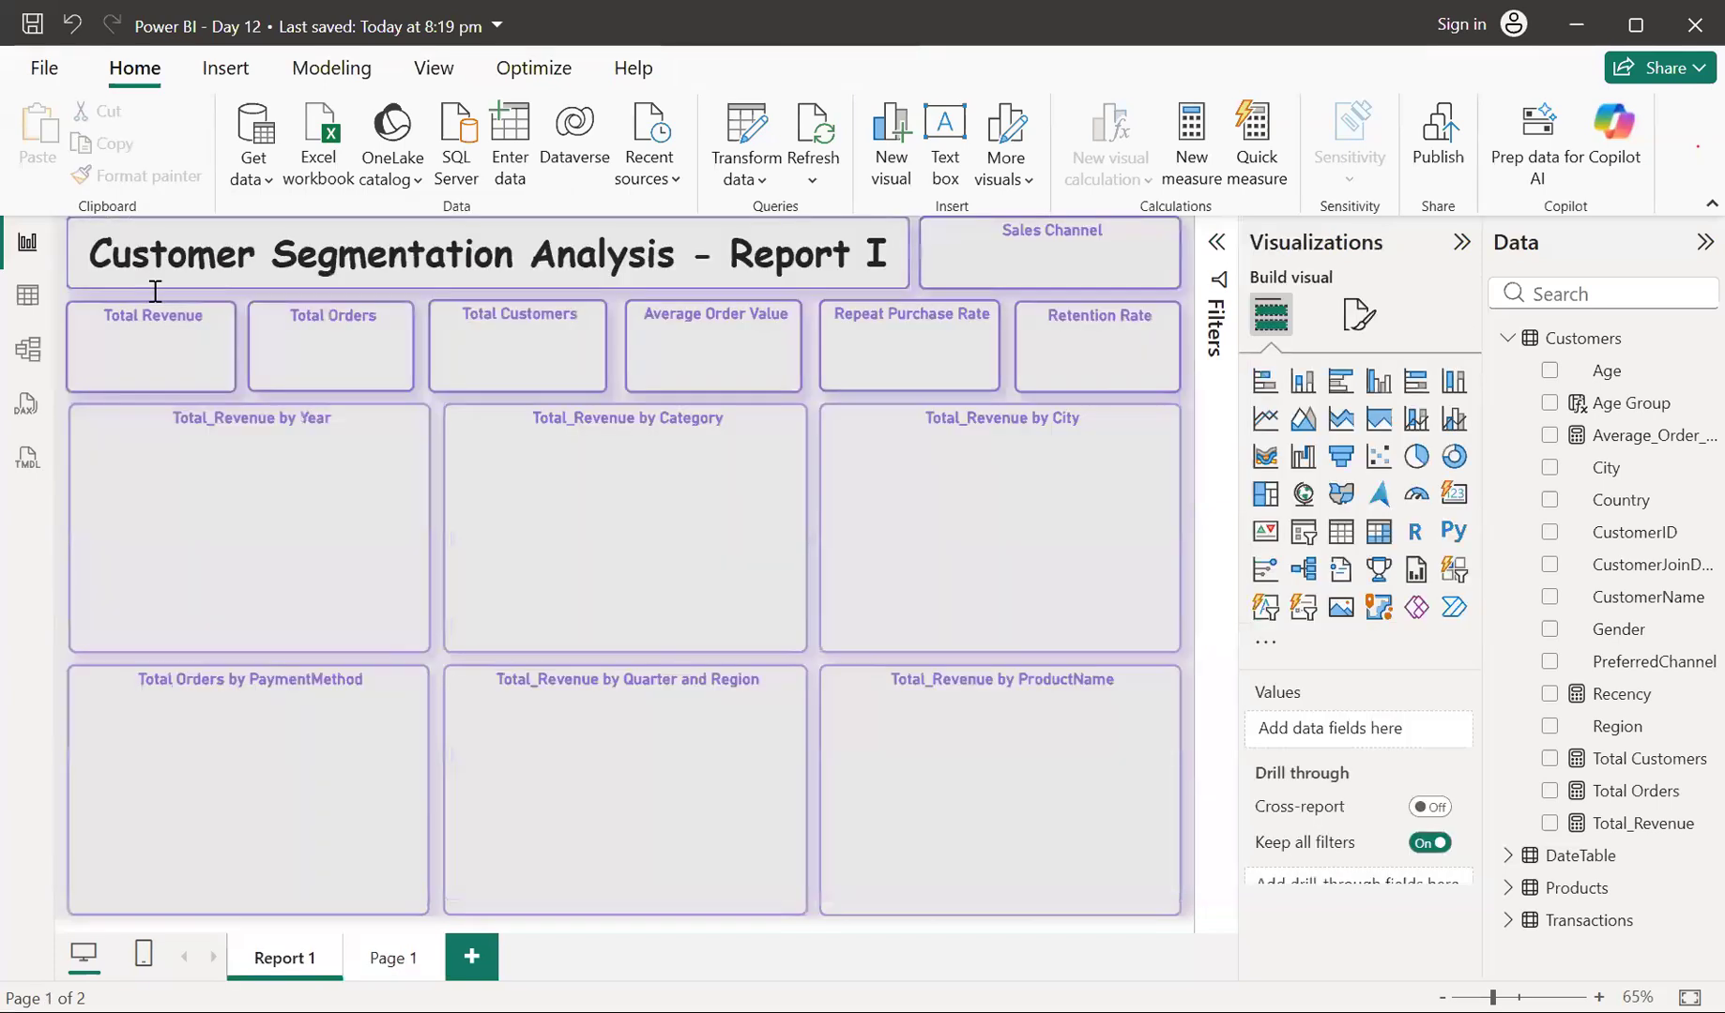
pyautogui.click(404, 961)
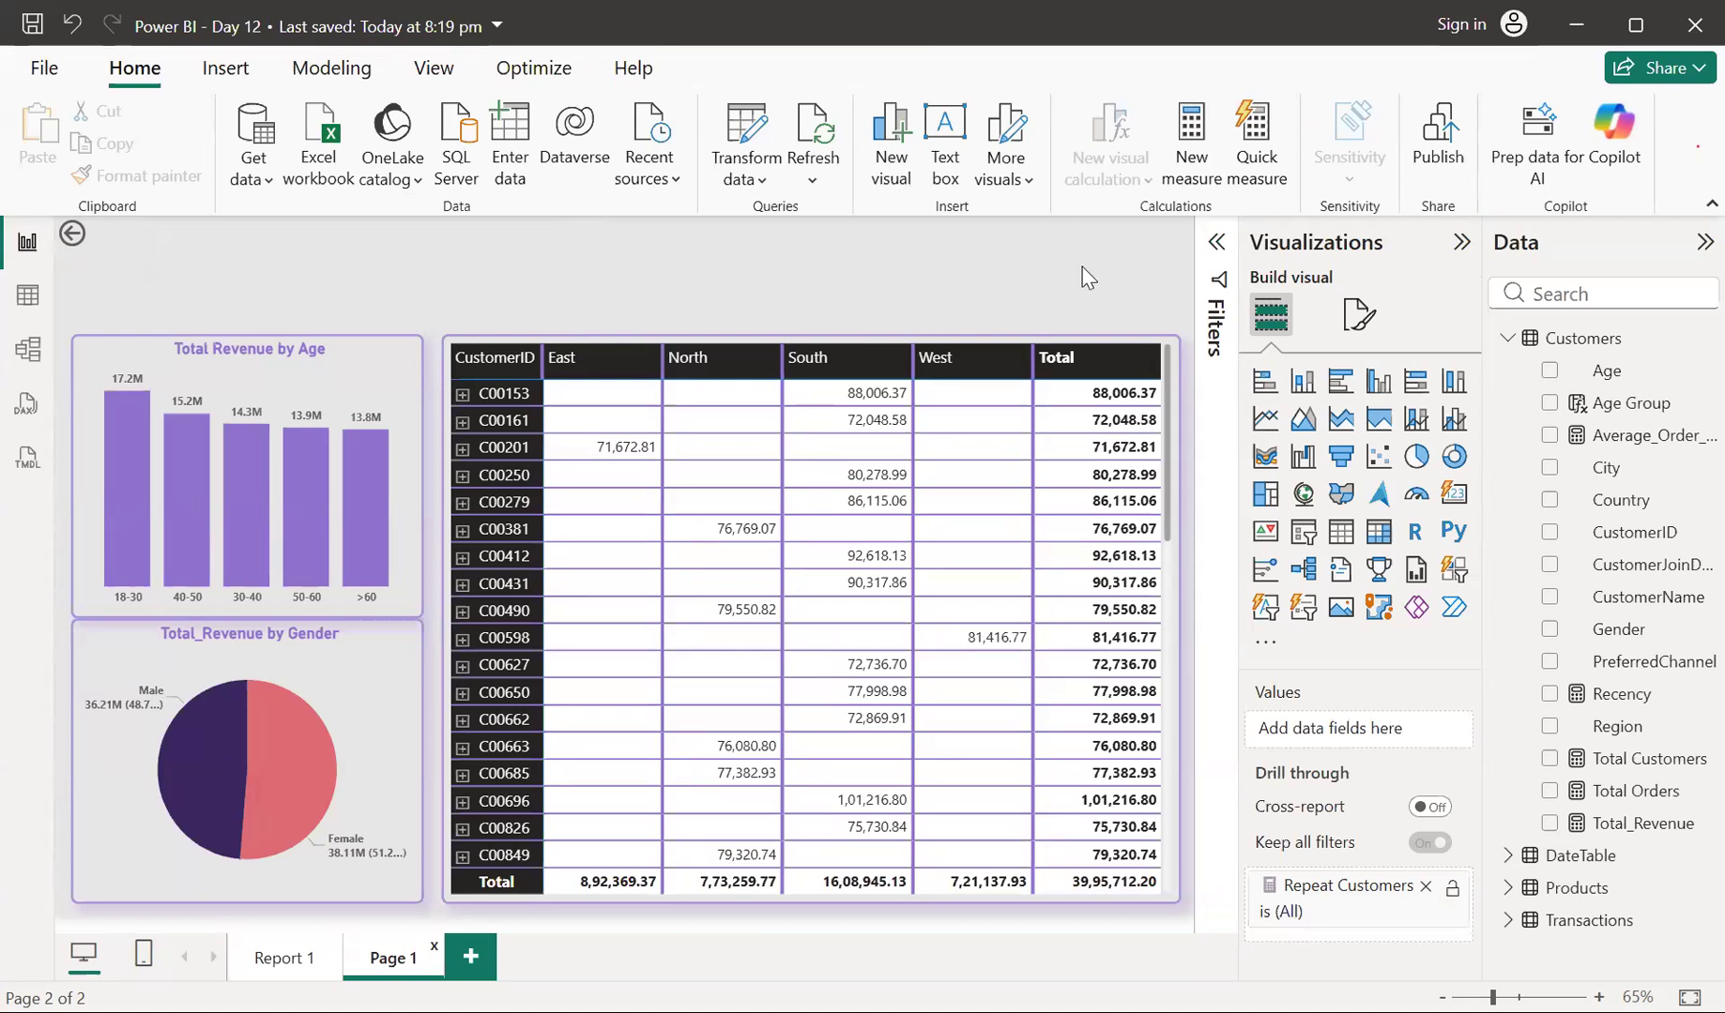
# Widen the customer revenue matrix slightly at its right edge and look through its rows
pyautogui.click(1174, 622)
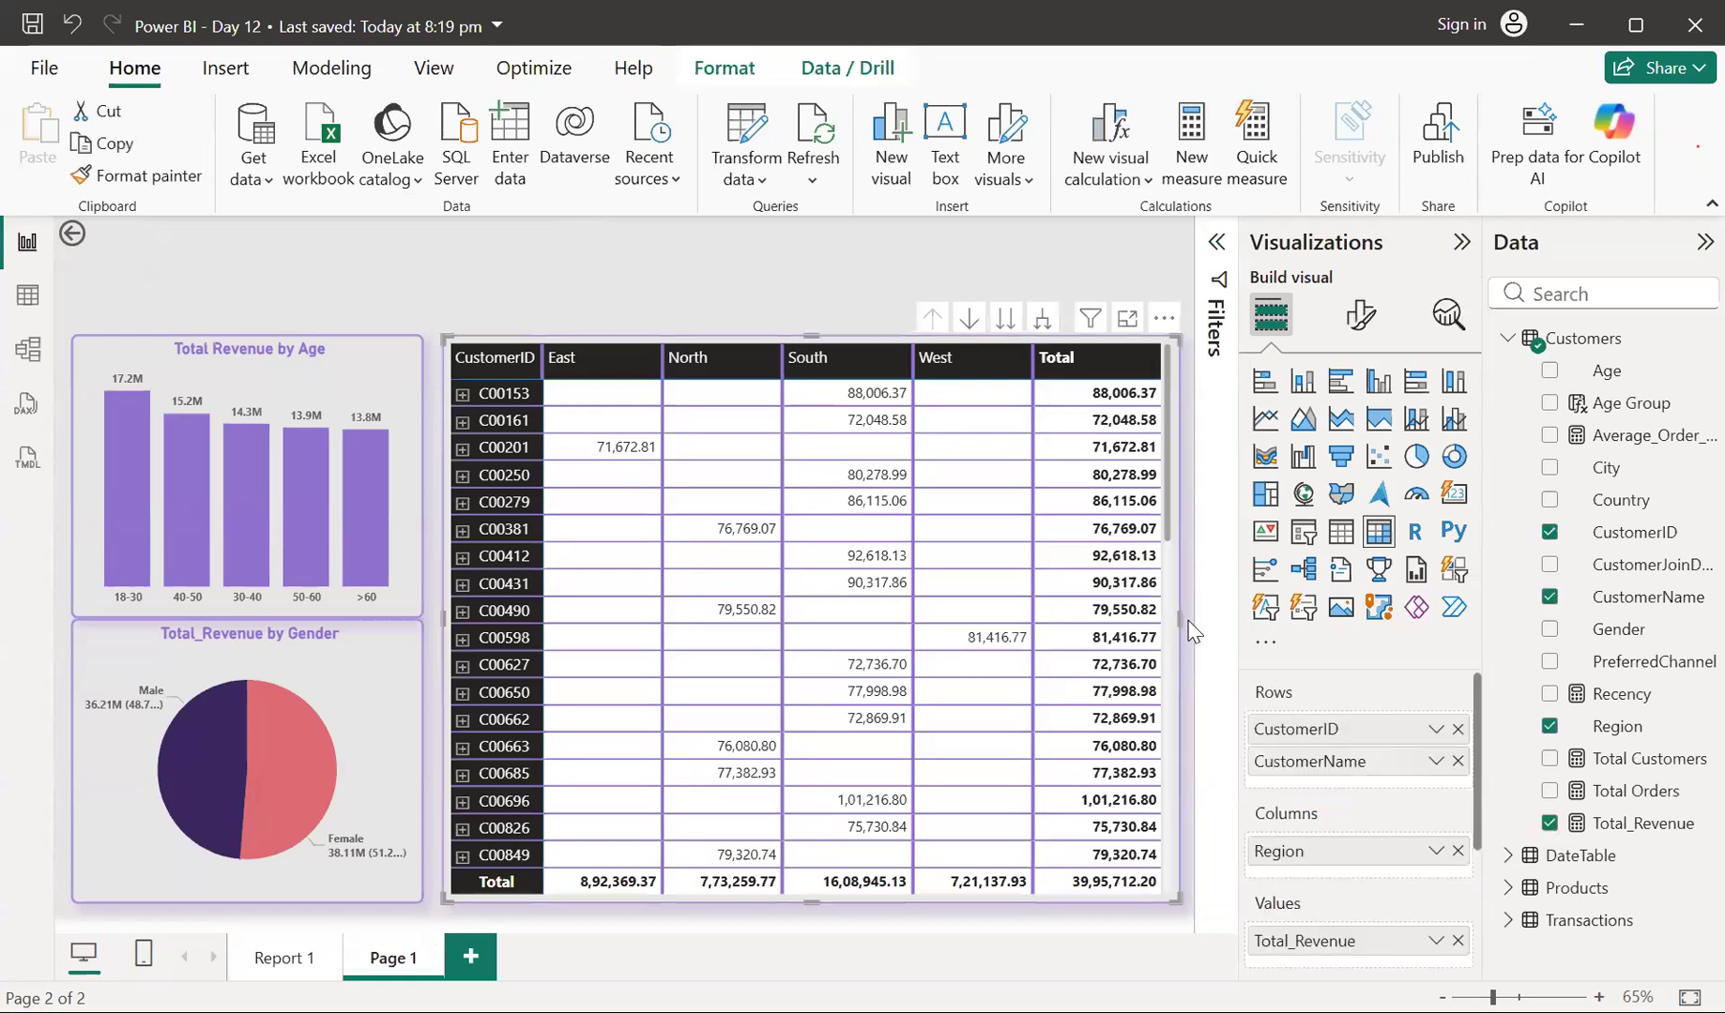
pyautogui.moveTo(1178, 622); pyautogui.dragTo(1188, 621)
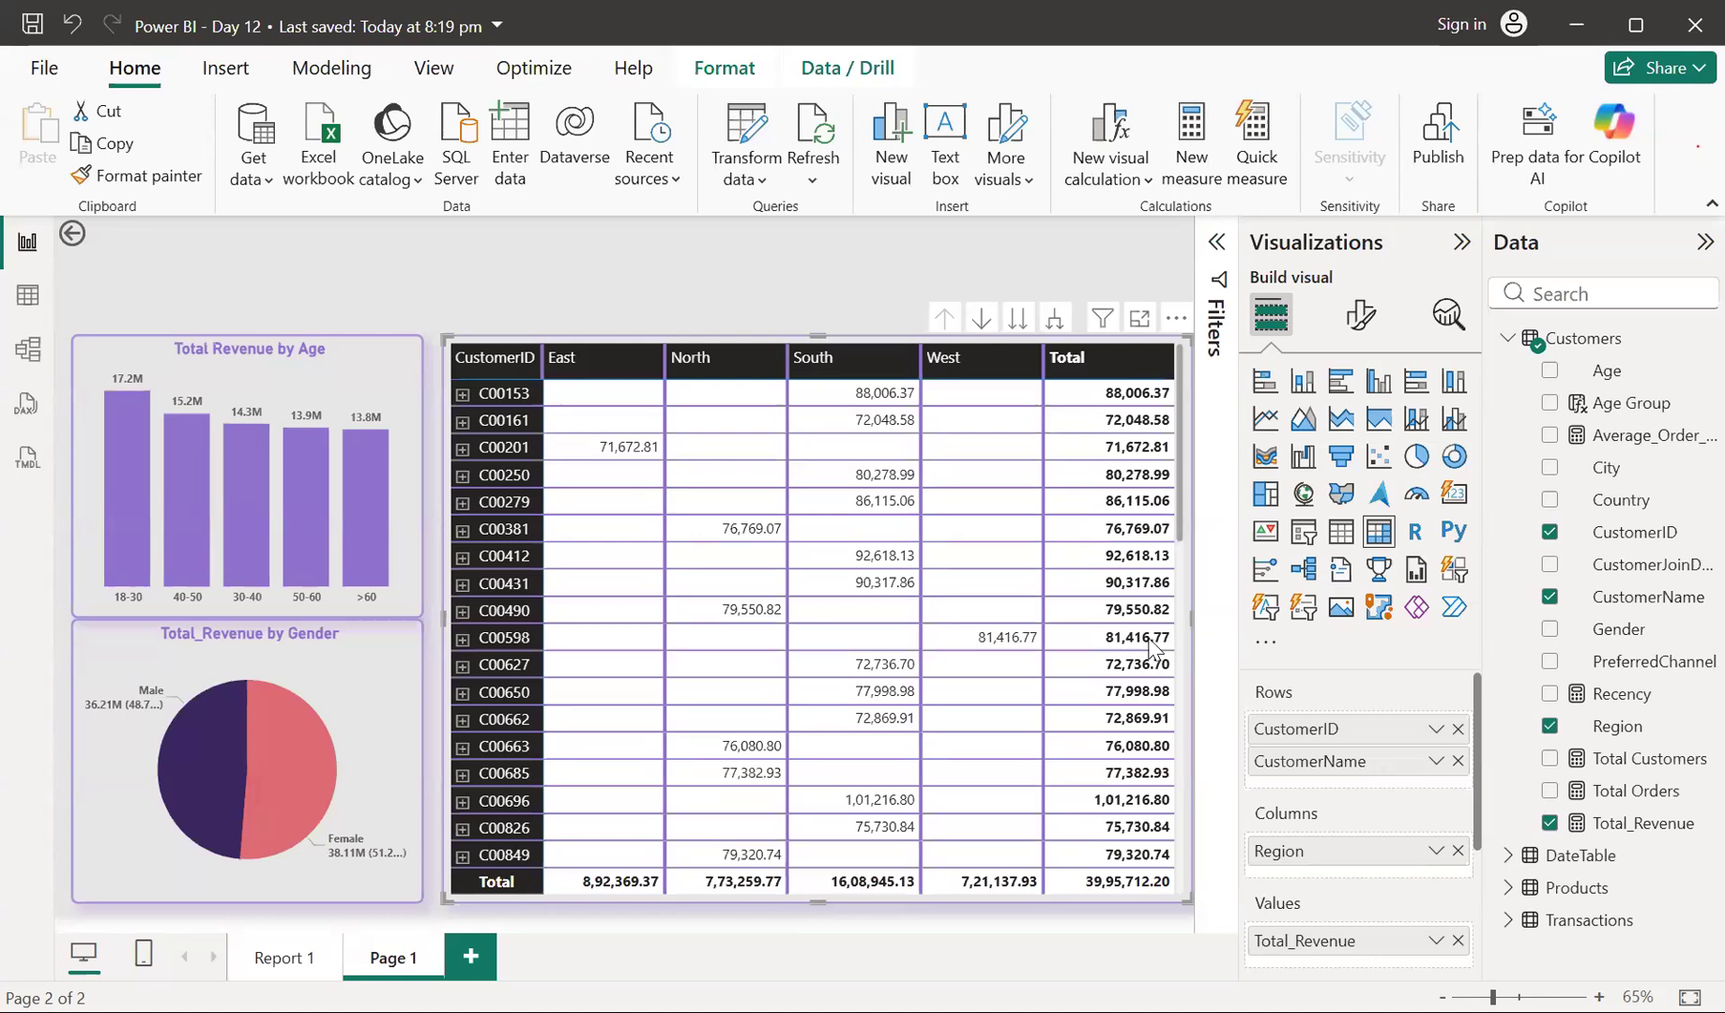
pyautogui.scroll(-10, 1152, 647)
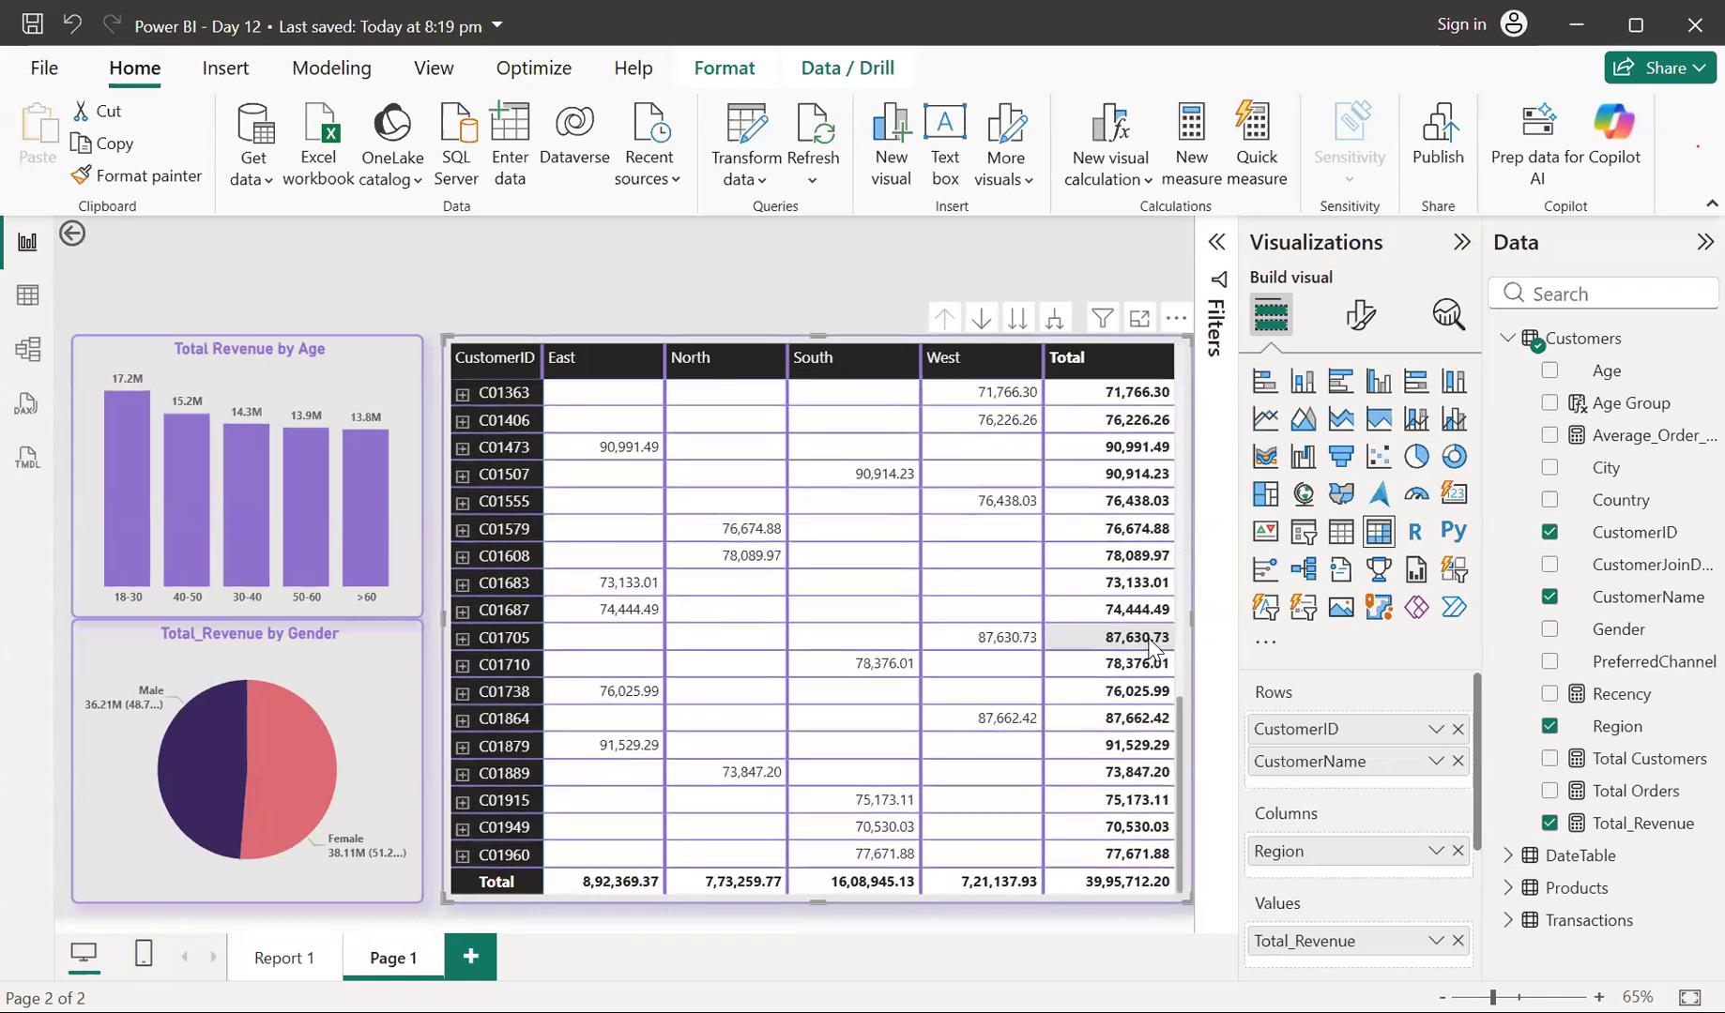
pyautogui.scroll(10, 1152, 647)
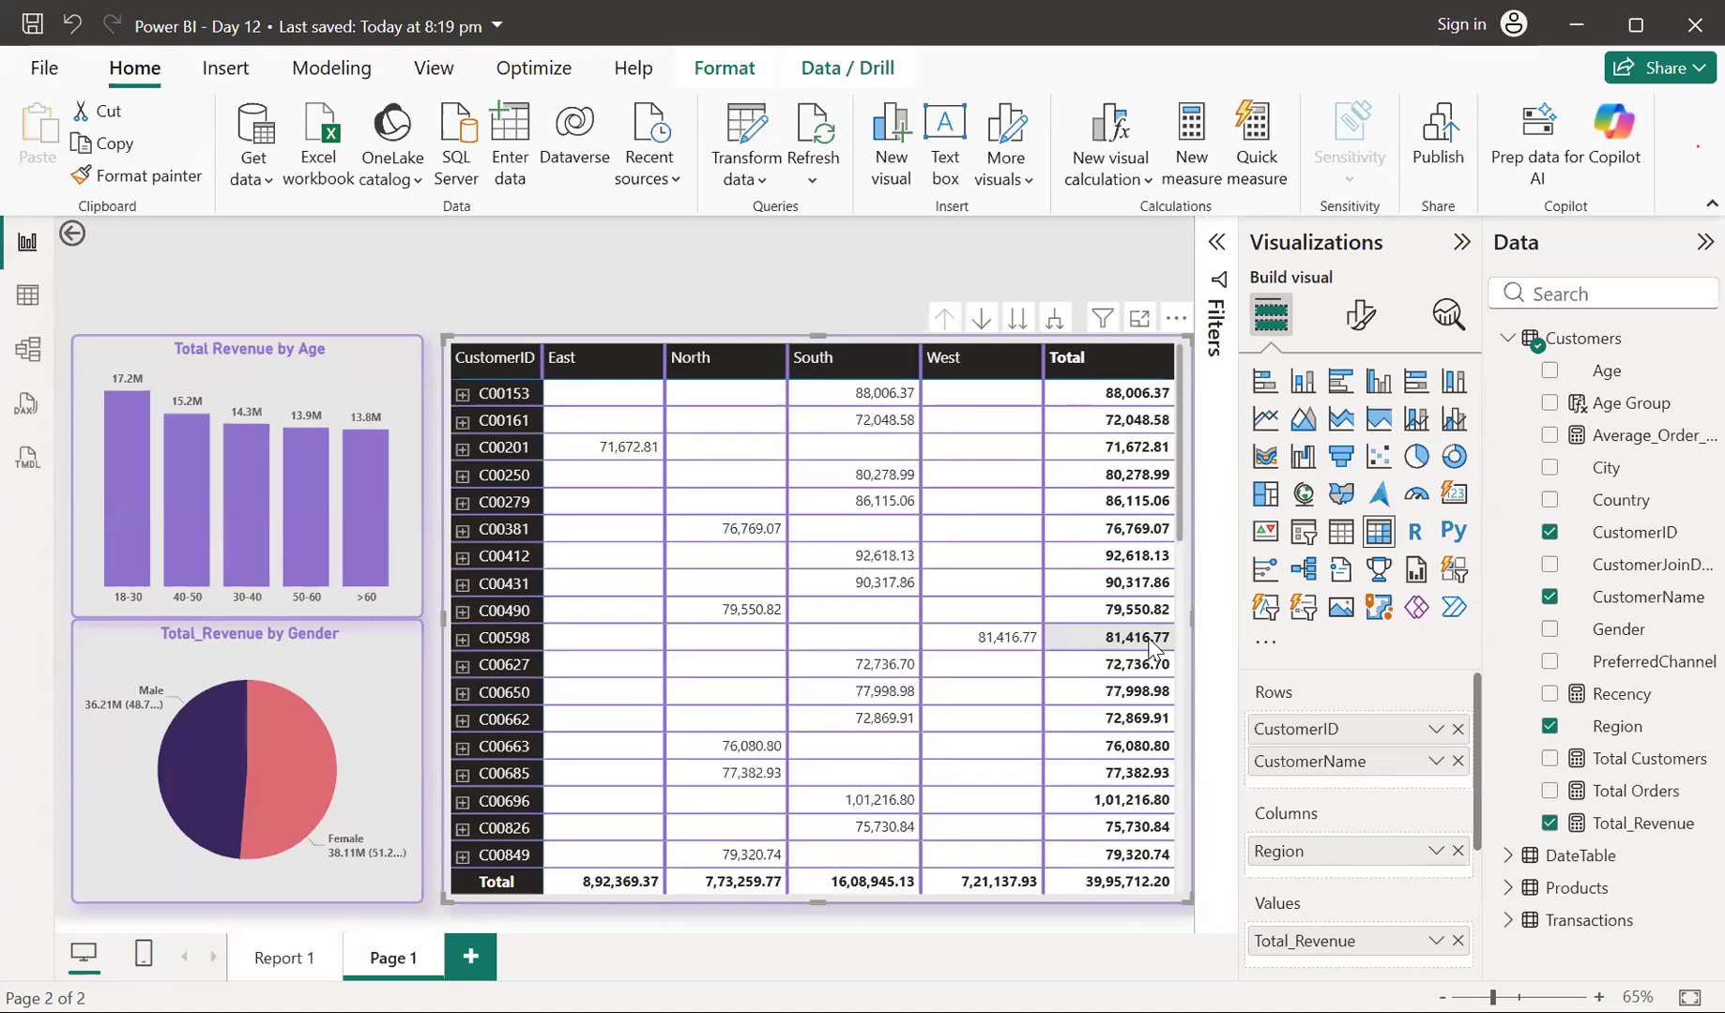
pyautogui.click(434, 287)
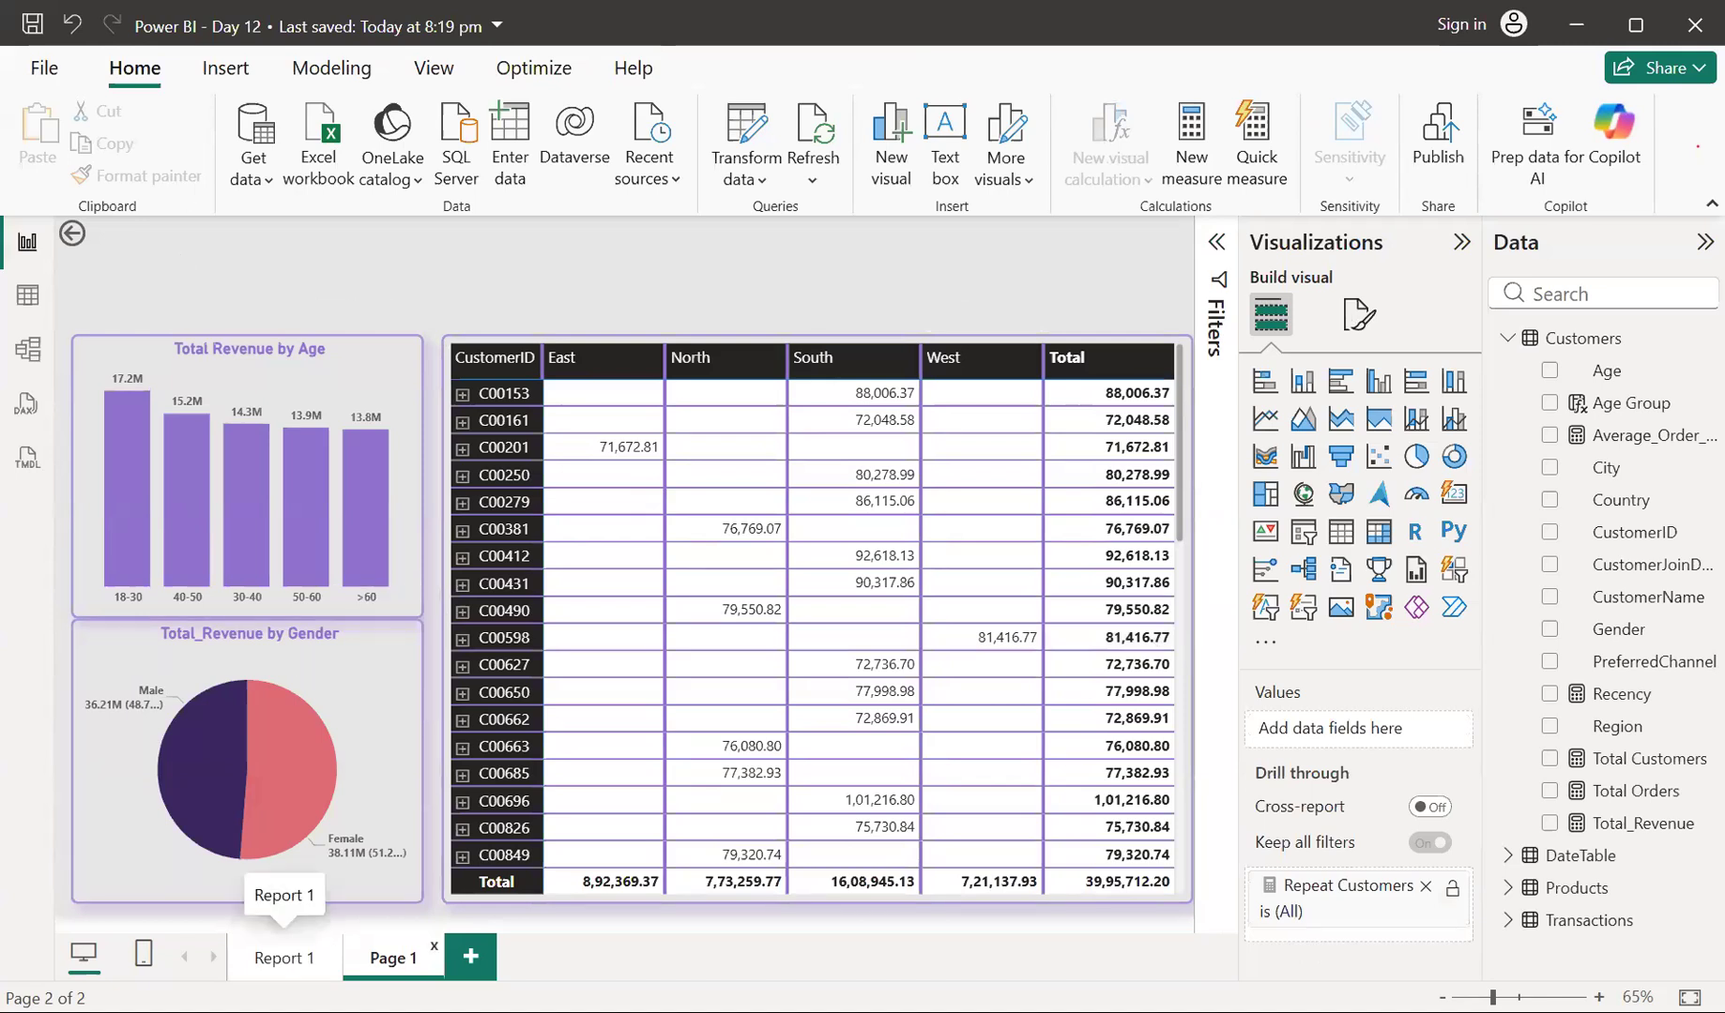
# Rename the report page Page 1 as Report 2
pyautogui.doubleClick(389, 957)
pyautogui.hotkey('ctrl', 'a')
pyautogui.press('BackSpace')
pyautogui.write('Repoe')
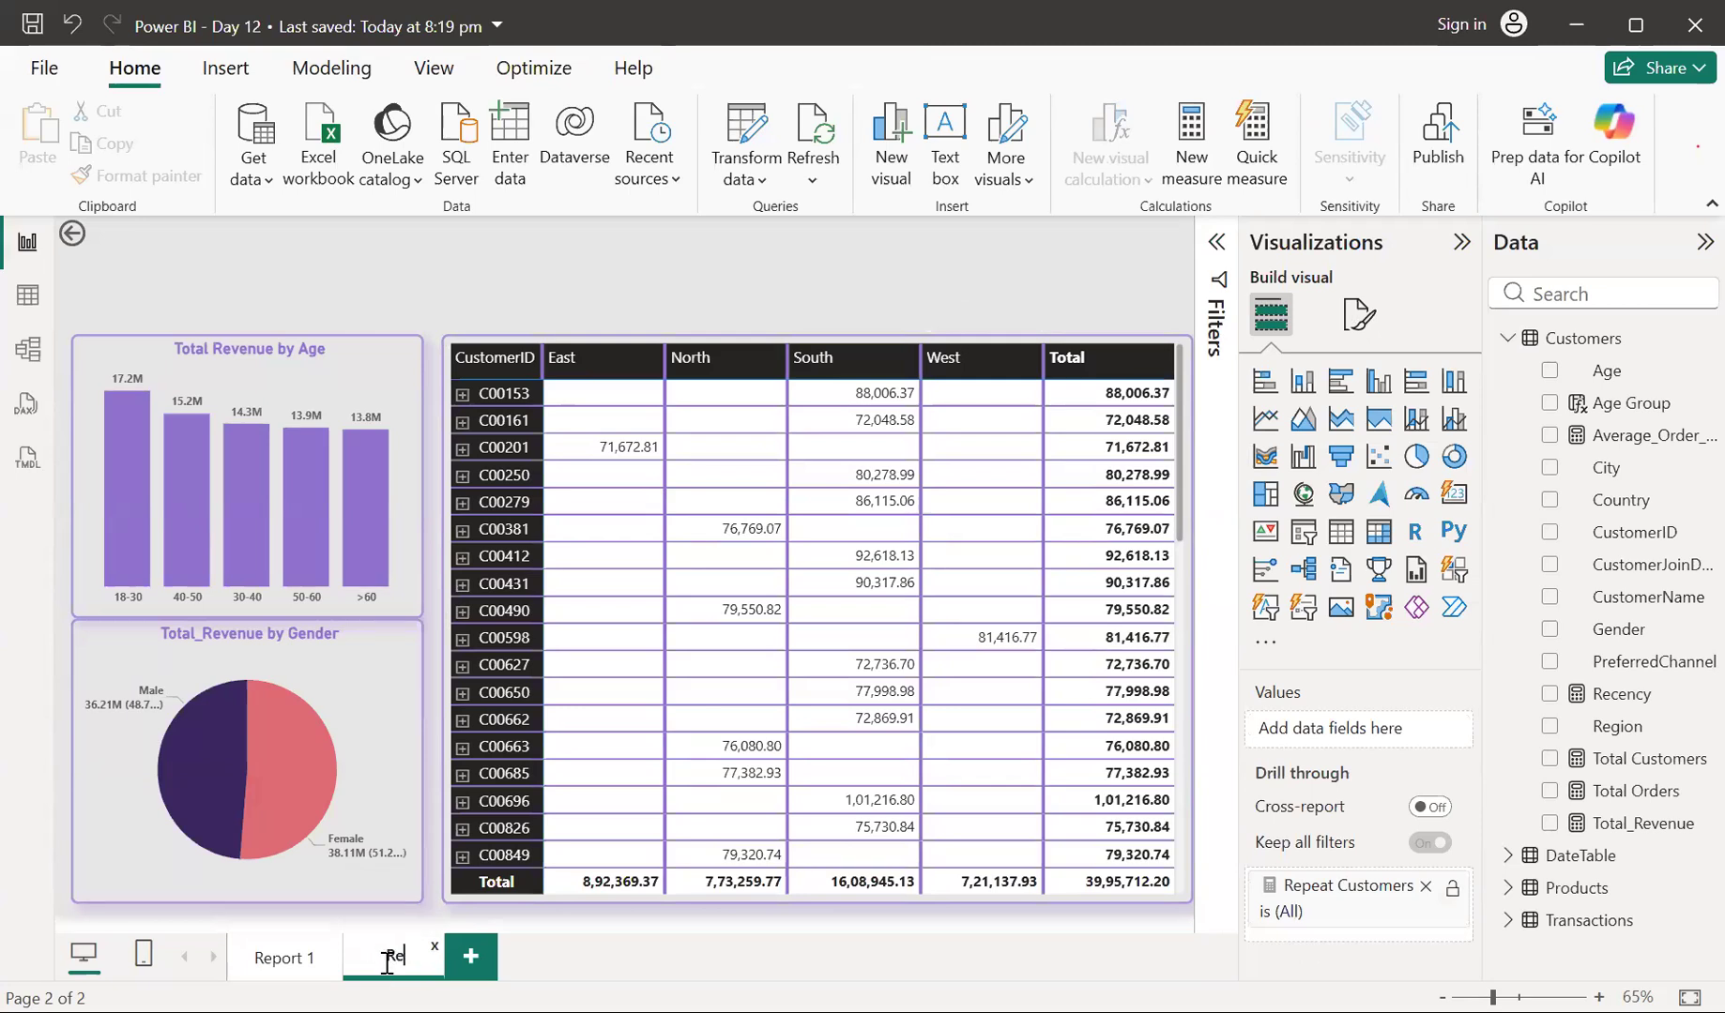
pyautogui.press('BackSpace')
pyautogui.press('BackSpace')
pyautogui.press('BackSpace')
pyautogui.write('rt 2')
pyautogui.press('Return')
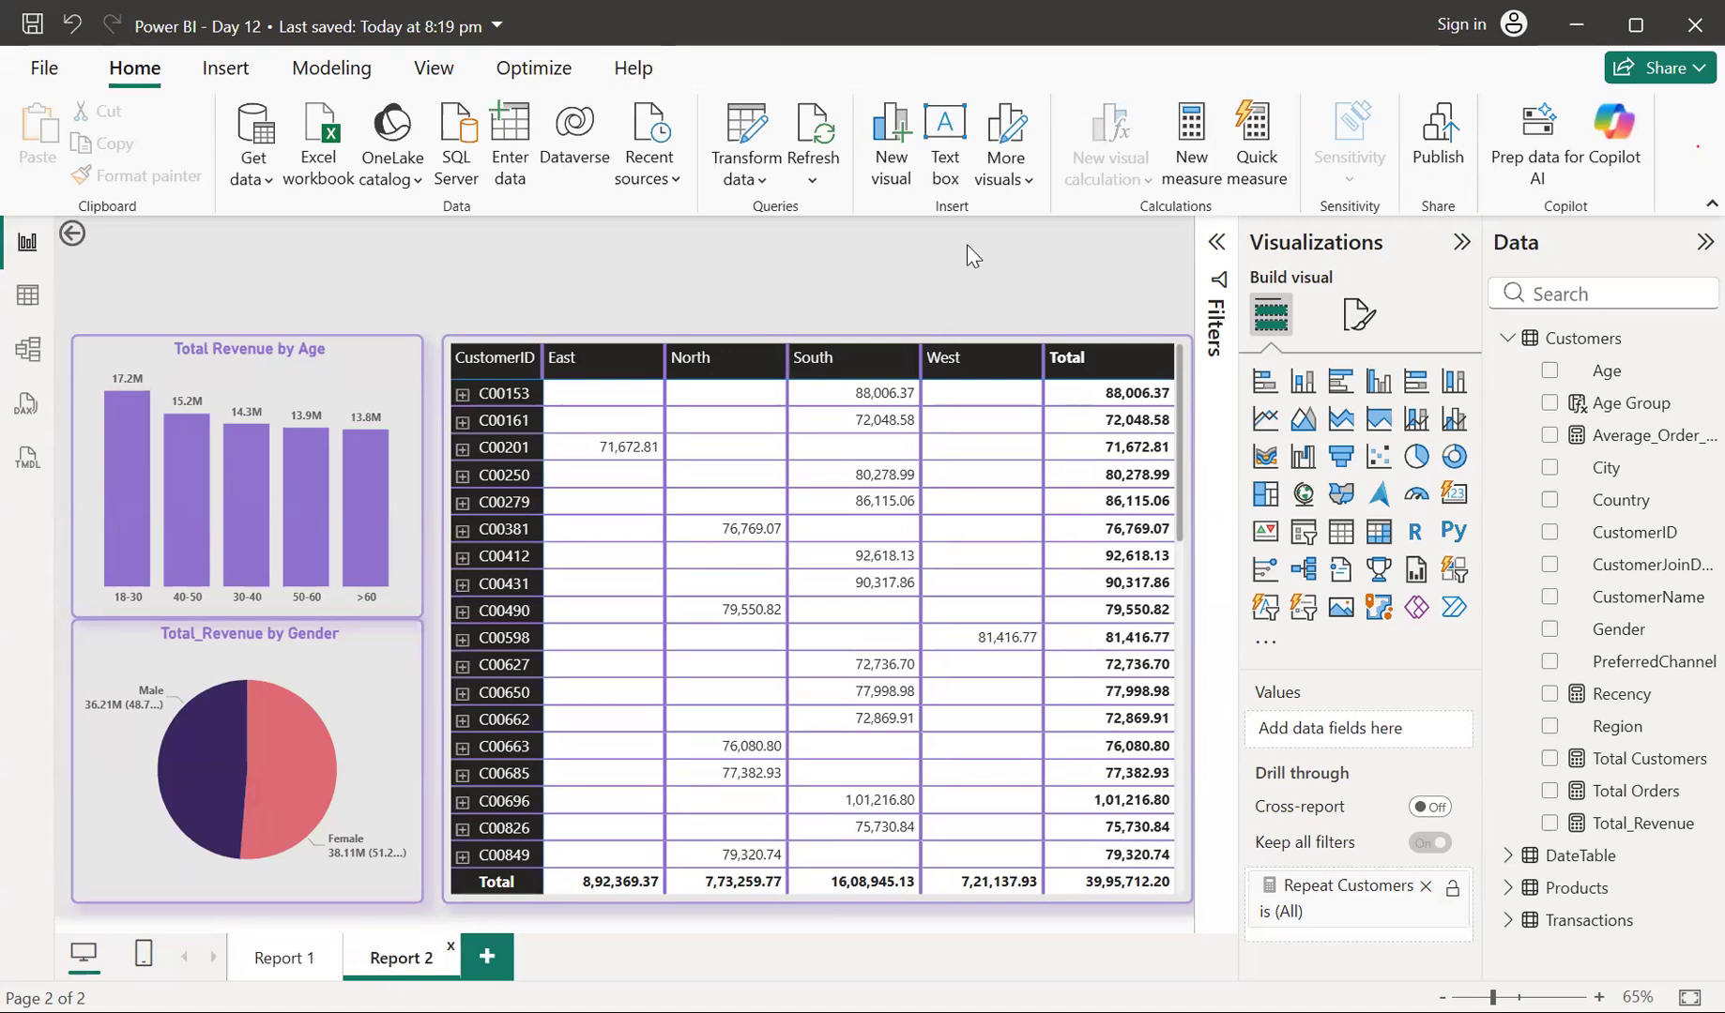